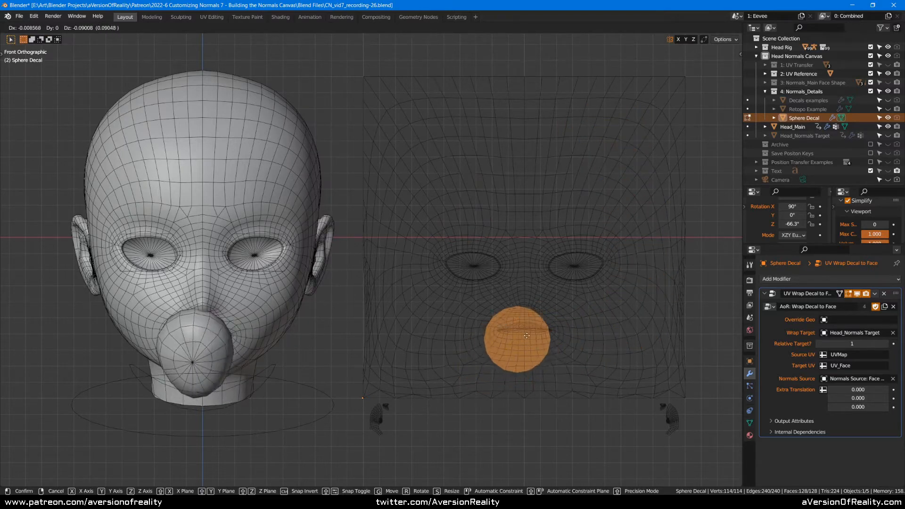
- Place the sphere decal over the mouth of the flat face layout, save the file and leave Edit Mode
{"action": "left_click", "coordinate": [532, 347]}
{"action": "key", "text": "ctrl+s"}
{"action": "middle_click_drag", "start_coordinate": [529, 181], "coordinate": [488, 186]}
{"action": "key", "text": "Tab"}
- Rotate the rig's jaw control about 42.4° around global X to open the mouth beneath the sphere decal
{"action": "right_click", "coordinate": [227, 403]}
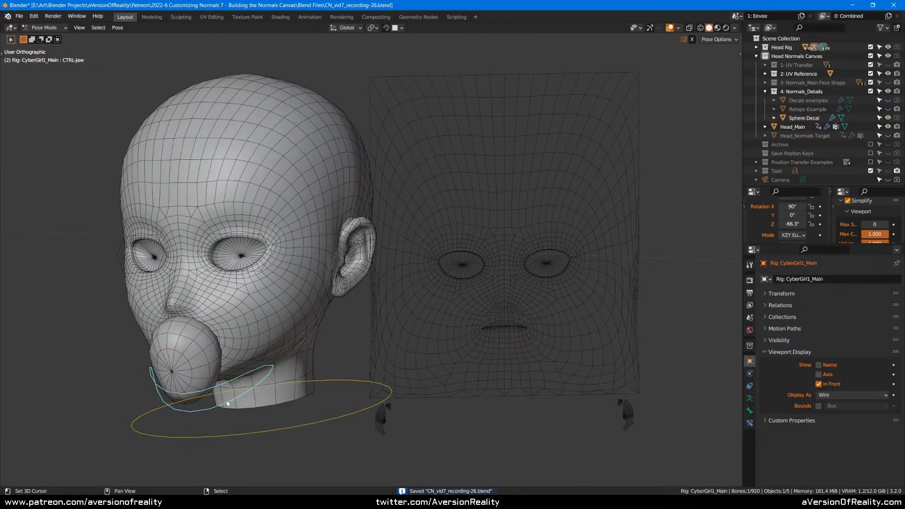
{"action": "key", "text": "r"}
{"action": "key", "text": "x"}
{"action": "left_click", "coordinate": [152, 333]}
{"action": "scroll", "coordinate": [346, 327], "scroll_direction": "down", "scroll_amount": 2}
{"action": "key", "text": "g"}
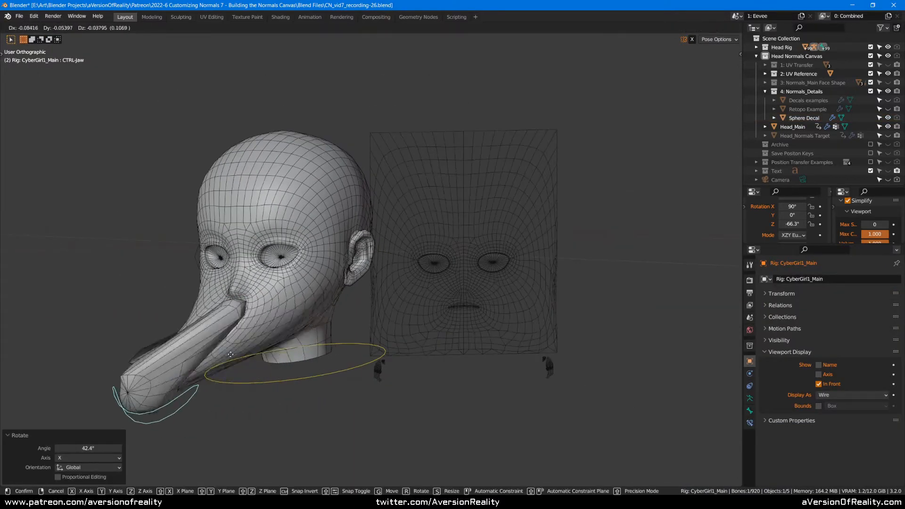
{"action": "key", "text": "Escape"}
{"action": "middle_click_drag", "start_coordinate": [421, 317], "coordinate": [442, 302]}
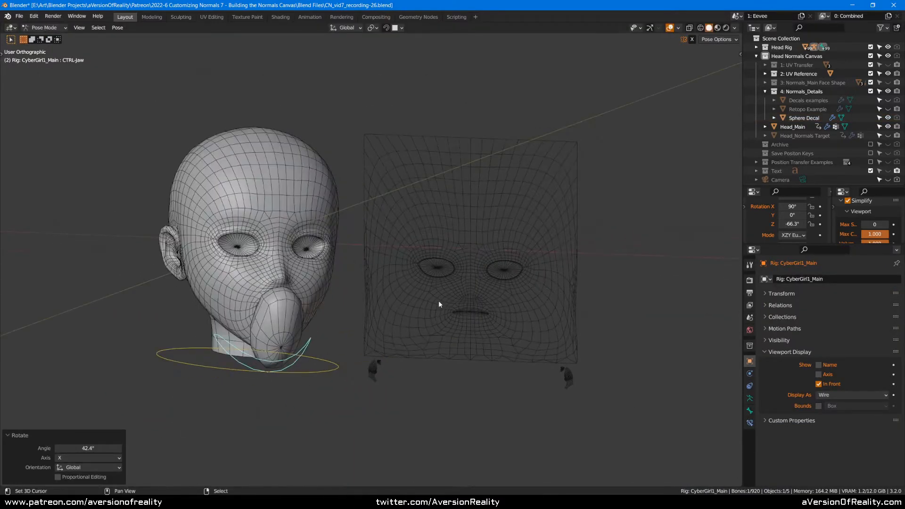
- In Edit Mode, move the sphere decal up along Z and about -0.03 along X, over the character's right eye
{"action": "right_click", "coordinate": [305, 317]}
{"action": "key", "text": "Tab"}
{"action": "key", "text": "g"}
{"action": "right_click", "coordinate": [470, 295]}
{"action": "key", "text": "g"}
{"action": "key", "text": "z"}
{"action": "left_click", "coordinate": [492, 226]}
{"action": "key", "text": "g"}
{"action": "key", "text": "x"}
{"action": "left_click", "coordinate": [464, 222]}
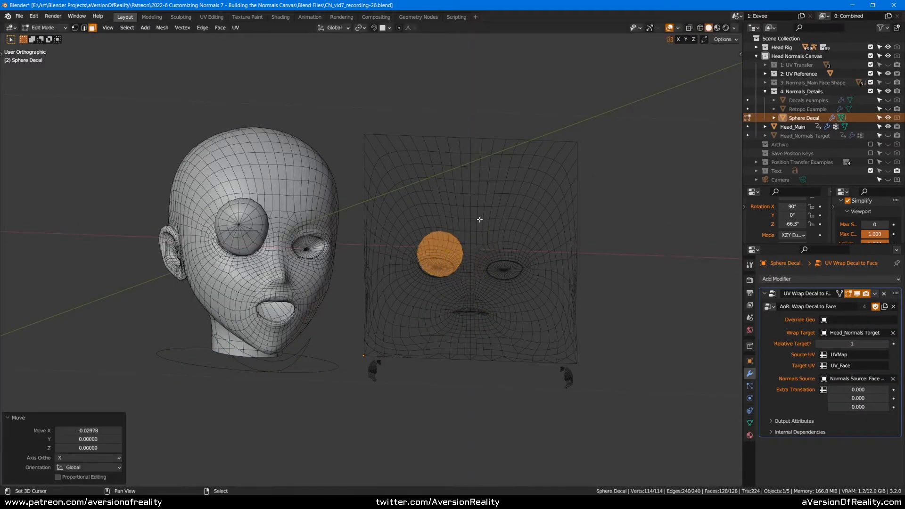
- Lower the sphere decal along Z to cover the character's right eye and return to Object Mode
{"action": "key", "text": "g"}
{"action": "key", "text": "z"}
{"action": "left_click", "coordinate": [478, 232]}
{"action": "key", "text": "Tab"}
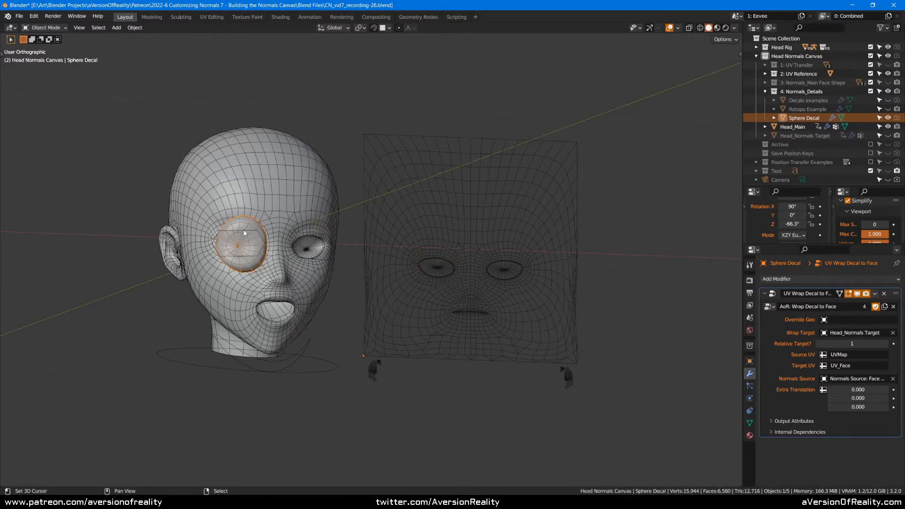
- Scale the control at the sphere-covered eye along Z
{"action": "right_click", "coordinate": [264, 239]}
{"action": "key", "text": "s"}
{"action": "key", "text": "z"}
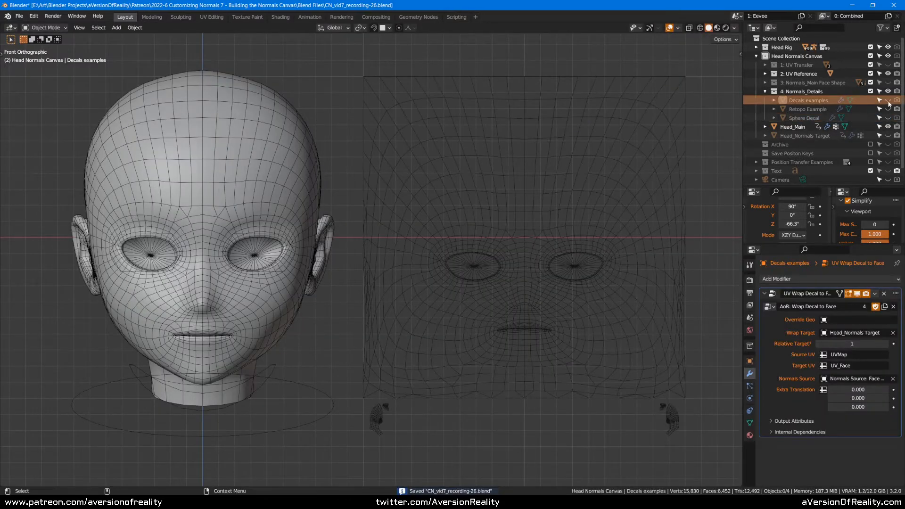
- Edit Decals examples and move the monkey head along Y, X and Z into the flat face layout
{"action": "key", "text": "Tab"}
{"action": "middle_click_drag", "start_coordinate": [565, 178], "coordinate": [628, 170]}
{"action": "key", "text": "g"}
{"action": "key", "text": "y"}
{"action": "left_click", "coordinate": [624, 178]}
{"action": "key", "text": "g"}
{"action": "key", "text": "x"}
{"action": "left_click", "coordinate": [624, 186]}
{"action": "key", "text": "g"}
{"action": "key", "text": "z"}
{"action": "left_click", "coordinate": [655, 244]}
- Scale the monkey head to 0.075 and move it beside the outer corner of the character's left eye
{"action": "key", "text": "s"}
{"action": "left_click", "coordinate": [565, 295]}
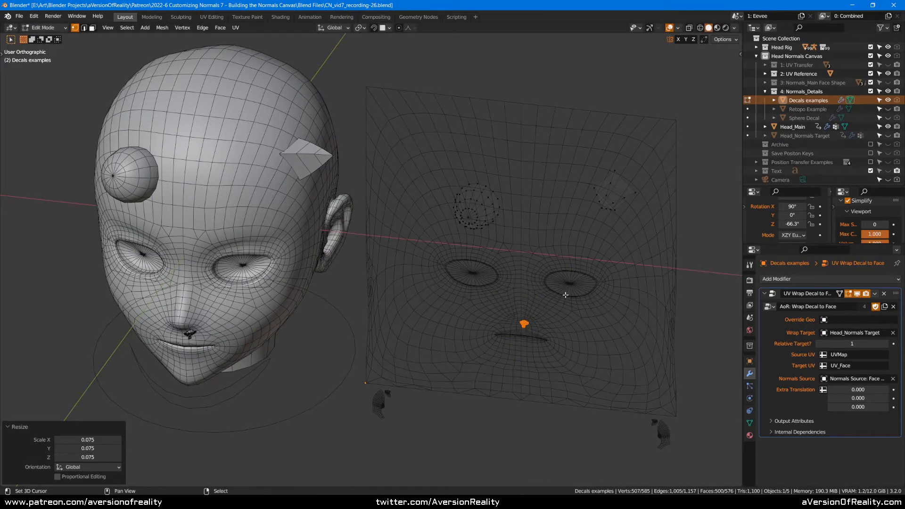
{"action": "key", "text": "KP_1"}
{"action": "key", "text": "g"}
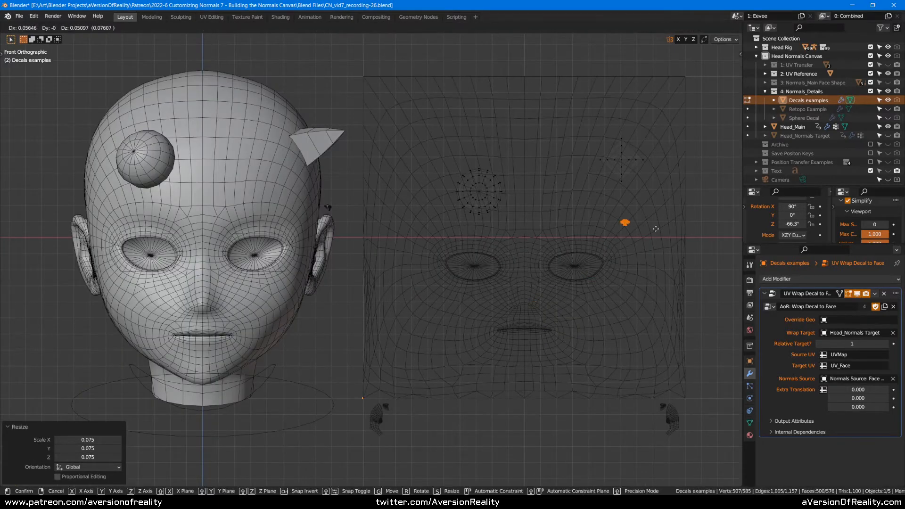
{"action": "left_click", "coordinate": [654, 256]}
- Move the whole diamond-shaped decal above the character's left eye and rotate it about 453° in the front view
{"action": "left_click", "coordinate": [632, 165]}
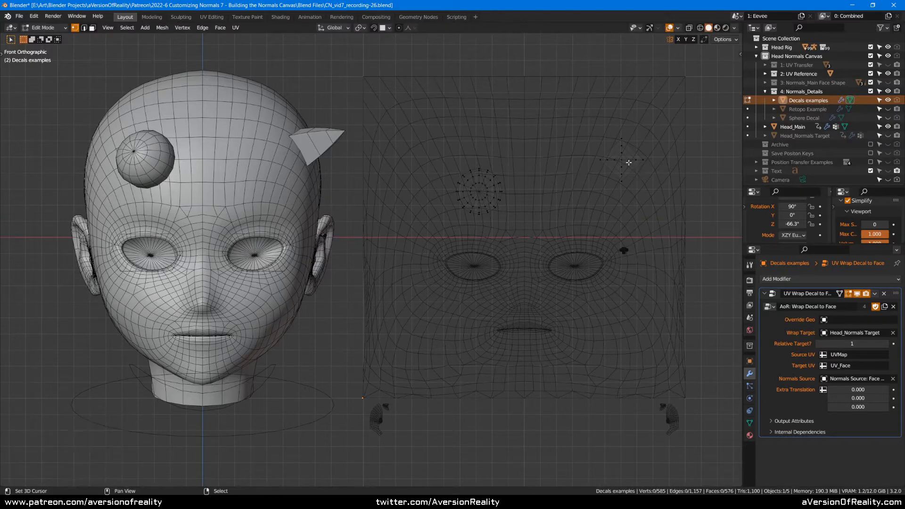
{"action": "key", "text": "l"}
{"action": "key", "text": "g"}
{"action": "left_click", "coordinate": [581, 224]}
{"action": "key", "text": "r"}
{"action": "left_click", "coordinate": [563, 302]}
- Rotate the diamond-shaped decal further while keeping it above the character's left eye
{"action": "key", "text": "g"}
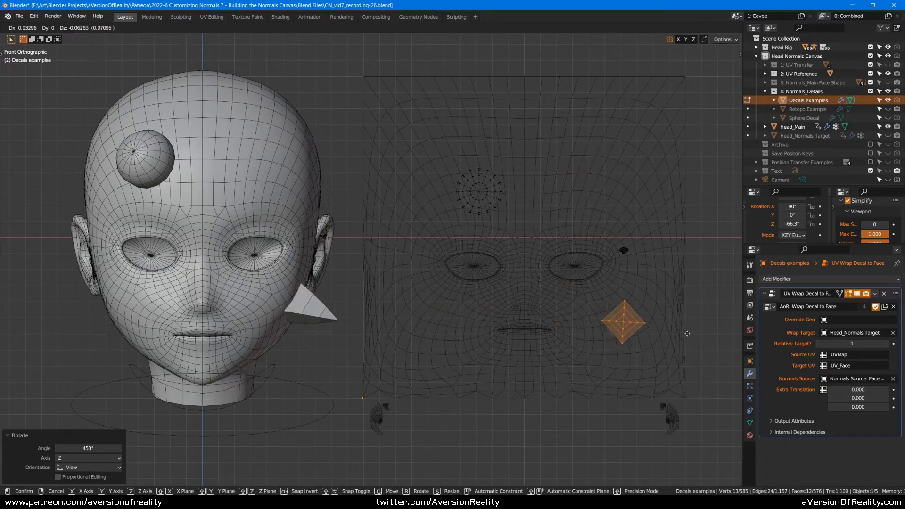
{"action": "right_click", "coordinate": [636, 199]}
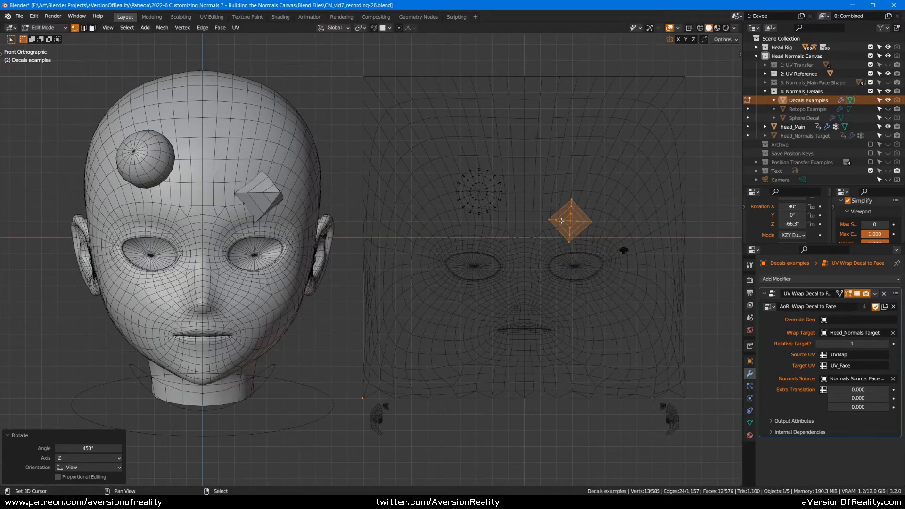
{"action": "middle_click_drag", "start_coordinate": [608, 164], "coordinate": [626, 153], "text": "shift"}
{"action": "key", "text": "r"}
{"action": "left_click", "coordinate": [598, 148]}
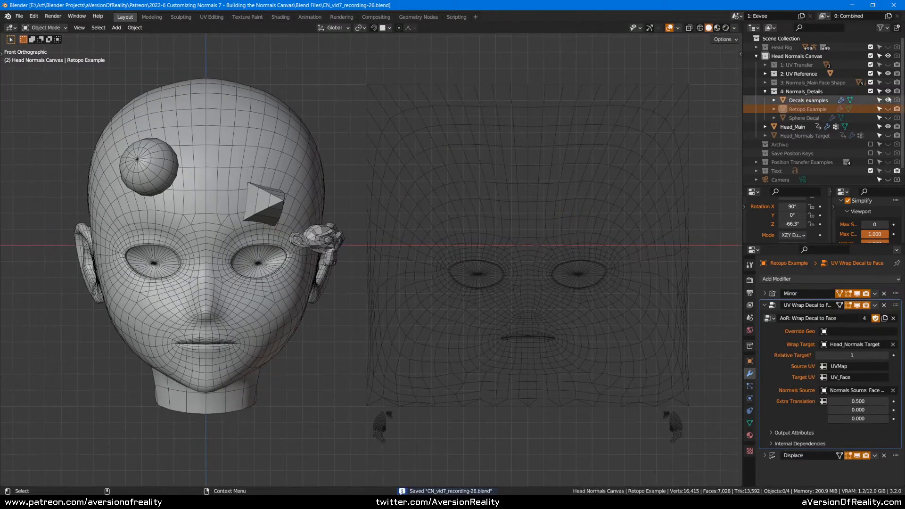
- Hide Decals examples, show Retopo Example and open it in Edit Mode
{"action": "left_click", "coordinate": [888, 100]}
{"action": "left_click", "coordinate": [888, 109]}
{"action": "left_click", "coordinate": [266, 243]}
{"action": "key", "text": "Tab"}
- Extrude the brow strip's outer end edge about 0.014 in X and -0.003 in Z, then rotate and move it along the eye
{"action": "scroll", "coordinate": [571, 203], "scroll_direction": "up", "scroll_amount": 1}
{"action": "right_click", "coordinate": [581, 246], "text": "alt"}
{"action": "key", "text": "e"}
{"action": "left_click", "coordinate": [635, 249]}
{"action": "key", "text": "r"}
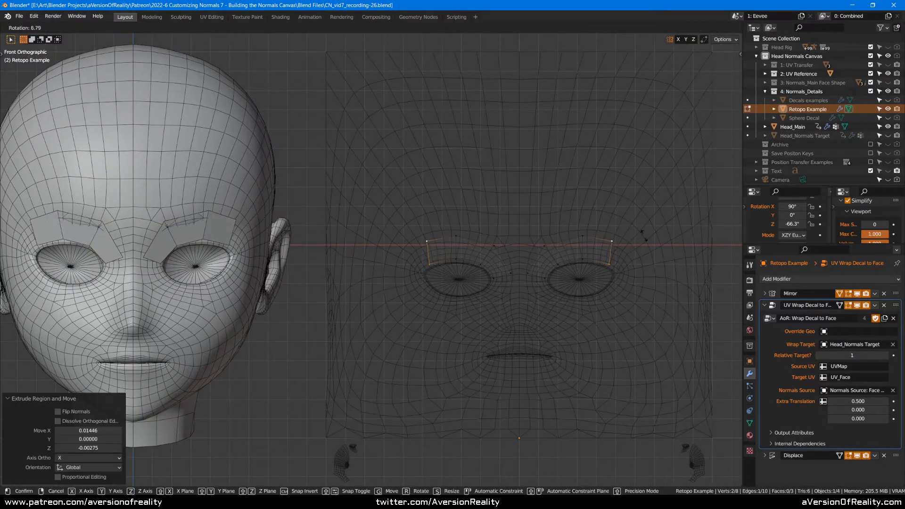
{"action": "left_click", "coordinate": [649, 255]}
{"action": "key", "text": "g"}
{"action": "left_click", "coordinate": [654, 258]}
- Extrude the brow strip's end edge again by about 0.0073 in X and -0.0066 in Z, and clear the selection
{"action": "key", "text": "e"}
{"action": "left_click", "coordinate": [669, 269]}
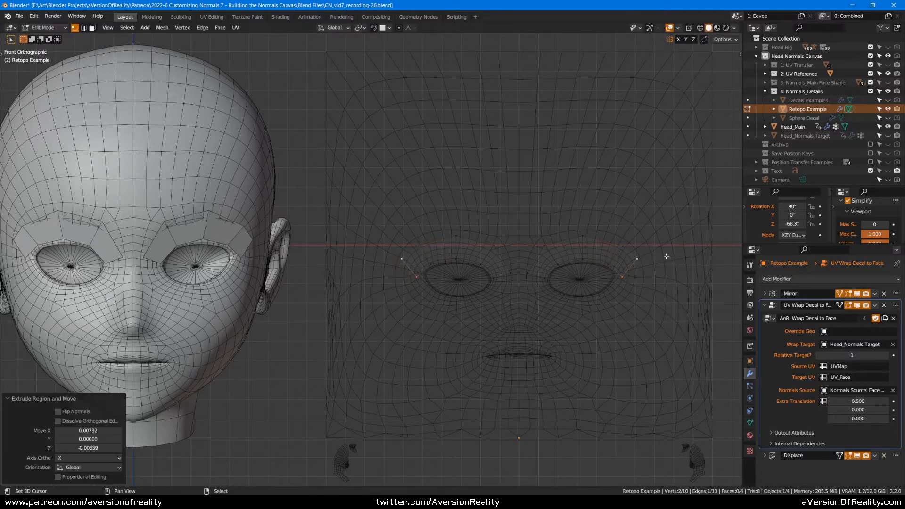
{"action": "key", "text": "alt+a"}
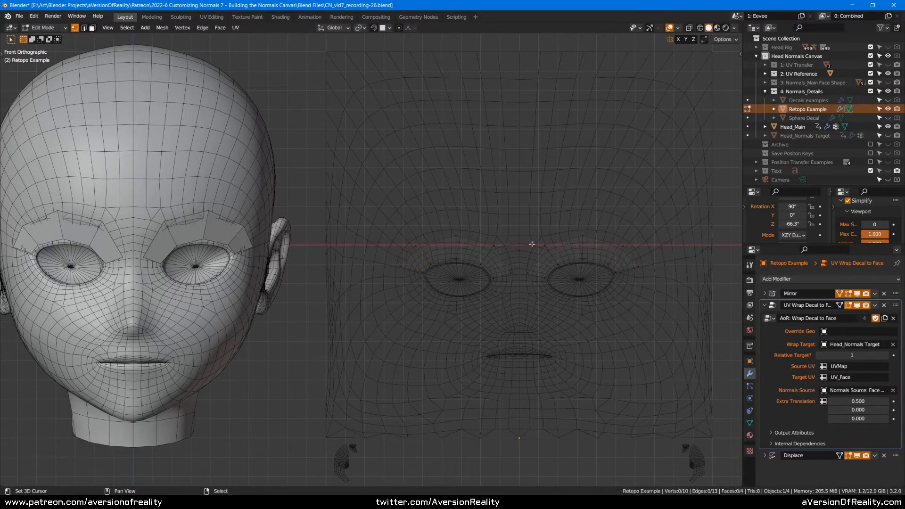
- Add four evenly spaced loop cuts along the length of the mirrored brow strip
{"action": "key", "text": "ctrl+r"}
{"action": "scroll", "coordinate": [550, 253], "scroll_direction": "up", "scroll_amount": 3}
{"action": "left_click", "coordinate": [552, 254]}
{"action": "right_click", "coordinate": [552, 254]}
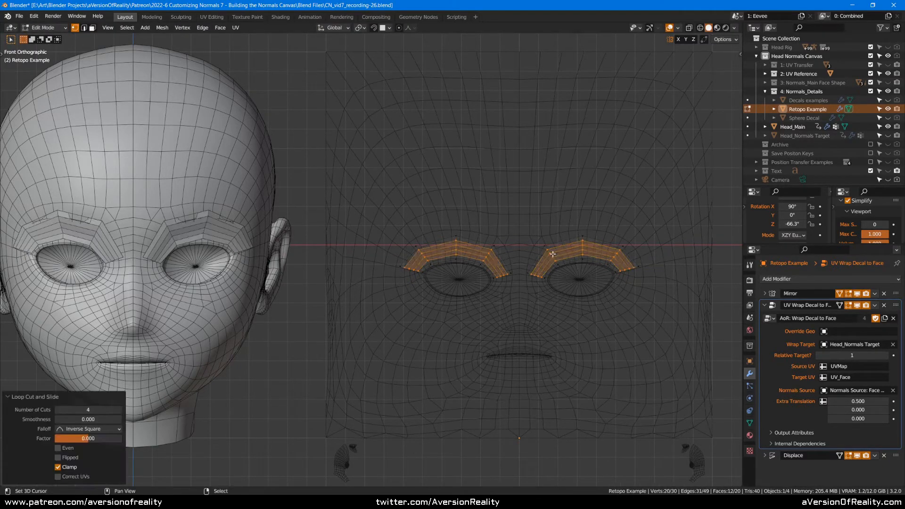
- Extrude the brow strip's upper edge upward onto the forehead and scale the new edge
{"action": "middle_click_drag", "start_coordinate": [152, 221], "coordinate": [559, 239]}
{"action": "left_click", "coordinate": [581, 235]}
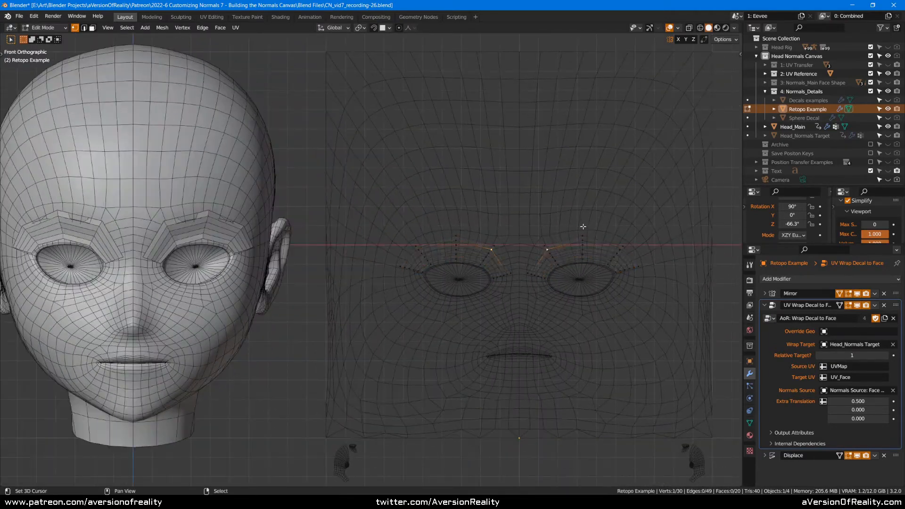
{"action": "left_click", "coordinate": [621, 236], "text": "shift"}
{"action": "key", "text": "e"}
{"action": "left_click", "coordinate": [614, 196]}
{"action": "key", "text": "s"}
{"action": "left_click", "coordinate": [631, 195]}
- Move the extruded brow edge higher up the forehead and adjust its width
{"action": "key", "text": "g"}
{"action": "left_click", "coordinate": [640, 143]}
{"action": "key", "text": "s"}
{"action": "left_click", "coordinate": [634, 144]}
- Add several centred loop cuts across the new forehead section and clear the selection
{"action": "key", "text": "ctrl+r"}
{"action": "scroll", "coordinate": [591, 190], "scroll_direction": "up", "scroll_amount": 4}
{"action": "left_click", "coordinate": [590, 190]}
{"action": "right_click", "coordinate": [591, 190]}
{"action": "key", "text": "alt+a"}
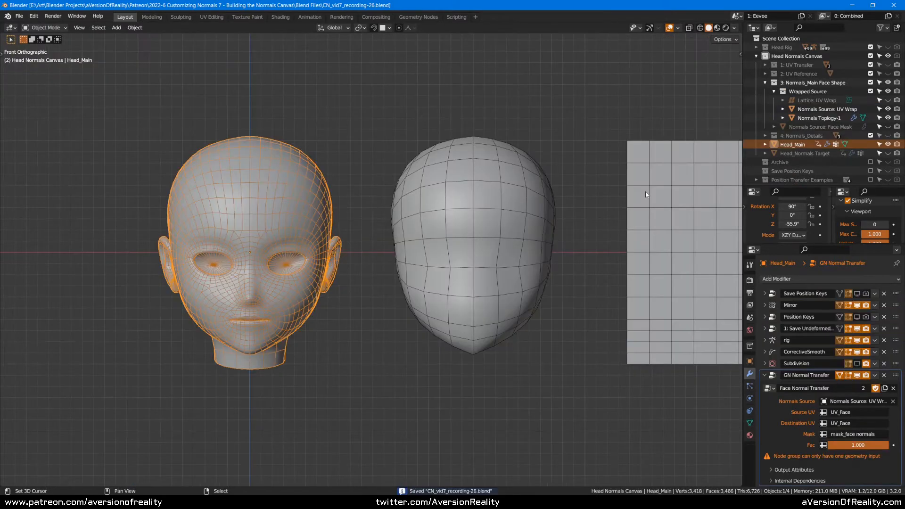
- Inspect the Normals Toplogy-1 plane, Head_Main and the Normals Source: UV Wrap mesh with their modifiers
{"action": "middle_click_drag", "start_coordinate": [647, 194], "coordinate": [559, 196]}
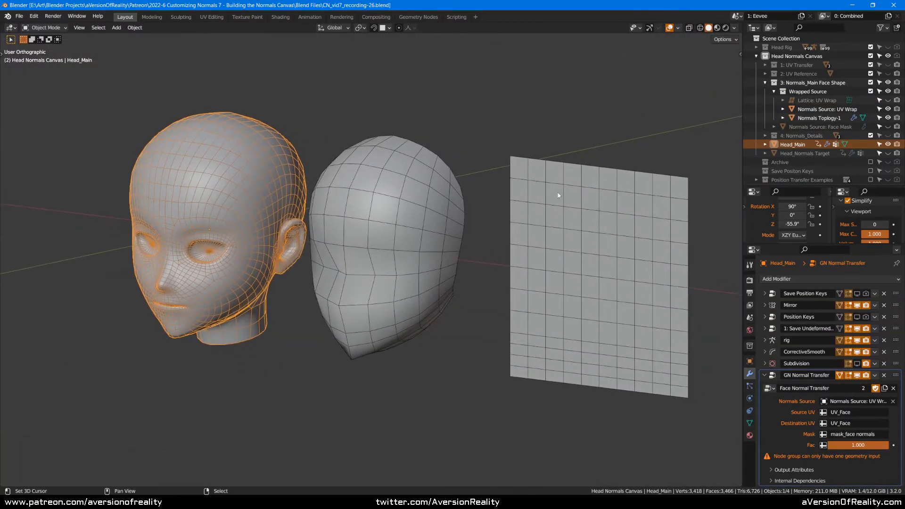
{"action": "left_click", "coordinate": [568, 244]}
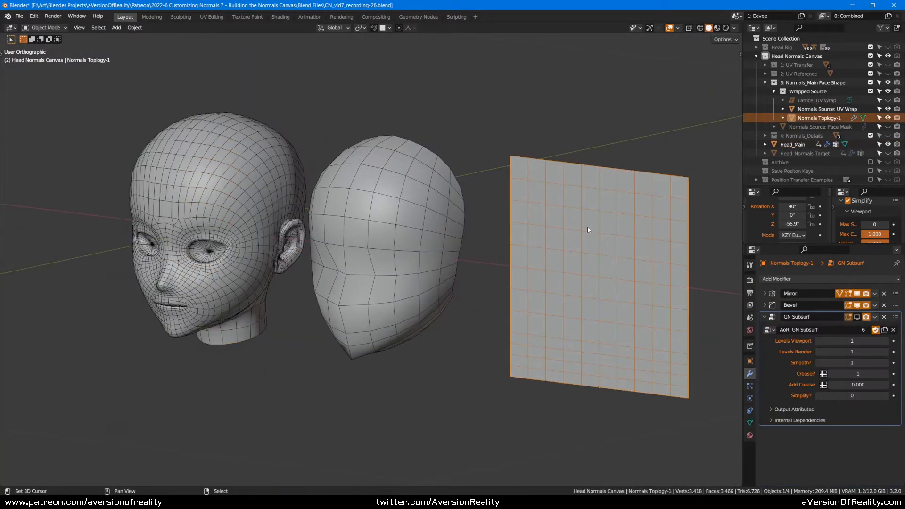
{"action": "left_click", "coordinate": [223, 174]}
{"action": "middle_click_drag", "start_coordinate": [223, 175], "coordinate": [255, 208], "text": "shift"}
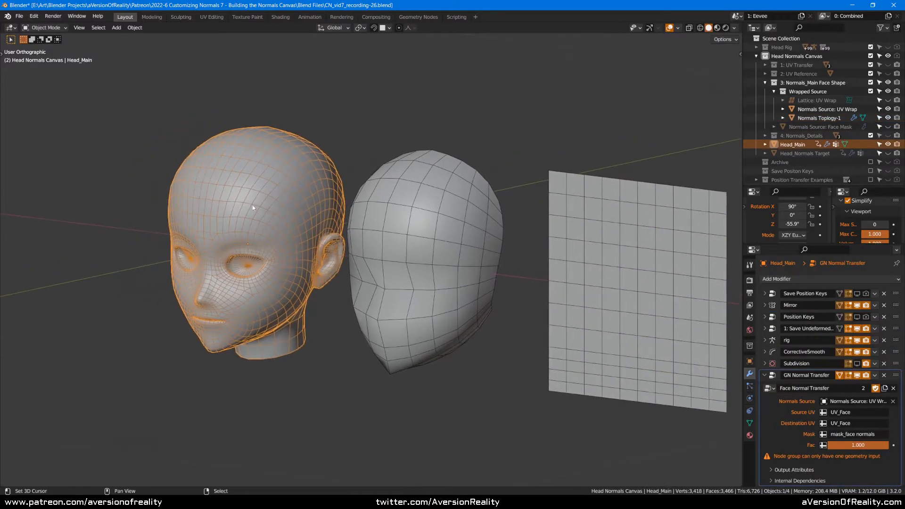
{"action": "scroll", "coordinate": [254, 207], "scroll_direction": "up", "scroll_amount": 1}
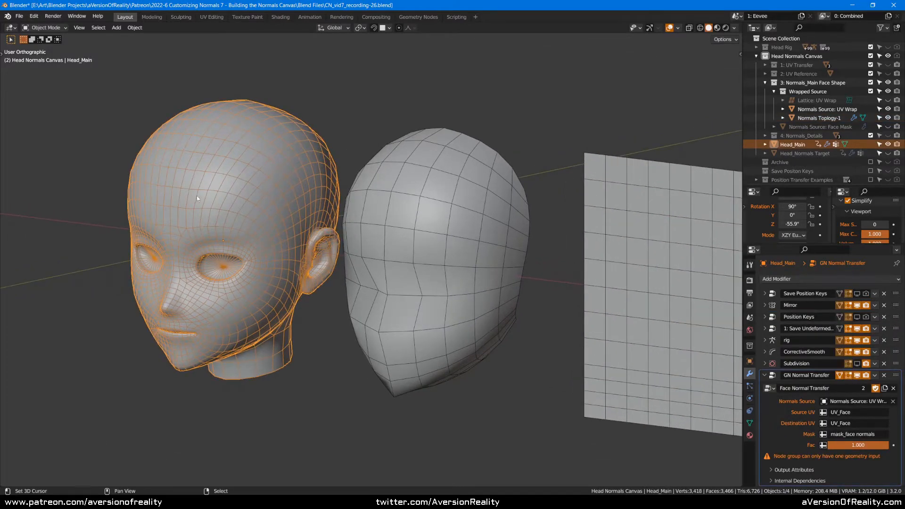
{"action": "left_click", "coordinate": [423, 214]}
- In Rendered shading, enable GN Subsurf in the viewport on Normals Toplogy-1, try 3 viewport levels and return to 1
{"action": "key", "text": "z"}
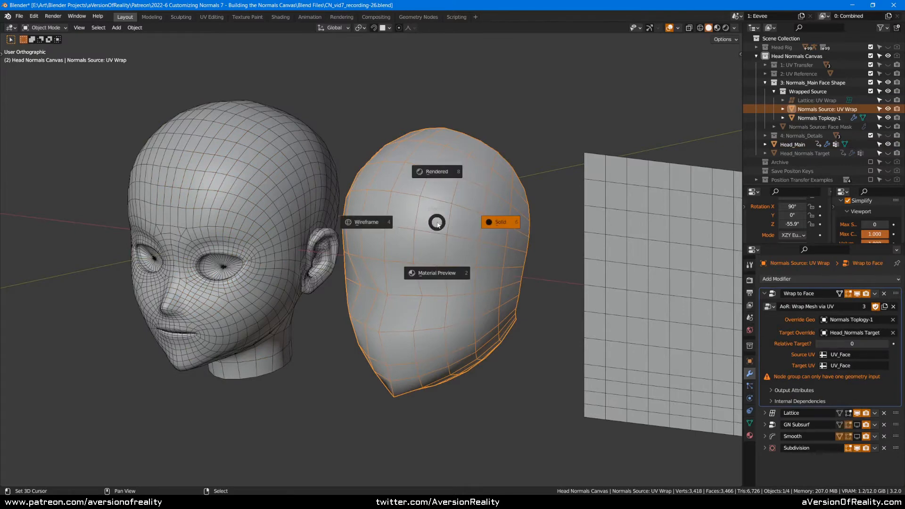
{"action": "left_click", "coordinate": [624, 252]}
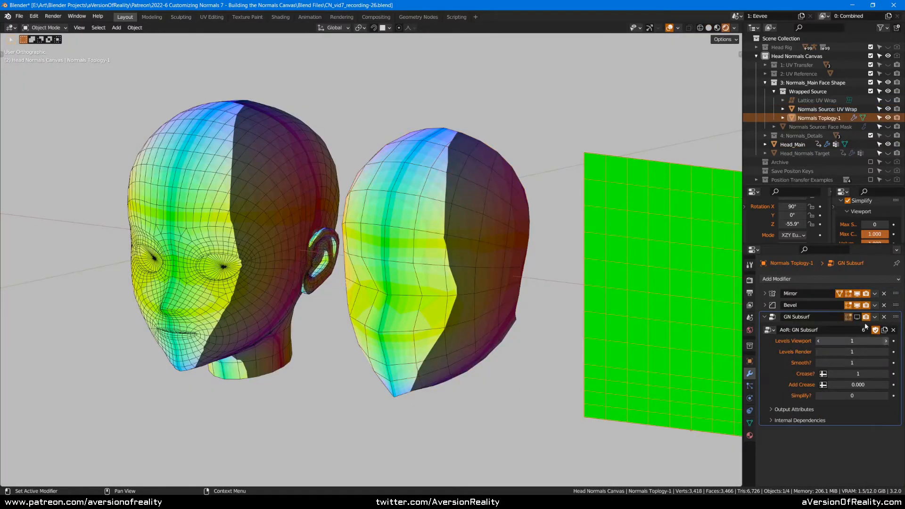
{"action": "left_click", "coordinate": [885, 341]}
{"action": "left_click", "coordinate": [886, 341]}
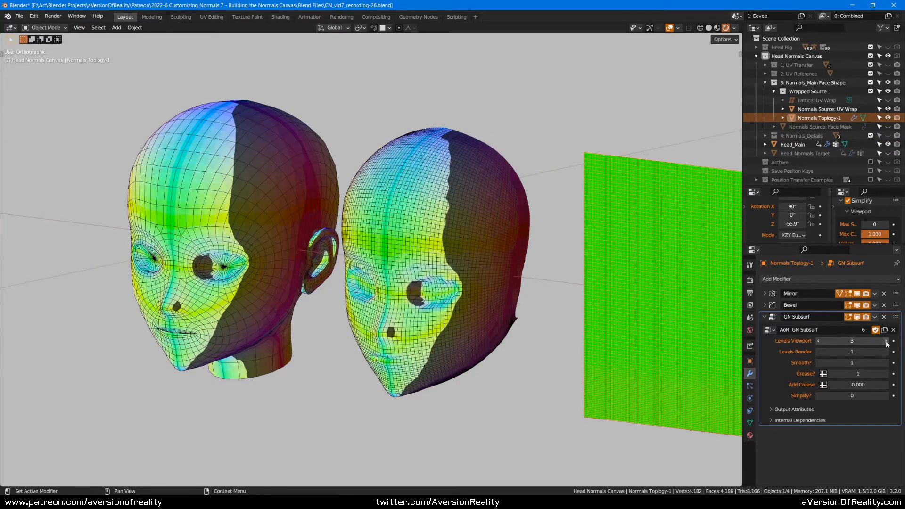
{"action": "left_click", "coordinate": [819, 343]}
{"action": "left_click", "coordinate": [819, 342]}
- Enable the GN Subsurf and Smooth modifiers in the viewport for Normals Source: UV Wrap
{"action": "right_click", "coordinate": [448, 269]}
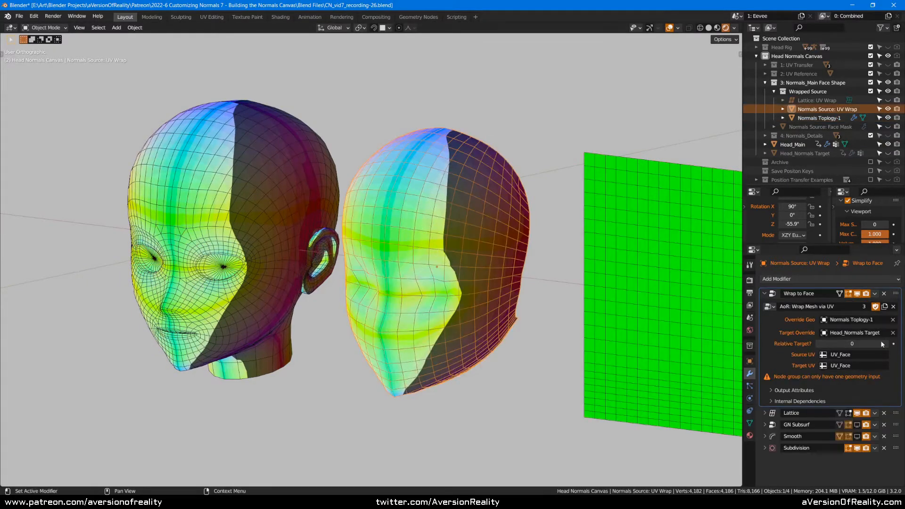
{"action": "left_click", "coordinate": [857, 425]}
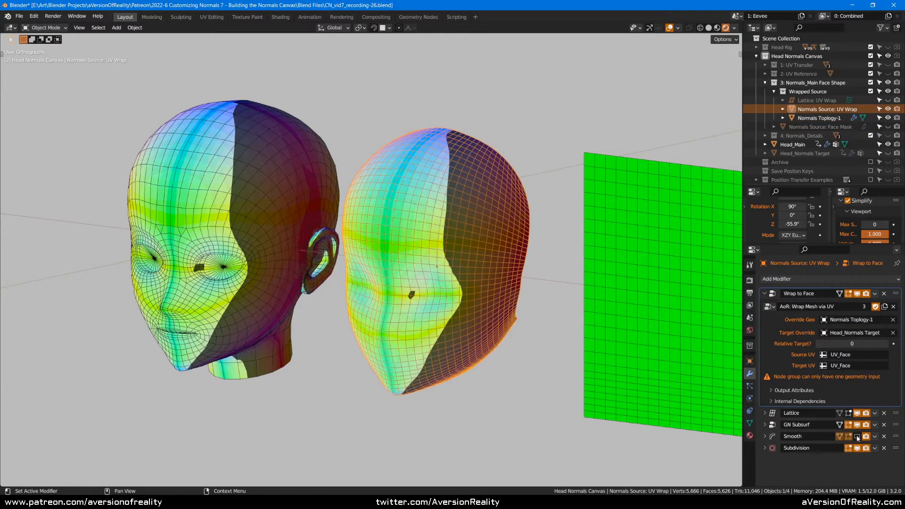
{"action": "left_click", "coordinate": [857, 436]}
- Set the Z rotation that steers the shading to -67.6°, checking it from the front
{"action": "mouse_move", "coordinate": [792, 223]}
{"action": "left_mouse_down"}
{"action": "mouse_move", "coordinate": [742, 222]}
{"action": "mouse_move", "coordinate": [816, 220]}
{"action": "left_mouse_up"}
{"action": "key", "text": "KP_1"}
{"action": "left_click_drag", "start_coordinate": [816, 221], "coordinate": [795, 222]}
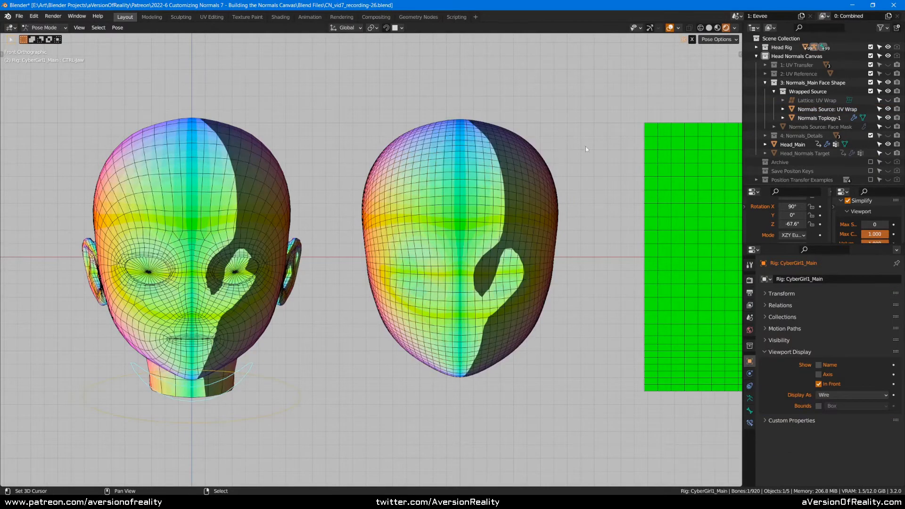
- Rotate the rig's jaw control 49.1° around global X to open the mouth
{"action": "middle_click_drag", "start_coordinate": [652, 143], "coordinate": [617, 158]}
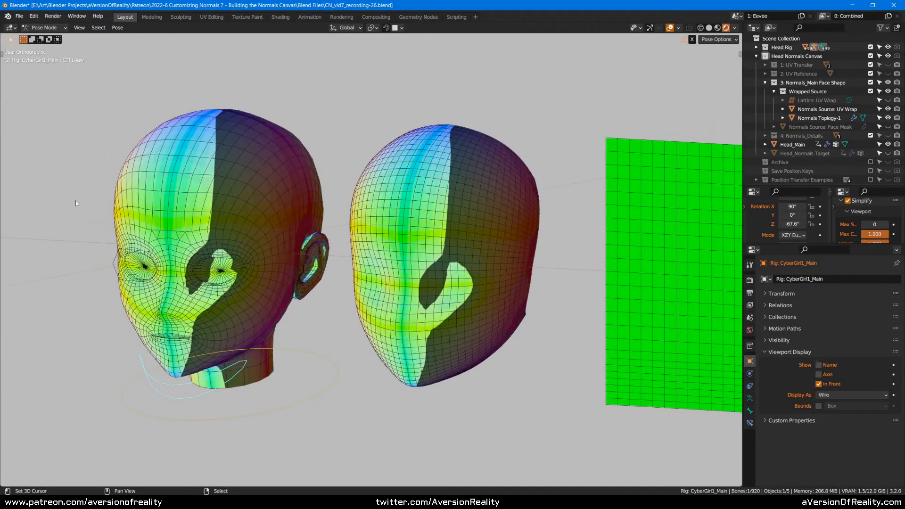
{"action": "key", "text": "r"}
{"action": "key", "text": "x"}
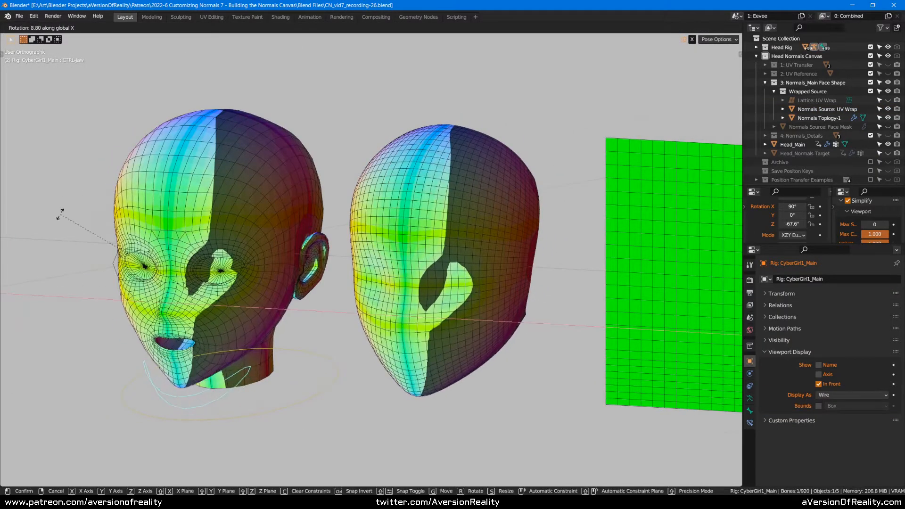
{"action": "left_click", "coordinate": [71, 331]}
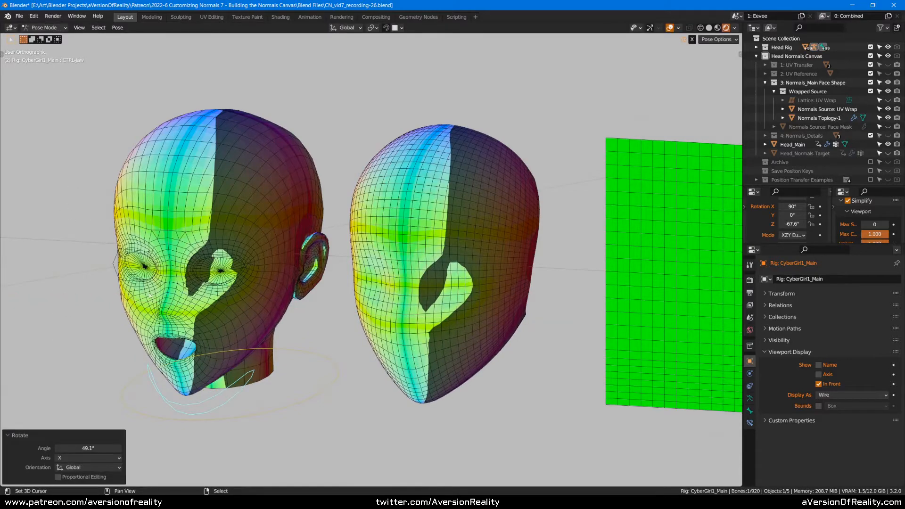
- Rotate the jaw control around global X once more
{"action": "key", "text": "r"}
{"action": "key", "text": "x"}
{"action": "left_click", "coordinate": [108, 321]}
{"action": "middle_click_drag", "start_coordinate": [107, 321], "coordinate": [323, 161]}
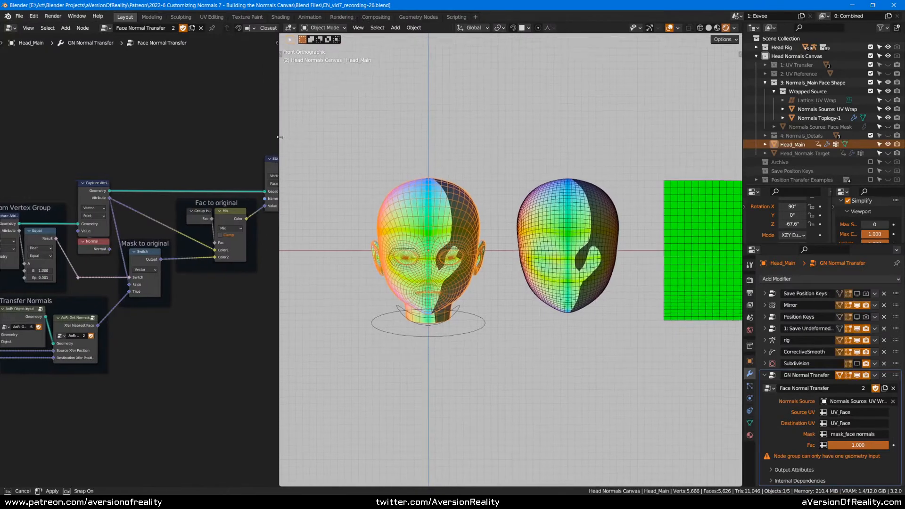
- Widen the node editor to examine the whole Face Normal Transfer node group of Head_Main
{"action": "left_click_drag", "start_coordinate": [280, 137], "coordinate": [461, 137]}
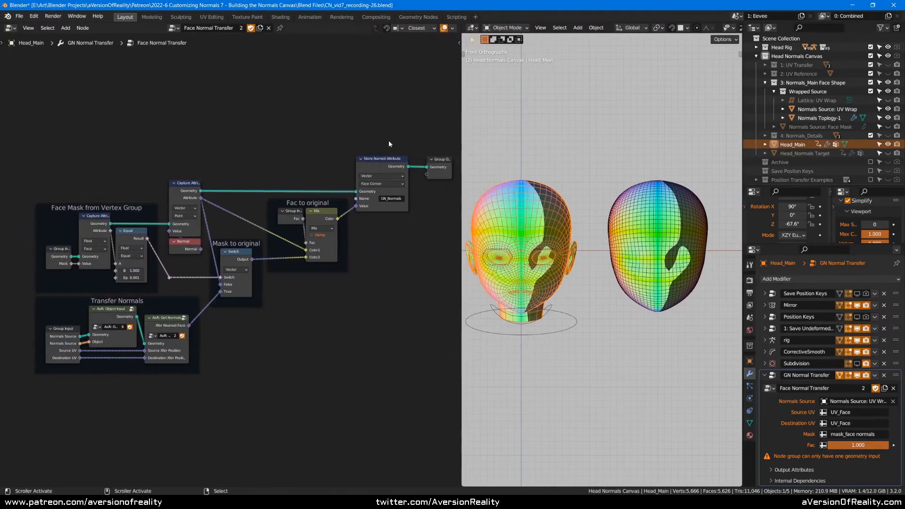
{"action": "middle_click_drag", "start_coordinate": [395, 268], "coordinate": [395, 273]}
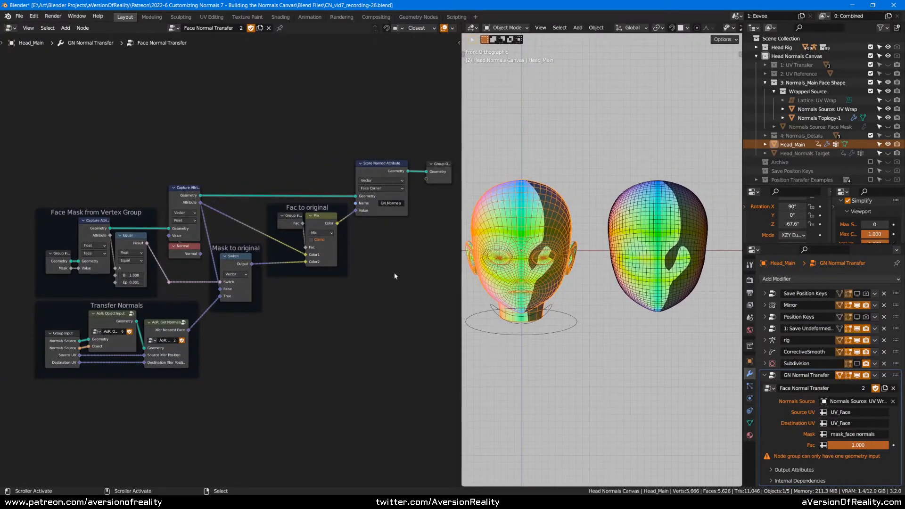
{"action": "middle_click_drag", "start_coordinate": [589, 212], "coordinate": [622, 202]}
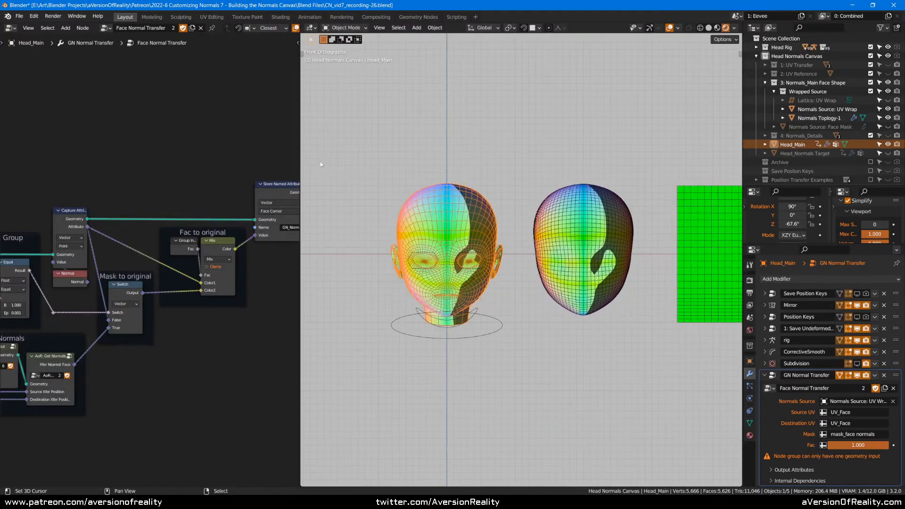
- Enlarge the node editor slightly further beside the head model's viewport to show more of the Face Normal Transfer group
{"action": "left_click_drag", "start_coordinate": [299, 162], "coordinate": [338, 160]}
{"action": "middle_click_drag", "start_coordinate": [618, 142], "coordinate": [596, 149]}
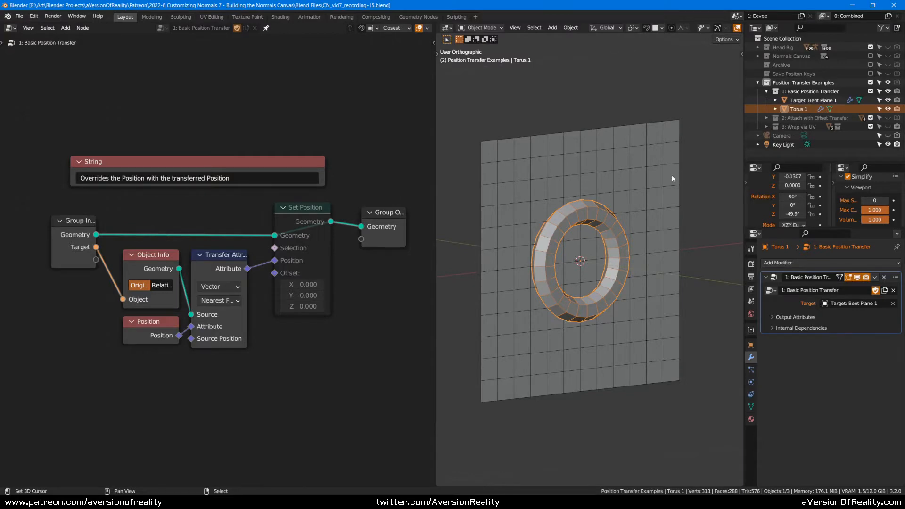
- Inspect the Basic Position Transfer example, selecting the flat target plane and the torus in turn
{"action": "middle_click_drag", "start_coordinate": [673, 179], "coordinate": [681, 162], "text": "shift"}
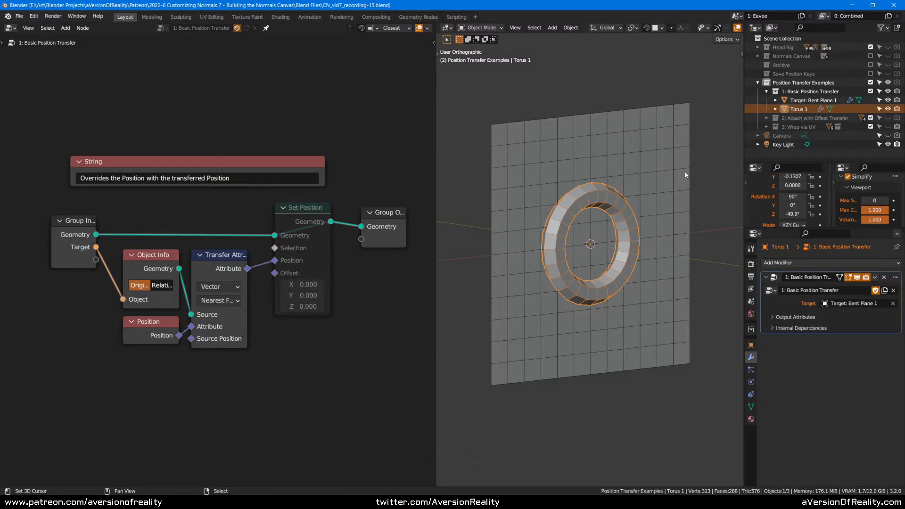
{"action": "middle_click_drag", "start_coordinate": [558, 157], "coordinate": [695, 196]}
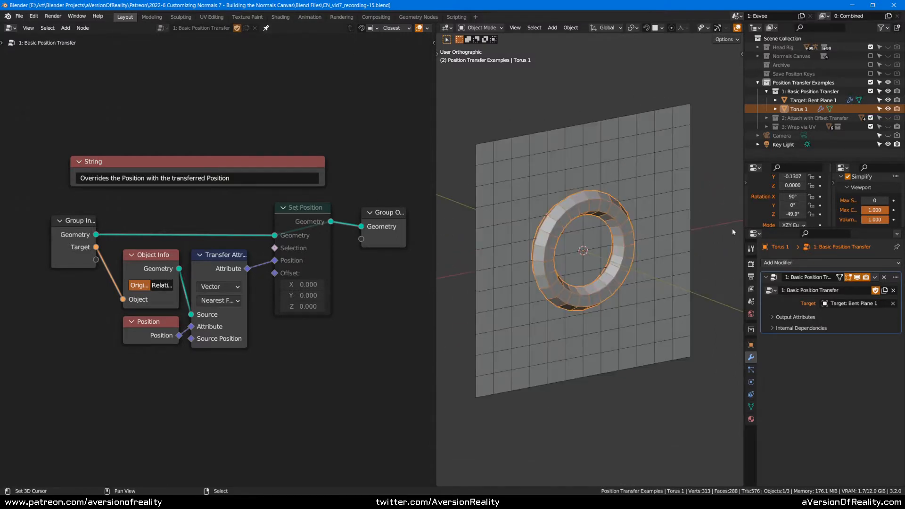
{"action": "left_click", "coordinate": [632, 180]}
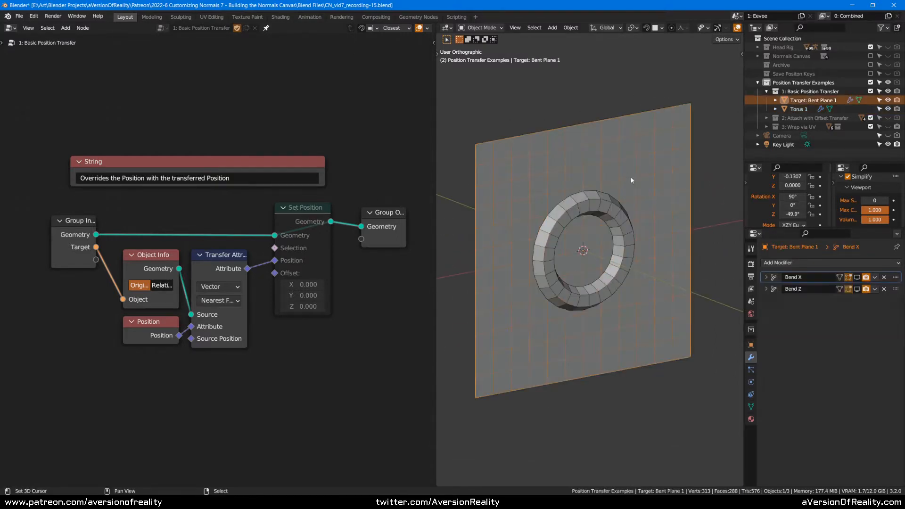
{"action": "left_click", "coordinate": [623, 227]}
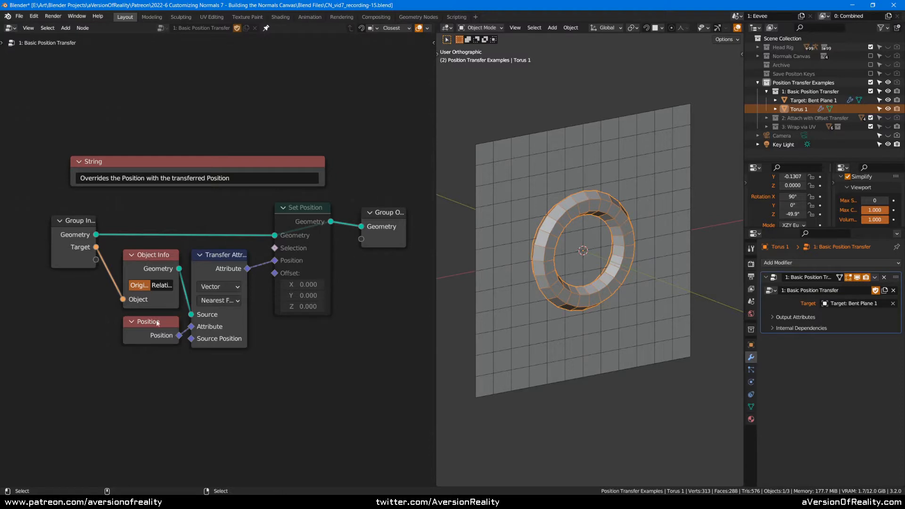
- Examine the Object Info, Position and Transfer Attribute nodes that sample positions from the target plane
{"action": "left_click", "coordinate": [162, 262]}
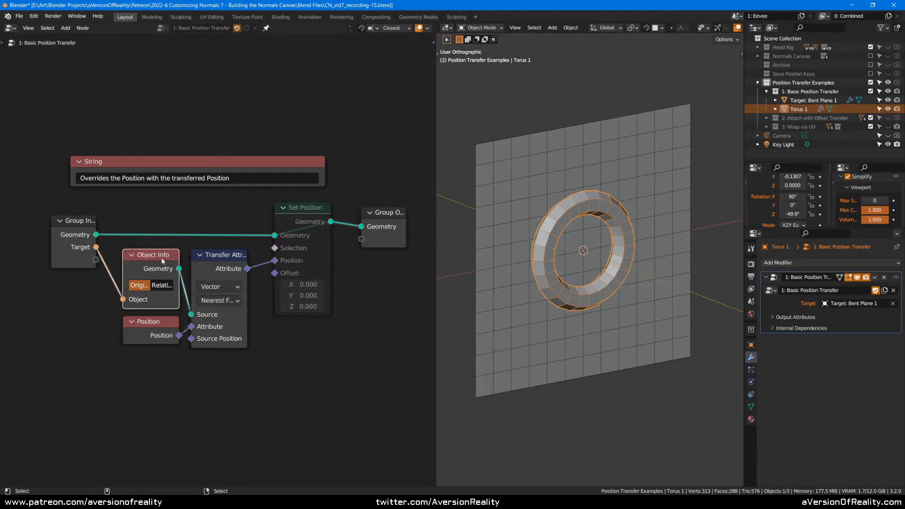
{"action": "left_click", "coordinate": [165, 319]}
{"action": "left_click", "coordinate": [215, 266]}
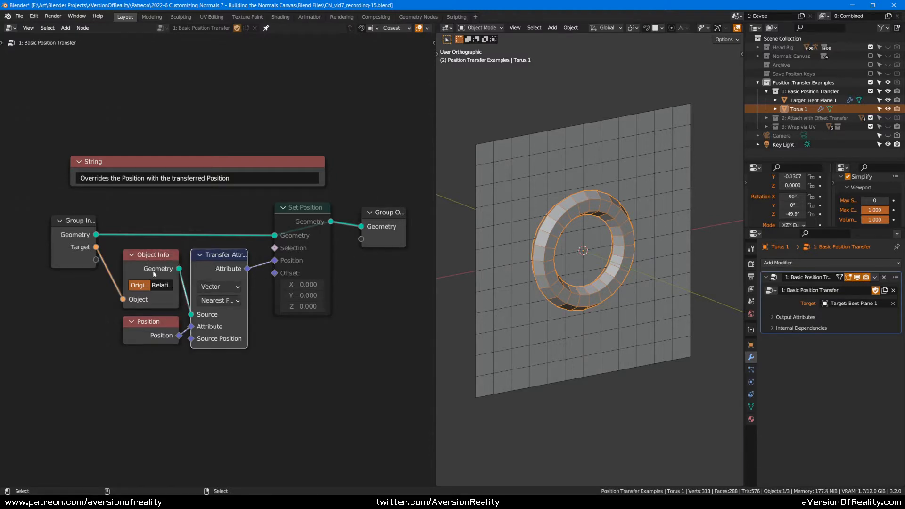
- Toggle the Set Position node to compare the torus with and without the position transfer, leave it enabled, and save the file
{"action": "left_click", "coordinate": [298, 221]}
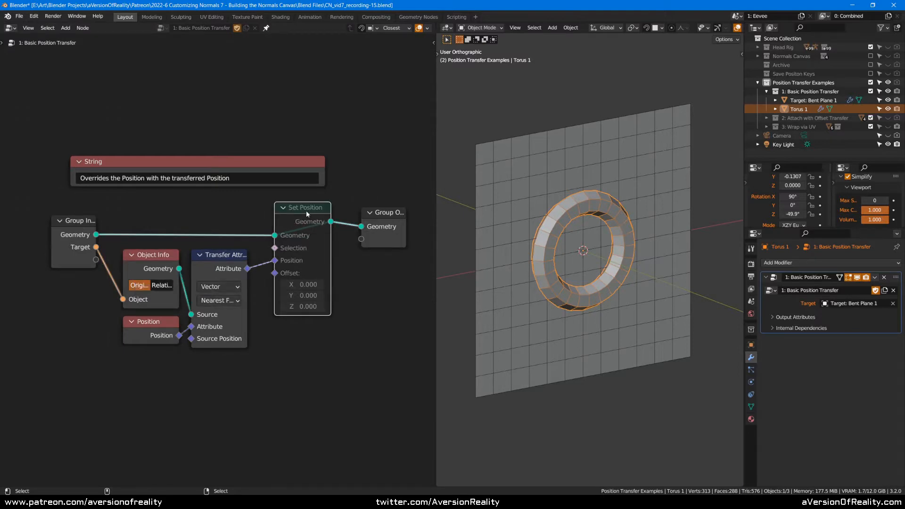
{"action": "key", "text": "m"}
{"action": "middle_click_drag", "start_coordinate": [679, 188], "coordinate": [579, 218]}
{"action": "mouse_move", "coordinate": [647, 191]}
{"action": "middle_mouse_down"}
{"action": "mouse_move", "coordinate": [632, 194]}
{"action": "mouse_move", "coordinate": [651, 176]}
{"action": "middle_mouse_up"}
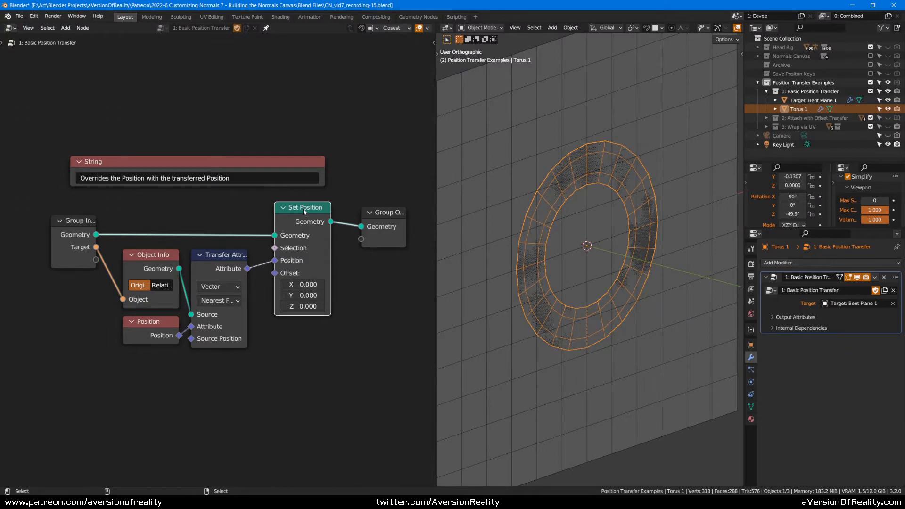
{"action": "key", "text": "m"}
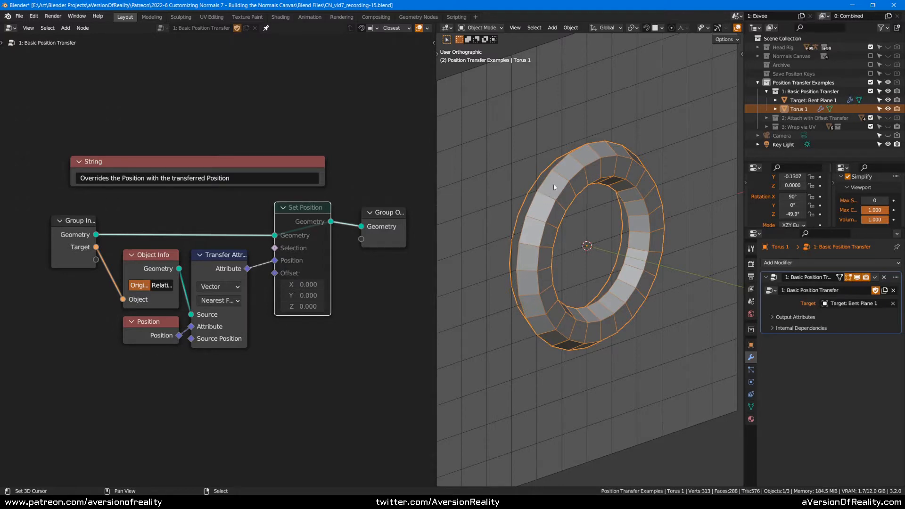
{"action": "left_click", "coordinate": [219, 301]}
{"action": "key", "text": "ctrl+s"}
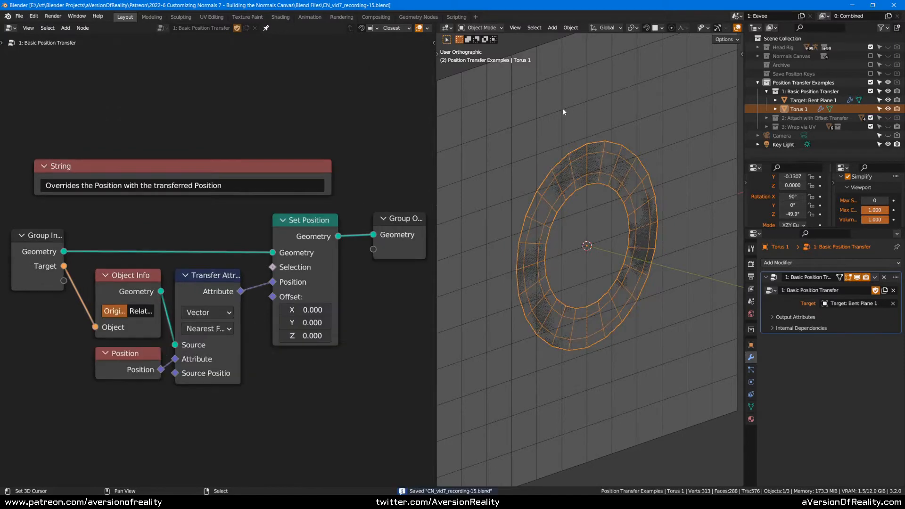
- Enable the Bend X and Bend Z modifiers of Target: Bent Plane 1 in the viewport to curve the plane
{"action": "left_click", "coordinate": [588, 95]}
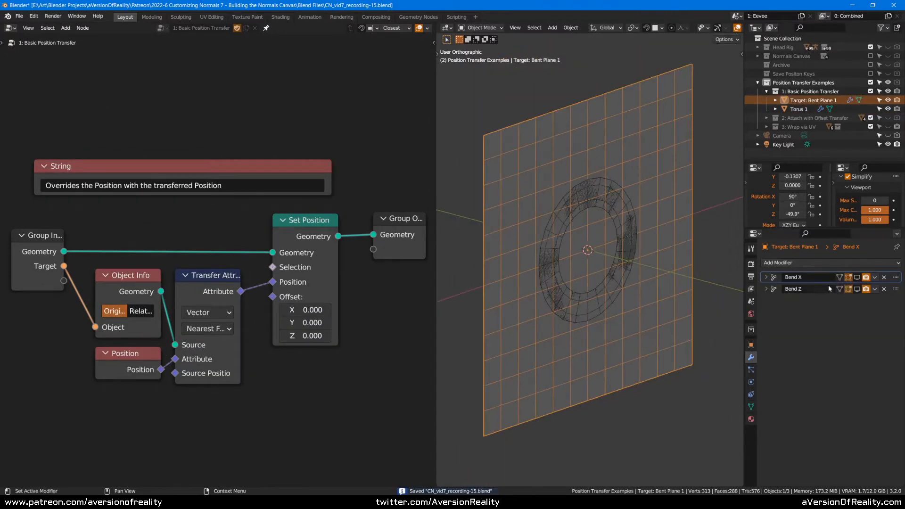
{"action": "left_click", "coordinate": [857, 277]}
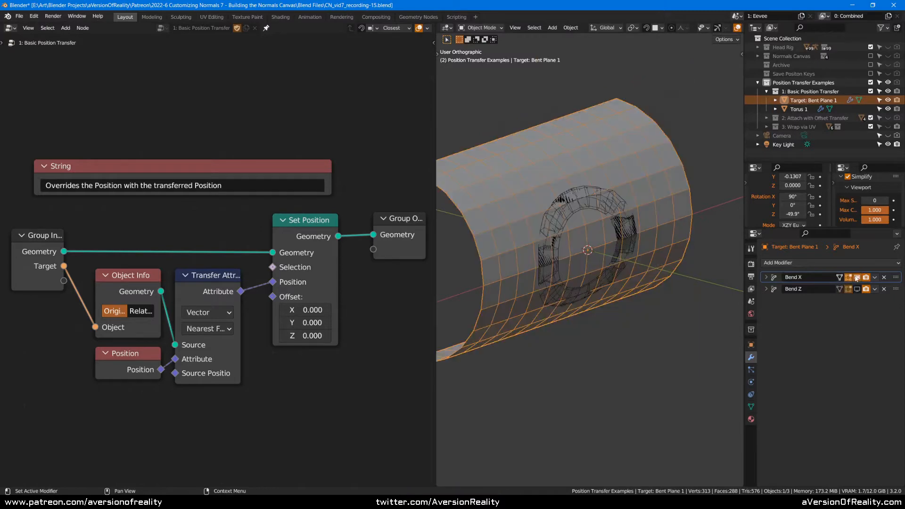
{"action": "middle_click_drag", "start_coordinate": [622, 210], "coordinate": [601, 194]}
{"action": "middle_click_drag", "start_coordinate": [584, 190], "coordinate": [576, 198]}
{"action": "left_click", "coordinate": [857, 288]}
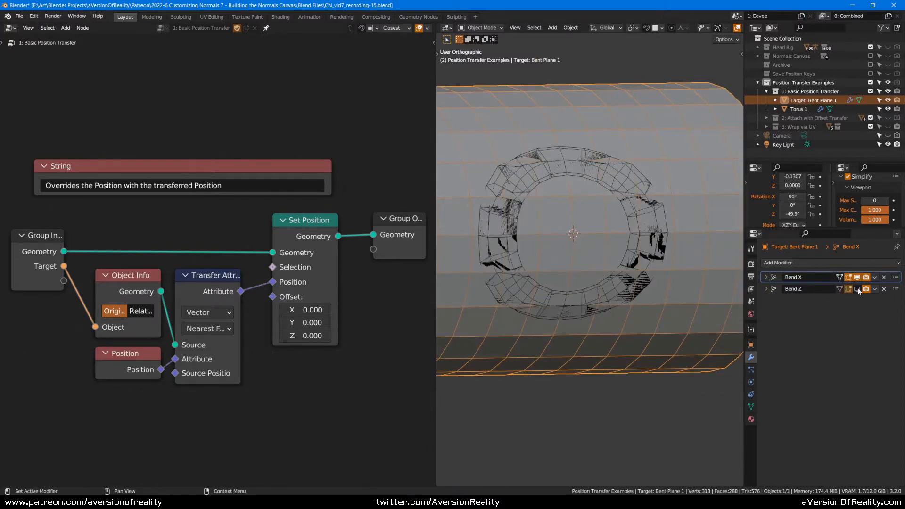
{"action": "scroll", "coordinate": [675, 195], "scroll_direction": "up", "scroll_amount": 2}
- Mute the Set Position node and inspect the original torus against the bent target plane from several angles
{"action": "left_click", "coordinate": [326, 224]}
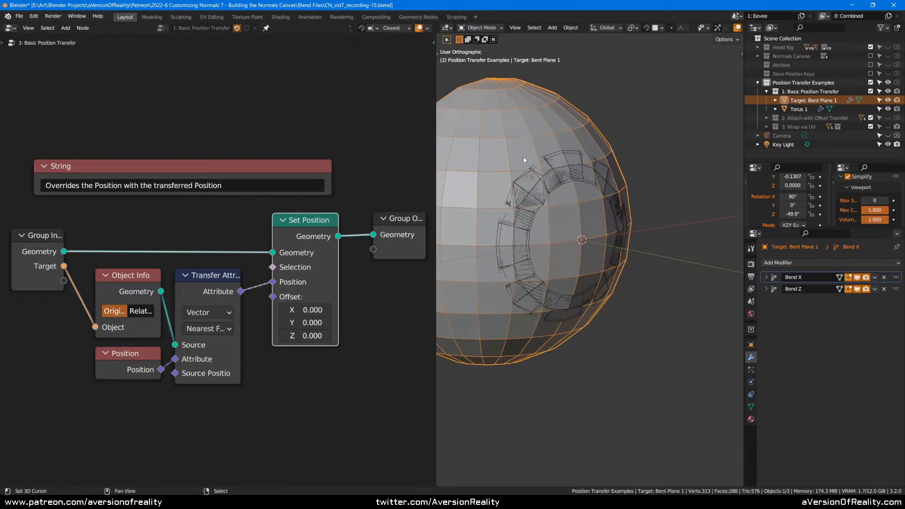
{"action": "key", "text": "m"}
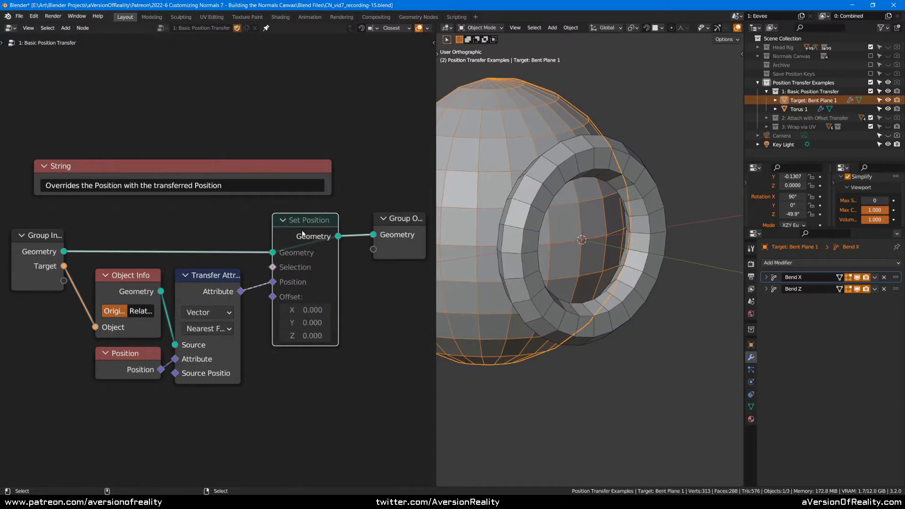
{"action": "mouse_move", "coordinate": [612, 167]}
{"action": "middle_mouse_down"}
{"action": "mouse_move", "coordinate": [652, 166]}
{"action": "mouse_move", "coordinate": [596, 162]}
{"action": "middle_mouse_up"}
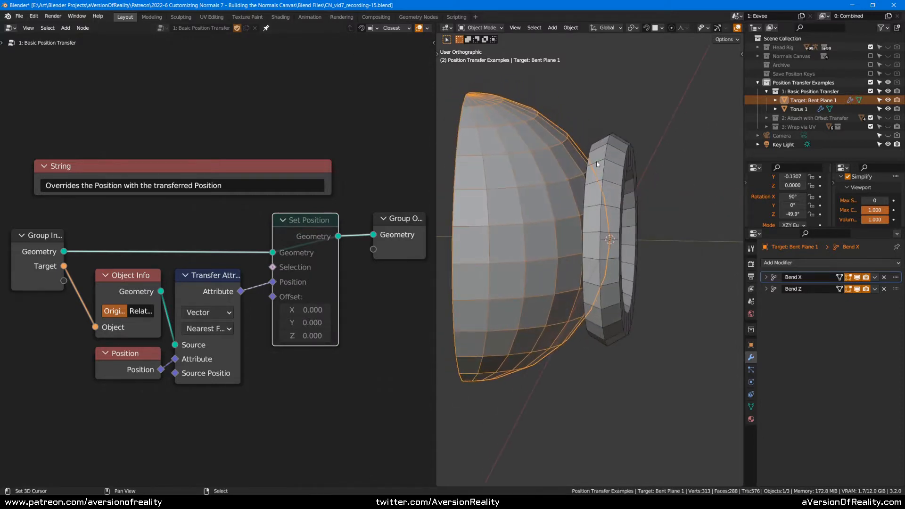
{"action": "scroll", "coordinate": [595, 161], "scroll_direction": "up", "scroll_amount": 2}
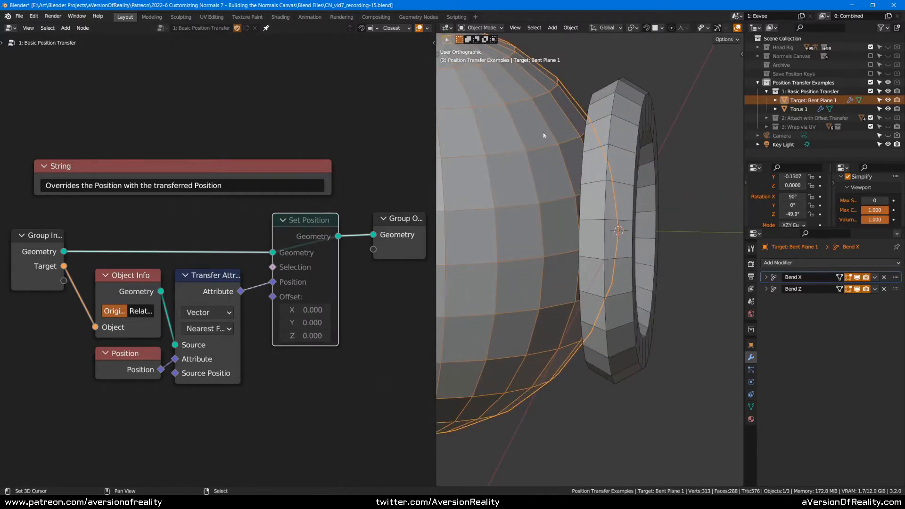
{"action": "scroll", "coordinate": [550, 132], "scroll_direction": "down", "scroll_amount": 2}
{"action": "middle_click_drag", "start_coordinate": [550, 131], "coordinate": [573, 153]}
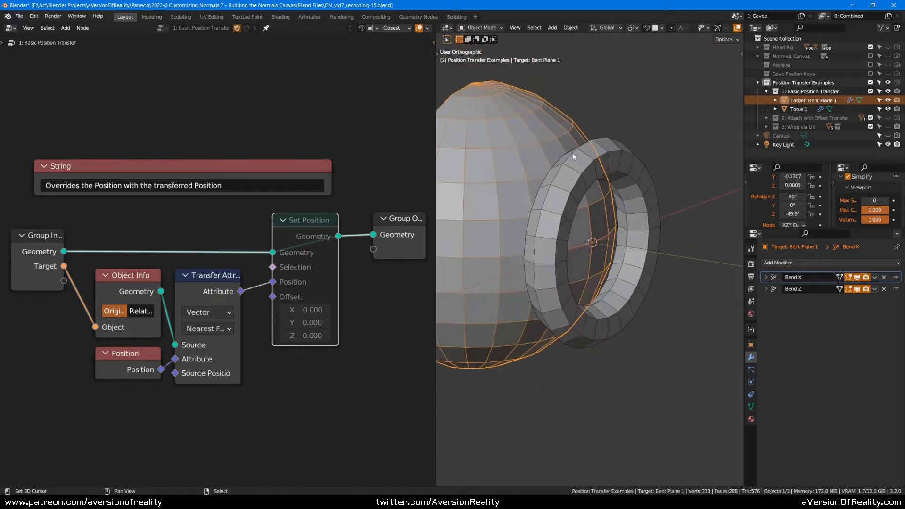
{"action": "left_click", "coordinate": [575, 156]}
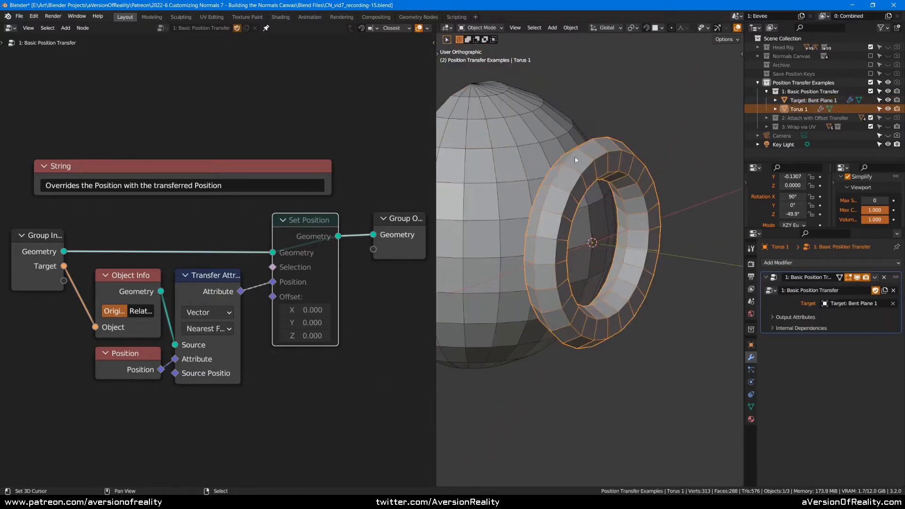
{"action": "left_click", "coordinate": [550, 150]}
- Toggle the Set Position node on and off to compare the torus snapped to the bent plane, leaving it enabled
{"action": "middle_click_drag", "start_coordinate": [736, 230], "coordinate": [664, 219]}
{"action": "key", "text": "m"}
{"action": "key", "text": "m"}
{"action": "key", "text": "m"}
{"action": "middle_click_drag", "start_coordinate": [485, 231], "coordinate": [515, 237], "text": "shift"}
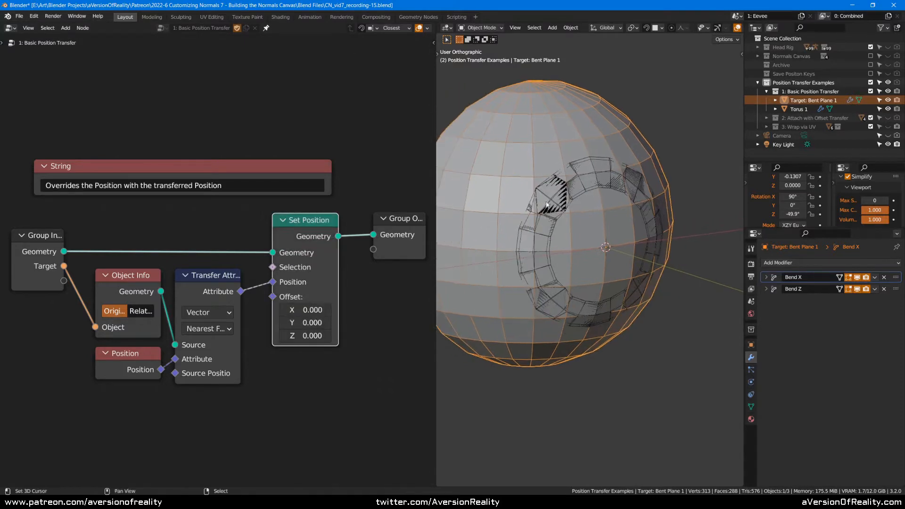
{"action": "key", "text": "m"}
{"action": "key", "text": "m"}
- Disable the Bend X and Bend Z modifiers in the viewport to flatten the target plane
{"action": "middle_click_drag", "start_coordinate": [358, 213], "coordinate": [377, 202]}
{"action": "middle_click_drag", "start_coordinate": [457, 193], "coordinate": [567, 185]}
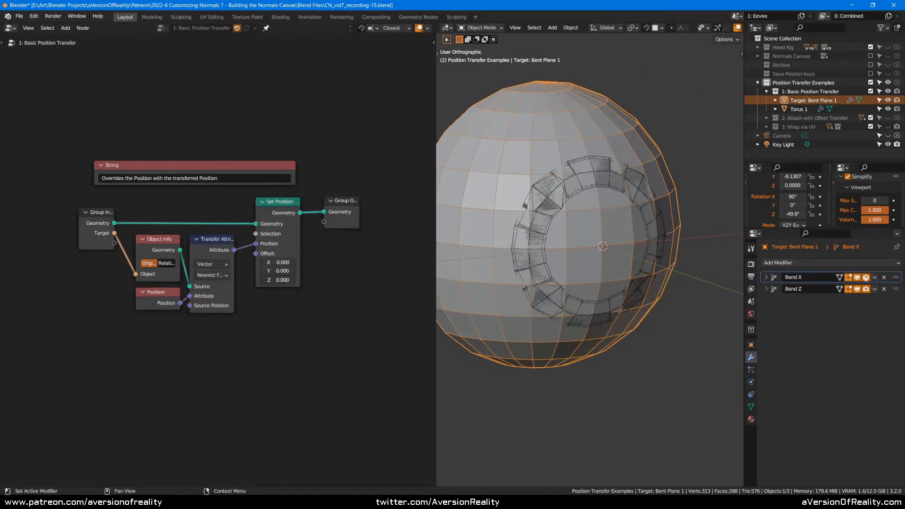
{"action": "left_click", "coordinate": [857, 277]}
{"action": "left_click", "coordinate": [857, 289]}
- Detach the Group Output from the override setup and connect it to the Set Position node of the offset-by-difference setup
{"action": "scroll", "coordinate": [352, 213], "scroll_direction": "down", "scroll_amount": 3}
{"action": "middle_click_drag", "start_coordinate": [372, 193], "coordinate": [341, 123]}
{"action": "left_click_drag", "start_coordinate": [312, 140], "coordinate": [377, 430], "text": "alt"}
{"action": "left_click", "coordinate": [325, 424], "text": "alt+shift"}
{"action": "middle_click_drag", "start_coordinate": [325, 424], "coordinate": [301, 216]}
{"action": "scroll", "coordinate": [302, 217], "scroll_direction": "up", "scroll_amount": 4}
{"action": "middle_click_drag", "start_coordinate": [301, 217], "coordinate": [345, 220]}
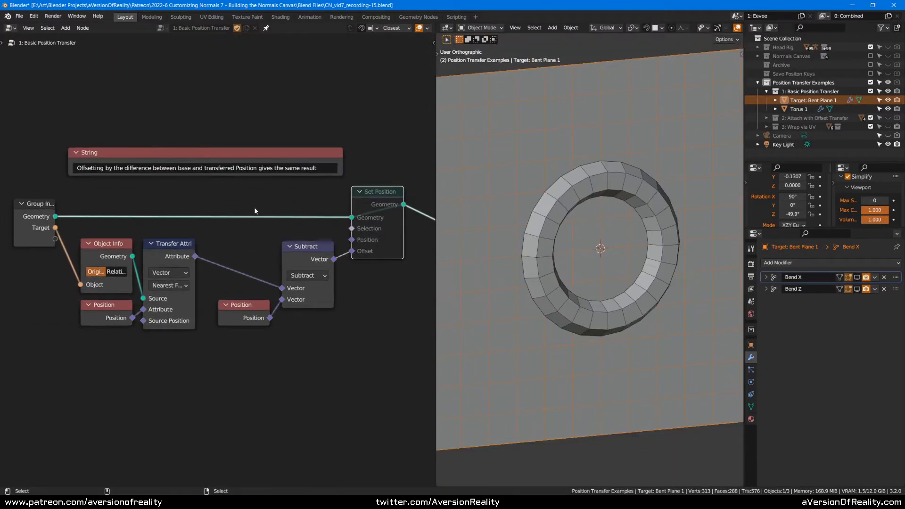
- Try moving the Subtract node and its Position node lower in the offset setup
{"action": "left_click", "coordinate": [348, 274]}
{"action": "key", "text": "c"}
{"action": "left_click", "coordinate": [290, 334]}
{"action": "right_click", "coordinate": [291, 325]}
{"action": "key", "text": "g"}
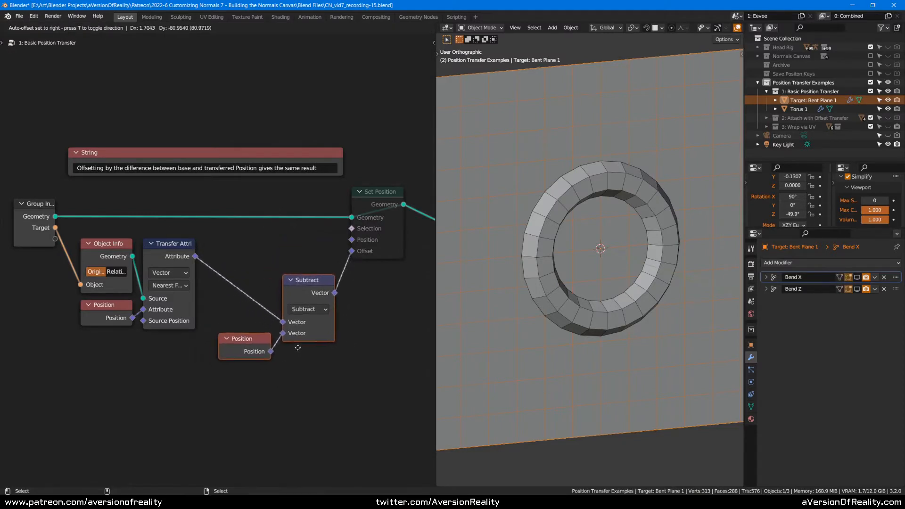
{"action": "left_click", "coordinate": [294, 319]}
- Examine how the transferred position and the base Position pass through Subtract into the Offset of Set Position
{"action": "left_click", "coordinate": [369, 241]}
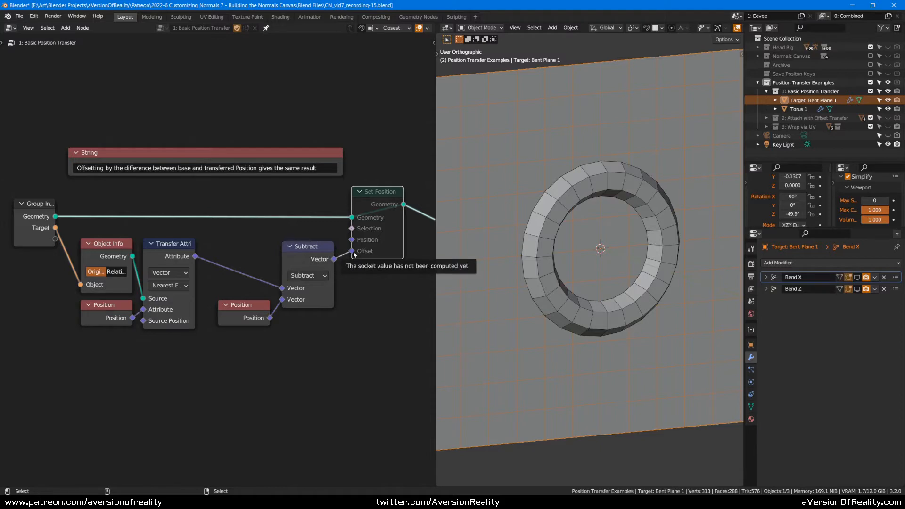
{"action": "left_click", "coordinate": [368, 288]}
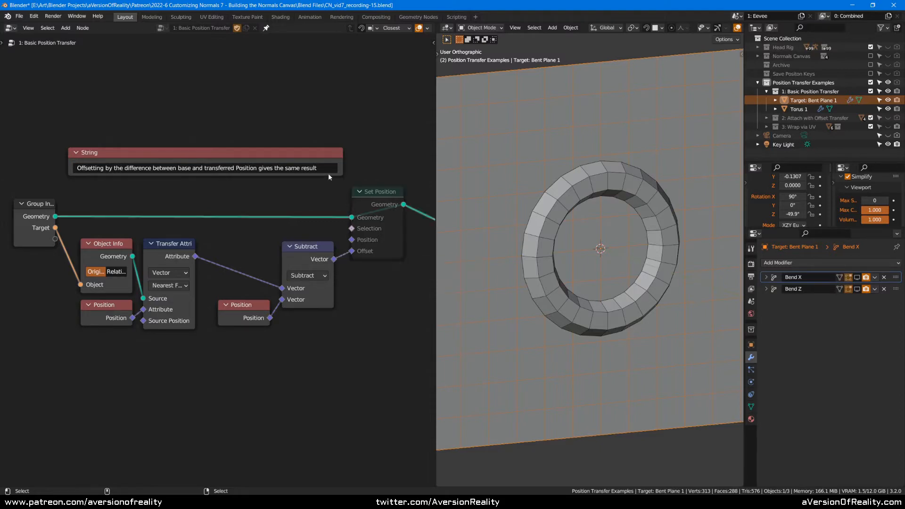
{"action": "left_click", "coordinate": [160, 247]}
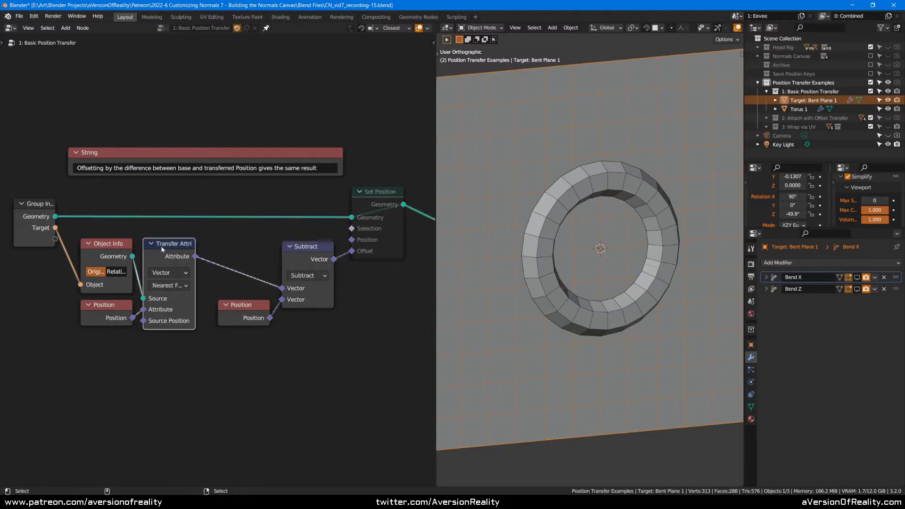
{"action": "left_click", "coordinate": [246, 318]}
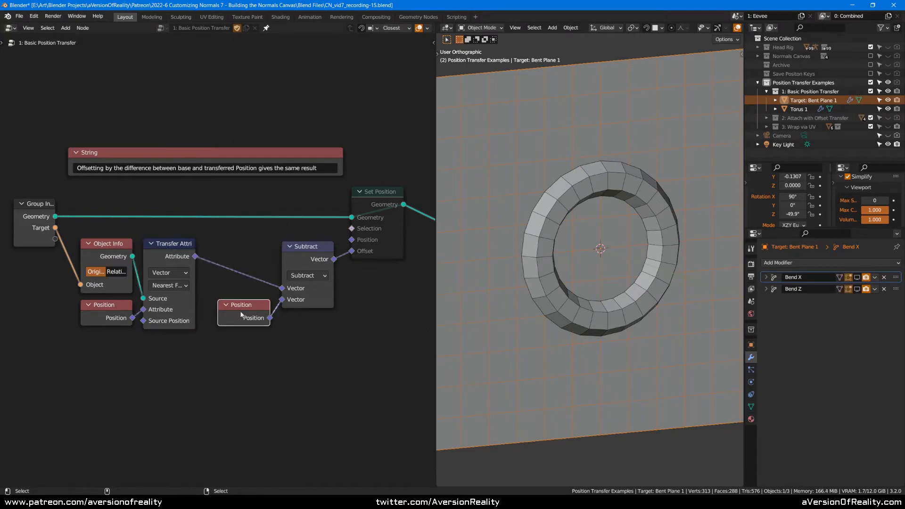
{"action": "left_click", "coordinate": [105, 317]}
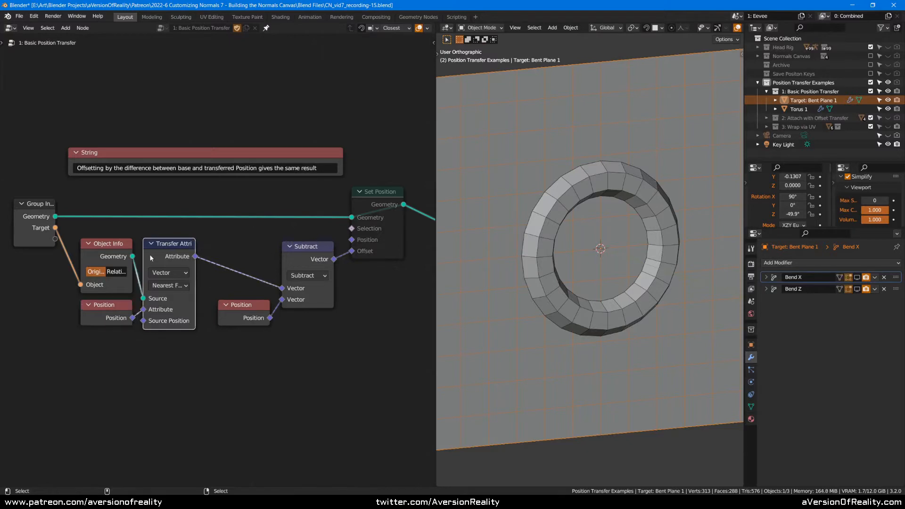
{"action": "left_click", "coordinate": [107, 251]}
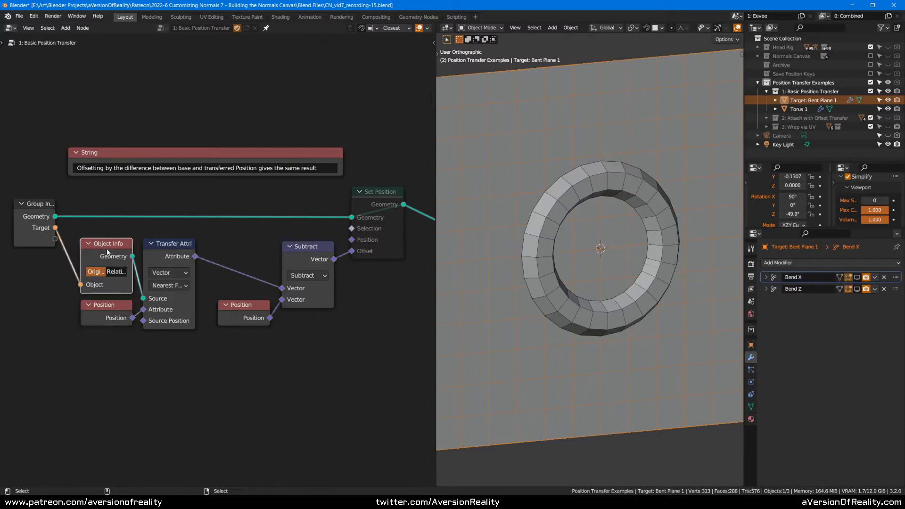
{"action": "left_click", "coordinate": [244, 305]}
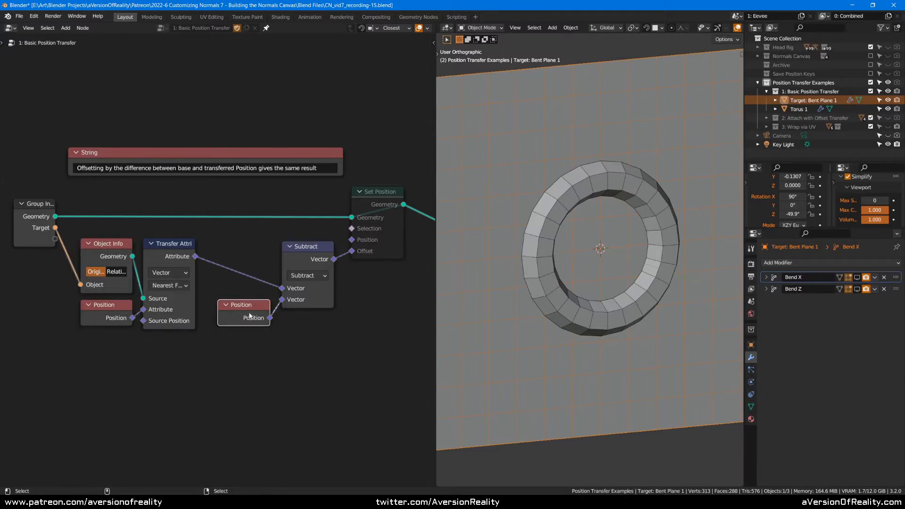
{"action": "left_click", "coordinate": [385, 193]}
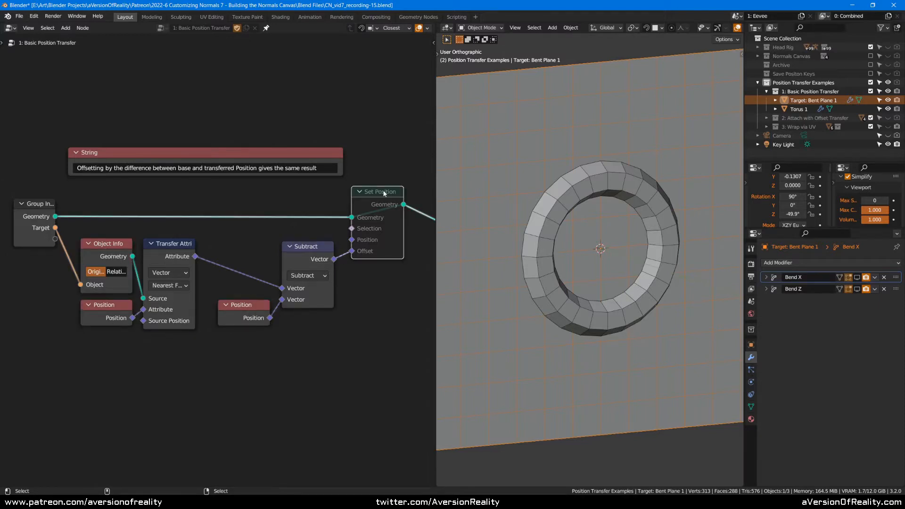
{"action": "left_click", "coordinate": [305, 256]}
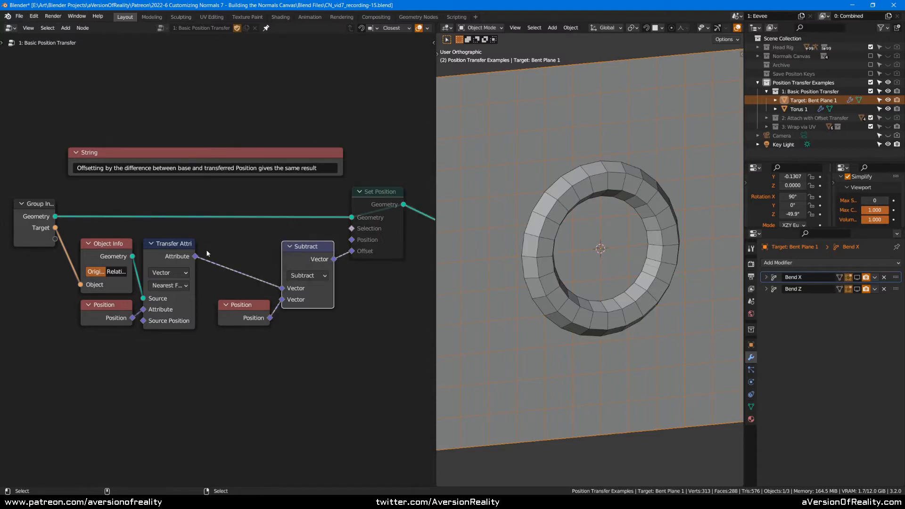
{"action": "left_click", "coordinate": [188, 247]}
{"action": "left_click", "coordinate": [244, 314]}
- Enable the offset setup's Set Position node and connect Transfer Attribute straight to its Position input instead of feeding Offset through Subtract
{"action": "left_click", "coordinate": [389, 239]}
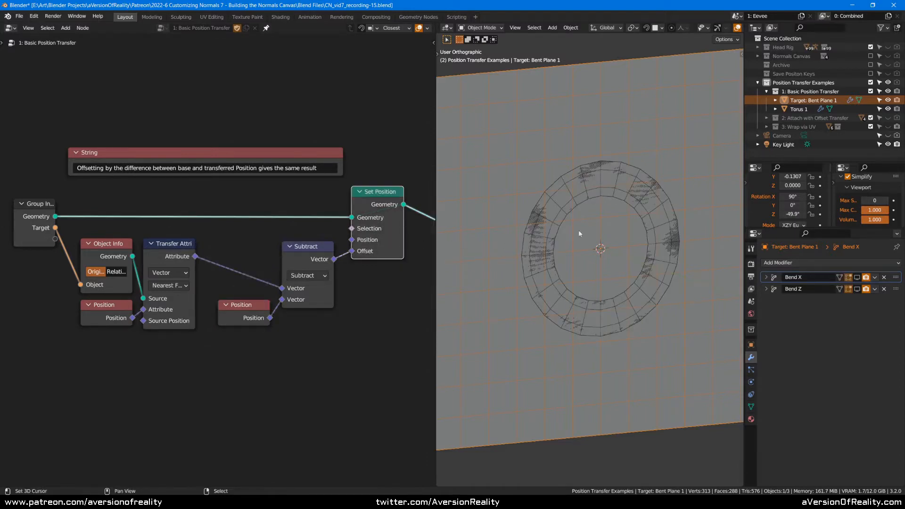
{"action": "mouse_move", "coordinate": [195, 257]}
{"action": "left_mouse_down"}
{"action": "mouse_move", "coordinate": [352, 236]}
{"action": "mouse_move", "coordinate": [336, 273]}
{"action": "left_mouse_up"}
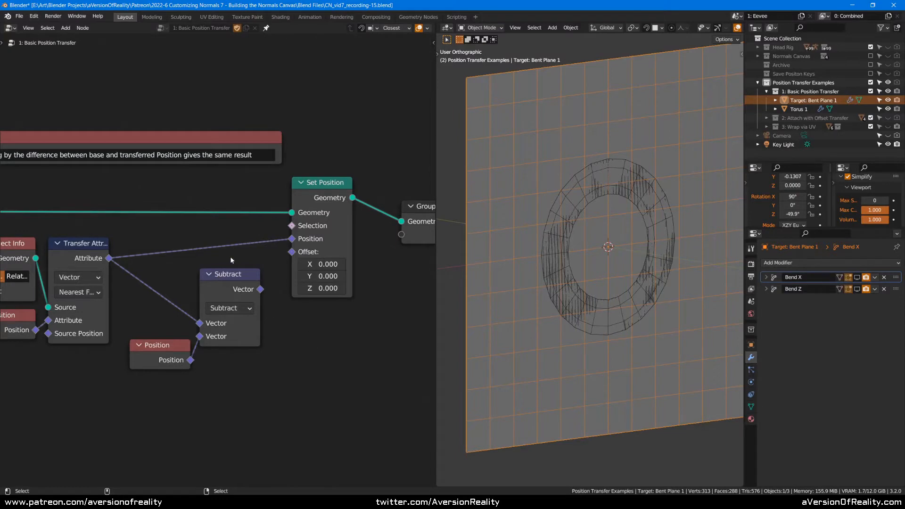
- Connect the Subtract result to the Offset input of the offset setup's Set Position, keeping Transfer Attribute in Position
{"action": "mouse_move", "coordinate": [259, 289]}
{"action": "left_mouse_down"}
{"action": "mouse_move", "coordinate": [284, 250]}
{"action": "mouse_move", "coordinate": [292, 252]}
{"action": "left_mouse_up"}
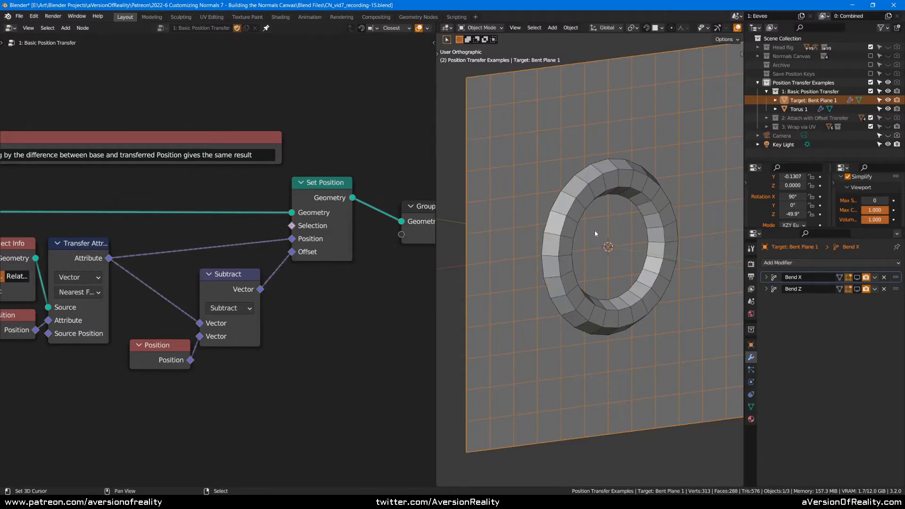
{"action": "mouse_move", "coordinate": [592, 193]}
{"action": "middle_mouse_down"}
{"action": "mouse_move", "coordinate": [648, 191]}
{"action": "mouse_move", "coordinate": [601, 194]}
{"action": "middle_mouse_up"}
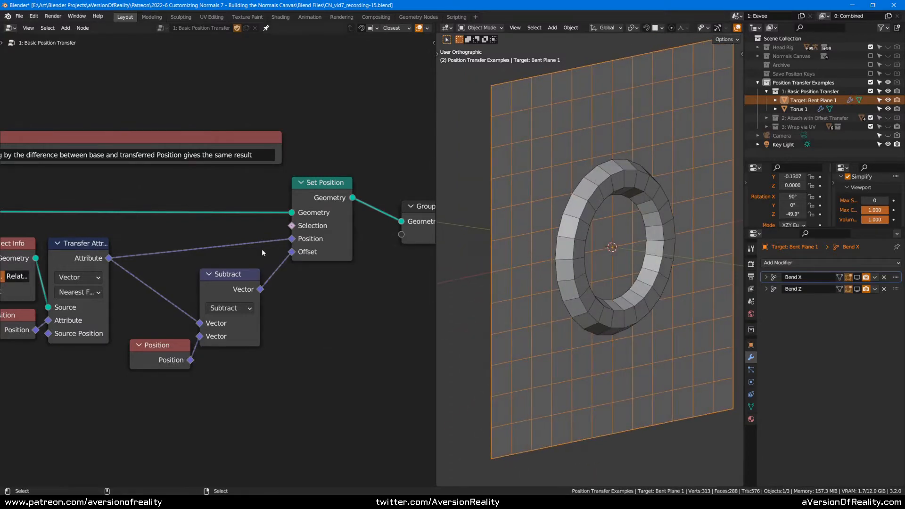
{"action": "left_click", "coordinate": [319, 237]}
{"action": "left_click", "coordinate": [591, 197]}
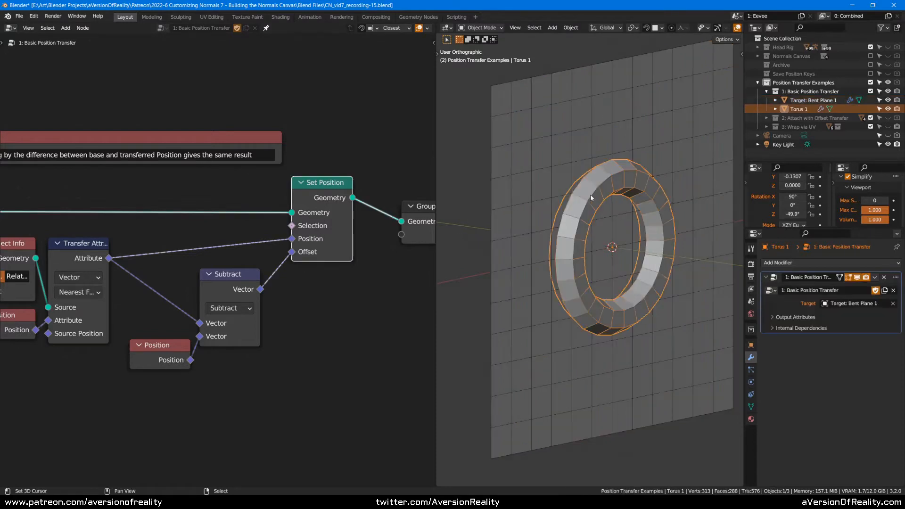
{"action": "left_click", "coordinate": [236, 276]}
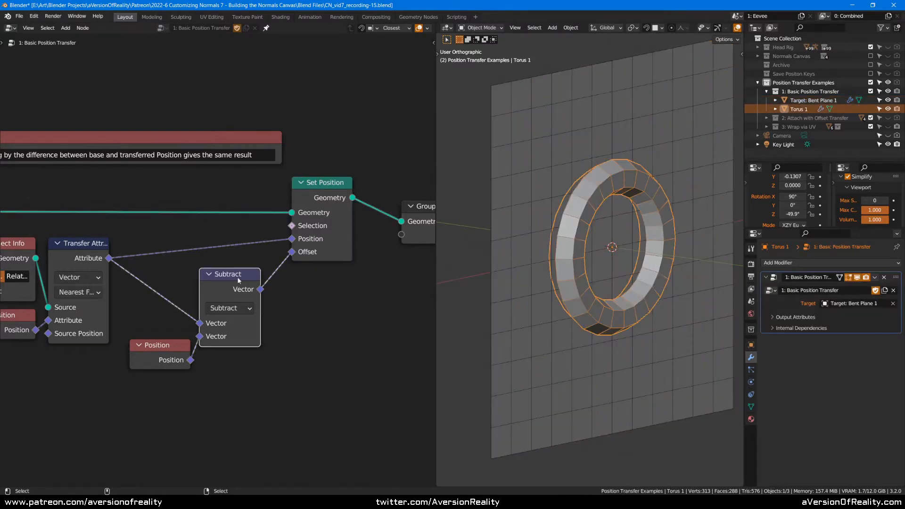
{"action": "left_click", "coordinate": [358, 288]}
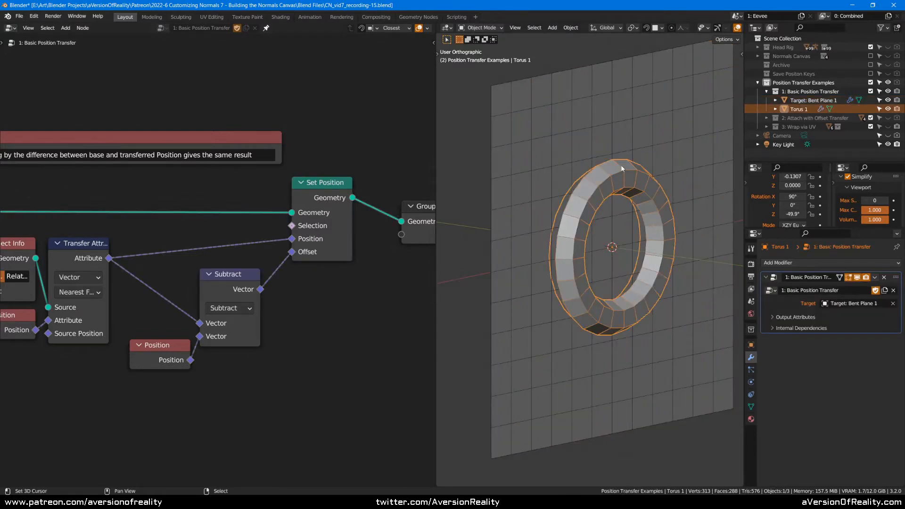
- Turn on the viewport display of the Bend X and Bend Z modifiers on the target plane
{"action": "mouse_move", "coordinate": [651, 213]}
{"action": "middle_mouse_down"}
{"action": "mouse_move", "coordinate": [680, 197]}
{"action": "mouse_move", "coordinate": [646, 202]}
{"action": "middle_mouse_up"}
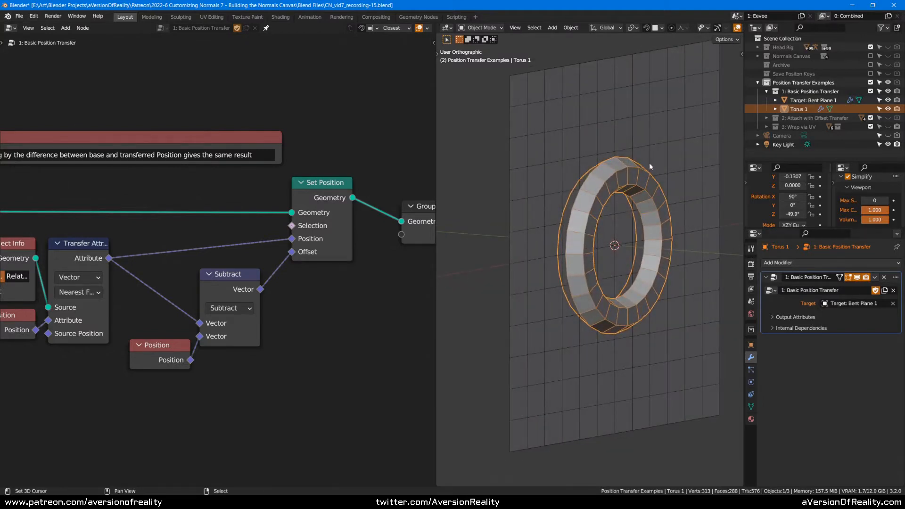
{"action": "left_click", "coordinate": [646, 182]}
{"action": "left_click", "coordinate": [857, 277]}
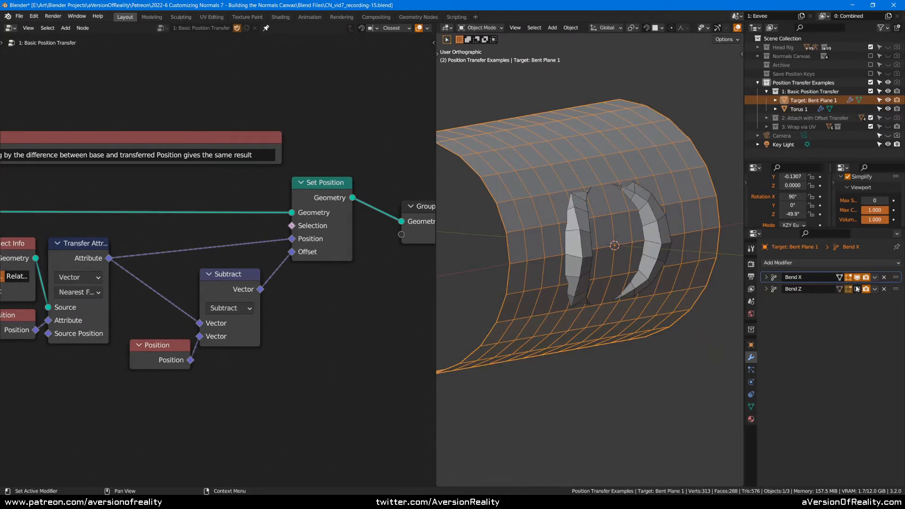
{"action": "left_click", "coordinate": [857, 289]}
{"action": "middle_click_drag", "start_coordinate": [719, 201], "coordinate": [709, 188]}
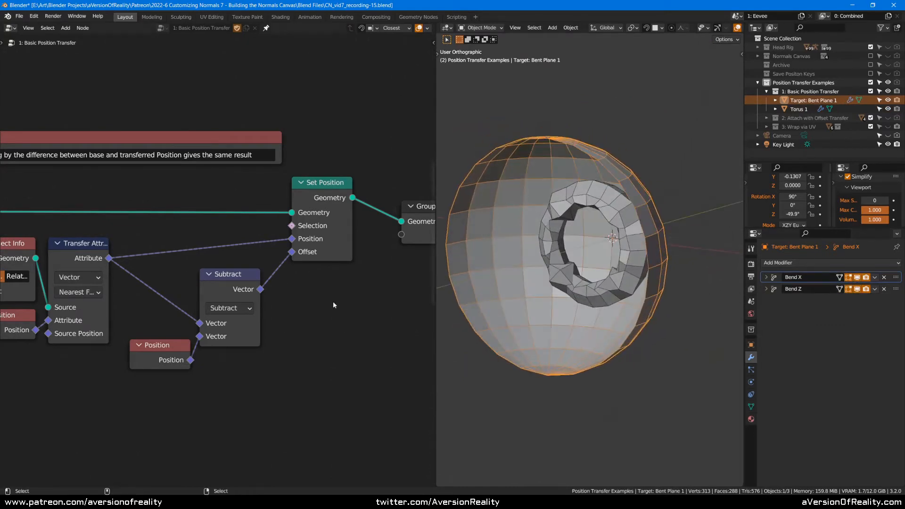
- Try muting the Subtract node, cutting its link to Offset and unmuting it to compare the torus on the bent plane
{"action": "left_click", "coordinate": [222, 283]}
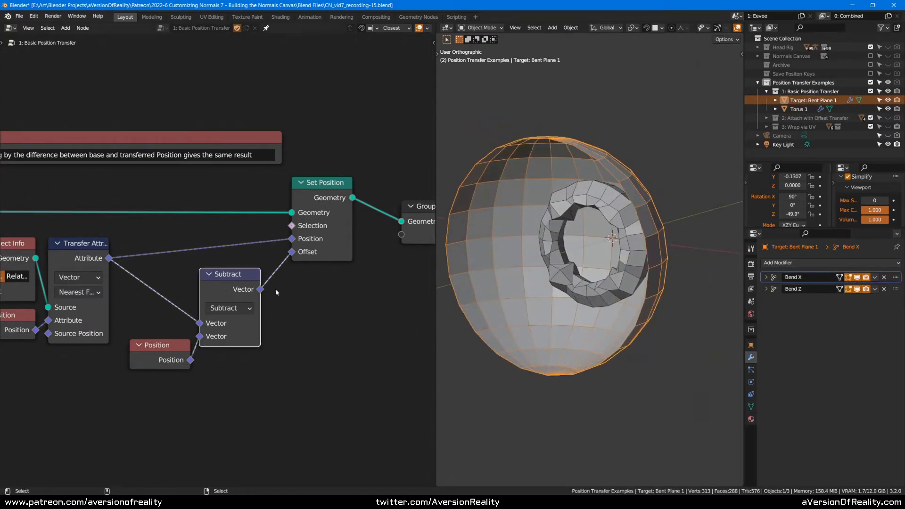
{"action": "key", "text": "m"}
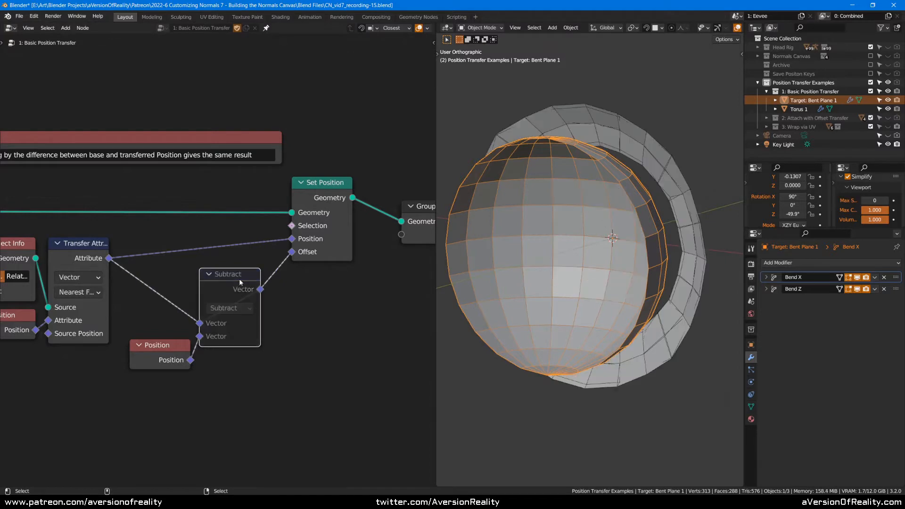
{"action": "right_click_drag", "start_coordinate": [289, 286], "coordinate": [264, 270], "text": "ctrl"}
{"action": "key", "text": "m"}
{"action": "middle_click_drag", "start_coordinate": [660, 226], "coordinate": [549, 236]}
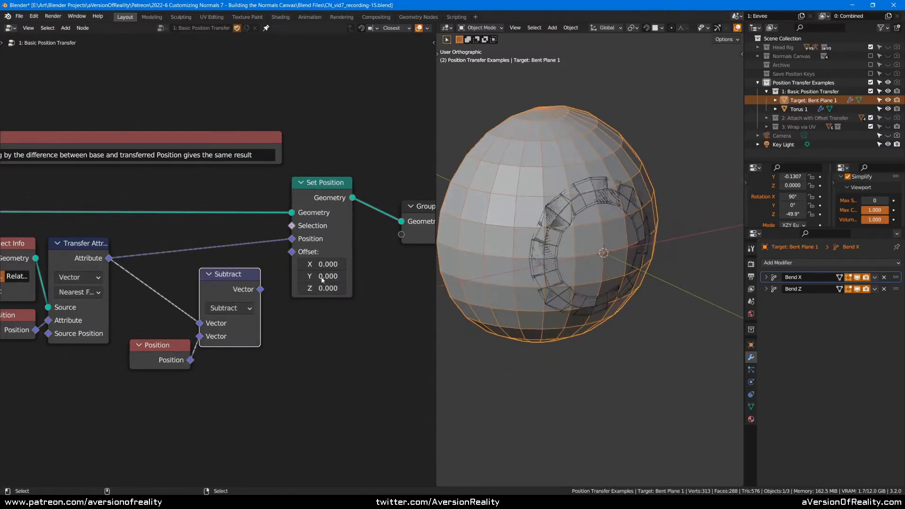
{"action": "middle_click_drag", "start_coordinate": [649, 225], "coordinate": [562, 228]}
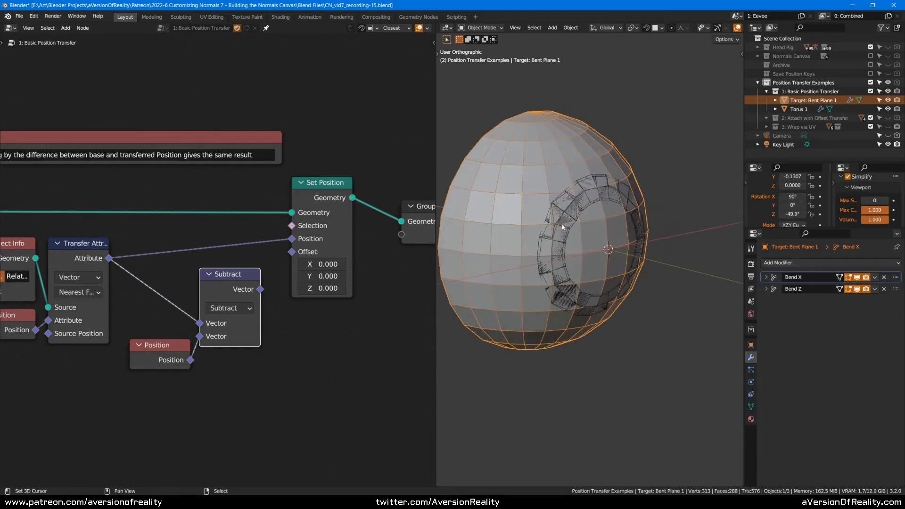
{"action": "left_click", "coordinate": [589, 196]}
{"action": "middle_click_drag", "start_coordinate": [591, 198], "coordinate": [617, 233]}
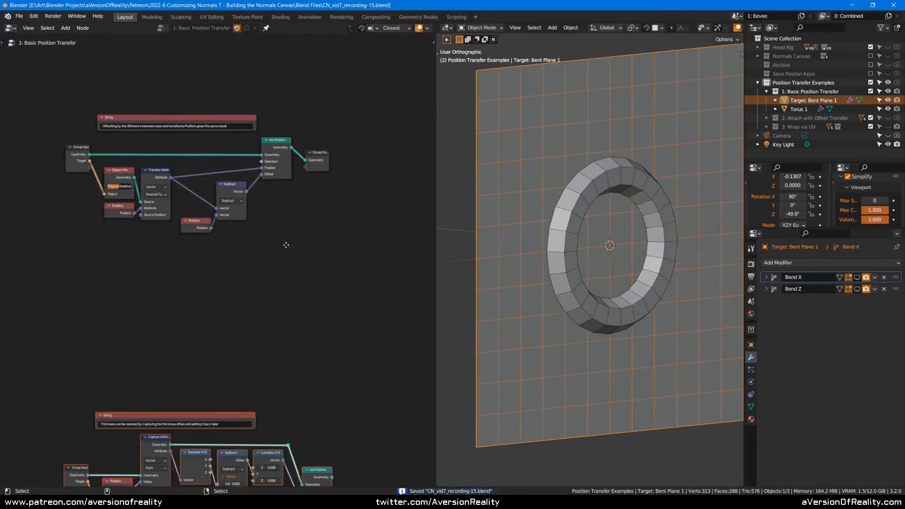
- Move the thickness-restoring node setup up so it sits directly beneath the offset-by-difference setup
{"action": "left_click_drag", "start_coordinate": [226, 167], "coordinate": [263, 119]}
{"action": "middle_click_drag", "start_coordinate": [263, 119], "coordinate": [287, 317]}
{"action": "left_click_drag", "start_coordinate": [288, 317], "coordinate": [271, 293]}
{"action": "left_click", "coordinate": [365, 227]}
{"action": "scroll", "coordinate": [382, 174], "scroll_direction": "up", "scroll_amount": 3}
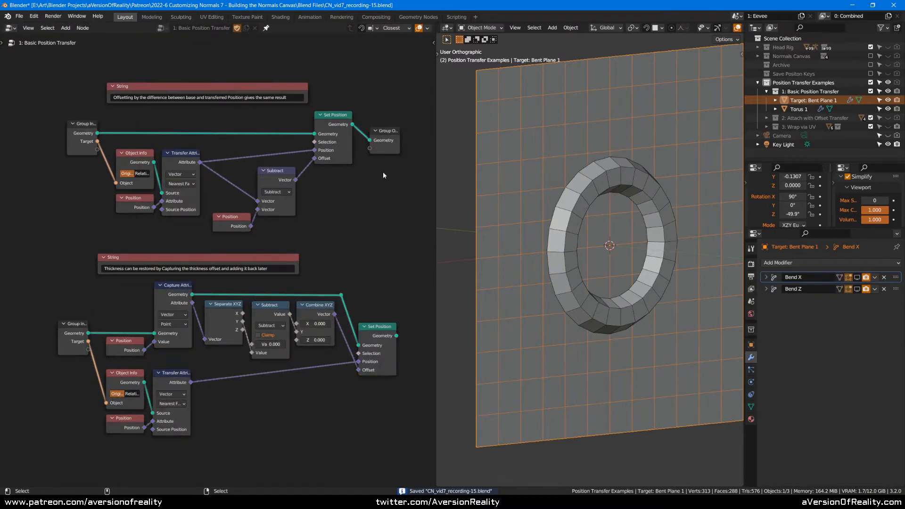
- Connect the thickness setup's Set Position to the Group Output and move the Group Output down beside it
{"action": "left_click", "coordinate": [380, 337], "text": "ctrl+shift"}
{"action": "left_click_drag", "start_coordinate": [380, 144], "coordinate": [408, 264]}
{"action": "middle_click_drag", "start_coordinate": [409, 265], "coordinate": [365, 221]}
{"action": "left_click_drag", "start_coordinate": [368, 217], "coordinate": [395, 240]}
{"action": "left_click", "coordinate": [332, 224]}
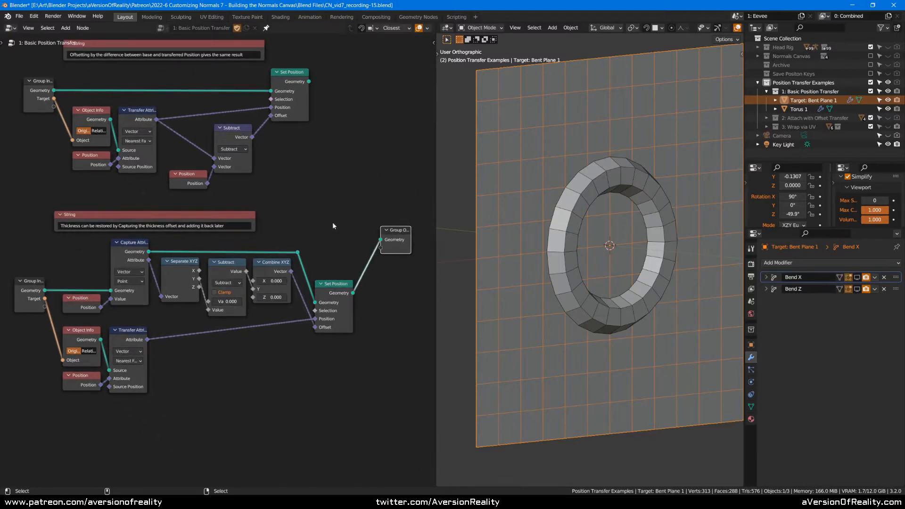
- Shift the thickness setup's nodes together with the Group Output slightly left and down beneath their String note
{"action": "scroll", "coordinate": [312, 219], "scroll_direction": "up", "scroll_amount": 1}
{"action": "scroll", "coordinate": [309, 218], "scroll_direction": "down", "scroll_amount": 2}
{"action": "middle_click_drag", "start_coordinate": [318, 217], "coordinate": [365, 206]}
{"action": "key", "text": "b"}
{"action": "left_click_drag", "start_coordinate": [84, 226], "coordinate": [422, 395]}
{"action": "left_click_drag", "start_coordinate": [375, 300], "coordinate": [358, 309]}
{"action": "left_click", "coordinate": [350, 181]}
- Disconnect Combine XYZ from the Offset input of the thickness setup's Set Position
{"action": "scroll", "coordinate": [349, 181], "scroll_direction": "up", "scroll_amount": 5}
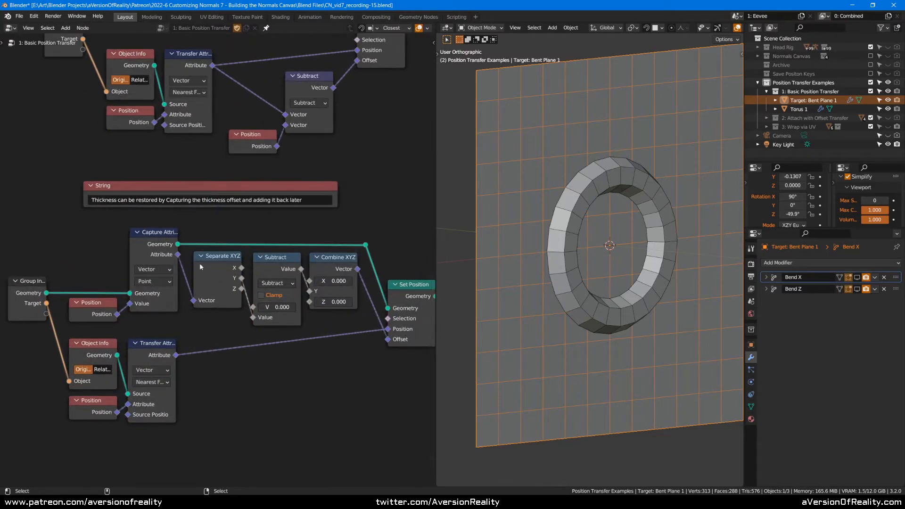
{"action": "scroll", "coordinate": [115, 302], "scroll_direction": "up", "scroll_amount": 2}
{"action": "middle_click_drag", "start_coordinate": [194, 350], "coordinate": [228, 335]}
{"action": "middle_click_drag", "start_coordinate": [418, 296], "coordinate": [293, 254]}
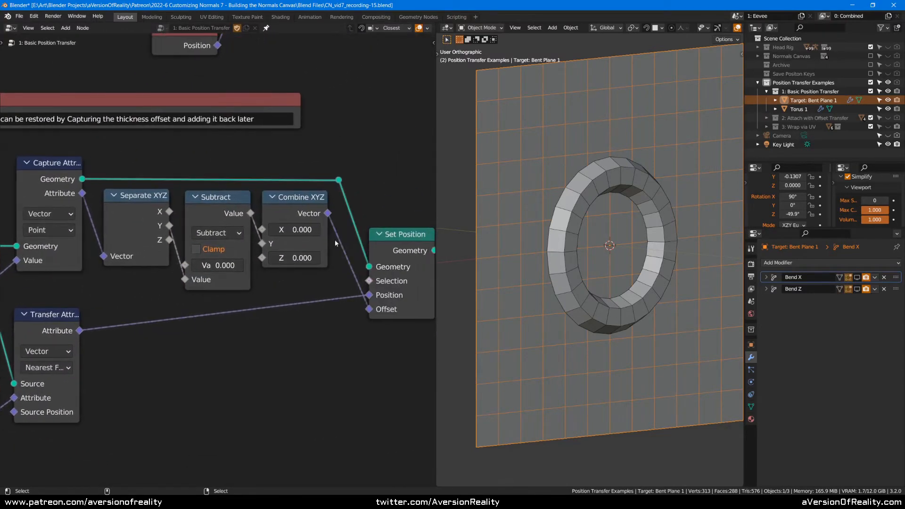
{"action": "left_click", "coordinate": [403, 240]}
{"action": "right_click_drag", "start_coordinate": [355, 247], "coordinate": [341, 265], "text": "ctrl"}
{"action": "left_click", "coordinate": [411, 161]}
{"action": "middle_click_drag", "start_coordinate": [400, 171], "coordinate": [335, 155]}
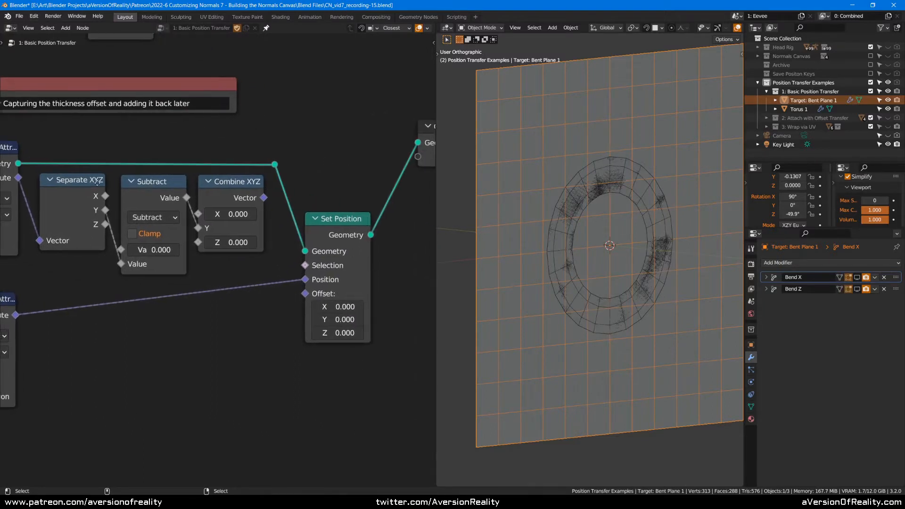
- Examine how the Position stored by Capture Attribute passes through Separate XYZ into Subtract to get the thickness offset
{"action": "middle_click_drag", "start_coordinate": [88, 185], "coordinate": [280, 171]}
{"action": "middle_click_drag", "start_coordinate": [98, 230], "coordinate": [164, 237]}
{"action": "left_click", "coordinate": [164, 237]}
{"action": "left_click", "coordinate": [230, 161]}
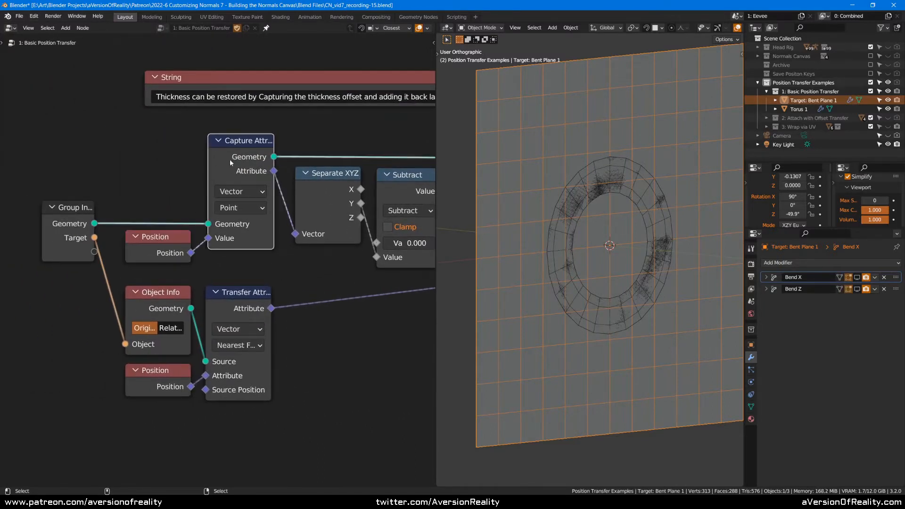
{"action": "middle_click_drag", "start_coordinate": [300, 194], "coordinate": [202, 206]}
{"action": "left_click", "coordinate": [202, 206]}
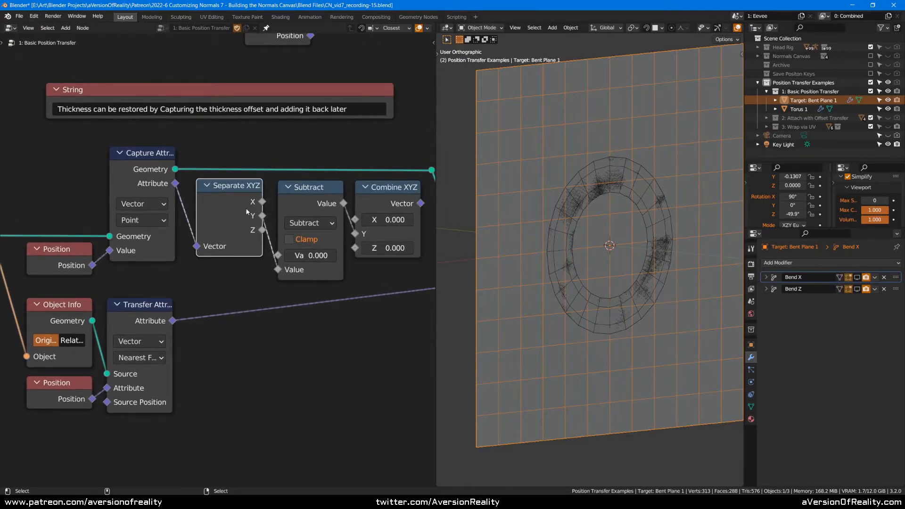
{"action": "left_click", "coordinate": [284, 211]}
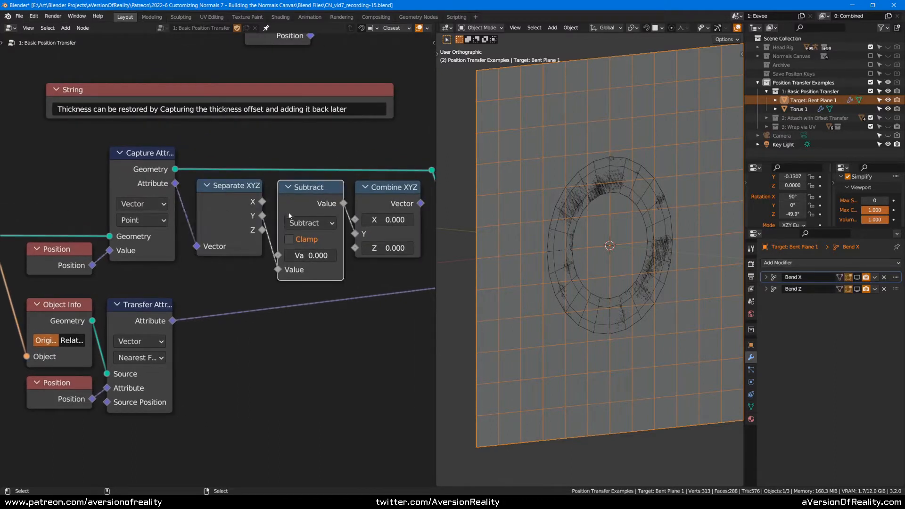
{"action": "left_click", "coordinate": [263, 217]}
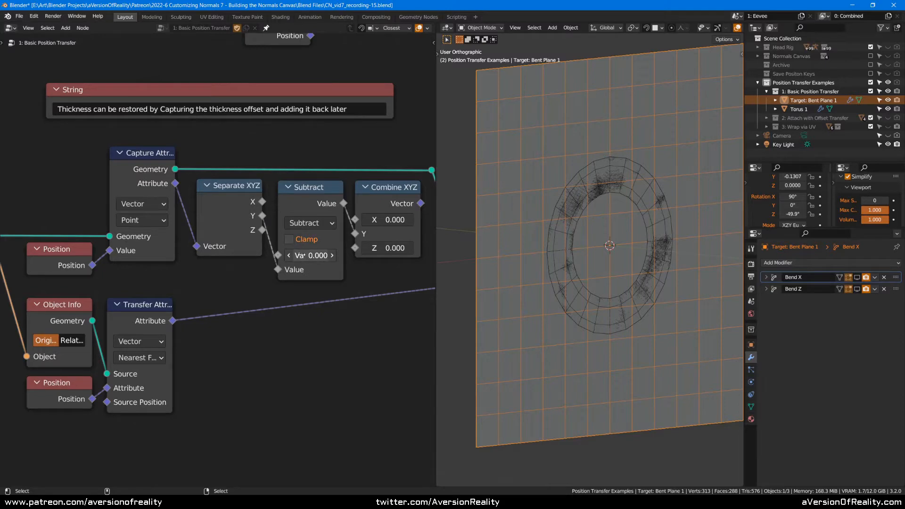
- Route the Capture Attribute geometry straight to the Group Output and view the undeformed torus edge-on against the plane
{"action": "middle_click_drag", "start_coordinate": [373, 265], "coordinate": [276, 267]}
{"action": "left_click", "coordinate": [30, 151]}
{"action": "middle_click_drag", "start_coordinate": [488, 213], "coordinate": [657, 217]}
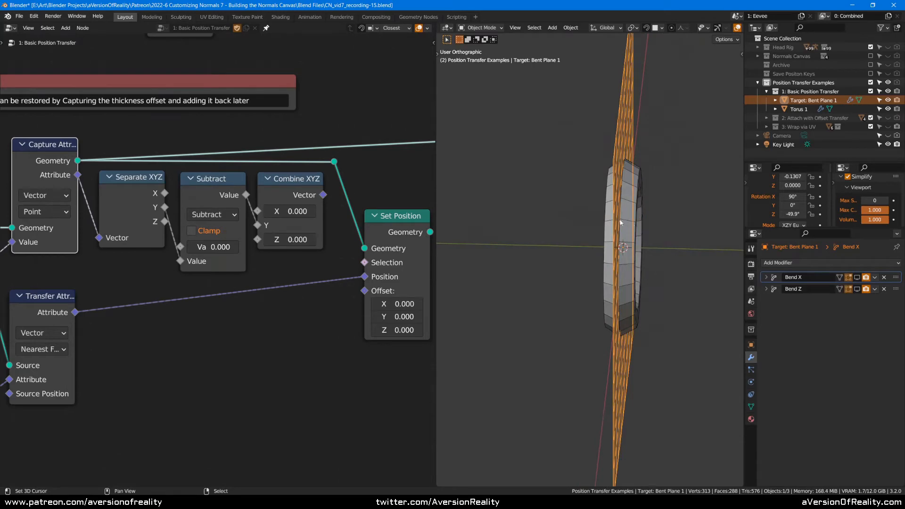
{"action": "middle_click_drag", "start_coordinate": [620, 220], "coordinate": [609, 213]}
- Try moving the target plane along the Y axis relative to the torus and undo the move
{"action": "key", "text": "g"}
{"action": "key", "text": "y"}
{"action": "right_click", "coordinate": [623, 177]}
{"action": "key", "text": "g"}
{"action": "key", "text": "y"}
{"action": "right_click", "coordinate": [602, 179]}
{"action": "key", "text": "g"}
{"action": "key", "text": "y"}
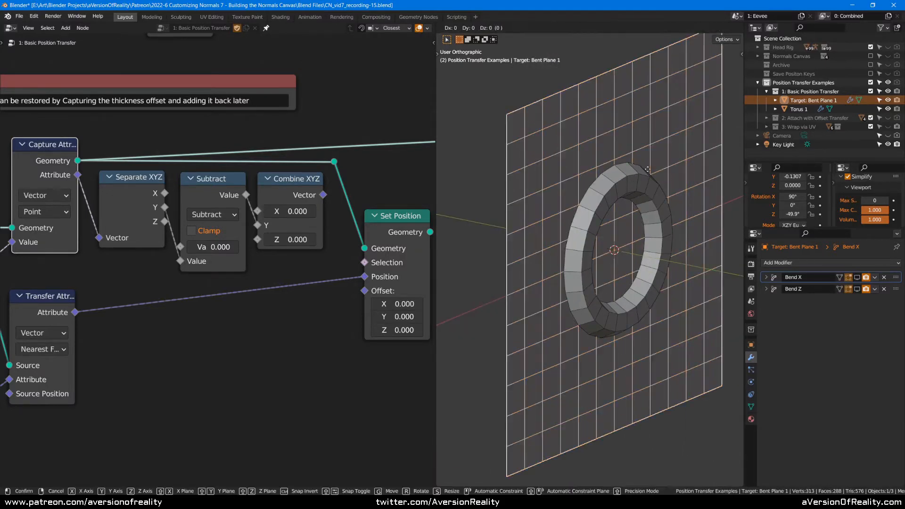
{"action": "left_click", "coordinate": [610, 179]}
{"action": "key", "text": "ctrl+z"}
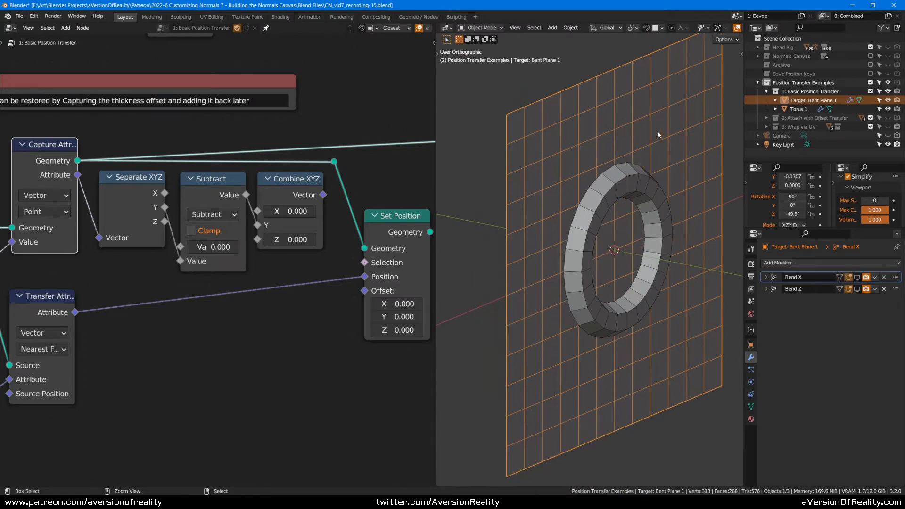
- Reconnect the thickness setup's Set Position to the Group Output and link Combine XYZ to its Offset input
{"action": "left_click", "coordinate": [211, 203]}
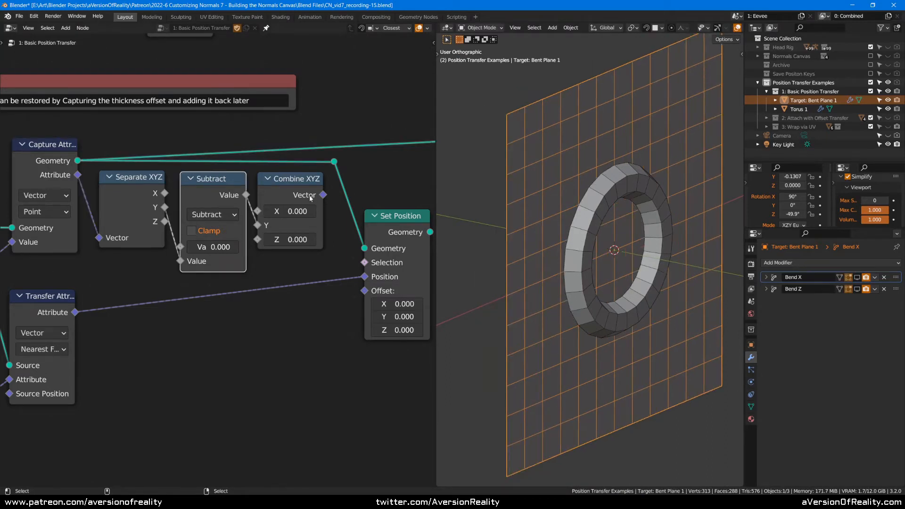
{"action": "middle_click_drag", "start_coordinate": [385, 174], "coordinate": [283, 171]}
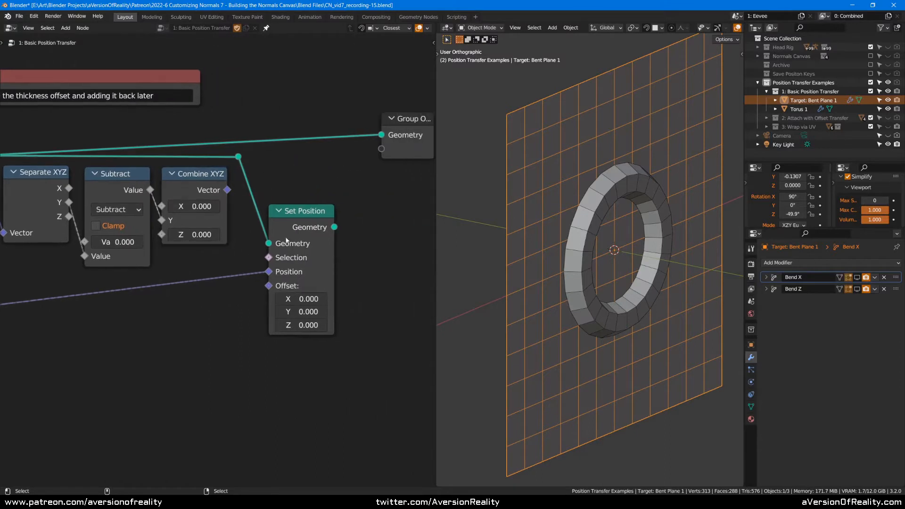
{"action": "left_click", "coordinate": [311, 227]}
{"action": "left_click", "coordinate": [310, 227], "text": "ctrl+shift"}
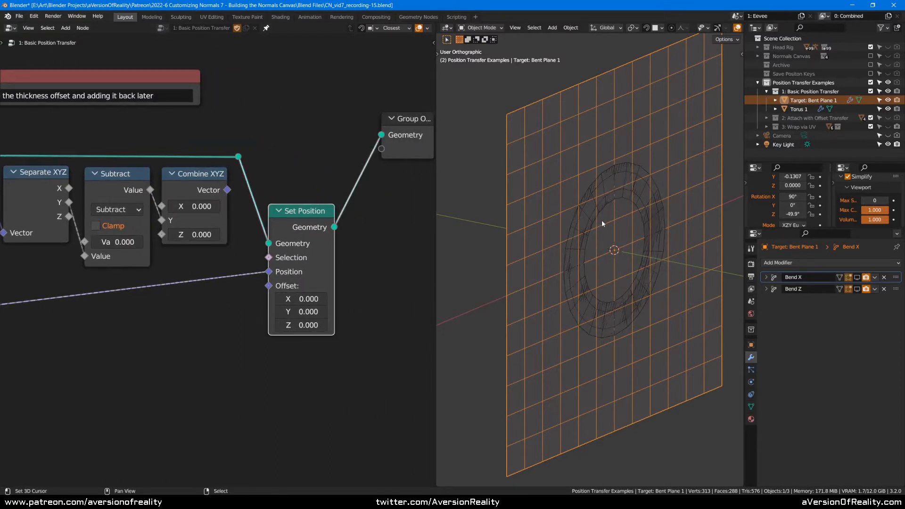
{"action": "left_click_drag", "start_coordinate": [228, 191], "coordinate": [269, 285]}
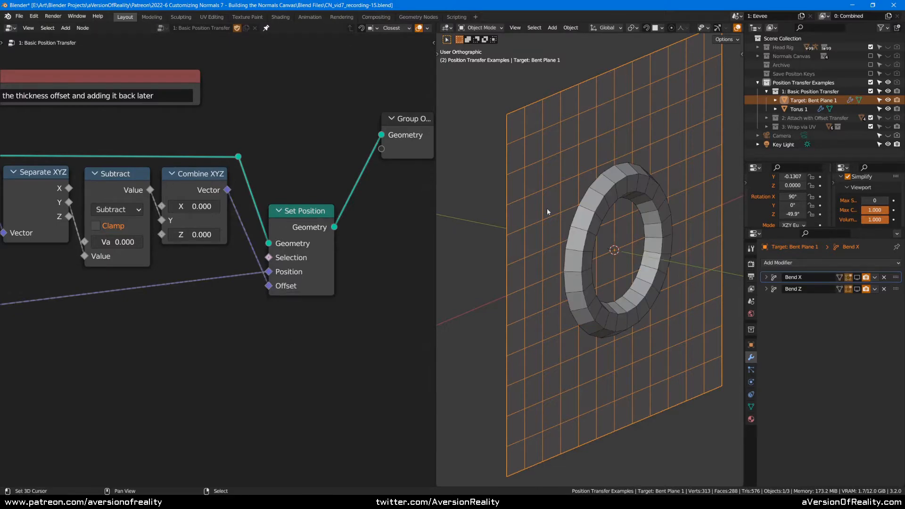
- Connect the offset-by-difference setup's Set Position to the Group Output in place of the thickness setup
{"action": "scroll", "coordinate": [302, 201], "scroll_direction": "down", "scroll_amount": 2}
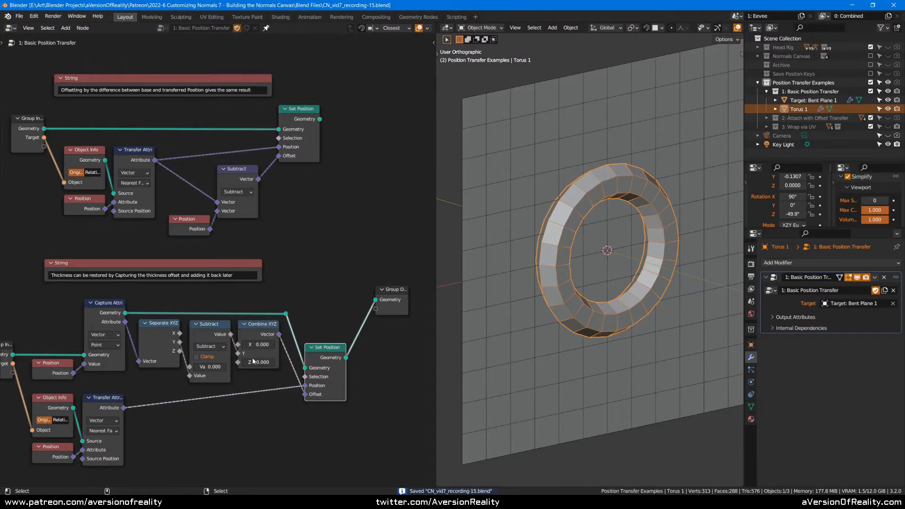
{"action": "left_click", "coordinate": [308, 150], "text": "ctrl+shift"}
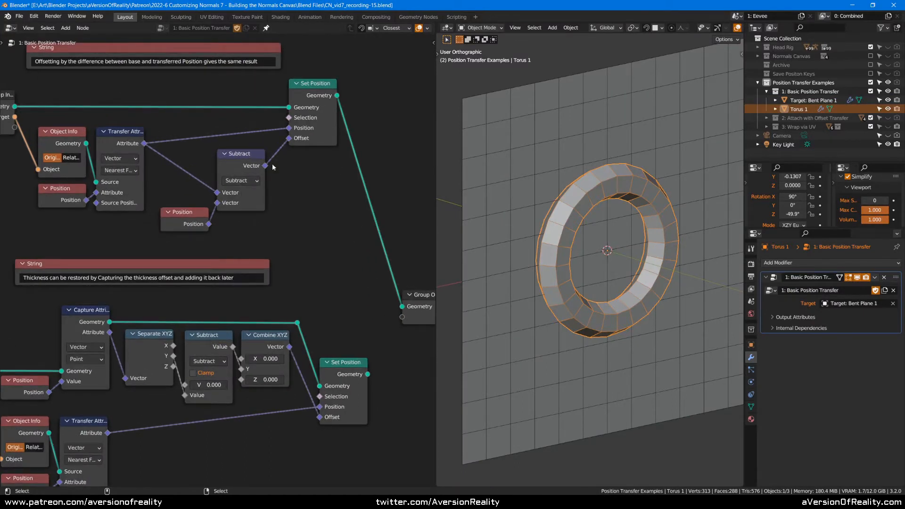
{"action": "scroll", "coordinate": [239, 188], "scroll_direction": "up", "scroll_amount": 1}
{"action": "left_click", "coordinate": [219, 203]}
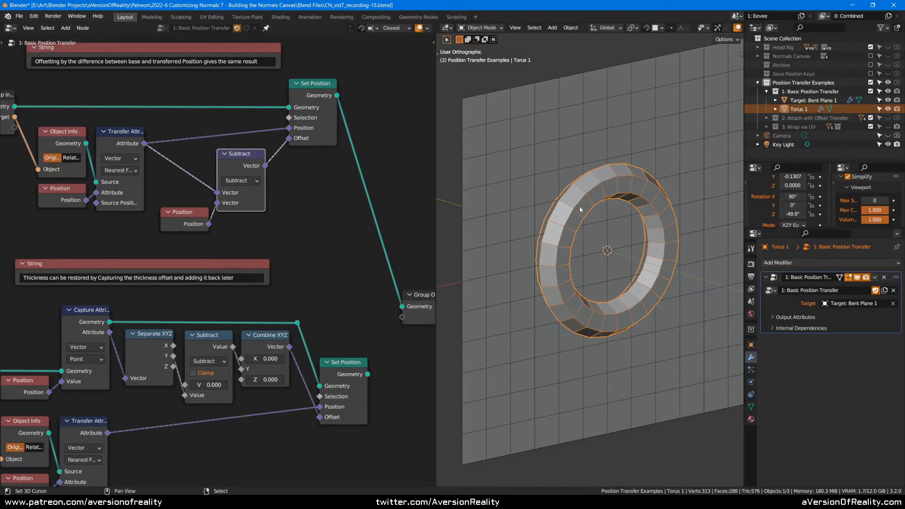
{"action": "middle_click_drag", "start_coordinate": [589, 204], "coordinate": [636, 172]}
- Disconnect Subtract from the Offset input of the offset setup's Set Position and inspect the torus from other angles
{"action": "left_click", "coordinate": [162, 157]}
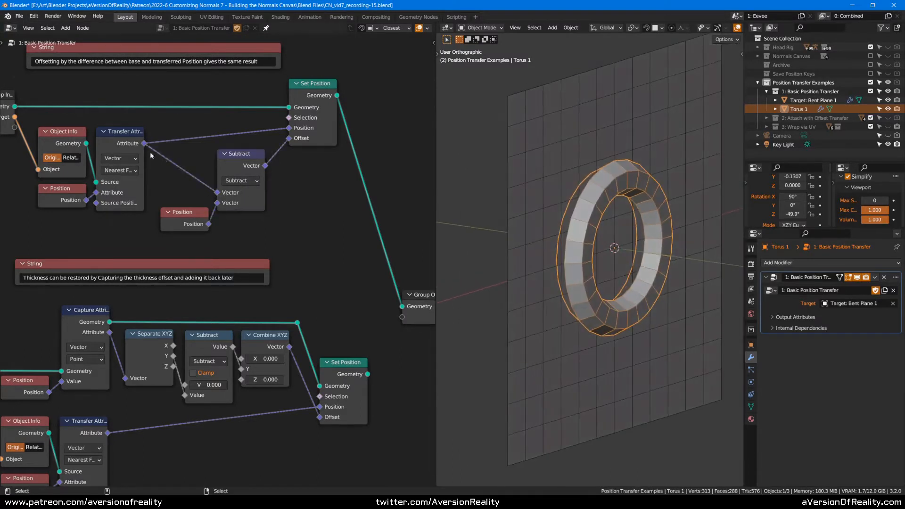
{"action": "right_click_drag", "start_coordinate": [282, 139], "coordinate": [288, 150], "text": "ctrl"}
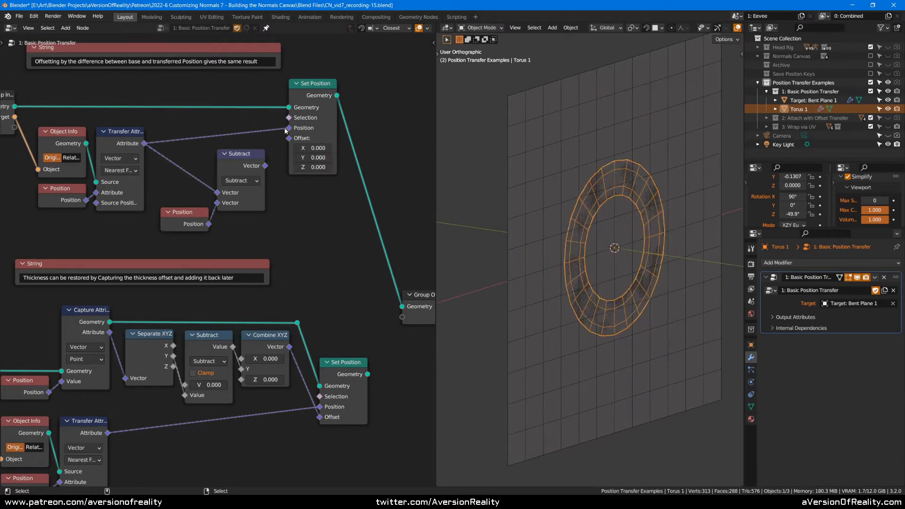
{"action": "middle_click_drag", "start_coordinate": [627, 207], "coordinate": [670, 209]}
{"action": "middle_click_drag", "start_coordinate": [595, 207], "coordinate": [520, 210]}
{"action": "left_click", "coordinate": [300, 92]}
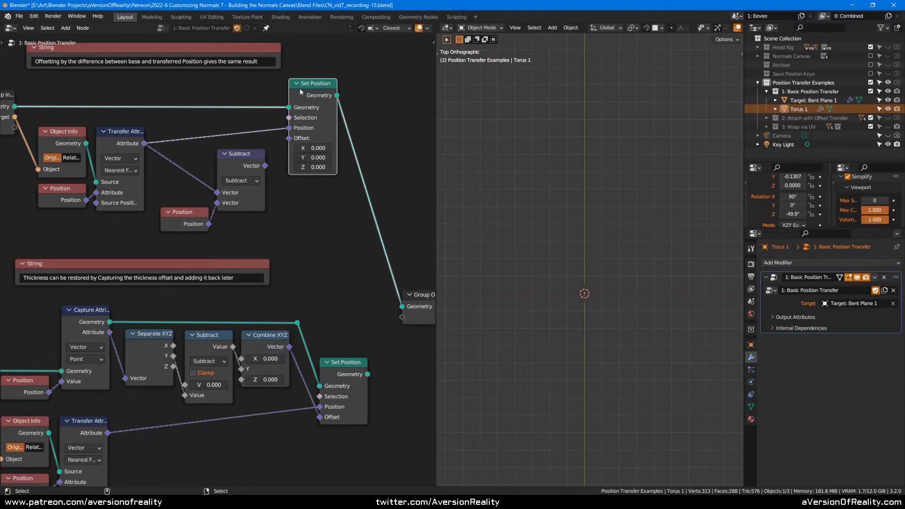
- Mute and unmute the offset setup's Set Position node to compare the torus before and after the transfer
{"action": "key", "text": "m"}
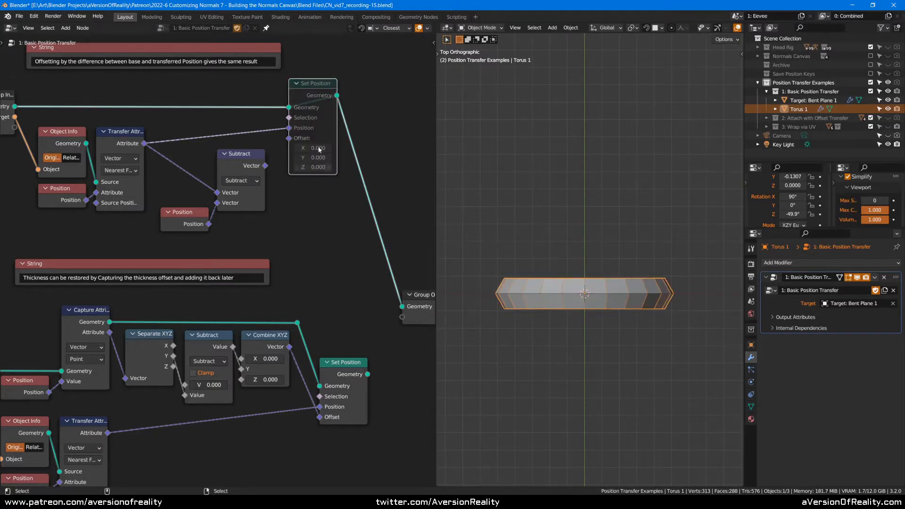
{"action": "key", "text": "m"}
{"action": "middle_click_drag", "start_coordinate": [606, 271], "coordinate": [608, 244]}
{"action": "left_click", "coordinate": [125, 174]}
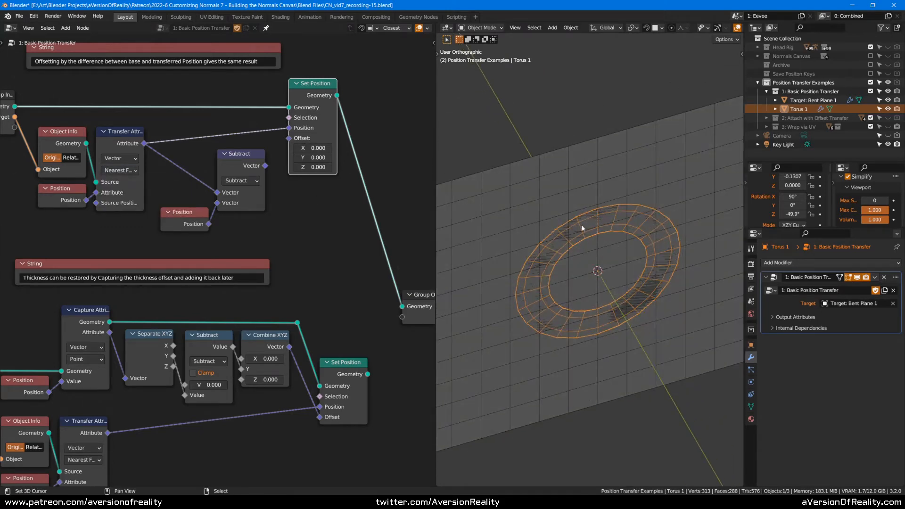
{"action": "middle_click_drag", "start_coordinate": [575, 224], "coordinate": [600, 216]}
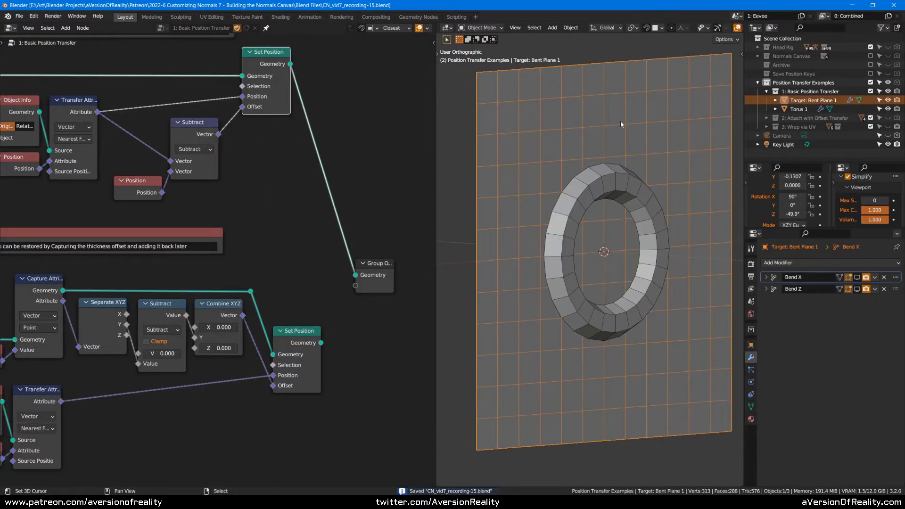
- Enable the viewport display of the Bend X and Bend Z modifiers on the target plane
{"action": "left_click", "coordinate": [856, 277]}
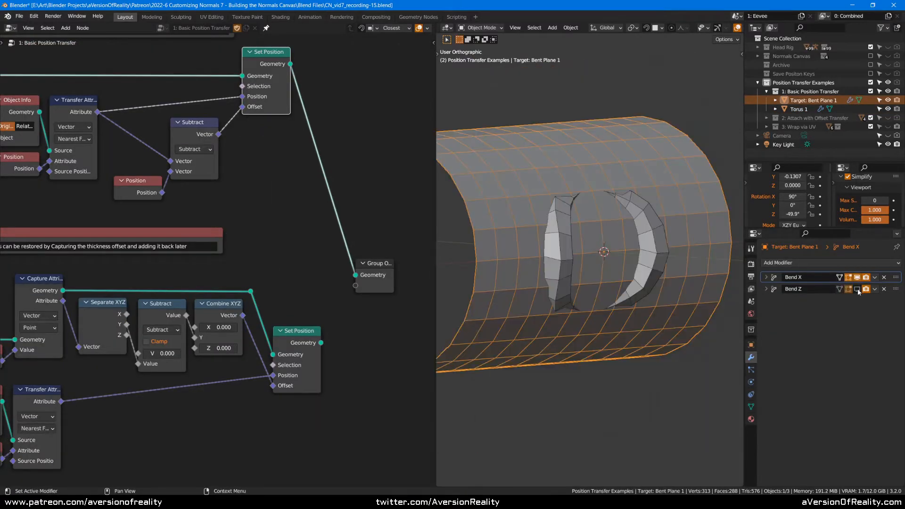
{"action": "left_click", "coordinate": [857, 289]}
{"action": "middle_click_drag", "start_coordinate": [496, 137], "coordinate": [572, 222]}
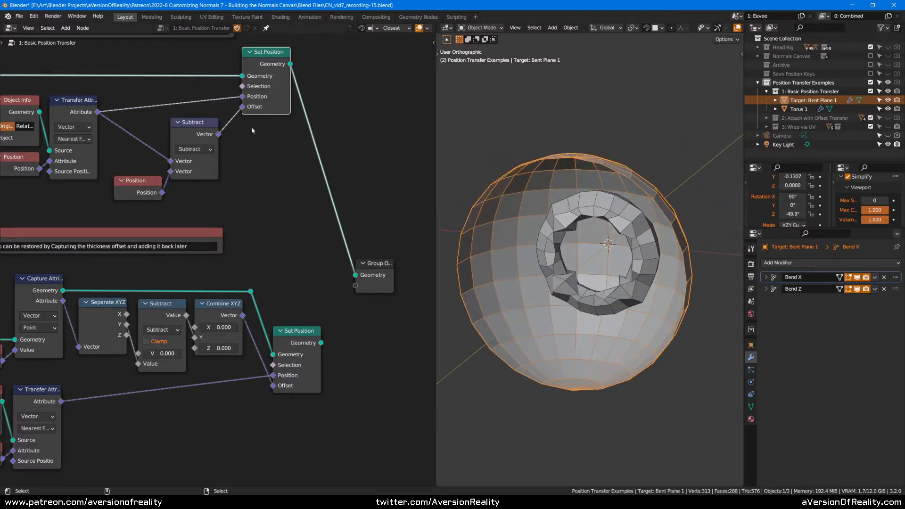
- Disconnect Subtract from the Offset input of the offset setup's Set Position, compare the torus shape, and reconnect it
{"action": "right_click_drag", "start_coordinate": [237, 132], "coordinate": [239, 135], "text": "ctrl"}
{"action": "middle_click_drag", "start_coordinate": [551, 178], "coordinate": [558, 159]}
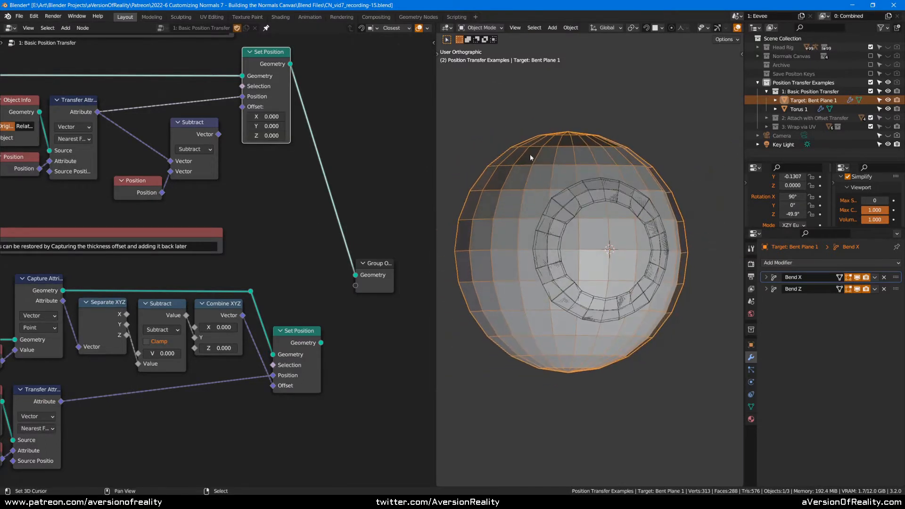
{"action": "left_click_drag", "start_coordinate": [220, 135], "coordinate": [242, 107]}
{"action": "mouse_move", "coordinate": [590, 163]}
{"action": "middle_mouse_down"}
{"action": "mouse_move", "coordinate": [624, 147]}
{"action": "mouse_move", "coordinate": [605, 162]}
{"action": "middle_mouse_up"}
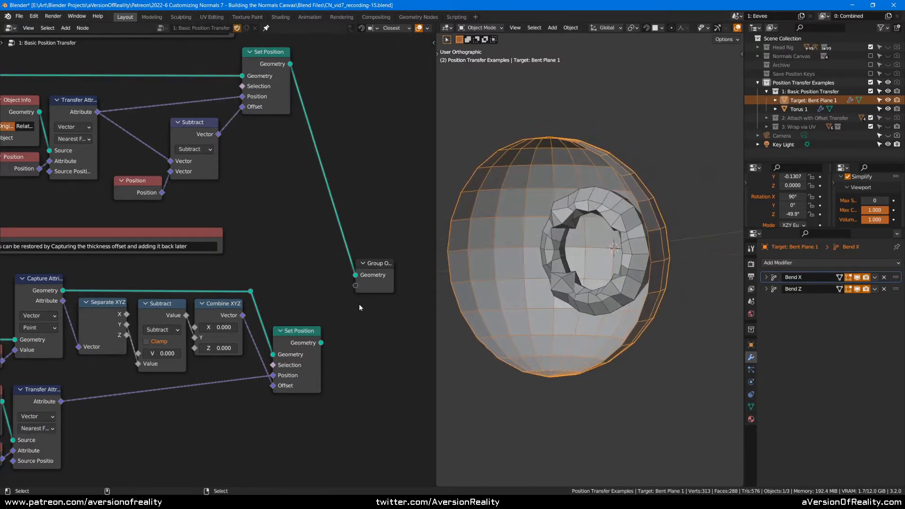
- Connect the thickness setup's Set Position to the Group Output and disconnect Combine XYZ from its Offset input
{"action": "left_click_drag", "start_coordinate": [321, 343], "coordinate": [355, 275]}
{"action": "middle_click_drag", "start_coordinate": [655, 178], "coordinate": [600, 193]}
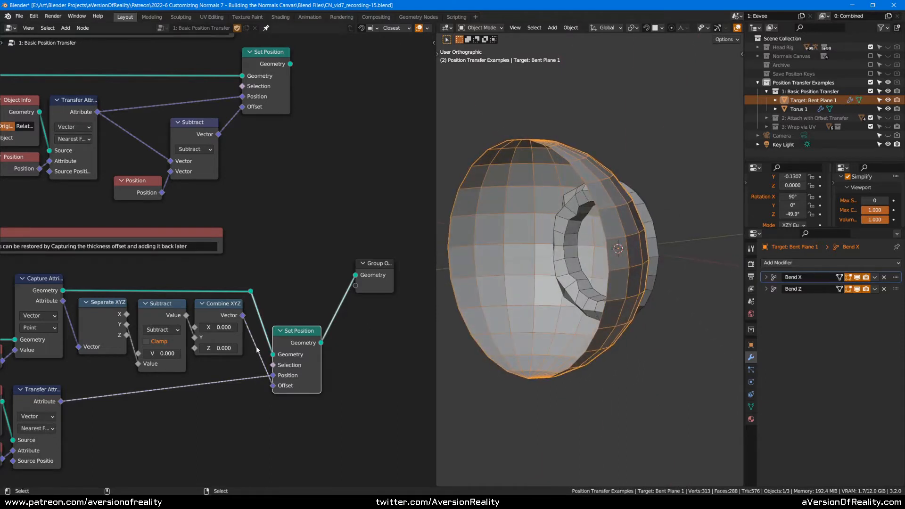
{"action": "right_click_drag", "start_coordinate": [257, 337], "coordinate": [251, 365], "text": "ctrl"}
{"action": "middle_click_drag", "start_coordinate": [602, 207], "coordinate": [623, 209]}
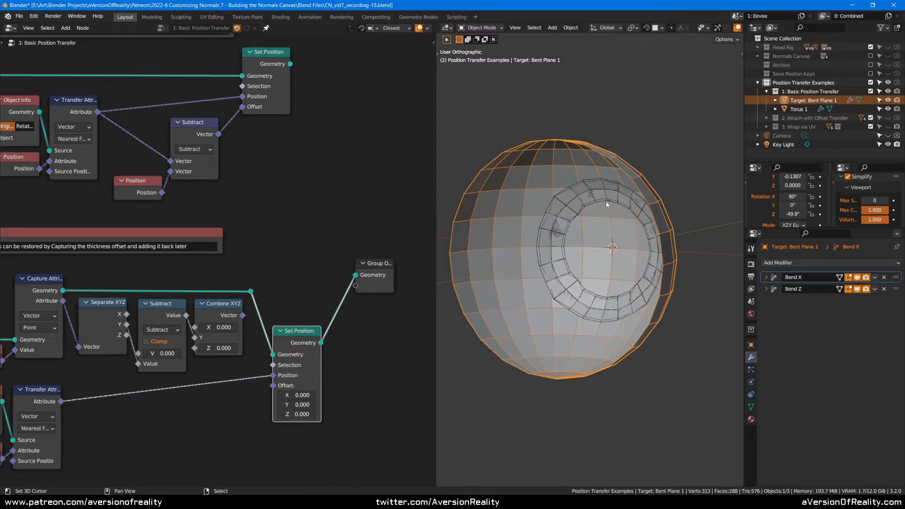
{"action": "middle_click_drag", "start_coordinate": [609, 203], "coordinate": [602, 214]}
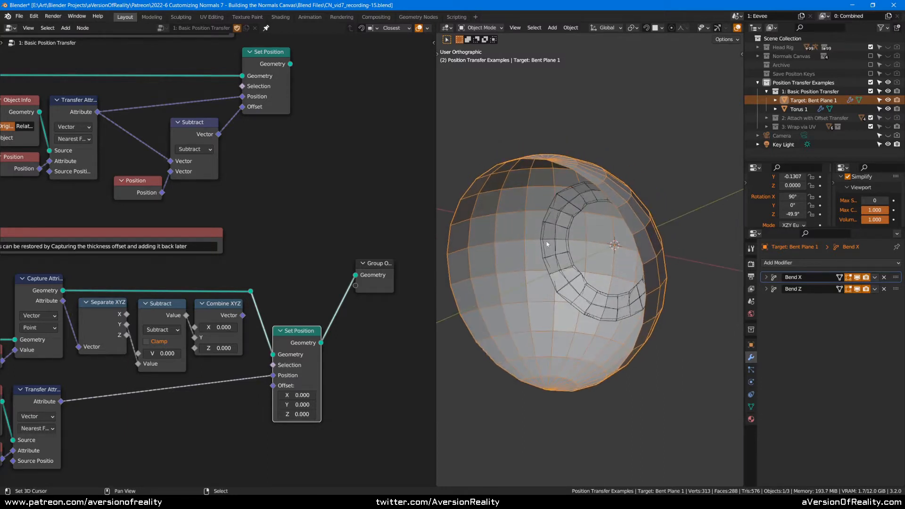
{"action": "middle_click_drag", "start_coordinate": [706, 164], "coordinate": [590, 198]}
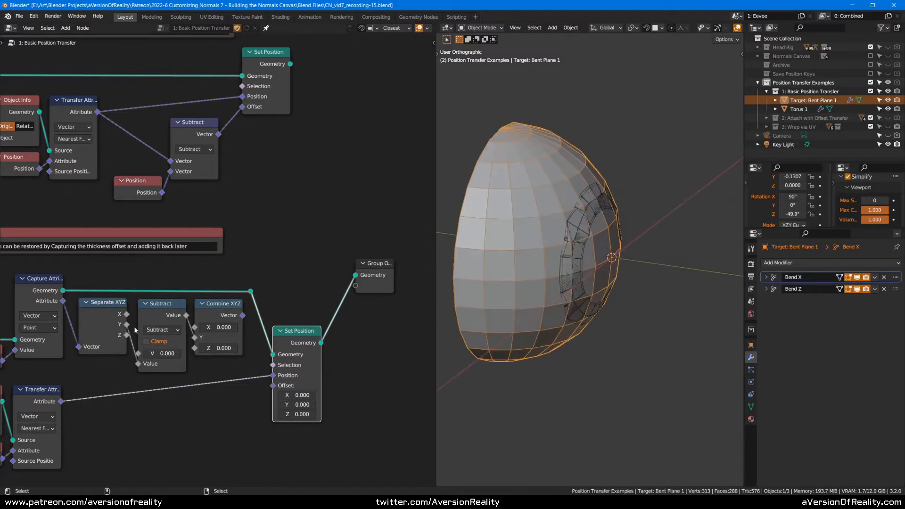
- Link Combine XYZ back to the thickness setup's Set Position Offset input and inspect the torus's thickness from the side
{"action": "left_click_drag", "start_coordinate": [242, 315], "coordinate": [276, 384]}
{"action": "middle_click_drag", "start_coordinate": [644, 195], "coordinate": [563, 249]}
{"action": "scroll", "coordinate": [629, 196], "scroll_direction": "up", "scroll_amount": 2}
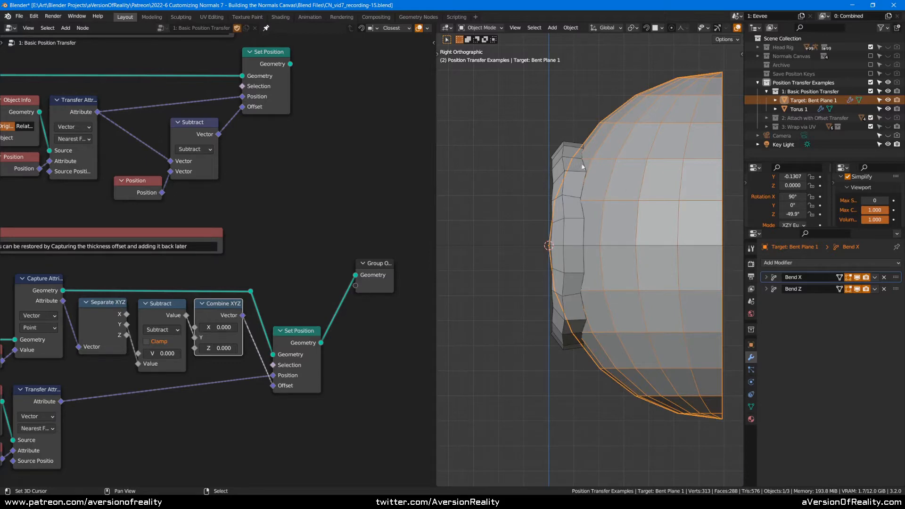
{"action": "middle_click_drag", "start_coordinate": [599, 175], "coordinate": [682, 176]}
{"action": "middle_click_drag", "start_coordinate": [529, 187], "coordinate": [614, 169]}
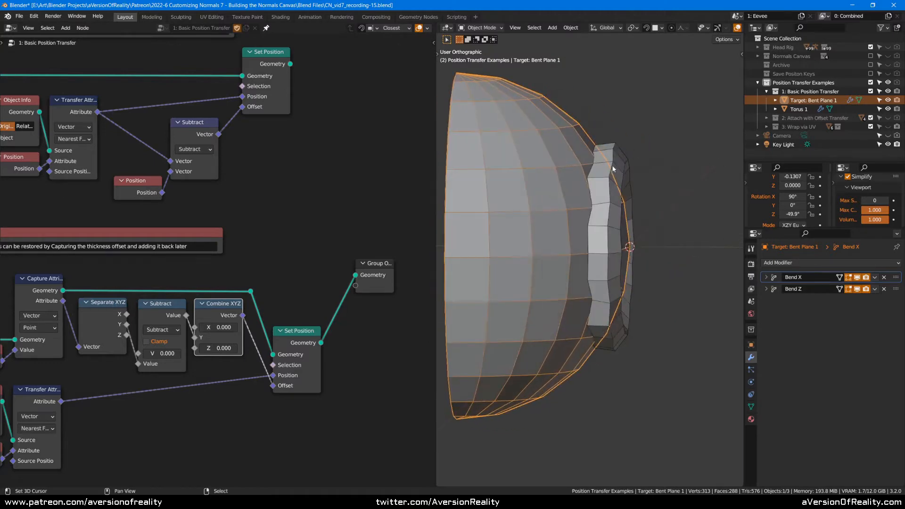
{"action": "middle_click_drag", "start_coordinate": [687, 154], "coordinate": [649, 157]}
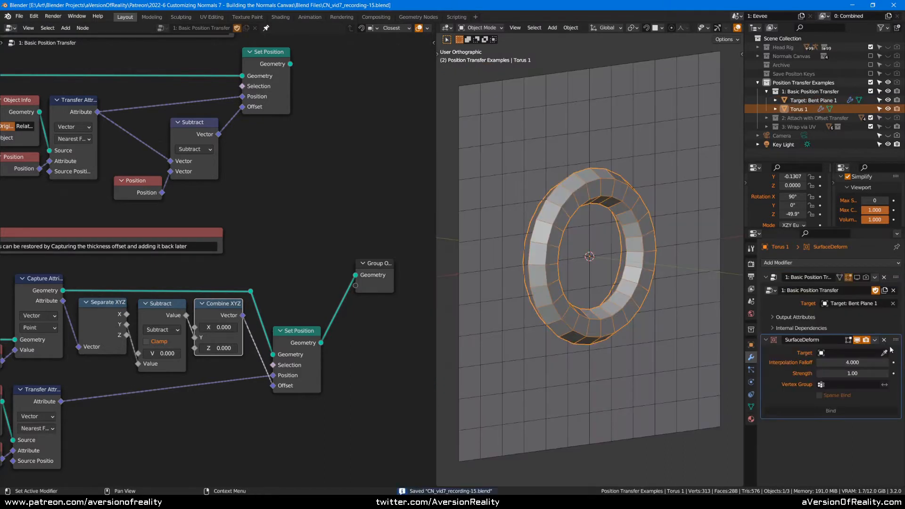
- Set Target: Bent Plane 1 as the target of the torus's SurfaceDeform modifier and bind it
{"action": "left_click", "coordinate": [884, 352]}
{"action": "left_click", "coordinate": [669, 133]}
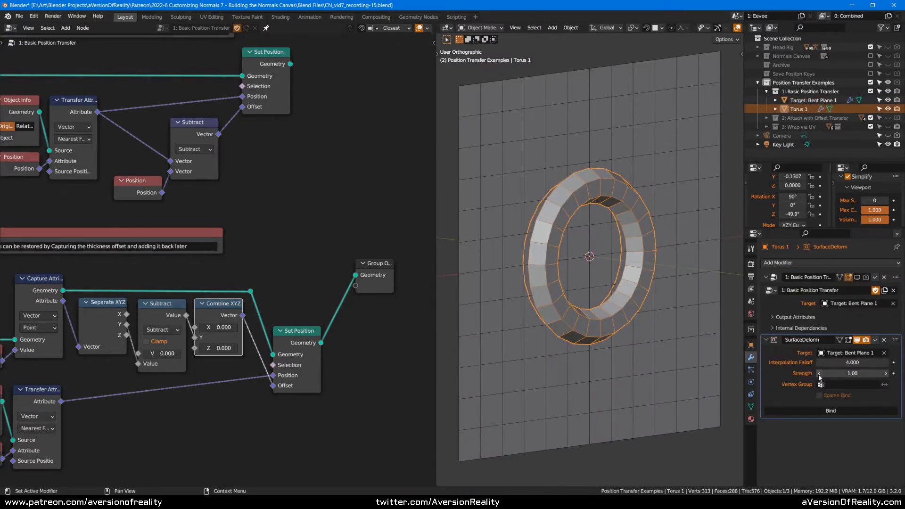
{"action": "left_click", "coordinate": [832, 412]}
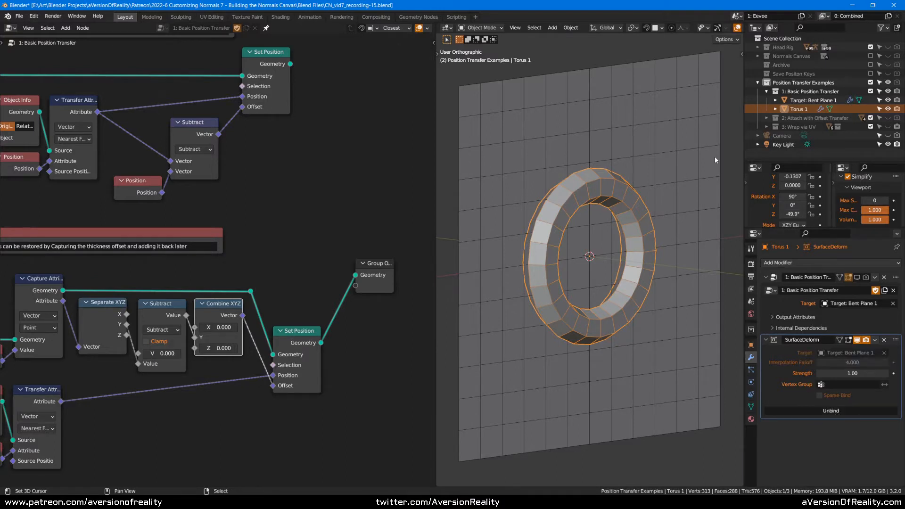
- Turn on Bend X and Bend Z in the viewport for the target plane to deform the bound torus
{"action": "left_click", "coordinate": [697, 160]}
{"action": "left_click", "coordinate": [857, 277]}
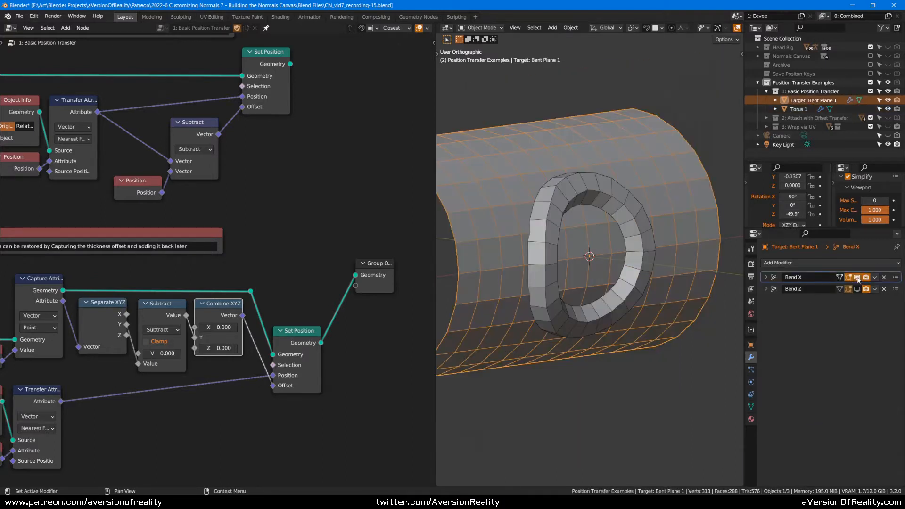
{"action": "left_click", "coordinate": [857, 289]}
{"action": "middle_click_drag", "start_coordinate": [598, 200], "coordinate": [658, 217]}
- Toggle the torus's SurfaceDeform modifier off and on in the viewport to compare the shapes
{"action": "left_click", "coordinate": [658, 217]}
{"action": "scroll", "coordinate": [670, 223], "scroll_direction": "down", "scroll_amount": 1}
{"action": "left_click", "coordinate": [857, 340]}
{"action": "left_click", "coordinate": [857, 340]}
{"action": "left_click", "coordinate": [857, 340]}
{"action": "left_click", "coordinate": [858, 340]}
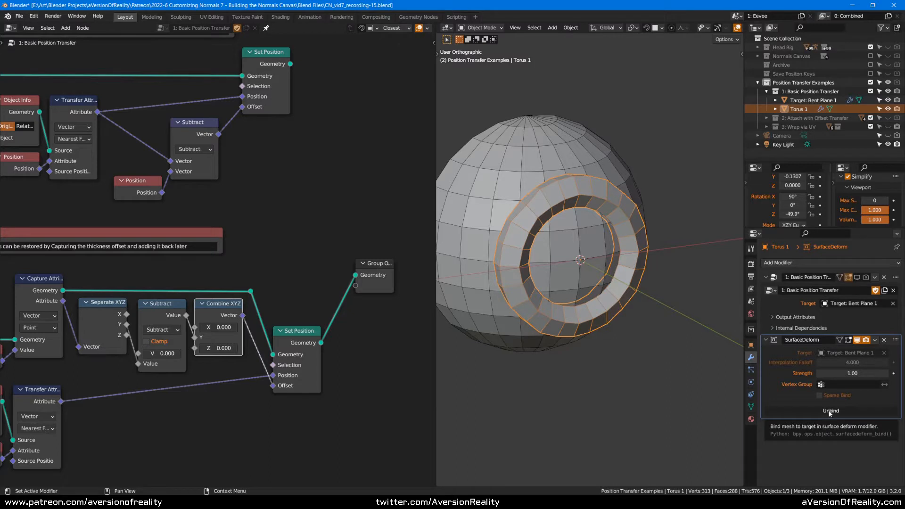
- Add a Subdivision Surface modifier to the target plane and set the viewport Simplify max subdivision to 1
{"action": "left_click", "coordinate": [642, 259]}
{"action": "left_click", "coordinate": [805, 262]}
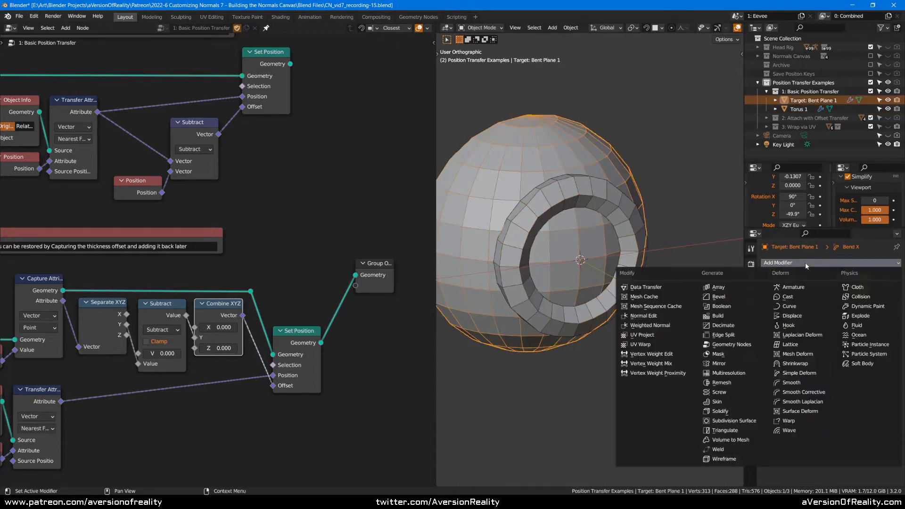
{"action": "left_click", "coordinate": [735, 417]}
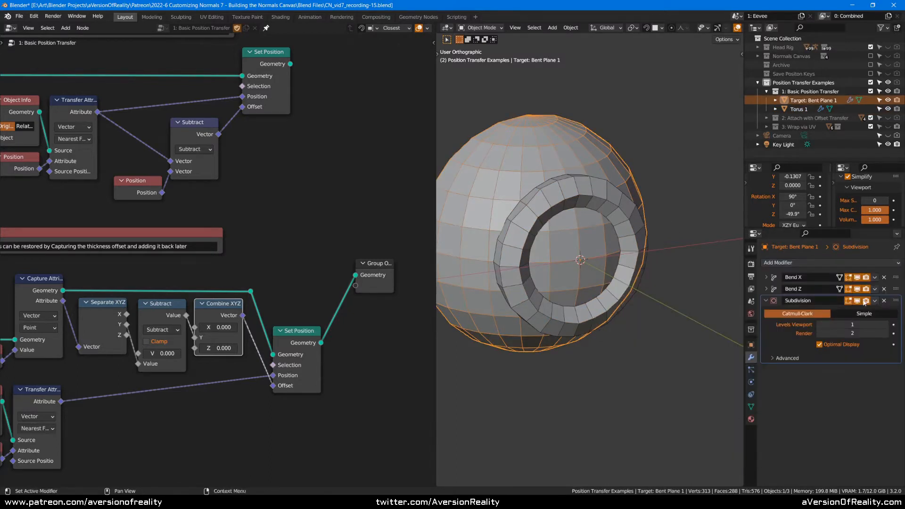
{"action": "left_click", "coordinate": [643, 213]}
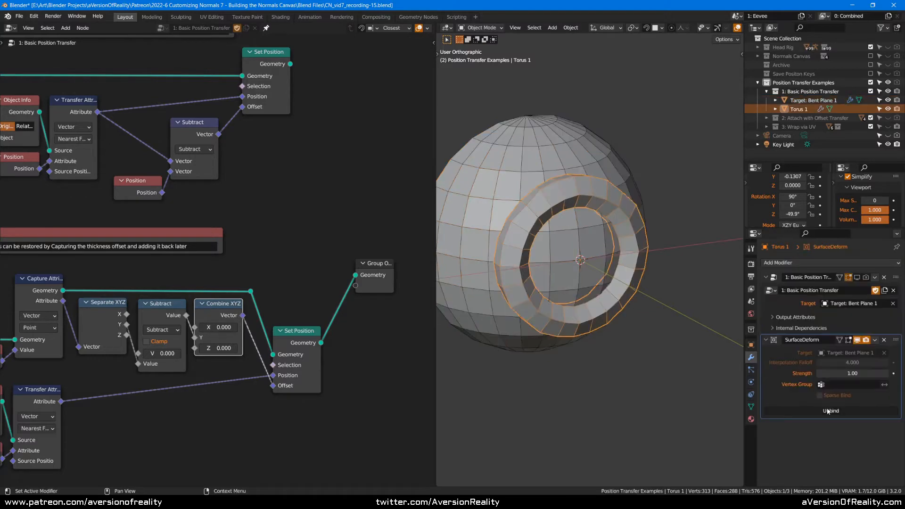
{"action": "left_click", "coordinate": [890, 200]}
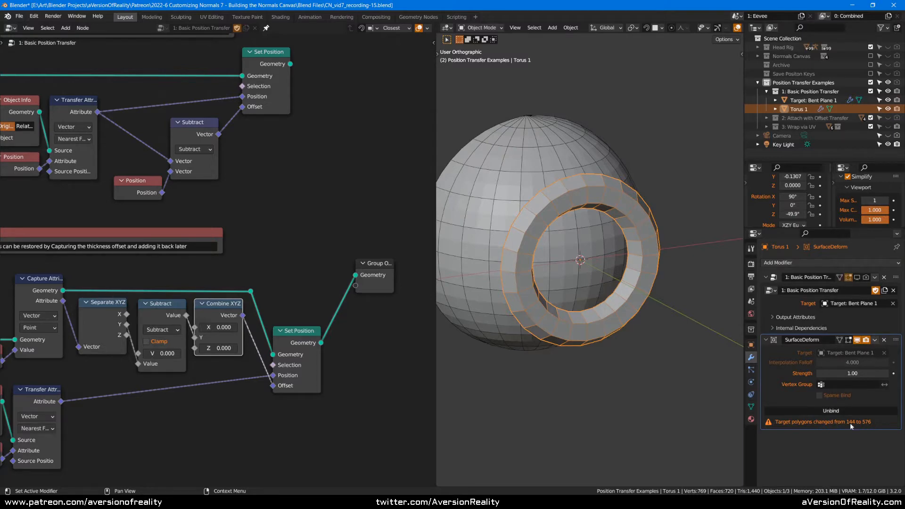
{"action": "middle_click_drag", "start_coordinate": [561, 297], "coordinate": [662, 236]}
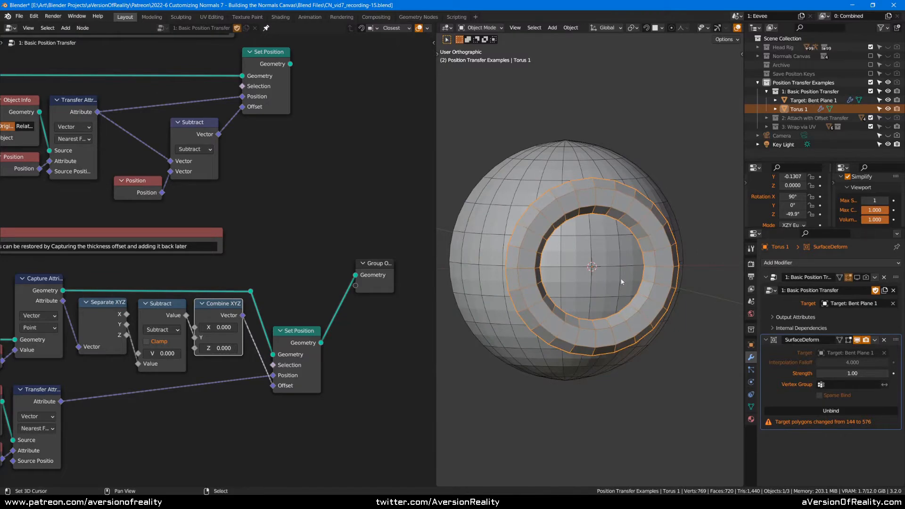
{"action": "middle_click_drag", "start_coordinate": [621, 289], "coordinate": [635, 279]}
- Delete the Subdivision modifier from the target plane and the SurfaceDeform modifier from the torus
{"action": "left_click", "coordinate": [553, 174]}
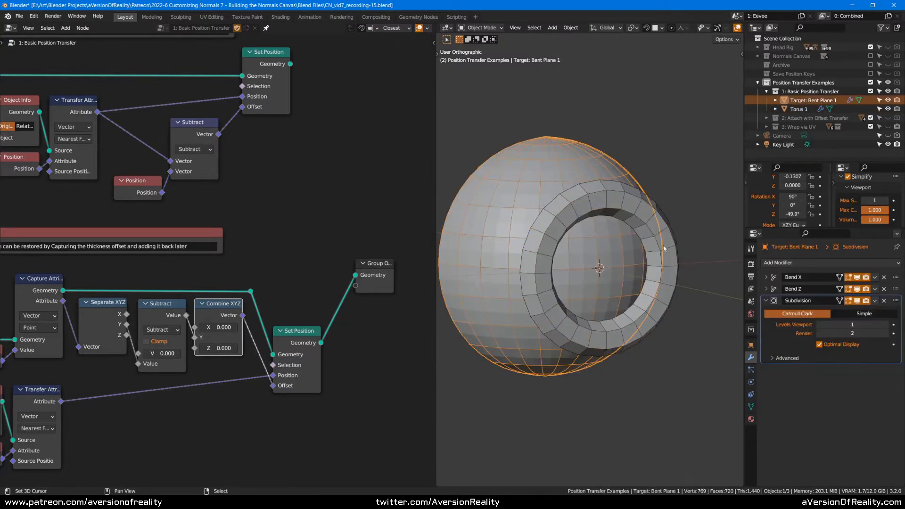
{"action": "left_click", "coordinate": [885, 301]}
{"action": "left_click", "coordinate": [629, 313]}
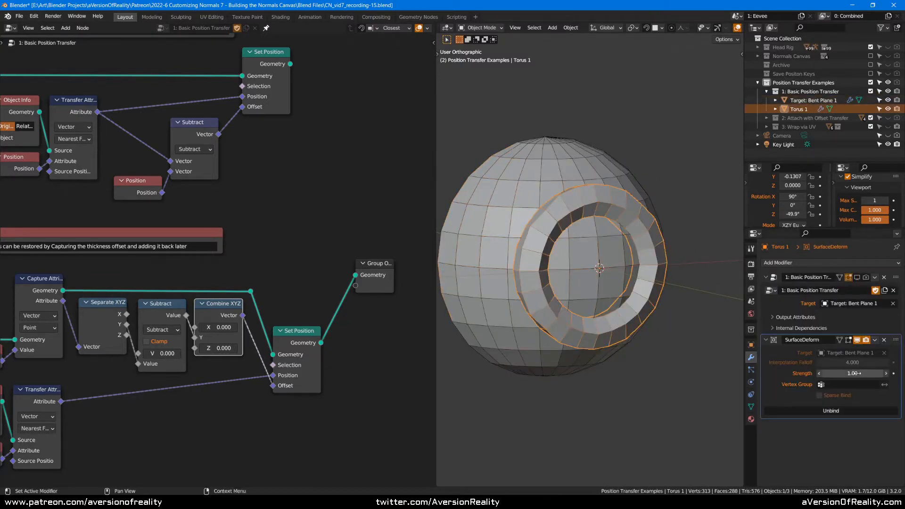
{"action": "left_click", "coordinate": [884, 339]}
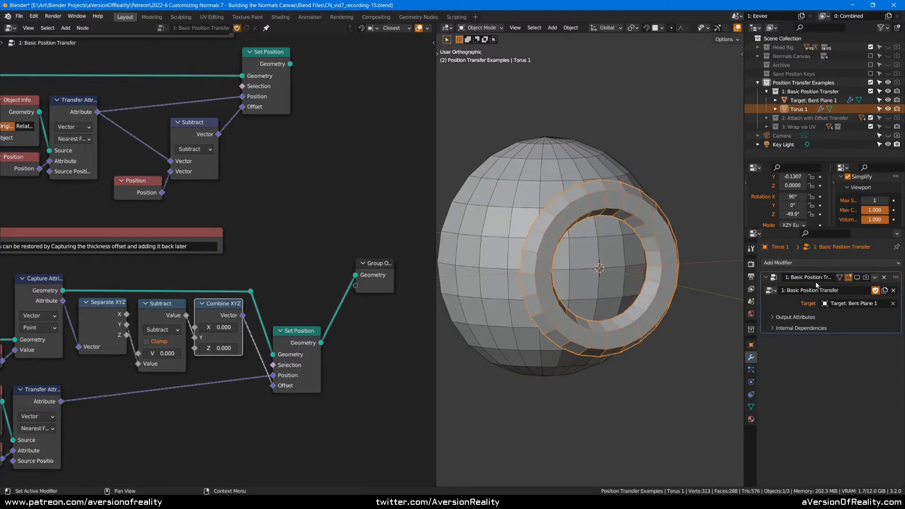
{"action": "left_click", "coordinate": [581, 151]}
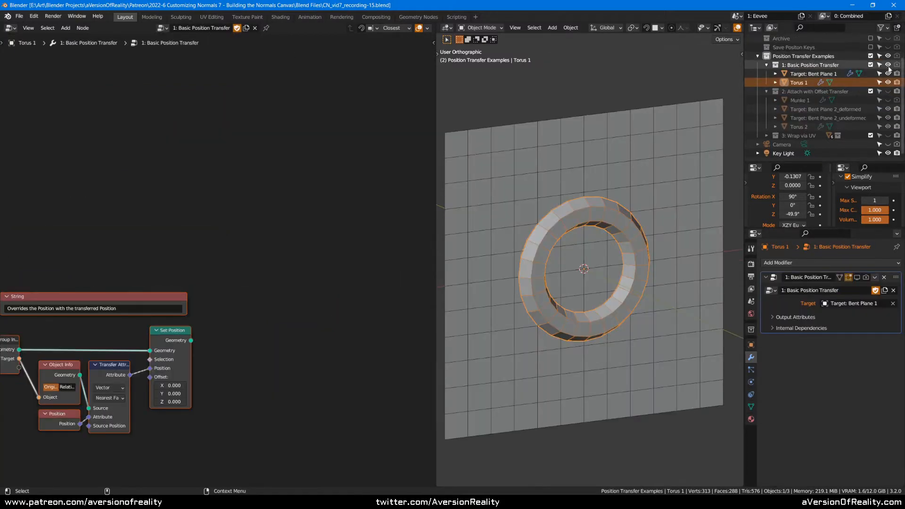
- Hide the 1: Basic Position Transfer collection, show 2: Attach with Offset Transfer, and select Torus 2
{"action": "left_click", "coordinate": [888, 66]}
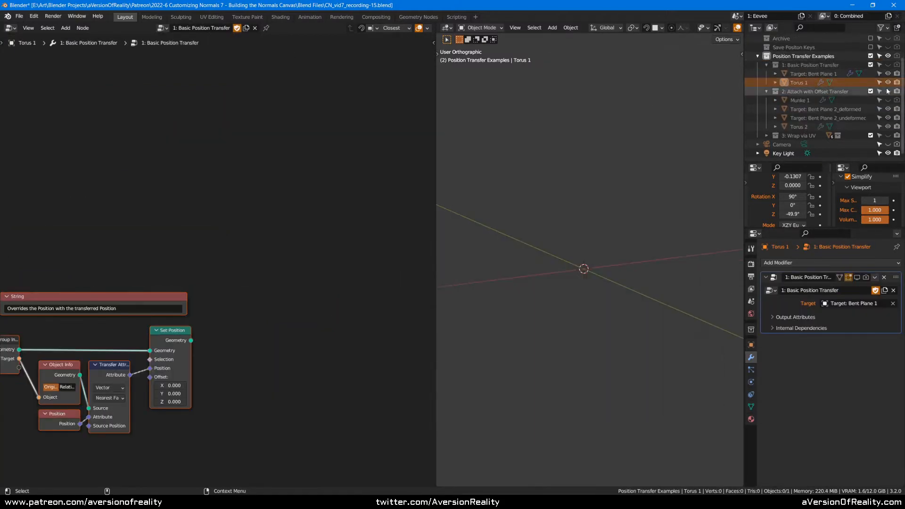
{"action": "left_click", "coordinate": [888, 91]}
{"action": "left_click", "coordinate": [798, 127]}
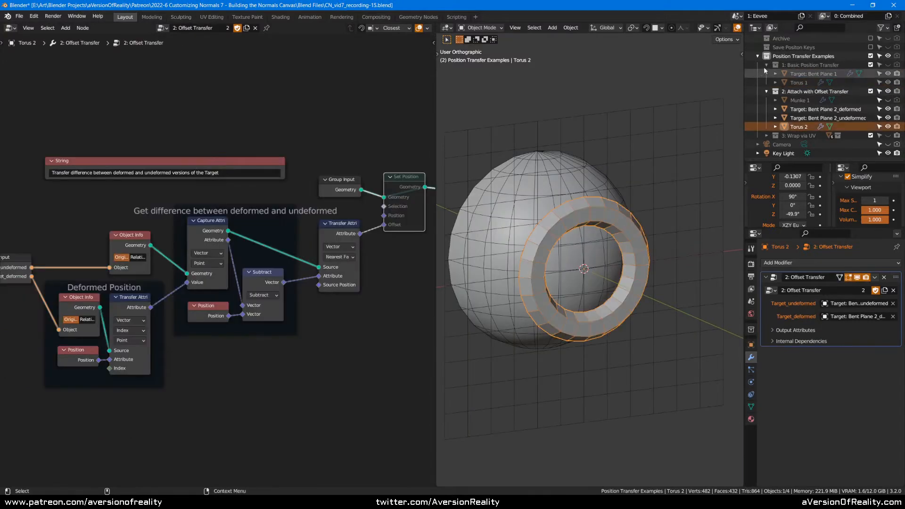
{"action": "left_click", "coordinate": [766, 66]}
- Inspect the deformed target plane, and delete the Bend X and Bend Z modifiers from Target: Bent Plane 2_undeformed
{"action": "left_click", "coordinate": [550, 197]}
{"action": "middle_click_drag", "start_coordinate": [553, 178], "coordinate": [628, 152]}
{"action": "middle_click_drag", "start_coordinate": [626, 185], "coordinate": [659, 179]}
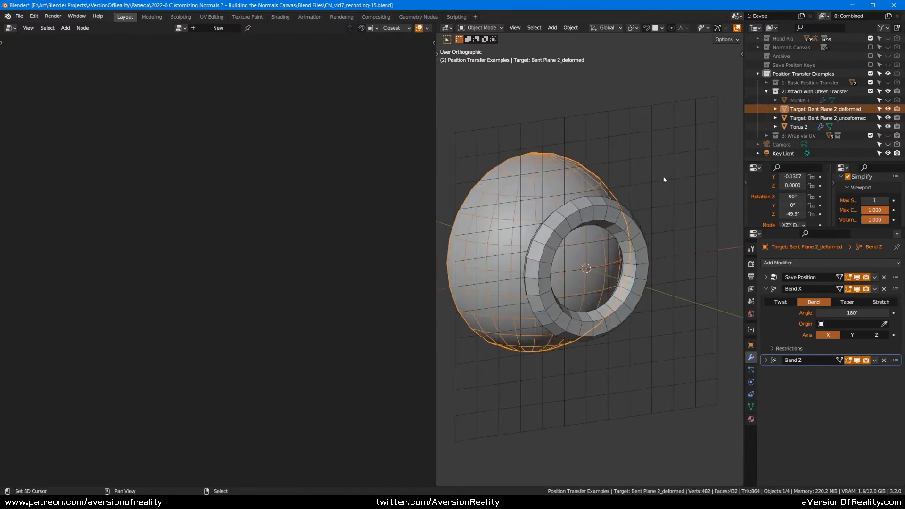
{"action": "left_click", "coordinate": [670, 180]}
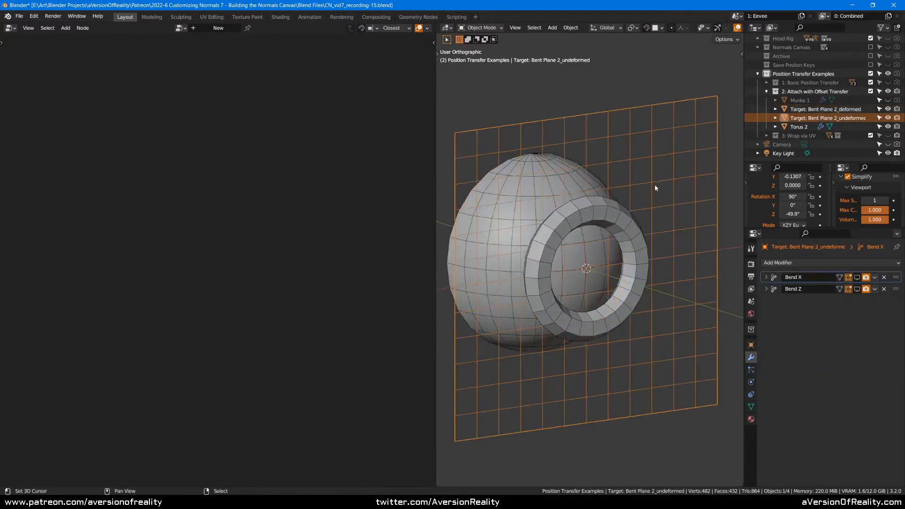
{"action": "left_click", "coordinate": [884, 277]}
{"action": "left_click", "coordinate": [884, 278]}
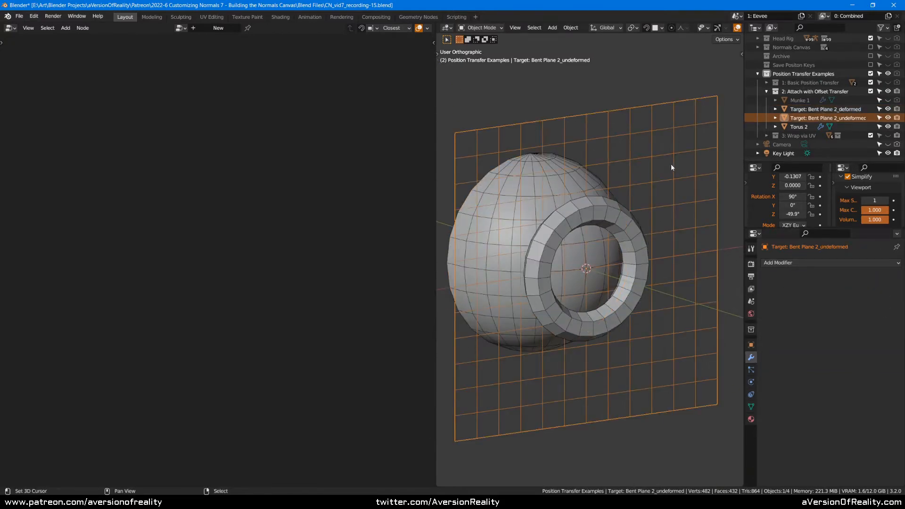
- Select Torus 2 and examine the target inputs and Object Info nodes in its 2: Offset Transfer node tree
{"action": "left_click", "coordinate": [592, 203]}
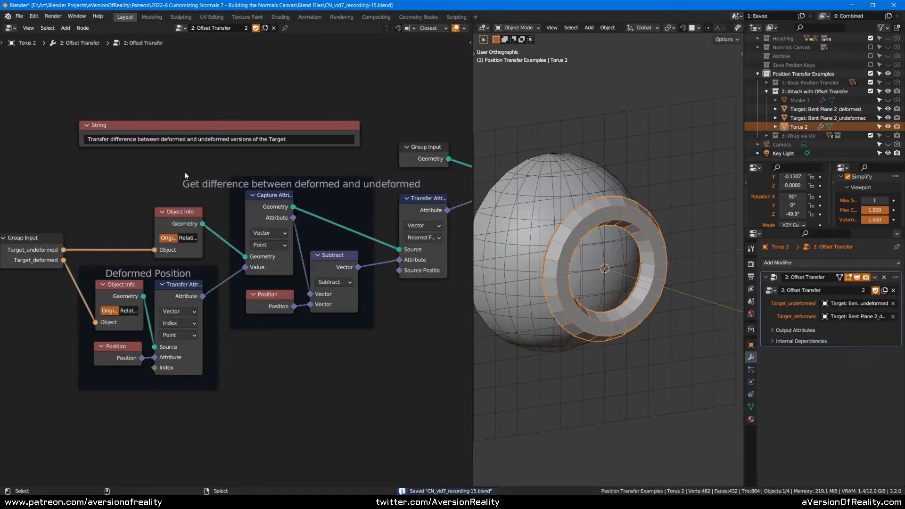
{"action": "middle_click_drag", "start_coordinate": [139, 181], "coordinate": [187, 176]}
{"action": "scroll", "coordinate": [187, 176], "scroll_direction": "up", "scroll_amount": 1}
{"action": "left_click", "coordinate": [69, 252]}
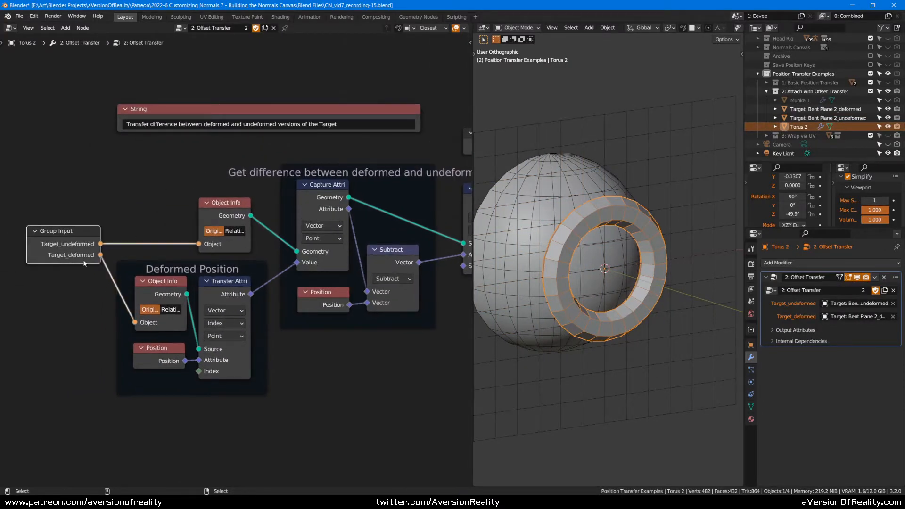
{"action": "left_click", "coordinate": [178, 217]}
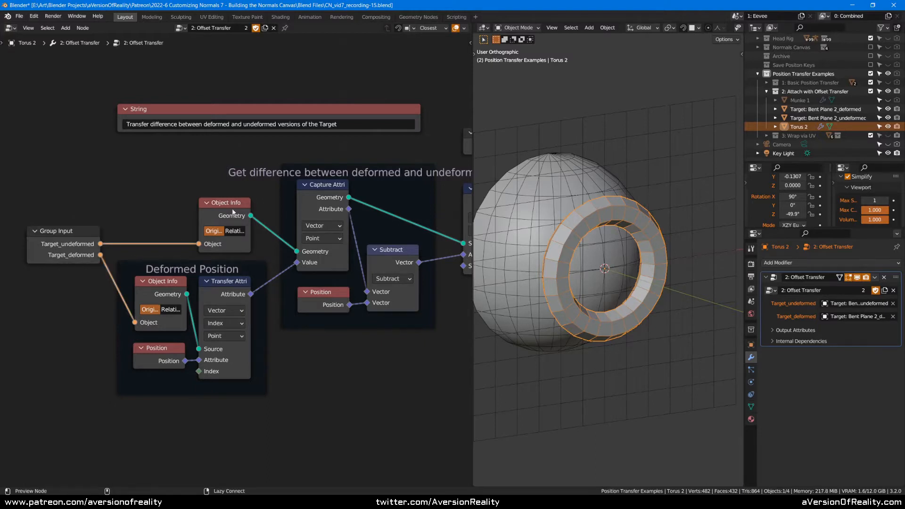
- Hide Target: Bent Plane 2_undeformed and preview the outputs of the undeformed Object Info, deformed Object Info and Capture Attribute nodes
{"action": "left_click", "coordinate": [212, 221], "text": "ctrl+shift"}
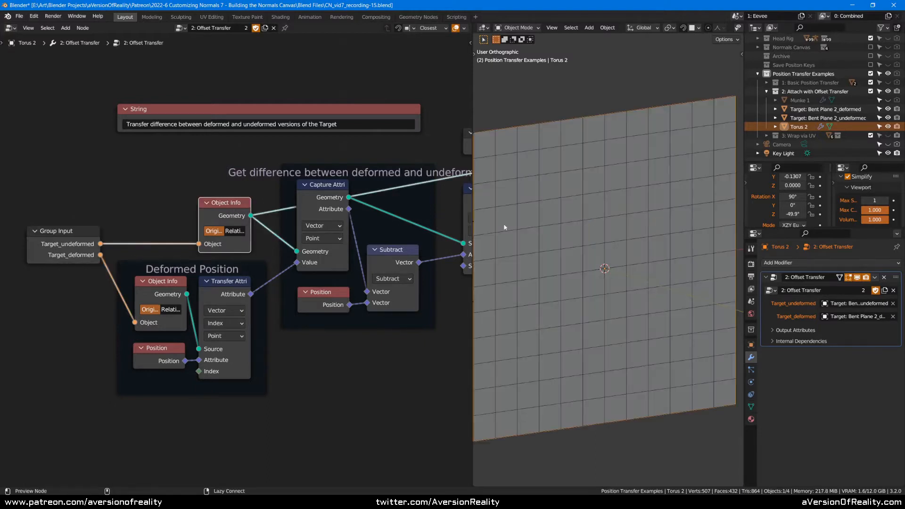
{"action": "left_click", "coordinate": [888, 118]}
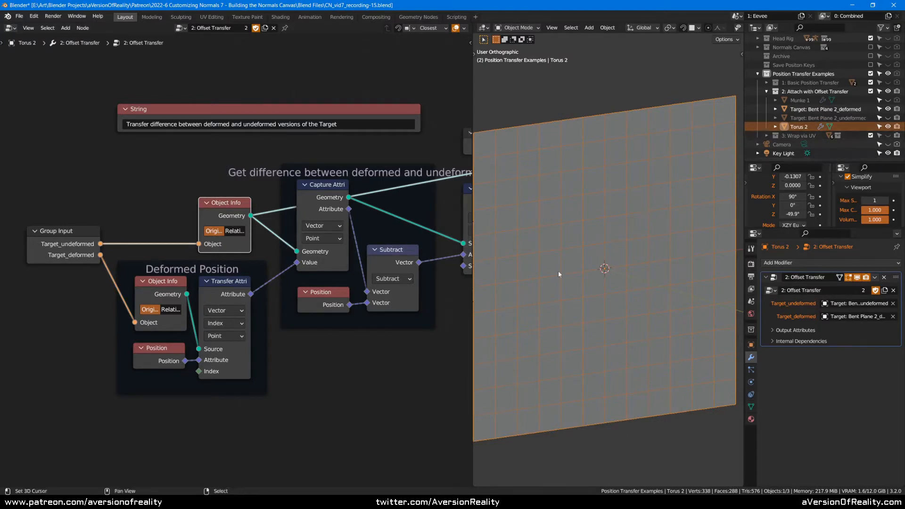
{"action": "left_click", "coordinate": [176, 283], "text": "ctrl+shift"}
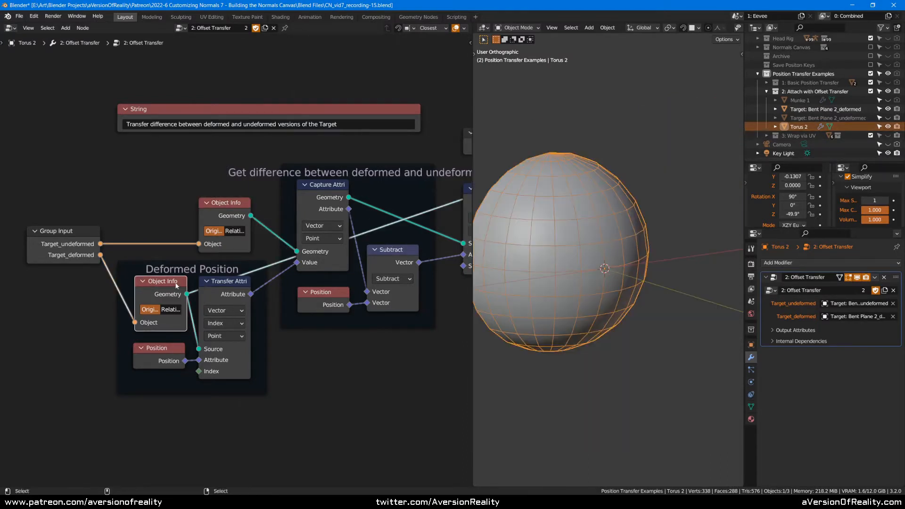
{"action": "left_click", "coordinate": [333, 200], "text": "ctrl+shift"}
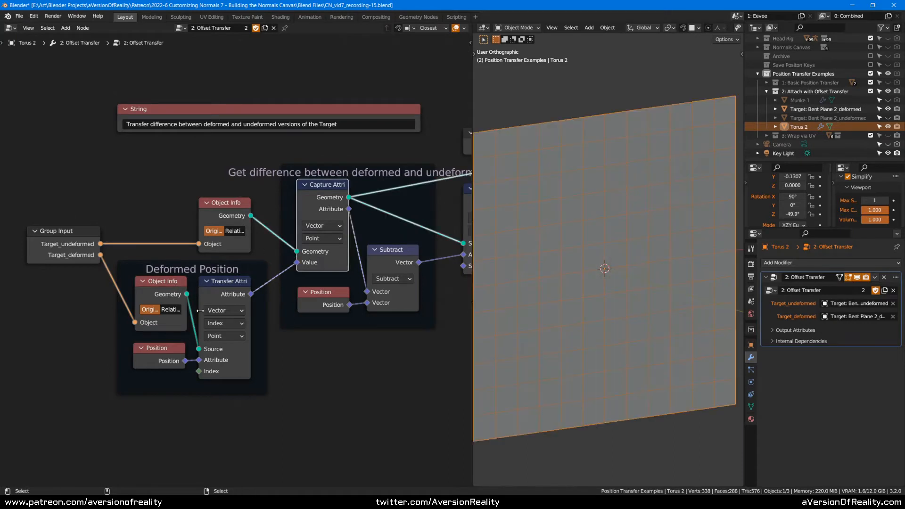
- Examine the offset chain through the Transfer Attribute, Capture Attribute, Position and Subtract nodes up to the final Transfer Attribute
{"action": "left_click", "coordinate": [213, 293]}
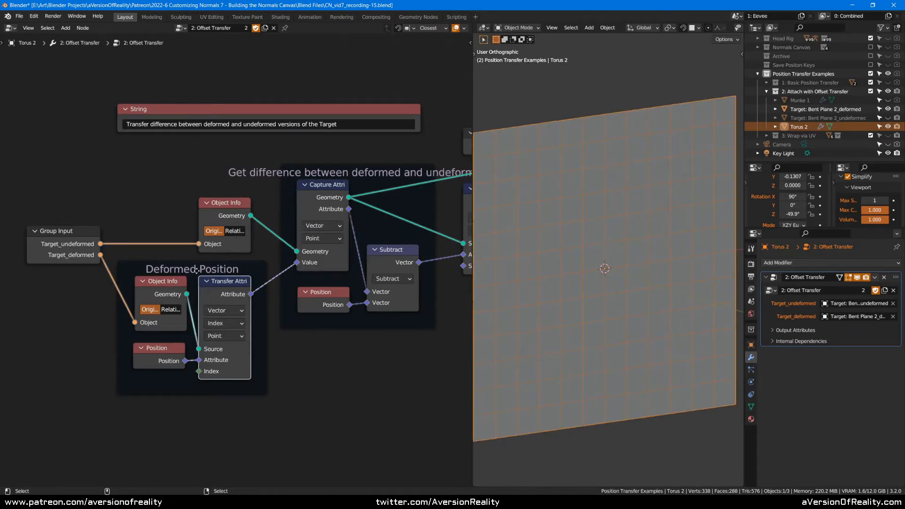
{"action": "left_click", "coordinate": [318, 219]}
{"action": "middle_click_drag", "start_coordinate": [397, 316], "coordinate": [287, 331]}
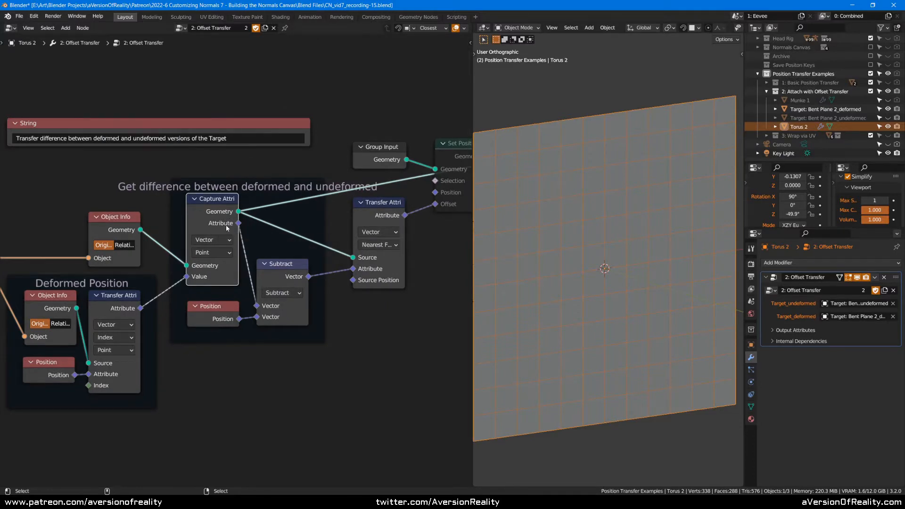
{"action": "left_click", "coordinate": [222, 313]}
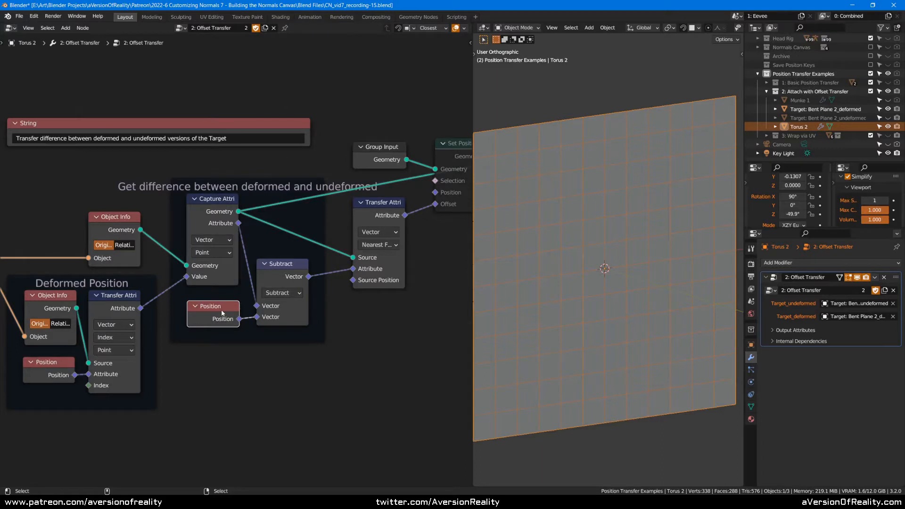
{"action": "left_click", "coordinate": [285, 264]}
{"action": "middle_click_drag", "start_coordinate": [397, 199], "coordinate": [306, 250]}
{"action": "left_click", "coordinate": [304, 253]}
{"action": "left_click", "coordinate": [304, 201]}
- Route the Set Position geometry to the Group Output, toggle the node's muting, and inspect the torus on the bent plane
{"action": "middle_click_drag", "start_coordinate": [348, 184], "coordinate": [299, 199]}
{"action": "left_click", "coordinate": [329, 209]}
{"action": "left_click", "coordinate": [333, 216], "text": "alt+shift"}
{"action": "key", "text": "m"}
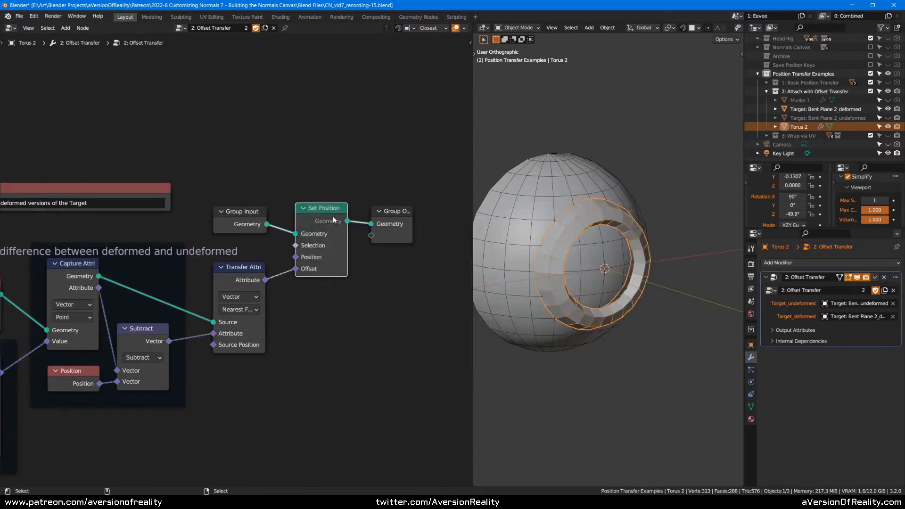
{"action": "middle_click_drag", "start_coordinate": [604, 212], "coordinate": [642, 210]}
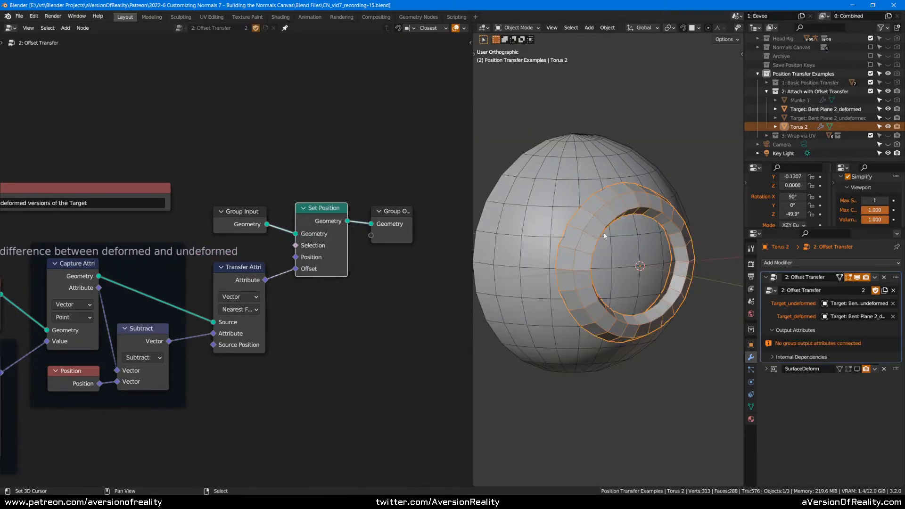
{"action": "middle_click_drag", "start_coordinate": [603, 233], "coordinate": [643, 192]}
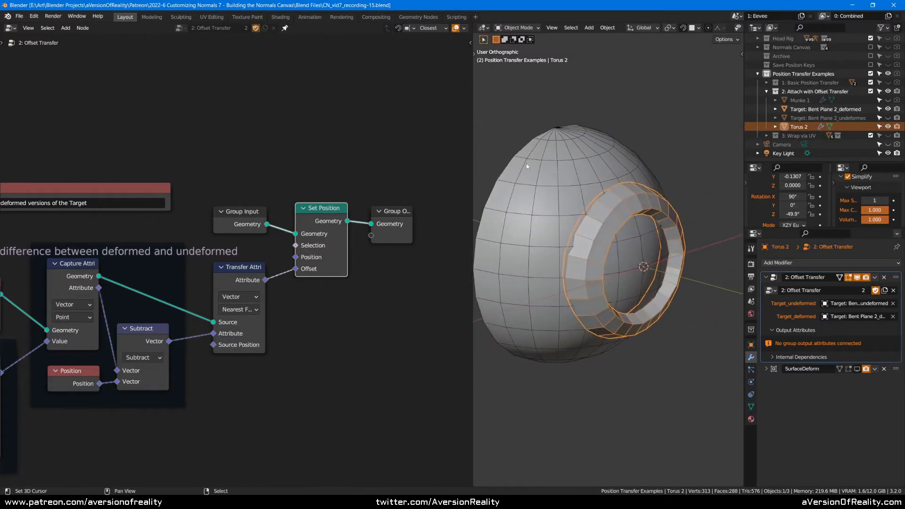
- Set the Bend X and Bend Z angles of Target: Bent Plane 2_deformed to 0°
{"action": "left_click", "coordinate": [586, 165]}
{"action": "left_click", "coordinate": [767, 289]}
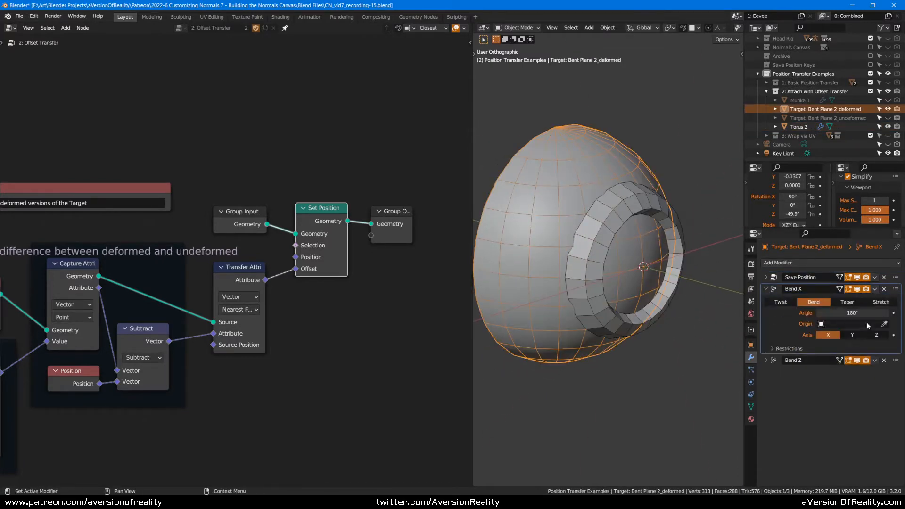
{"action": "left_click_drag", "start_coordinate": [853, 313], "coordinate": [786, 311]}
{"action": "double_click", "coordinate": [840, 312]}
{"action": "type", "text": "0"}
{"action": "key", "text": "Return"}
{"action": "left_click", "coordinate": [765, 361]}
{"action": "left_click", "coordinate": [855, 384]}
{"action": "type", "text": "0"}
{"action": "key", "text": "Return"}
- Bend the deformed target plane by about 247° in Bend X and about 160° in Bend Z
{"action": "mouse_move", "coordinate": [854, 313]}
{"action": "left_mouse_down"}
{"action": "mouse_move", "coordinate": [892, 313]}
{"action": "mouse_move", "coordinate": [872, 313]}
{"action": "left_mouse_up"}
{"action": "left_click_drag", "start_coordinate": [839, 384], "coordinate": [876, 384]}
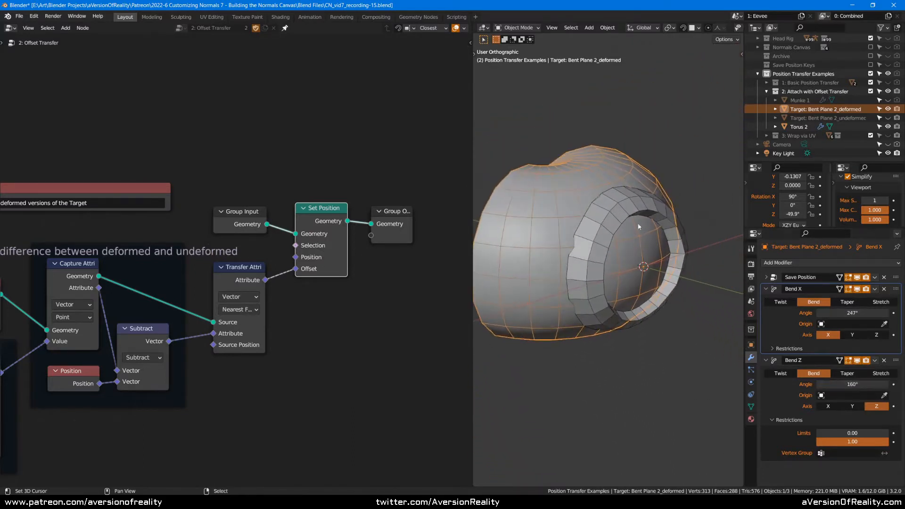
{"action": "middle_click_drag", "start_coordinate": [632, 232], "coordinate": [651, 245]}
- Set the Bend X and Bend Z angles to 180°, then select Torus 2 and save the file
{"action": "left_click", "coordinate": [856, 313]}
{"action": "type", "text": "1"}
{"action": "key", "text": "Return"}
{"action": "left_click", "coordinate": [799, 126]}
{"action": "key", "text": "ctrl+s"}
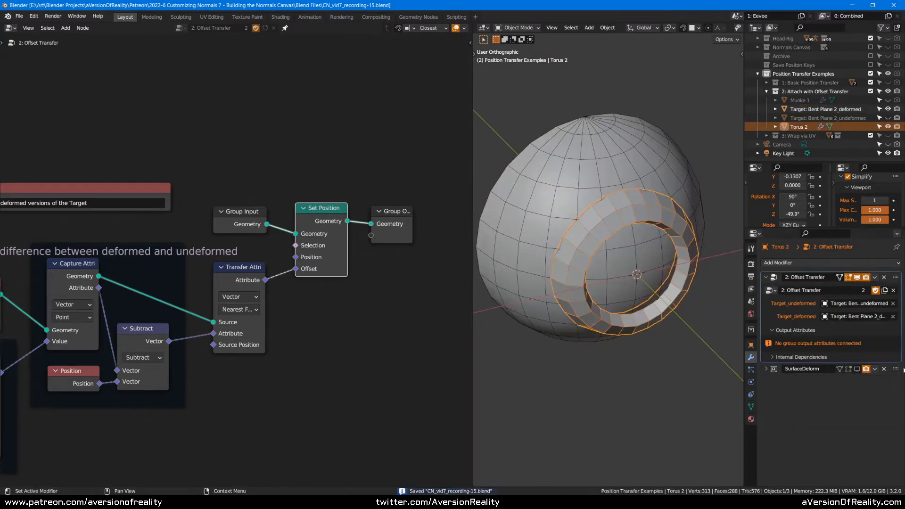
- Toggle the SurfaceDeform modifier's viewport display on Torus 2 to compare it with the offset transfer from several angles
{"action": "left_click", "coordinate": [857, 369]}
{"action": "left_click", "coordinate": [857, 370]}
{"action": "left_click", "coordinate": [857, 370]}
{"action": "scroll", "coordinate": [535, 263], "scroll_direction": "up", "scroll_amount": 1}
{"action": "middle_click_drag", "start_coordinate": [532, 264], "coordinate": [693, 280]}
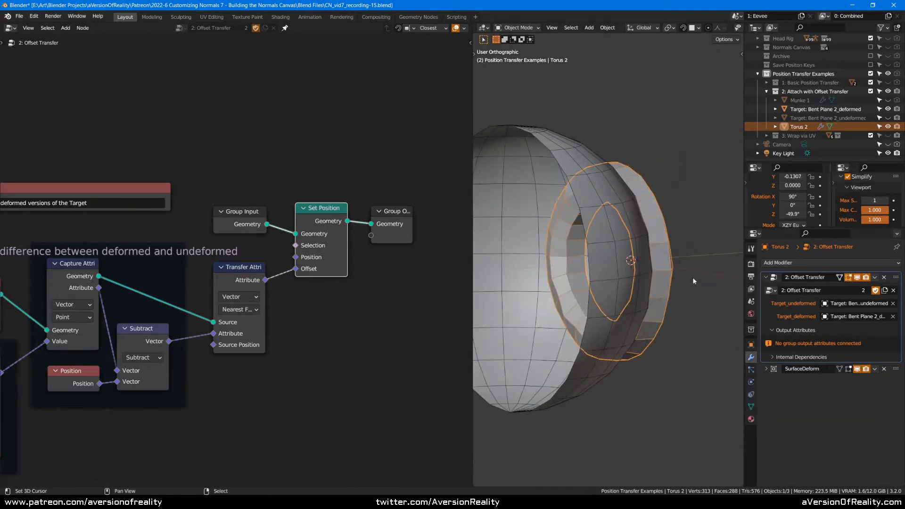
{"action": "left_click", "coordinate": [857, 369]}
{"action": "left_click", "coordinate": [857, 370]}
{"action": "left_click", "coordinate": [857, 369]}
{"action": "left_click", "coordinate": [857, 369]}
{"action": "middle_click_drag", "start_coordinate": [615, 233], "coordinate": [677, 220]}
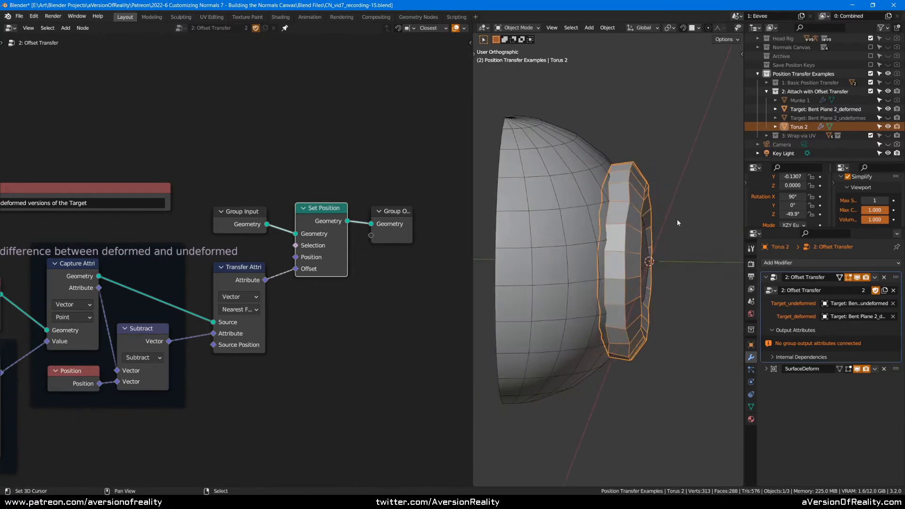
{"action": "left_click", "coordinate": [857, 369]}
{"action": "left_click", "coordinate": [857, 369]}
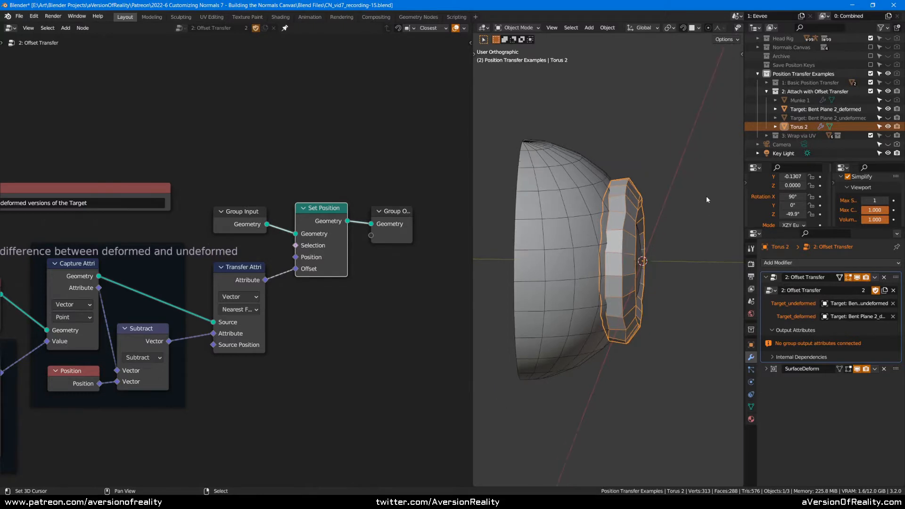
- Review the two-object offset setup again, from the undeformed Object Info node through to the Transfer Attribute node
{"action": "middle_click_drag", "start_coordinate": [705, 196], "coordinate": [660, 194]}
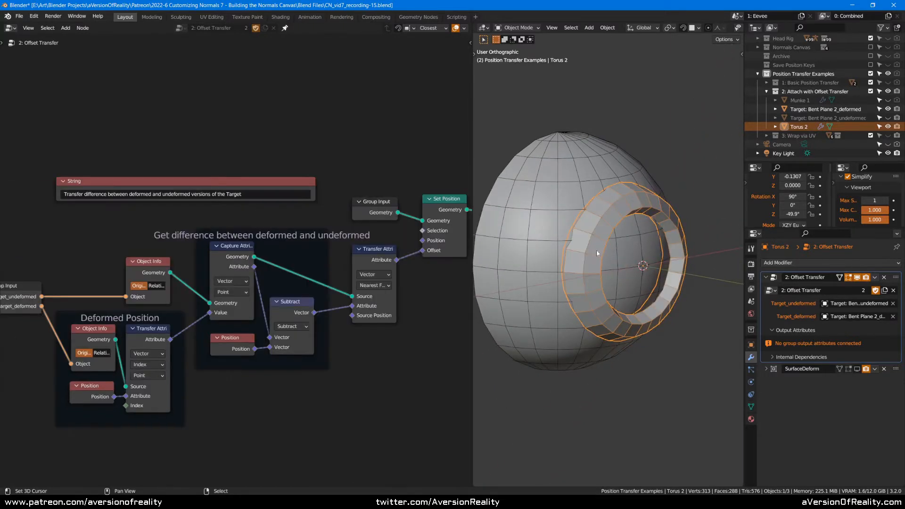
{"action": "middle_click_drag", "start_coordinate": [272, 420], "coordinate": [301, 383]}
{"action": "scroll", "coordinate": [198, 315], "scroll_direction": "up", "scroll_amount": 1}
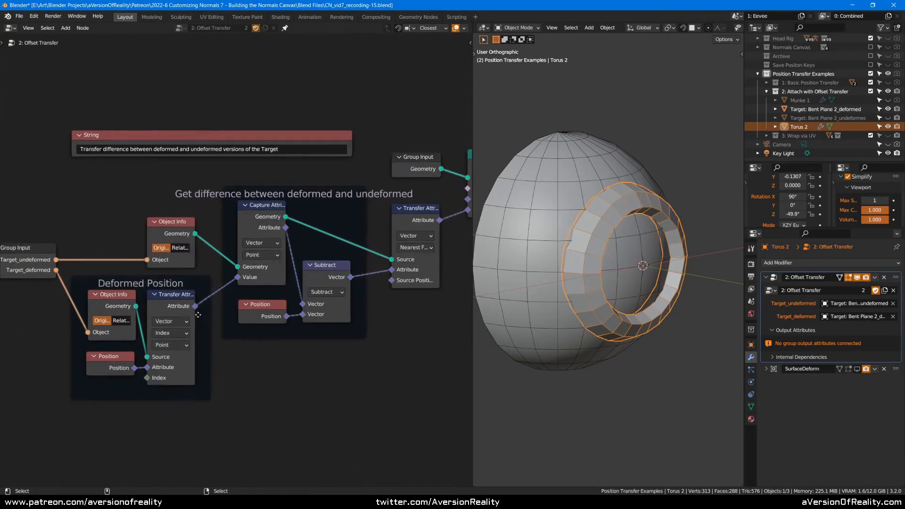
{"action": "left_click", "coordinate": [179, 235]}
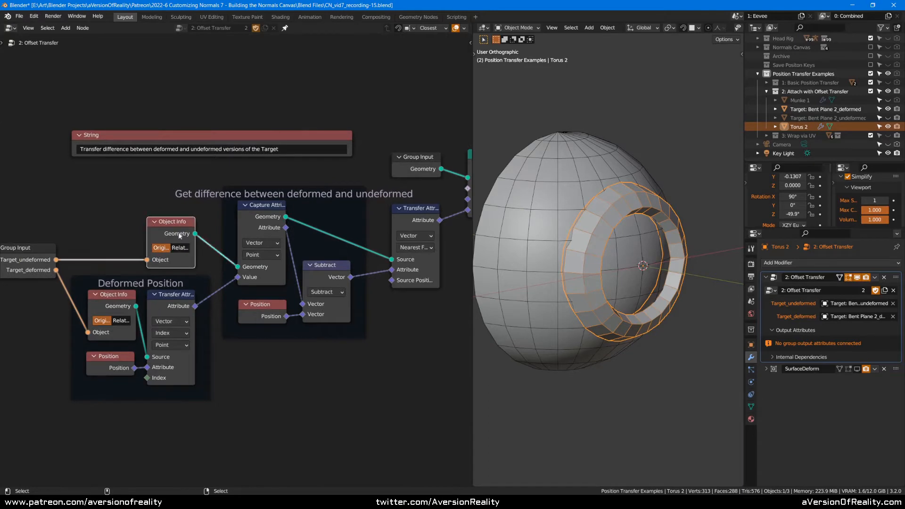
{"action": "middle_click_drag", "start_coordinate": [369, 369], "coordinate": [344, 376]}
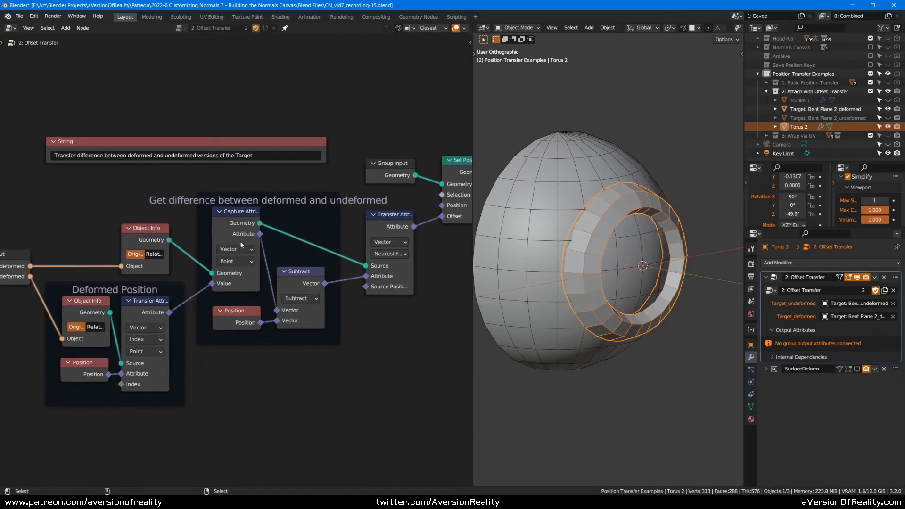
{"action": "left_click", "coordinate": [159, 240]}
{"action": "left_click", "coordinate": [373, 320]}
{"action": "middle_click_drag", "start_coordinate": [400, 331], "coordinate": [351, 330]}
- Move the Group Output to the lower position_base setup and connect that setup's final Set Position node to it
{"action": "scroll", "coordinate": [397, 379], "scroll_direction": "down", "scroll_amount": 2}
{"action": "middle_click_drag", "start_coordinate": [397, 379], "coordinate": [343, 270]}
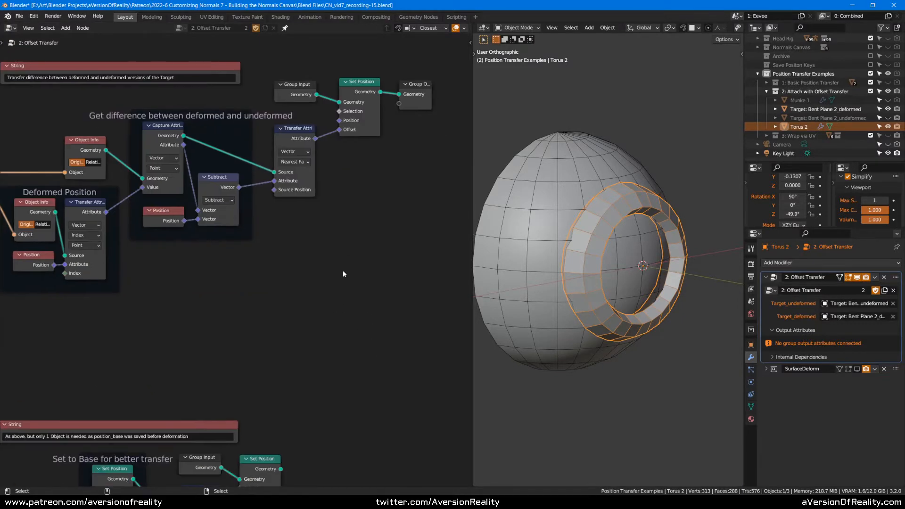
{"action": "left_click_drag", "start_coordinate": [413, 100], "coordinate": [342, 474], "text": "alt"}
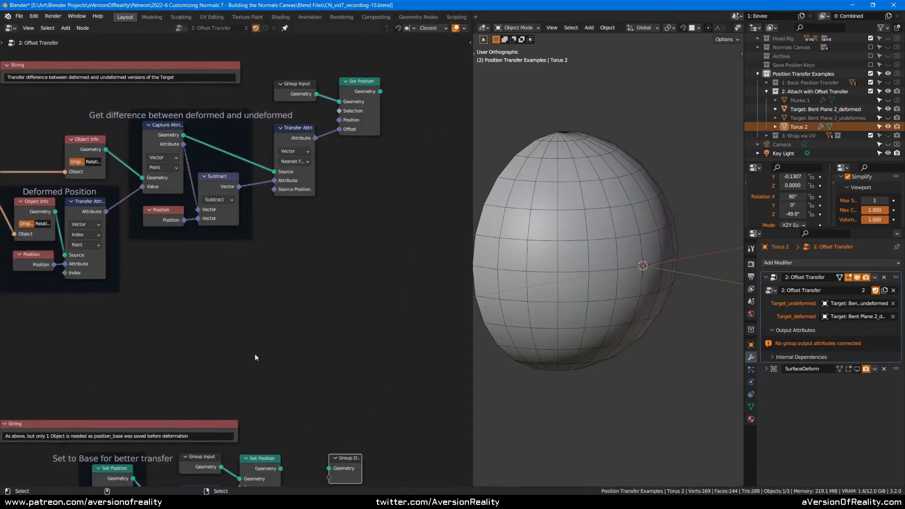
{"action": "middle_click_drag", "start_coordinate": [127, 257], "coordinate": [256, 232]}
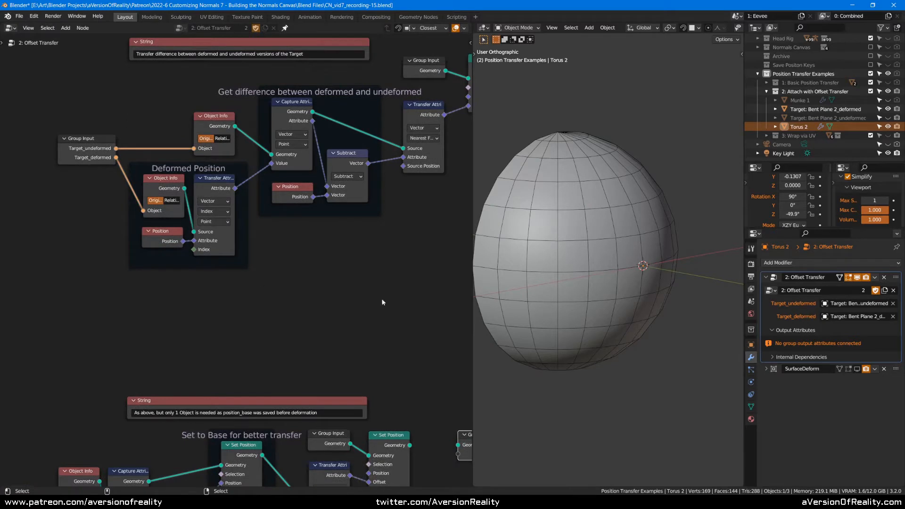
{"action": "middle_click_drag", "start_coordinate": [427, 448], "coordinate": [420, 209]}
{"action": "left_click", "coordinate": [401, 245], "text": "alt+shift"}
{"action": "left_click", "coordinate": [442, 224]}
{"action": "left_click_drag", "start_coordinate": [442, 223], "coordinate": [432, 225]}
{"action": "middle_click_drag", "start_coordinate": [292, 329], "coordinate": [353, 313]}
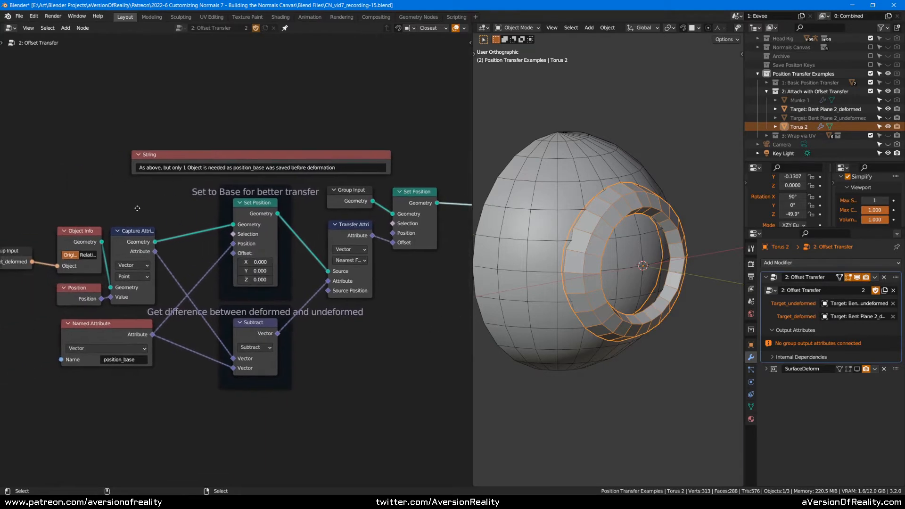
- Select Target: Bent Plane 2_deformed, expand its Save Position modifier, and collapse the Bend X and Bend Z modifiers
{"action": "middle_click_drag", "start_coordinate": [133, 209], "coordinate": [148, 208]}
{"action": "left_click", "coordinate": [635, 178]}
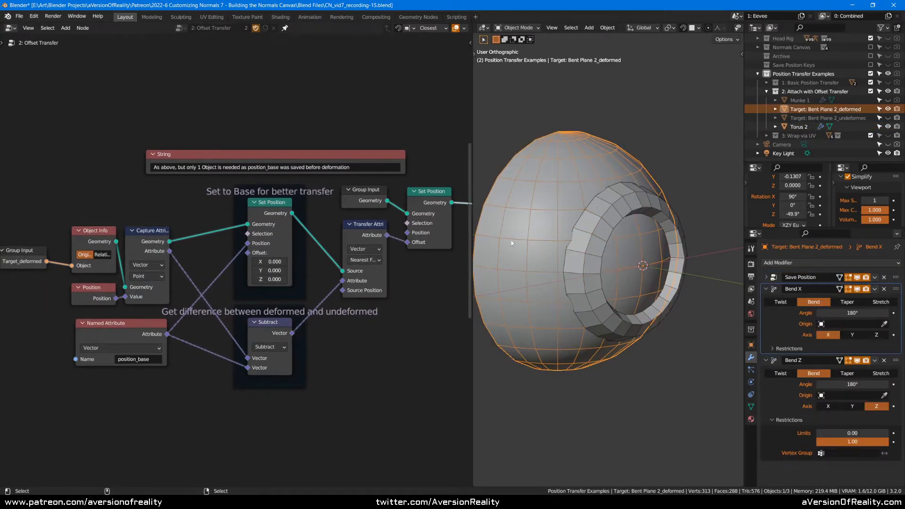
{"action": "left_click", "coordinate": [765, 278]}
{"action": "left_click", "coordinate": [773, 307]}
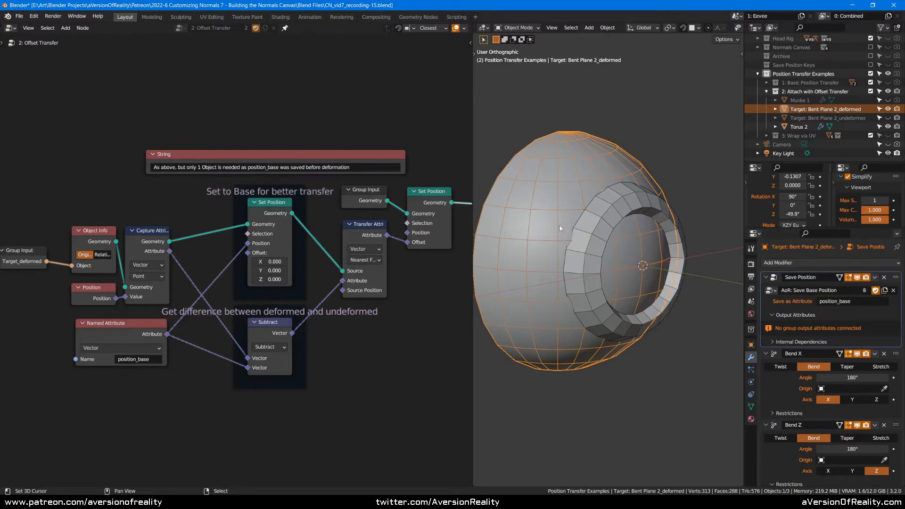
{"action": "left_click", "coordinate": [765, 354]}
{"action": "left_click", "coordinate": [765, 365]}
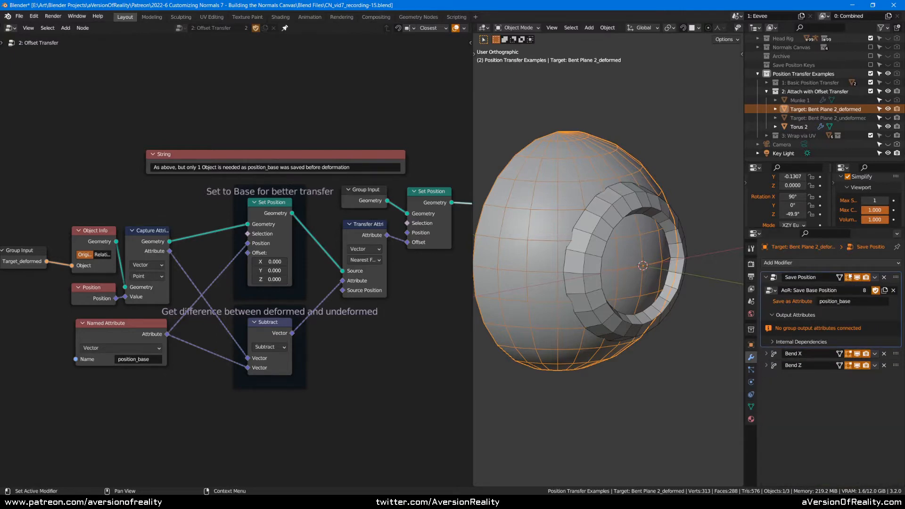
- Toggle the Save Position modifier's viewport display off and on to check its effect on the torus
{"action": "left_click", "coordinate": [857, 277]}
{"action": "left_click", "coordinate": [857, 279]}
{"action": "left_click", "coordinate": [857, 278]}
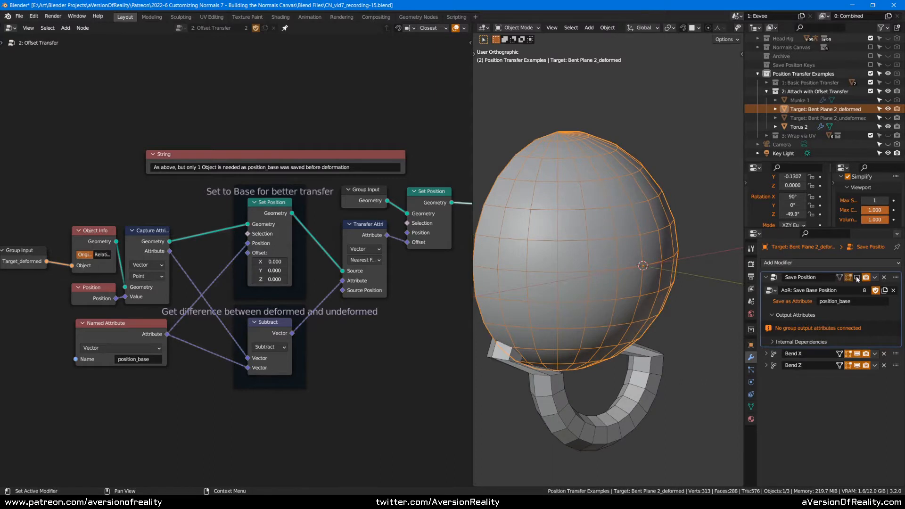
{"action": "left_click", "coordinate": [856, 278]}
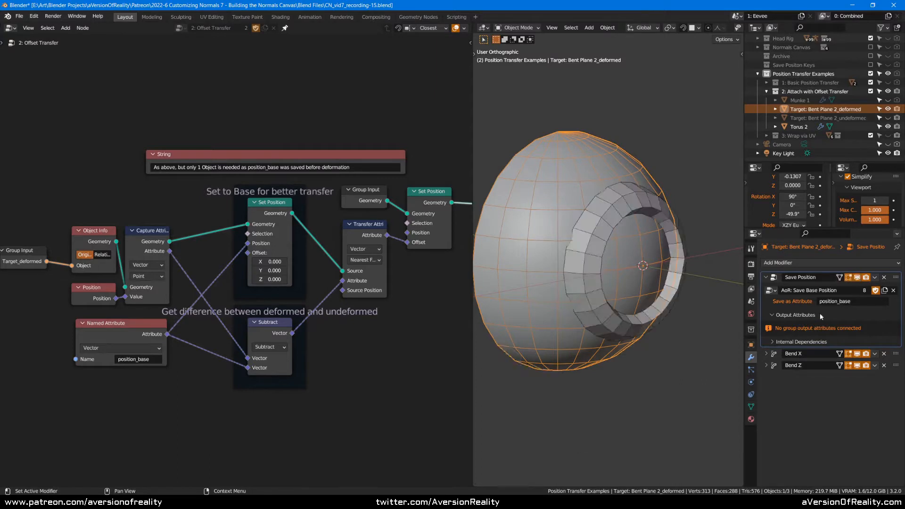
- Unpin the node editor to show the AoR: Save Base Position tree and examine its Position node
{"action": "left_click", "coordinate": [284, 29]}
{"action": "key", "text": "Home"}
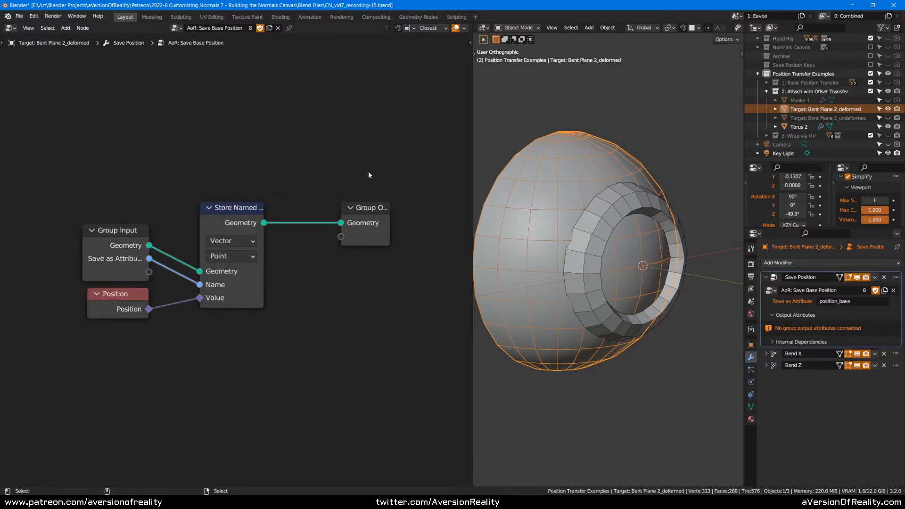
{"action": "left_click", "coordinate": [120, 307]}
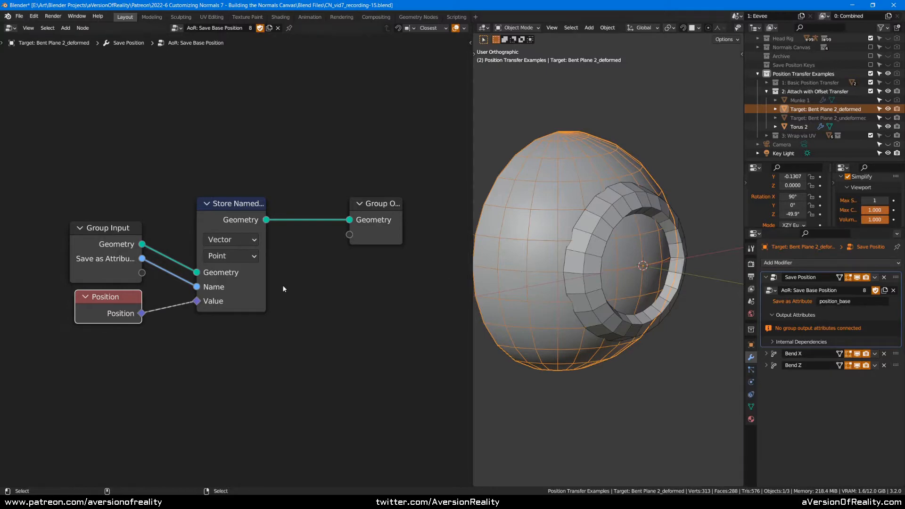
- Select Torus 2 and examine the Object Info, Capture Attribute and Named Attribute nodes of its position_base setup
{"action": "left_click", "coordinate": [587, 274]}
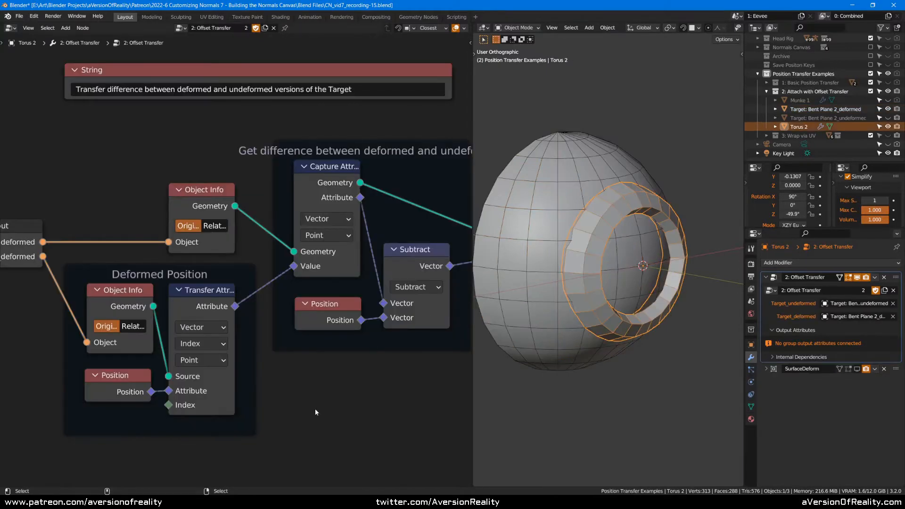
{"action": "scroll", "coordinate": [309, 409], "scroll_direction": "down", "scroll_amount": 2}
{"action": "middle_click_drag", "start_coordinate": [303, 377], "coordinate": [324, 148]}
{"action": "scroll", "coordinate": [324, 359], "scroll_direction": "down", "scroll_amount": 4}
{"action": "scroll", "coordinate": [264, 160], "scroll_direction": "up", "scroll_amount": 3}
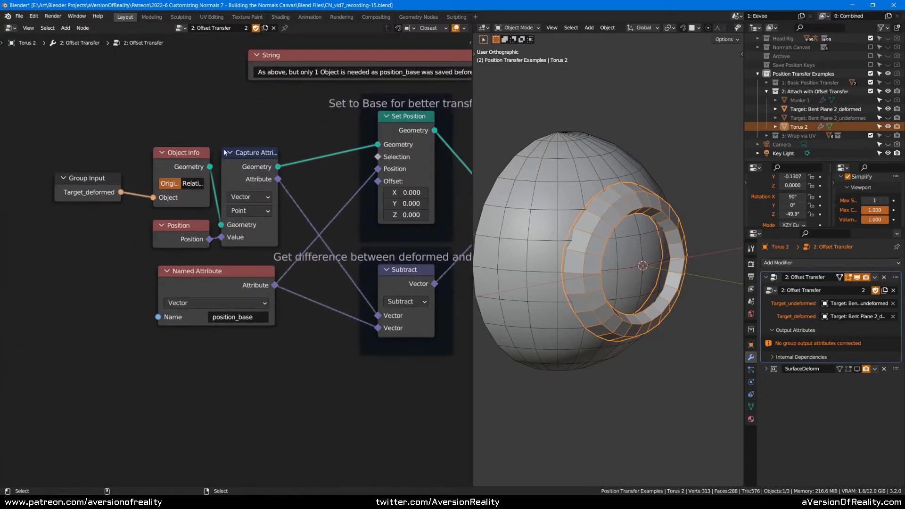
{"action": "left_click", "coordinate": [120, 177]}
{"action": "left_click", "coordinate": [177, 168]}
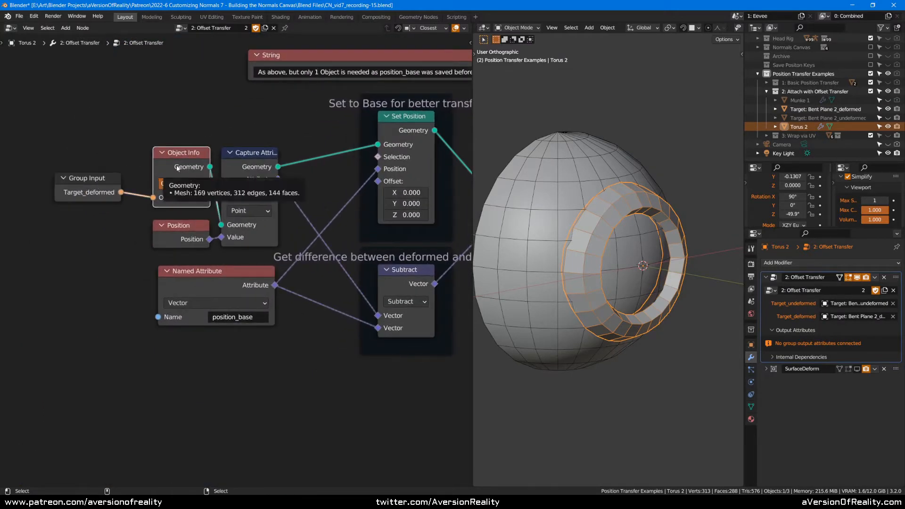
{"action": "left_click", "coordinate": [226, 172]}
{"action": "left_click", "coordinate": [241, 286]}
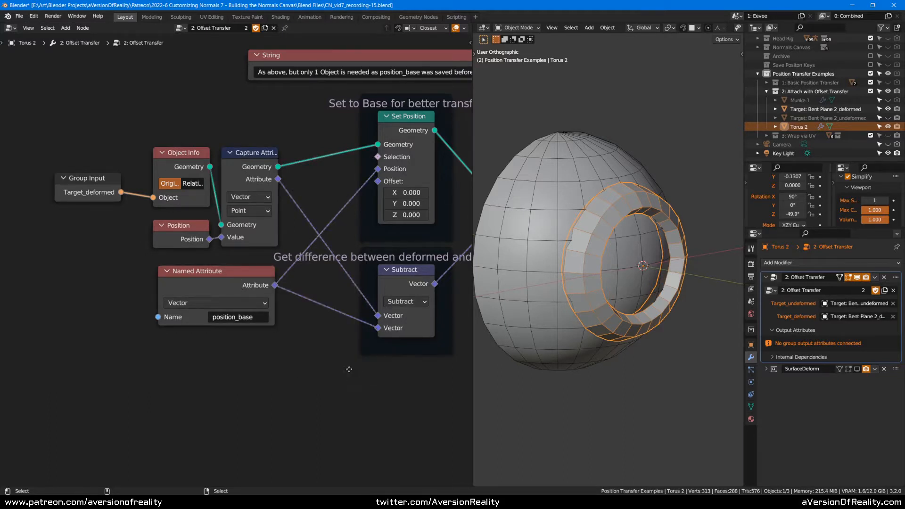
- Preview the base-position geometry from the Set Position node fed by position_base in the viewport
{"action": "middle_click_drag", "start_coordinate": [357, 369], "coordinate": [259, 419]}
{"action": "left_click", "coordinate": [156, 325]}
{"action": "left_click", "coordinate": [177, 227]}
{"action": "left_click", "coordinate": [327, 172]}
{"action": "left_click", "coordinate": [321, 180], "text": "ctrl+shift"}
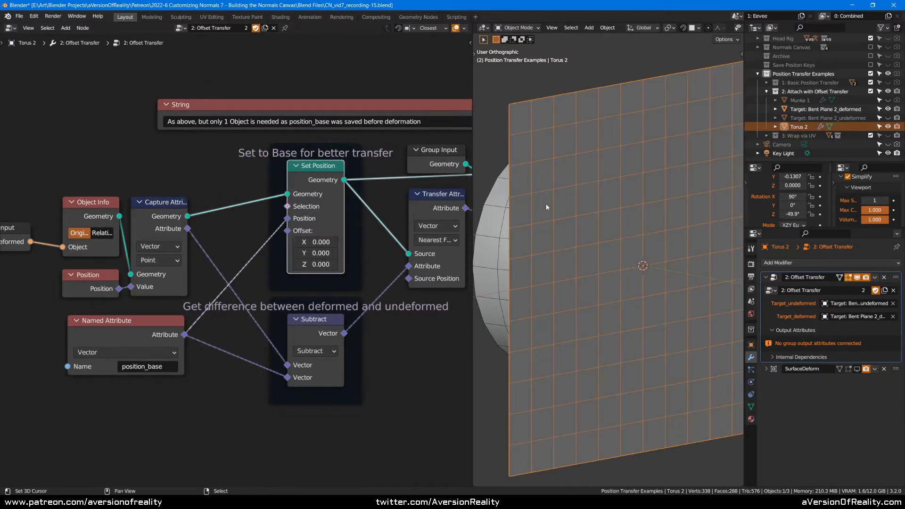
{"action": "middle_click_drag", "start_coordinate": [361, 341], "coordinate": [266, 351]}
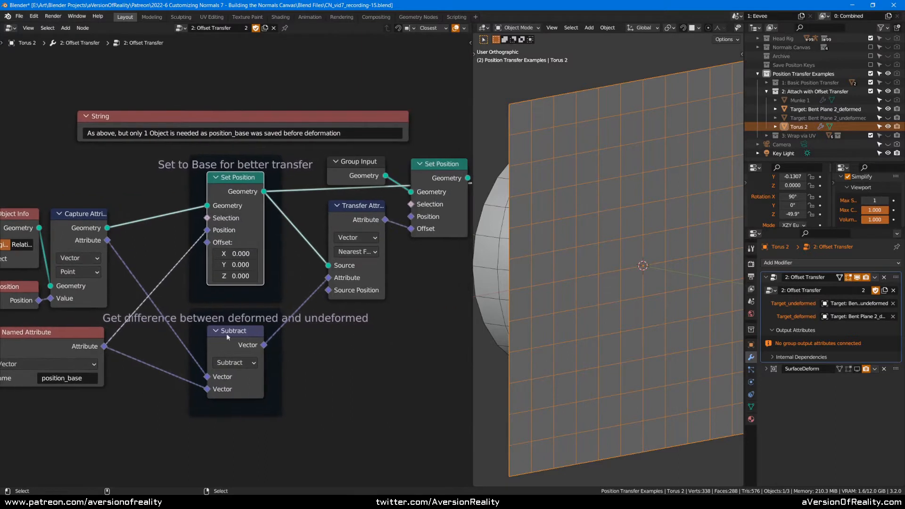
- Examine the Subtract node and return the viewport preview to the final offset transfer result on the torus
{"action": "left_click", "coordinate": [236, 346]}
{"action": "middle_click_drag", "start_coordinate": [371, 346], "coordinate": [409, 294]}
{"action": "left_click", "coordinate": [337, 185], "text": "ctrl+shift"}
{"action": "scroll", "coordinate": [389, 140], "scroll_direction": "down", "scroll_amount": 1}
{"action": "scroll", "coordinate": [389, 140], "scroll_direction": "down", "scroll_amount": 2}
{"action": "scroll", "coordinate": [408, 295], "scroll_direction": "up", "scroll_amount": 1}
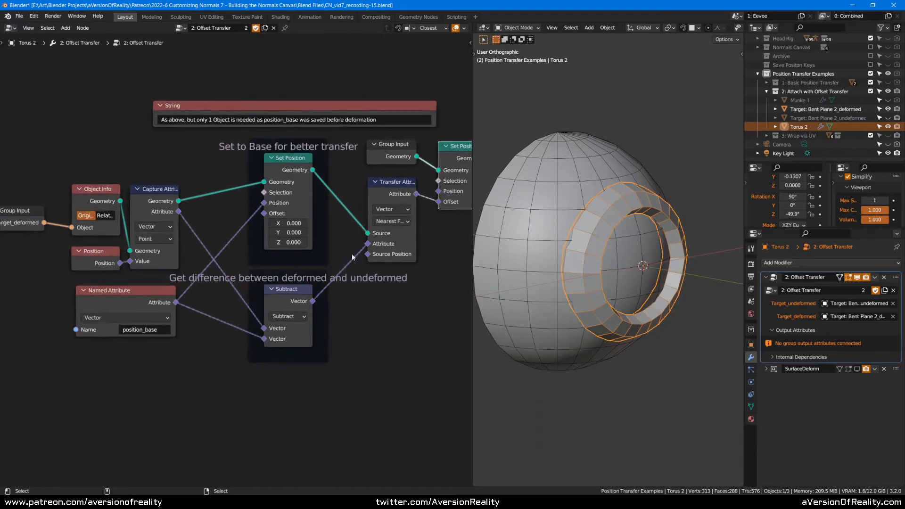
{"action": "left_click", "coordinate": [186, 346]}
{"action": "middle_click_drag", "start_coordinate": [388, 305], "coordinate": [340, 341]}
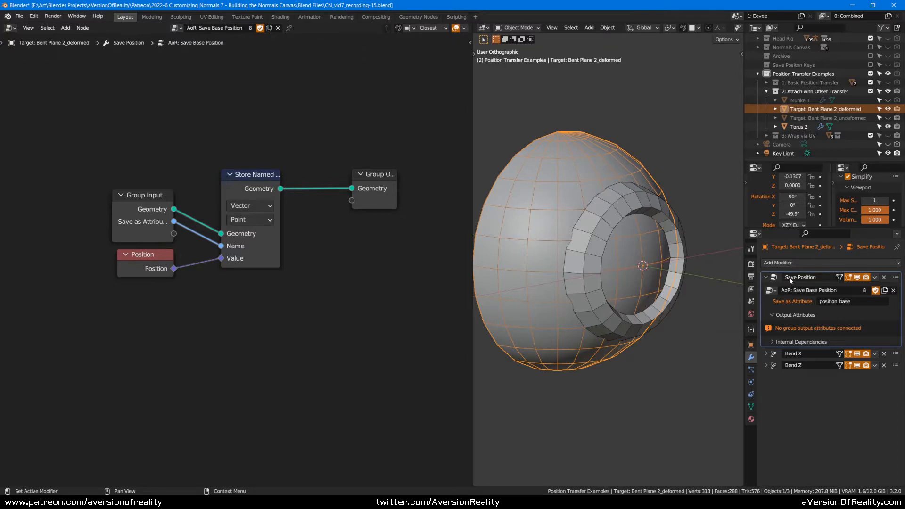
- Select Target: Bent Plane 2_deformed and pin its AoR: Save Base Position tree in the node editor
{"action": "left_click", "coordinate": [648, 210]}
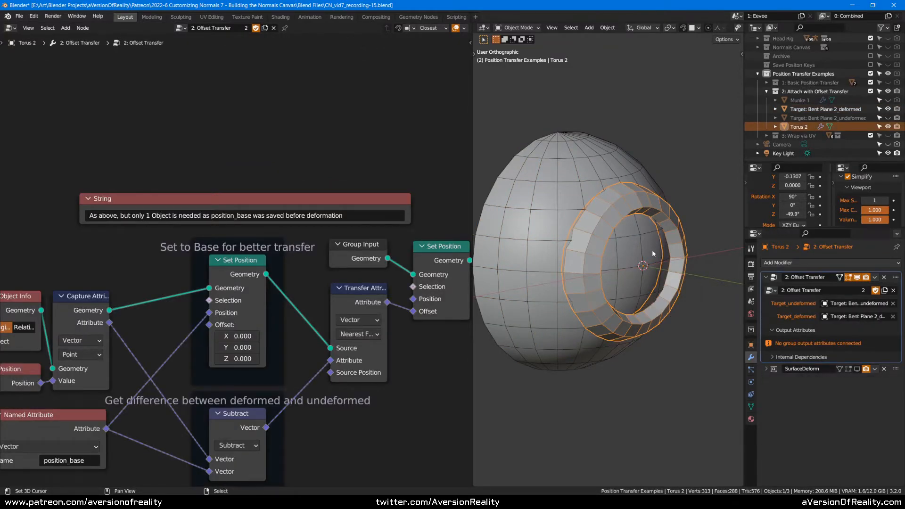
{"action": "left_click", "coordinate": [588, 200]}
{"action": "left_click", "coordinate": [289, 28]}
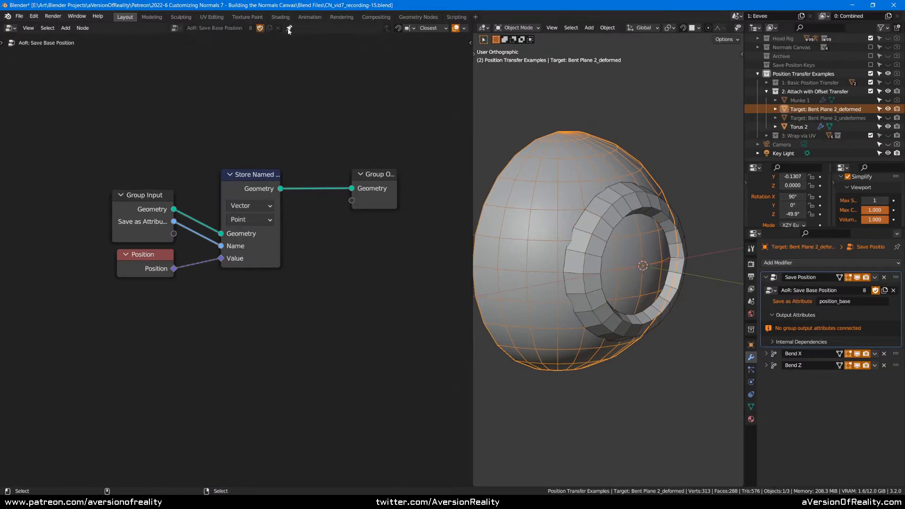
{"action": "middle_click_drag", "start_coordinate": [659, 200], "coordinate": [572, 166]}
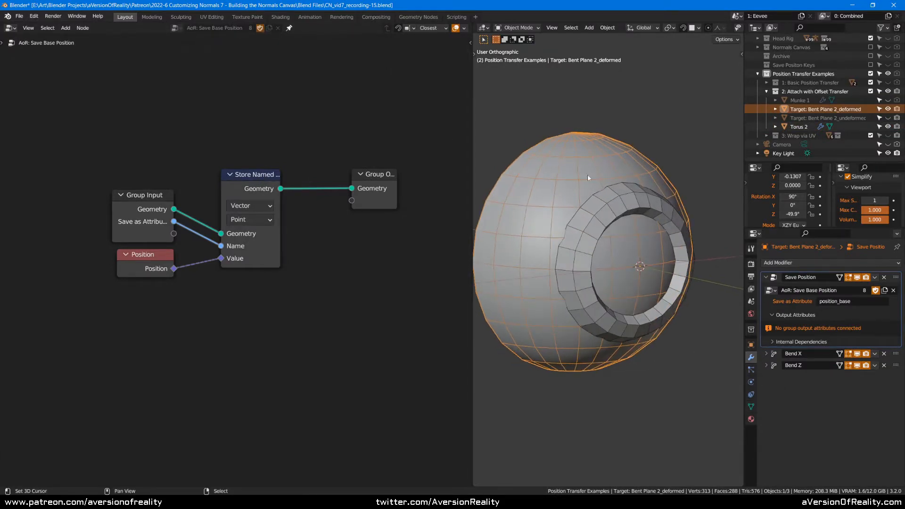
- Collapse the Save Position modifier and add a Subdivision Surface modifier to the deformed target plane
{"action": "left_click", "coordinate": [766, 277]}
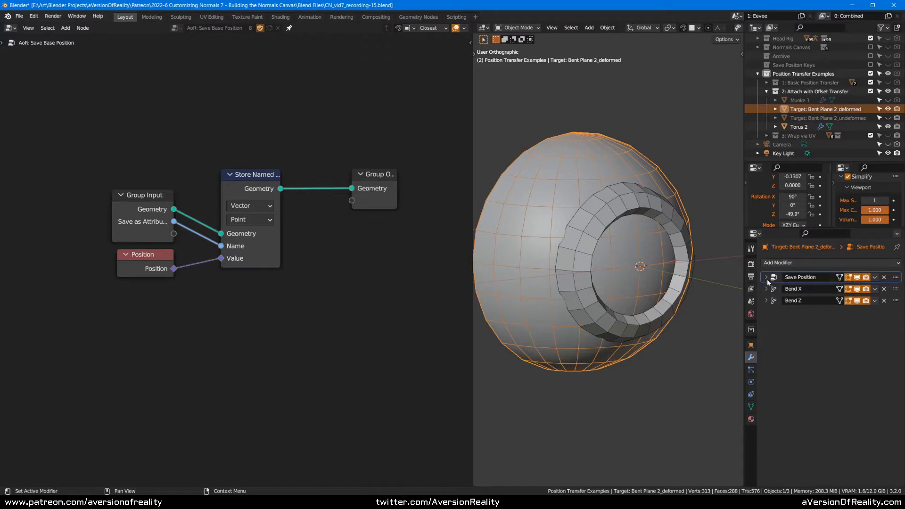
{"action": "left_click", "coordinate": [767, 278]}
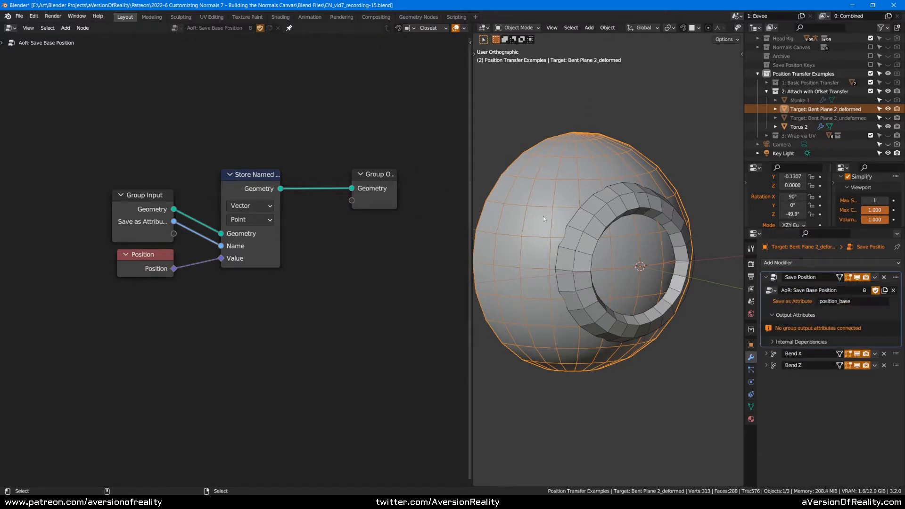
{"action": "left_click", "coordinate": [766, 277]}
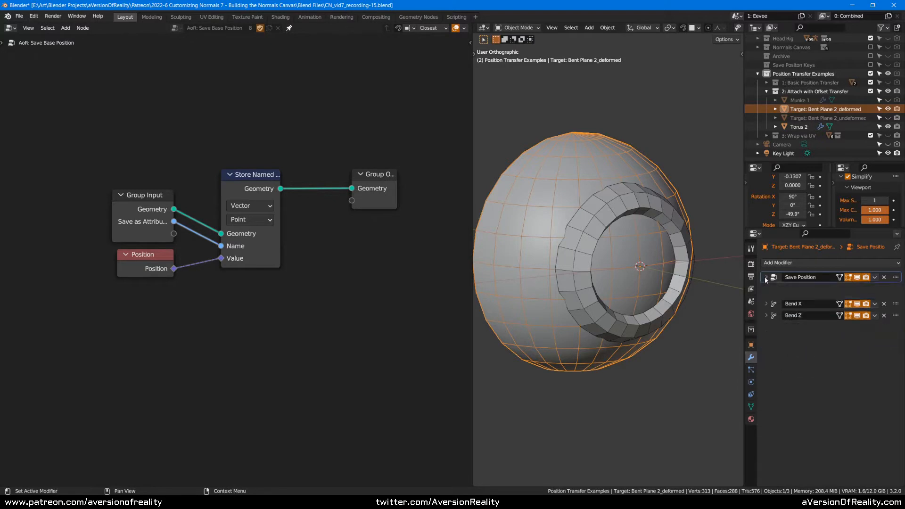
{"action": "left_click", "coordinate": [821, 264]}
{"action": "left_click", "coordinate": [732, 421]}
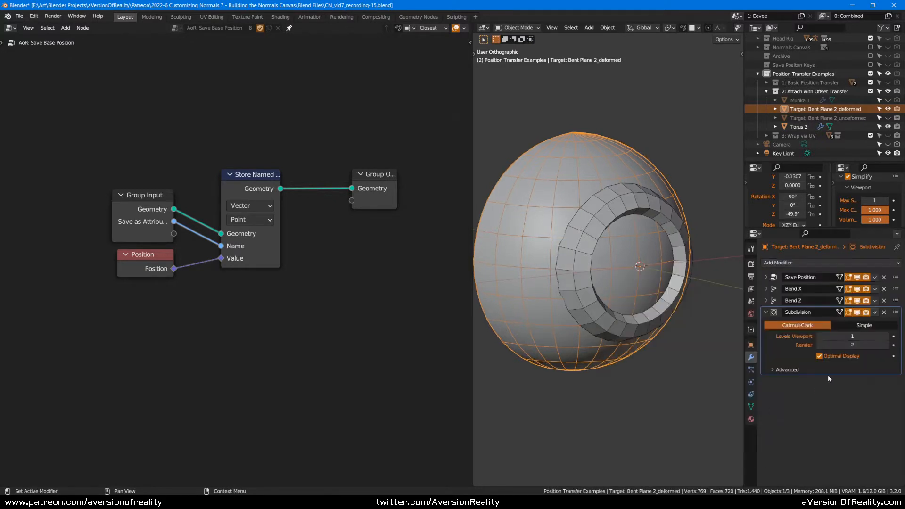
- Move the Subdivision modifier between Save Position and Bend X and inspect the subdivided target from several angles
{"action": "left_click_drag", "start_coordinate": [896, 312], "coordinate": [897, 295]}
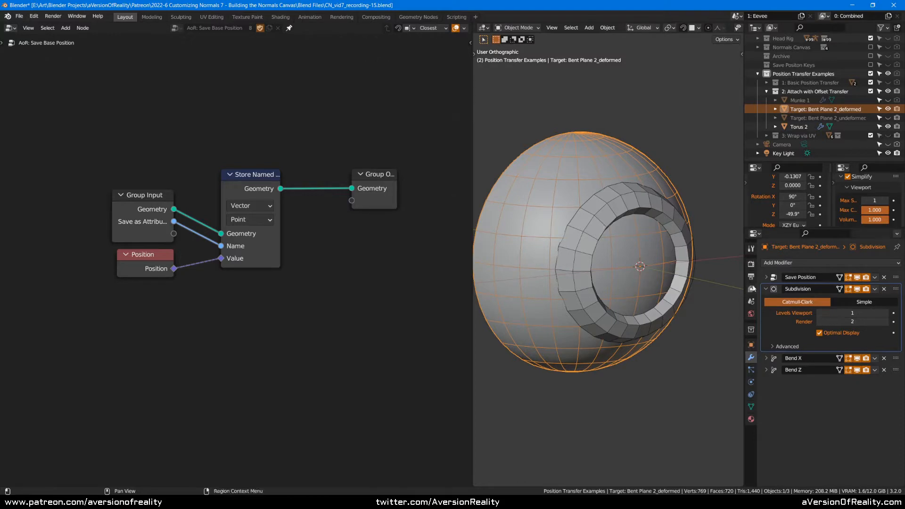
{"action": "left_click", "coordinate": [766, 279]}
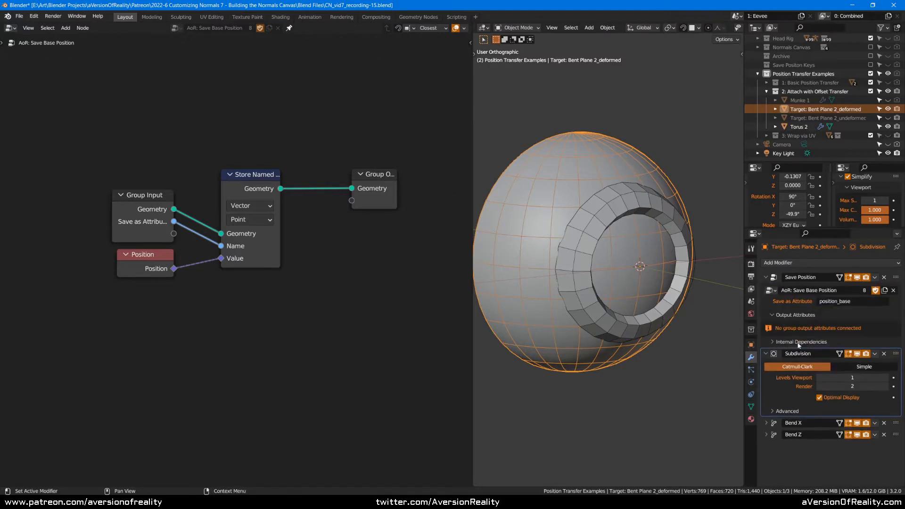
{"action": "left_click", "coordinate": [768, 278]}
{"action": "middle_click_drag", "start_coordinate": [635, 162], "coordinate": [553, 214]}
{"action": "middle_click_drag", "start_coordinate": [619, 211], "coordinate": [697, 215]}
{"action": "middle_click_drag", "start_coordinate": [588, 195], "coordinate": [572, 200]}
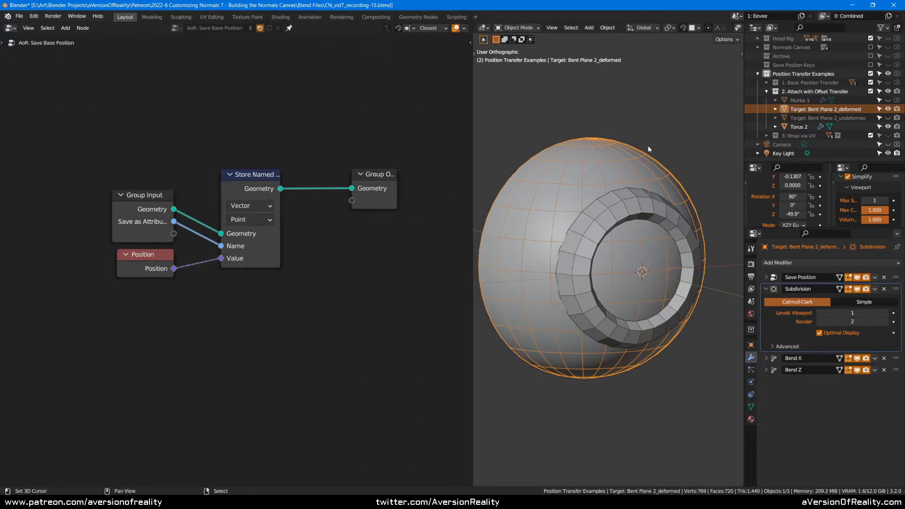
- Undo the Subdivision modifier changes on the deformed target plane and save the file
{"action": "scroll", "coordinate": [648, 145], "scroll_direction": "down", "scroll_amount": 1}
{"action": "key", "text": "ctrl+z"}
{"action": "key", "text": "ctrl+s"}
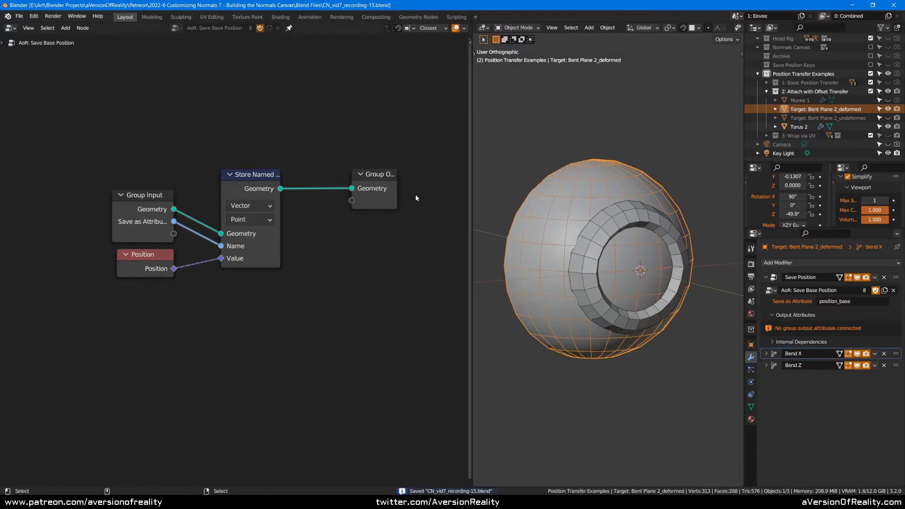
- Select the Store Named Attribute node and check the Blender version on the splash screen
{"action": "left_click", "coordinate": [375, 140]}
{"action": "left_click", "coordinate": [254, 176]}
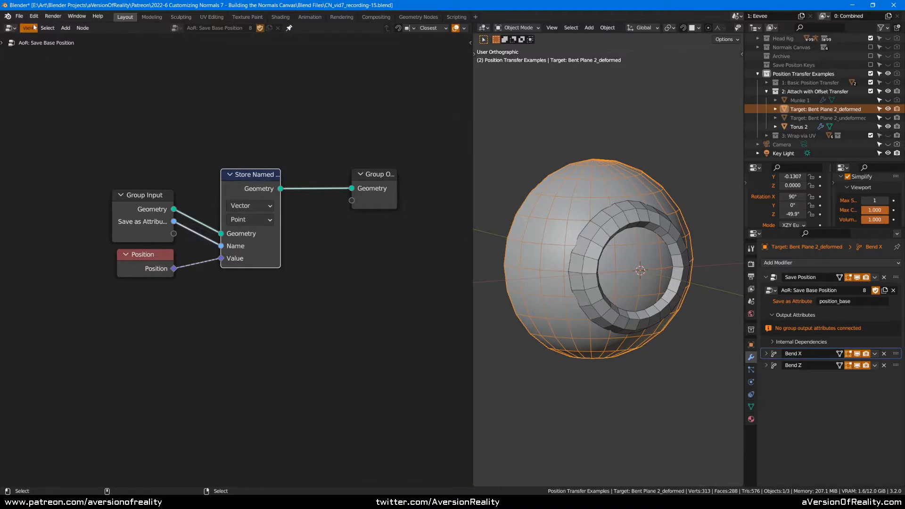
{"action": "left_click", "coordinate": [8, 16]}
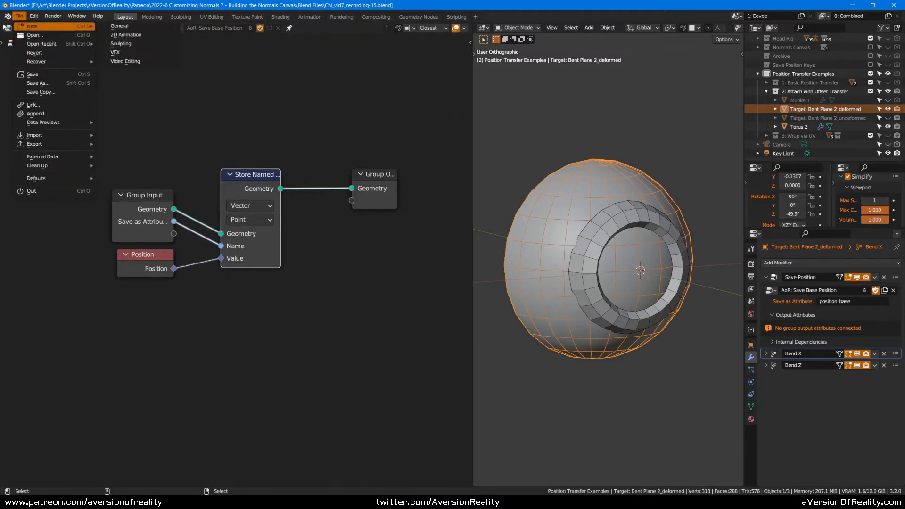
{"action": "left_click", "coordinate": [10, 27]}
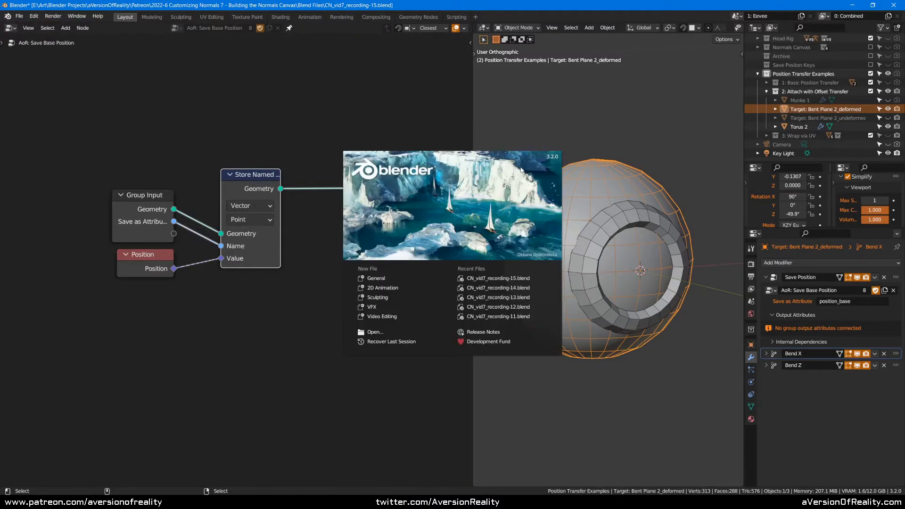
{"action": "left_click", "coordinate": [298, 119]}
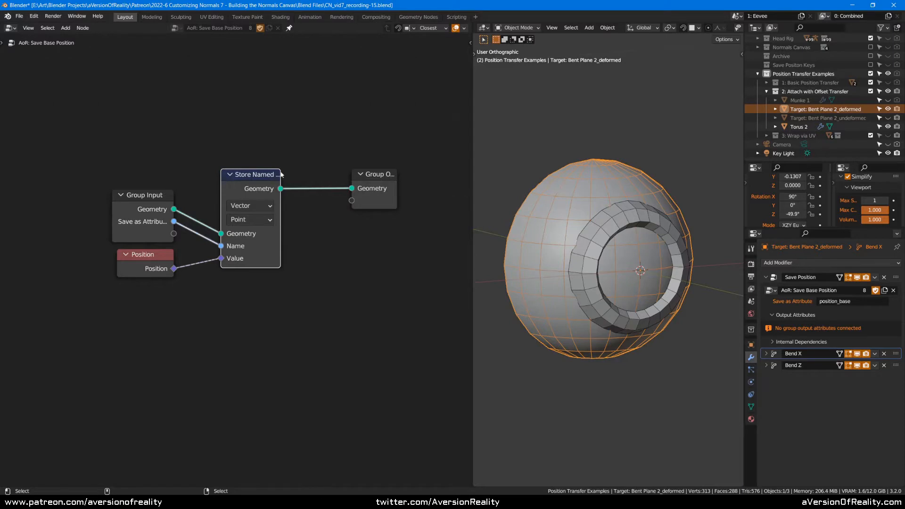
- Widen the Store Named Attribute node and add a Named Attribute node of type Vector below it, saving the file
{"action": "left_click_drag", "start_coordinate": [281, 176], "coordinate": [326, 176]}
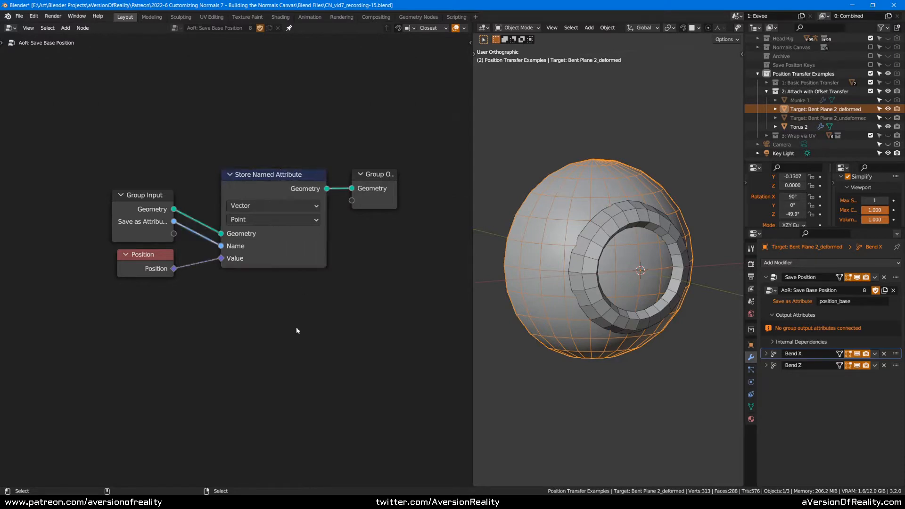
{"action": "key", "text": "shift+a"}
{"action": "mouse_move", "coordinate": [296, 327]}
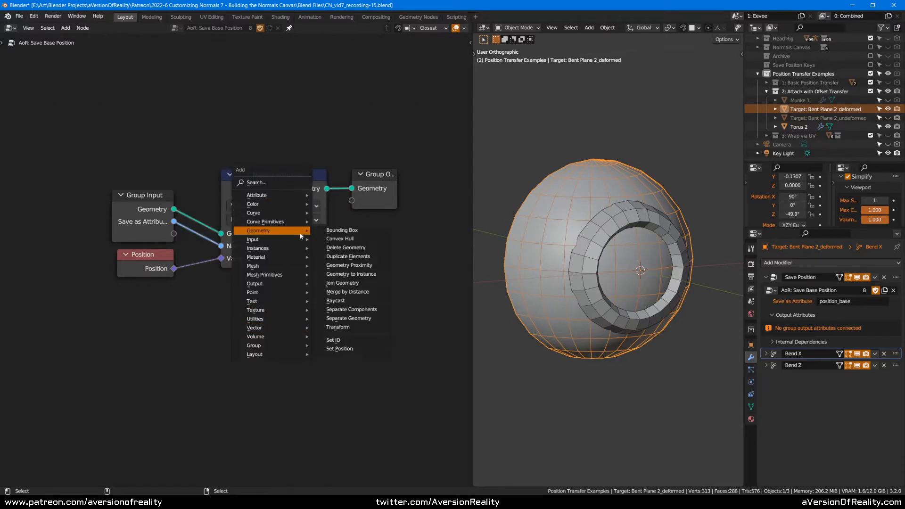
{"action": "mouse_move", "coordinate": [289, 243]}
{"action": "left_click", "coordinate": [348, 349]}
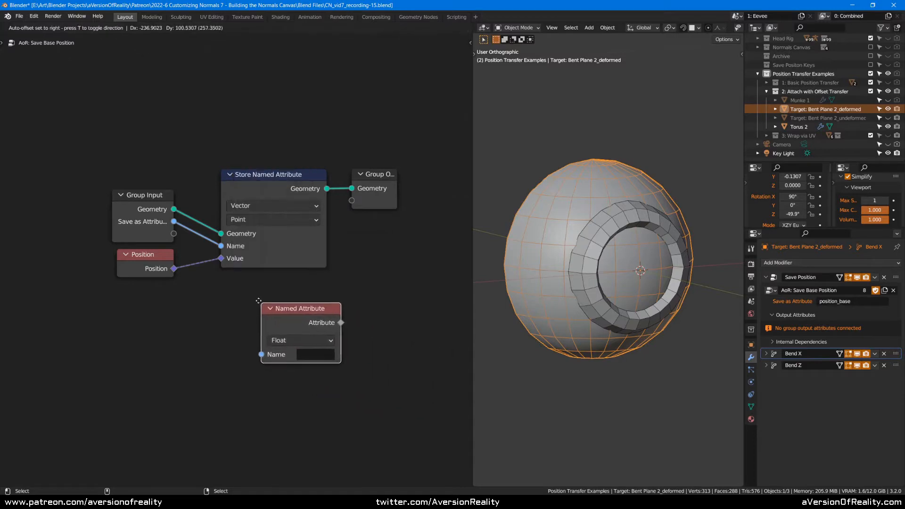
{"action": "left_click", "coordinate": [286, 338]}
{"action": "left_click", "coordinate": [290, 377]}
{"action": "left_click_drag", "start_coordinate": [306, 313], "coordinate": [292, 308]}
{"action": "key", "text": "ctrl+s"}
- Rearrange the tree by moving Group Output farther from Store Named Attribute and raising the Store Named Attribute node
{"action": "left_click", "coordinate": [262, 177]}
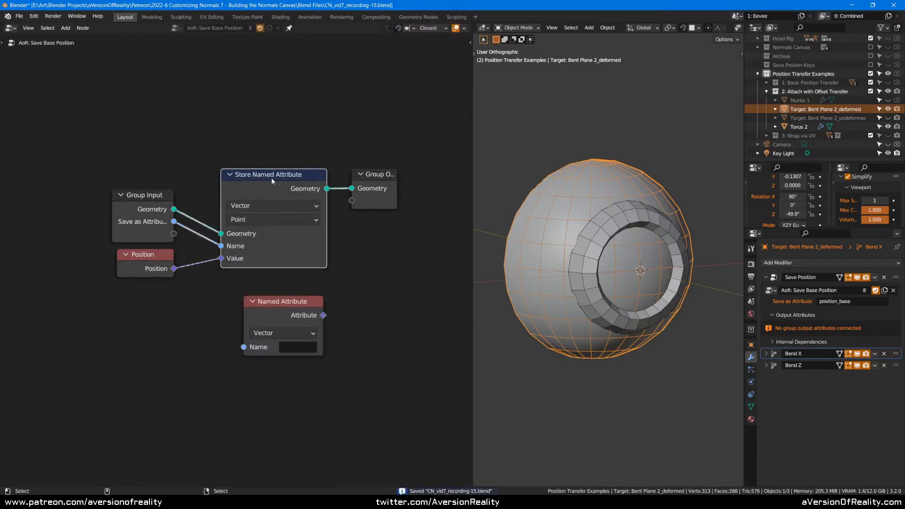
{"action": "middle_click_drag", "start_coordinate": [278, 183], "coordinate": [270, 208]}
{"action": "left_click_drag", "start_coordinate": [378, 213], "coordinate": [413, 221]}
{"action": "left_click", "coordinate": [349, 208]}
{"action": "left_click_drag", "start_coordinate": [306, 213], "coordinate": [322, 176]}
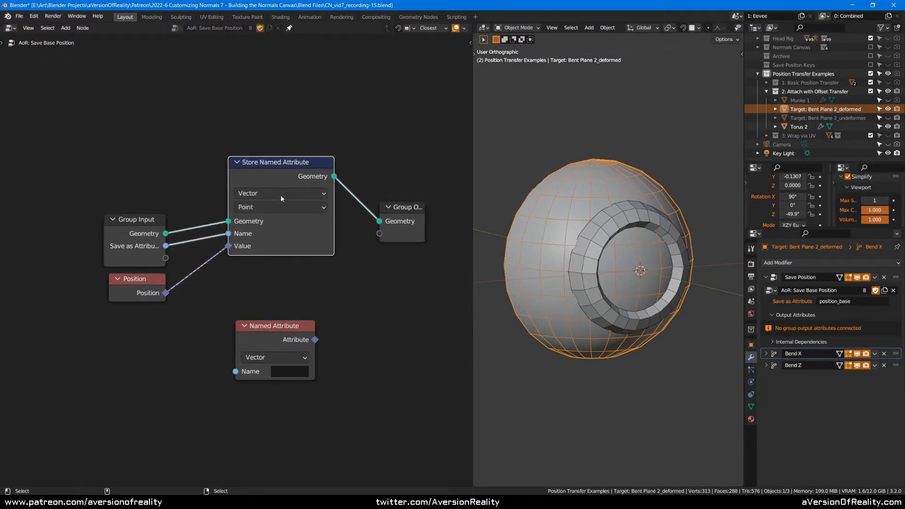
- Connect the Position node to a new Group Output socket and inspect the attribute choices for the modifier's Position output
{"action": "left_click", "coordinate": [254, 260]}
{"action": "left_click_drag", "start_coordinate": [166, 293], "coordinate": [388, 273]}
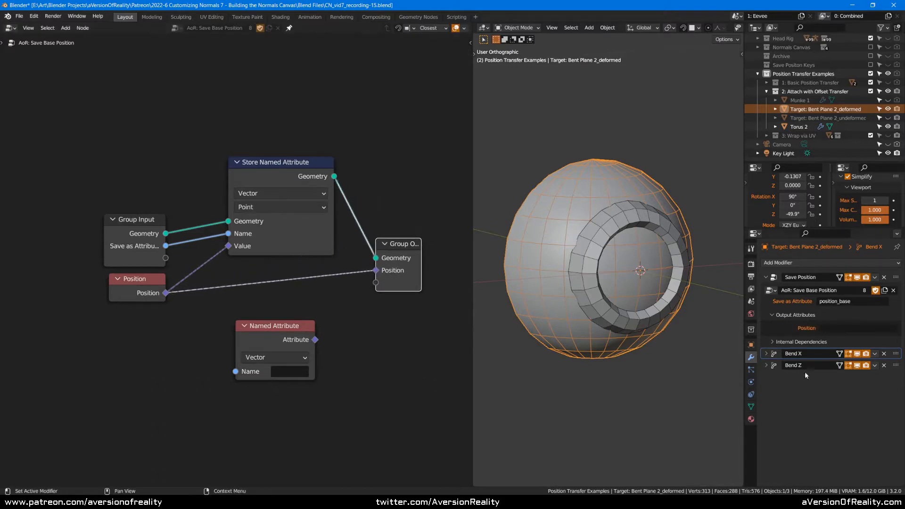
{"action": "left_click", "coordinate": [828, 328]}
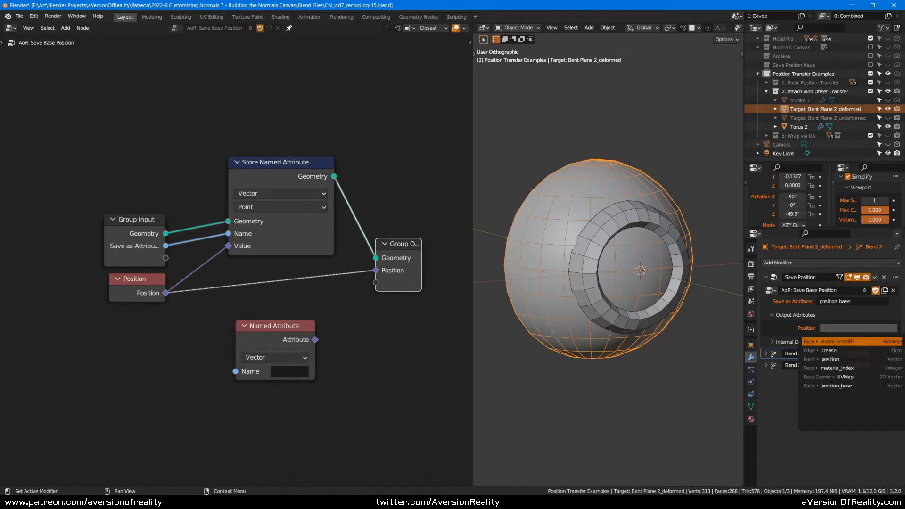
{"action": "left_click", "coordinate": [310, 271]}
{"action": "left_click", "coordinate": [399, 269]}
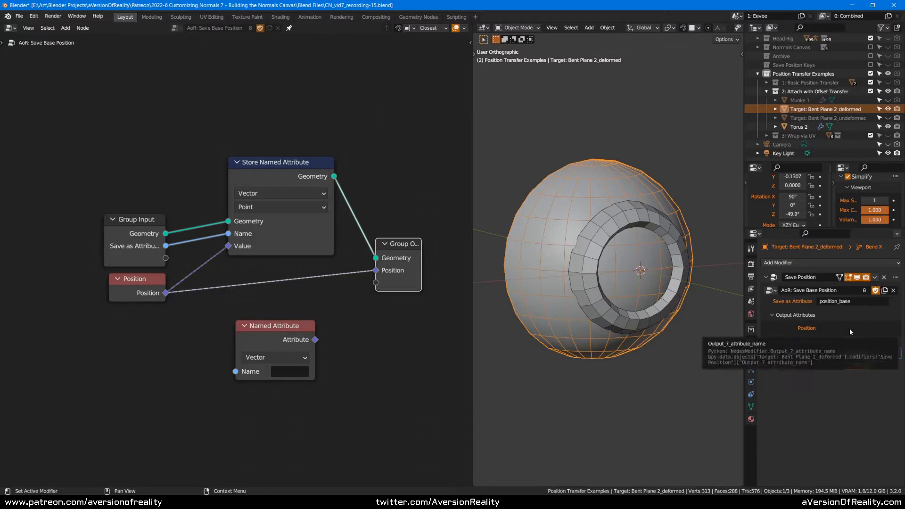
- Remove the Position output from the node group's outputs
{"action": "key", "text": "n"}
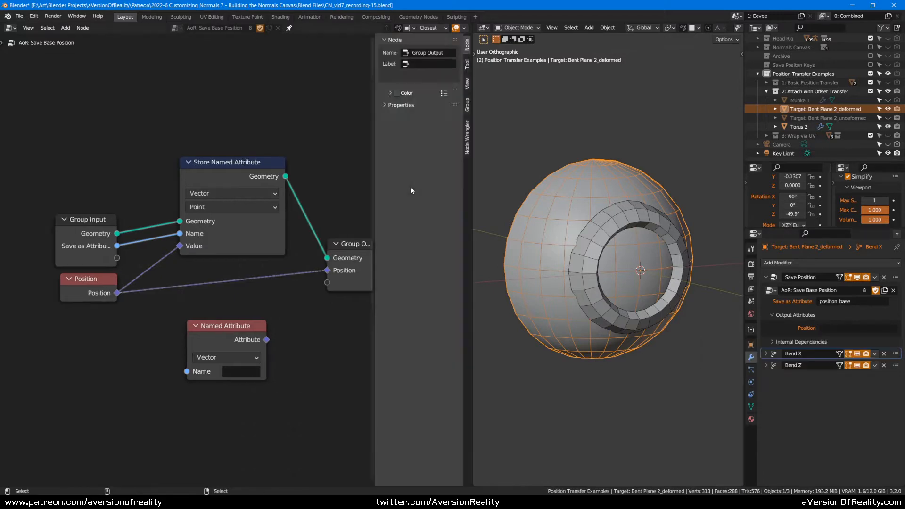
{"action": "left_click", "coordinate": [465, 109]}
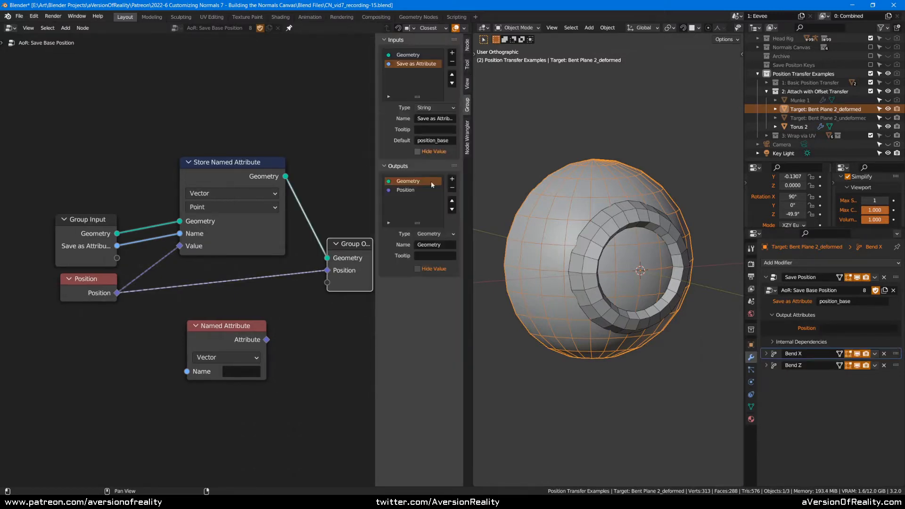
{"action": "left_click", "coordinate": [437, 192]}
{"action": "left_click", "coordinate": [452, 189]}
{"action": "key", "text": "n"}
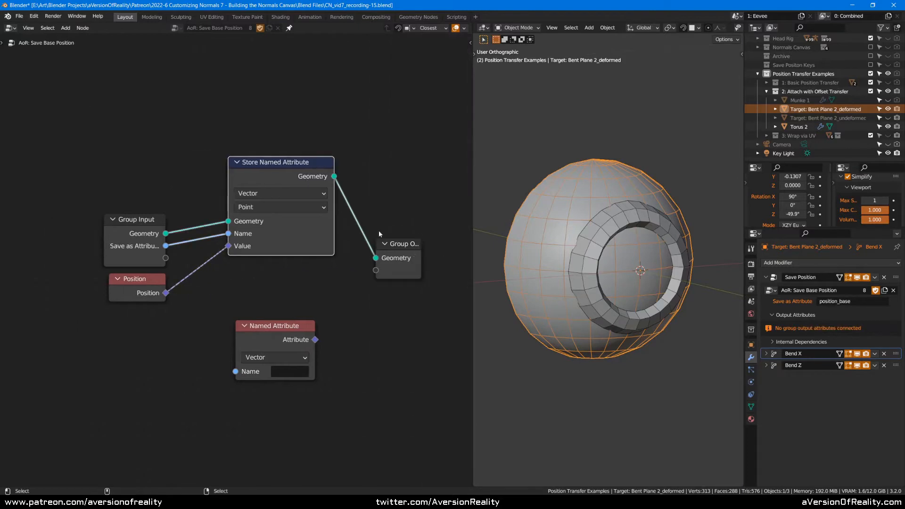
- Lower the Store Named Attribute node and cut the link from Save as Attribute to its Name input
{"action": "left_click_drag", "start_coordinate": [308, 176], "coordinate": [294, 208]}
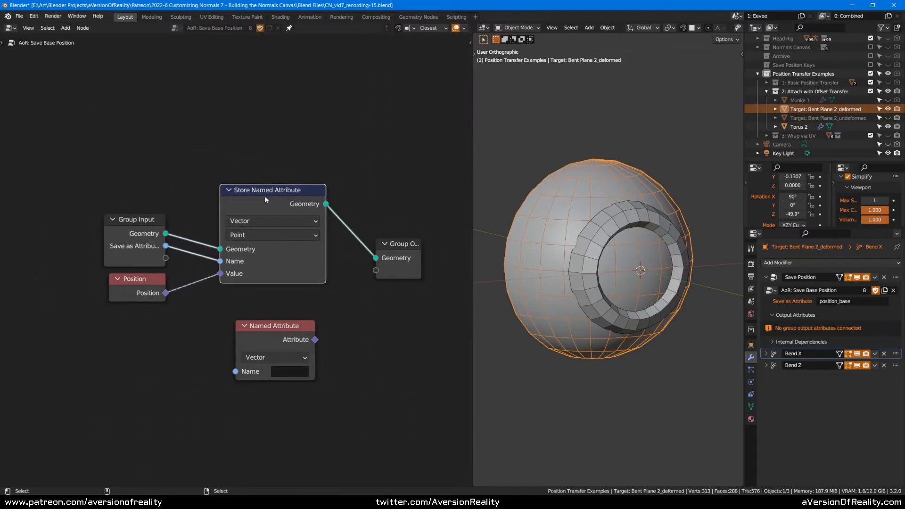
{"action": "right_click_drag", "start_coordinate": [208, 251], "coordinate": [197, 269], "text": "ctrl"}
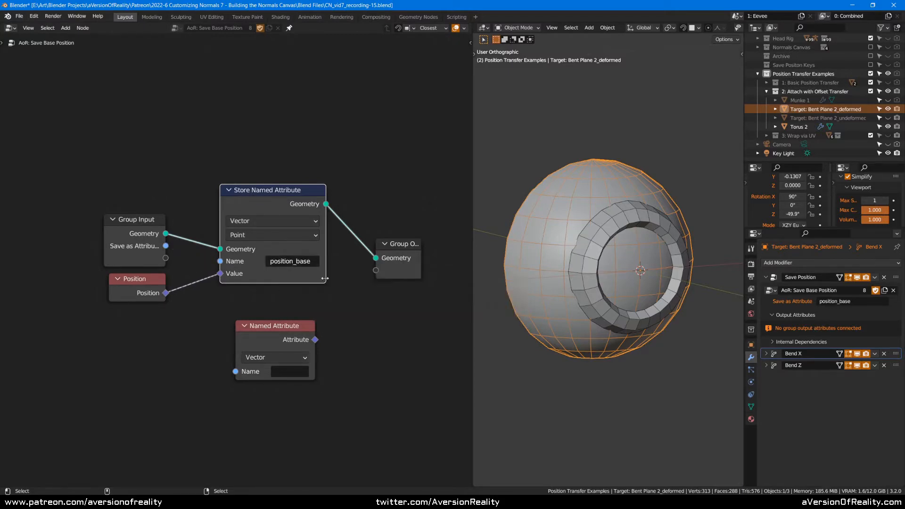
{"action": "left_click", "coordinate": [324, 291]}
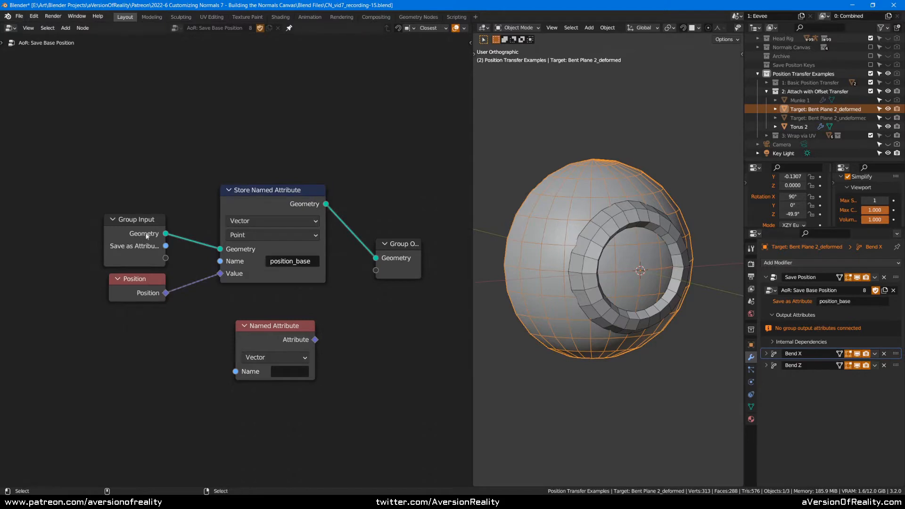
- Reconnect the Group Input's Save as Attribute output to the Name input of Store Named Attribute
{"action": "left_click", "coordinate": [130, 258]}
{"action": "left_click_drag", "start_coordinate": [165, 246], "coordinate": [219, 261]}
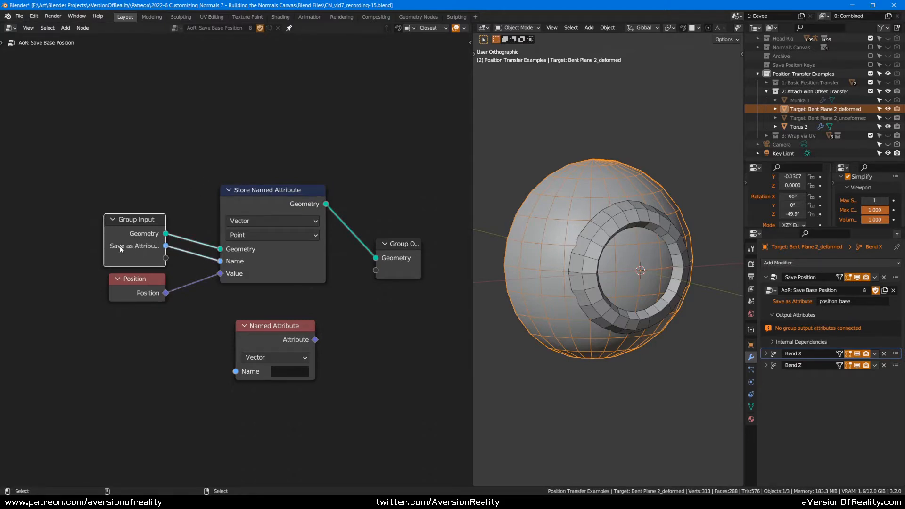
- Clear the Save as Attribute name on the Save Position modifier and undo the change
{"action": "left_click", "coordinate": [843, 300]}
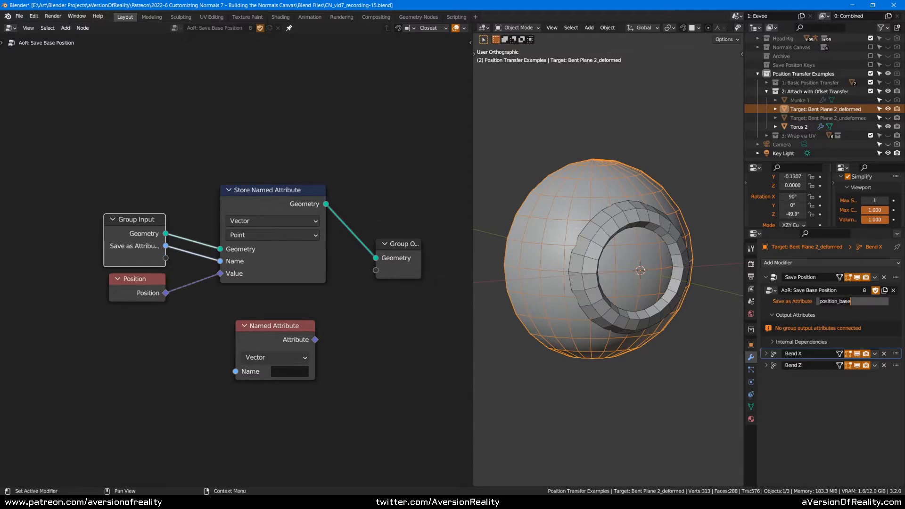
{"action": "key", "text": "BackSpace"}
{"action": "key", "text": "Return"}
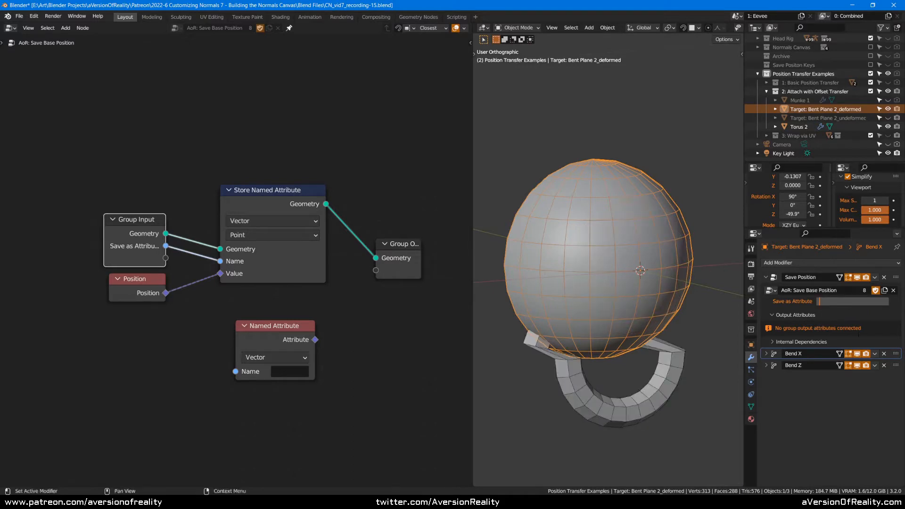
{"action": "key", "text": "ctrl+z"}
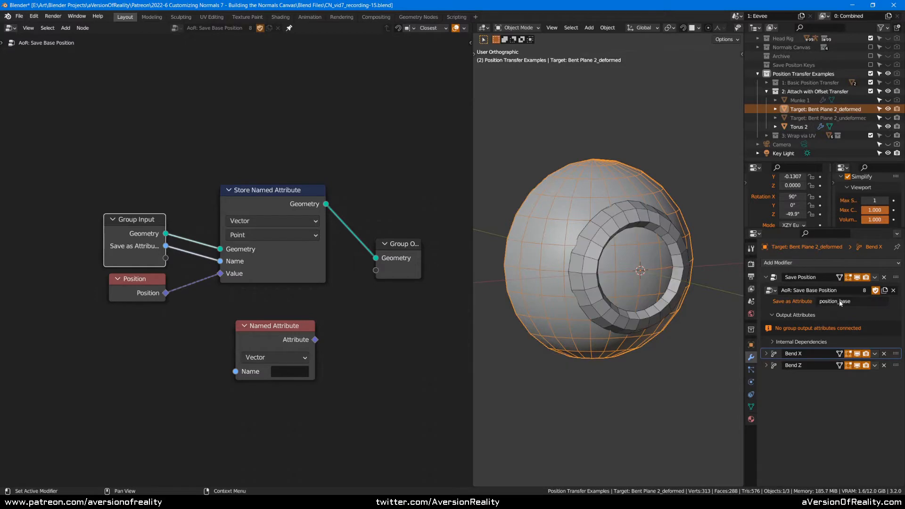
- Inspect the default value of the node group's Save as Attribute input in the group interface settings
{"action": "left_click", "coordinate": [353, 181]}
{"action": "key", "text": "n"}
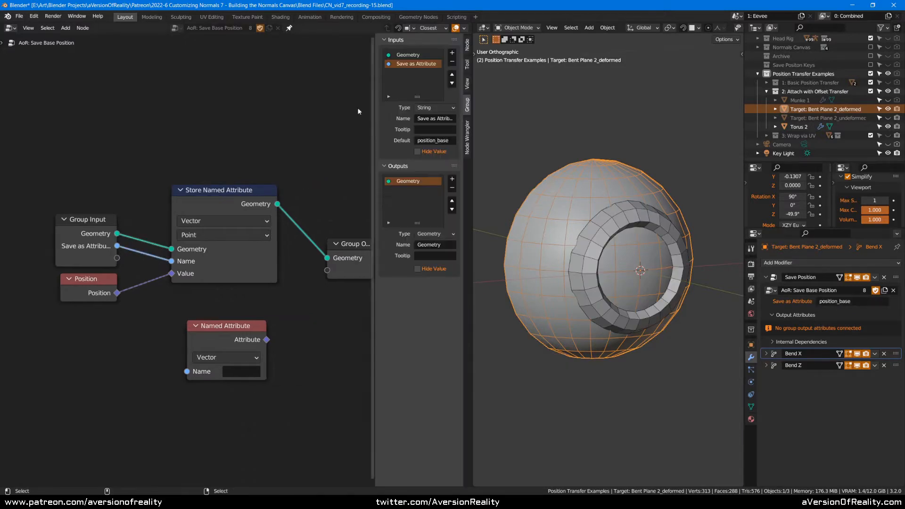
{"action": "left_click", "coordinate": [467, 46]}
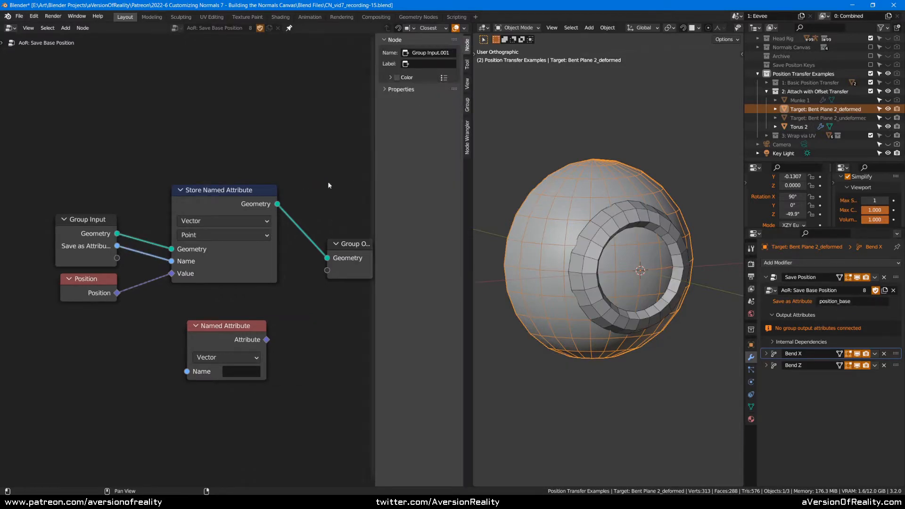
{"action": "left_click", "coordinate": [468, 104]}
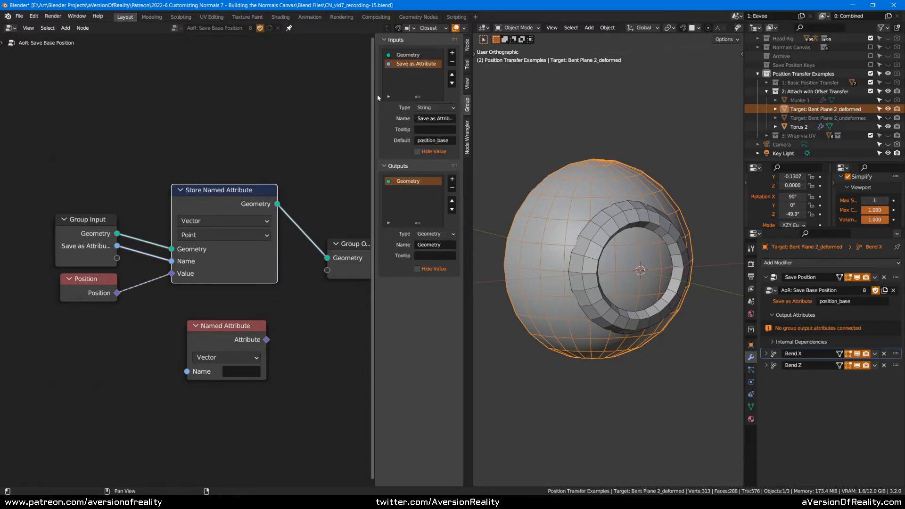
{"action": "left_click", "coordinate": [439, 141]}
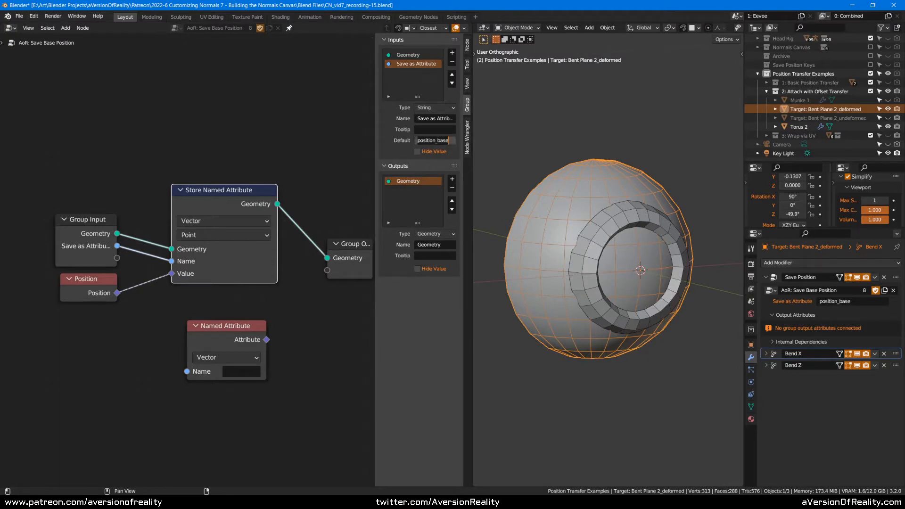
{"action": "key", "text": "Return"}
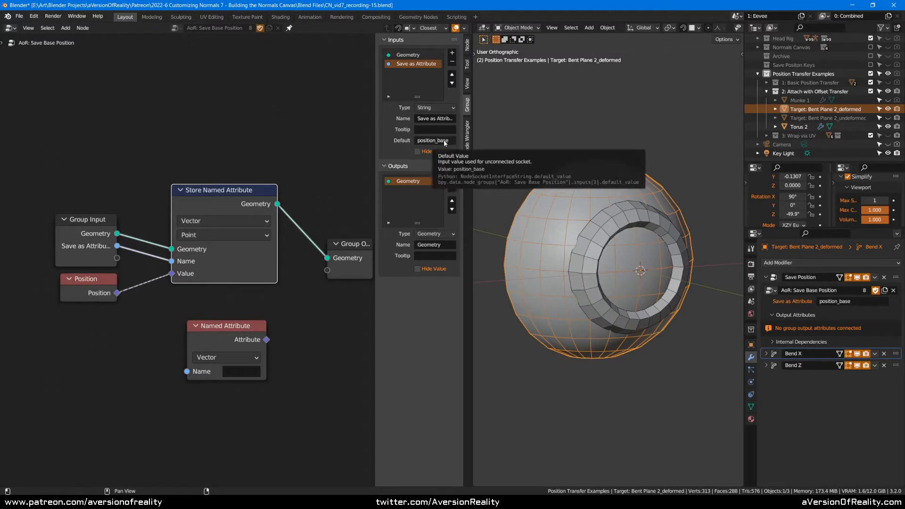
{"action": "left_click", "coordinate": [131, 120]}
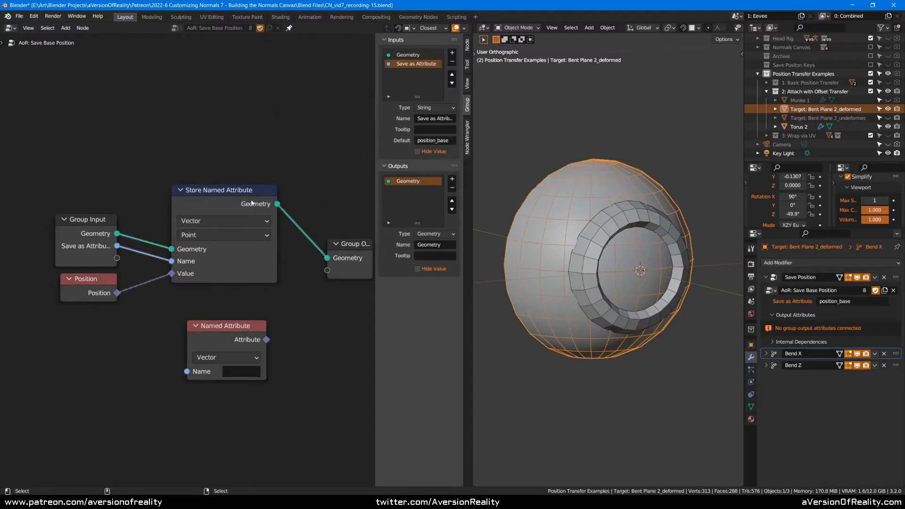
- Narrow the Store Named Attribute node and place the Named Attribute node just beneath it
{"action": "left_click_drag", "start_coordinate": [277, 193], "coordinate": [241, 194]}
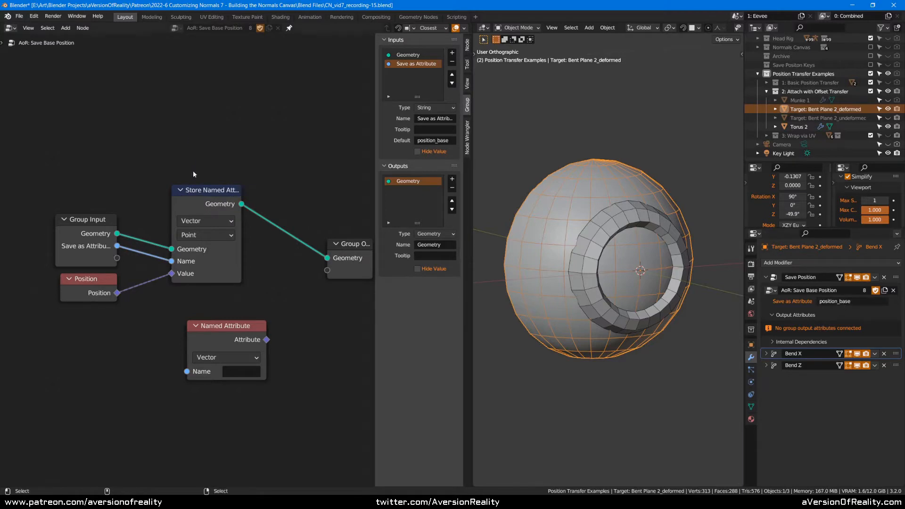
{"action": "left_click_drag", "start_coordinate": [243, 332], "coordinate": [223, 326]}
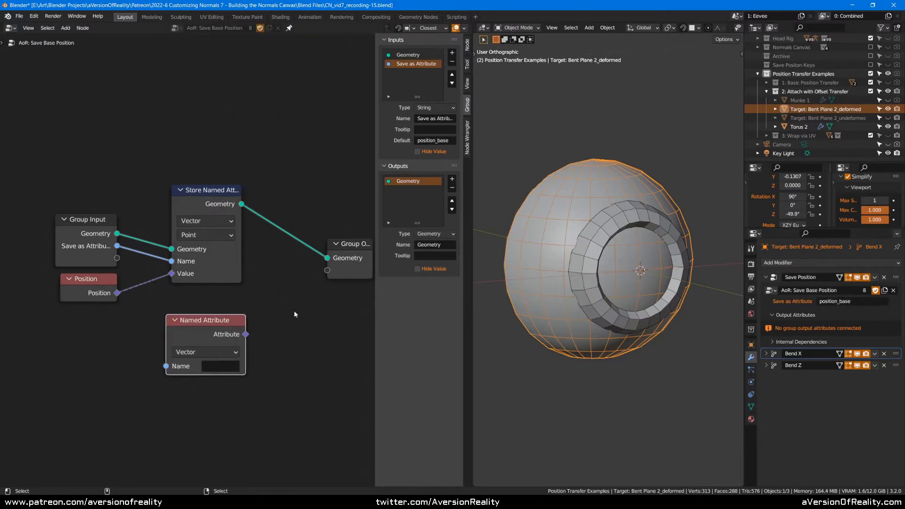
{"action": "left_click", "coordinate": [262, 319]}
{"action": "middle_click_drag", "start_coordinate": [302, 316], "coordinate": [290, 305]}
{"action": "left_click_drag", "start_coordinate": [194, 309], "coordinate": [206, 299]}
{"action": "left_click", "coordinate": [246, 279]}
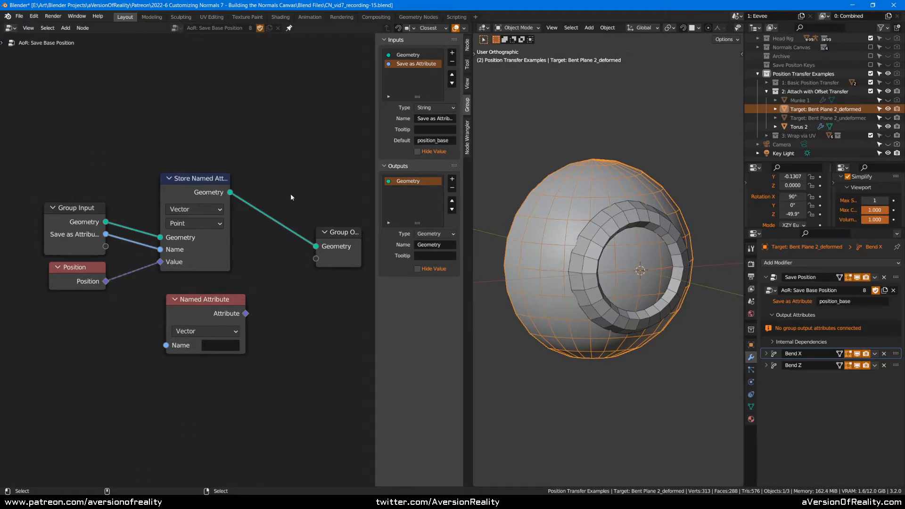
- Move Group Output farther along the tree and place Named Attribute in the gap after Store Named Attribute
{"action": "middle_click_drag", "start_coordinate": [259, 303], "coordinate": [226, 282]}
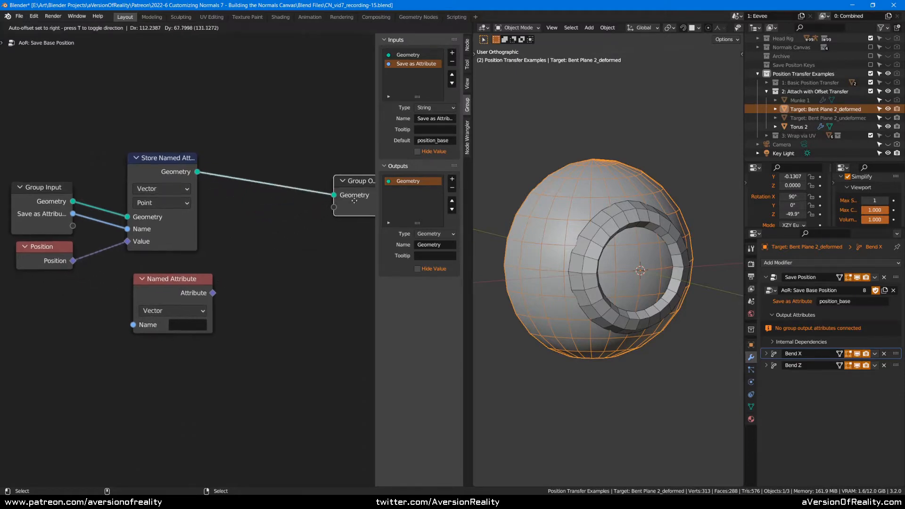
{"action": "left_click_drag", "start_coordinate": [186, 289], "coordinate": [279, 231]}
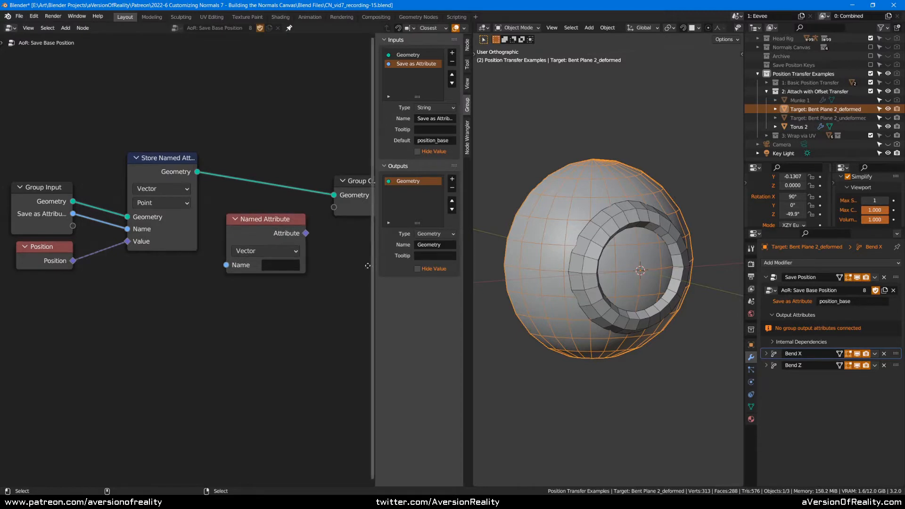
{"action": "middle_click_drag", "start_coordinate": [369, 264], "coordinate": [285, 284]}
{"action": "left_click_drag", "start_coordinate": [269, 211], "coordinate": [322, 188]}
{"action": "left_click", "coordinate": [258, 318]}
{"action": "middle_click_drag", "start_coordinate": [256, 322], "coordinate": [350, 303]}
{"action": "left_click", "coordinate": [180, 224]}
{"action": "left_click", "coordinate": [286, 219]}
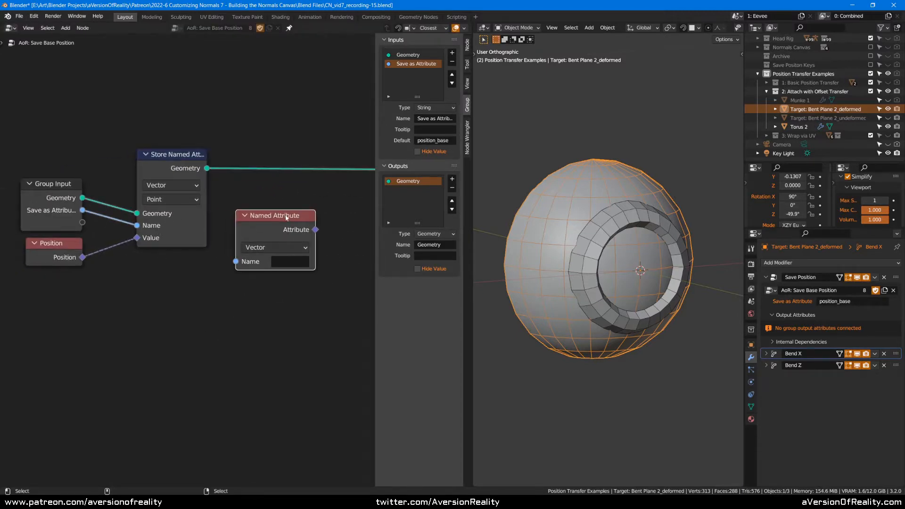
- Hide the node editor's sidebar, save the file, and shift Named Attribute slightly away from Store Named Attribute
{"action": "key", "text": "n"}
{"action": "key", "text": "ctrl+s"}
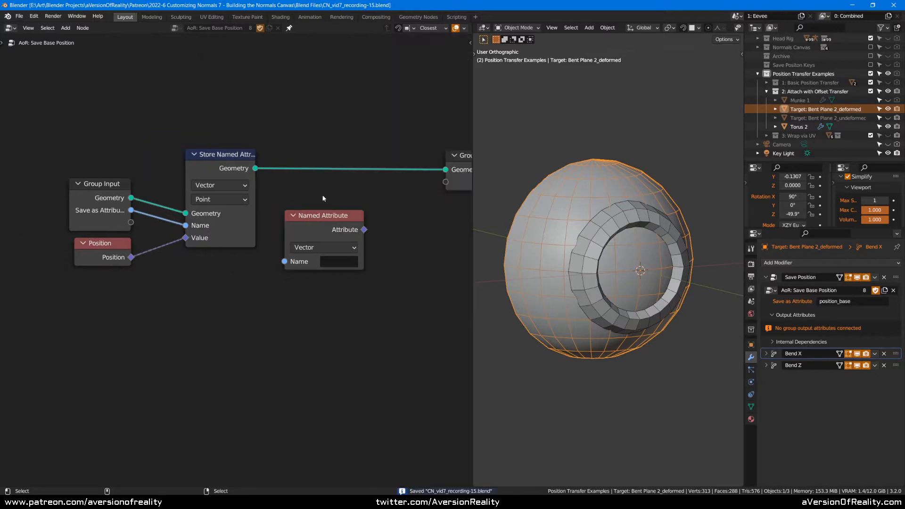
{"action": "left_click_drag", "start_coordinate": [310, 216], "coordinate": [329, 207]}
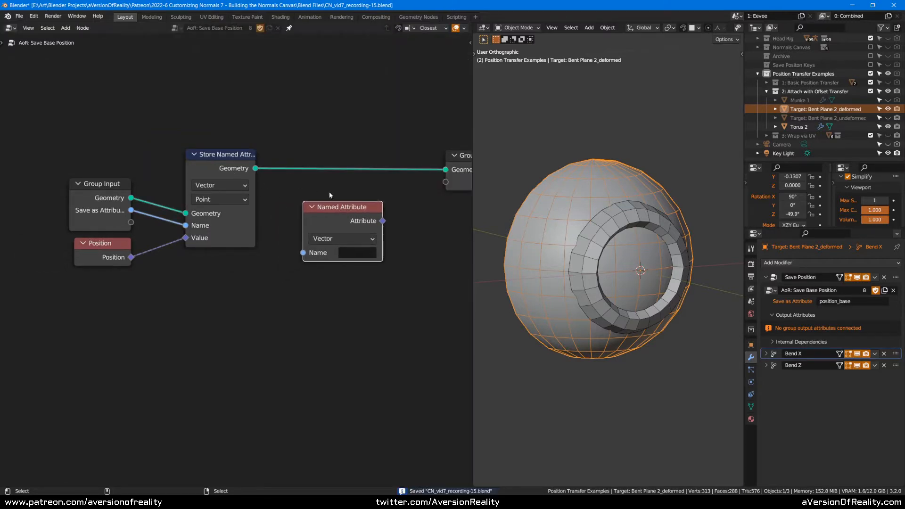
- Compare the attribute names offered to the Named Attribute node with Store Named Attribute muted and unmuted
{"action": "left_click", "coordinate": [212, 161]}
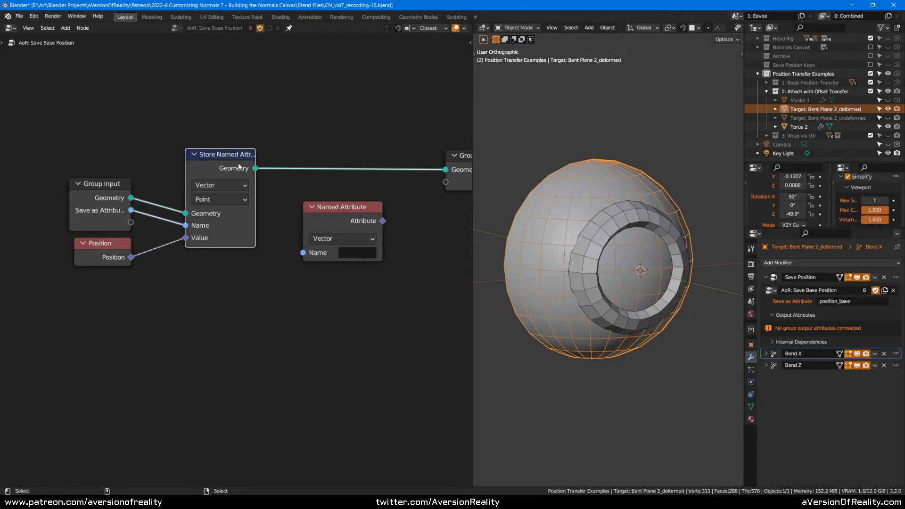
{"action": "key", "text": "m"}
{"action": "left_click", "coordinate": [356, 253]}
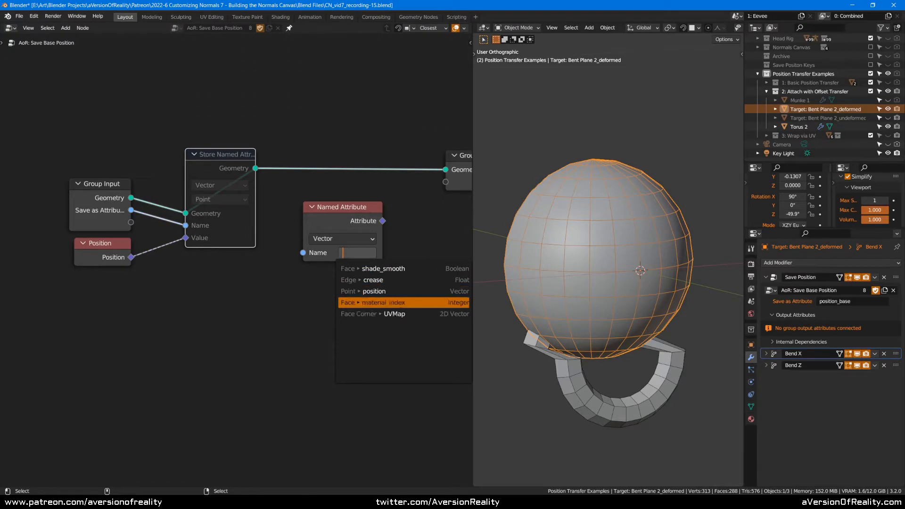
{"action": "key", "text": "Escape"}
{"action": "key", "text": "m"}
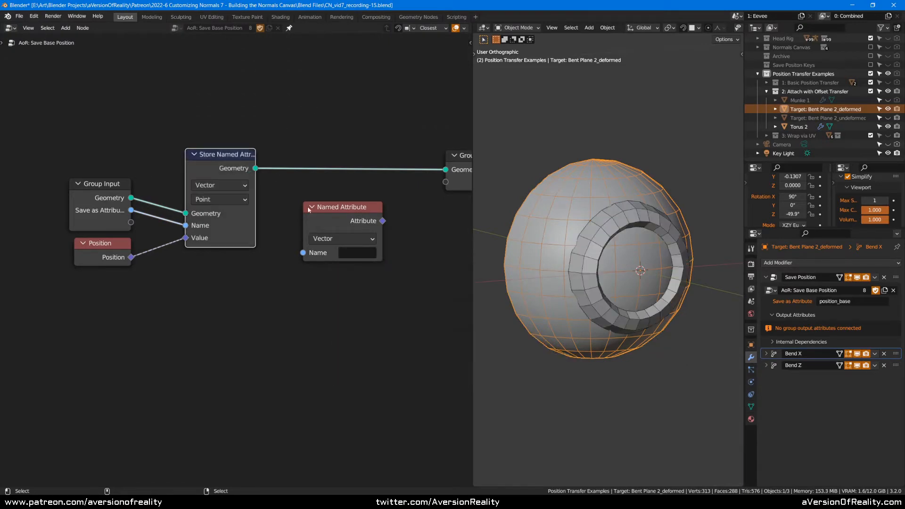
{"action": "left_click", "coordinate": [357, 252]}
{"action": "left_click", "coordinate": [358, 118]}
{"action": "left_click", "coordinate": [359, 119]}
- Lower the Named Attribute node and insert a Set Position node between Store Named Attribute and Group Output
{"action": "middle_click_drag", "start_coordinate": [368, 125], "coordinate": [283, 122]}
{"action": "left_click_drag", "start_coordinate": [398, 167], "coordinate": [434, 162]}
{"action": "left_click", "coordinate": [316, 166]}
{"action": "left_click_drag", "start_coordinate": [279, 205], "coordinate": [220, 260]}
{"action": "left_click", "coordinate": [253, 224]}
{"action": "key", "text": "shift+a"}
{"action": "mouse_move", "coordinate": [245, 214]}
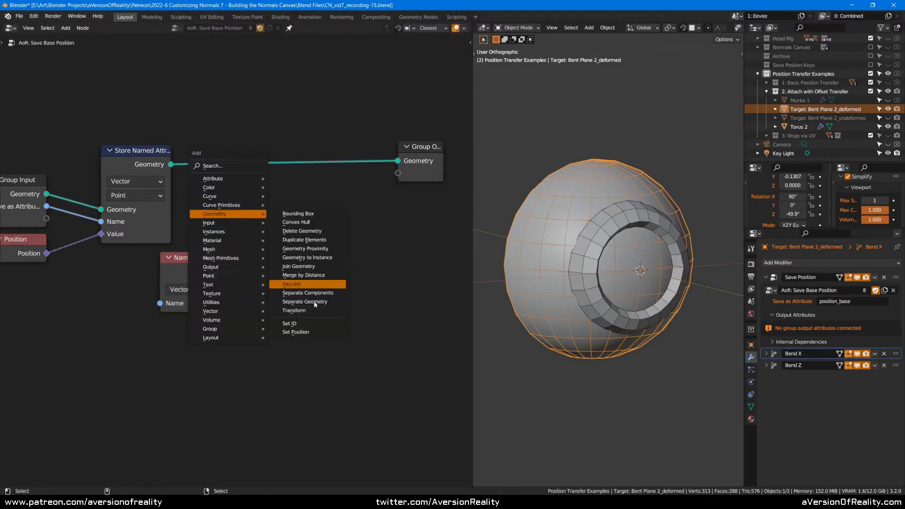
{"action": "left_click", "coordinate": [304, 332]}
{"action": "left_click", "coordinate": [252, 277]}
- Connect Named Attribute to Set Position's Position input, and Save as Attribute to Named Attribute's Name input
{"action": "left_click_drag", "start_coordinate": [240, 272], "coordinate": [300, 189]}
{"action": "left_click", "coordinate": [46, 206]}
{"action": "left_click_drag", "start_coordinate": [46, 206], "coordinate": [160, 303]}
{"action": "left_click_drag", "start_coordinate": [203, 257], "coordinate": [195, 262]}
- Toggle muting of Store Named Attribute to compare the mesh with and without the stored attribute, leaving it unmuted
{"action": "left_click", "coordinate": [145, 151]}
{"action": "key", "text": "m"}
{"action": "key", "text": "m"}
{"action": "key", "text": "m"}
{"action": "left_click", "coordinate": [210, 266]}
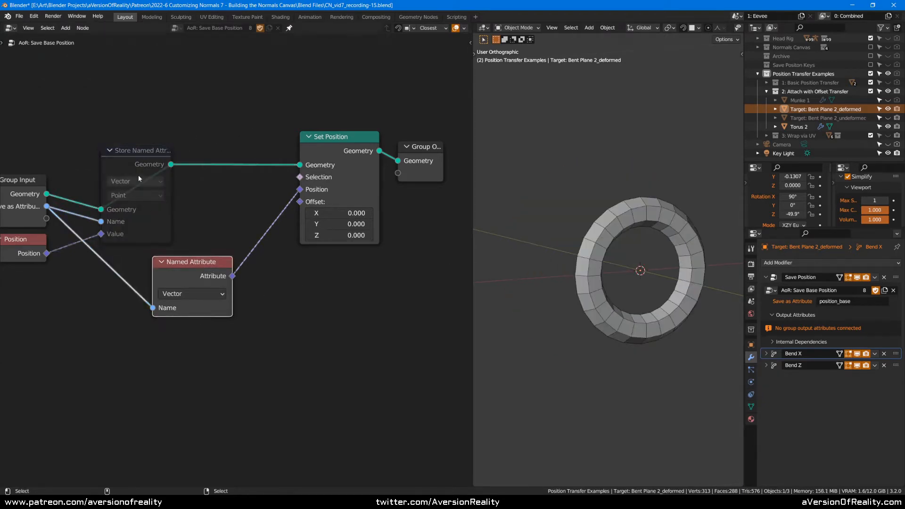
{"action": "left_click", "coordinate": [232, 152]}
{"action": "left_click", "coordinate": [154, 159]}
{"action": "key", "text": "m"}
{"action": "left_click", "coordinate": [240, 143]}
- Delete the Set Position and Named Attribute nodes and move Group Output back near Store Named Attribute
{"action": "left_click", "coordinate": [343, 146]}
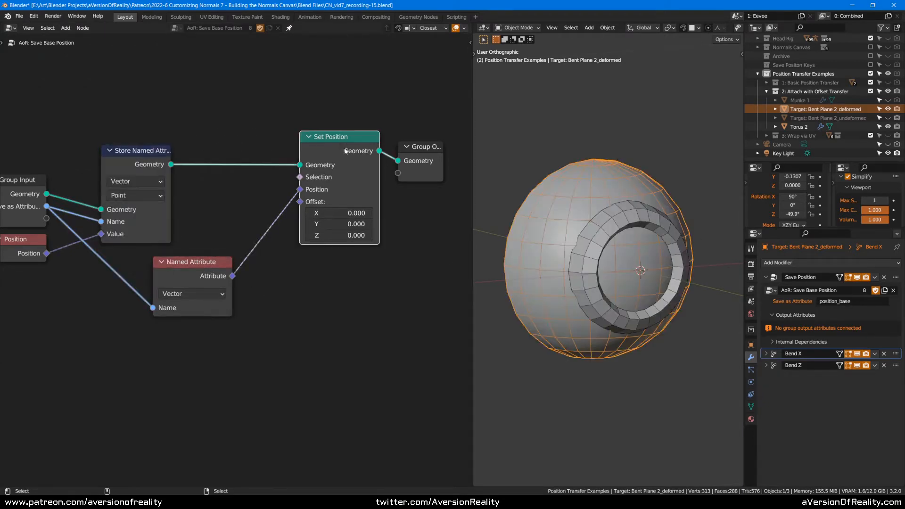
{"action": "key", "text": "ctrl+x"}
{"action": "left_click", "coordinate": [189, 262]}
{"action": "key", "text": "x"}
{"action": "middle_click_drag", "start_coordinate": [408, 168], "coordinate": [453, 160]}
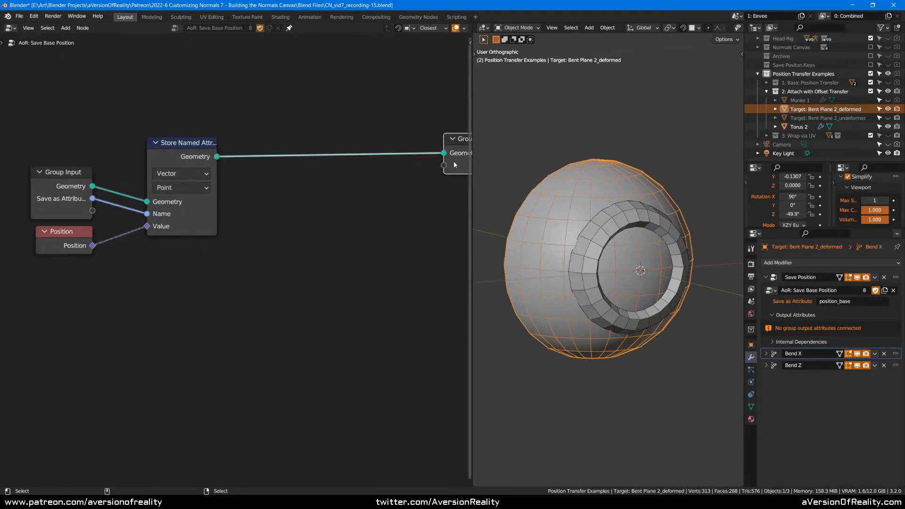
{"action": "left_click_drag", "start_coordinate": [453, 161], "coordinate": [296, 178]}
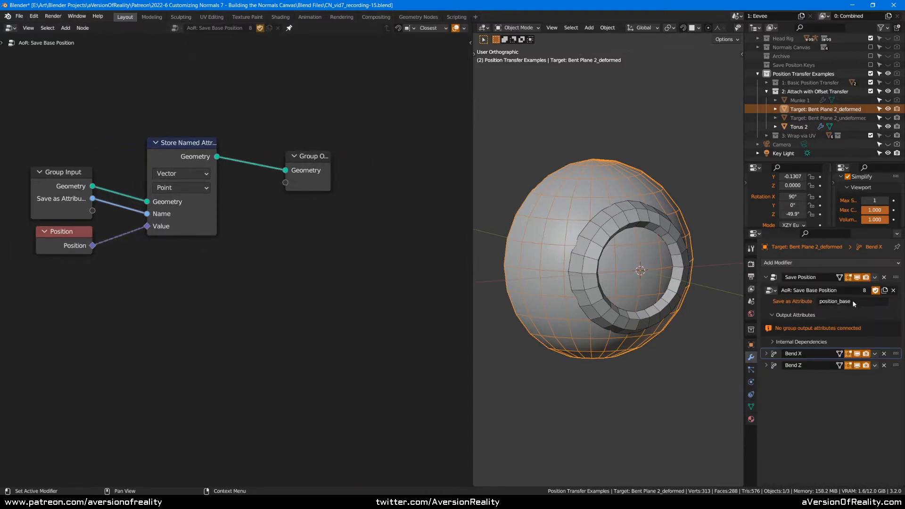
- Examine the Attributes list in the bent plane's mesh data and save the file
{"action": "left_click", "coordinate": [751, 406]}
{"action": "scroll", "coordinate": [801, 414], "scroll_direction": "down", "scroll_amount": 3}
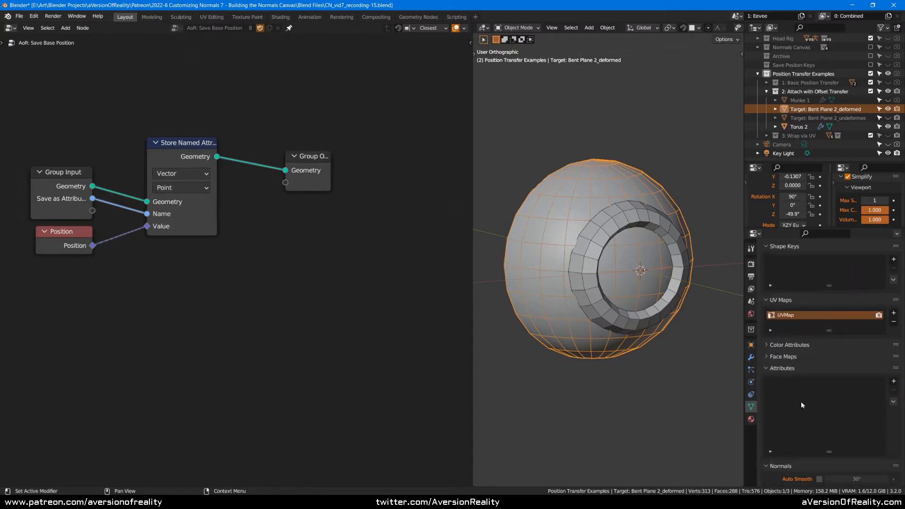
{"action": "scroll", "coordinate": [794, 378], "scroll_direction": "down", "scroll_amount": 2}
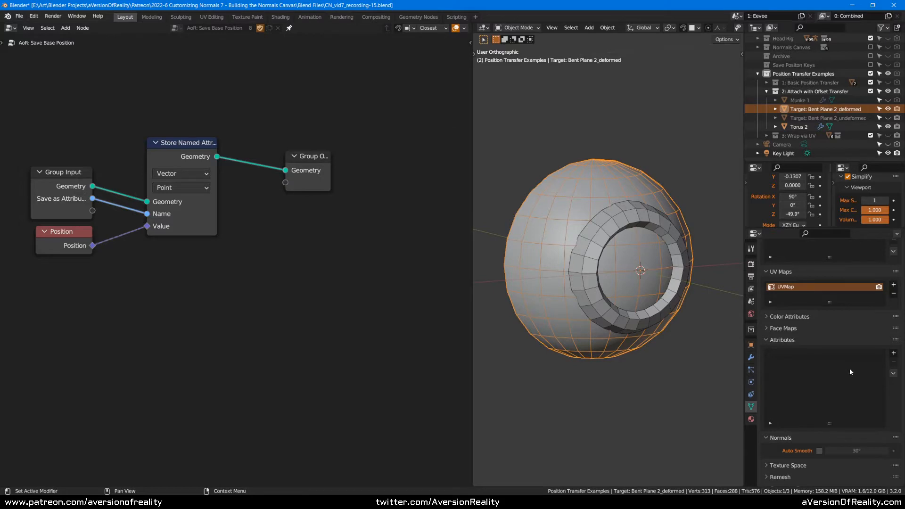
{"action": "key", "text": "ctrl+s"}
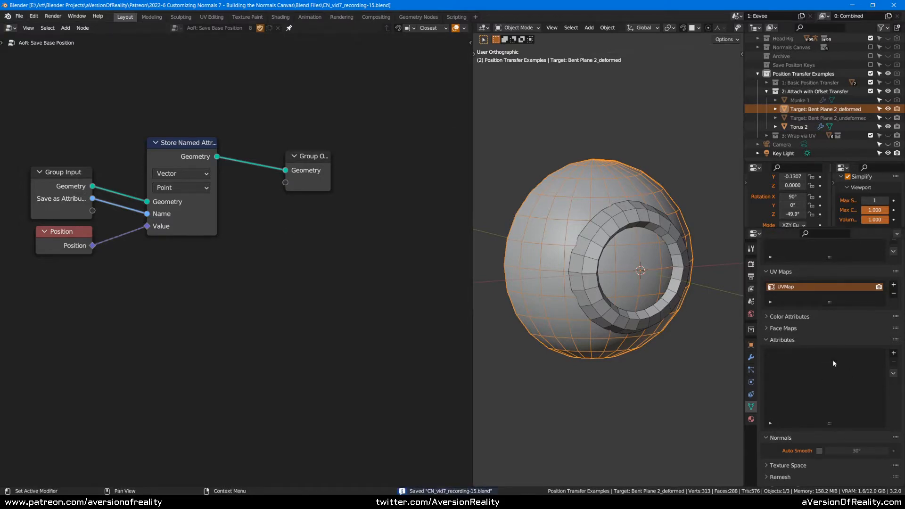
- Review the Save Position modifier and check the mesh data's Attributes list again for comparison
{"action": "left_click", "coordinate": [751, 357]}
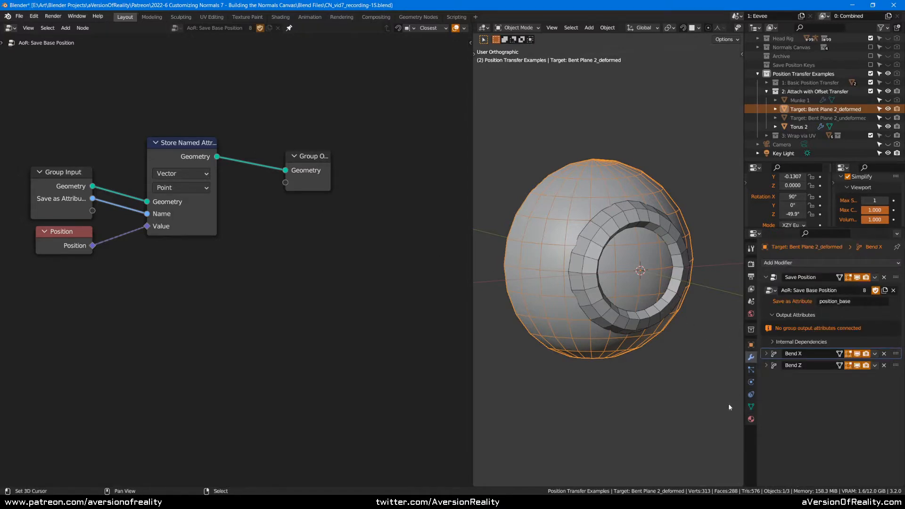
{"action": "left_click", "coordinate": [751, 406]}
{"action": "middle_click_drag", "start_coordinate": [297, 257], "coordinate": [354, 272]}
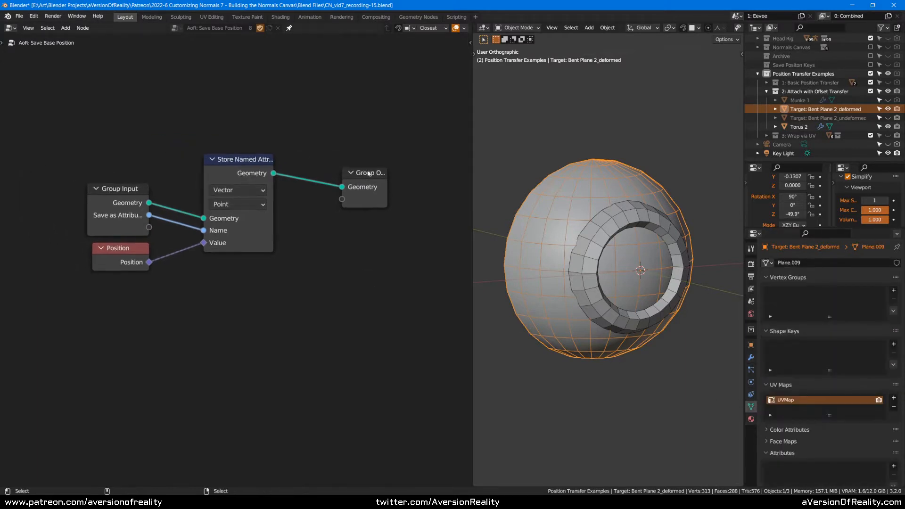
{"action": "scroll", "coordinate": [796, 415], "scroll_direction": "down", "scroll_amount": 3}
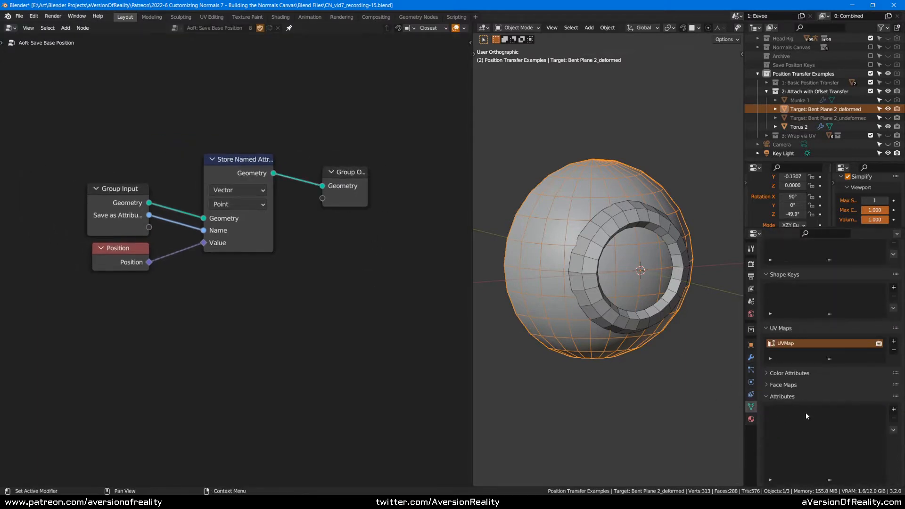
{"action": "scroll", "coordinate": [805, 411], "scroll_direction": "down", "scroll_amount": 2}
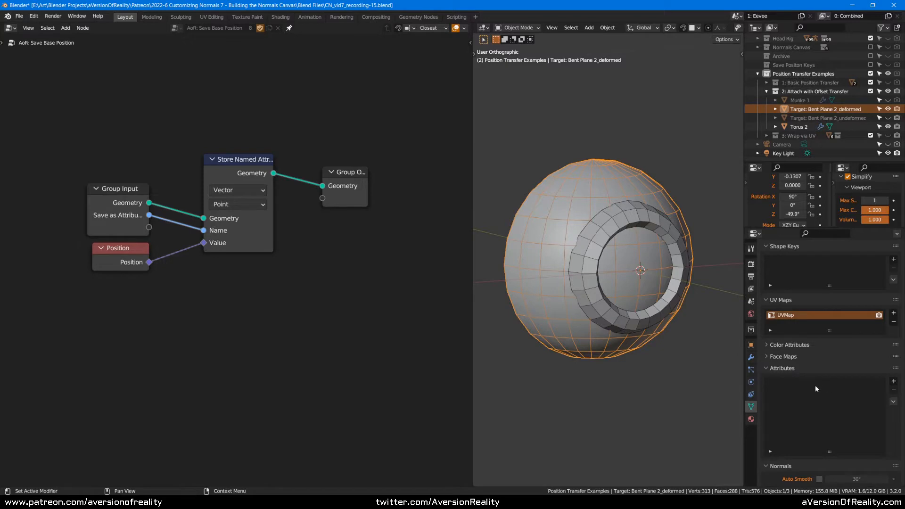
- Move the Store Named Attribute node closer to Group Input and leave it selected
{"action": "left_click_drag", "start_coordinate": [257, 177], "coordinate": [239, 186]}
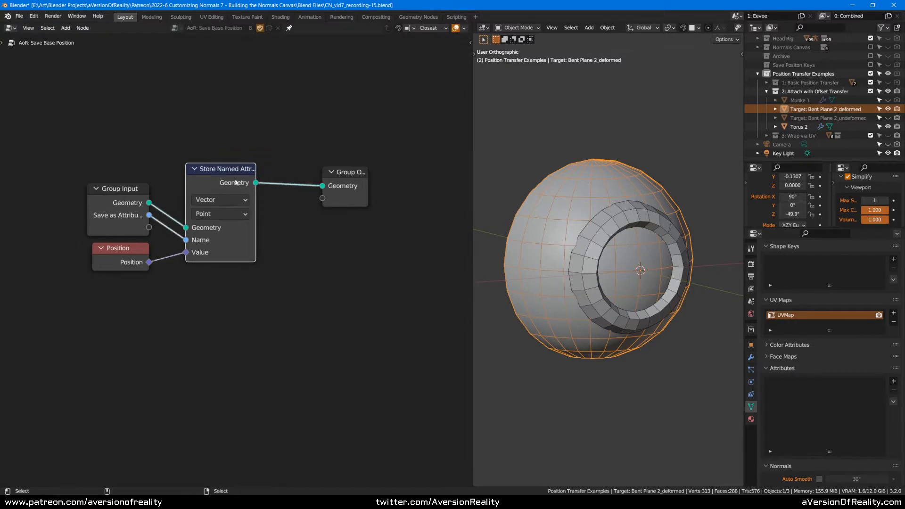
{"action": "left_click", "coordinate": [283, 241]}
{"action": "left_click", "coordinate": [218, 188]}
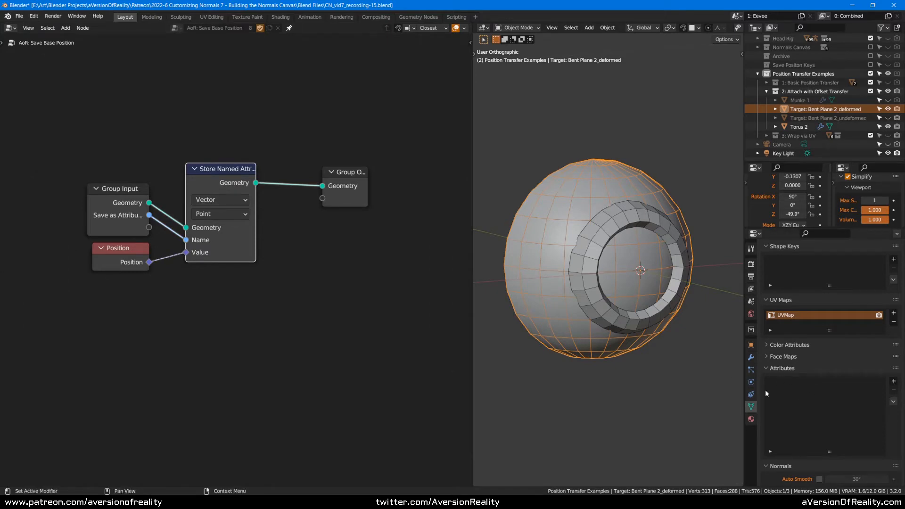
- Unpin the node tree and select Torus 2 to show the position_base Named Attribute node in its 2: Offset Transfer tree
{"action": "left_click", "coordinate": [318, 247]}
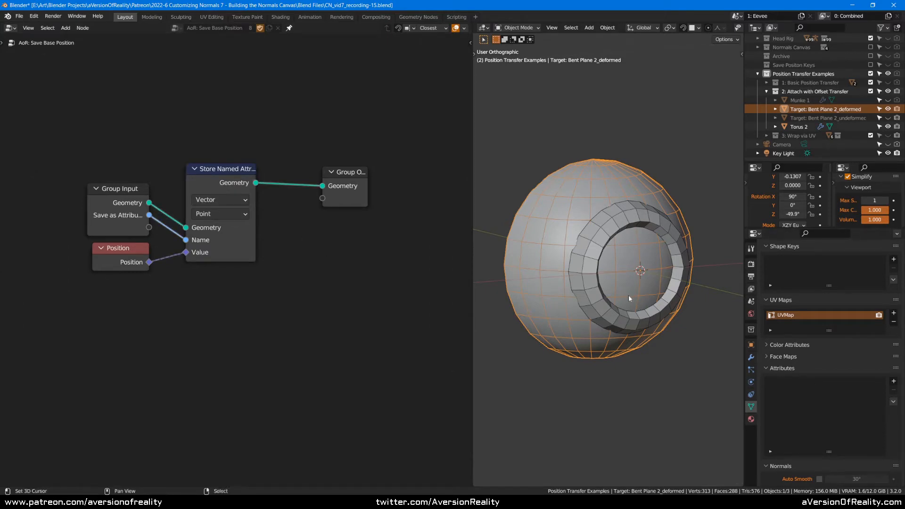
{"action": "scroll", "coordinate": [816, 377], "scroll_direction": "down", "scroll_amount": 2}
{"action": "left_click", "coordinate": [646, 226]}
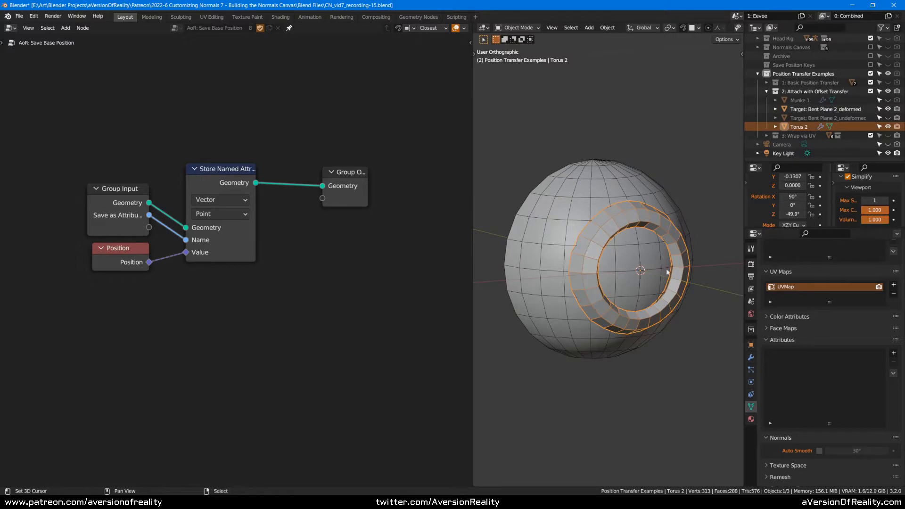
{"action": "left_click", "coordinate": [620, 175]}
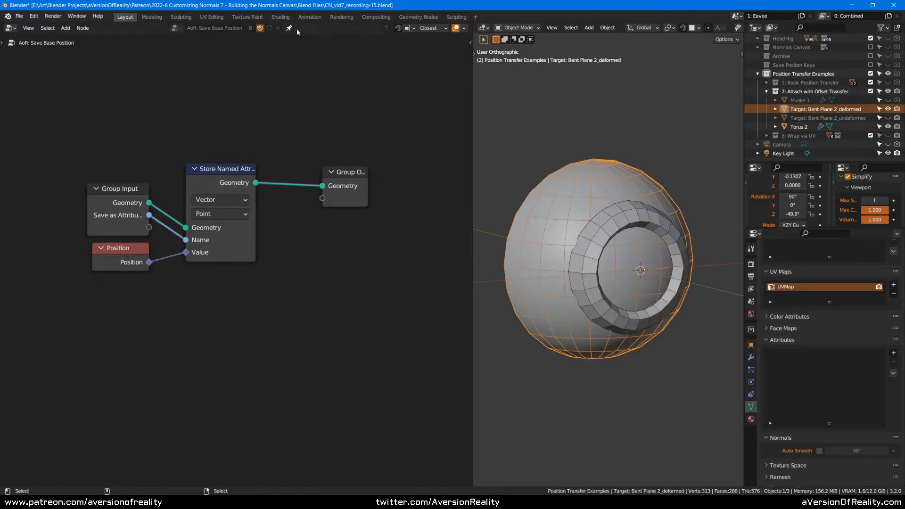
{"action": "left_click", "coordinate": [604, 229]}
{"action": "scroll", "coordinate": [350, 313], "scroll_direction": "down", "scroll_amount": 7}
{"action": "middle_click_drag", "start_coordinate": [294, 373], "coordinate": [317, 330]}
{"action": "scroll", "coordinate": [311, 335], "scroll_direction": "up", "scroll_amount": 4}
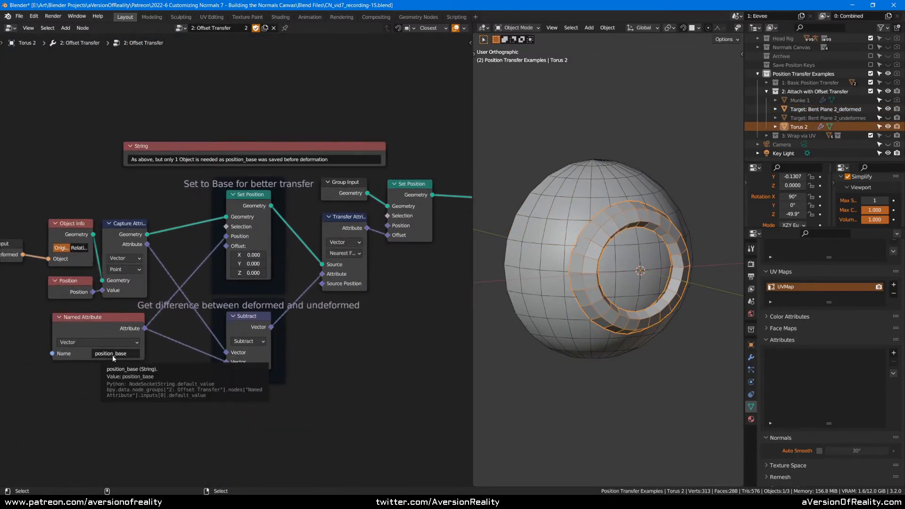
{"action": "middle_click_drag", "start_coordinate": [80, 267], "coordinate": [147, 268]}
{"action": "scroll", "coordinate": [148, 269], "scroll_direction": "up", "scroll_amount": 2}
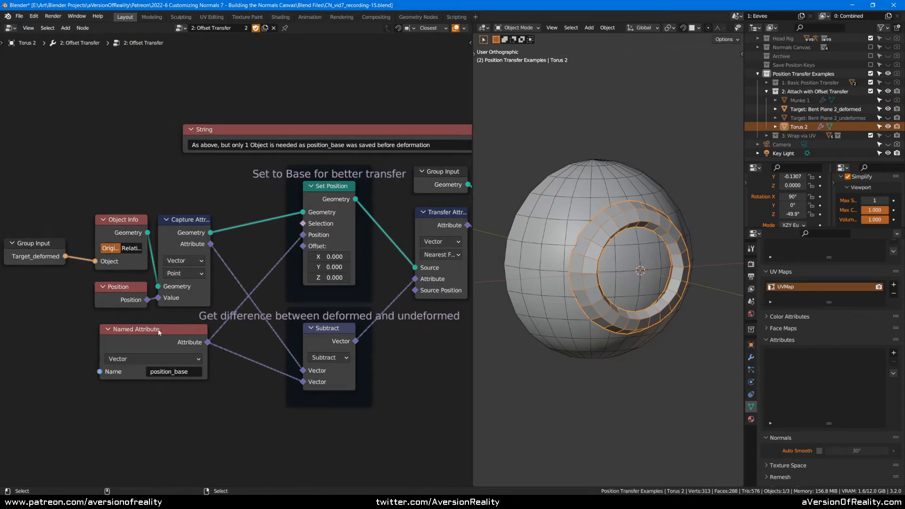
- Examine how the position_base Named Attribute feeds Set Position and Subtract in the single-object transfer setup
{"action": "scroll", "coordinate": [383, 392], "scroll_direction": "down", "scroll_amount": 3}
{"action": "middle_click_drag", "start_coordinate": [371, 363], "coordinate": [408, 313]}
{"action": "scroll", "coordinate": [391, 328], "scroll_direction": "up", "scroll_amount": 1}
{"action": "scroll", "coordinate": [387, 307], "scroll_direction": "down", "scroll_amount": 1}
{"action": "scroll", "coordinate": [407, 319], "scroll_direction": "down", "scroll_amount": 1}
{"action": "scroll", "coordinate": [406, 320], "scroll_direction": "up", "scroll_amount": 1}
{"action": "middle_click_drag", "start_coordinate": [405, 349], "coordinate": [398, 337]}
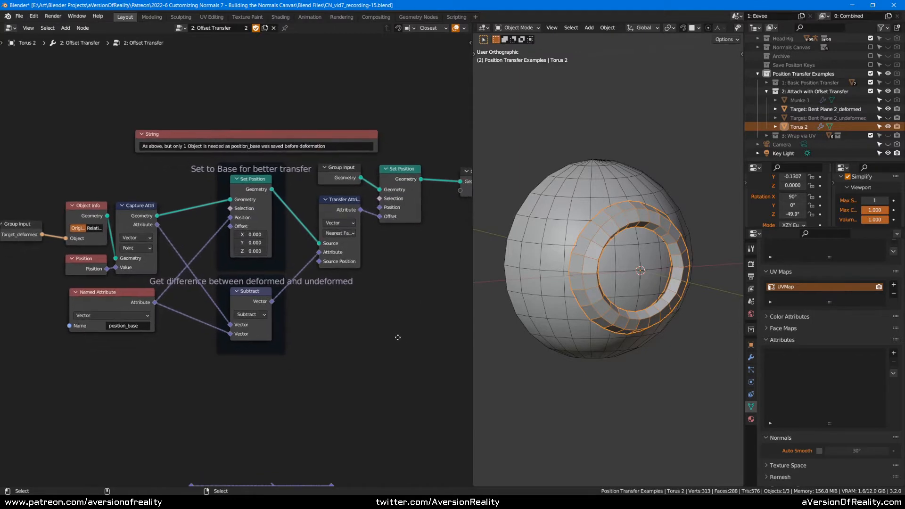
{"action": "scroll", "coordinate": [397, 337], "scroll_direction": "up", "scroll_amount": 1}
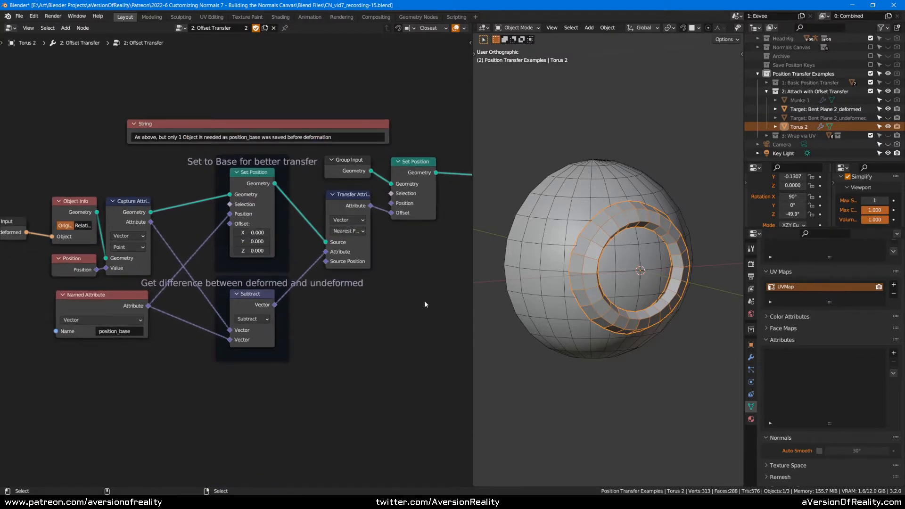
- Detach Group Output from Set Position, move it beside AoR: Displace in the lower node setup, and connect the two nodes
{"action": "middle_click_drag", "start_coordinate": [425, 302], "coordinate": [366, 311]}
{"action": "left_click", "coordinate": [436, 187]}
{"action": "left_click_drag", "start_coordinate": [436, 187], "coordinate": [384, 366], "text": "alt"}
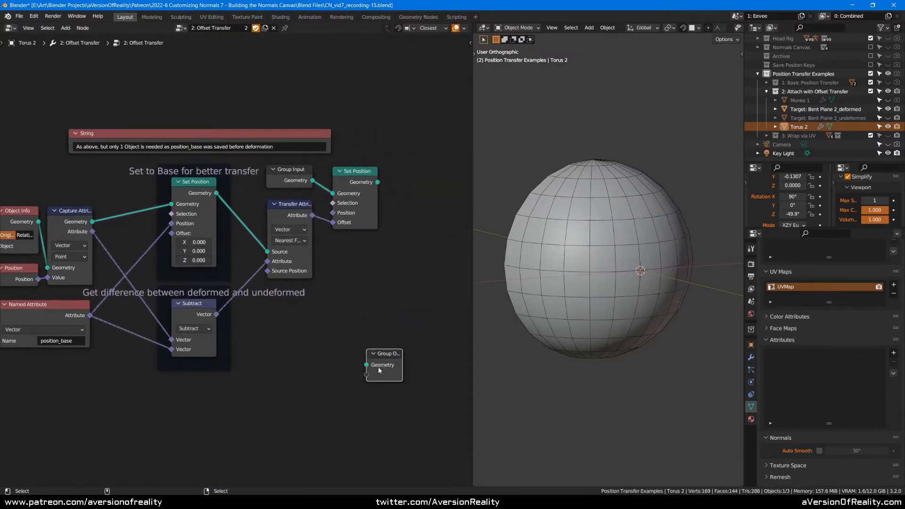
{"action": "left_click", "coordinate": [305, 413]}
{"action": "middle_click_drag", "start_coordinate": [306, 414], "coordinate": [341, 331]}
{"action": "middle_click_drag", "start_coordinate": [359, 400], "coordinate": [308, 272]}
{"action": "scroll", "coordinate": [308, 273], "scroll_direction": "down", "scroll_amount": 2}
{"action": "middle_click_drag", "start_coordinate": [393, 252], "coordinate": [258, 174]}
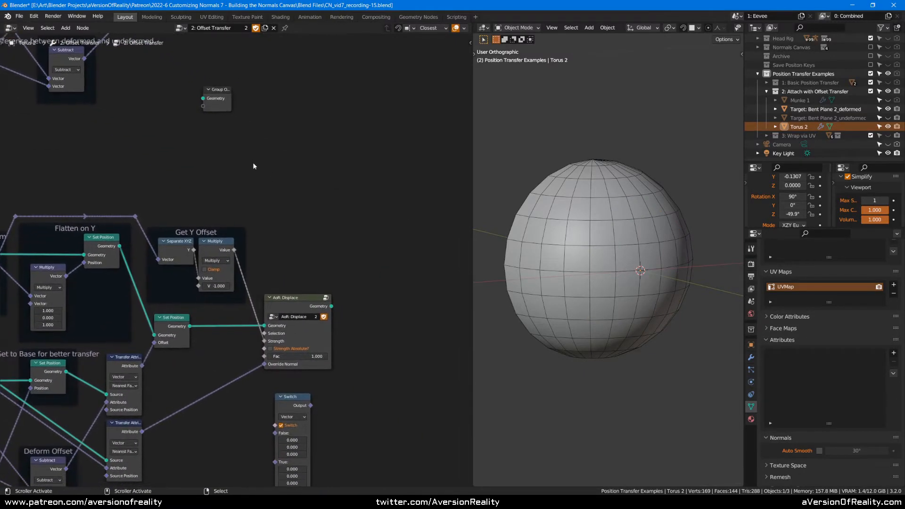
{"action": "left_click_drag", "start_coordinate": [212, 100], "coordinate": [368, 319]}
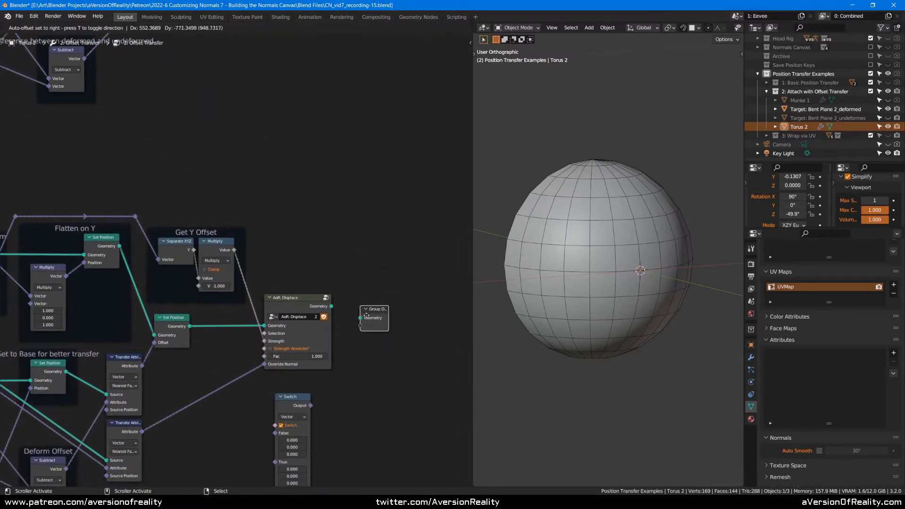
{"action": "left_click", "coordinate": [300, 300], "text": "alt+shift"}
{"action": "middle_click_drag", "start_coordinate": [355, 269], "coordinate": [410, 196]}
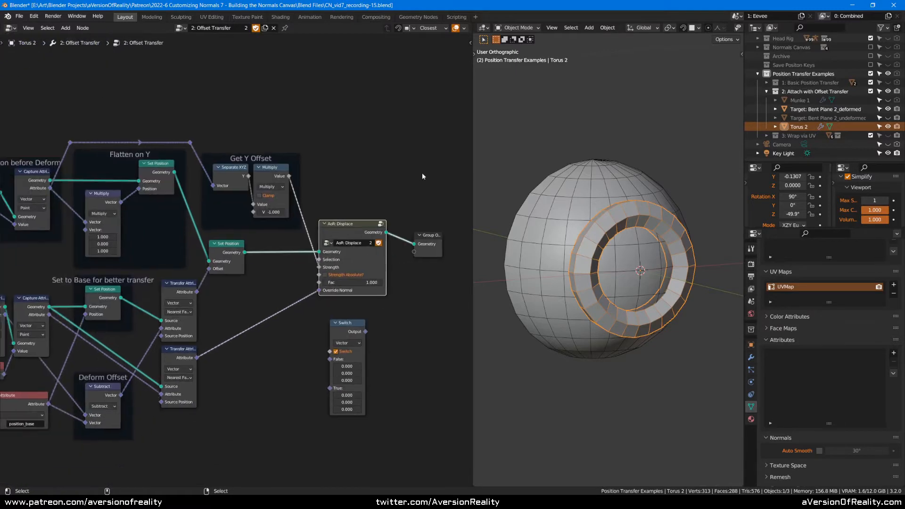
- Toggle the SurfaceDeform modifier's viewport display repeatedly to compare it with the node setup, leaving the display off
{"action": "left_click", "coordinate": [751, 356]}
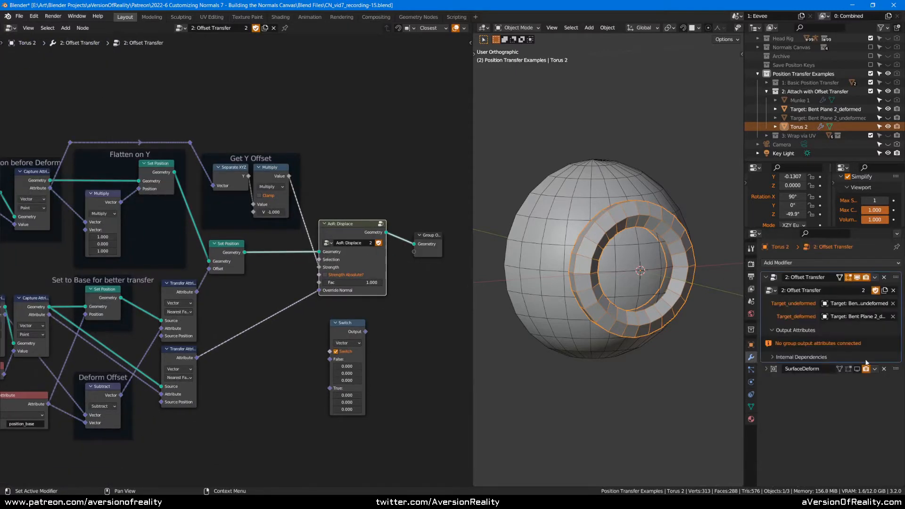
{"action": "left_click", "coordinate": [857, 369]}
{"action": "left_click", "coordinate": [857, 369]}
{"action": "left_click", "coordinate": [857, 369]}
{"action": "left_click", "coordinate": [857, 369]}
{"action": "left_click", "coordinate": [857, 369]}
{"action": "left_click", "coordinate": [857, 369]}
{"action": "left_click", "coordinate": [857, 369]}
{"action": "left_click", "coordinate": [857, 369]}
{"action": "left_click", "coordinate": [857, 369]}
{"action": "left_click", "coordinate": [857, 369]}
{"action": "left_click", "coordinate": [857, 369]}
{"action": "left_click", "coordinate": [858, 369]}
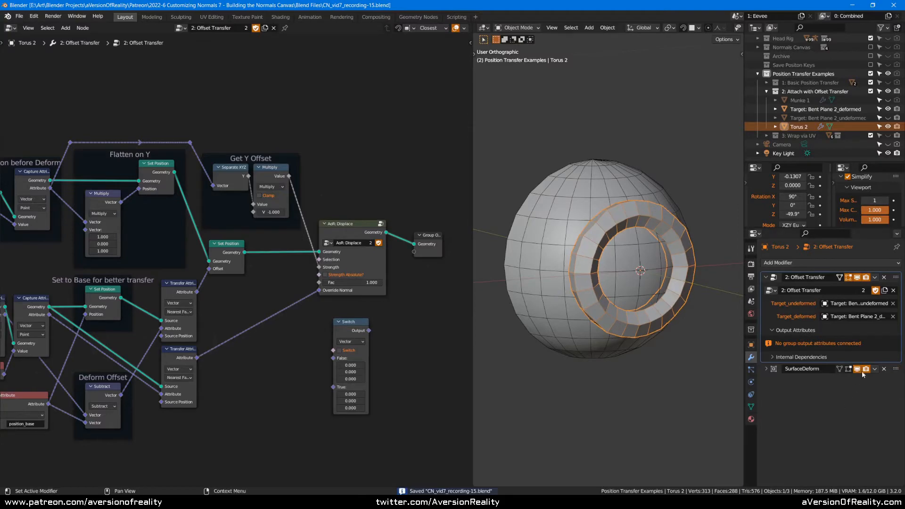
{"action": "left_click", "coordinate": [857, 370]}
- Preview the Set Position node in the "Set to Base for better transfer" frame
{"action": "middle_click_drag", "start_coordinate": [208, 365], "coordinate": [353, 361]}
{"action": "scroll", "coordinate": [283, 278], "scroll_direction": "up", "scroll_amount": 2}
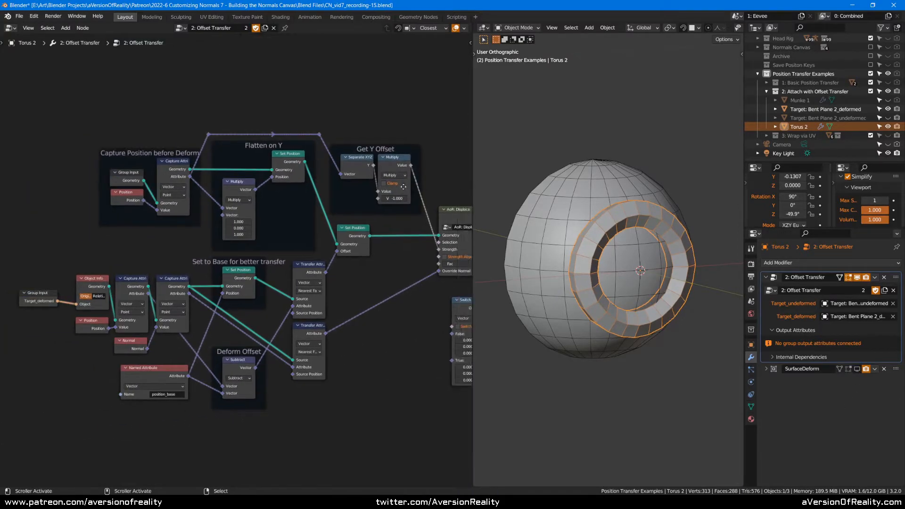
{"action": "middle_click_drag", "start_coordinate": [95, 267], "coordinate": [142, 255]}
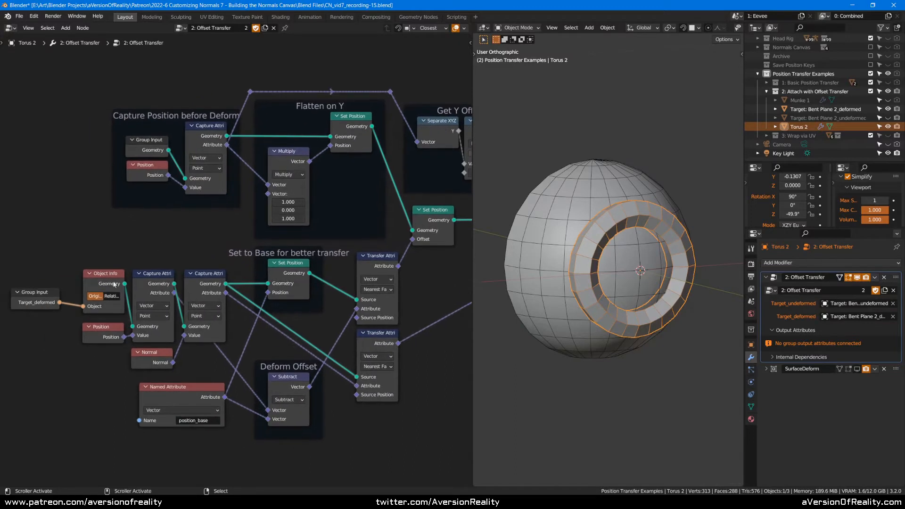
{"action": "left_click", "coordinate": [288, 290], "text": "ctrl+shift"}
{"action": "left_click", "coordinate": [375, 266]}
- Nudge the lower Transfer Attribute node down and preview the Set Position node that receives the transferred deform offset
{"action": "middle_click_drag", "start_coordinate": [381, 268], "coordinate": [330, 259]}
{"action": "left_click_drag", "start_coordinate": [326, 333], "coordinate": [327, 346]}
{"action": "left_click", "coordinate": [394, 288]}
{"action": "left_click", "coordinate": [398, 221], "text": "ctrl+shift"}
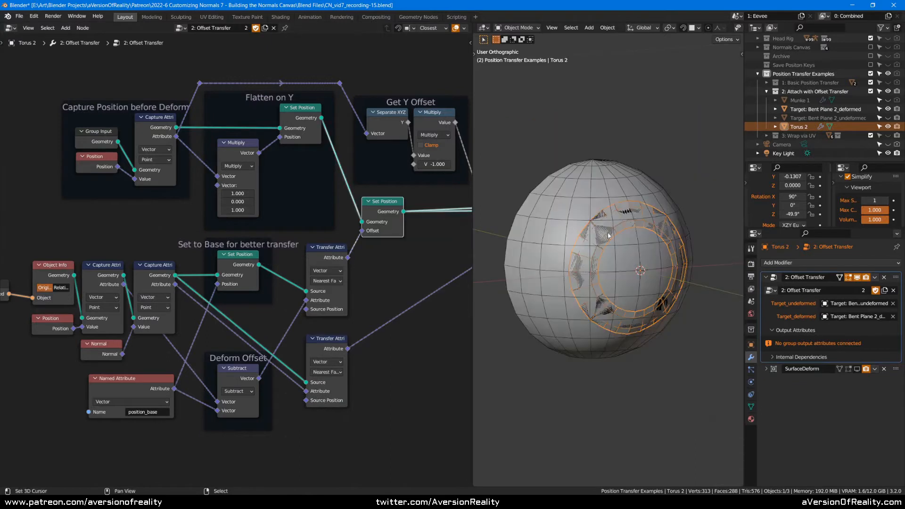
{"action": "middle_click_drag", "start_coordinate": [357, 199], "coordinate": [325, 218]}
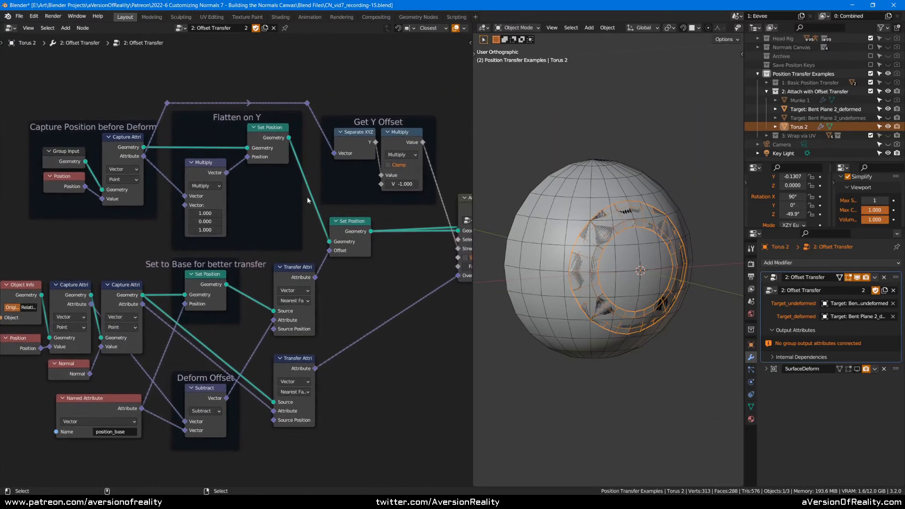
{"action": "mouse_move", "coordinate": [613, 209]}
{"action": "middle_mouse_down"}
{"action": "mouse_move", "coordinate": [655, 205]}
{"action": "mouse_move", "coordinate": [608, 217]}
{"action": "middle_mouse_up"}
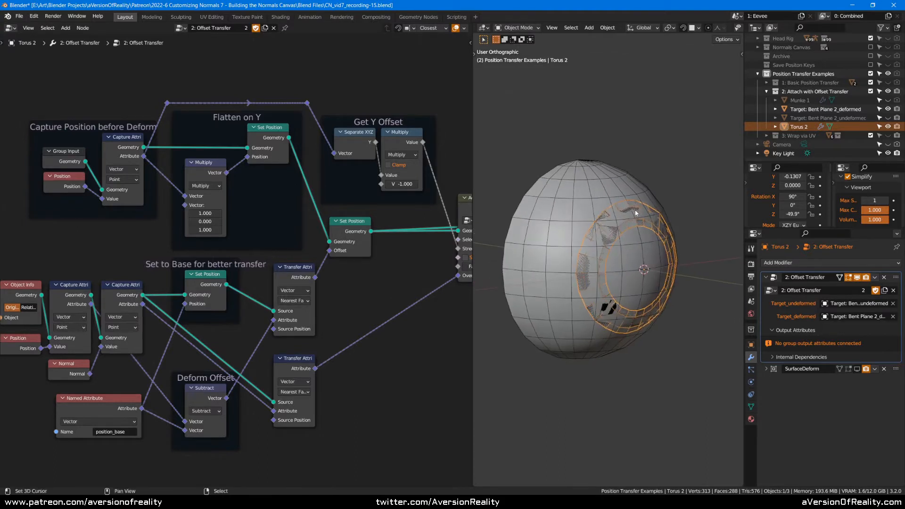
- Preview the torus at the Capture Attribute node and at the Set Position node in the Flatten on Y frame
{"action": "left_click", "coordinate": [126, 149], "text": "ctrl+shift"}
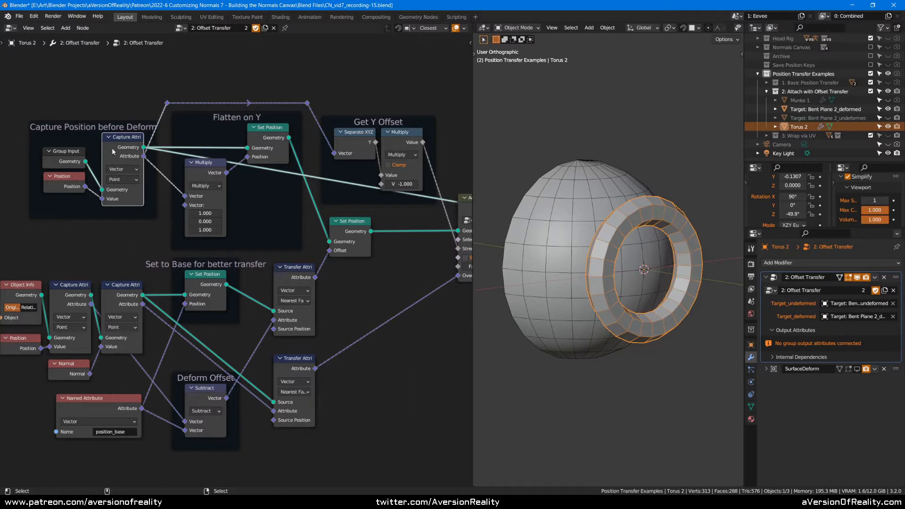
{"action": "left_click", "coordinate": [269, 136], "text": "ctrl+shift"}
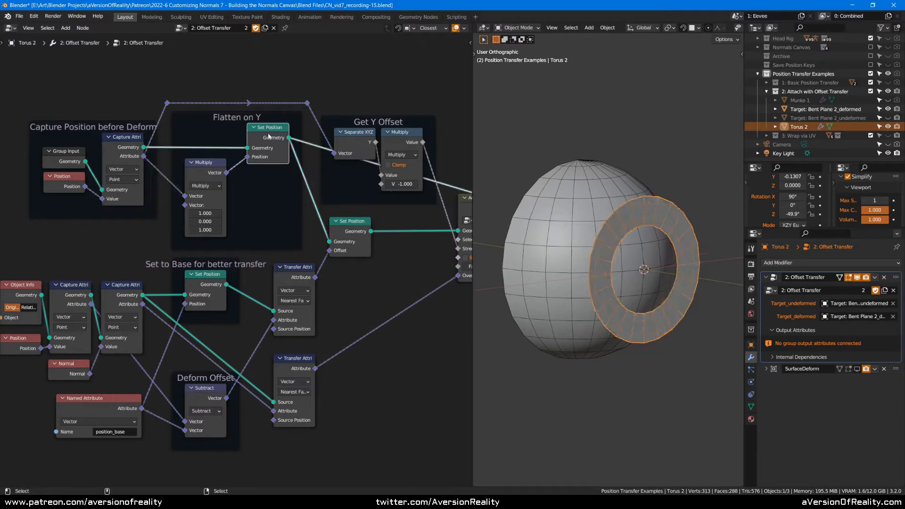
{"action": "left_click", "coordinate": [201, 185]}
{"action": "left_click", "coordinate": [208, 181], "text": "ctrl+shift"}
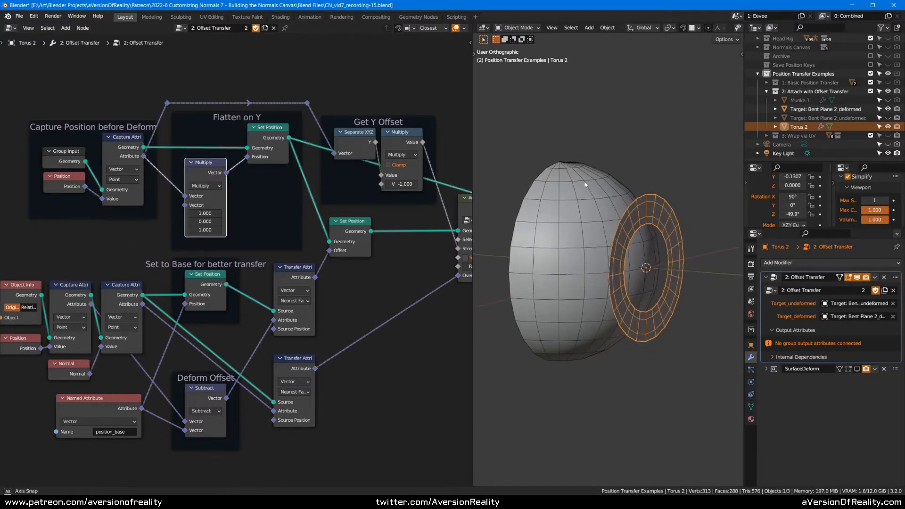
- Compare previews of the offset torus, the base plane used for the transfer, and the torus flattened on Y
{"action": "left_click", "coordinate": [351, 231], "text": "ctrl+shift"}
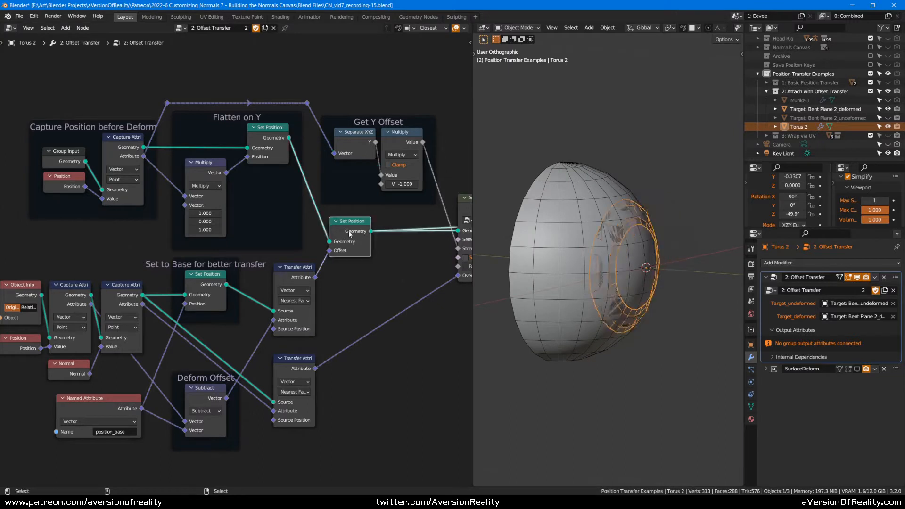
{"action": "left_click", "coordinate": [353, 263]}
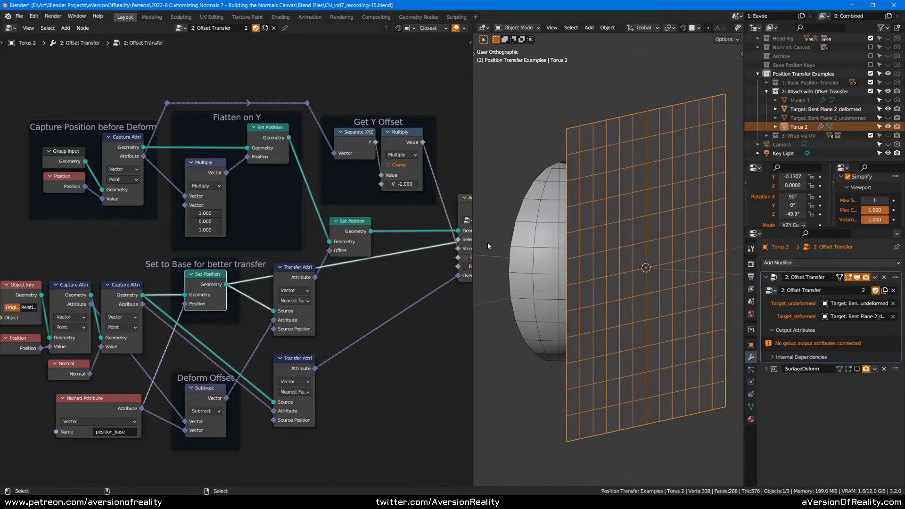
{"action": "left_click", "coordinate": [271, 146], "text": "ctrl+shift"}
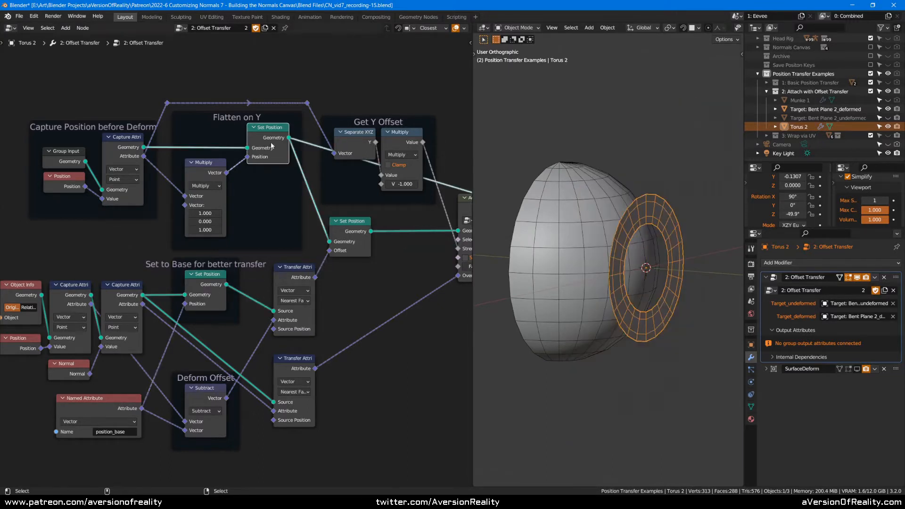
{"action": "middle_click_drag", "start_coordinate": [655, 231], "coordinate": [643, 247]}
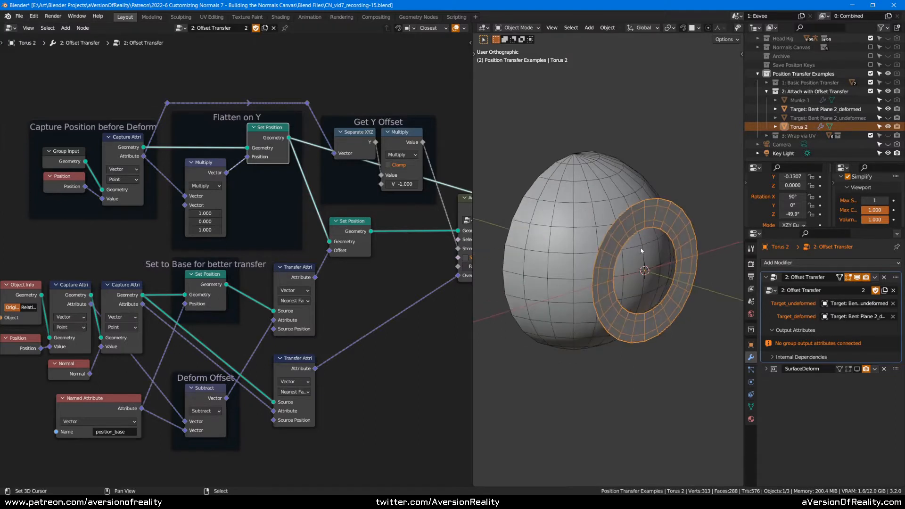
{"action": "left_click", "coordinate": [341, 237], "text": "ctrl+shift"}
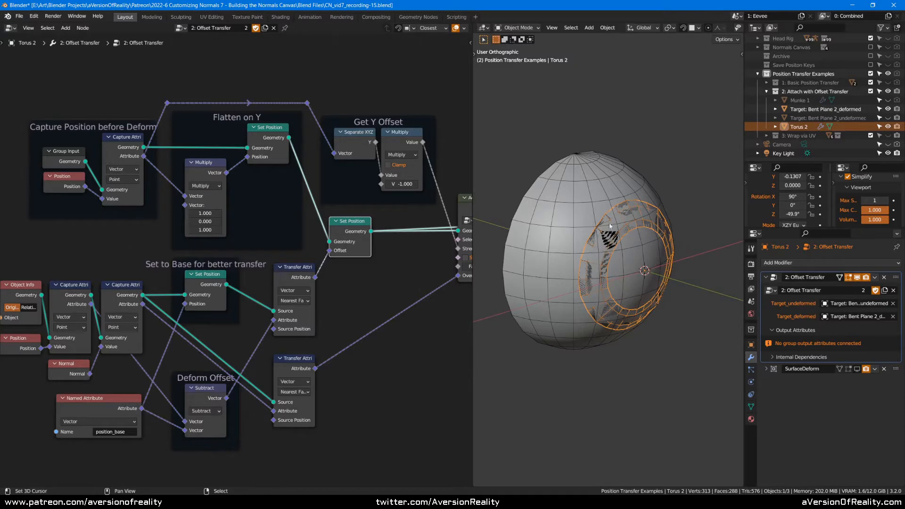
{"action": "left_click", "coordinate": [370, 311]}
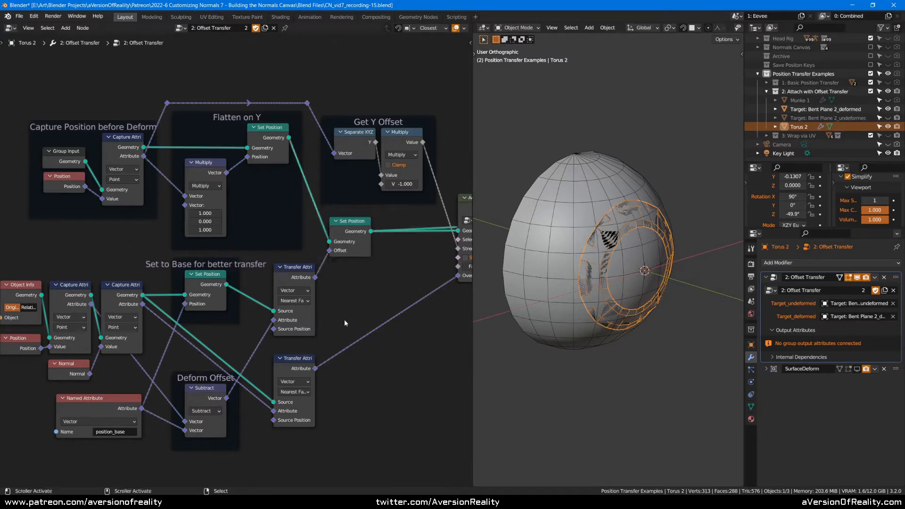
- Connect the AoR: Displace geometry back to Group Output and save the file
{"action": "middle_click_drag", "start_coordinate": [373, 133], "coordinate": [362, 376]}
{"action": "middle_click_drag", "start_coordinate": [306, 362], "coordinate": [251, 122]}
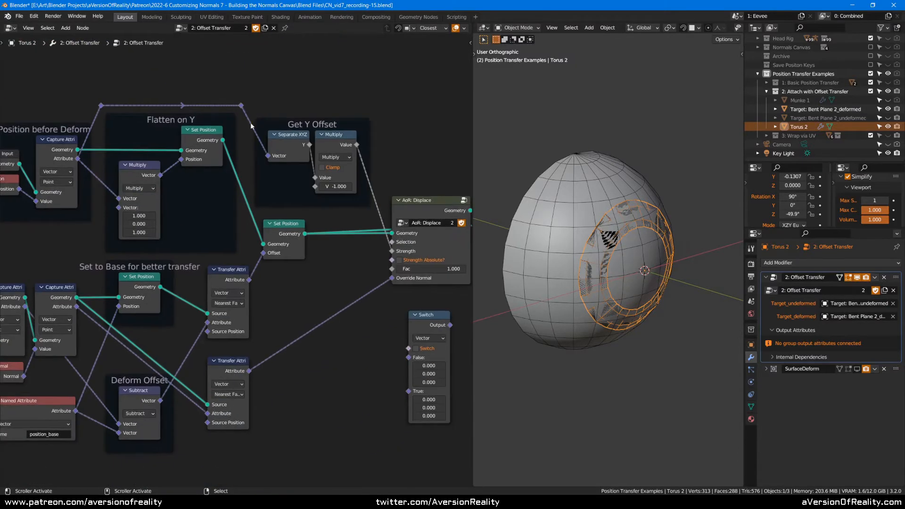
{"action": "middle_click_drag", "start_coordinate": [333, 279], "coordinate": [264, 267]}
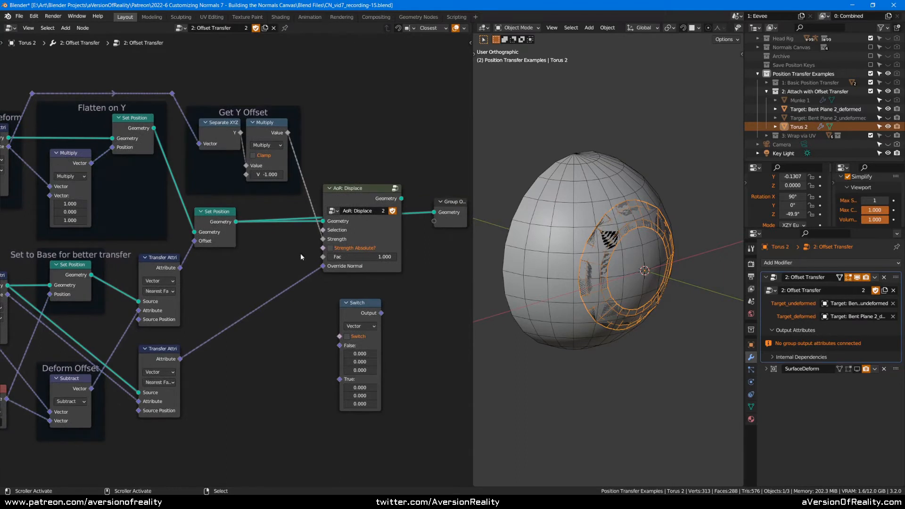
{"action": "left_click", "coordinate": [377, 192]}
{"action": "middle_click_drag", "start_coordinate": [482, 208], "coordinate": [547, 203]}
{"action": "key", "text": "ctrl+s"}
{"action": "scroll", "coordinate": [403, 131], "scroll_direction": "down", "scroll_amount": 1}
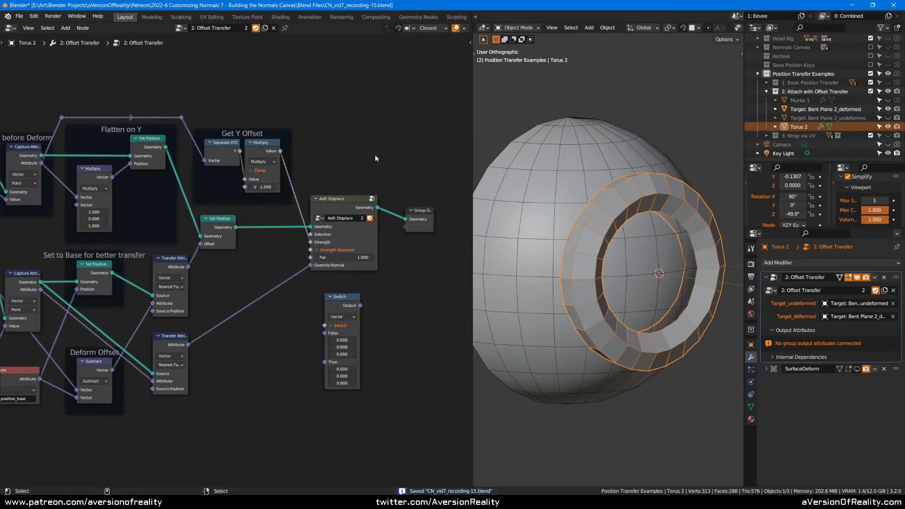
- Inspect the displaced torus on the bent plane from several angles and in the right orthographic view
{"action": "middle_click_drag", "start_coordinate": [632, 156], "coordinate": [697, 155]}
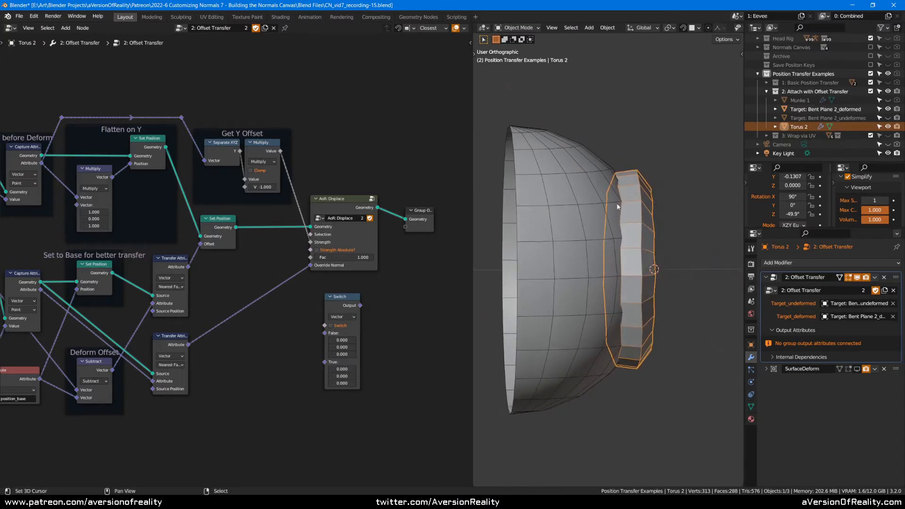
{"action": "mouse_move", "coordinate": [662, 202]}
{"action": "middle_mouse_down"}
{"action": "mouse_move", "coordinate": [703, 181]}
{"action": "mouse_move", "coordinate": [669, 191]}
{"action": "middle_mouse_up"}
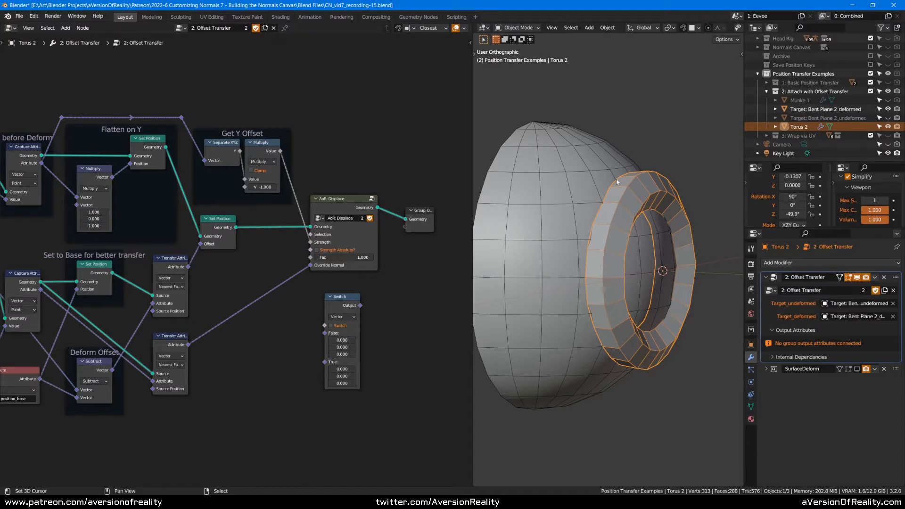
{"action": "middle_click_drag", "start_coordinate": [655, 180], "coordinate": [678, 168]}
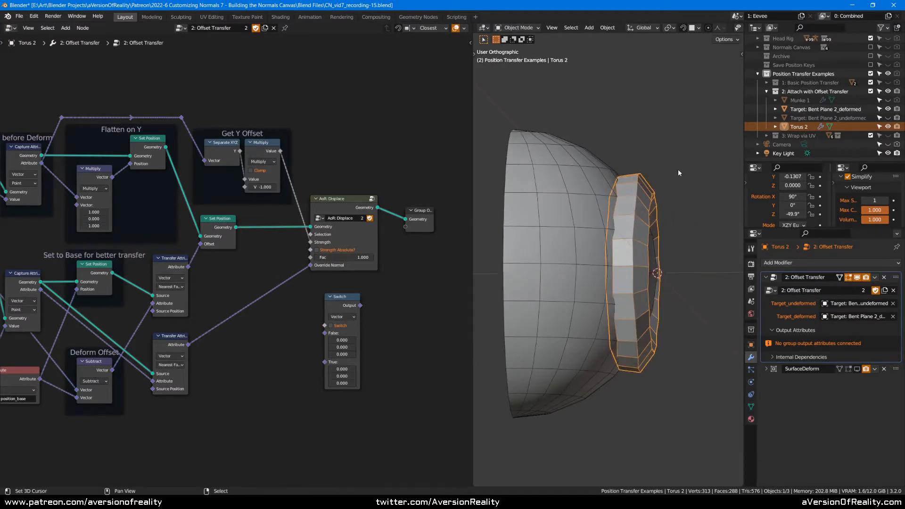
{"action": "key", "text": "KP_3"}
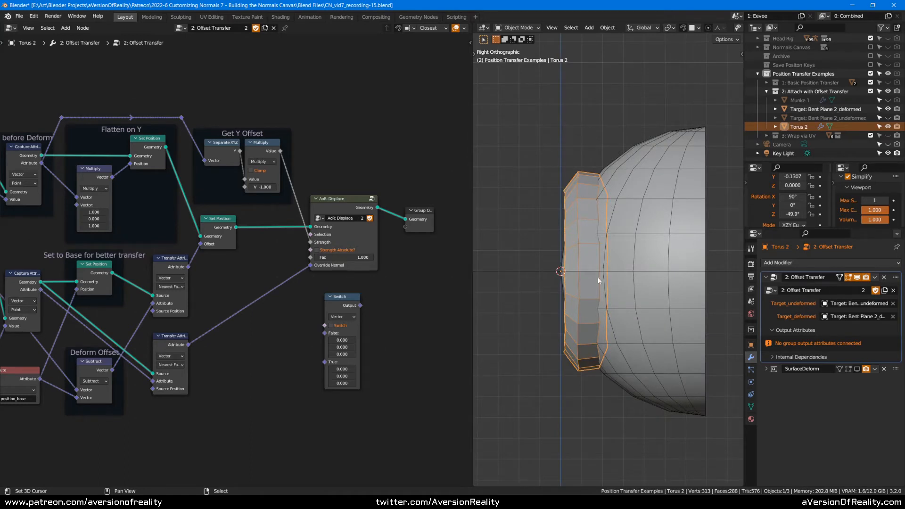
- Disconnect the transferred normal from the Override Normal input of the AoR: Displace node
{"action": "middle_click_drag", "start_coordinate": [215, 331], "coordinate": [339, 363]}
{"action": "scroll", "coordinate": [340, 361], "scroll_direction": "up", "scroll_amount": 2}
{"action": "middle_click_drag", "start_coordinate": [356, 328], "coordinate": [100, 331]}
{"action": "scroll", "coordinate": [249, 262], "scroll_direction": "up", "scroll_amount": 3}
{"action": "left_click", "coordinate": [249, 202]}
{"action": "scroll", "coordinate": [237, 143], "scroll_direction": "up", "scroll_amount": 1}
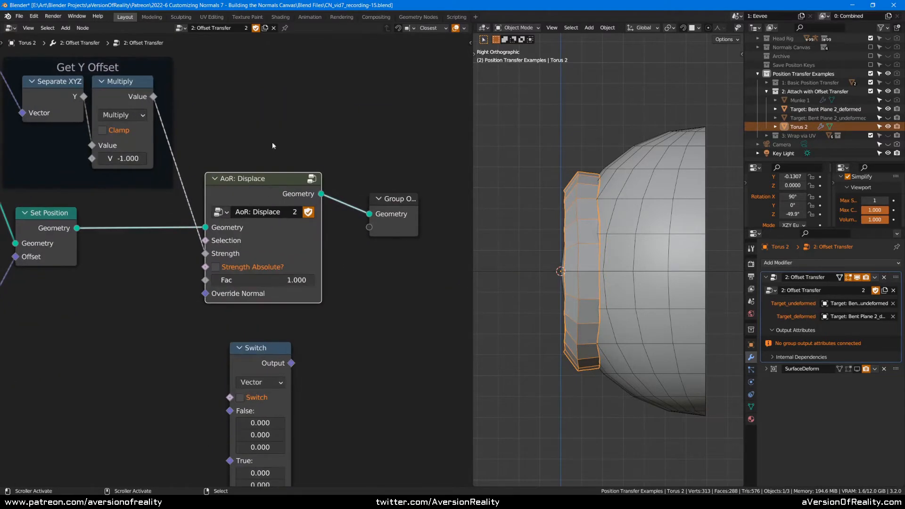
- Add a Displace modifier to Torus 2 and disable its viewport display
{"action": "left_click_drag", "start_coordinate": [278, 185], "coordinate": [279, 186]}
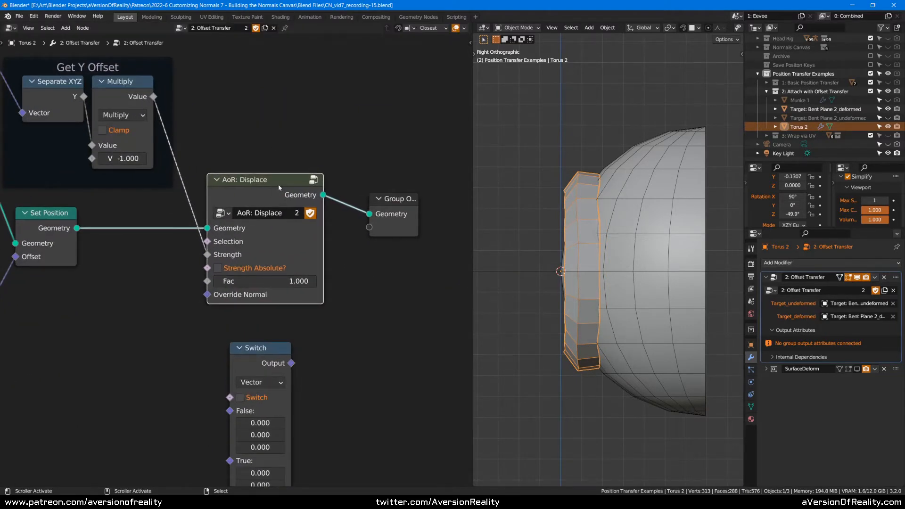
{"action": "left_click", "coordinate": [842, 263]}
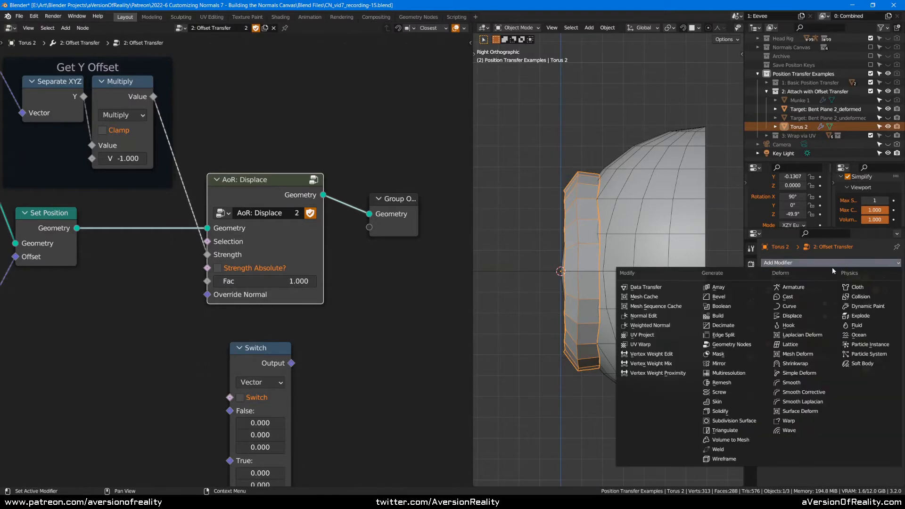
{"action": "left_click", "coordinate": [818, 317]}
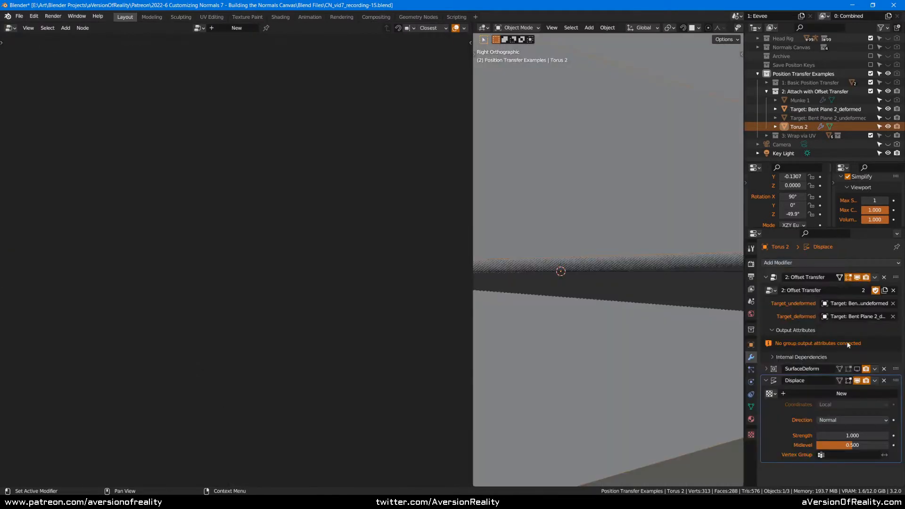
{"action": "left_click", "coordinate": [856, 380]}
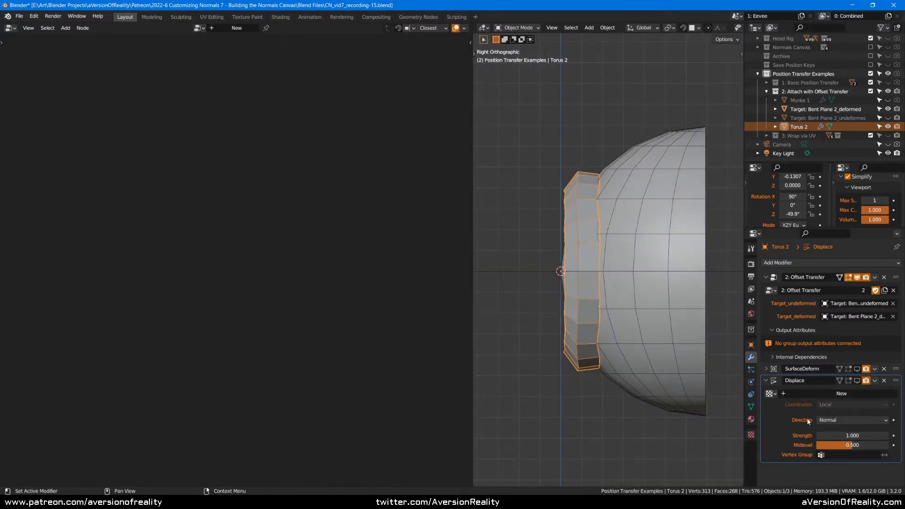
- Set the Displace modifier's strength to 1.768, keep its direction on Normal, and remove the modifier
{"action": "left_click", "coordinate": [827, 420]}
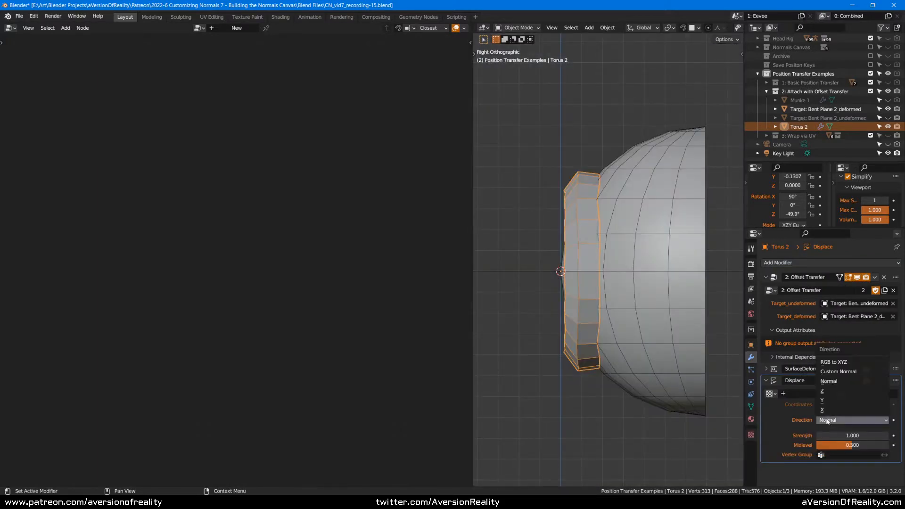
{"action": "left_click", "coordinate": [827, 420]}
{"action": "left_click_drag", "start_coordinate": [838, 435], "coordinate": [881, 435]}
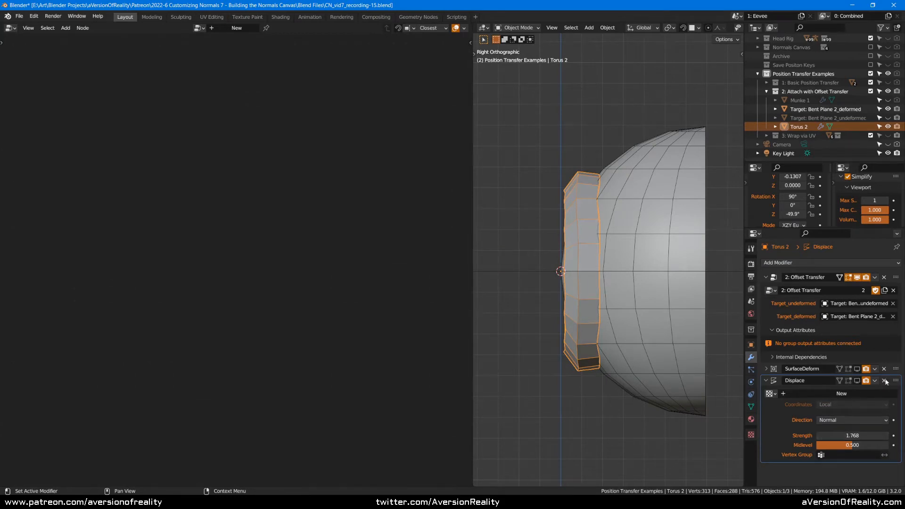
{"action": "left_click", "coordinate": [884, 381]}
{"action": "left_click", "coordinate": [802, 315]}
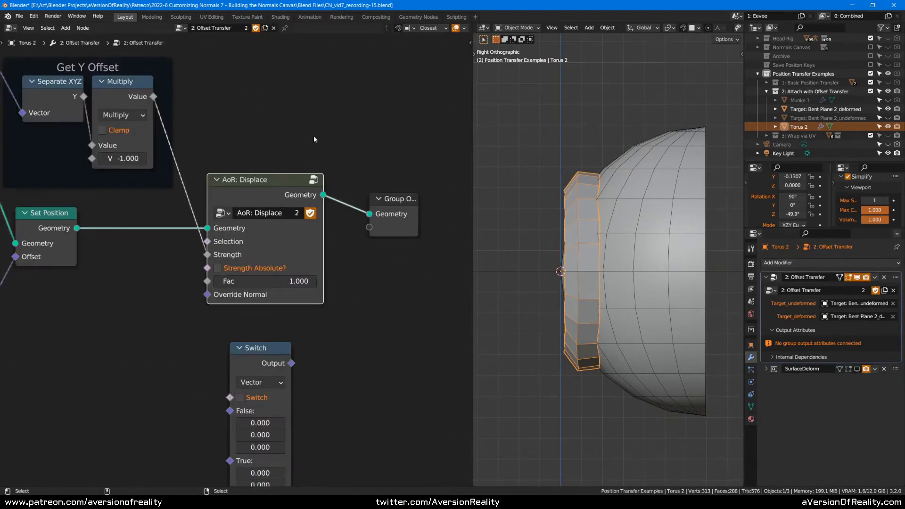
- Enter the AoR: Displace node group and examine its Set Position, Position and Add nodes
{"action": "key", "text": "Tab"}
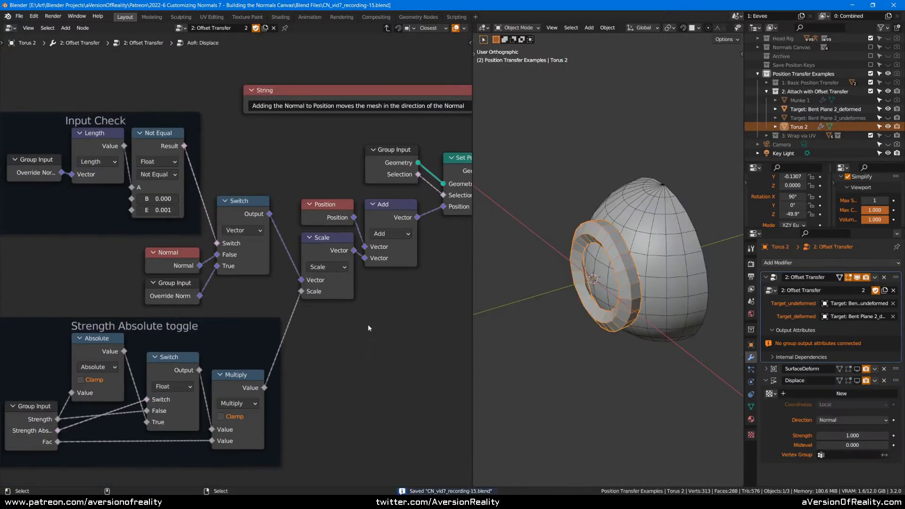
{"action": "middle_click_drag", "start_coordinate": [369, 327], "coordinate": [291, 342]}
{"action": "left_click", "coordinate": [403, 184]}
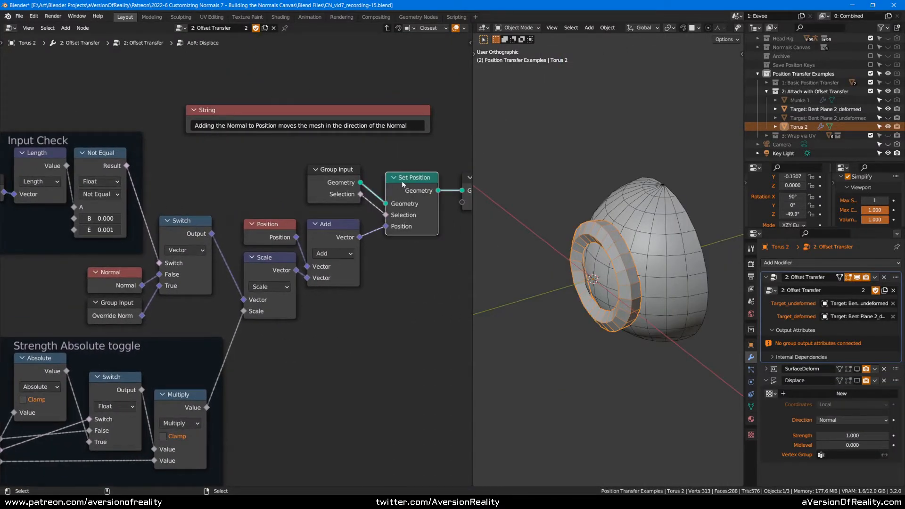
{"action": "left_click", "coordinate": [291, 228]}
{"action": "scroll", "coordinate": [292, 228], "scroll_direction": "up", "scroll_amount": 1}
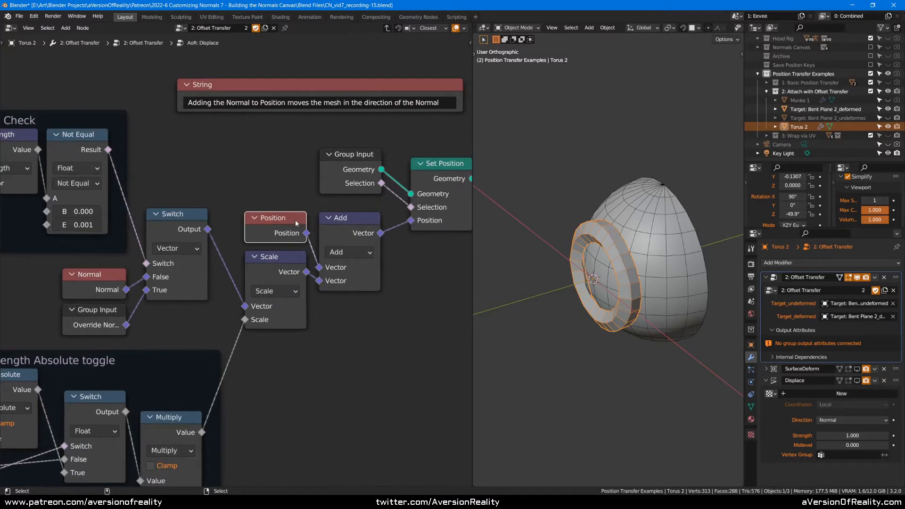
{"action": "left_click", "coordinate": [336, 227]}
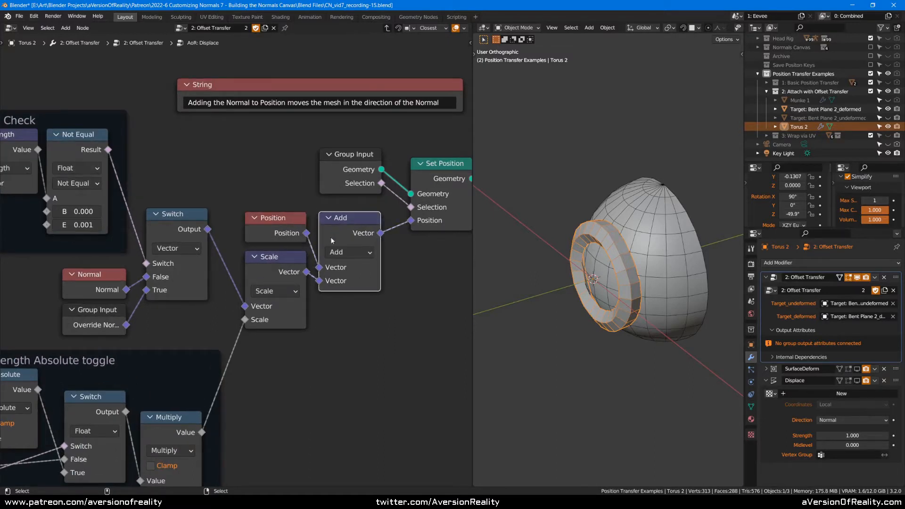
- Duplicate the Normal node below Scale and connect it directly to the second Vector input of Add
{"action": "left_click", "coordinate": [113, 289]}
{"action": "key", "text": "shift+d"}
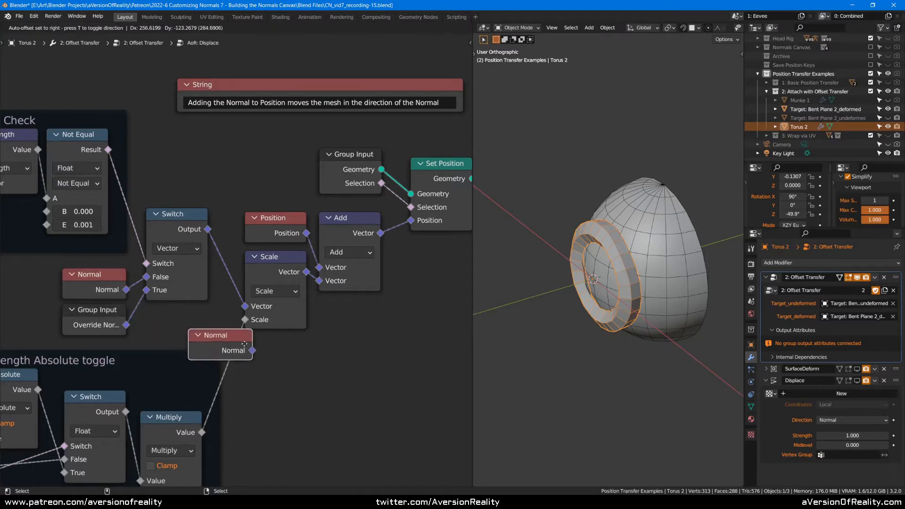
{"action": "left_click", "coordinate": [292, 355]}
{"action": "middle_click_drag", "start_coordinate": [292, 355], "coordinate": [207, 372]}
{"action": "left_click", "coordinate": [359, 235]}
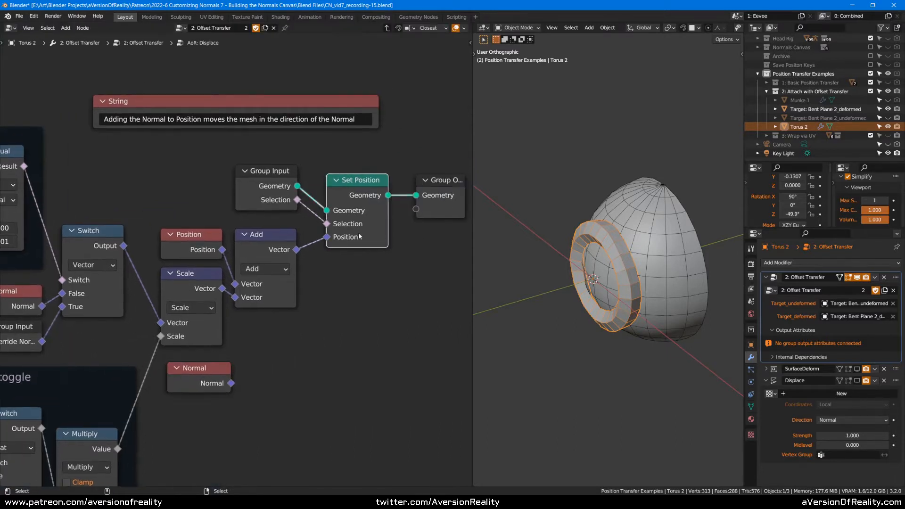
{"action": "left_click", "coordinate": [272, 346]}
{"action": "left_click_drag", "start_coordinate": [230, 383], "coordinate": [235, 297]}
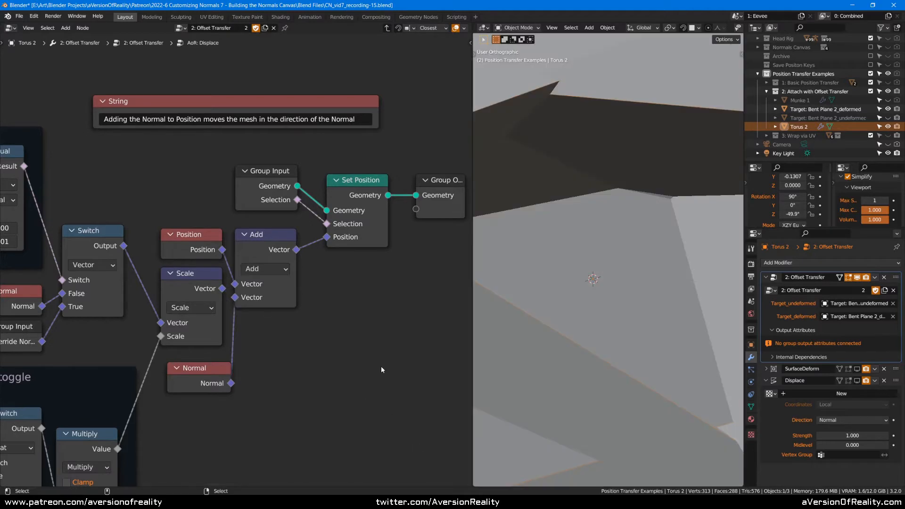
{"action": "scroll", "coordinate": [592, 236], "scroll_direction": "down", "scroll_amount": 8}
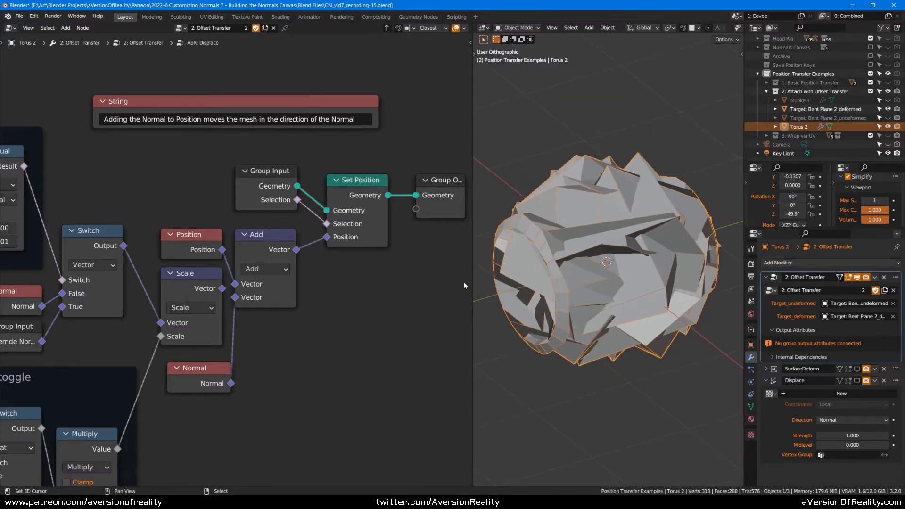
- Return to the parent node tree, mute AoR: Displace, and enable the Displace modifier's viewport display
{"action": "key", "text": "Tab"}
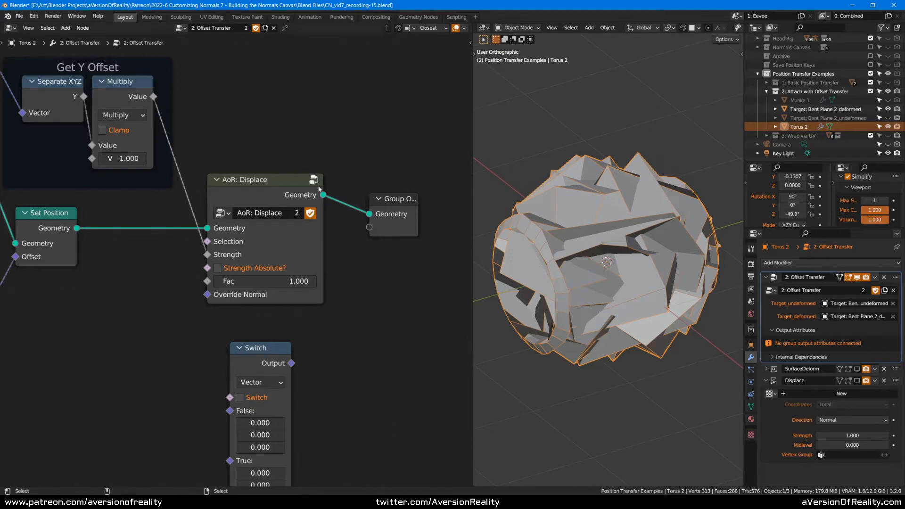
{"action": "left_click", "coordinate": [294, 187]}
{"action": "key", "text": "m"}
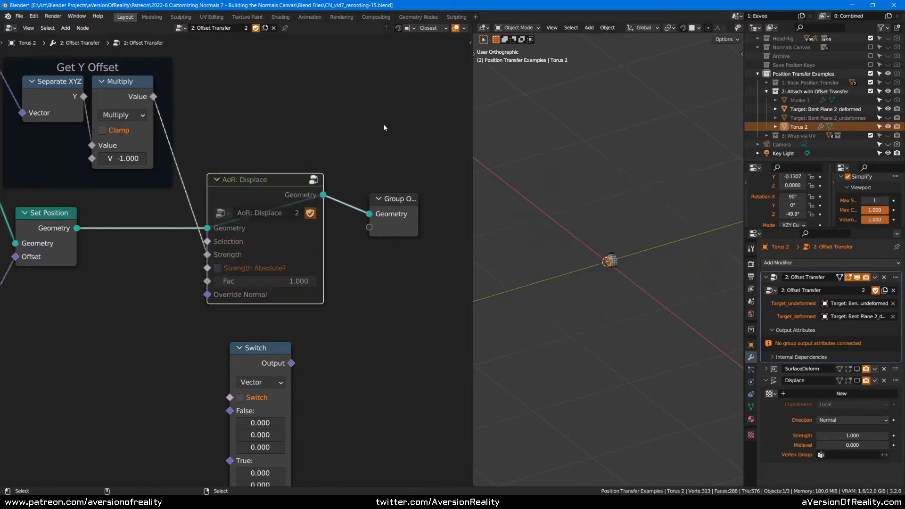
{"action": "left_click", "coordinate": [857, 380]}
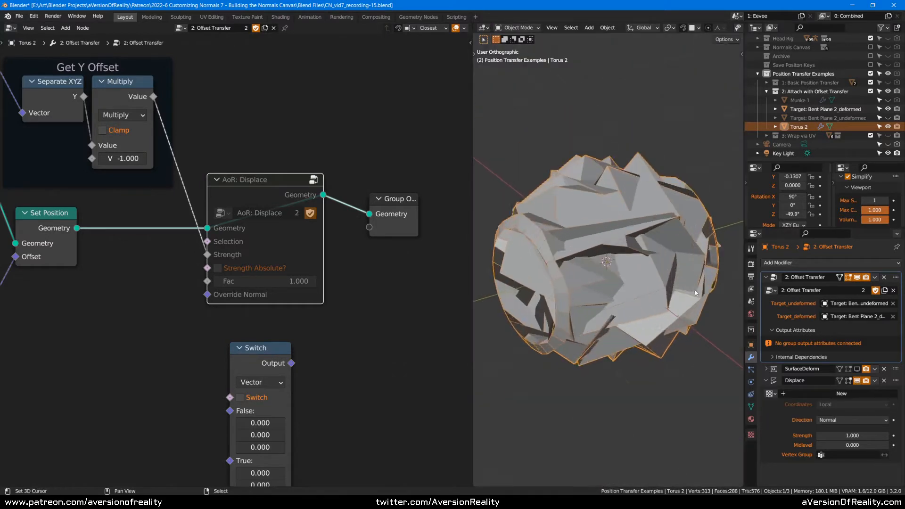
- Set the Displace modifier's strength to 0.001 and view the torus up close
{"action": "left_click", "coordinate": [852, 436]}
{"action": "type", "text": "1.0"}
{"action": "type", "text": "01"}
{"action": "key", "text": "Return"}
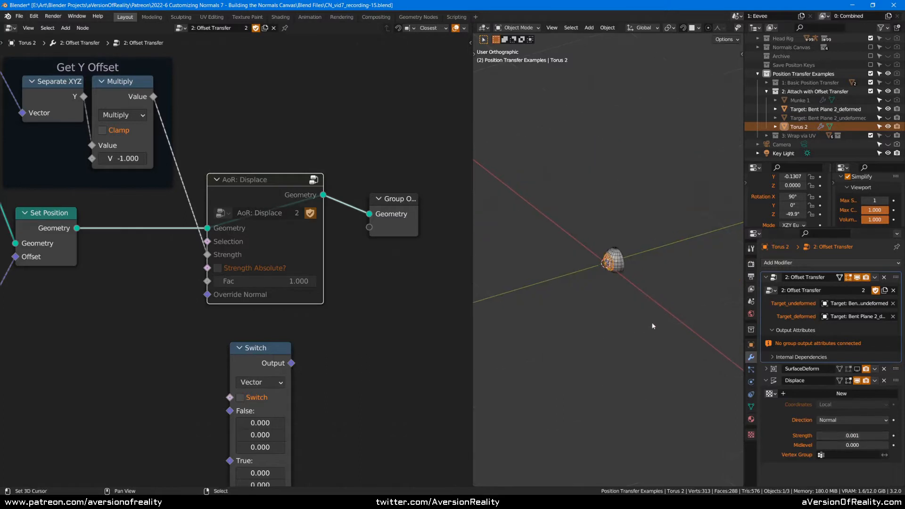
{"action": "scroll", "coordinate": [651, 323], "scroll_direction": "up", "scroll_amount": 10}
- Raise the Displace modifier's strength to 0.01
{"action": "left_click", "coordinate": [857, 432]}
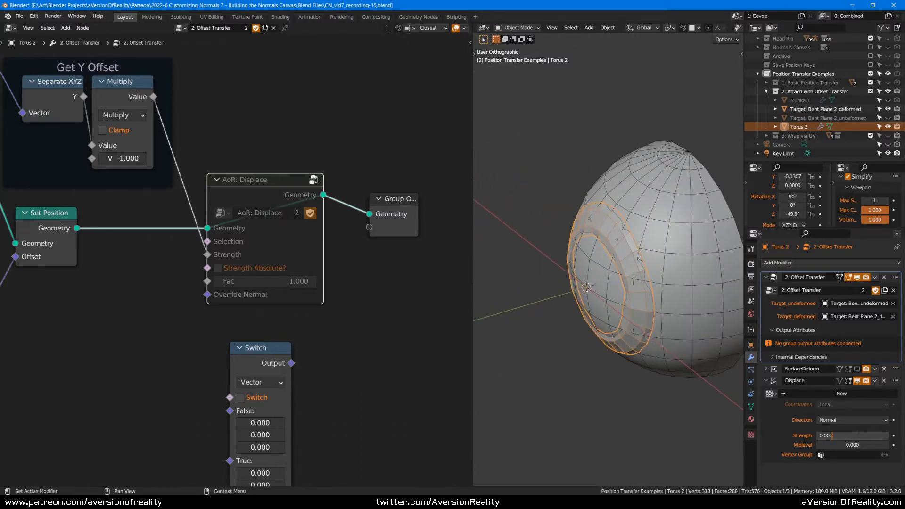
{"action": "key", "text": "BackSpace"}
{"action": "key", "text": "BackSpace"}
{"action": "type", "text": "1"}
{"action": "key", "text": "Return"}
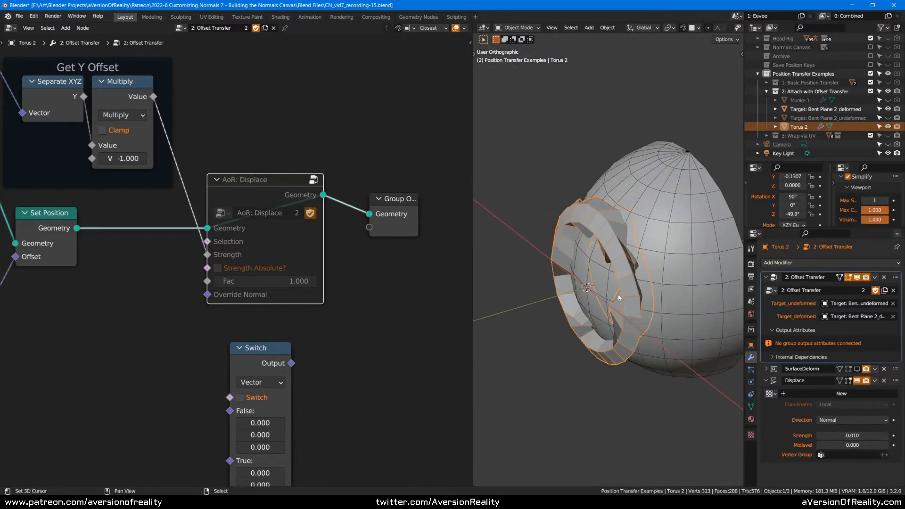
- Return the Displace modifier's strength to 0.001, inspect the torus from several angles, and save the file
{"action": "left_click", "coordinate": [853, 435]}
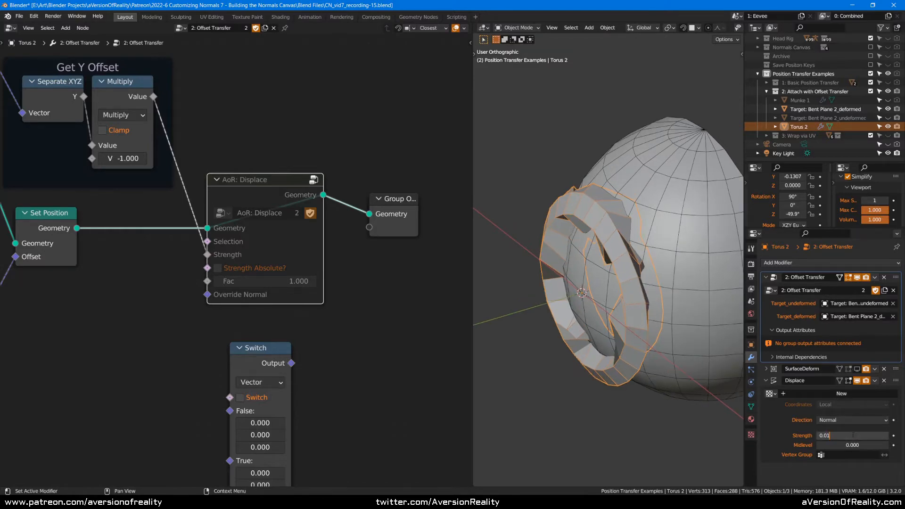
{"action": "type", "text": "0"}
{"action": "key", "text": "Return"}
{"action": "middle_click_drag", "start_coordinate": [630, 303], "coordinate": [705, 244]}
{"action": "mouse_move", "coordinate": [644, 233]}
{"action": "middle_mouse_down"}
{"action": "mouse_move", "coordinate": [719, 226]}
{"action": "mouse_move", "coordinate": [646, 234]}
{"action": "middle_mouse_up"}
{"action": "middle_click_drag", "start_coordinate": [692, 194], "coordinate": [508, 210]}
{"action": "key", "text": "ctrl+s"}
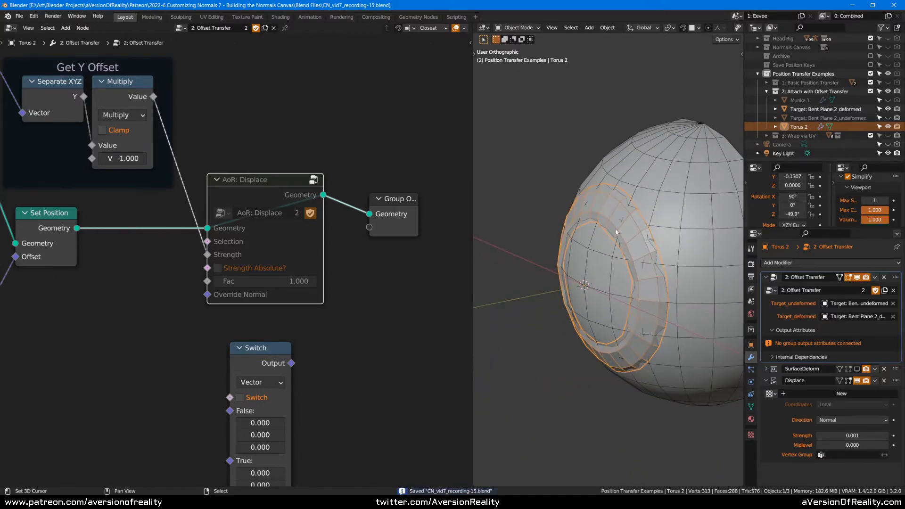
- Set the Displace modifier's strength to 1 and view the whole exaggerated mesh
{"action": "double_click", "coordinate": [857, 435]}
{"action": "type", "text": "1"}
{"action": "key", "text": "Return"}
{"action": "scroll", "coordinate": [671, 247], "scroll_direction": "down", "scroll_amount": 15}
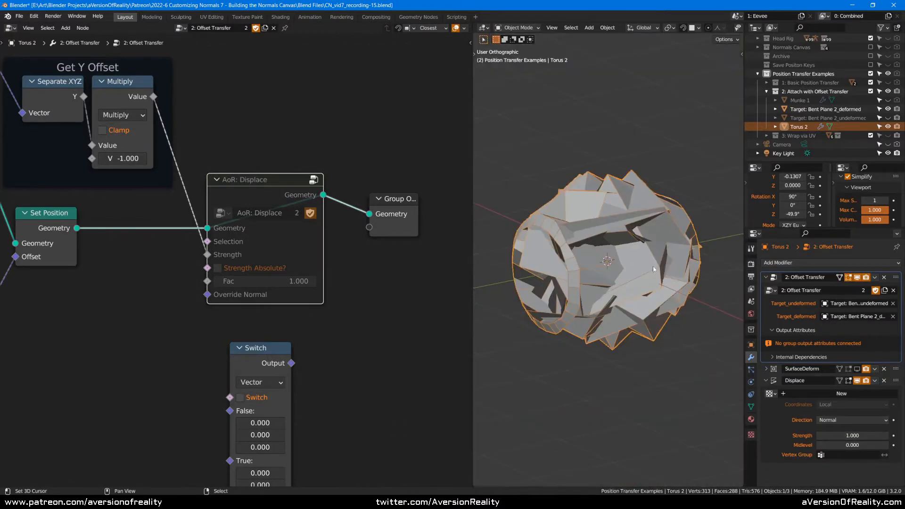
{"action": "scroll", "coordinate": [617, 261], "scroll_direction": "up", "scroll_amount": 2}
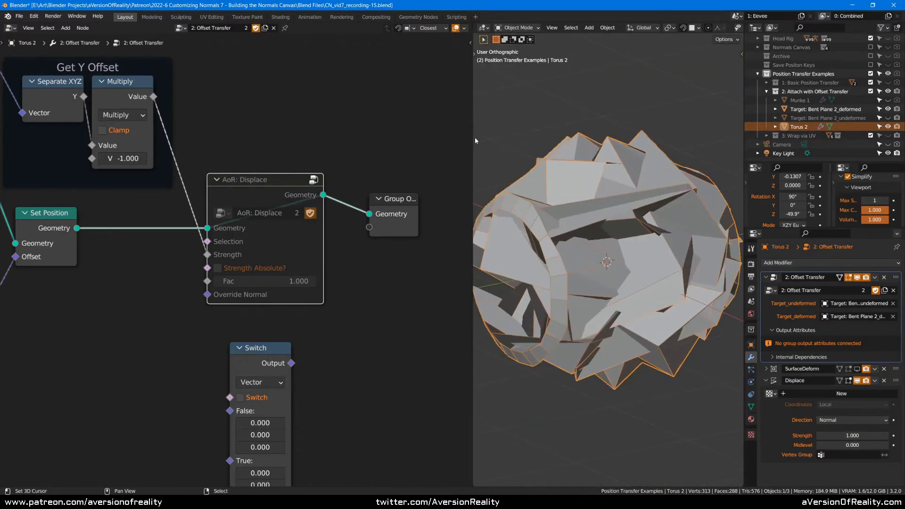
- Enter another strength for the Displace modifier and delete the modifier from Torus 2
{"action": "double_click", "coordinate": [866, 436]}
{"action": "type", "text": "1.001"}
{"action": "key", "text": "Return"}
{"action": "scroll", "coordinate": [668, 327], "scroll_direction": "up", "scroll_amount": 5}
{"action": "scroll", "coordinate": [667, 328], "scroll_direction": "up", "scroll_amount": 2}
{"action": "left_click", "coordinate": [884, 380]}
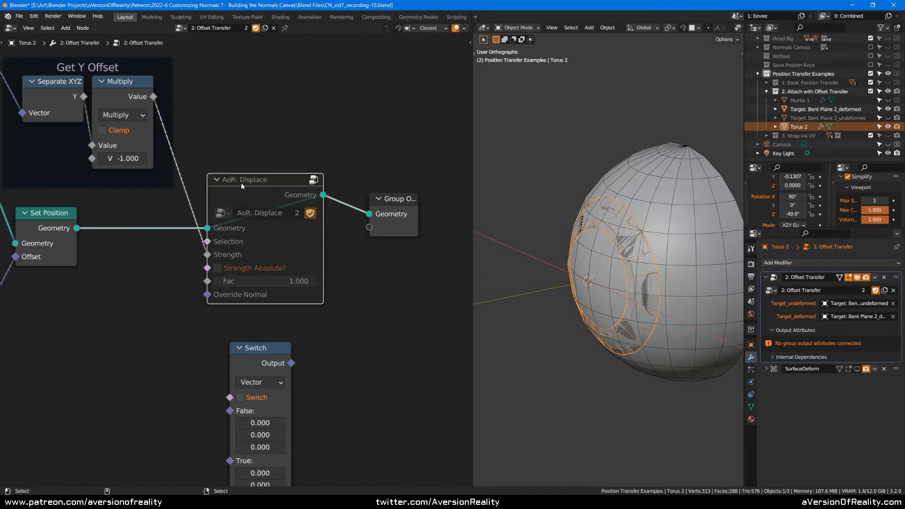
- Inside the AoR: Displace group, cut the Multiply link to Scale and feed Scale into Add in place of the deleted duplicate Normal node
{"action": "key", "text": "Tab"}
{"action": "left_click", "coordinate": [208, 293]}
{"action": "middle_click_drag", "start_coordinate": [263, 346], "coordinate": [323, 315]}
{"action": "mouse_move", "coordinate": [204, 313]}
{"action": "right_mouse_down", "text": "ctrl"}
{"action": "mouse_move", "coordinate": [231, 350]}
{"action": "mouse_move", "coordinate": [217, 347]}
{"action": "right_mouse_up", "text": "ctrl"}
{"action": "left_click_drag", "start_coordinate": [283, 258], "coordinate": [295, 265]}
{"action": "left_click", "coordinate": [259, 349]}
{"action": "key", "text": "x"}
- Connect the original Normal node directly to Scale's Vector input and set the scale factor to 1
{"action": "left_click_drag", "start_coordinate": [102, 275], "coordinate": [221, 290]}
{"action": "left_click", "coordinate": [250, 304]}
{"action": "type", "text": "1"}
{"action": "key", "text": "Return"}
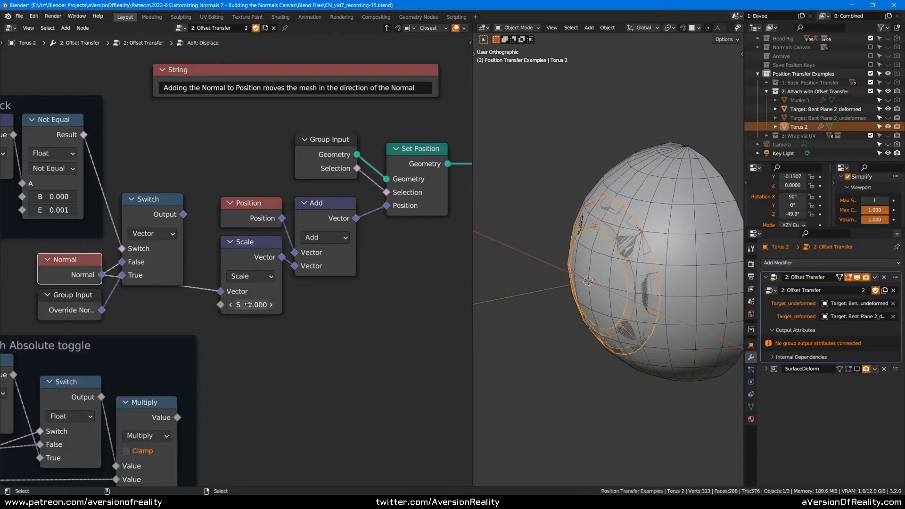
{"action": "left_click", "coordinate": [350, 308]}
- Unmute the AoR: Displace node and set the factor of its inner Scale node to 0.001
{"action": "key", "text": "Tab"}
{"action": "key", "text": "m"}
{"action": "key", "text": "Tab"}
{"action": "left_click", "coordinate": [251, 305]}
{"action": "type", "text": "0.001"}
{"action": "key", "text": "Return"}
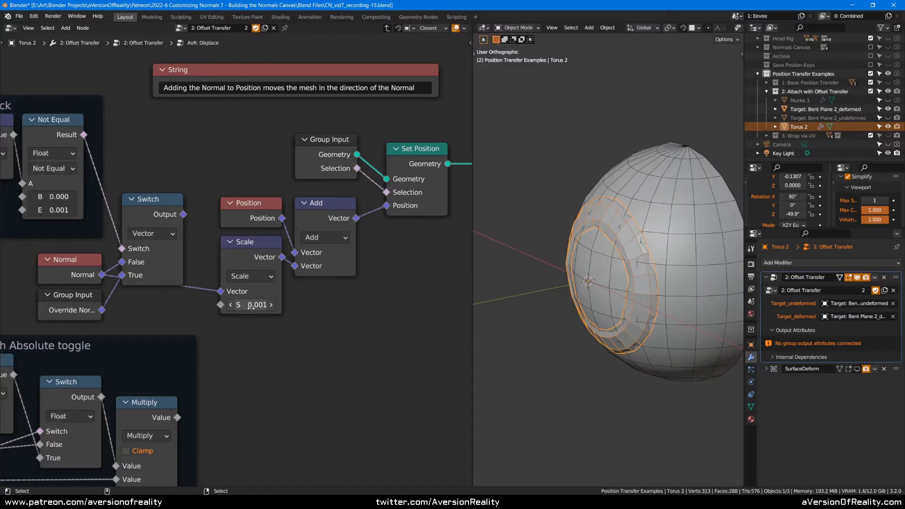
{"action": "scroll", "coordinate": [619, 279], "scroll_direction": "up", "scroll_amount": 2}
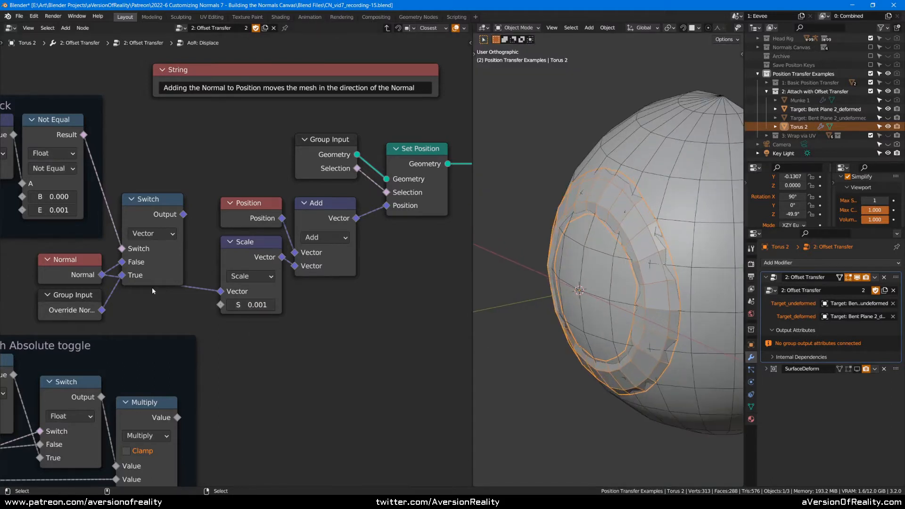
- Try a larger factor on the Scale node and set it back to 0.001
{"action": "left_click_drag", "start_coordinate": [257, 305], "coordinate": [260, 305], "text": "shift"}
{"action": "left_click", "coordinate": [260, 305]}
{"action": "key", "text": "ctrl+a"}
{"action": "type", "text": "0.001"}
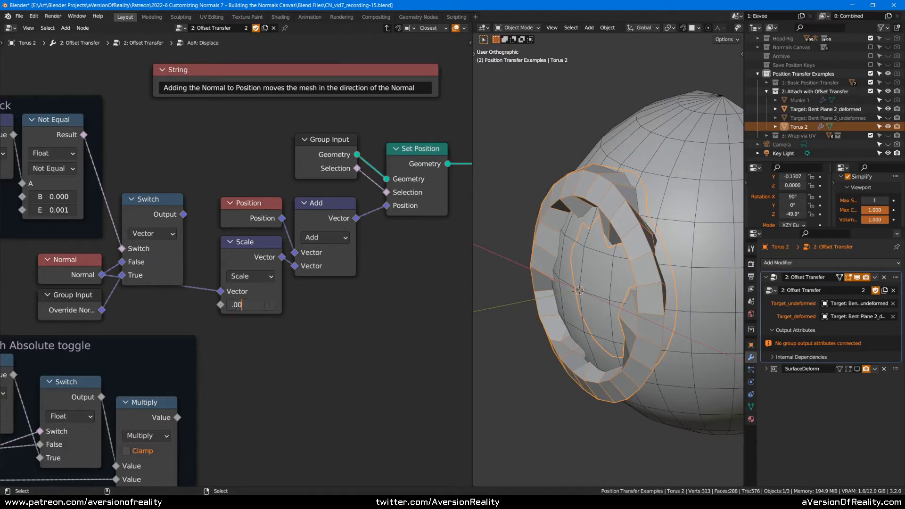
{"action": "key", "text": "Return"}
- Examine how the Normal and Position nodes feed Scale and Add, alongside the displaced torus and the Input Check nodes
{"action": "left_click", "coordinate": [76, 269]}
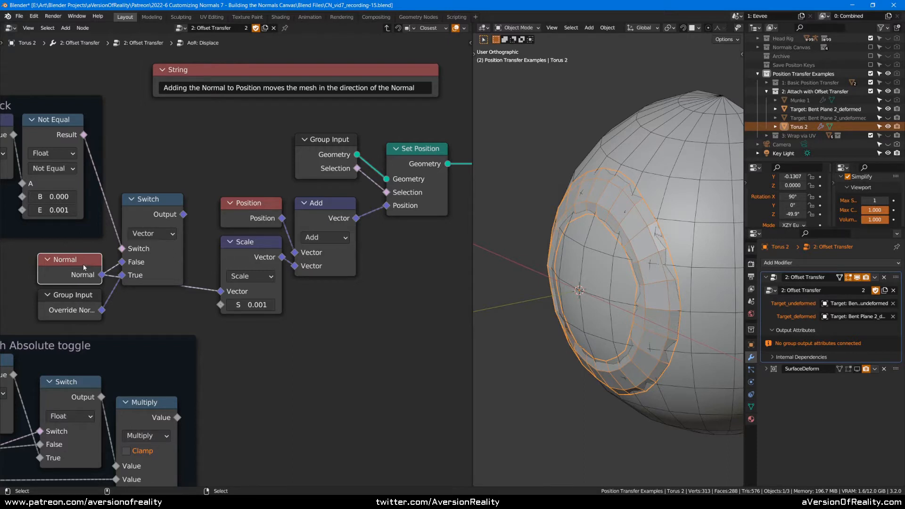
{"action": "left_click", "coordinate": [250, 216]}
{"action": "left_click", "coordinate": [316, 320]}
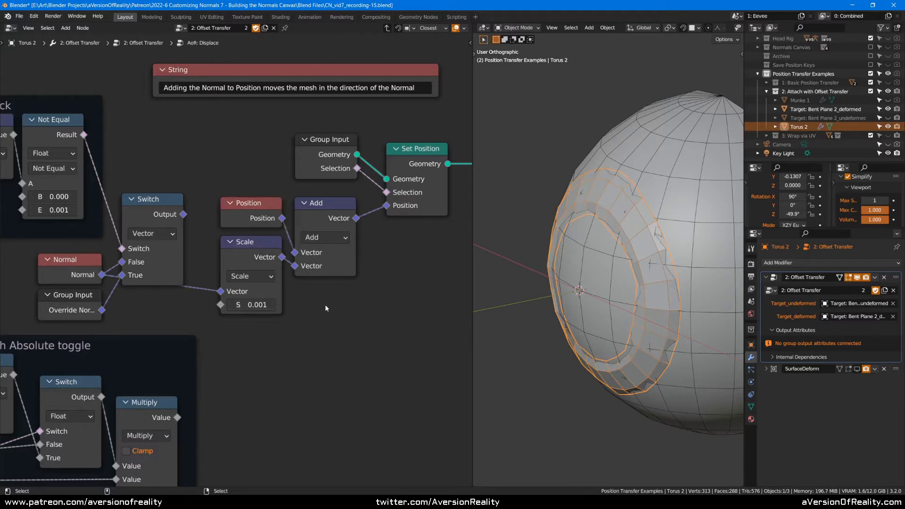
{"action": "middle_click_drag", "start_coordinate": [587, 258], "coordinate": [618, 219]}
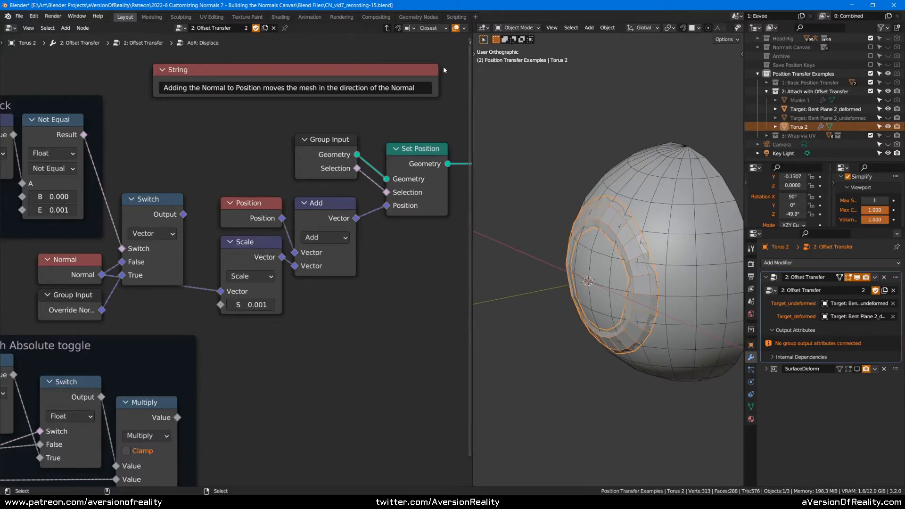
{"action": "scroll", "coordinate": [561, 152], "scroll_direction": "up", "scroll_amount": 2}
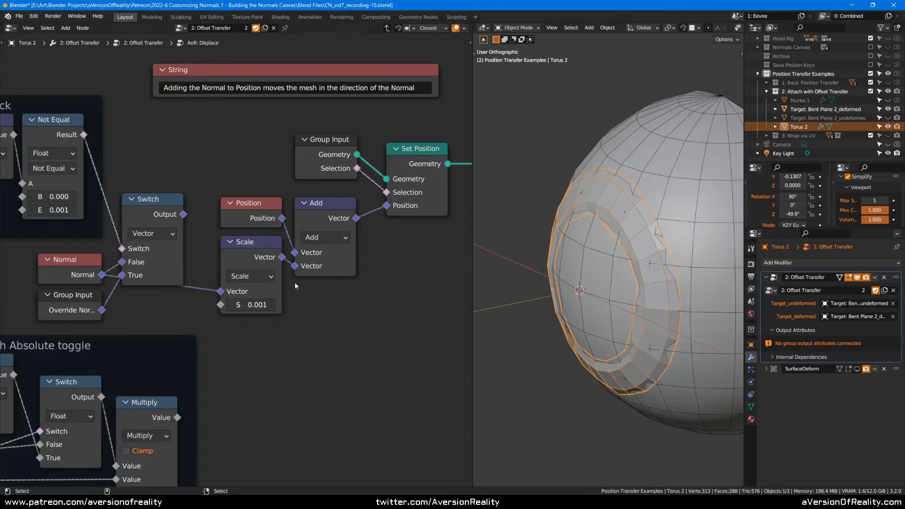
{"action": "left_click", "coordinate": [81, 271]}
{"action": "left_click", "coordinate": [324, 307]}
{"action": "scroll", "coordinate": [149, 218], "scroll_direction": "down", "scroll_amount": 3}
{"action": "middle_click_drag", "start_coordinate": [193, 173], "coordinate": [283, 152]}
{"action": "scroll", "coordinate": [285, 154], "scroll_direction": "up", "scroll_amount": 2}
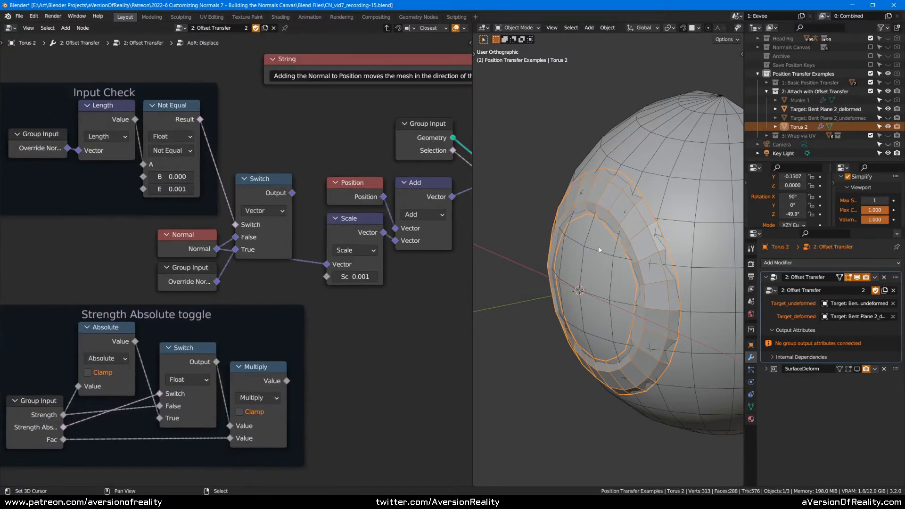
- Reconnect the vector Switch node's output to the Scale node's Vector input inside the AoR: Displace group
{"action": "left_click_drag", "start_coordinate": [292, 193], "coordinate": [327, 264]}
{"action": "left_click", "coordinate": [189, 247]}
{"action": "left_click", "coordinate": [258, 195]}
{"action": "left_click", "coordinate": [271, 141]}
{"action": "middle_click_drag", "start_coordinate": [272, 141], "coordinate": [303, 140]}
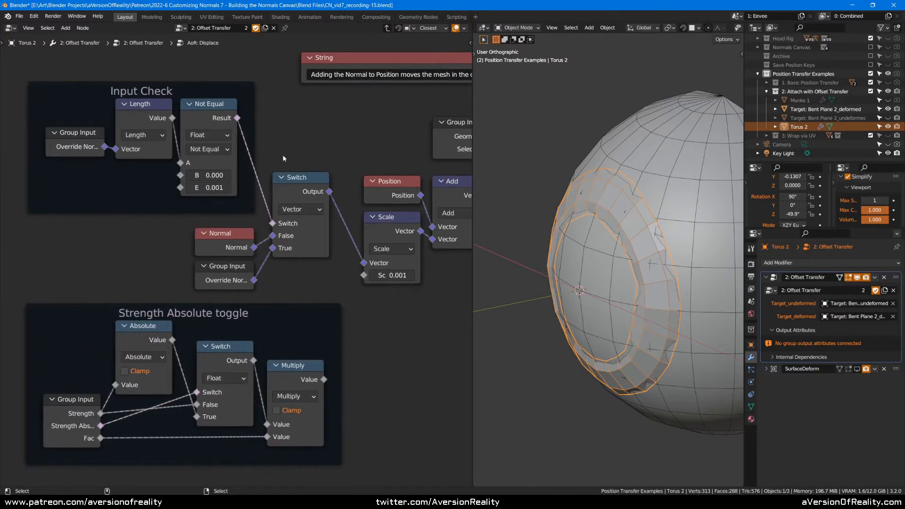
- Examine how the Input Check nodes choose between Normal and Override Normal, comparing them with the AoR: Displace node's Override Normal input
{"action": "key", "text": "Tab"}
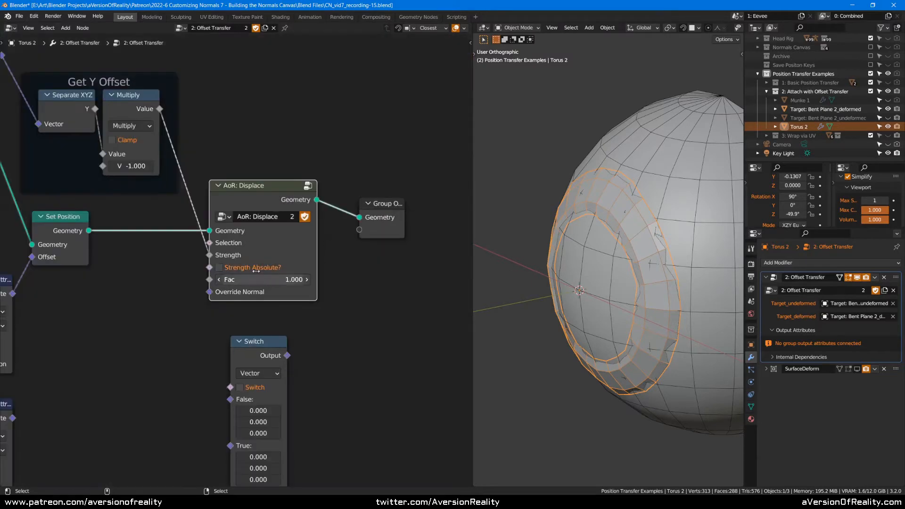
{"action": "key", "text": "Tab"}
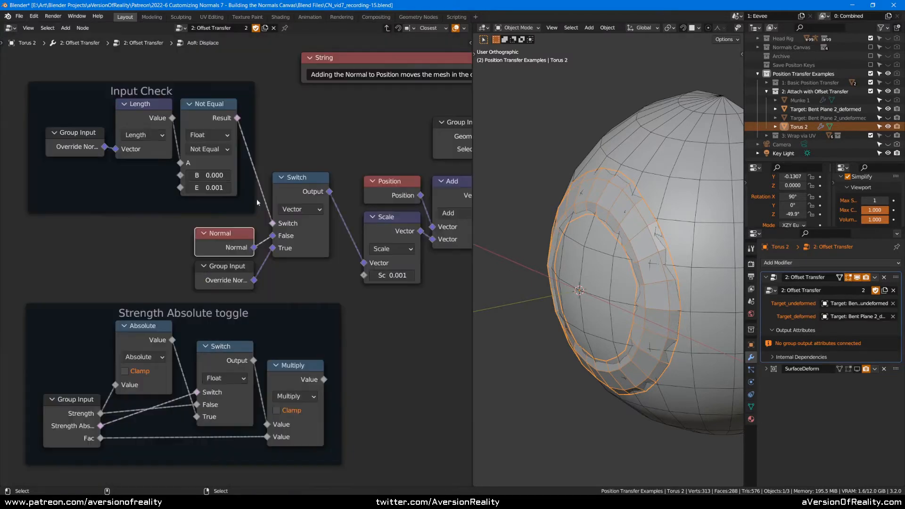
{"action": "left_click", "coordinate": [156, 193]}
{"action": "left_click", "coordinate": [94, 150]}
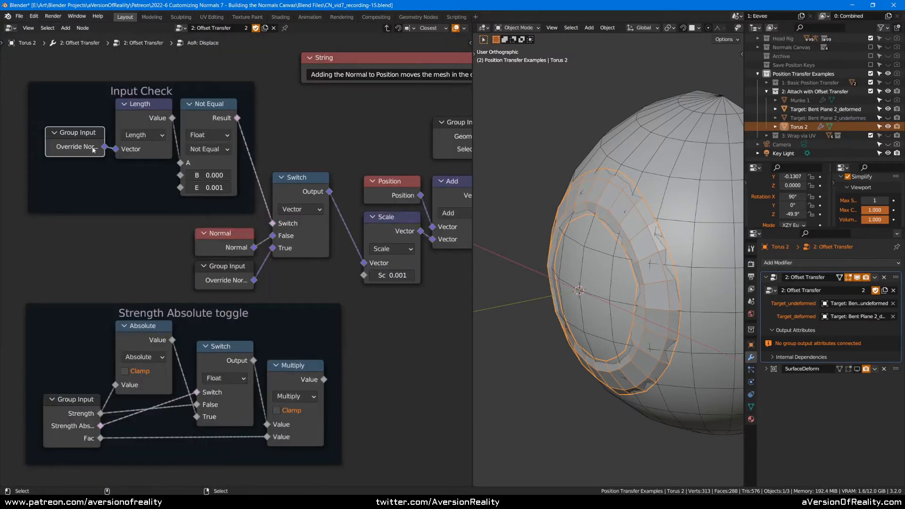
{"action": "left_click", "coordinate": [137, 154]}
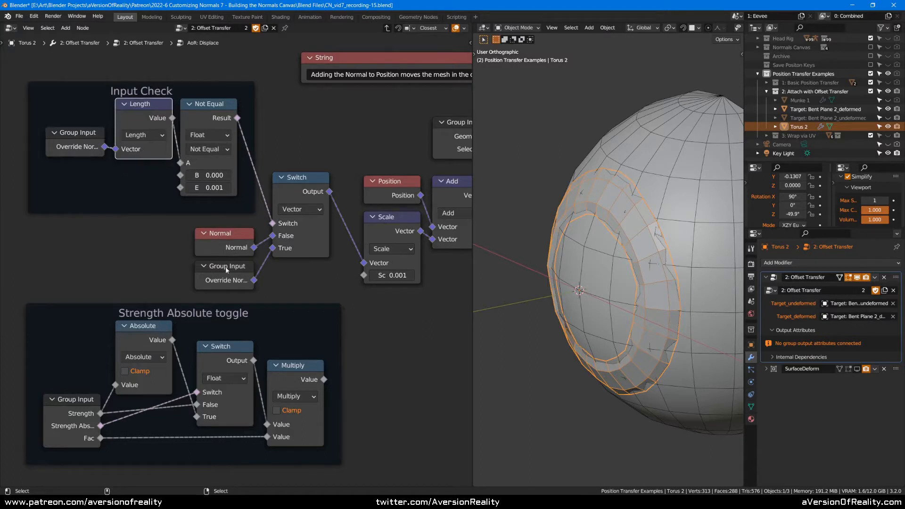
{"action": "left_click", "coordinate": [187, 216]}
{"action": "left_click", "coordinate": [244, 284]}
{"action": "key", "text": "Tab"}
{"action": "left_click", "coordinate": [177, 327]}
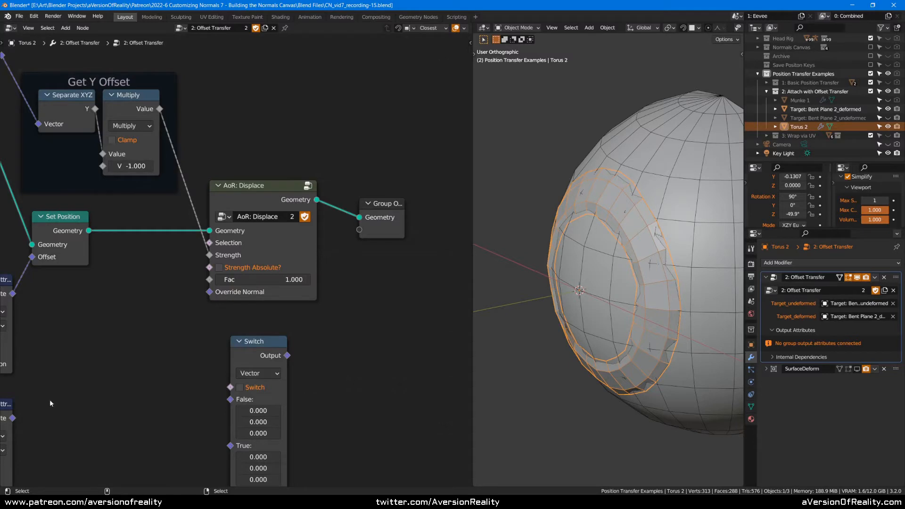
{"action": "left_click", "coordinate": [267, 198]}
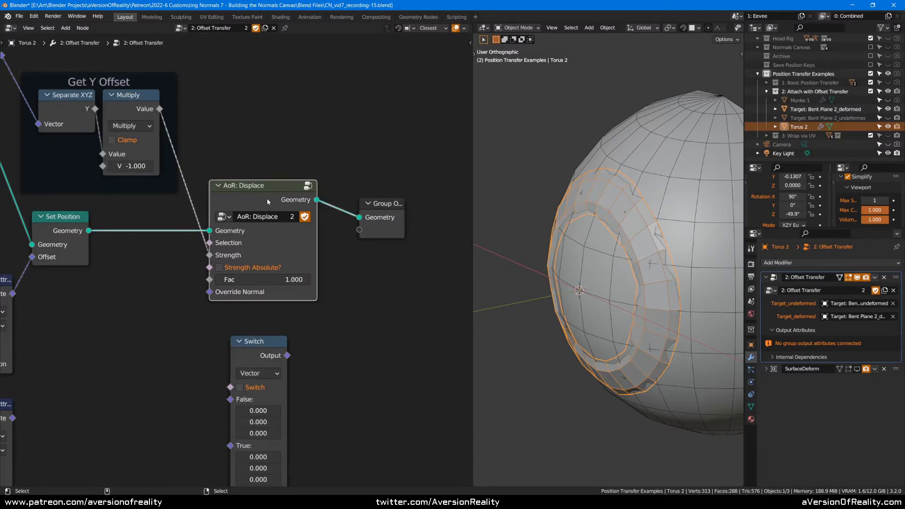
{"action": "key", "text": "Tab"}
{"action": "left_click", "coordinate": [291, 137]}
{"action": "left_click", "coordinate": [251, 113]}
{"action": "left_click", "coordinate": [339, 137]}
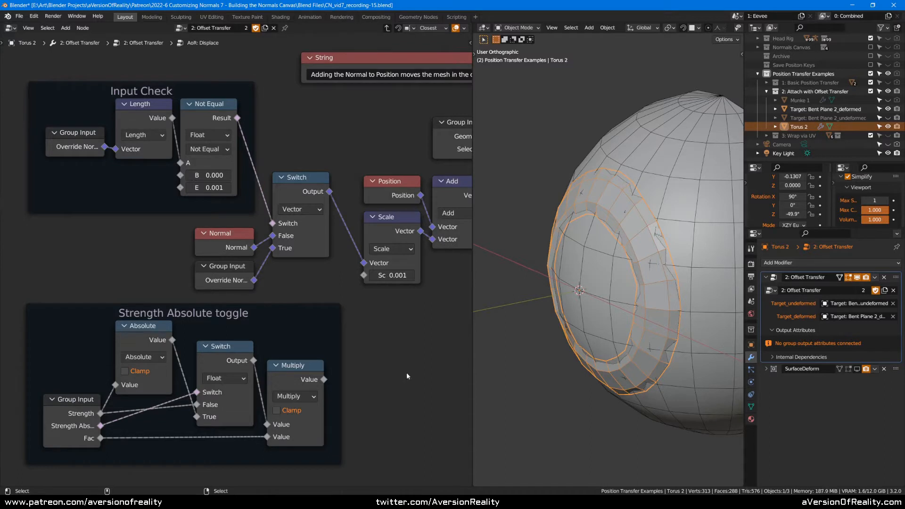
- Set the Scale node's factor to 1 and connect the Strength Absolute toggle's Multiply output to its Scale input
{"action": "key", "text": "ctrl+s"}
{"action": "left_click", "coordinate": [392, 275]}
{"action": "type", "text": "1"}
{"action": "key", "text": "Return"}
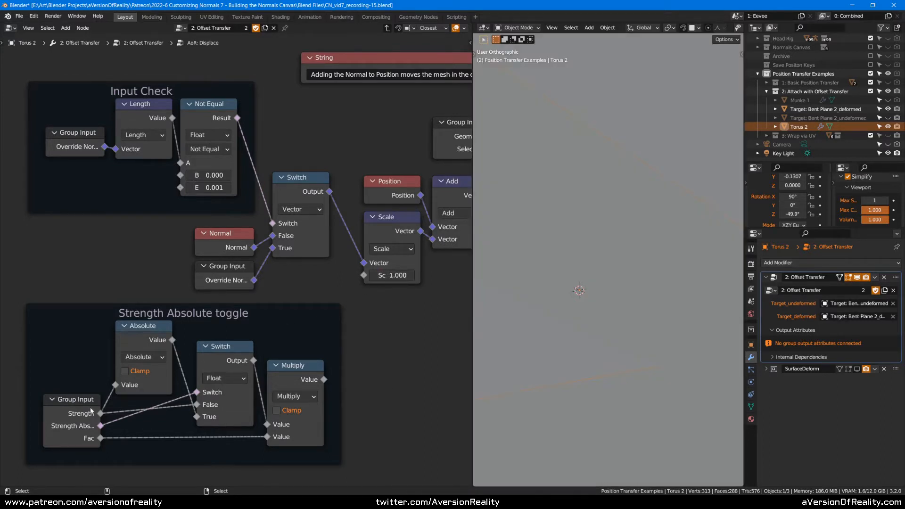
{"action": "left_click_drag", "start_coordinate": [324, 379], "coordinate": [364, 275]}
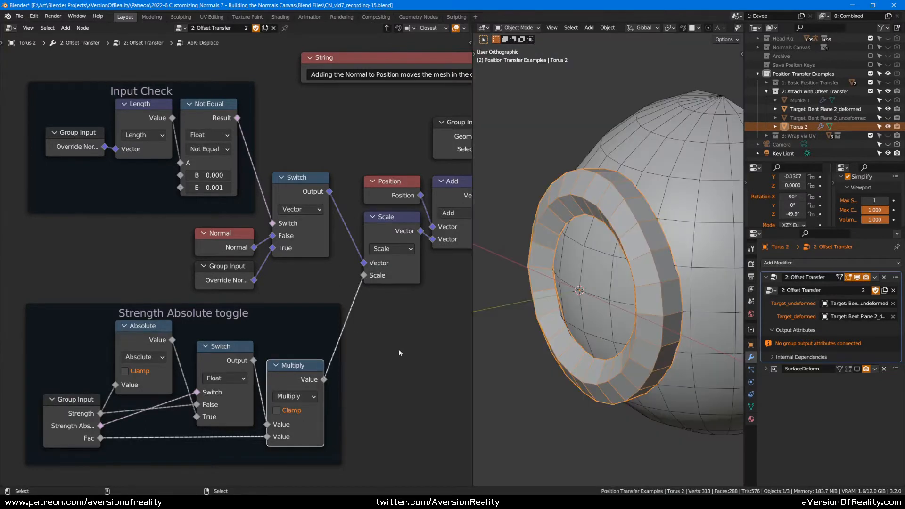
- Examine the AoR: Displace node's Strength input and how the Normal vector feeds the Scale node inside the group
{"action": "key", "text": "Tab"}
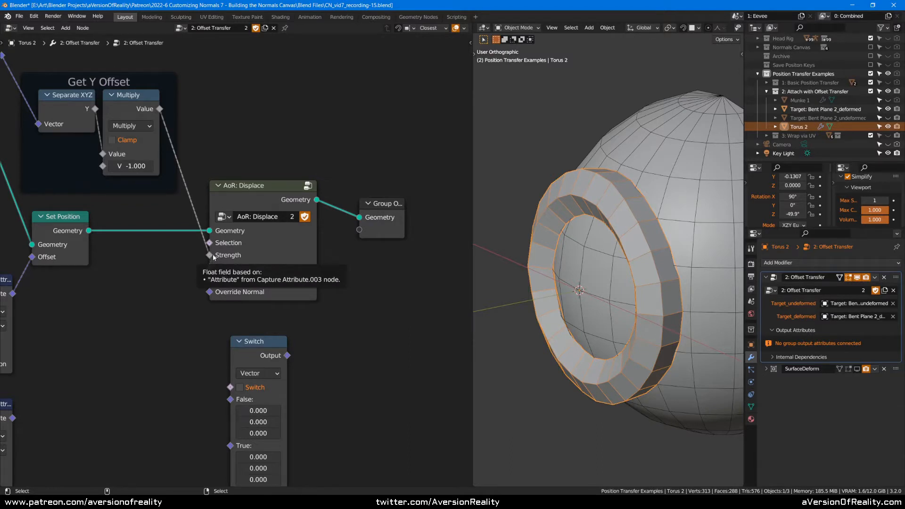
{"action": "left_click", "coordinate": [268, 253]}
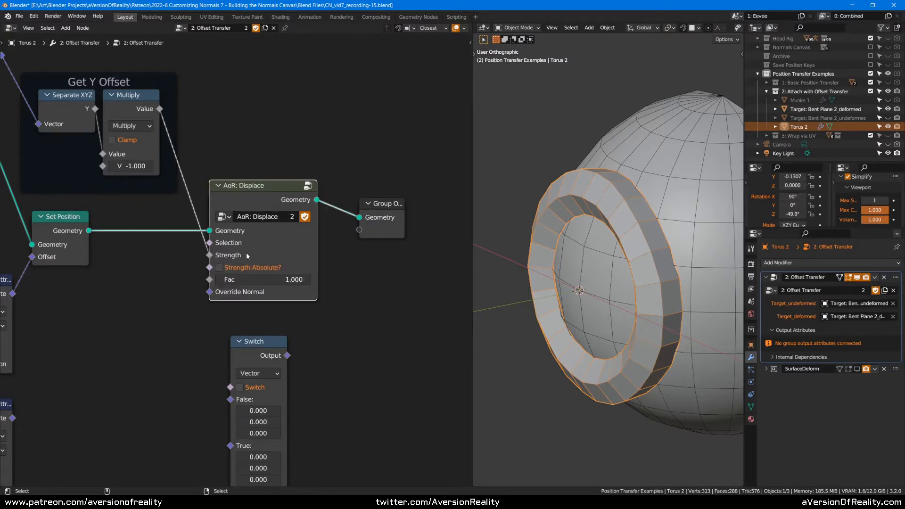
{"action": "key", "text": "Tab"}
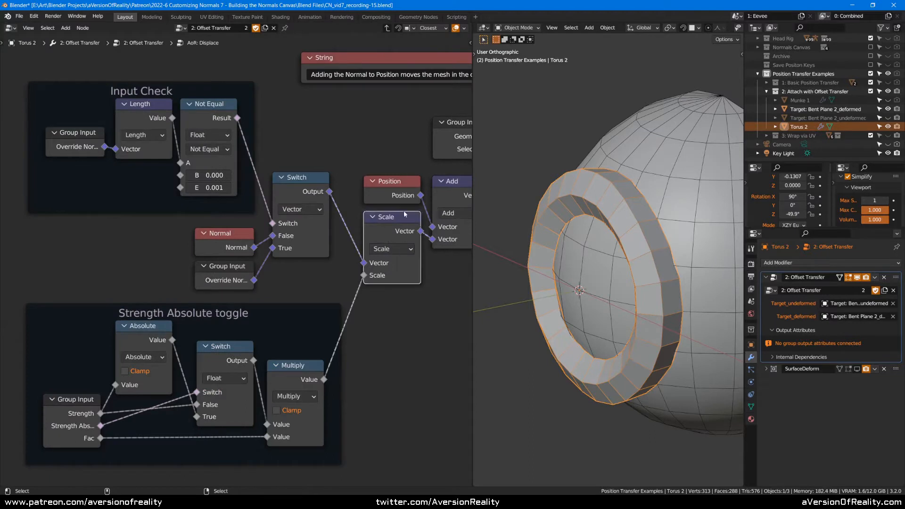
{"action": "left_click", "coordinate": [223, 243]}
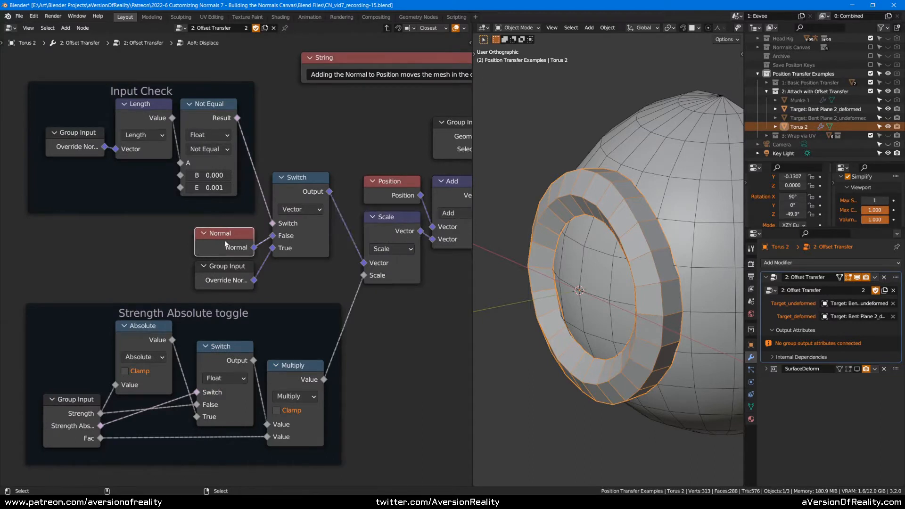
{"action": "left_click", "coordinate": [396, 224]}
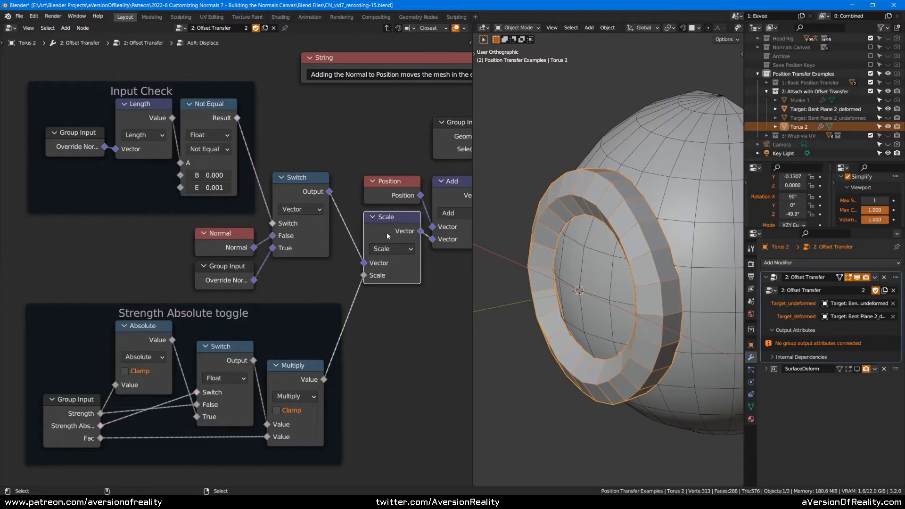
{"action": "mouse_move", "coordinate": [363, 267]}
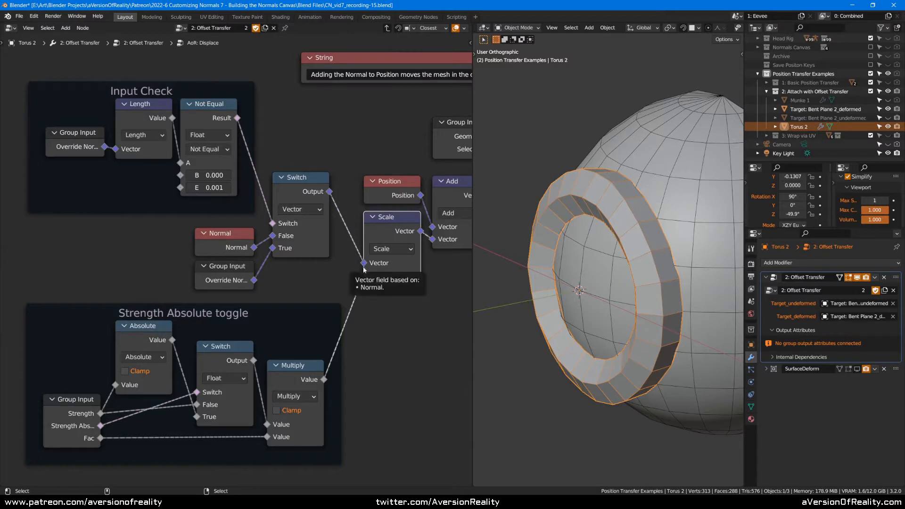
- Detach the Scale node and replace it with a duplicated Add node set to Multiply, fed by the strength Multiply value
{"action": "middle_click_drag", "start_coordinate": [437, 335], "coordinate": [334, 296]}
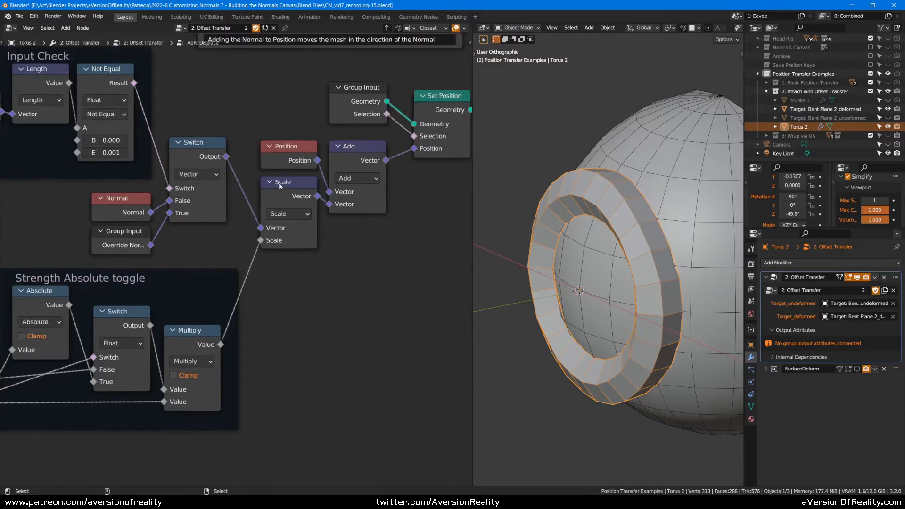
{"action": "left_click_drag", "start_coordinate": [277, 188], "coordinate": [410, 269], "text": "alt"}
{"action": "left_click", "coordinate": [286, 261]}
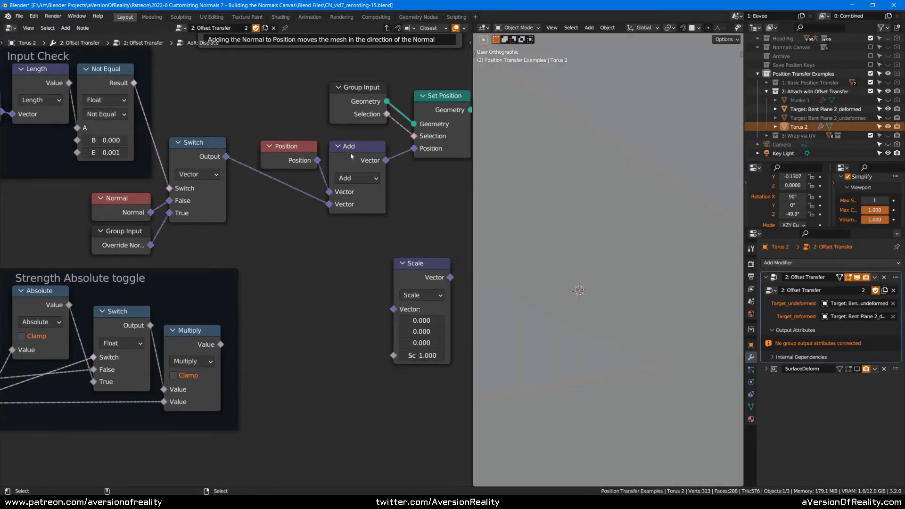
{"action": "left_click", "coordinate": [349, 153]}
{"action": "key", "text": "shift+d"}
{"action": "left_click", "coordinate": [262, 190]}
{"action": "left_click", "coordinate": [282, 214]}
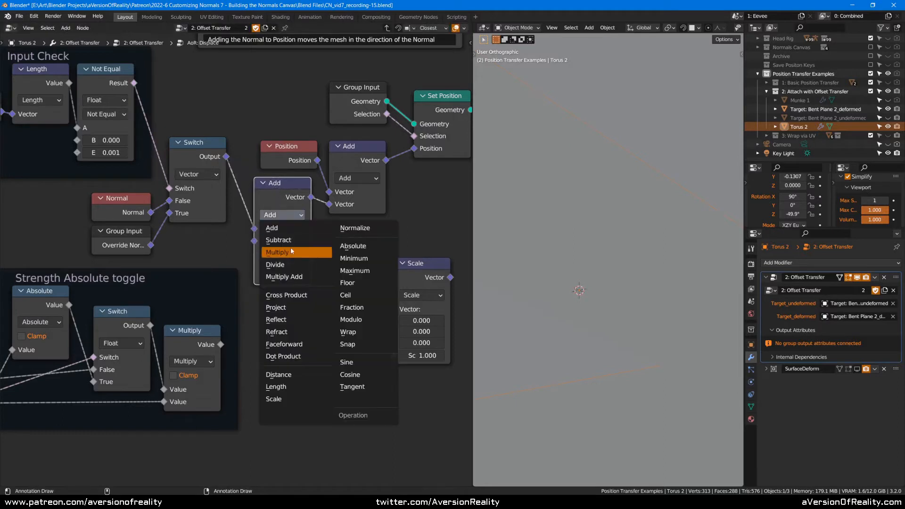
{"action": "left_click", "coordinate": [292, 253]}
{"action": "left_click_drag", "start_coordinate": [220, 345], "coordinate": [253, 241]}
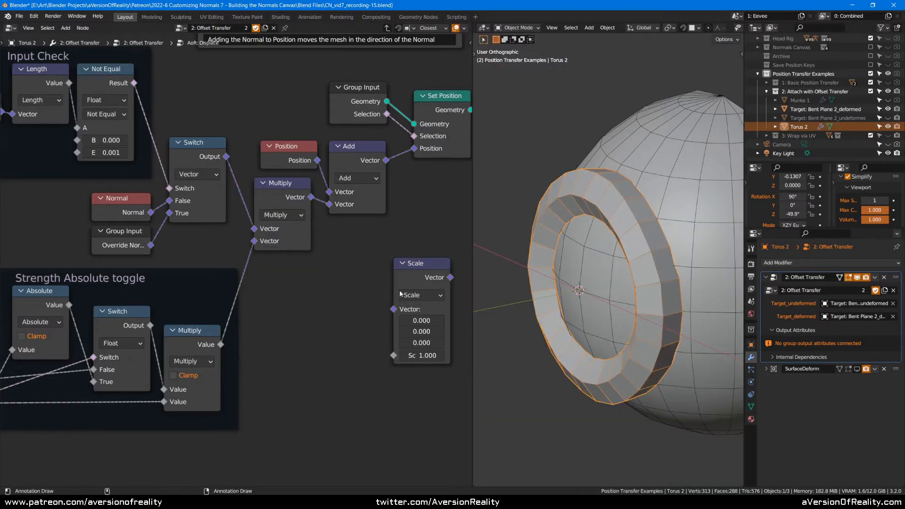
- Wire the Scale node back between Switch and Add in place of the vector Multiply, scaled by the strength Multiply value
{"action": "left_click_drag", "start_coordinate": [404, 276], "coordinate": [271, 287]}
{"action": "left_click_drag", "start_coordinate": [227, 157], "coordinate": [262, 320]}
{"action": "left_click_drag", "start_coordinate": [220, 344], "coordinate": [263, 332]}
{"action": "left_click_drag", "start_coordinate": [319, 288], "coordinate": [329, 208]}
{"action": "left_click_drag", "start_coordinate": [296, 296], "coordinate": [283, 282]}
{"action": "left_click", "coordinate": [277, 293]}
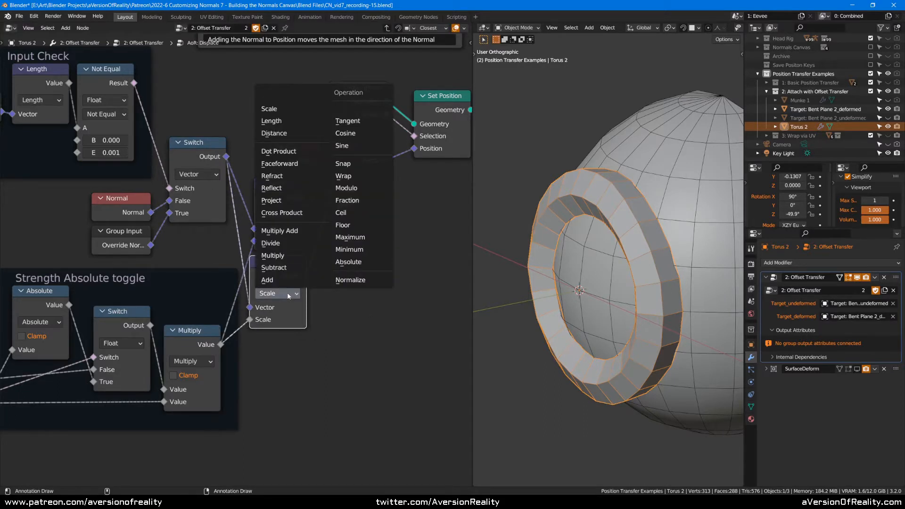
{"action": "left_click", "coordinate": [288, 296]}
{"action": "left_click_drag", "start_coordinate": [280, 261], "coordinate": [285, 185]}
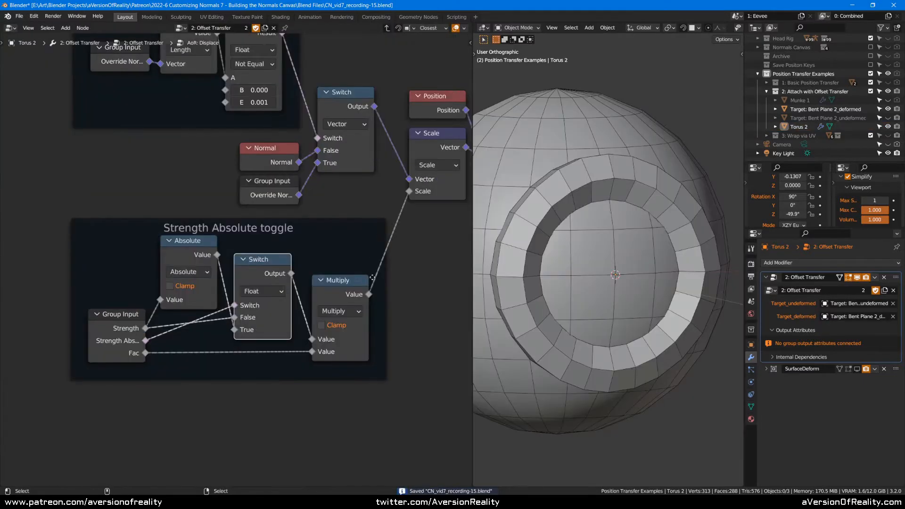
- Connect the Group Input's Strength directly to the strength Multiply node's first Value input, then leave the AoR: Displace group
{"action": "left_click", "coordinate": [165, 336]}
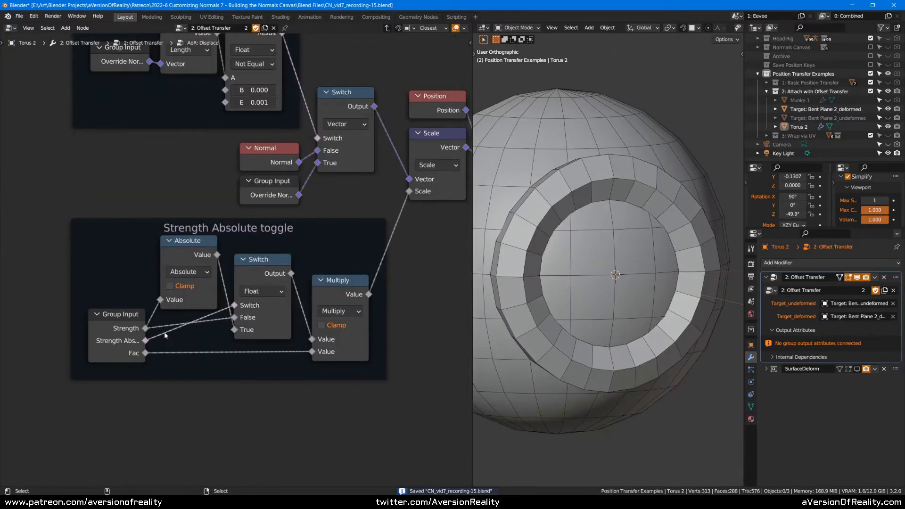
{"action": "left_click_drag", "start_coordinate": [146, 328], "coordinate": [312, 340]}
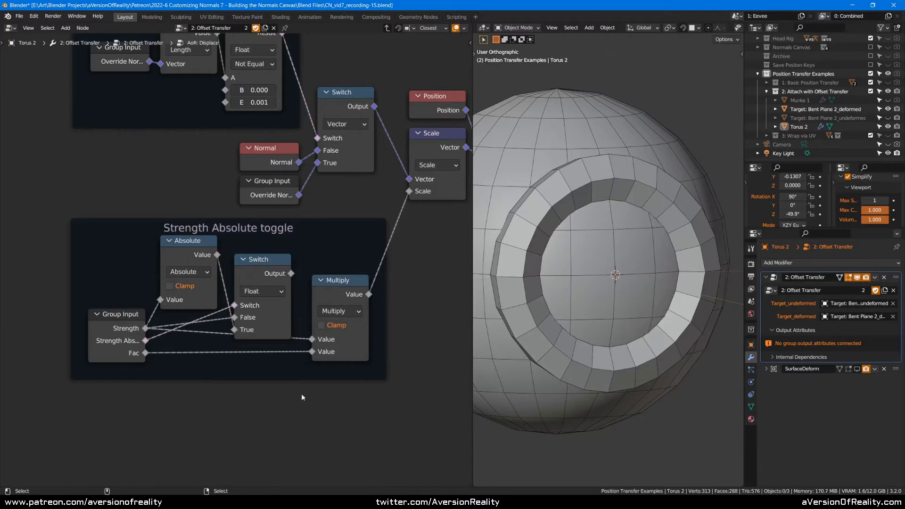
{"action": "key", "text": "Tab"}
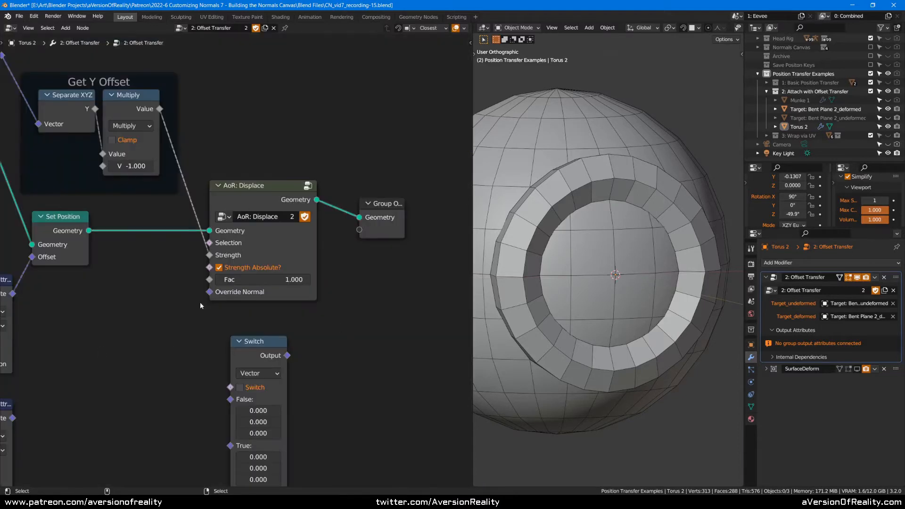
- Try a different Fac value on the AoR: Displace node and return it to 1
{"action": "mouse_move", "coordinate": [210, 256]}
{"action": "left_click_drag", "start_coordinate": [296, 282], "coordinate": [383, 282]}
{"action": "mouse_move", "coordinate": [212, 256]}
{"action": "middle_click_drag", "start_coordinate": [176, 266], "coordinate": [224, 264]}
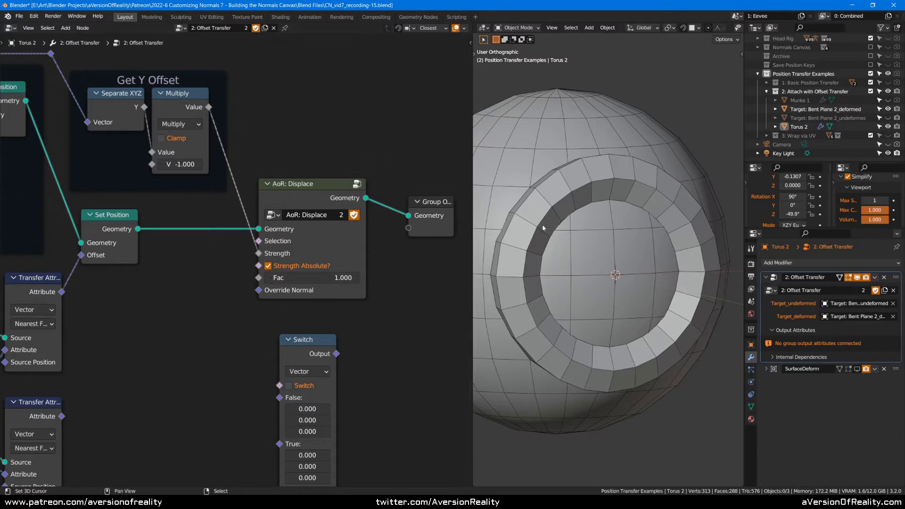
- Examine how Strength passes through the Absolute and Switch nodes of the Strength Absolute toggle inside AoR: Displace
{"action": "left_click", "coordinate": [324, 196]}
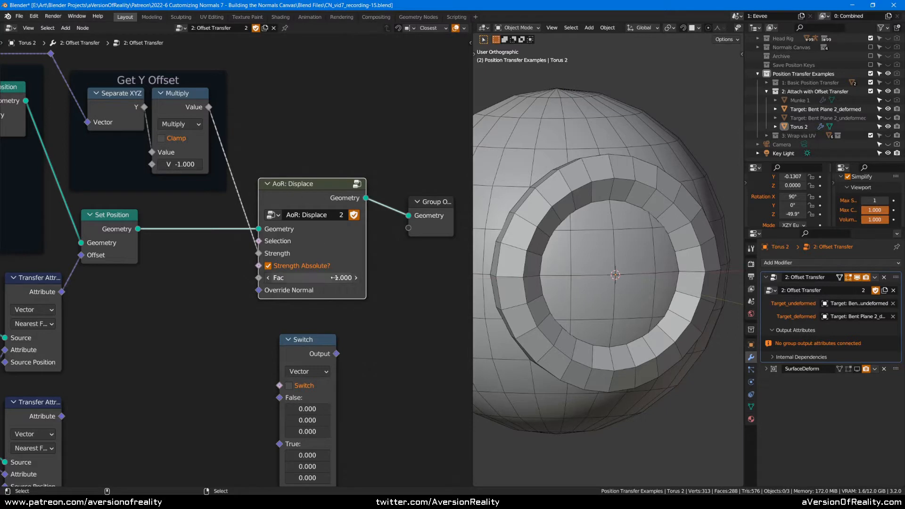
{"action": "key", "text": "Tab"}
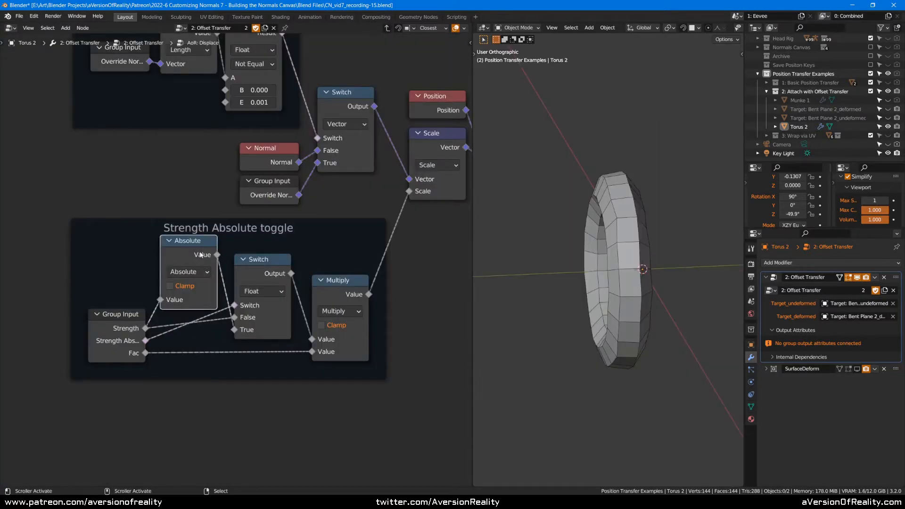
{"action": "left_click", "coordinate": [264, 268]}
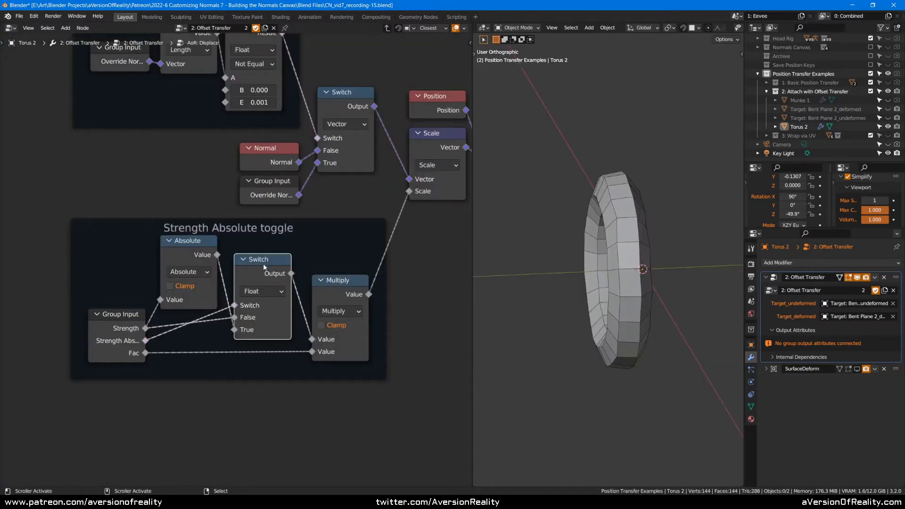
{"action": "left_click", "coordinate": [106, 333]}
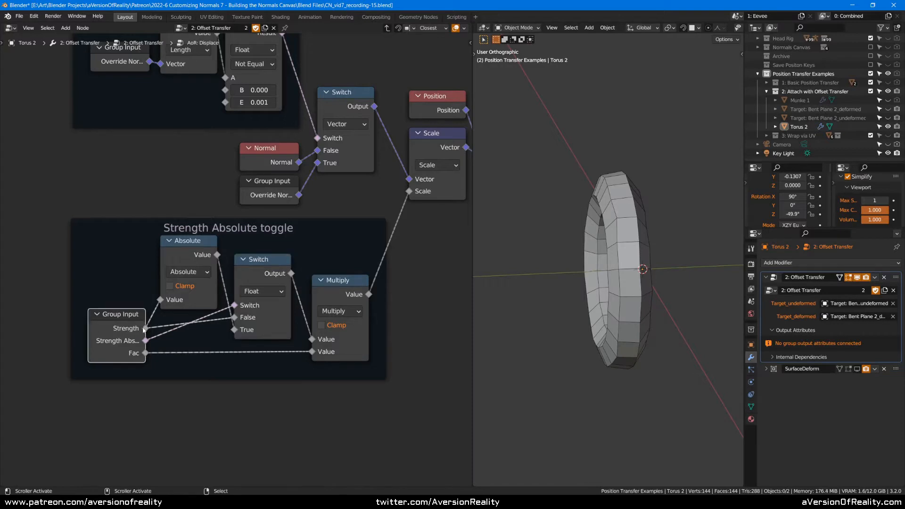
{"action": "left_click", "coordinate": [189, 295]}
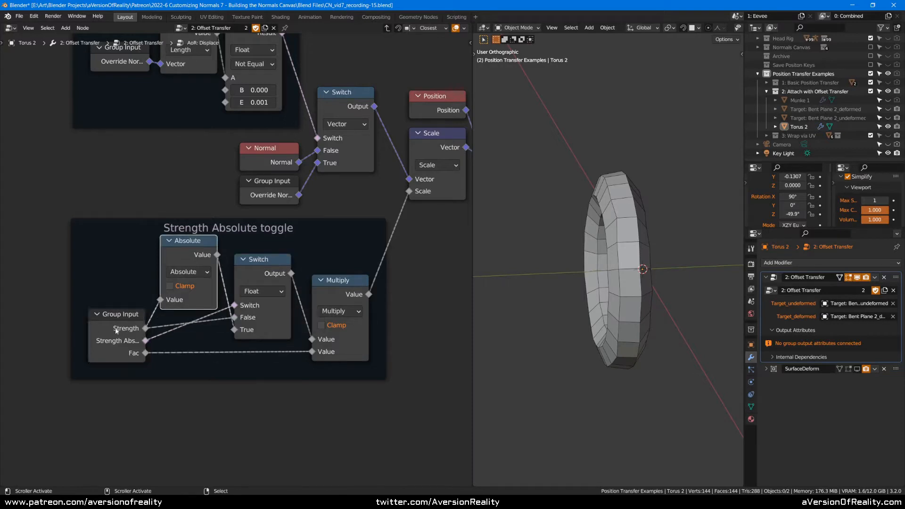
- Turn Strength Absolute off on the AoR: Displace node to inspect the torus's shape, and turn it back on
{"action": "key", "text": "Tab"}
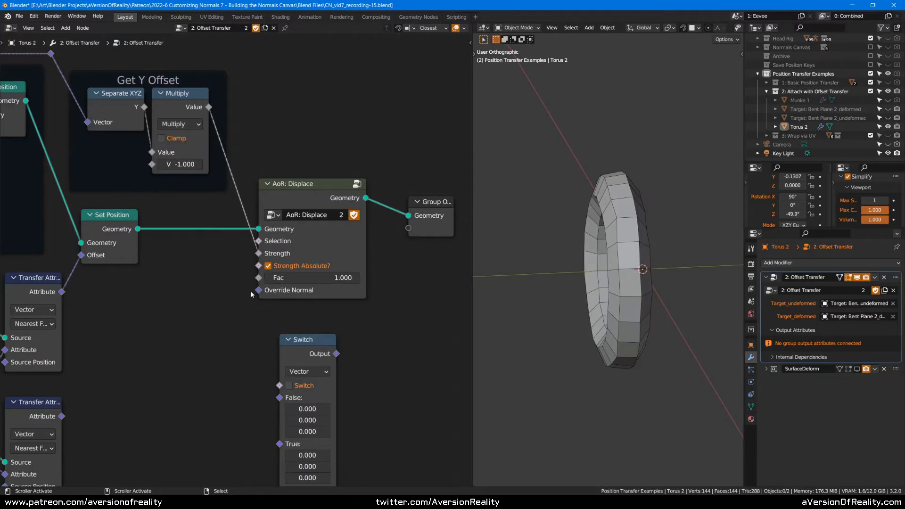
{"action": "scroll", "coordinate": [281, 270], "scroll_direction": "up", "scroll_amount": 1}
{"action": "middle_click_drag", "start_coordinate": [683, 166], "coordinate": [702, 163]}
{"action": "left_click", "coordinate": [303, 265]}
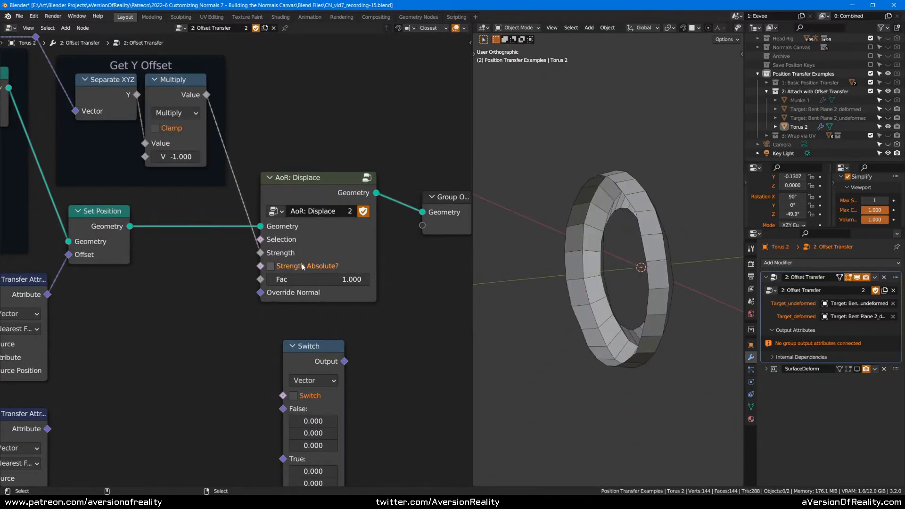
{"action": "middle_click_drag", "start_coordinate": [616, 226], "coordinate": [649, 198]}
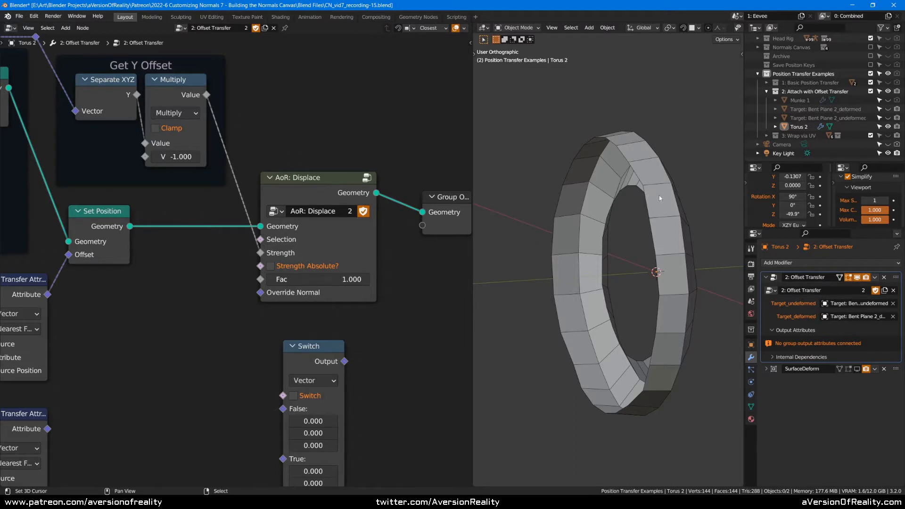
{"action": "left_click", "coordinate": [270, 266]}
{"action": "middle_click_drag", "start_coordinate": [657, 195], "coordinate": [639, 214]}
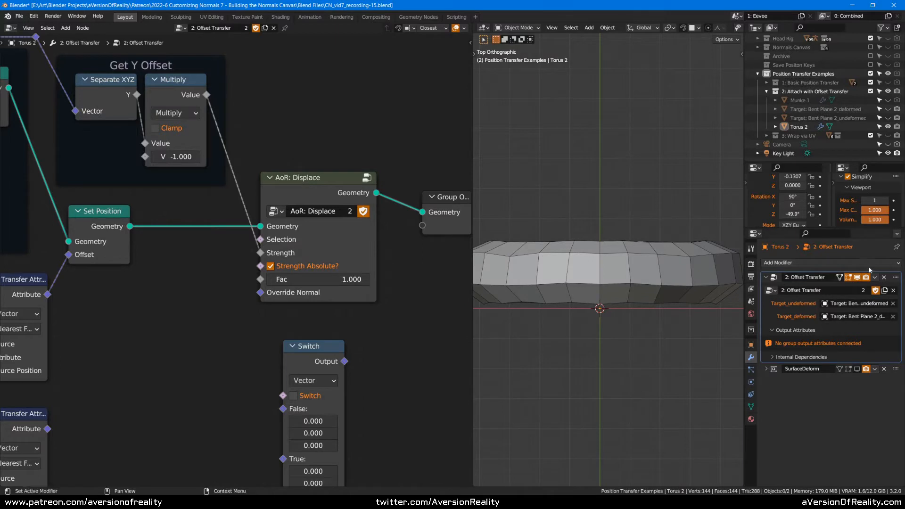
- Toggle Strength Absolute on the AoR: Displace node off and on to compare the torus against the bent plane
{"action": "left_click", "coordinate": [594, 258]}
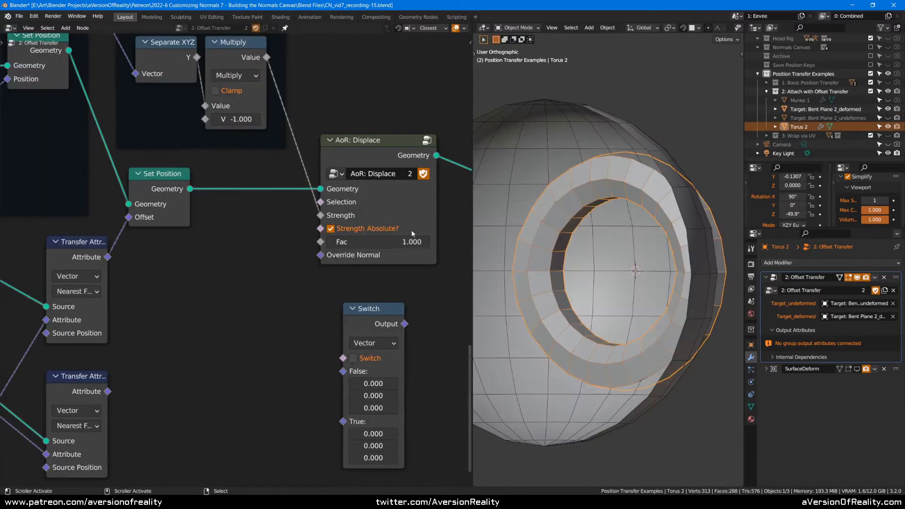
{"action": "left_click", "coordinate": [392, 231]}
{"action": "left_click", "coordinate": [392, 231]}
{"action": "left_click", "coordinate": [392, 231]}
{"action": "left_click", "coordinate": [392, 231]}
{"action": "middle_click_drag", "start_coordinate": [621, 170], "coordinate": [600, 195]}
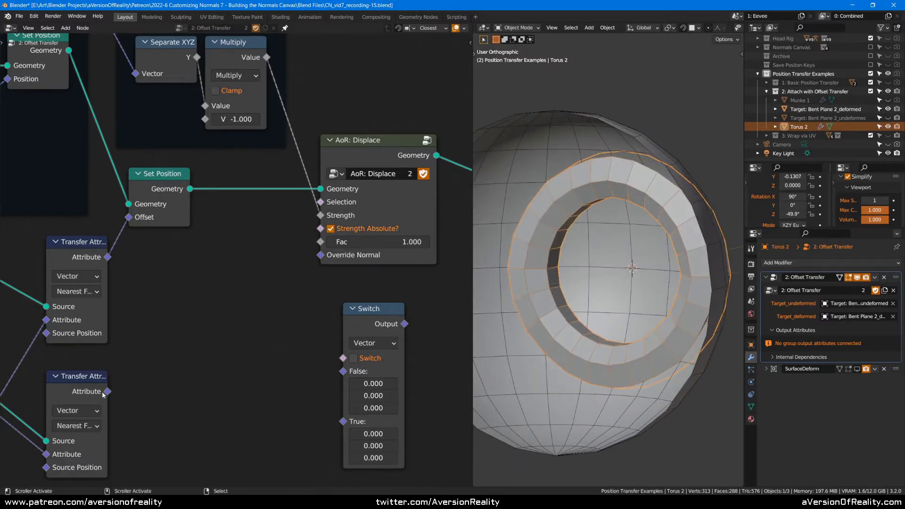
- Hide the deformed bent plane and preview the Set Position output that feeds AoR: Displace to inspect the flattened torus
{"action": "left_click", "coordinate": [626, 123]}
{"action": "key", "text": "h"}
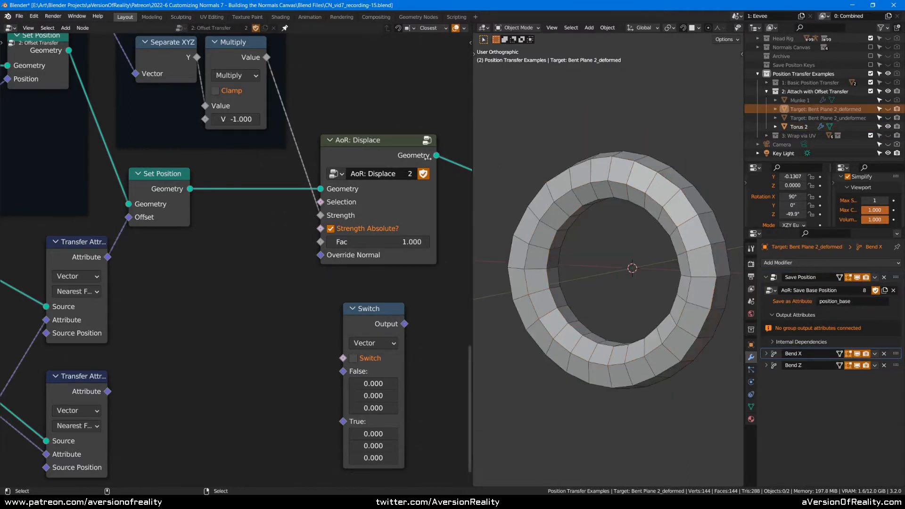
{"action": "left_click", "coordinate": [173, 177], "text": "ctrl+shift"}
{"action": "middle_click_drag", "start_coordinate": [589, 212], "coordinate": [615, 182]}
{"action": "left_click", "coordinate": [623, 194]}
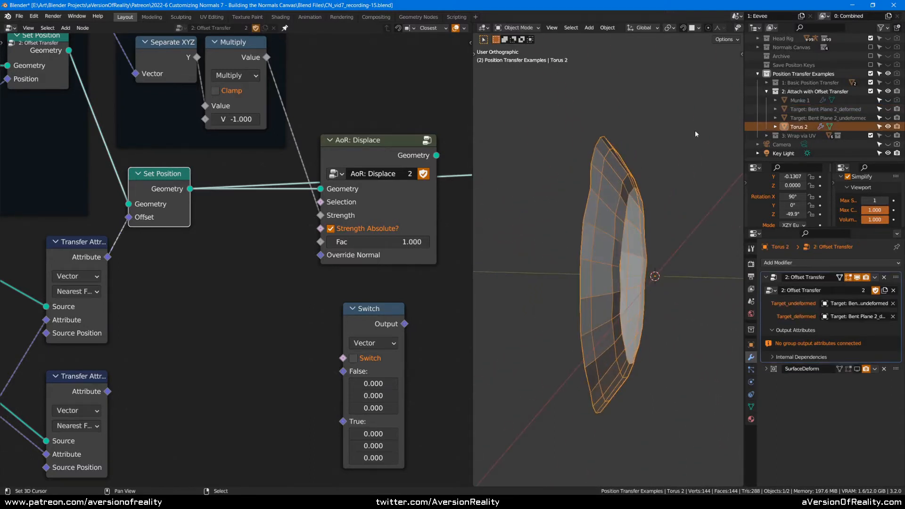
{"action": "middle_click_drag", "start_coordinate": [692, 279], "coordinate": [620, 175]}
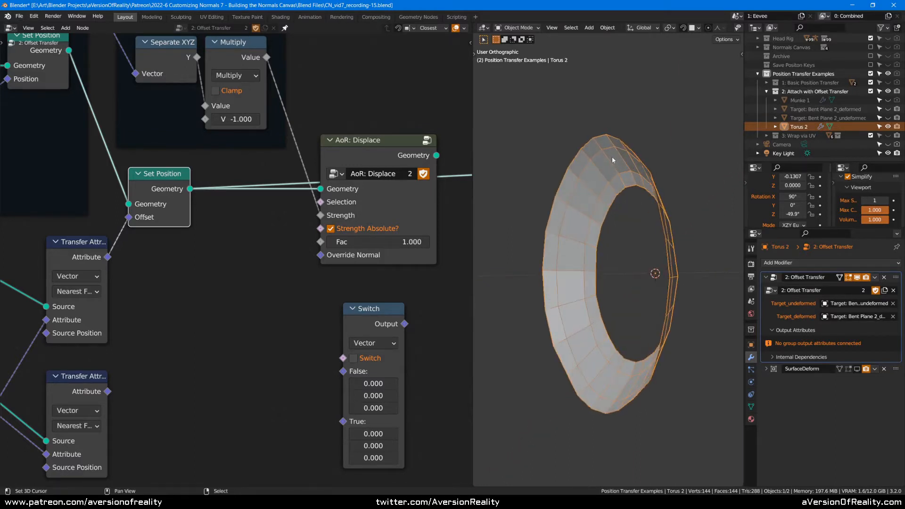
{"action": "mouse_move", "coordinate": [617, 165]}
{"action": "middle_mouse_down"}
{"action": "mouse_move", "coordinate": [589, 170]}
{"action": "mouse_move", "coordinate": [631, 162]}
{"action": "mouse_move", "coordinate": [618, 163]}
{"action": "middle_mouse_up"}
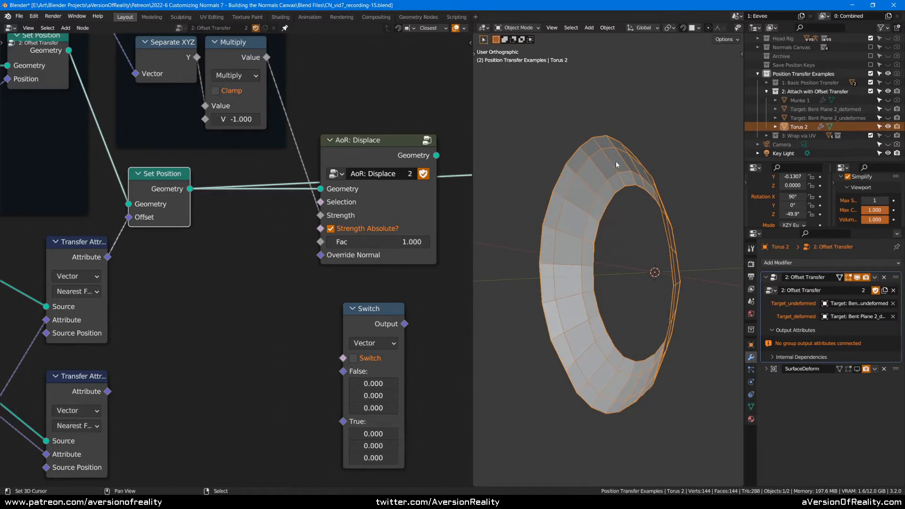
{"action": "middle_click_drag", "start_coordinate": [626, 170], "coordinate": [608, 173]}
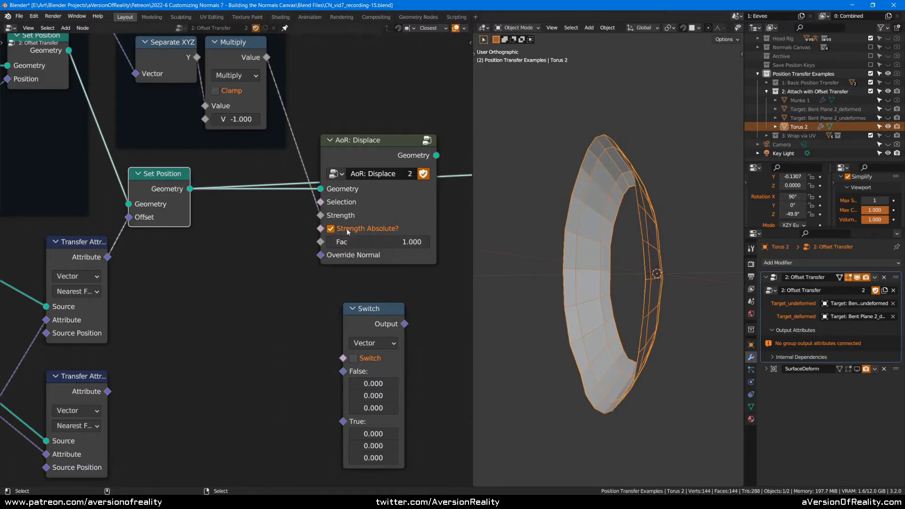
- Cut the link from the Get Y Offset Multiply node to Strength and preview the AoR: Displace output
{"action": "right_click_drag", "start_coordinate": [305, 151], "coordinate": [288, 169], "text": "ctrl"}
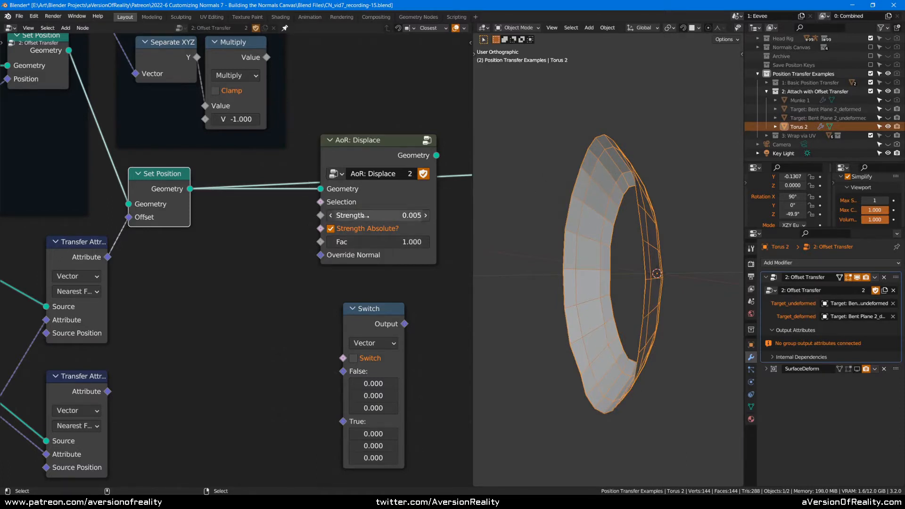
{"action": "left_click", "coordinate": [395, 216]}
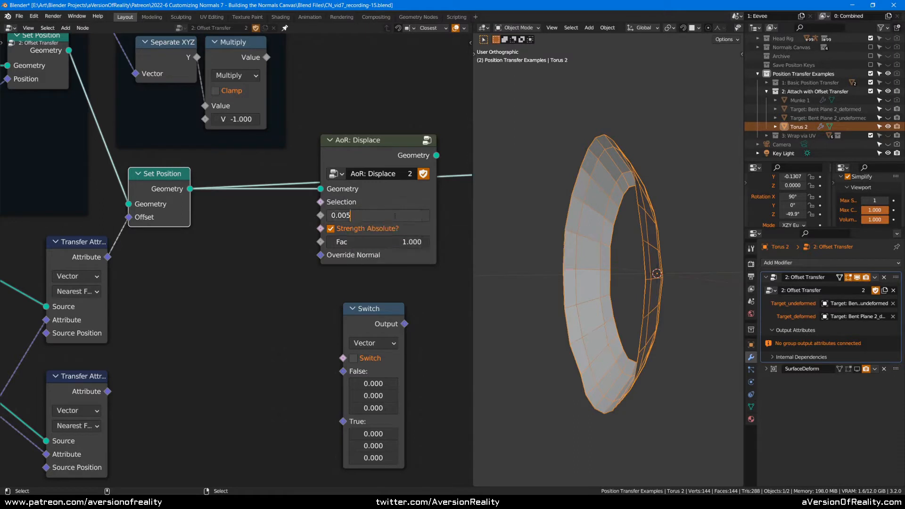
{"action": "key", "text": "Return"}
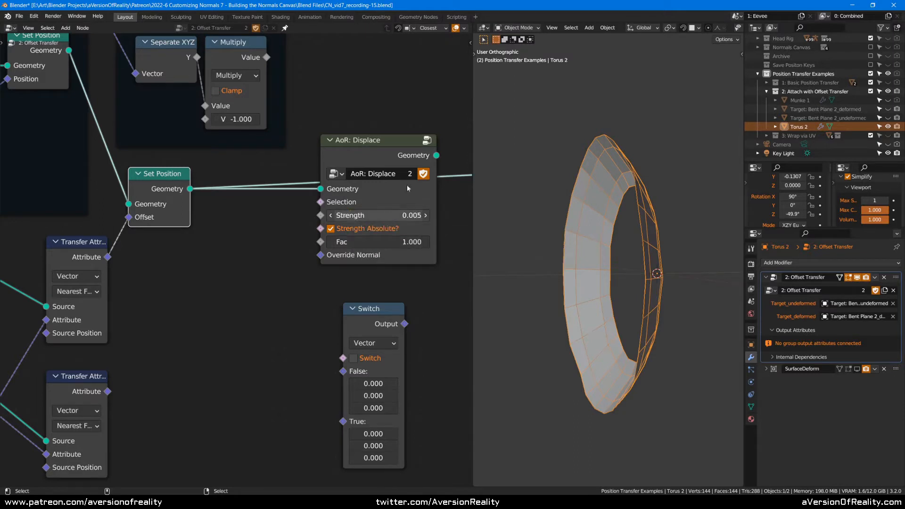
{"action": "left_click", "coordinate": [385, 146], "text": "ctrl+shift"}
- Toggle Strength Absolute off and on with the unlinked Strength value to compare the torus's displacement
{"action": "middle_click_drag", "start_coordinate": [624, 165], "coordinate": [489, 210]}
{"action": "left_click", "coordinate": [382, 225]}
{"action": "left_click", "coordinate": [383, 225]}
{"action": "left_click", "coordinate": [383, 226]}
{"action": "left_click", "coordinate": [380, 226]}
{"action": "double_click", "coordinate": [362, 215]}
{"action": "key", "text": "Escape"}
{"action": "middle_click_drag", "start_coordinate": [613, 185], "coordinate": [542, 191]}
- Deselect the nodes and save the blend file
{"action": "left_click", "coordinate": [434, 96]}
{"action": "key", "text": "ctrl+s"}
{"action": "left_click", "coordinate": [334, 59]}
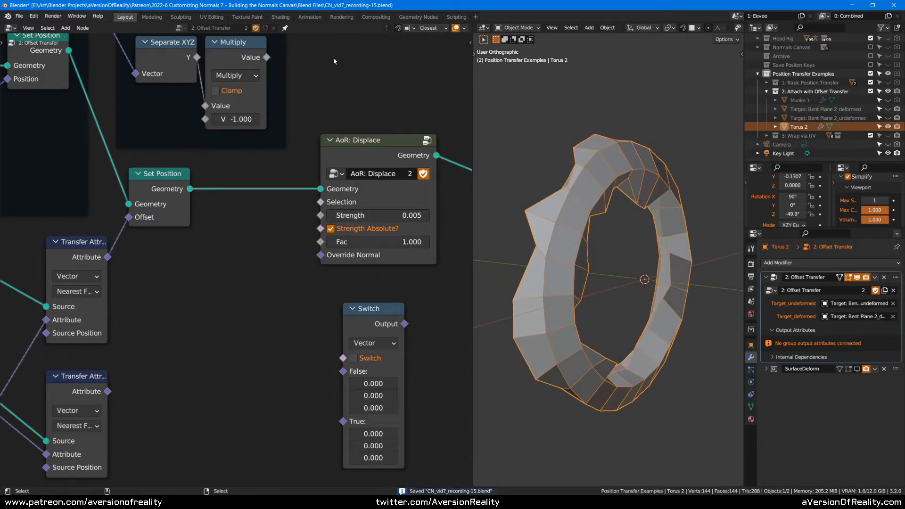
- Set the AoR: Displace node's Strength to -0.005 and turn Strength Absolute off
{"action": "left_click", "coordinate": [375, 215]}
{"action": "key", "text": "Home"}
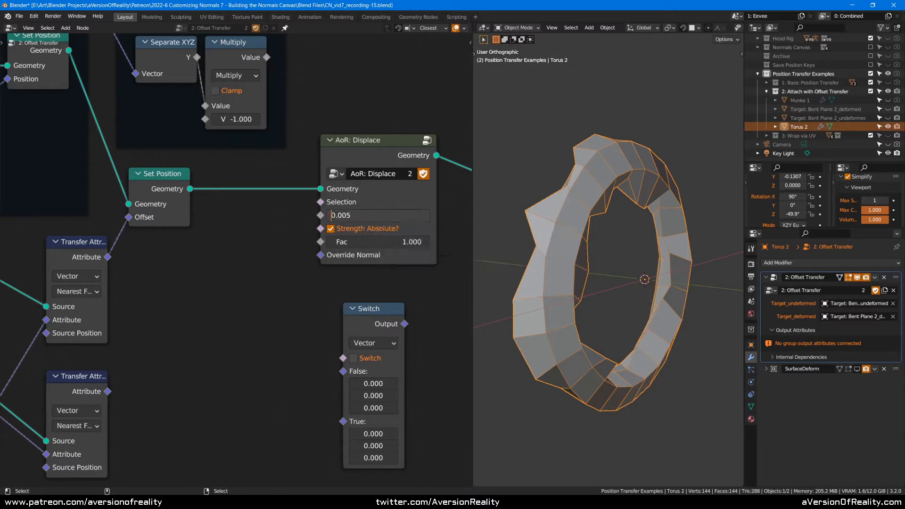
{"action": "left_click", "coordinate": [331, 227]}
{"action": "type", "text": "-"}
{"action": "key", "text": "Return"}
{"action": "middle_click_drag", "start_coordinate": [632, 188], "coordinate": [694, 184]}
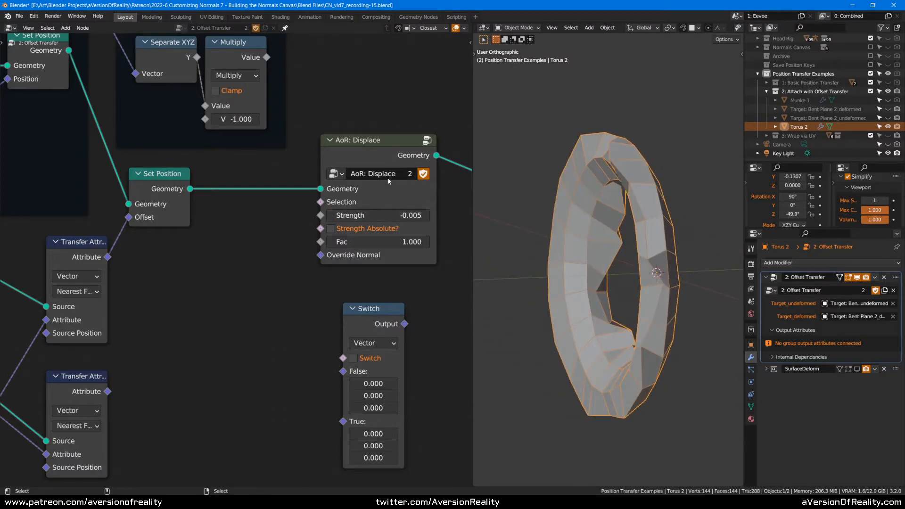
- Try a lower Fac value on the AoR: Displace node with the negative Strength and return it to 1
{"action": "left_click_drag", "start_coordinate": [387, 244], "coordinate": [278, 249]}
{"action": "left_click", "coordinate": [375, 242]}
{"action": "type", "text": "1"}
{"action": "key", "text": "Return"}
- Set the AoR: Displace node's Strength back to positive 0.005
{"action": "left_click", "coordinate": [376, 215]}
{"action": "key", "text": "Home"}
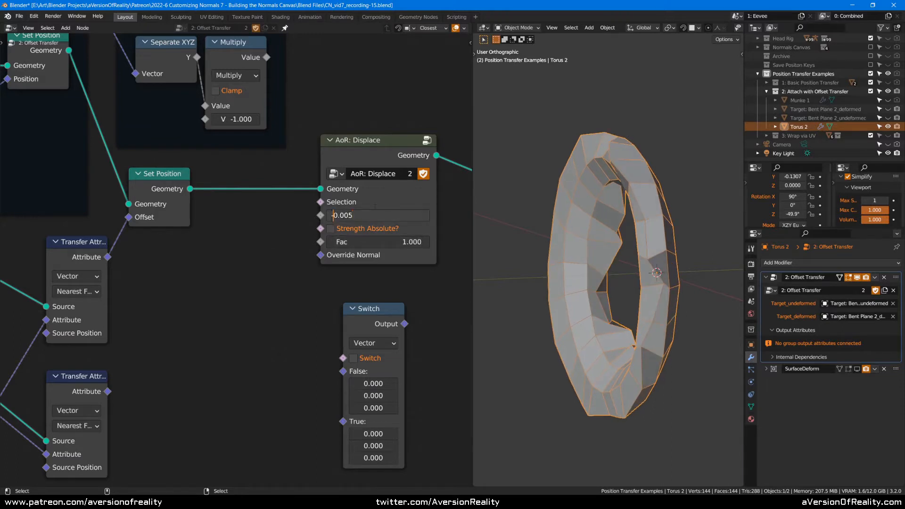
{"action": "key", "text": "Delete"}
{"action": "key", "text": "Return"}
- Duplicate the AoR: Displace node and insert the copy between the original and the Group Output
{"action": "scroll", "coordinate": [394, 103], "scroll_direction": "down", "scroll_amount": 2}
{"action": "middle_click_drag", "start_coordinate": [395, 102], "coordinate": [241, 81]}
{"action": "scroll", "coordinate": [242, 81], "scroll_direction": "up", "scroll_amount": 1}
{"action": "left_click_drag", "start_coordinate": [323, 173], "coordinate": [454, 162]}
{"action": "left_click", "coordinate": [206, 154]}
{"action": "key", "text": "shift+d"}
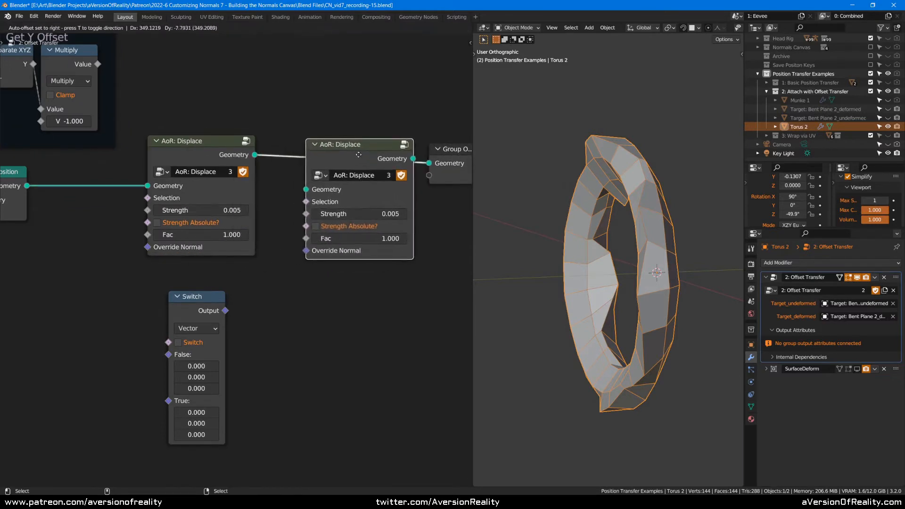
{"action": "left_click", "coordinate": [353, 155]}
- Set the duplicated AoR: Displace node's Strength to -0.005 and inspect the torus's shape
{"action": "left_click", "coordinate": [364, 209]}
{"action": "key", "text": "Home"}
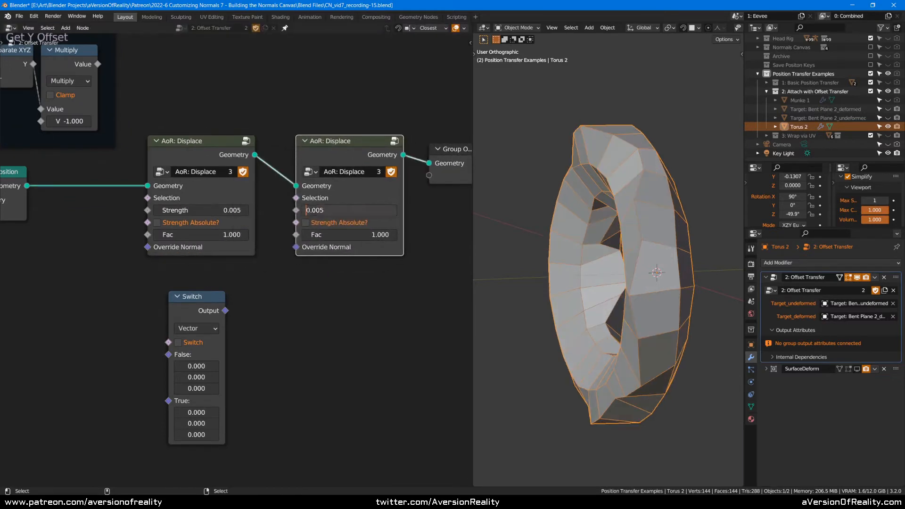
{"action": "type", "text": "-"}
{"action": "key", "text": "Return"}
{"action": "middle_click_drag", "start_coordinate": [627, 198], "coordinate": [679, 210]}
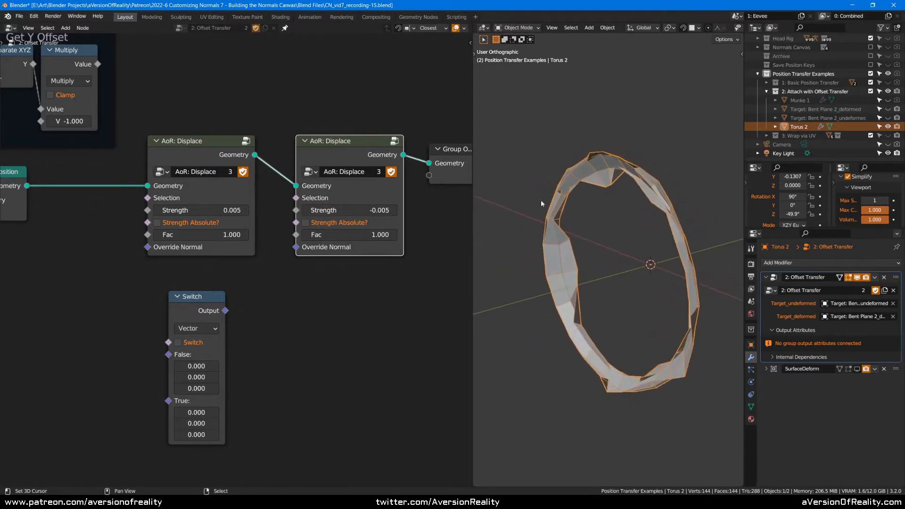
{"action": "middle_click_drag", "start_coordinate": [607, 204], "coordinate": [636, 190]}
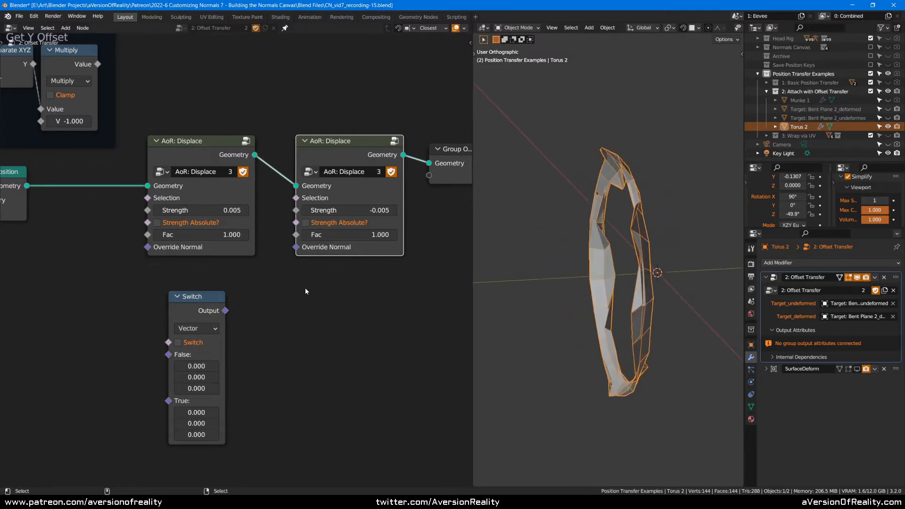
- Move the Switch node farther below the first AoR: Displace node and check the duplicate's Strength
{"action": "left_click", "coordinate": [305, 286]}
{"action": "middle_click_drag", "start_coordinate": [232, 282], "coordinate": [334, 266]}
{"action": "left_click_drag", "start_coordinate": [283, 293], "coordinate": [240, 322]}
{"action": "middle_click_drag", "start_coordinate": [344, 273], "coordinate": [232, 315]}
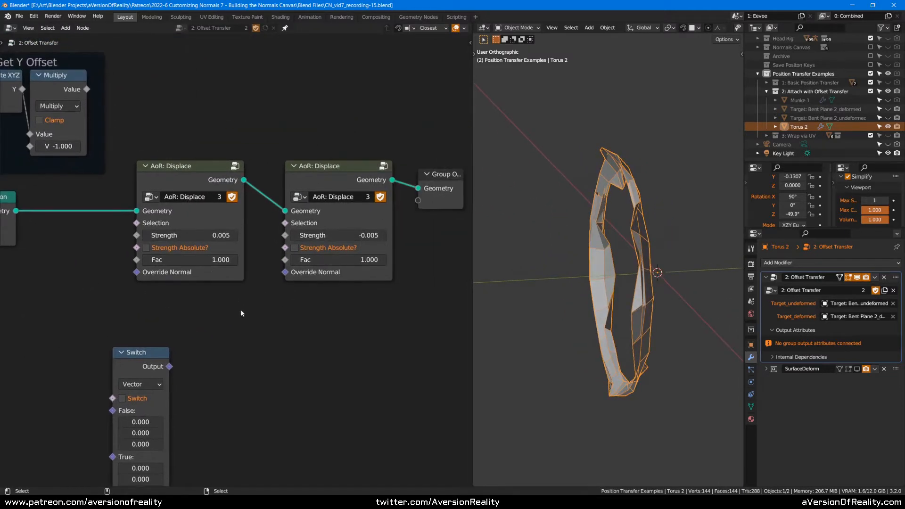
{"action": "left_click", "coordinate": [338, 236]}
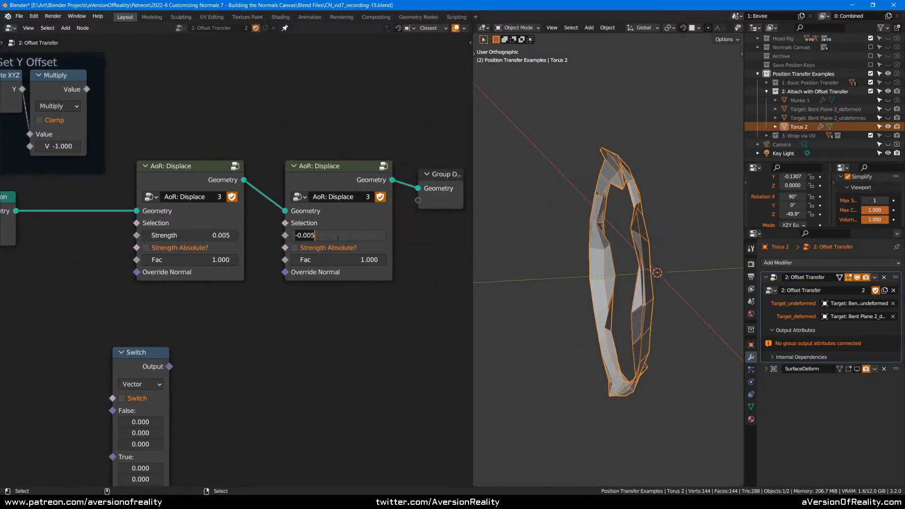
{"action": "key", "text": "Return"}
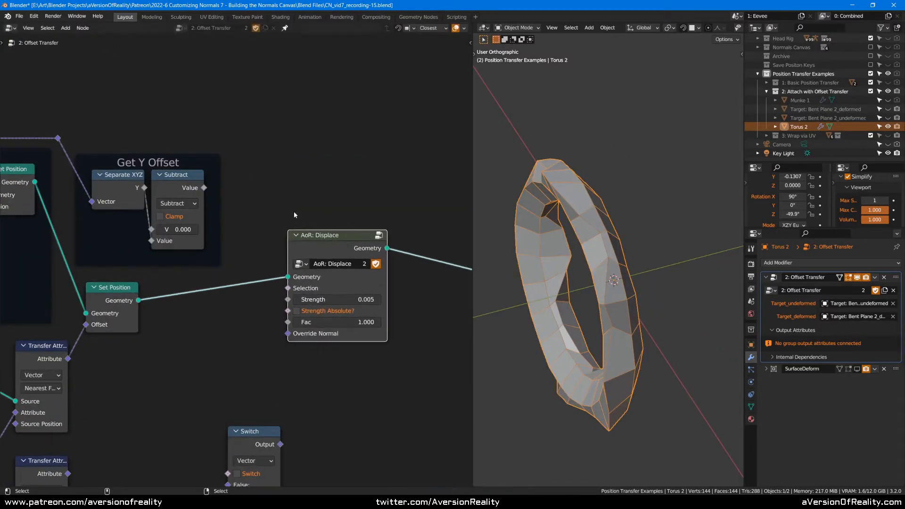
- Preview the torus at the Capture Attribute, Flatten on Y and offset Set Position stages, ending on the Capture Attribute output
{"action": "left_click", "coordinate": [295, 215]}
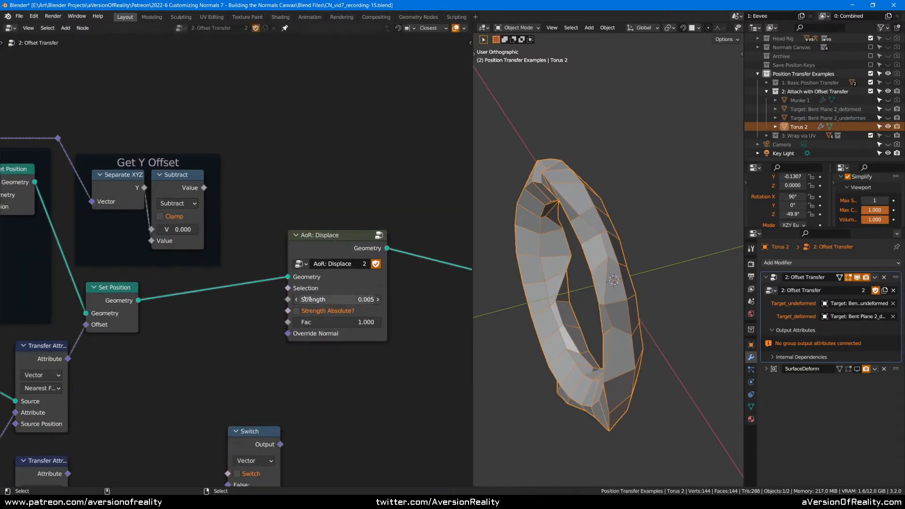
{"action": "middle_click_drag", "start_coordinate": [660, 170], "coordinate": [681, 151]}
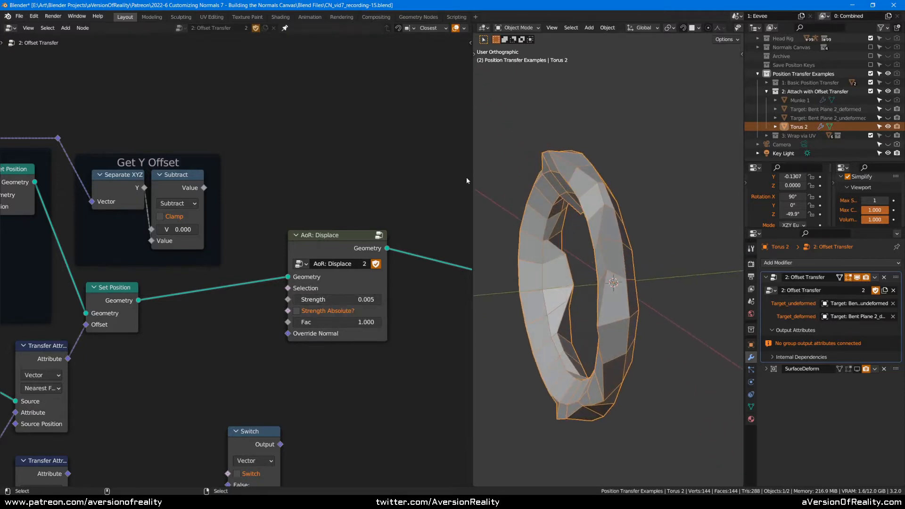
{"action": "middle_click_drag", "start_coordinate": [250, 206], "coordinate": [530, 157]}
{"action": "left_click", "coordinate": [45, 158], "text": "ctrl+shift"}
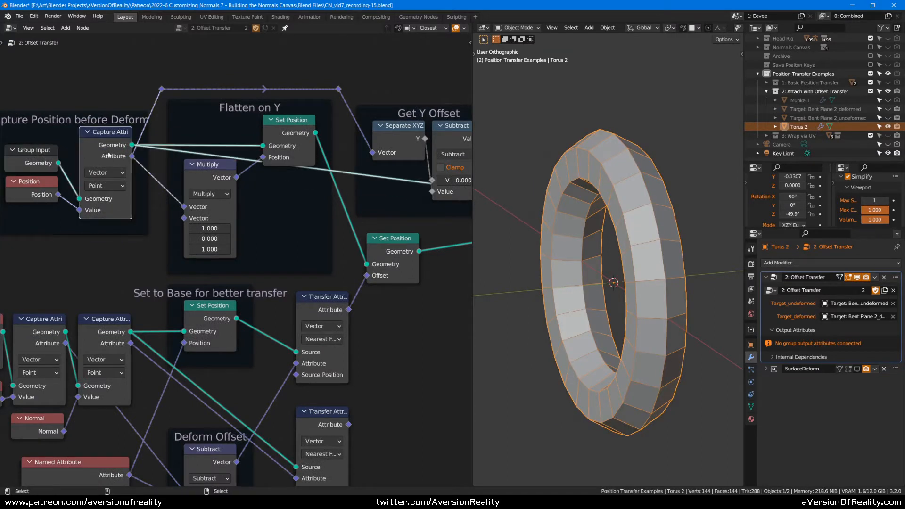
{"action": "left_click", "coordinate": [289, 134], "text": "ctrl+shift"}
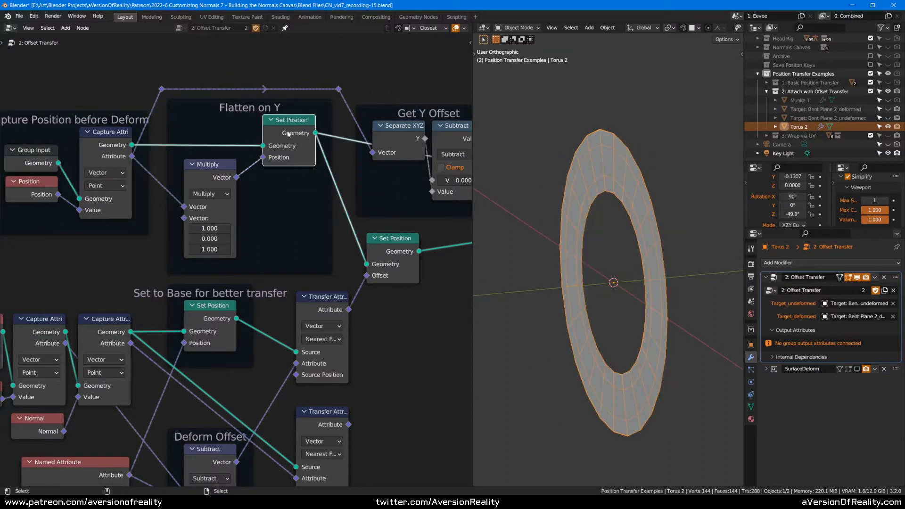
{"action": "left_click", "coordinate": [409, 277], "text": "ctrl+shift"}
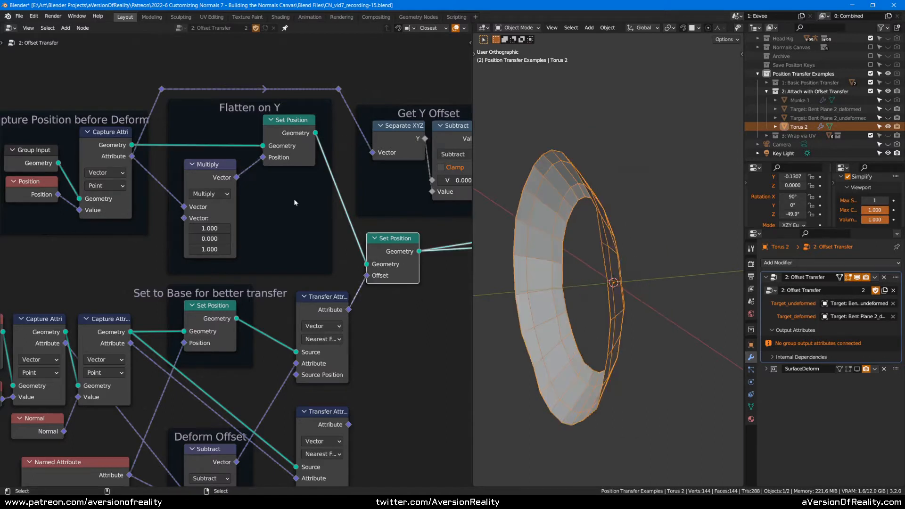
{"action": "left_click", "coordinate": [125, 149], "text": "ctrl+shift"}
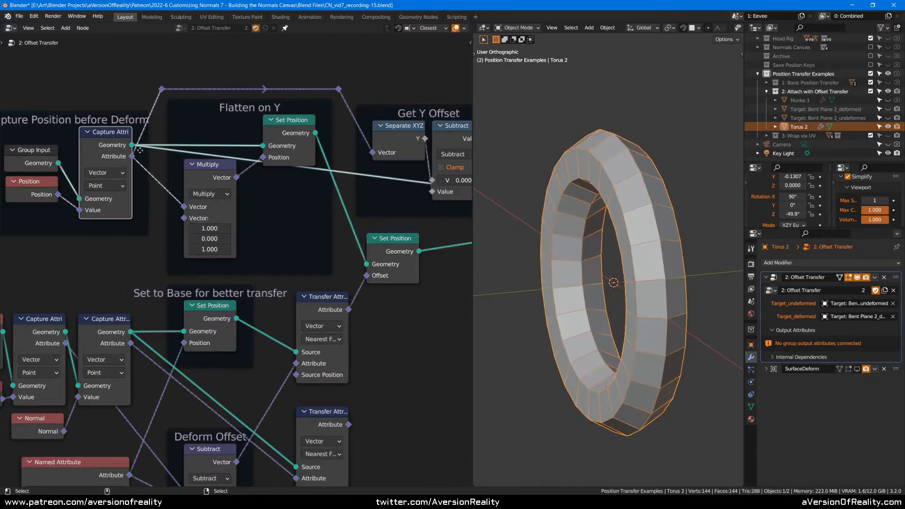
- Examine the Separate XYZ node in Get Y Offset while viewing the original torus from the top
{"action": "middle_click_drag", "start_coordinate": [356, 93], "coordinate": [208, 105]}
{"action": "left_click", "coordinate": [242, 151]}
{"action": "scroll", "coordinate": [254, 167], "scroll_direction": "up", "scroll_amount": 2}
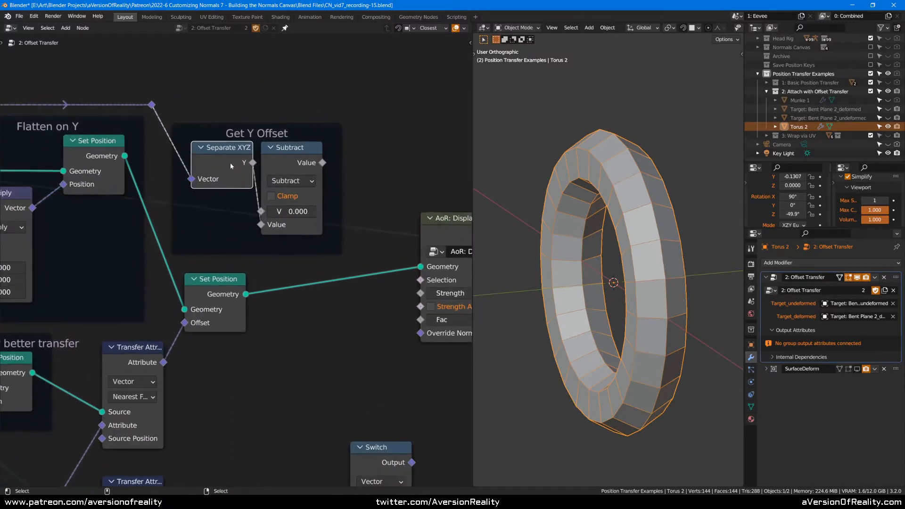
{"action": "middle_click_drag", "start_coordinate": [610, 160], "coordinate": [601, 291]}
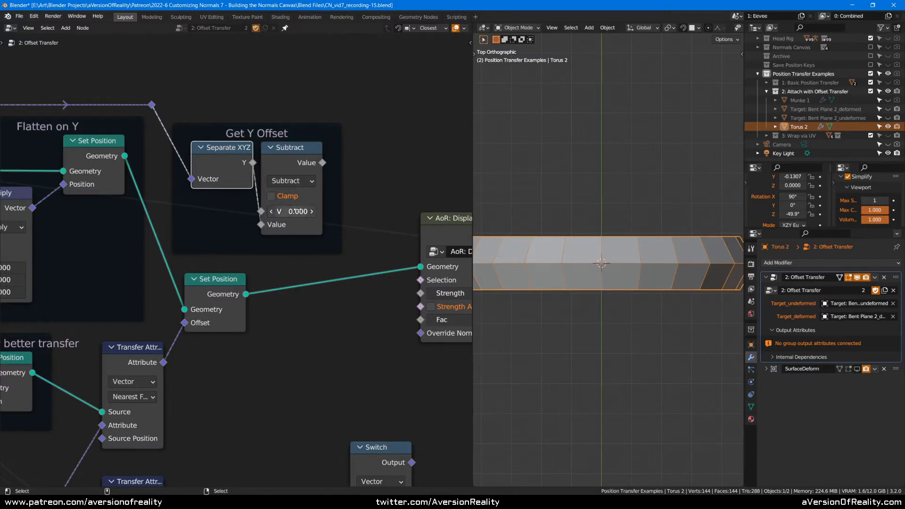
- Try Multiply by -1 in the Get Y Offset math node, and return it to subtracting Y from 0
{"action": "left_click_drag", "start_coordinate": [261, 224], "coordinate": [262, 212]}
{"action": "left_click", "coordinate": [291, 180]}
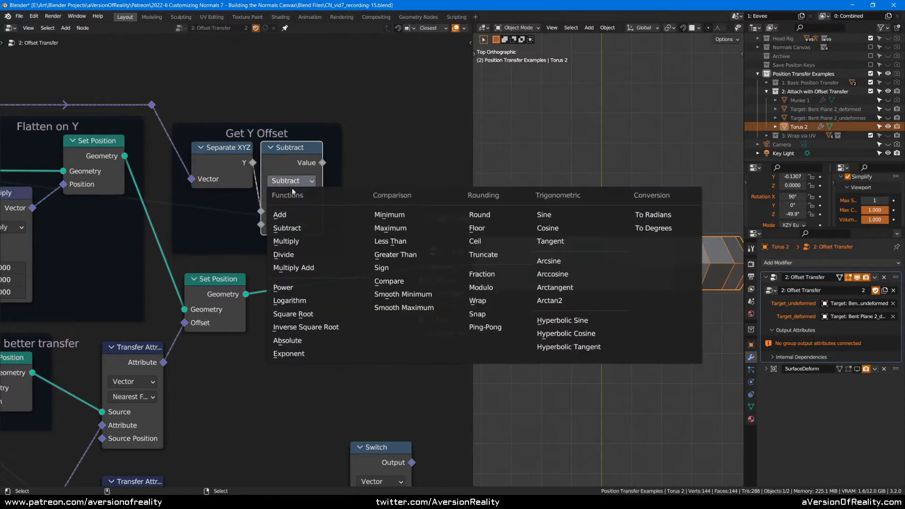
{"action": "left_click", "coordinate": [287, 238]}
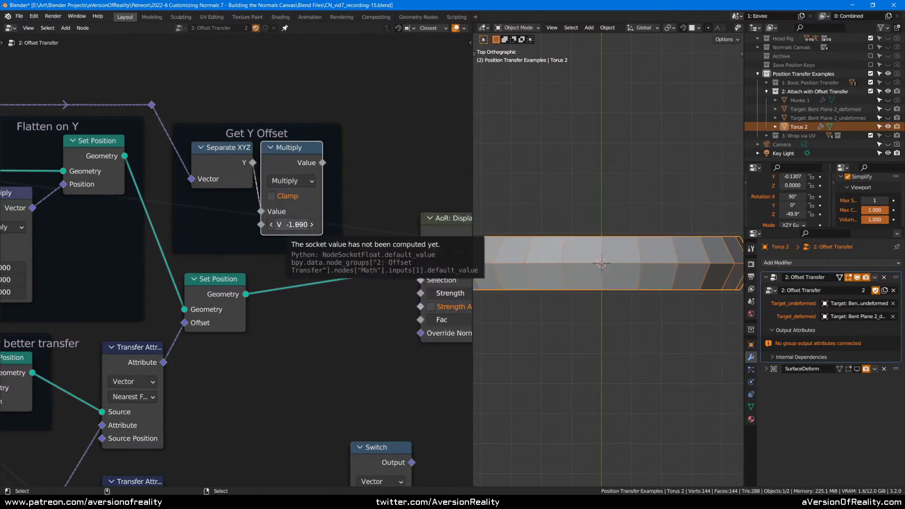
{"action": "mouse_move", "coordinate": [256, 164]}
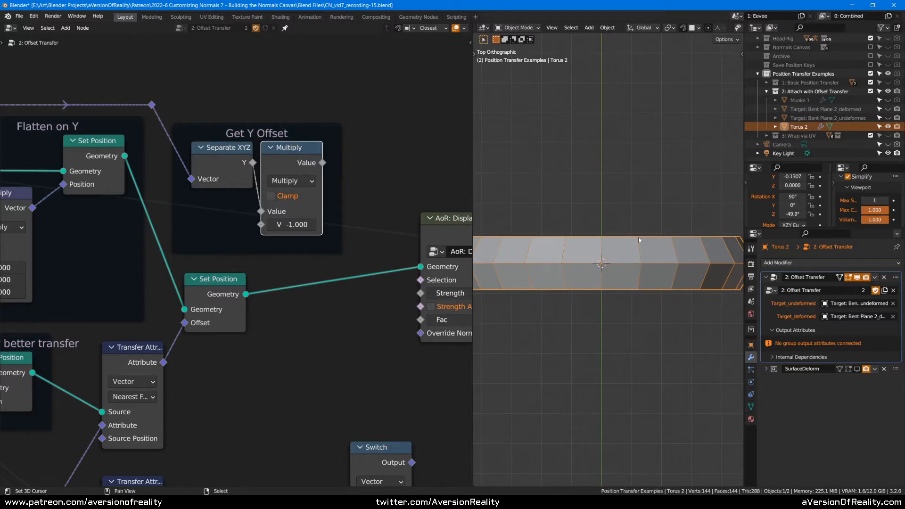
{"action": "left_click", "coordinate": [291, 181]}
{"action": "left_click", "coordinate": [302, 228]}
{"action": "left_click_drag", "start_coordinate": [262, 213], "coordinate": [262, 224]}
- Preview the AoR: Displace output and connect the Get Y Offset Subtract value to its Strength
{"action": "middle_click_drag", "start_coordinate": [403, 177], "coordinate": [325, 180]}
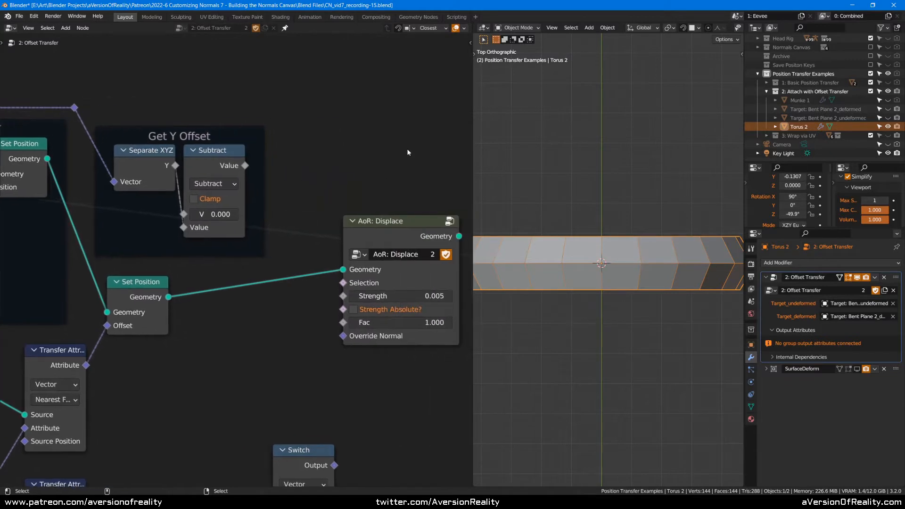
{"action": "middle_click_drag", "start_coordinate": [408, 152], "coordinate": [363, 145]}
{"action": "left_click", "coordinate": [192, 153]}
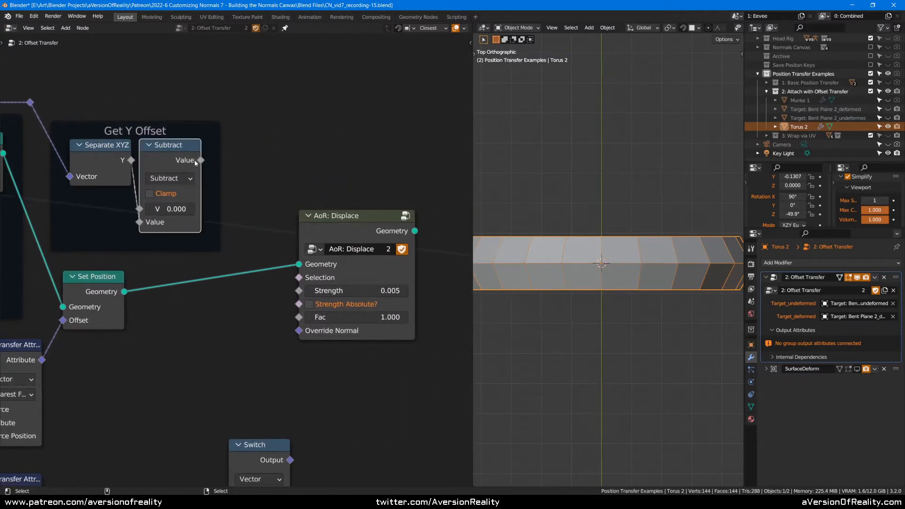
{"action": "mouse_move", "coordinate": [203, 164]}
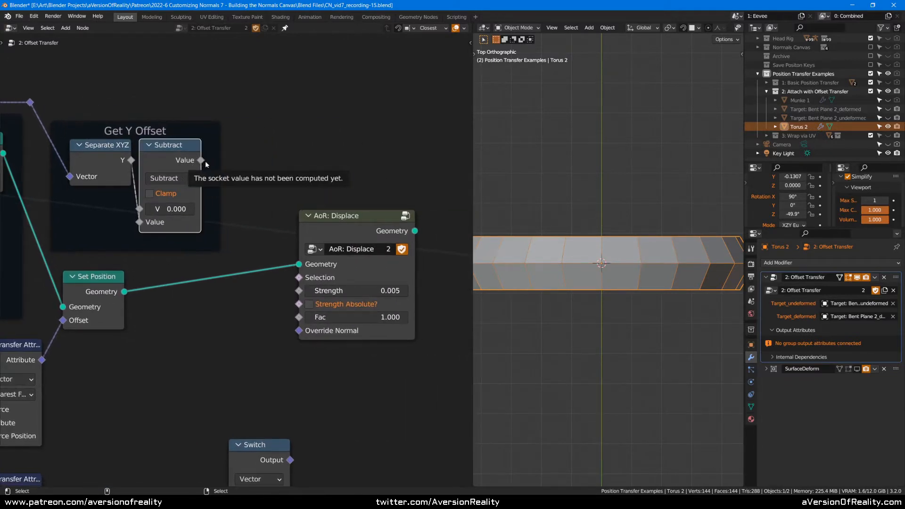
{"action": "left_click", "coordinate": [362, 236], "text": "ctrl+shift"}
{"action": "left_click", "coordinate": [277, 184]}
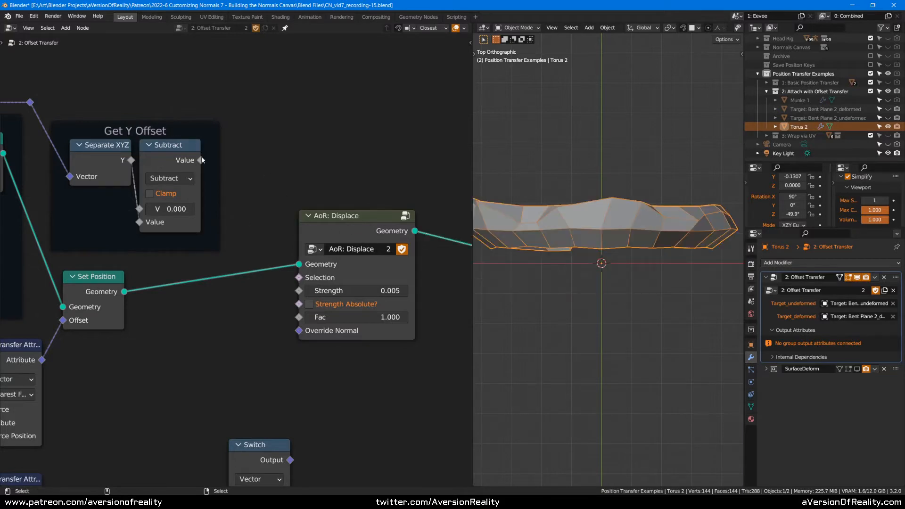
{"action": "left_click_drag", "start_coordinate": [201, 160], "coordinate": [310, 293]}
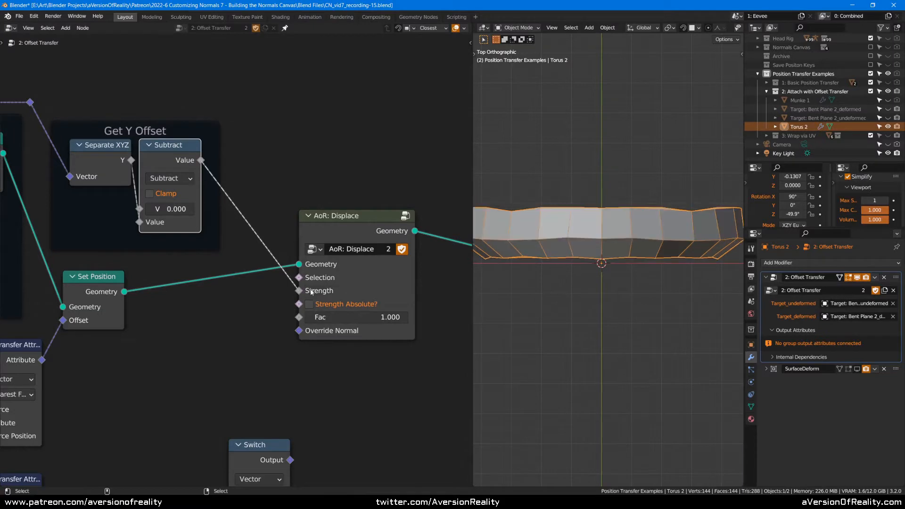
- Inspect the shape of the displaced torus from the side with the Y offset driving its Strength
{"action": "middle_click_drag", "start_coordinate": [590, 213], "coordinate": [681, 181]}
{"action": "left_click", "coordinate": [344, 224]}
{"action": "middle_click_drag", "start_coordinate": [578, 169], "coordinate": [597, 163]}
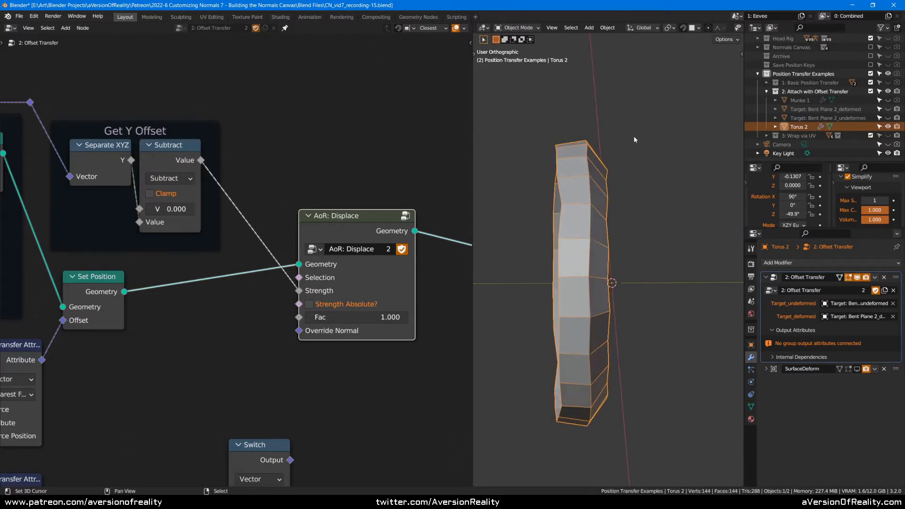
{"action": "middle_click_drag", "start_coordinate": [595, 164], "coordinate": [594, 156]}
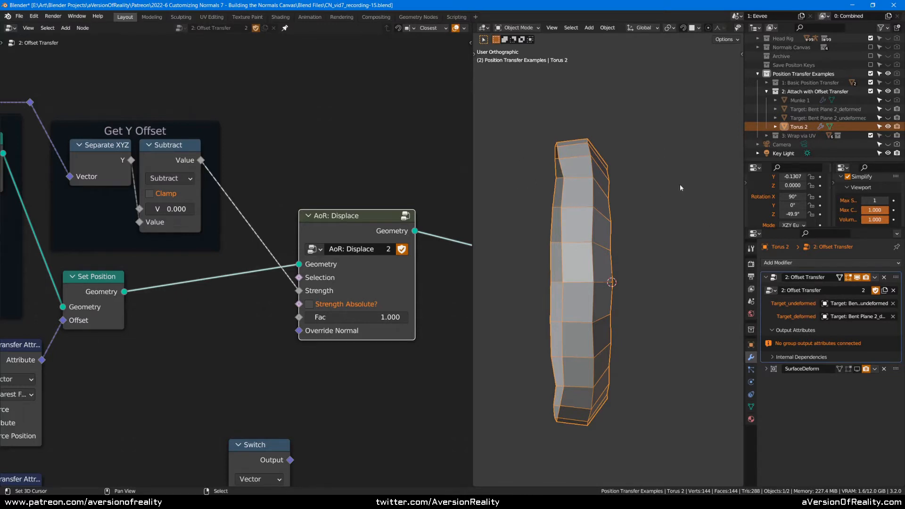
{"action": "left_click", "coordinate": [284, 203]}
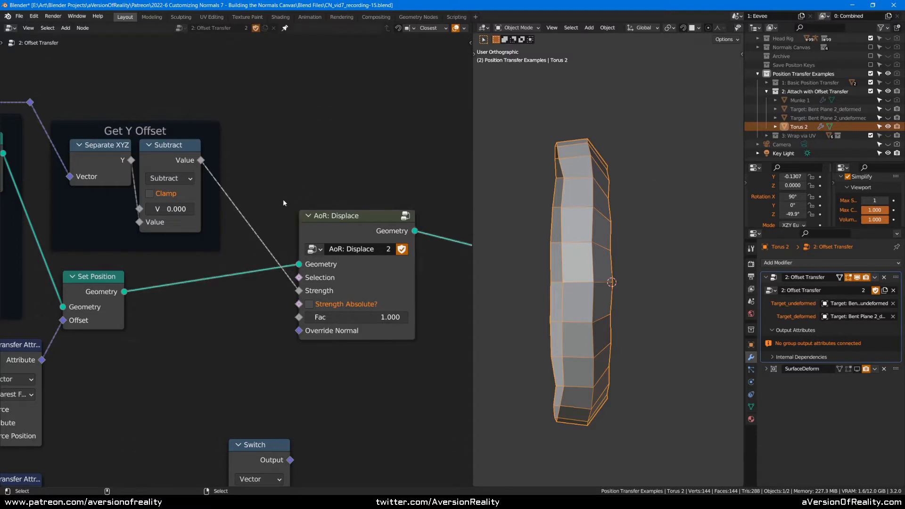
- Enable Strength Absolute on the AoR: Displace node and compare the torus with the displacement muted and the option toggled
{"action": "left_click", "coordinate": [309, 304]}
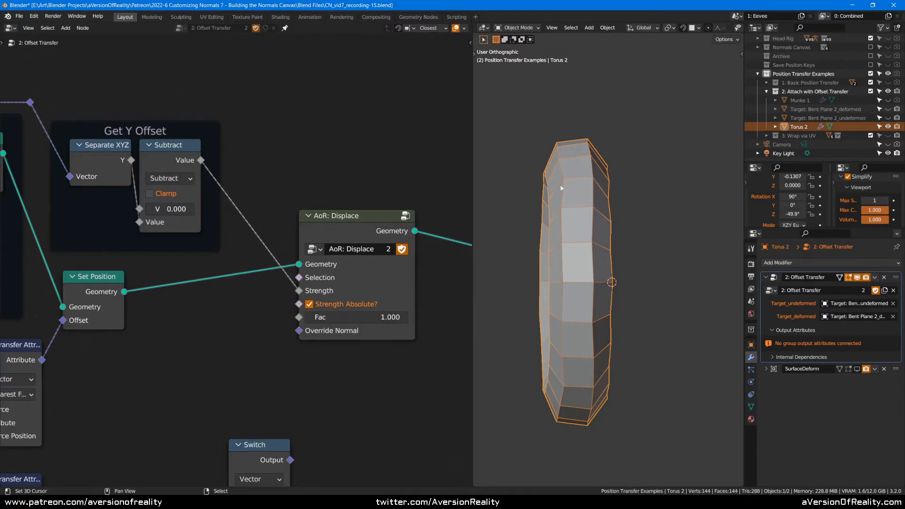
{"action": "left_click", "coordinate": [384, 231]}
{"action": "key", "text": "m"}
{"action": "key", "text": "m"}
{"action": "left_click", "coordinate": [332, 302]}
{"action": "left_click", "coordinate": [331, 304]}
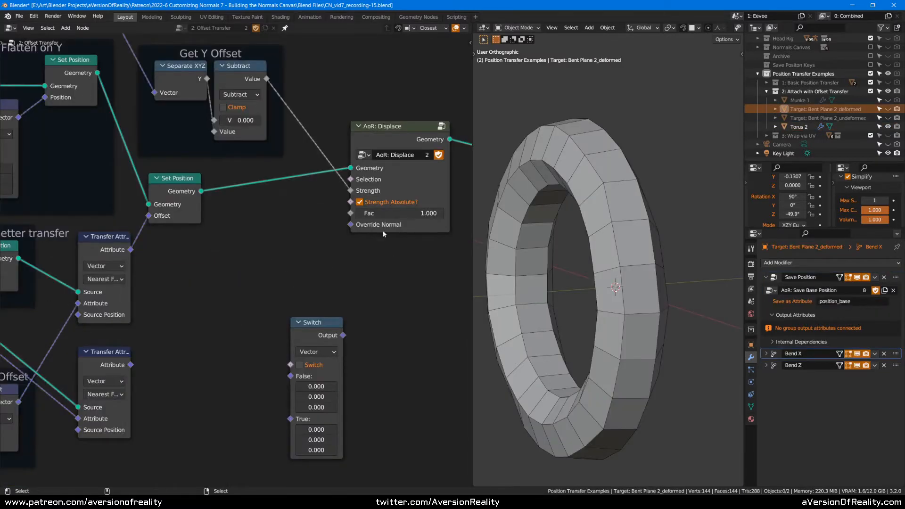
- Show Target: Bent Plane 2_deformed and connect the lower Transfer Attribute node's Attribute output to Override Normal on AoR: Displace
{"action": "left_click", "coordinate": [121, 363]}
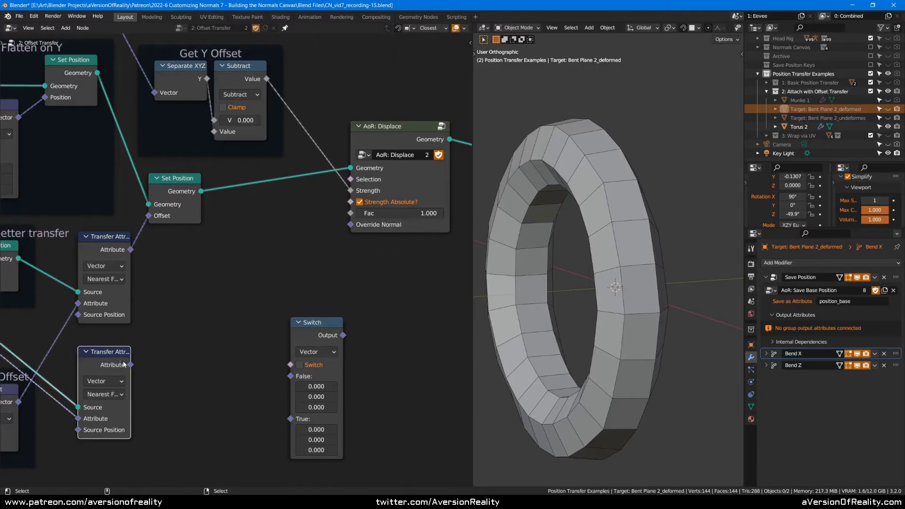
{"action": "left_click", "coordinate": [889, 109]}
{"action": "middle_click_drag", "start_coordinate": [589, 212], "coordinate": [573, 196]}
{"action": "left_click", "coordinate": [292, 279]}
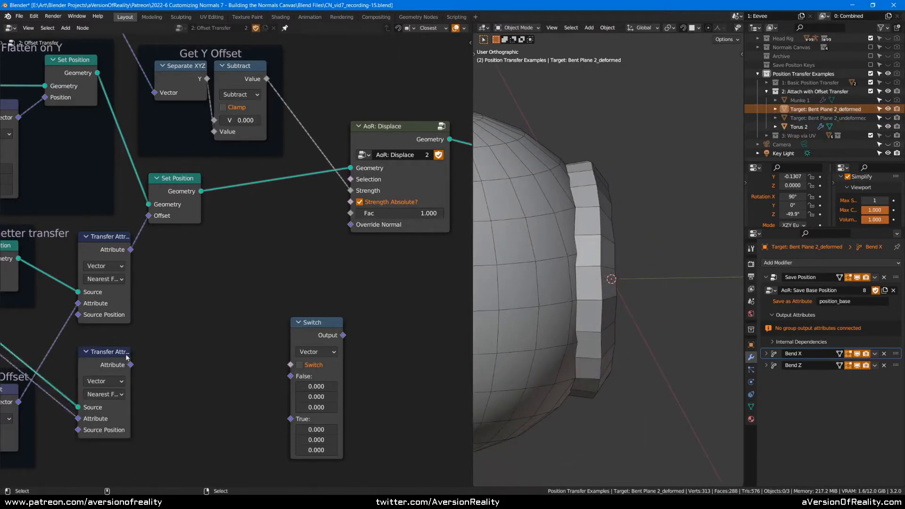
{"action": "left_click_drag", "start_coordinate": [130, 365], "coordinate": [351, 224]}
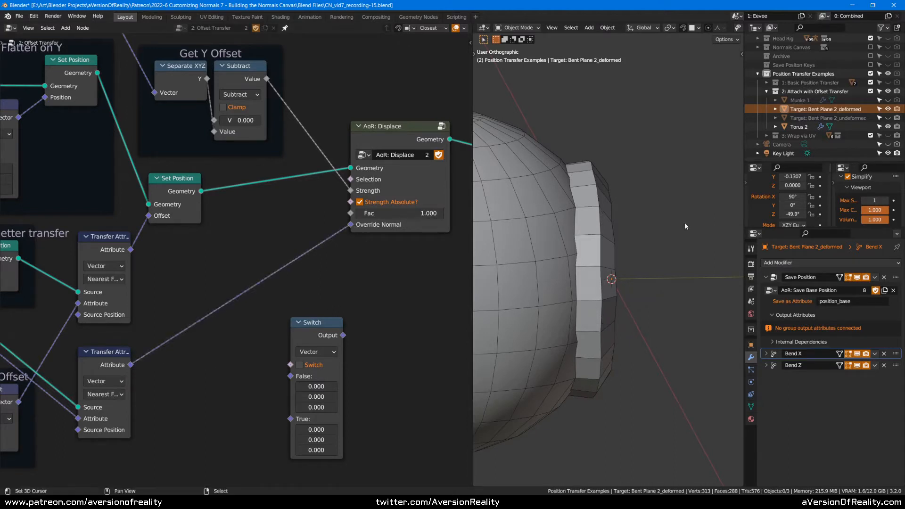
{"action": "left_click", "coordinate": [542, 150]}
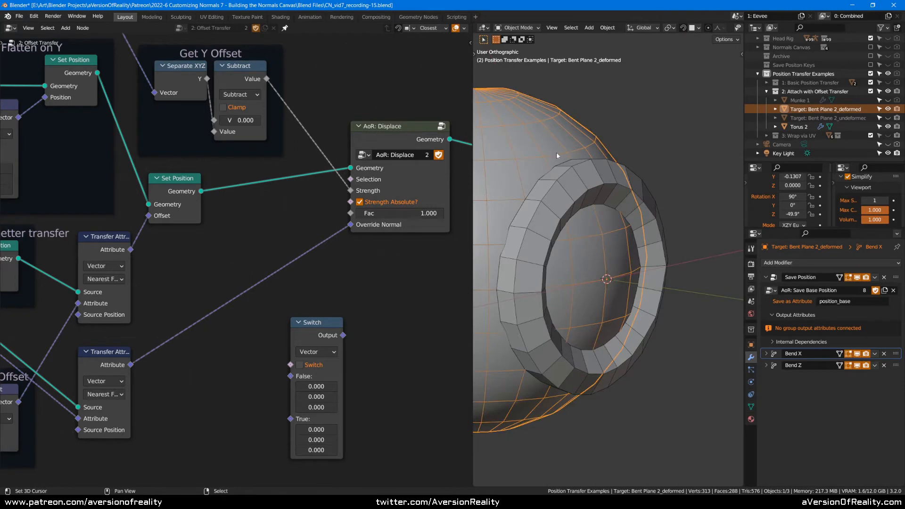
- Insert the Switch node into the Override Normal link, route the transferred attribute to its True input, and enable Switch
{"action": "left_click_drag", "start_coordinate": [333, 326], "coordinate": [269, 263]}
{"action": "left_click_drag", "start_coordinate": [230, 313], "coordinate": [229, 356]}
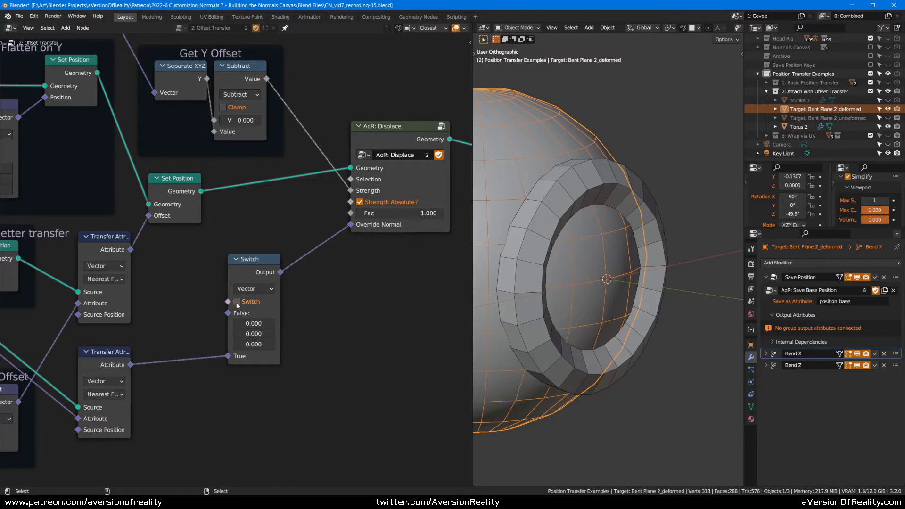
{"action": "left_click", "coordinate": [238, 302]}
{"action": "left_click", "coordinate": [282, 367]}
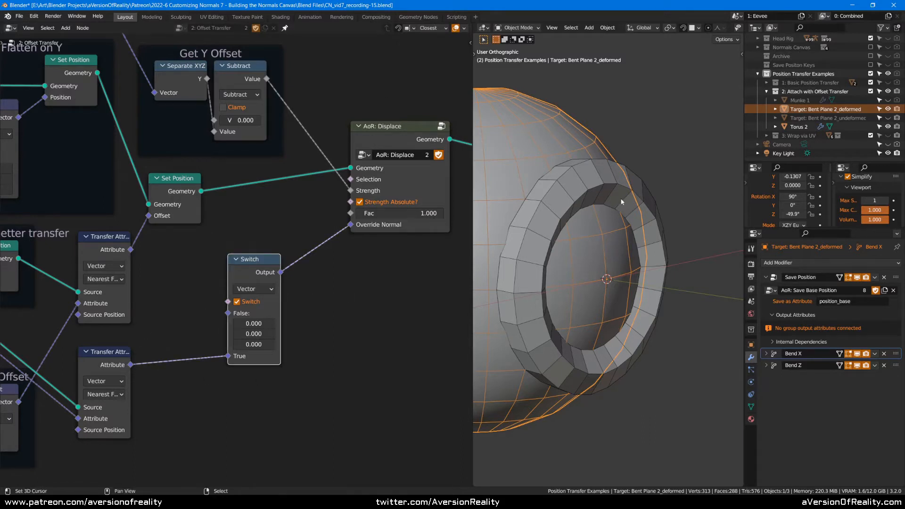
- Hide the Target: Bent Plane 2_deformed object so that only Torus 2 is displayed
{"action": "left_click", "coordinate": [542, 199]}
{"action": "middle_click_drag", "start_coordinate": [579, 183], "coordinate": [620, 191]}
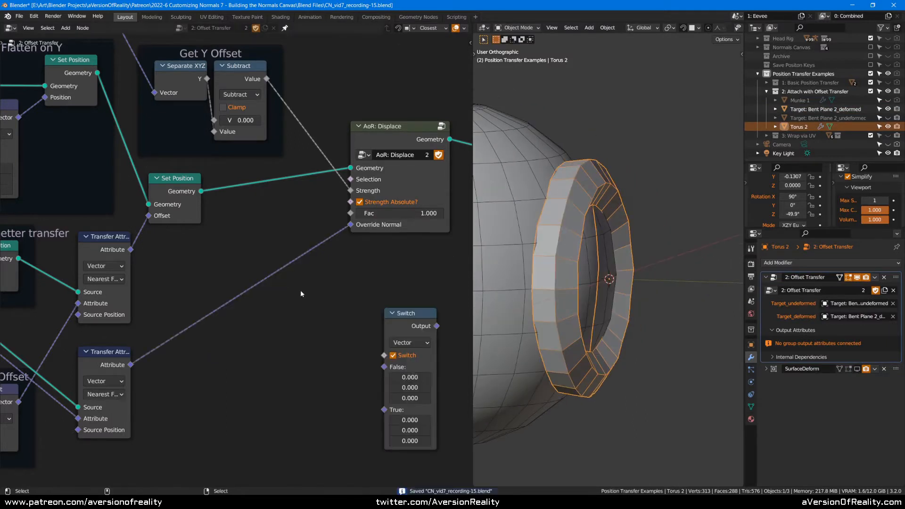
{"action": "middle_click_drag", "start_coordinate": [699, 190], "coordinate": [584, 196]}
{"action": "right_click", "coordinate": [592, 148]}
{"action": "key", "text": "h"}
- Disable Strength Absolute on the AoR: Displace node, select Torus 2, and inspect its side profile
{"action": "left_click", "coordinate": [409, 202]}
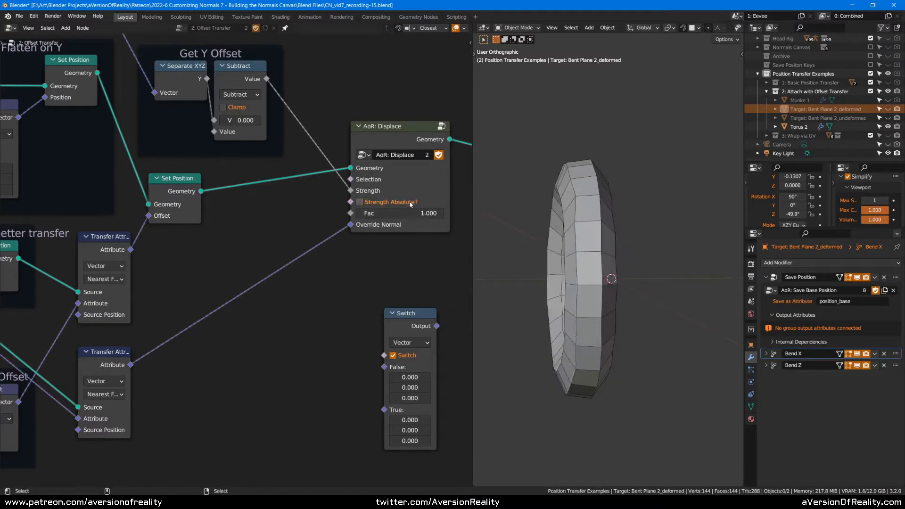
{"action": "middle_click_drag", "start_coordinate": [601, 217], "coordinate": [564, 204]}
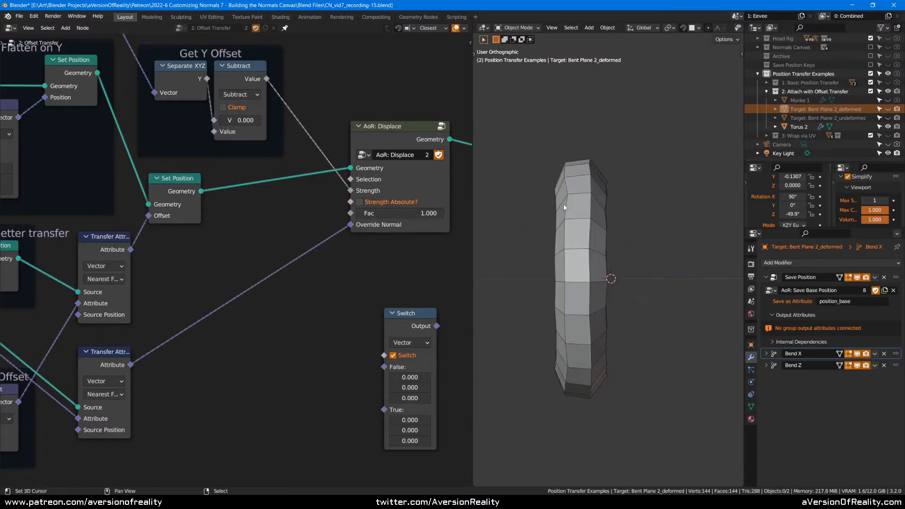
{"action": "left_click", "coordinate": [586, 193]}
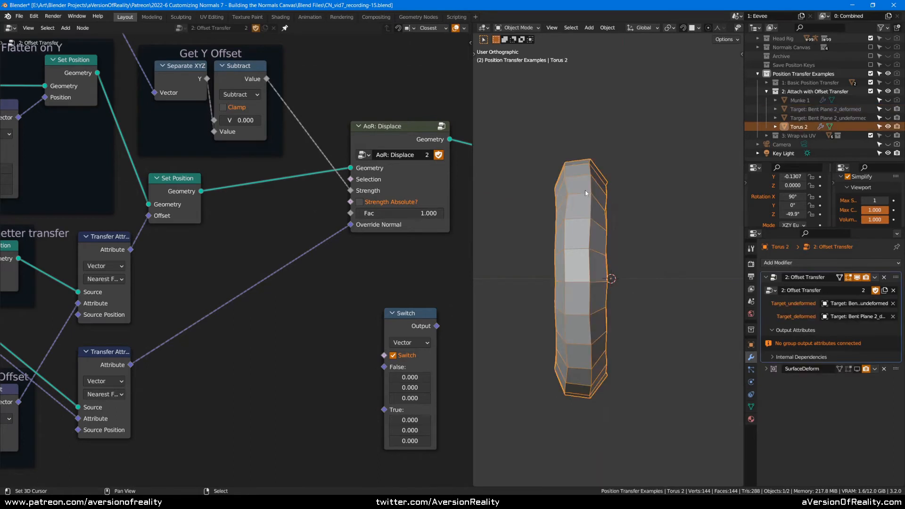
{"action": "scroll", "coordinate": [585, 192], "scroll_direction": "up", "scroll_amount": 1}
{"action": "middle_click_drag", "start_coordinate": [592, 170], "coordinate": [598, 158]}
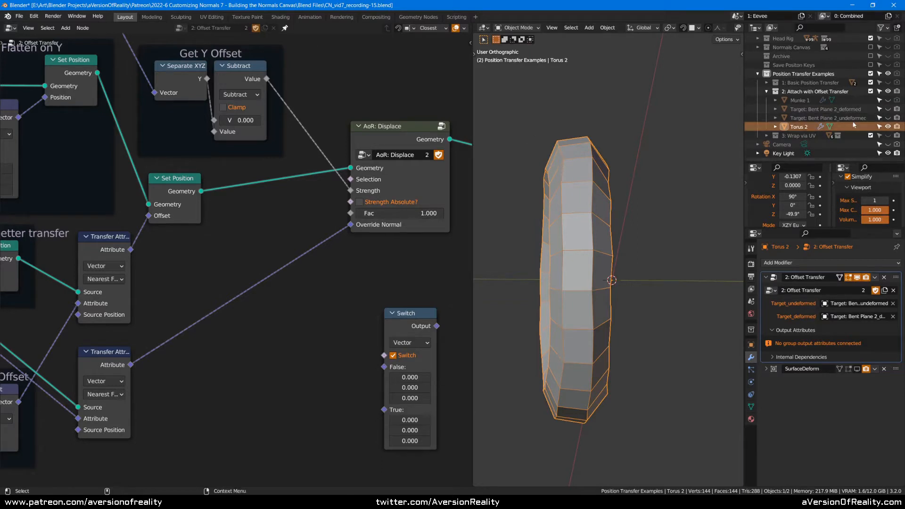
- Toggle the visibility of Target: Bent Plane 2_deformed to compare the torus's back side against the bent surface
{"action": "left_click", "coordinate": [888, 109]}
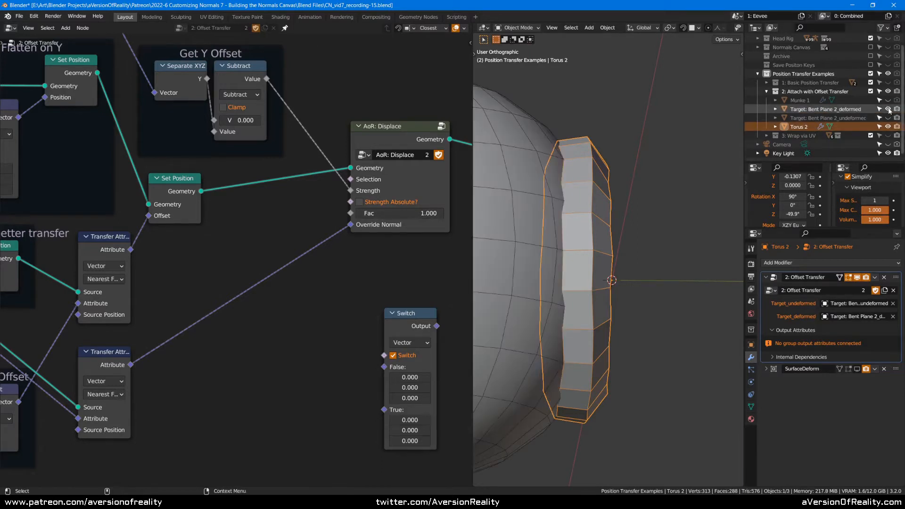
{"action": "left_click", "coordinate": [528, 108]}
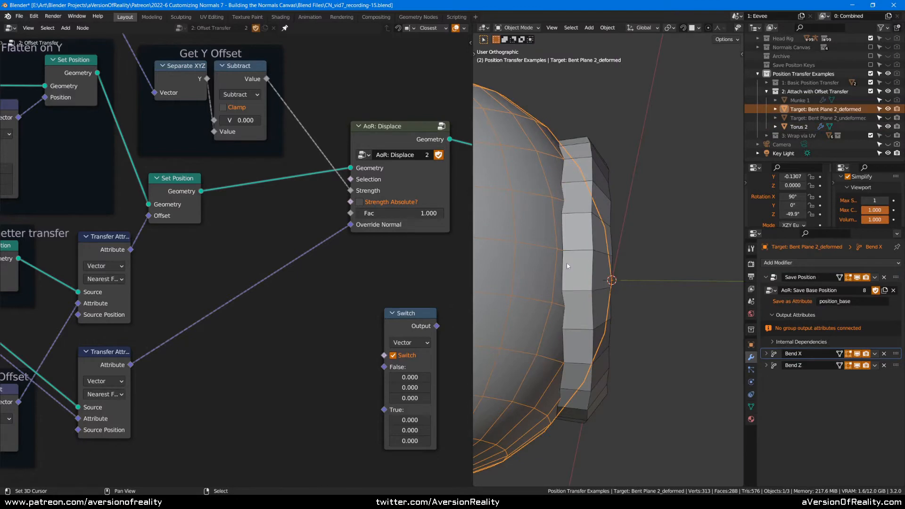
{"action": "middle_click_drag", "start_coordinate": [564, 167], "coordinate": [621, 164]}
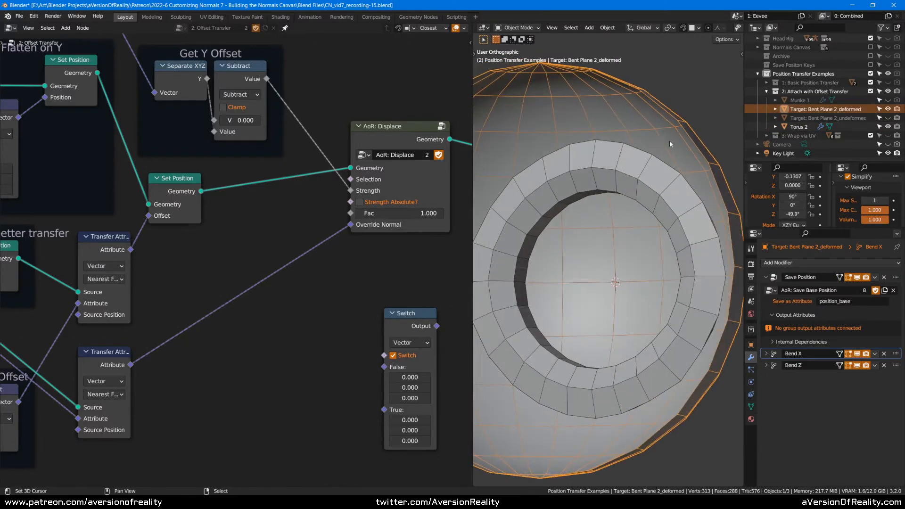
{"action": "middle_click_drag", "start_coordinate": [669, 141], "coordinate": [596, 148]}
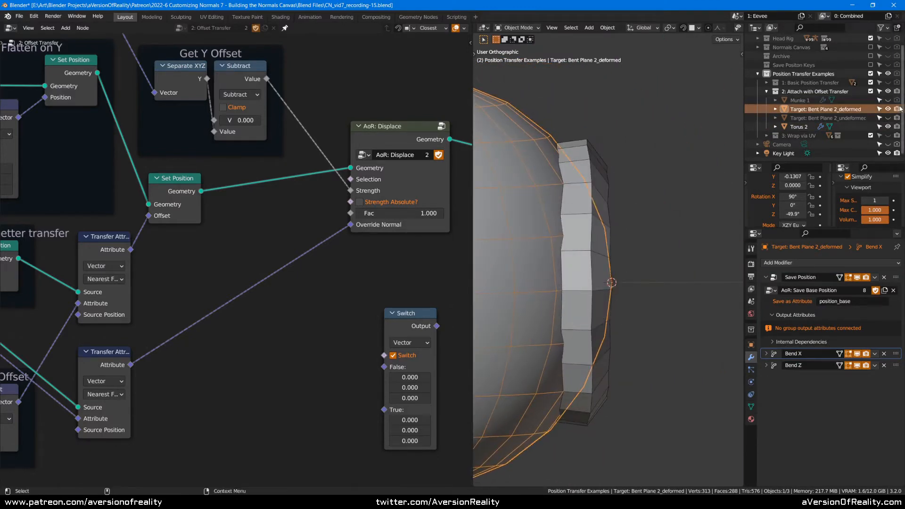
{"action": "left_click", "coordinate": [888, 109]}
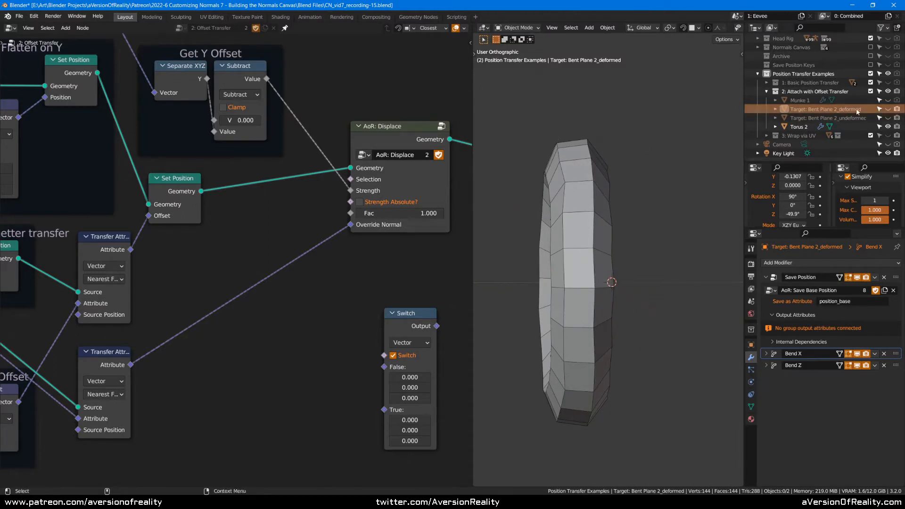
{"action": "left_click", "coordinate": [888, 109]}
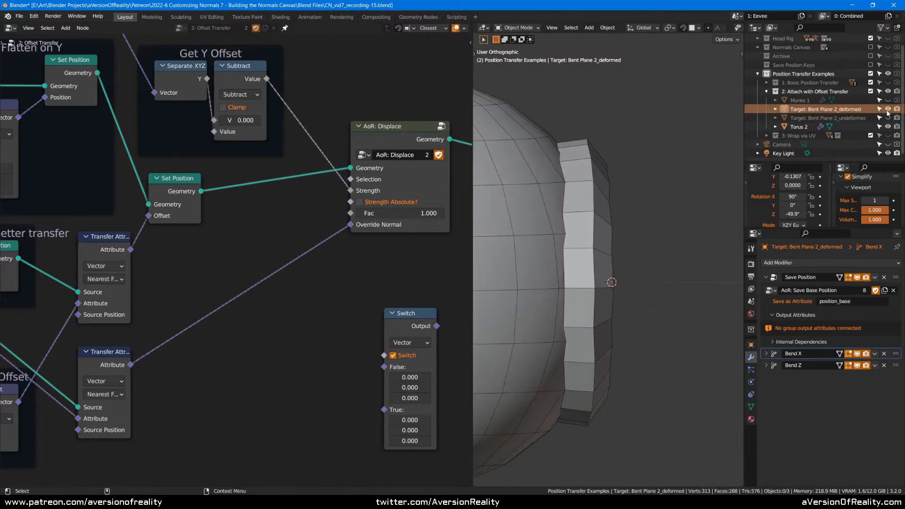
{"action": "left_click", "coordinate": [887, 108]}
- Examine the profile of Torus 2 from several angles and select the Subtract node in the Get Y Offset frame
{"action": "left_click", "coordinate": [586, 196]}
{"action": "middle_click_drag", "start_coordinate": [576, 185], "coordinate": [632, 181], "text": "shift"}
{"action": "middle_click_drag", "start_coordinate": [670, 144], "coordinate": [637, 152]}
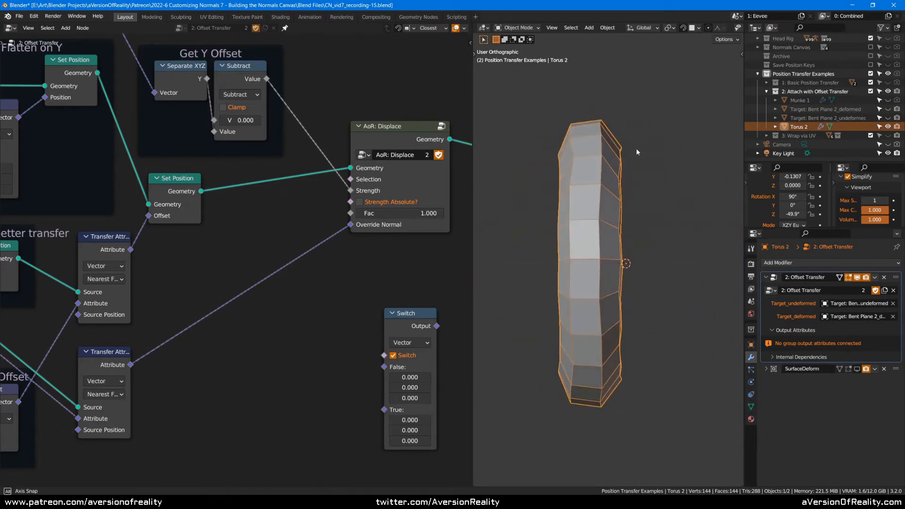
{"action": "left_click", "coordinate": [255, 80]}
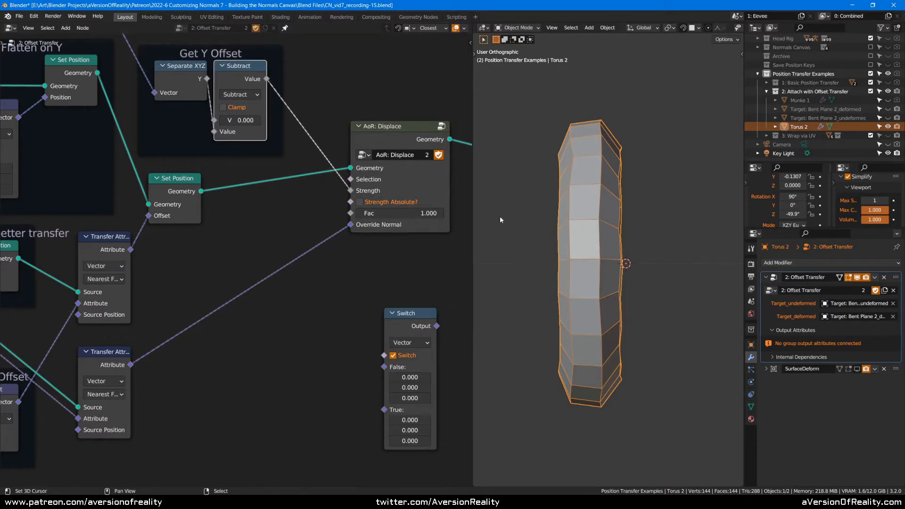
{"action": "middle_click_drag", "start_coordinate": [500, 217], "coordinate": [606, 193]}
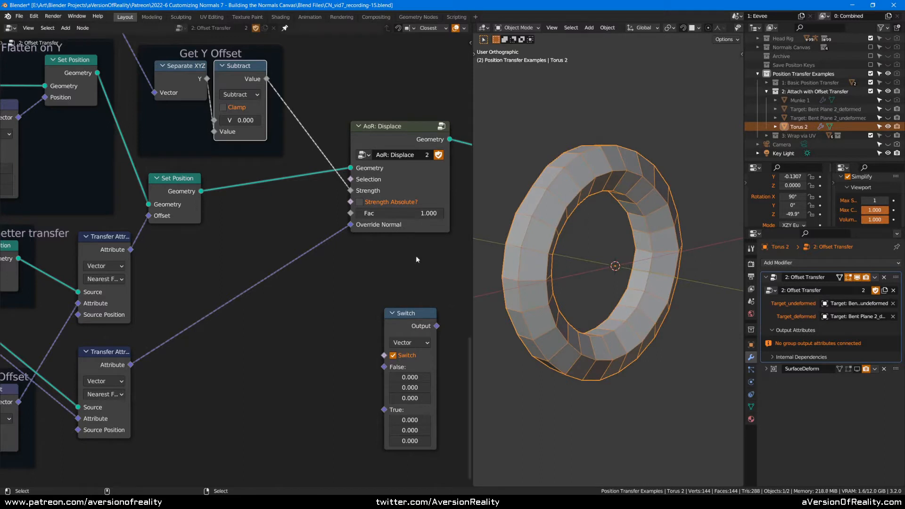
- Move the AoR: Displace node closer to the Set Position node and bring the Group Output node closer to it
{"action": "left_click_drag", "start_coordinate": [391, 137], "coordinate": [353, 147]}
{"action": "mouse_move", "coordinate": [623, 191]}
{"action": "middle_mouse_down"}
{"action": "mouse_move", "coordinate": [696, 194]}
{"action": "mouse_move", "coordinate": [618, 178]}
{"action": "middle_mouse_up"}
{"action": "scroll", "coordinate": [618, 179], "scroll_direction": "down", "scroll_amount": 4}
{"action": "scroll", "coordinate": [619, 183], "scroll_direction": "up", "scroll_amount": 4}
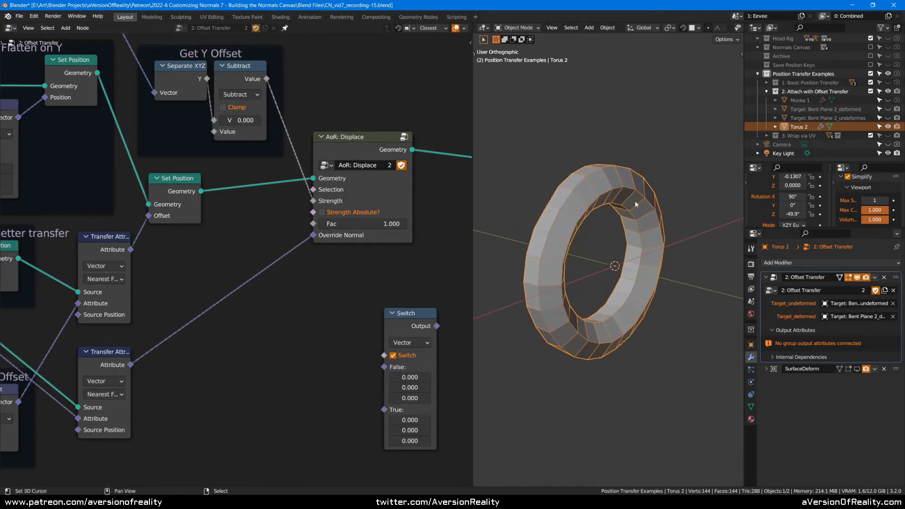
{"action": "scroll", "coordinate": [411, 268], "scroll_direction": "down", "scroll_amount": 2}
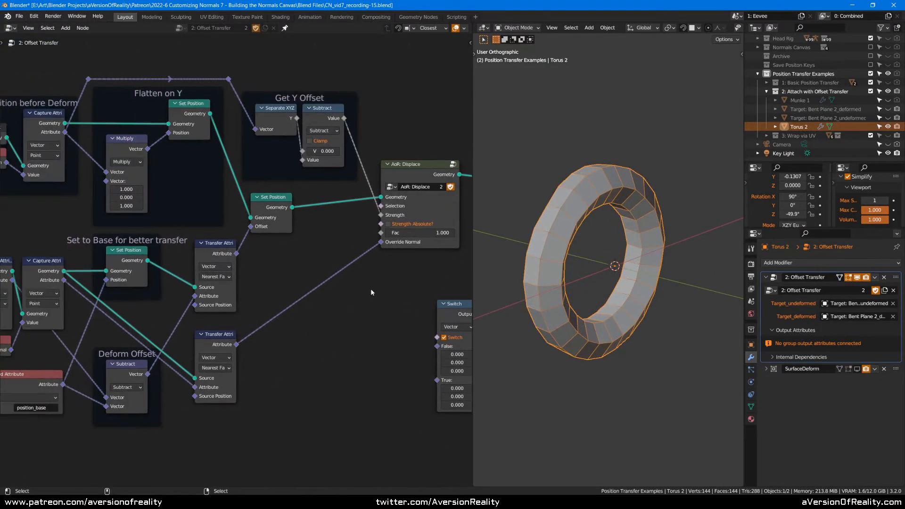
{"action": "left_click_drag", "start_coordinate": [415, 165], "coordinate": [403, 174]}
{"action": "middle_click_drag", "start_coordinate": [421, 161], "coordinate": [257, 185]}
{"action": "left_click_drag", "start_coordinate": [445, 192], "coordinate": [312, 192]}
{"action": "middle_click_drag", "start_coordinate": [184, 301], "coordinate": [321, 308]}
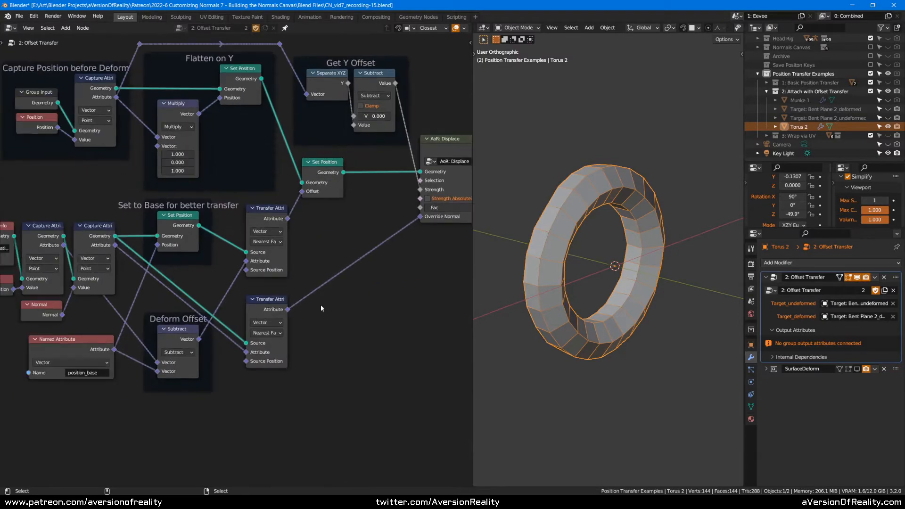
{"action": "middle_click_drag", "start_coordinate": [298, 273], "coordinate": [364, 340]}
{"action": "scroll", "coordinate": [363, 340], "scroll_direction": "up", "scroll_amount": 2}
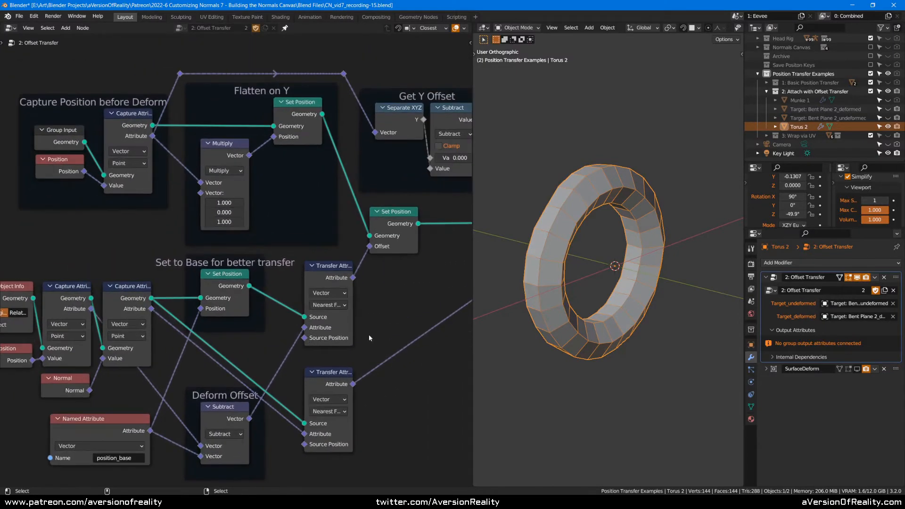
- Delete the unused, disconnected Switch node below AoR: Displace
{"action": "middle_click_drag", "start_coordinate": [438, 307], "coordinate": [287, 285]}
{"action": "left_click_drag", "start_coordinate": [442, 322], "coordinate": [400, 317]}
{"action": "key", "text": "x"}
- Toggle Strength Absolute on the AoR: Displace node on and off repeatedly to compare both torus shapes
{"action": "left_click", "coordinate": [385, 231]}
{"action": "left_click", "coordinate": [385, 231]}
{"action": "left_click", "coordinate": [385, 232]}
{"action": "left_click", "coordinate": [385, 232]}
{"action": "left_click", "coordinate": [385, 232]}
{"action": "left_click", "coordinate": [386, 232]}
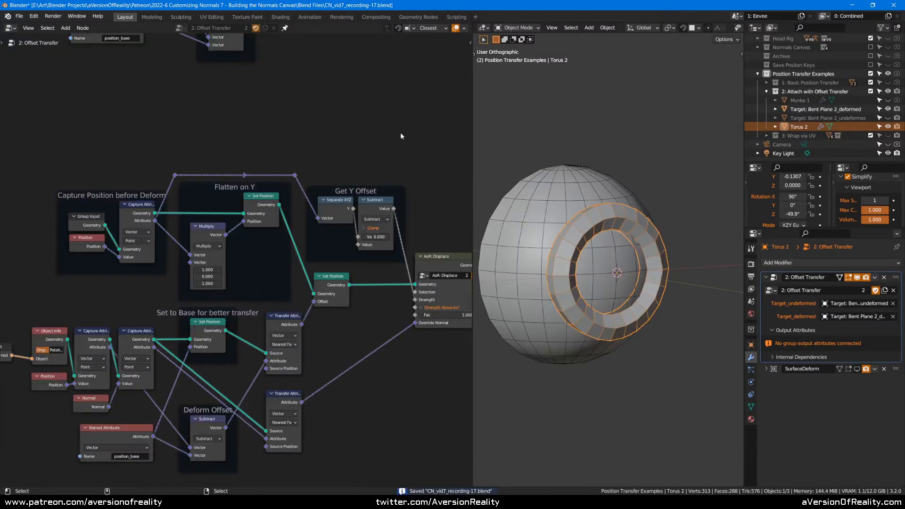
- Preview the output of the Set Position node in the Flatten on Y frame and inspect the flattened torus
{"action": "middle_click_drag", "start_coordinate": [401, 135], "coordinate": [331, 87]}
{"action": "middle_click_drag", "start_coordinate": [267, 280], "coordinate": [318, 279]}
{"action": "scroll", "coordinate": [296, 279], "scroll_direction": "up", "scroll_amount": 1}
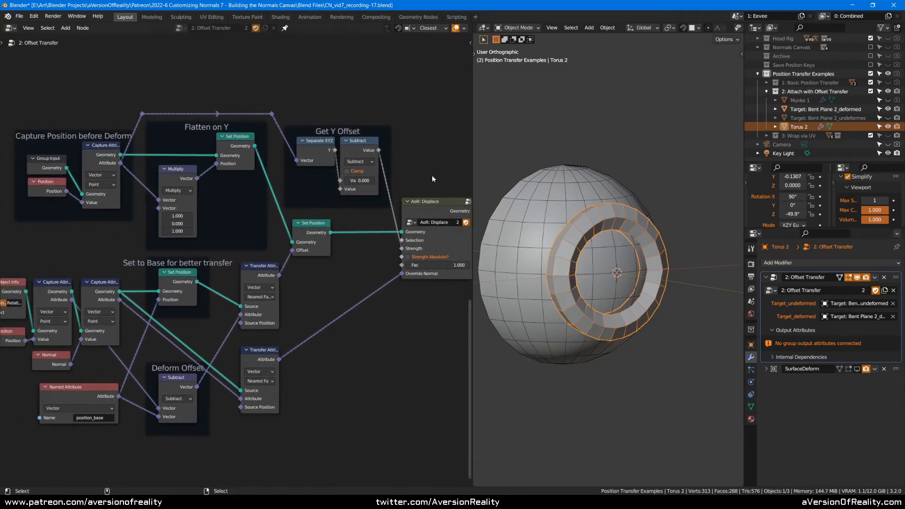
{"action": "scroll", "coordinate": [357, 147], "scroll_direction": "down", "scroll_amount": 4}
{"action": "middle_click_drag", "start_coordinate": [359, 135], "coordinate": [338, 309]}
{"action": "scroll", "coordinate": [349, 293], "scroll_direction": "up", "scroll_amount": 1}
{"action": "left_click", "coordinate": [254, 363], "text": "ctrl+shift"}
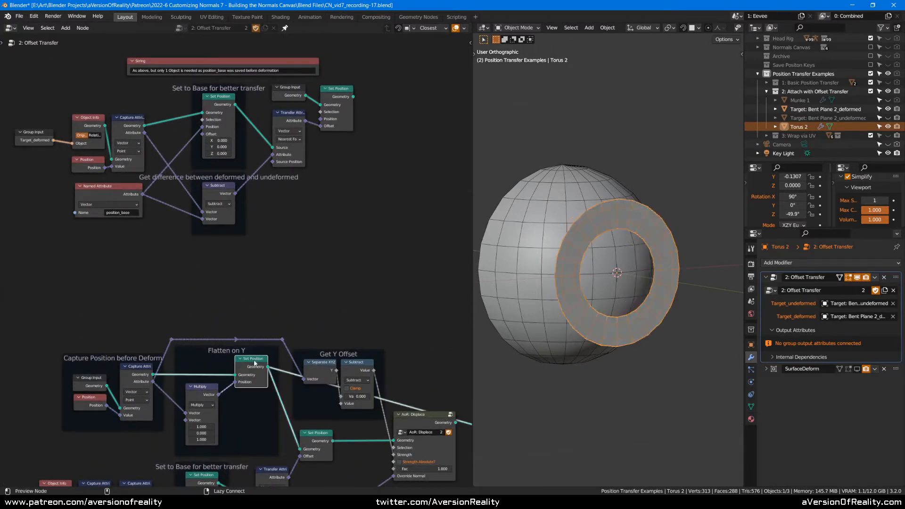
{"action": "middle_click_drag", "start_coordinate": [557, 211], "coordinate": [580, 216]}
{"action": "middle_click_drag", "start_coordinate": [363, 213], "coordinate": [371, 75]}
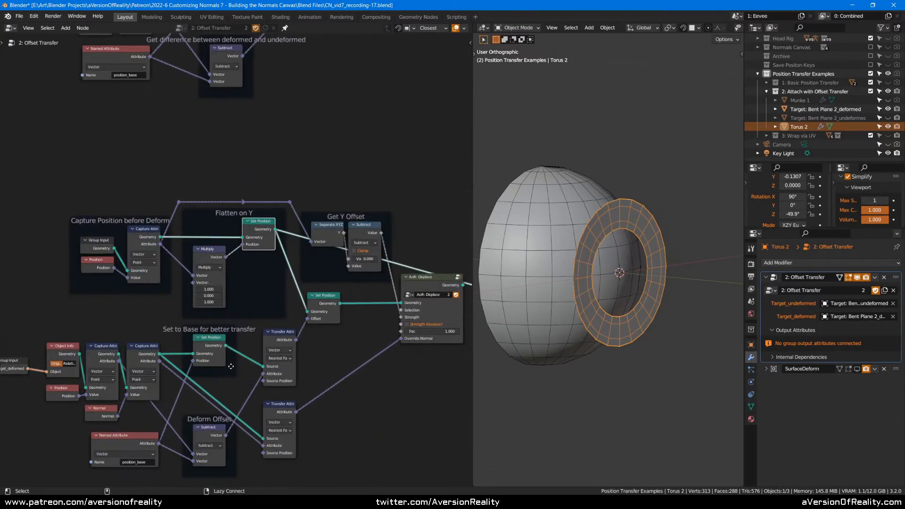
- Preview the Set Position node in the Set to Base for better transfer frame and switch back to the Flatten on Y one
{"action": "left_click", "coordinate": [211, 345], "text": "ctrl+shift"}
{"action": "left_click", "coordinate": [400, 184]}
{"action": "middle_click_drag", "start_coordinate": [277, 308], "coordinate": [289, 282]}
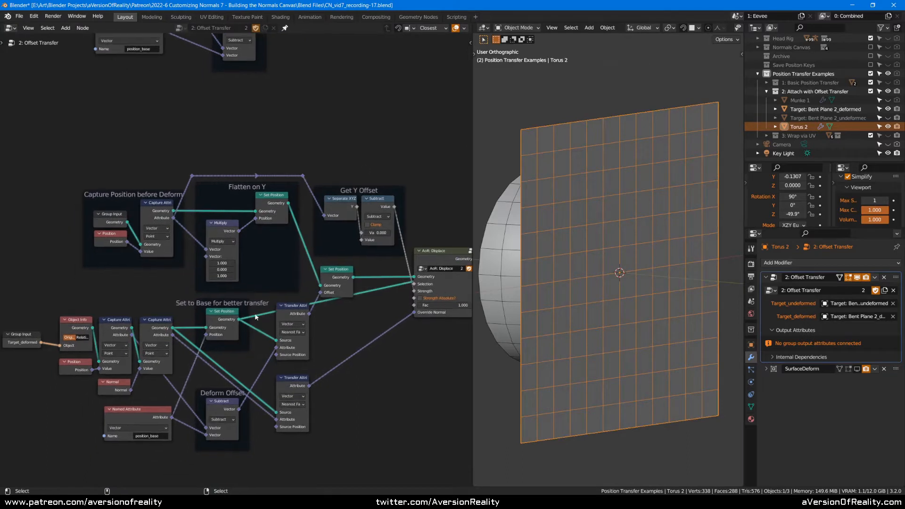
{"action": "left_click", "coordinate": [276, 209], "text": "ctrl+shift"}
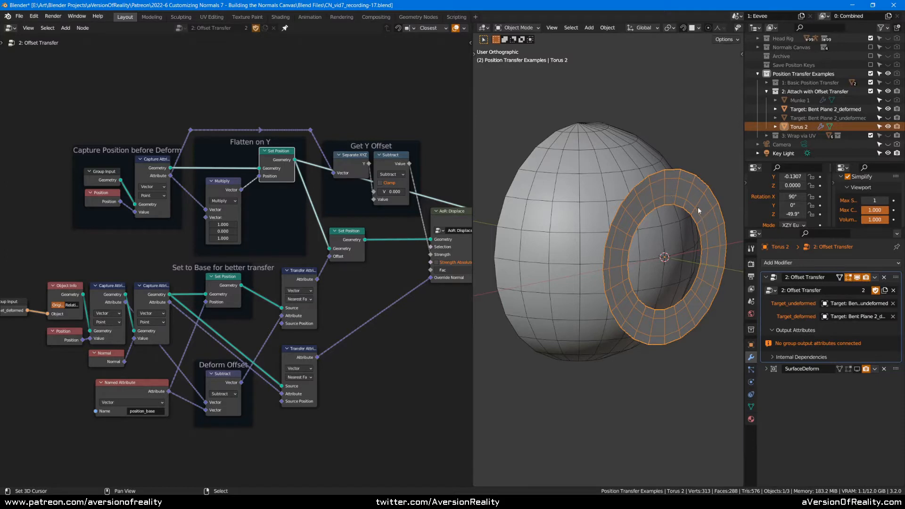
- Preview the final Set Position node of the upper setup and return to the AoR: Displace output to compare the torus results
{"action": "left_click", "coordinate": [392, 107]}
{"action": "middle_click_drag", "start_coordinate": [391, 107], "coordinate": [385, 362]}
{"action": "left_click", "coordinate": [352, 141], "text": "ctrl+shift"}
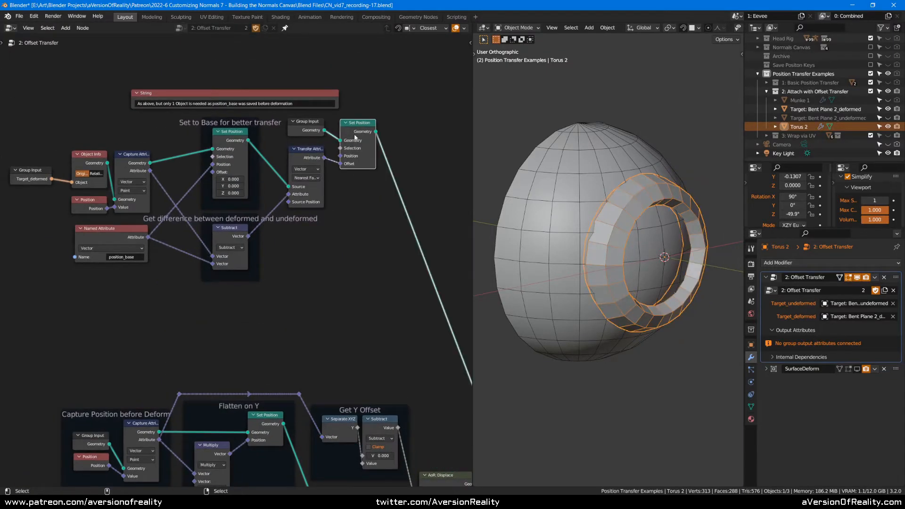
{"action": "middle_click_drag", "start_coordinate": [651, 226], "coordinate": [618, 210]}
{"action": "middle_click_drag", "start_coordinate": [350, 269], "coordinate": [401, 242]}
{"action": "left_click", "coordinate": [399, 232], "text": "ctrl+shift"}
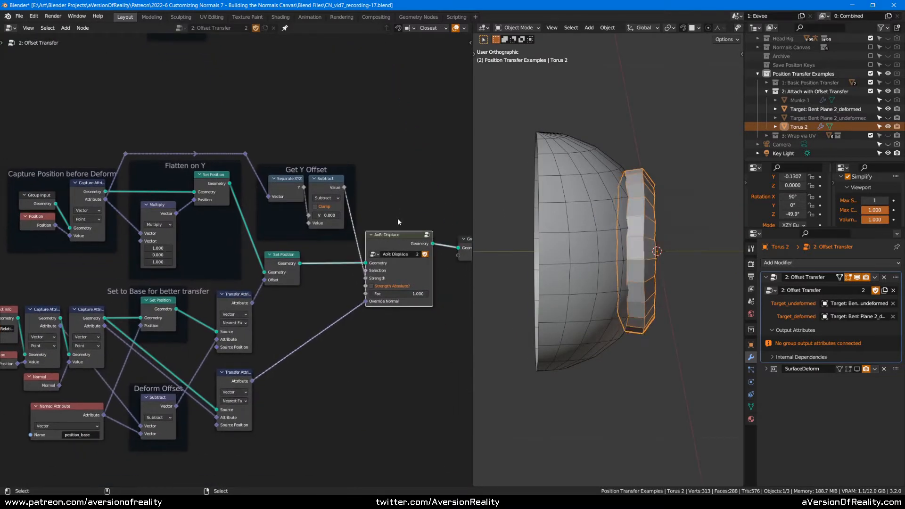
{"action": "middle_click_drag", "start_coordinate": [620, 223], "coordinate": [578, 210]}
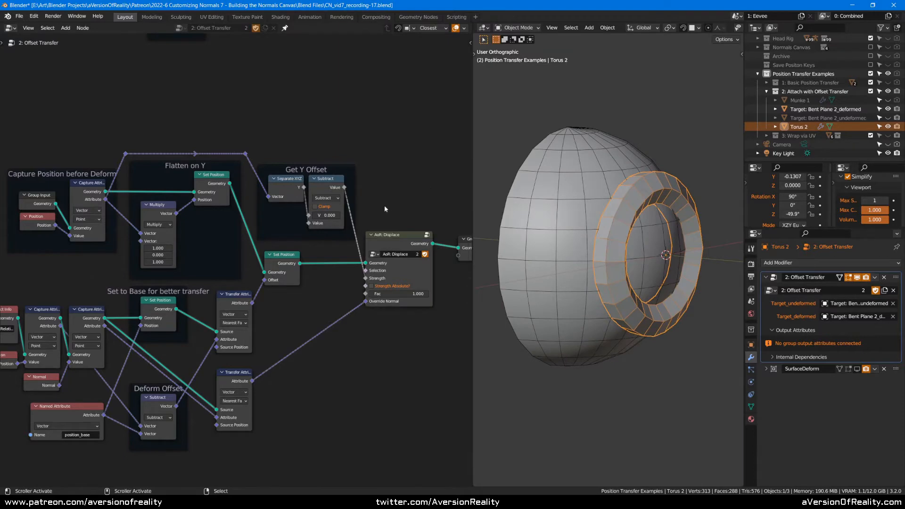
- Preview the Set Position node in the Set to Base for better transfer frame and return to the AoR: Displace output
{"action": "scroll", "coordinate": [390, 202], "scroll_direction": "up", "scroll_amount": 1}
{"action": "left_click", "coordinate": [256, 143], "text": "ctrl+shift"}
{"action": "left_click", "coordinate": [203, 280], "text": "ctrl+shift"}
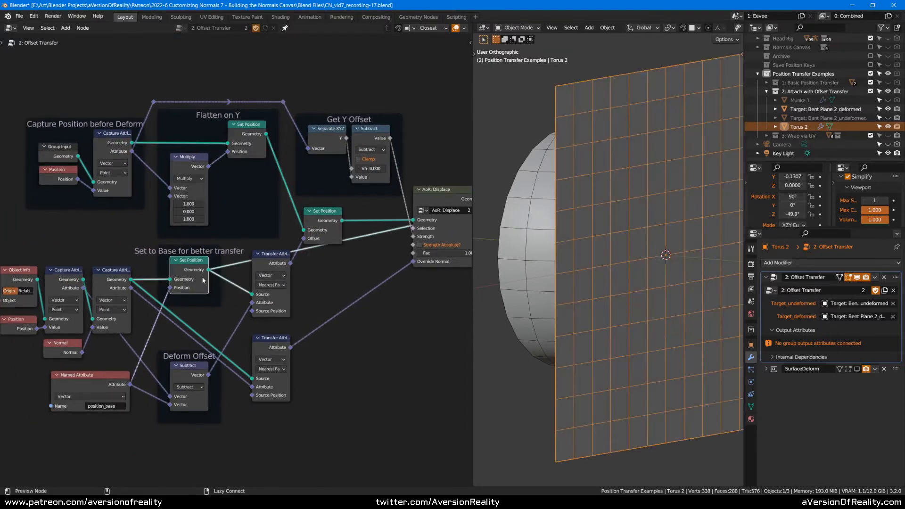
{"action": "left_click", "coordinate": [430, 191], "text": "ctrl+shift"}
{"action": "middle_click_drag", "start_coordinate": [438, 147], "coordinate": [394, 135]}
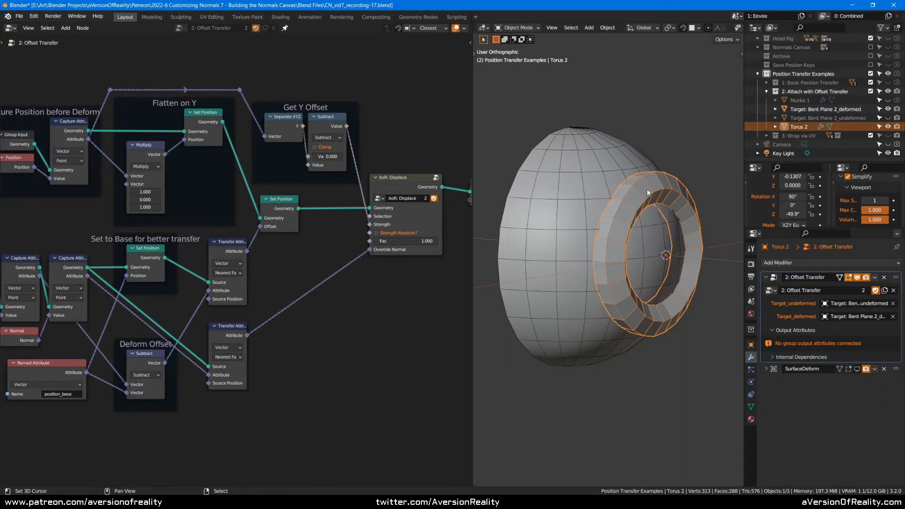
- Examine the end of the node tree from Get Y Offset through AoR: Displace to the group output, alongside the attached torus
{"action": "middle_click_drag", "start_coordinate": [429, 126], "coordinate": [306, 168]}
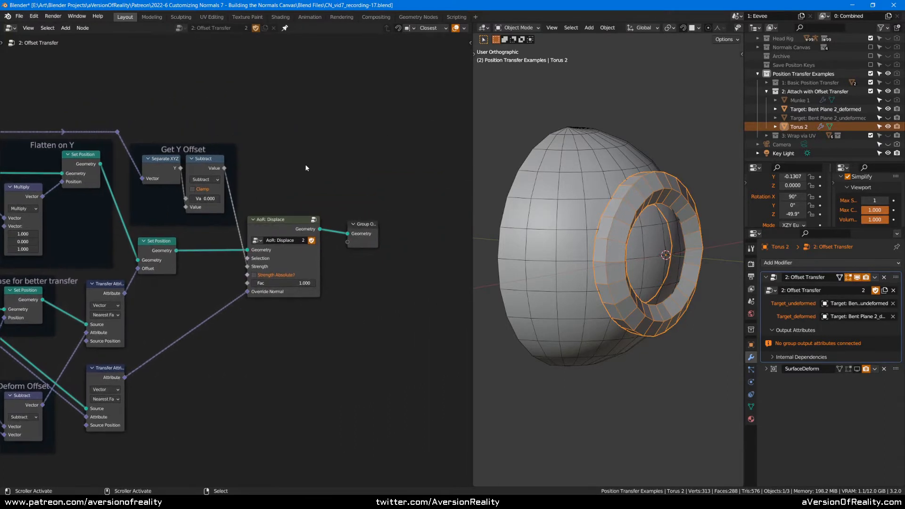
{"action": "middle_click_drag", "start_coordinate": [289, 100], "coordinate": [389, 106]}
{"action": "scroll", "coordinate": [388, 110], "scroll_direction": "up", "scroll_amount": 2}
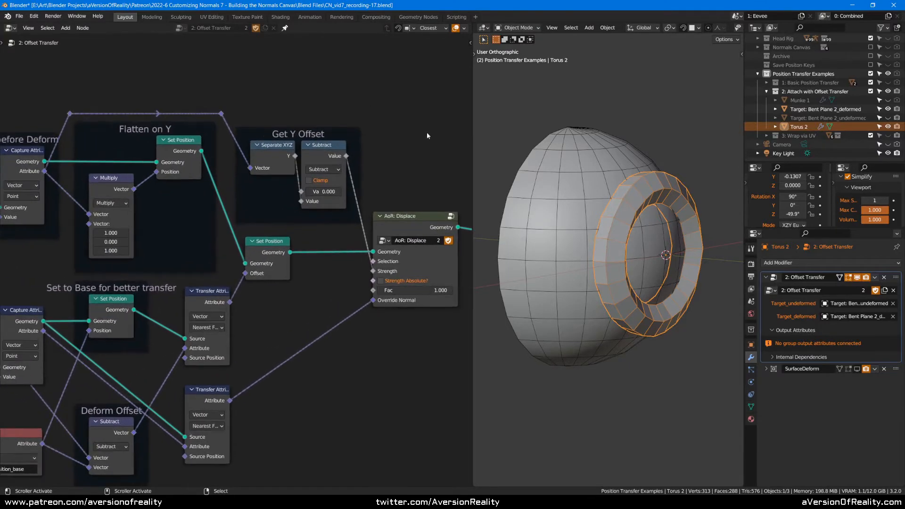
{"action": "middle_click_drag", "start_coordinate": [430, 179], "coordinate": [282, 141]}
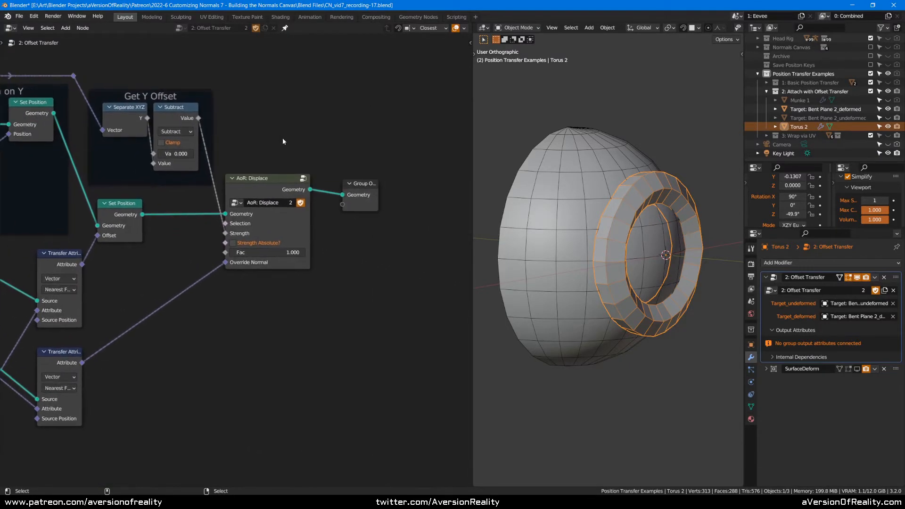
{"action": "left_click_drag", "start_coordinate": [272, 183], "coordinate": [272, 183]}
{"action": "middle_click_drag", "start_coordinate": [254, 149], "coordinate": [392, 141]}
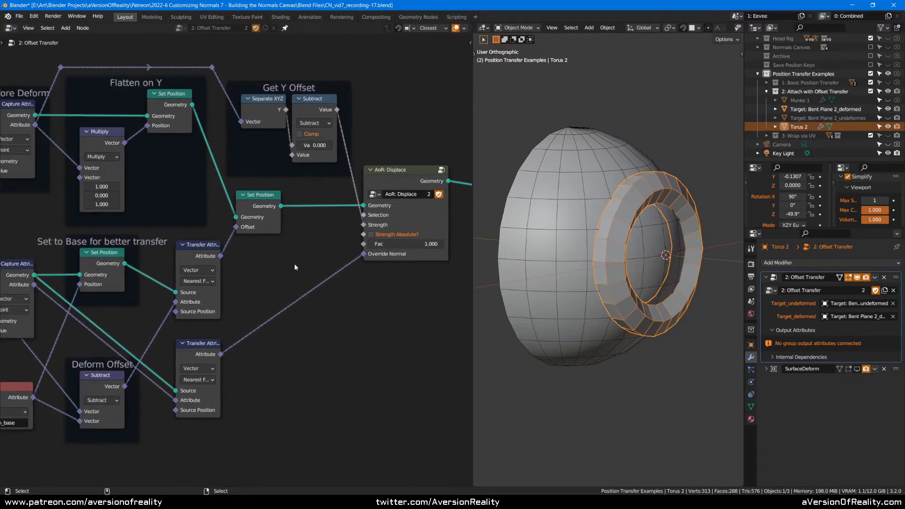
{"action": "middle_click_drag", "start_coordinate": [678, 186], "coordinate": [645, 183]}
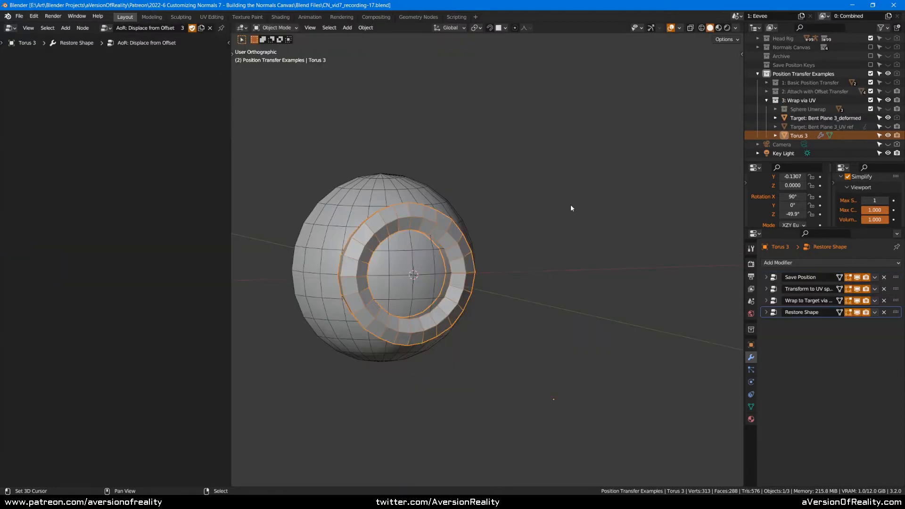
- Enter Edit Mode on Torus 3 and shift its whole mesh about 0.006 along X
{"action": "middle_click_drag", "start_coordinate": [577, 188], "coordinate": [644, 178]}
{"action": "scroll", "coordinate": [591, 193], "scroll_direction": "down", "scroll_amount": 3}
{"action": "key", "text": "KP_1"}
{"action": "key", "text": "Tab"}
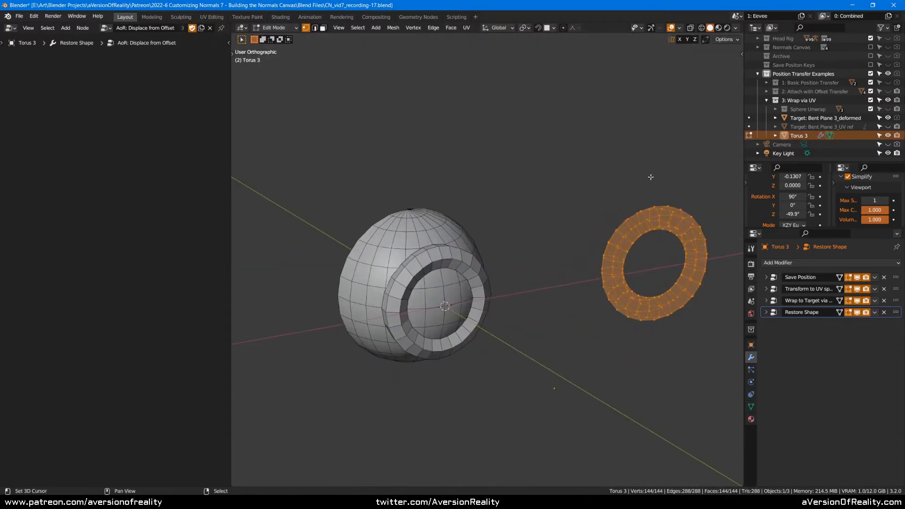
{"action": "key", "text": "g"}
{"action": "key", "text": "x"}
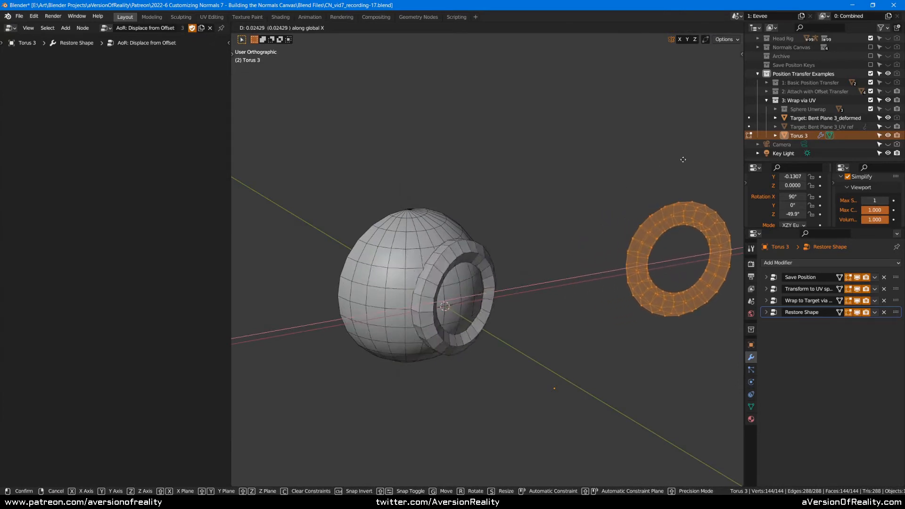
{"action": "left_click", "coordinate": [656, 175]}
- Try moving the Torus 3 mesh along Z and along Y to test how the wrapped torus follows
{"action": "key", "text": "g"}
{"action": "key", "text": "z"}
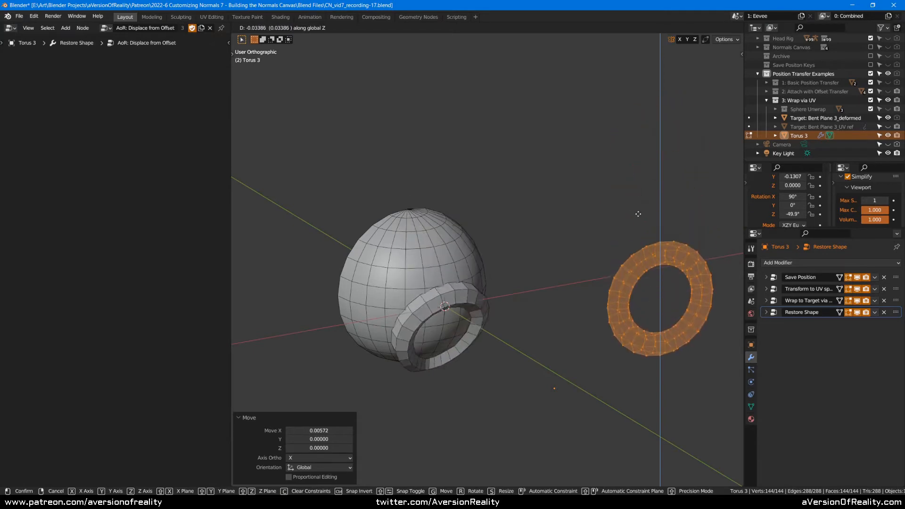
{"action": "right_click", "coordinate": [645, 166]}
{"action": "middle_click_drag", "start_coordinate": [646, 167], "coordinate": [659, 176]}
{"action": "key", "text": "g"}
{"action": "key", "text": "y"}
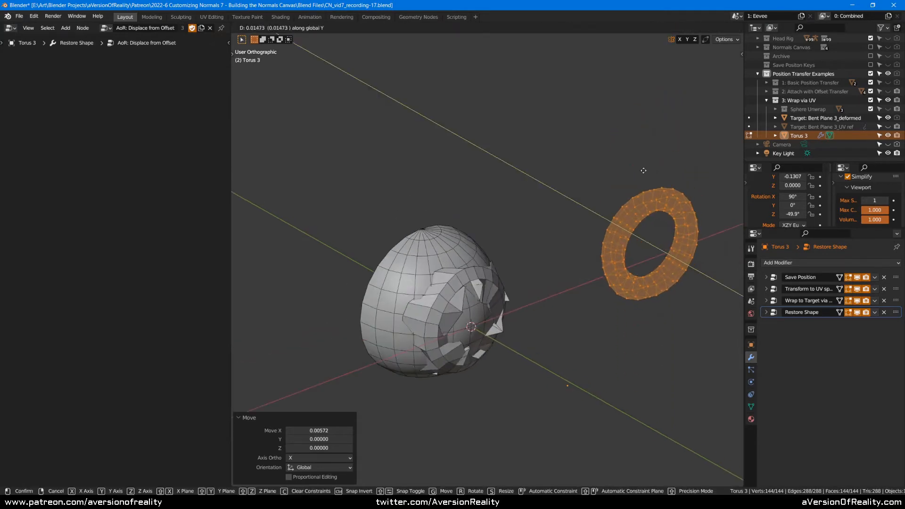
{"action": "right_click", "coordinate": [651, 175]}
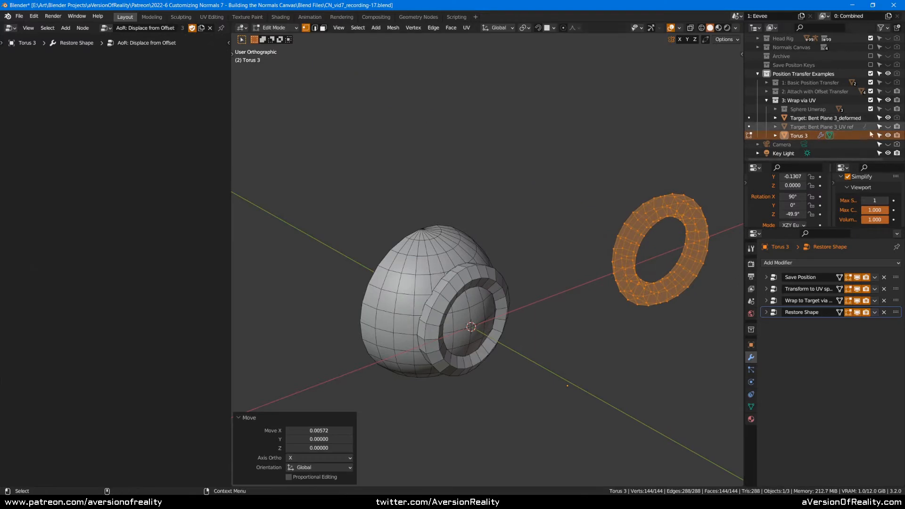
- Show Target: Bent Plane 3_UV ref, slide the Torus 3 mesh along X over it, and return to Object Mode in front view
{"action": "left_click", "coordinate": [888, 126]}
{"action": "middle_click_drag", "start_coordinate": [720, 166], "coordinate": [653, 205]}
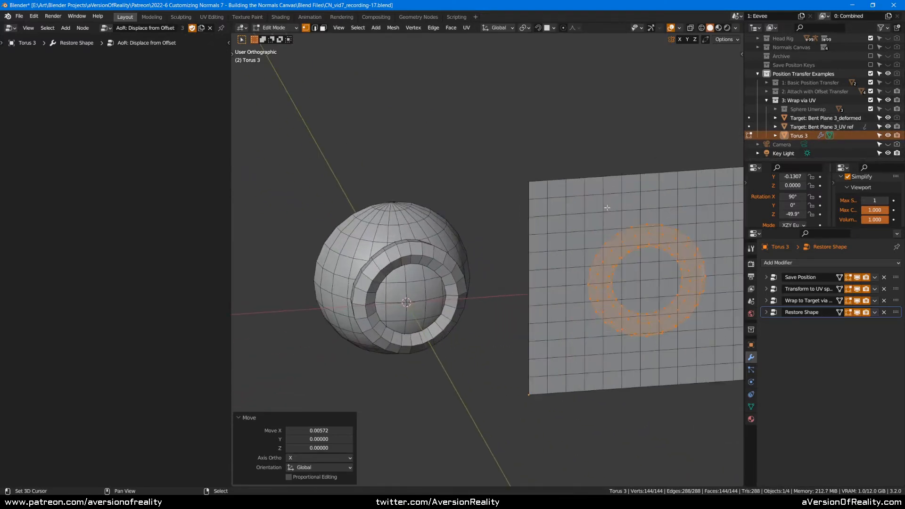
{"action": "key", "text": "g"}
{"action": "key", "text": "x"}
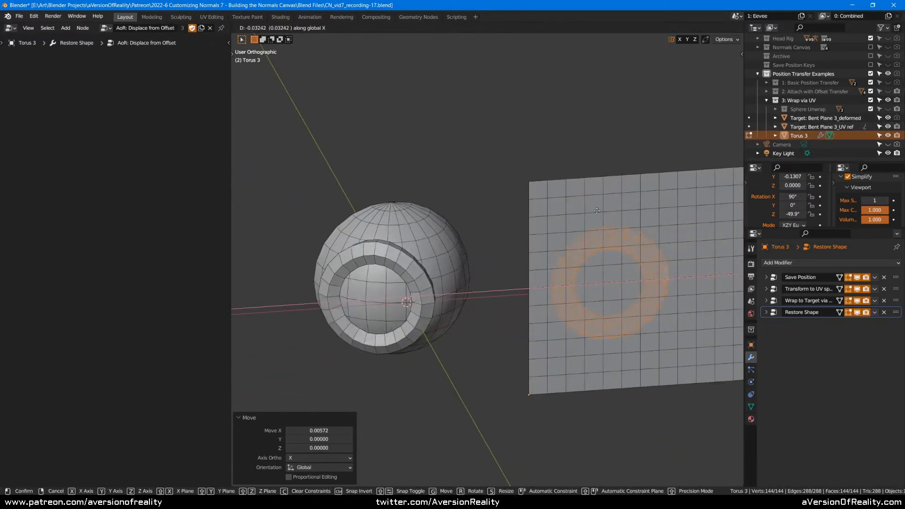
{"action": "left_click", "coordinate": [617, 208]}
{"action": "key", "text": "KP_1"}
{"action": "key", "text": "Tab"}
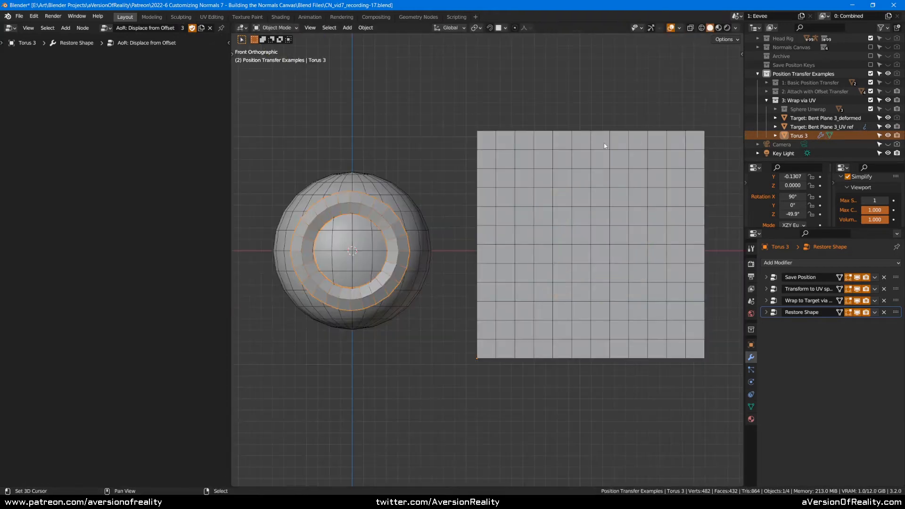
- Select the UV reference plane, the deformed bent plane and Torus 3 in turn to compare the three objects
{"action": "right_click", "coordinate": [603, 147]}
{"action": "middle_click_drag", "start_coordinate": [616, 140], "coordinate": [608, 186]}
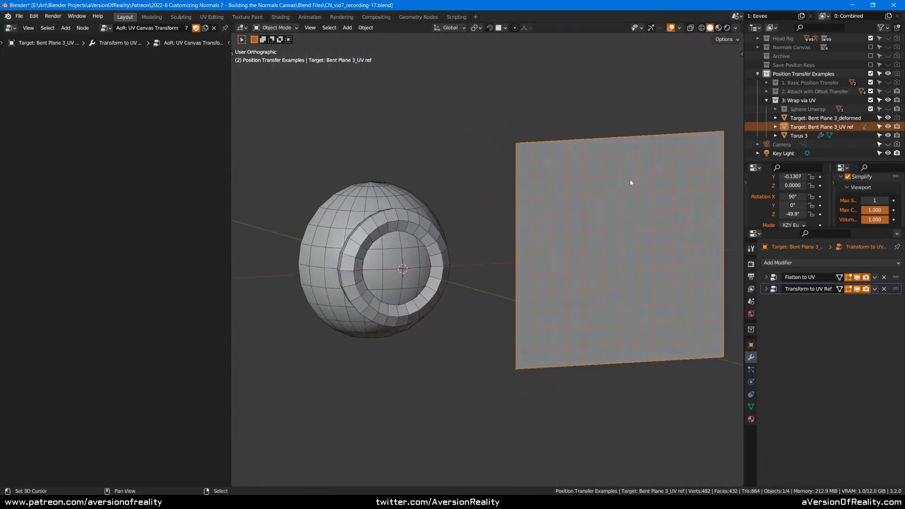
{"action": "right_click", "coordinate": [364, 194]}
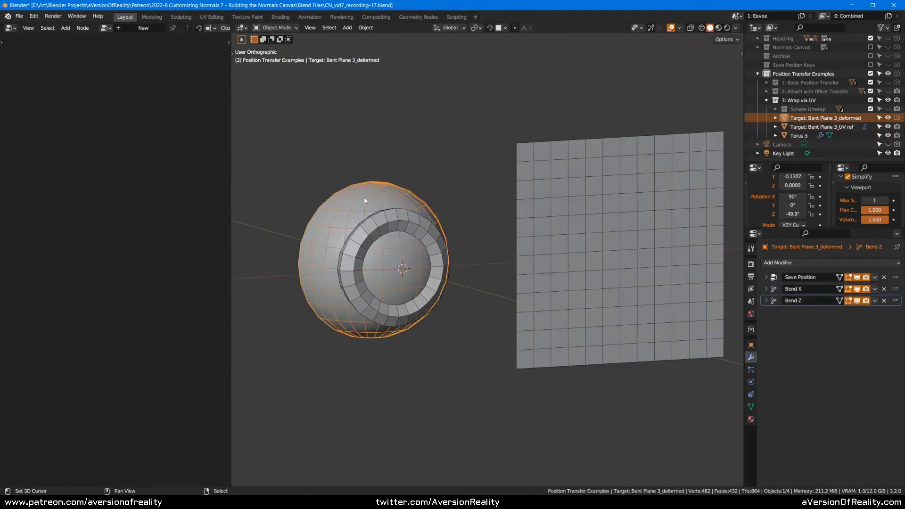
{"action": "right_click", "coordinate": [394, 216]}
- In Edit Mode, move the Torus 3 mesh about 0.044 up along Z and scale it down to about 0.46
{"action": "key", "text": "Tab"}
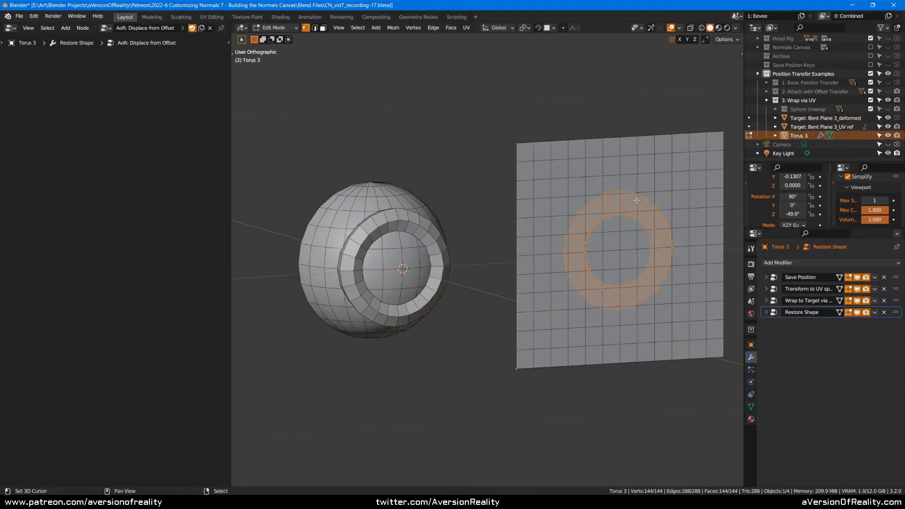
{"action": "key", "text": "g"}
{"action": "key", "text": "z"}
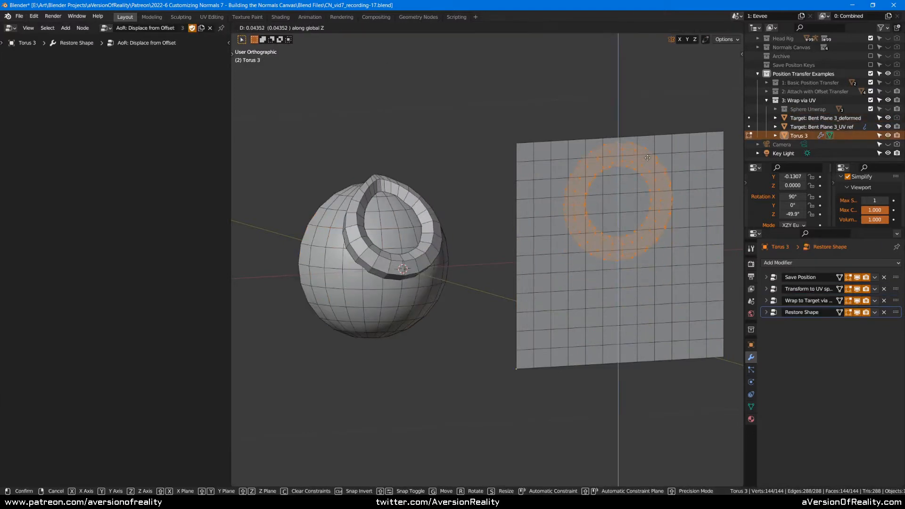
{"action": "left_click", "coordinate": [671, 139]}
{"action": "key", "text": "s"}
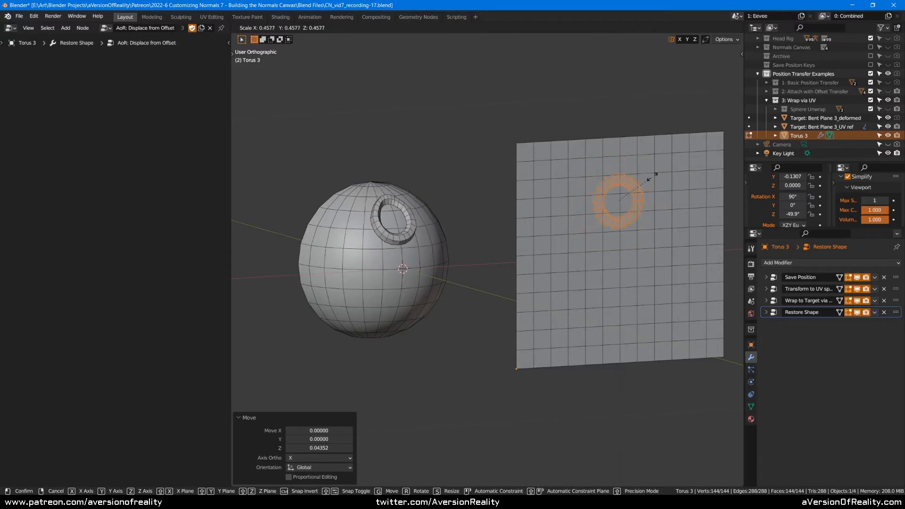
{"action": "left_click", "coordinate": [649, 182]}
- Raise the shrunken torus mesh about 0.028 along Z and try sliding it along X
{"action": "key", "text": "g"}
{"action": "key", "text": "z"}
{"action": "left_click", "coordinate": [648, 151]}
{"action": "key", "text": "g"}
{"action": "key", "text": "x"}
{"action": "left_click", "coordinate": [646, 141]}
- Lower the small torus mesh about 0.059 along Z and shift it about 0.041 along X on the reference plane
{"action": "middle_click_drag", "start_coordinate": [644, 136], "coordinate": [664, 160]}
{"action": "key", "text": "g"}
{"action": "key", "text": "y"}
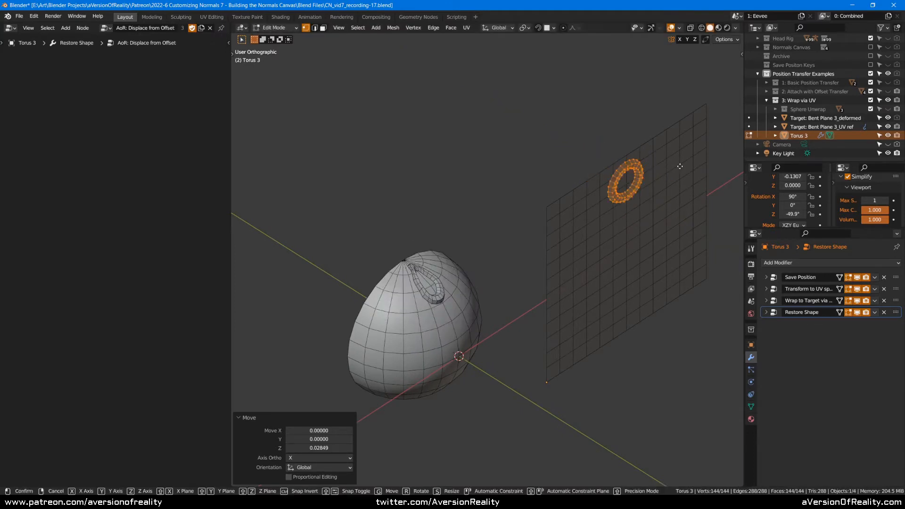
{"action": "key", "text": "z"}
{"action": "key", "text": "x"}
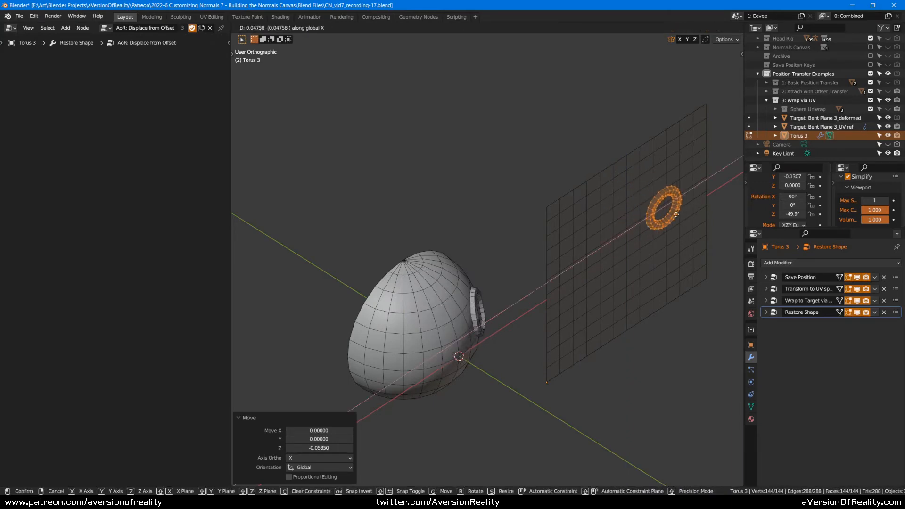
{"action": "left_click", "coordinate": [672, 211]}
- In front view, move the torus mesh about -0.052 in X and -0.014 in Z, and reposition it freely once more
{"action": "middle_click_drag", "start_coordinate": [674, 212], "coordinate": [639, 190]}
{"action": "scroll", "coordinate": [639, 191], "scroll_direction": "down", "scroll_amount": 1}
{"action": "key", "text": "KP_1"}
{"action": "scroll", "coordinate": [641, 192], "scroll_direction": "up", "scroll_amount": 2}
{"action": "scroll", "coordinate": [650, 195], "scroll_direction": "down", "scroll_amount": 1}
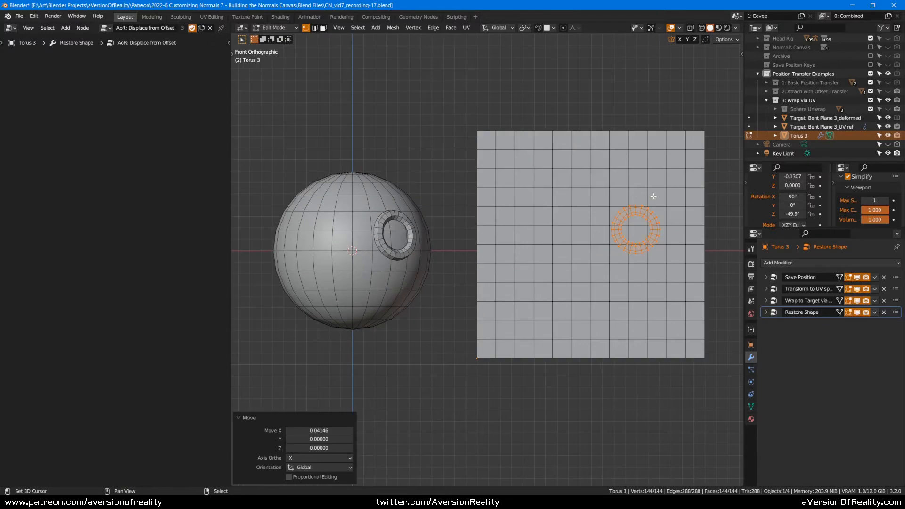
{"action": "key", "text": "g"}
{"action": "left_click", "coordinate": [595, 228]}
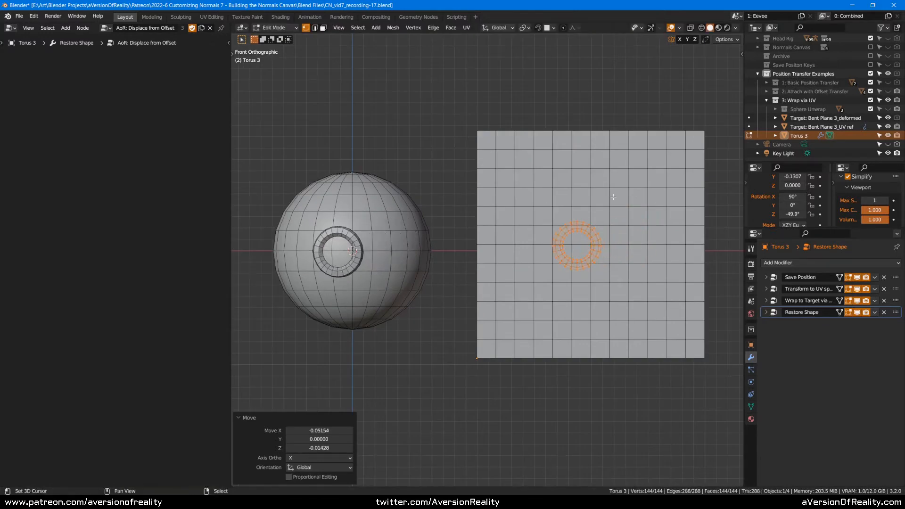
{"action": "key", "text": "g"}
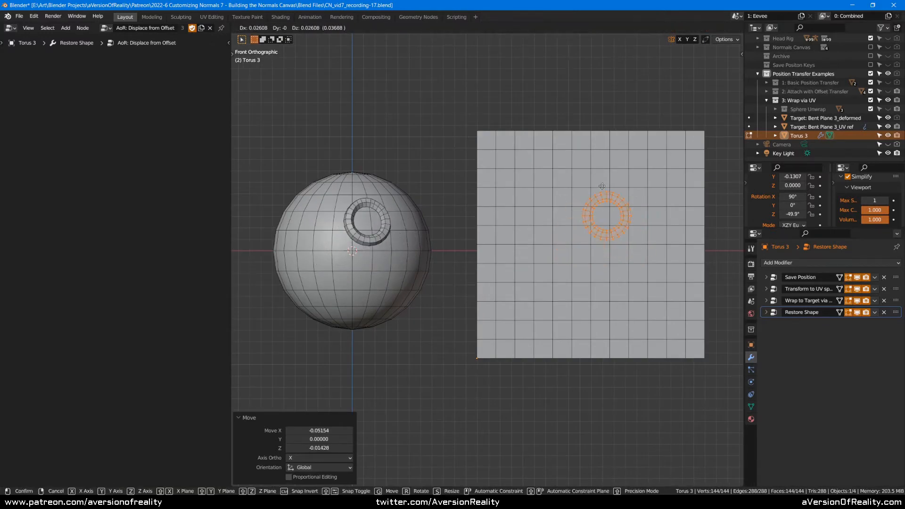
{"action": "left_click", "coordinate": [588, 213]}
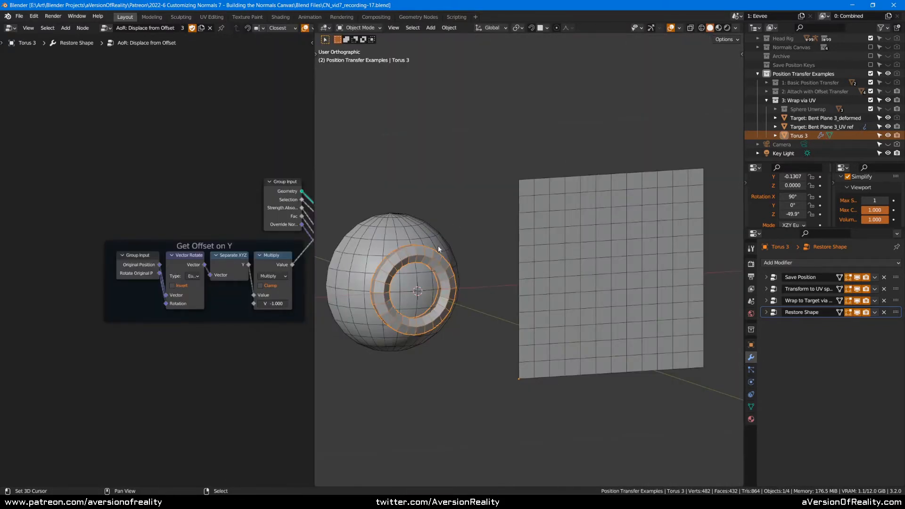
- Select the deformed bent plane, switch to the UV reference plane, and collapse its Flatten to UV modifier
{"action": "left_click", "coordinate": [411, 224]}
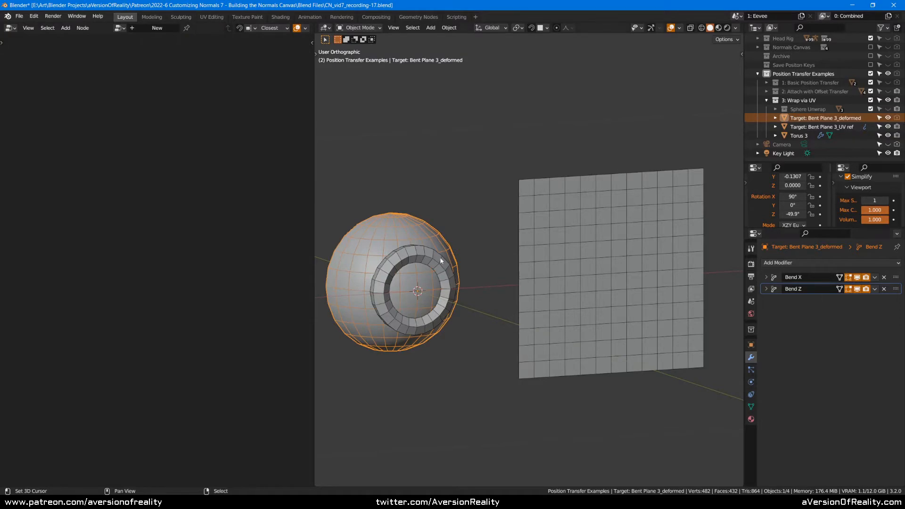
{"action": "left_click", "coordinate": [607, 221]}
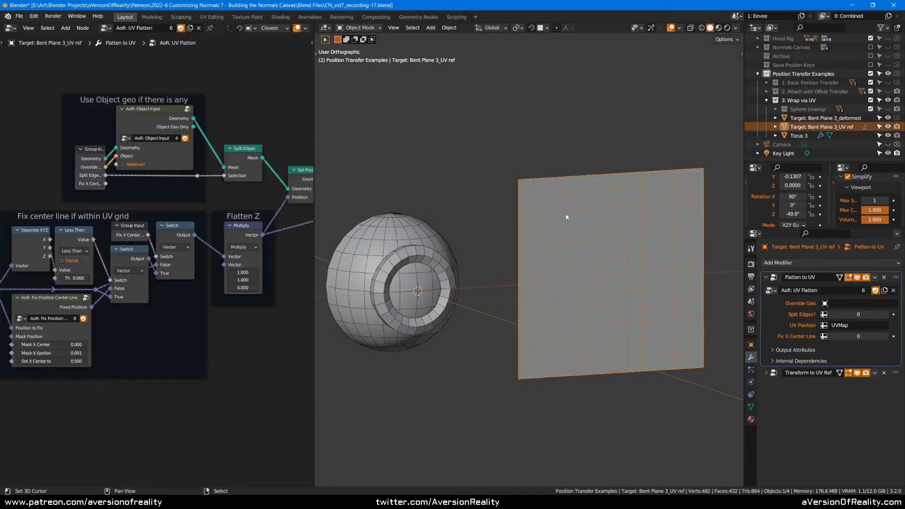
{"action": "left_click", "coordinate": [766, 277]}
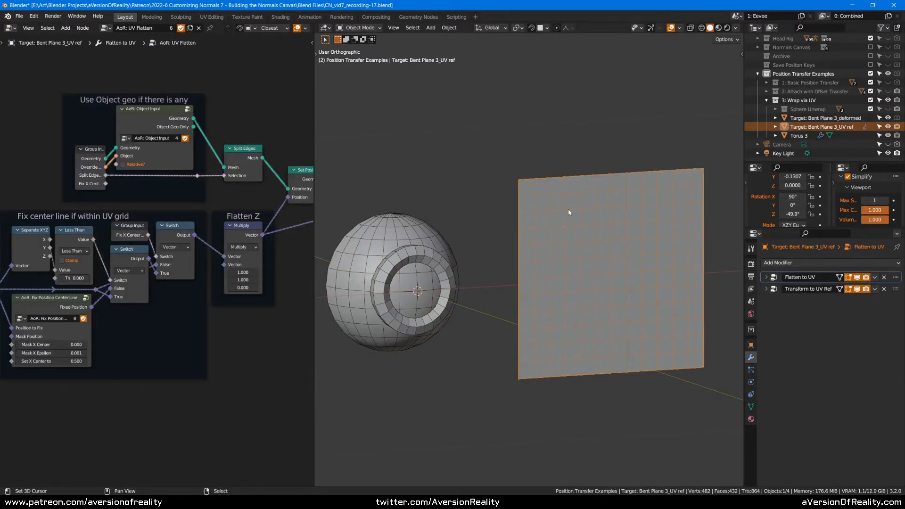
- Delete the Target: Bent Plane 3_UV ref object
{"action": "middle_click_drag", "start_coordinate": [561, 236], "coordinate": [575, 228], "text": "shift"}
{"action": "key", "text": "x"}
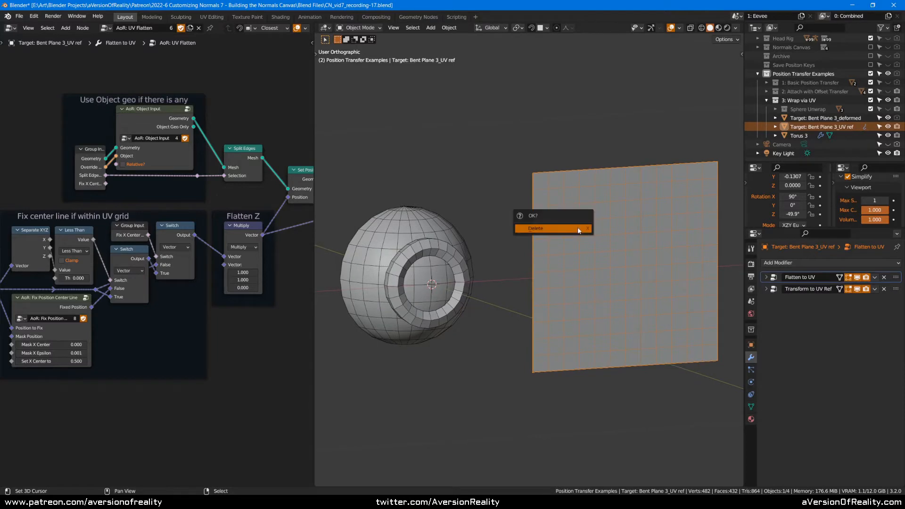
{"action": "left_click", "coordinate": [578, 228]}
- Try moving the Torus 3 mesh along X and along Z in Edit Mode without the reference plane
{"action": "right_click", "coordinate": [457, 255]}
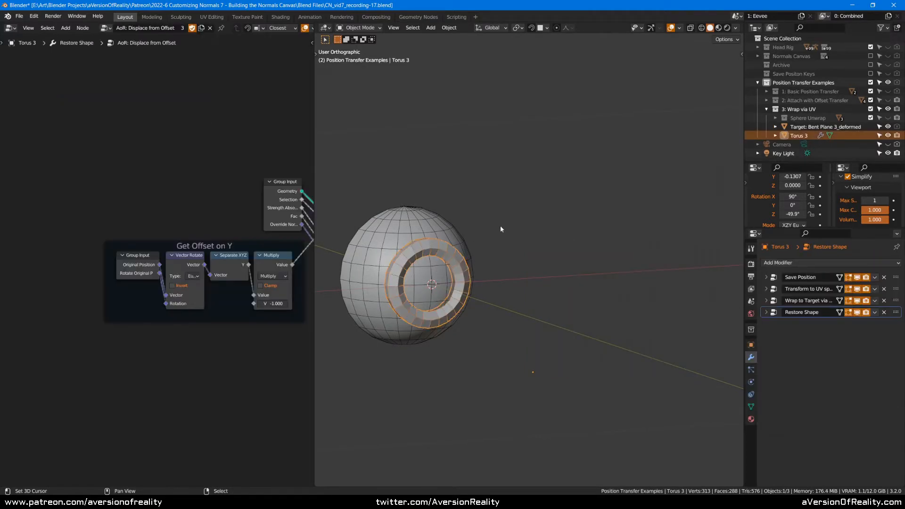
{"action": "key", "text": "Tab"}
{"action": "key", "text": "g"}
{"action": "key", "text": "x"}
{"action": "right_click", "coordinate": [584, 229]}
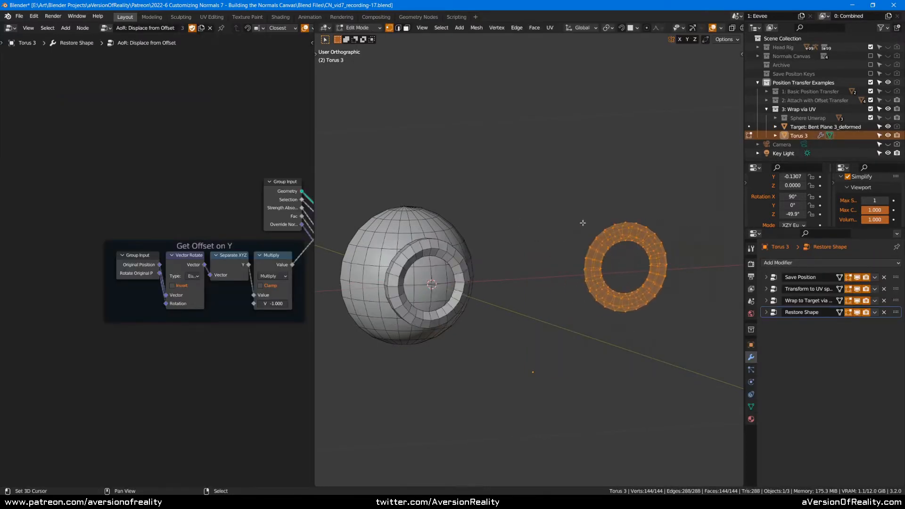
{"action": "key", "text": "g"}
{"action": "key", "text": "z"}
{"action": "right_click", "coordinate": [680, 218]}
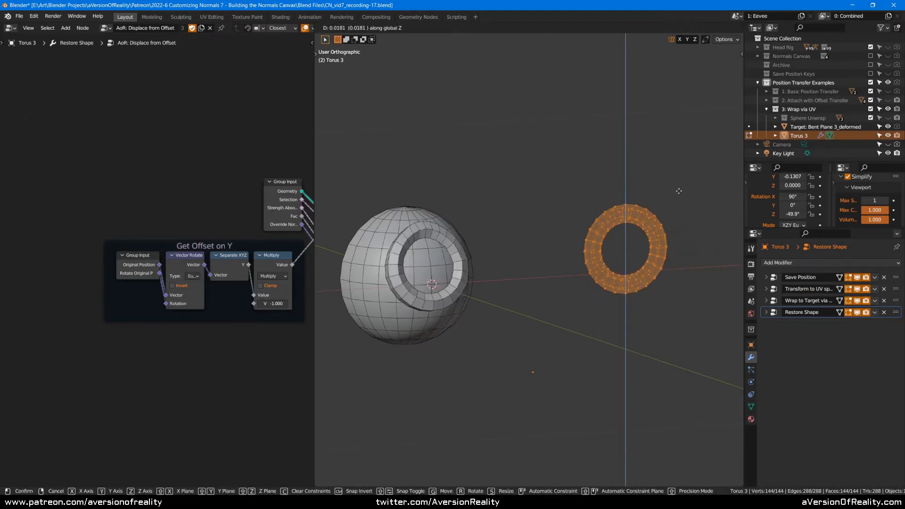
{"action": "key", "text": "Tab"}
- Select the Target: Bent Plane 3_UV ref object to view its Flatten to UV modifier and node group
{"action": "left_click", "coordinate": [607, 178]}
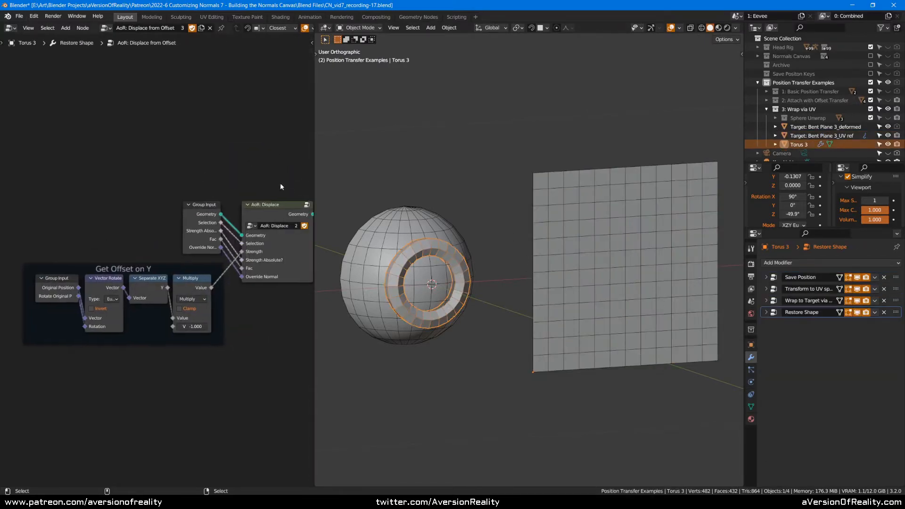
{"action": "left_click", "coordinate": [560, 197]}
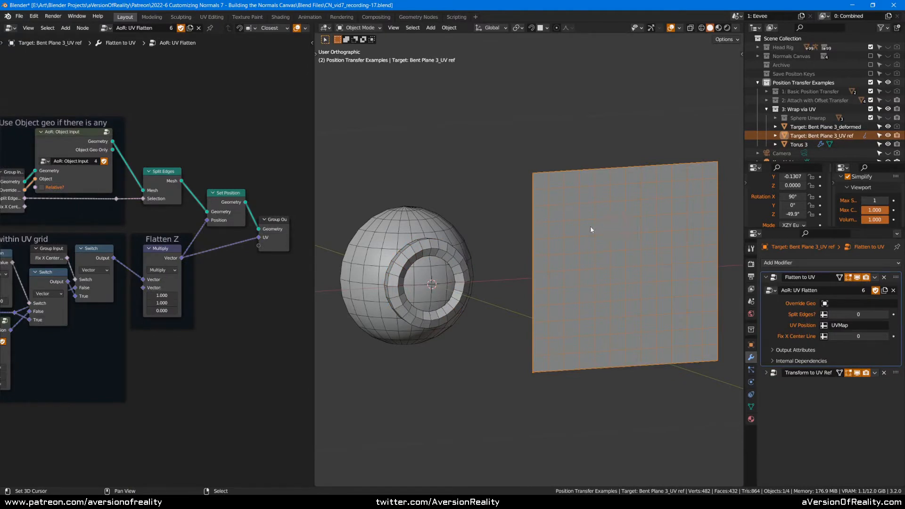
- Inspect the deformed bent plane's UV layout in the UV editor and the UV reference plane's Flatten to UV modifier settings
{"action": "left_click", "coordinate": [457, 254]}
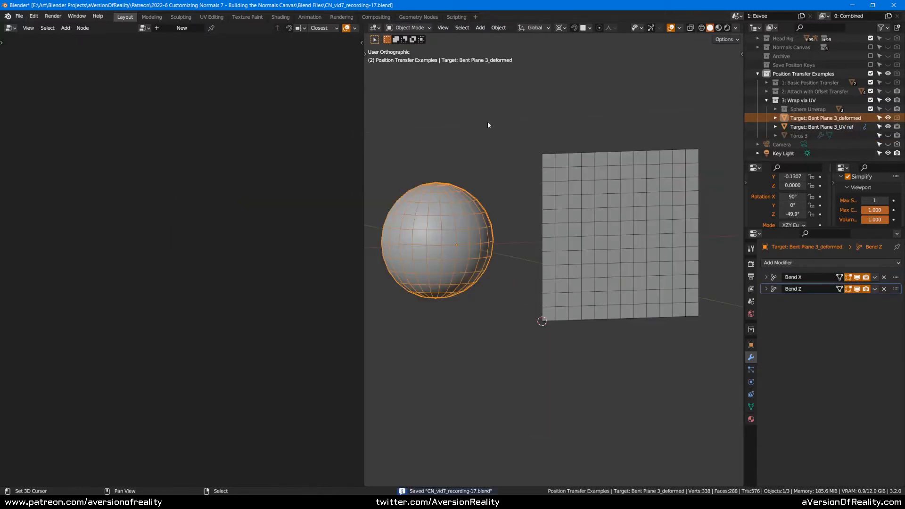
{"action": "left_click", "coordinate": [215, 17]}
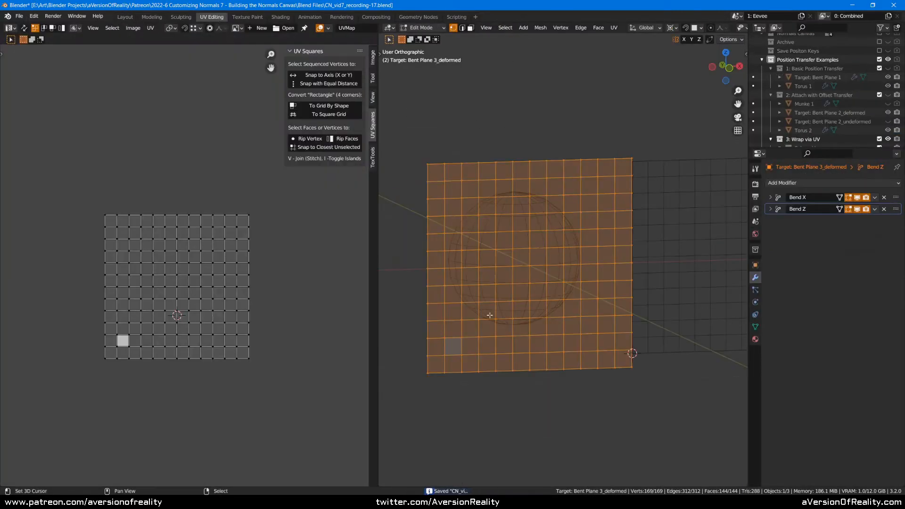
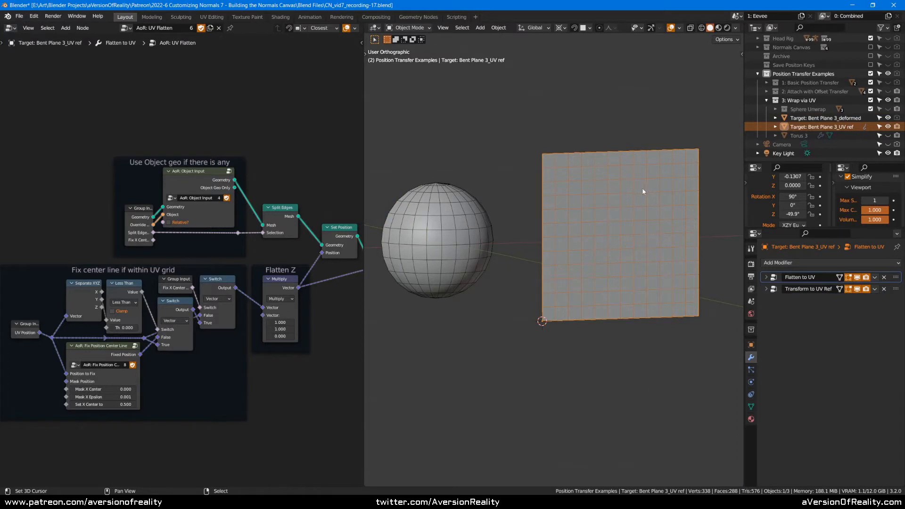
{"action": "left_click", "coordinate": [468, 224]}
{"action": "left_click", "coordinate": [644, 221]}
{"action": "left_click", "coordinate": [767, 277]}
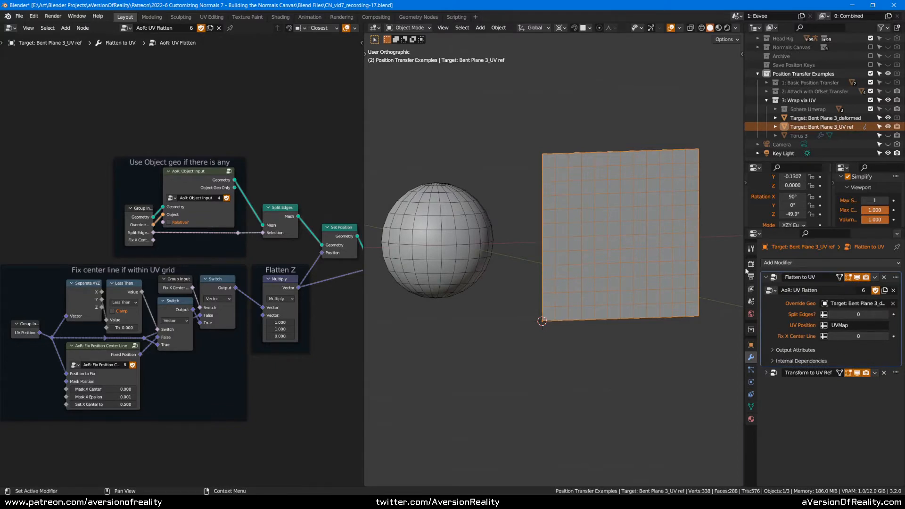
{"action": "left_click", "coordinate": [766, 277]}
- Turn off the viewport display of both modifiers on the UV reference plane to view its original mesh, and turn it back on
{"action": "left_click", "coordinate": [857, 277]}
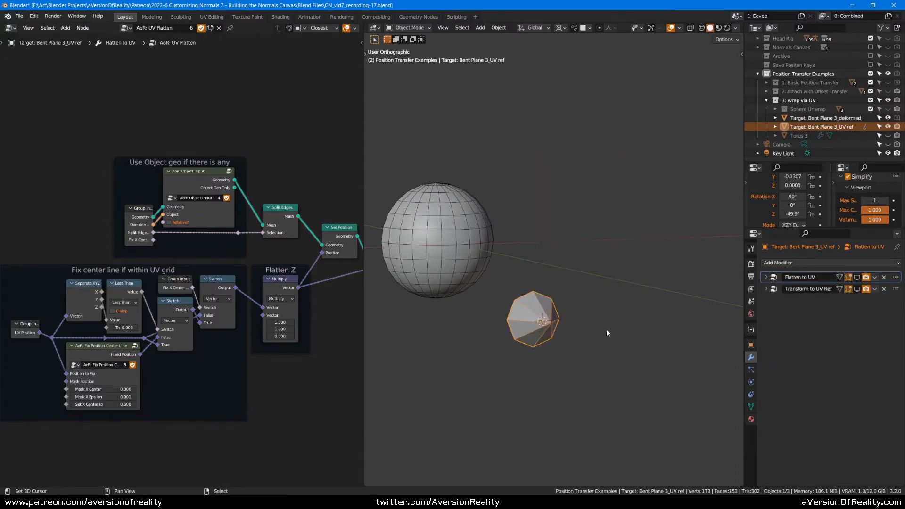
{"action": "middle_click_drag", "start_coordinate": [544, 312], "coordinate": [583, 253]}
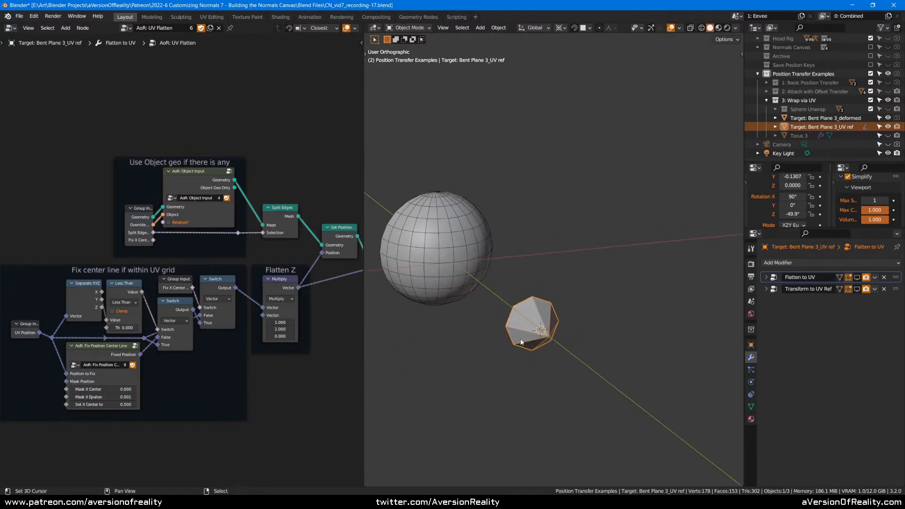
{"action": "left_click", "coordinate": [857, 277]}
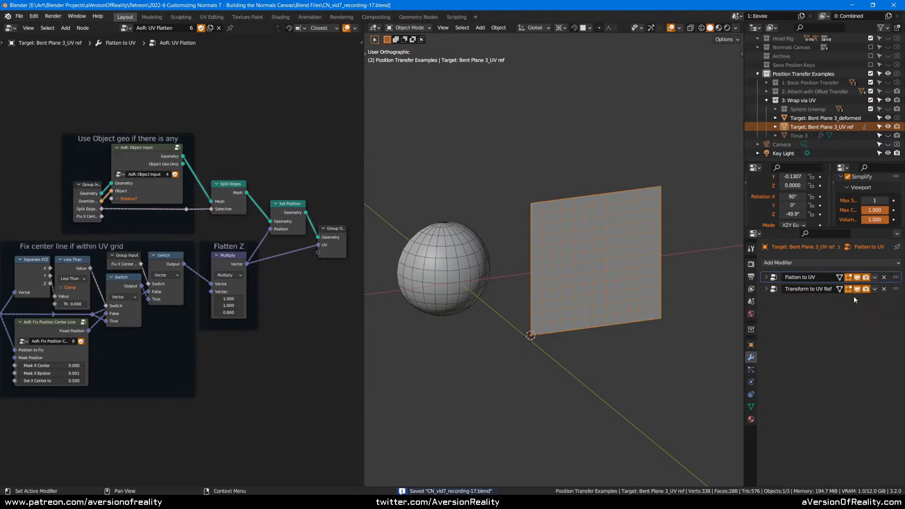
- Turn off the viewport display of the Transform to UV Ref modifier and expand the Flatten to UV modifier's settings
{"action": "left_click_drag", "start_coordinate": [766, 289], "coordinate": [766, 278]}
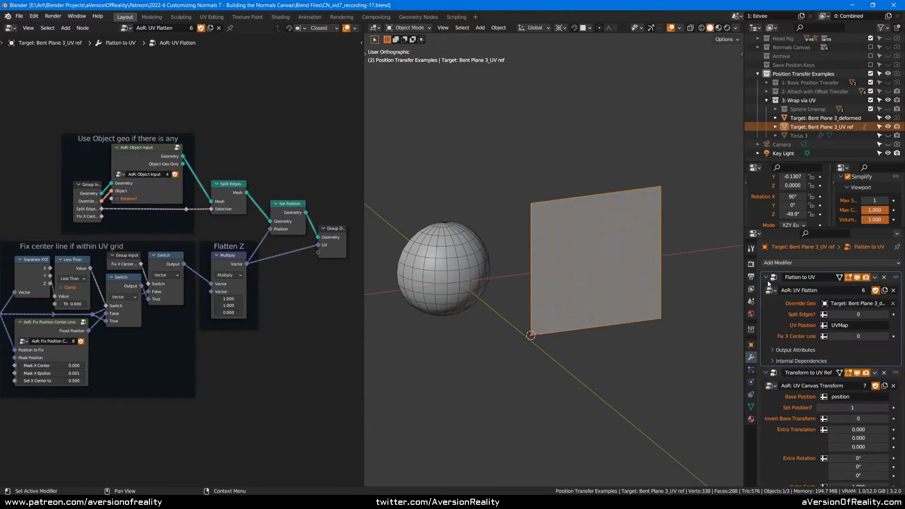
{"action": "left_click_drag", "start_coordinate": [766, 279], "coordinate": [766, 289]}
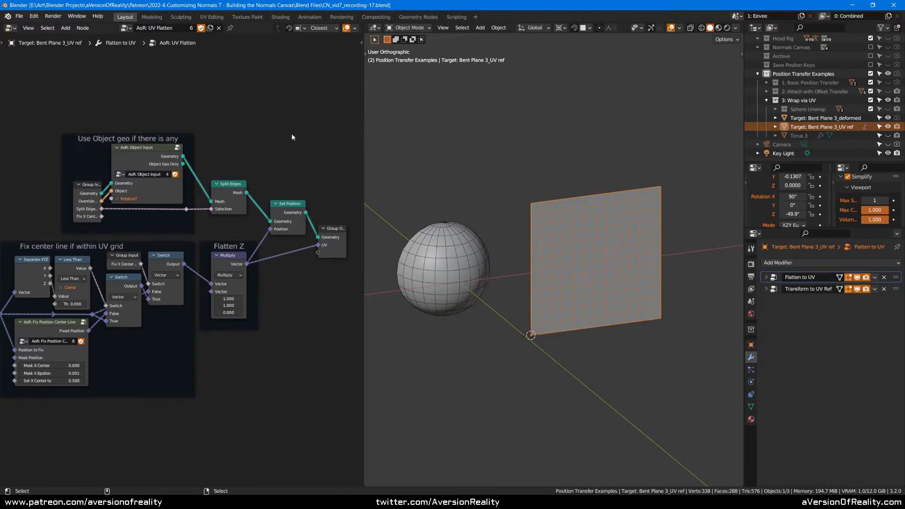
{"action": "left_click", "coordinate": [857, 289]}
{"action": "left_click", "coordinate": [857, 277]}
{"action": "left_click", "coordinate": [857, 277]}
{"action": "scroll", "coordinate": [605, 218], "scroll_direction": "down", "scroll_amount": 1}
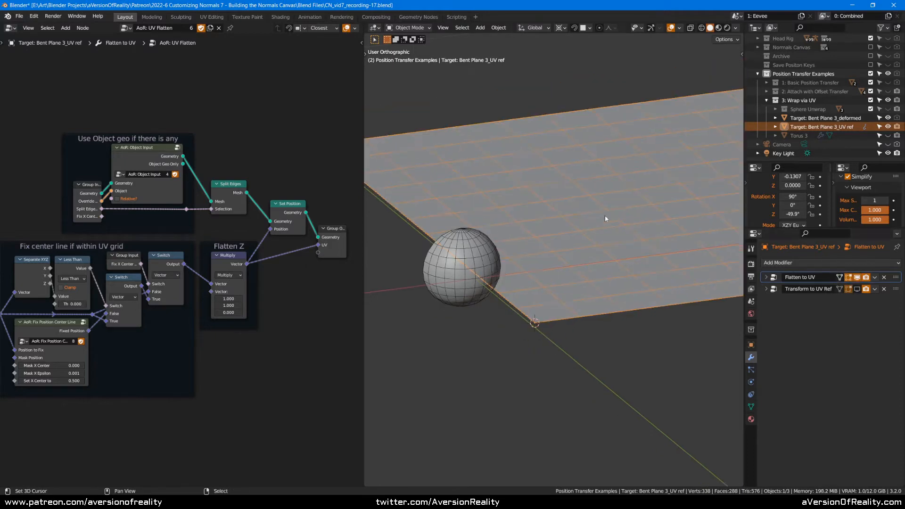
{"action": "left_click", "coordinate": [767, 277]}
{"action": "scroll", "coordinate": [610, 254], "scroll_direction": "down", "scroll_amount": 2}
{"action": "middle_click_drag", "start_coordinate": [641, 175], "coordinate": [614, 194], "text": "shift"}
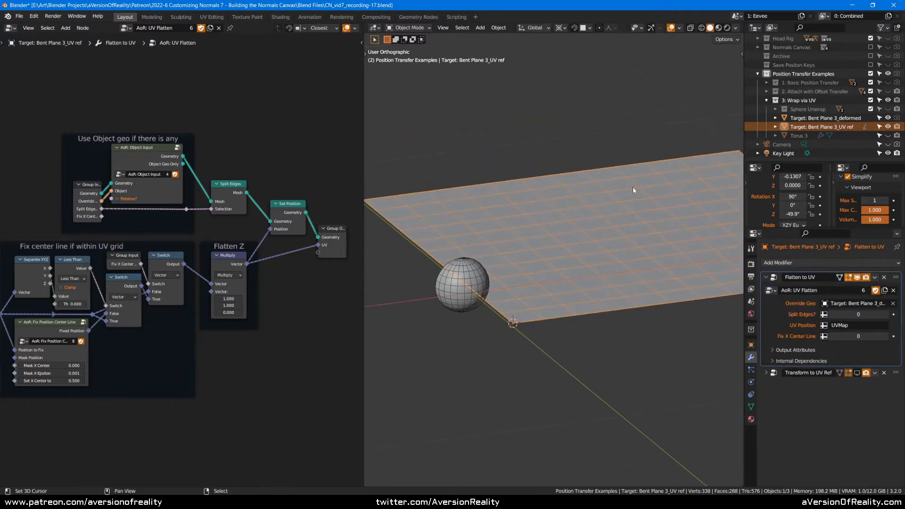
{"action": "middle_click_drag", "start_coordinate": [597, 243], "coordinate": [636, 206]}
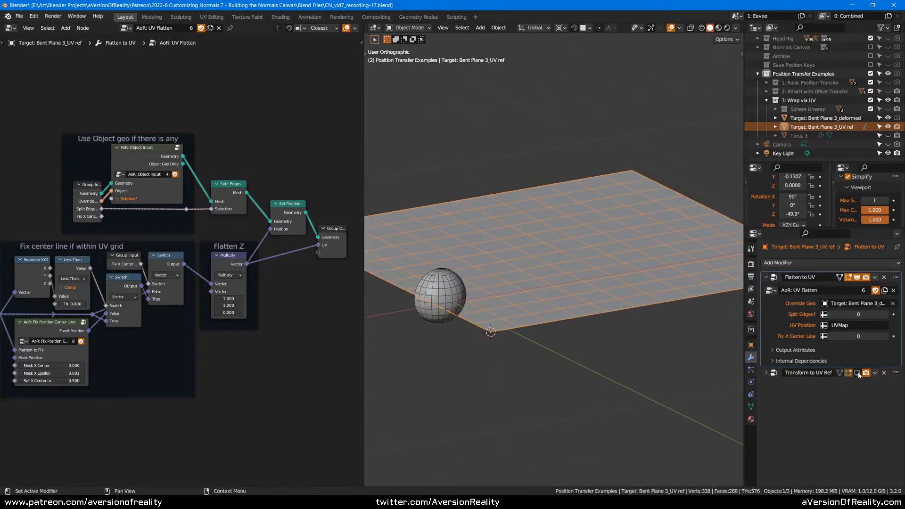
- Turn the Transform to UV Ref modifier's viewport display back on, expand its settings, and view the plane from the front
{"action": "left_click", "coordinate": [766, 372]}
{"action": "middle_click_drag", "start_coordinate": [737, 306], "coordinate": [556, 239]}
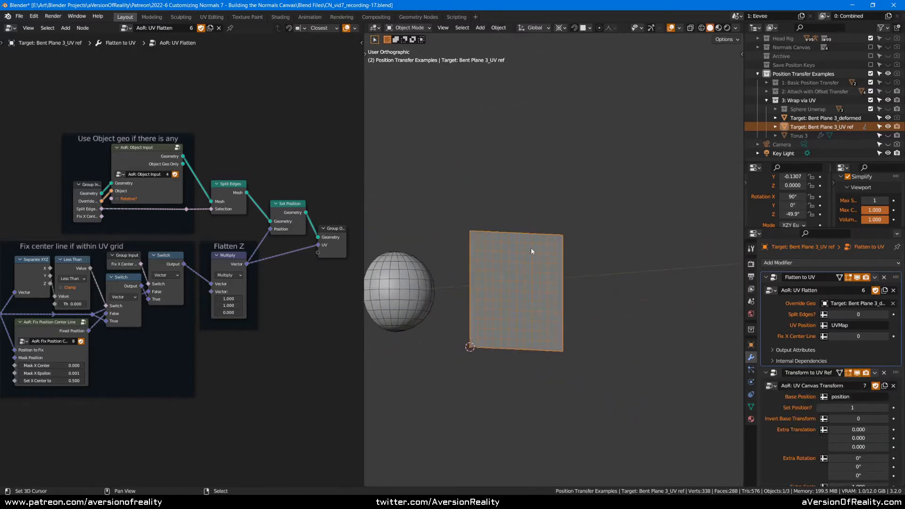
{"action": "key", "text": "KP_1"}
{"action": "scroll", "coordinate": [588, 208], "scroll_direction": "up", "scroll_amount": 4}
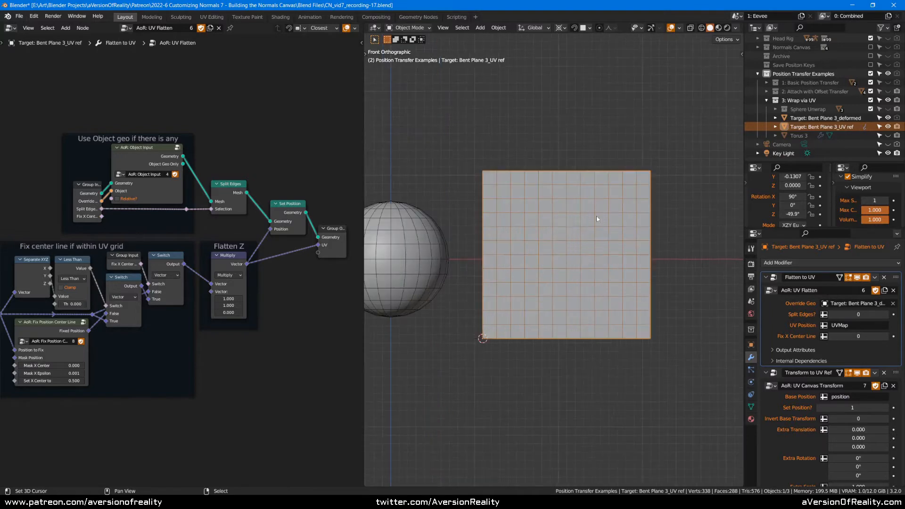
{"action": "middle_click_drag", "start_coordinate": [577, 237], "coordinate": [667, 177], "text": "shift"}
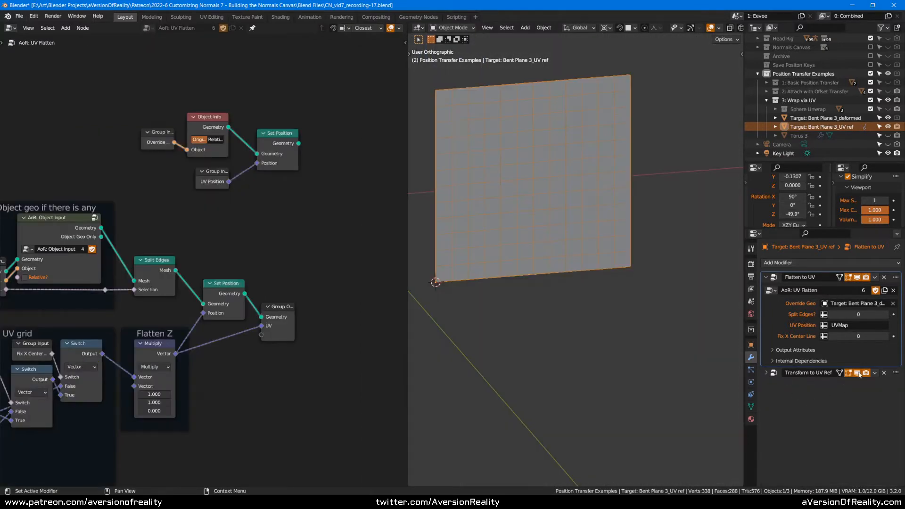
- Turn off Transform to UV Ref in the viewport and view the flattened reference plane from above
{"action": "left_click", "coordinate": [857, 373]}
{"action": "middle_click_drag", "start_coordinate": [585, 213], "coordinate": [537, 230]}
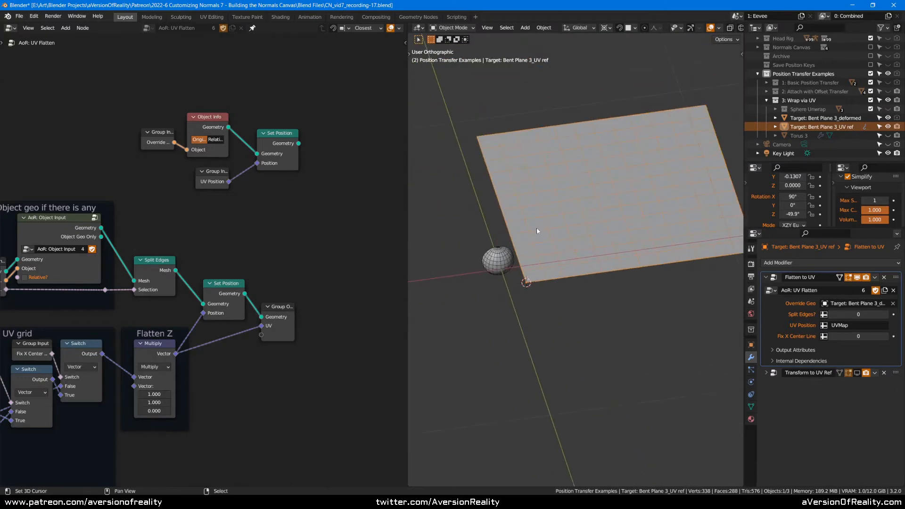
{"action": "middle_click_drag", "start_coordinate": [669, 159], "coordinate": [634, 194], "text": "shift"}
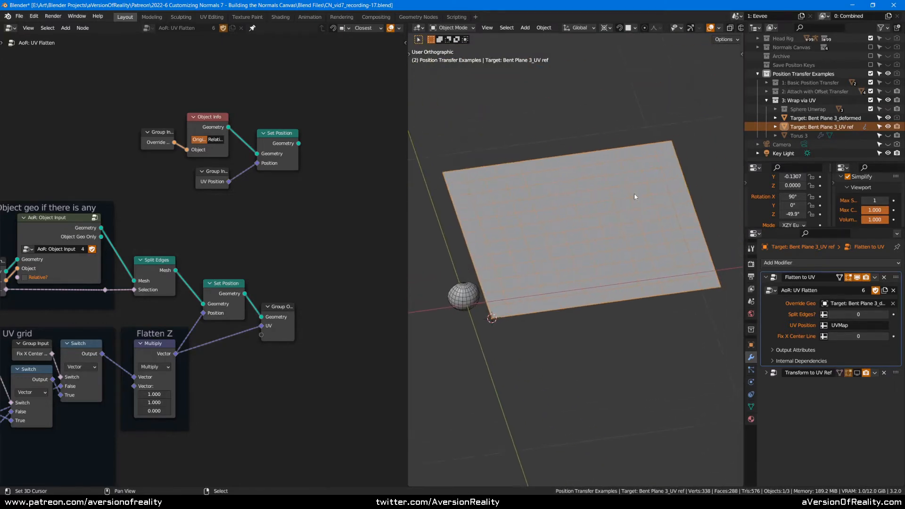
{"action": "key", "text": "KP_7"}
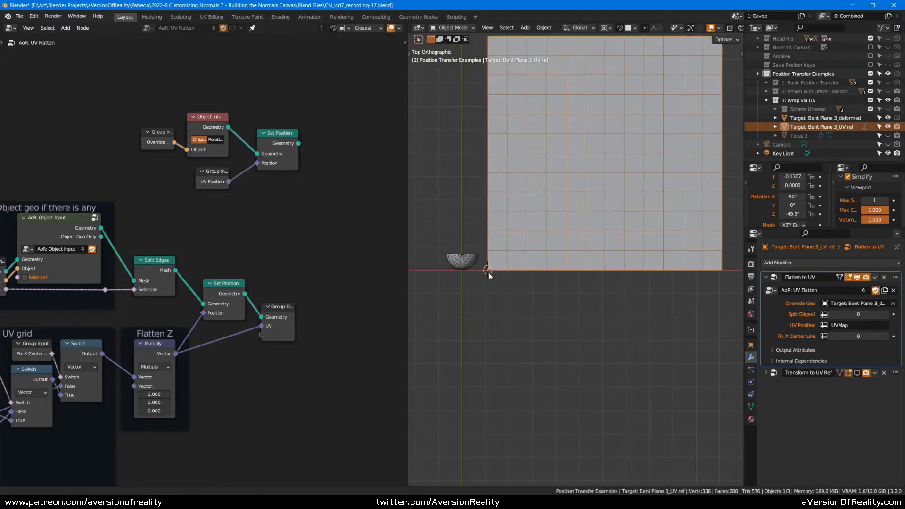
{"action": "middle_click_drag", "start_coordinate": [488, 272], "coordinate": [478, 298], "text": "shift"}
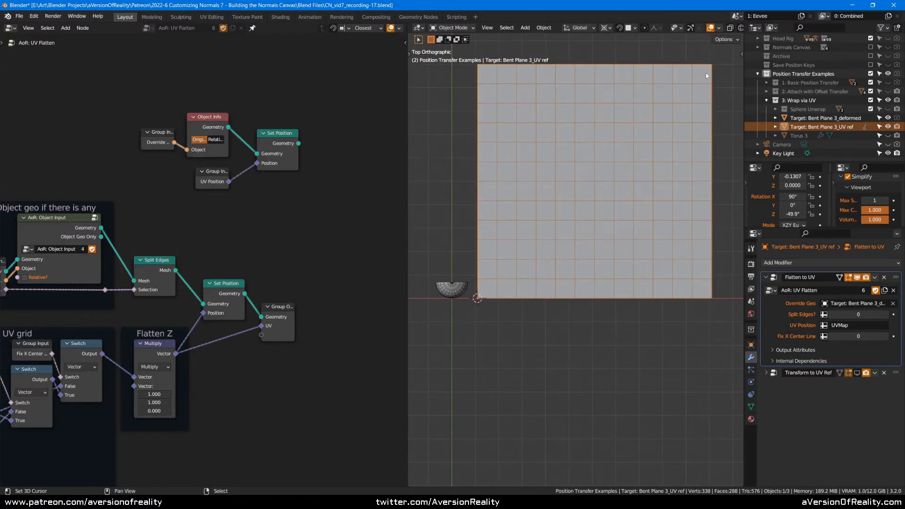
- Check the flattened UV reference plane's location and dimensions in its transform properties
{"action": "key", "text": "n"}
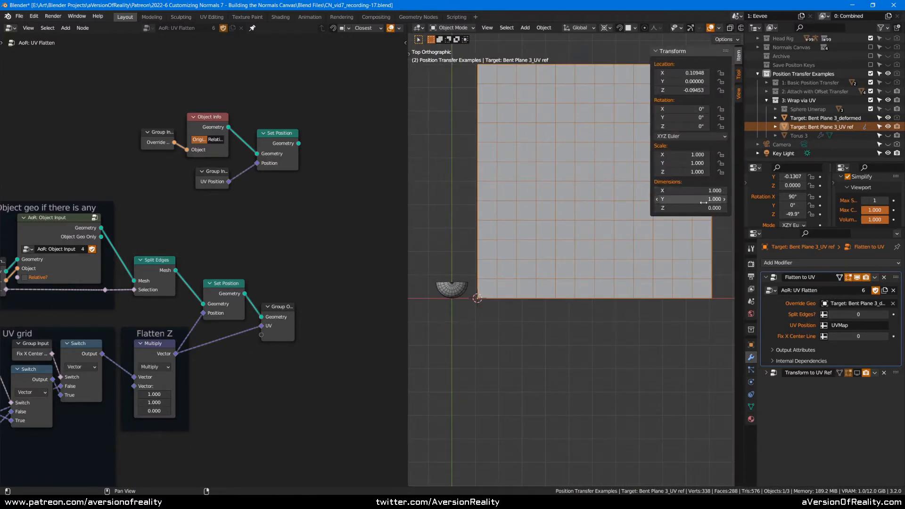
{"action": "scroll", "coordinate": [570, 286], "scroll_direction": "up", "scroll_amount": 2}
{"action": "key", "text": "n"}
{"action": "middle_click_drag", "start_coordinate": [566, 288], "coordinate": [612, 264]}
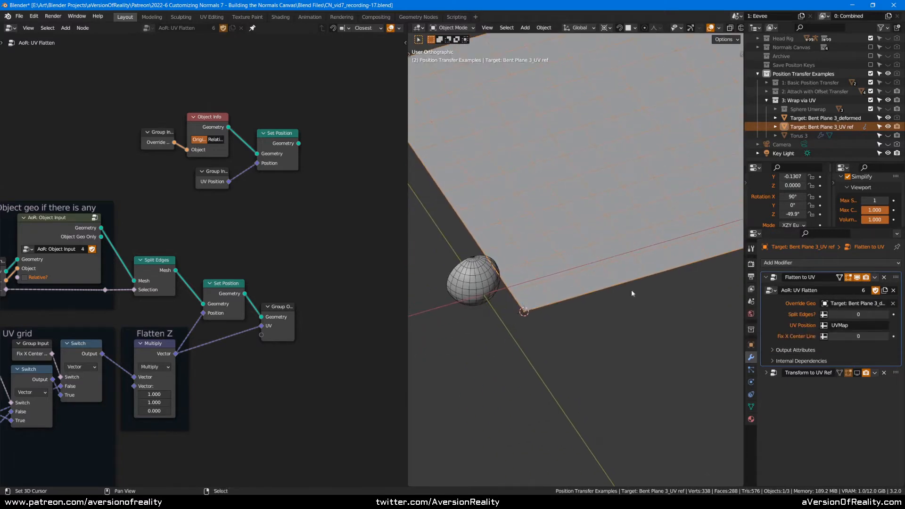
- Check the deformed bent plane's UV map entry in its mesh data and reselect the UV reference plane
{"action": "left_click", "coordinate": [484, 278]}
{"action": "left_click", "coordinate": [576, 240]}
{"action": "middle_click_drag", "start_coordinate": [610, 262], "coordinate": [602, 250]}
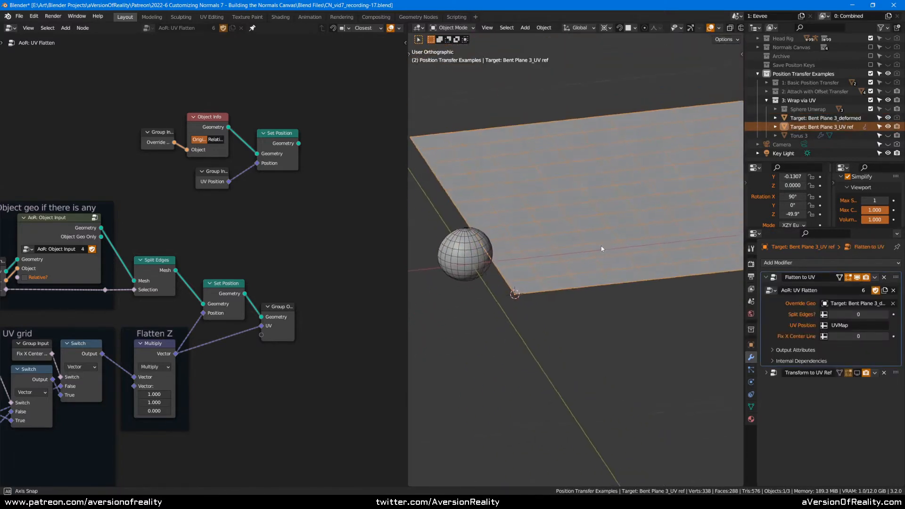
{"action": "left_click", "coordinate": [435, 257]}
{"action": "left_click", "coordinate": [751, 407]}
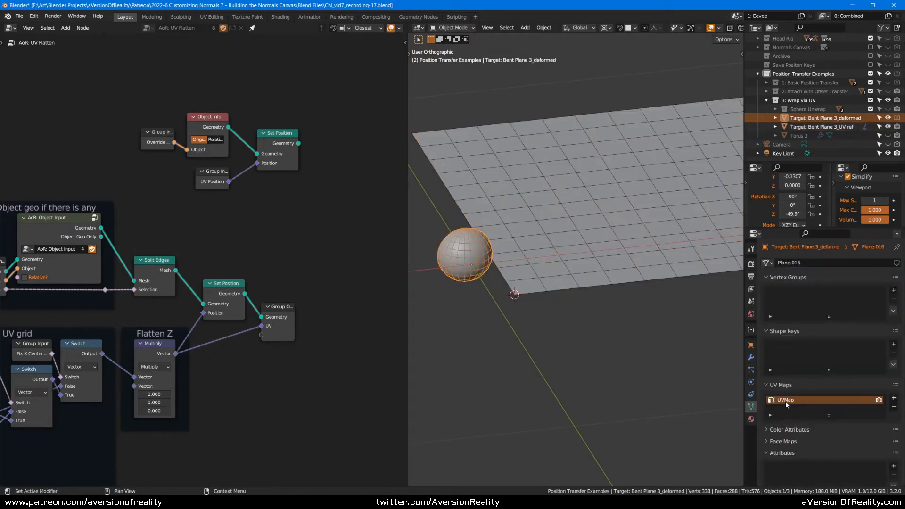
{"action": "left_click", "coordinate": [751, 357]}
{"action": "left_click", "coordinate": [604, 255]}
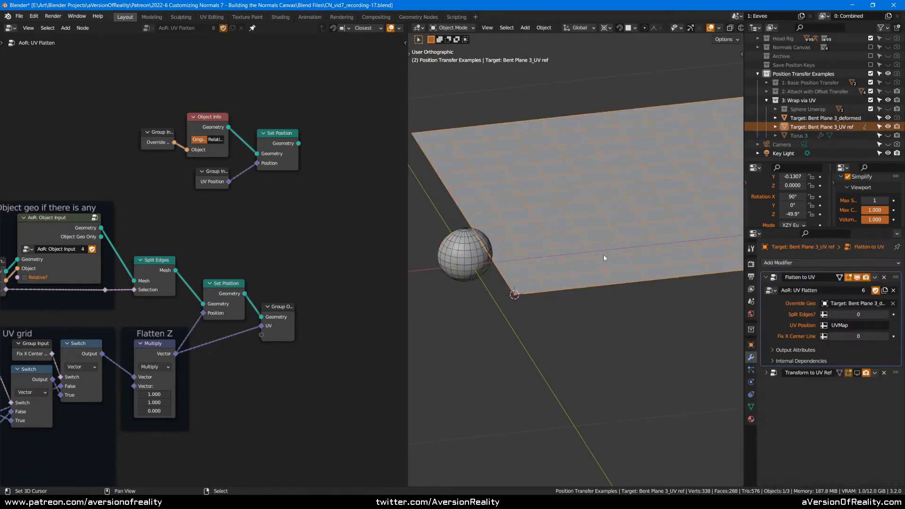
- Save the file with the flattened reference plane in view
{"action": "middle_click_drag", "start_coordinate": [604, 255], "coordinate": [590, 271]}
{"action": "middle_click_drag", "start_coordinate": [582, 238], "coordinate": [573, 247], "text": "shift"}
{"action": "scroll", "coordinate": [573, 247], "scroll_direction": "up", "scroll_amount": 1}
{"action": "key", "text": "ctrl+s"}
- Detach the Group Output node, move it beside the upper Set Position node, and connect Object Info's Geometry output to it
{"action": "left_click_drag", "start_coordinate": [282, 307], "coordinate": [361, 127], "text": "alt"}
{"action": "right_click_drag", "start_coordinate": [228, 133], "coordinate": [354, 142], "text": "alt"}
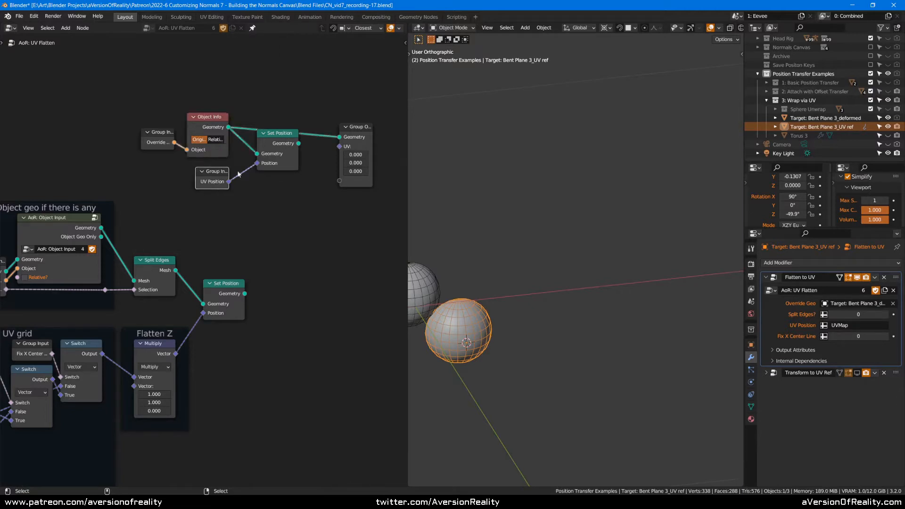
- Connect the upper Set Position node's Geometry to the Group Output and view the mesh flattened by its UV positions
{"action": "left_click", "coordinate": [284, 149], "text": "ctrl+shift"}
{"action": "middle_click_drag", "start_coordinate": [521, 178], "coordinate": [569, 182]}
{"action": "left_click_drag", "start_coordinate": [203, 187], "coordinate": [202, 186]}
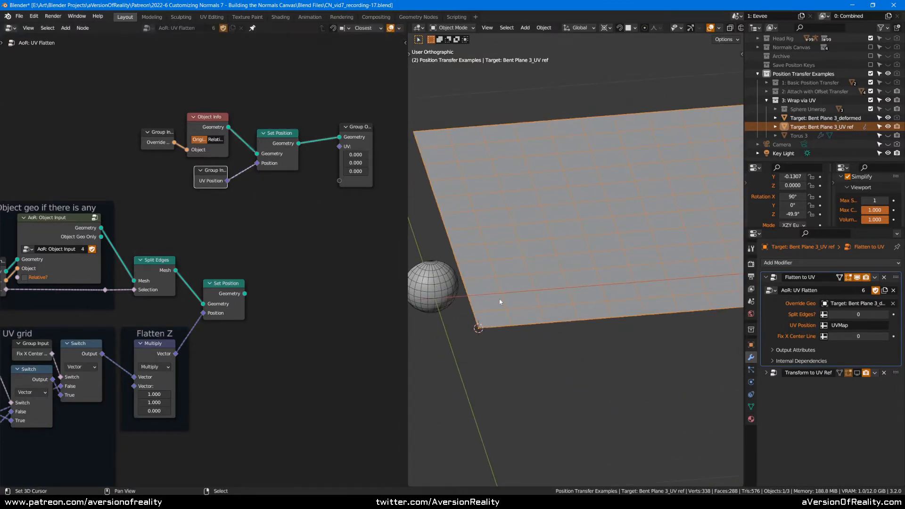
{"action": "middle_click_drag", "start_coordinate": [479, 328], "coordinate": [449, 339]}
{"action": "middle_click_drag", "start_coordinate": [633, 160], "coordinate": [540, 240]}
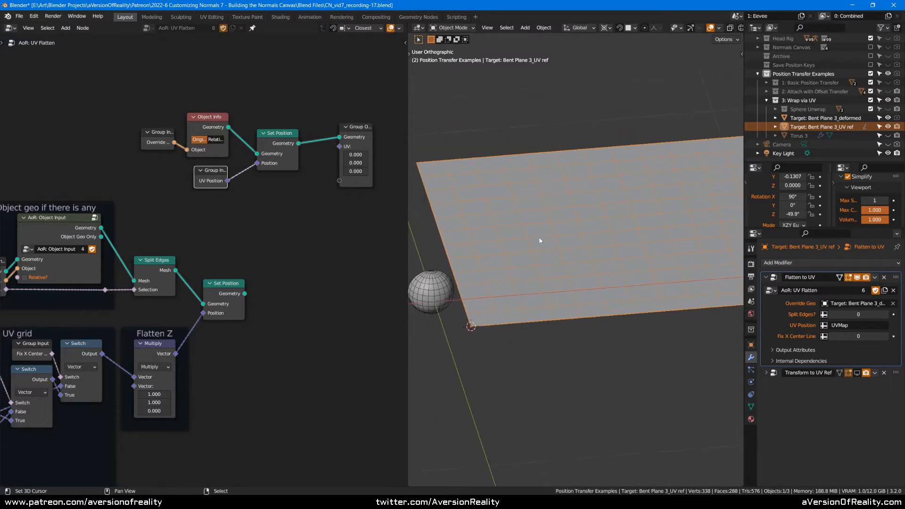
{"action": "middle_click_drag", "start_coordinate": [567, 205], "coordinate": [549, 225]}
- Connect the AoR: Object Input node's Geometry output to the Group Output node
{"action": "left_click", "coordinate": [331, 225]}
{"action": "left_click_drag", "start_coordinate": [355, 141], "coordinate": [349, 155]}
{"action": "left_click", "coordinate": [292, 260]}
{"action": "middle_click_drag", "start_coordinate": [119, 303], "coordinate": [243, 229]}
{"action": "scroll", "coordinate": [202, 255], "scroll_direction": "up", "scroll_amount": 1}
{"action": "mouse_move", "coordinate": [194, 261]}
{"action": "middle_mouse_down"}
{"action": "mouse_move", "coordinate": [315, 205]}
{"action": "mouse_move", "coordinate": [291, 231]}
{"action": "middle_mouse_up"}
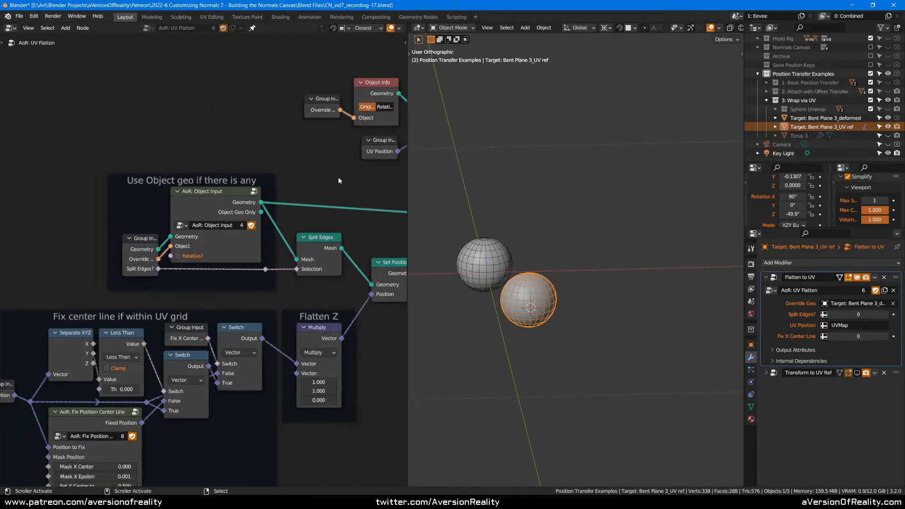
- Examine the AoR: Object Input node against the plain Object Info node, toggling its Relative? option on and off
{"action": "mouse_move", "coordinate": [293, 193]}
{"action": "middle_mouse_down"}
{"action": "mouse_move", "coordinate": [337, 144]}
{"action": "mouse_move", "coordinate": [301, 180]}
{"action": "middle_mouse_up"}
{"action": "scroll", "coordinate": [301, 180], "scroll_direction": "up", "scroll_amount": 1}
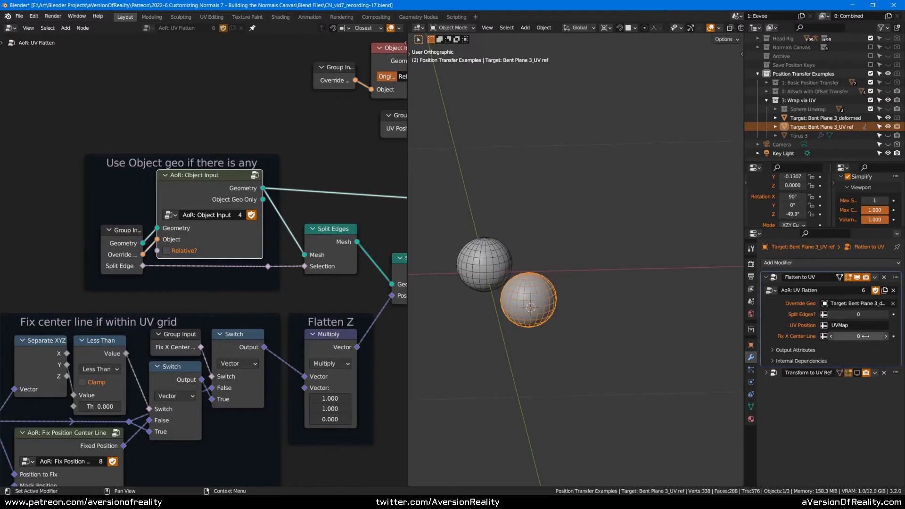
{"action": "middle_click_drag", "start_coordinate": [334, 184], "coordinate": [318, 199]}
{"action": "left_click", "coordinate": [213, 210]}
{"action": "left_click", "coordinate": [298, 188]}
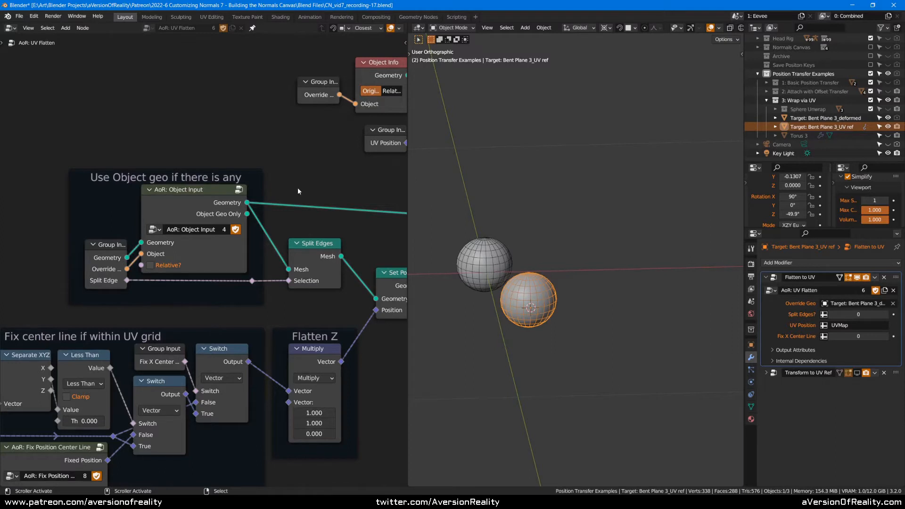
{"action": "middle_click_drag", "start_coordinate": [298, 188], "coordinate": [316, 185]}
{"action": "scroll", "coordinate": [212, 203], "scroll_direction": "up", "scroll_amount": 1}
{"action": "left_click", "coordinate": [211, 204]}
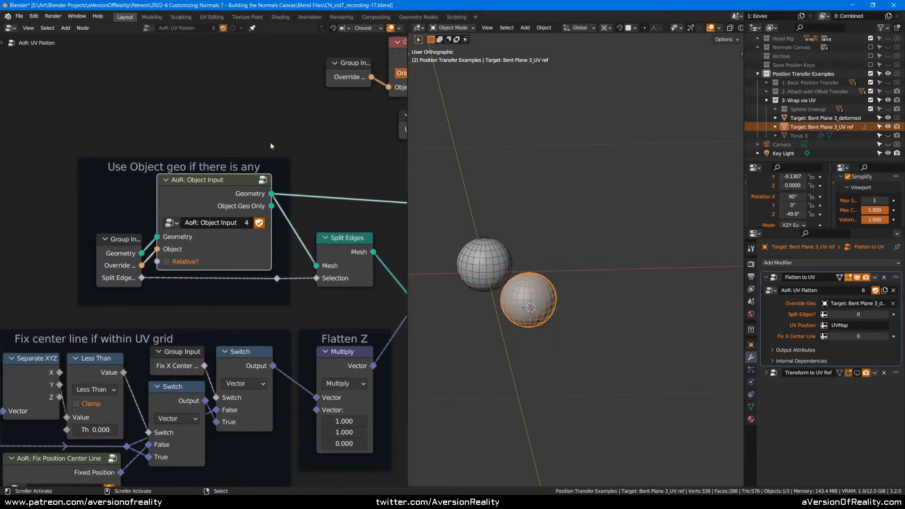
{"action": "middle_click_drag", "start_coordinate": [309, 129], "coordinate": [246, 160]}
{"action": "left_click", "coordinate": [277, 221]}
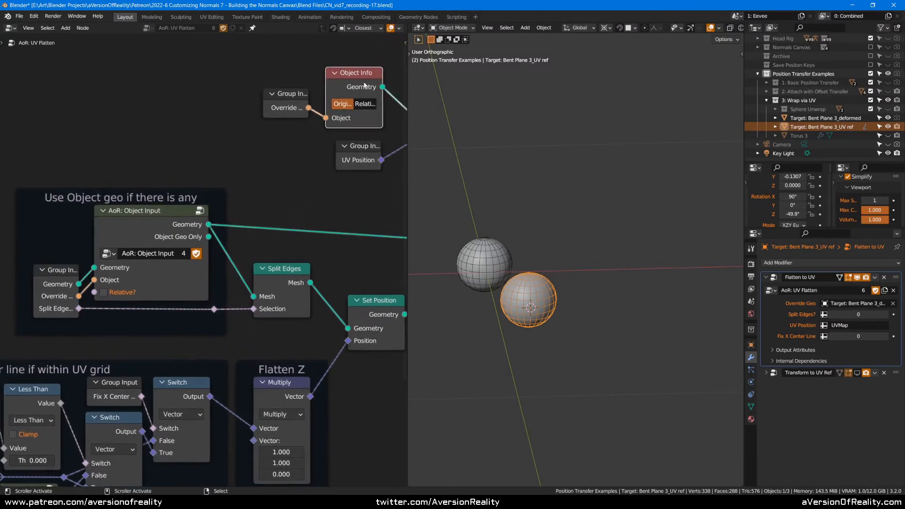
{"action": "left_click", "coordinate": [206, 211]}
{"action": "middle_click_drag", "start_coordinate": [255, 191], "coordinate": [323, 156]}
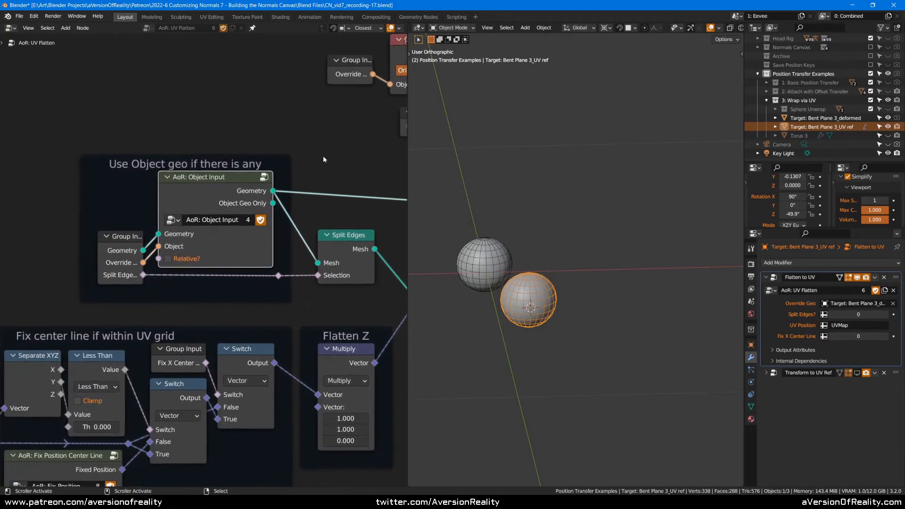
{"action": "left_click", "coordinate": [176, 259]}
{"action": "left_click", "coordinate": [177, 260]}
- Enter the AoR: Object Input group to examine its Original and Relative Object Info nodes and their Switch, and exit the group
{"action": "key", "text": "Tab"}
{"action": "middle_click_drag", "start_coordinate": [253, 355], "coordinate": [517, 315]}
{"action": "scroll", "coordinate": [206, 265], "scroll_direction": "up", "scroll_amount": 2}
{"action": "left_click", "coordinate": [202, 224]}
{"action": "left_click", "coordinate": [205, 284]}
{"action": "left_click", "coordinate": [214, 211]}
{"action": "left_click", "coordinate": [214, 289]}
{"action": "left_click", "coordinate": [297, 248]}
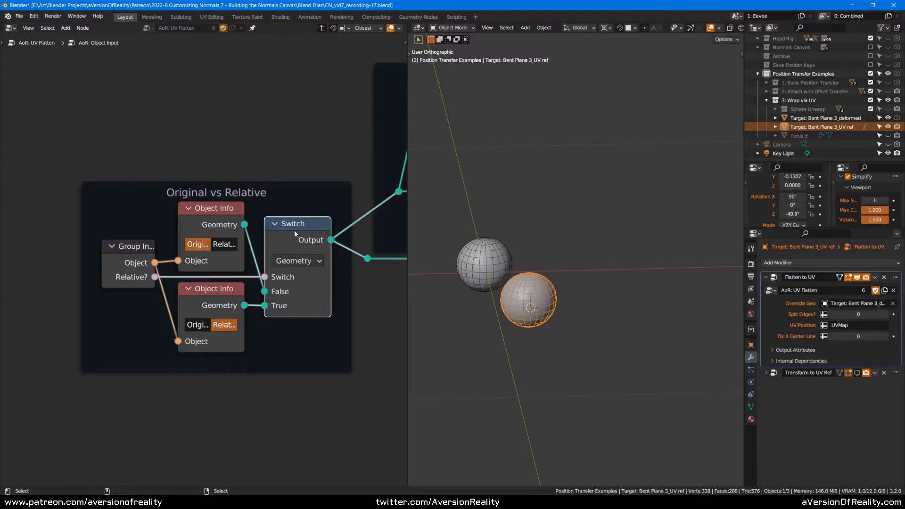
{"action": "scroll", "coordinate": [161, 292], "scroll_direction": "down", "scroll_amount": 1}
{"action": "left_click", "coordinate": [148, 246]}
{"action": "key", "text": "Tab"}
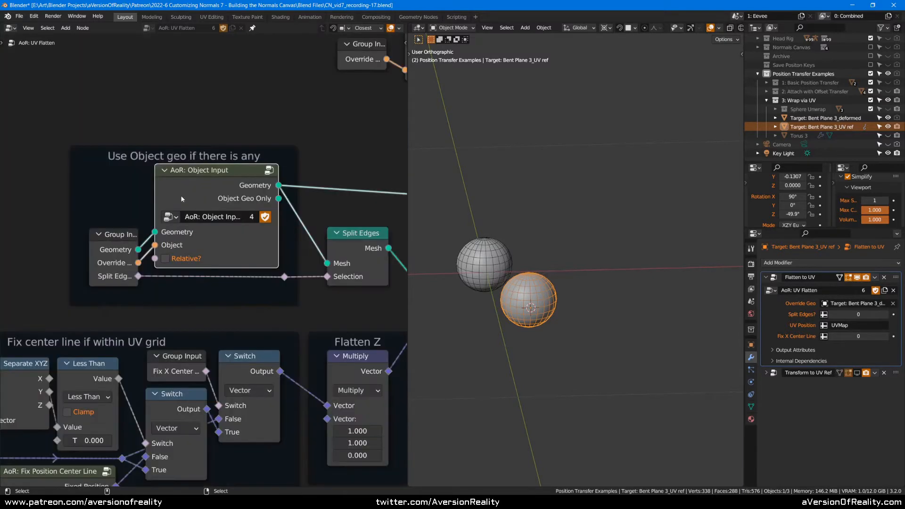
- Examine the Geometry and Object inputs of the AoR: Object Input node and its links to the Group Input
{"action": "left_click", "coordinate": [317, 151]}
{"action": "scroll", "coordinate": [326, 162], "scroll_direction": "down", "scroll_amount": 1}
{"action": "scroll", "coordinate": [329, 158], "scroll_direction": "up", "scroll_amount": 2}
{"action": "left_click", "coordinate": [335, 128]}
{"action": "left_click", "coordinate": [266, 195]}
{"action": "middle_click_drag", "start_coordinate": [267, 195], "coordinate": [326, 174]}
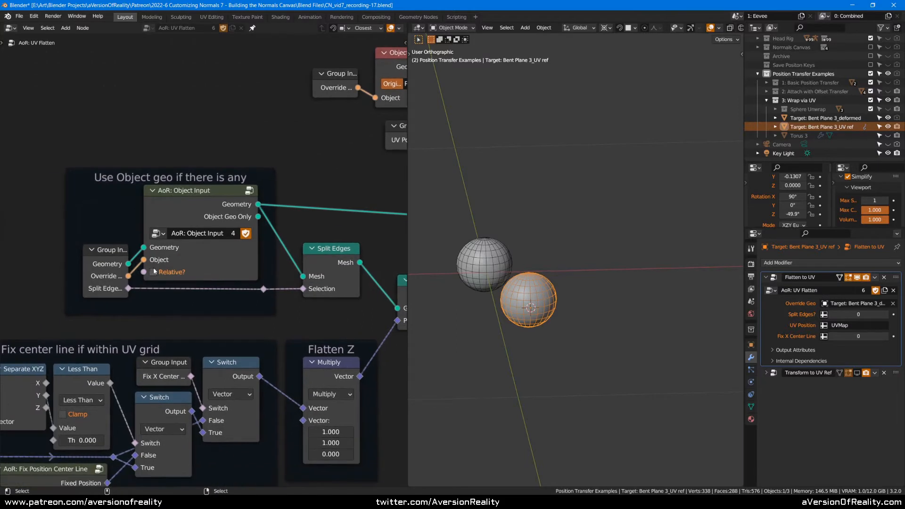
{"action": "mouse_move", "coordinate": [144, 272]}
{"action": "left_mouse_down"}
{"action": "mouse_move", "coordinate": [150, 276]}
{"action": "mouse_move", "coordinate": [124, 293]}
{"action": "mouse_move", "coordinate": [150, 272]}
{"action": "left_mouse_up"}
{"action": "left_click", "coordinate": [184, 201]}
{"action": "left_click", "coordinate": [359, 183]}
{"action": "scroll", "coordinate": [208, 257], "scroll_direction": "up", "scroll_amount": 1}
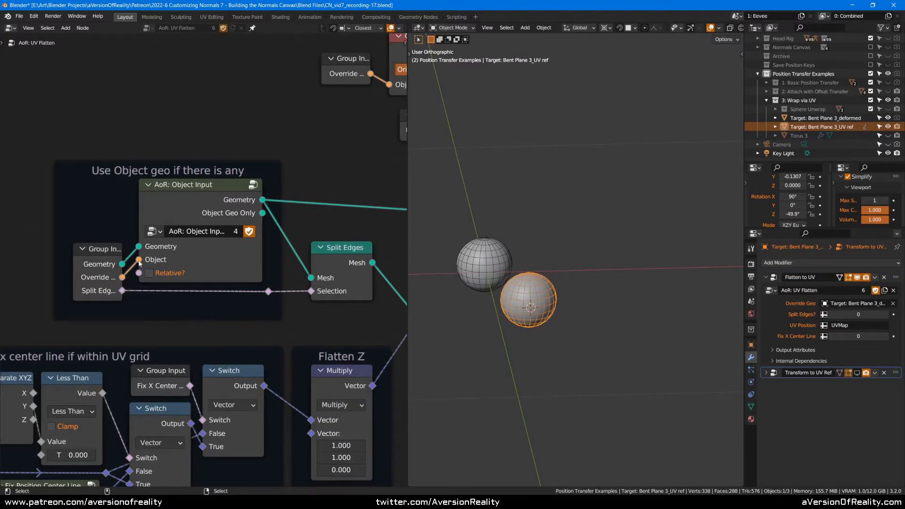
{"action": "mouse_move", "coordinate": [140, 263]}
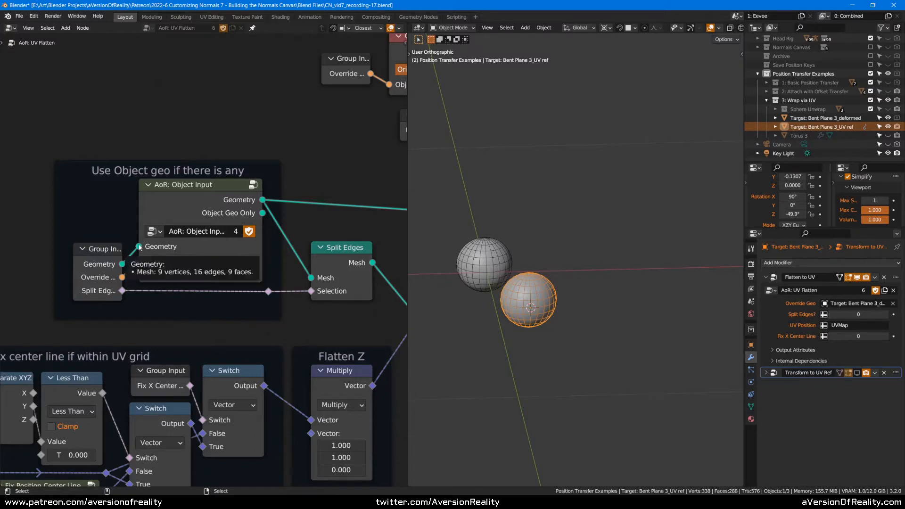
- Enter the AoR: Object Input group and examine the Domain Size node in the "If no Obj mesh, use Geo instead" frame
{"action": "left_click", "coordinate": [169, 211]}
{"action": "key", "text": "Tab"}
{"action": "scroll", "coordinate": [256, 87], "scroll_direction": "down", "scroll_amount": 2}
{"action": "middle_click_drag", "start_coordinate": [256, 88], "coordinate": [99, 153]}
{"action": "middle_click_drag", "start_coordinate": [208, 122], "coordinate": [89, 115]}
{"action": "scroll", "coordinate": [90, 115], "scroll_direction": "up", "scroll_amount": 1}
{"action": "left_click", "coordinate": [204, 152]}
{"action": "middle_click_drag", "start_coordinate": [213, 123], "coordinate": [230, 126]}
{"action": "left_click", "coordinate": [229, 126]}
{"action": "left_click", "coordinate": [140, 170]}
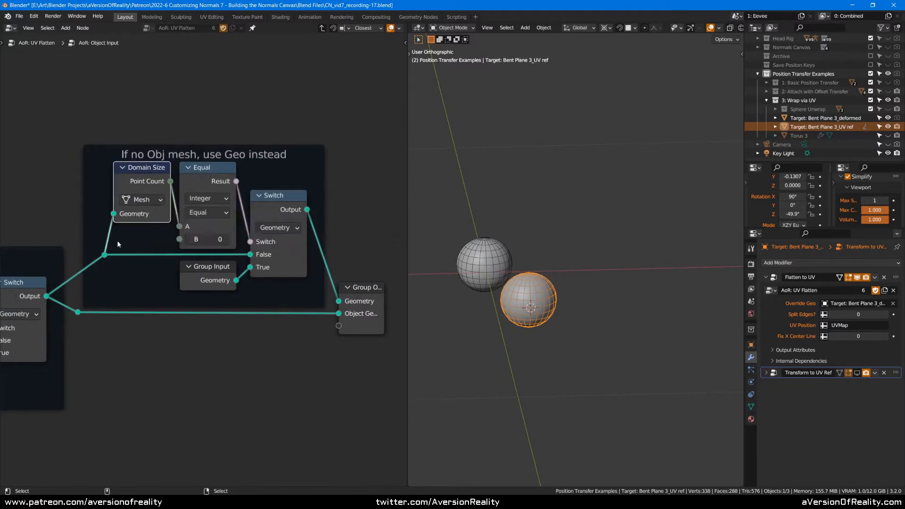
- Examine the Equal, Switch and Group Input nodes that choose between object and modifier geometry, and exit the group
{"action": "left_click", "coordinate": [42, 298]}
{"action": "middle_click_drag", "start_coordinate": [70, 189], "coordinate": [91, 186]}
{"action": "left_click", "coordinate": [225, 175]}
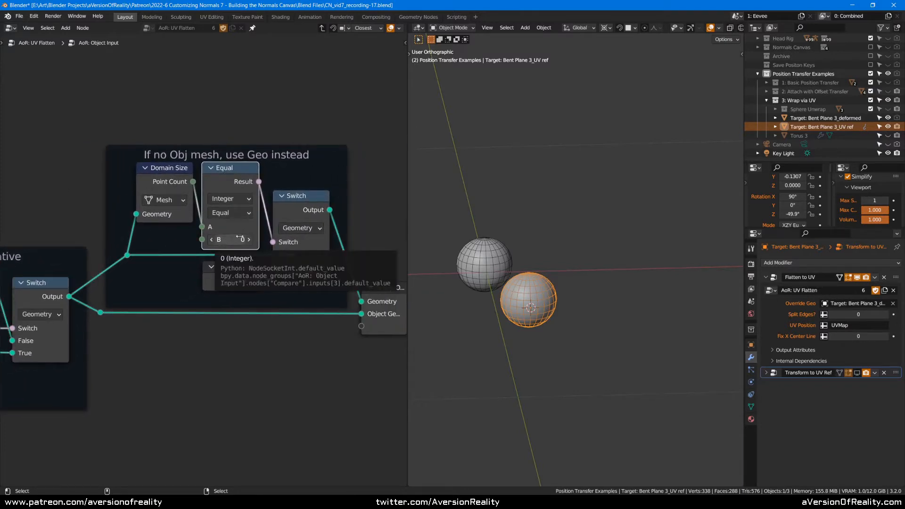
{"action": "left_click", "coordinate": [285, 206]}
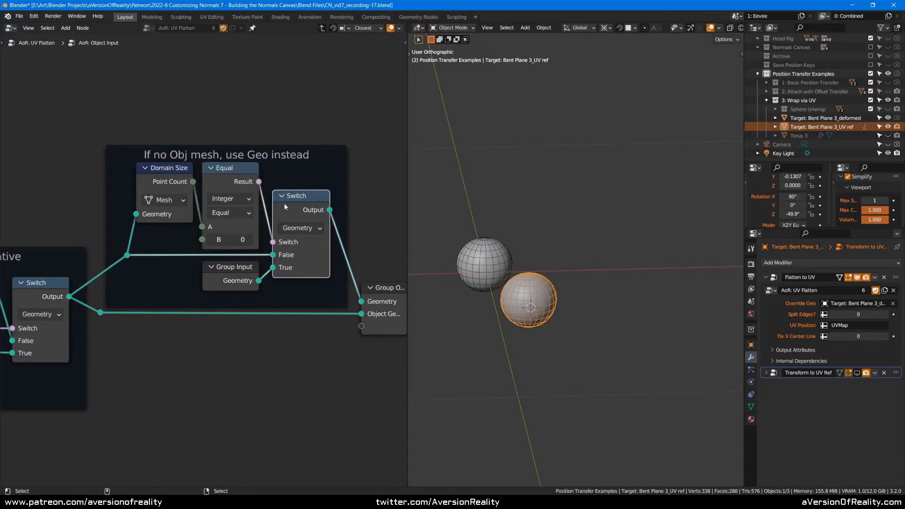
{"action": "left_click", "coordinate": [244, 285]}
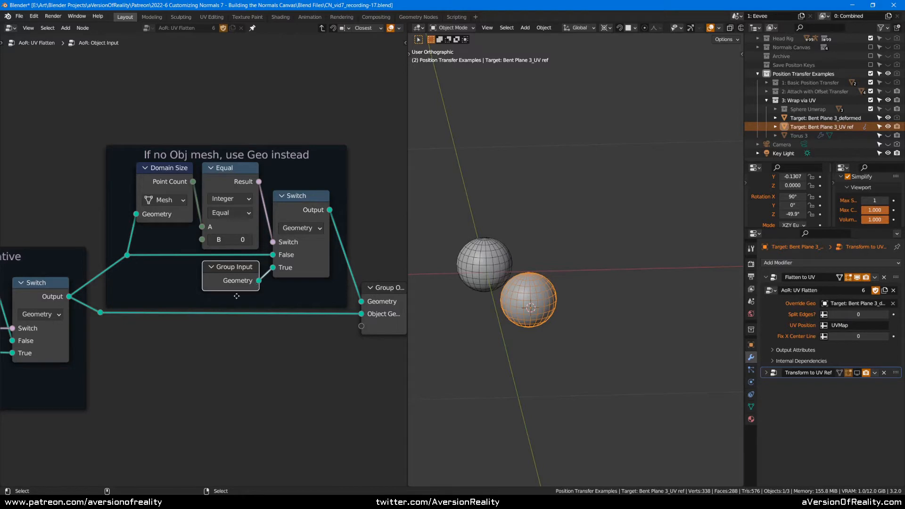
{"action": "middle_click_drag", "start_coordinate": [53, 304], "coordinate": [138, 274]}
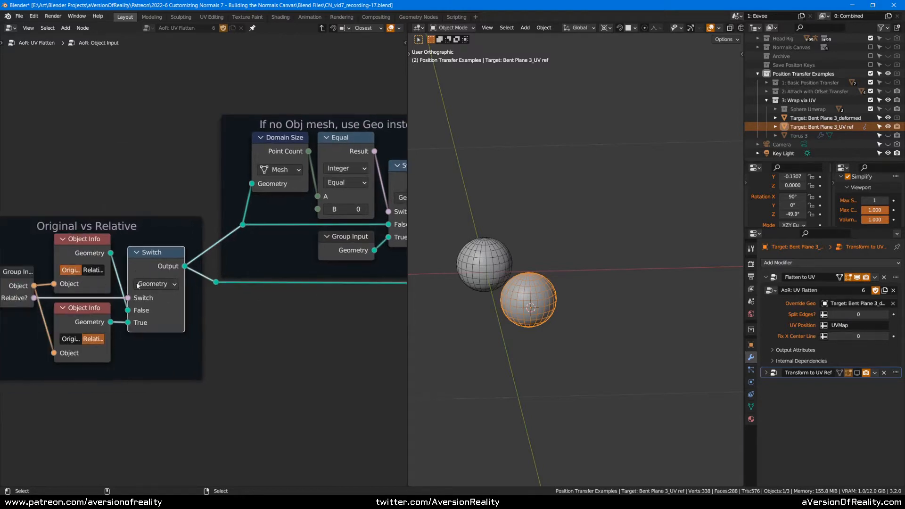
{"action": "middle_click_drag", "start_coordinate": [331, 335], "coordinate": [240, 358]}
{"action": "left_click", "coordinate": [355, 319]}
{"action": "key", "text": "Tab"}
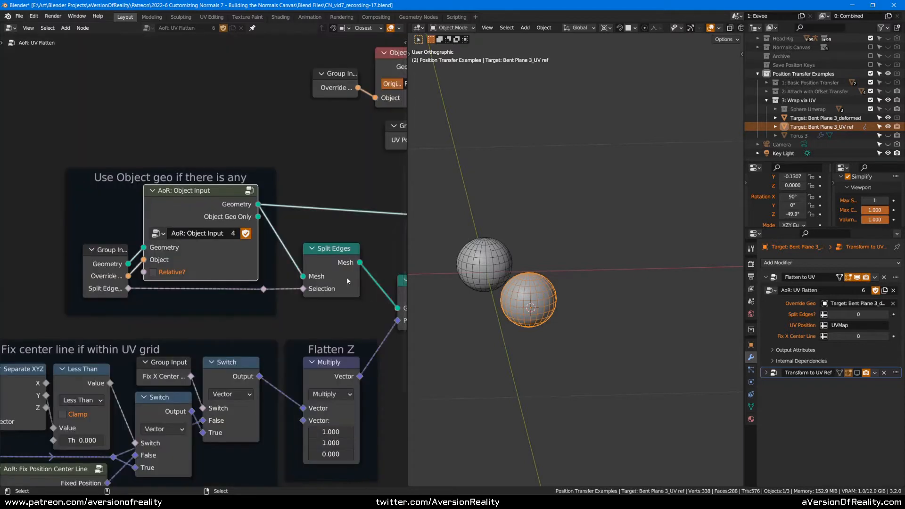
- Connect the lower Set Position node's Geometry to the Group Output and the Flatten Z Multiply node's Vector to its UV socket
{"action": "scroll", "coordinate": [297, 179], "scroll_direction": "up", "scroll_amount": 2}
{"action": "middle_click_drag", "start_coordinate": [295, 182], "coordinate": [317, 167]}
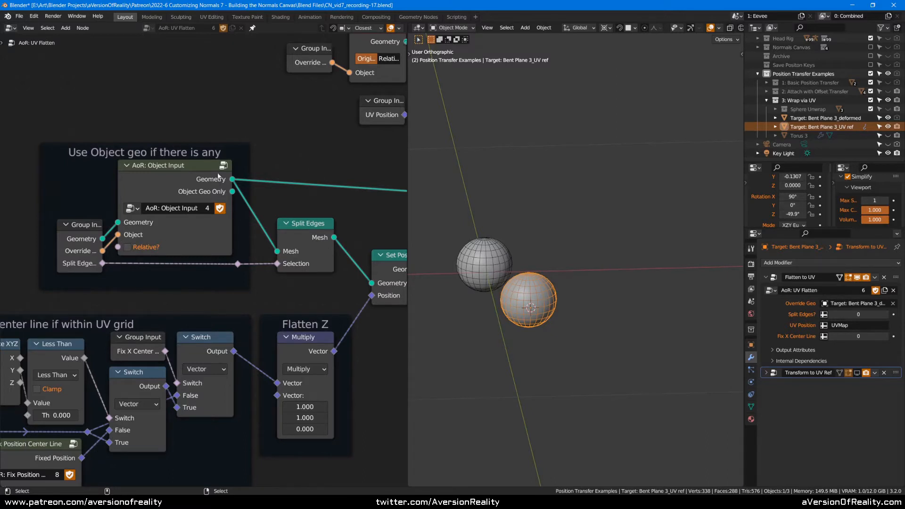
{"action": "scroll", "coordinate": [216, 216], "scroll_direction": "down", "scroll_amount": 1}
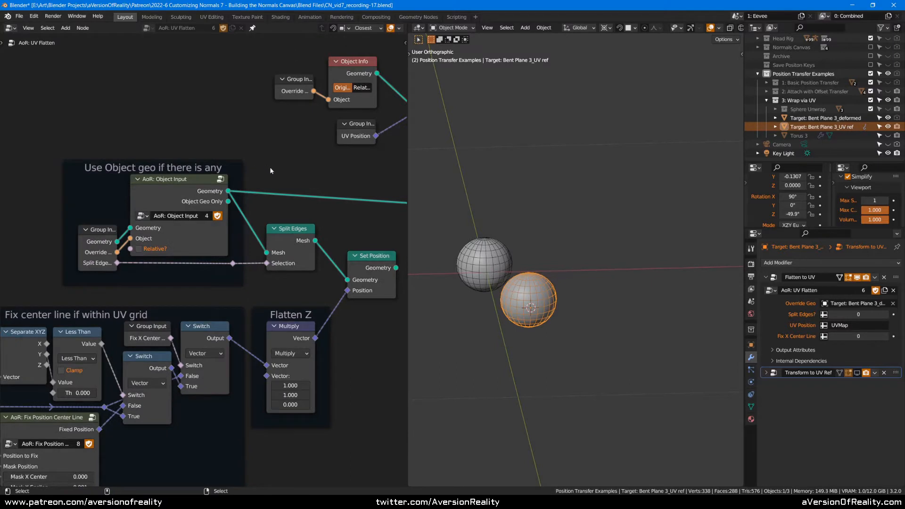
{"action": "middle_click_drag", "start_coordinate": [238, 242], "coordinate": [243, 211]}
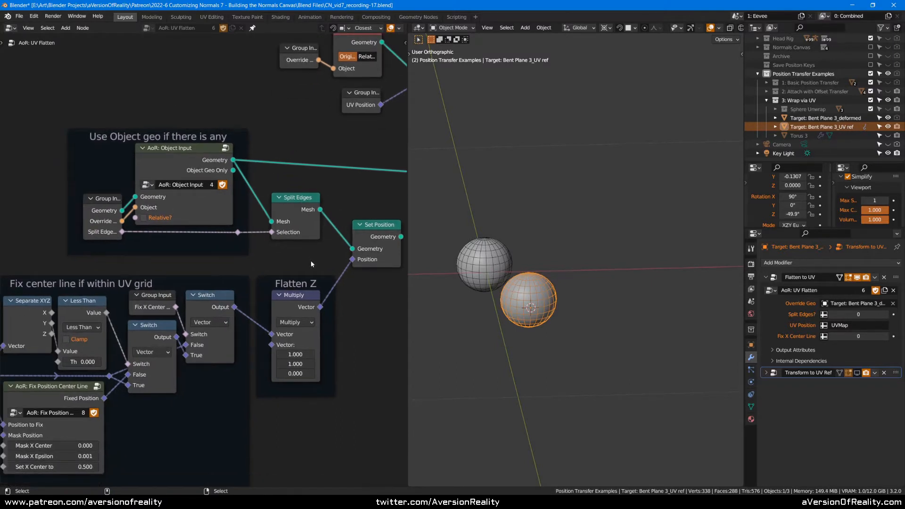
{"action": "key", "text": "ctrl+s"}
{"action": "left_click", "coordinate": [288, 208]}
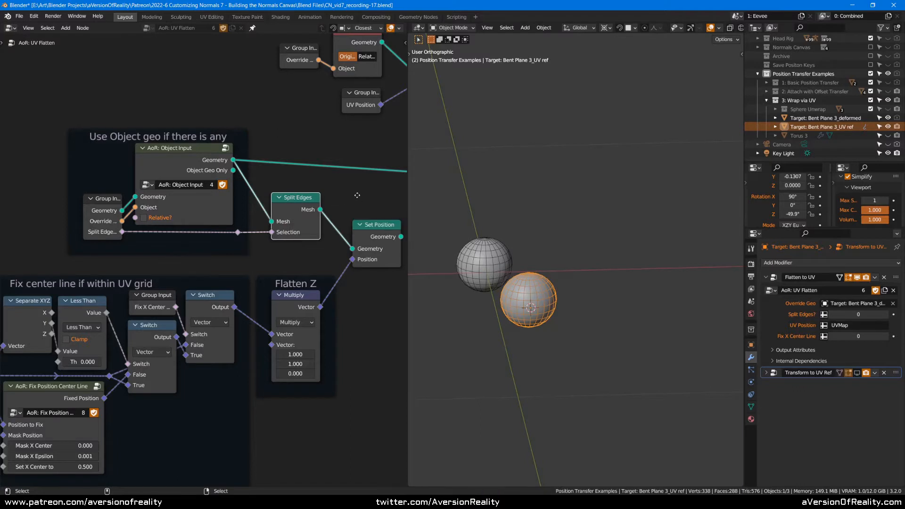
{"action": "middle_click_drag", "start_coordinate": [358, 195], "coordinate": [297, 219]}
{"action": "left_click", "coordinate": [304, 255], "text": "ctrl+shift"}
{"action": "left_click_drag", "start_coordinate": [369, 189], "coordinate": [370, 274]}
{"action": "left_click_drag", "start_coordinate": [247, 330], "coordinate": [366, 284]}
- Examine the Split Edges node and the AoR: Fix Position Center Line and Switch nodes in the center line frame
{"action": "left_click", "coordinate": [242, 225]}
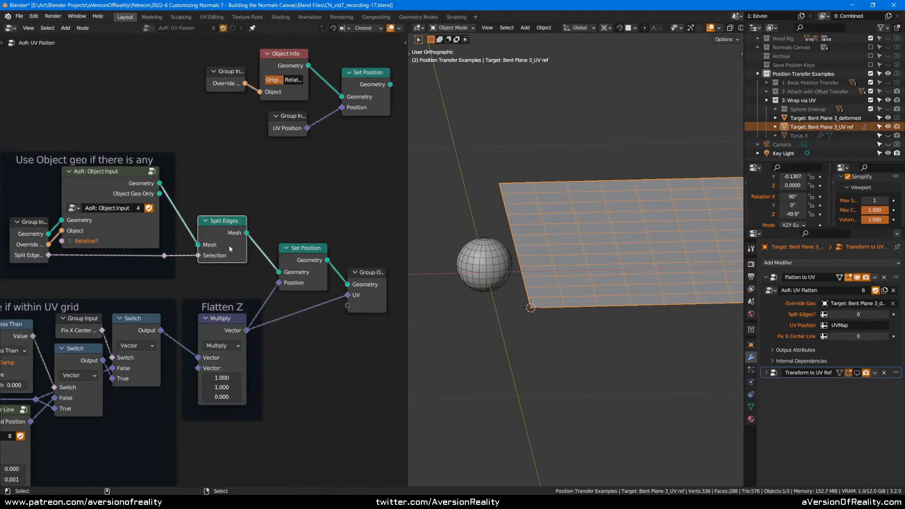
{"action": "scroll", "coordinate": [230, 249], "scroll_direction": "up", "scroll_amount": 1}
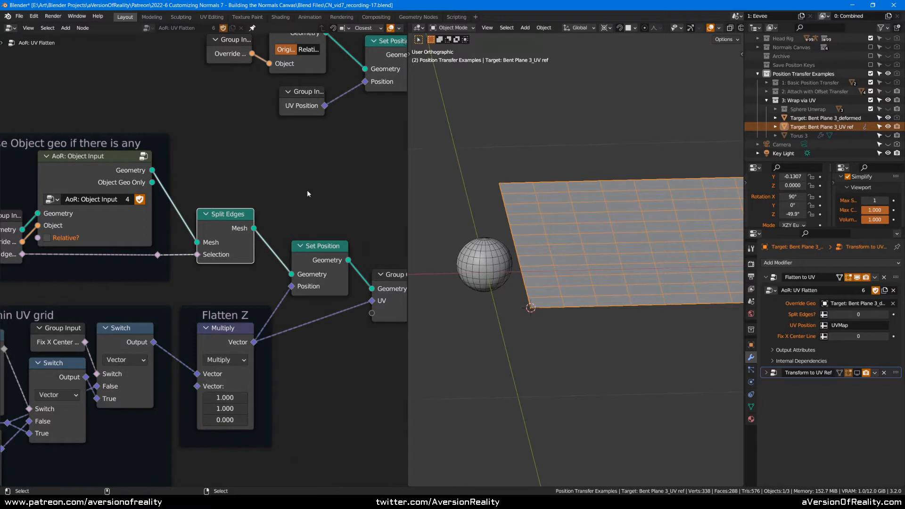
{"action": "scroll", "coordinate": [307, 190], "scroll_direction": "down", "scroll_amount": 1}
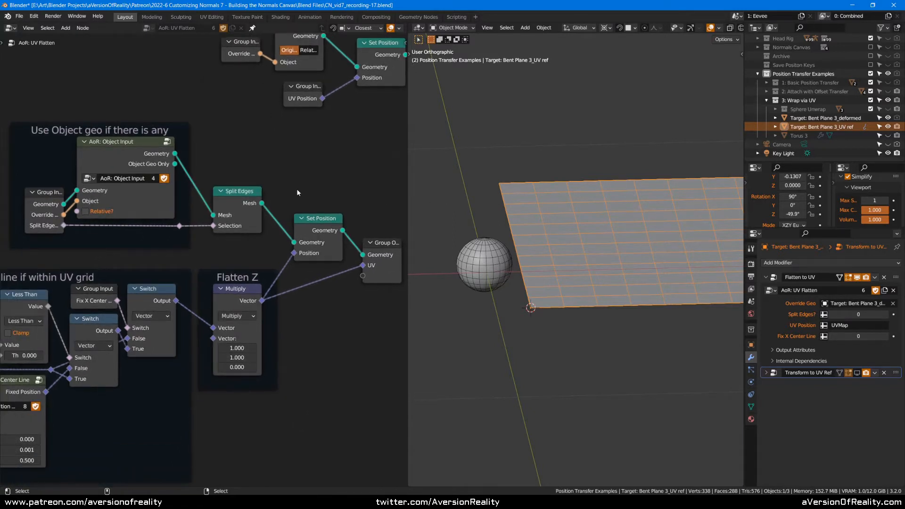
{"action": "left_click", "coordinate": [246, 200]}
{"action": "middle_click_drag", "start_coordinate": [118, 367], "coordinate": [295, 253]}
{"action": "left_click", "coordinate": [166, 267]}
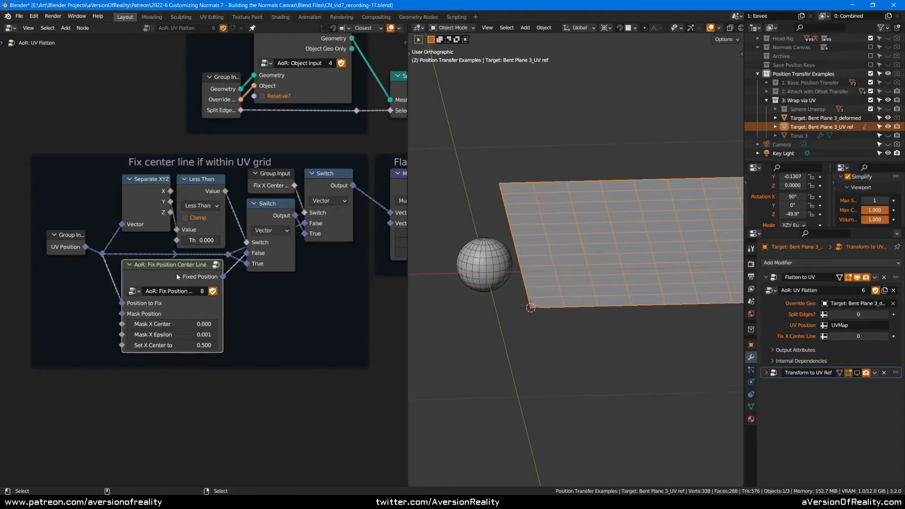
{"action": "left_click", "coordinate": [263, 398]}
{"action": "middle_click_drag", "start_coordinate": [251, 411], "coordinate": [230, 439]}
{"action": "left_click", "coordinate": [172, 310]}
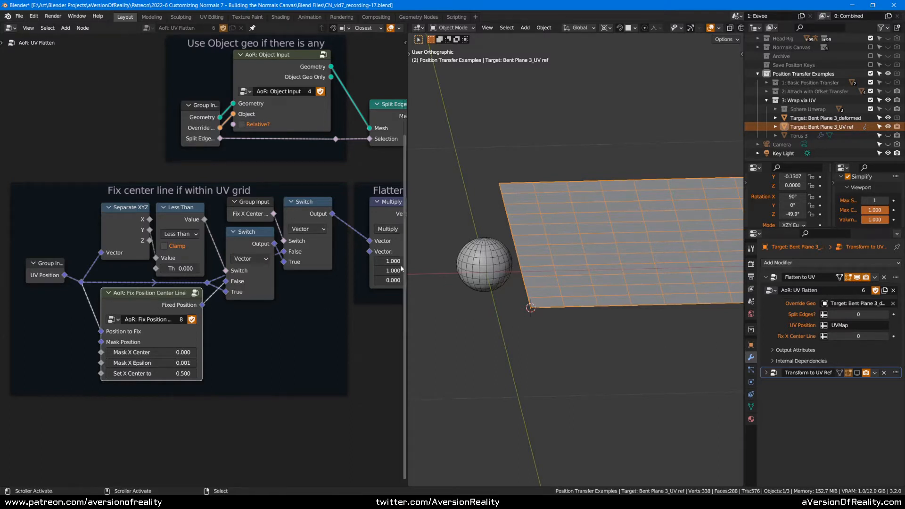
{"action": "left_click", "coordinate": [260, 241]}
{"action": "left_click", "coordinate": [219, 431]}
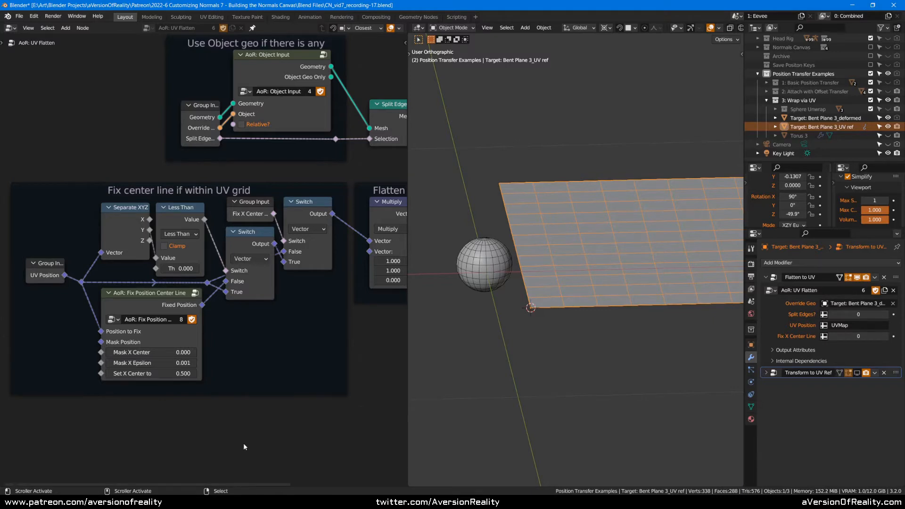
- Examine the Flatten Z Multiply node and how its vector feeds Set Position and the Group Output's UV socket
{"action": "middle_click_drag", "start_coordinate": [374, 371], "coordinate": [244, 404]}
{"action": "scroll", "coordinate": [346, 394], "scroll_direction": "down", "scroll_amount": 2}
{"action": "scroll", "coordinate": [318, 372], "scroll_direction": "up", "scroll_amount": 2}
{"action": "left_click", "coordinate": [253, 239]}
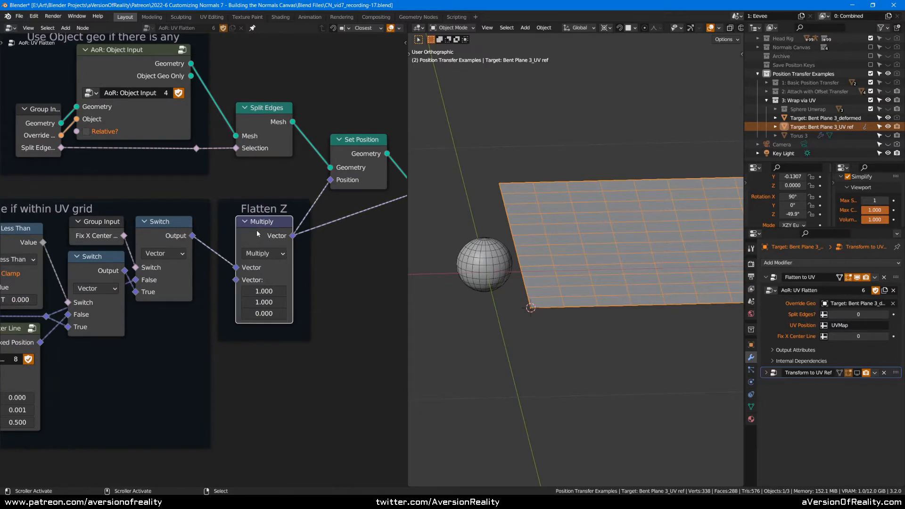
{"action": "scroll", "coordinate": [213, 241], "scroll_direction": "down", "scroll_amount": 3}
{"action": "middle_click_drag", "start_coordinate": [165, 239], "coordinate": [285, 222]}
{"action": "scroll", "coordinate": [284, 222], "scroll_direction": "up", "scroll_amount": 2}
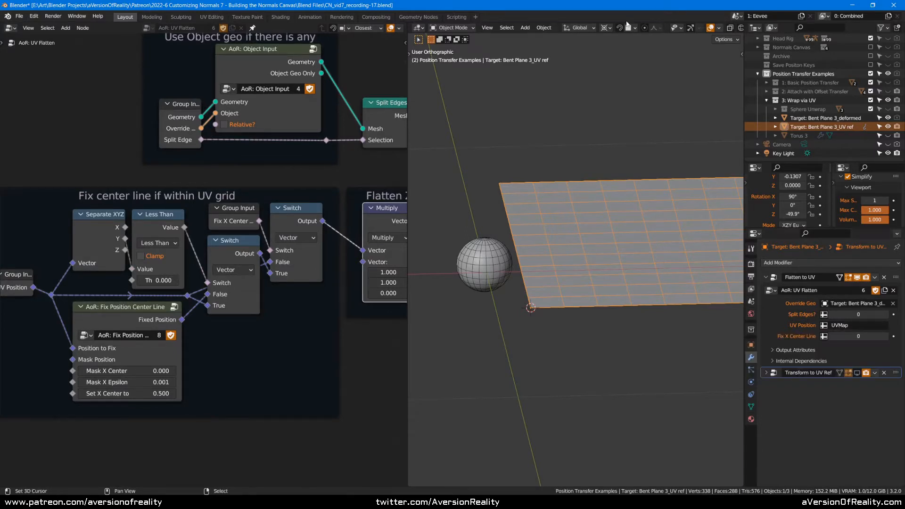
{"action": "middle_click_drag", "start_coordinate": [371, 346], "coordinate": [243, 352]}
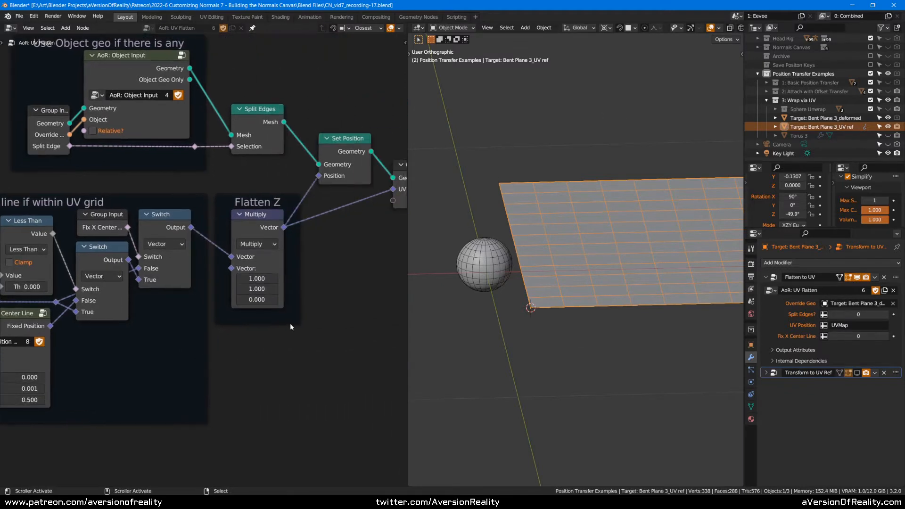
{"action": "left_click", "coordinate": [262, 217]}
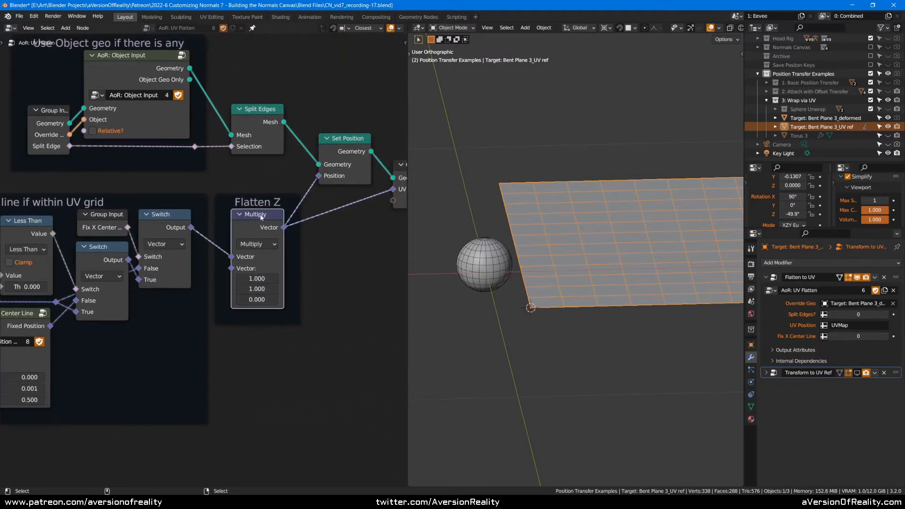
{"action": "middle_click_drag", "start_coordinate": [249, 229], "coordinate": [222, 244]}
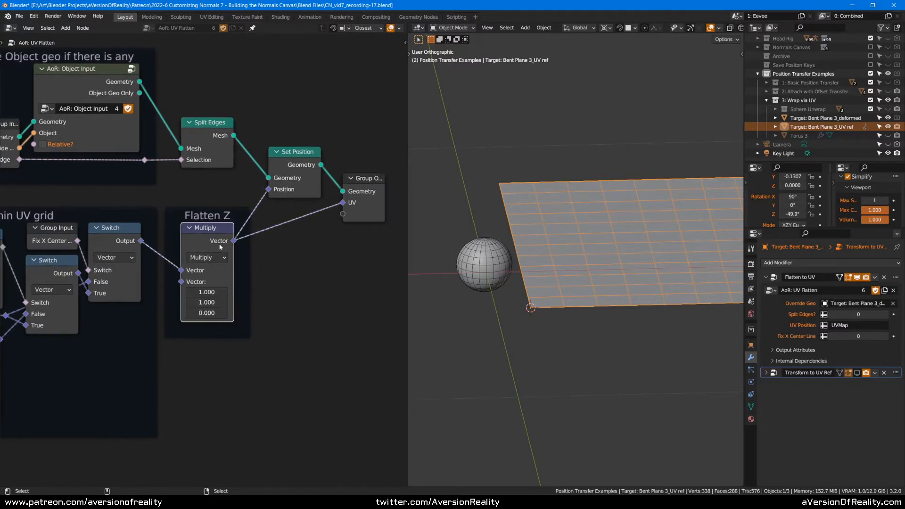
{"action": "left_click", "coordinate": [313, 273]}
{"action": "left_click", "coordinate": [203, 246]}
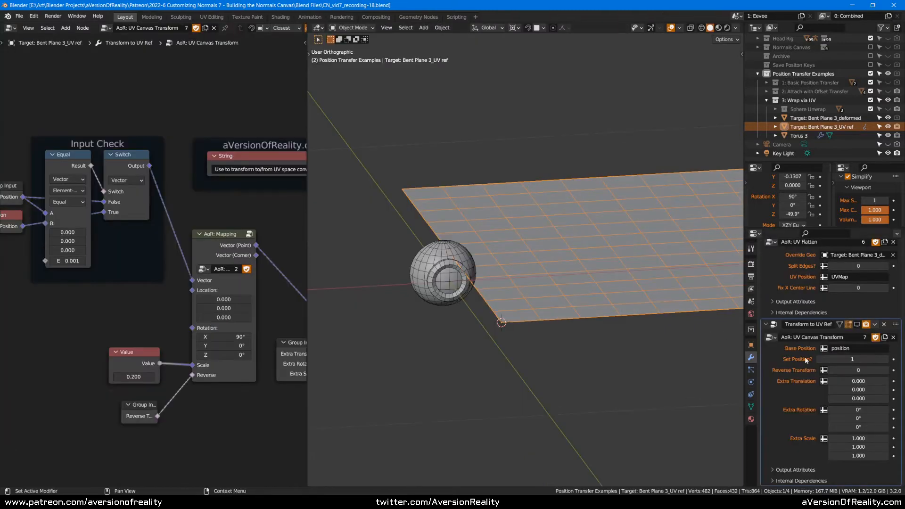
- Select Torus 3 and turn off viewport display of its Transform to UV space, Wrap to Target and Restore Shape modifiers
{"action": "left_click", "coordinate": [458, 267]}
{"action": "scroll", "coordinate": [660, 254], "scroll_direction": "up", "scroll_amount": 2}
{"action": "left_click_drag", "start_coordinate": [856, 278], "coordinate": [858, 313]}
{"action": "middle_click_drag", "start_coordinate": [709, 256], "coordinate": [665, 266], "text": "shift"}
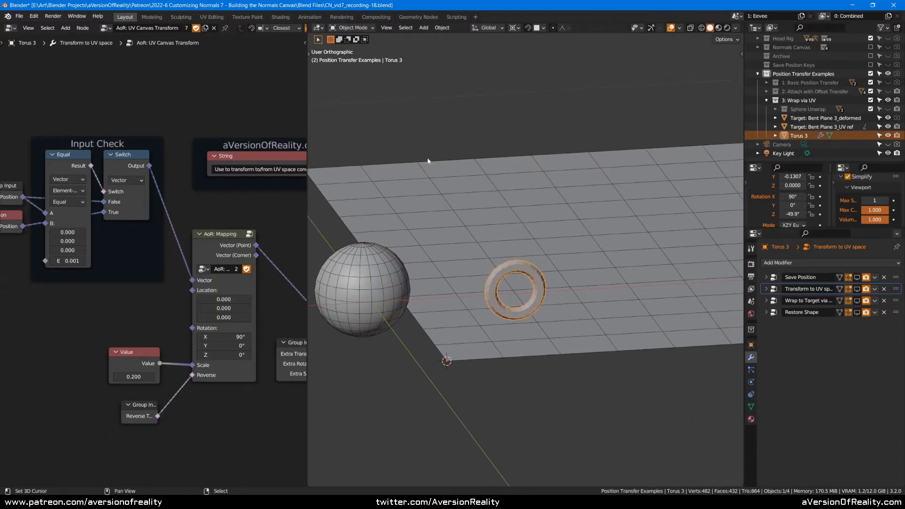
- Inspect the unwrapped torus up close, switching in and out of Edit Mode to compare its base mesh
{"action": "scroll", "coordinate": [619, 234], "scroll_direction": "up", "scroll_amount": 2}
{"action": "mouse_move", "coordinate": [621, 234]}
{"action": "middle_mouse_down"}
{"action": "mouse_move", "coordinate": [632, 223]}
{"action": "mouse_move", "coordinate": [610, 229]}
{"action": "middle_mouse_up"}
{"action": "middle_click_drag", "start_coordinate": [592, 283], "coordinate": [650, 222]}
{"action": "key", "text": "Tab"}
{"action": "key", "text": "Tab"}
{"action": "key", "text": "Tab"}
{"action": "key", "text": "Tab"}
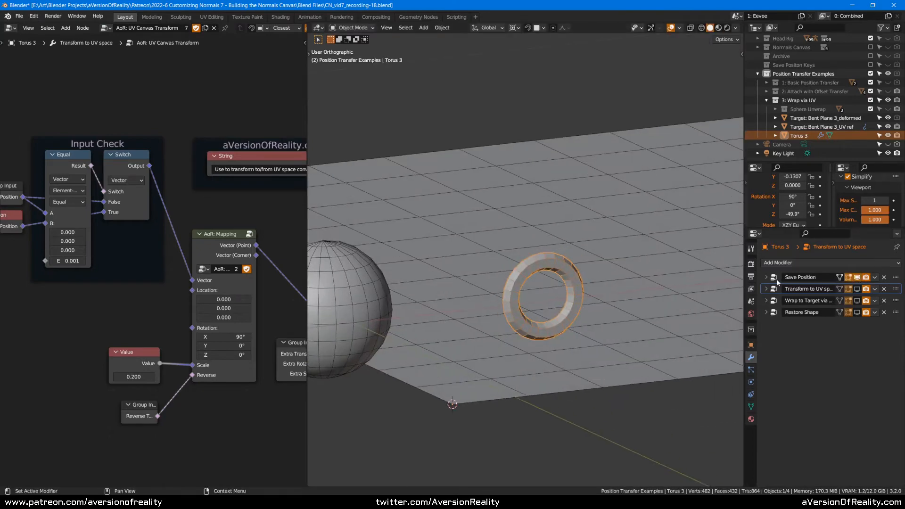
- Expand Torus 3's Save Position modifier to examine its AoR: Save Base Position node group, and collapse it again
{"action": "left_click", "coordinate": [766, 277]}
{"action": "left_click", "coordinate": [775, 303]}
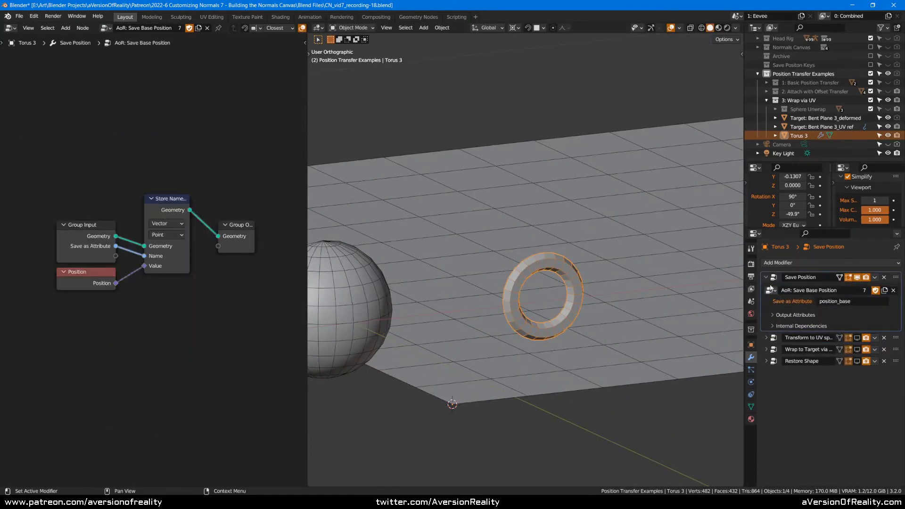
{"action": "left_click", "coordinate": [766, 277]}
{"action": "scroll", "coordinate": [696, 228], "scroll_direction": "down", "scroll_amount": 4}
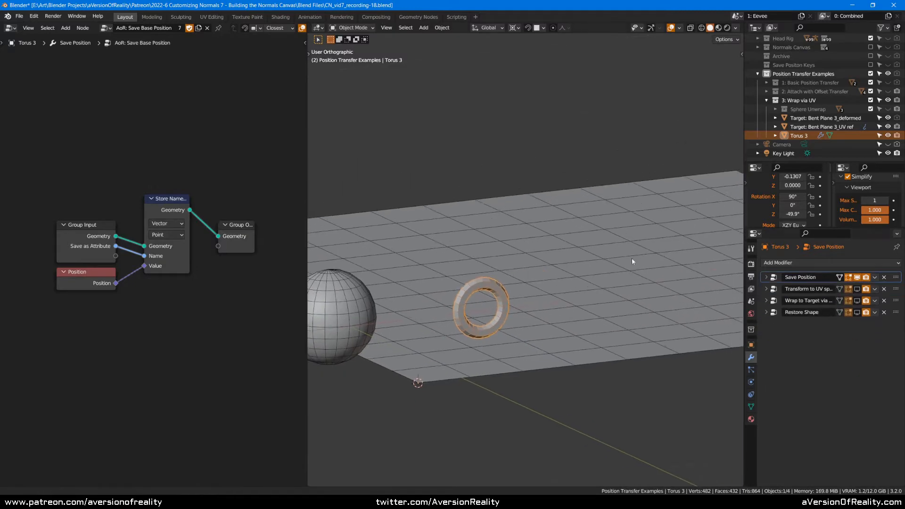
- Expand Torus 3's Transform to UV space modifier and compare its settings with the UV reference plane's Transform to UV Ref modifier
{"action": "left_click", "coordinate": [766, 289]}
{"action": "left_click", "coordinate": [784, 311]}
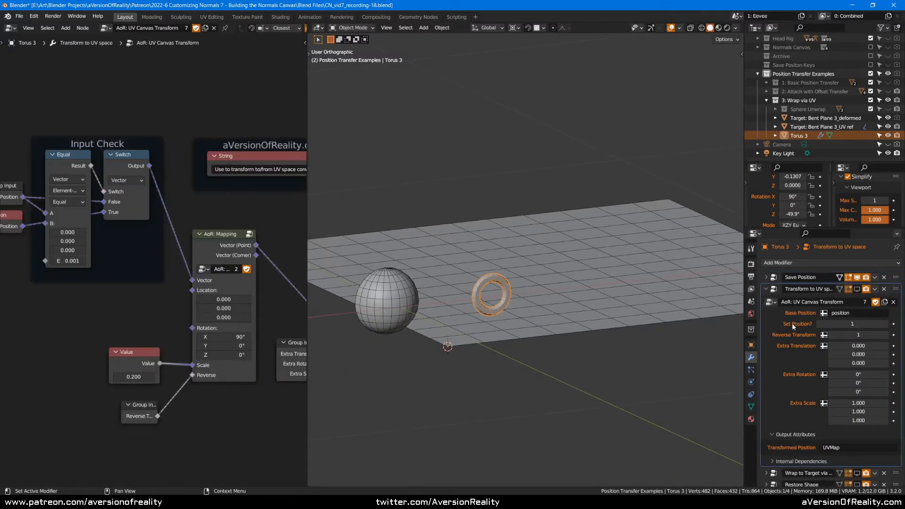
{"action": "left_click", "coordinate": [591, 304]}
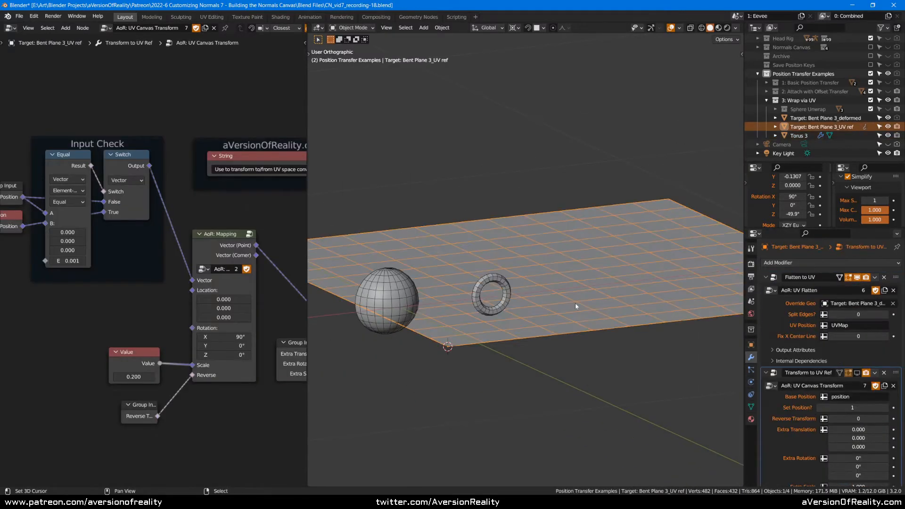
{"action": "scroll", "coordinate": [547, 320], "scroll_direction": "up", "scroll_amount": 2}
{"action": "left_click", "coordinate": [491, 328]}
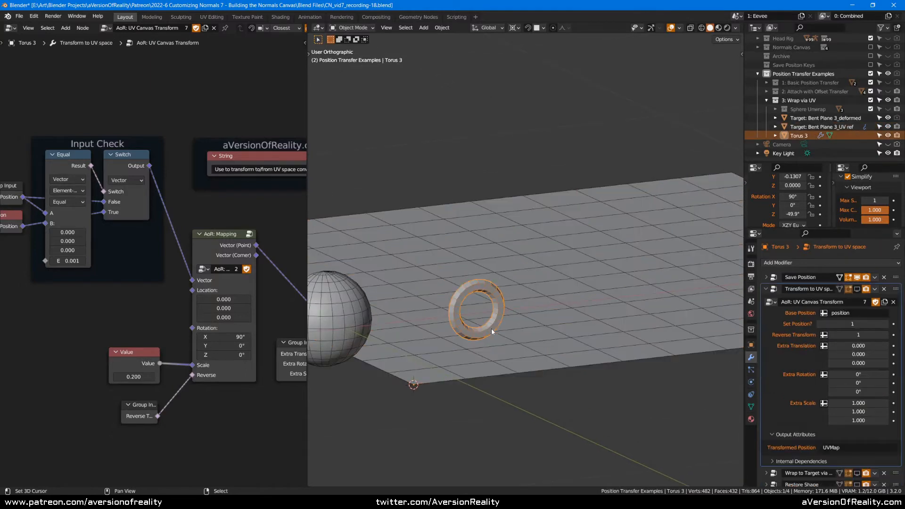
- Turn on viewport display of Torus 3's Transform to UV space modifier and view the torus against the UV reference plane
{"action": "left_click", "coordinate": [857, 290]}
{"action": "middle_click_drag", "start_coordinate": [608, 262], "coordinate": [554, 253]}
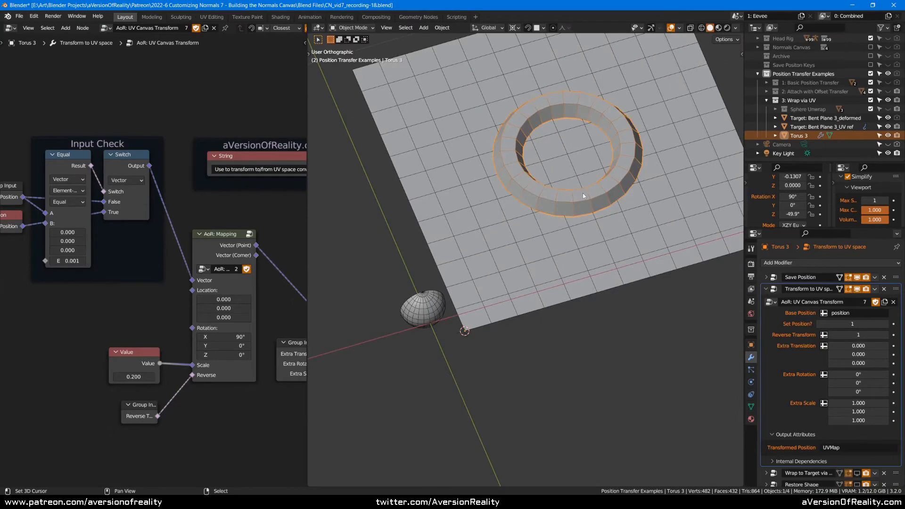
{"action": "middle_click_drag", "start_coordinate": [583, 196], "coordinate": [632, 69]}
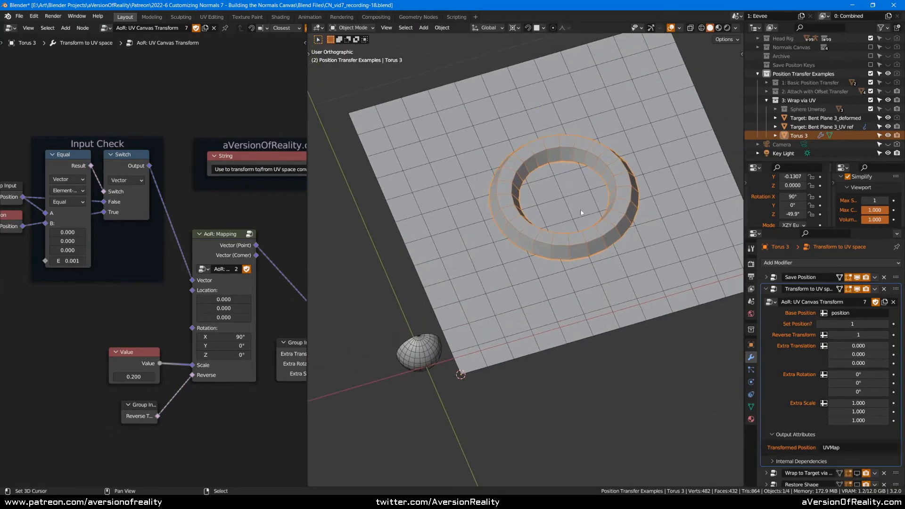
{"action": "middle_click_drag", "start_coordinate": [701, 286], "coordinate": [664, 203]}
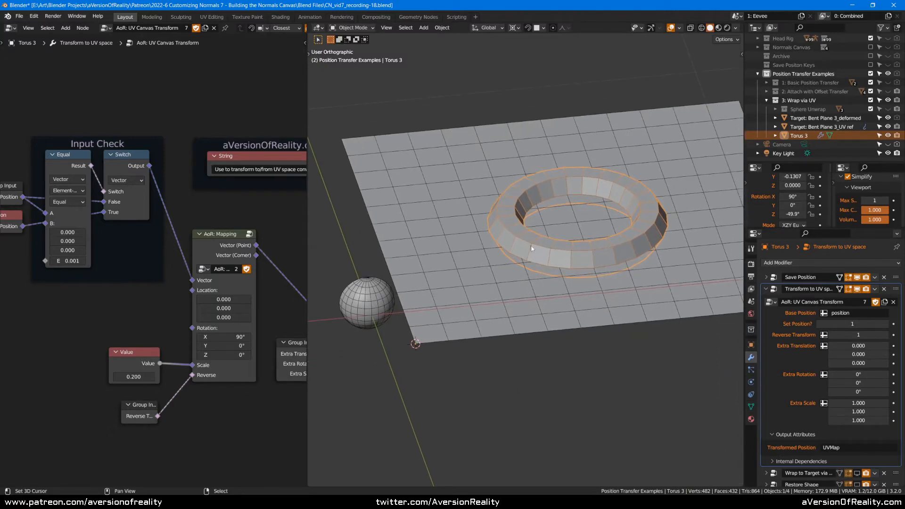
- Select the deformed target sphere, the UV reference plane and Torus 3 in turn to compare the three objects
{"action": "left_click", "coordinate": [360, 300]}
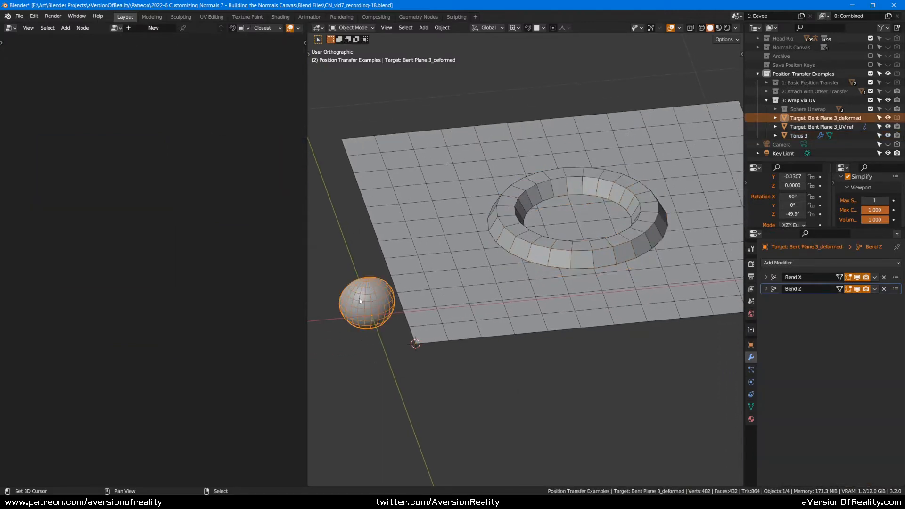
{"action": "left_click", "coordinate": [454, 196]}
{"action": "left_click", "coordinate": [536, 241]}
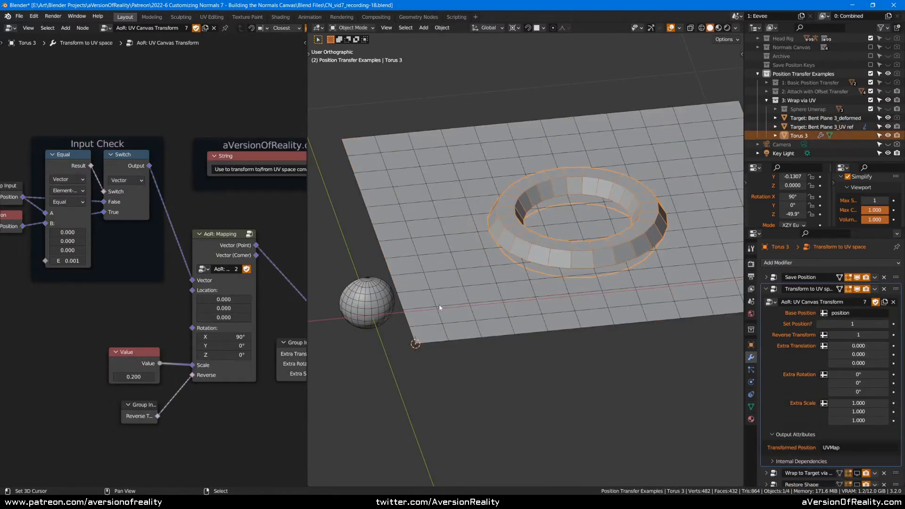
{"action": "middle_click_drag", "start_coordinate": [629, 178], "coordinate": [618, 228]}
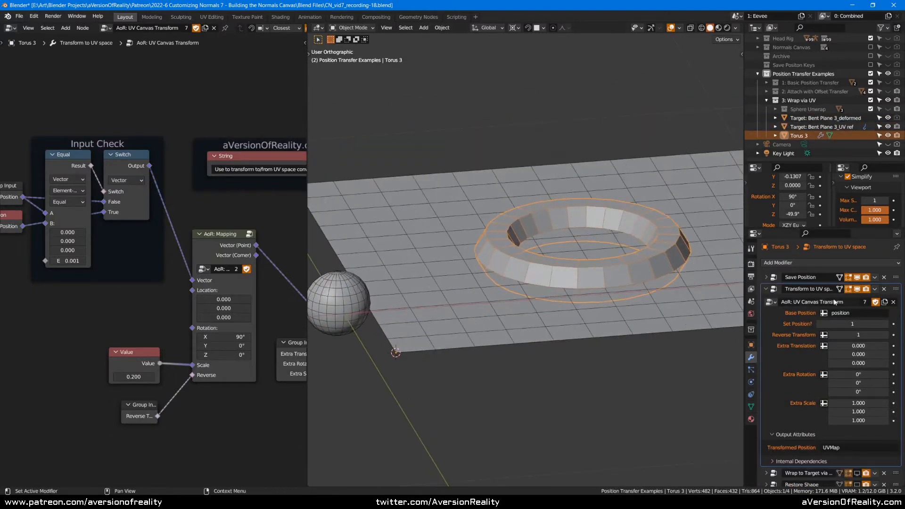
- Collapse Torus 3's Transform to UV space modifier and turn on viewport display of Wrap to Target via UV and Restore Shape
{"action": "left_click", "coordinate": [766, 289]}
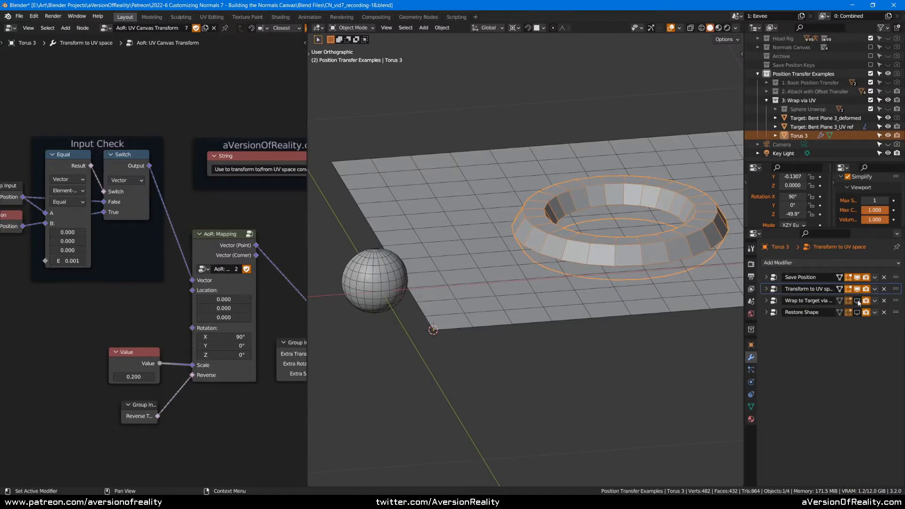
{"action": "left_click", "coordinate": [857, 301]}
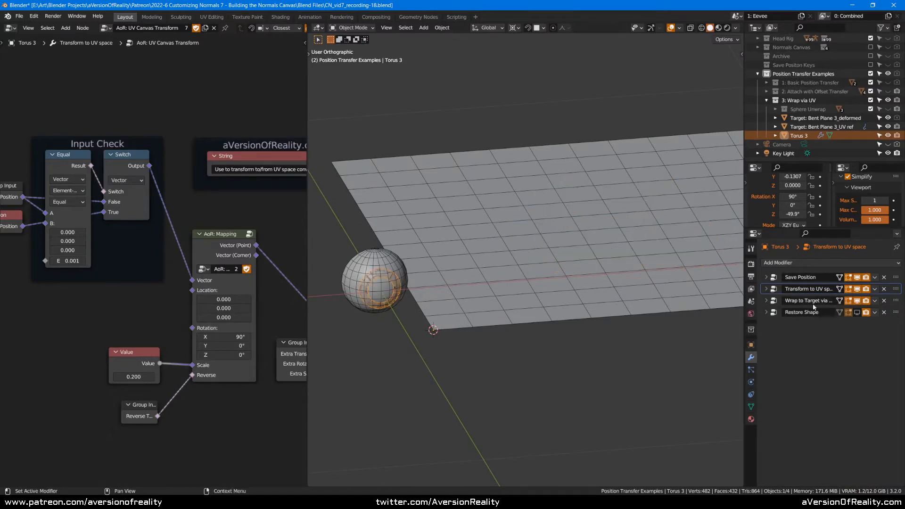
{"action": "left_click", "coordinate": [857, 312]}
{"action": "middle_click_drag", "start_coordinate": [473, 269], "coordinate": [612, 262], "text": "shift"}
{"action": "scroll", "coordinate": [613, 262], "scroll_direction": "up", "scroll_amount": 4}
{"action": "middle_click_drag", "start_coordinate": [537, 269], "coordinate": [476, 282]}
{"action": "scroll", "coordinate": [556, 238], "scroll_direction": "up", "scroll_amount": 2}
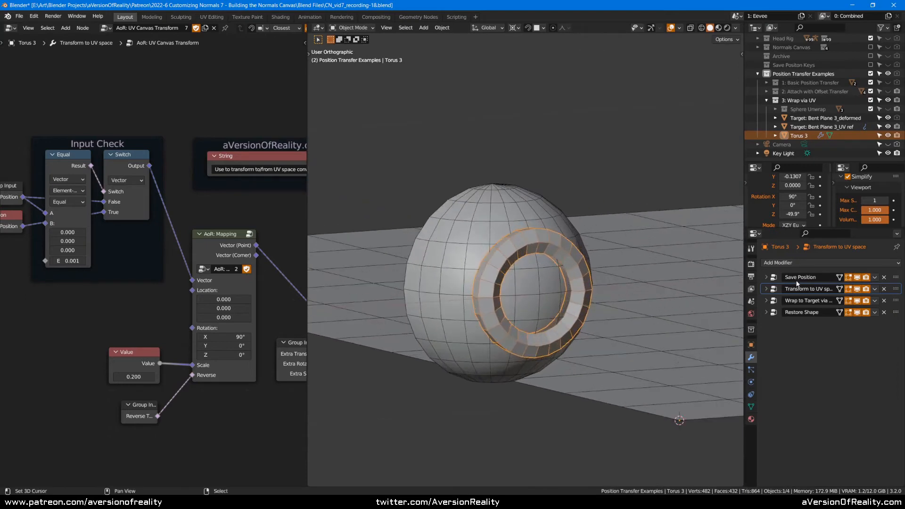
- Toggle viewport display of Torus 3's Save Position and Restore Shape modifiers to compare their effect on the wrapped torus
{"action": "left_click", "coordinate": [858, 278]}
{"action": "left_click", "coordinate": [858, 279]}
{"action": "left_click", "coordinate": [858, 278]}
{"action": "left_click", "coordinate": [858, 277]}
{"action": "left_click", "coordinate": [856, 313]}
{"action": "left_click", "coordinate": [857, 278]}
{"action": "left_click", "coordinate": [856, 278]}
{"action": "left_click", "coordinate": [857, 277]}
- Turn off viewport display of Torus 3's Save Position, Wrap to Target via UV and Restore Shape modifiers, leaving only Transform to UV space
{"action": "scroll", "coordinate": [584, 225], "scroll_direction": "down", "scroll_amount": 1}
{"action": "middle_click_drag", "start_coordinate": [675, 180], "coordinate": [505, 258], "text": "shift"}
{"action": "left_click", "coordinate": [857, 278]}
{"action": "left_click", "coordinate": [857, 301]}
{"action": "left_click", "coordinate": [857, 313]}
{"action": "scroll", "coordinate": [634, 237], "scroll_direction": "down", "scroll_amount": 3}
{"action": "middle_click_drag", "start_coordinate": [645, 179], "coordinate": [632, 204]}
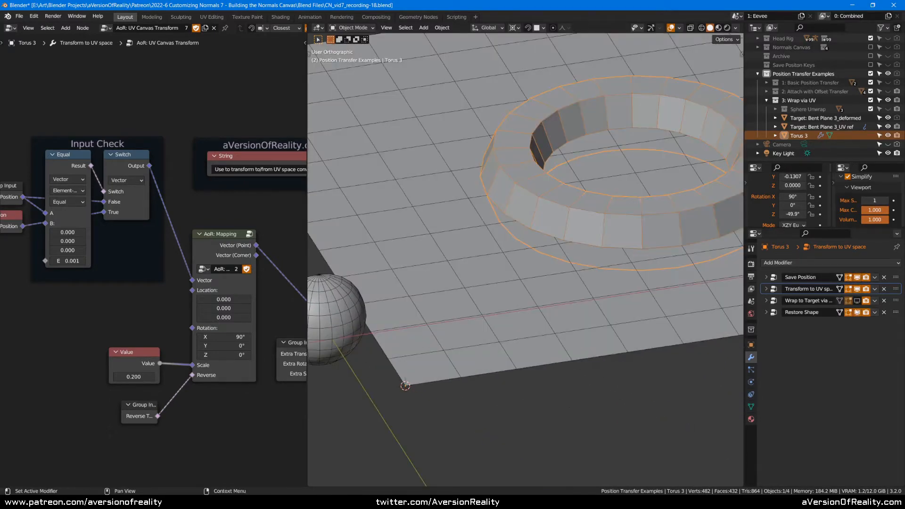
{"action": "left_click", "coordinate": [857, 313]}
{"action": "left_click", "coordinate": [858, 278]}
{"action": "scroll", "coordinate": [721, 268], "scroll_direction": "down", "scroll_amount": 3}
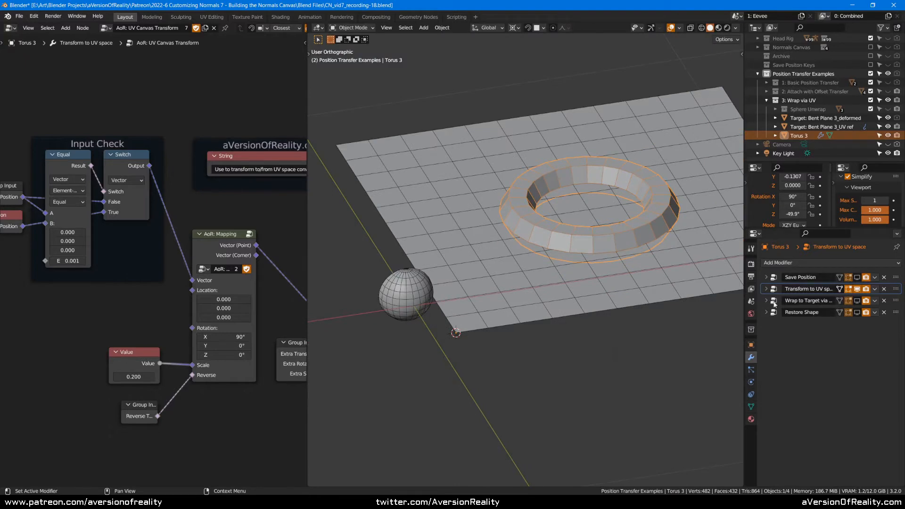
- Expand Torus 3's Transform to UV space modifier and inspect the UV reference plane beneath the torus
{"action": "left_click", "coordinate": [765, 289]}
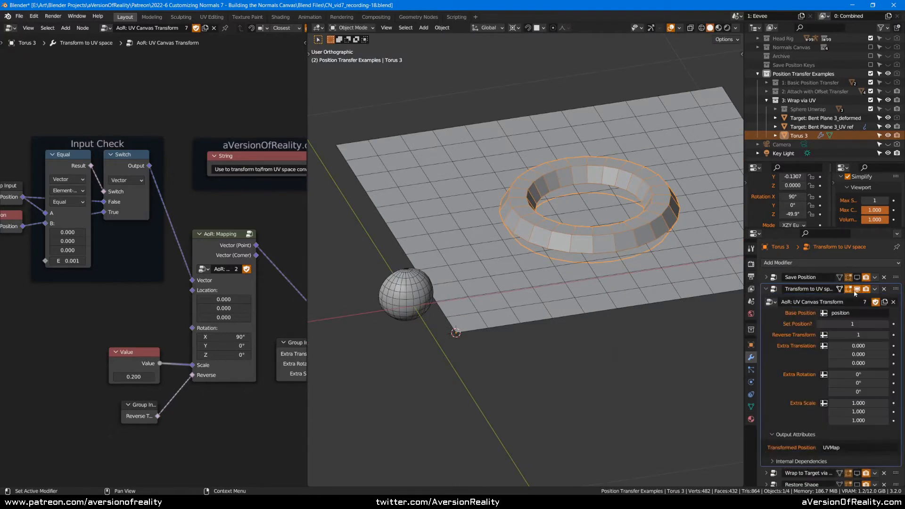
{"action": "middle_click_drag", "start_coordinate": [498, 310], "coordinate": [474, 329]}
{"action": "right_click", "coordinate": [466, 331]}
{"action": "middle_click_drag", "start_coordinate": [428, 355], "coordinate": [410, 368]}
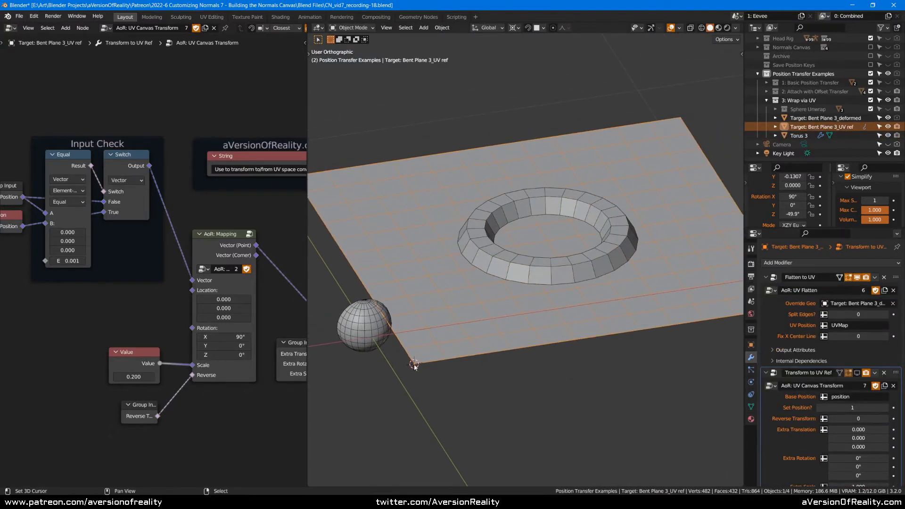
{"action": "middle_click_drag", "start_coordinate": [682, 125], "coordinate": [617, 271]}
{"action": "middle_click_drag", "start_coordinate": [555, 214], "coordinate": [575, 210]}
- Make the UV reference plane's Flatten to UV modifier active, compare the plane with the torus from low angles, and reselect Torus 3
{"action": "left_click", "coordinate": [774, 319]}
{"action": "middle_click_drag", "start_coordinate": [651, 264], "coordinate": [480, 291]}
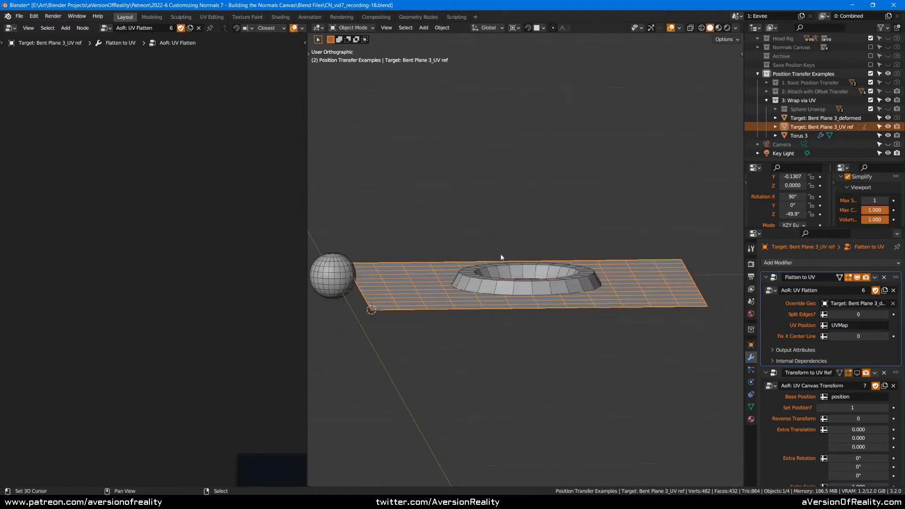
{"action": "middle_click_drag", "start_coordinate": [517, 262], "coordinate": [609, 207], "text": "shift"}
{"action": "middle_click_drag", "start_coordinate": [688, 165], "coordinate": [641, 199], "text": "shift"}
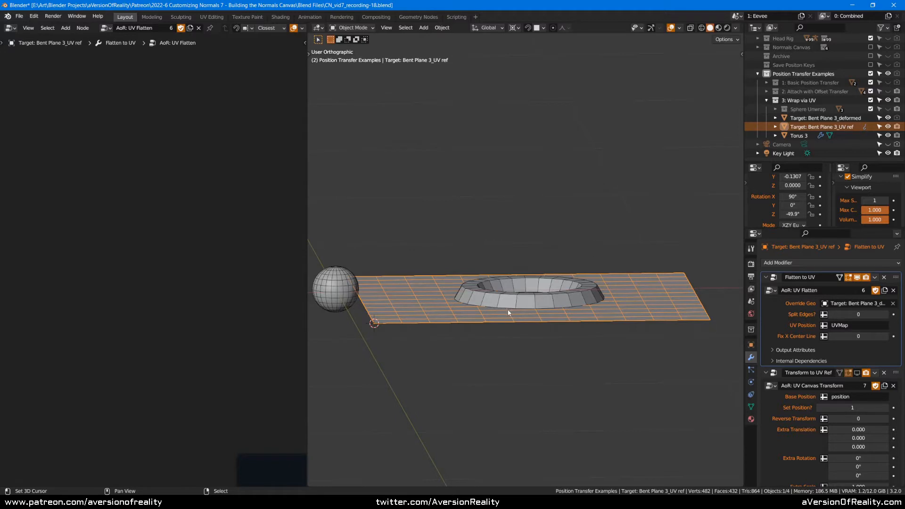
{"action": "right_click", "coordinate": [508, 297]}
{"action": "scroll", "coordinate": [550, 283], "scroll_direction": "down", "scroll_amount": 3}
{"action": "middle_click_drag", "start_coordinate": [561, 268], "coordinate": [617, 151]}
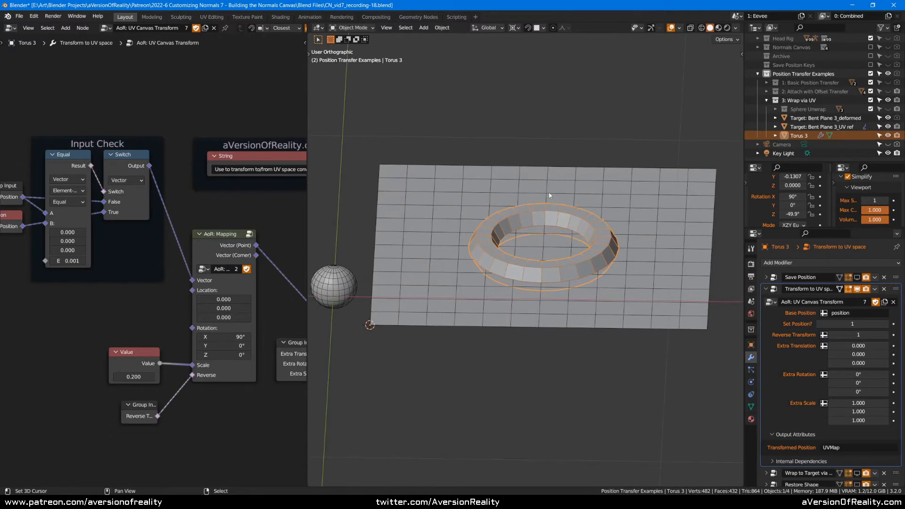
- Collapse Transform to UV space and expand Torus 3's Wrap to Target via UV modifier to show its AoR: Wrap Mesh via UV node group
{"action": "left_click", "coordinate": [766, 288]}
{"action": "left_click", "coordinate": [766, 300]}
{"action": "left_click", "coordinate": [772, 325]}
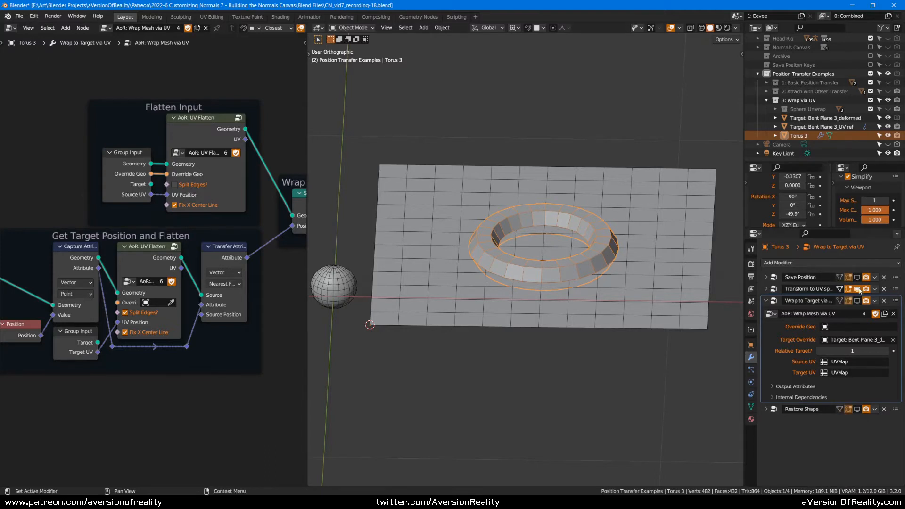
- Hide the Transform to UV space result, enter Edit Mode on Torus 3 in front view, and try moving its mesh sideways
{"action": "key", "text": "Tab"}
{"action": "scroll", "coordinate": [504, 249], "scroll_direction": "up", "scroll_amount": 2}
{"action": "key", "text": "KP_1"}
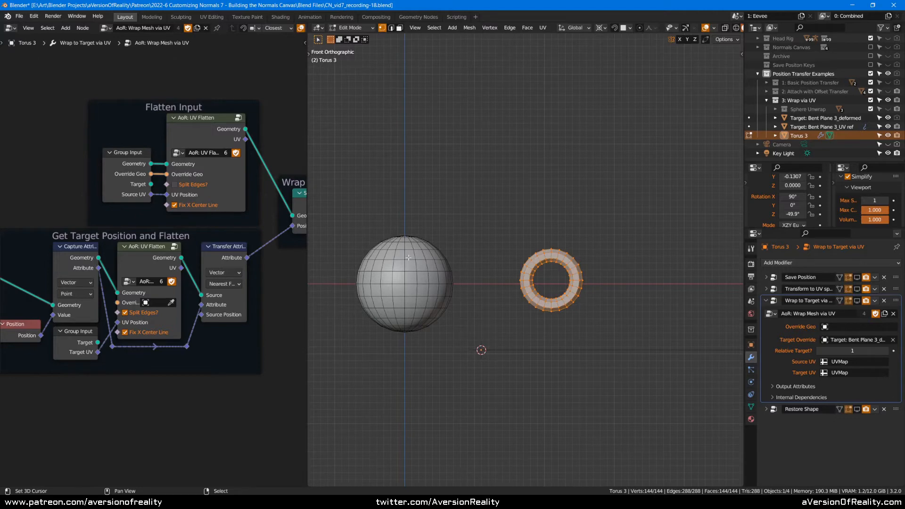
{"action": "scroll", "coordinate": [369, 237], "scroll_direction": "up", "scroll_amount": 2}
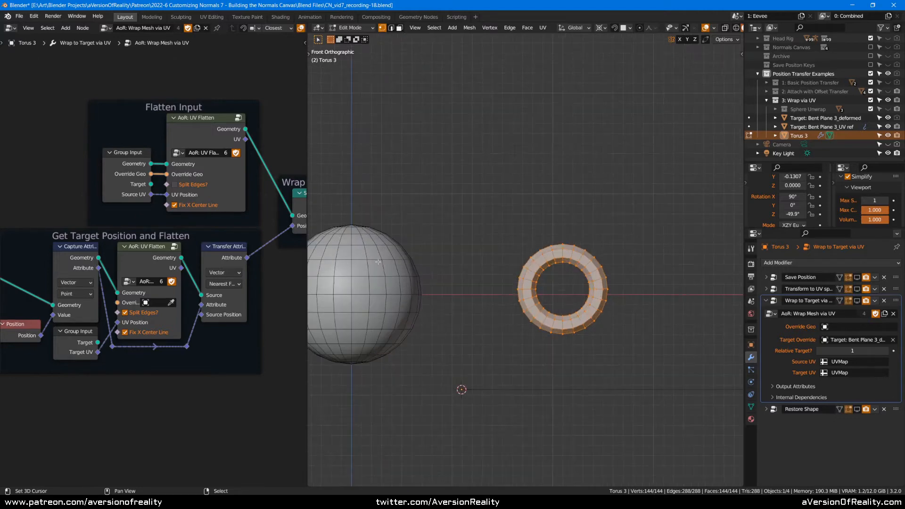
{"action": "middle_click_drag", "start_coordinate": [401, 245], "coordinate": [421, 207], "text": "shift"}
{"action": "key", "text": "g"}
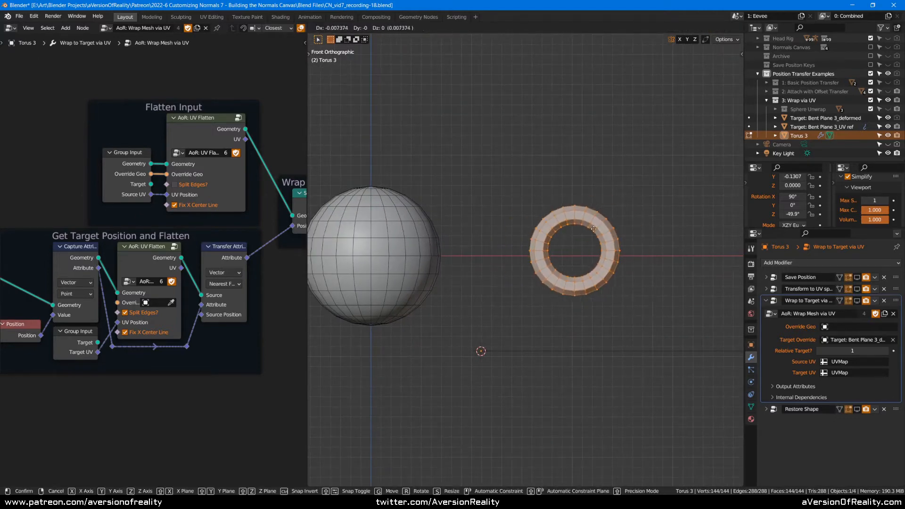
{"action": "left_click", "coordinate": [614, 232]}
- Turn on viewport display of all Torus 3 modifiers and try moving and scaling its mesh to see the wrapped torus follow
{"action": "left_click", "coordinate": [848, 278]}
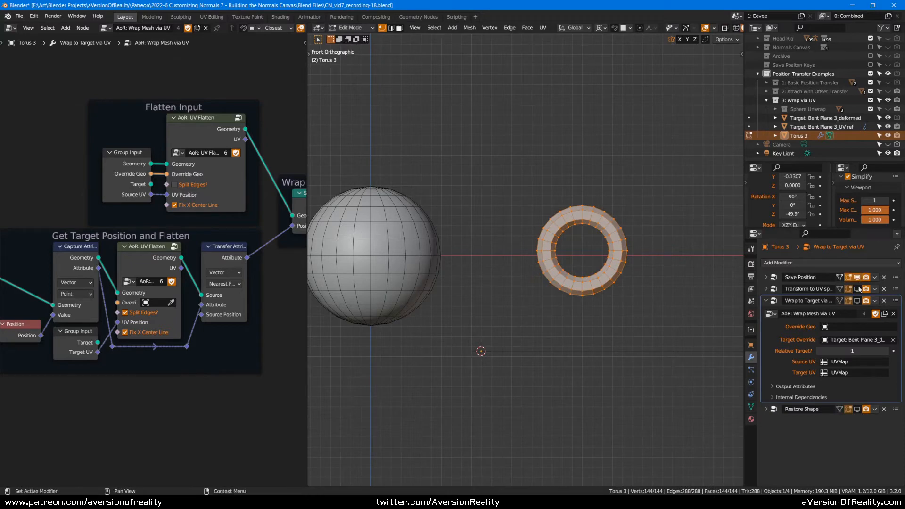
{"action": "key", "text": "s"}
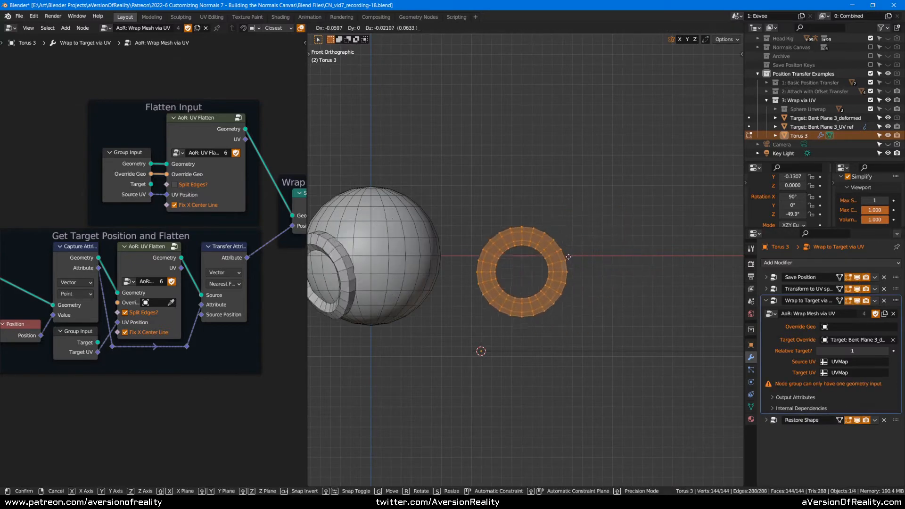
{"action": "key", "text": "Escape"}
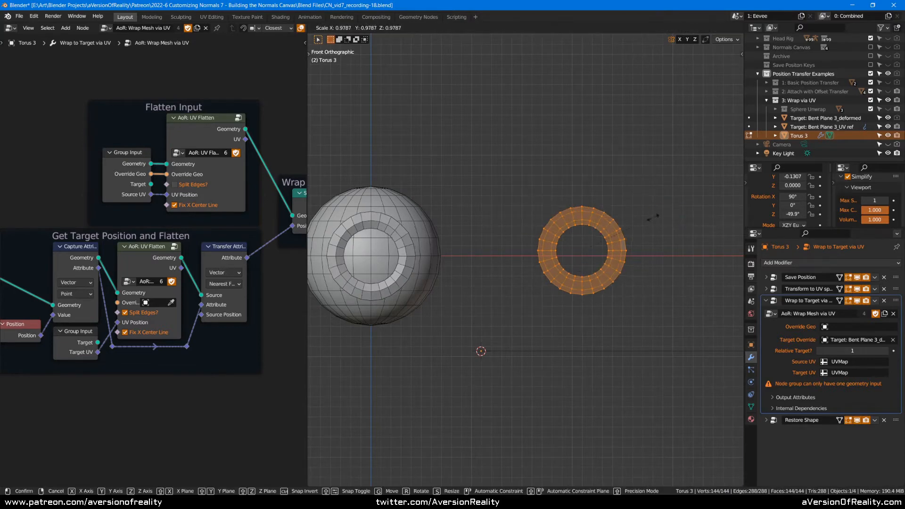
{"action": "scroll", "coordinate": [643, 207], "scroll_direction": "down", "scroll_amount": 4}
{"action": "scroll", "coordinate": [604, 218], "scroll_direction": "up", "scroll_amount": 2}
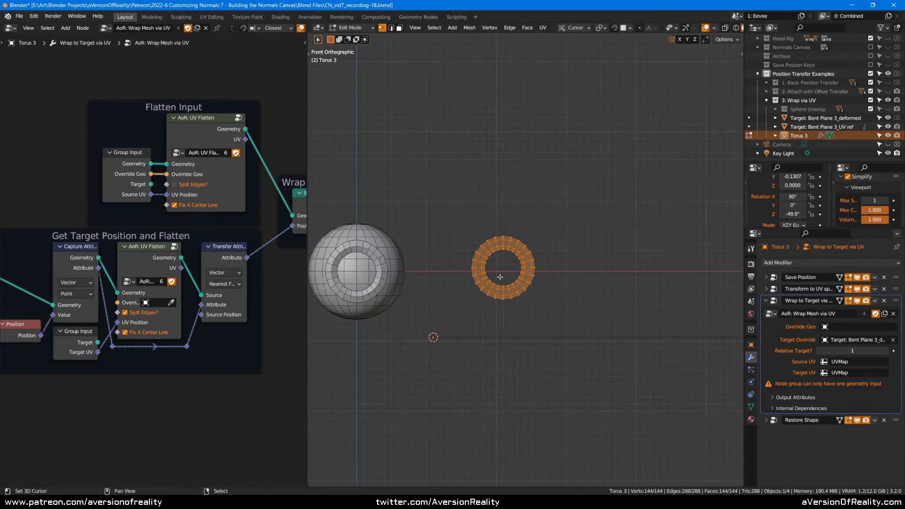
{"action": "middle_click_drag", "start_coordinate": [574, 206], "coordinate": [615, 177]}
{"action": "scroll", "coordinate": [591, 196], "scroll_direction": "up", "scroll_amount": 1}
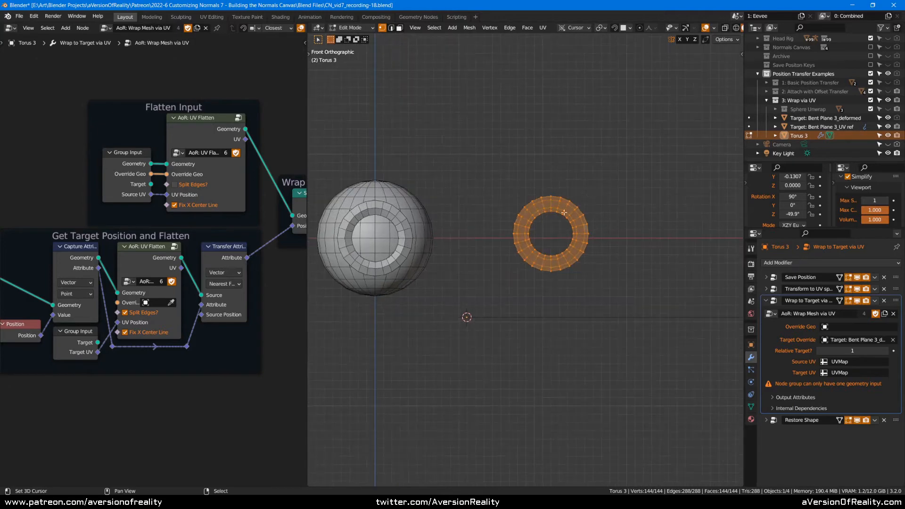
{"action": "middle_click_drag", "start_coordinate": [485, 207], "coordinate": [535, 213]}
{"action": "scroll", "coordinate": [619, 148], "scroll_direction": "up", "scroll_amount": 1}
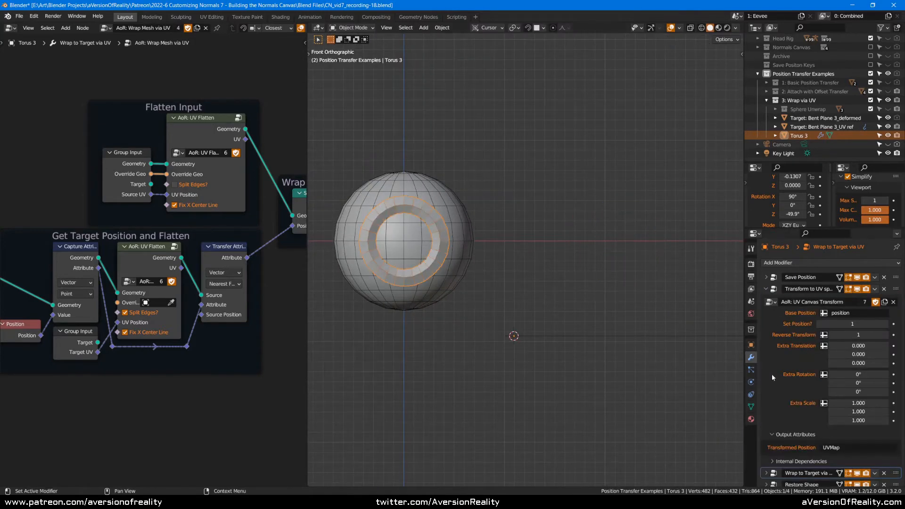
- Make Transform to UV space active and turn off viewport display of Torus 3's Wrap to Target via UV and Restore Shape modifiers
{"action": "left_click", "coordinate": [811, 411]}
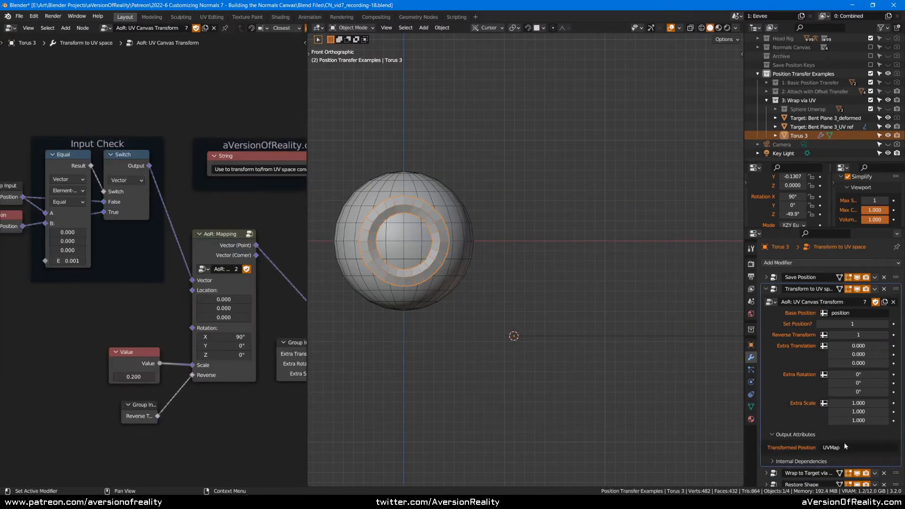
{"action": "scroll", "coordinate": [813, 415], "scroll_direction": "down", "scroll_amount": 1}
{"action": "left_click_drag", "start_coordinate": [856, 469], "coordinate": [859, 484]}
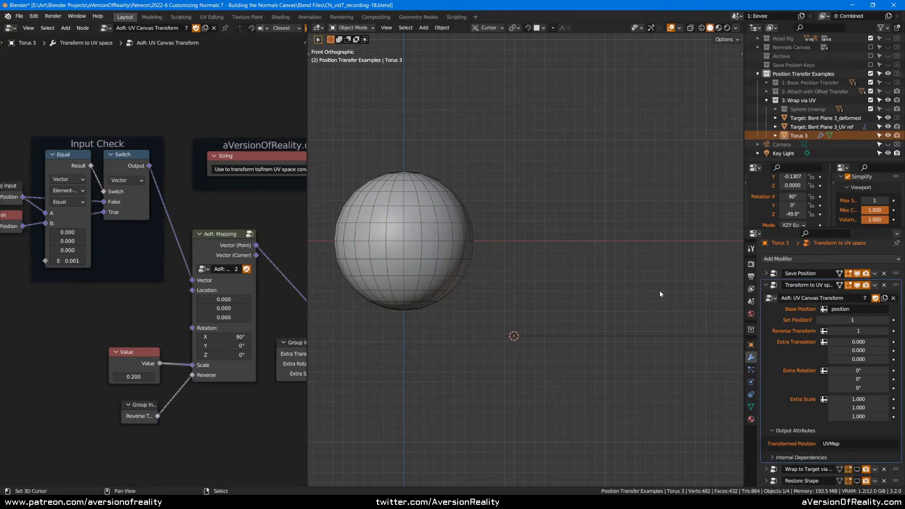
{"action": "middle_click_drag", "start_coordinate": [663, 287], "coordinate": [524, 290], "text": "shift"}
{"action": "scroll", "coordinate": [524, 290], "scroll_direction": "down", "scroll_amount": 5}
{"action": "middle_click_drag", "start_coordinate": [638, 163], "coordinate": [621, 228]}
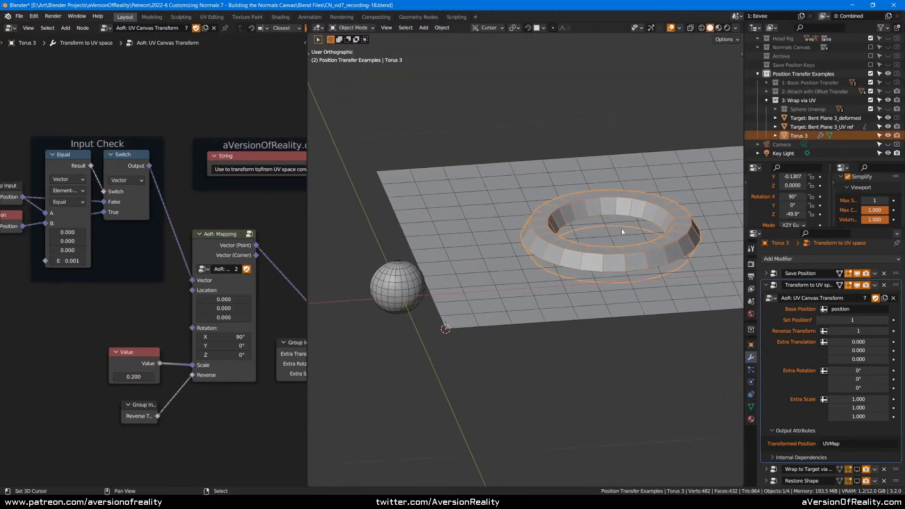
{"action": "scroll", "coordinate": [621, 228], "scroll_direction": "up", "scroll_amount": 1}
- Collapse the UV reference plane's Flatten to UV modifier and turn on viewport display of its Transform to UV Ref modifier
{"action": "right_click", "coordinate": [434, 219]}
{"action": "middle_click_drag", "start_coordinate": [506, 149], "coordinate": [453, 176], "text": "shift"}
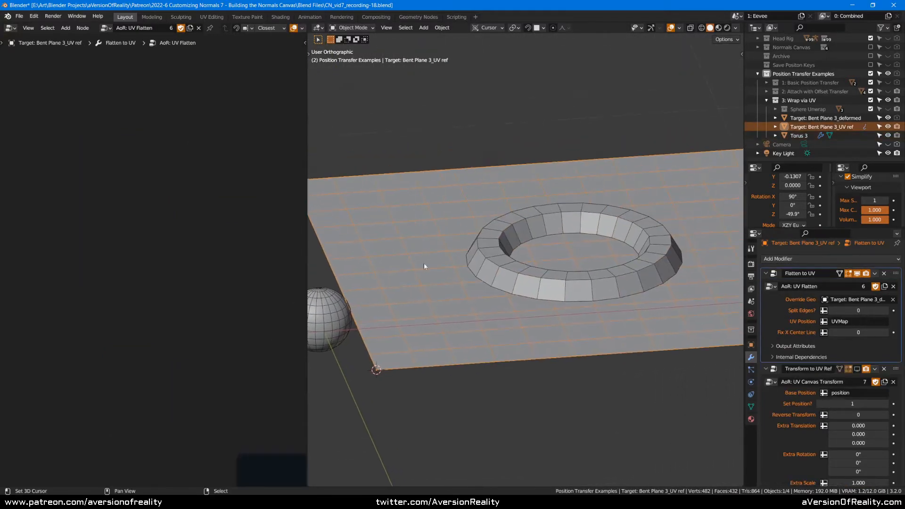
{"action": "left_click", "coordinate": [766, 273]}
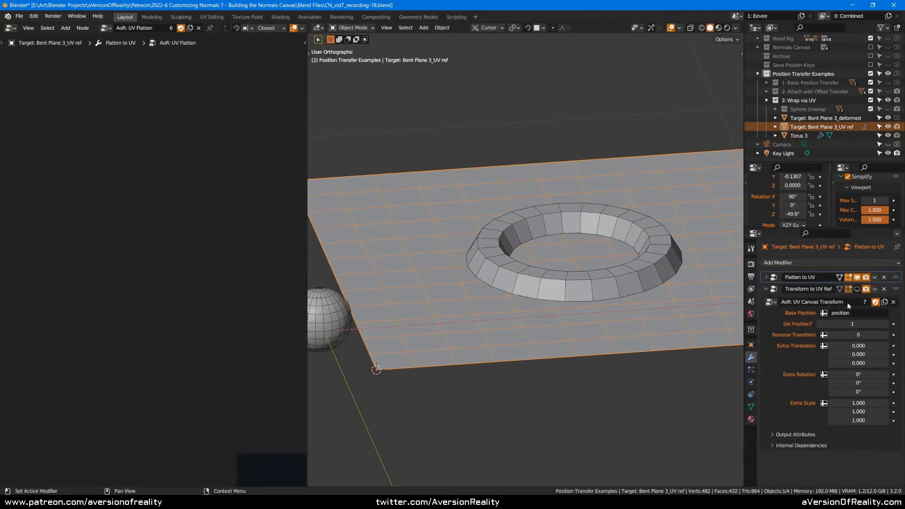
{"action": "scroll", "coordinate": [524, 301], "scroll_direction": "up", "scroll_amount": 1}
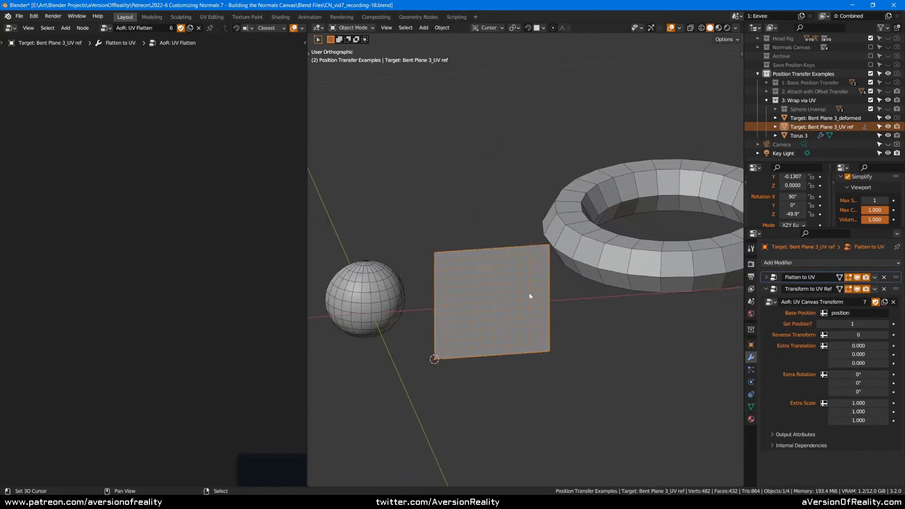
- Toggle Torus 3's Transform to UV space display off and back on against the reference plane, and save the file
{"action": "left_click", "coordinate": [588, 264]}
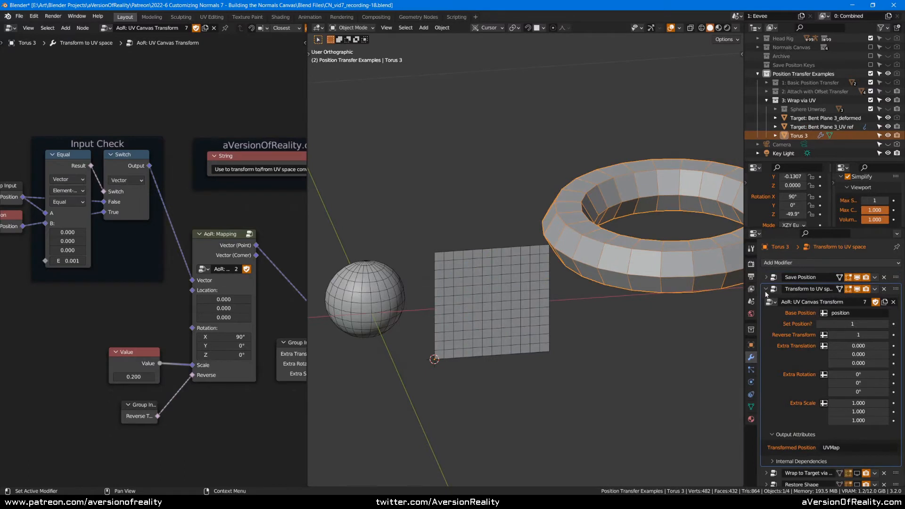
{"action": "left_click", "coordinate": [859, 290]}
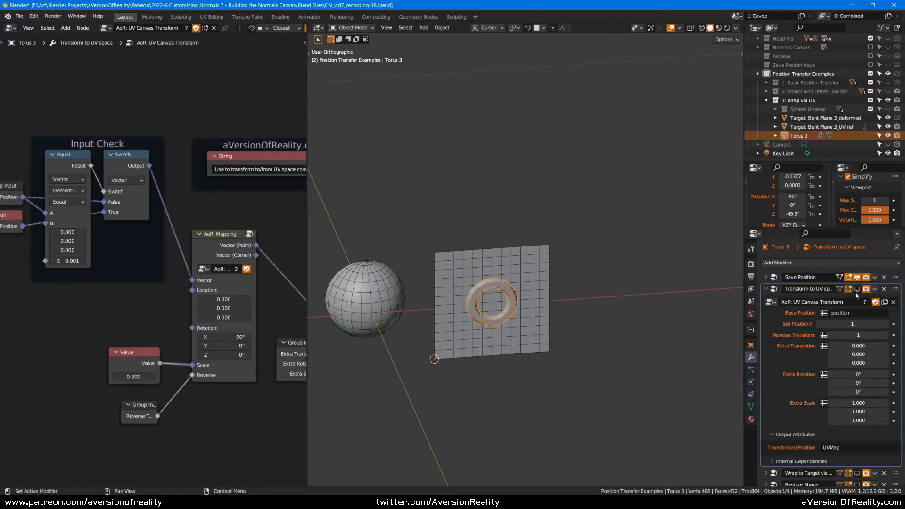
{"action": "left_click", "coordinate": [857, 290]}
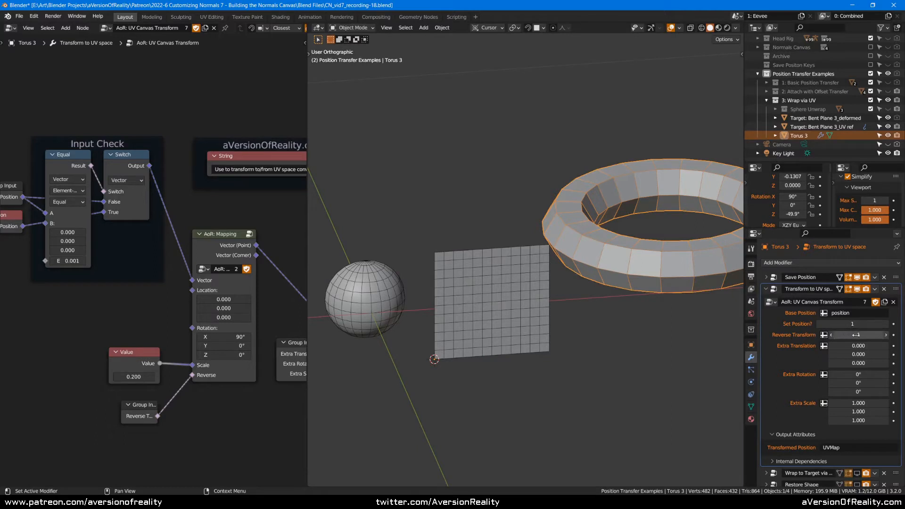
{"action": "key", "text": "ctrl+s"}
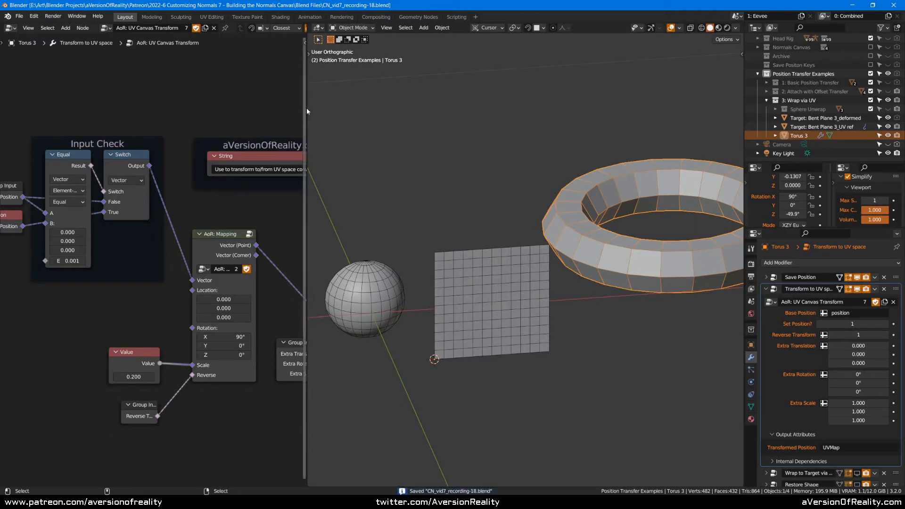
- Widen the node editor to examine the Input Check section of the AoR: UV Canvas Transform group and select its Position node
{"action": "left_click_drag", "start_coordinate": [305, 112], "coordinate": [560, 110]}
{"action": "mouse_move", "coordinate": [472, 108]}
{"action": "middle_mouse_down"}
{"action": "mouse_move", "coordinate": [179, 115]}
{"action": "mouse_move", "coordinate": [405, 105]}
{"action": "middle_mouse_up"}
{"action": "middle_click_drag", "start_coordinate": [233, 106], "coordinate": [335, 106]}
{"action": "scroll", "coordinate": [335, 106], "scroll_direction": "up", "scroll_amount": 4}
{"action": "left_click", "coordinate": [83, 216]}
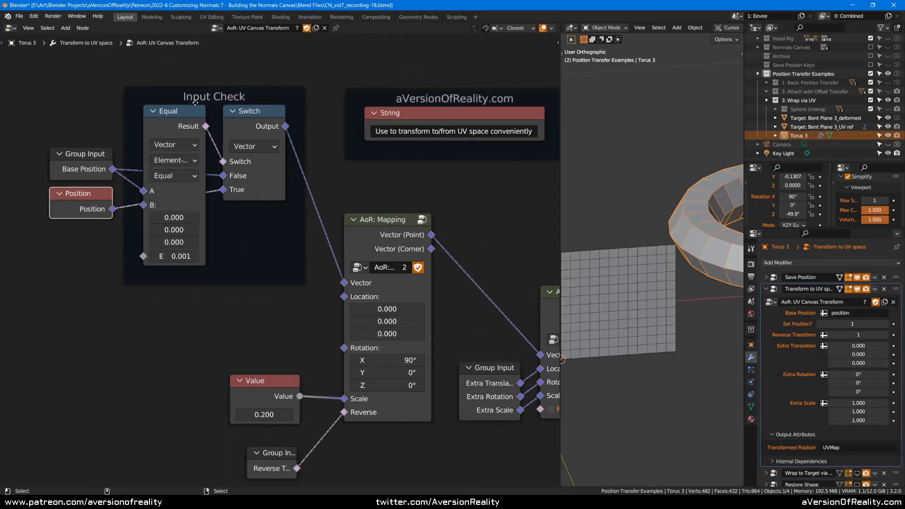
- Clear the Base Position attribute in Torus 3's Transform to UV space modifier and select the Base Position Group Input node
{"action": "left_click", "coordinate": [842, 314]}
{"action": "key", "text": "Escape"}
{"action": "left_click", "coordinate": [851, 314]}
{"action": "key", "text": "BackSpace"}
{"action": "key", "text": "Return"}
{"action": "left_click", "coordinate": [83, 165]}
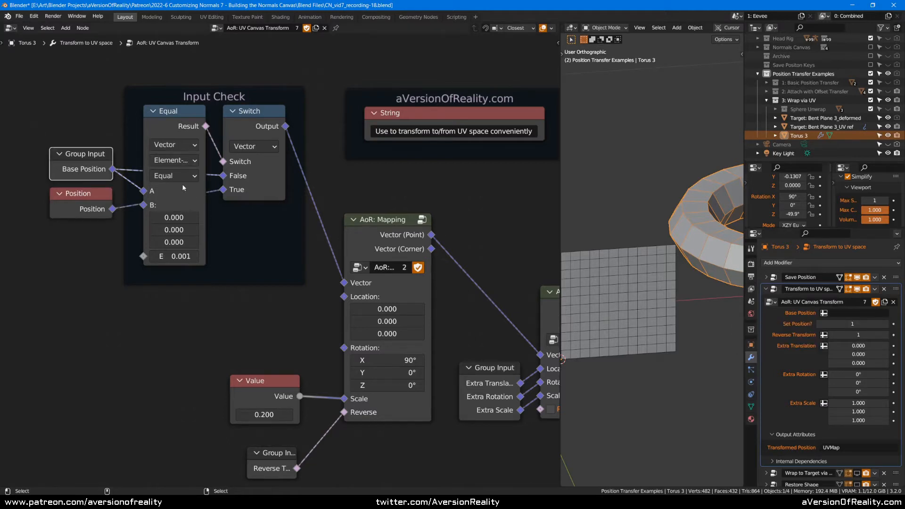
- Select the Position node feeding the Input Check section and examine the two AoR: Mapping nodes after it
{"action": "left_click", "coordinate": [62, 202]}
{"action": "scroll", "coordinate": [70, 204], "scroll_direction": "down", "scroll_amount": 2}
{"action": "left_click", "coordinate": [71, 205]}
{"action": "middle_click_drag", "start_coordinate": [378, 194], "coordinate": [372, 170]}
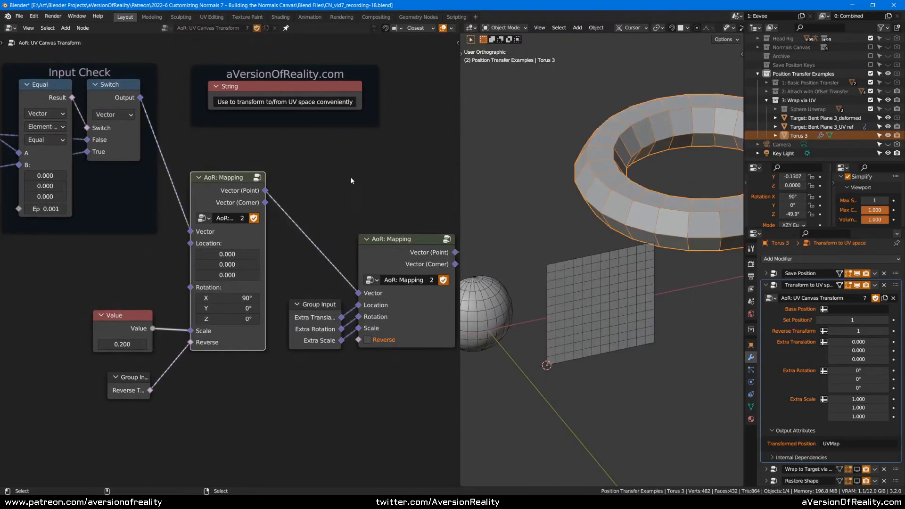
- Check the shader editor window's Mapping node, minimize that window, and look through the Vector nodes that geometry nodes offers
{"action": "left_click", "coordinate": [287, 500]}
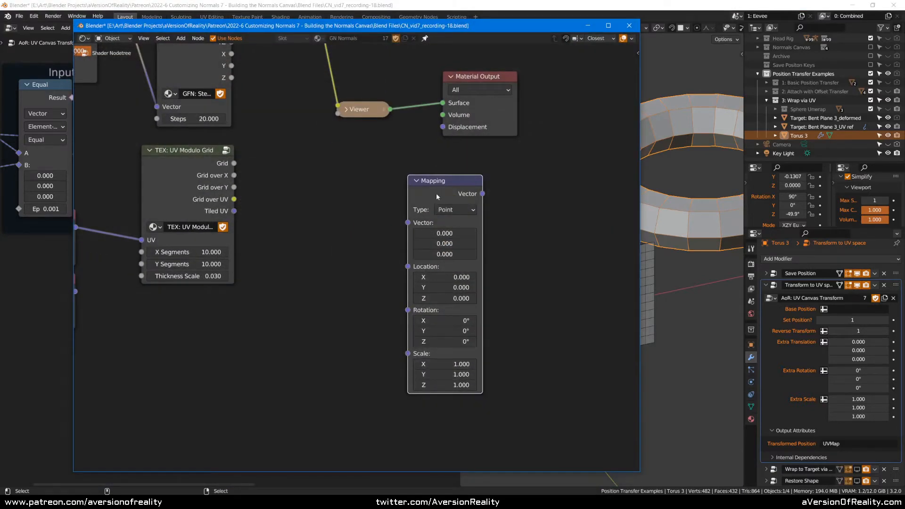
{"action": "left_click", "coordinate": [589, 26]}
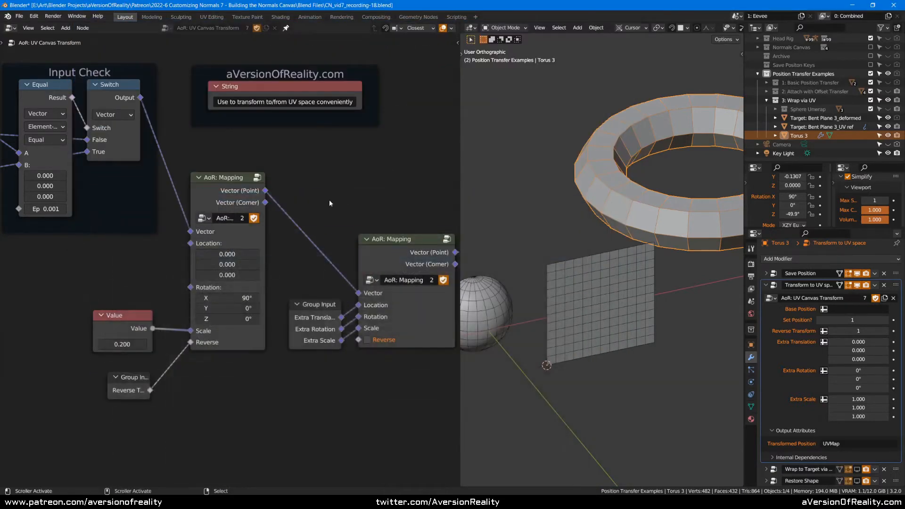
{"action": "key", "text": "shift+a"}
{"action": "mouse_move", "coordinate": [333, 195]}
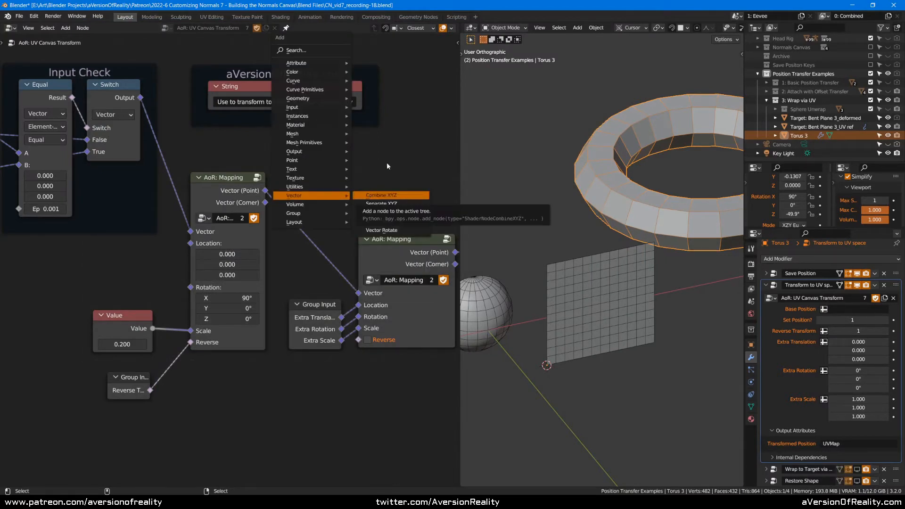
- Select the first AoR: Mapping node and examine its rotation and scale inputs alongside the UV reference plane
{"action": "left_click", "coordinate": [212, 200]}
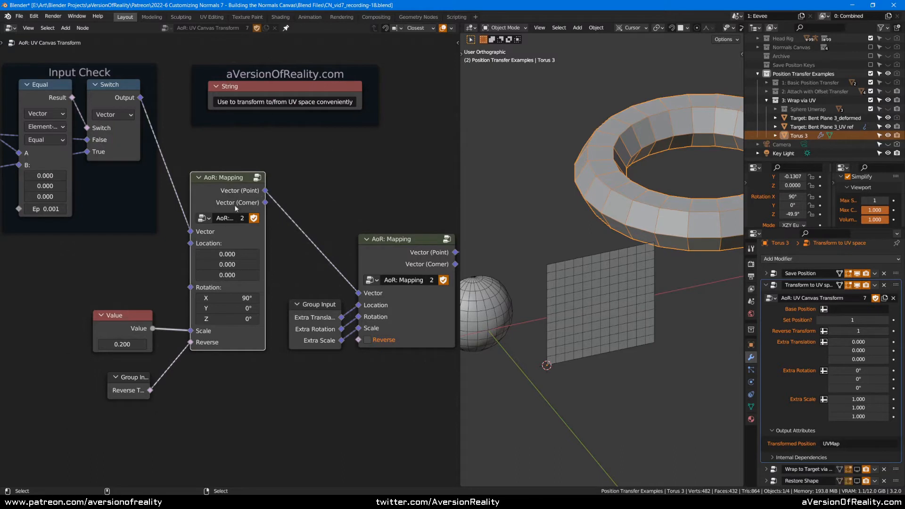
{"action": "left_click", "coordinate": [336, 191]}
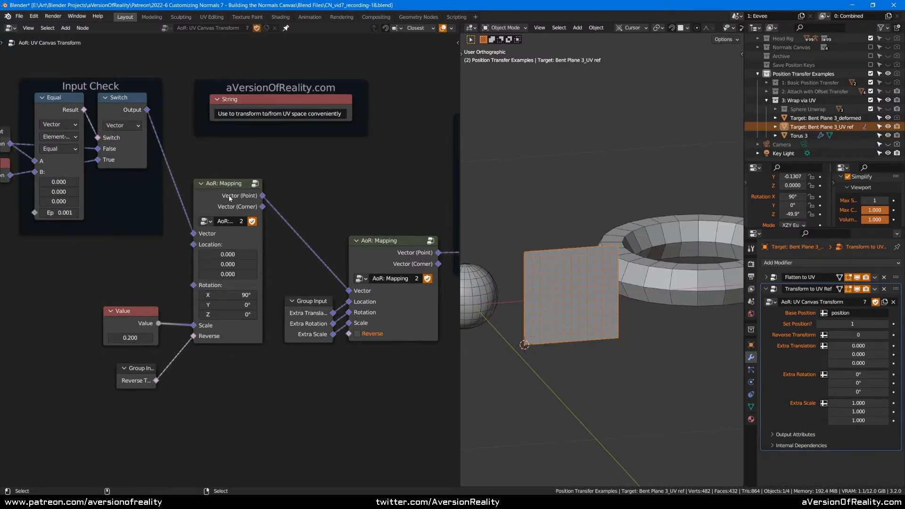
{"action": "left_click", "coordinate": [229, 198]}
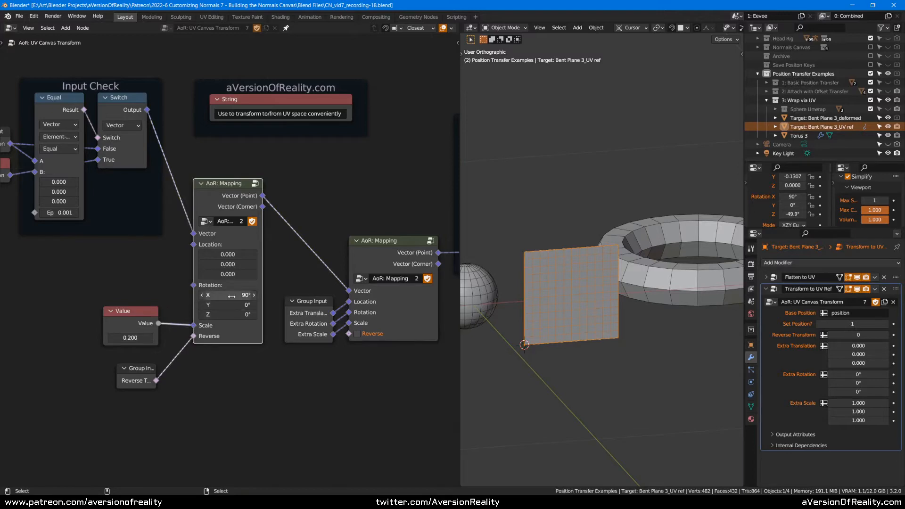
{"action": "left_click", "coordinate": [385, 178]}
{"action": "scroll", "coordinate": [287, 214], "scroll_direction": "down", "scroll_amount": 1}
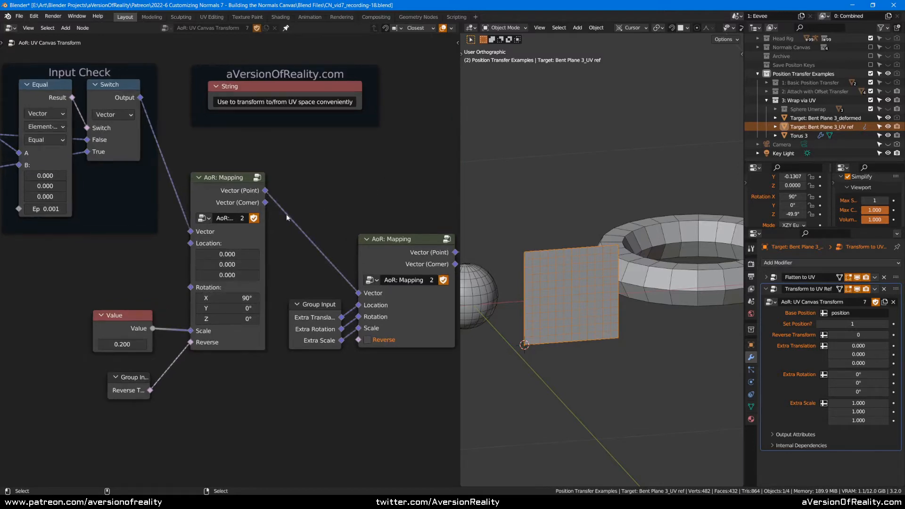
{"action": "scroll", "coordinate": [344, 179], "scroll_direction": "down", "scroll_amount": 1}
{"action": "scroll", "coordinate": [236, 260], "scroll_direction": "up", "scroll_amount": 2}
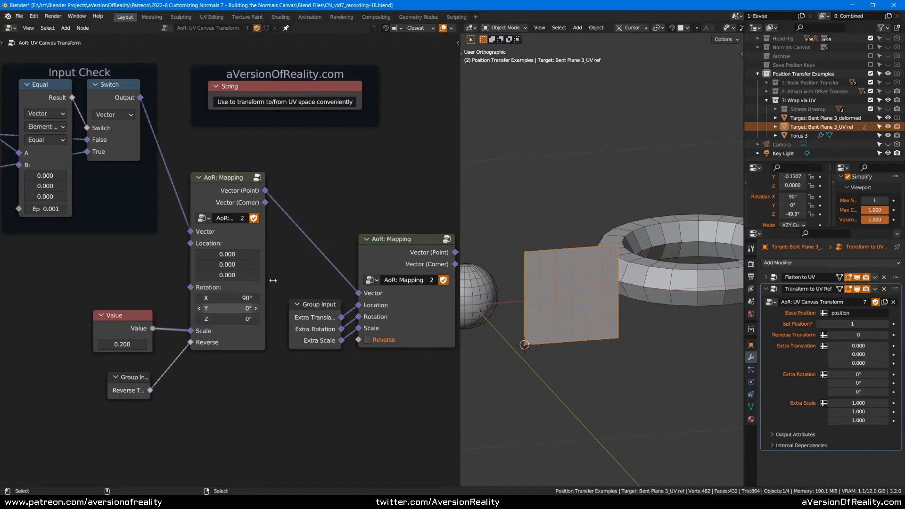
{"action": "scroll", "coordinate": [637, 216], "scroll_direction": "up", "scroll_amount": 1}
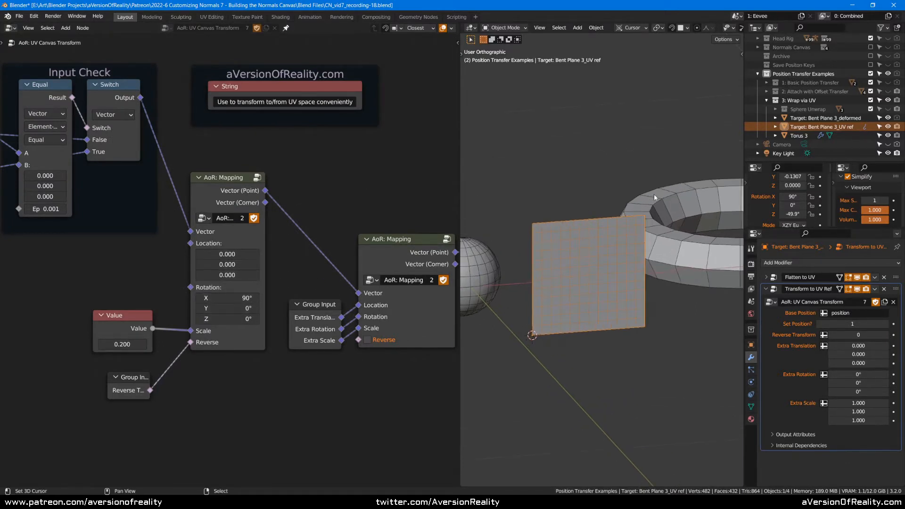
- Examine the UV reference plane from several angles and in front view
{"action": "middle_click_drag", "start_coordinate": [643, 194], "coordinate": [659, 203]}
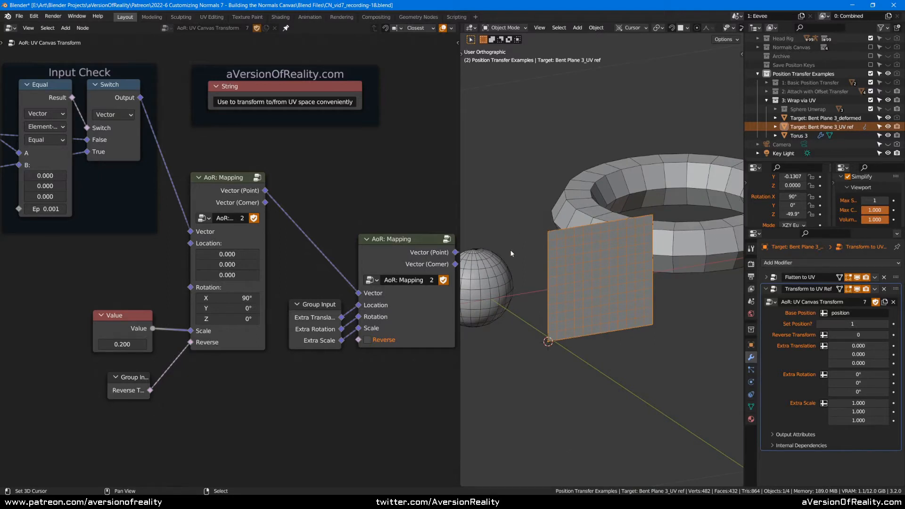
{"action": "scroll", "coordinate": [608, 262], "scroll_direction": "up", "scroll_amount": 1}
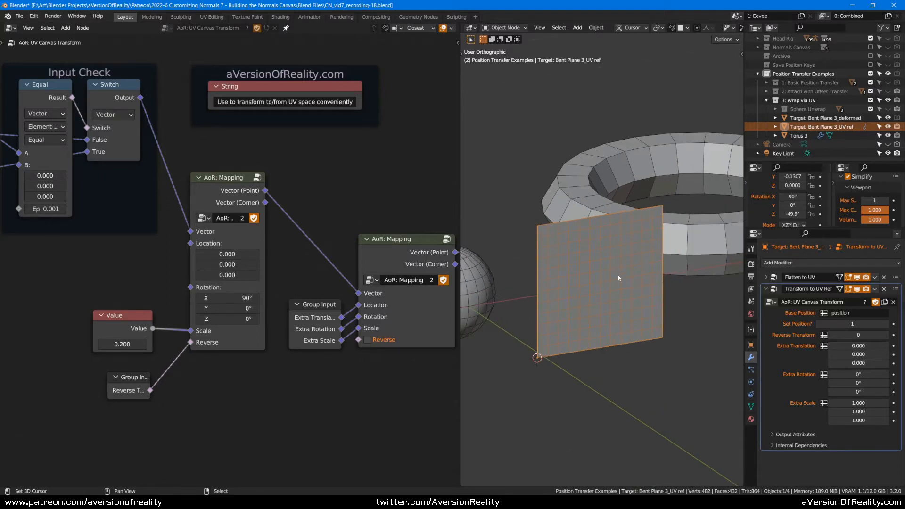
{"action": "middle_click_drag", "start_coordinate": [638, 249], "coordinate": [617, 246]}
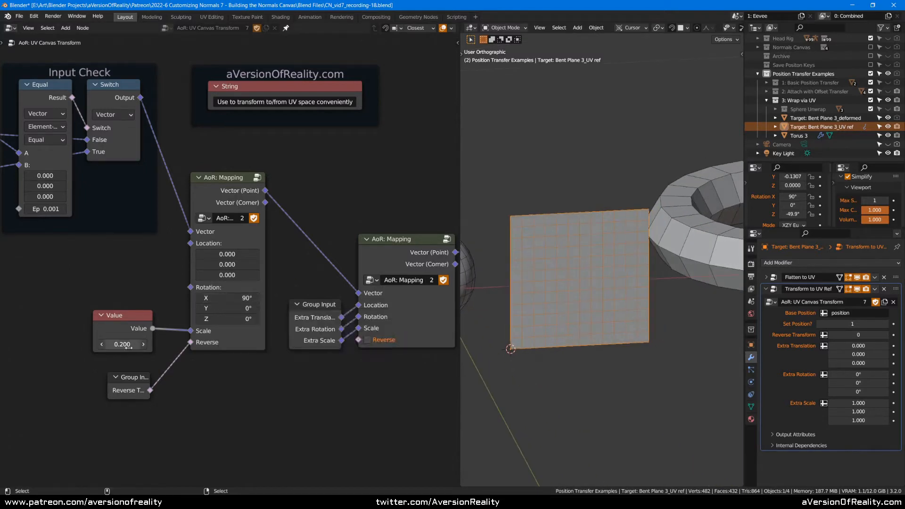
{"action": "middle_click_drag", "start_coordinate": [674, 316], "coordinate": [644, 270]}
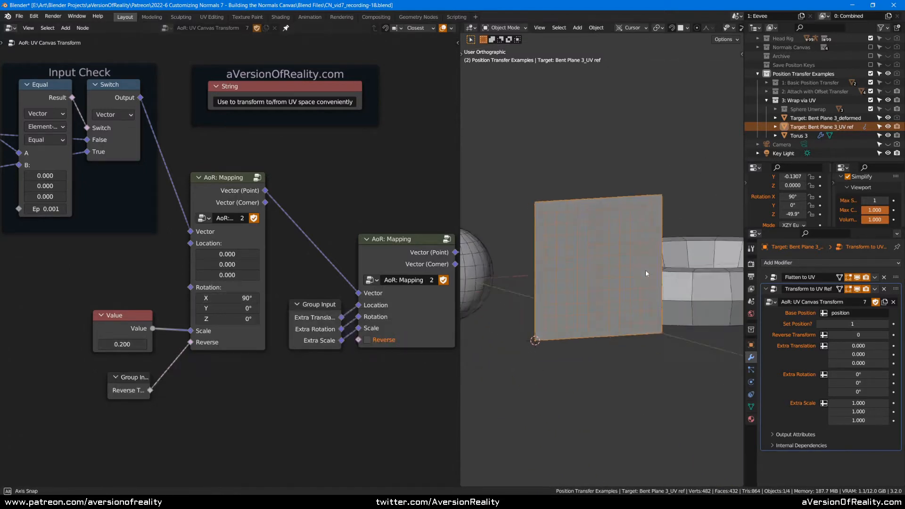
{"action": "scroll", "coordinate": [647, 272], "scroll_direction": "up", "scroll_amount": 2}
{"action": "key", "text": "KP_1"}
{"action": "scroll", "coordinate": [625, 240], "scroll_direction": "down", "scroll_amount": 2}
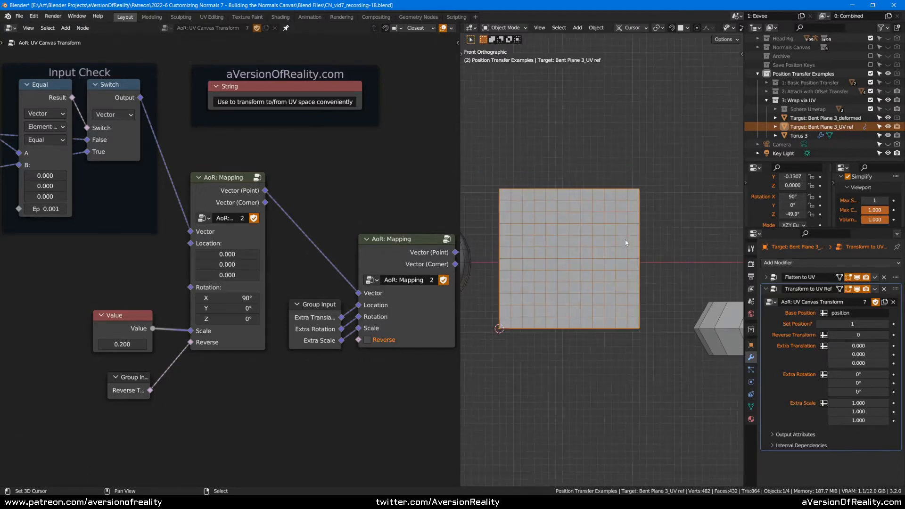
- Select the second AoR: Mapping node and its Group Input with the Extra inputs, and compare them with the modifier's Extra fields
{"action": "middle_click_drag", "start_coordinate": [399, 162], "coordinate": [347, 160]}
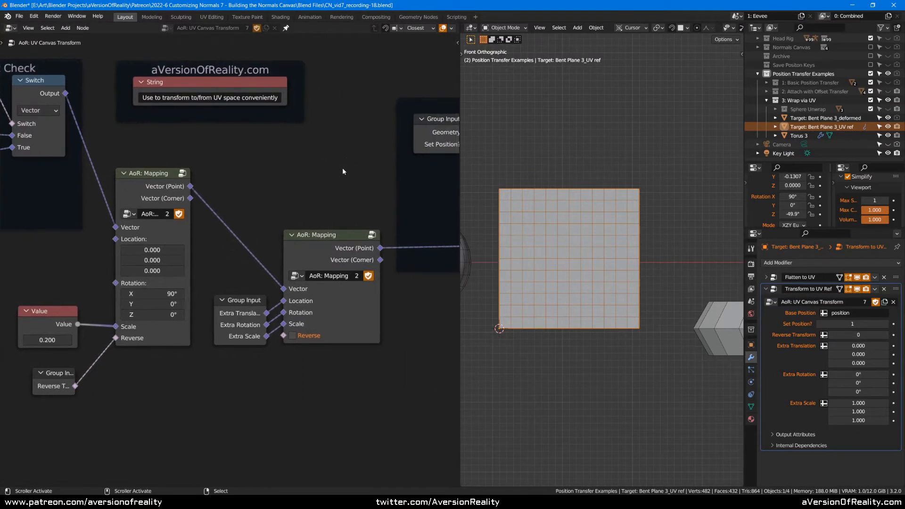
{"action": "left_click", "coordinate": [331, 239]}
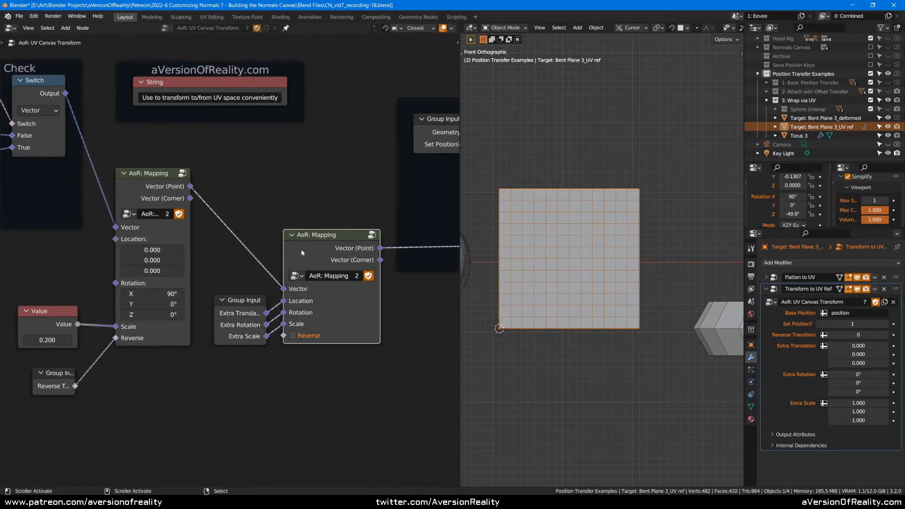
{"action": "left_click", "coordinate": [260, 337]}
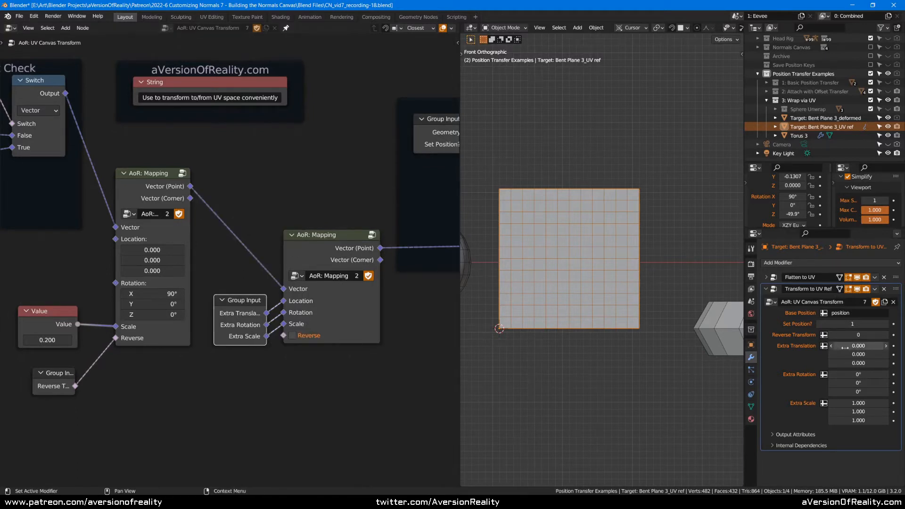
{"action": "scroll", "coordinate": [637, 234], "scroll_direction": "down", "scroll_amount": 2}
{"action": "left_click", "coordinate": [325, 389]}
- Select Torus 3, view it against the UV reference plane, and save the file
{"action": "middle_click_drag", "start_coordinate": [666, 218], "coordinate": [682, 233]}
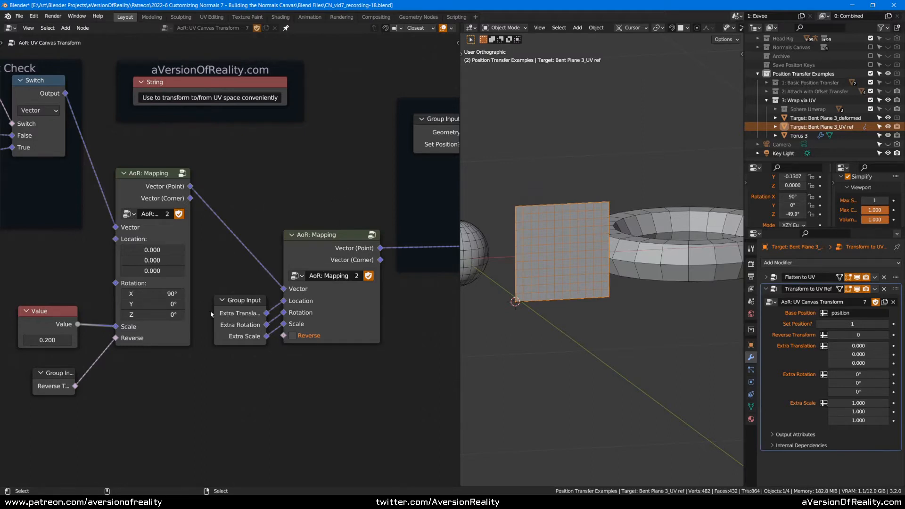
{"action": "scroll", "coordinate": [638, 258], "scroll_direction": "down", "scroll_amount": 2}
{"action": "left_click", "coordinate": [638, 257]}
{"action": "scroll", "coordinate": [607, 291], "scroll_direction": "up", "scroll_amount": 1}
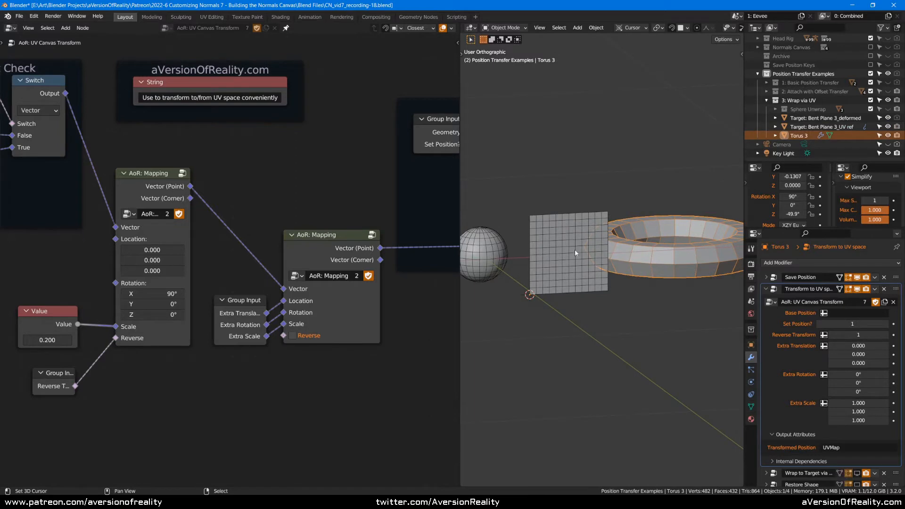
{"action": "middle_click_drag", "start_coordinate": [573, 246], "coordinate": [589, 203]}
{"action": "key", "text": "ctrl+s"}
- Widen the Group Output node in the Set Position frame so the Transformed Position label fits
{"action": "middle_click_drag", "start_coordinate": [360, 182], "coordinate": [291, 119]}
{"action": "scroll", "coordinate": [152, 217], "scroll_direction": "down", "scroll_amount": 1}
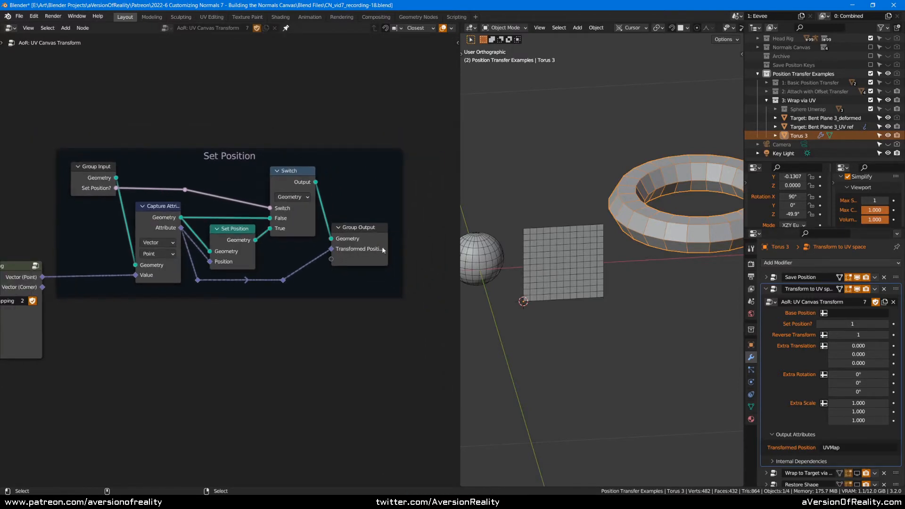
{"action": "left_click_drag", "start_coordinate": [387, 240], "coordinate": [395, 240]}
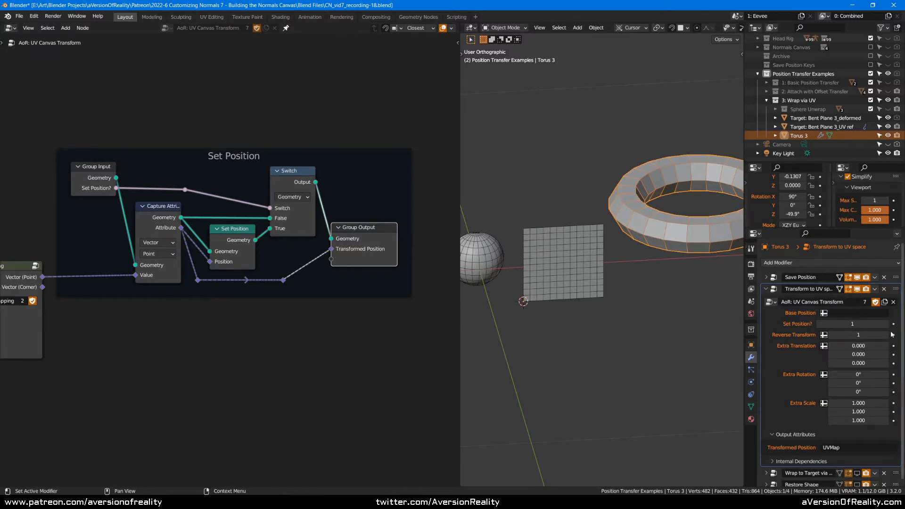
- Switch Set Position? in Torus 3's Transform to UV space modifier between 0 and 1 several times, ending at 0
{"action": "left_click", "coordinate": [818, 324]}
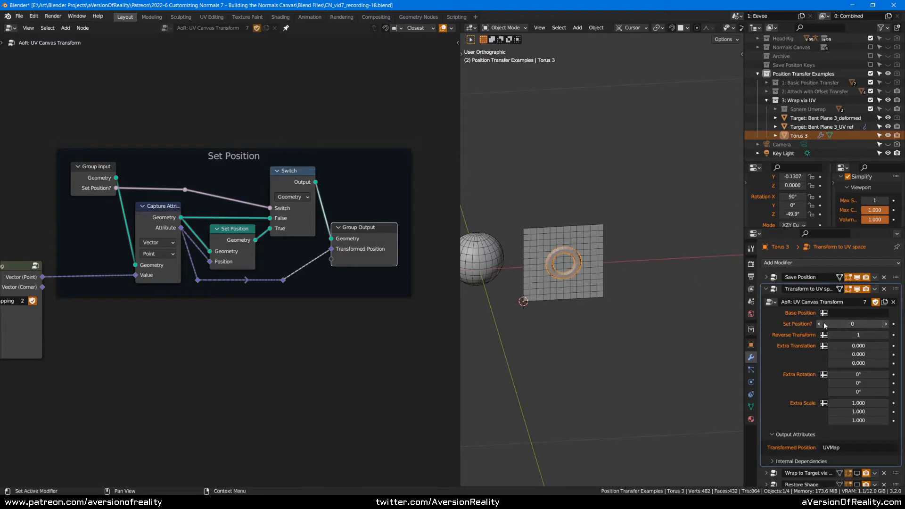
{"action": "left_click", "coordinate": [885, 324]}
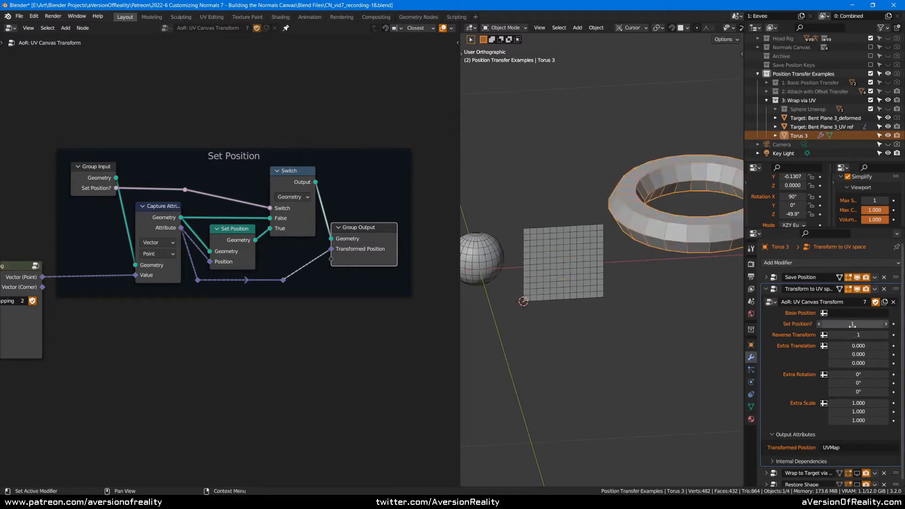
{"action": "left_click", "coordinate": [819, 324]}
{"action": "left_click", "coordinate": [886, 324]}
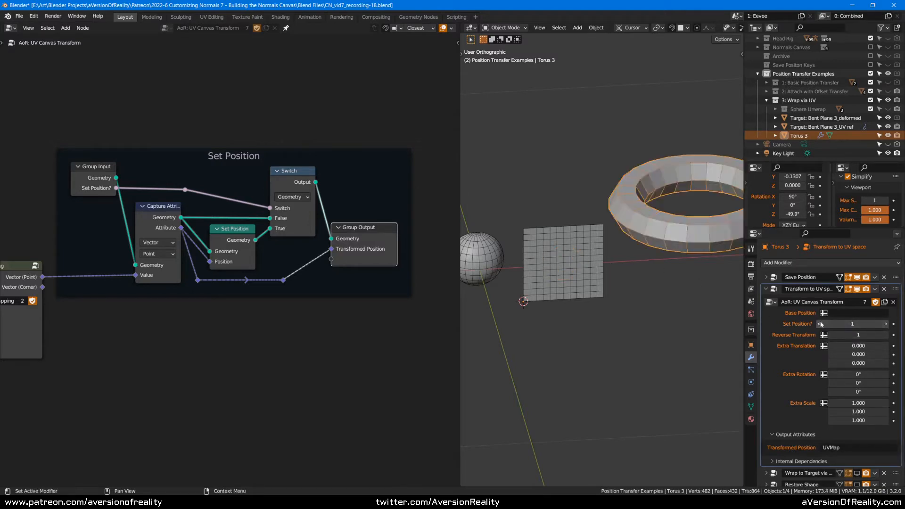
{"action": "left_click", "coordinate": [820, 324]}
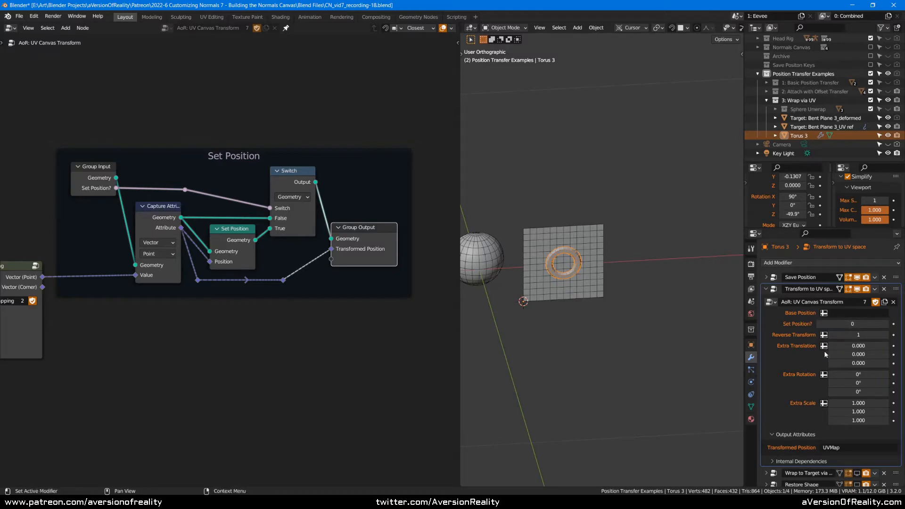
- Check the modifier's Transformed Position output attribute and view Torus 3 up close on the reference plane
{"action": "scroll", "coordinate": [815, 378], "scroll_direction": "down", "scroll_amount": 1}
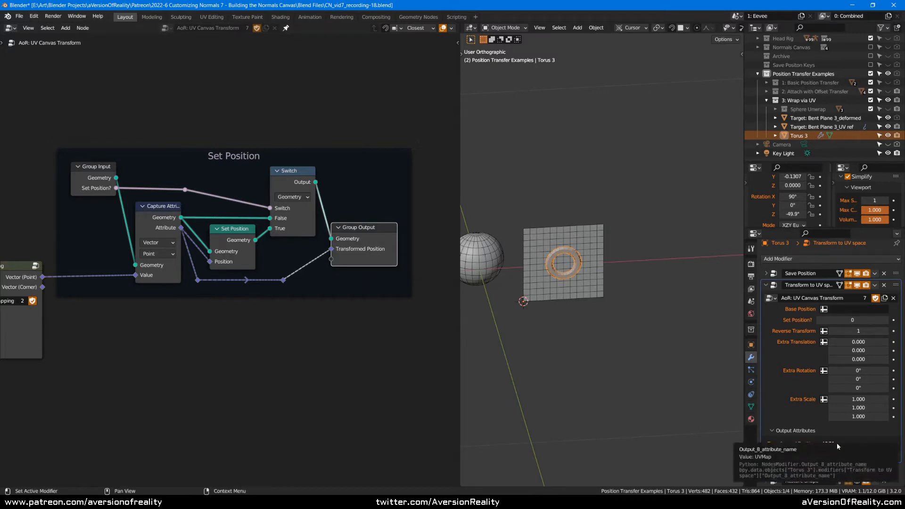
{"action": "scroll", "coordinate": [657, 260], "scroll_direction": "up", "scroll_amount": 2}
{"action": "middle_click_drag", "start_coordinate": [651, 265], "coordinate": [693, 287]}
{"action": "scroll", "coordinate": [676, 283], "scroll_direction": "up", "scroll_amount": 2}
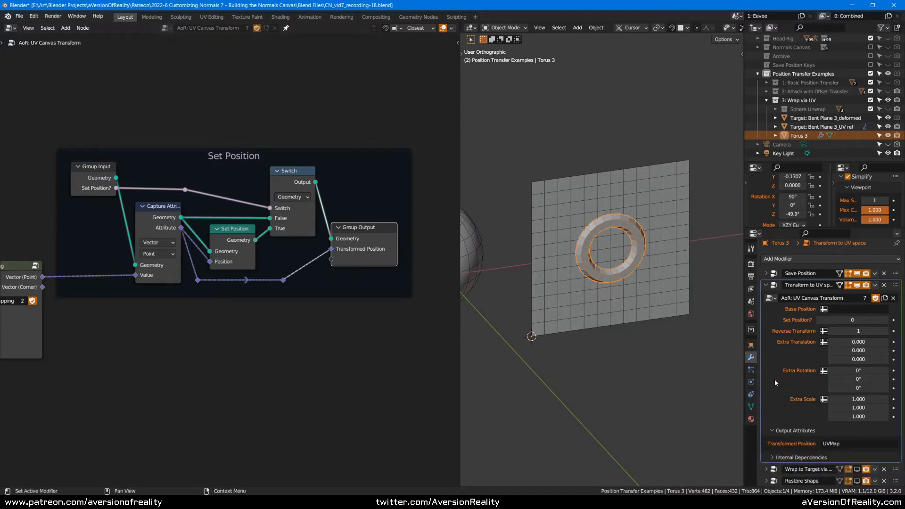
- Widen the Reverse Transform Group Input node connected to the first AoR: Mapping node
{"action": "left_click", "coordinate": [384, 325]}
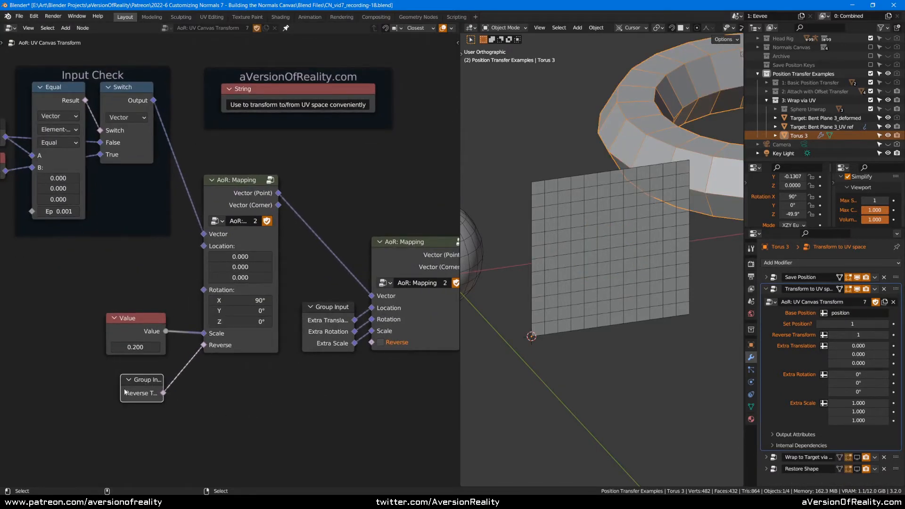
{"action": "left_click_drag", "start_coordinate": [120, 383], "coordinate": [105, 381]}
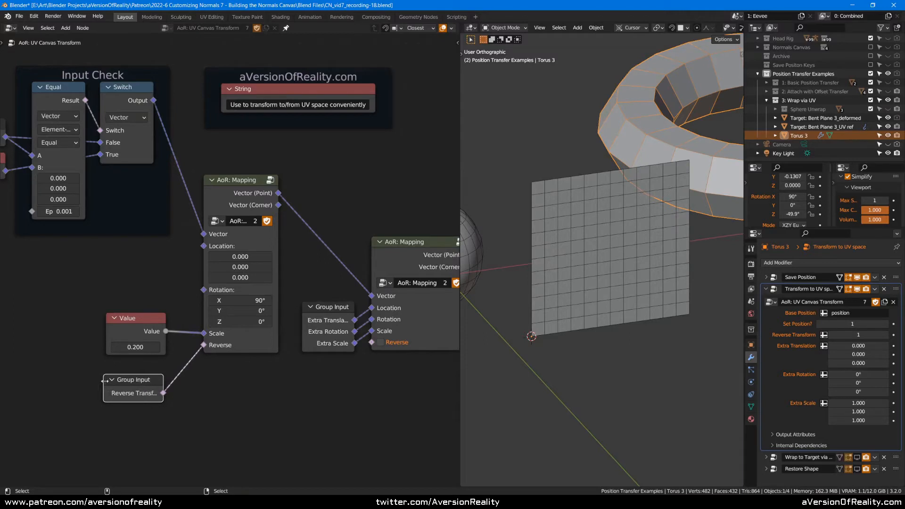
{"action": "left_click", "coordinate": [222, 377]}
- Inspect the UV reference plane's Reverse Transform setting, and set Reverse Transform to 0 on Torus 3's Transform to UV space modifier
{"action": "right_click", "coordinate": [620, 224]}
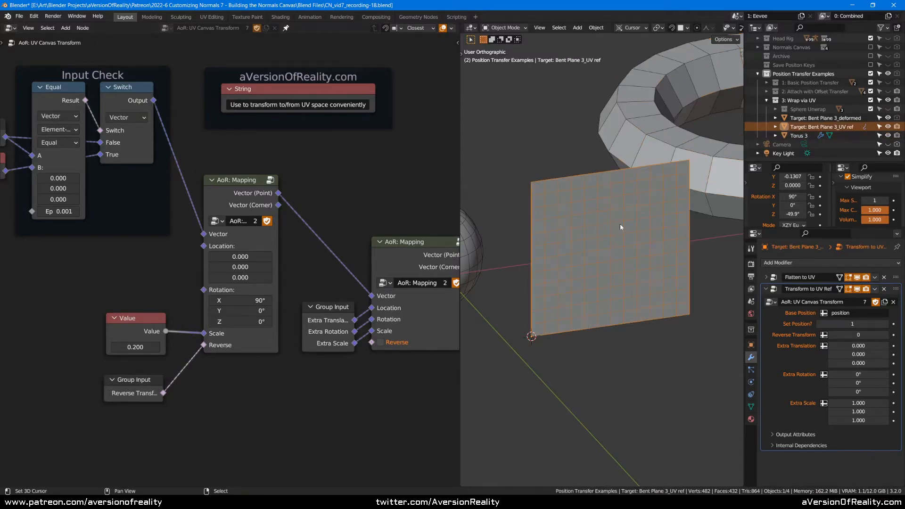
{"action": "scroll", "coordinate": [621, 224], "scroll_direction": "down", "scroll_amount": 1}
{"action": "middle_click_drag", "start_coordinate": [728, 184], "coordinate": [680, 211], "text": "shift"}
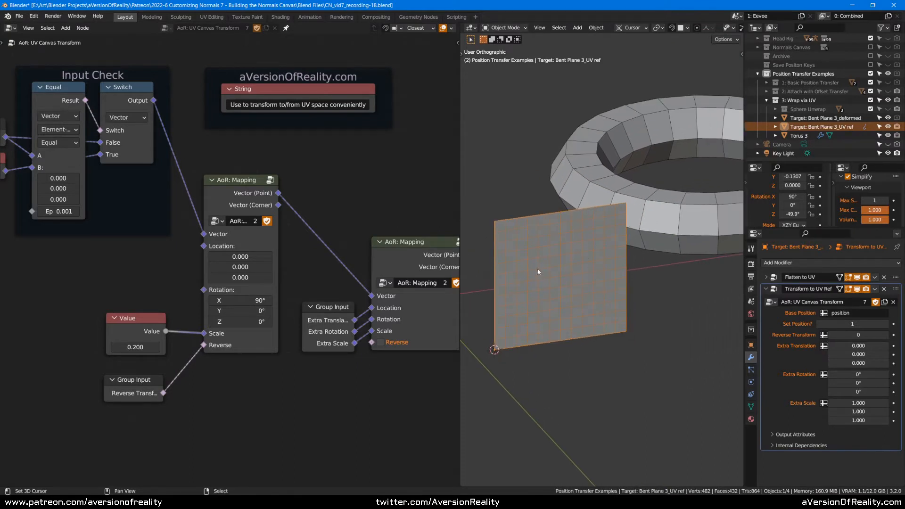
{"action": "middle_click_drag", "start_coordinate": [552, 266], "coordinate": [597, 250], "text": "shift"}
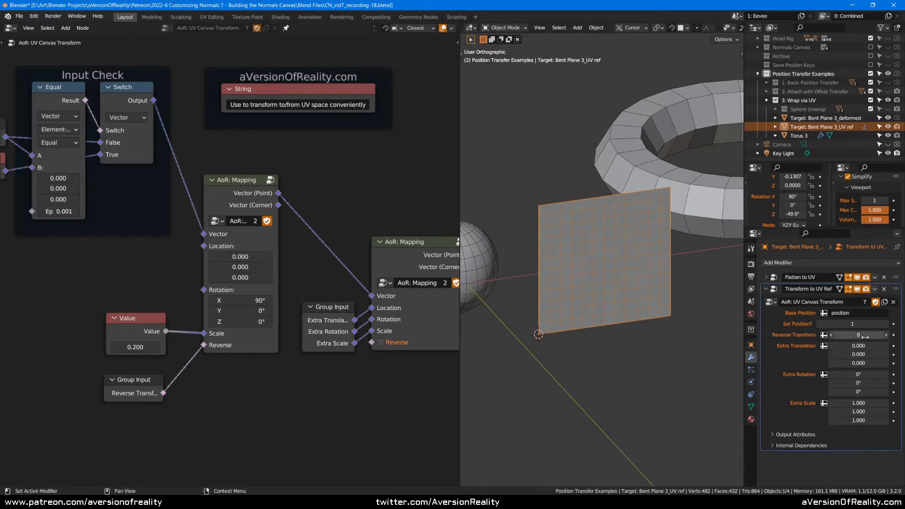
{"action": "left_click", "coordinate": [678, 222]}
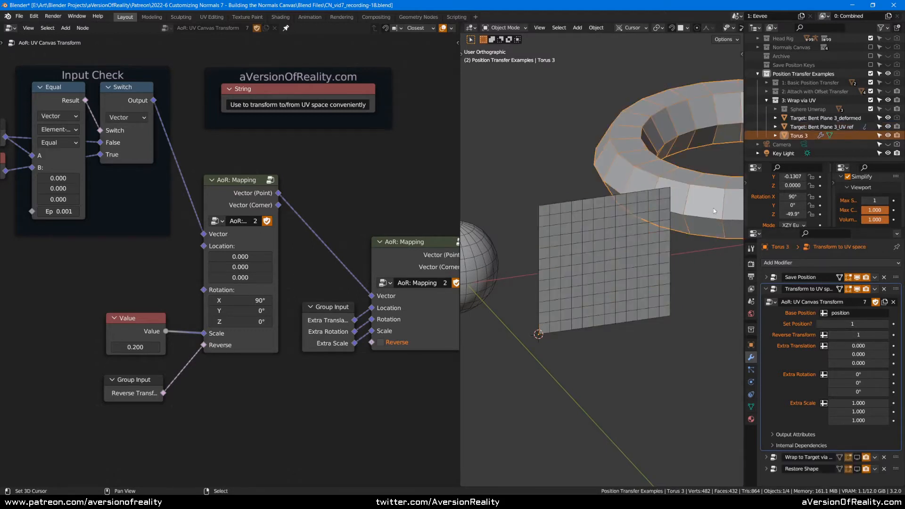
{"action": "left_click", "coordinate": [830, 334]}
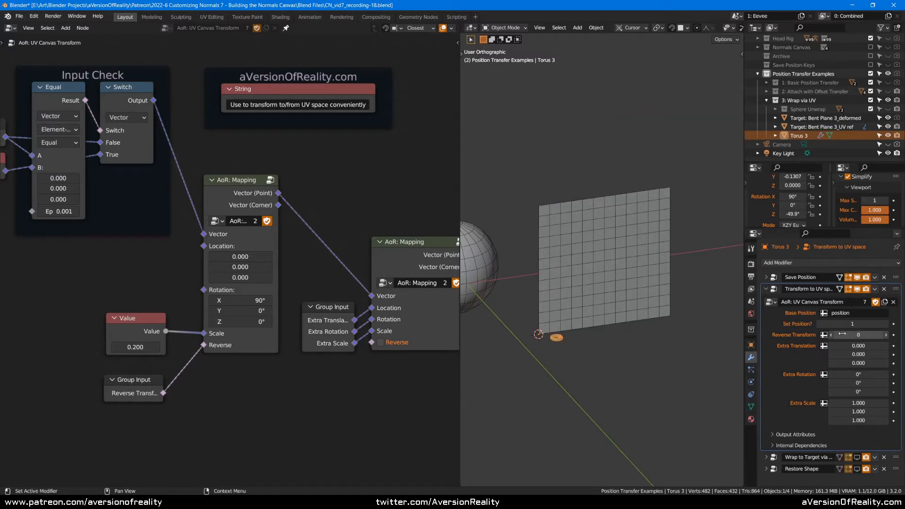
- Toggle the viewport display of Torus 3's Transform to UV space modifier several times to compare positions, ending with it off
{"action": "scroll", "coordinate": [575, 339], "scroll_direction": "up", "scroll_amount": 2}
{"action": "middle_click_drag", "start_coordinate": [542, 341], "coordinate": [606, 273]}
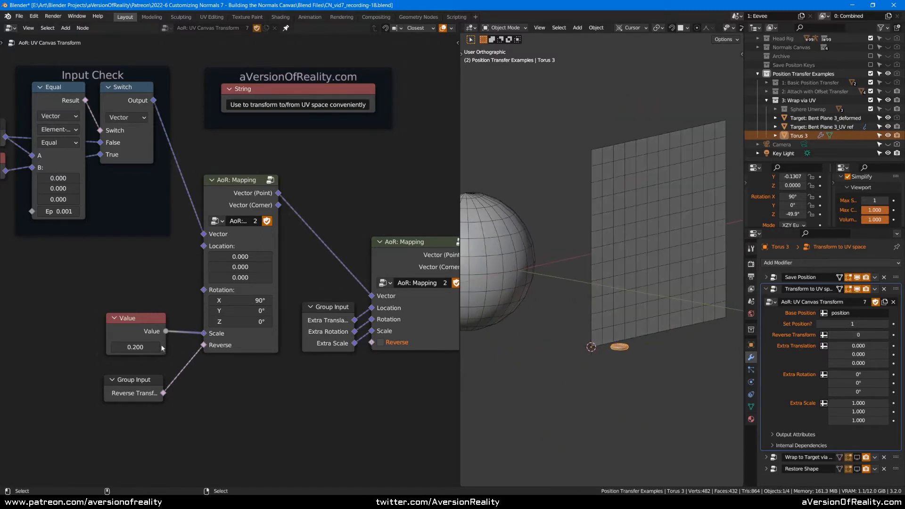
{"action": "left_click", "coordinate": [857, 289]}
{"action": "left_click", "coordinate": [858, 289]}
{"action": "left_click", "coordinate": [858, 289]}
{"action": "left_click", "coordinate": [858, 288]}
{"action": "left_click", "coordinate": [858, 289]}
{"action": "left_click", "coordinate": [858, 289]}
{"action": "left_click", "coordinate": [858, 289]}
{"action": "left_click", "coordinate": [858, 289]}
{"action": "left_click", "coordinate": [857, 289]}
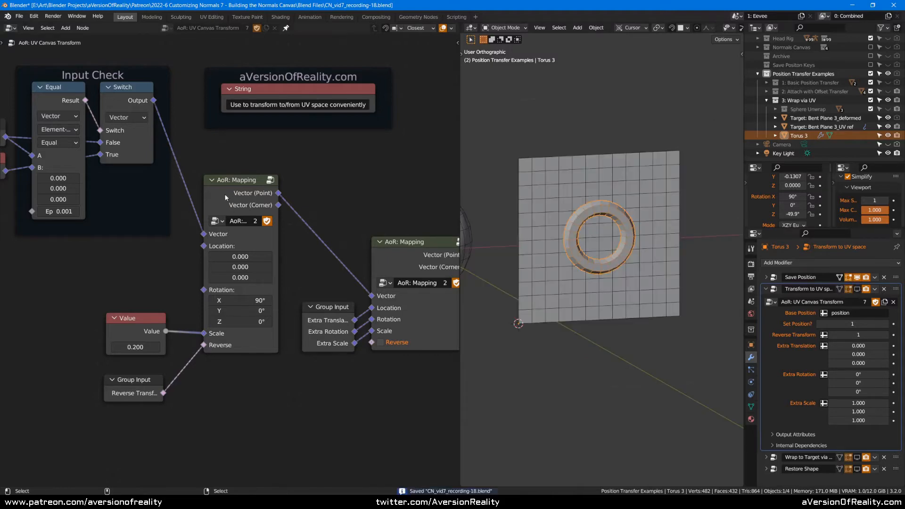
- Open the first AoR: Mapping node group for viewing and examine its Regular and Reverse frames
{"action": "left_click", "coordinate": [235, 180]}
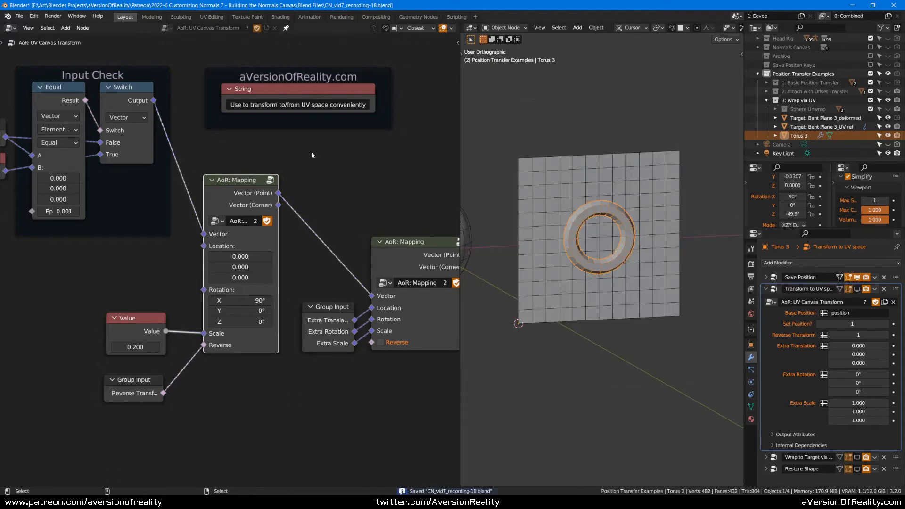
{"action": "key", "text": "Tab"}
{"action": "scroll", "coordinate": [310, 154], "scroll_direction": "down", "scroll_amount": 2}
{"action": "scroll", "coordinate": [308, 153], "scroll_direction": "up", "scroll_amount": 2}
{"action": "middle_click_drag", "start_coordinate": [327, 144], "coordinate": [384, 168]}
{"action": "scroll", "coordinate": [358, 154], "scroll_direction": "up", "scroll_amount": 1}
{"action": "scroll", "coordinate": [384, 168], "scroll_direction": "up", "scroll_amount": 1}
{"action": "left_click", "coordinate": [328, 304]}
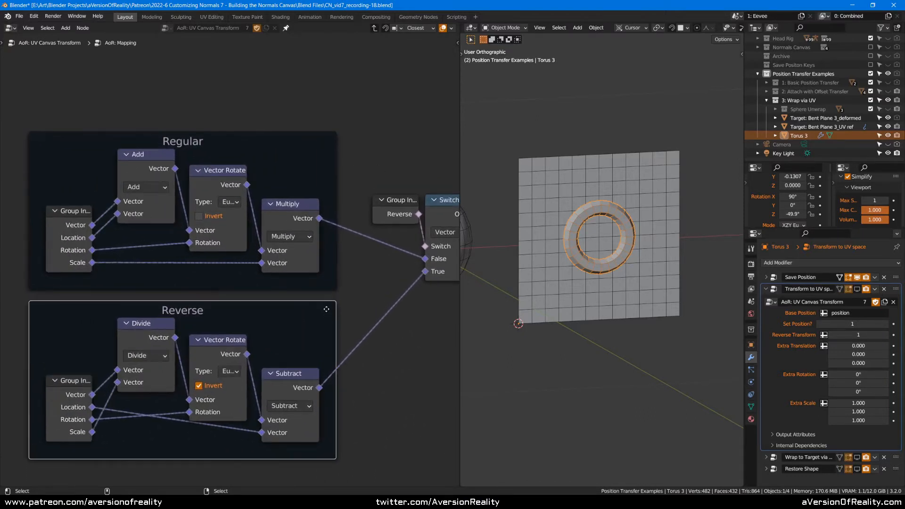
{"action": "left_click", "coordinate": [333, 137]}
{"action": "left_click", "coordinate": [363, 120]}
{"action": "middle_click_drag", "start_coordinate": [353, 115], "coordinate": [394, 107]}
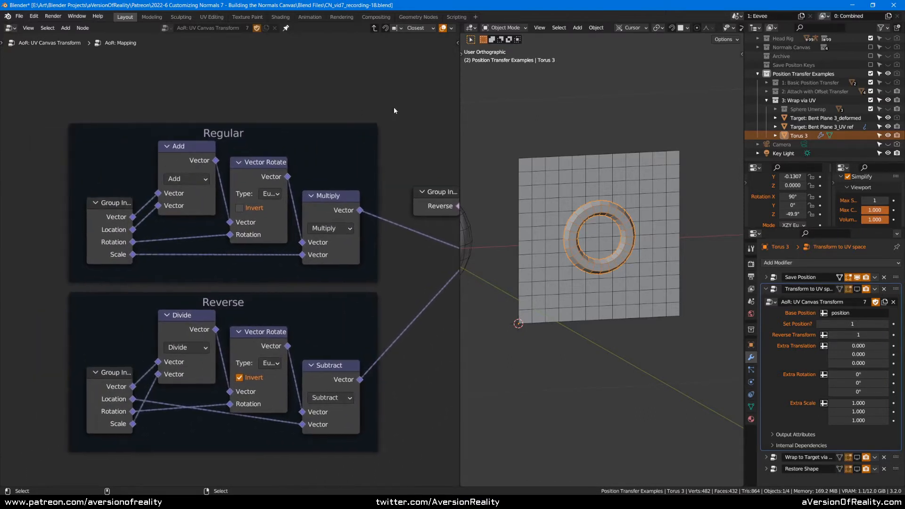
- Trace the Regular frame from its Group Input through Add, Vector Rotate and Multiply to the Switch node
{"action": "left_click", "coordinate": [119, 216]}
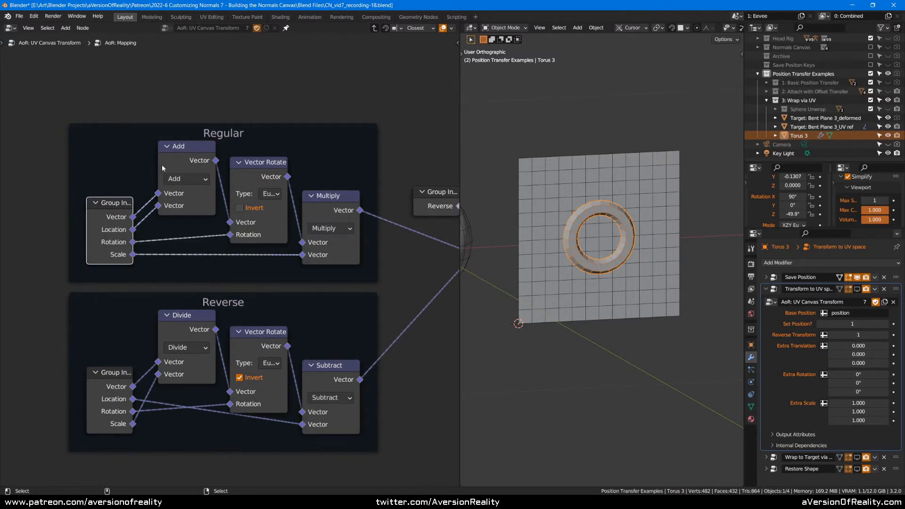
{"action": "key", "text": "alt+a"}
{"action": "left_click", "coordinate": [270, 178]}
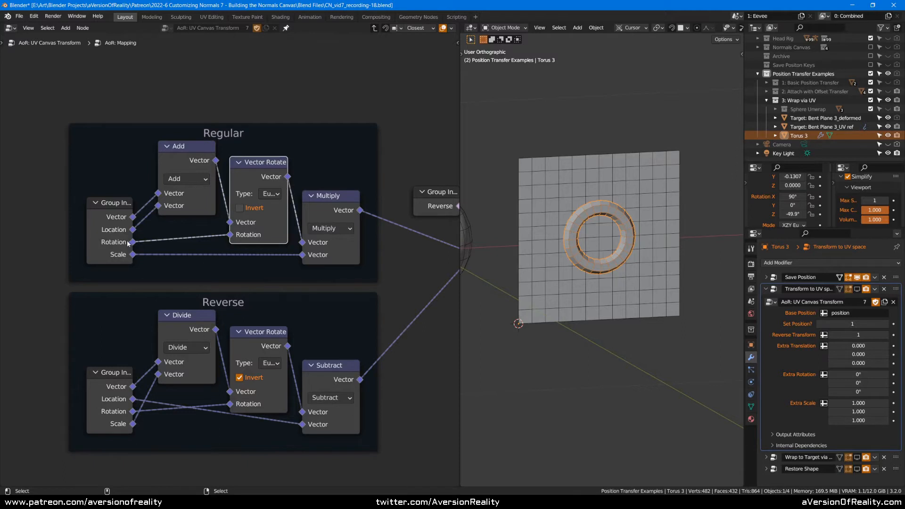
{"action": "left_click", "coordinate": [316, 198]}
{"action": "left_click", "coordinate": [403, 147]}
{"action": "middle_click_drag", "start_coordinate": [407, 226], "coordinate": [317, 200]}
{"action": "middle_click_drag", "start_coordinate": [315, 260], "coordinate": [381, 233]}
- Trace the Reverse frame through its Divide, inverted Vector Rotate and Subtract nodes to the Switch and Group Output
{"action": "left_click", "coordinate": [167, 272]}
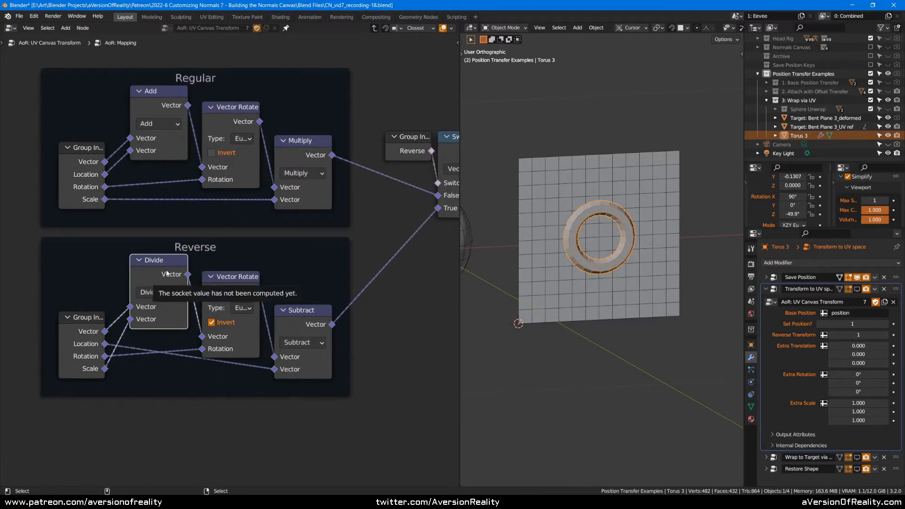
{"action": "left_click", "coordinate": [238, 289]}
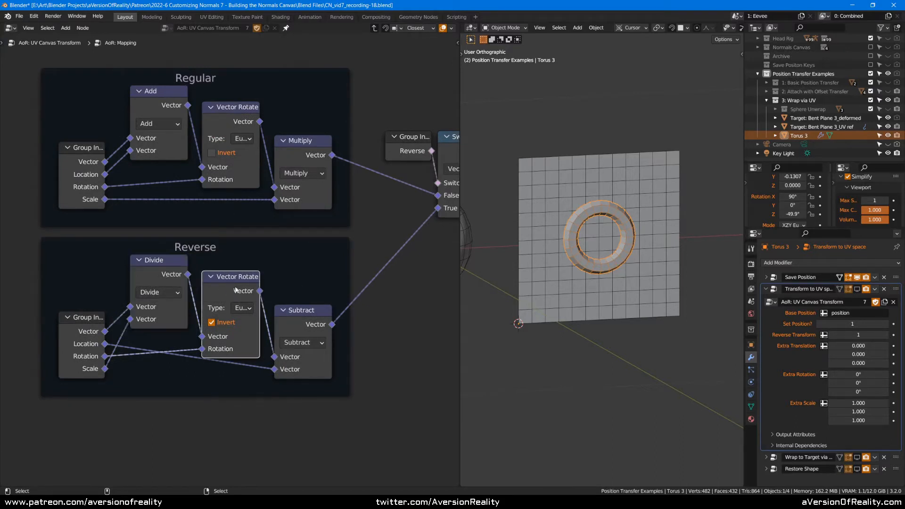
{"action": "left_click", "coordinate": [309, 321]}
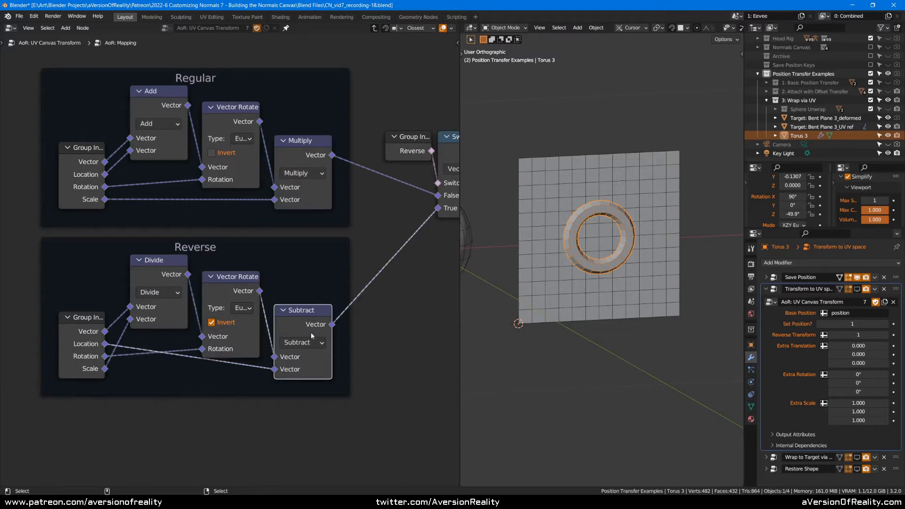
{"action": "left_click", "coordinate": [377, 266]}
{"action": "middle_click_drag", "start_coordinate": [386, 245], "coordinate": [248, 296]}
{"action": "scroll", "coordinate": [366, 257], "scroll_direction": "down", "scroll_amount": 1}
{"action": "scroll", "coordinate": [248, 297], "scroll_direction": "up", "scroll_amount": 1}
- Check the attribute domain of the mapping group's Vector (Corner) output and return to the AoR: UV Canvas Transform group
{"action": "left_click", "coordinate": [375, 239]}
{"action": "key", "text": "n"}
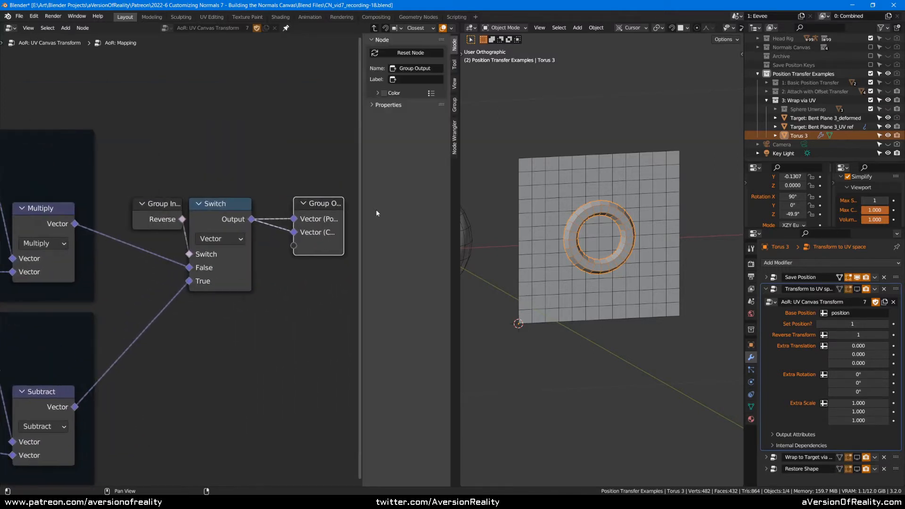
{"action": "left_click", "coordinate": [455, 107]}
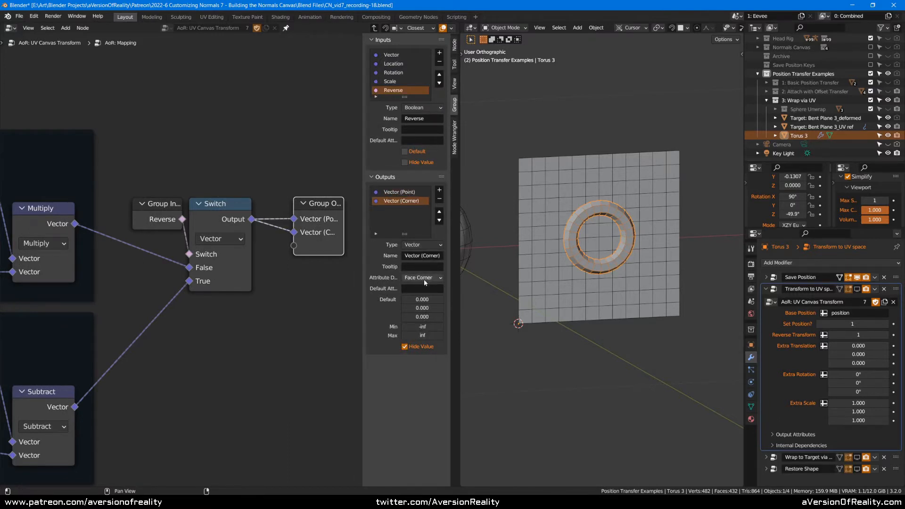
{"action": "left_click", "coordinate": [331, 298]}
{"action": "key", "text": "n"}
{"action": "key", "text": "Tab"}
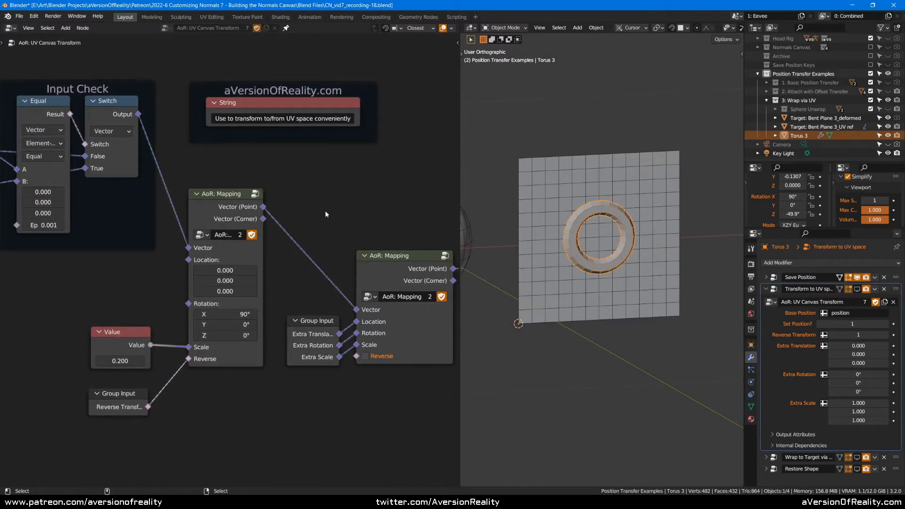
- Move the first AoR: Mapping node down slightly, clear of the link running from the Switch to the Mix node
{"action": "scroll", "coordinate": [324, 210], "scroll_direction": "up", "scroll_amount": 1}
{"action": "middle_click_drag", "start_coordinate": [324, 210], "coordinate": [361, 204]}
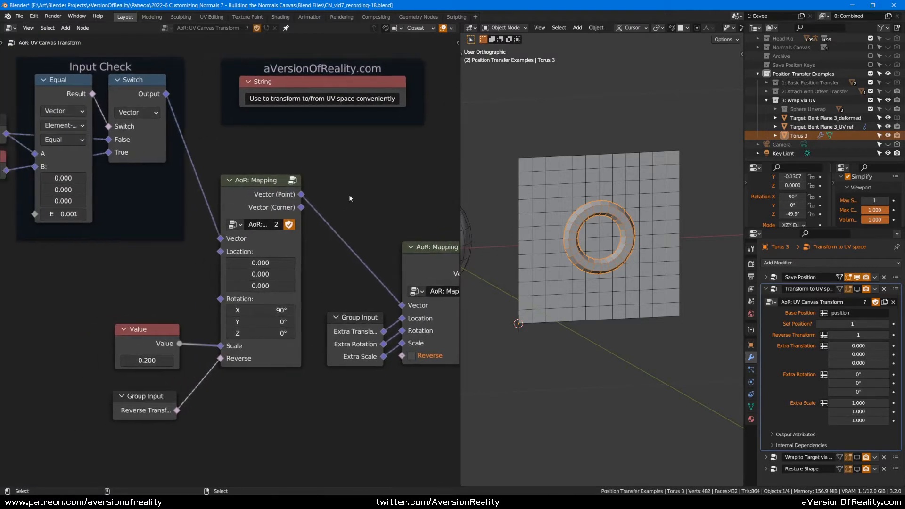
{"action": "scroll", "coordinate": [709, 242], "scroll_direction": "up", "scroll_amount": 1}
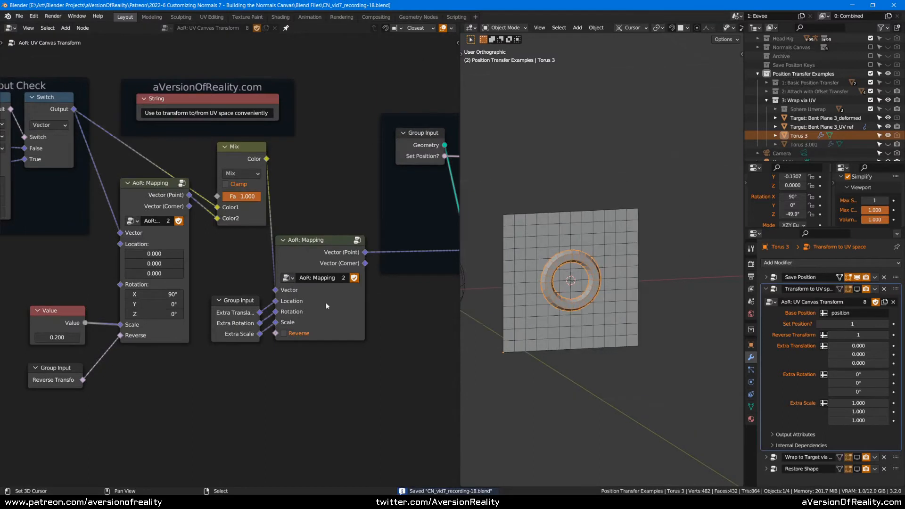
{"action": "scroll", "coordinate": [604, 292], "scroll_direction": "up", "scroll_amount": 1}
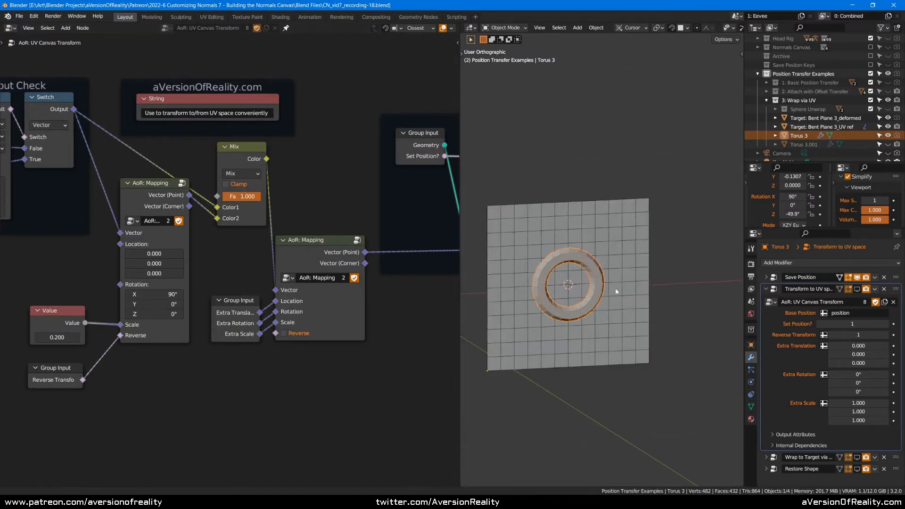
{"action": "middle_click_drag", "start_coordinate": [603, 292], "coordinate": [653, 281], "text": "shift"}
{"action": "left_click", "coordinate": [162, 206]}
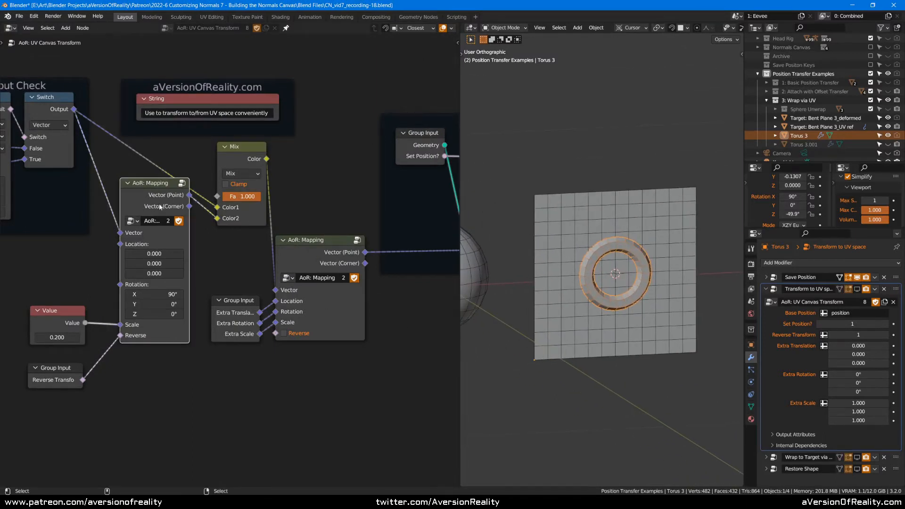
{"action": "left_click_drag", "start_coordinate": [160, 205], "coordinate": [159, 227]}
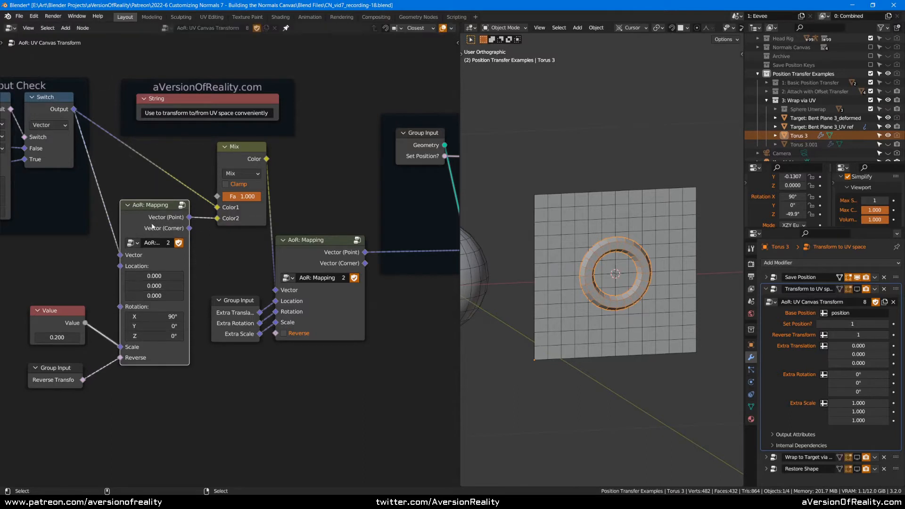
- Try moving Torus 3 and the Bent Plane 3 UV reference plane, cancelling each move
{"action": "left_click", "coordinate": [352, 252]}
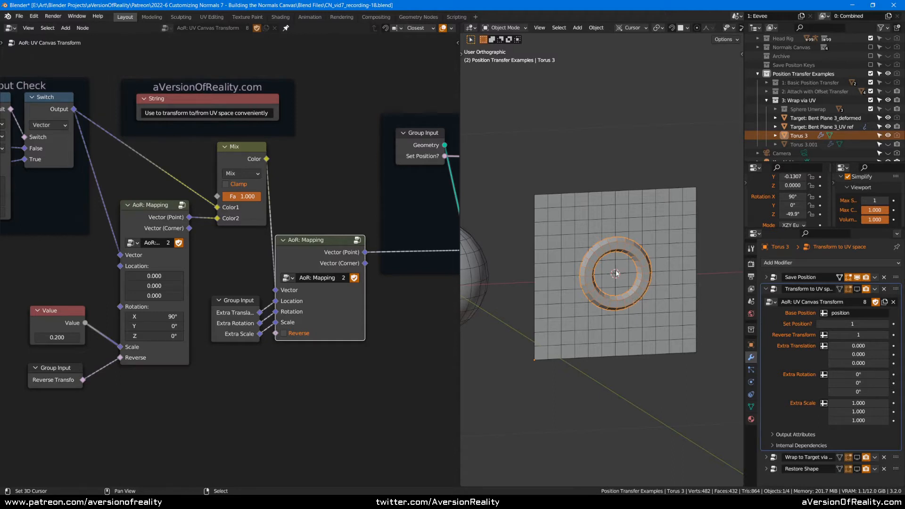
{"action": "key", "text": "g"}
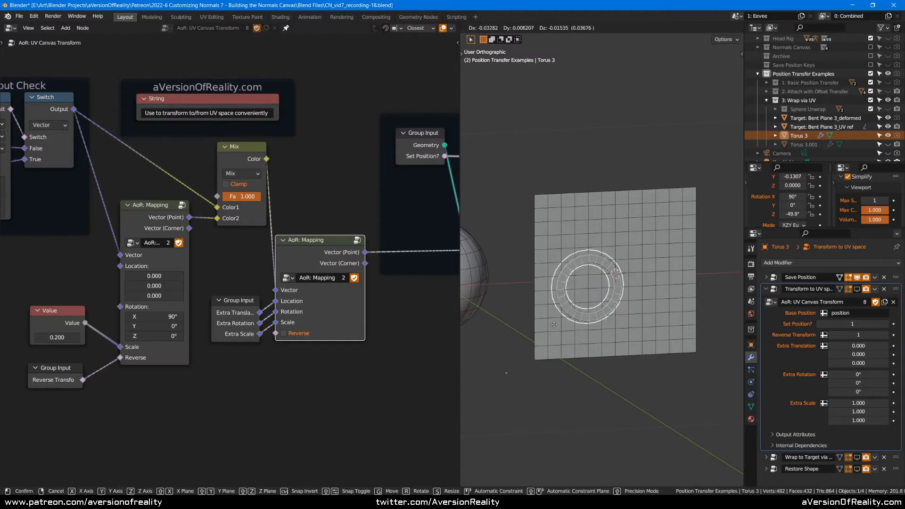
{"action": "right_click", "coordinate": [583, 325]}
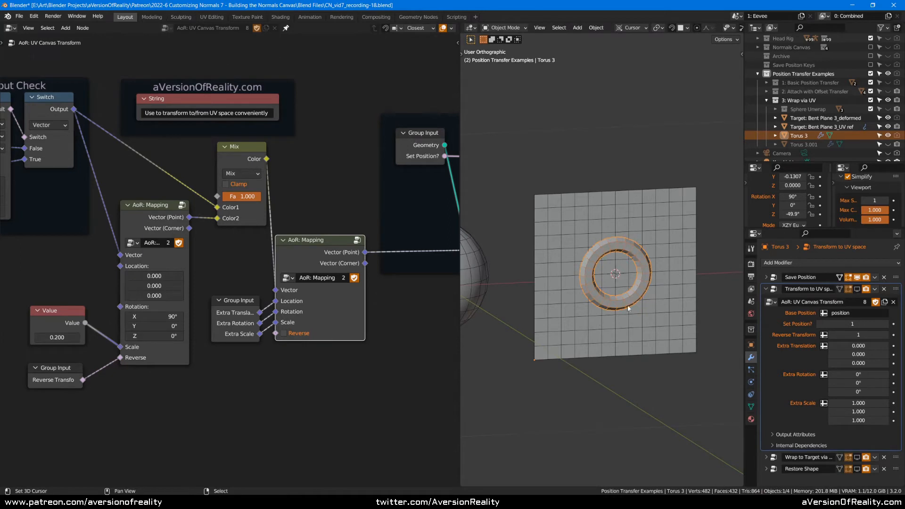
{"action": "key", "text": "g"}
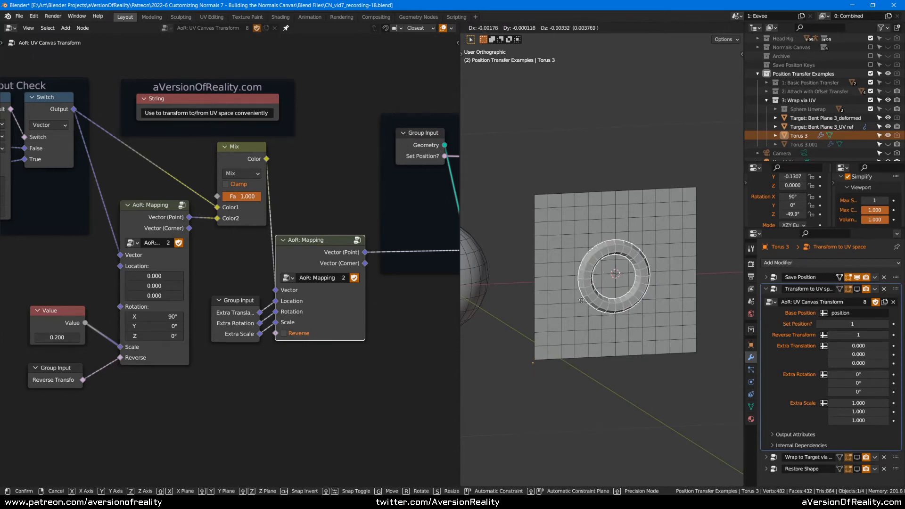
{"action": "right_click", "coordinate": [580, 301]}
{"action": "left_click", "coordinate": [555, 350]}
{"action": "key", "text": "g"}
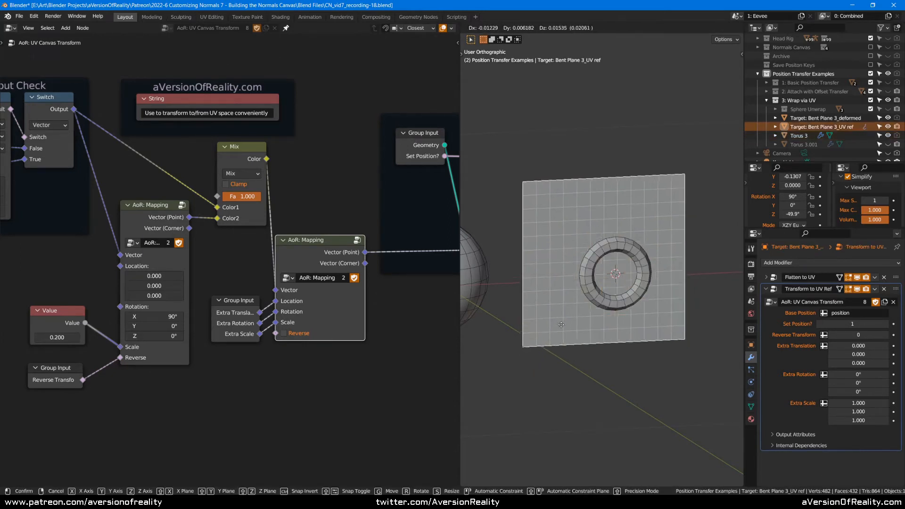
{"action": "left_click", "coordinate": [575, 334]}
{"action": "left_click", "coordinate": [623, 293]}
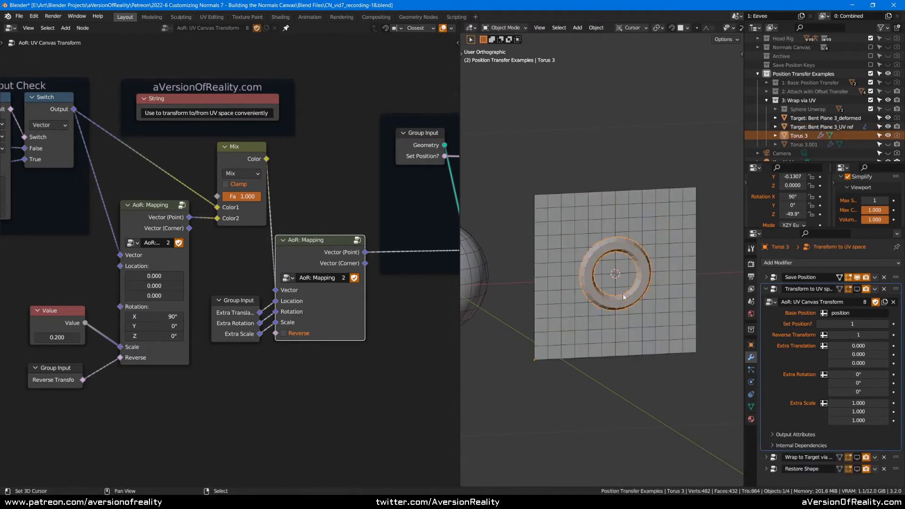
{"action": "key", "text": "g"}
{"action": "right_click", "coordinate": [618, 302]}
- Save the file and turn on the viewport display of Torus 3's Transform to UV space modifier
{"action": "key", "text": "ctrl+s"}
{"action": "left_click", "coordinate": [858, 290]}
{"action": "scroll", "coordinate": [618, 188], "scroll_direction": "down", "scroll_amount": 2}
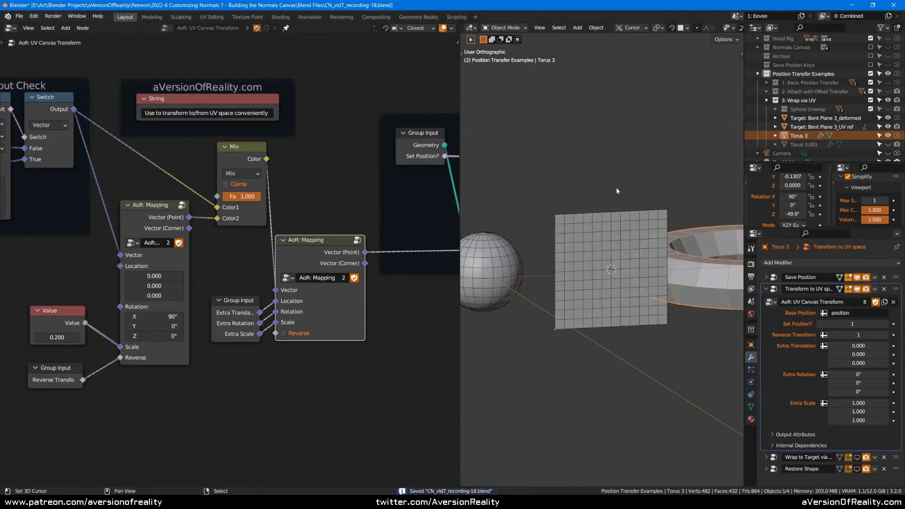
- Sweep the Mix node's Fac between 1 and 0 to compare Torus 3's transform, ending at 0, and save the file
{"action": "left_click", "coordinate": [255, 153]}
{"action": "scroll", "coordinate": [584, 197], "scroll_direction": "down", "scroll_amount": 2}
{"action": "middle_click_drag", "start_coordinate": [613, 198], "coordinate": [553, 226]}
{"action": "left_click", "coordinate": [278, 190]}
{"action": "left_click_drag", "start_coordinate": [262, 197], "coordinate": [196, 201]}
{"action": "middle_click_drag", "start_coordinate": [511, 189], "coordinate": [530, 185]}
{"action": "left_click_drag", "start_coordinate": [228, 197], "coordinate": [274, 194]}
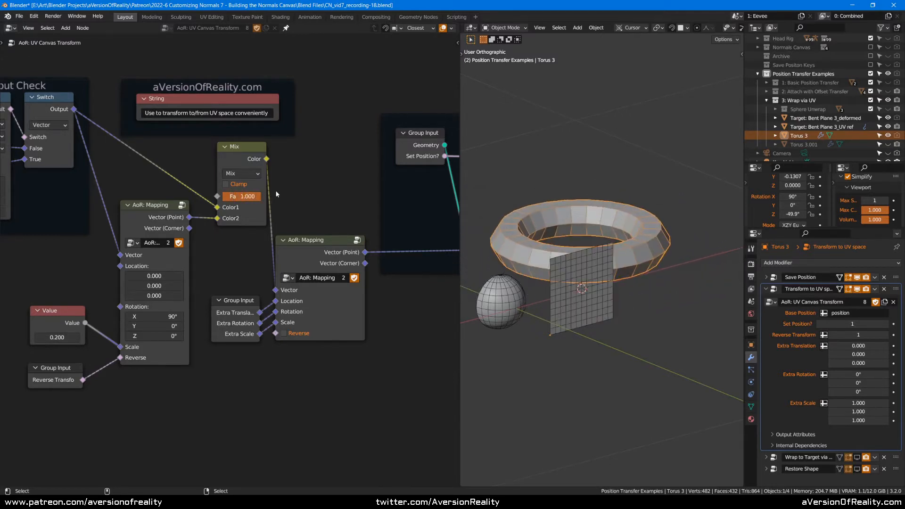
{"action": "key", "text": "KP_7"}
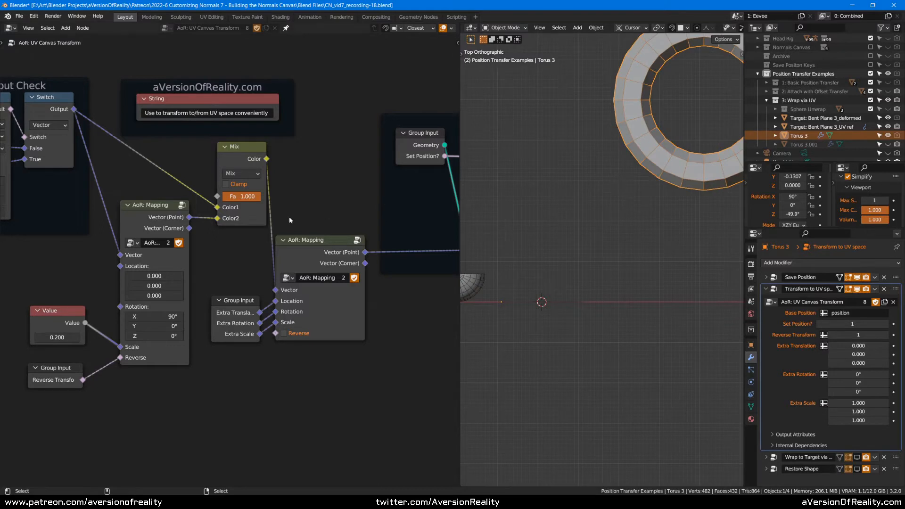
{"action": "left_click_drag", "start_coordinate": [252, 199], "coordinate": [209, 199]}
{"action": "middle_click_drag", "start_coordinate": [541, 216], "coordinate": [577, 260]}
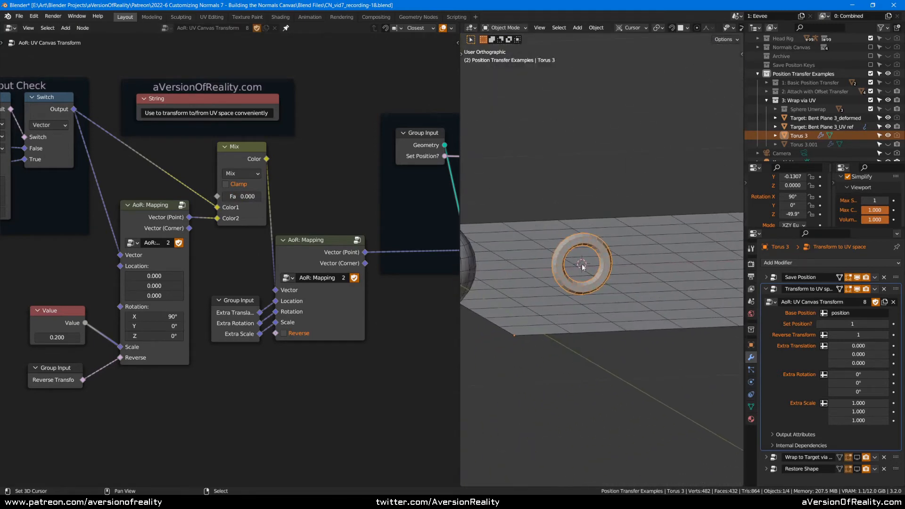
{"action": "key", "text": "ctrl+s"}
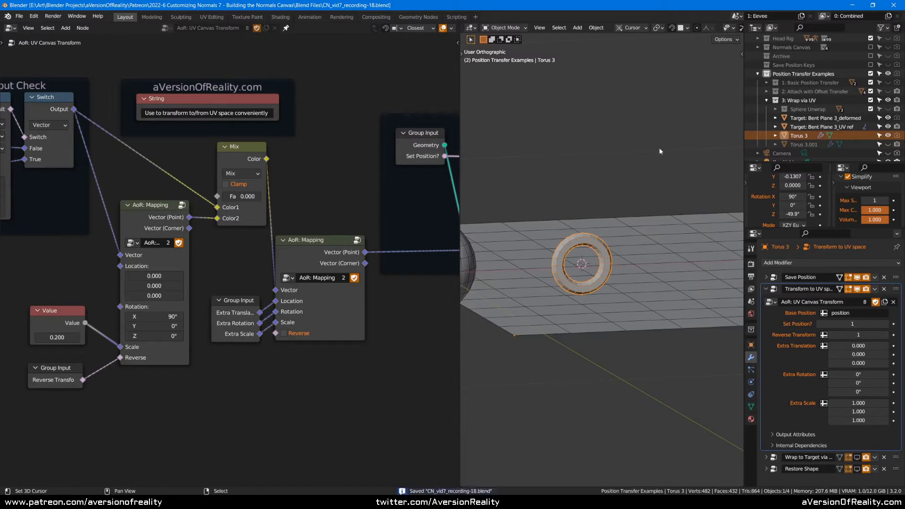
- Hide Torus 3, show Torus 3.001 and set the Mix node's Fac to 1
{"action": "left_click", "coordinate": [888, 136]}
{"action": "left_click", "coordinate": [888, 144]}
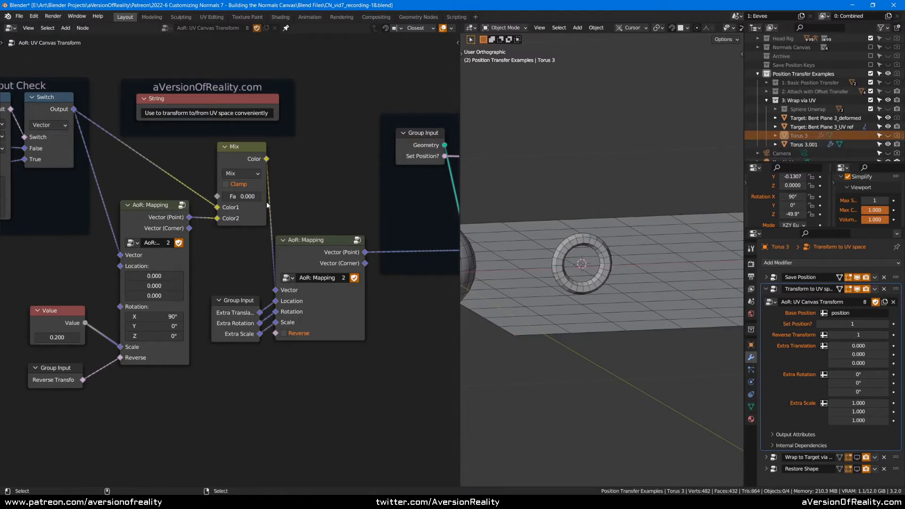
{"action": "left_click_drag", "start_coordinate": [230, 200], "coordinate": [405, 197]}
- Try moving Torus 3.001 across the reference plane in front view, cancelling the move
{"action": "key", "text": "KP_1"}
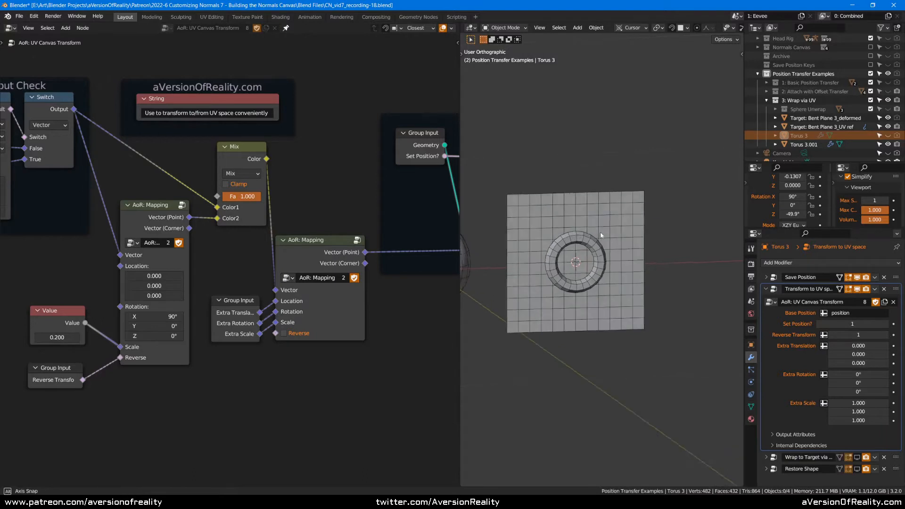
{"action": "left_click", "coordinate": [570, 254]}
{"action": "scroll", "coordinate": [570, 254], "scroll_direction": "up", "scroll_amount": 2}
{"action": "key", "text": "g"}
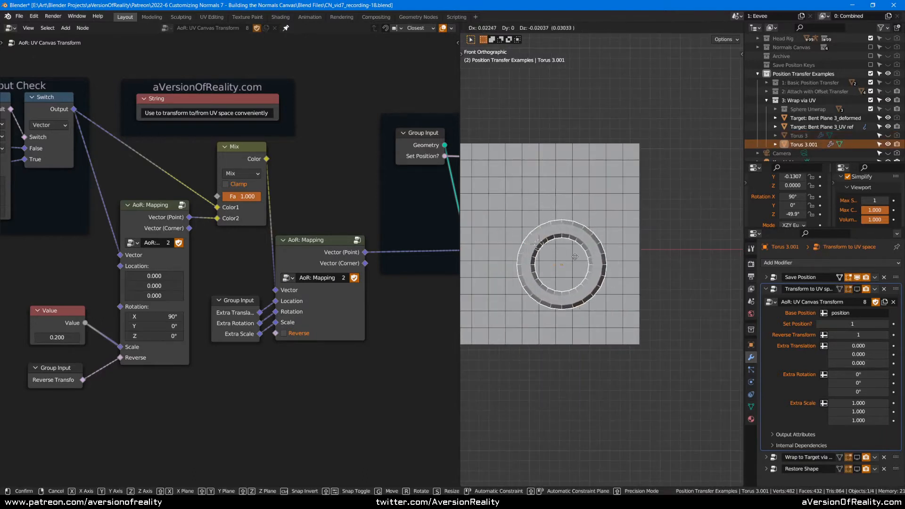
{"action": "right_click", "coordinate": [604, 224]}
{"action": "scroll", "coordinate": [598, 238], "scroll_direction": "down", "scroll_amount": 2}
{"action": "middle_click_drag", "start_coordinate": [597, 238], "coordinate": [618, 246]}
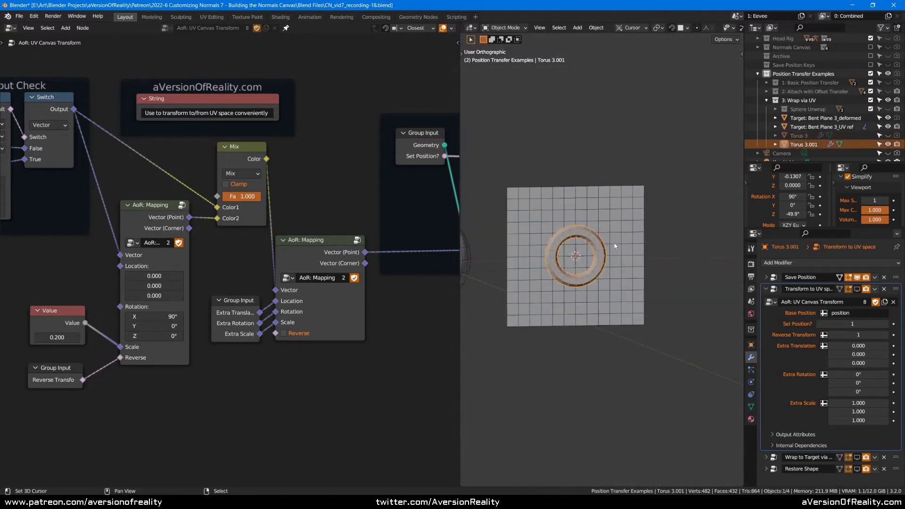
- Turn on the viewport display of Torus 3.001's Transform to UV space modifier and view it from above with Mix Fac at 1
{"action": "left_click", "coordinate": [857, 289]}
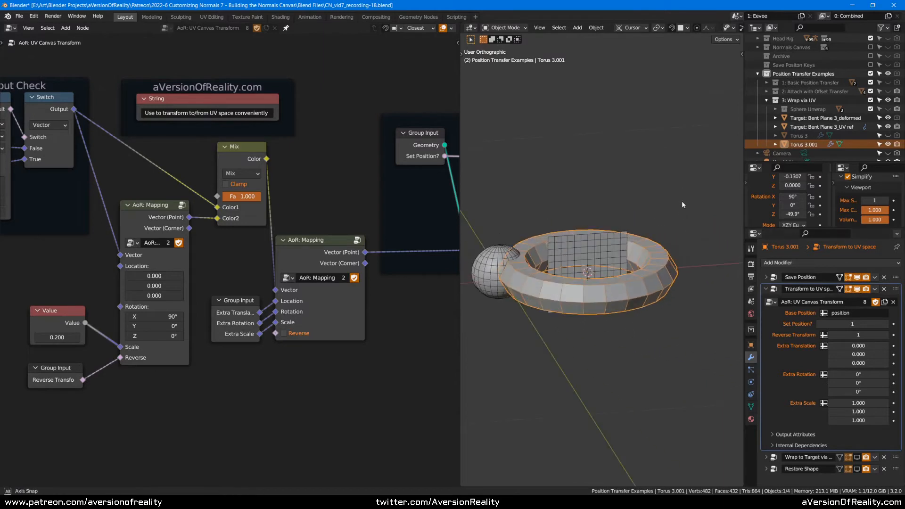
{"action": "mouse_move", "coordinate": [257, 202]}
{"action": "left_mouse_down"}
{"action": "mouse_move", "coordinate": [193, 204]}
{"action": "mouse_move", "coordinate": [264, 198]}
{"action": "left_mouse_up"}
{"action": "key", "text": "KP_7"}
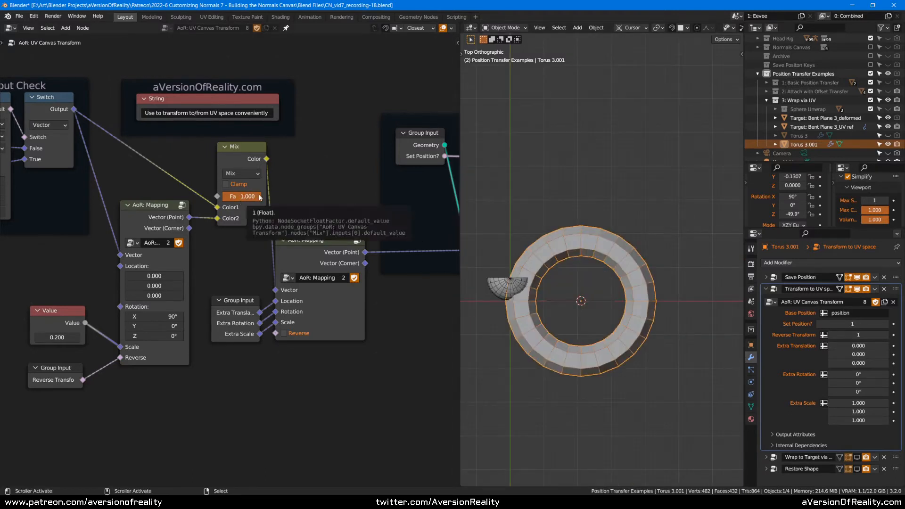
- Set the Mix node's Fac to 0, show Torus 3 in the viewport, and set Fac back to 1
{"action": "left_click_drag", "start_coordinate": [260, 198], "coordinate": [217, 199]}
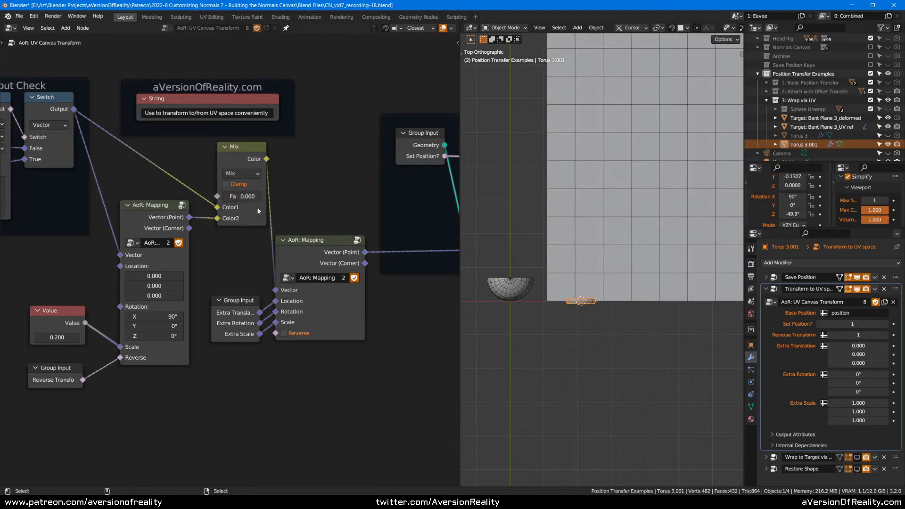
{"action": "scroll", "coordinate": [588, 225], "scroll_direction": "down", "scroll_amount": 2}
{"action": "middle_click_drag", "start_coordinate": [588, 225], "coordinate": [509, 255], "text": "shift"}
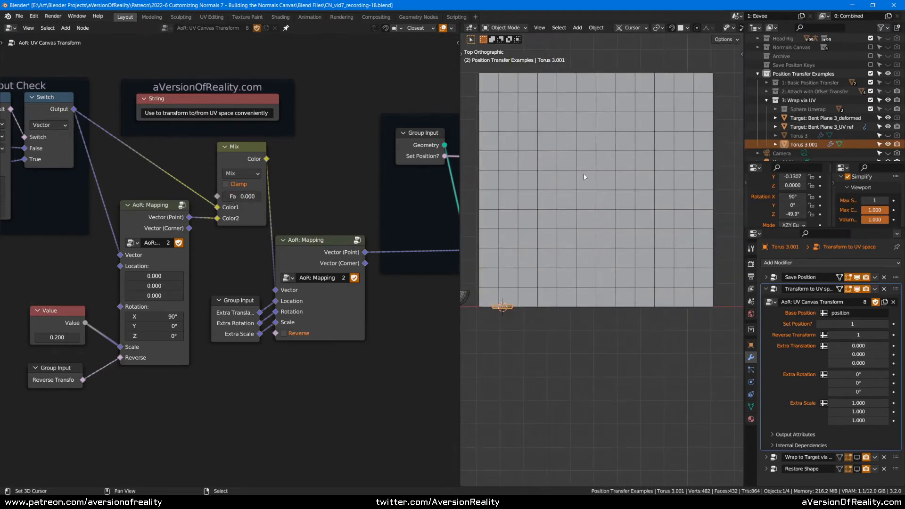
{"action": "left_click", "coordinate": [888, 136]}
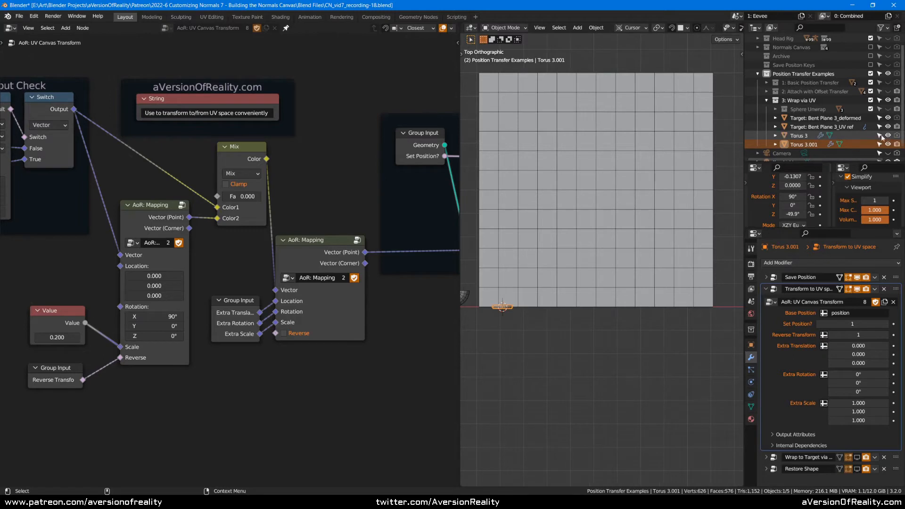
{"action": "left_click_drag", "start_coordinate": [230, 197], "coordinate": [284, 197]}
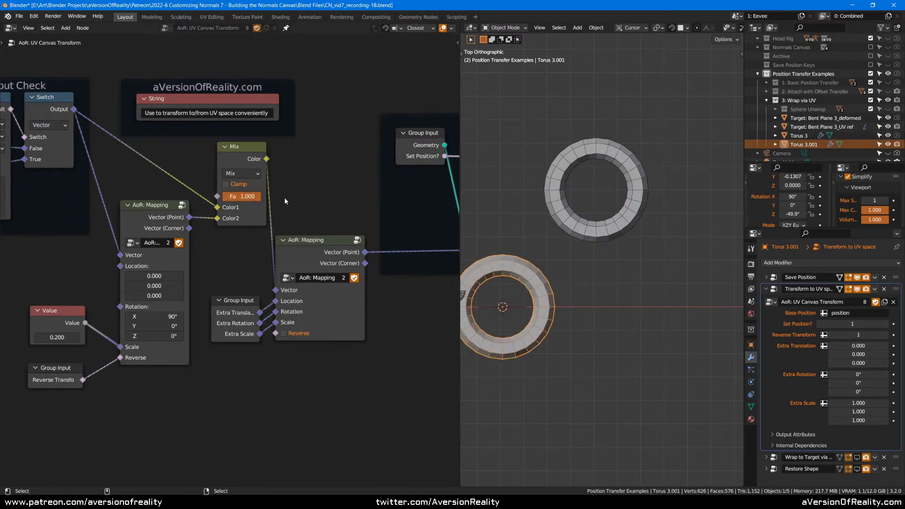
- Turn off the viewport display of Target: Bent Plane 3_UV ref's Transform to UV Ref modifier and view the plane and tori from above
{"action": "middle_click_drag", "start_coordinate": [638, 270], "coordinate": [629, 251]}
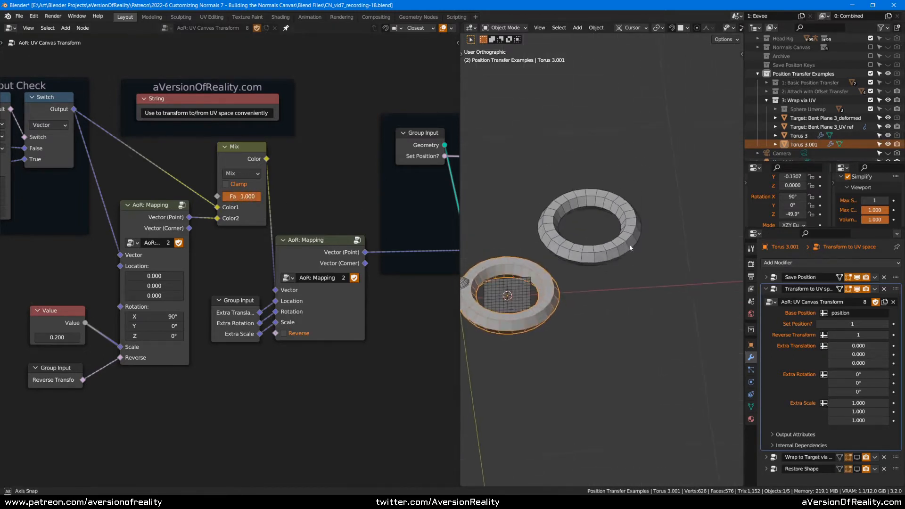
{"action": "middle_click_drag", "start_coordinate": [628, 250], "coordinate": [627, 240]}
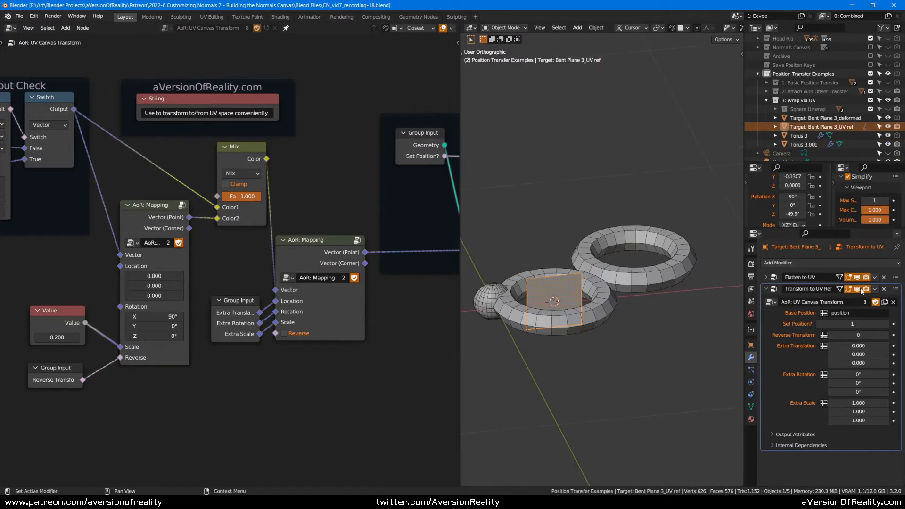
{"action": "left_click", "coordinate": [859, 289]}
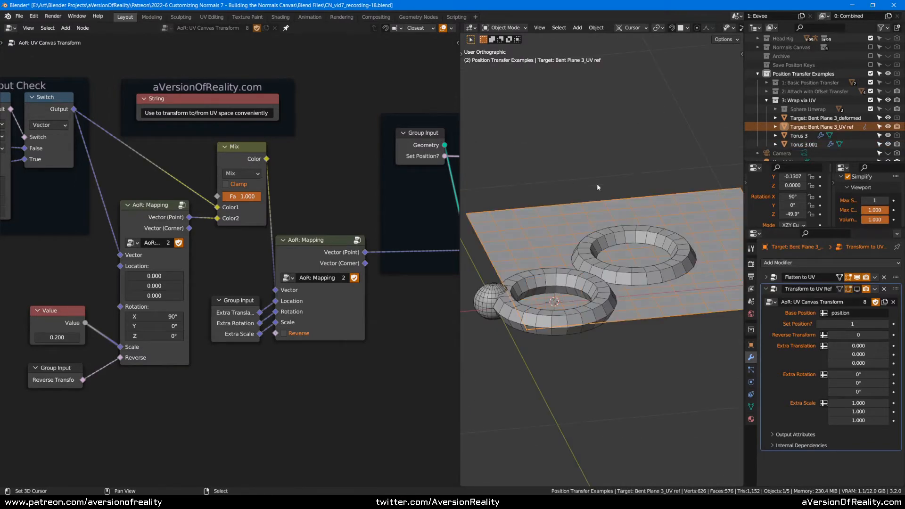
{"action": "key", "text": "KP_7"}
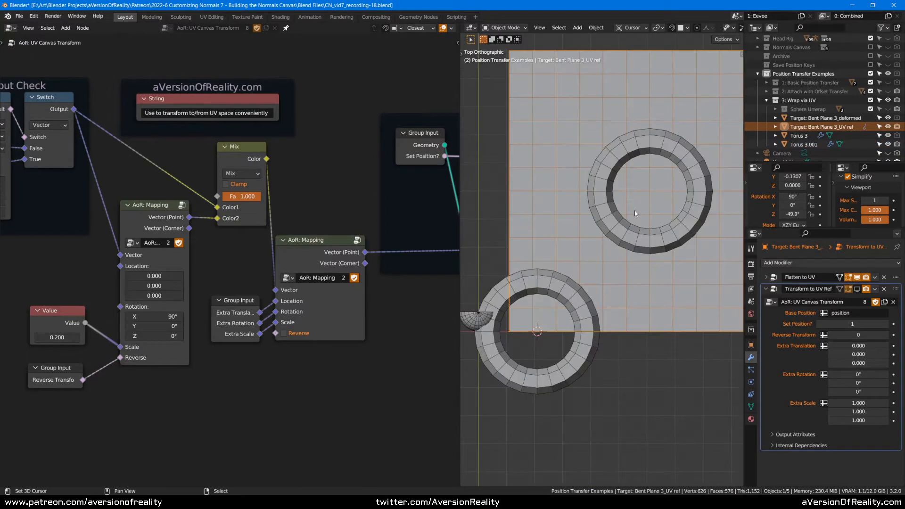
{"action": "scroll", "coordinate": [607, 209], "scroll_direction": "down", "scroll_amount": 1}
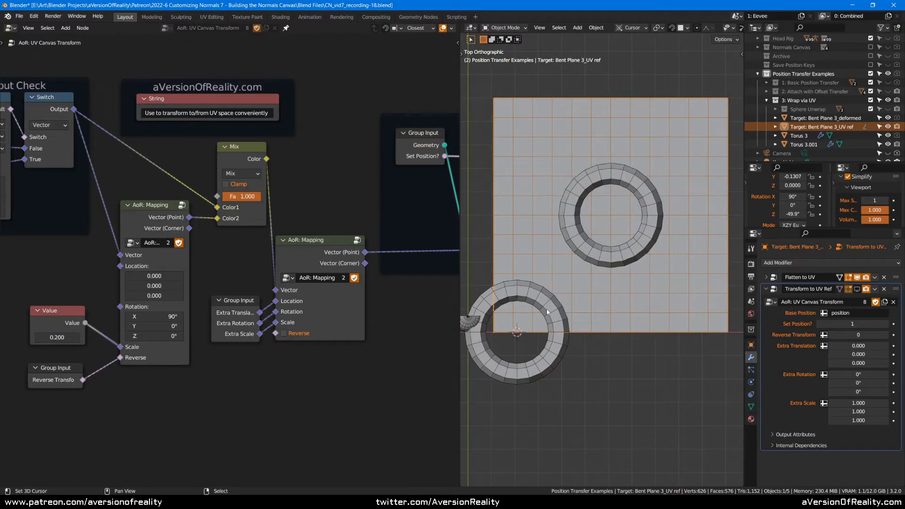
- Set Torus 3.001's Extra Translation to 0.5 in X and 0.5 in Y in its Transform to UV space modifier
{"action": "left_click", "coordinate": [546, 312]}
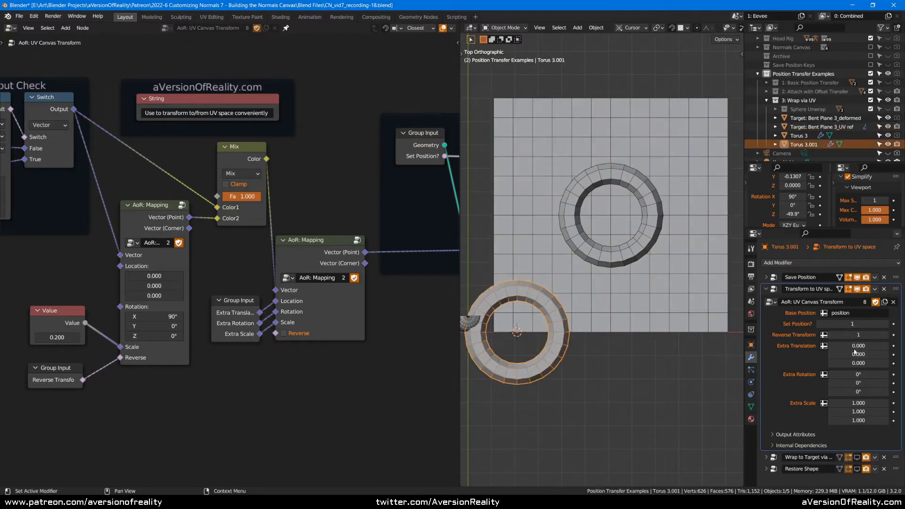
{"action": "left_click_drag", "start_coordinate": [850, 347], "coordinate": [889, 354]}
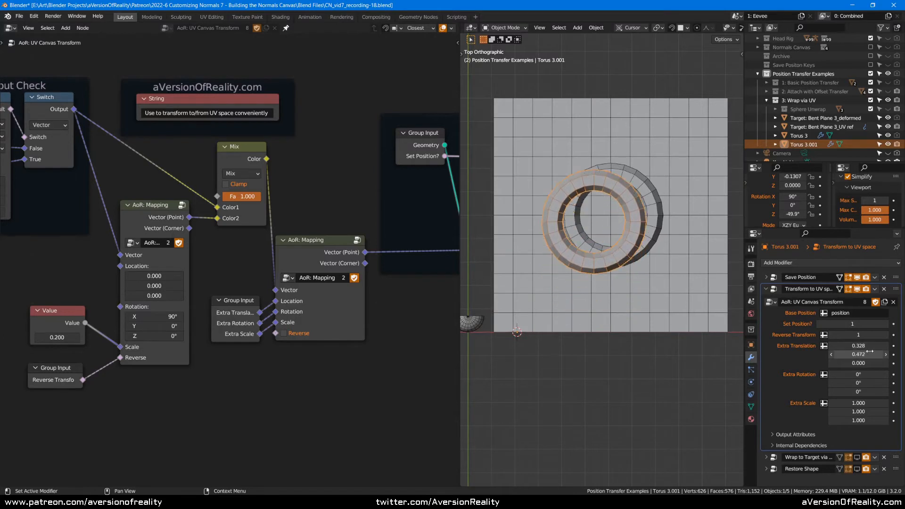
{"action": "left_click", "coordinate": [854, 346]}
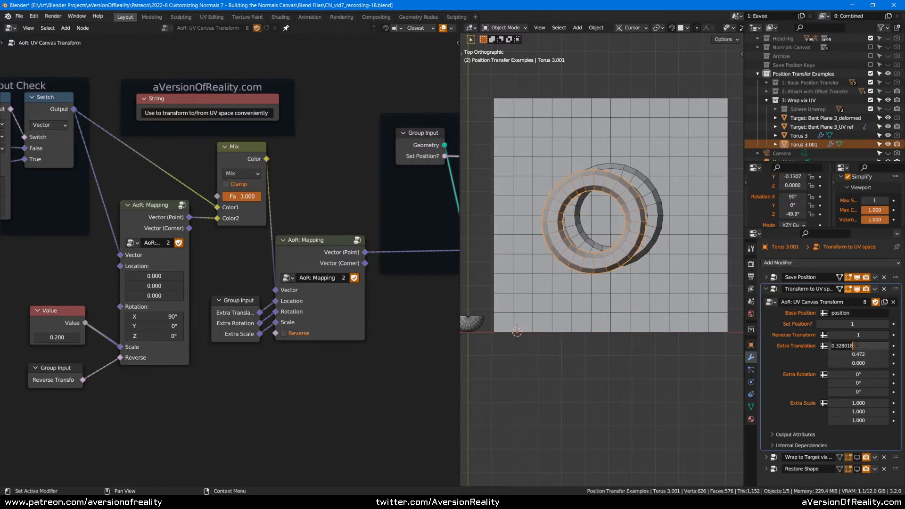
{"action": "type", "text": ".5"}
{"action": "key", "text": "Tab"}
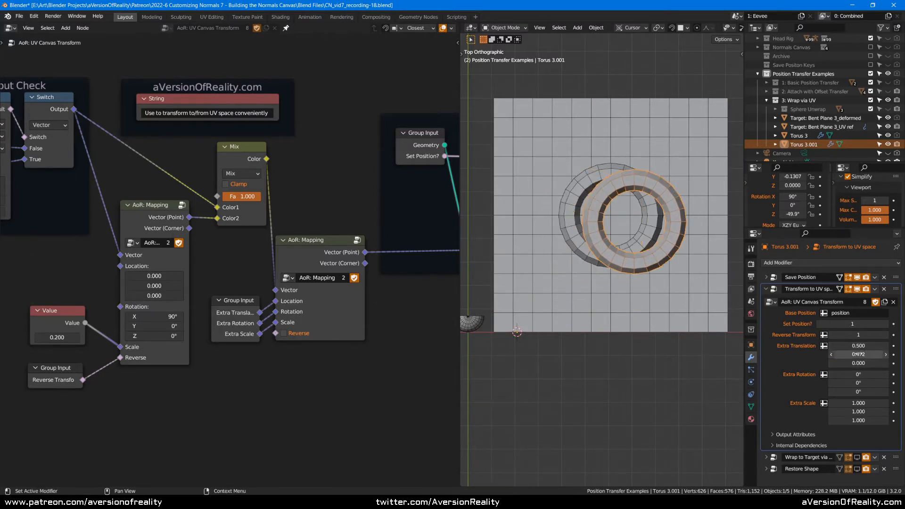
{"action": "type", "text": ".5"}
{"action": "key", "text": "Return"}
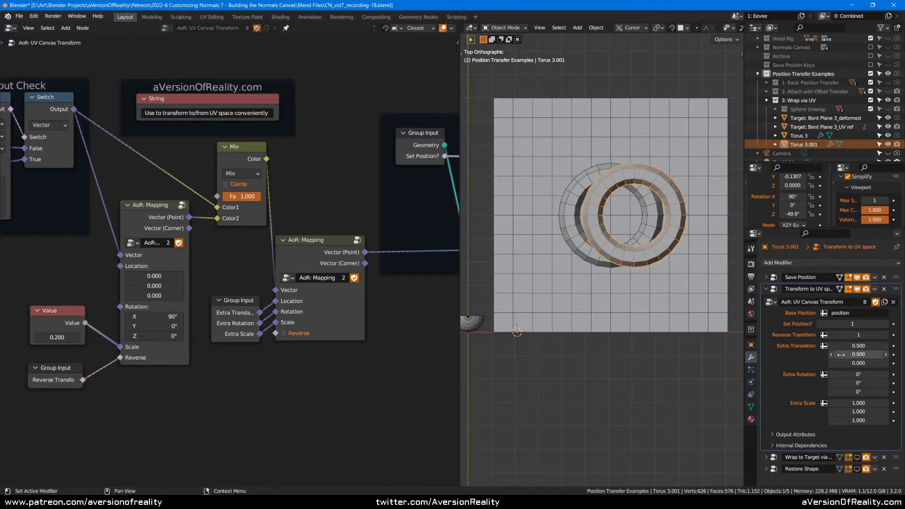
- Compare the settings of Torus 3 and Torus 3.001, and try moving Torus 3.001 about -0.107 along X to line up with Torus 3
{"action": "scroll", "coordinate": [586, 220], "scroll_direction": "up", "scroll_amount": 3}
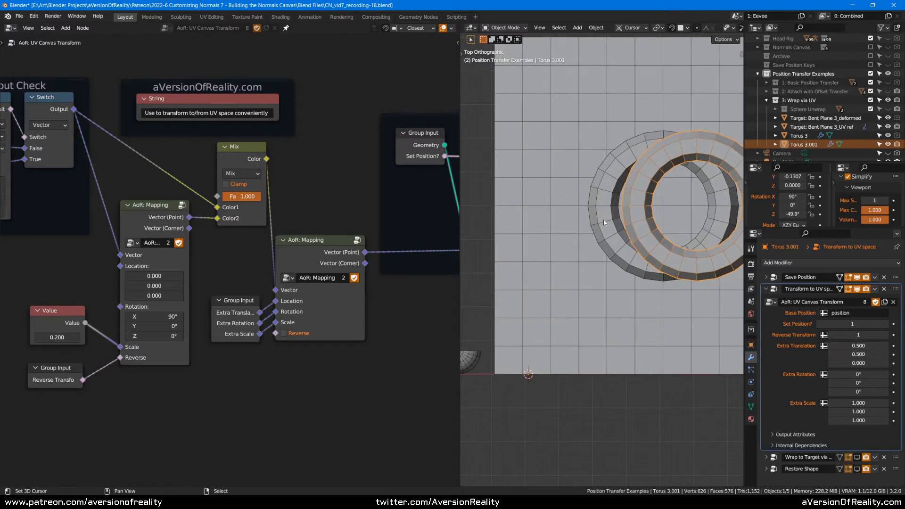
{"action": "left_click", "coordinate": [603, 220]}
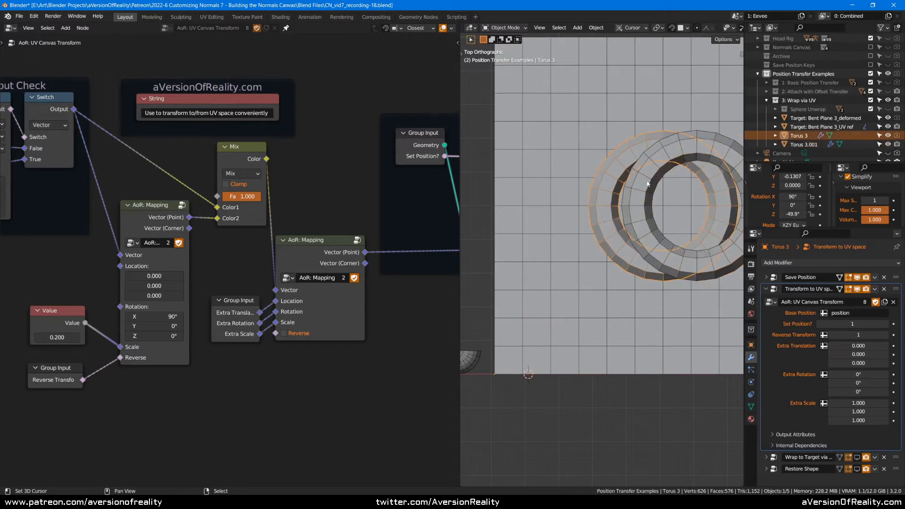
{"action": "left_click", "coordinate": [665, 267]}
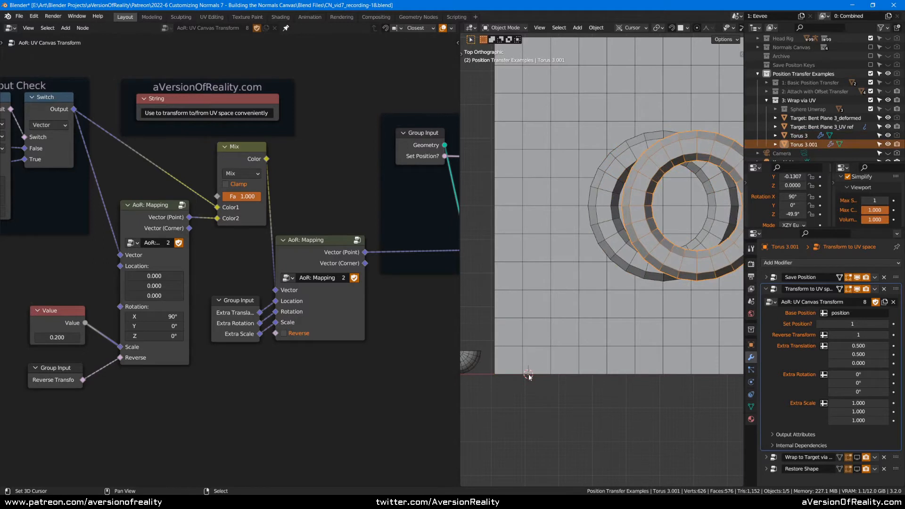
{"action": "mouse_move", "coordinate": [536, 375]}
{"action": "middle_mouse_down", "text": "shift"}
{"action": "mouse_move", "coordinate": [514, 387]}
{"action": "mouse_move", "coordinate": [535, 381]}
{"action": "middle_mouse_up", "text": "shift"}
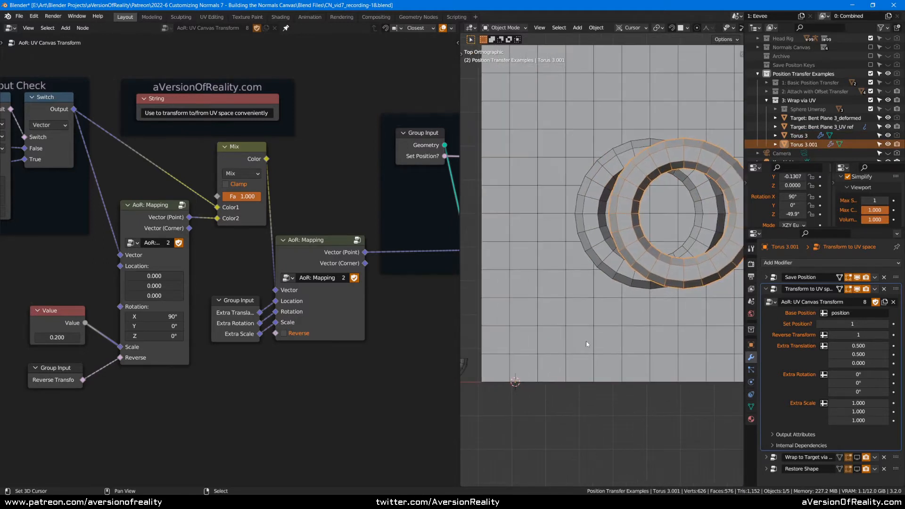
{"action": "key", "text": "g"}
{"action": "key", "text": "x"}
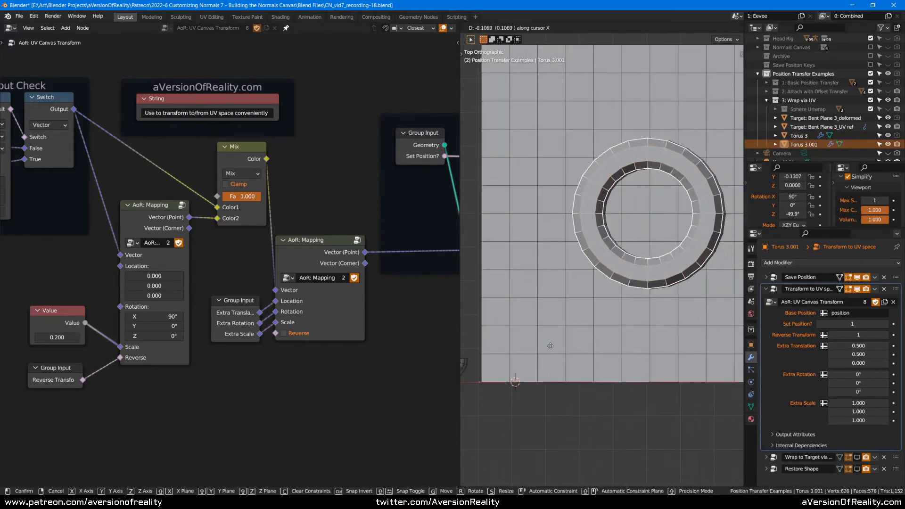
{"action": "left_click", "coordinate": [552, 345]}
- Try lowering Torus 3.001 slightly along Z toward Torus 3 in a side-on view
{"action": "mouse_move", "coordinate": [552, 345]}
{"action": "middle_mouse_down"}
{"action": "mouse_move", "coordinate": [554, 335]}
{"action": "mouse_move", "coordinate": [556, 350]}
{"action": "middle_mouse_up"}
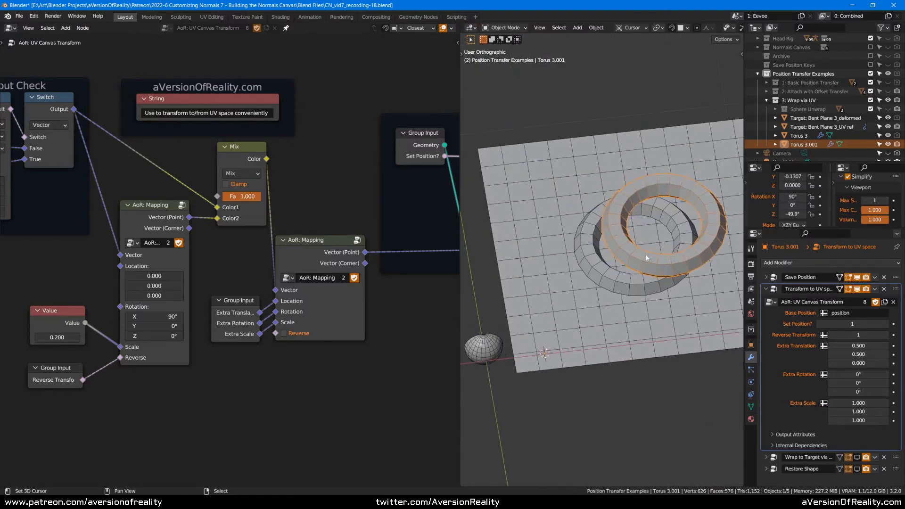
{"action": "middle_click_drag", "start_coordinate": [531, 372], "coordinate": [639, 263]}
{"action": "key", "text": "g"}
{"action": "key", "text": "z"}
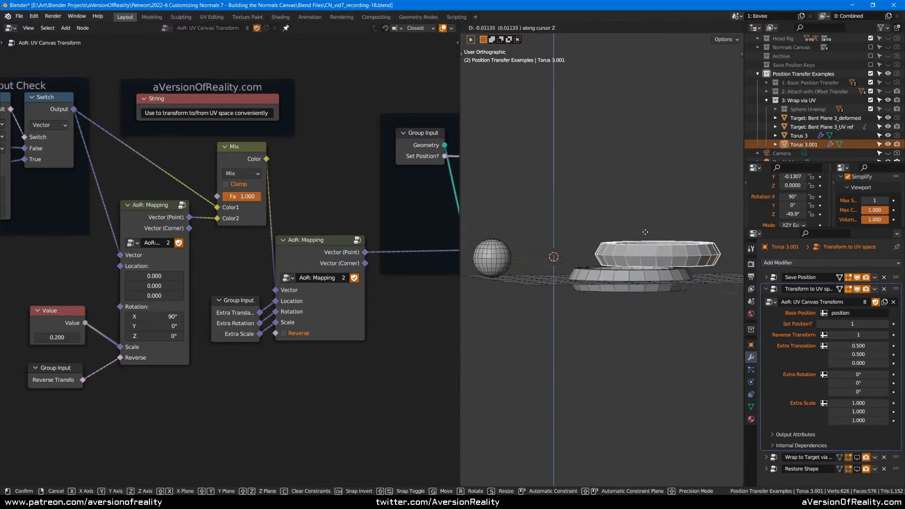
{"action": "left_click", "coordinate": [645, 220]}
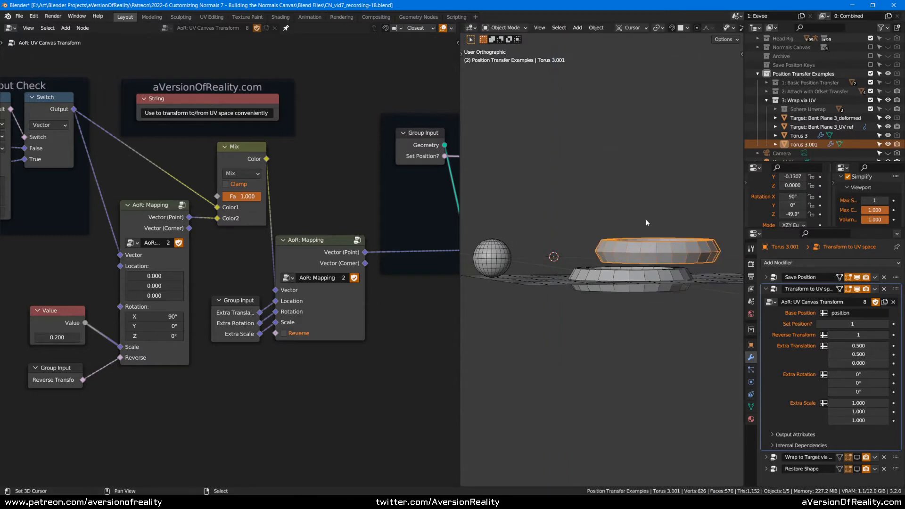
- Turn off the viewport display of the Transform to UV space modifier on Torus 3.001 and Torus 3, and show both in front view
{"action": "middle_click_drag", "start_coordinate": [642, 183], "coordinate": [650, 213]}
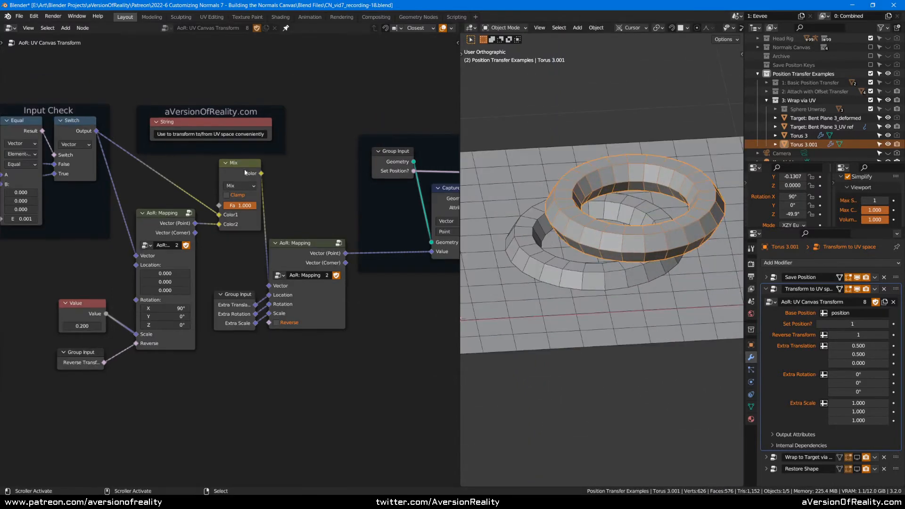
{"action": "left_click", "coordinate": [244, 170]}
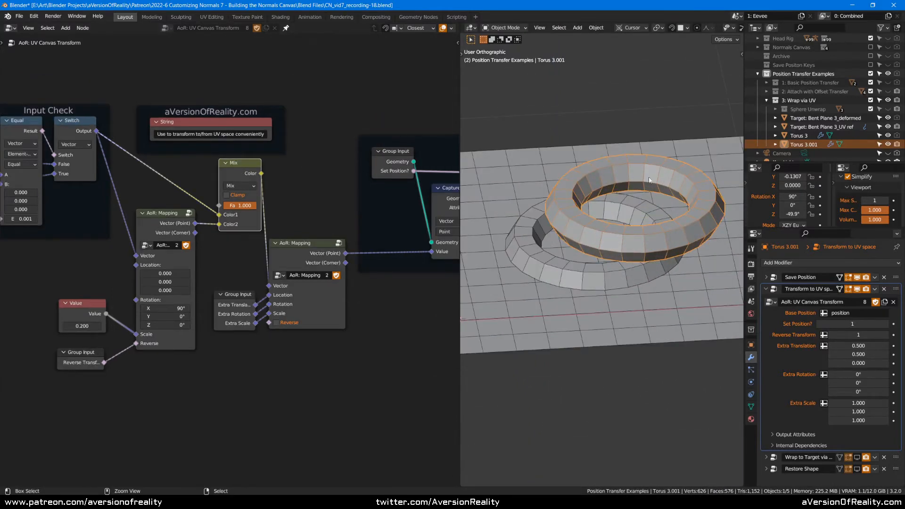
{"action": "left_click", "coordinate": [857, 289]}
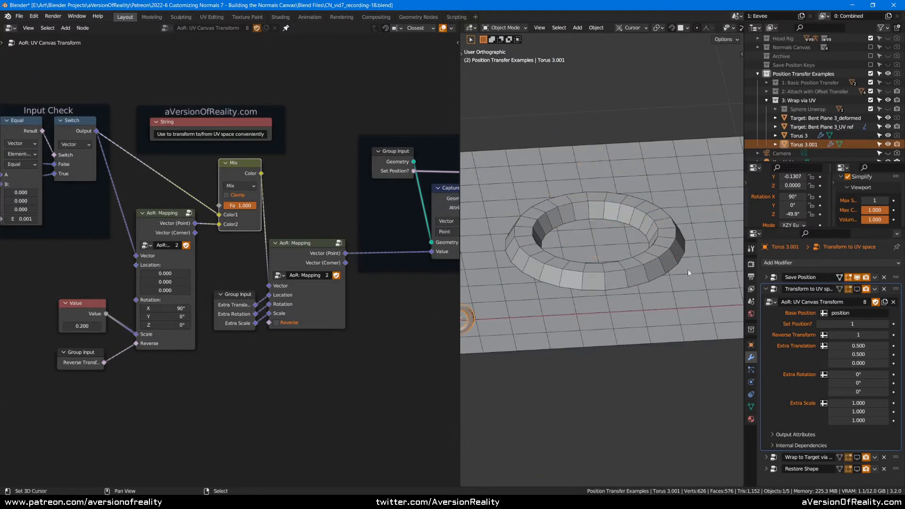
{"action": "left_click", "coordinate": [799, 136]}
{"action": "left_click", "coordinate": [857, 289]}
{"action": "key", "text": "KP_1"}
{"action": "middle_click_drag", "start_coordinate": [502, 248], "coordinate": [649, 245], "text": "shift"}
{"action": "scroll", "coordinate": [648, 245], "scroll_direction": "up", "scroll_amount": 3}
{"action": "middle_click_drag", "start_coordinate": [557, 272], "coordinate": [584, 260], "text": "shift"}
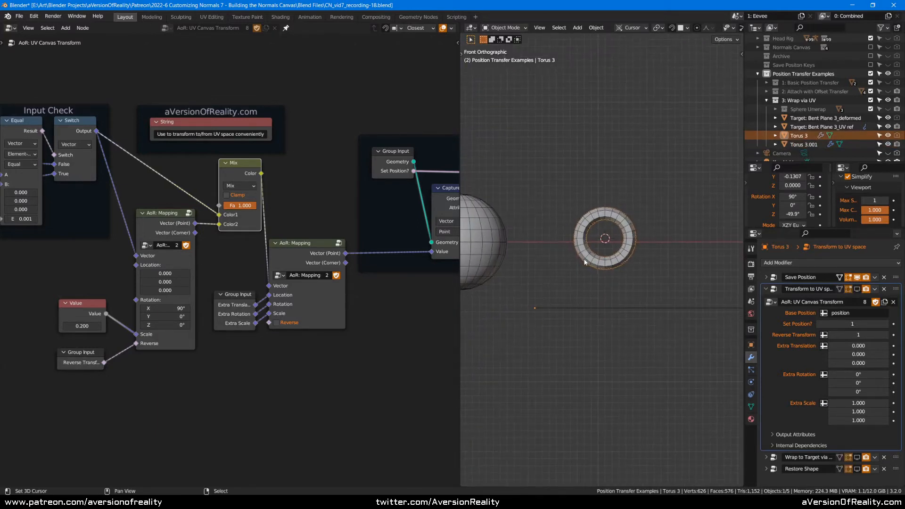
- Compare the origins of the two tori, snap the 3D cursor to Torus 3's origin, and select Torus 3.001
{"action": "left_click", "coordinate": [801, 144]}
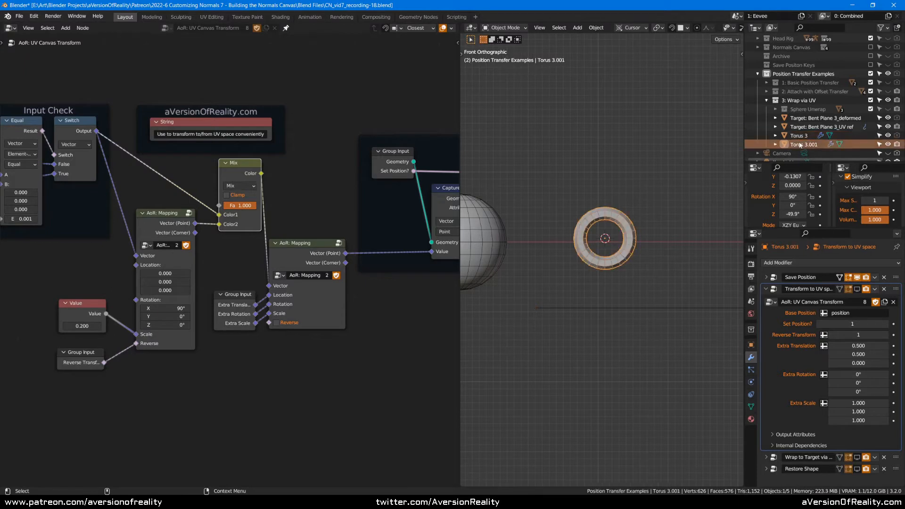
{"action": "left_click", "coordinate": [799, 137]}
{"action": "left_click", "coordinate": [801, 145]}
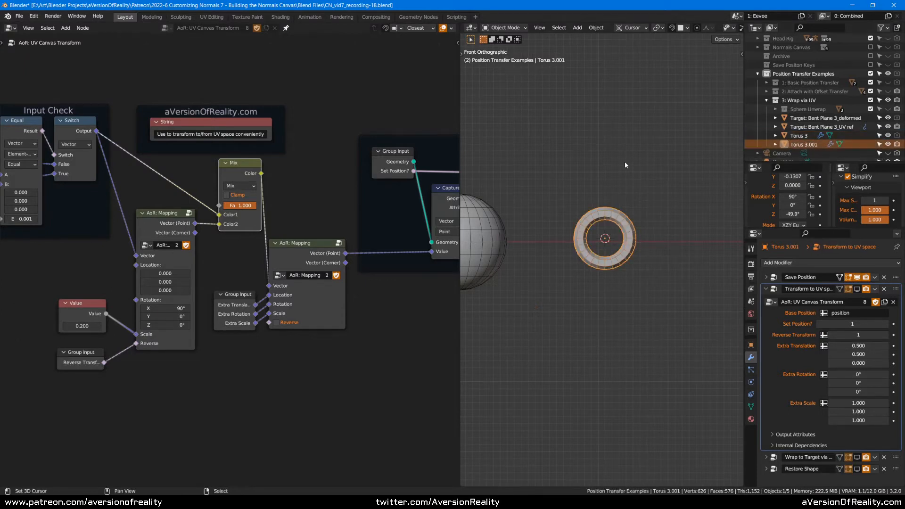
{"action": "scroll", "coordinate": [605, 237], "scroll_direction": "up", "scroll_amount": 2}
{"action": "left_click", "coordinate": [801, 136]}
{"action": "key", "text": "shift+s"}
{"action": "left_click", "coordinate": [652, 199]}
{"action": "left_click", "coordinate": [790, 143]}
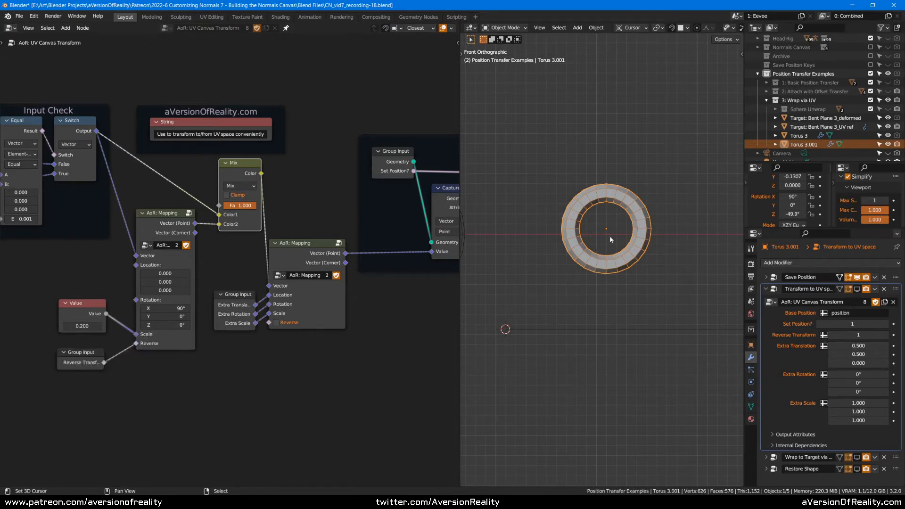
- Turn the viewport display of the Transform to UV space modifier back on for Torus 3.001 and Torus 3, ending with Torus 3.001 selected
{"action": "middle_click_drag", "start_coordinate": [665, 163], "coordinate": [681, 171]}
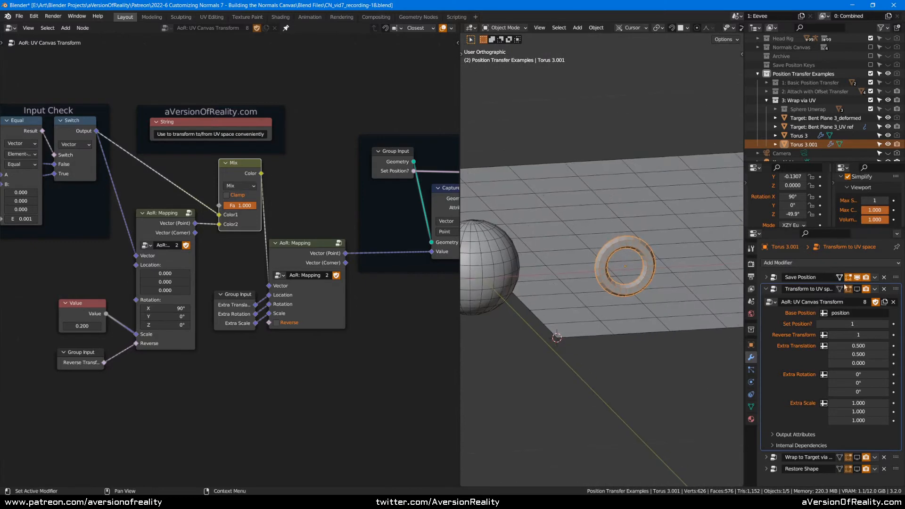
{"action": "left_click", "coordinate": [857, 290]}
{"action": "scroll", "coordinate": [665, 155], "scroll_direction": "down", "scroll_amount": 1}
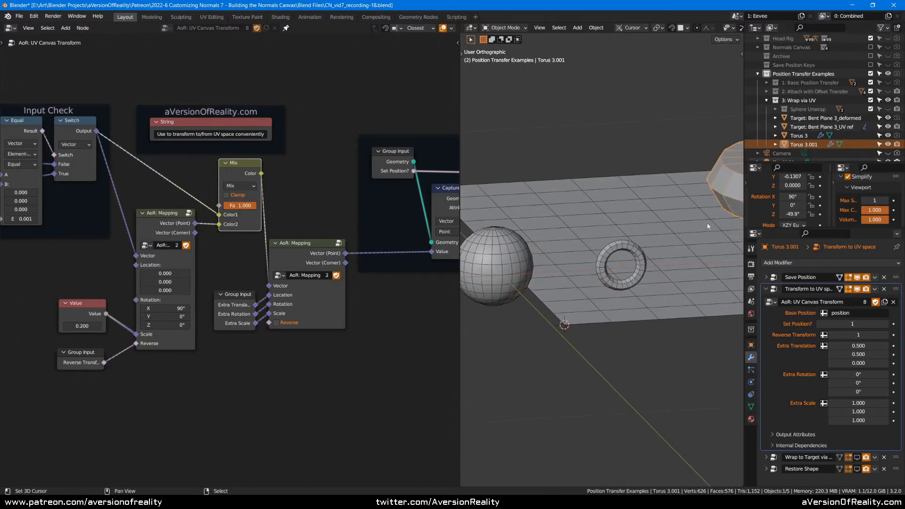
{"action": "left_click", "coordinate": [626, 250]}
{"action": "left_click", "coordinate": [857, 289]}
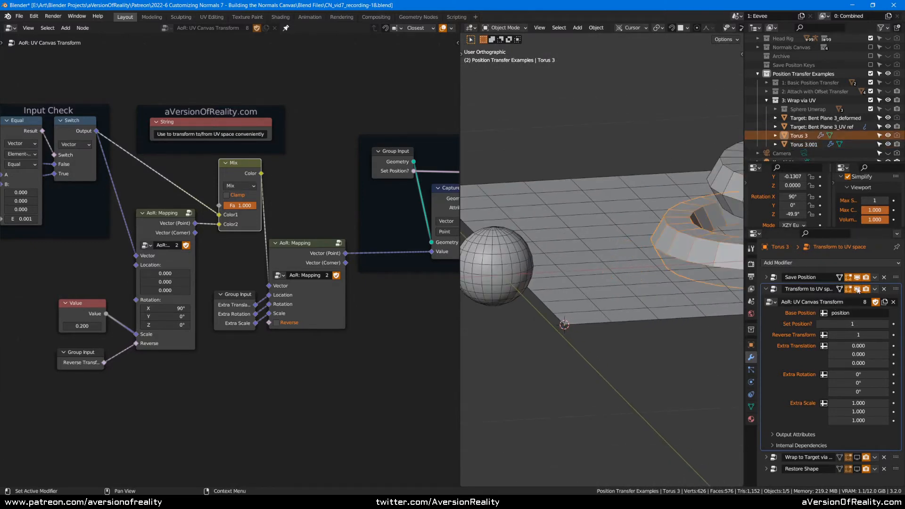
{"action": "middle_click_drag", "start_coordinate": [658, 273], "coordinate": [646, 269]}
{"action": "left_click", "coordinate": [652, 233]}
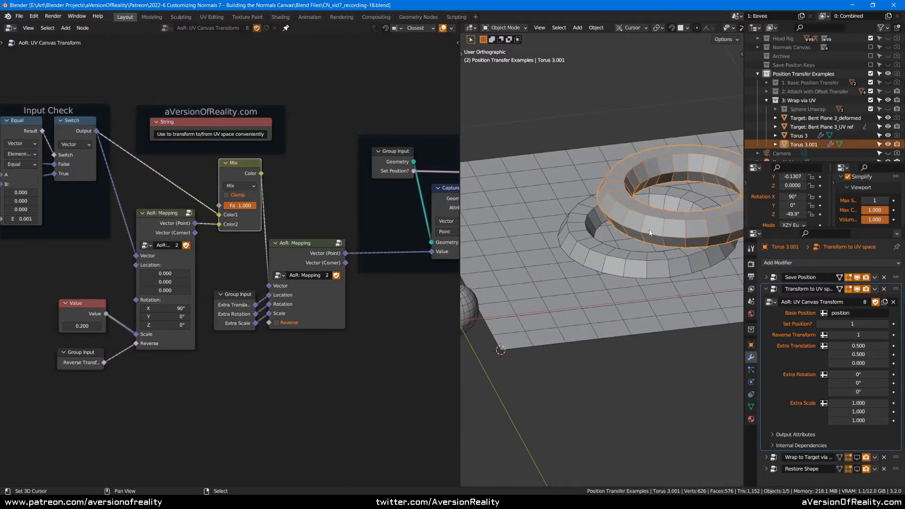
- Turn the viewport display of Target: Bent Plane 3_UV ref's Transform to UV Ref modifier back on, and select Torus 3
{"action": "left_click", "coordinate": [620, 266]}
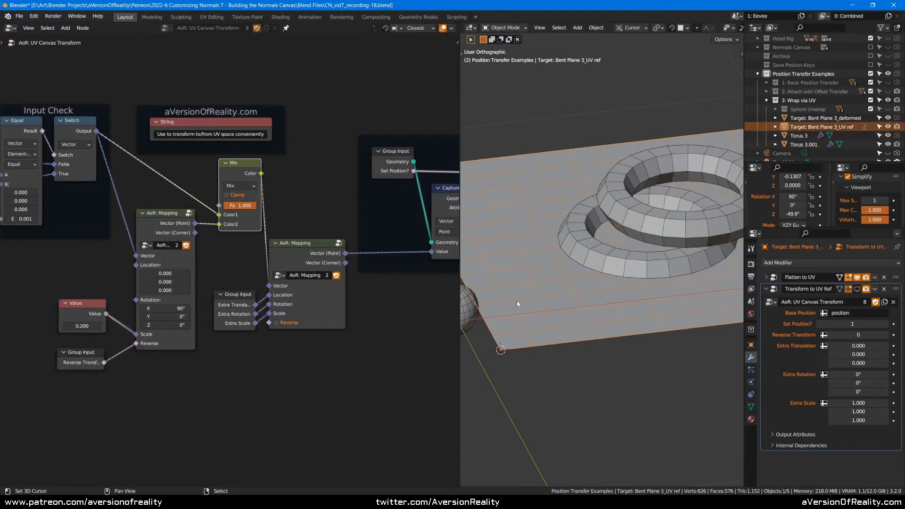
{"action": "left_click", "coordinate": [857, 290]}
{"action": "left_click", "coordinate": [665, 260]}
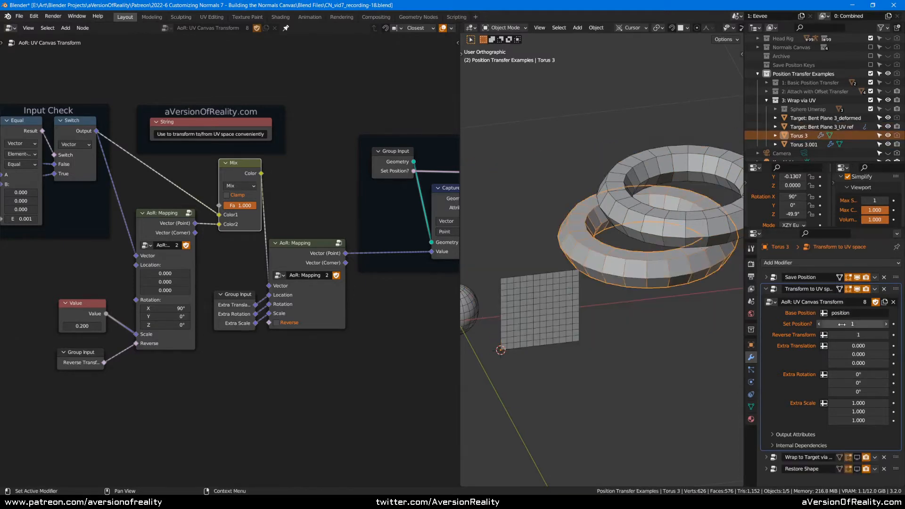
- Turn off the viewport display of the Transform to UV space modifier on Torus 3 and Torus 3.001, and show them in front view
{"action": "left_click", "coordinate": [857, 290]}
{"action": "right_click", "coordinate": [693, 217]}
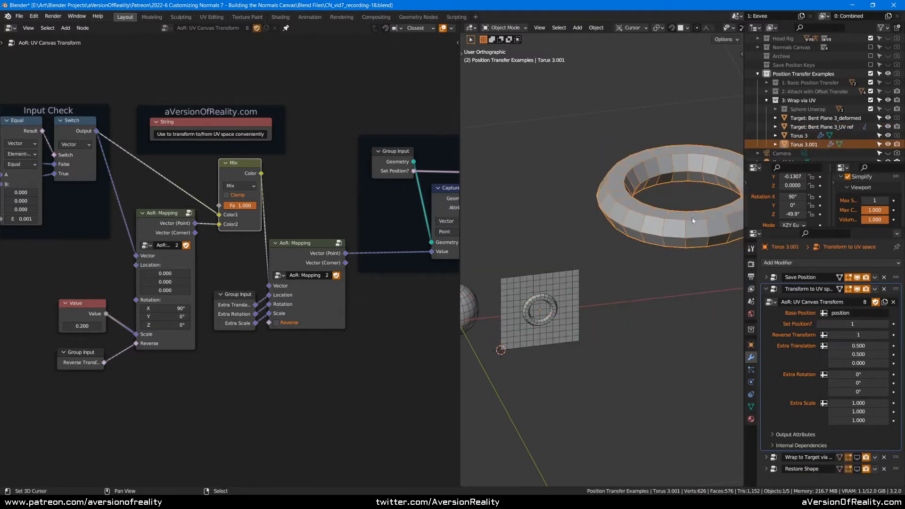
{"action": "left_click", "coordinate": [858, 289]}
{"action": "middle_click_drag", "start_coordinate": [609, 282], "coordinate": [692, 293], "text": "shift"}
{"action": "scroll", "coordinate": [667, 255], "scroll_direction": "up", "scroll_amount": 2}
{"action": "key", "text": "KP_1"}
{"action": "scroll", "coordinate": [667, 255], "scroll_direction": "up", "scroll_amount": 2}
{"action": "scroll", "coordinate": [691, 293], "scroll_direction": "up", "scroll_amount": 2}
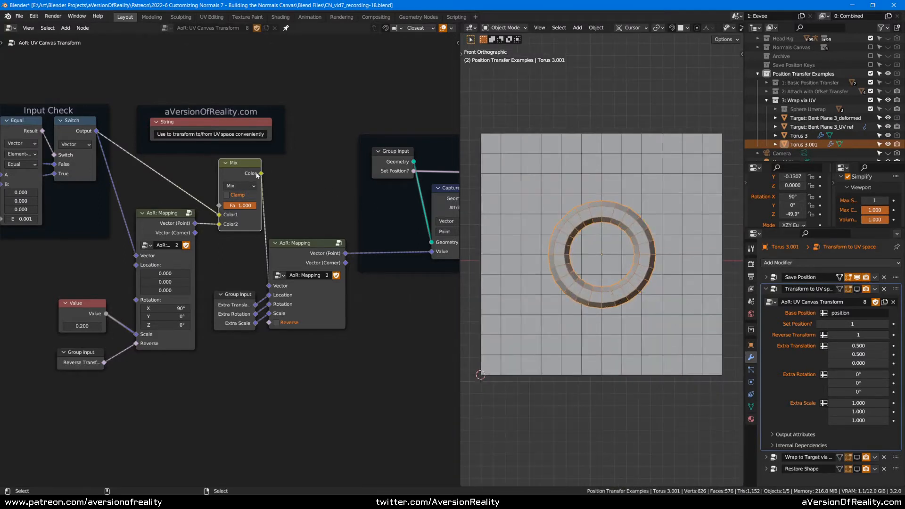
- Remove the Mix node and feed the first AoR: Mapping's Vector (Point) output into the second AoR: Mapping's Vector input
{"action": "key", "text": "ctrl+x"}
{"action": "scroll", "coordinate": [603, 221], "scroll_direction": "down", "scroll_amount": 2}
{"action": "left_click_drag", "start_coordinate": [194, 224], "coordinate": [267, 286]}
{"action": "scroll", "coordinate": [608, 236], "scroll_direction": "up", "scroll_amount": 1}
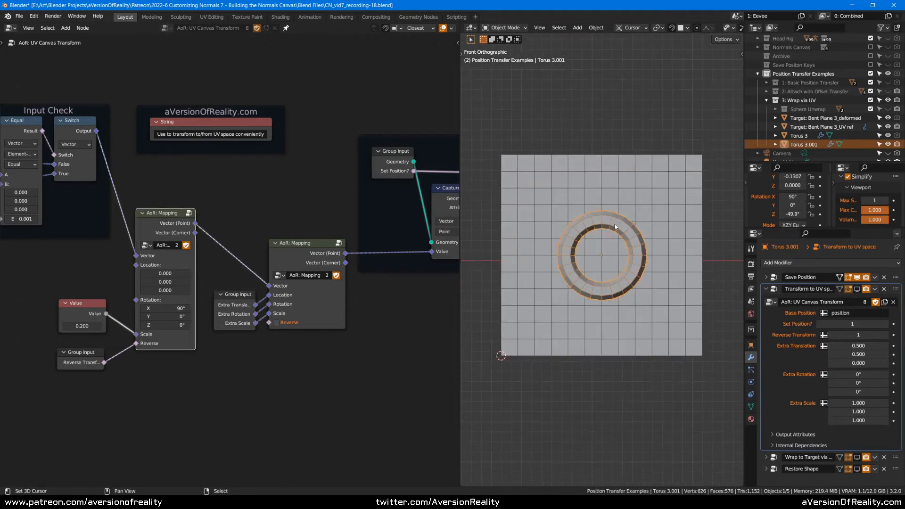
- Set the X and Y Extra Translation of Torus 3.001's Transform to UV space modifier to 0
{"action": "middle_click_drag", "start_coordinate": [634, 258], "coordinate": [655, 218], "text": "shift"}
{"action": "scroll", "coordinate": [655, 217], "scroll_direction": "up", "scroll_amount": 1}
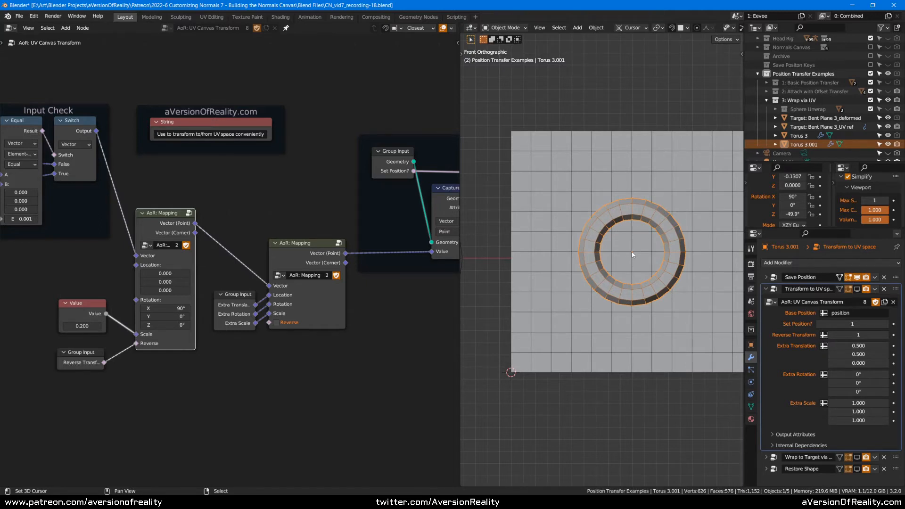
{"action": "middle_click_drag", "start_coordinate": [506, 378], "coordinate": [649, 123]}
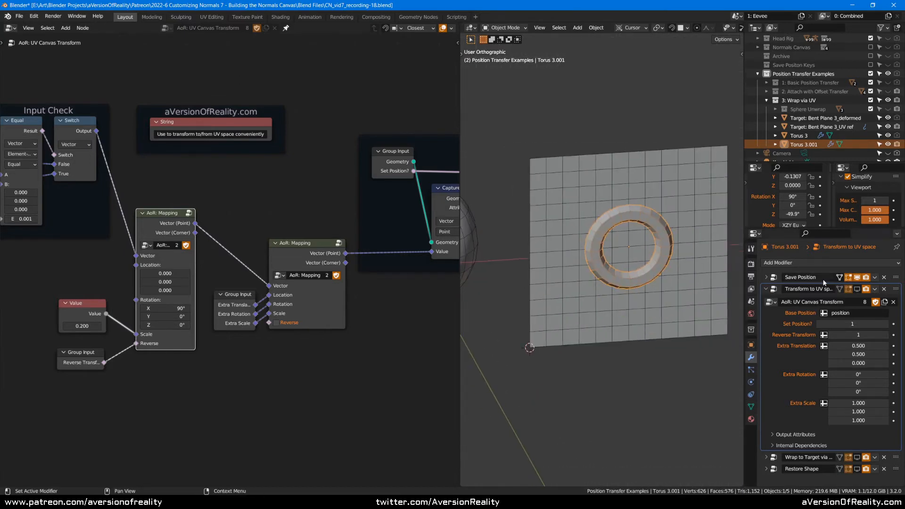
{"action": "left_click", "coordinate": [865, 345]}
{"action": "type", "text": "0"}
{"action": "key", "text": "Return"}
{"action": "left_click", "coordinate": [867, 355]}
{"action": "type", "text": "0"}
{"action": "key", "text": "Return"}
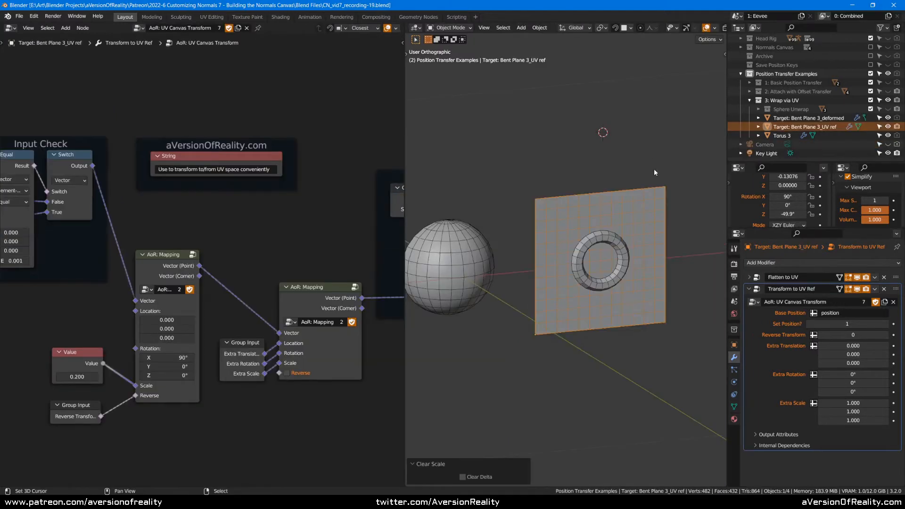
- Turn off the viewport display of the UV ref plane's Transform to UV Ref modifier and rotate the plane 90° about global X
{"action": "left_click", "coordinate": [325, 223]}
{"action": "scroll", "coordinate": [320, 221], "scroll_direction": "down", "scroll_amount": 2}
{"action": "scroll", "coordinate": [292, 213], "scroll_direction": "up", "scroll_amount": 2}
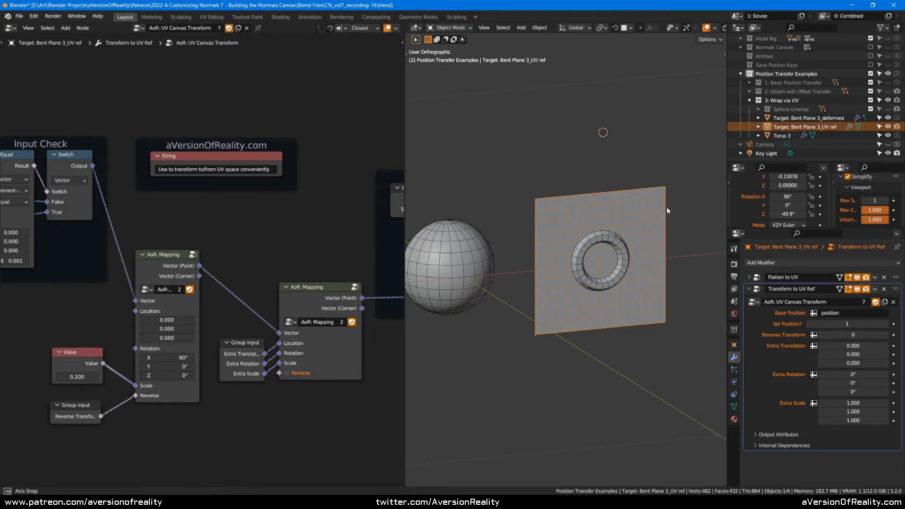
{"action": "left_click", "coordinate": [857, 289]}
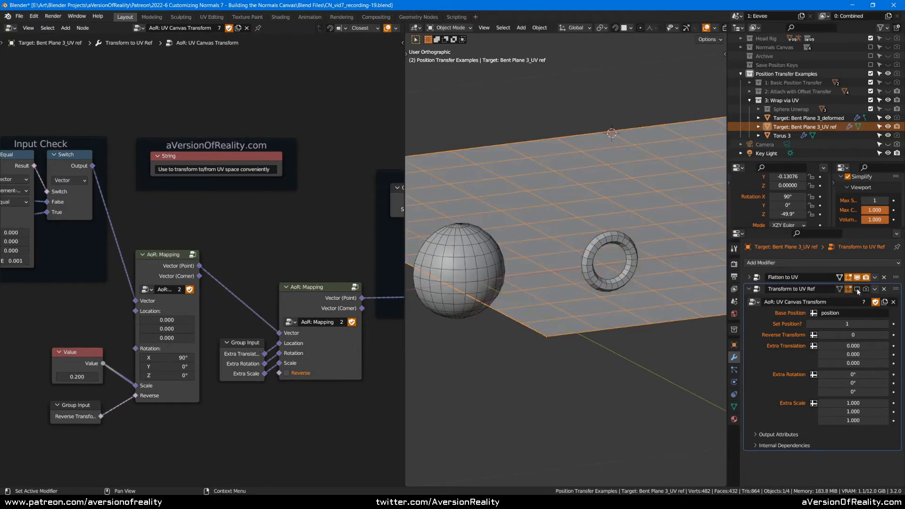
{"action": "scroll", "coordinate": [666, 208], "scroll_direction": "down", "scroll_amount": 4}
{"action": "key", "text": "r"}
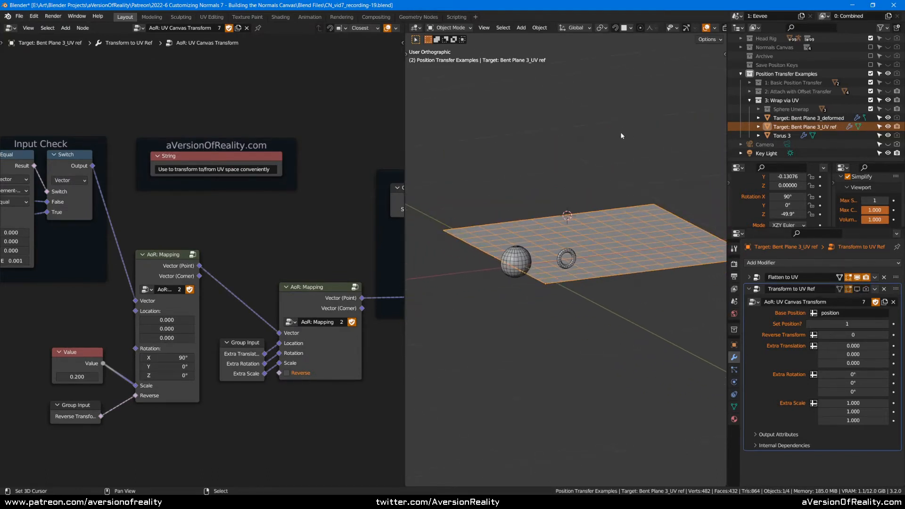
{"action": "type", "text": "x"}
{"action": "type", "text": "90"}
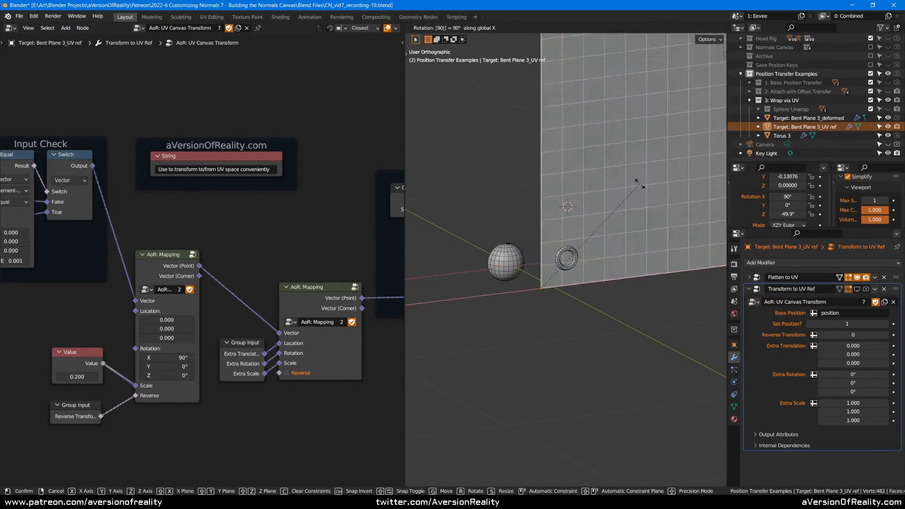
{"action": "key", "text": "Return"}
- Scale the UV ref plane by 0.2 and examine how it lines up with the torus
{"action": "type", "text": "s.2"}
{"action": "key", "text": "Return"}
{"action": "scroll", "coordinate": [639, 182], "scroll_direction": "up", "scroll_amount": 5}
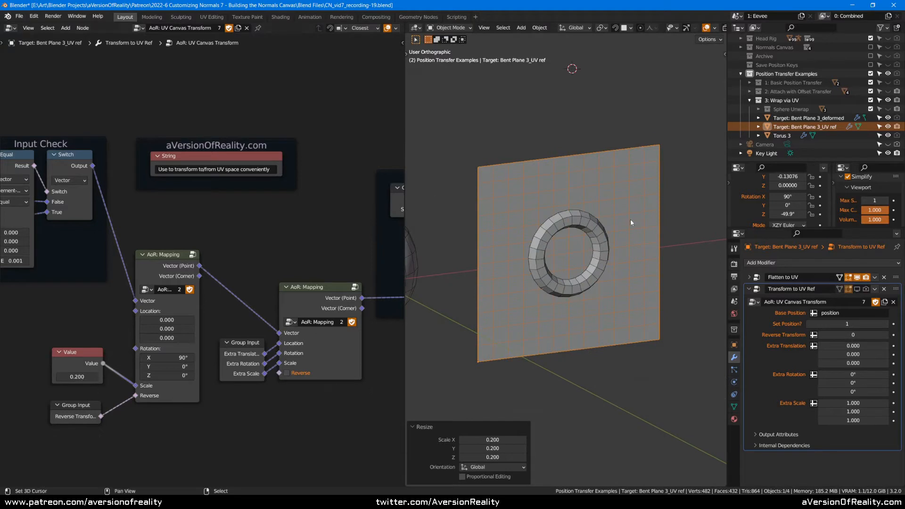
{"action": "scroll", "coordinate": [655, 165], "scroll_direction": "down", "scroll_amount": 1}
{"action": "mouse_move", "coordinate": [628, 172]}
{"action": "middle_mouse_down"}
{"action": "mouse_move", "coordinate": [662, 162]}
{"action": "mouse_move", "coordinate": [630, 173]}
{"action": "middle_mouse_up"}
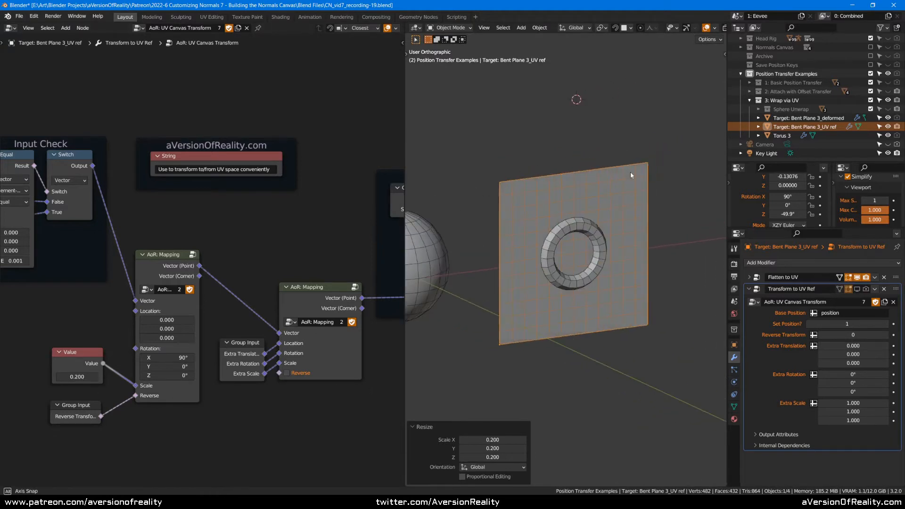
{"action": "middle_click_drag", "start_coordinate": [539, 244], "coordinate": [456, 285]}
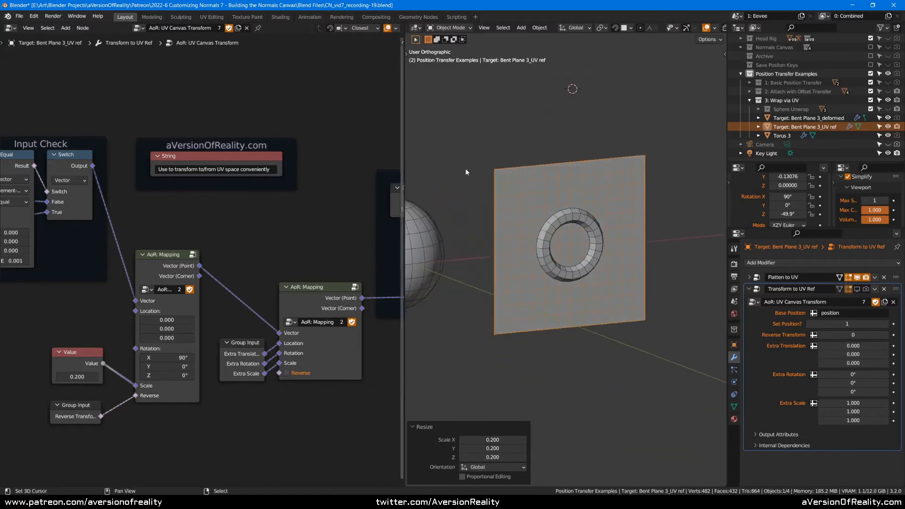
{"action": "middle_click_drag", "start_coordinate": [632, 183], "coordinate": [572, 191]}
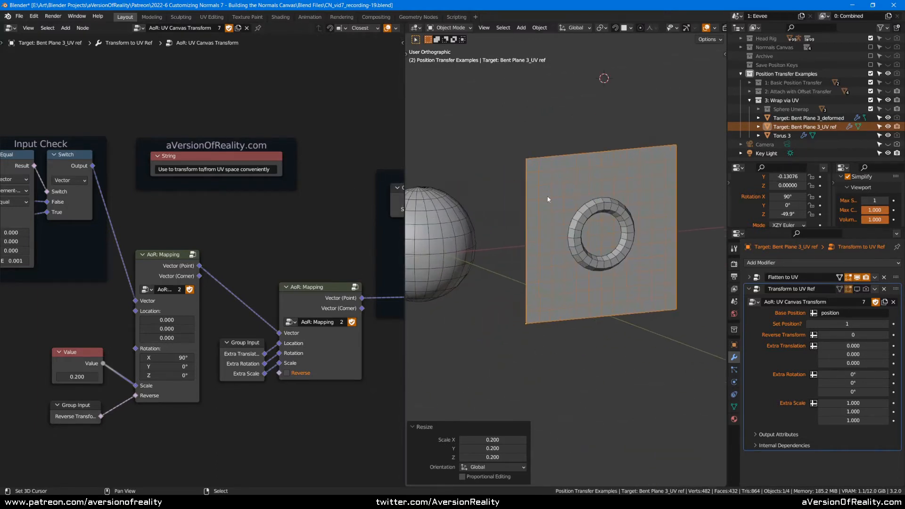
- Select Torus 3 and try moving its whole mesh in Edit Mode
{"action": "left_click", "coordinate": [601, 212]}
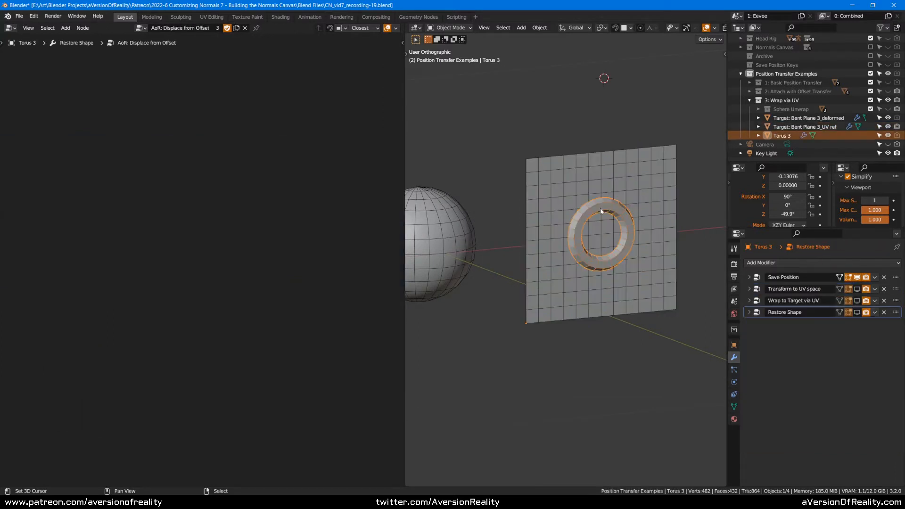
{"action": "scroll", "coordinate": [624, 213], "scroll_direction": "down", "scroll_amount": 2}
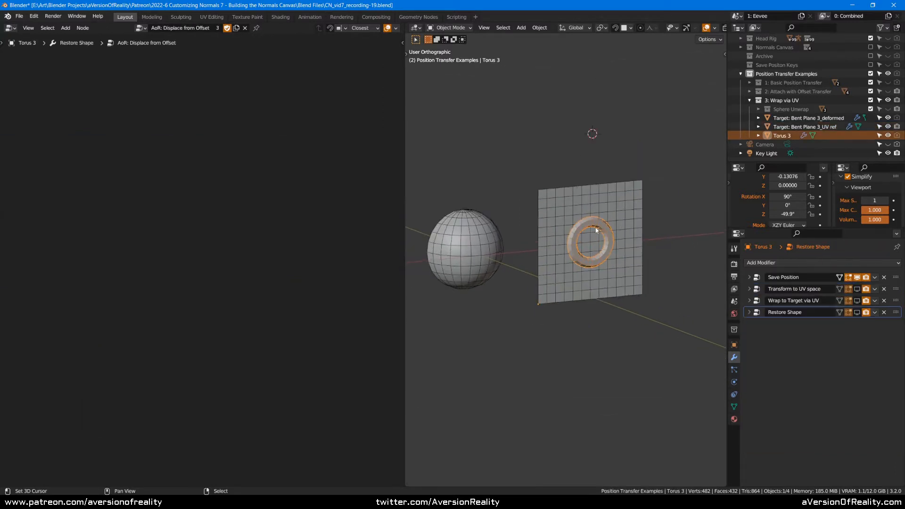
{"action": "scroll", "coordinate": [601, 229], "scroll_direction": "up", "scroll_amount": 1}
{"action": "key", "text": "Tab"}
{"action": "key", "text": "g"}
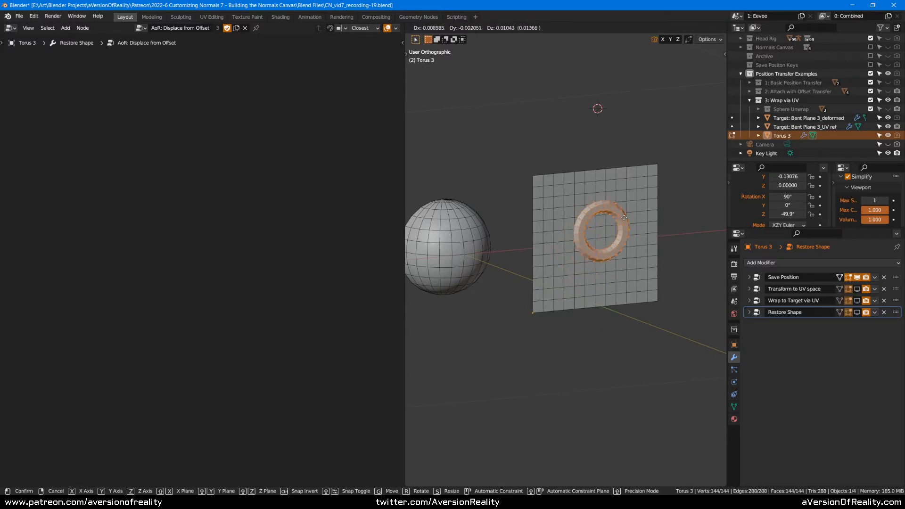
{"action": "right_click", "coordinate": [623, 219]}
{"action": "key", "text": "Tab"}
{"action": "middle_click_drag", "start_coordinate": [623, 222], "coordinate": [673, 177]}
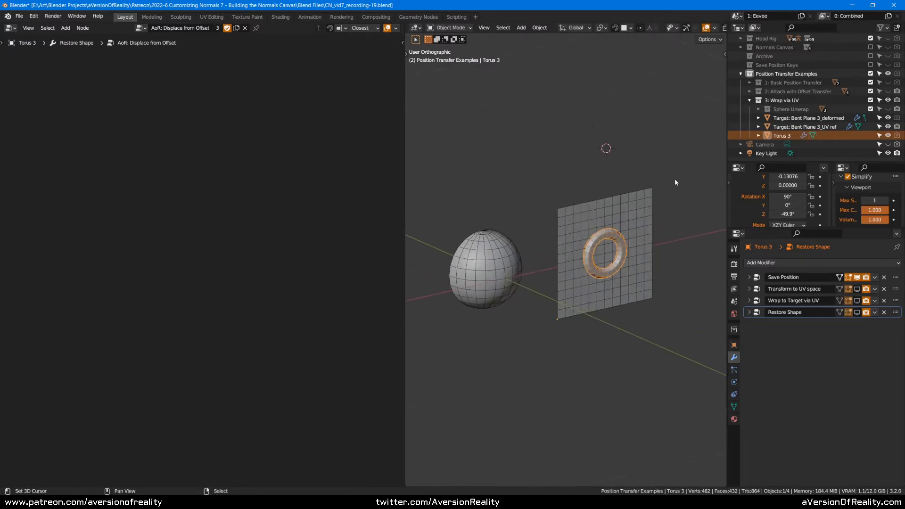
- Rotate Torus 3 flat about the global X axis, scale it by 5, and inspect its mesh in Edit Mode
{"action": "key", "text": "r"}
{"action": "key", "text": "x"}
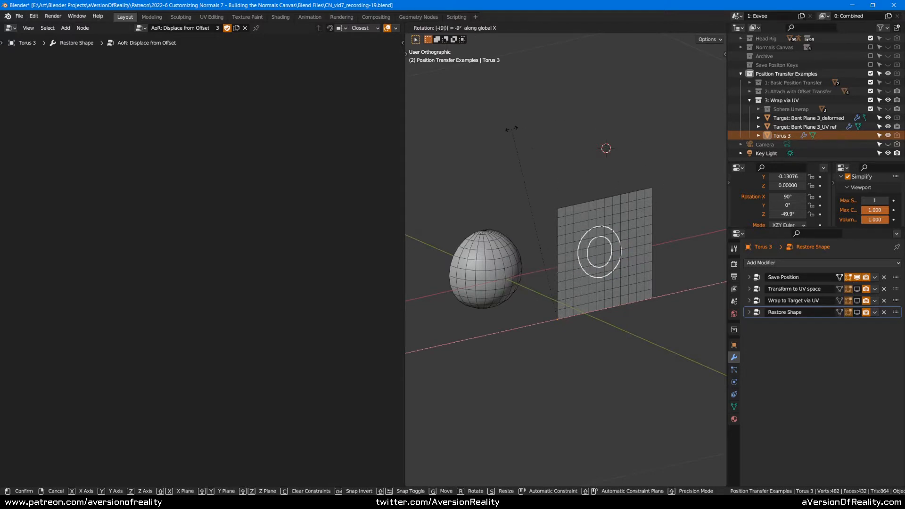
{"action": "left_click", "coordinate": [511, 129]}
{"action": "key", "text": "s"}
{"action": "key", "text": "5"}
{"action": "key", "text": "Return"}
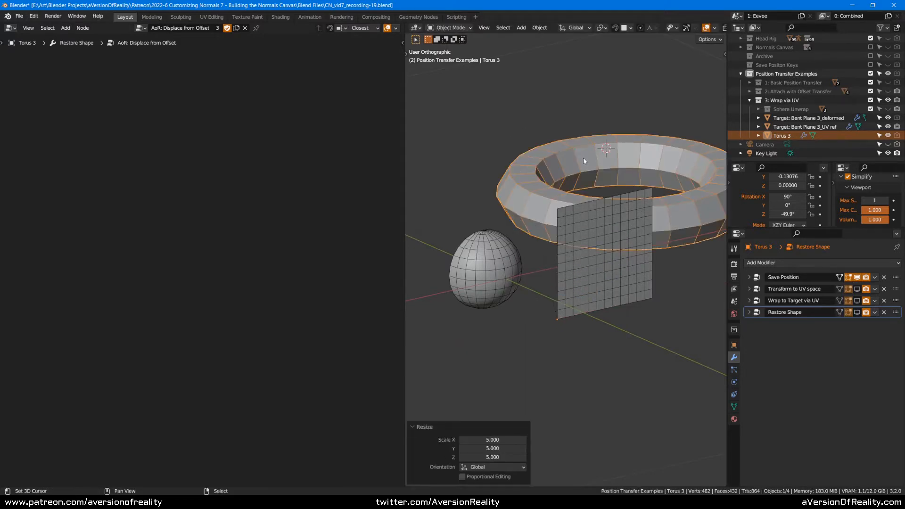
{"action": "key", "text": "Tab"}
{"action": "middle_click_drag", "start_coordinate": [606, 174], "coordinate": [644, 182]}
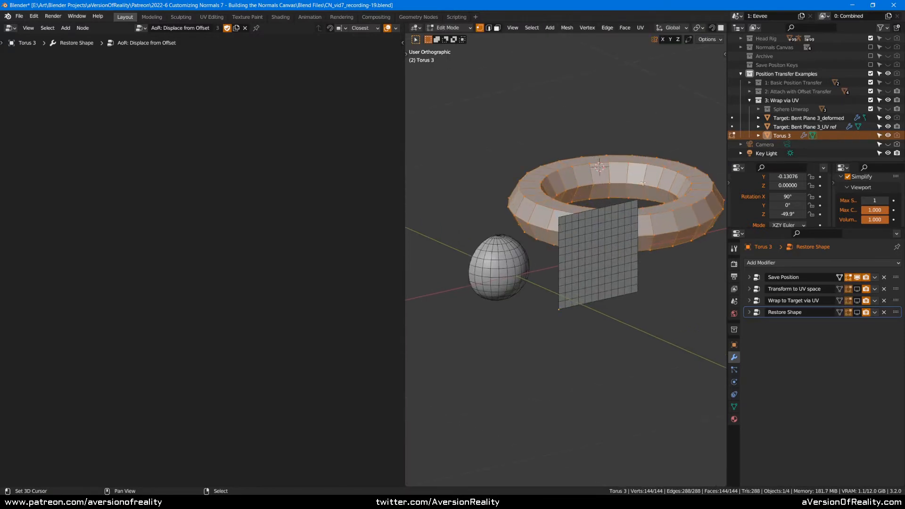
{"action": "key", "text": "Tab"}
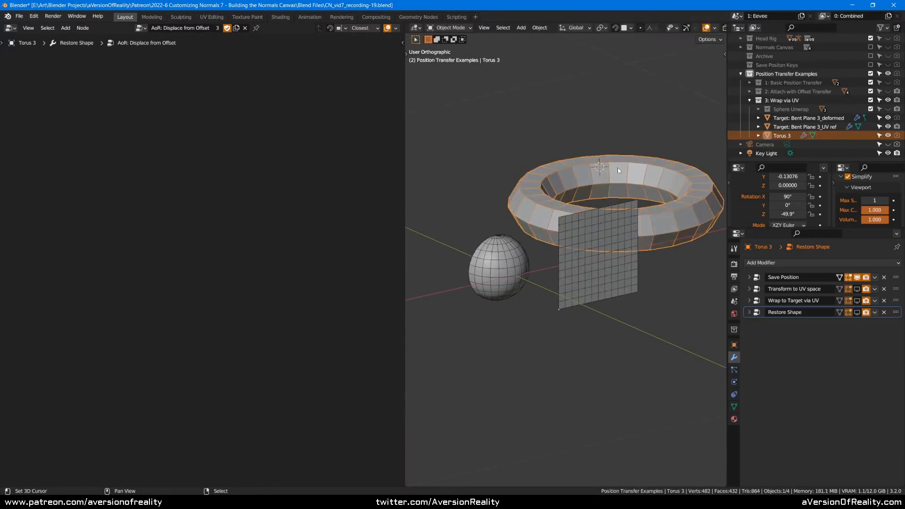
{"action": "middle_click_drag", "start_coordinate": [597, 254], "coordinate": [612, 224]}
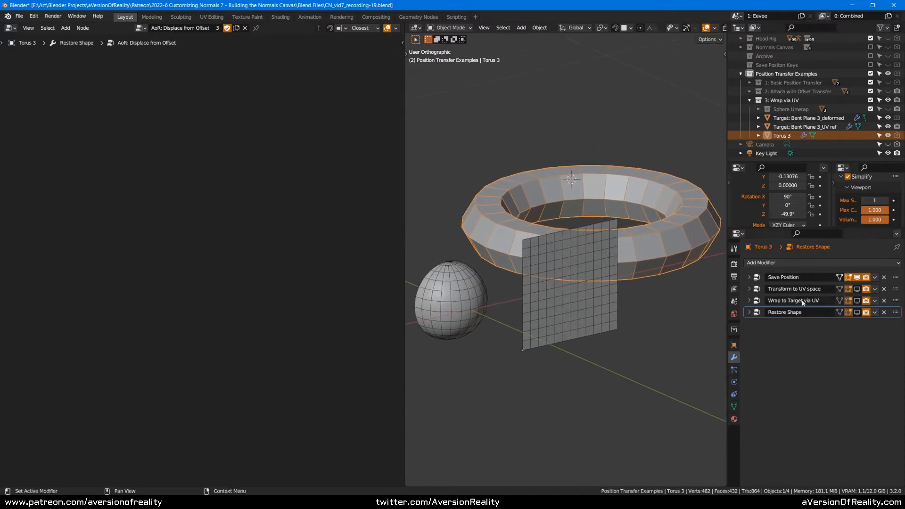
- Undo the scaling and rotation of Torus 3
{"action": "left_click", "coordinate": [857, 289]}
{"action": "left_click", "coordinate": [857, 289]}
{"action": "key", "text": "ctrl+z"}
{"action": "key", "text": "ctrl+shift+z"}
{"action": "scroll", "coordinate": [665, 216], "scroll_direction": "down", "scroll_amount": 6}
{"action": "key", "text": "ctrl+z"}
{"action": "key", "text": "ctrl+z"}
{"action": "key", "text": "ctrl+z"}
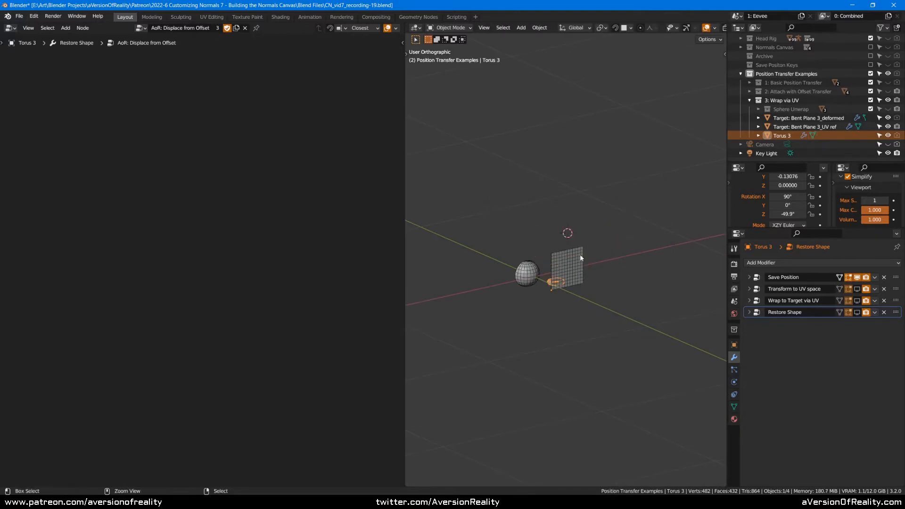
{"action": "scroll", "coordinate": [584, 258], "scroll_direction": "up", "scroll_amount": 9}
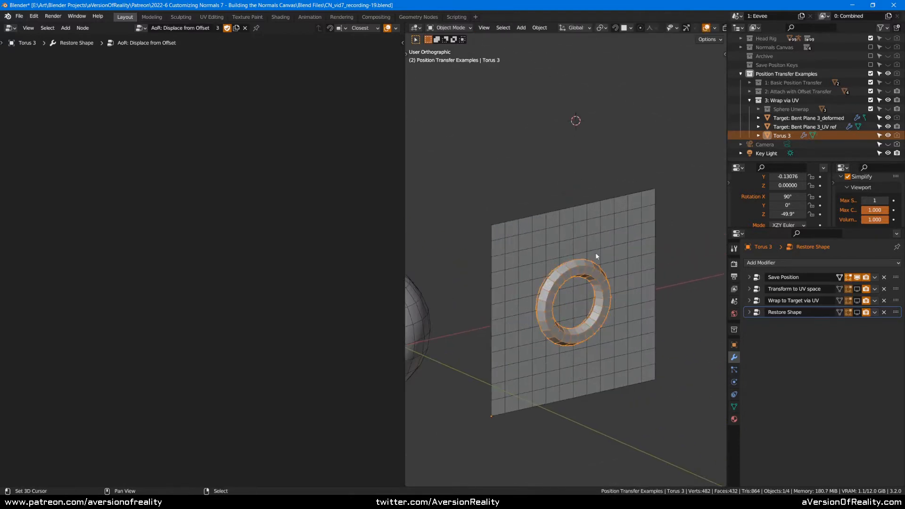
{"action": "scroll", "coordinate": [588, 277], "scroll_direction": "down", "scroll_amount": 3}
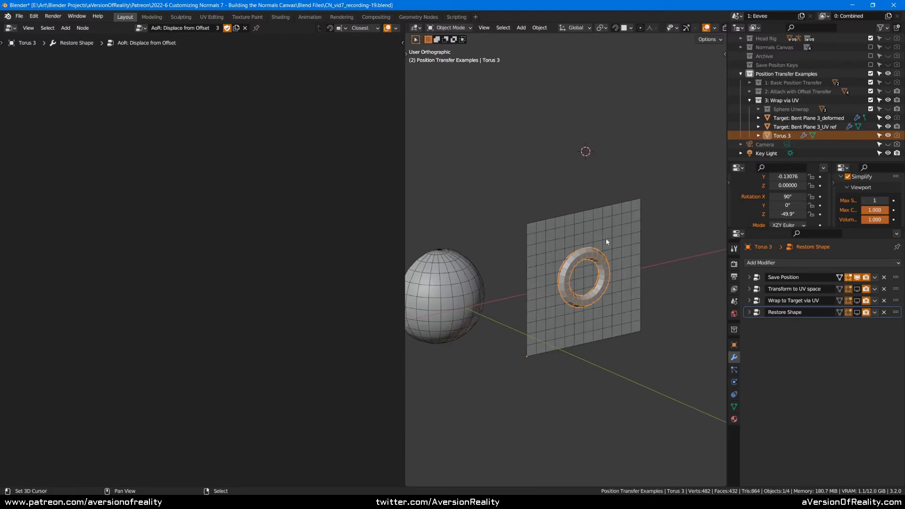
- Turn on the viewport display of Torus 3's Transform to UV space, Wrap to Target via UV and Restore Shape modifiers
{"action": "left_click", "coordinate": [857, 290]}
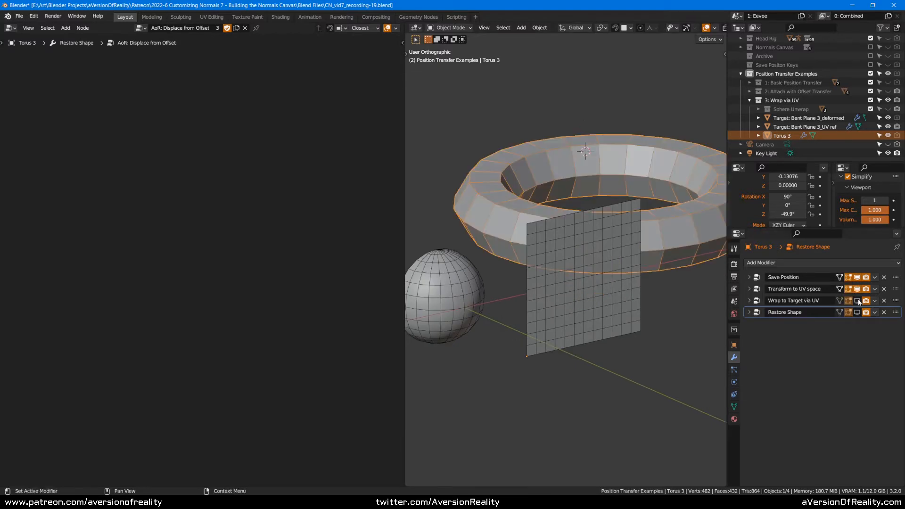
{"action": "left_click", "coordinate": [858, 301]}
{"action": "left_click", "coordinate": [857, 313]}
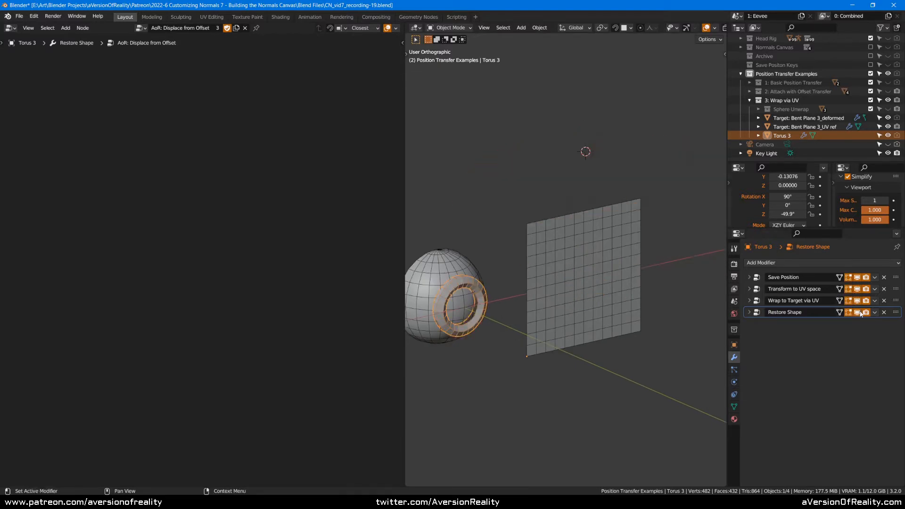
- Select Target: Bent Plane 3_UV ref and examine the mapping nodes of AoR: UV Canvas Transform
{"action": "left_click", "coordinate": [608, 275]}
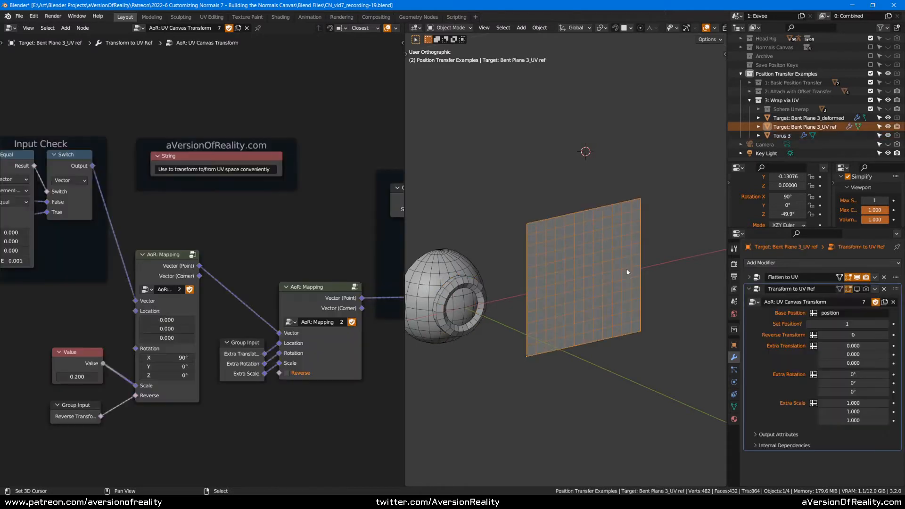
{"action": "middle_click_drag", "start_coordinate": [287, 241], "coordinate": [306, 217]}
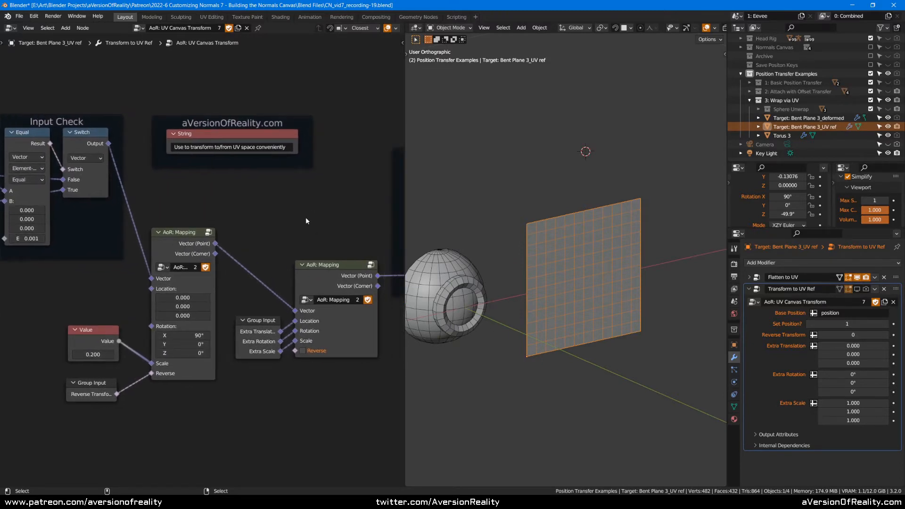
{"action": "left_click", "coordinate": [470, 290]}
{"action": "left_click", "coordinate": [594, 251]}
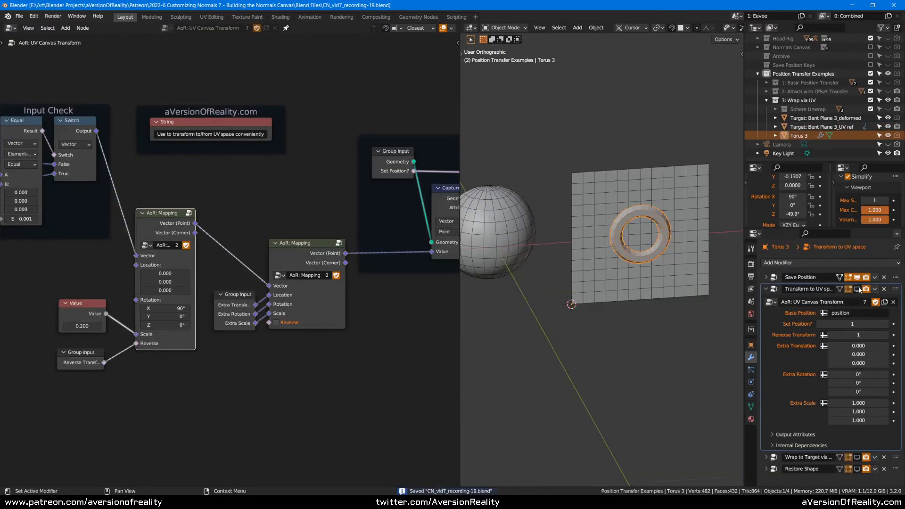
- Turn on Torus 3's Transform to UV space modifier in the viewport and turn off the UV ref plane's Transform to UV Ref modifier
{"action": "left_click", "coordinate": [858, 288]}
{"action": "scroll", "coordinate": [637, 187], "scroll_direction": "down", "scroll_amount": 3}
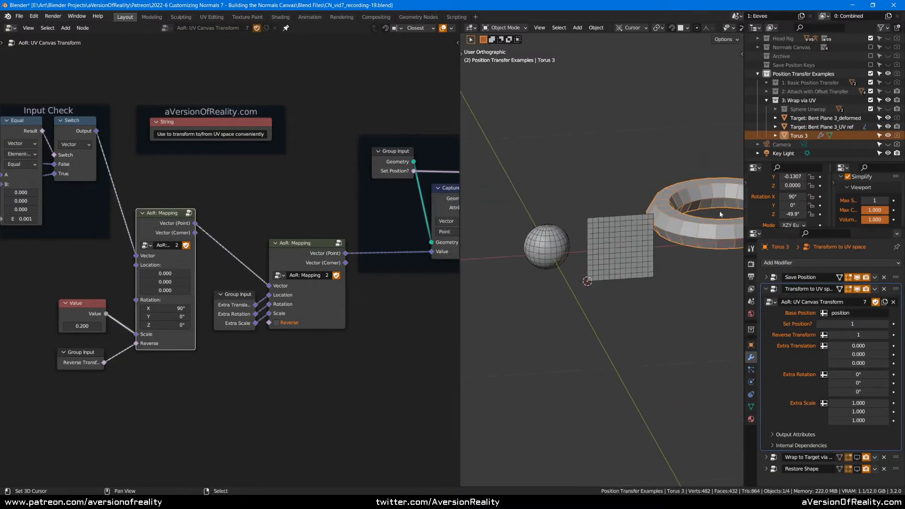
{"action": "left_click", "coordinate": [640, 239]}
{"action": "left_click", "coordinate": [857, 288]}
{"action": "middle_click_drag", "start_coordinate": [653, 244], "coordinate": [635, 252], "text": "shift"}
- Select Torus 3, collapse its Transform to UV space modifier and turn on the viewport display of Wrap to Target via UV
{"action": "right_click", "coordinate": [678, 248]}
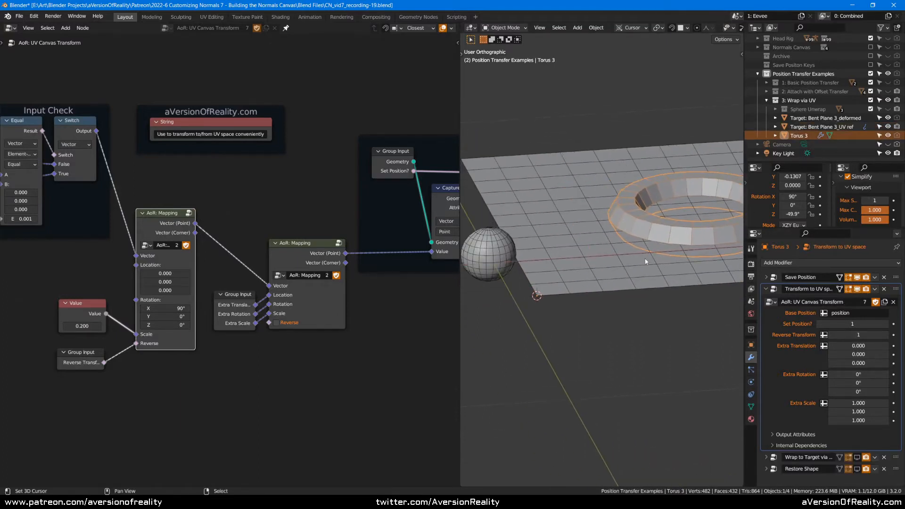
{"action": "left_click", "coordinate": [766, 289]}
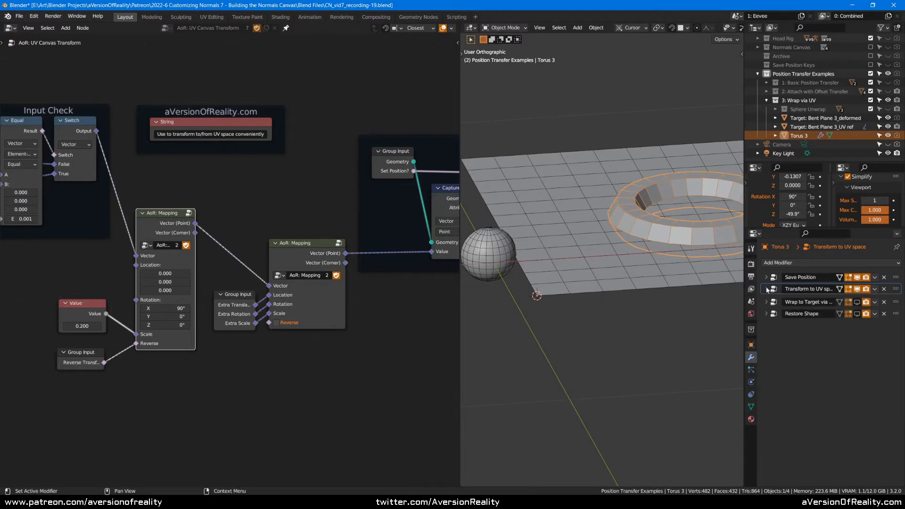
{"action": "left_click", "coordinate": [857, 301]}
{"action": "middle_click_drag", "start_coordinate": [498, 240], "coordinate": [560, 237], "text": "shift"}
{"action": "scroll", "coordinate": [560, 238], "scroll_direction": "up", "scroll_amount": 2}
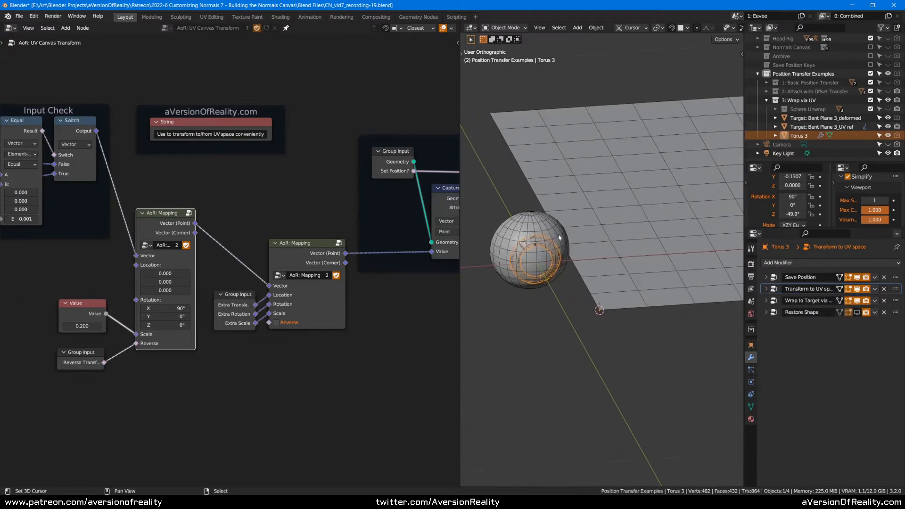
- Expand Torus 3's Wrap to Target via UV modifier and examine its AoR: Wrap Mesh via UV node tree
{"action": "left_click", "coordinate": [766, 301]}
{"action": "middle_click_drag", "start_coordinate": [661, 226], "coordinate": [660, 214]}
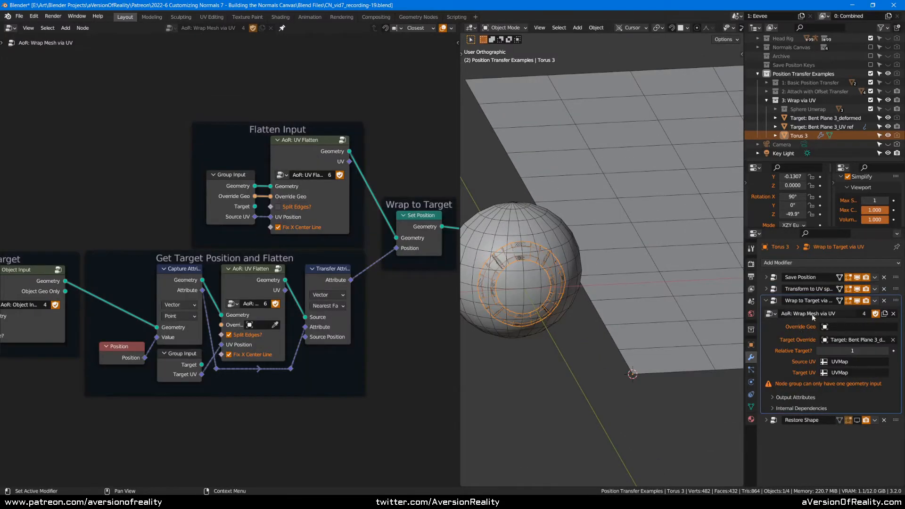
{"action": "middle_click_drag", "start_coordinate": [393, 159], "coordinate": [418, 142]}
{"action": "middle_click_drag", "start_coordinate": [146, 156], "coordinate": [202, 161]}
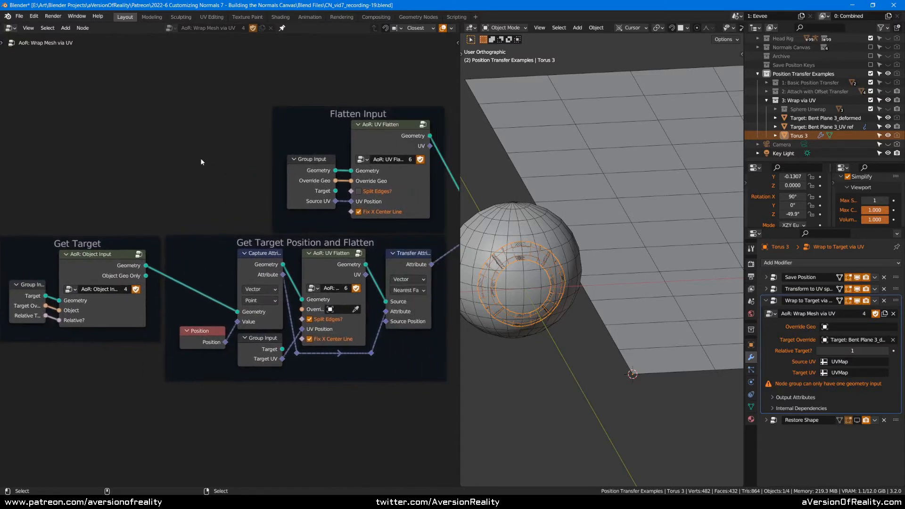
{"action": "scroll", "coordinate": [202, 153], "scroll_direction": "up", "scroll_amount": 1}
{"action": "middle_click_drag", "start_coordinate": [348, 61], "coordinate": [181, 87]}
- Select the UV ref plane and the AoR: UV Flatten node under Flatten Input, and reselect Torus 3
{"action": "left_click", "coordinate": [589, 166]}
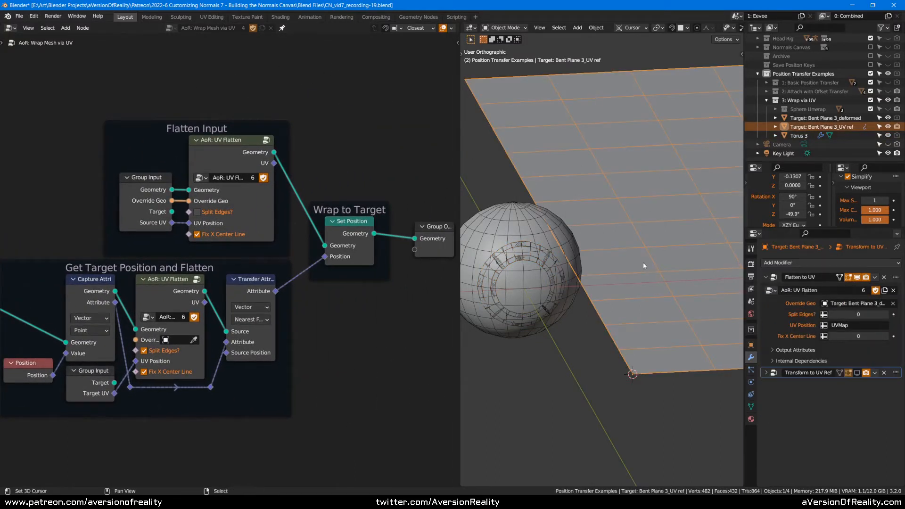
{"action": "left_click", "coordinate": [241, 149]}
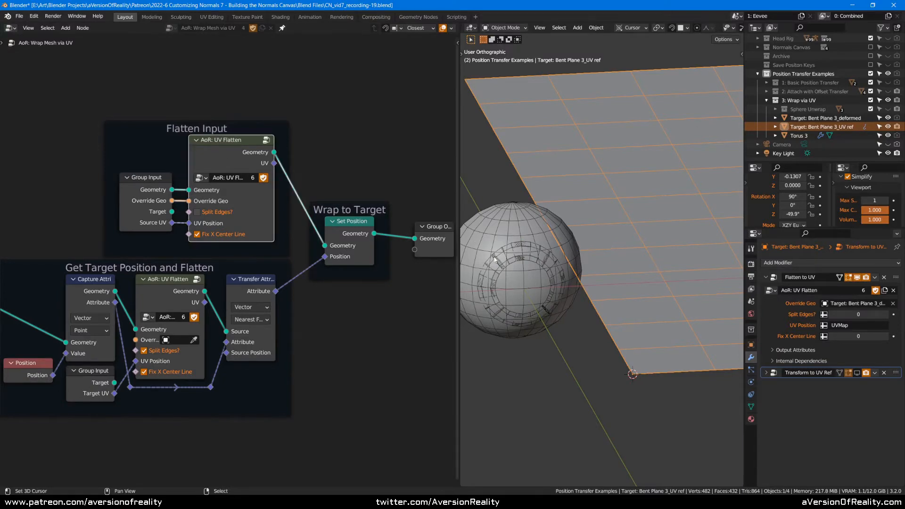
{"action": "left_click", "coordinate": [545, 241]}
{"action": "left_click", "coordinate": [532, 254]}
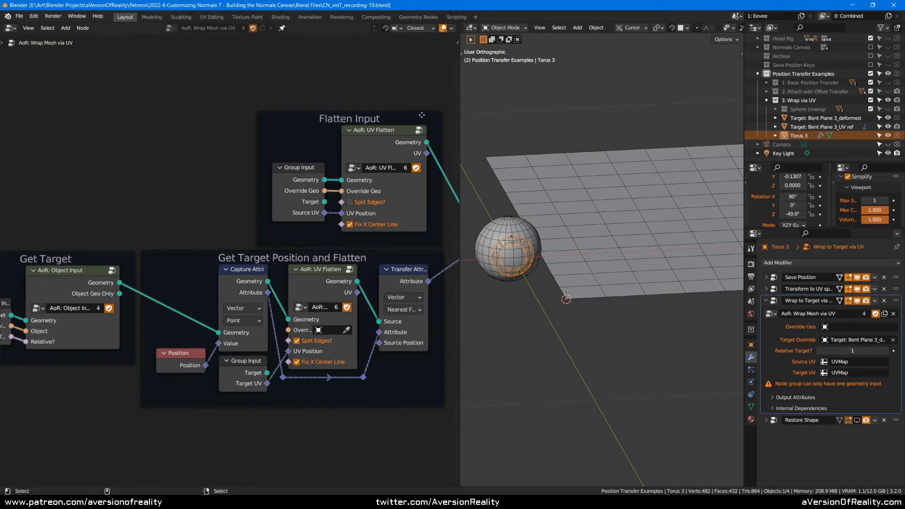
- Preview the geometry output of the AoR: Object Input node in the Get Target frame
{"action": "middle_click_drag", "start_coordinate": [159, 157], "coordinate": [285, 98]}
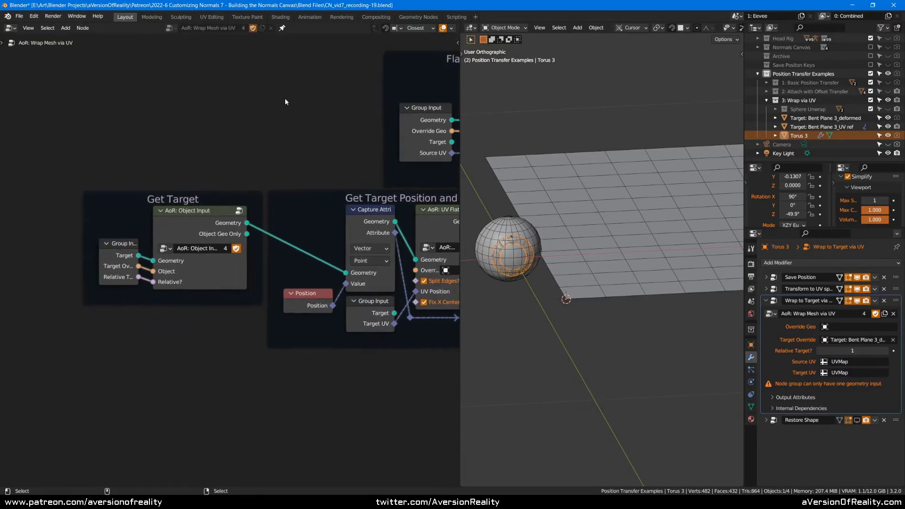
{"action": "left_click", "coordinate": [192, 215], "text": "ctrl+shift"}
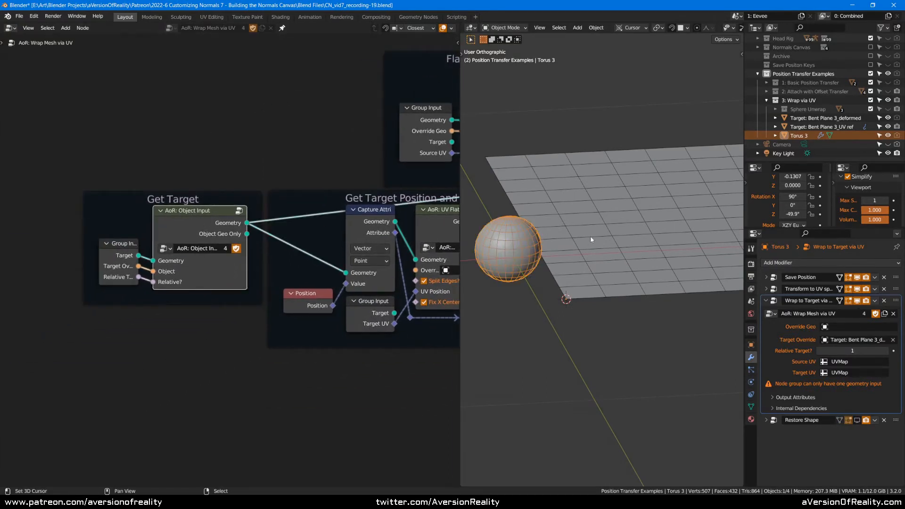
{"action": "middle_click_drag", "start_coordinate": [590, 236], "coordinate": [652, 222]}
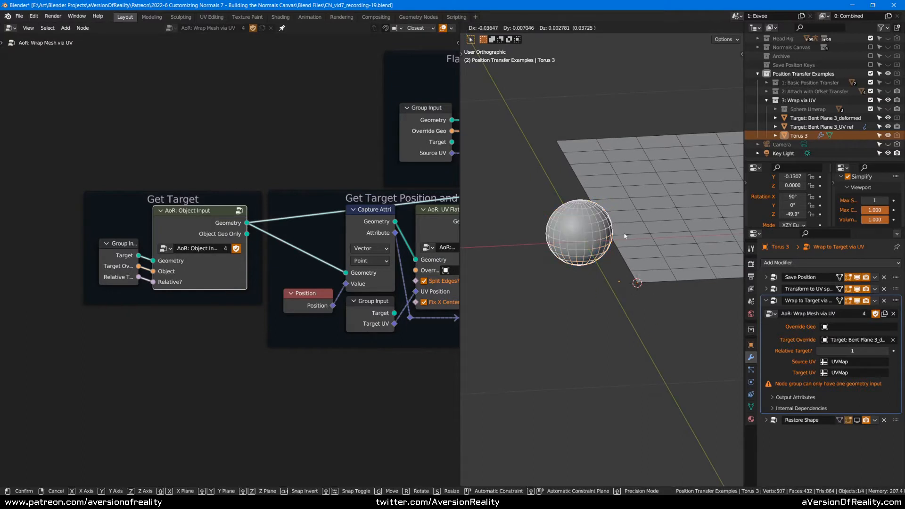
{"action": "middle_click_drag", "start_coordinate": [594, 243], "coordinate": [572, 268], "text": "shift"}
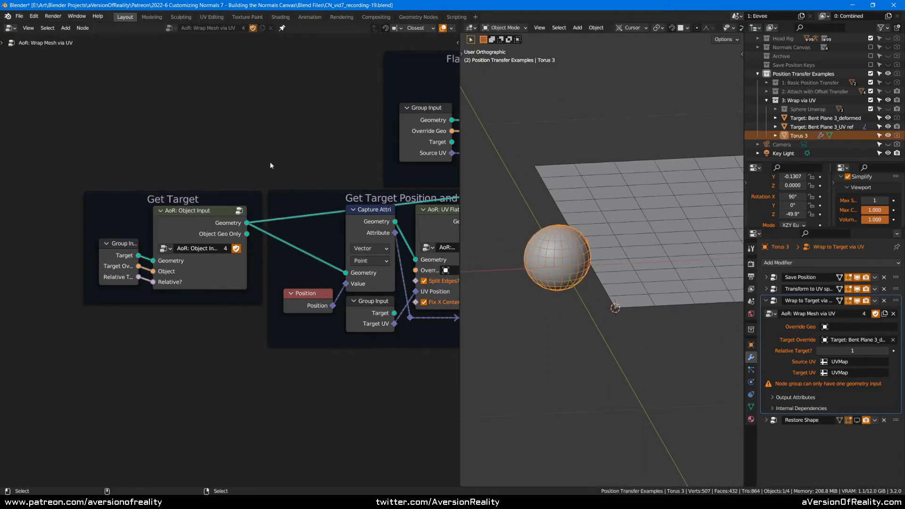
{"action": "scroll", "coordinate": [163, 250], "scroll_direction": "up", "scroll_amount": 3}
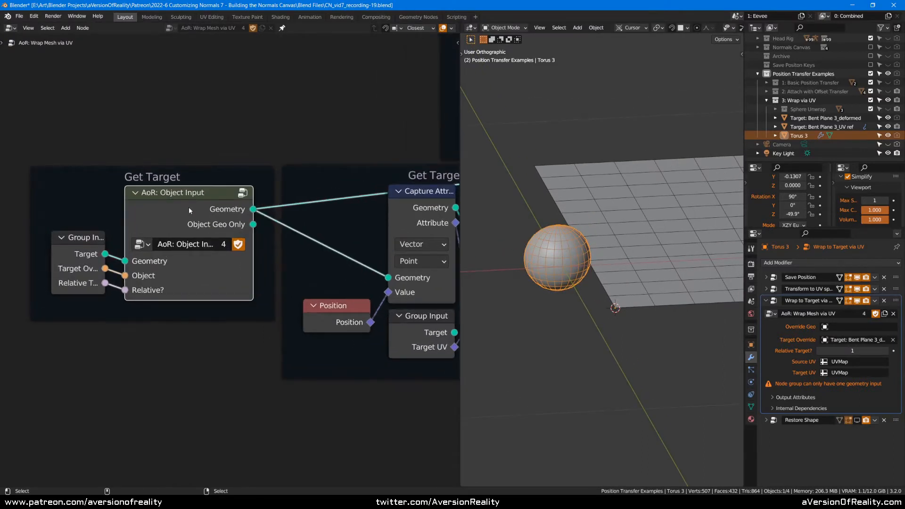
- Look inside the AoR: Object Input group and return to the AoR: Wrap Mesh via UV tree
{"action": "key", "text": "Tab"}
{"action": "scroll", "coordinate": [222, 221], "scroll_direction": "down", "scroll_amount": 2}
{"action": "scroll", "coordinate": [245, 238], "scroll_direction": "up", "scroll_amount": 2}
{"action": "key", "text": "Tab"}
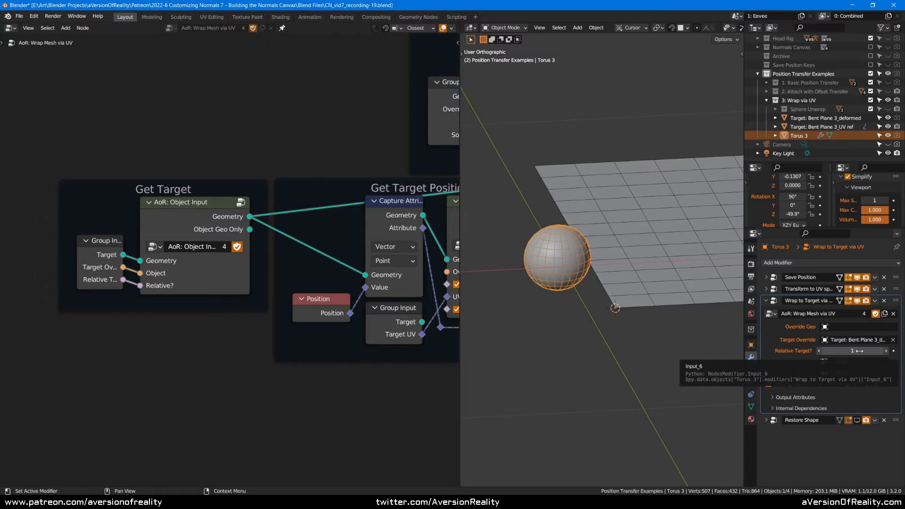
{"action": "scroll", "coordinate": [638, 290], "scroll_direction": "down", "scroll_amount": 2}
{"action": "middle_click_drag", "start_coordinate": [631, 289], "coordinate": [610, 294], "text": "shift"}
{"action": "scroll", "coordinate": [609, 294], "scroll_direction": "up", "scroll_amount": 1}
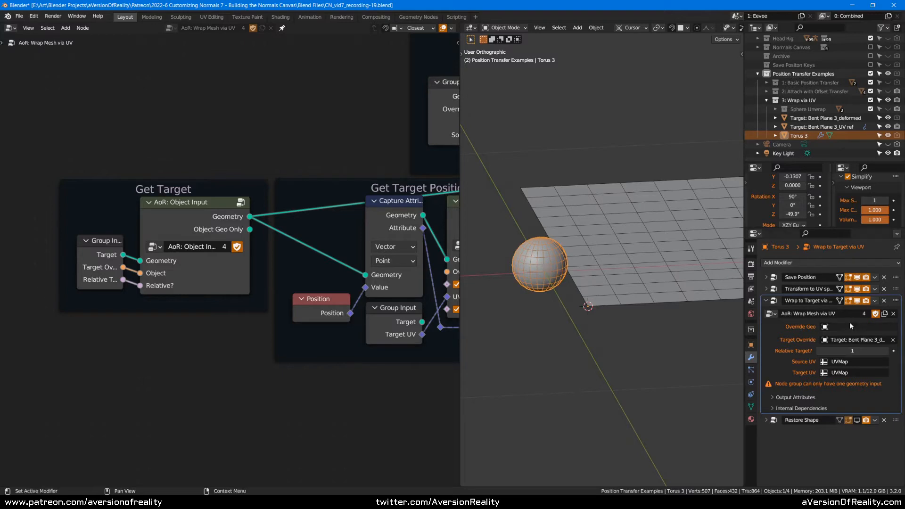
- Compare Relative Target? at 0 and 1 on Wrap to Target via UV while previewing the Set Position node, leaving it at 1
{"action": "left_click", "coordinate": [819, 350]}
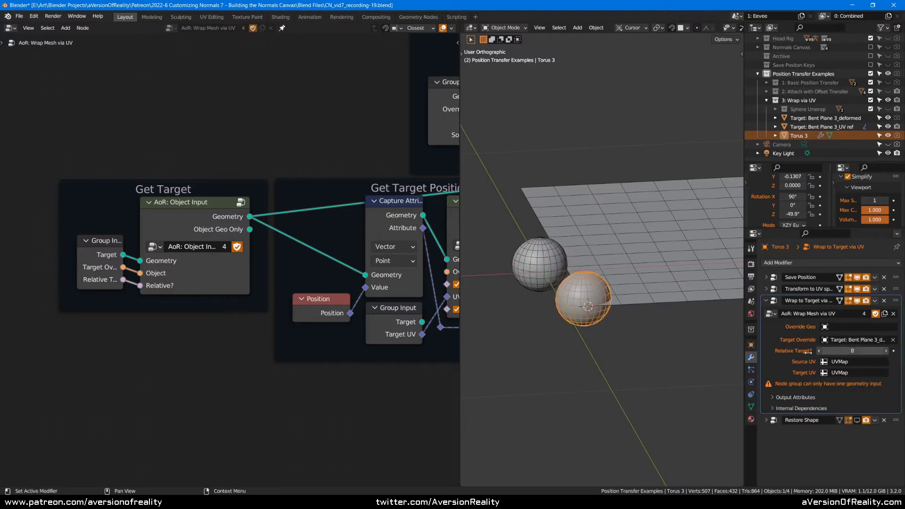
{"action": "scroll", "coordinate": [295, 249], "scroll_direction": "down", "scroll_amount": 1}
{"action": "middle_click_drag", "start_coordinate": [423, 236], "coordinate": [216, 251]}
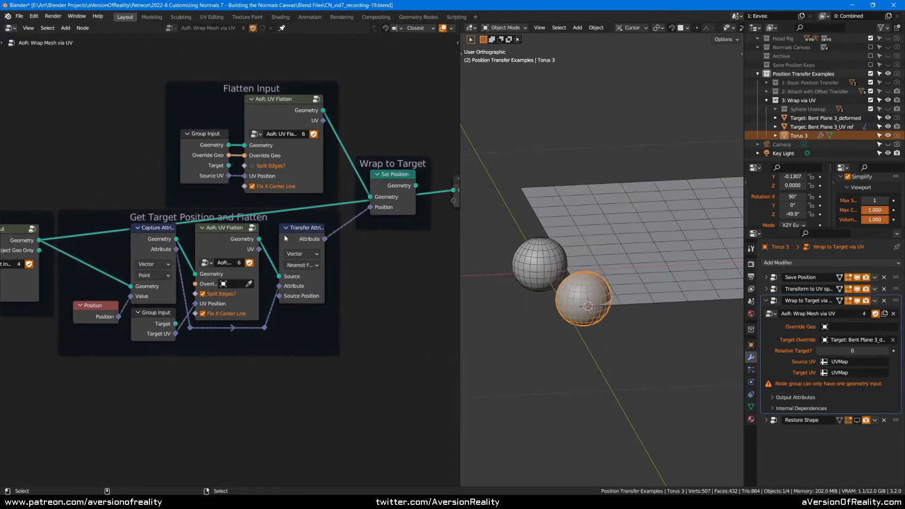
{"action": "left_click", "coordinate": [402, 192], "text": "alt+shift"}
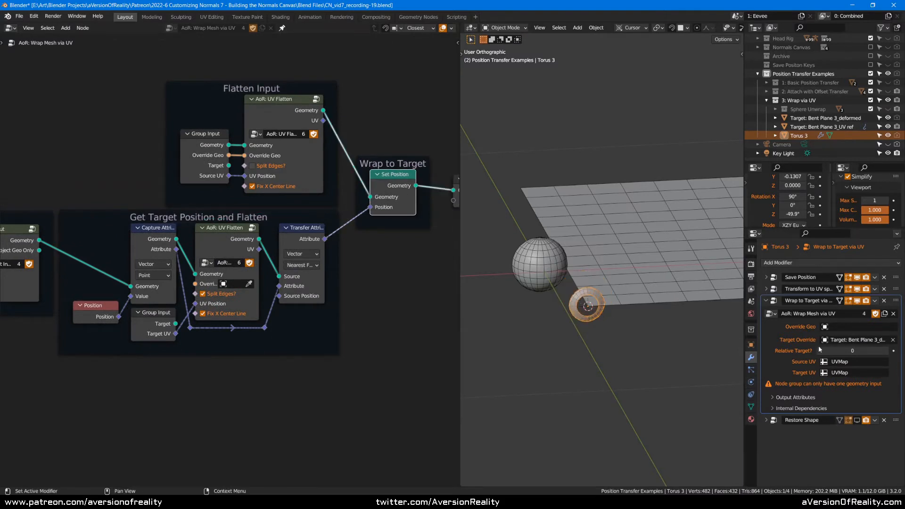
{"action": "left_click", "coordinate": [886, 351]}
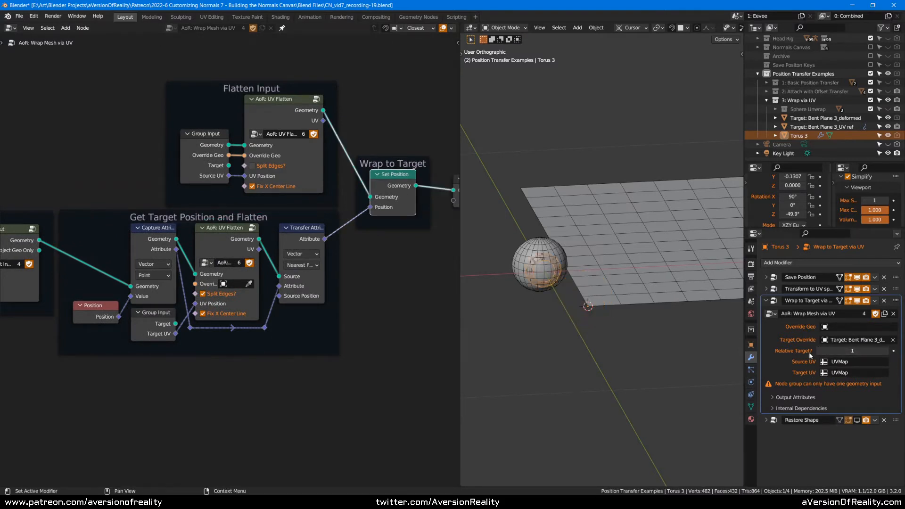
{"action": "left_click", "coordinate": [820, 351]}
{"action": "left_click", "coordinate": [885, 352]}
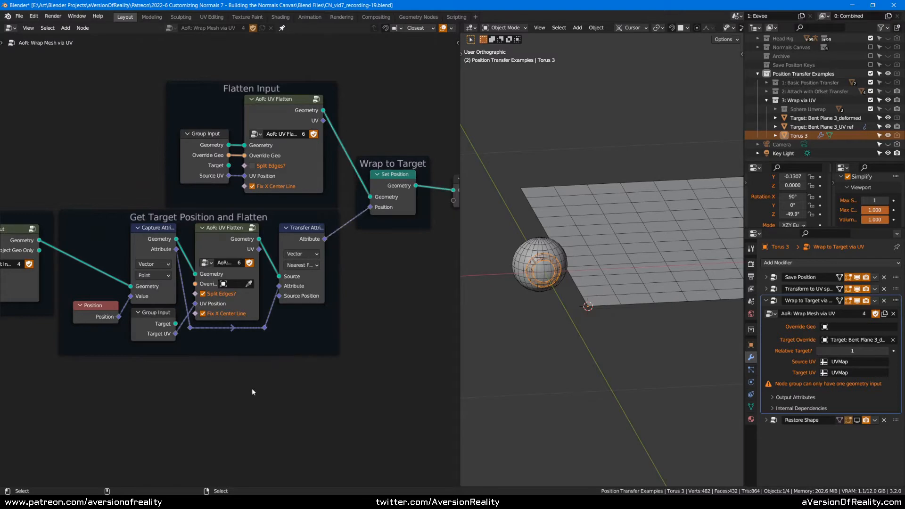
- Save the file and hide Target: Bent Plane 3_deformed and Target: Bent Plane 3_UV ref in the viewport
{"action": "middle_click_drag", "start_coordinate": [252, 388], "coordinate": [353, 372]}
{"action": "key", "text": "ctrl+s"}
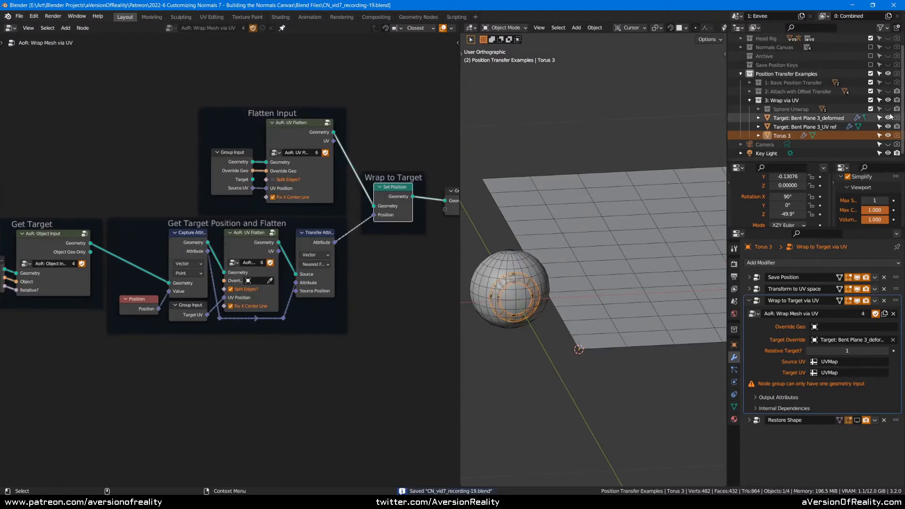
{"action": "left_click", "coordinate": [888, 118]}
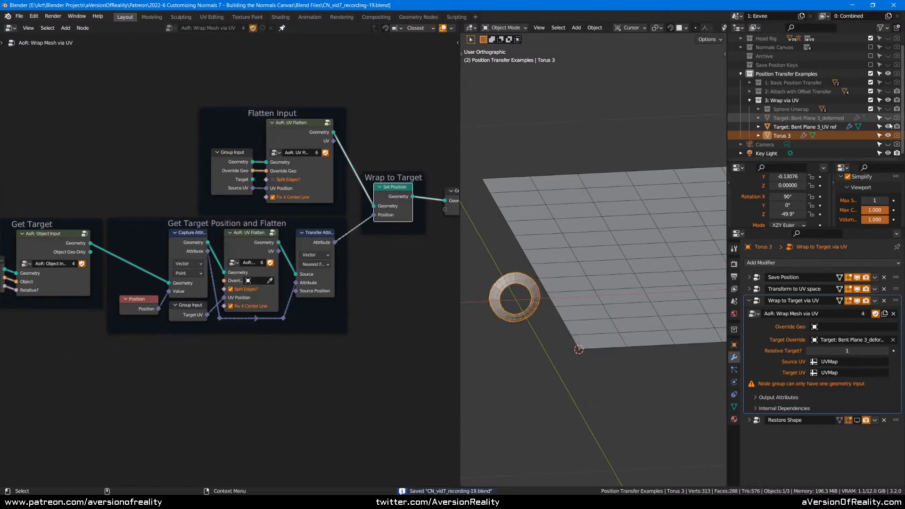
{"action": "left_click", "coordinate": [888, 126]}
- Preview the AoR: Object Input node's geometry with the targets hidden and examine its Target, Target Override and Relative Target inputs
{"action": "middle_click_drag", "start_coordinate": [216, 379], "coordinate": [347, 365]}
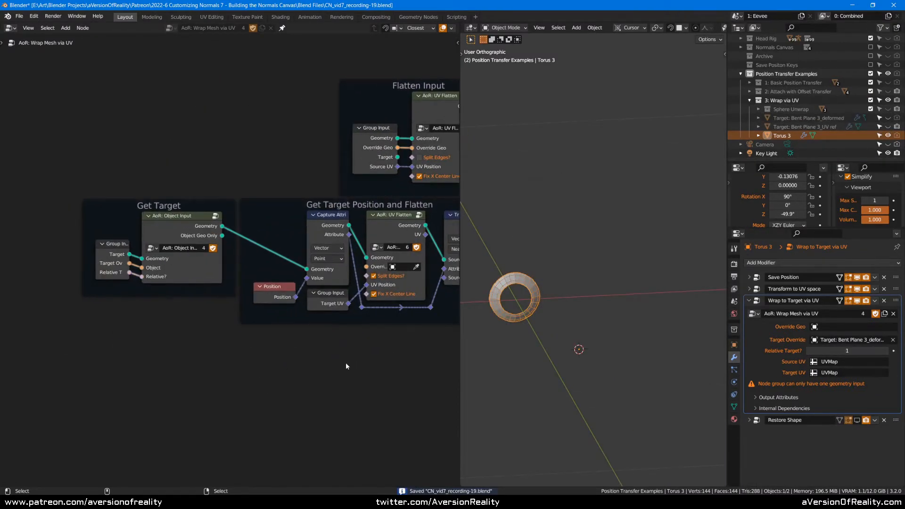
{"action": "scroll", "coordinate": [345, 363], "scroll_direction": "up", "scroll_amount": 1}
{"action": "left_click", "coordinate": [186, 231], "text": "ctrl+shift"}
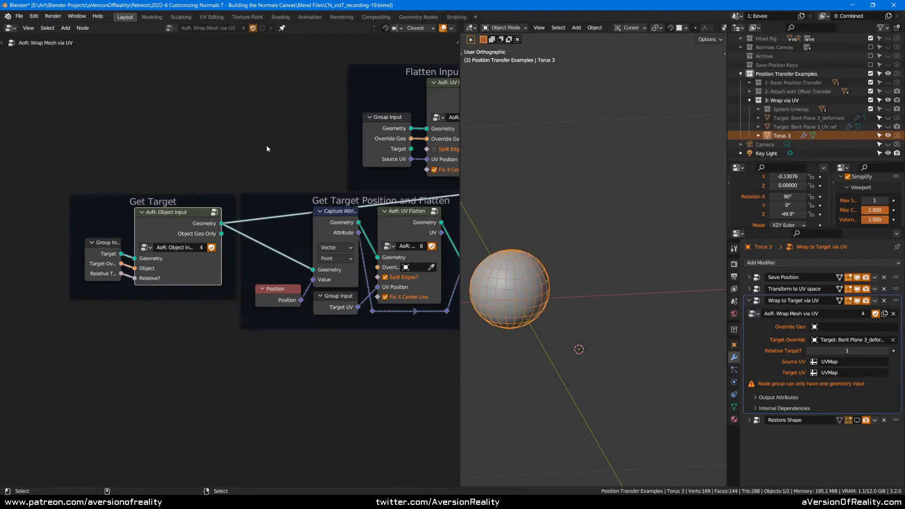
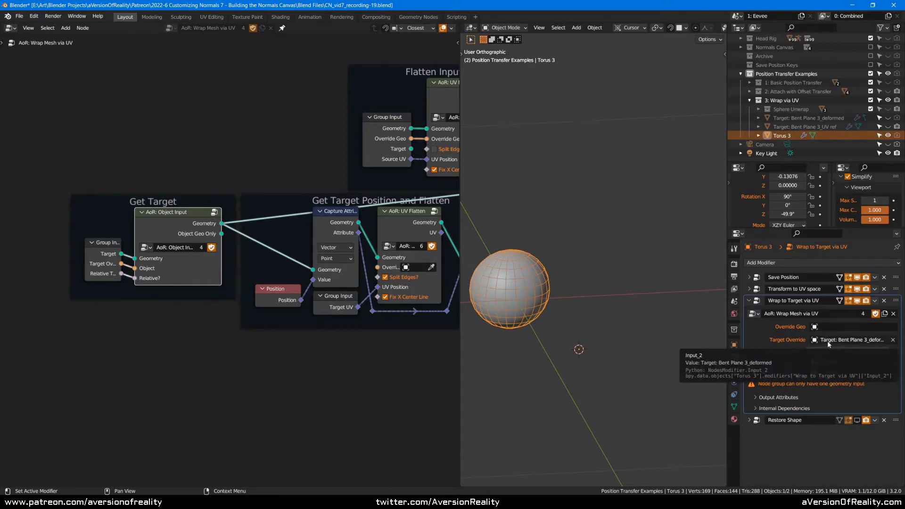
{"action": "scroll", "coordinate": [140, 211], "scroll_direction": "up", "scroll_amount": 2}
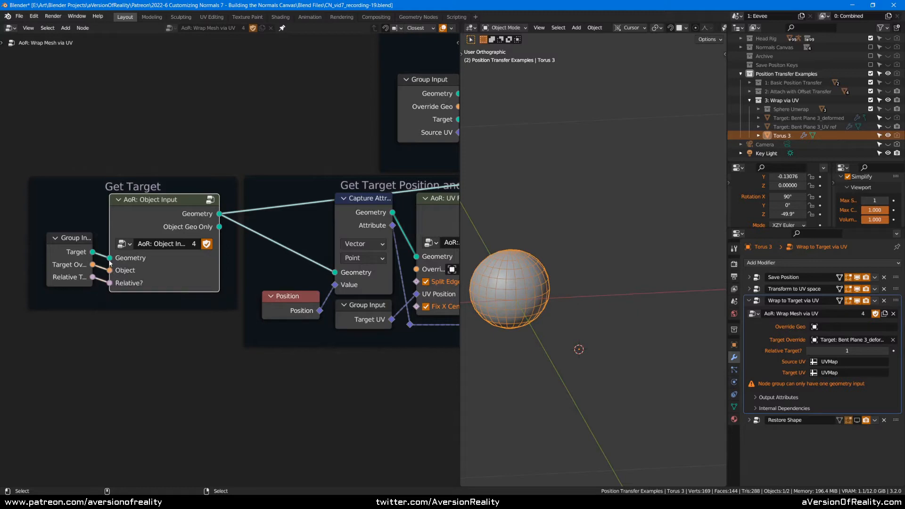
{"action": "mouse_move", "coordinate": [119, 265]}
{"action": "scroll", "coordinate": [236, 162], "scroll_direction": "down", "scroll_amount": 2}
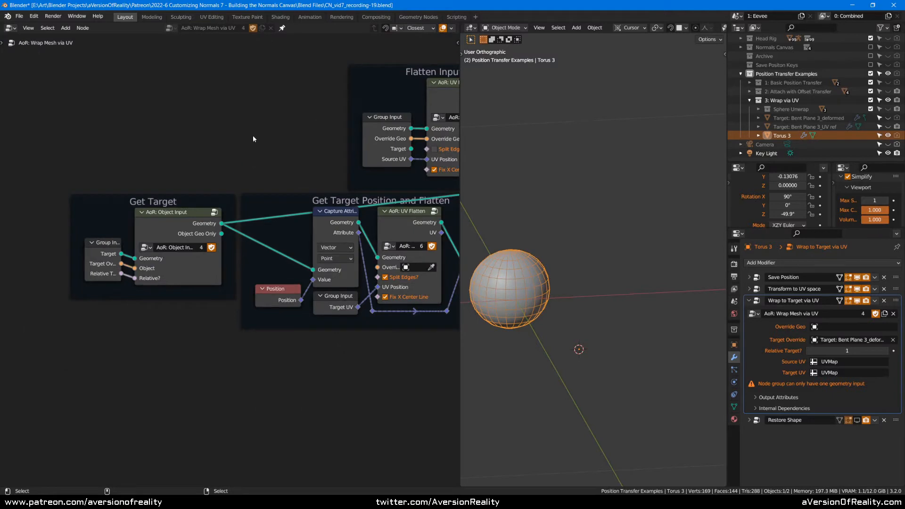
- Preview the Capture Attribute node under Get Target Position and Flatten, and save the file
{"action": "scroll", "coordinate": [253, 138], "scroll_direction": "up", "scroll_amount": 1}
{"action": "middle_click_drag", "start_coordinate": [240, 154], "coordinate": [70, 177]}
{"action": "left_click", "coordinate": [167, 245]}
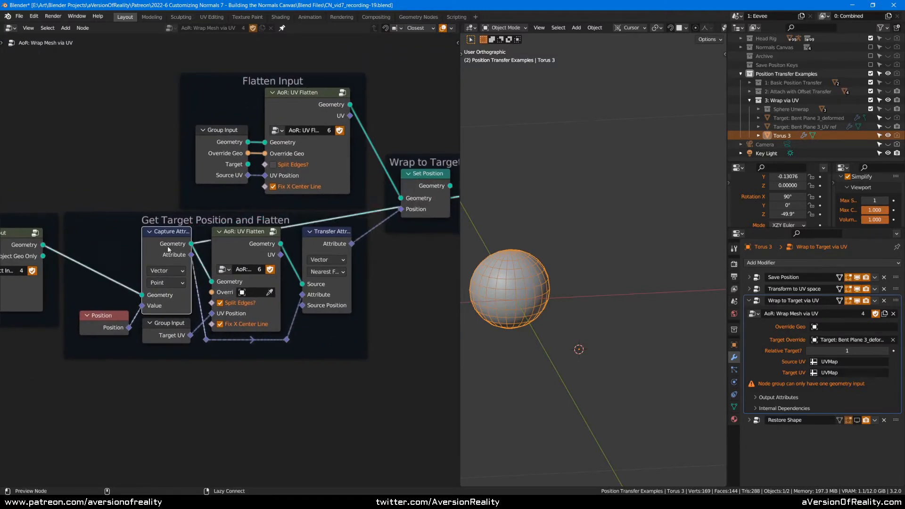
{"action": "left_click", "coordinate": [389, 329]}
{"action": "key", "text": "ctrl+s"}
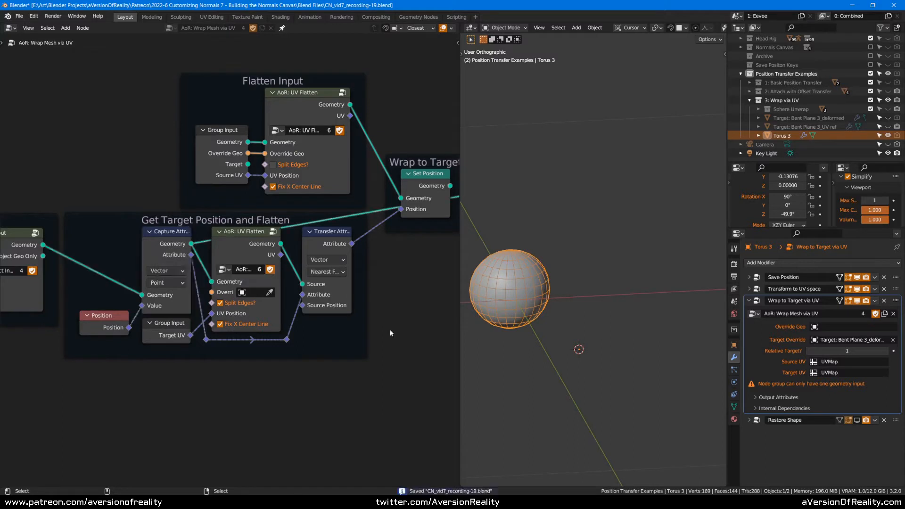
- Preview the AoR: UV Flatten node under Get Target Position and Flatten, and widen the 3D viewport
{"action": "left_click", "coordinate": [243, 246], "text": "alt+shift"}
{"action": "scroll", "coordinate": [594, 270], "scroll_direction": "down", "scroll_amount": 2}
{"action": "middle_click_drag", "start_coordinate": [604, 312], "coordinate": [539, 318], "text": "shift"}
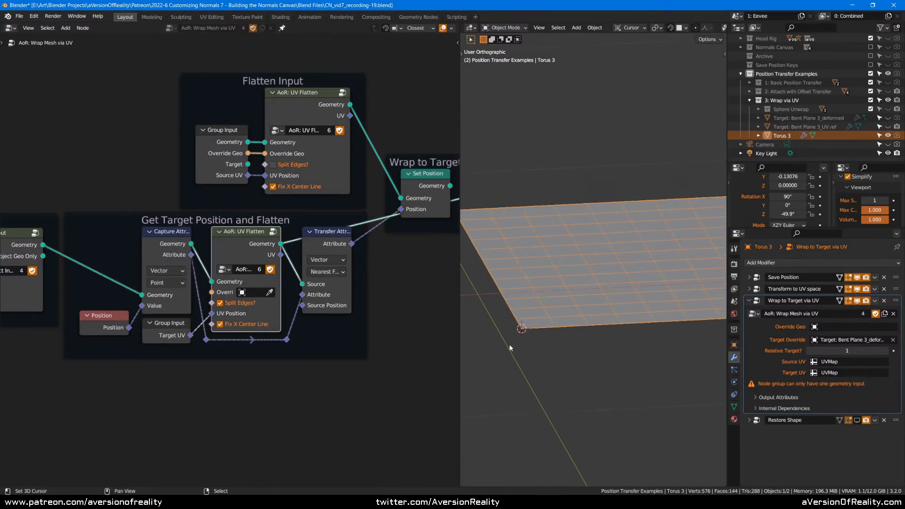
{"action": "middle_click_drag", "start_coordinate": [600, 272], "coordinate": [539, 287], "text": "shift"}
{"action": "scroll", "coordinate": [605, 255], "scroll_direction": "down", "scroll_amount": 2}
{"action": "scroll", "coordinate": [605, 255], "scroll_direction": "up", "scroll_amount": 2}
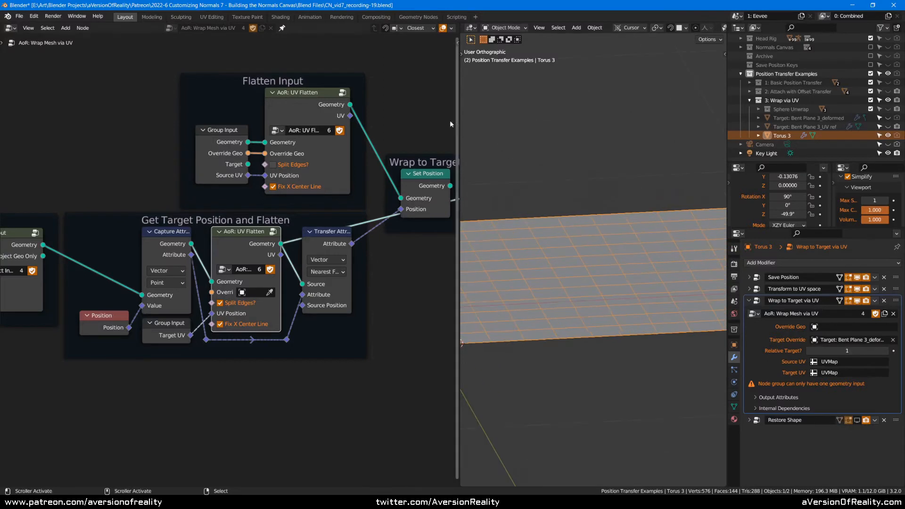
{"action": "left_click_drag", "start_coordinate": [458, 121], "coordinate": [423, 122]}
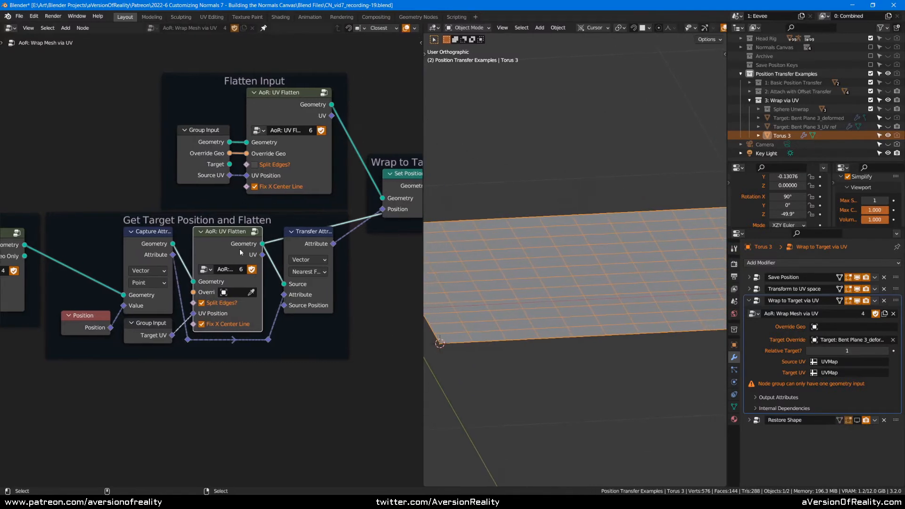
- Highlight the Transfer Attribute and Capture Attribute nodes under Get Target Position and Flatten, and save the file
{"action": "left_click", "coordinate": [305, 244]}
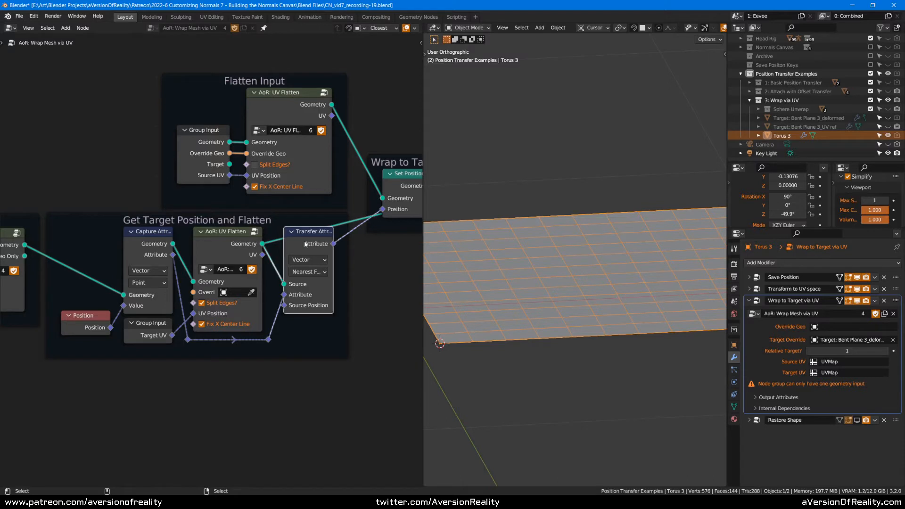
{"action": "left_click", "coordinate": [158, 254]}
{"action": "left_click", "coordinate": [369, 295]}
{"action": "key", "text": "ctrl+s"}
- Preview the Flatten Input frame's AoR: UV Flatten node and examine the AoR: Object Input group nested inside it
{"action": "middle_click_drag", "start_coordinate": [389, 104], "coordinate": [289, 158]}
{"action": "left_click", "coordinate": [116, 194], "text": "ctrl+shift"}
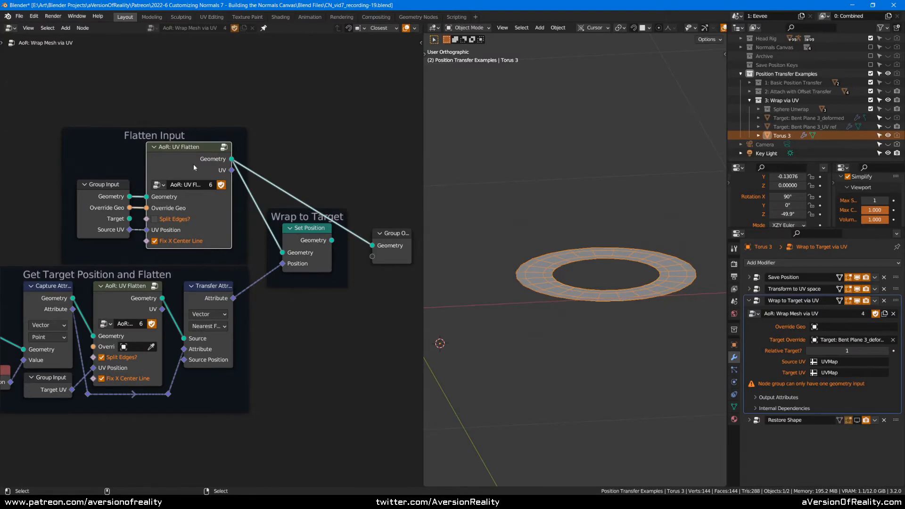
{"action": "key", "text": "Tab"}
{"action": "scroll", "coordinate": [189, 166], "scroll_direction": "up", "scroll_amount": 3}
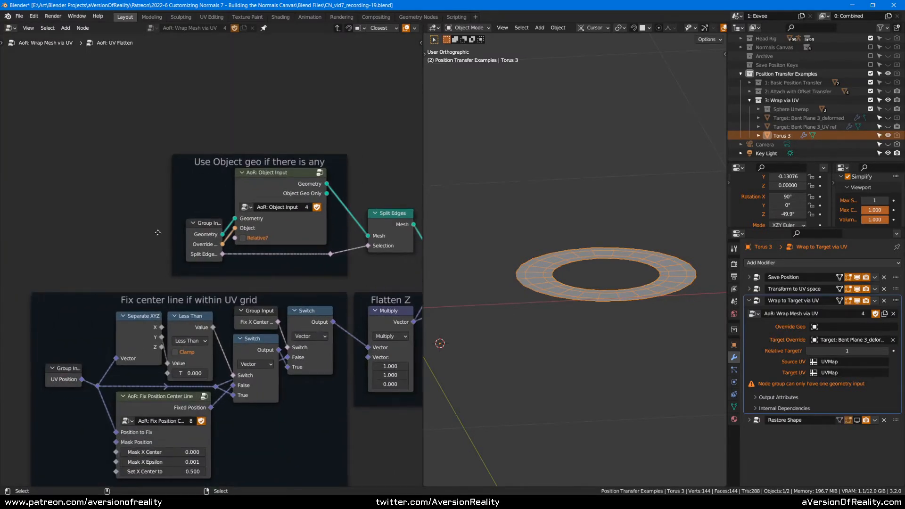
{"action": "middle_click_drag", "start_coordinate": [148, 253], "coordinate": [117, 185]}
{"action": "left_click", "coordinate": [245, 117]}
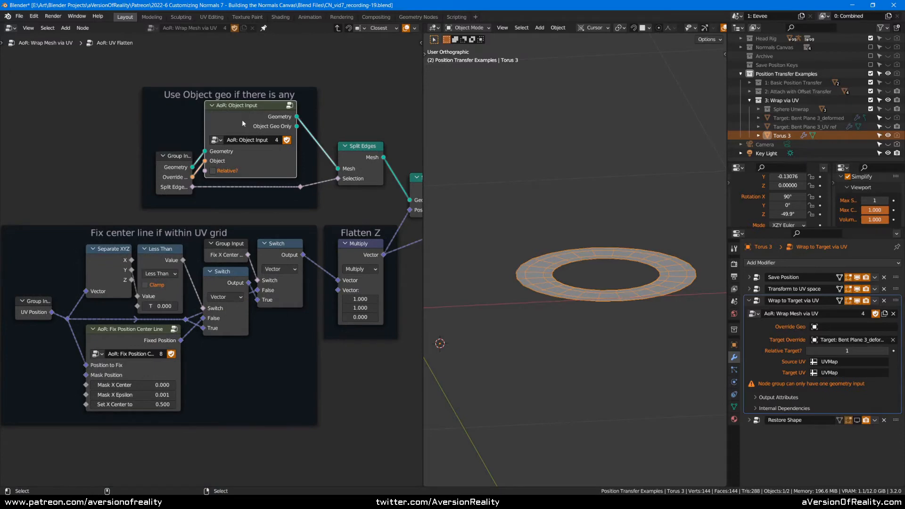
{"action": "key", "text": "Tab"}
{"action": "key", "text": "Tab"}
{"action": "key", "text": "Tab"}
- Examine how the Get Target inputs feed the Capture Attribute, Position and AoR: UV Flatten nodes of the wrap tree
{"action": "left_click", "coordinate": [308, 101]}
{"action": "middle_click_drag", "start_coordinate": [34, 179], "coordinate": [195, 138]}
{"action": "scroll", "coordinate": [95, 137], "scroll_direction": "up", "scroll_amount": 2}
{"action": "left_click", "coordinate": [303, 249]}
{"action": "middle_click_drag", "start_coordinate": [113, 255], "coordinate": [179, 254]}
{"action": "left_click", "coordinate": [43, 269]}
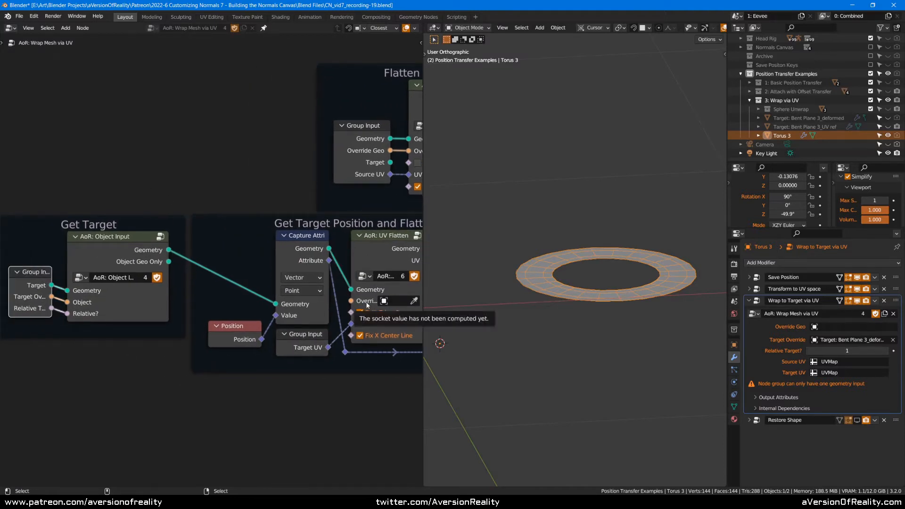
{"action": "left_click", "coordinate": [280, 238]}
{"action": "left_click", "coordinate": [242, 335]}
{"action": "left_click", "coordinate": [298, 254]}
{"action": "left_click", "coordinate": [258, 326]}
{"action": "left_click", "coordinate": [260, 165]}
{"action": "middle_click_drag", "start_coordinate": [241, 171], "coordinate": [207, 178]}
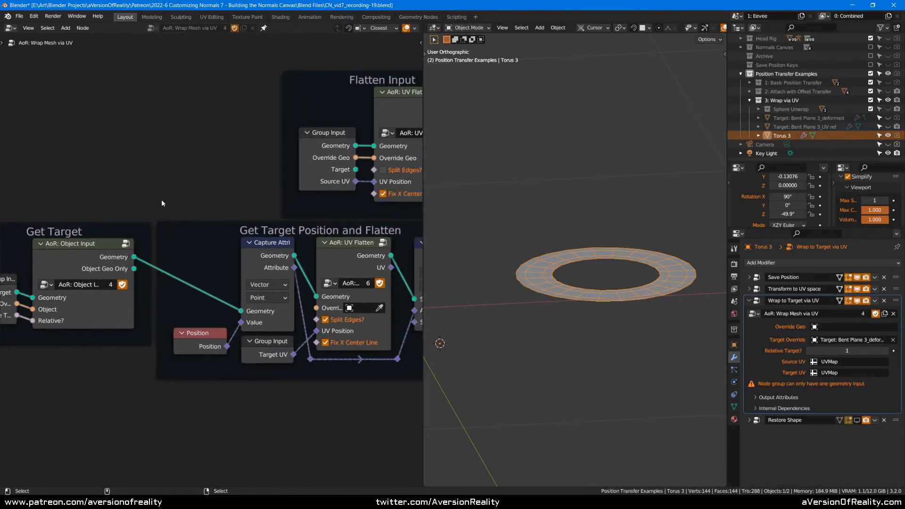
- Examine the Flatten Input frame's AoR: UV Flatten node alongside the flattened Torus 3 in the 3D viewport
{"action": "scroll", "coordinate": [31, 300], "scroll_direction": "down", "scroll_amount": 1}
{"action": "left_click_drag", "start_coordinate": [32, 302], "coordinate": [50, 306]}
{"action": "left_click", "coordinate": [124, 221]}
{"action": "middle_click_drag", "start_coordinate": [323, 212], "coordinate": [134, 270]}
{"action": "scroll", "coordinate": [270, 199], "scroll_direction": "up", "scroll_amount": 2}
{"action": "left_click", "coordinate": [231, 176]}
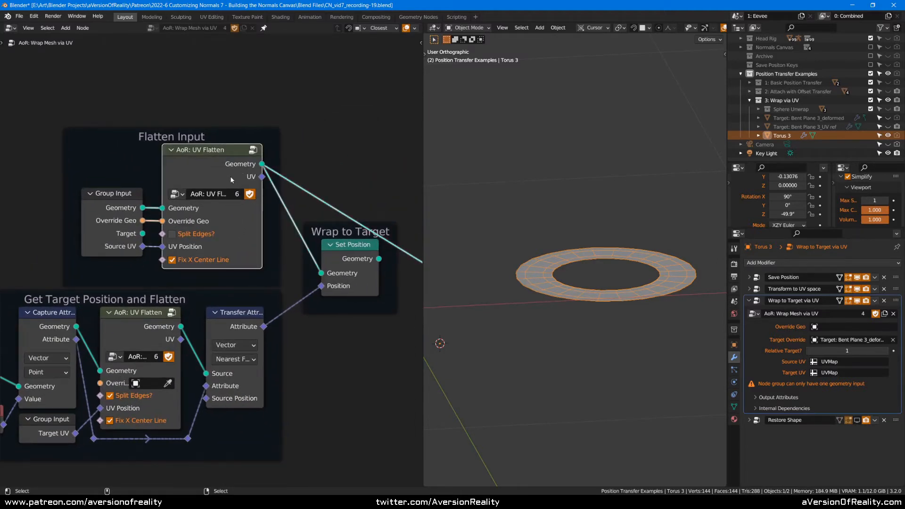
{"action": "middle_click_drag", "start_coordinate": [601, 266], "coordinate": [626, 243]}
{"action": "left_click", "coordinate": [352, 178]}
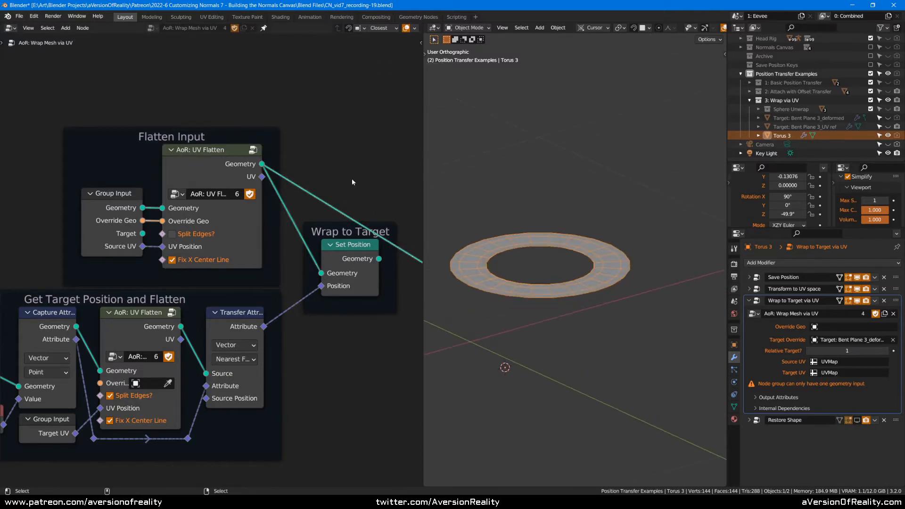
- Check the Output Attributes of Torus 3's Transform to UV space modifier, leaving the modifier collapsed
{"action": "left_click", "coordinate": [749, 289]}
{"action": "left_click", "coordinate": [773, 434]}
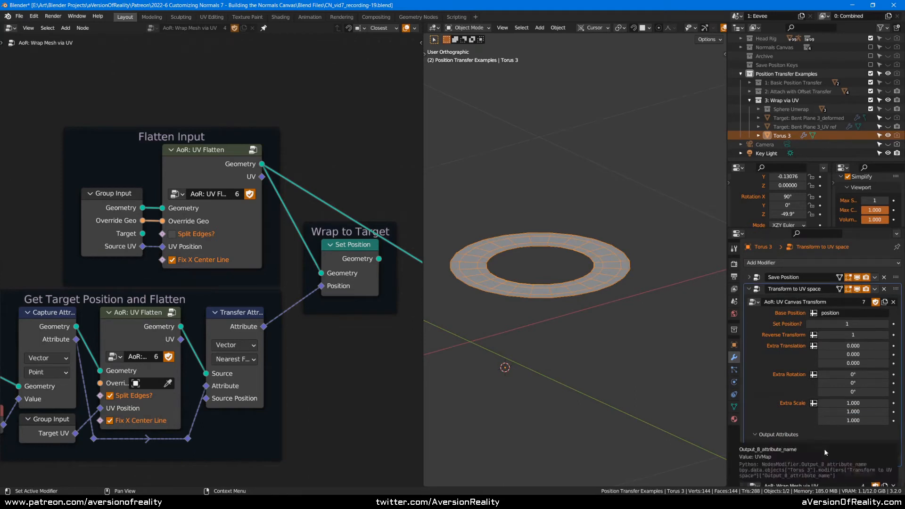
{"action": "left_click", "coordinate": [749, 289]}
- Go inside the Flatten Input's AoR: UV Flatten group and toggle muting of the Multiply node that flattens Z
{"action": "left_click", "coordinate": [227, 174]}
{"action": "key", "text": "Tab"}
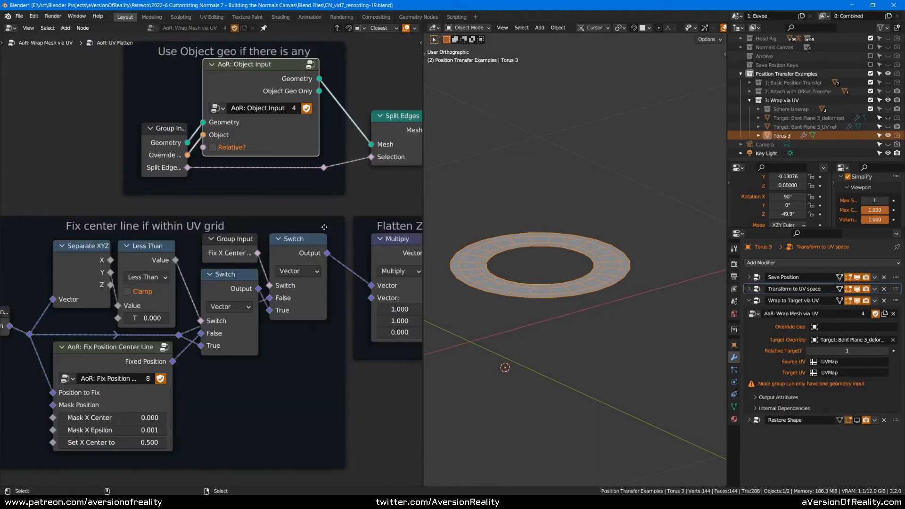
{"action": "scroll", "coordinate": [338, 230], "scroll_direction": "down", "scroll_amount": 1}
{"action": "middle_click_drag", "start_coordinate": [338, 230], "coordinate": [228, 228]}
{"action": "left_click", "coordinate": [293, 243]}
{"action": "key", "text": "m"}
{"action": "key", "text": "m"}
{"action": "key", "text": "m"}
{"action": "key", "text": "m"}
{"action": "key", "text": "m"}
{"action": "key", "text": "m"}
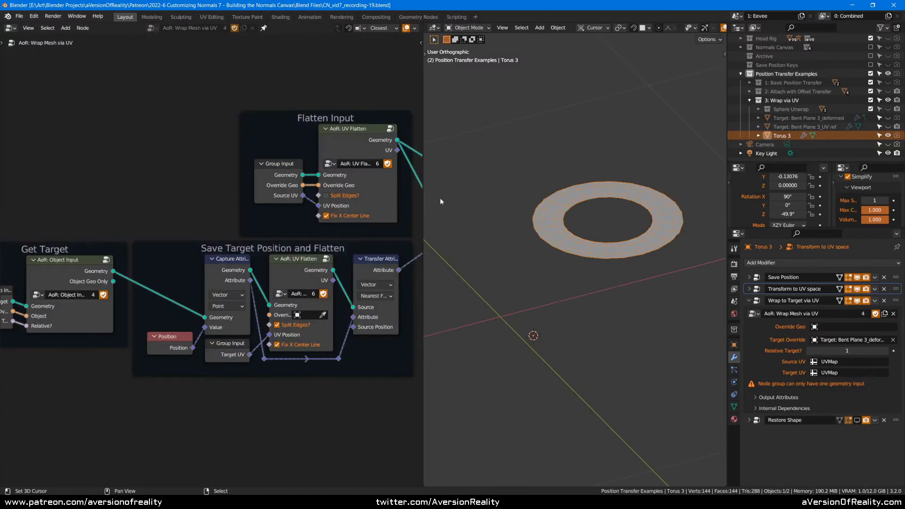
- Preview the AoR: UV Flatten node of Save Target Position and Flatten, followed by the one in Flatten Input
{"action": "middle_click_drag", "start_coordinate": [330, 208], "coordinate": [147, 213]}
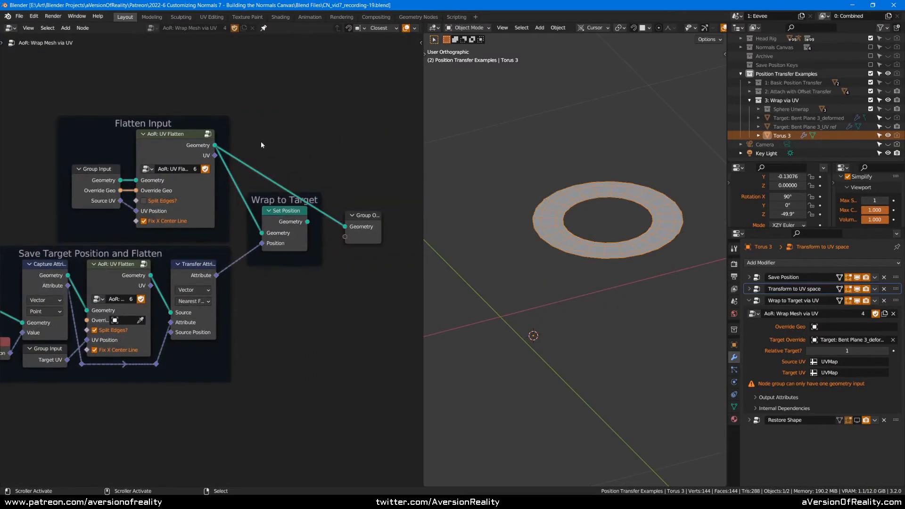
{"action": "left_click", "coordinate": [115, 265], "text": "ctrl+shift"}
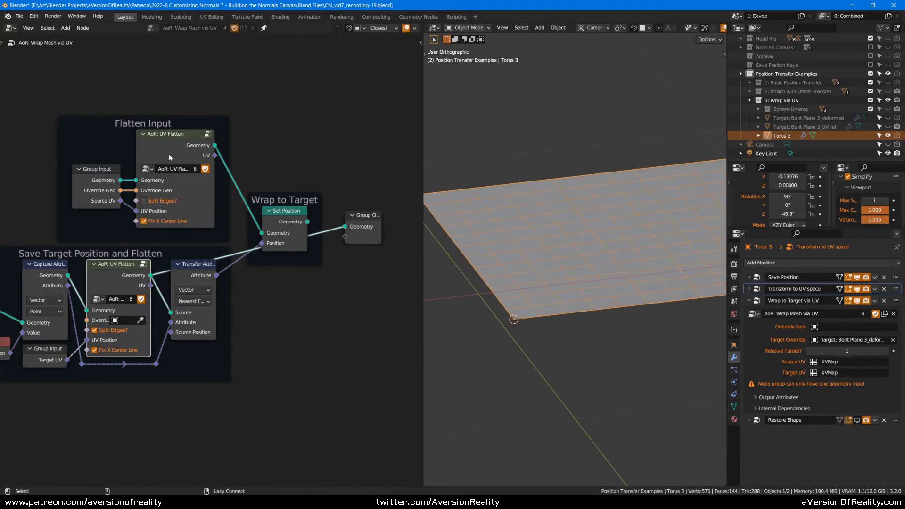
{"action": "left_click", "coordinate": [166, 146], "text": "ctrl+shift"}
{"action": "left_click", "coordinate": [311, 241]}
{"action": "scroll", "coordinate": [536, 270], "scroll_direction": "up", "scroll_amount": 1}
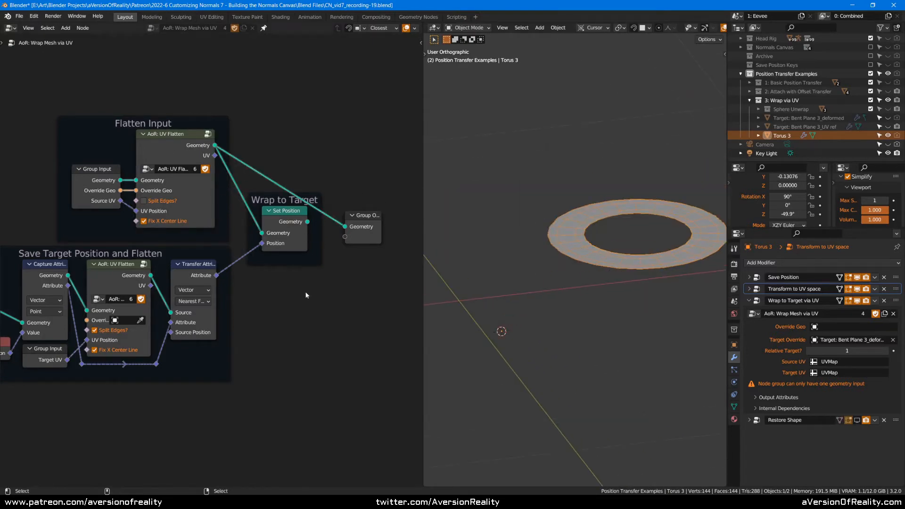
- Highlight the Transfer Attribute node, preview Wrap to Target's Set Position node and inspect the wrapped torus
{"action": "left_click", "coordinate": [211, 273]}
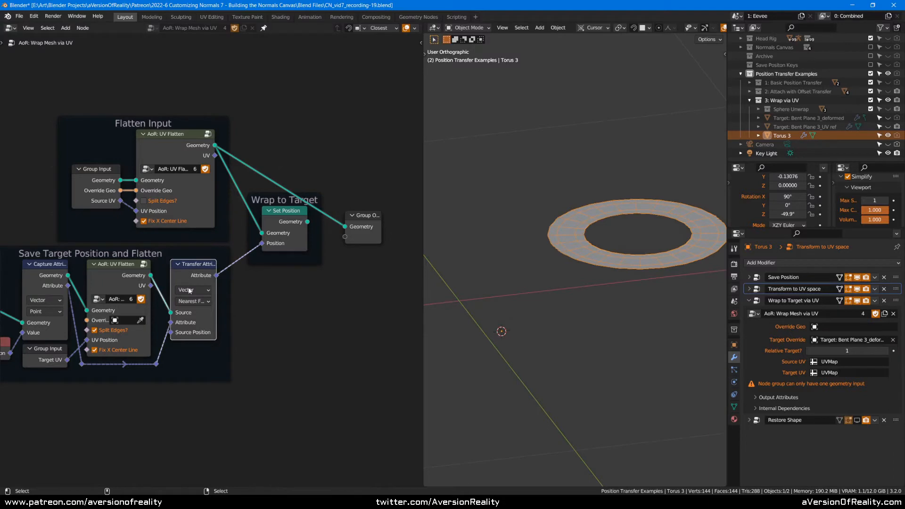
{"action": "left_click", "coordinate": [262, 249], "text": "ctrl+shift"}
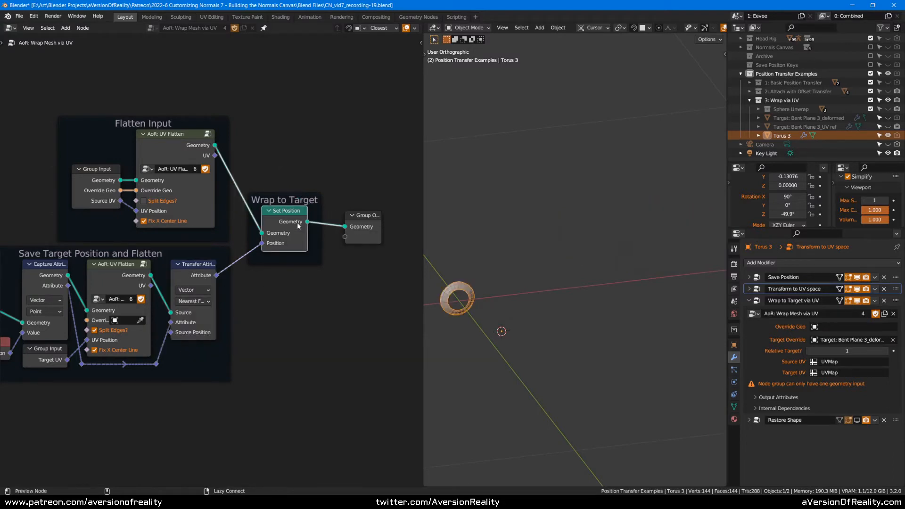
{"action": "left_click", "coordinate": [55, 283]}
{"action": "middle_click_drag", "start_coordinate": [494, 302], "coordinate": [567, 277], "text": "shift"}
{"action": "scroll", "coordinate": [586, 271], "scroll_direction": "up", "scroll_amount": 3}
{"action": "left_click", "coordinate": [270, 305]}
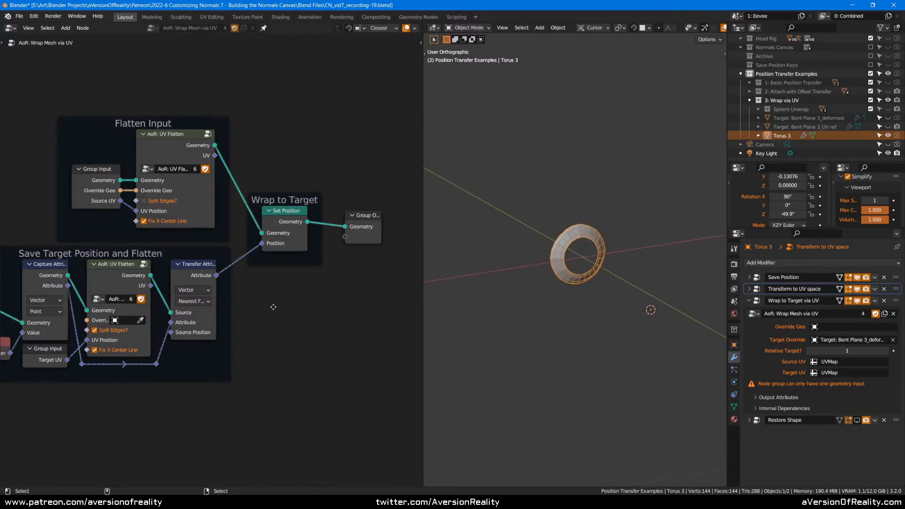
{"action": "middle_click_drag", "start_coordinate": [271, 305], "coordinate": [304, 289]}
{"action": "middle_click_drag", "start_coordinate": [522, 274], "coordinate": [585, 258]}
{"action": "middle_click_drag", "start_coordinate": [633, 269], "coordinate": [592, 288], "text": "shift"}
{"action": "scroll", "coordinate": [592, 288], "scroll_direction": "up", "scroll_amount": 2}
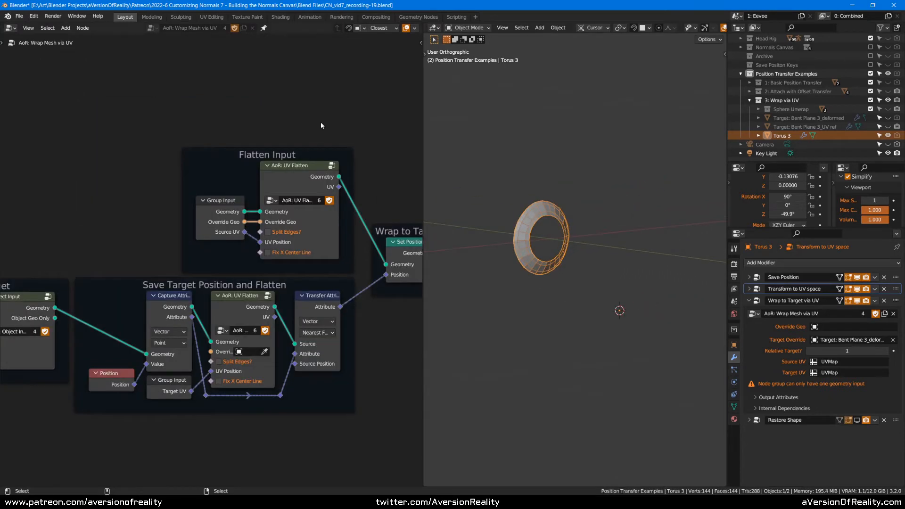
- Preview in turn Get Target's AoR: Object Input, Flatten Input's Group Input and both AoR: UV Flatten nodes
{"action": "scroll", "coordinate": [330, 231], "scroll_direction": "down", "scroll_amount": 2}
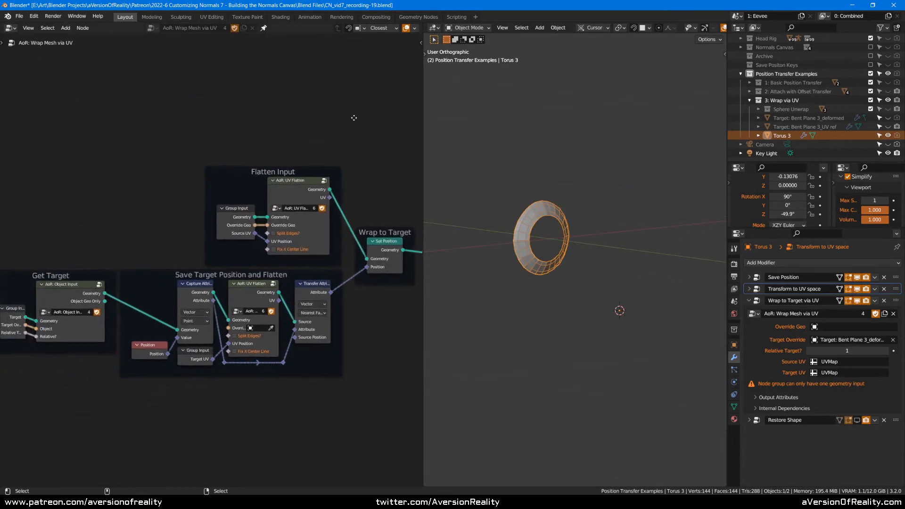
{"action": "left_click", "coordinate": [56, 299], "text": "ctrl+shift"}
{"action": "left_click", "coordinate": [256, 217], "text": "ctrl+shift"}
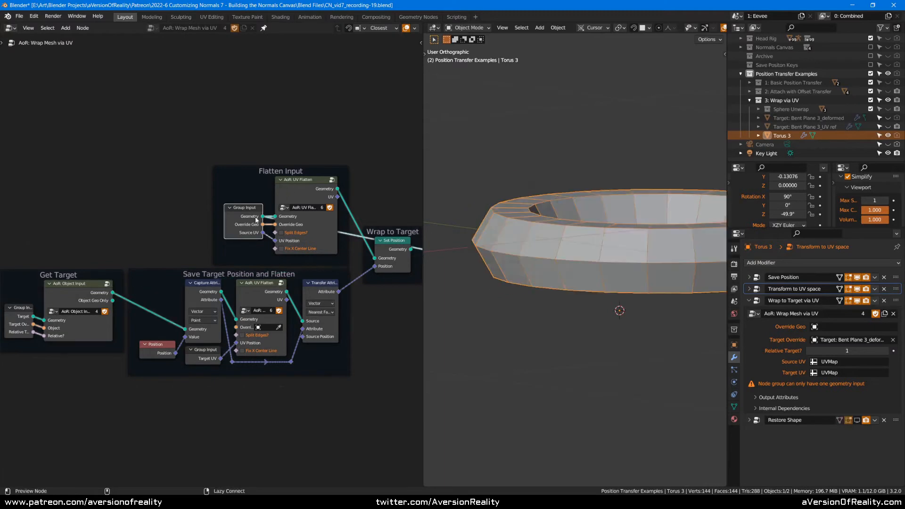
{"action": "left_click", "coordinate": [320, 185], "text": "ctrl+shift"}
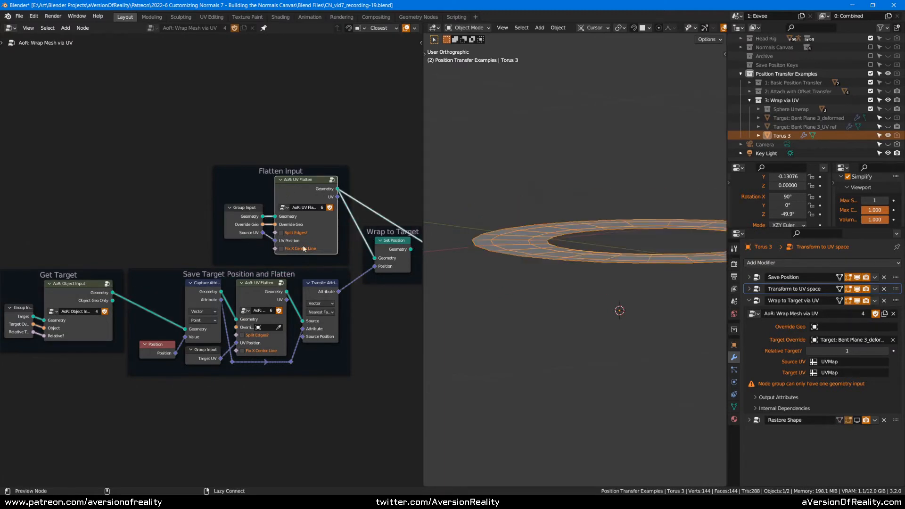
{"action": "left_click", "coordinate": [259, 295], "text": "ctrl+shift"}
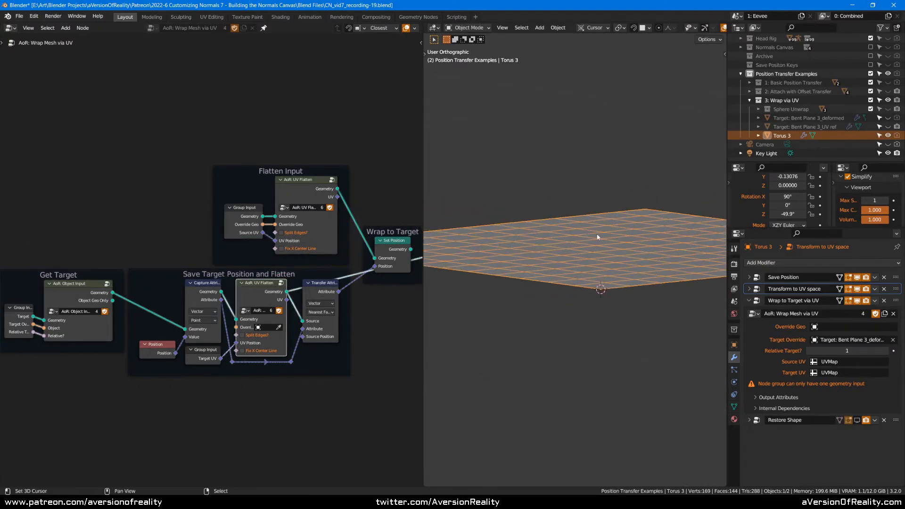
- Route the Wrap to Target Set Position node to the group output and view the wrapped torus up close
{"action": "middle_click_drag", "start_coordinate": [372, 213], "coordinate": [291, 207]}
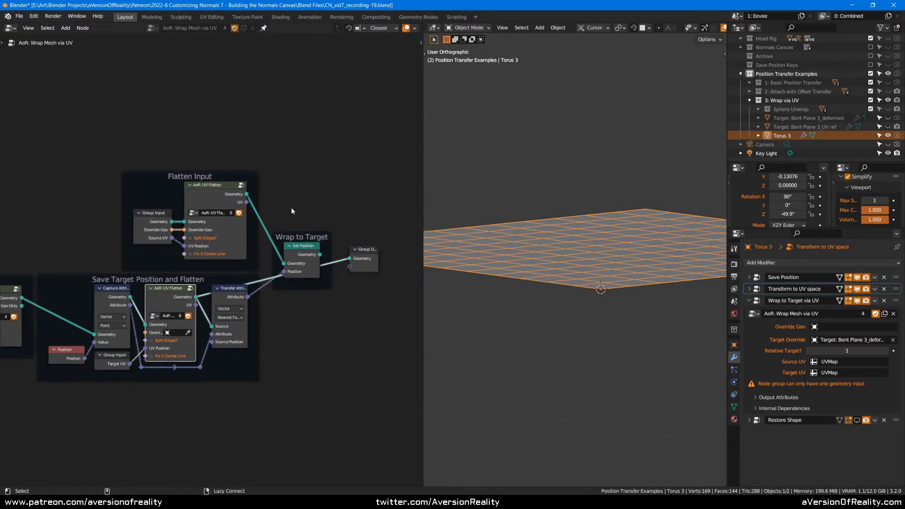
{"action": "left_click", "coordinate": [306, 256], "text": "ctrl+shift"}
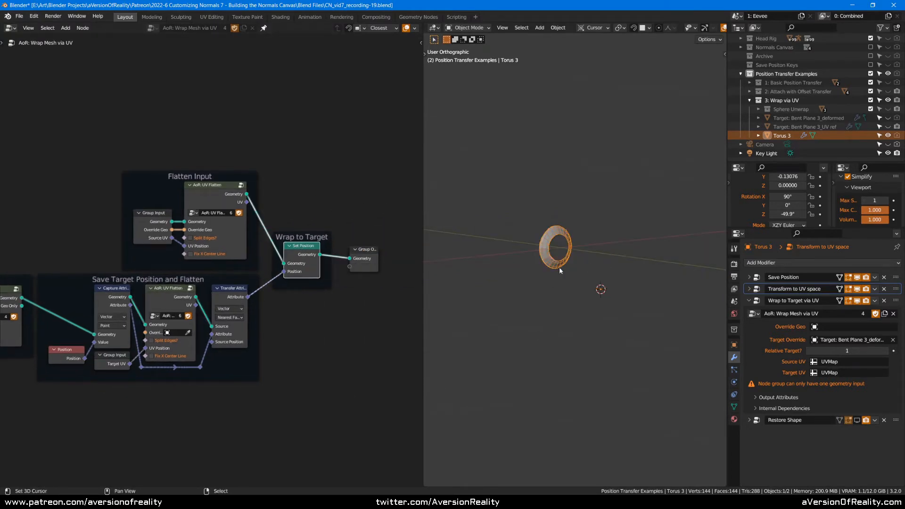
{"action": "scroll", "coordinate": [560, 268], "scroll_direction": "up", "scroll_amount": 4}
{"action": "middle_click_drag", "start_coordinate": [607, 176], "coordinate": [630, 185], "text": "shift"}
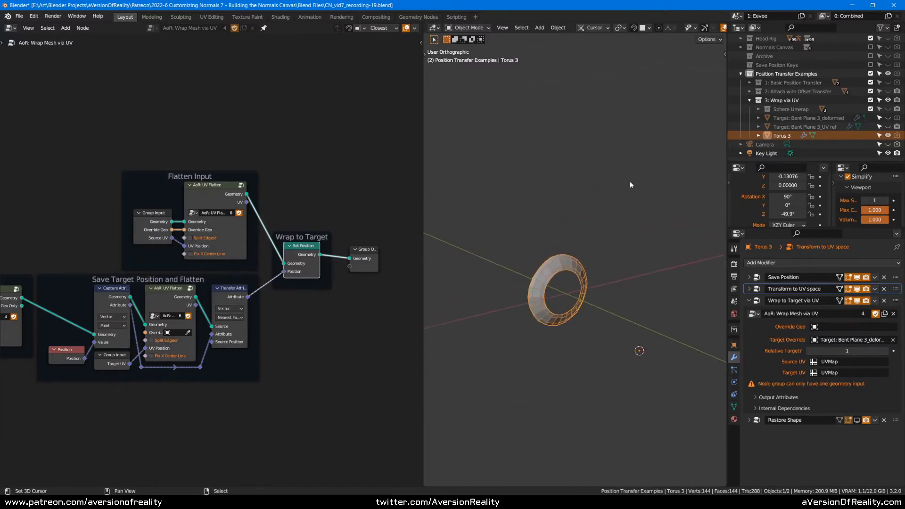
{"action": "middle_click_drag", "start_coordinate": [595, 228], "coordinate": [638, 219]}
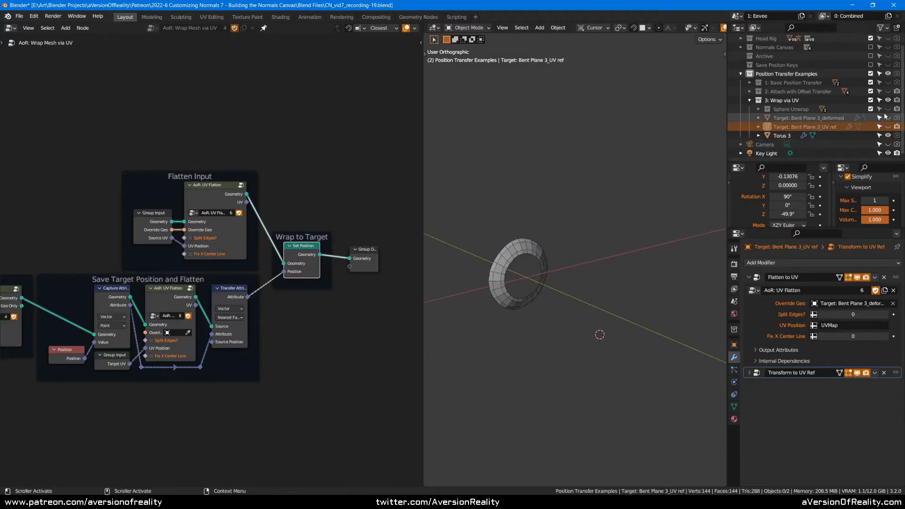
- Show the Bent Plane 3_deformed and Bent Plane 3_UV ref targets in the viewport and select the UV reference plane
{"action": "left_click", "coordinate": [888, 118]}
{"action": "left_click", "coordinate": [887, 126]}
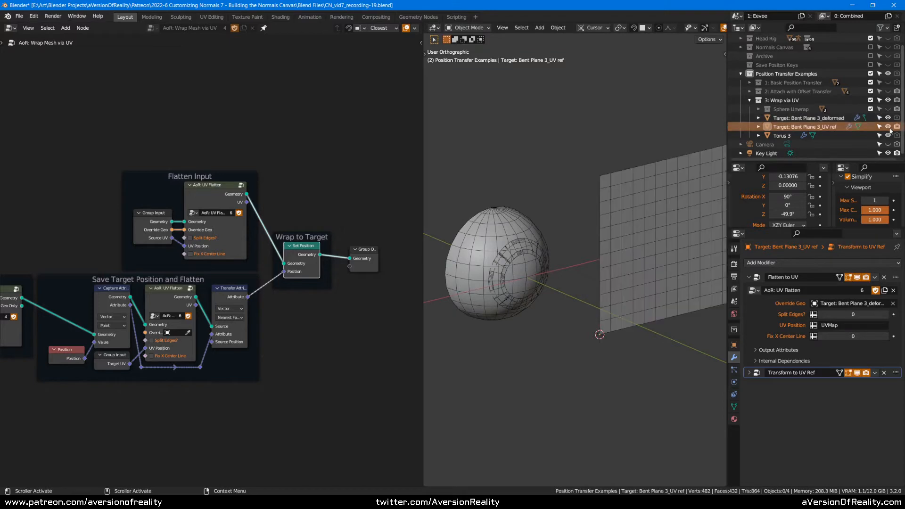
{"action": "left_click", "coordinate": [652, 211]}
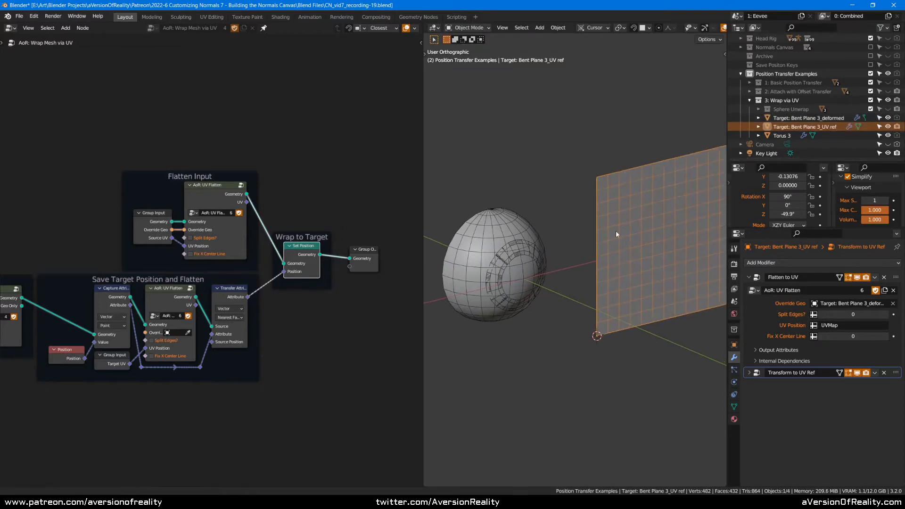
{"action": "scroll", "coordinate": [629, 228], "scroll_direction": "down", "scroll_amount": 2}
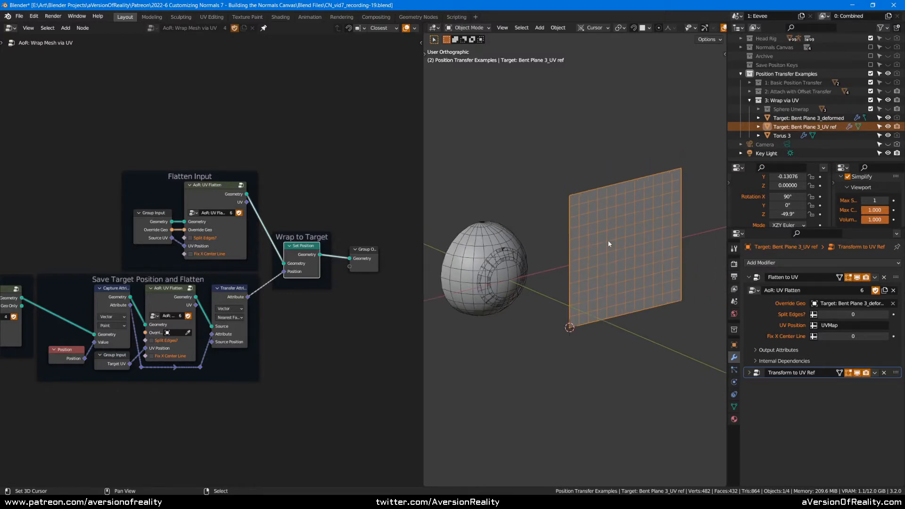
{"action": "scroll", "coordinate": [608, 243], "scroll_direction": "up", "scroll_amount": 1}
{"action": "middle_click_drag", "start_coordinate": [618, 227], "coordinate": [632, 185]}
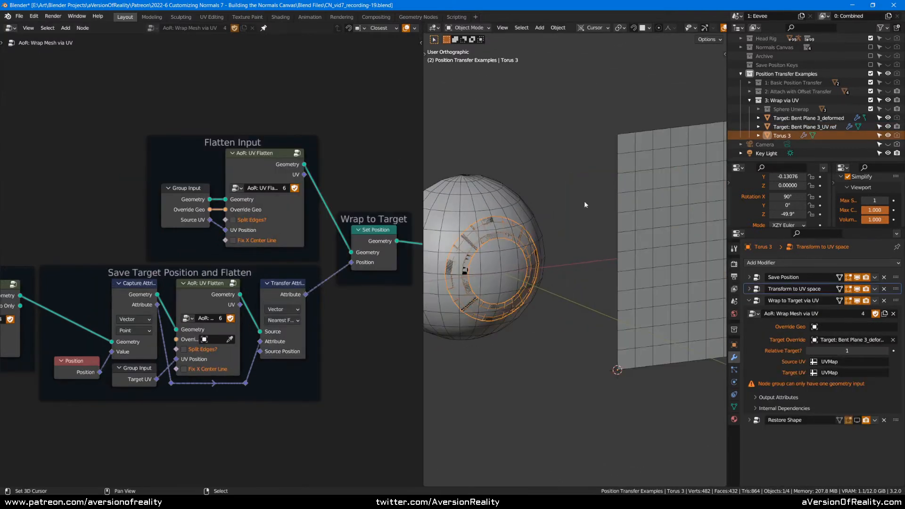
- Make Torus 3's Wrap to Target via UV modifier active and inspect the Flatten Input frame's Group Input node properties
{"action": "middle_click_drag", "start_coordinate": [581, 201], "coordinate": [625, 196]}
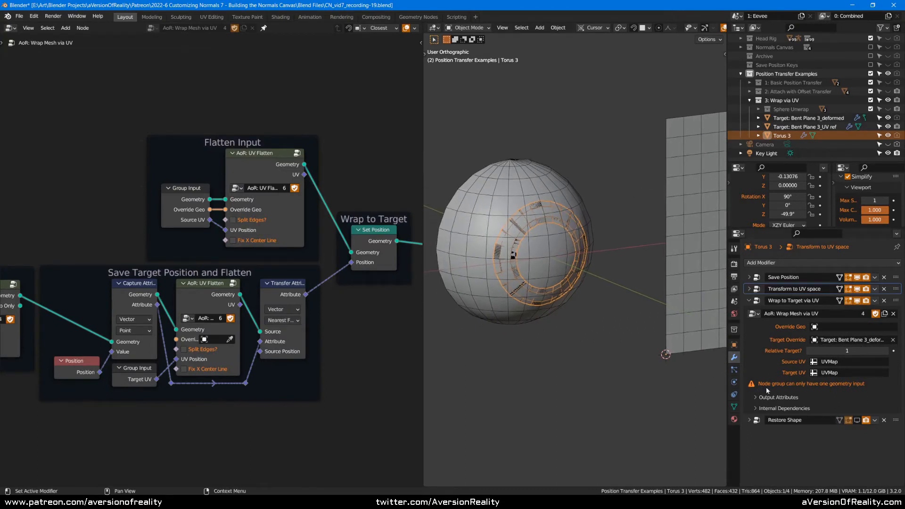
{"action": "left_click", "coordinate": [774, 371]}
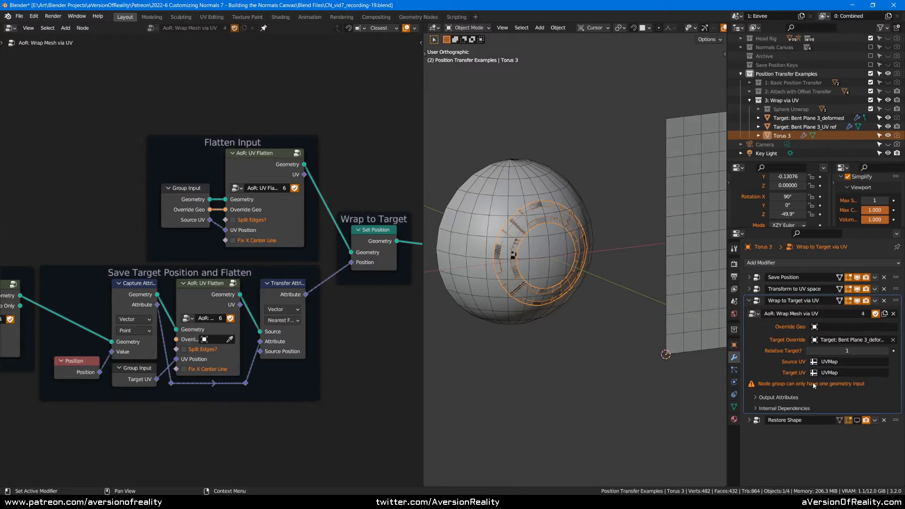
{"action": "key", "text": "n"}
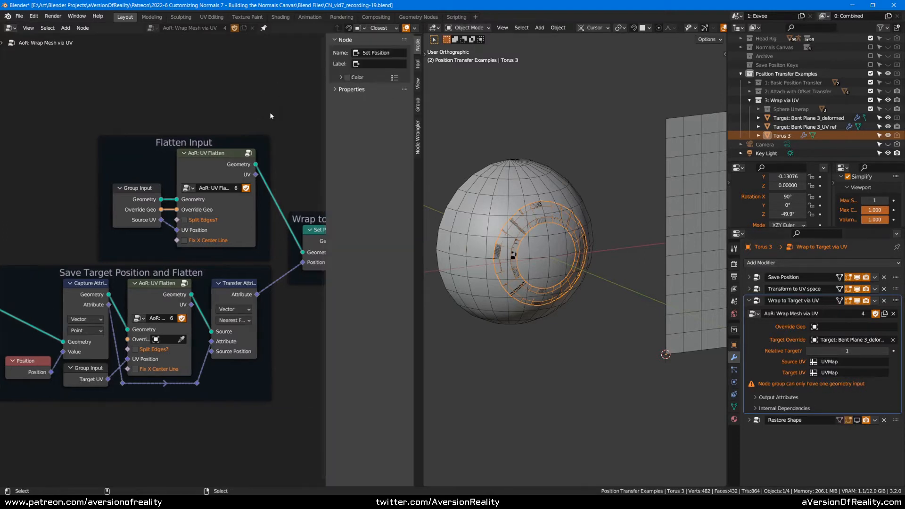
{"action": "left_click", "coordinate": [201, 159]}
{"action": "left_click", "coordinate": [139, 191]}
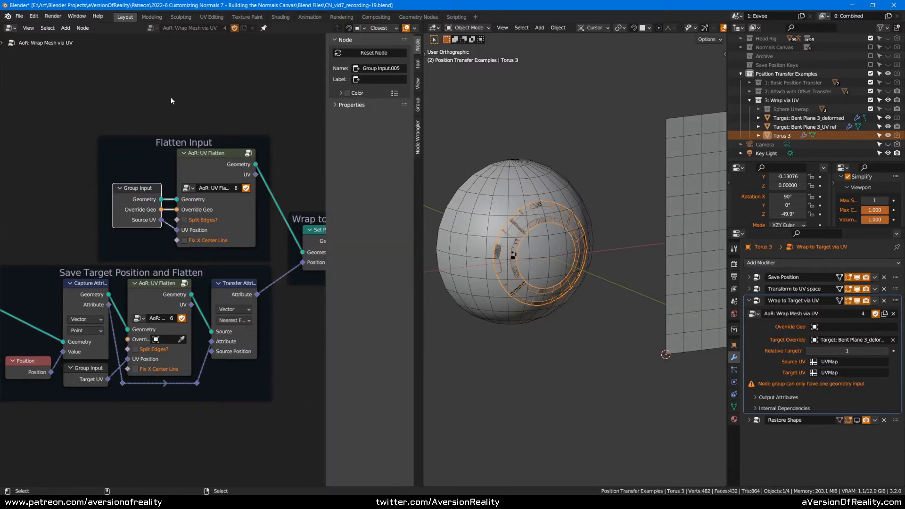
{"action": "left_click", "coordinate": [200, 117]}
{"action": "key", "text": "n"}
{"action": "middle_click_drag", "start_coordinate": [175, 205], "coordinate": [261, 200]}
{"action": "left_click", "coordinate": [284, 194]}
- Highlight the Get Target frame's Group Input node to compare it with the modifier's target inputs
{"action": "middle_click_drag", "start_coordinate": [164, 189], "coordinate": [298, 154]}
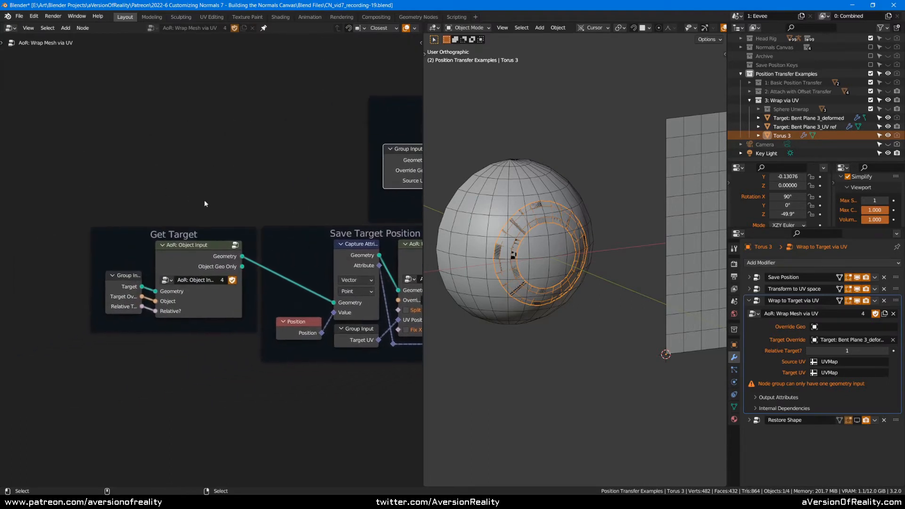
{"action": "left_click", "coordinate": [126, 295]}
{"action": "left_click", "coordinate": [241, 183]}
{"action": "middle_click_drag", "start_coordinate": [242, 182], "coordinate": [101, 226]}
{"action": "middle_click_drag", "start_coordinate": [309, 129], "coordinate": [257, 127]}
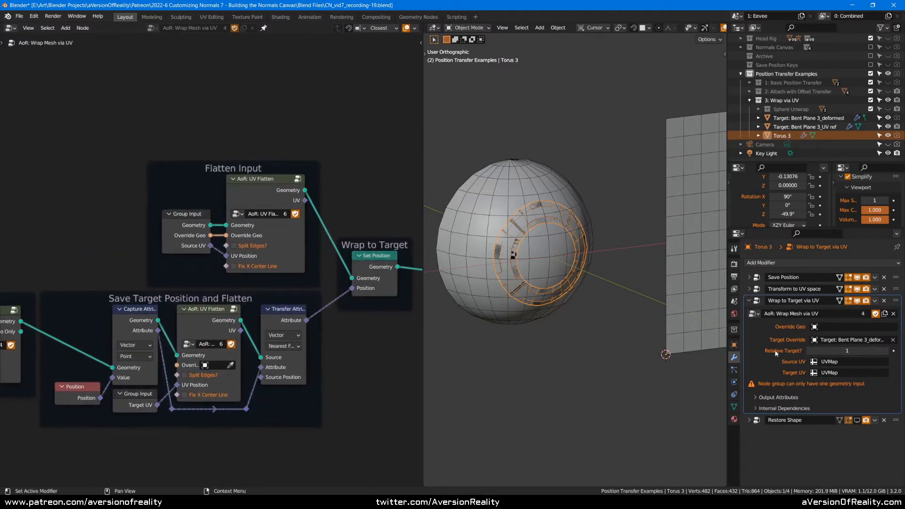
- Highlight the Flatten Input frame's Group Input node and trace the wrap tree from Get Target to Wrap to Target
{"action": "left_click", "coordinate": [199, 227]}
{"action": "left_click", "coordinate": [347, 168]}
{"action": "middle_click_drag", "start_coordinate": [99, 196], "coordinate": [290, 181]}
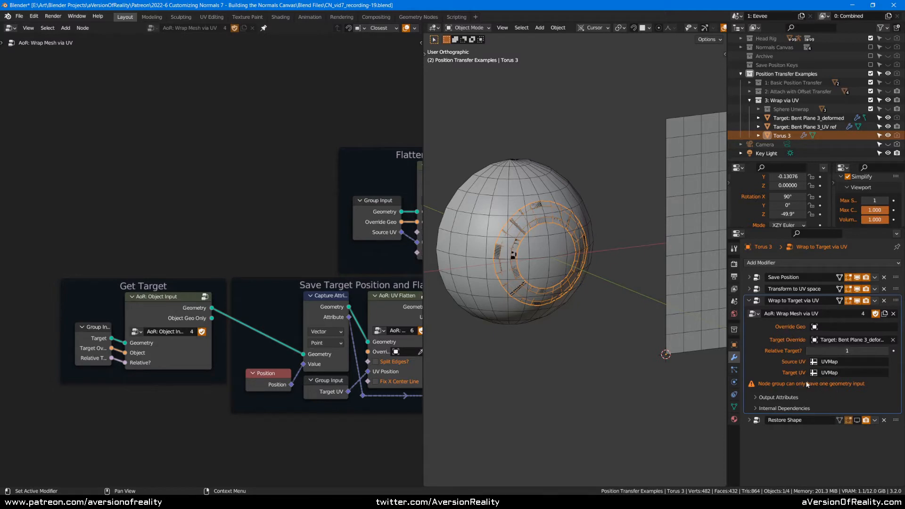
{"action": "middle_click_drag", "start_coordinate": [304, 230], "coordinate": [279, 222]}
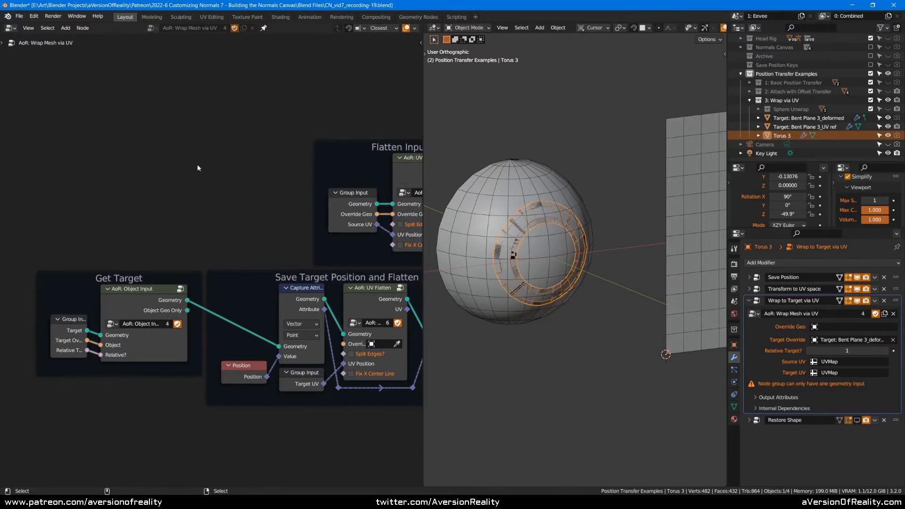
{"action": "middle_click_drag", "start_coordinate": [219, 184], "coordinate": [182, 195]}
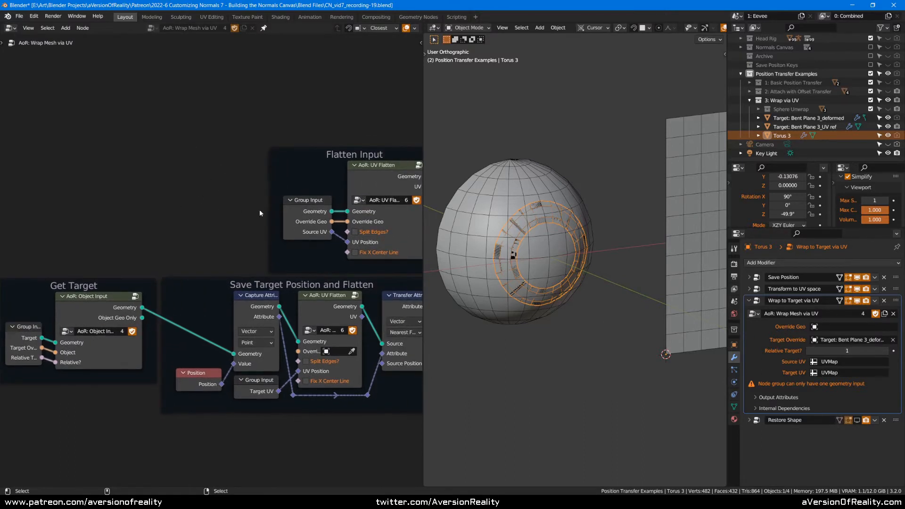
{"action": "middle_click_drag", "start_coordinate": [255, 211], "coordinate": [149, 209]}
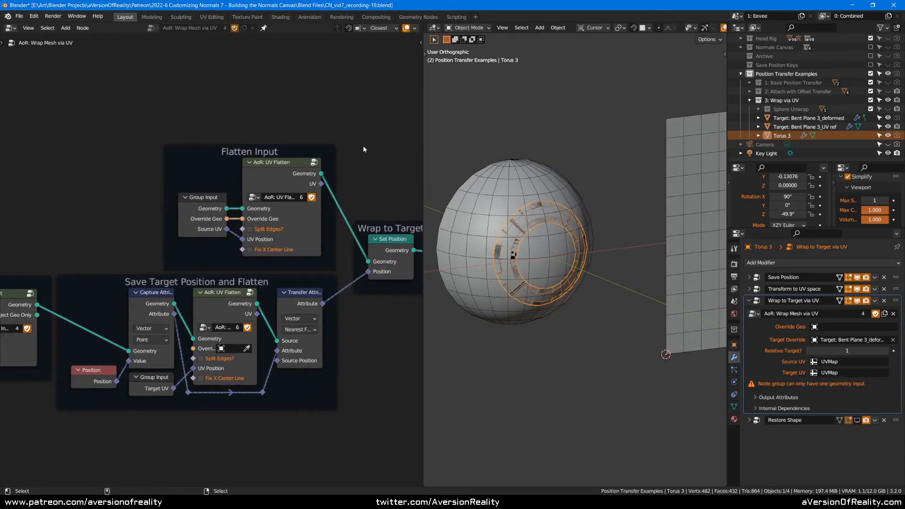
{"action": "middle_click_drag", "start_coordinate": [385, 164], "coordinate": [360, 155]}
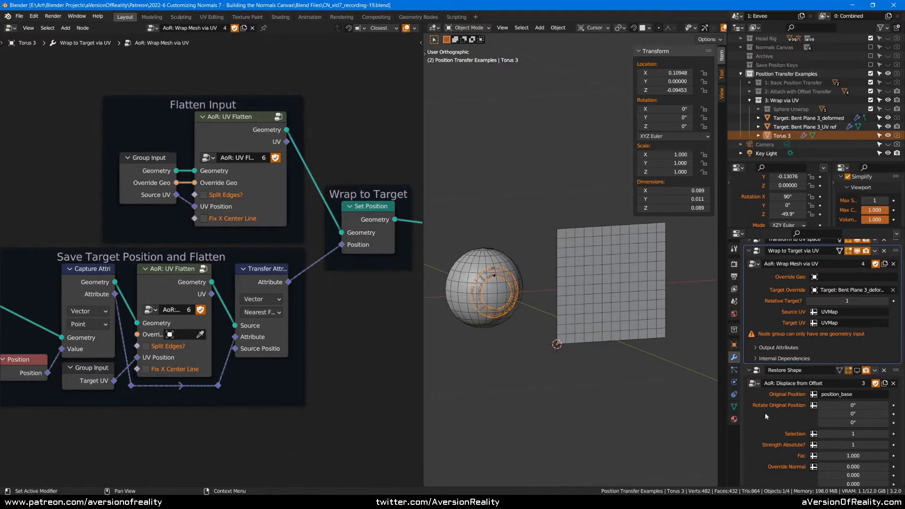
- Make the Restore Shape modifier active, enable its viewport display and select the AoR: Displace node in its tree
{"action": "left_click", "coordinate": [776, 419]}
{"action": "scroll", "coordinate": [792, 377], "scroll_direction": "down", "scroll_amount": 2}
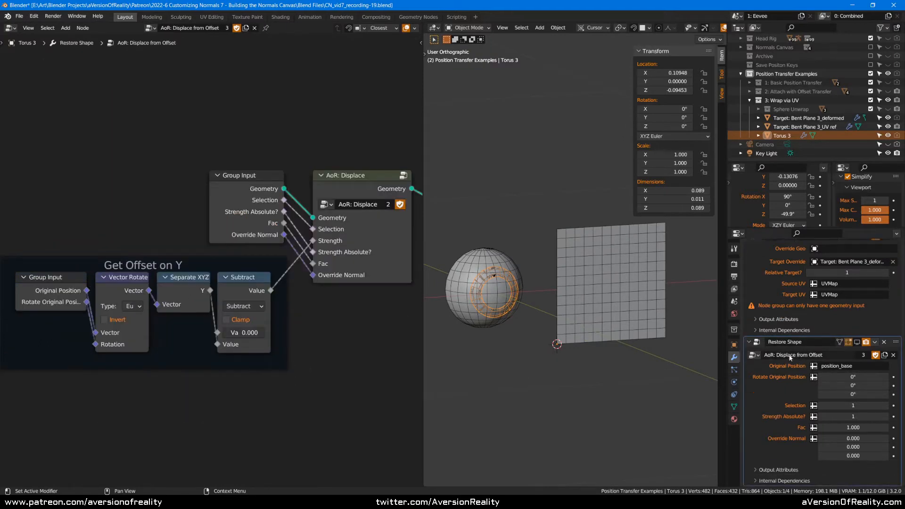
{"action": "left_click", "coordinate": [857, 343]}
{"action": "scroll", "coordinate": [336, 175], "scroll_direction": "down", "scroll_amount": 3}
{"action": "middle_click_drag", "start_coordinate": [335, 161], "coordinate": [309, 151]}
{"action": "scroll", "coordinate": [309, 151], "scroll_direction": "up", "scroll_amount": 2}
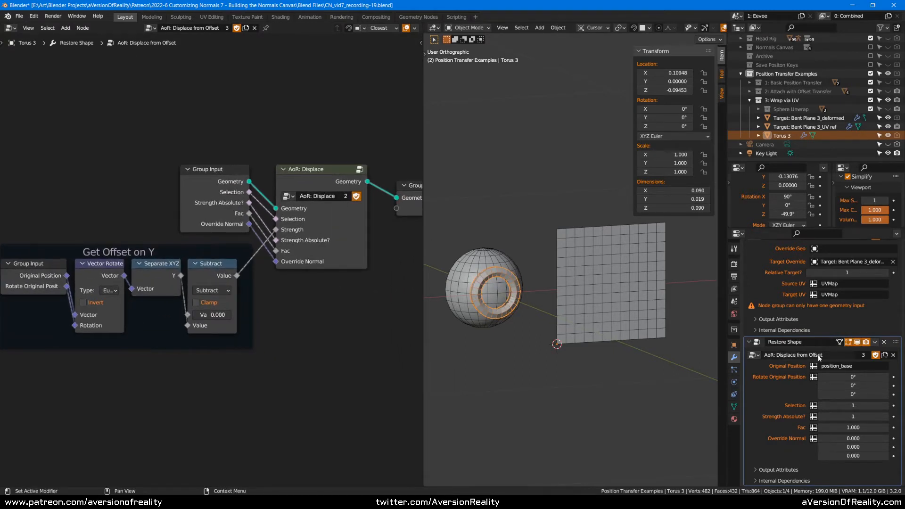
{"action": "left_click", "coordinate": [331, 179]}
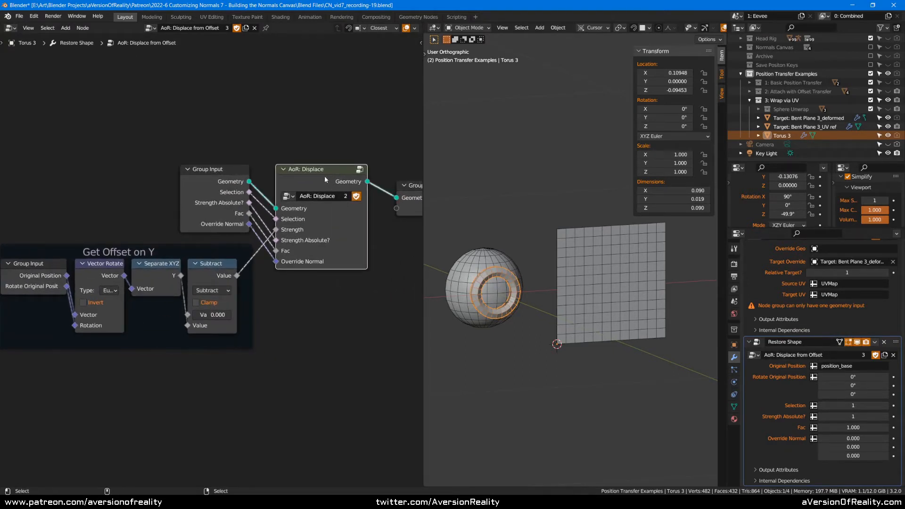
- Examine the Get Offset on Y nodes feeding AoR: Displace's strength, and compare them with the torus wrapped on the sphere
{"action": "left_click", "coordinate": [329, 279]}
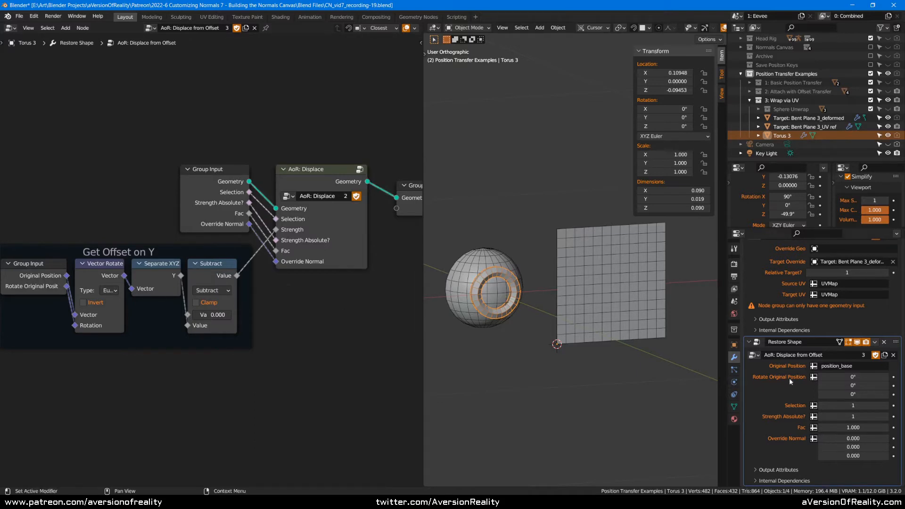
{"action": "middle_click_drag", "start_coordinate": [215, 274], "coordinate": [243, 256]}
{"action": "left_click", "coordinate": [241, 250]}
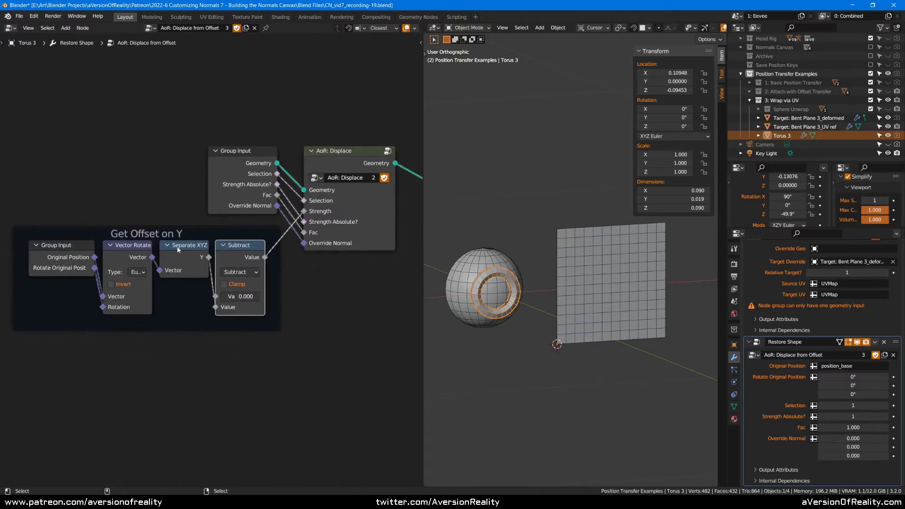
{"action": "left_click", "coordinate": [142, 249]}
{"action": "left_click", "coordinate": [176, 252]}
{"action": "left_click", "coordinate": [219, 250]}
{"action": "left_click", "coordinate": [303, 281]}
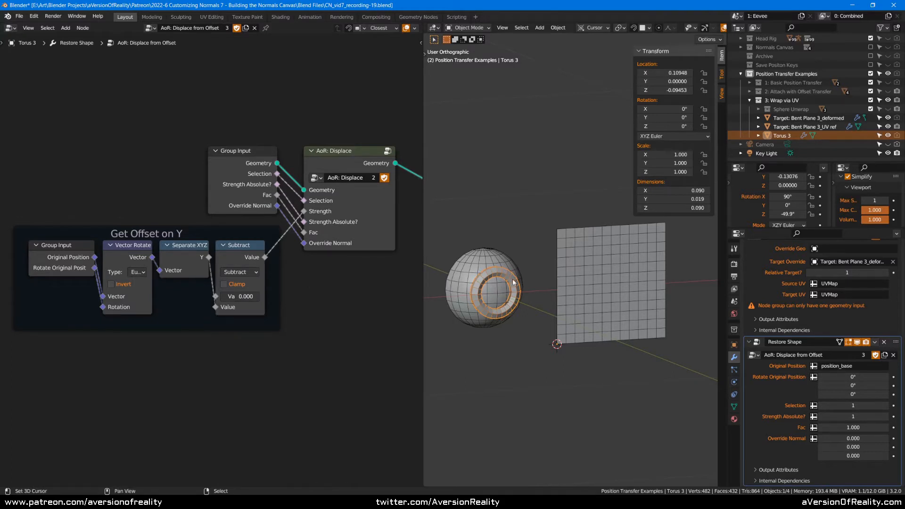
{"action": "middle_click_drag", "start_coordinate": [533, 287], "coordinate": [604, 280]}
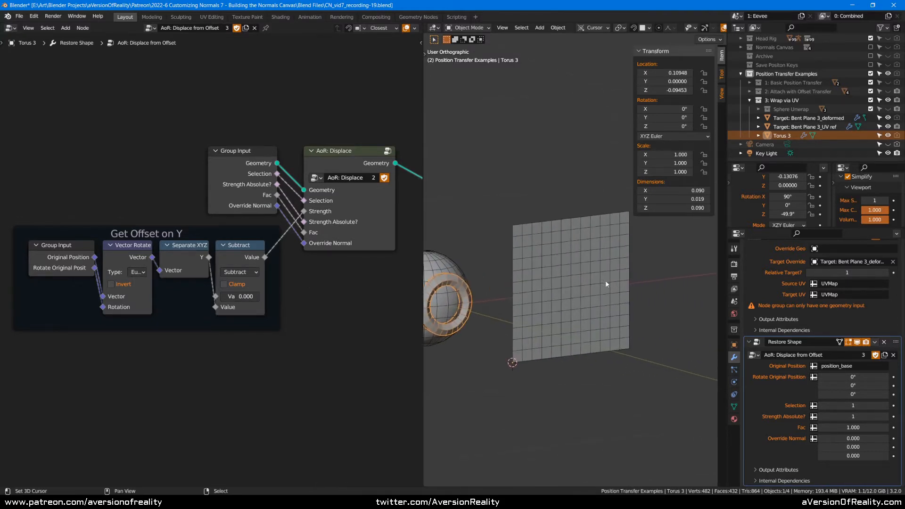
{"action": "middle_click_drag", "start_coordinate": [549, 267], "coordinate": [612, 275]}
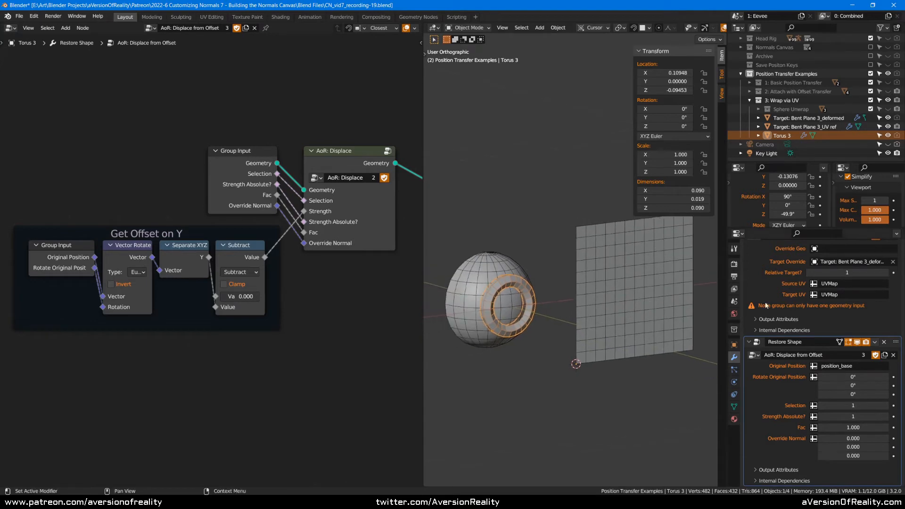
{"action": "scroll", "coordinate": [768, 304], "scroll_direction": "up", "scroll_amount": 2}
{"action": "left_click", "coordinate": [78, 263]}
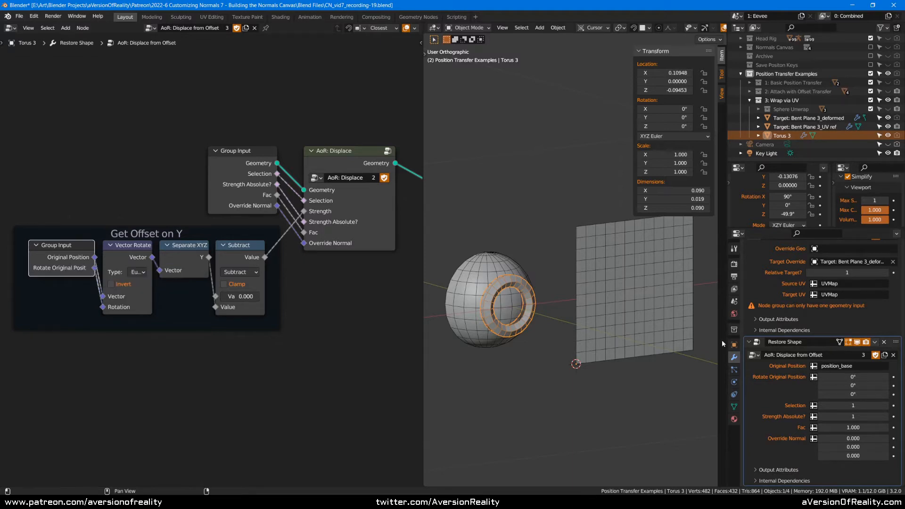
- Switch the Save Position modifier's viewport display off and back on for comparison, and collapse its settings
{"action": "scroll", "coordinate": [762, 349], "scroll_direction": "up", "scroll_amount": 6}
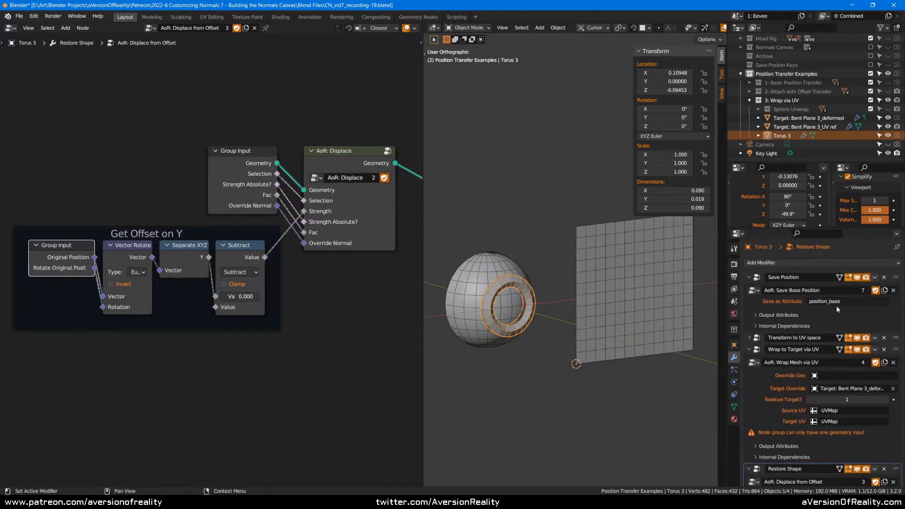
{"action": "left_click", "coordinate": [857, 277]}
{"action": "left_click", "coordinate": [856, 277]}
{"action": "left_click", "coordinate": [857, 277]}
{"action": "left_click", "coordinate": [857, 277]}
{"action": "scroll", "coordinate": [801, 358], "scroll_direction": "down", "scroll_amount": 5}
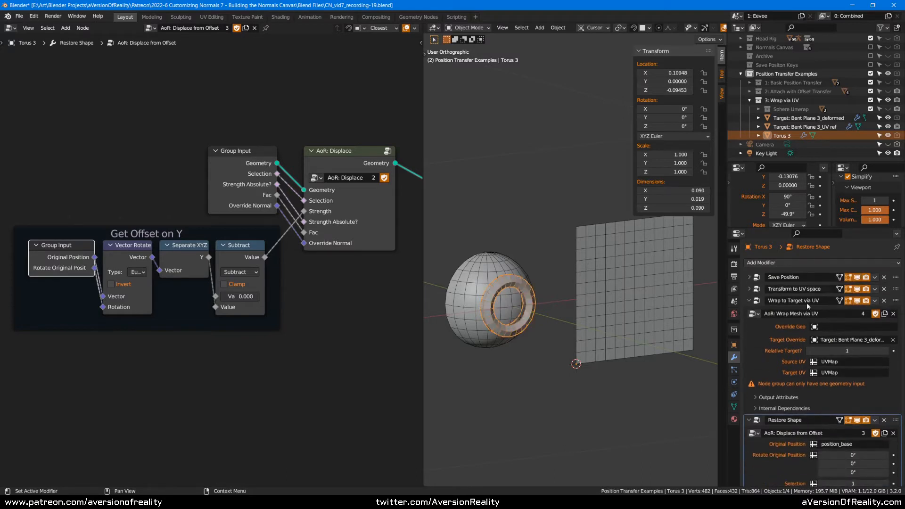
- Inspect the Group Input and Vector Rotate nodes in the Get Offset on Y frame alongside the torus and flat grid
{"action": "left_click", "coordinate": [363, 293]}
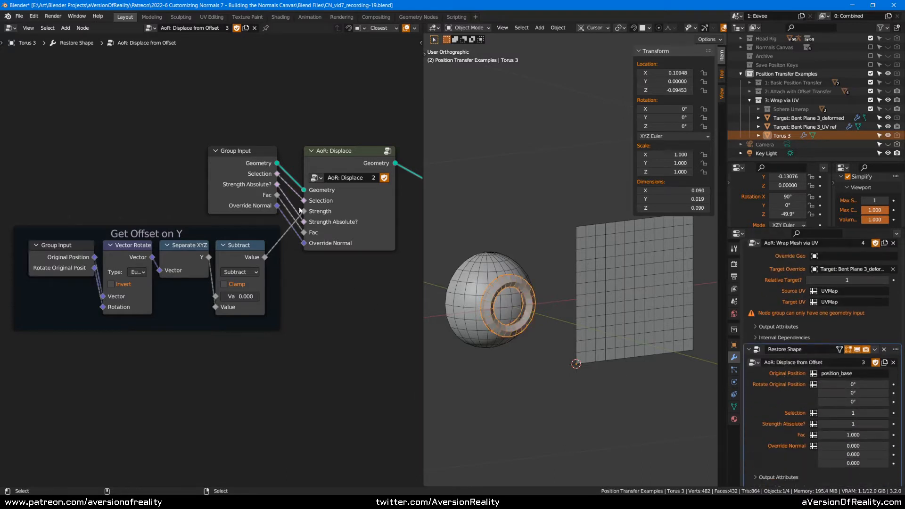
{"action": "left_click", "coordinate": [46, 256]}
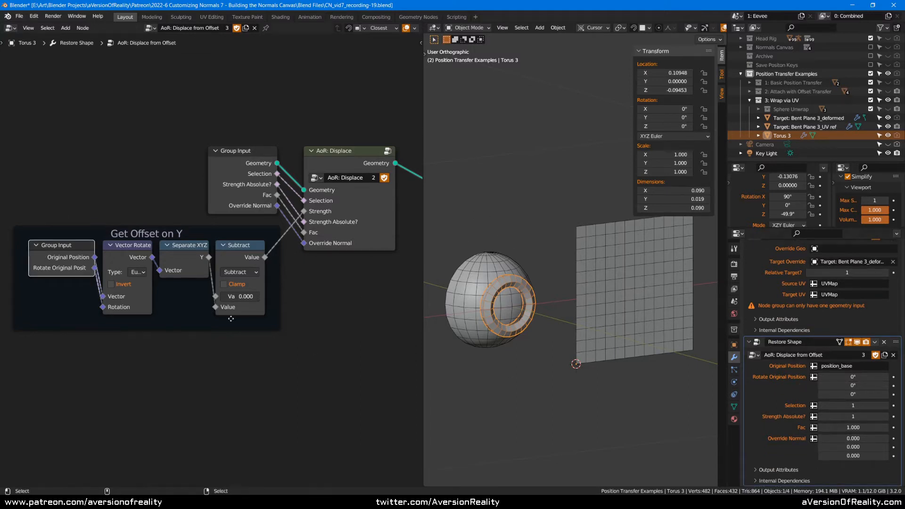
{"action": "left_click", "coordinate": [131, 253]}
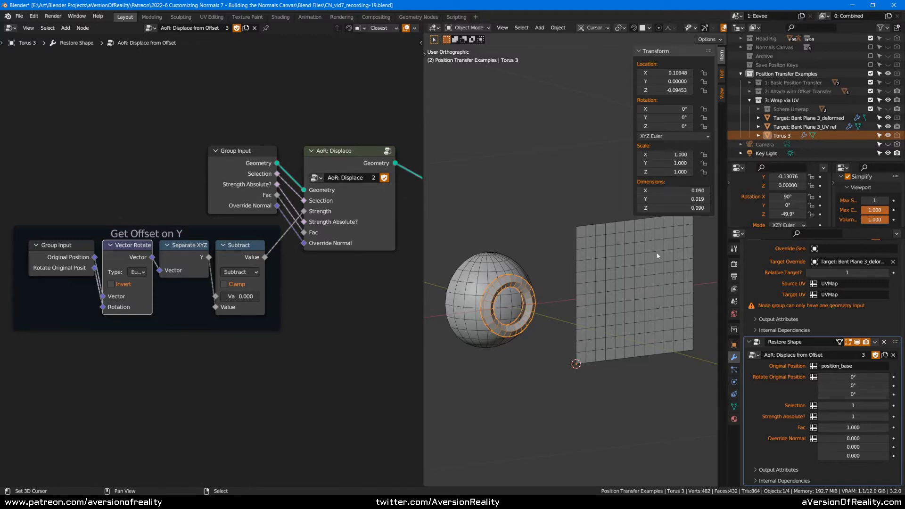
{"action": "scroll", "coordinate": [643, 293], "scroll_direction": "up", "scroll_amount": 1}
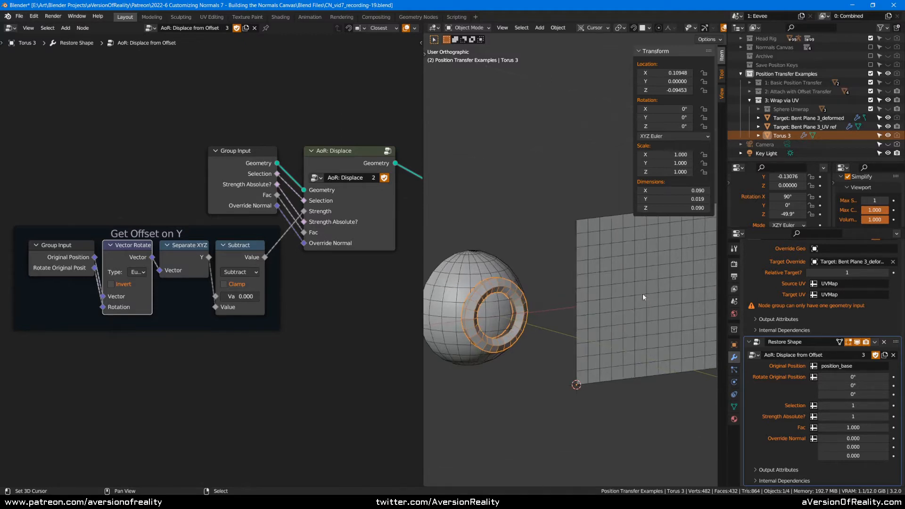
{"action": "scroll", "coordinate": [573, 293], "scroll_direction": "up", "scroll_amount": 1}
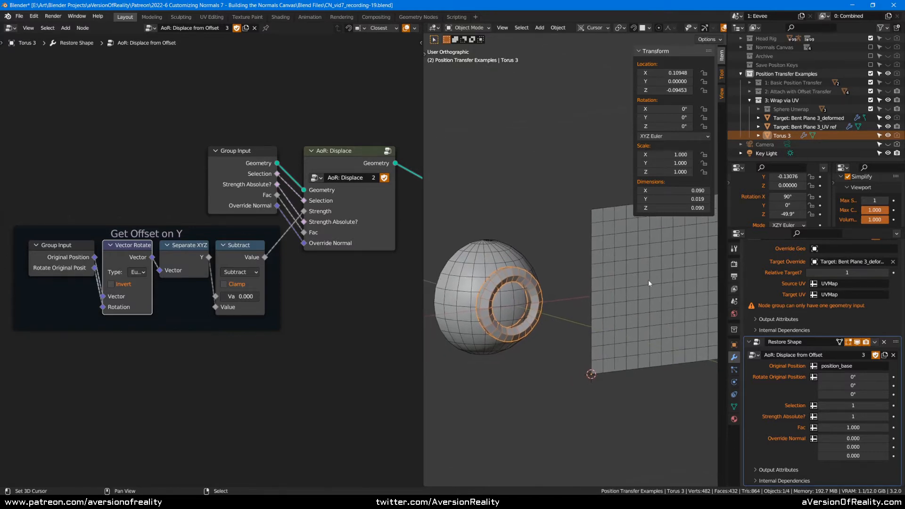
{"action": "middle_click_drag", "start_coordinate": [648, 279], "coordinate": [634, 257]}
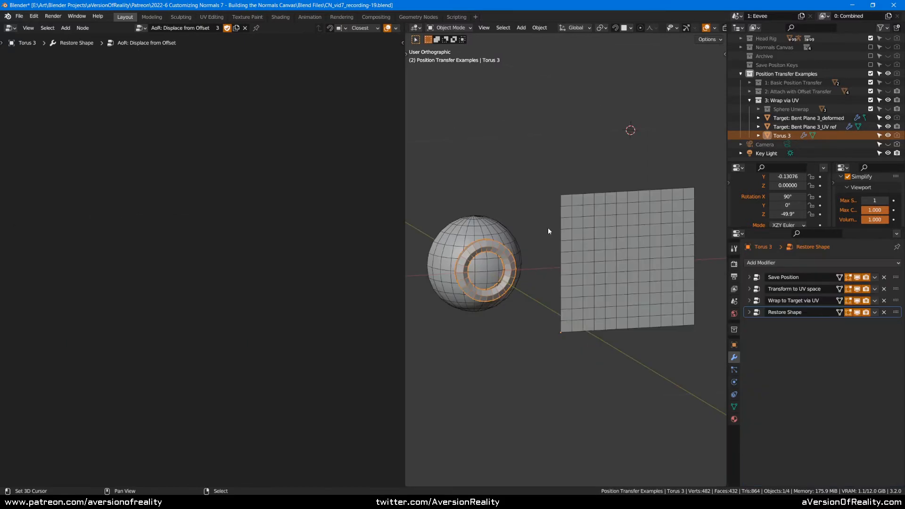
- Select the deformed bent plane, the torus and the flat UV reference plane in turn to review their modifiers
{"action": "left_click", "coordinate": [499, 230]}
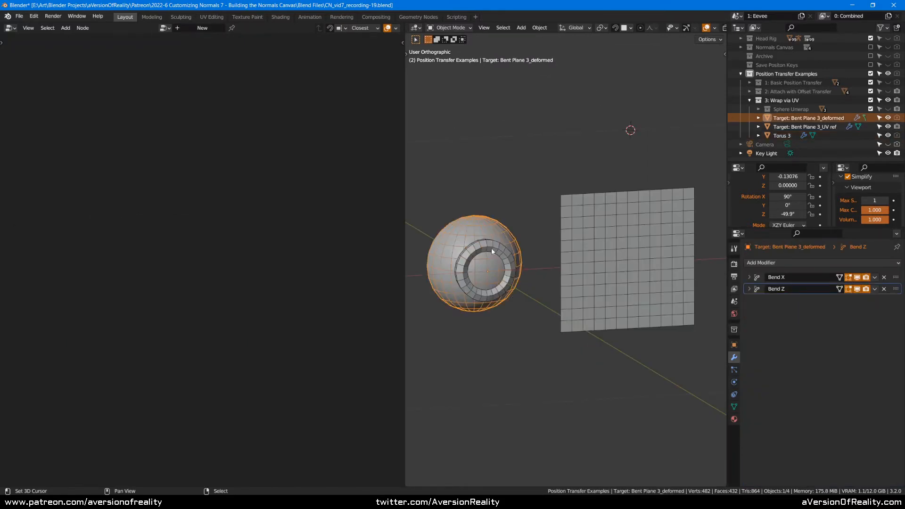
{"action": "left_click", "coordinate": [491, 248]}
{"action": "left_click", "coordinate": [647, 192]}
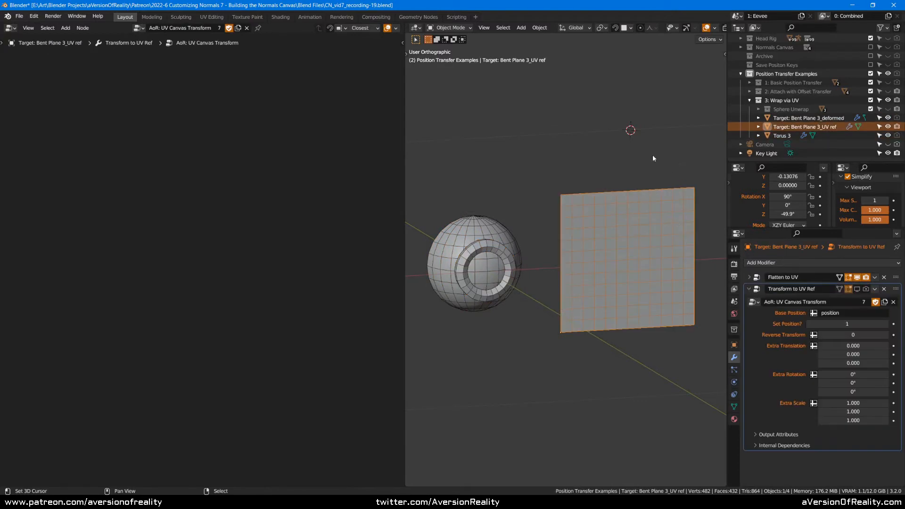
{"action": "left_click", "coordinate": [491, 249]}
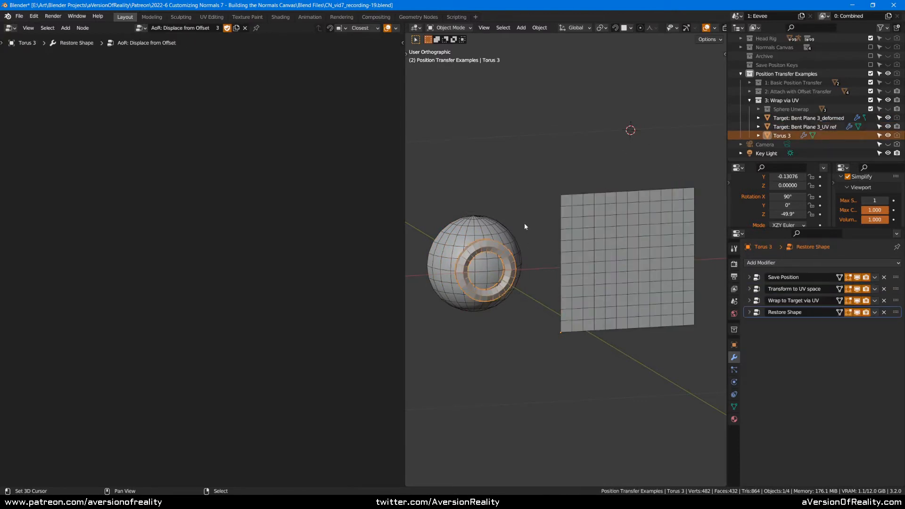
{"action": "left_click", "coordinate": [505, 233]}
{"action": "left_click", "coordinate": [613, 230]}
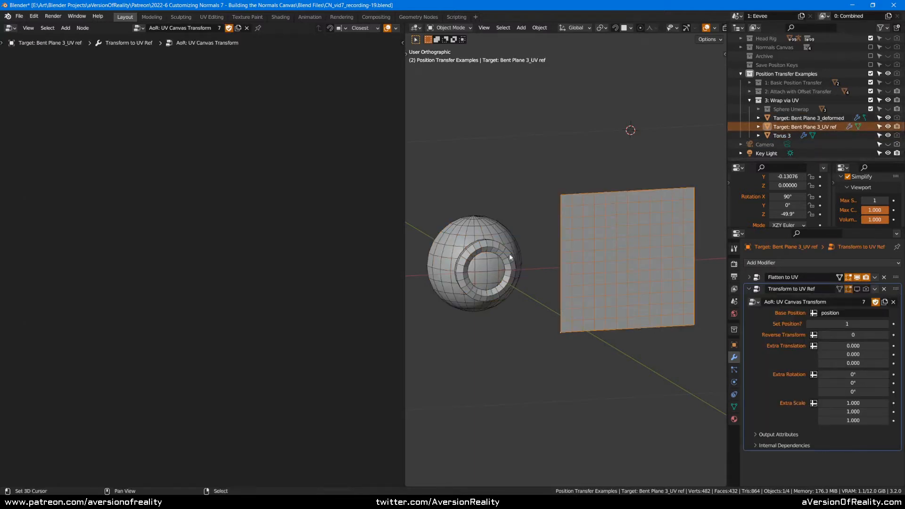
- Hide both Bent Plane 3 targets and Torus 3, and show the Sphere Unwrap collection
{"action": "left_click", "coordinate": [888, 118]}
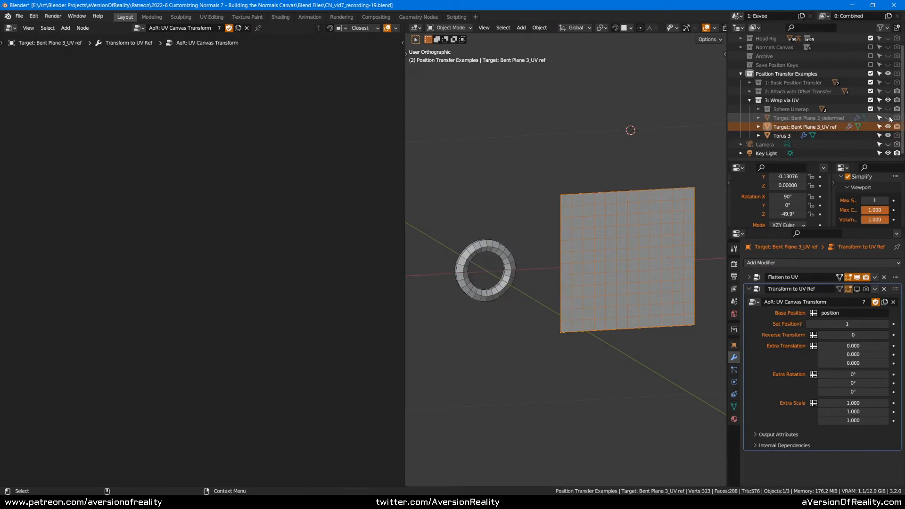
{"action": "left_click", "coordinate": [888, 127]}
{"action": "left_click", "coordinate": [887, 136]}
{"action": "left_click", "coordinate": [888, 109]}
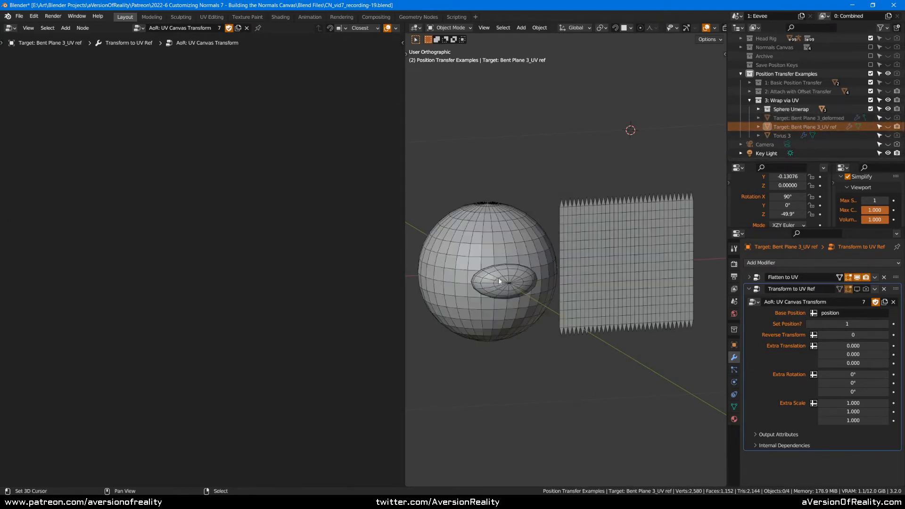
- Select Sphere_decal, expand its collection, and compare the decal from the front with its UV Wrap Decal to Face modifier off and on
{"action": "left_click", "coordinate": [504, 279]}
{"action": "middle_click_drag", "start_coordinate": [604, 198], "coordinate": [639, 218]}
{"action": "key", "text": "KP_1"}
{"action": "left_click", "coordinate": [758, 109]}
{"action": "scroll", "coordinate": [616, 183], "scroll_direction": "up", "scroll_amount": 1}
{"action": "scroll", "coordinate": [525, 221], "scroll_direction": "up", "scroll_amount": 1}
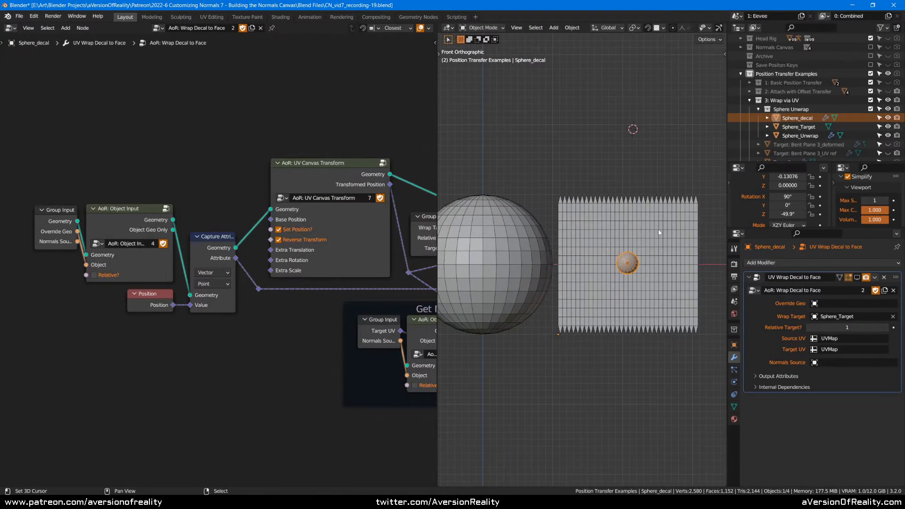
{"action": "scroll", "coordinate": [658, 231], "scroll_direction": "up", "scroll_amount": 1}
{"action": "middle_click_drag", "start_coordinate": [630, 252], "coordinate": [646, 210], "text": "shift"}
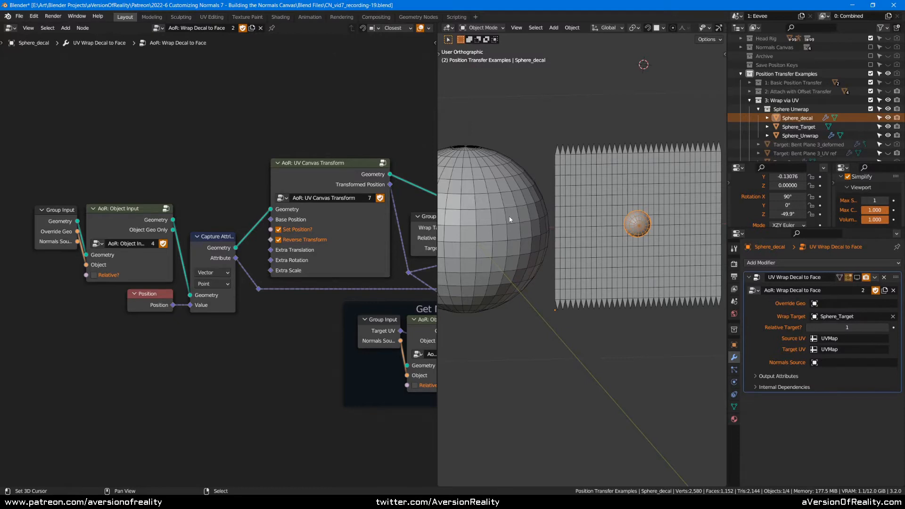
{"action": "left_click", "coordinate": [857, 277]}
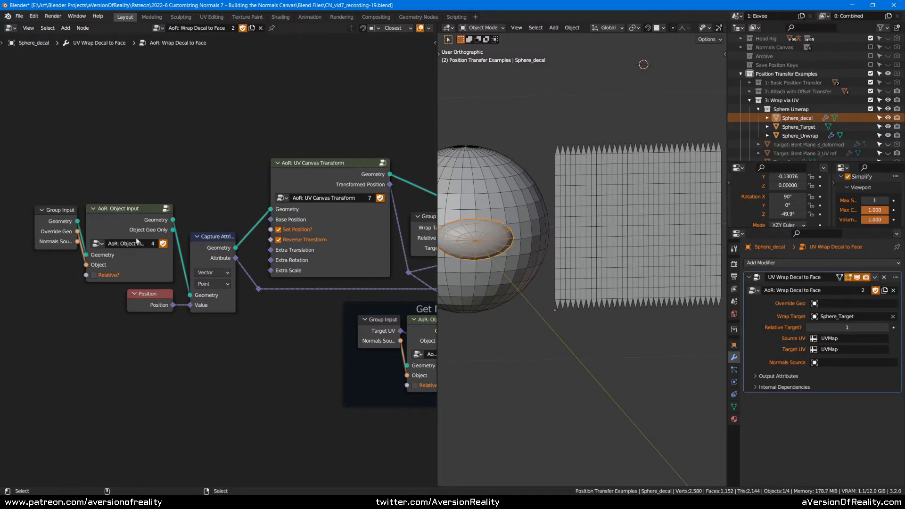
- Hide the unused Normals Source socket on the Group Input node that feeds AoR: Object Input
{"action": "scroll", "coordinate": [327, 130], "scroll_direction": "down", "scroll_amount": 2}
{"action": "middle_click_drag", "start_coordinate": [354, 124], "coordinate": [338, 106]}
{"action": "scroll", "coordinate": [338, 107], "scroll_direction": "up", "scroll_amount": 3}
{"action": "scroll", "coordinate": [210, 133], "scroll_direction": "up", "scroll_amount": 1}
{"action": "middle_click_drag", "start_coordinate": [211, 133], "coordinate": [273, 120]}
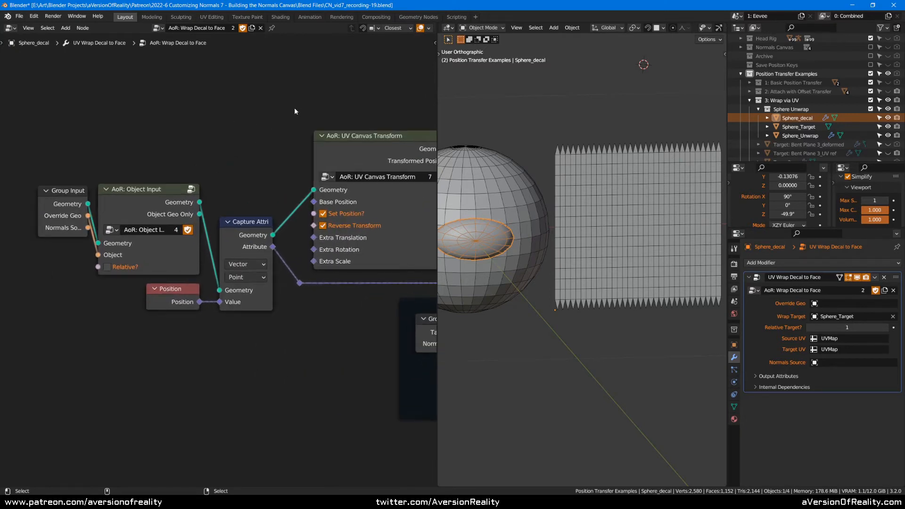
{"action": "left_click", "coordinate": [66, 215]}
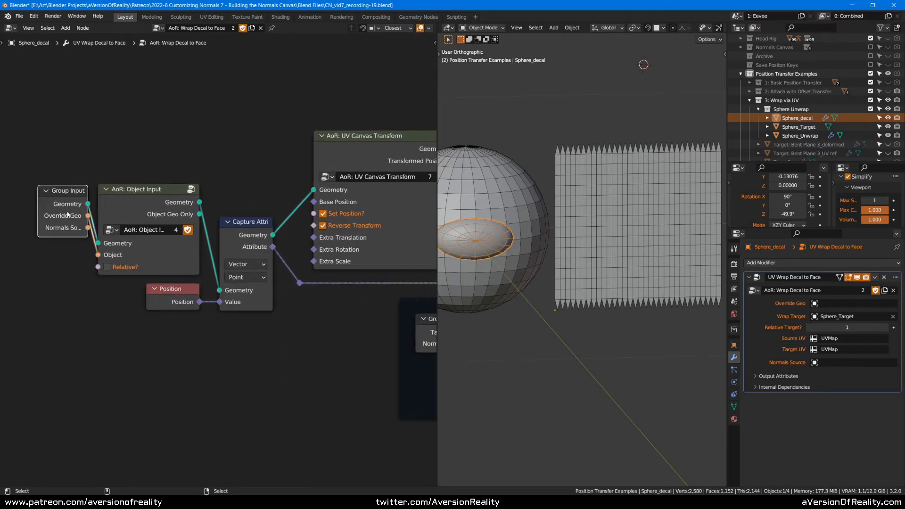
{"action": "key", "text": "ctrl+h"}
{"action": "key", "text": "ctrl+h"}
{"action": "left_click", "coordinate": [228, 137]}
- Preview the geometry outputs of the AoR: Object Input and Capture Attribute nodes on the decal
{"action": "scroll", "coordinate": [229, 137], "scroll_direction": "down", "scroll_amount": 2}
{"action": "middle_click_drag", "start_coordinate": [245, 123], "coordinate": [138, 128]}
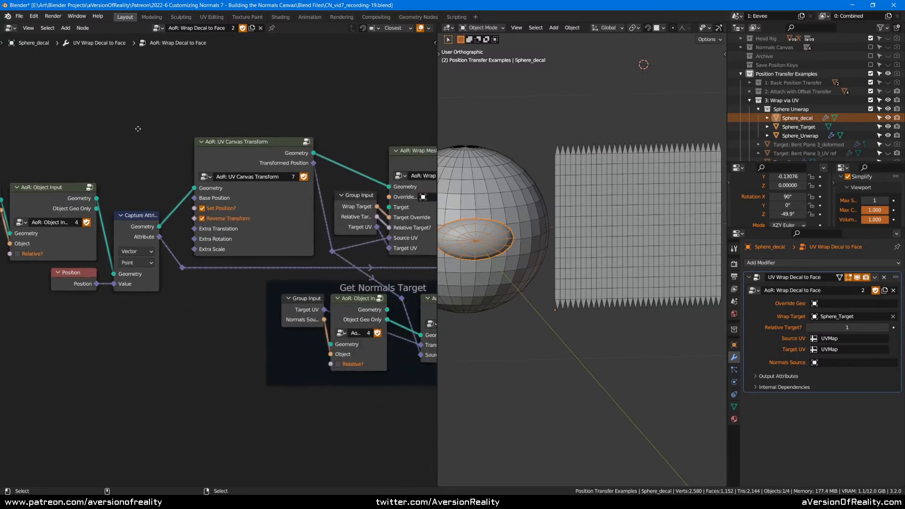
{"action": "middle_click_drag", "start_coordinate": [197, 89], "coordinate": [275, 104]}
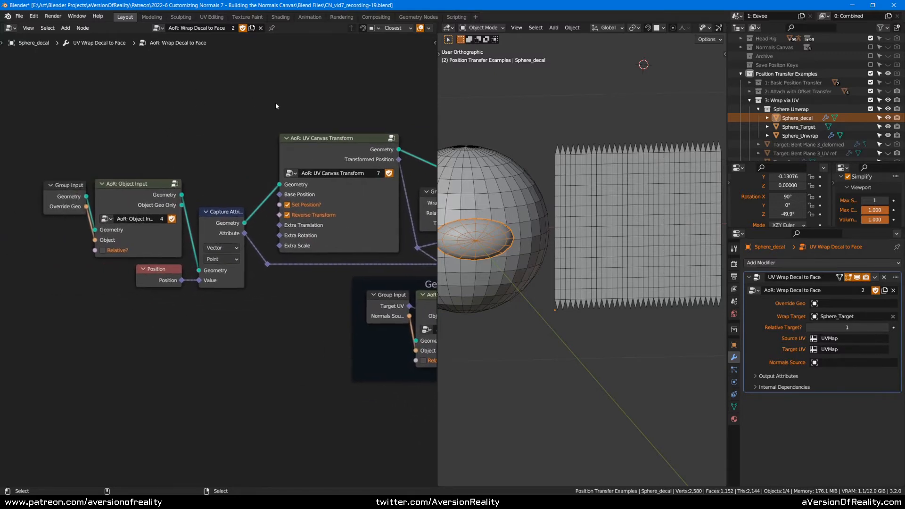
{"action": "left_click", "coordinate": [153, 198], "text": "ctrl+shift"}
{"action": "scroll", "coordinate": [609, 212], "scroll_direction": "down", "scroll_amount": 1}
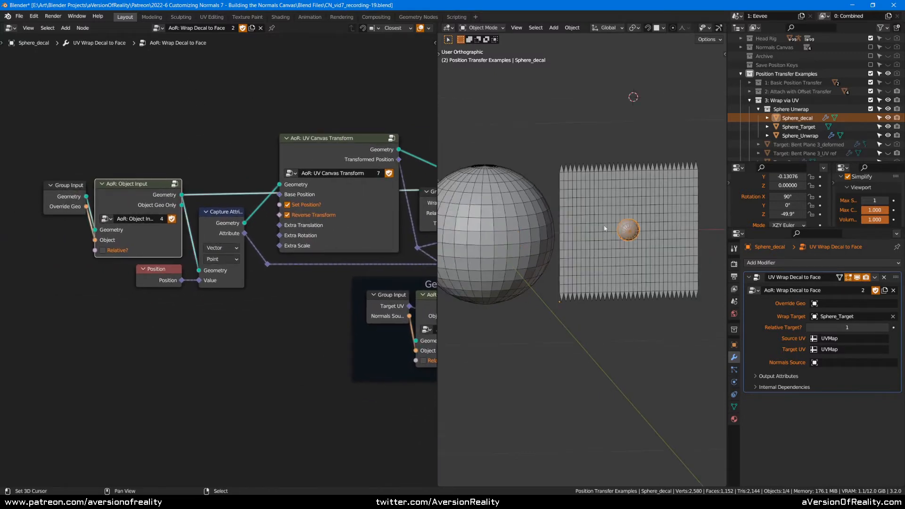
{"action": "left_click", "coordinate": [229, 227], "text": "ctrl+shift"}
{"action": "left_click", "coordinate": [290, 121]}
- Select Torus 3 to check its modifier stack, and reselect the small decal sphere
{"action": "scroll", "coordinate": [821, 149], "scroll_direction": "down", "scroll_amount": 2}
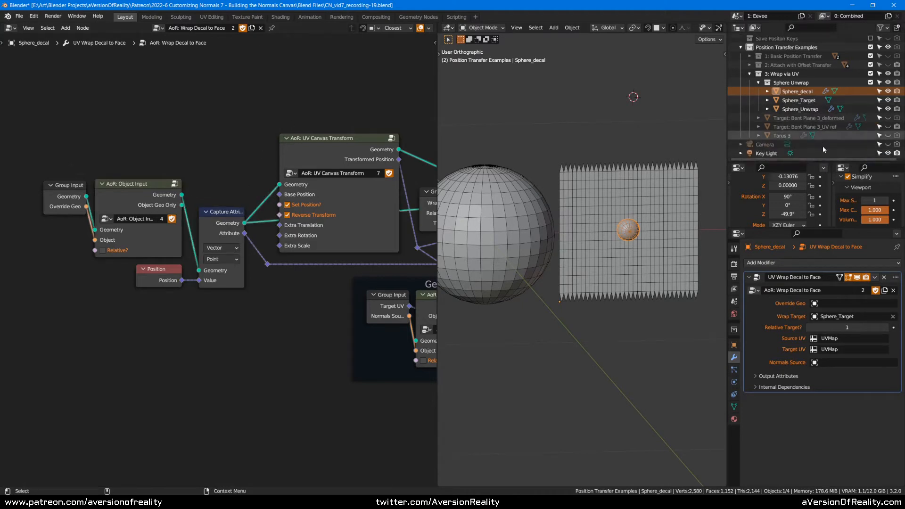
{"action": "left_click", "coordinate": [790, 136]}
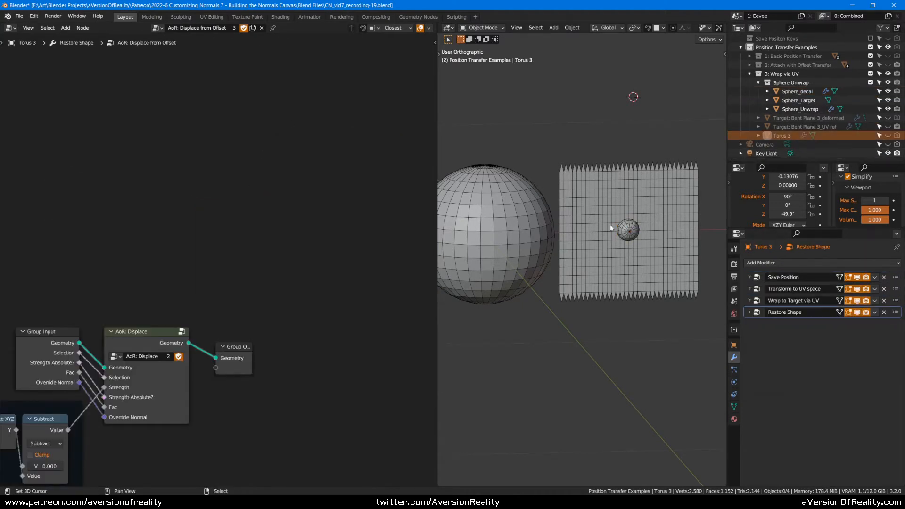
{"action": "right_click", "coordinate": [628, 231]}
- Preview the AoR: UV Canvas Transform node's geometry output and view the transformed decal sphere
{"action": "middle_click_drag", "start_coordinate": [391, 103], "coordinate": [265, 104]}
{"action": "left_click", "coordinate": [229, 149], "text": "alt+shift"}
{"action": "scroll", "coordinate": [625, 164], "scroll_direction": "down", "scroll_amount": 6}
{"action": "middle_click_drag", "start_coordinate": [625, 164], "coordinate": [641, 180]}
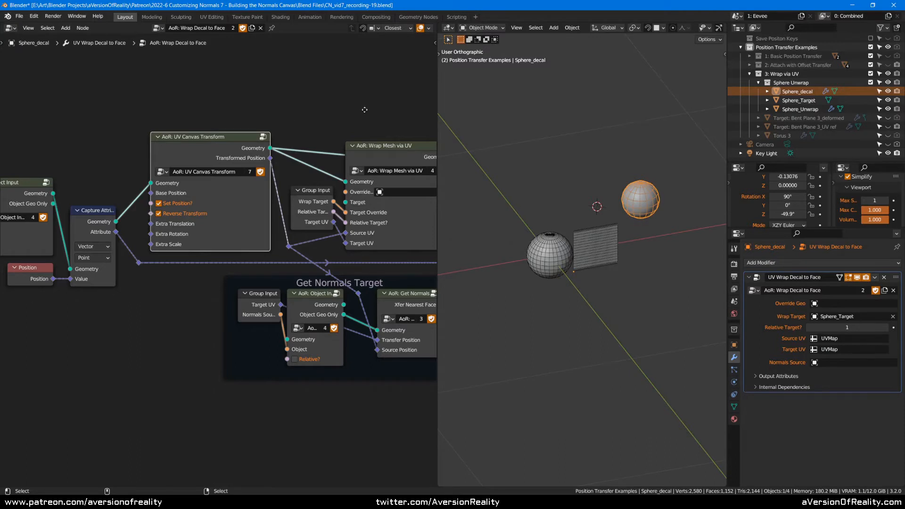
- Preview the AoR: Wrap Mesh via UV node's geometry output on the target sphere up close
{"action": "middle_click_drag", "start_coordinate": [364, 110], "coordinate": [319, 112]}
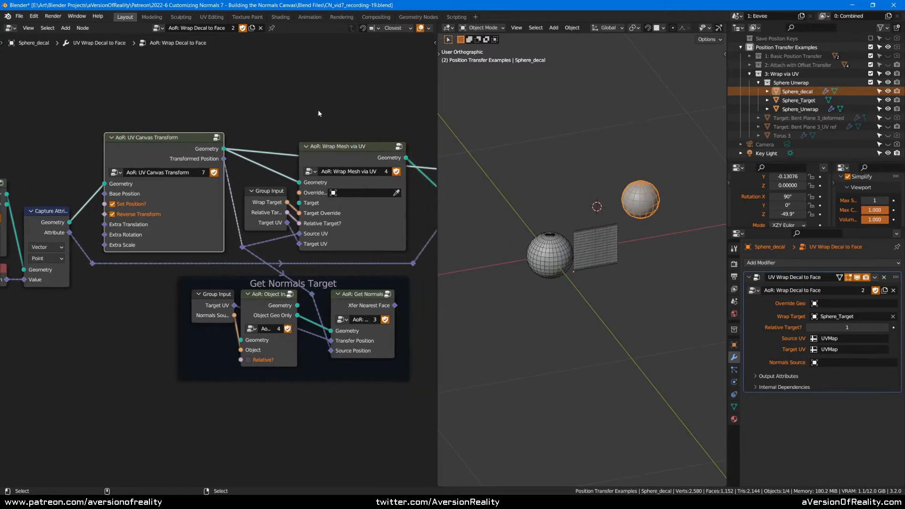
{"action": "left_click", "coordinate": [371, 153], "text": "ctrl+shift"}
{"action": "scroll", "coordinate": [530, 239], "scroll_direction": "up", "scroll_amount": 5}
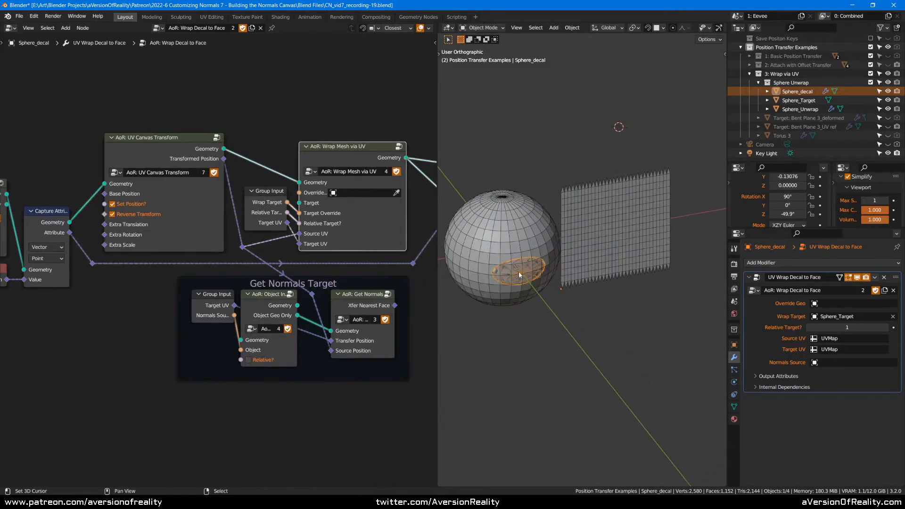
- Preview the AoR: Displace from Offset node's geometry output, and inspect it beside the Get Normals Target nodes
{"action": "middle_click_drag", "start_coordinate": [372, 250], "coordinate": [247, 259]}
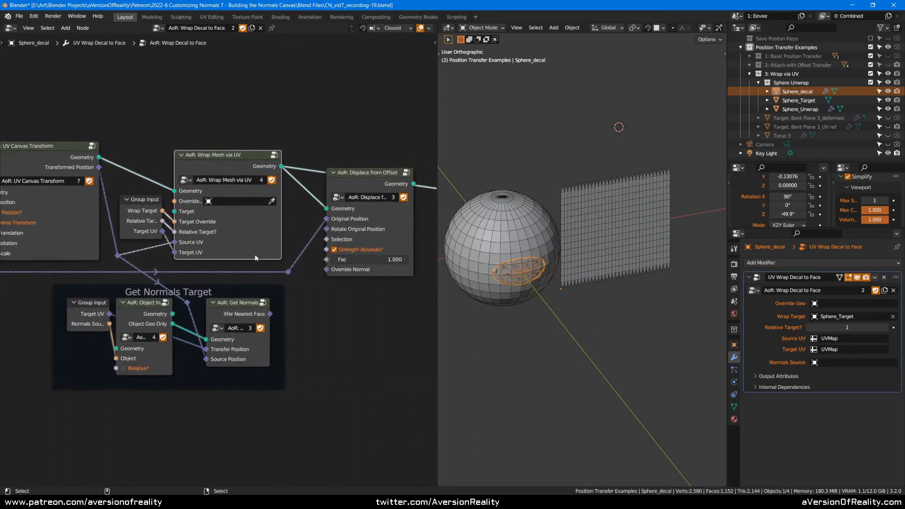
{"action": "left_click", "coordinate": [364, 180], "text": "ctrl+shift"}
{"action": "scroll", "coordinate": [328, 331], "scroll_direction": "up", "scroll_amount": 2}
{"action": "middle_click_drag", "start_coordinate": [352, 319], "coordinate": [294, 313]}
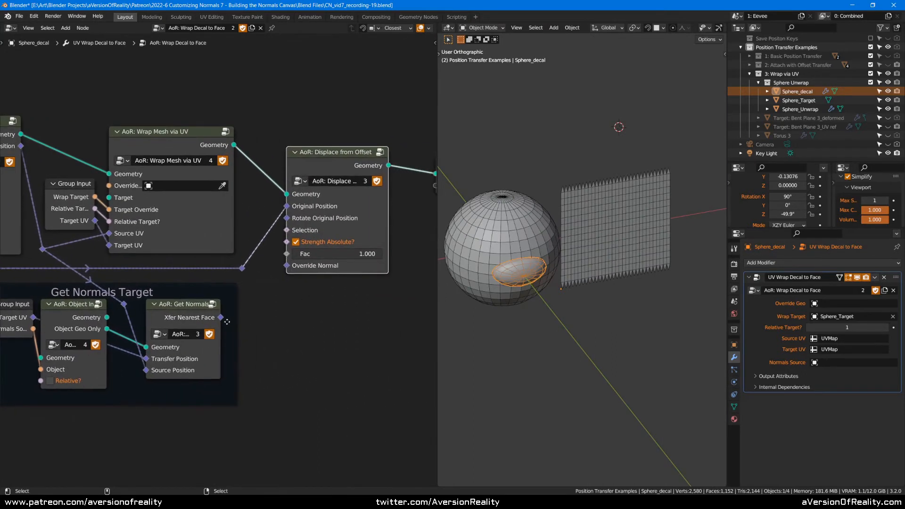
- Connect the Get Normals node's Xfer Nearest Face output to Displace from Offset's Override Normal input, and save the file
{"action": "left_click_drag", "start_coordinate": [220, 317], "coordinate": [286, 266]}
{"action": "mouse_move", "coordinate": [330, 302]}
{"action": "middle_mouse_down"}
{"action": "mouse_move", "coordinate": [237, 304]}
{"action": "mouse_move", "coordinate": [326, 313]}
{"action": "middle_mouse_up"}
{"action": "left_click", "coordinate": [262, 157], "text": "ctrl+shift"}
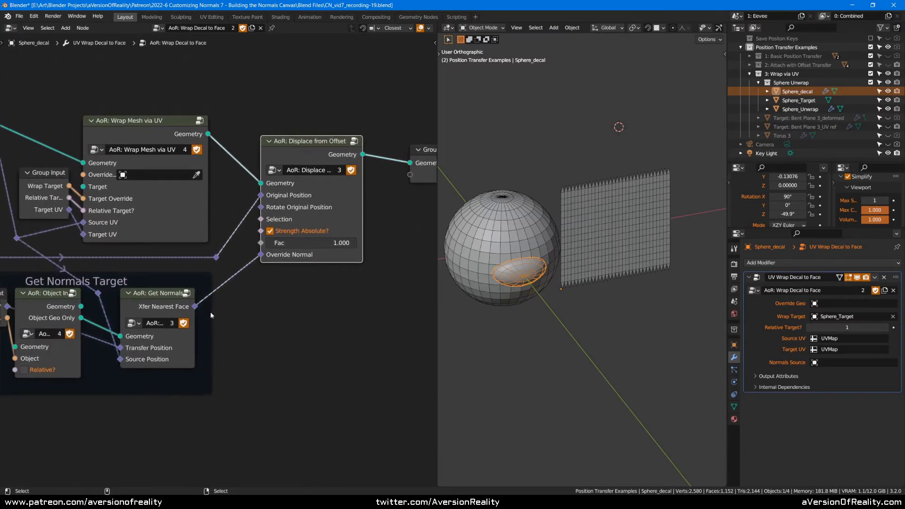
{"action": "left_click", "coordinate": [290, 308]}
{"action": "scroll", "coordinate": [290, 309], "scroll_direction": "down", "scroll_amount": 5}
{"action": "middle_click_drag", "start_coordinate": [230, 244], "coordinate": [349, 234]}
{"action": "scroll", "coordinate": [349, 233], "scroll_direction": "up", "scroll_amount": 1}
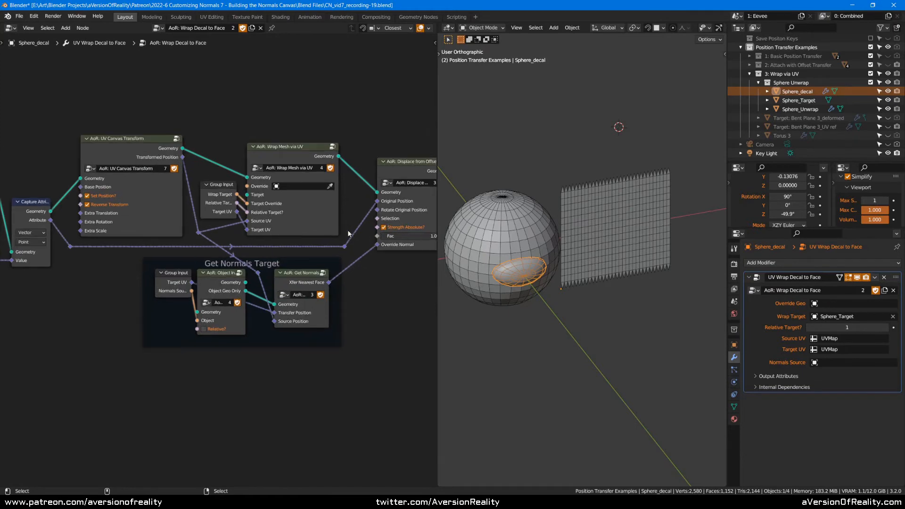
{"action": "middle_click_drag", "start_coordinate": [579, 190], "coordinate": [476, 112]}
{"action": "key", "text": "ctrl+s"}
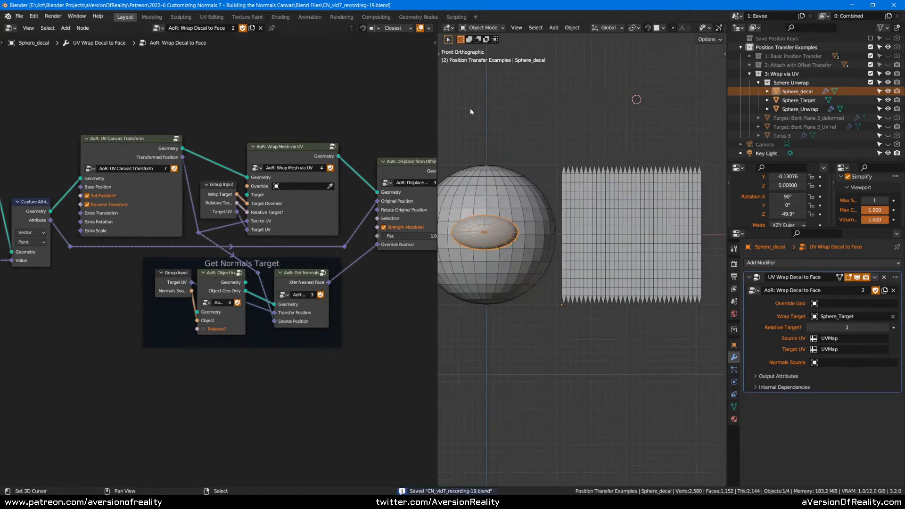
- Turn the UV Wrap Decal to Face modifier's viewport display off and back on to compare the unwrapped and wrapped decal
{"action": "left_click_drag", "start_coordinate": [438, 100], "coordinate": [325, 101]}
{"action": "left_click", "coordinate": [857, 277]}
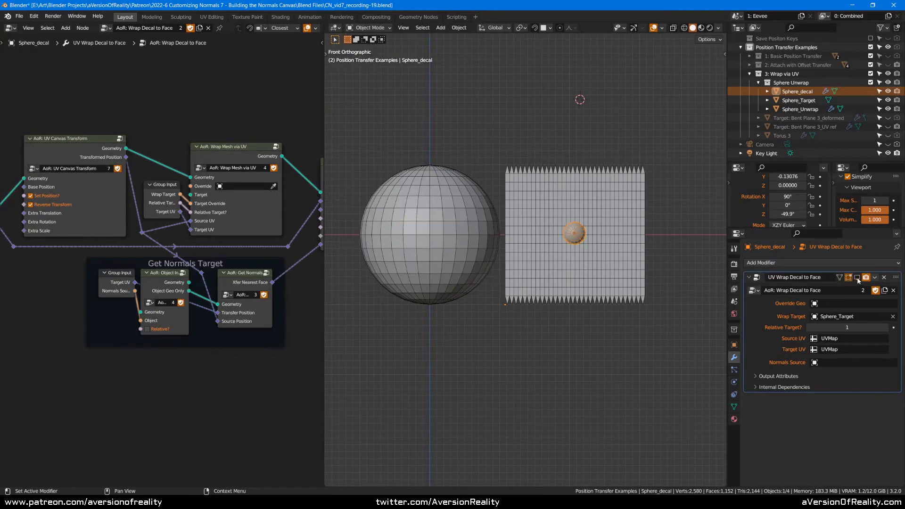
{"action": "left_click", "coordinate": [857, 278]}
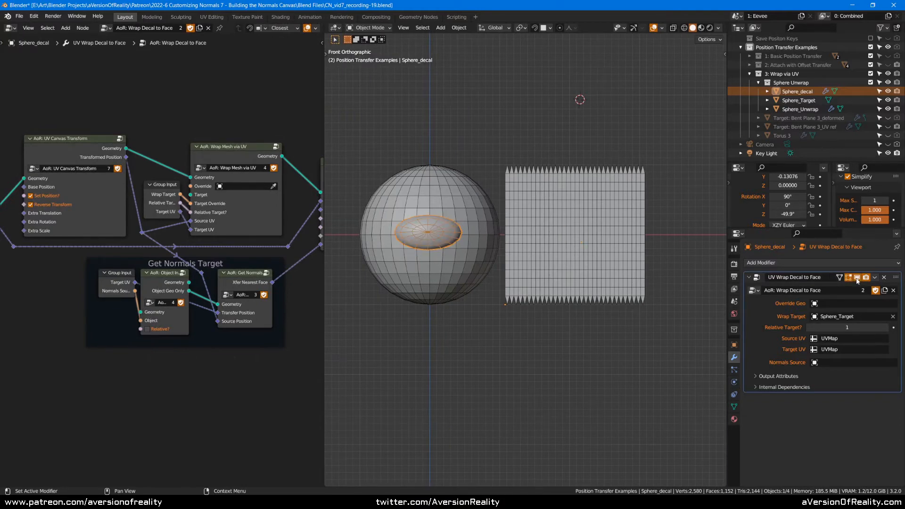
- Try moving the decal sphere's mesh across the unwrapped grid in Edit Mode
{"action": "key", "text": "Tab"}
{"action": "scroll", "coordinate": [669, 209], "scroll_direction": "up", "scroll_amount": 1}
{"action": "key", "text": "g"}
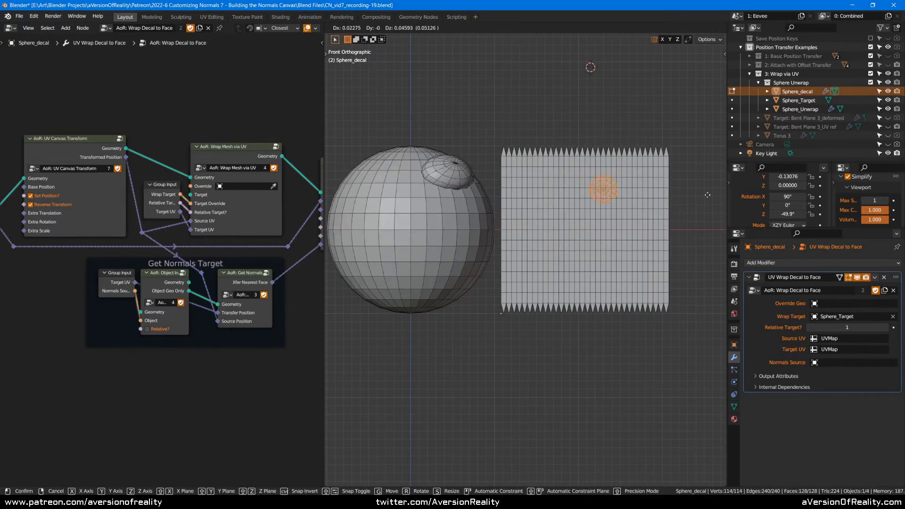
{"action": "left_click", "coordinate": [679, 228]}
{"action": "scroll", "coordinate": [648, 206], "scroll_direction": "down", "scroll_amount": 2}
{"action": "key", "text": "Tab"}
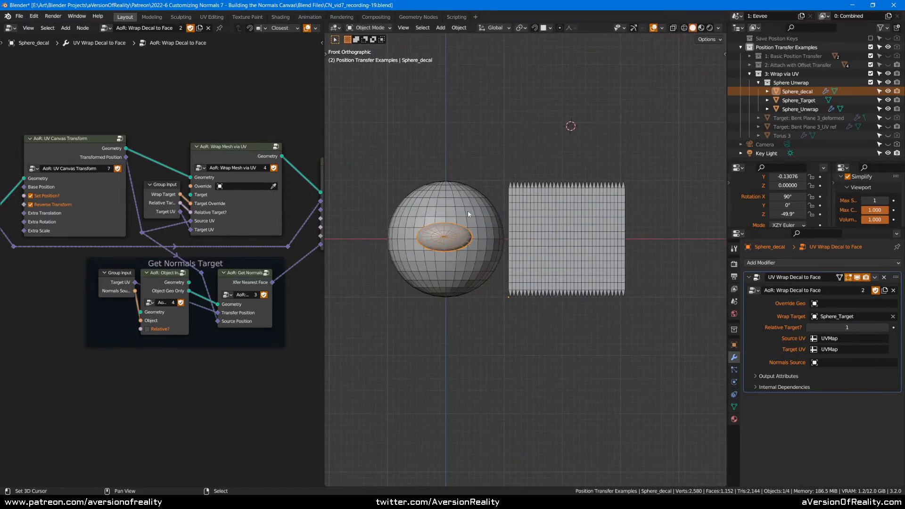
- Examine the target sphere beside its unwrapped grid, check its UV layout, and reselect the decal sphere
{"action": "left_click", "coordinate": [432, 198]}
{"action": "middle_click_drag", "start_coordinate": [450, 194], "coordinate": [511, 225]}
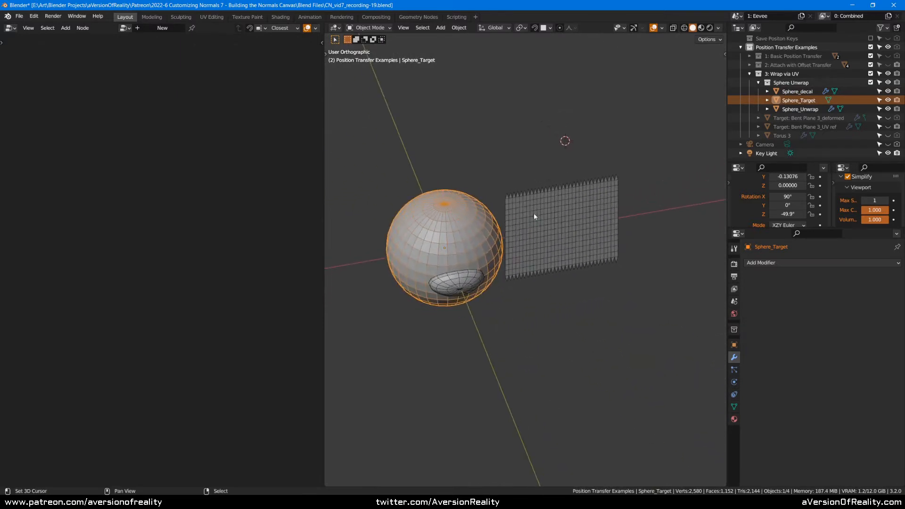
{"action": "middle_click_drag", "start_coordinate": [594, 204], "coordinate": [617, 197]}
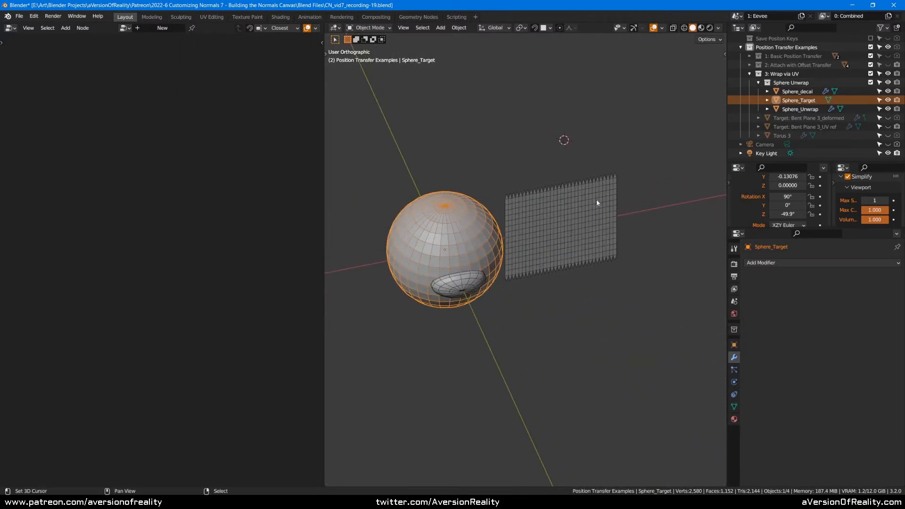
{"action": "key", "text": "KP_1"}
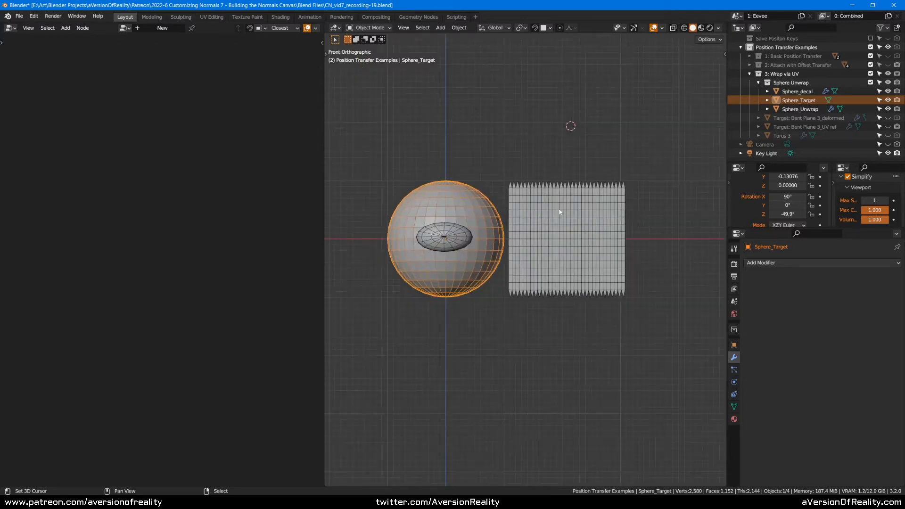
{"action": "left_click", "coordinate": [211, 17]}
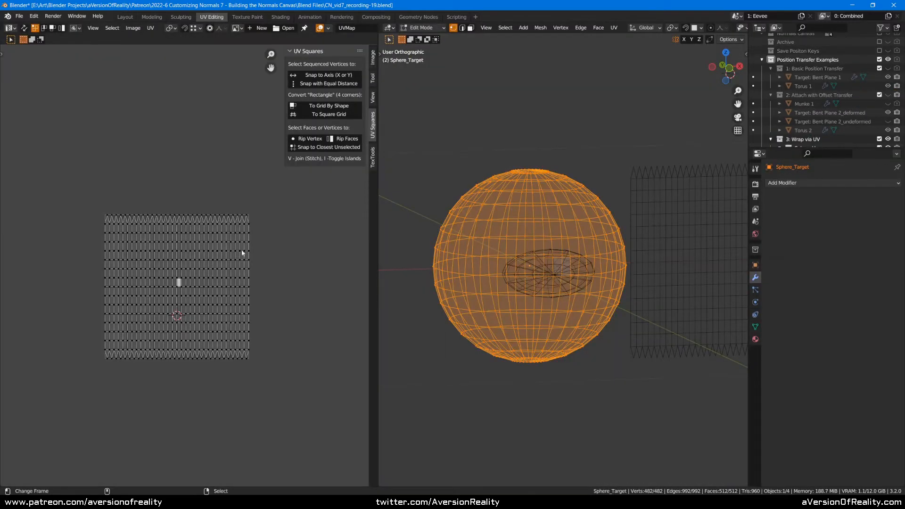
{"action": "left_click", "coordinate": [132, 16]}
{"action": "left_click", "coordinate": [429, 225]}
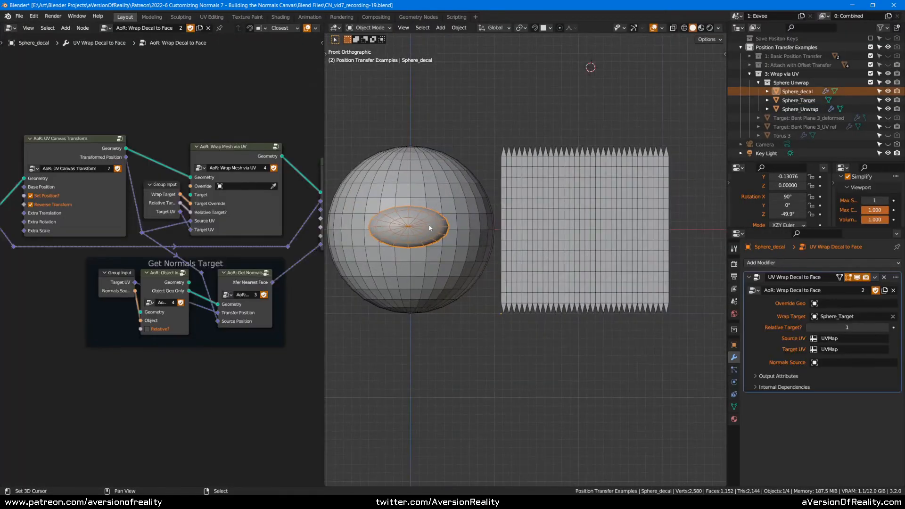
{"action": "middle_click_drag", "start_coordinate": [436, 184], "coordinate": [457, 207]}
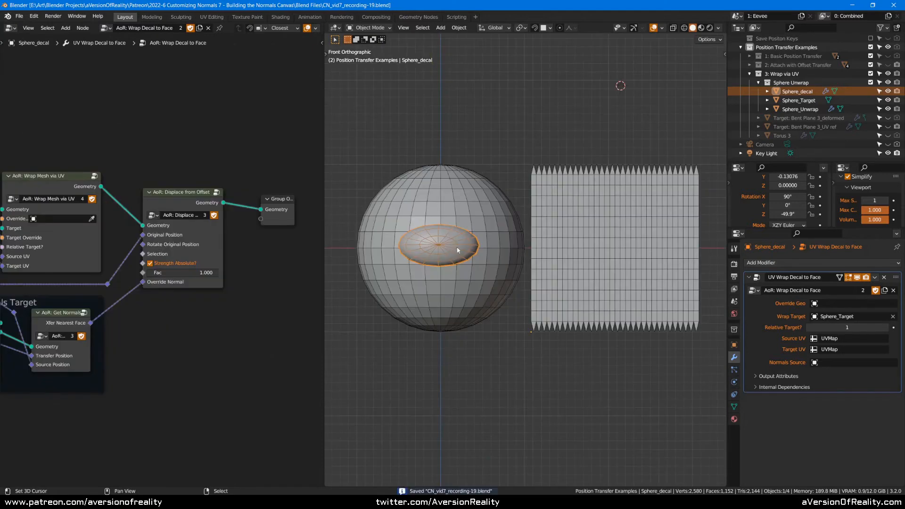
- Open Sphere_Target's mesh for UV editing, with its UV layout beside a front view of the sphere
{"action": "left_click", "coordinate": [504, 221]}
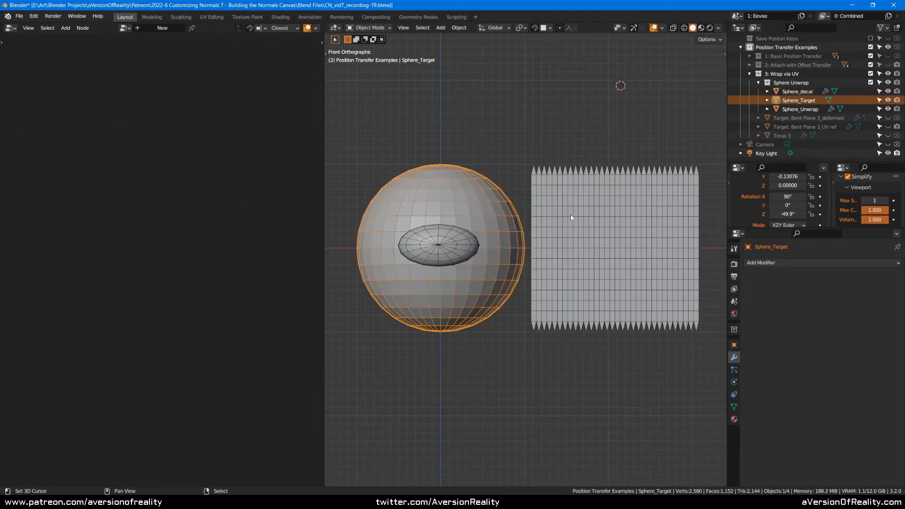
{"action": "key", "text": "Tab"}
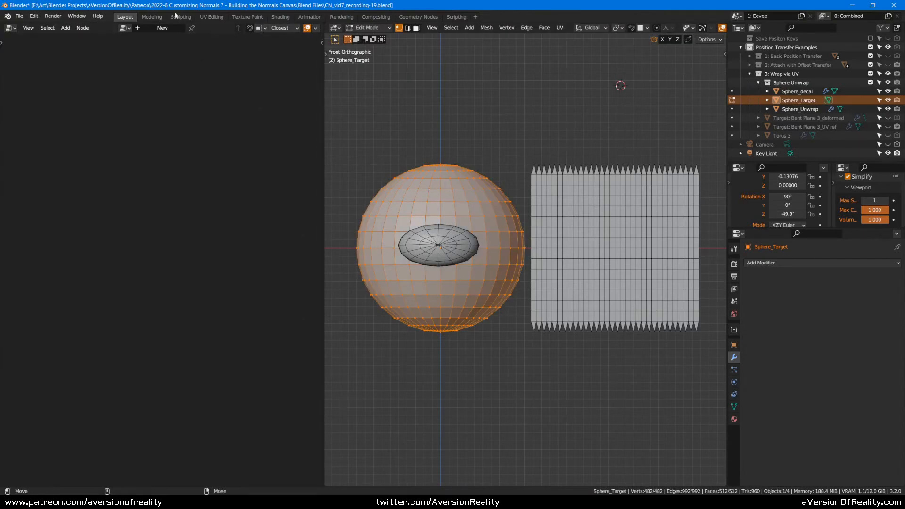
{"action": "key", "text": "Tab"}
{"action": "left_click", "coordinate": [220, 17]}
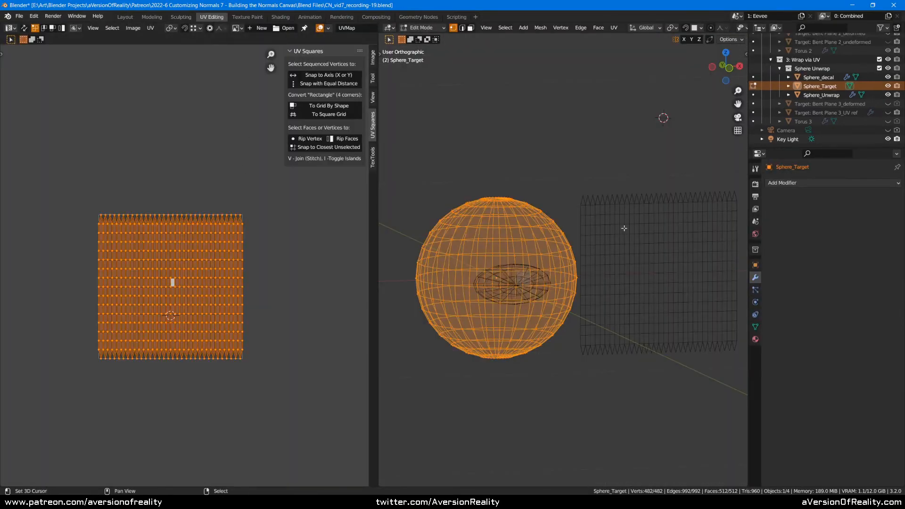
{"action": "middle_click_drag", "start_coordinate": [598, 236], "coordinate": [567, 226], "text": "shift"}
{"action": "key", "text": "KP_1"}
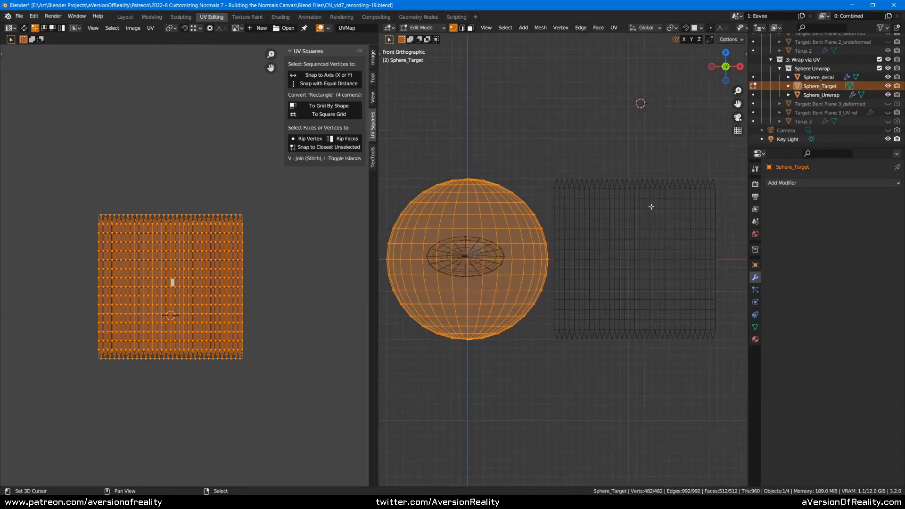
- Try stretching the target sphere's UVs along X to about double width to compare the decal's shape
{"action": "key", "text": "s"}
{"action": "key", "text": "x"}
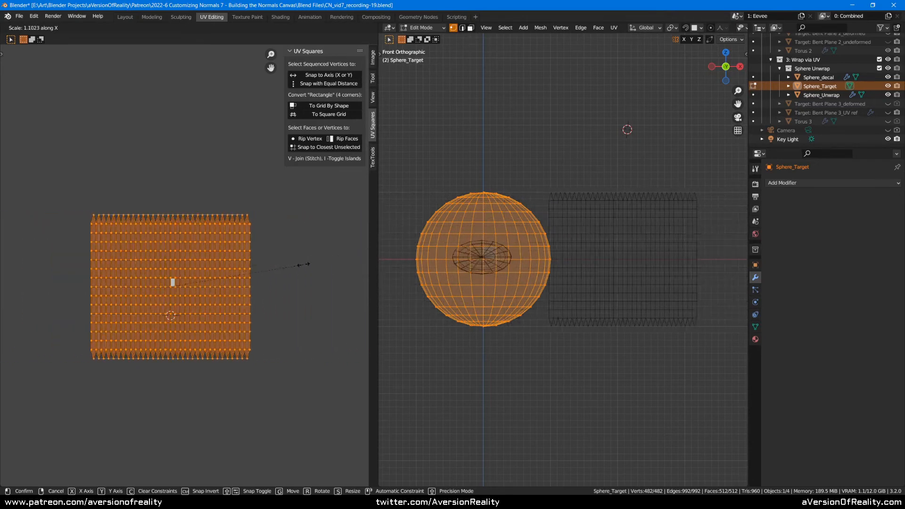
{"action": "left_click", "coordinate": [278, 278]}
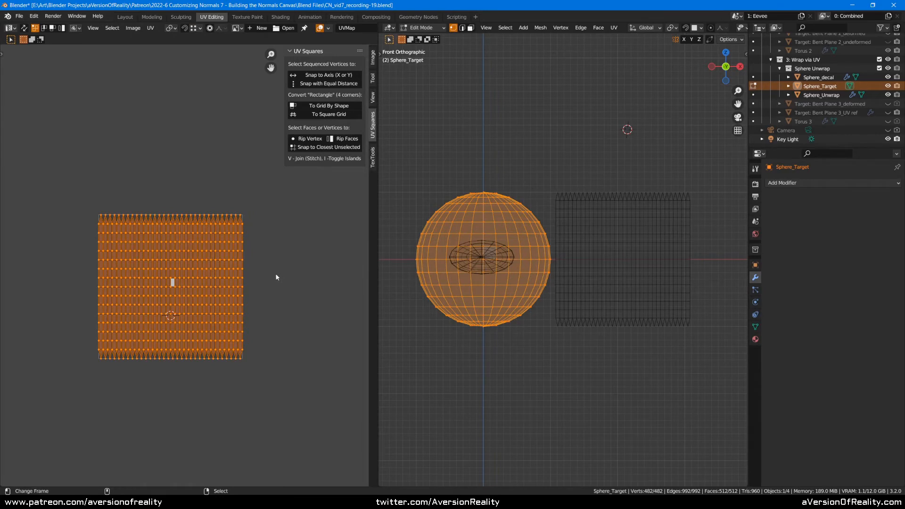
{"action": "key", "text": "s"}
{"action": "key", "text": "x"}
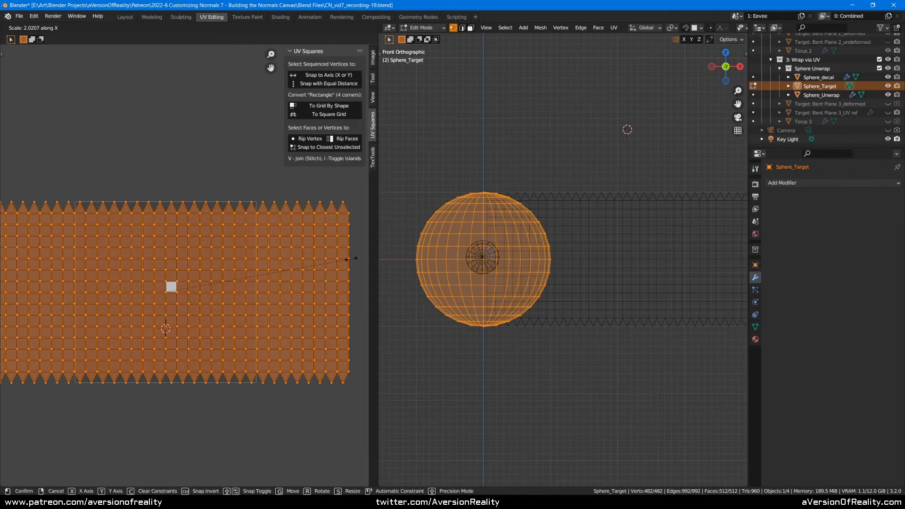
{"action": "key", "text": "Escape"}
{"action": "scroll", "coordinate": [618, 214], "scroll_direction": "up", "scroll_amount": 3}
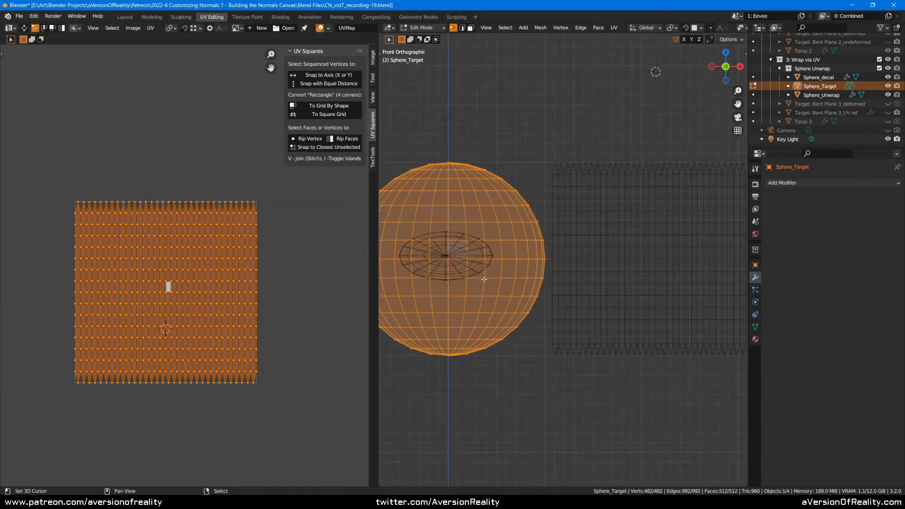
{"action": "scroll", "coordinate": [618, 214], "scroll_direction": "down", "scroll_amount": 1}
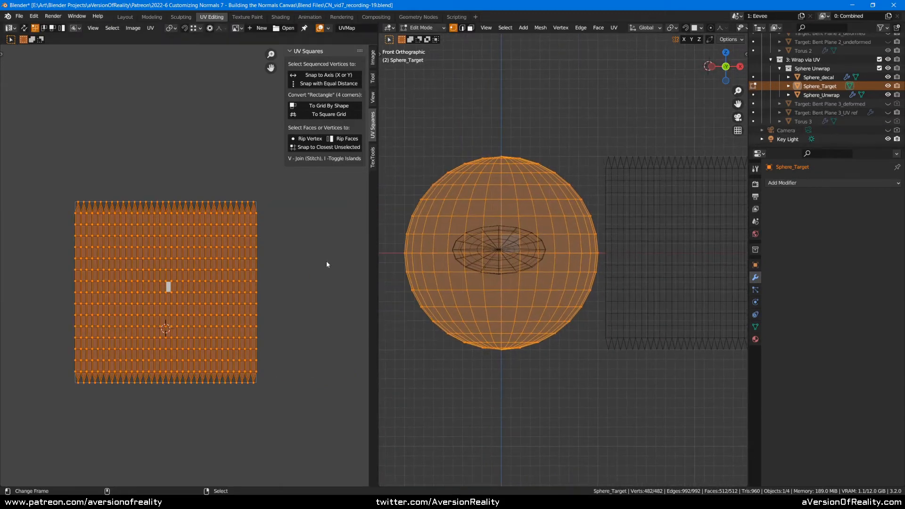
{"action": "scroll", "coordinate": [326, 261], "scroll_direction": "down", "scroll_amount": 2}
{"action": "key", "text": "s"}
{"action": "key", "text": "x"}
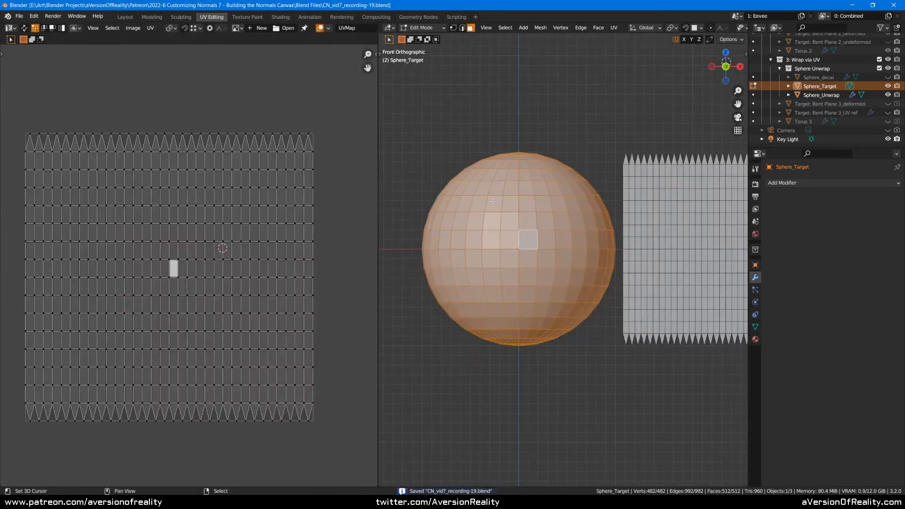
- Select all of the target sphere's UVs and scale them along X until the active face is roughly square
{"action": "scroll", "coordinate": [492, 201], "scroll_direction": "up", "scroll_amount": 1}
{"action": "key", "text": "a"}
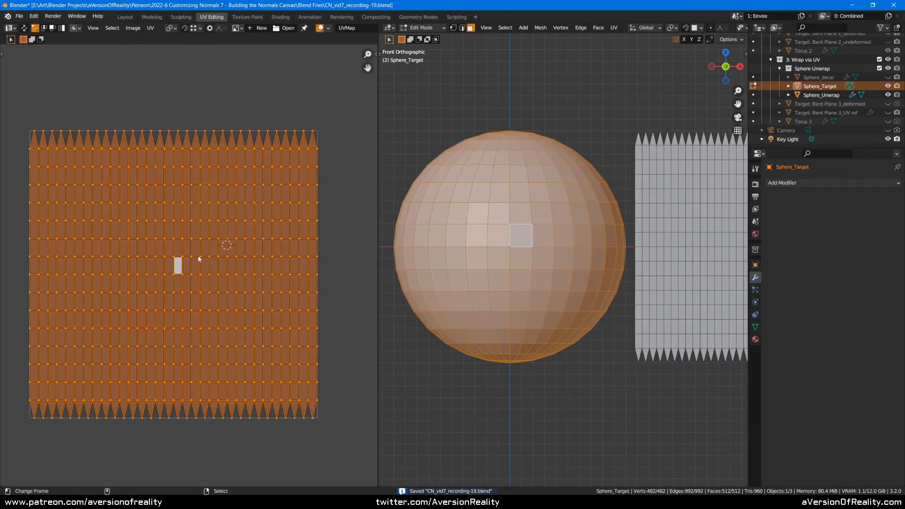
{"action": "scroll", "coordinate": [175, 260], "scroll_direction": "up", "scroll_amount": 4}
{"action": "key", "text": "s"}
{"action": "key", "text": "x"}
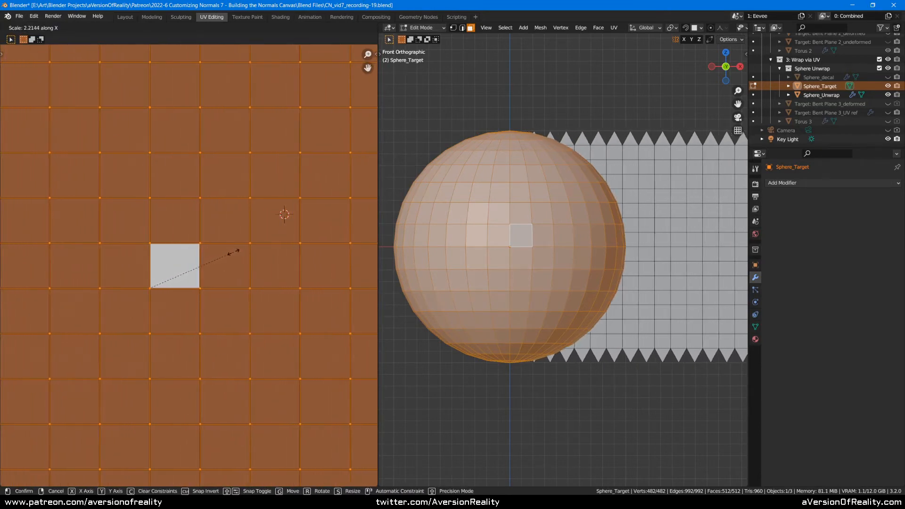
{"action": "left_click", "coordinate": [228, 253]}
- Try fine-tuning the UVs' X scale up close on the active face
{"action": "scroll", "coordinate": [222, 249], "scroll_direction": "up", "scroll_amount": 8}
{"action": "scroll", "coordinate": [222, 249], "scroll_direction": "up", "scroll_amount": 2}
{"action": "scroll", "coordinate": [292, 200], "scroll_direction": "down", "scroll_amount": 5}
{"action": "scroll", "coordinate": [296, 191], "scroll_direction": "up", "scroll_amount": 2}
{"action": "key", "text": "s"}
{"action": "scroll", "coordinate": [281, 224], "scroll_direction": "down", "scroll_amount": 5}
{"action": "key", "text": "x"}
{"action": "right_click", "coordinate": [269, 235]}
- Check the UV coordinates of the active face's two upper corner vertices
{"action": "key", "text": "n"}
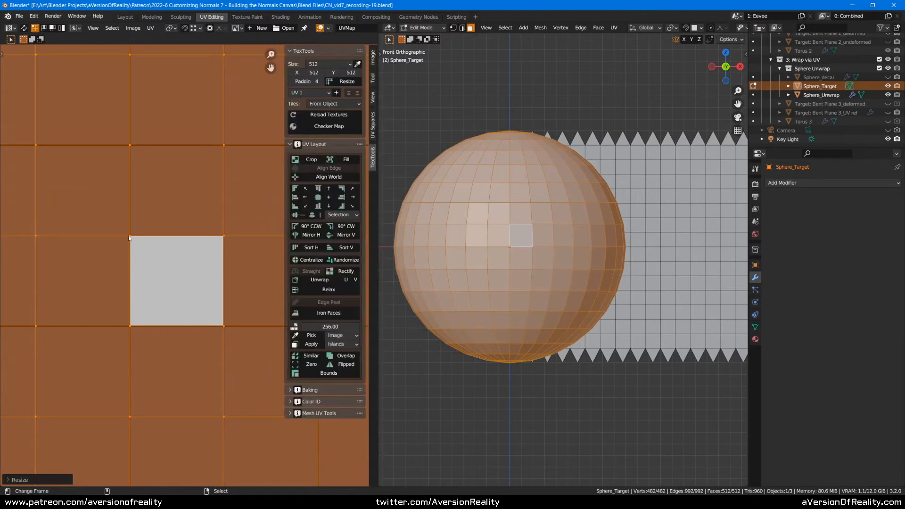
{"action": "left_click", "coordinate": [130, 236]}
{"action": "left_click", "coordinate": [372, 57]}
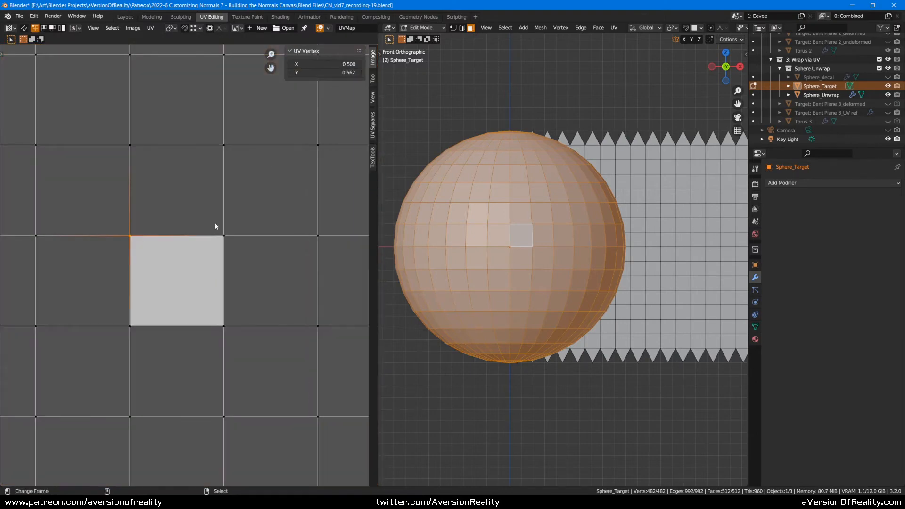
{"action": "left_click", "coordinate": [225, 238]}
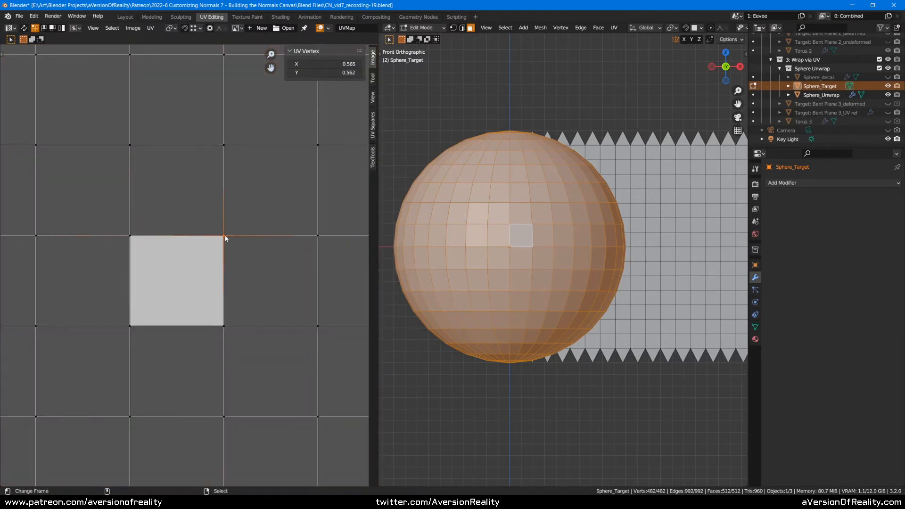
{"action": "left_click", "coordinate": [372, 125]}
{"action": "scroll", "coordinate": [258, 205], "scroll_direction": "down", "scroll_amount": 10}
{"action": "scroll", "coordinate": [258, 205], "scroll_direction": "up", "scroll_amount": 3}
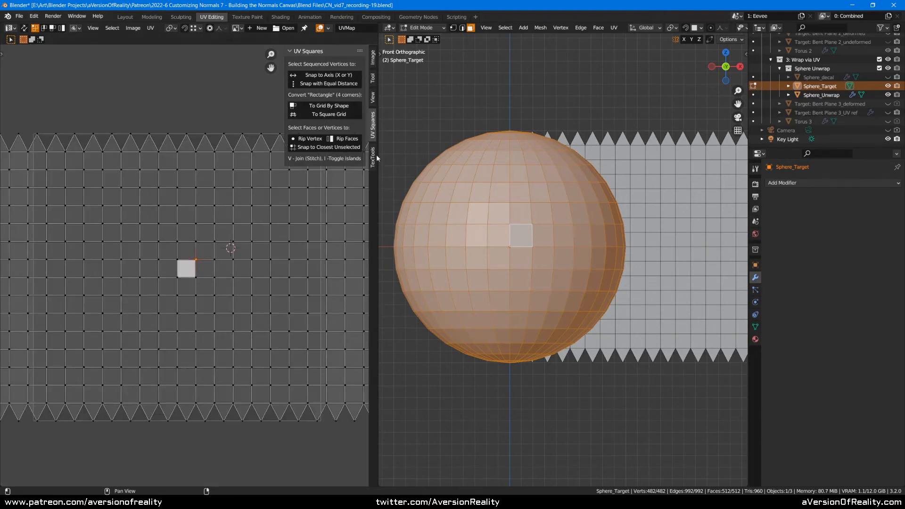
{"action": "key", "text": "n"}
- Select all UV faces and unwrap them with Follow Active Quads using the Length Average edge length mode
{"action": "scroll", "coordinate": [219, 242], "scroll_direction": "down", "scroll_amount": 2}
{"action": "key", "text": "3"}
{"action": "key", "text": "a"}
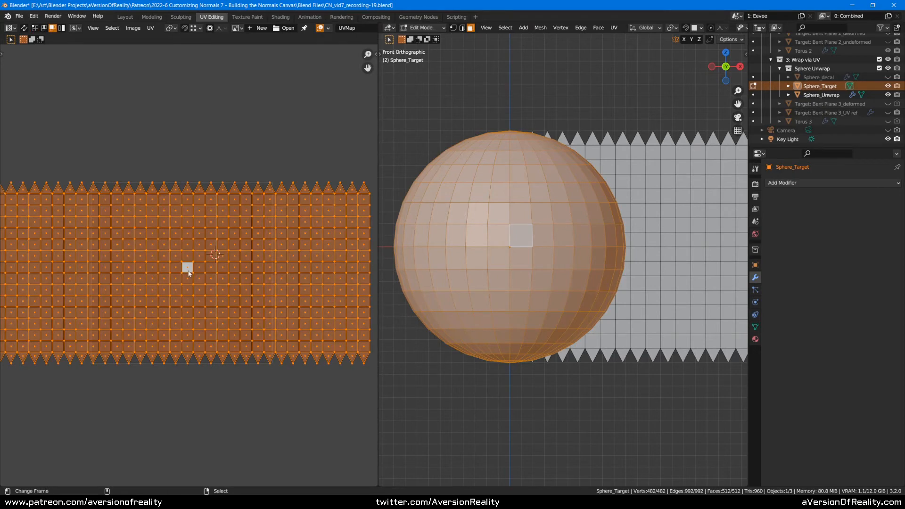
{"action": "key", "text": "u"}
{"action": "left_click", "coordinate": [187, 272]}
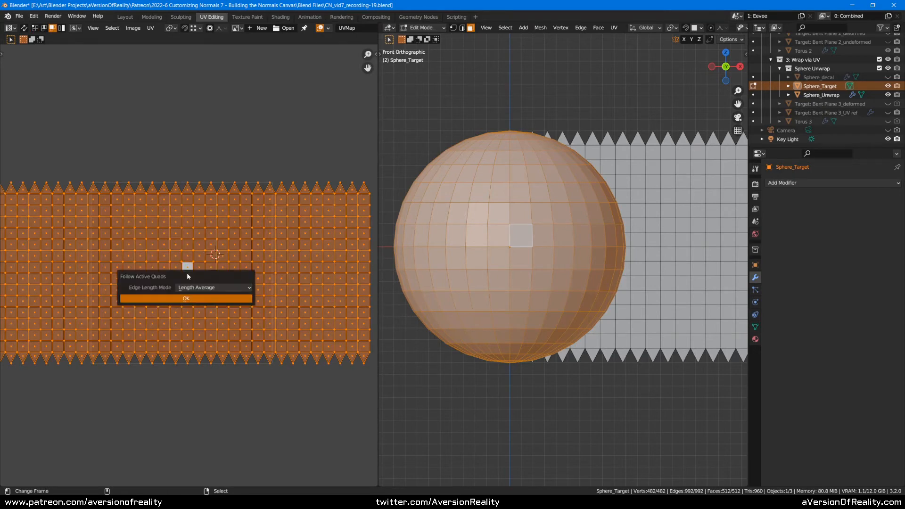
{"action": "left_click", "coordinate": [190, 298]}
{"action": "scroll", "coordinate": [210, 284], "scroll_direction": "down", "scroll_amount": 2}
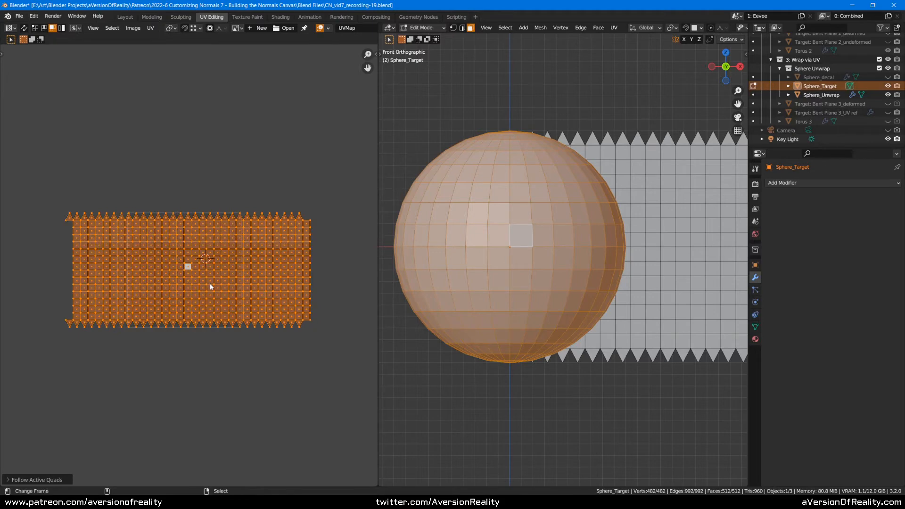
- Scale the unwrapped UVs along X by about 0.29, and select the island linked to the active face
{"action": "scroll", "coordinate": [210, 284], "scroll_direction": "up", "scroll_amount": 1}
{"action": "scroll", "coordinate": [175, 277], "scroll_direction": "up", "scroll_amount": 4}
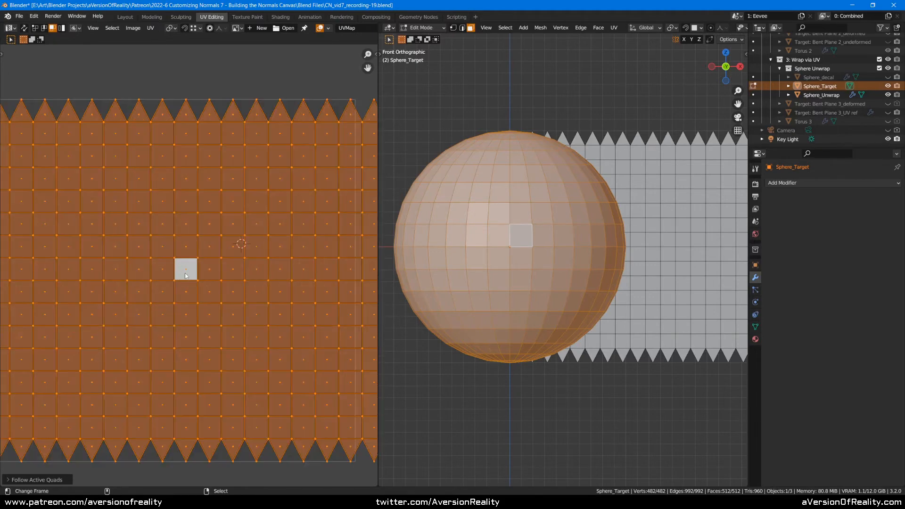
{"action": "key", "text": "s"}
{"action": "key", "text": "x"}
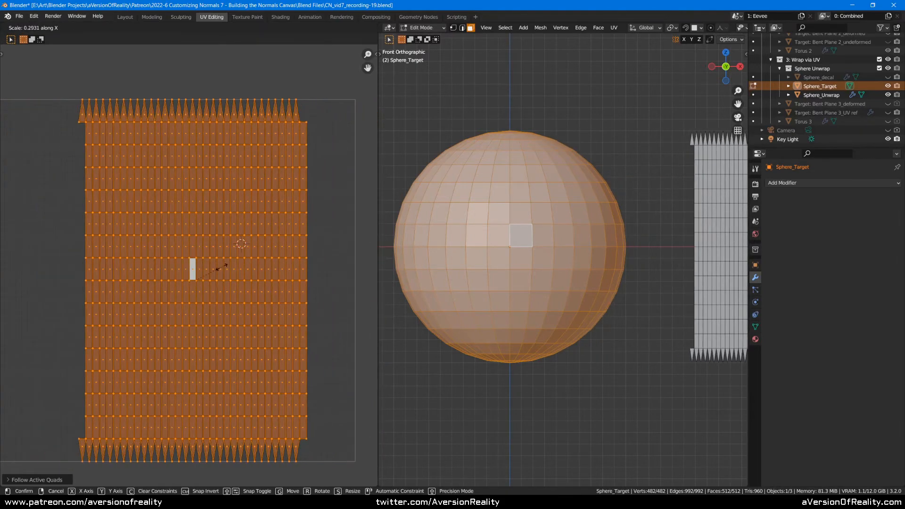
{"action": "left_click", "coordinate": [195, 269]}
{"action": "left_click", "coordinate": [194, 268]}
{"action": "key", "text": "l"}
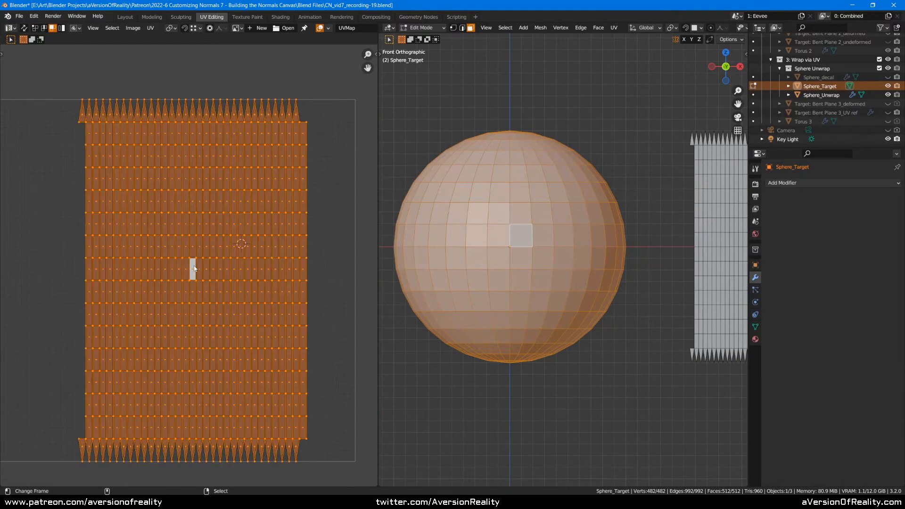
- Unwrap the sphere's UVs again with Follow Active Quads and select single faces of the unwrapped grid
{"action": "key", "text": "u"}
{"action": "left_click", "coordinate": [194, 269]}
{"action": "left_click", "coordinate": [200, 292]}
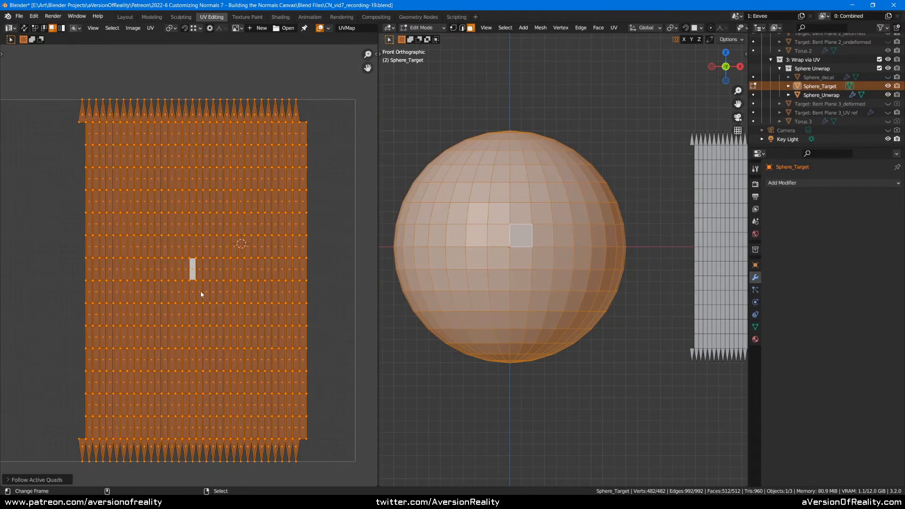
{"action": "scroll", "coordinate": [205, 270], "scroll_direction": "down", "scroll_amount": 2}
{"action": "scroll", "coordinate": [190, 267], "scroll_direction": "up", "scroll_amount": 2}
{"action": "right_click", "coordinate": [192, 269]}
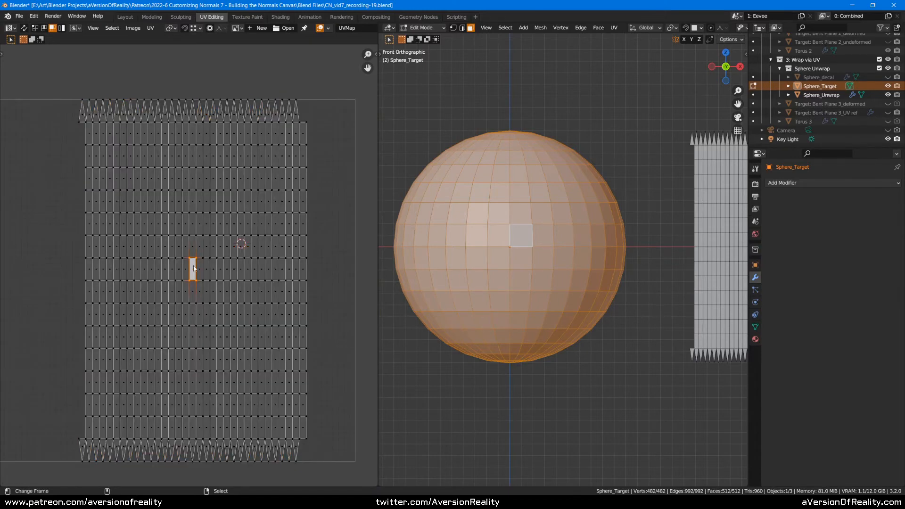
{"action": "scroll", "coordinate": [194, 268], "scroll_direction": "down", "scroll_amount": 2}
{"action": "right_click", "coordinate": [256, 171]}
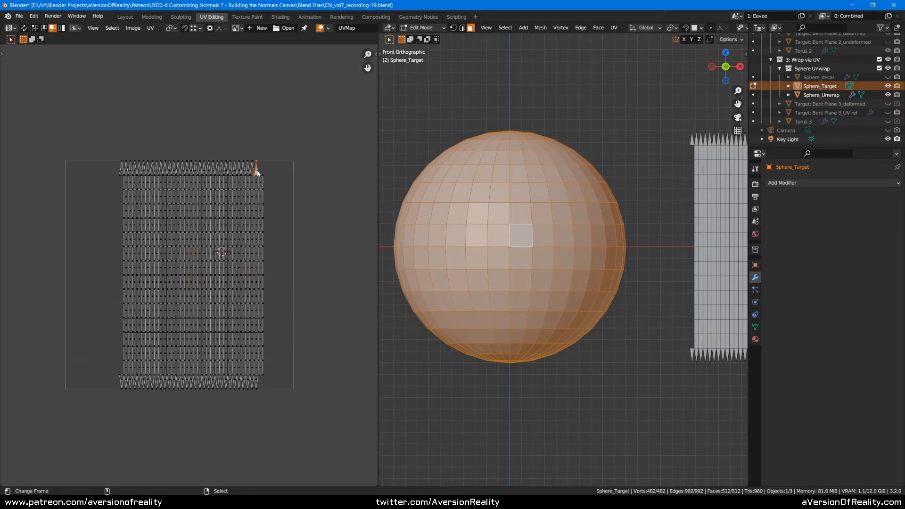
- Undo the face selections, UV scaling and unwrapping back to the layout that fills the square UV space
{"action": "key", "text": "ctrl+z"}
{"action": "key", "text": "ctrl+l"}
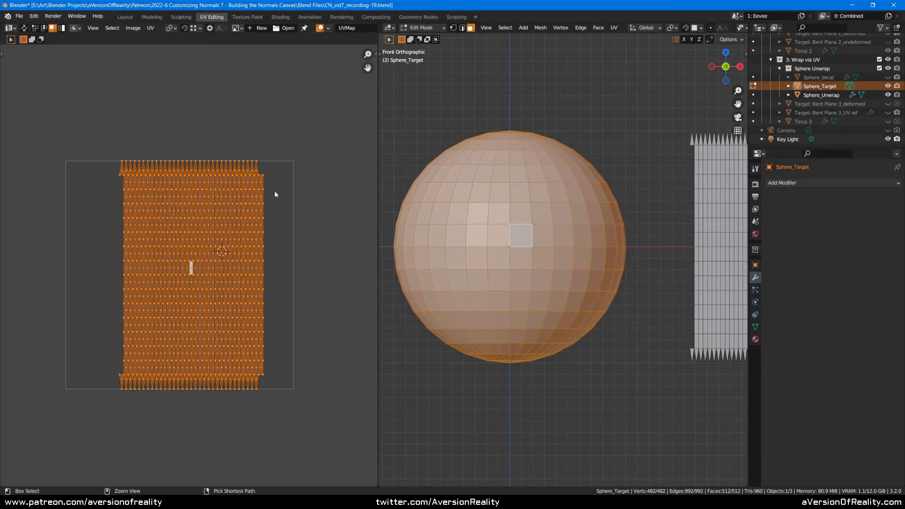
{"action": "key", "text": "ctrl+z"}
{"action": "key", "text": "ctrl+z"}
{"action": "key", "text": "ctrl+z"}
{"action": "key", "text": "ctrl+z"}
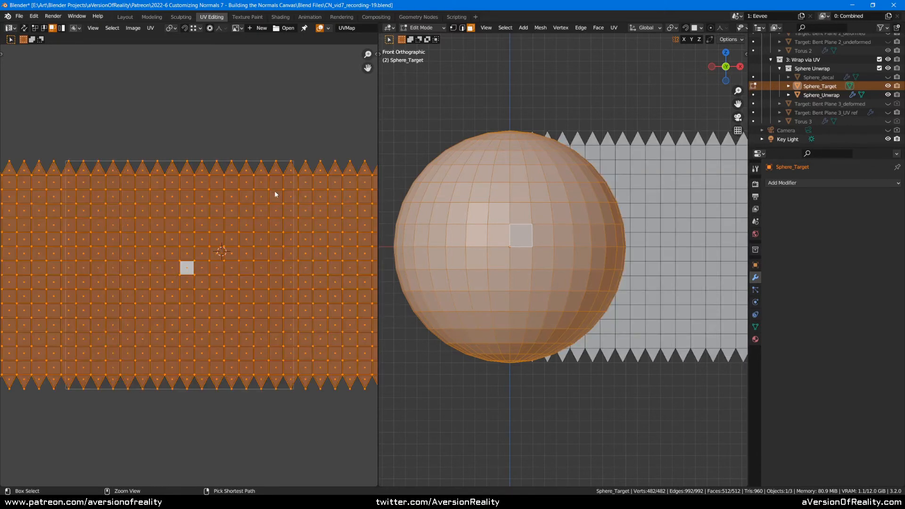
{"action": "key", "text": "ctrl+z"}
{"action": "key", "text": "ctrl+z"}
{"action": "key", "text": "ctrl+z"}
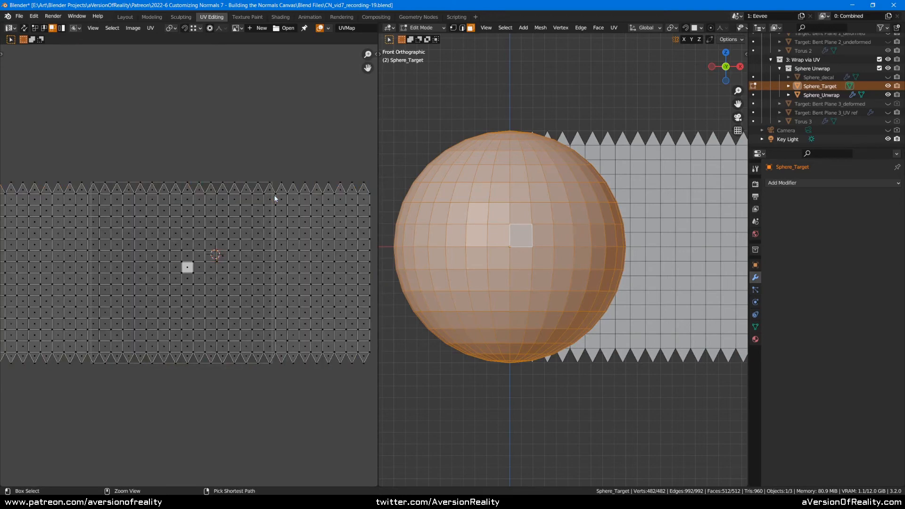
{"action": "key", "text": "ctrl+z"}
{"action": "key", "text": "ctrl+z"}
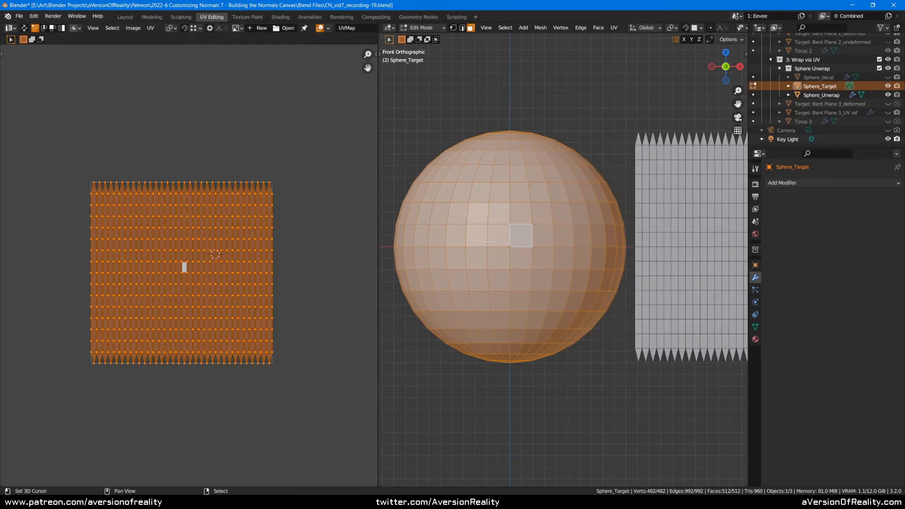
{"action": "scroll", "coordinate": [483, 214], "scroll_direction": "down", "scroll_amount": 2}
{"action": "middle_click_drag", "start_coordinate": [584, 209], "coordinate": [558, 221], "text": "shift"}
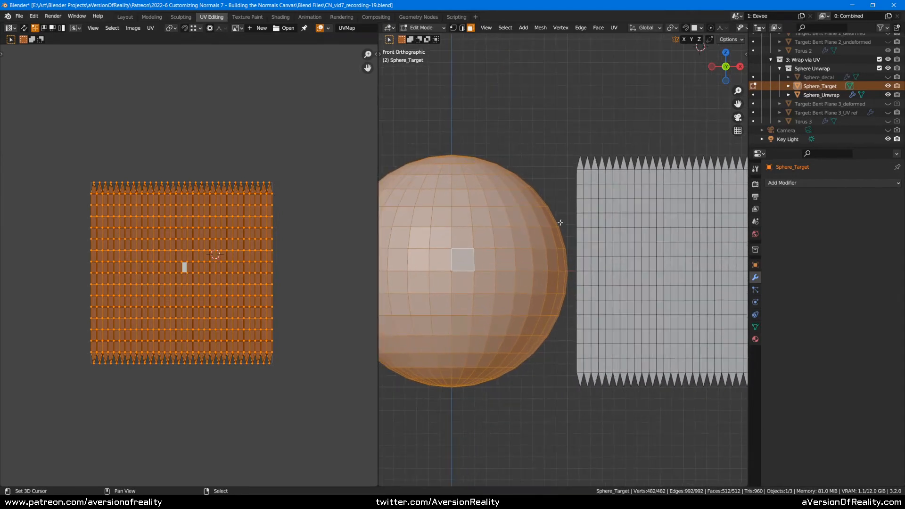
{"action": "scroll", "coordinate": [559, 222], "scroll_direction": "up", "scroll_amount": 1}
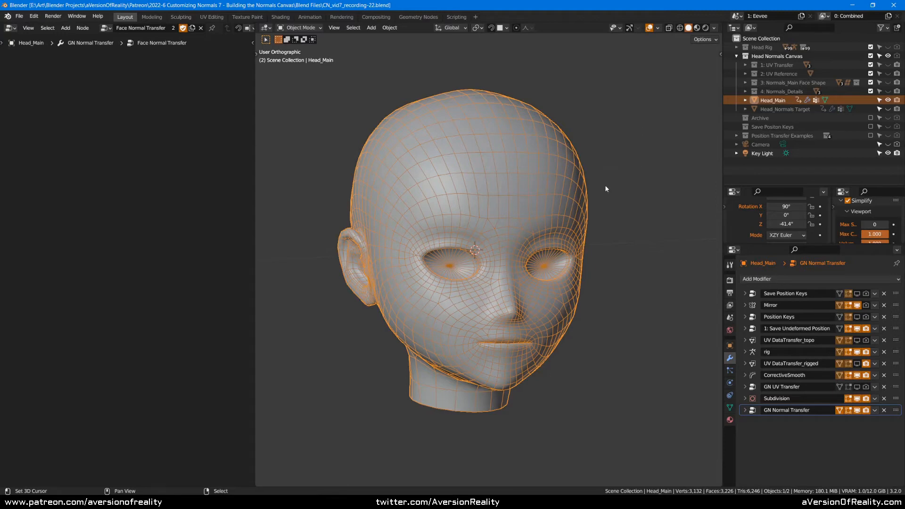
- Switch the head scene to Rendered shading and show the 1: UV Transfer collection
{"action": "middle_click_drag", "start_coordinate": [603, 199], "coordinate": [615, 201]}
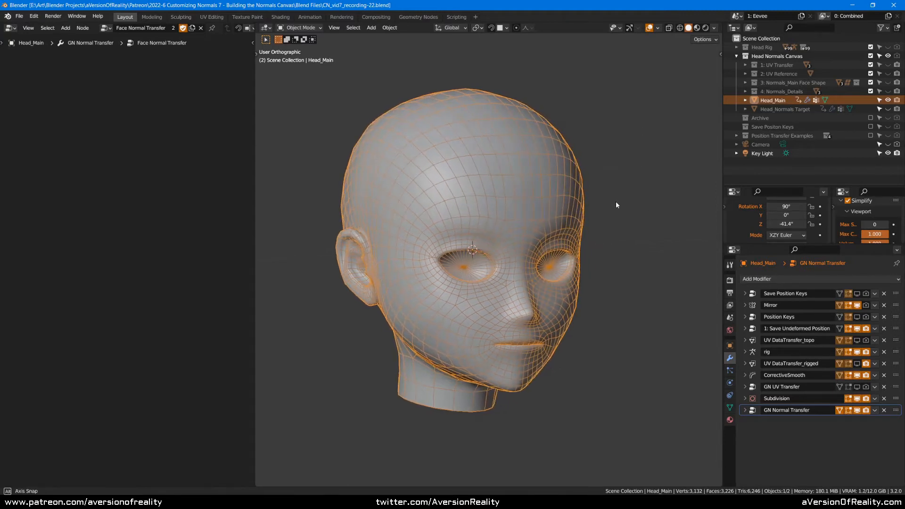
{"action": "mouse_move", "coordinate": [662, 162]}
{"action": "middle_mouse_down"}
{"action": "mouse_move", "coordinate": [592, 157]}
{"action": "mouse_move", "coordinate": [659, 162]}
{"action": "mouse_move", "coordinate": [655, 145]}
{"action": "middle_mouse_up"}
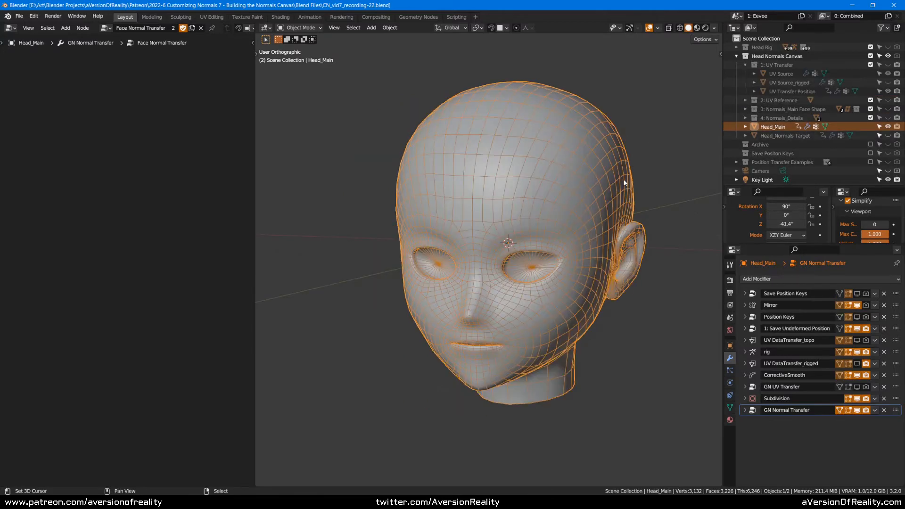
{"action": "key", "text": "z"}
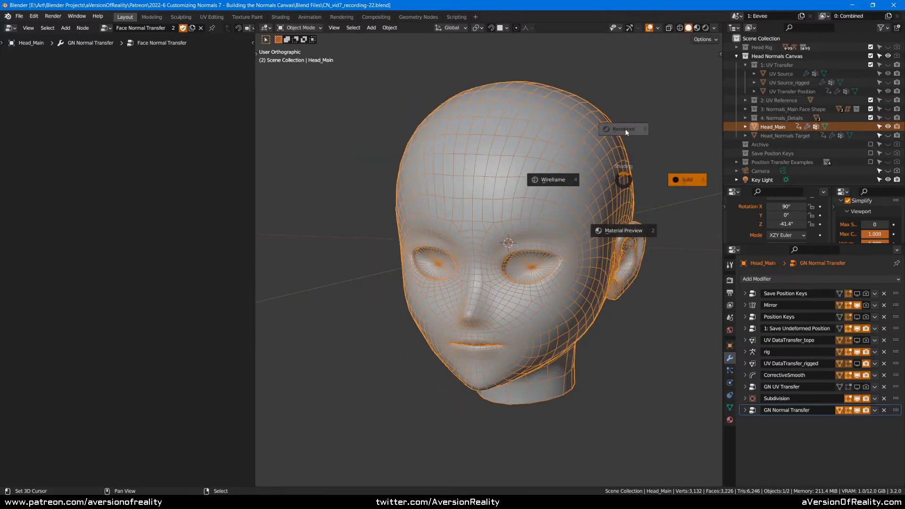
{"action": "left_click", "coordinate": [626, 133]}
{"action": "left_click", "coordinate": [776, 64]}
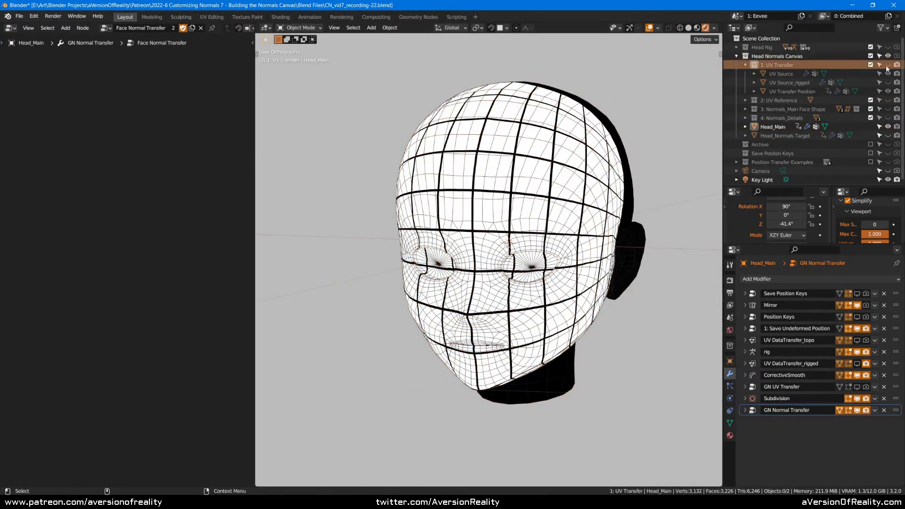
{"action": "left_click", "coordinate": [887, 65]}
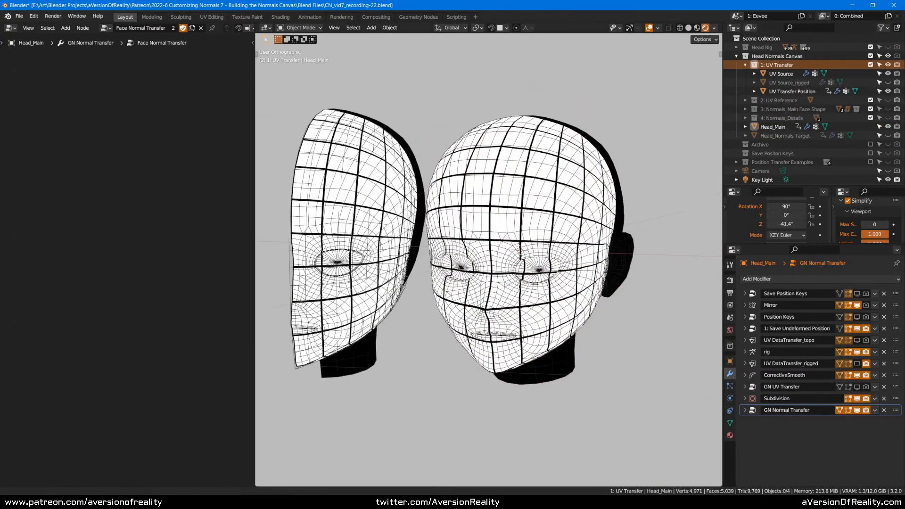
- Select the UV Transfer Position head, select the UV Source face in front of it, and return to Solid shading
{"action": "left_click", "coordinate": [374, 213]}
{"action": "middle_click_drag", "start_coordinate": [374, 213], "coordinate": [381, 223]}
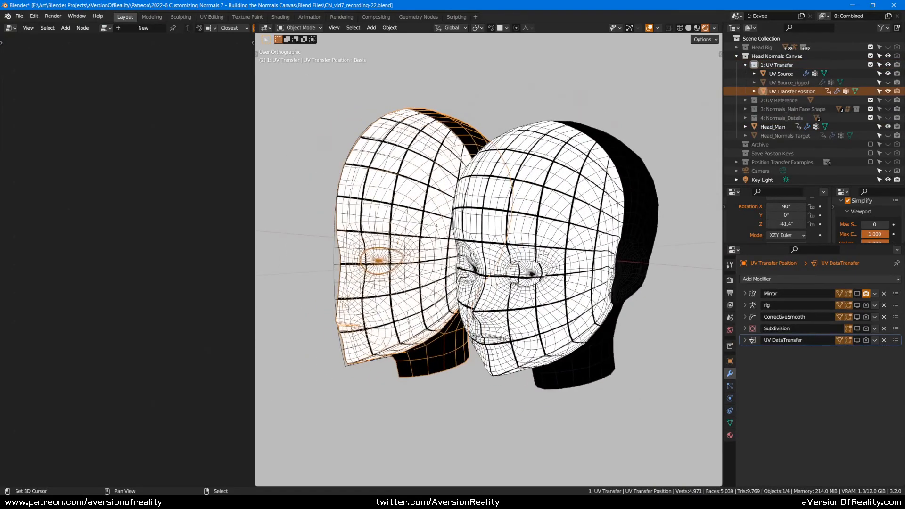
{"action": "right_click", "coordinate": [335, 248]}
{"action": "middle_click_drag", "start_coordinate": [342, 245], "coordinate": [425, 241], "text": "shift"}
{"action": "key", "text": "z"}
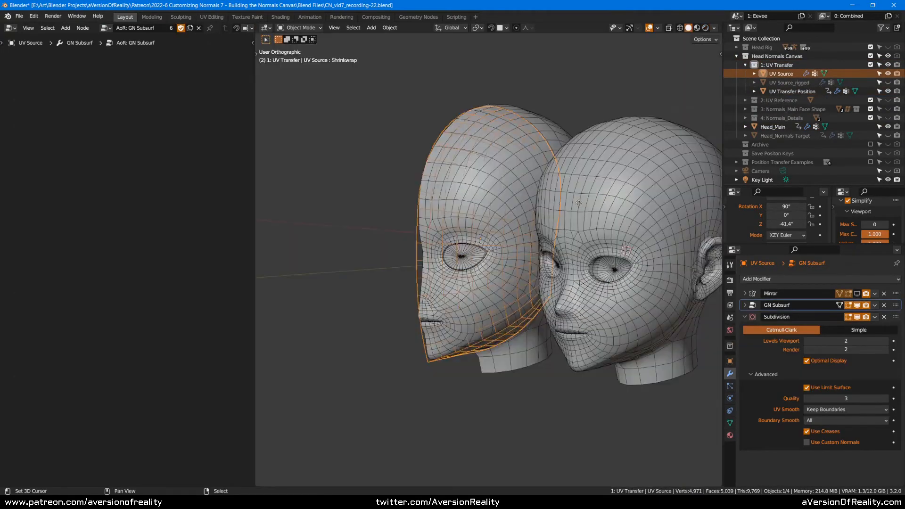
- Select the UV Transfer Position head and examine the effect of its Flatten Ears shape key
{"action": "key", "text": "g"}
{"action": "right_click", "coordinate": [557, 197]}
{"action": "middle_click_drag", "start_coordinate": [560, 196], "coordinate": [430, 212], "text": "shift"}
{"action": "right_click", "coordinate": [429, 212]}
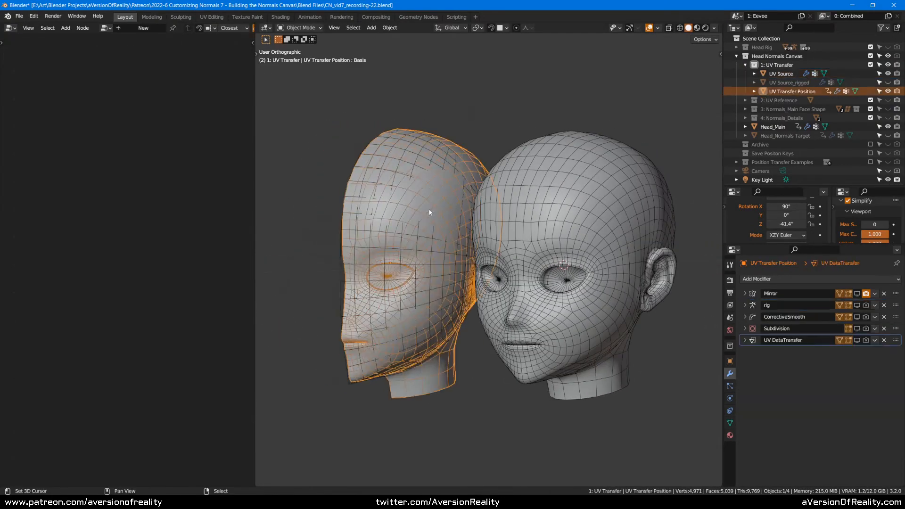
{"action": "left_click", "coordinate": [730, 422]}
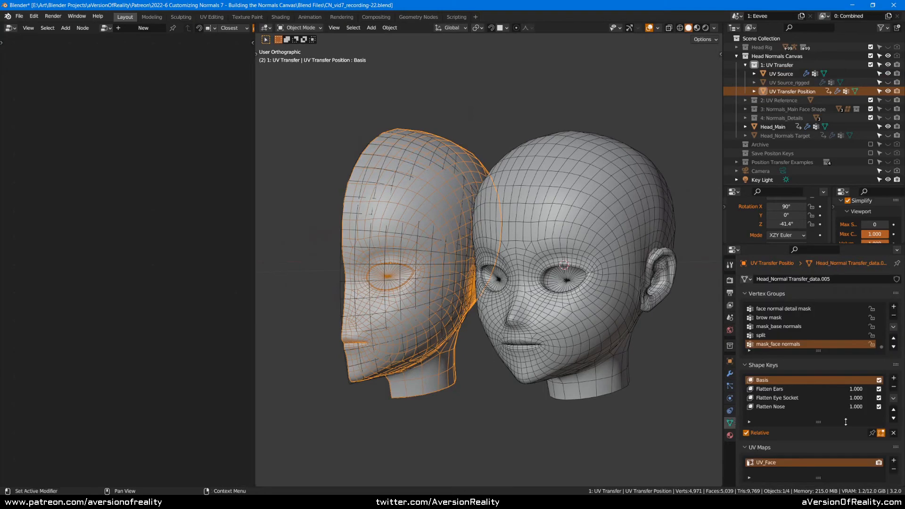
{"action": "mouse_move", "coordinate": [879, 390]}
{"action": "left_mouse_down"}
{"action": "mouse_move", "coordinate": [880, 407]}
{"action": "mouse_move", "coordinate": [880, 389]}
{"action": "left_mouse_up"}
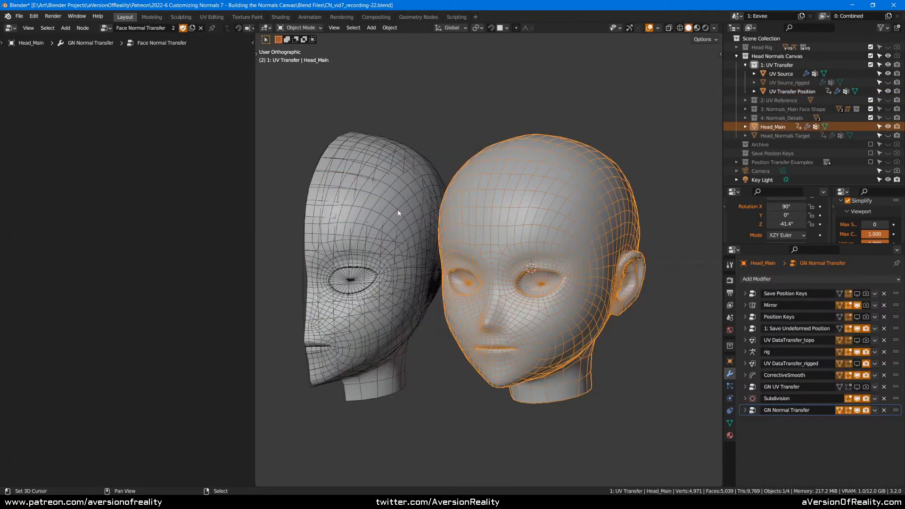
- Toggle the Mirror modifier's viewport display on UV Transfer Position, and compare it with Head_Main from several angles
{"action": "right_click", "coordinate": [381, 203]}
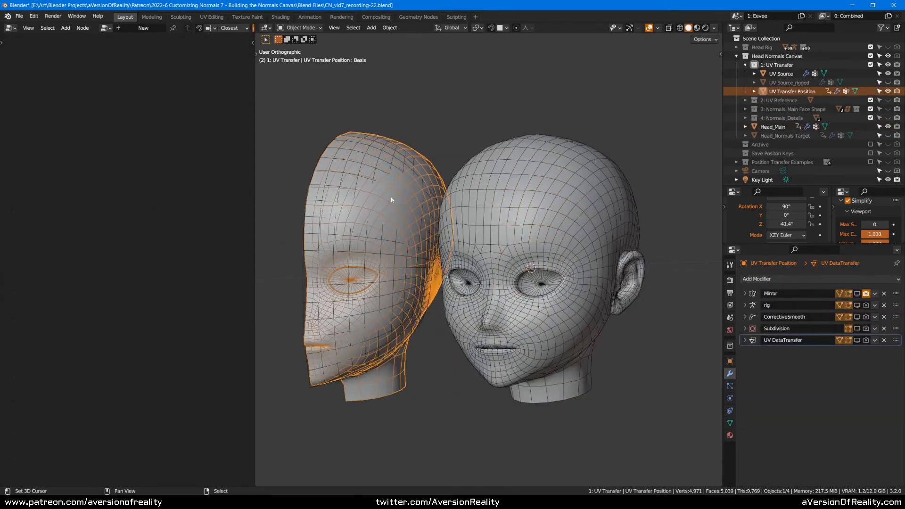
{"action": "left_click", "coordinate": [858, 295]}
{"action": "left_click", "coordinate": [859, 294]}
{"action": "right_click", "coordinate": [395, 246]}
{"action": "right_click", "coordinate": [560, 221]}
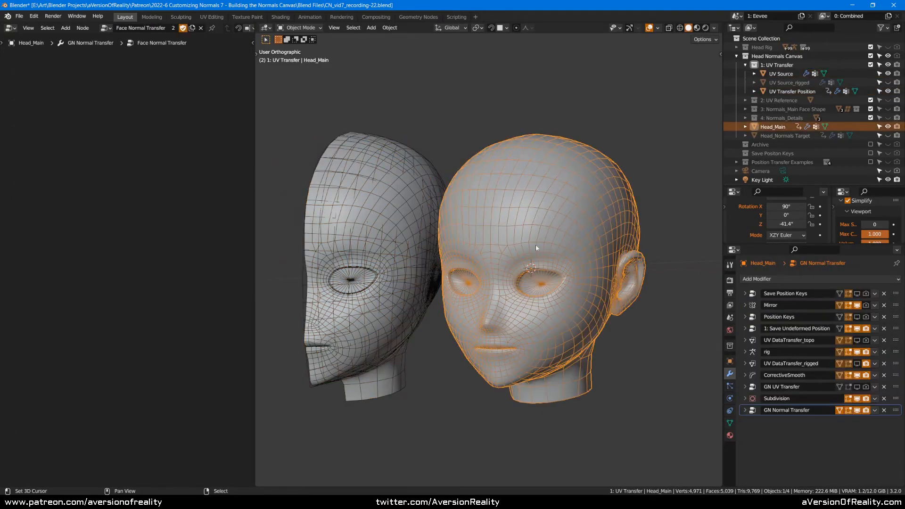
{"action": "mouse_move", "coordinate": [567, 231]}
{"action": "middle_mouse_down"}
{"action": "mouse_move", "coordinate": [622, 212]}
{"action": "mouse_move", "coordinate": [597, 212]}
{"action": "mouse_move", "coordinate": [574, 233]}
{"action": "middle_mouse_up"}
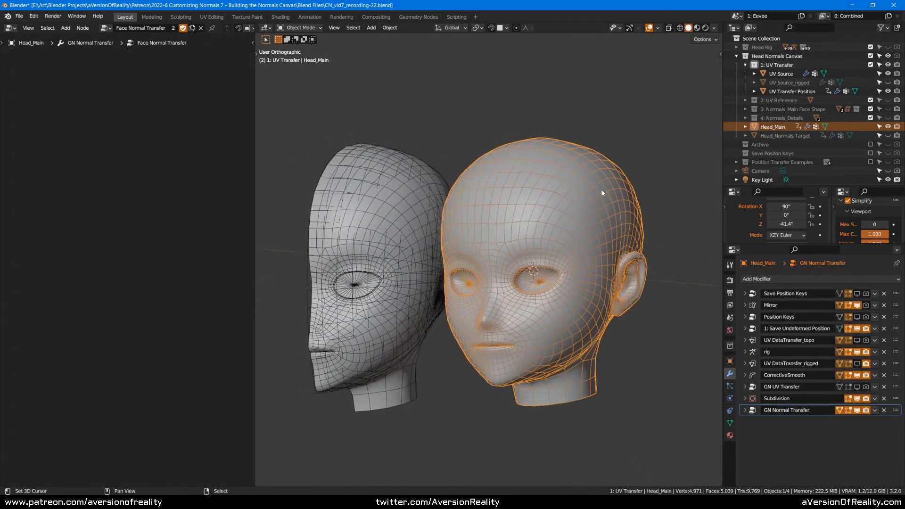
{"action": "middle_click_drag", "start_coordinate": [600, 190], "coordinate": [539, 207]}
{"action": "middle_click_drag", "start_coordinate": [561, 238], "coordinate": [606, 230]}
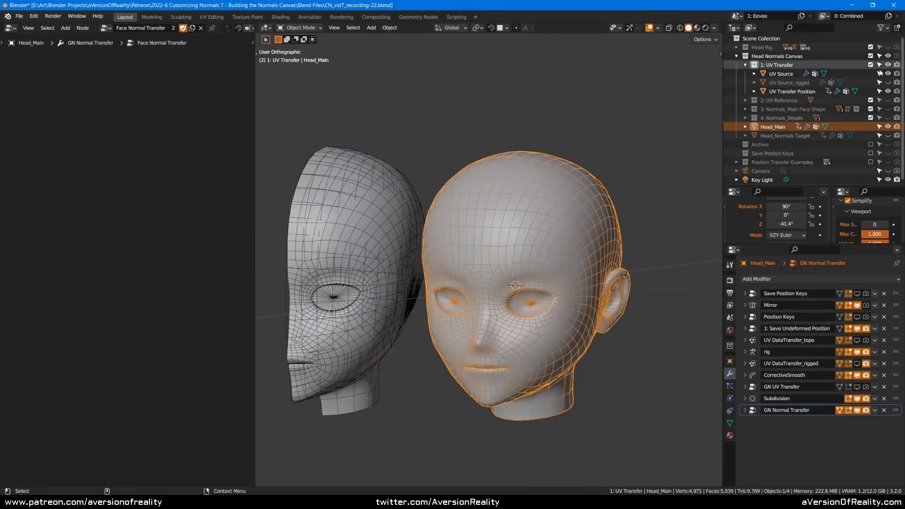
- Replace the 1: UV Transfer collection with 2: UV Reference in the scene and select the flattened Head UV Reference mesh
{"action": "left_click", "coordinate": [747, 66]}
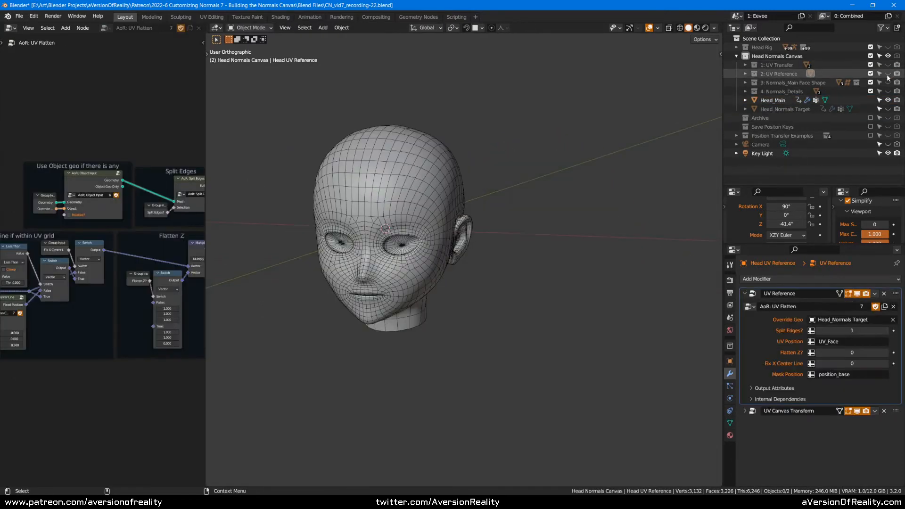
{"action": "left_click", "coordinate": [630, 154]}
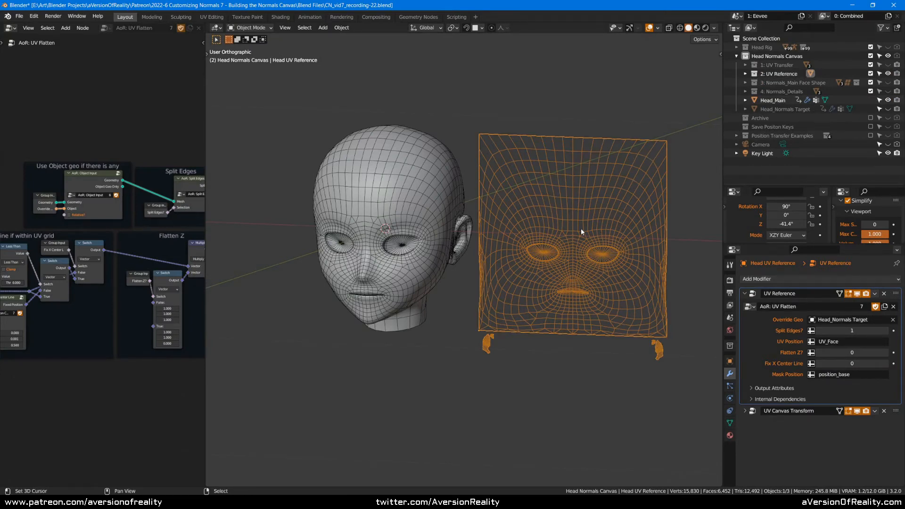
- Move Head_Main about -0.136 along X, and show and select Head_Normals Target beside it
{"action": "left_click", "coordinate": [406, 184]}
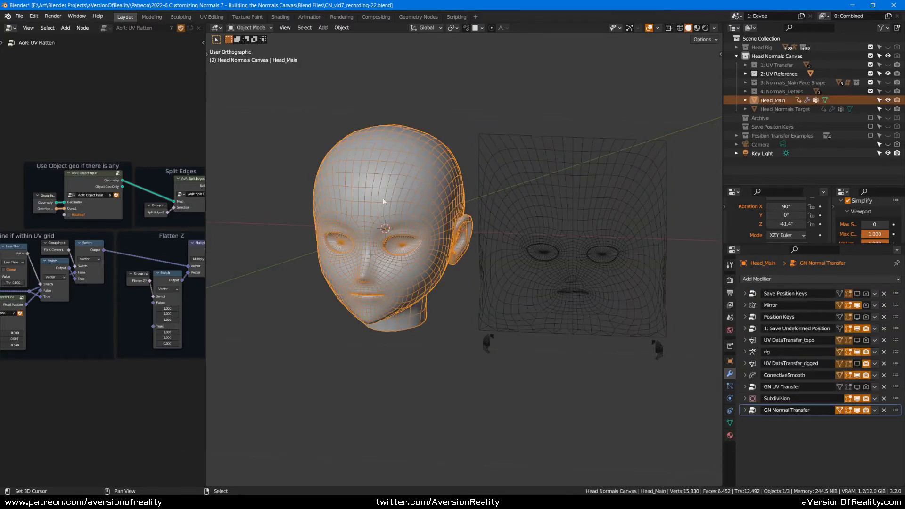
{"action": "middle_click_drag", "start_coordinate": [459, 197], "coordinate": [484, 197], "text": "shift"}
{"action": "key", "text": "g"}
{"action": "key", "text": "x"}
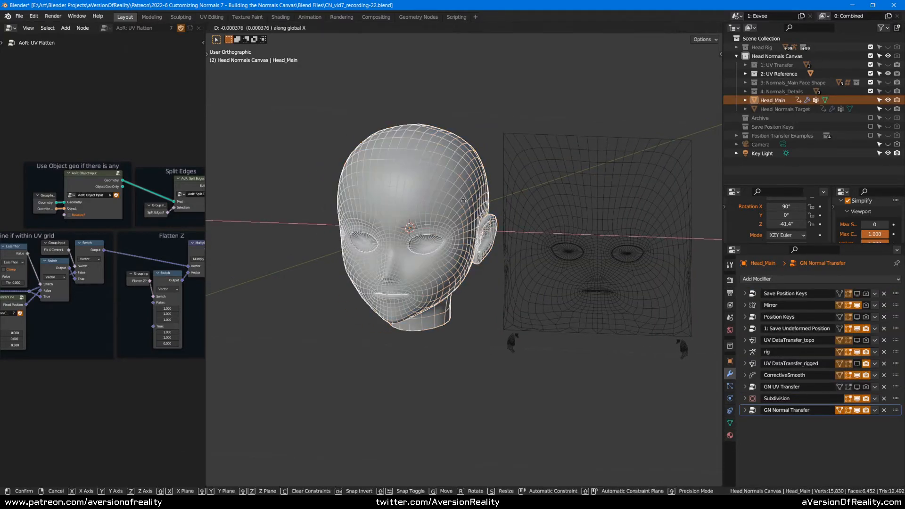
{"action": "left_click", "coordinate": [358, 197]}
{"action": "left_click", "coordinate": [888, 109]}
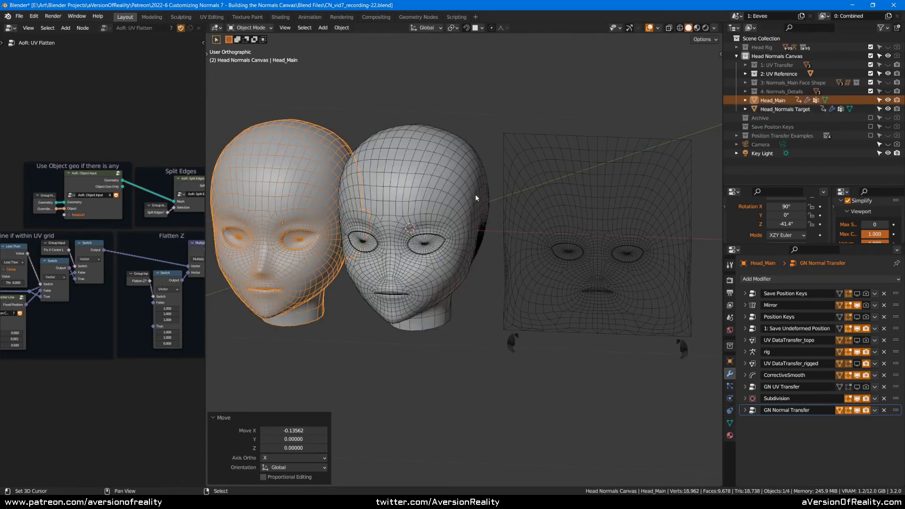
{"action": "left_click", "coordinate": [474, 195]}
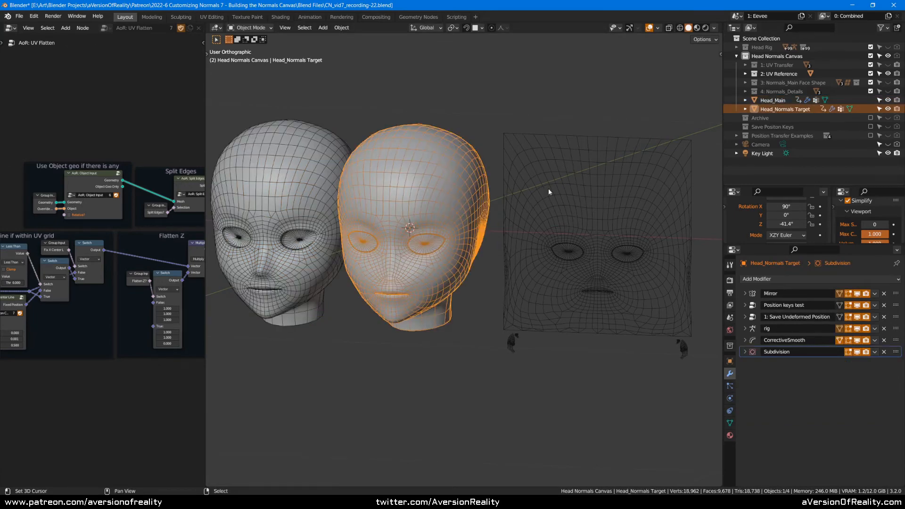
- Compare Head_Main with Head_Normals Target, previewing the target with and without its Position keys test modifier
{"action": "left_click", "coordinate": [295, 163]}
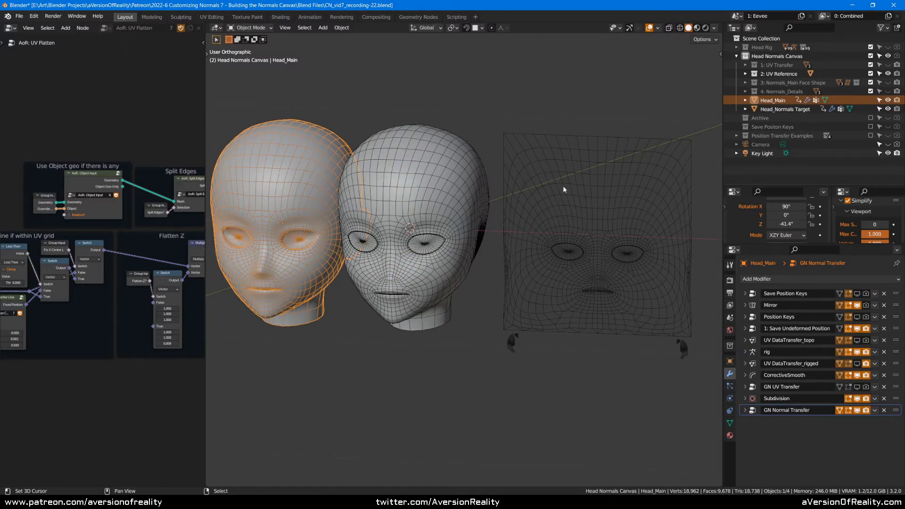
{"action": "left_click", "coordinate": [424, 192]}
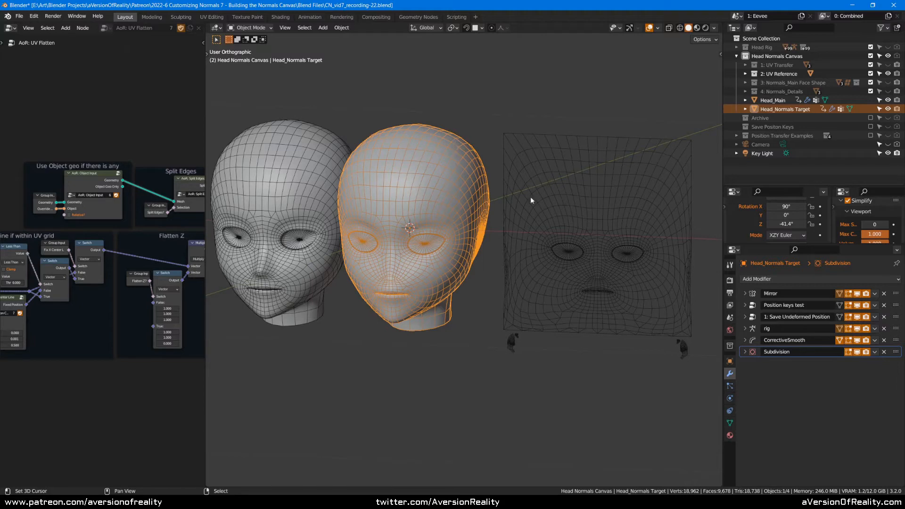
{"action": "left_click", "coordinate": [857, 306]}
{"action": "left_click", "coordinate": [857, 307]}
{"action": "left_click", "coordinate": [857, 306]}
{"action": "left_click", "coordinate": [857, 306]}
- Expand the 1: UV Transfer collection and show its objects in the scene
{"action": "left_click", "coordinate": [745, 66]}
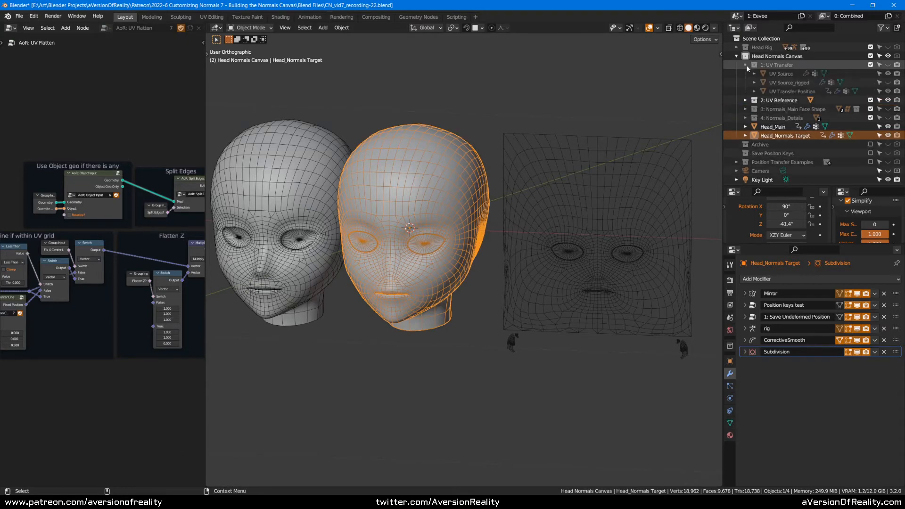
{"action": "left_click", "coordinate": [889, 65]}
{"action": "scroll", "coordinate": [887, 67], "scroll_direction": "down", "scroll_amount": 1}
- Clear Head_Main's location and hide it, and select the Head_Normals Target head
{"action": "left_click", "coordinate": [337, 154]}
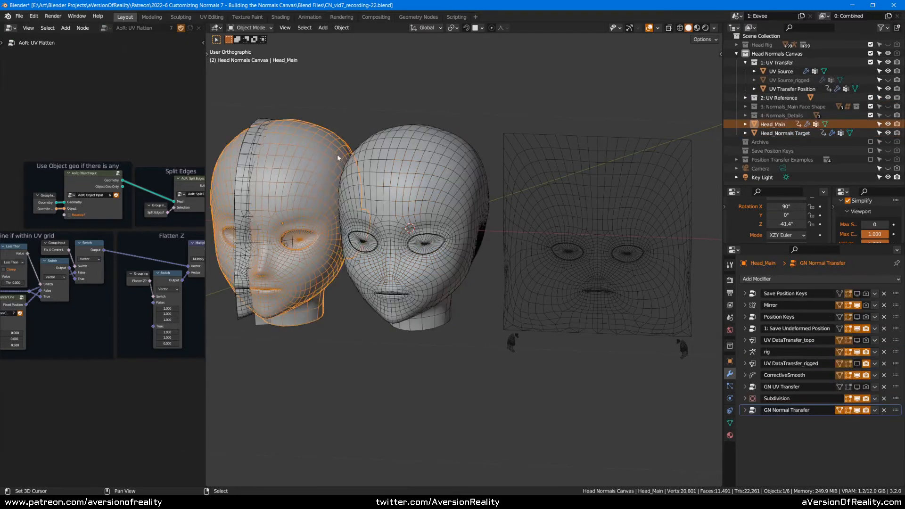
{"action": "key", "text": "alt+g"}
{"action": "key", "text": "h"}
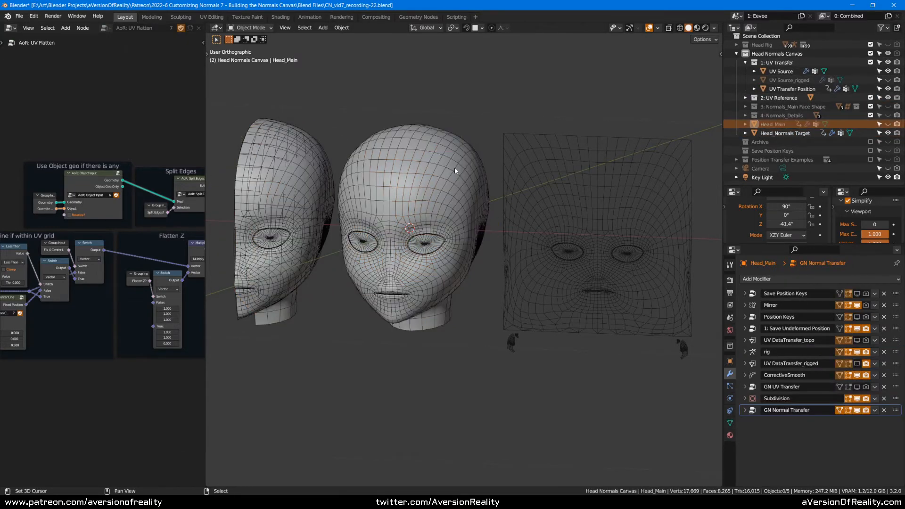
{"action": "left_click", "coordinate": [438, 178]}
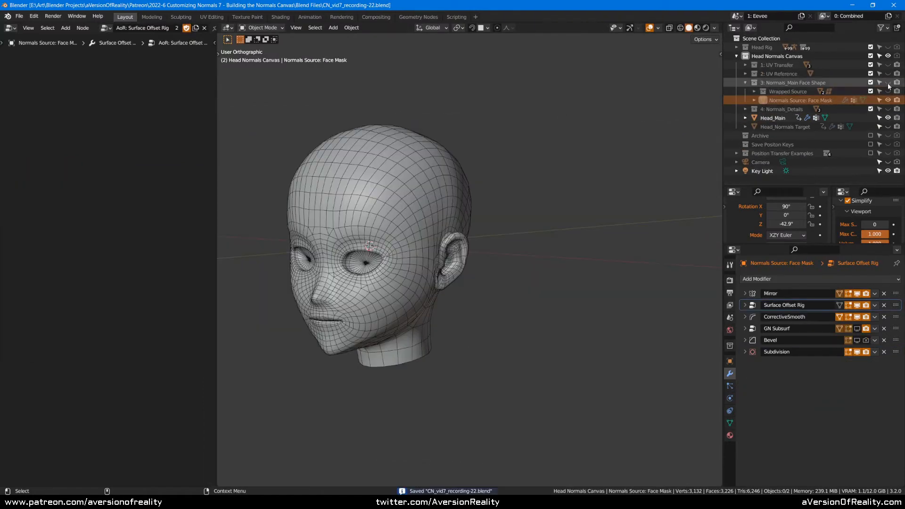
- Show the 3: Normals_Main Face Shape collection in Rendered shading and set the light's Z rotation to -50°
{"action": "left_click", "coordinate": [888, 83]}
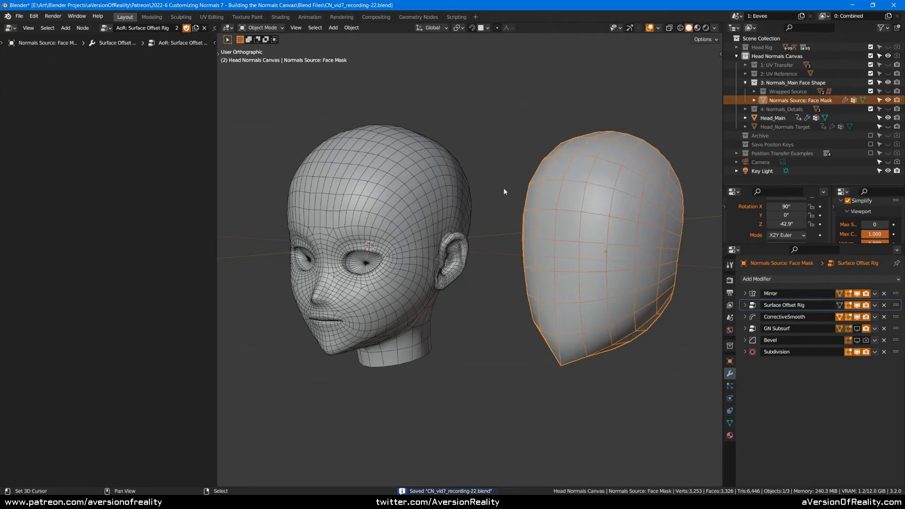
{"action": "key", "text": "z"}
{"action": "left_click", "coordinate": [504, 142]}
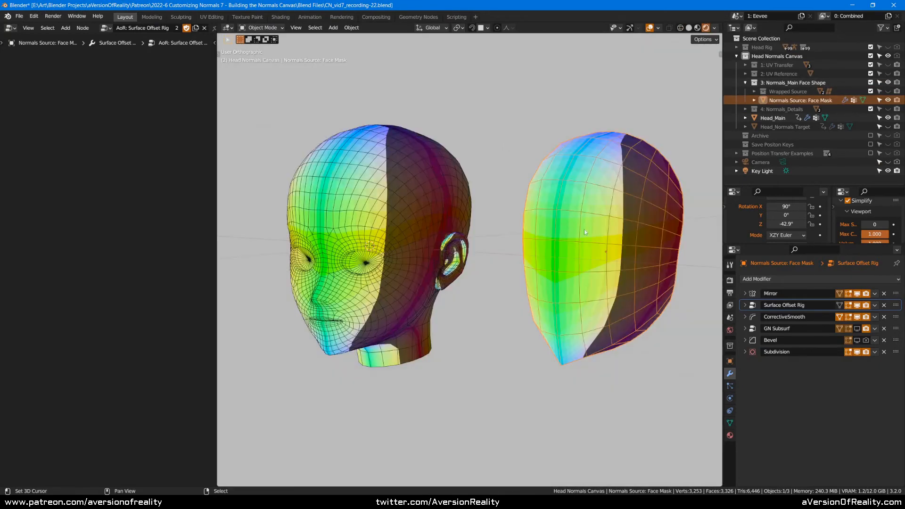
{"action": "middle_click_drag", "start_coordinate": [465, 205], "coordinate": [475, 202]}
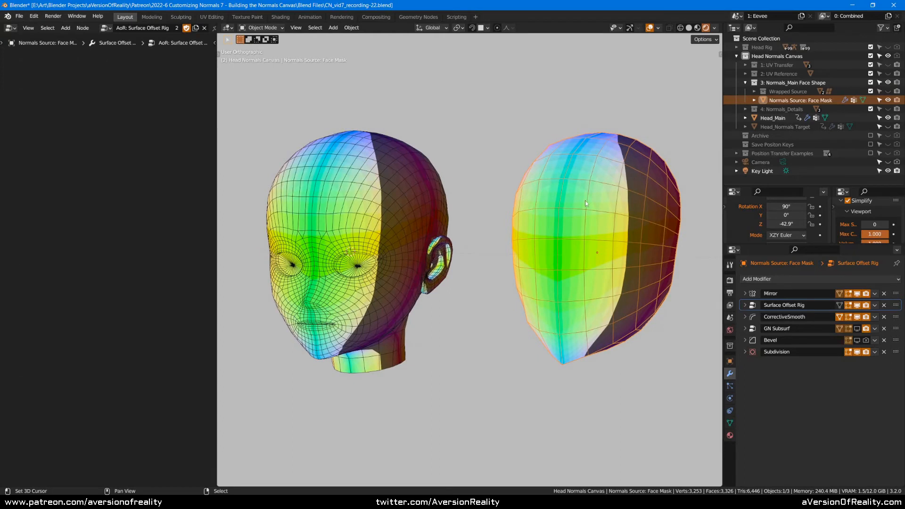
{"action": "mouse_move", "coordinate": [786, 225]}
{"action": "left_mouse_down"}
{"action": "mouse_move", "coordinate": [811, 224]}
{"action": "mouse_move", "coordinate": [768, 224]}
{"action": "mouse_move", "coordinate": [780, 224]}
{"action": "left_mouse_up"}
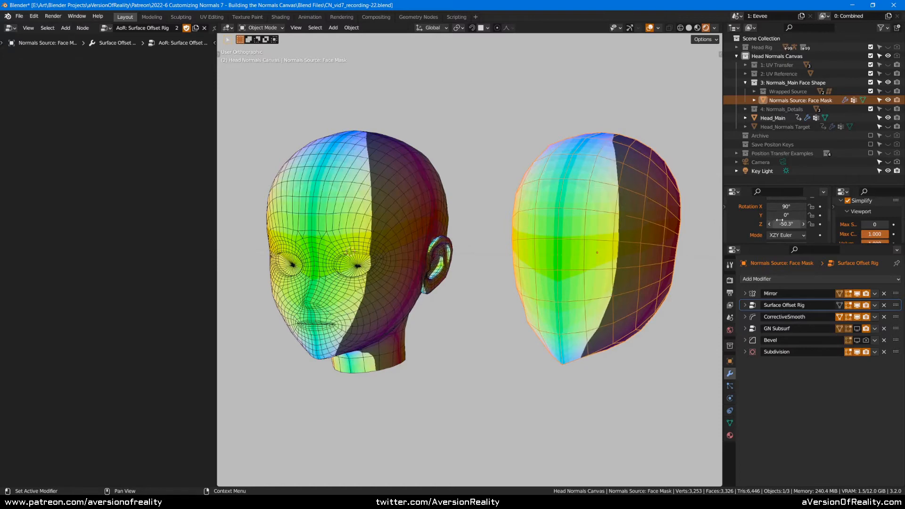
- Enable the face mask's GN Subsurf and Bevel modifiers in the viewport and set the light's Z rotation to about -59.4°
{"action": "left_click", "coordinate": [857, 329]}
{"action": "middle_click_drag", "start_coordinate": [627, 254], "coordinate": [396, 250]}
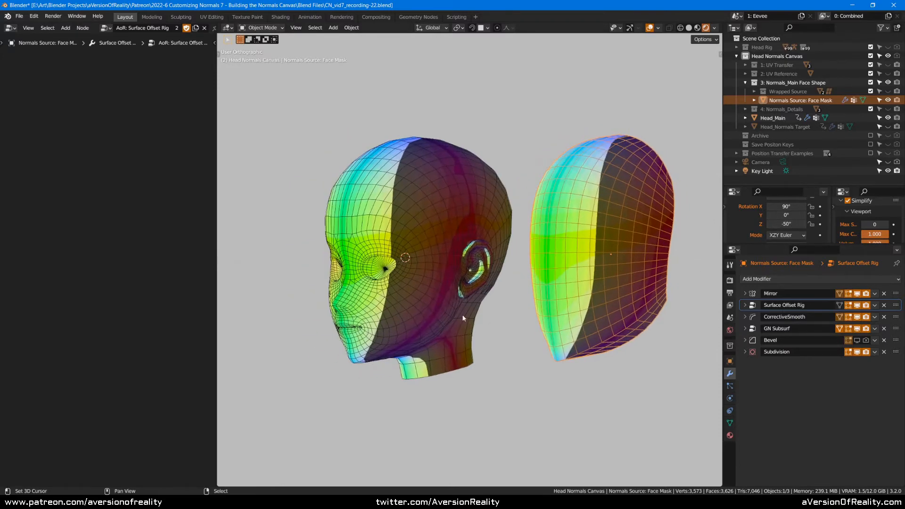
{"action": "left_click", "coordinate": [856, 340]}
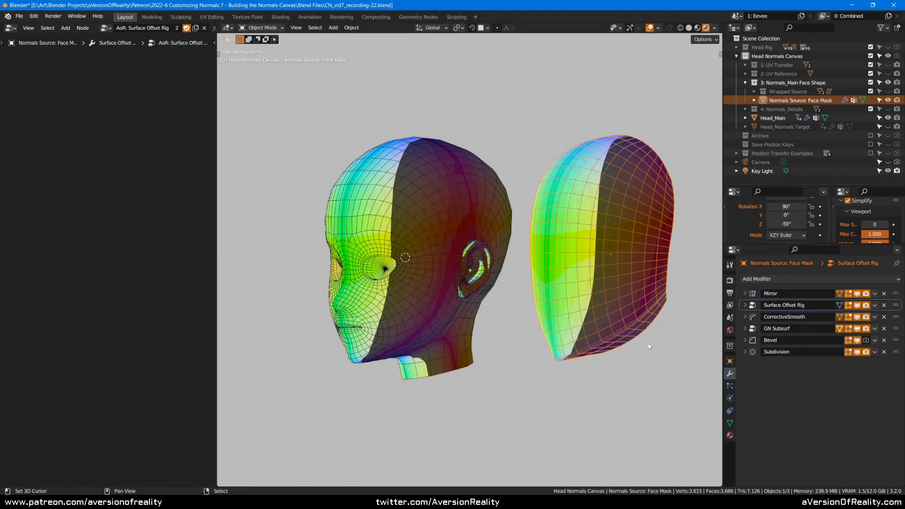
{"action": "left_click", "coordinate": [885, 225]}
{"action": "mouse_move", "coordinate": [786, 224]}
{"action": "left_mouse_down"}
{"action": "mouse_move", "coordinate": [811, 223]}
{"action": "mouse_move", "coordinate": [750, 220]}
{"action": "left_mouse_up"}
{"action": "key", "text": "KP_3"}
{"action": "key", "text": "KP_1"}
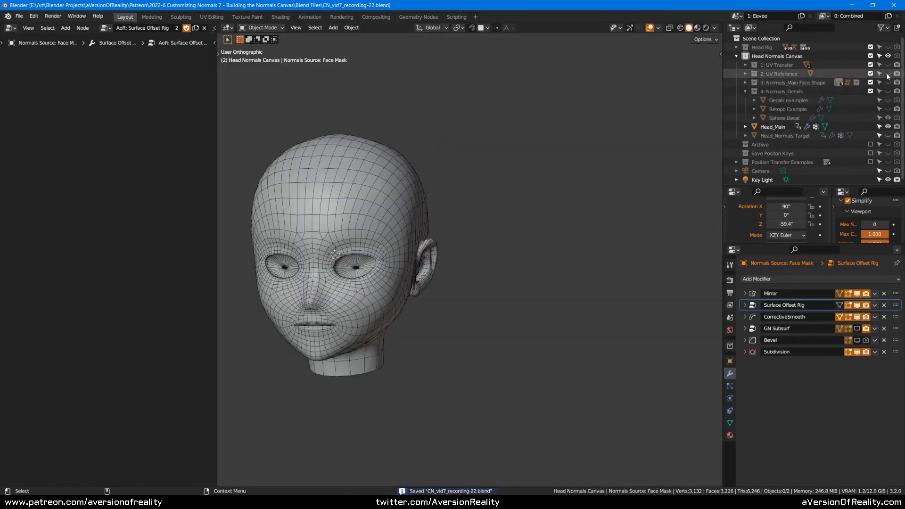
- Show the 2: UV Reference and 4: Normals_Details collections and select Sphere Decal in front view
{"action": "left_click", "coordinate": [888, 73]}
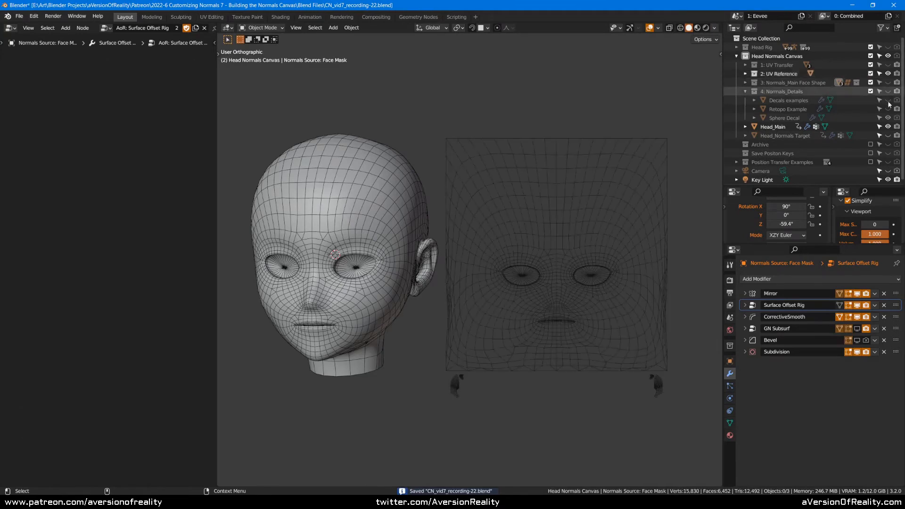
{"action": "left_click", "coordinate": [888, 91]}
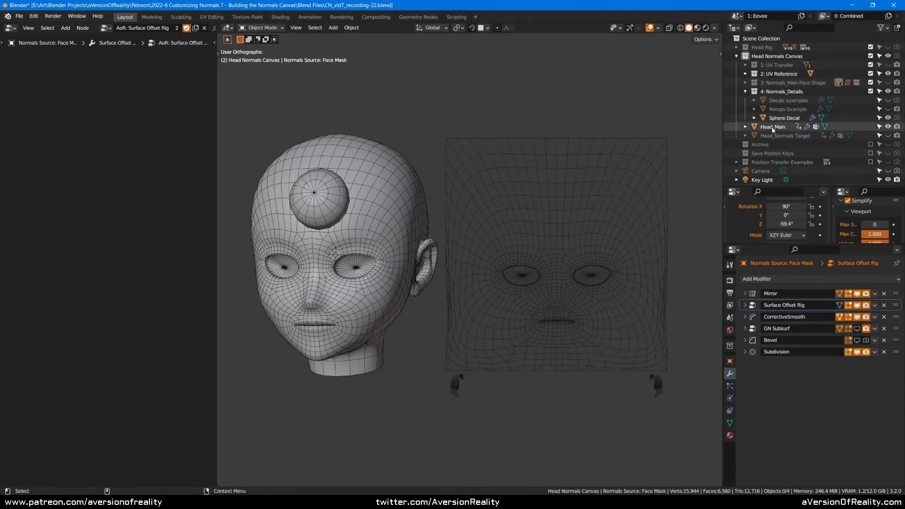
{"action": "left_click", "coordinate": [297, 212]}
{"action": "key", "text": "KP_1"}
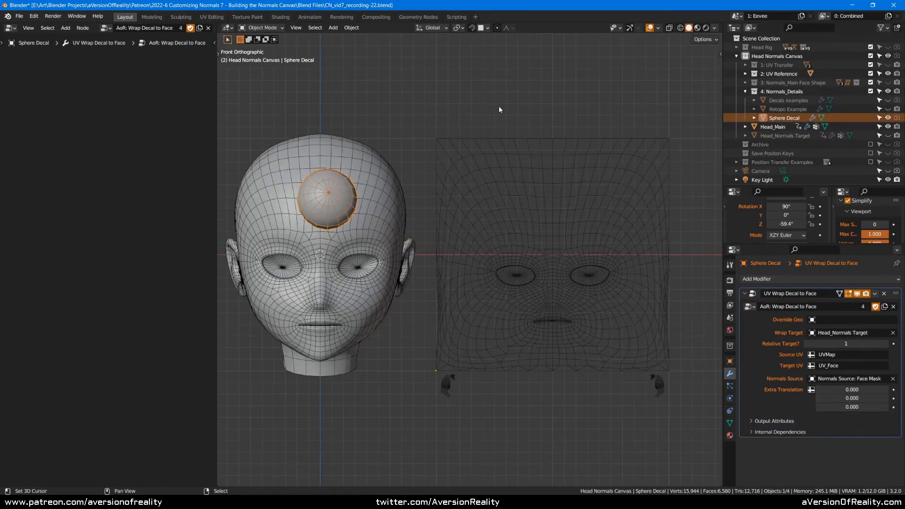
- Move the Sphere Decal mesh around over the flat UV reference face in Edit Mode
{"action": "key", "text": "Tab"}
{"action": "key", "text": "g"}
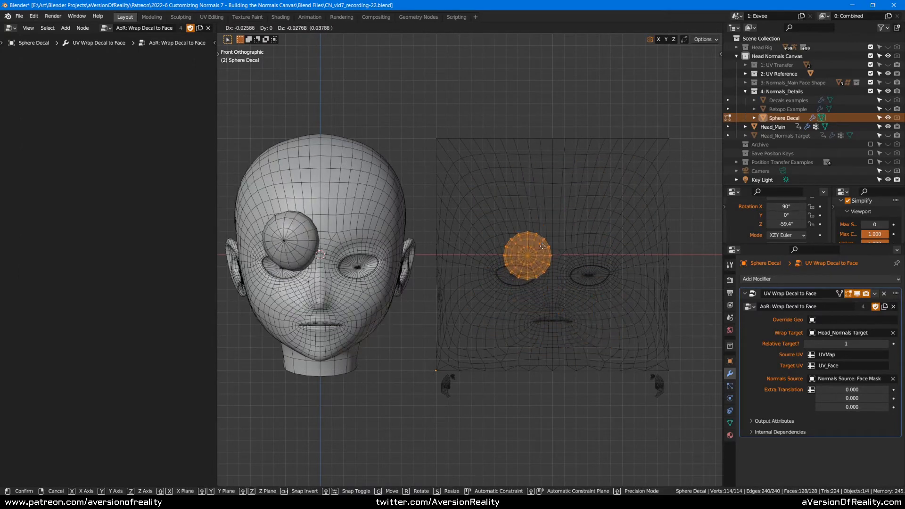
{"action": "left_click", "coordinate": [558, 223]}
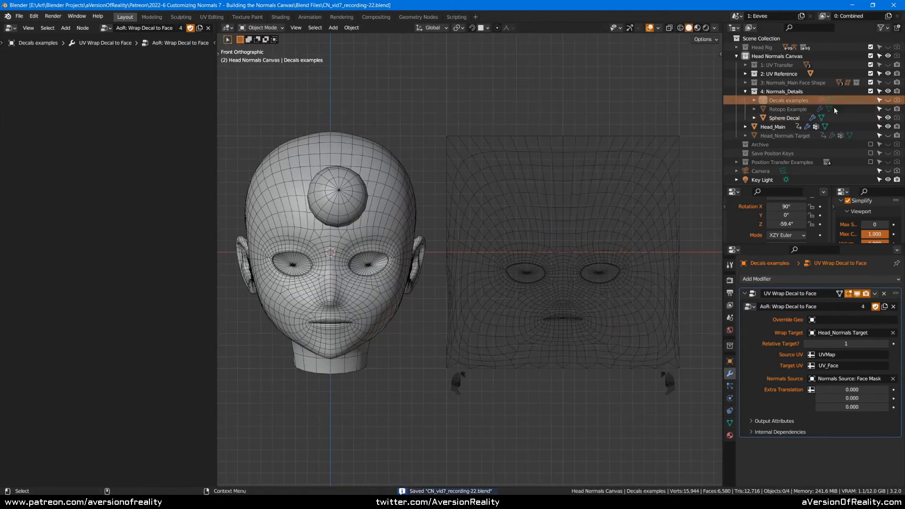
- Swap Sphere Decal for Decals examples, then move its monkey head about -0.051 X and -0.049 Z between the eyes and enlarge it slightly
{"action": "left_click", "coordinate": [888, 118]}
{"action": "left_click", "coordinate": [888, 100]}
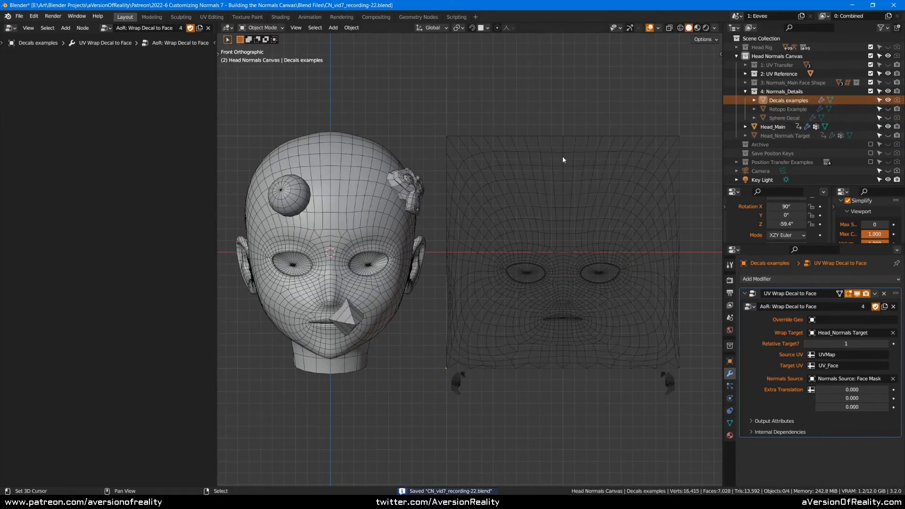
{"action": "key", "text": "Tab"}
{"action": "key", "text": "g"}
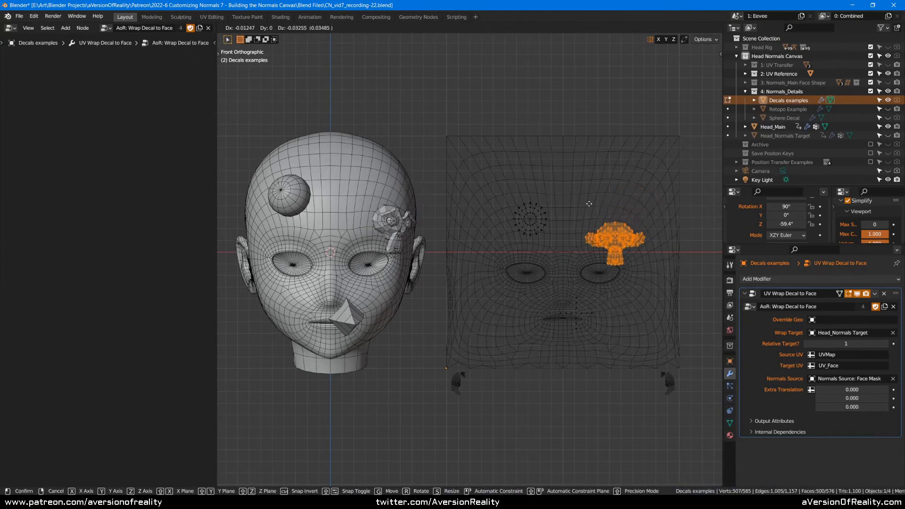
{"action": "left_click", "coordinate": [585, 193]}
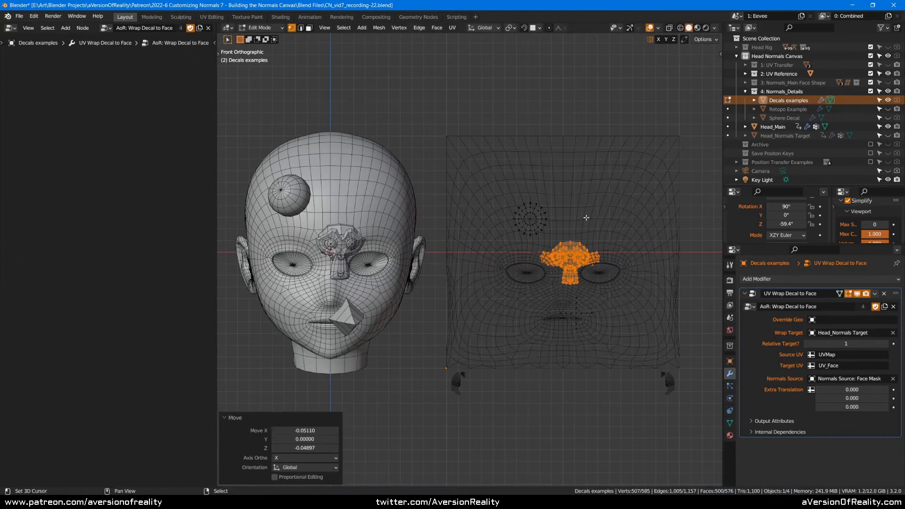
{"action": "key", "text": "s"}
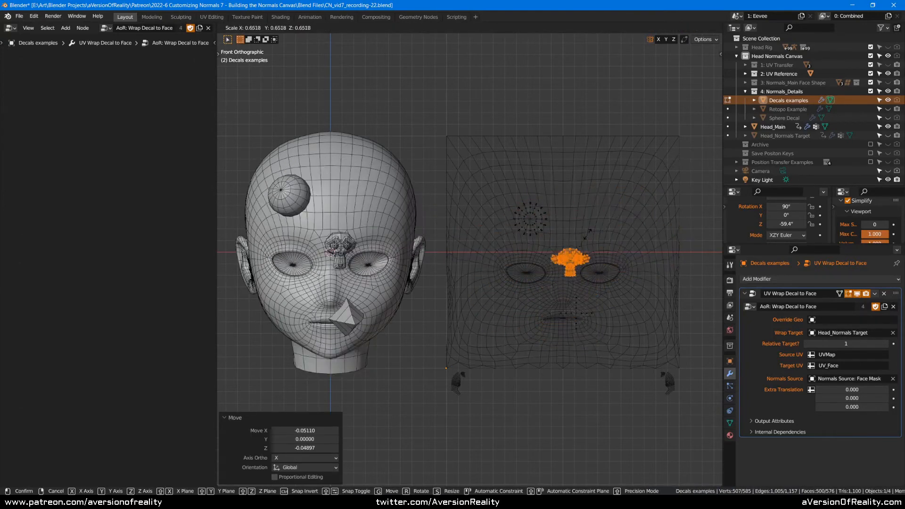
{"action": "left_click", "coordinate": [610, 213]}
- Select the linked diamond-shaped decal and move it around the flat face, ending at the forehead's outer side above the eye
{"action": "key", "text": "alt+a"}
{"action": "key", "text": "l"}
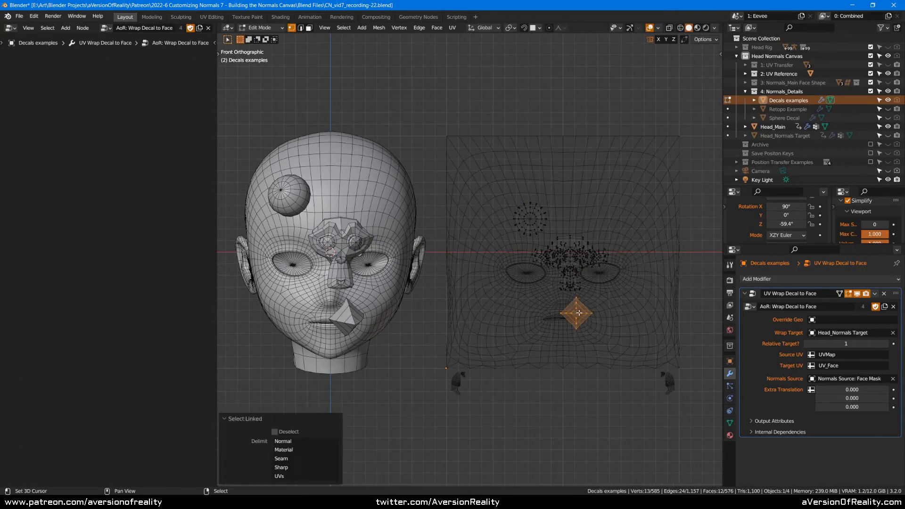
{"action": "key", "text": "g"}
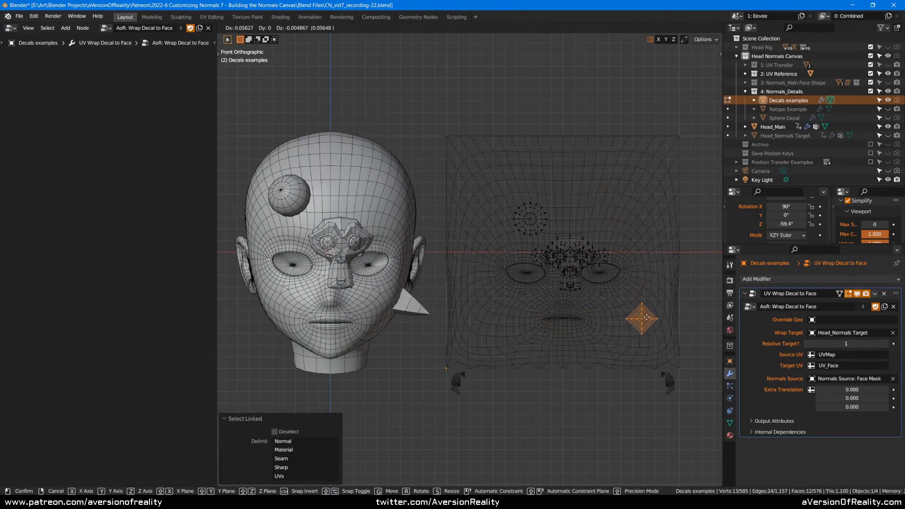
{"action": "left_click", "coordinate": [361, 333]}
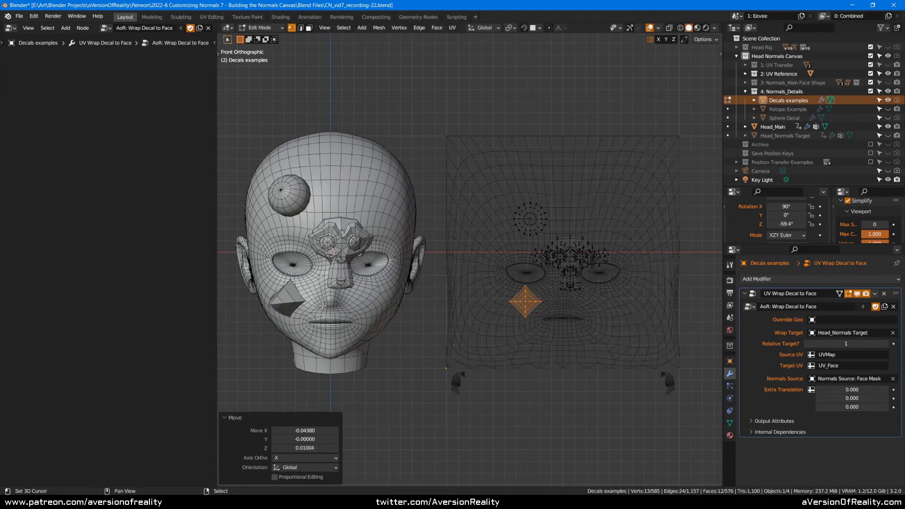
{"action": "key", "text": "g"}
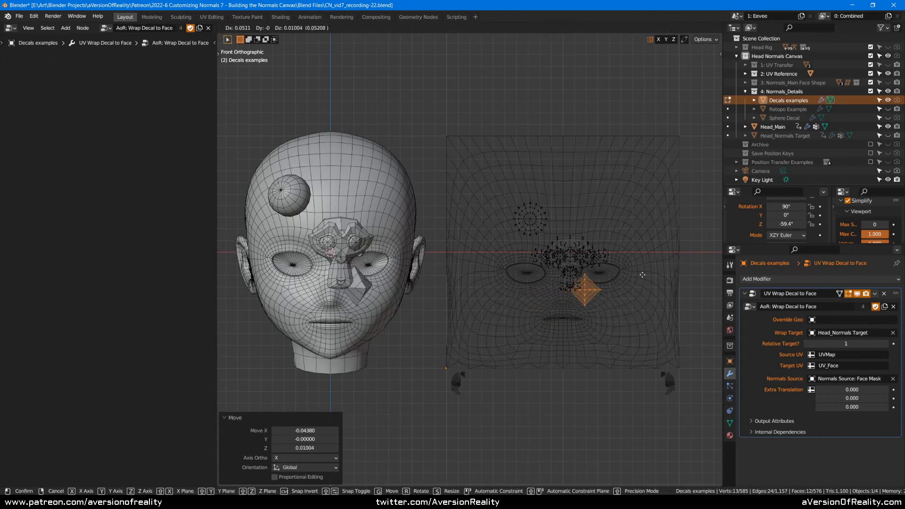
{"action": "left_click", "coordinate": [637, 203]}
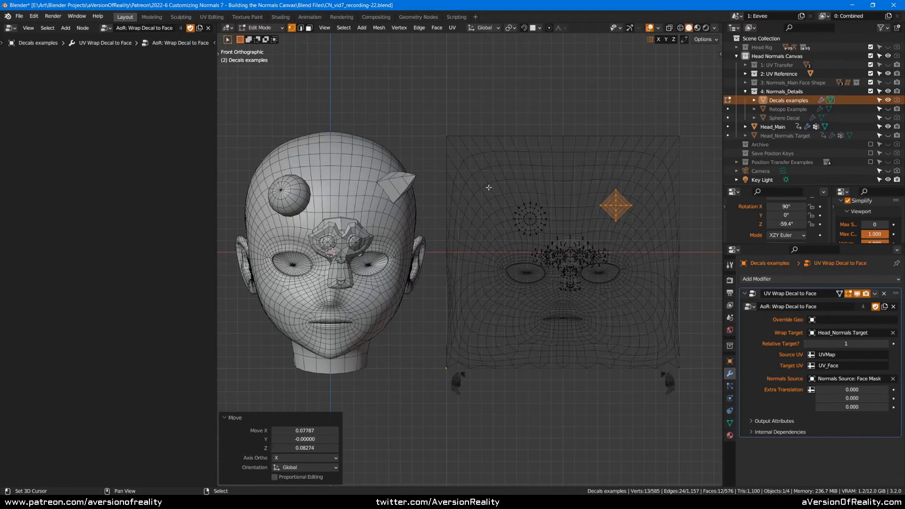
{"action": "key", "text": "g"}
{"action": "left_click", "coordinate": [659, 207]}
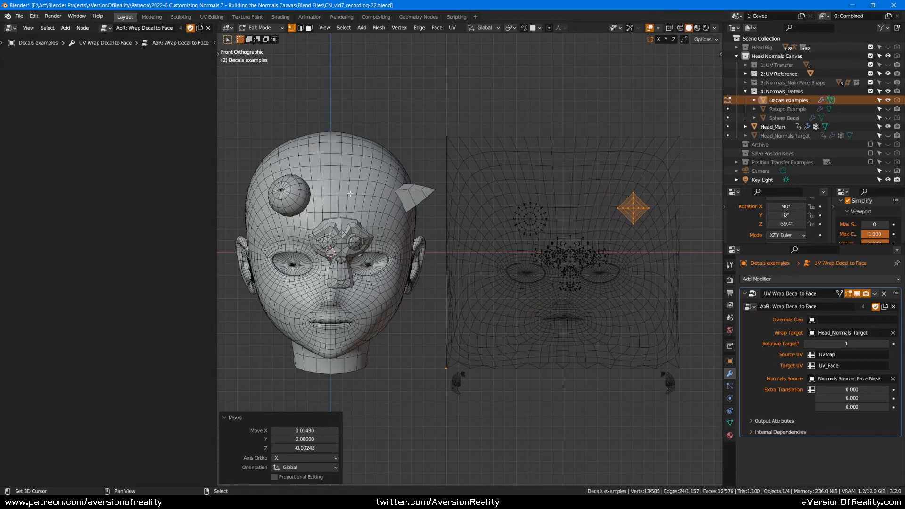
- Raise the diamond-shaped decal about 0.010 along Z and save the file
{"action": "middle_click_drag", "start_coordinate": [564, 154], "coordinate": [607, 168]}
{"action": "key", "text": "g"}
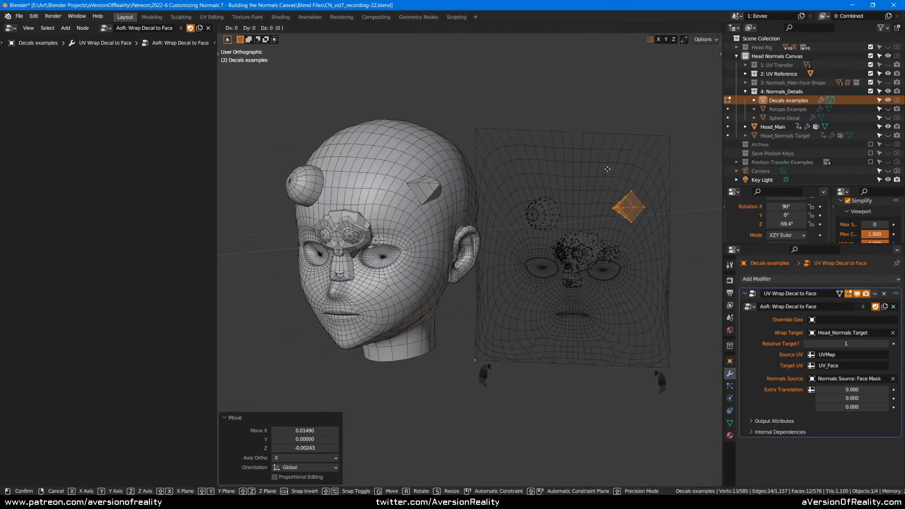
{"action": "key", "text": "z"}
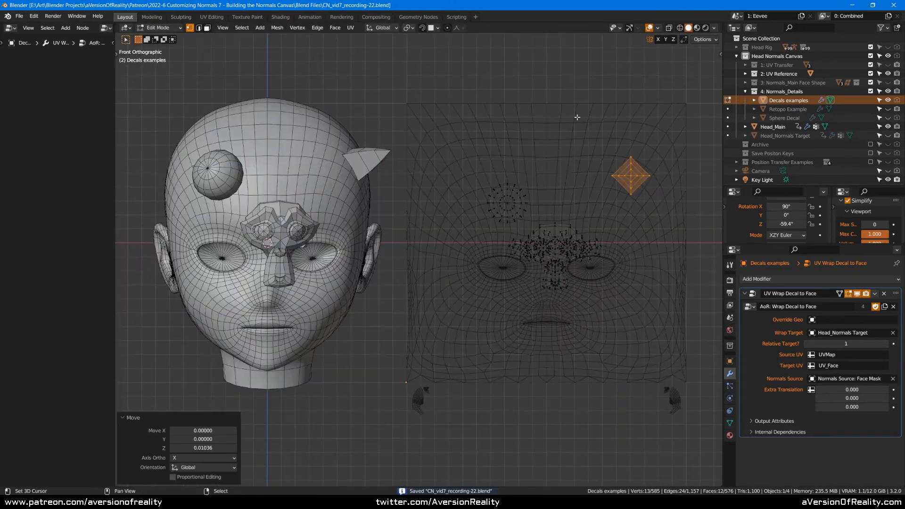
{"action": "key", "text": "ctrl+s"}
- Hide Decals examples, then show and select Retopo Example
{"action": "left_click", "coordinate": [888, 100]}
{"action": "left_click", "coordinate": [888, 108]}
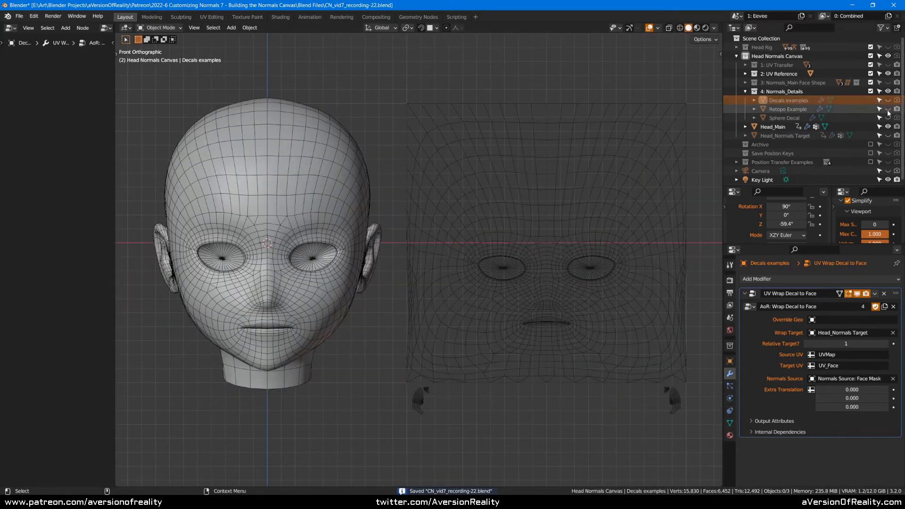
{"action": "left_click", "coordinate": [301, 239]}
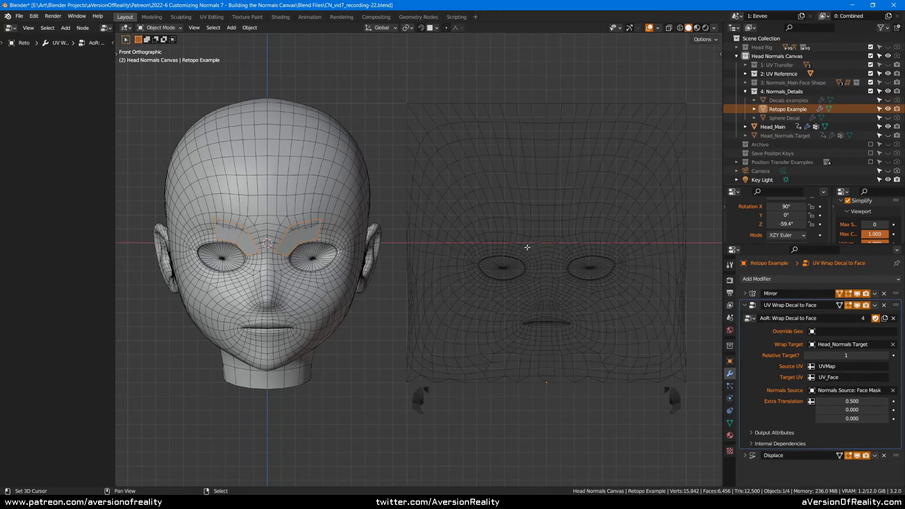
- Extrude the eyebrow mesh's outer edge outward in Edit Mode, rotate the new edge, and lower it about 0.002 along Z
{"action": "key", "text": "Tab"}
{"action": "left_click", "coordinate": [600, 244]}
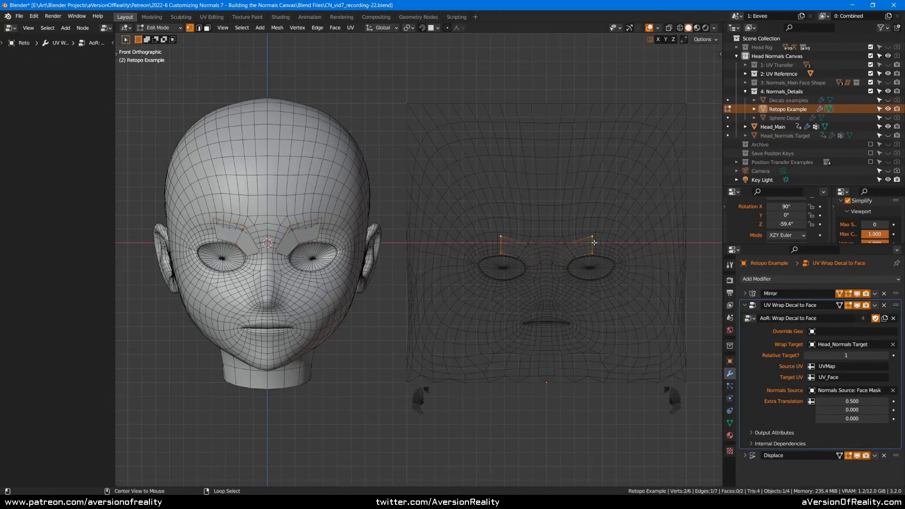
{"action": "scroll", "coordinate": [608, 243], "scroll_direction": "up", "scroll_amount": 1}
{"action": "key", "text": "e"}
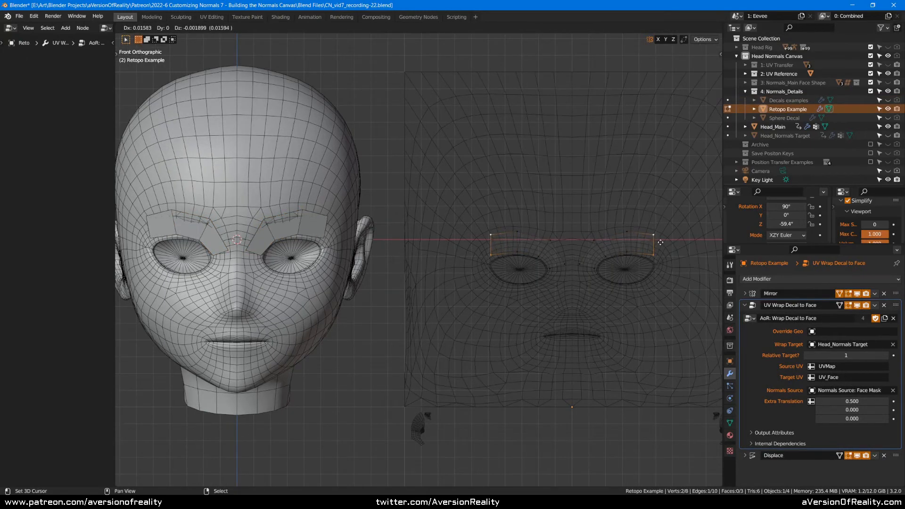
{"action": "left_click", "coordinate": [663, 242]}
{"action": "key", "text": "r"}
{"action": "left_click", "coordinate": [684, 244]}
{"action": "key", "text": "g"}
{"action": "left_click", "coordinate": [682, 249]}
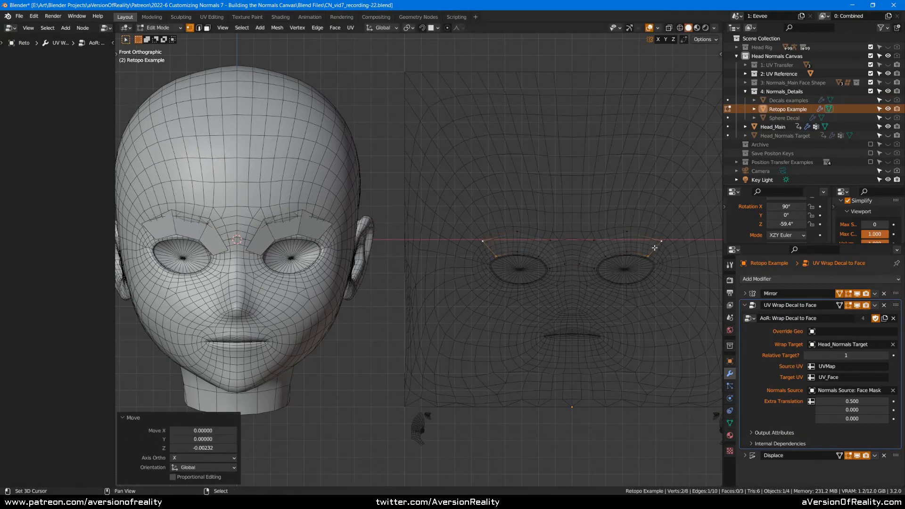
- Add three evenly spaced loop cuts running lengthwise along the eyebrow mesh
{"action": "key", "text": "ctrl+r"}
{"action": "scroll", "coordinate": [627, 240], "scroll_direction": "up", "scroll_amount": 2}
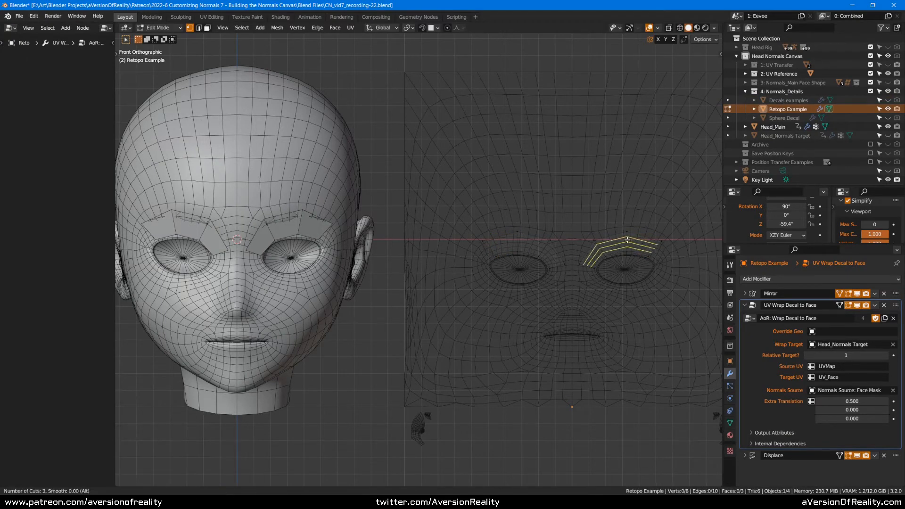
{"action": "left_click", "coordinate": [627, 239]}
{"action": "right_click", "coordinate": [628, 239]}
{"action": "key", "text": "alt+a"}
- Inspect the wrapped eyebrow geometry on the head from several angles, return to front view, and save the file
{"action": "middle_click_drag", "start_coordinate": [233, 203], "coordinate": [285, 211]}
{"action": "scroll", "coordinate": [285, 211], "scroll_direction": "up", "scroll_amount": 2}
{"action": "middle_click_drag", "start_coordinate": [285, 211], "coordinate": [332, 204], "text": "shift"}
{"action": "middle_click_drag", "start_coordinate": [476, 175], "coordinate": [361, 186]}
{"action": "scroll", "coordinate": [565, 207], "scroll_direction": "down", "scroll_amount": 1}
{"action": "middle_click_drag", "start_coordinate": [569, 195], "coordinate": [475, 178]}
{"action": "scroll", "coordinate": [479, 178], "scroll_direction": "up", "scroll_amount": 2}
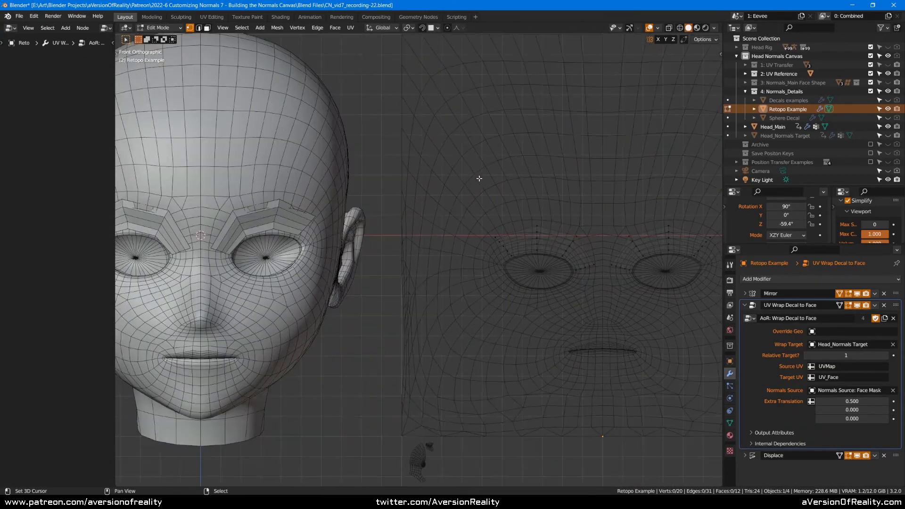
{"action": "key", "text": "KP_1"}
{"action": "key", "text": "ctrl+s"}
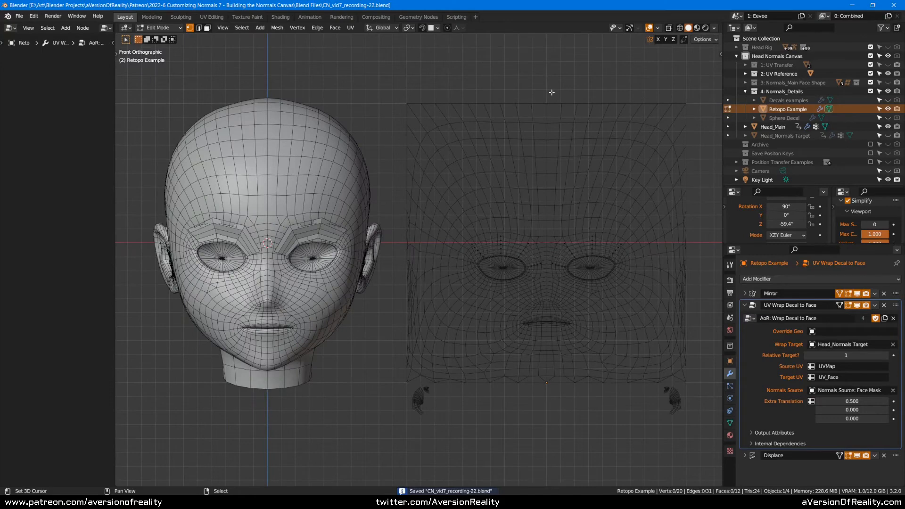
- Extrude the eyebrow's upper edge about 0.043 up the forehead, then scale the new edge to about 1.27 and reposition it
{"action": "scroll", "coordinate": [568, 241], "scroll_direction": "up", "scroll_amount": 1}
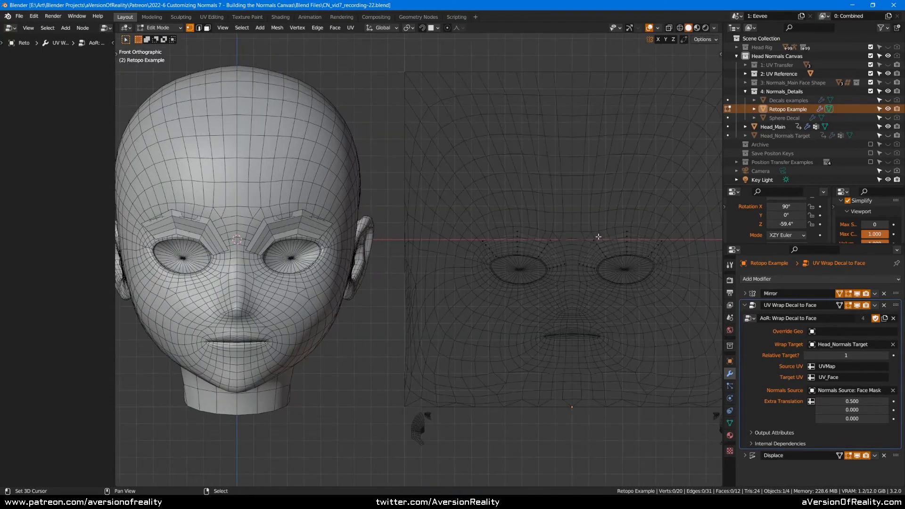
{"action": "left_click", "coordinate": [593, 233]}
{"action": "left_click", "coordinate": [626, 231], "text": "shift"}
{"action": "key", "text": "e"}
{"action": "left_click", "coordinate": [644, 153]}
{"action": "key", "text": "s"}
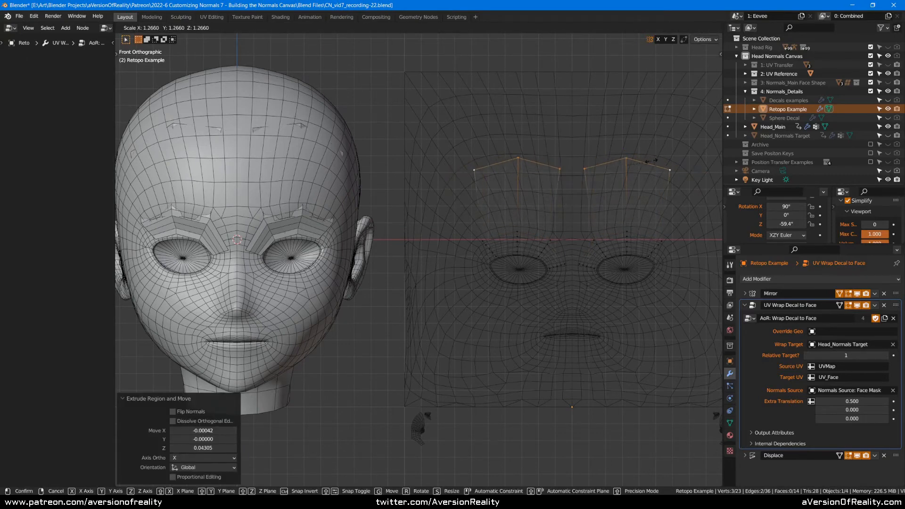
{"action": "left_click", "coordinate": [649, 163]}
{"action": "key", "text": "g"}
{"action": "left_click", "coordinate": [652, 162]}
- Add three evenly spaced loop cuts across the extruded forehead strip and save the file
{"action": "key", "text": "alt+a"}
{"action": "key", "text": "ctrl+r"}
{"action": "scroll", "coordinate": [633, 190], "scroll_direction": "up", "scroll_amount": 2}
{"action": "left_click", "coordinate": [632, 190]}
{"action": "right_click", "coordinate": [632, 190]}
{"action": "key", "text": "alt+a"}
{"action": "key", "text": "ctrl+s"}
{"action": "key", "text": "Tab"}
{"action": "key", "text": "Tab"}
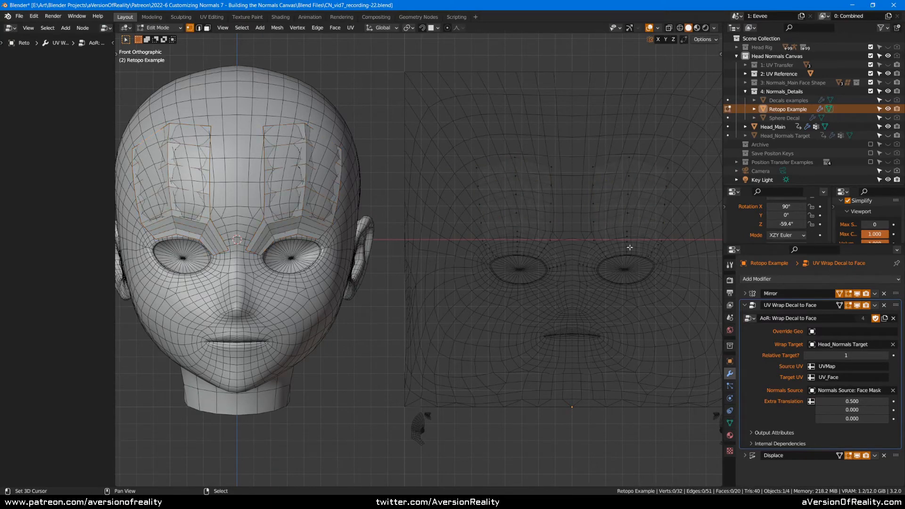
- Toggle viewport display of the UV wrap and Mirror modifiers on Retopo Example to compare its flat and wrapped forms, leaving Edit Mode
{"action": "left_click", "coordinate": [857, 305]}
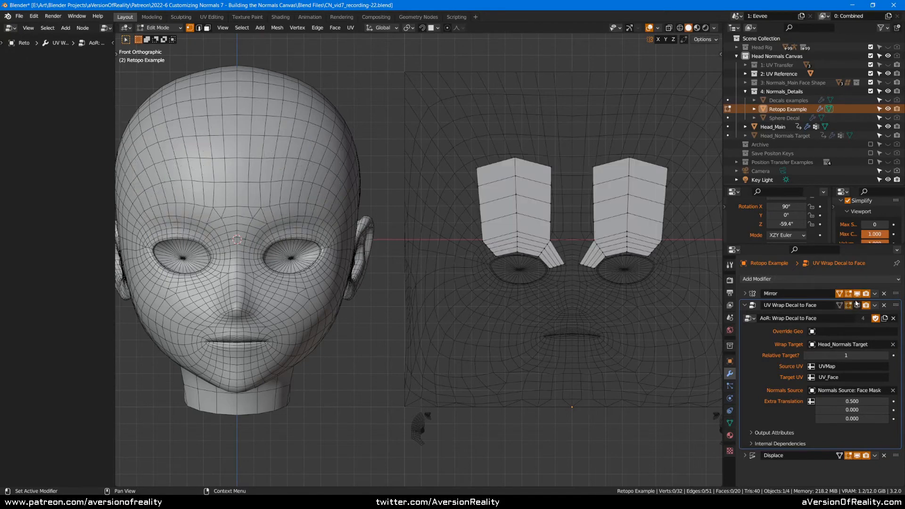
{"action": "left_click", "coordinate": [857, 294]}
{"action": "left_click", "coordinate": [857, 294]}
{"action": "left_click", "coordinate": [856, 294]}
{"action": "left_click", "coordinate": [857, 294]}
{"action": "key", "text": "Tab"}
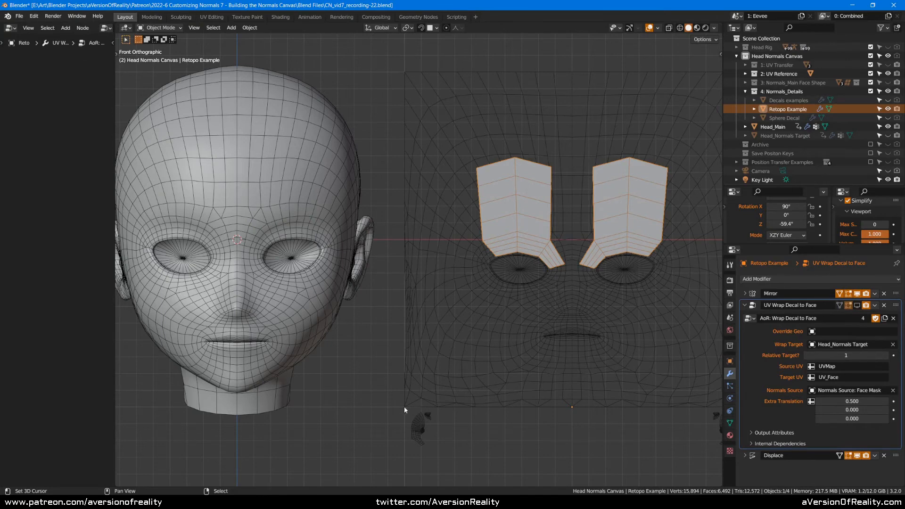
{"action": "left_click", "coordinate": [857, 305]}
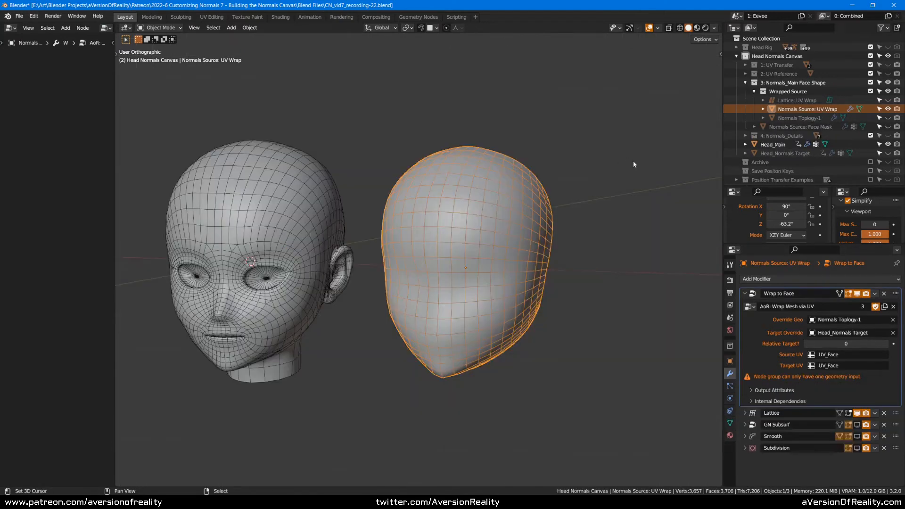
- Unhide the flat Normals Toplogy-1 grid beside the wrapped head and select it
{"action": "left_click", "coordinate": [888, 118]}
{"action": "scroll", "coordinate": [537, 226], "scroll_direction": "down", "scroll_amount": 2}
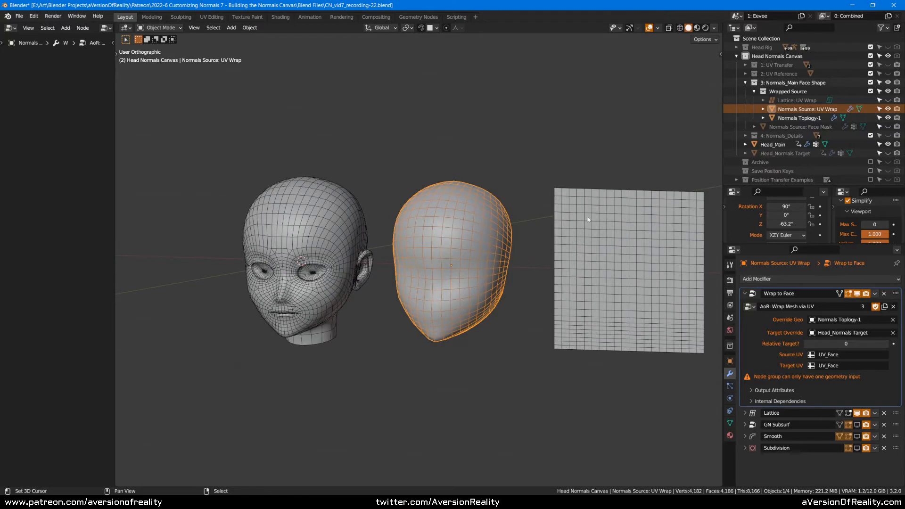
{"action": "left_click", "coordinate": [588, 217]}
{"action": "middle_click_drag", "start_coordinate": [625, 235], "coordinate": [602, 260], "text": "shift"}
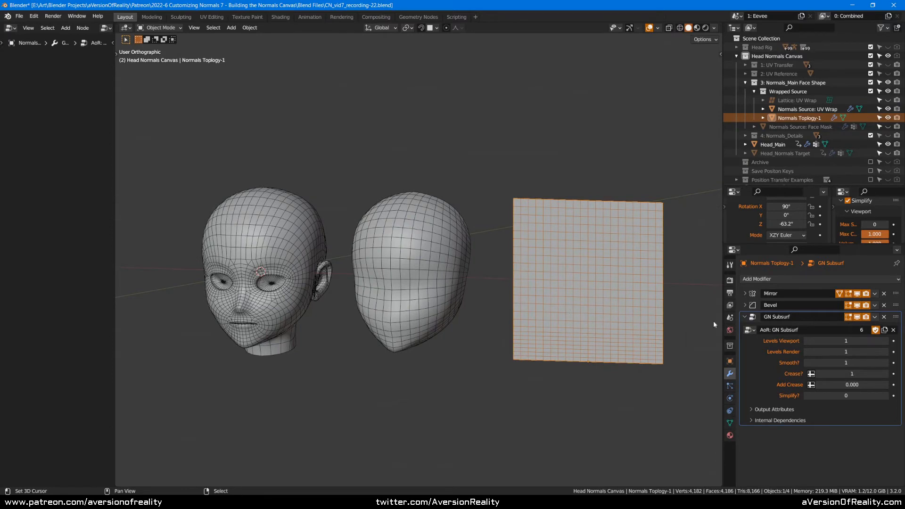
- Toggle viewport display of the grid's GN Subsurf and Bevel modifiers to compare their effect on the wrapped head
{"action": "left_click", "coordinate": [858, 317]}
{"action": "left_click", "coordinate": [857, 318]}
{"action": "left_click", "coordinate": [858, 317]}
{"action": "left_click", "coordinate": [857, 307]}
{"action": "left_click", "coordinate": [857, 306]}
{"action": "left_click", "coordinate": [857, 306]}
{"action": "left_click", "coordinate": [857, 306]}
{"action": "left_click", "coordinate": [858, 317]}
- Check the Normals Source: UV Wrap object, then hide Head_Main, show Head_Normals Target in its place and select it
{"action": "left_click", "coordinate": [448, 231]}
{"action": "scroll", "coordinate": [434, 243], "scroll_direction": "up", "scroll_amount": 1}
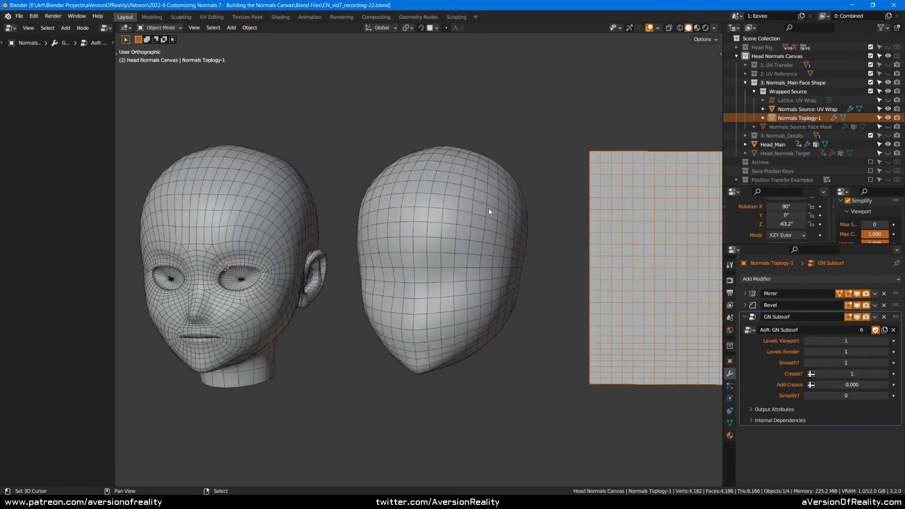
{"action": "right_click", "coordinate": [447, 228]}
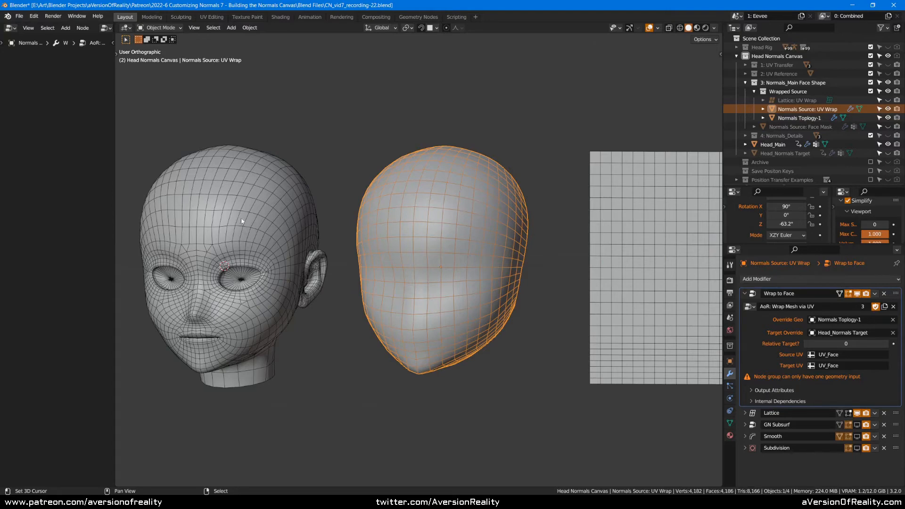
{"action": "left_click", "coordinate": [887, 144]}
{"action": "left_click", "coordinate": [887, 153]}
{"action": "right_click", "coordinate": [260, 235]}
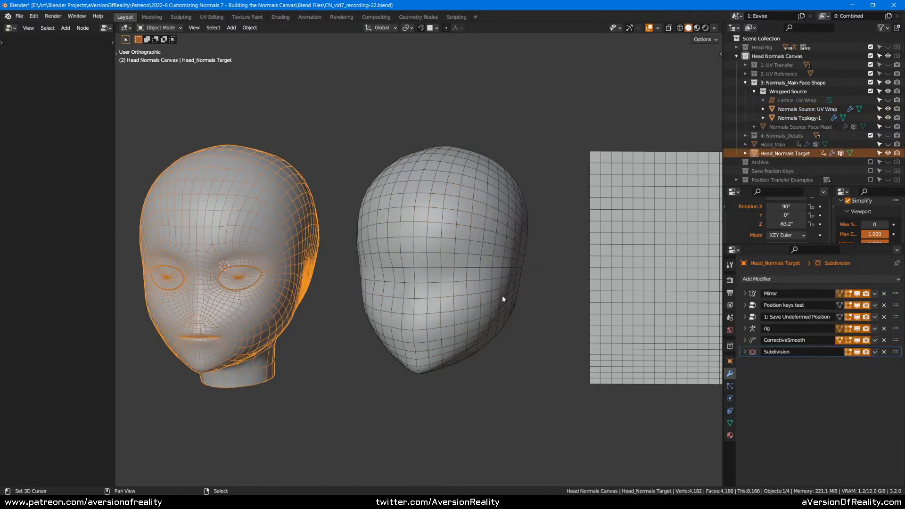
- Disable viewport display of Head_Normals Target's Position keys test modifier, then bring back Head_Main and select Normals Source: UV Wrap
{"action": "left_click", "coordinate": [857, 305]}
{"action": "left_click", "coordinate": [857, 305]}
{"action": "left_click", "coordinate": [857, 305]}
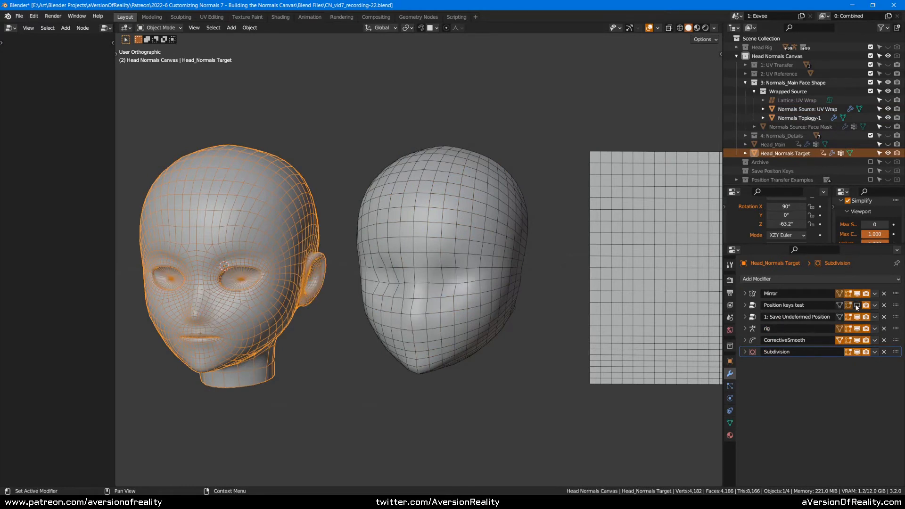
{"action": "left_click", "coordinate": [857, 306]}
{"action": "left_click", "coordinate": [856, 305]}
{"action": "left_click", "coordinate": [477, 219]}
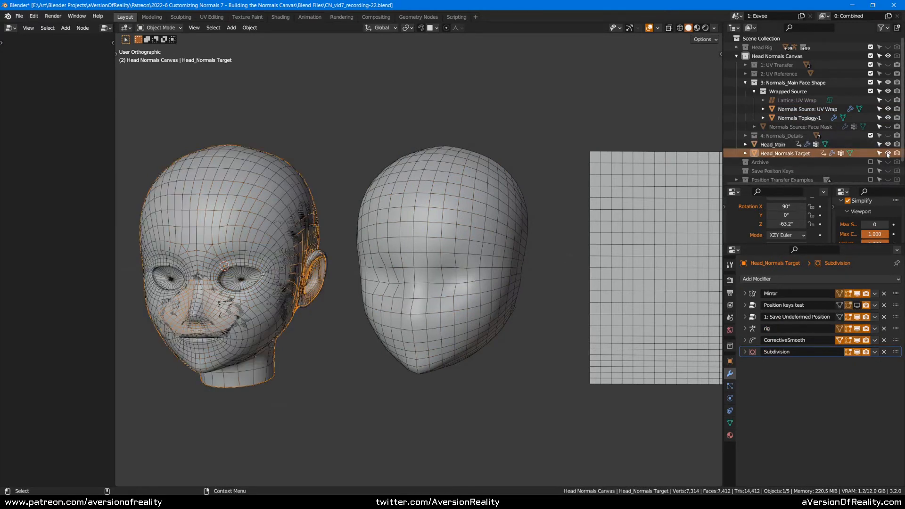
{"action": "left_click", "coordinate": [477, 218]}
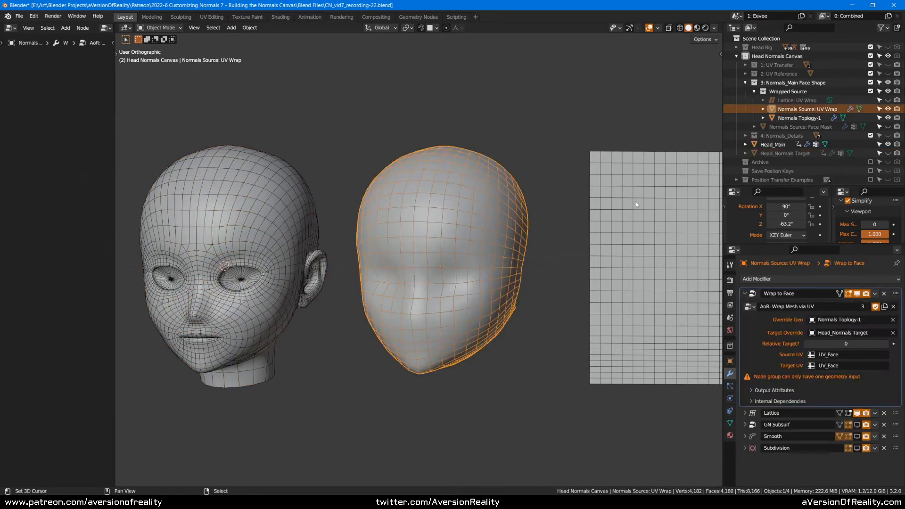
- Try other GN Subsurf viewport levels on the Normals Toplogy-1 grid, then switch the viewport to rendered shading
{"action": "left_click", "coordinate": [611, 245]}
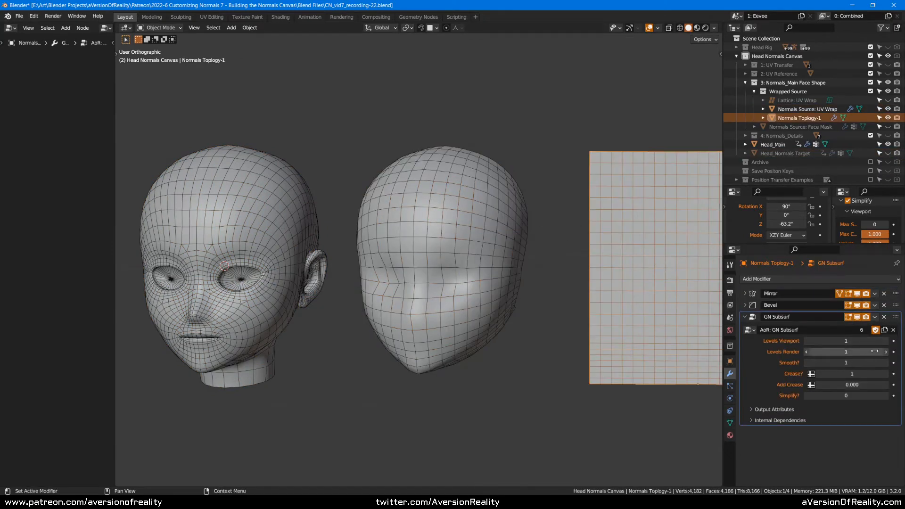
{"action": "left_click", "coordinate": [886, 341]}
{"action": "left_click", "coordinate": [886, 341]}
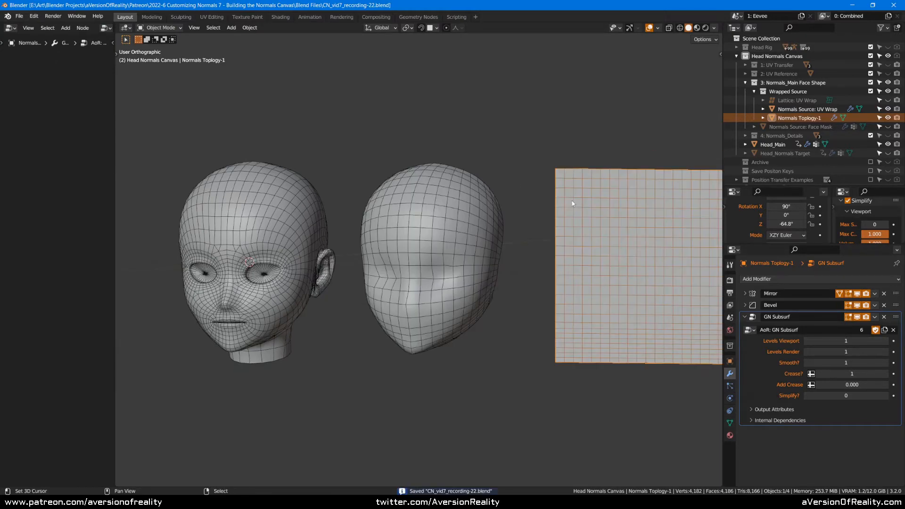
{"action": "key", "text": "z"}
{"action": "left_click", "coordinate": [626, 200]}
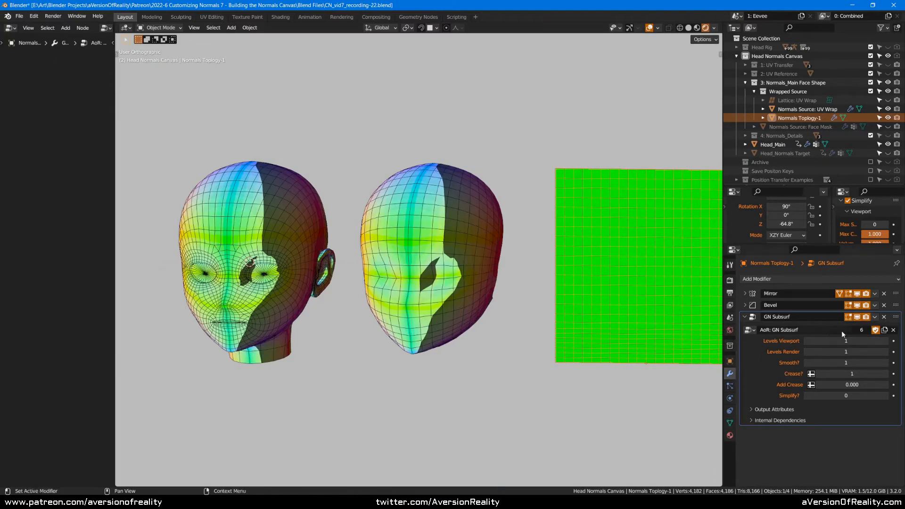
- Compare GN Subsurf viewport levels 2 and 3 on the Normals Toplogy-1 grid, then return the level to 1
{"action": "left_click", "coordinate": [886, 341]}
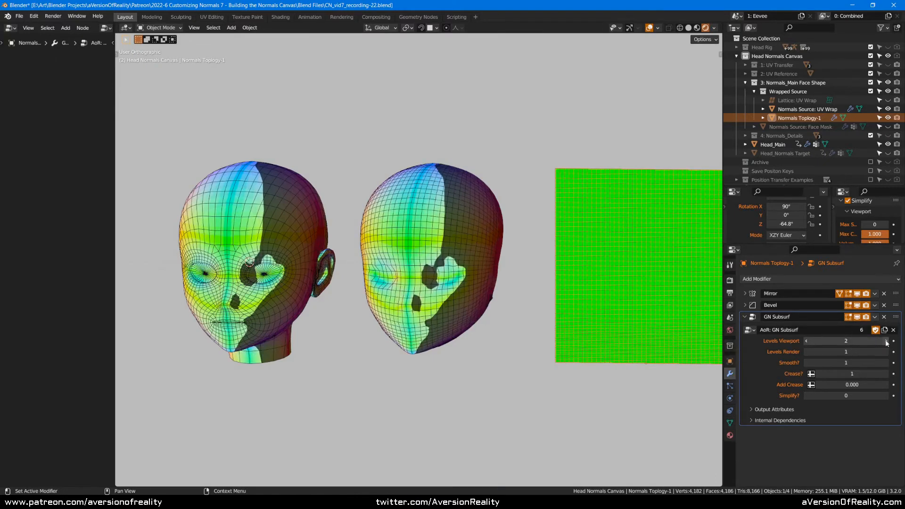
{"action": "left_click", "coordinate": [886, 342]}
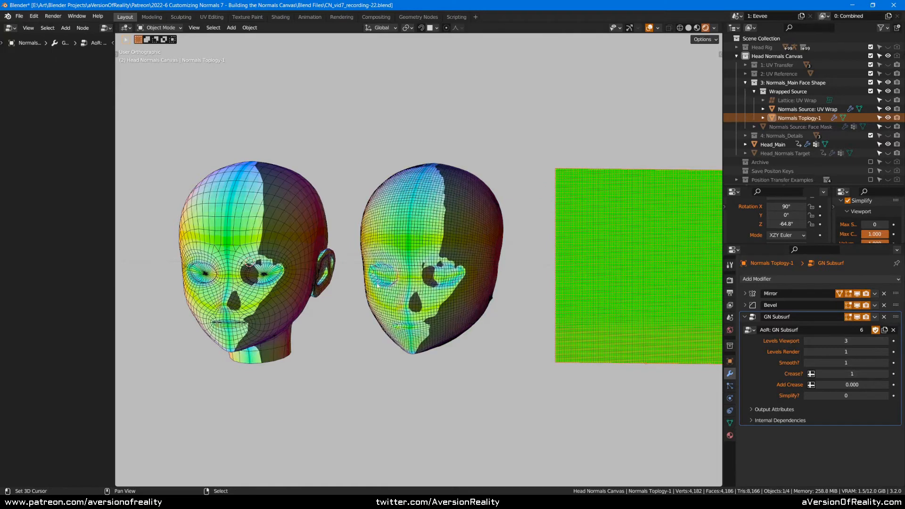
{"action": "left_click", "coordinate": [806, 342]}
{"action": "left_click", "coordinate": [805, 341]}
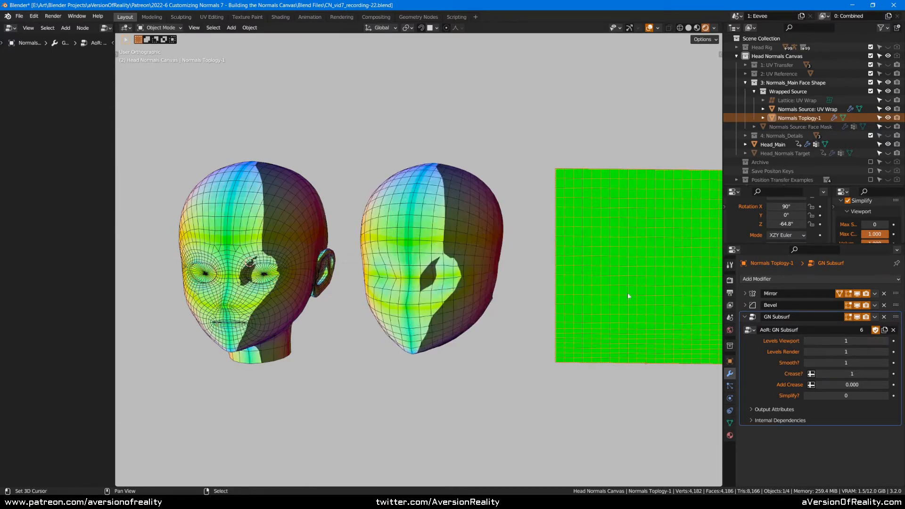
- Enable viewport display of the GN Subsurf and Smooth modifiers on Normals Source: UV Wrap, and set the light's Z rotation to about -72°
{"action": "left_click", "coordinate": [458, 223]}
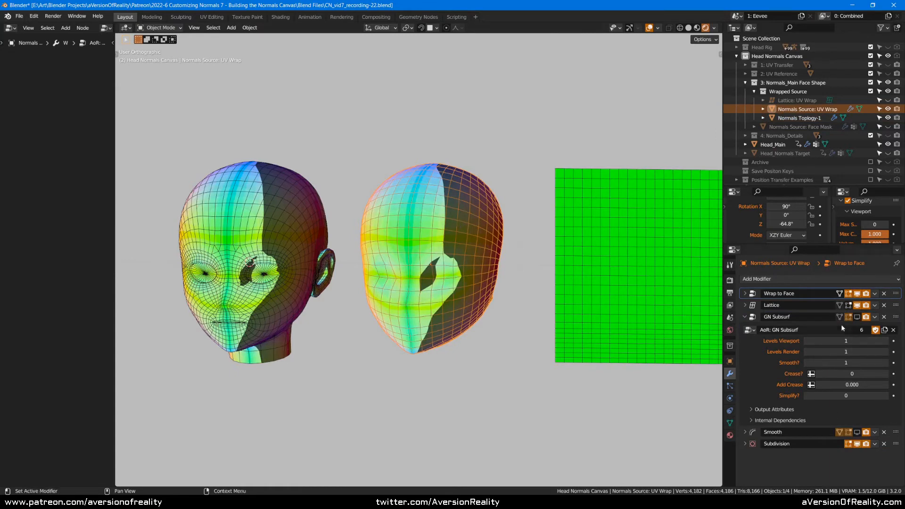
{"action": "left_click", "coordinate": [857, 316]}
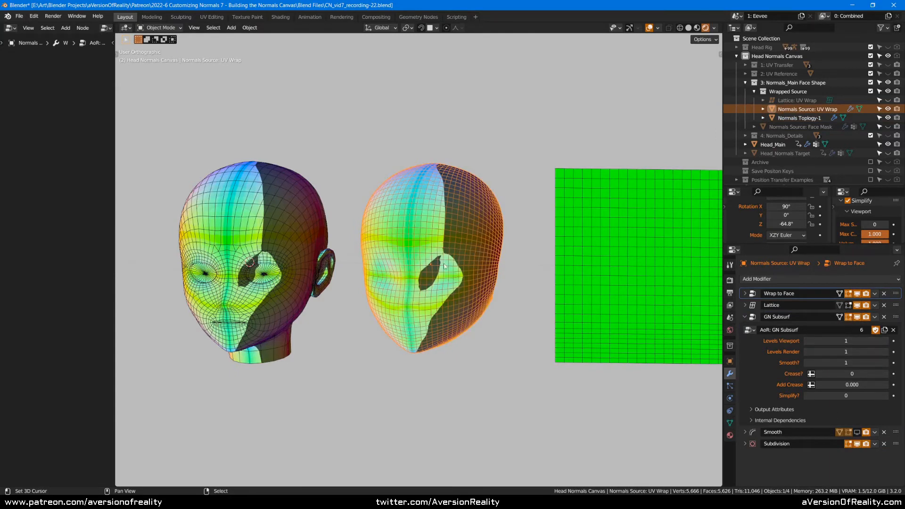
{"action": "left_click", "coordinate": [857, 432]}
{"action": "key", "text": "KP_1"}
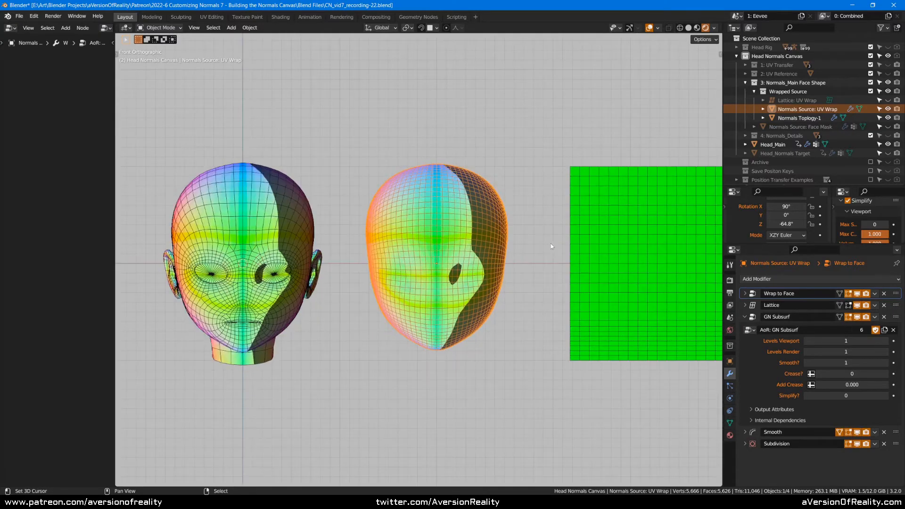
{"action": "left_click_drag", "start_coordinate": [782, 225], "coordinate": [749, 224]}
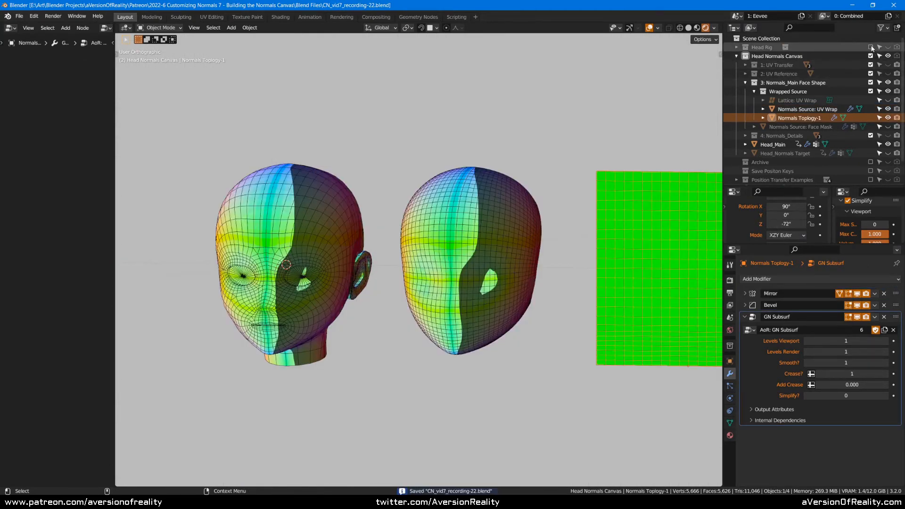
- Enable the Head Rig collection and open the mouth by rotating the jaw control about 38.2° around the global X axis
{"action": "left_click", "coordinate": [870, 47]}
{"action": "right_click", "coordinate": [271, 365]}
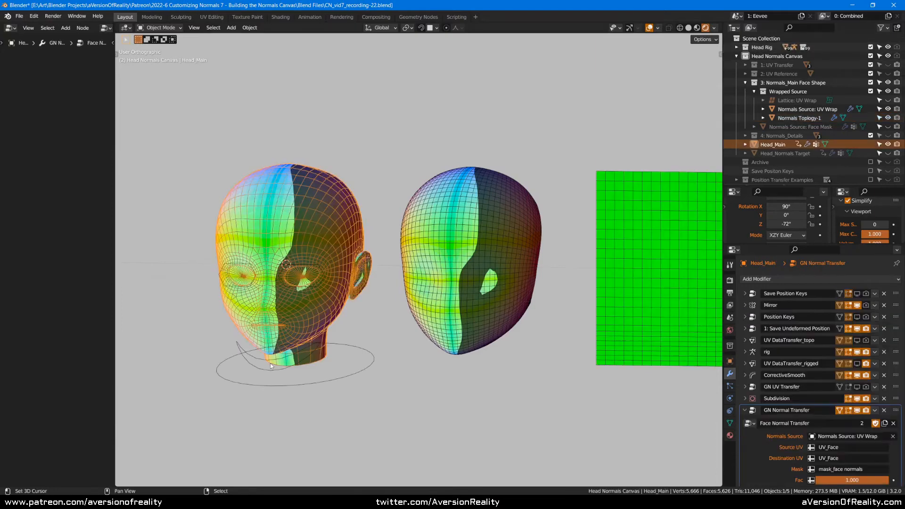
{"action": "right_click", "coordinate": [255, 371]}
{"action": "key", "text": "r"}
{"action": "key", "text": "x"}
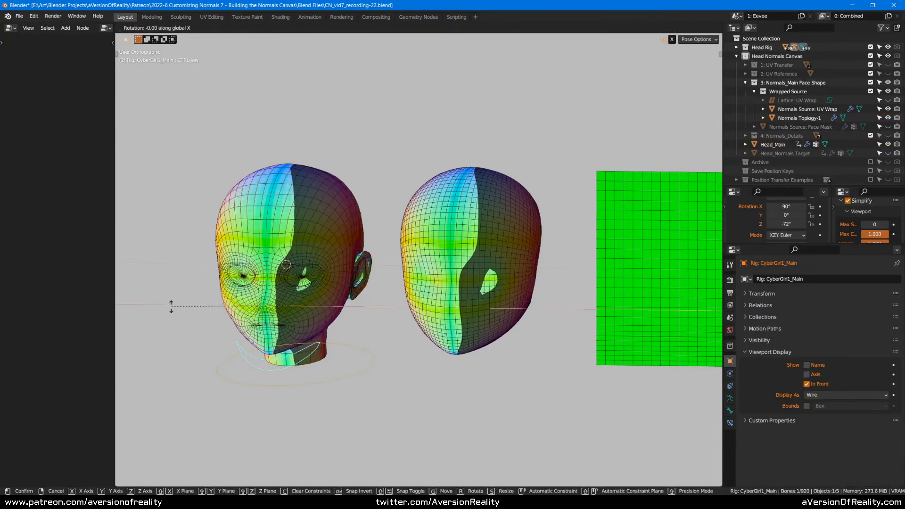
{"action": "left_click", "coordinate": [169, 394]}
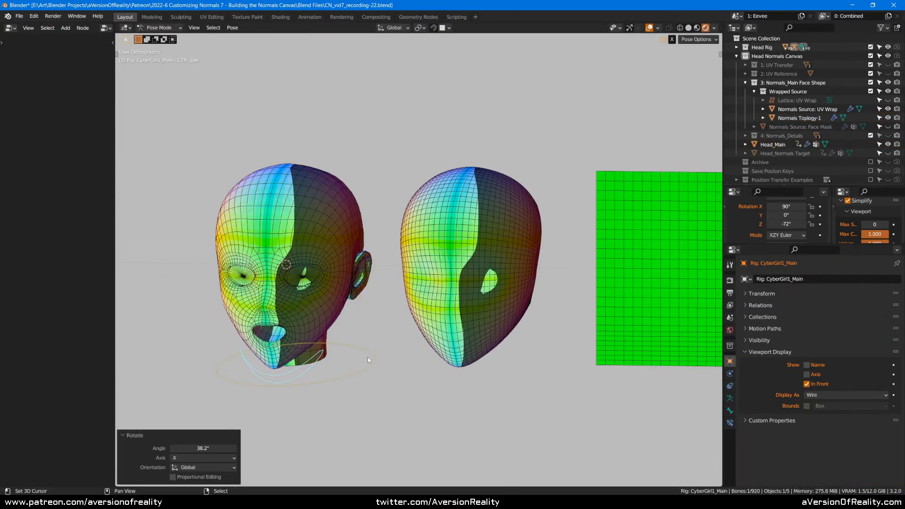
- Rotate the ring-shaped control around the neck about the Z axis to turn the head
{"action": "right_click", "coordinate": [368, 360]}
{"action": "key", "text": "r"}
{"action": "key", "text": "z"}
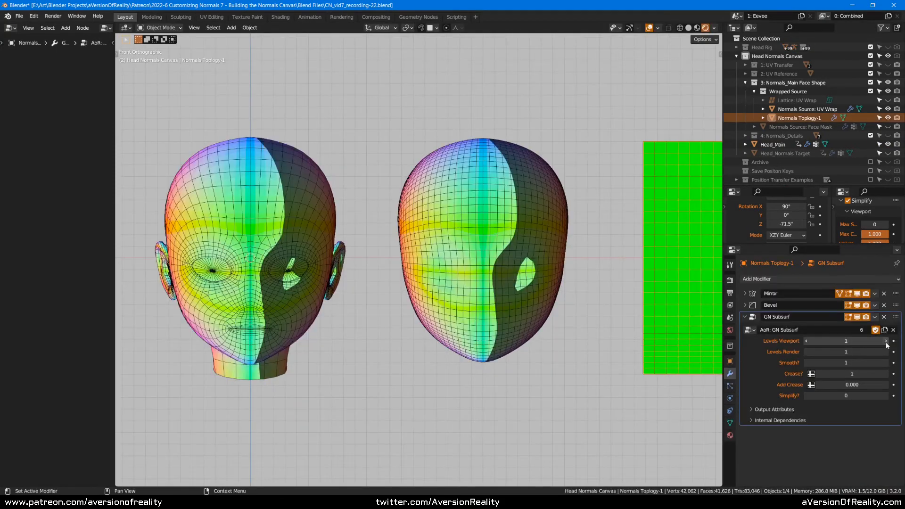
- Set the Normals Toplogy-1 grid's GN Subsurf viewport level to 2 and the Simplify viewport maximum subdivision to 1
{"action": "left_click", "coordinate": [886, 341]}
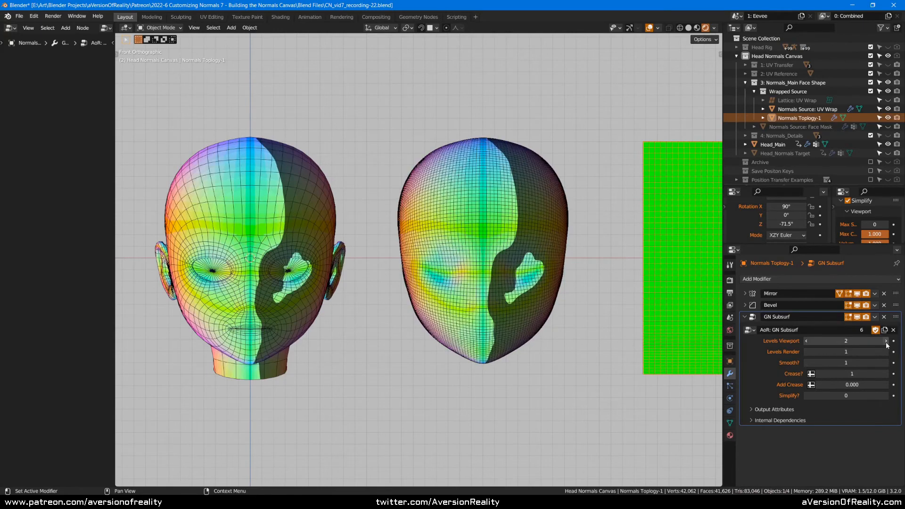
{"action": "left_click", "coordinate": [886, 224]}
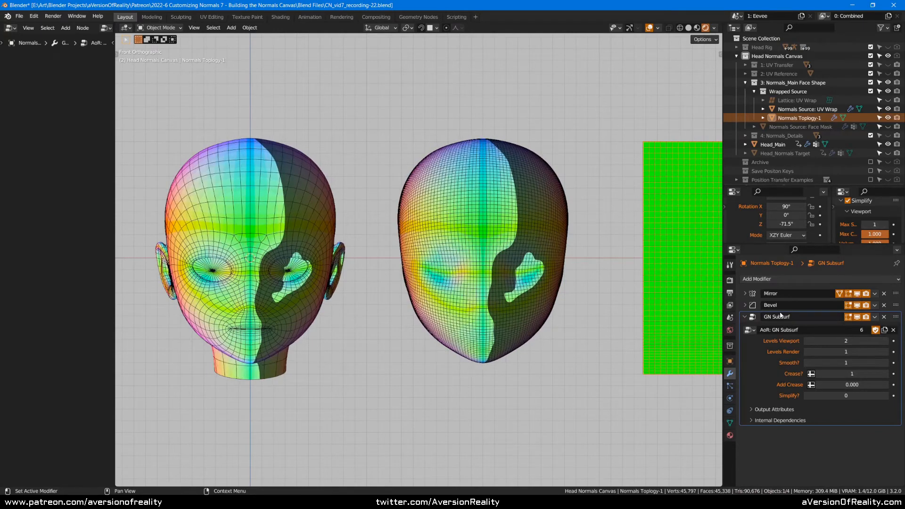
- Sweep the light's Z rotation to about -123° and then to -108° to shift the shadow boundary across the face
{"action": "mouse_move", "coordinate": [784, 224]}
{"action": "left_mouse_down"}
{"action": "mouse_move", "coordinate": [819, 224]}
{"action": "mouse_move", "coordinate": [735, 224]}
{"action": "left_mouse_up"}
{"action": "scroll", "coordinate": [504, 234], "scroll_direction": "up", "scroll_amount": 3}
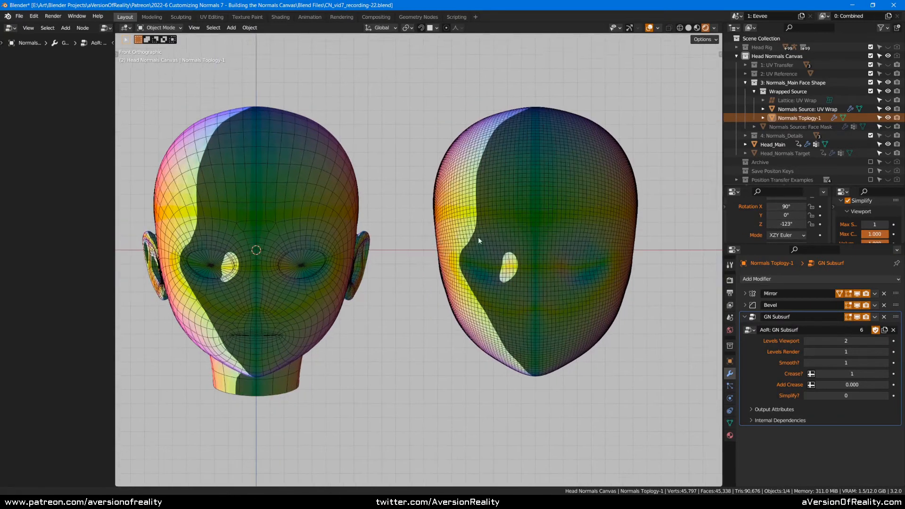
{"action": "mouse_move", "coordinate": [790, 224]}
{"action": "left_mouse_down"}
{"action": "mouse_move", "coordinate": [779, 224]}
{"action": "mouse_move", "coordinate": [802, 225]}
{"action": "left_mouse_up"}
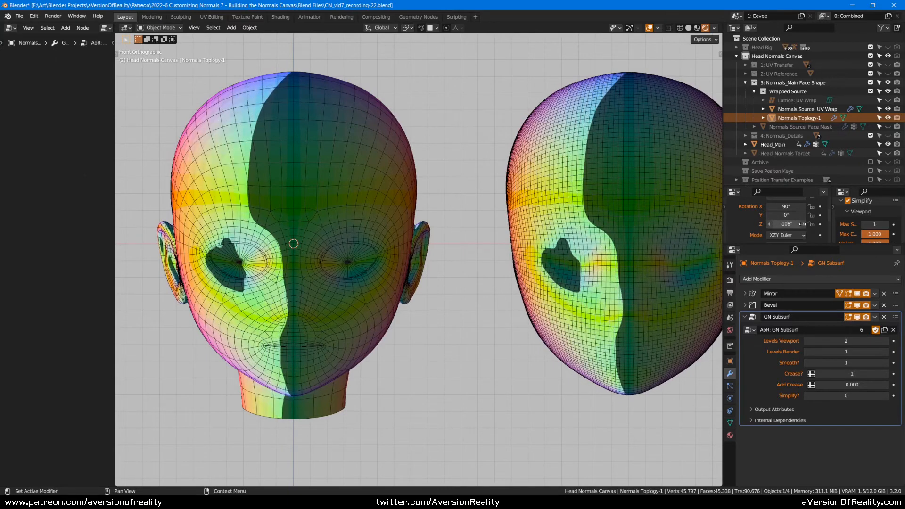
- Set the grid's GN Subsurf viewport level to 3 and the light's Z rotation to about -102°
{"action": "scroll", "coordinate": [671, 244], "scroll_direction": "down", "scroll_amount": 3}
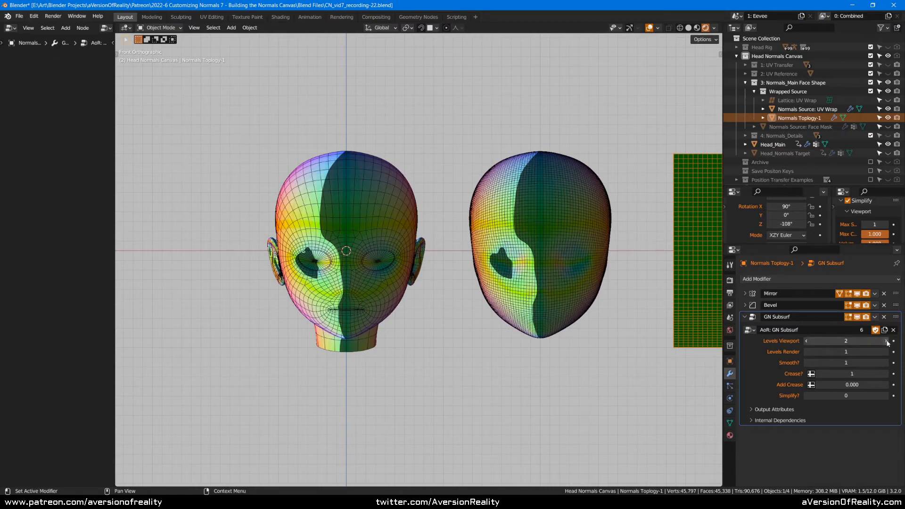
{"action": "scroll", "coordinate": [400, 233], "scroll_direction": "up", "scroll_amount": 2}
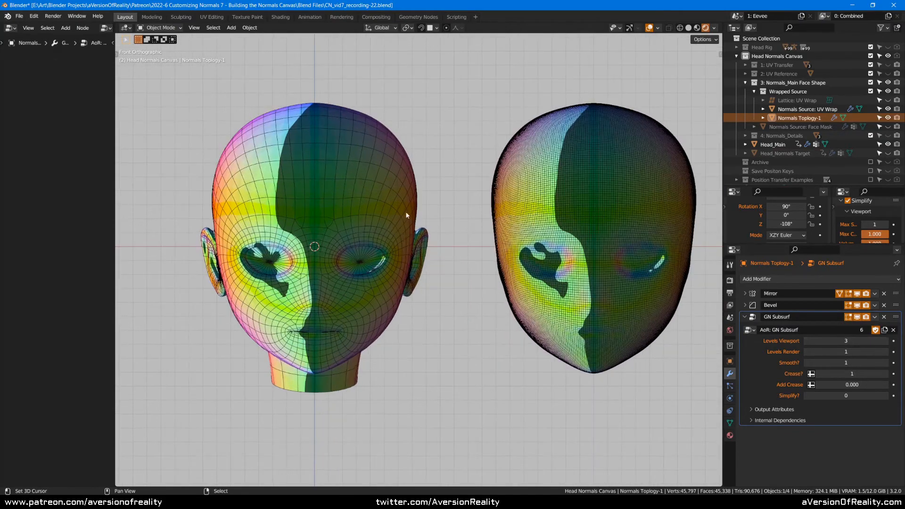
{"action": "left_click_drag", "start_coordinate": [787, 224], "coordinate": [742, 224]}
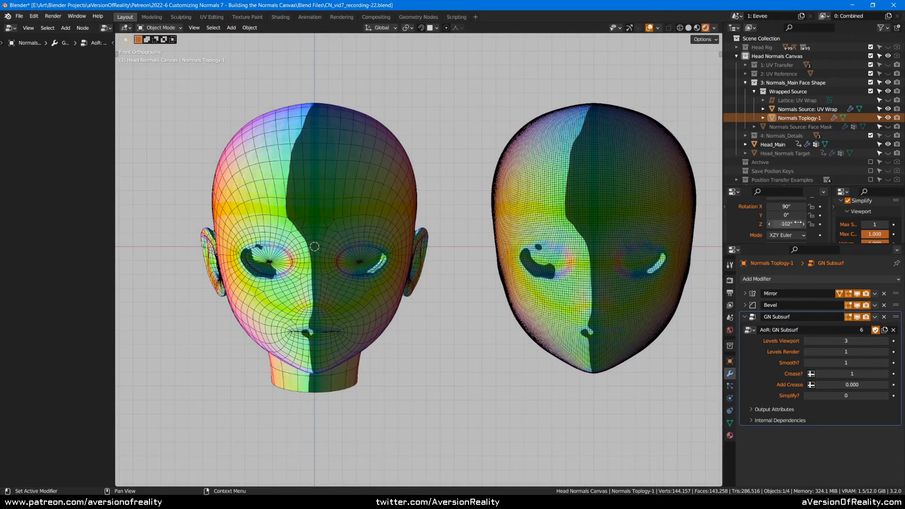
- Examine the shadow boundary and transferred normals around the brow and eyes up close, then select Head_Main
{"action": "scroll", "coordinate": [254, 191], "scroll_direction": "up", "scroll_amount": 3}
{"action": "middle_click_drag", "start_coordinate": [255, 193], "coordinate": [366, 235]}
{"action": "scroll", "coordinate": [307, 219], "scroll_direction": "up", "scroll_amount": 4}
{"action": "middle_click_drag", "start_coordinate": [309, 210], "coordinate": [472, 236]}
{"action": "scroll", "coordinate": [330, 219], "scroll_direction": "up", "scroll_amount": 2}
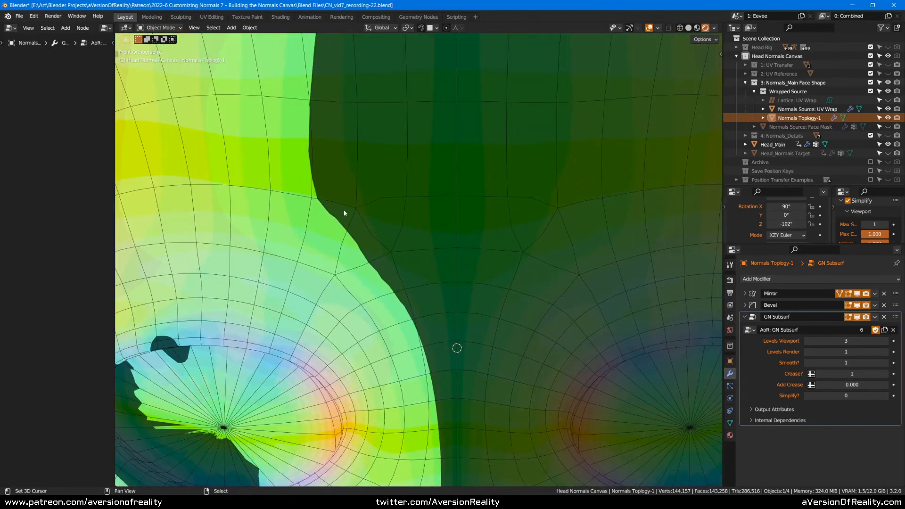
{"action": "scroll", "coordinate": [340, 225], "scroll_direction": "down", "scroll_amount": 7}
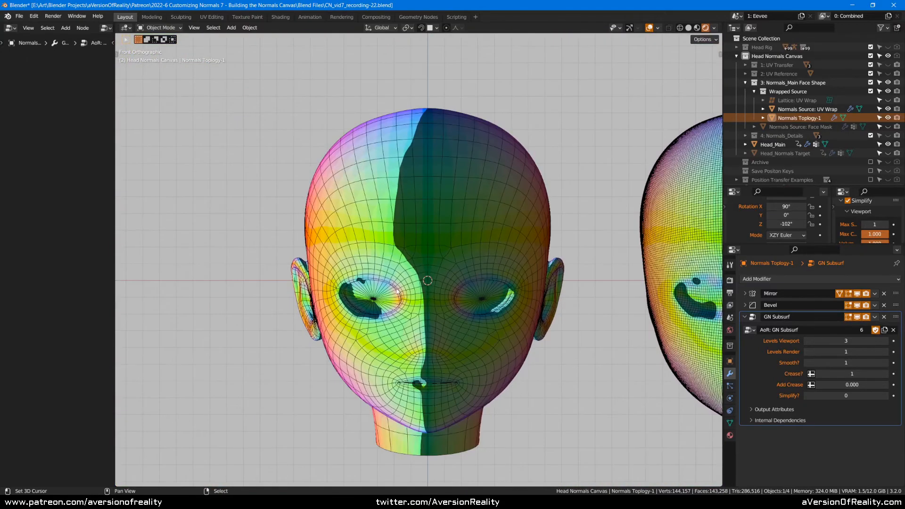
{"action": "left_click", "coordinate": [428, 201]}
{"action": "scroll", "coordinate": [428, 201], "scroll_direction": "up", "scroll_amount": 1}
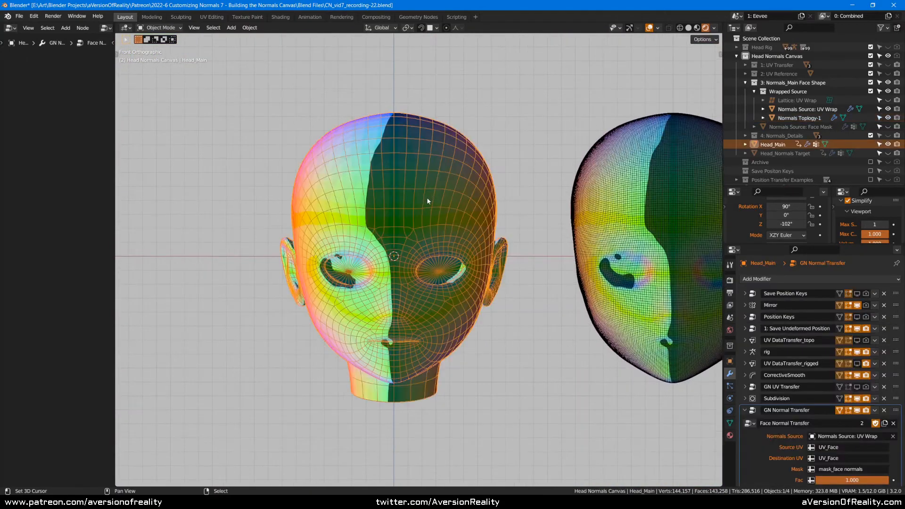
- Set the light's Z rotation to about -61° and toggle Head_Main's GN Normal Transfer viewport display to compare the shading, leaving it off
{"action": "left_click_drag", "start_coordinate": [805, 223], "coordinate": [835, 224]}
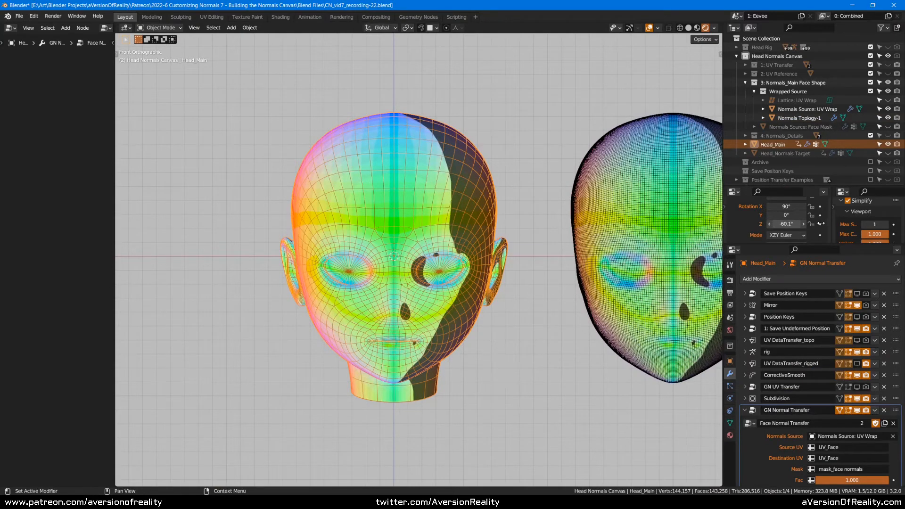
{"action": "left_click", "coordinate": [857, 411]}
{"action": "left_click", "coordinate": [857, 411]}
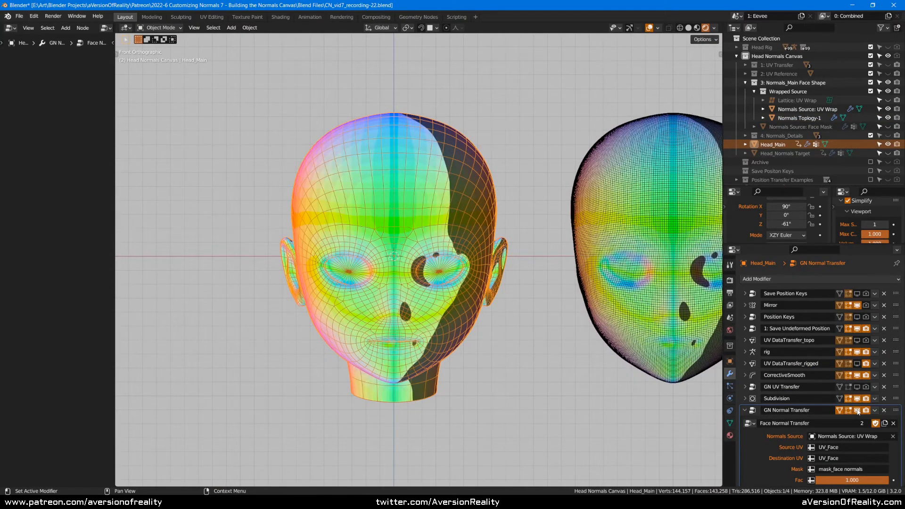
{"action": "left_click", "coordinate": [858, 411]}
{"action": "left_click", "coordinate": [858, 410]}
{"action": "scroll", "coordinate": [663, 228], "scroll_direction": "down", "scroll_amount": 1}
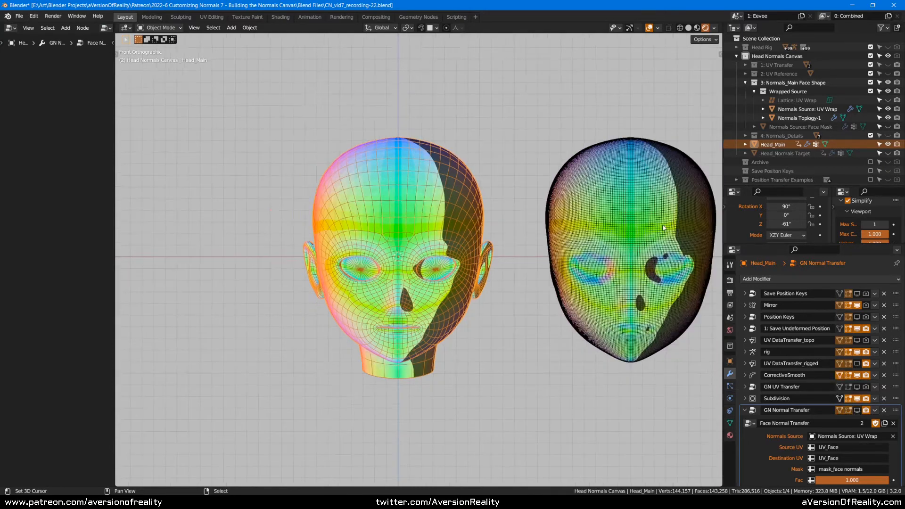
- Set the Normals Toplogy-1 grid's GN Subsurf viewport level to 2
{"action": "middle_click_drag", "start_coordinate": [664, 228], "coordinate": [552, 215], "text": "shift"}
{"action": "left_click", "coordinate": [707, 219]}
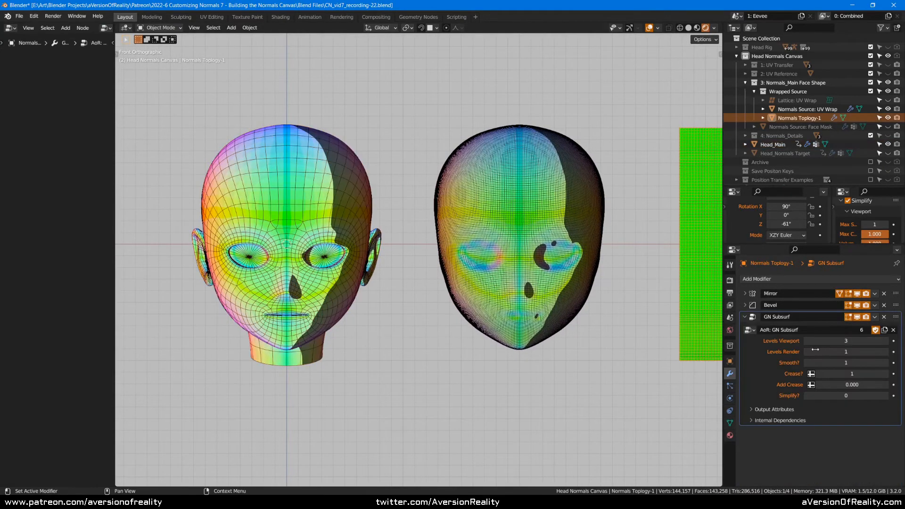
{"action": "middle_click_drag", "start_coordinate": [553, 242], "coordinate": [638, 253], "text": "shift"}
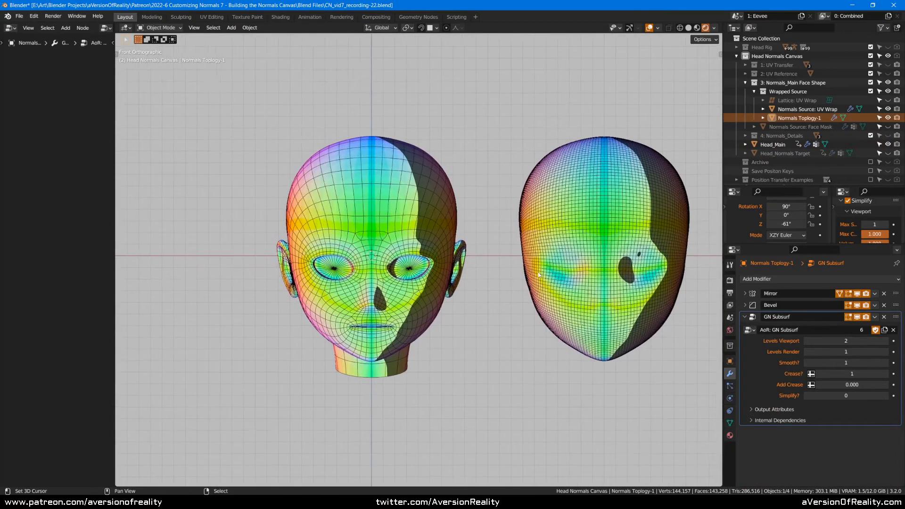
{"action": "scroll", "coordinate": [638, 253], "scroll_direction": "up", "scroll_amount": 2}
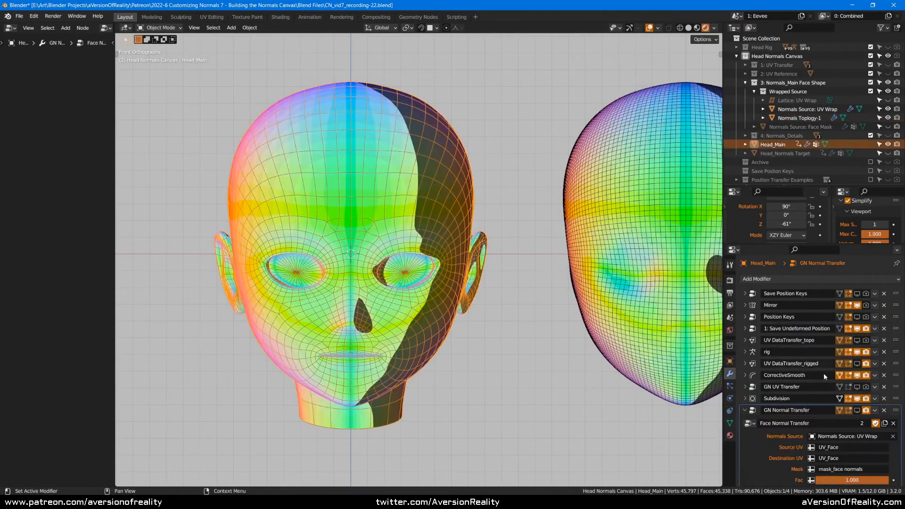
- Toggle Head_Main's GN Normal Transfer viewport display on and off while moving the light's Z rotation to about -73° and then -119°
{"action": "left_click", "coordinate": [857, 410]}
{"action": "left_click_drag", "start_coordinate": [786, 224], "coordinate": [763, 224]}
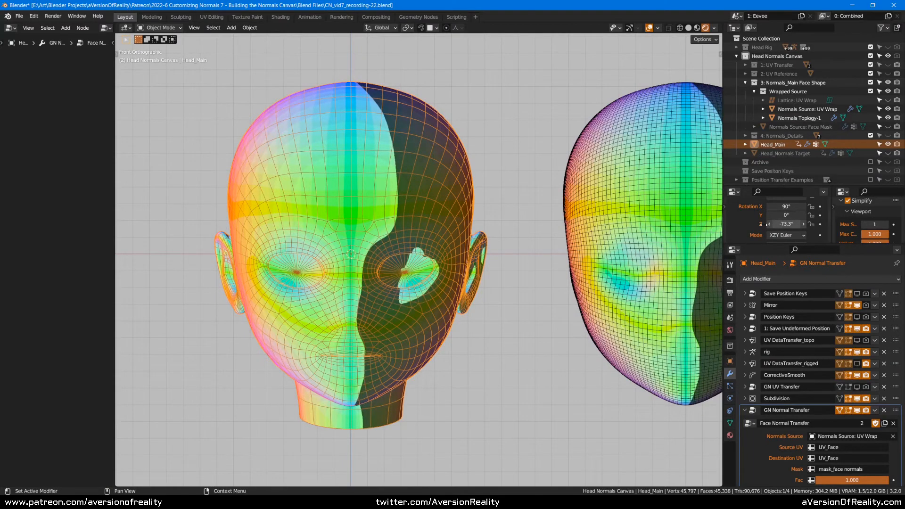
{"action": "left_click", "coordinate": [857, 411]}
{"action": "left_click", "coordinate": [858, 410]}
{"action": "left_click", "coordinate": [856, 410]}
{"action": "left_click", "coordinate": [857, 410]}
{"action": "left_click_drag", "start_coordinate": [786, 225], "coordinate": [679, 224]}
{"action": "scroll", "coordinate": [499, 258], "scroll_direction": "down", "scroll_amount": 2}
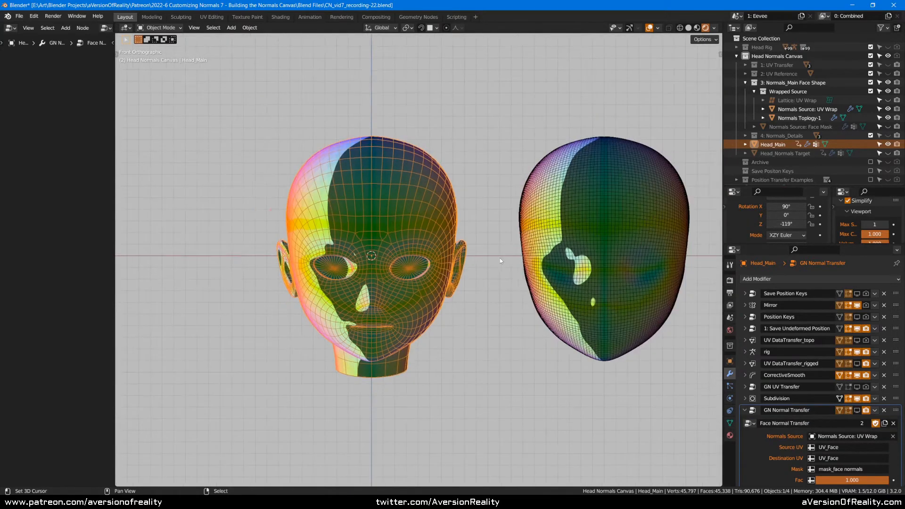
- Select the Normals Toplogy-1 grid and sweep the light's Z rotation to about -45° and then -58°
{"action": "left_click", "coordinate": [558, 241]}
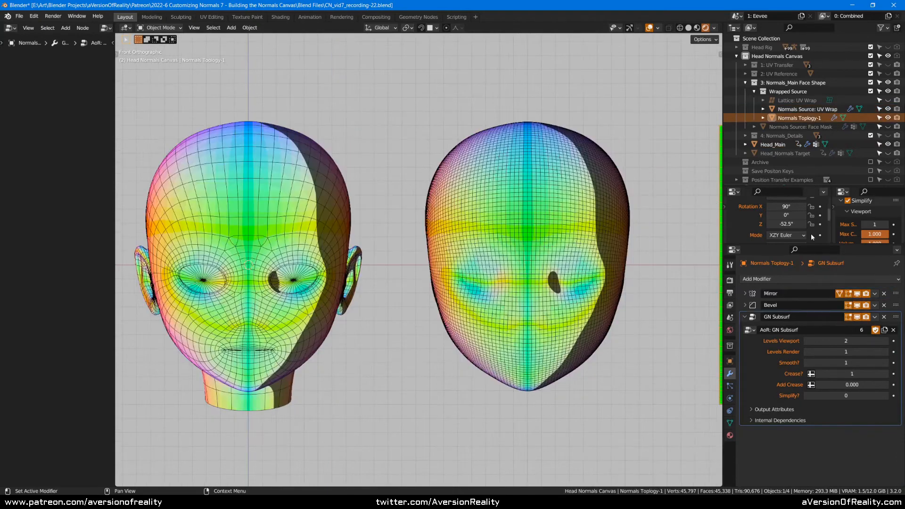
{"action": "mouse_move", "coordinate": [786, 224]}
{"action": "left_mouse_down"}
{"action": "mouse_move", "coordinate": [799, 224]}
{"action": "mouse_move", "coordinate": [736, 219]}
{"action": "mouse_move", "coordinate": [805, 219]}
{"action": "left_mouse_up"}
{"action": "scroll", "coordinate": [596, 233], "scroll_direction": "down", "scroll_amount": 2}
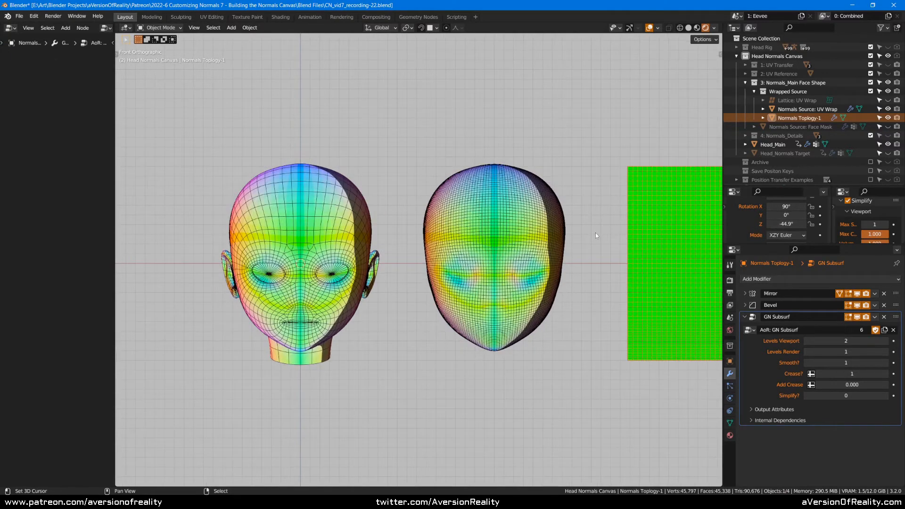
{"action": "scroll", "coordinate": [596, 232], "scroll_direction": "up", "scroll_amount": 1}
{"action": "left_click_drag", "start_coordinate": [785, 224], "coordinate": [769, 226]}
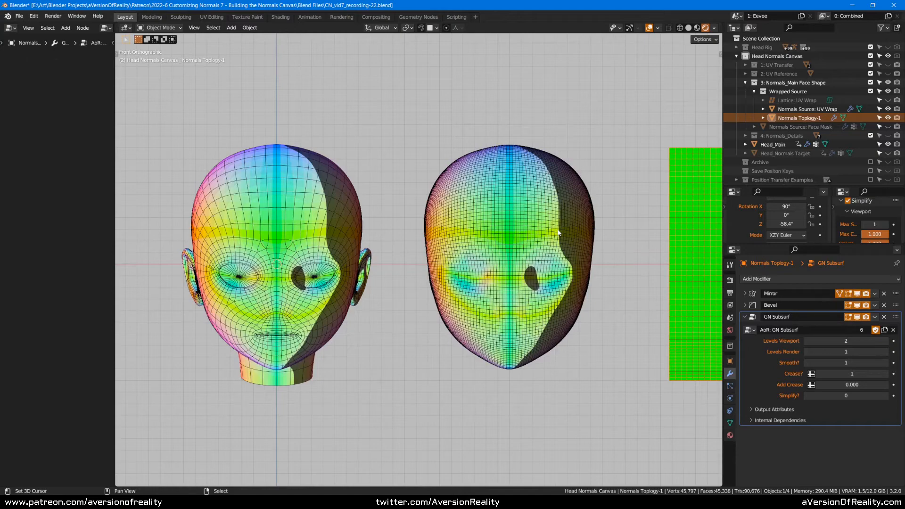
- Compare the flat Normals Toplogy-1 grid with the wrapped face mesh and the shaded head
{"action": "scroll", "coordinate": [612, 252], "scroll_direction": "down", "scroll_amount": 4}
{"action": "scroll", "coordinate": [522, 264], "scroll_direction": "up", "scroll_amount": 3}
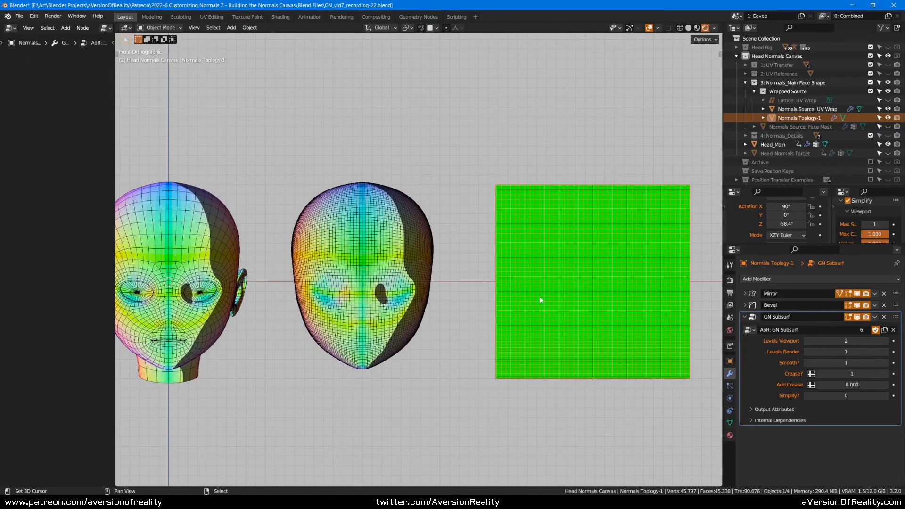
{"action": "middle_click_drag", "start_coordinate": [551, 266], "coordinate": [592, 251], "text": "shift"}
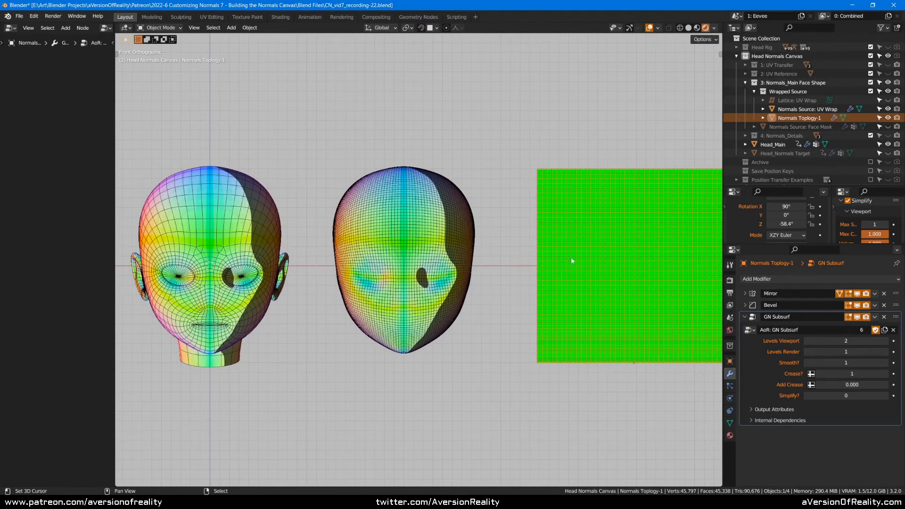
{"action": "middle_click_drag", "start_coordinate": [553, 261], "coordinate": [580, 256], "text": "shift"}
{"action": "scroll", "coordinate": [552, 286], "scroll_direction": "up", "scroll_amount": 1}
{"action": "middle_click_drag", "start_coordinate": [552, 285], "coordinate": [653, 280], "text": "shift"}
{"action": "scroll", "coordinate": [447, 308], "scroll_direction": "up", "scroll_amount": 1}
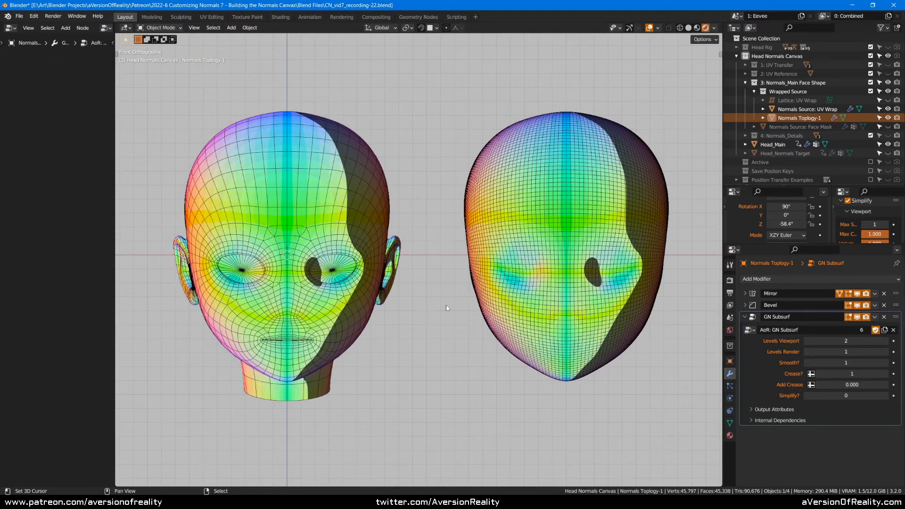
{"action": "scroll", "coordinate": [601, 165], "scroll_direction": "down", "scroll_amount": 3}
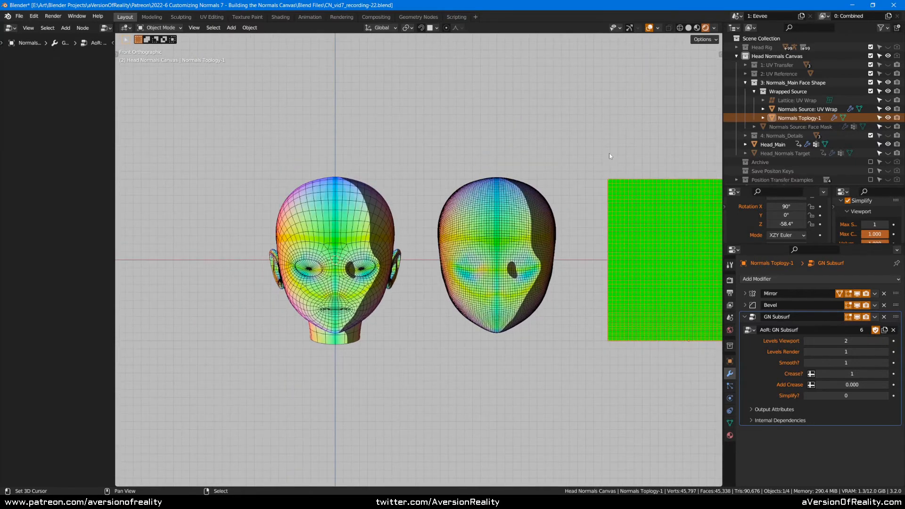
{"action": "middle_click_drag", "start_coordinate": [609, 154], "coordinate": [520, 155], "text": "shift"}
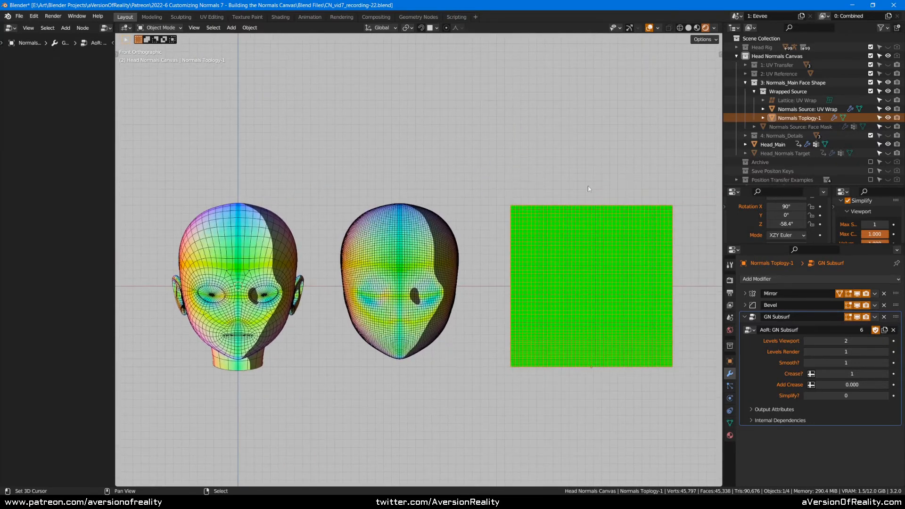
- Collapse the 3: Normals_Main Face Shape collection and set the Simplify viewport maximum subdivision to 0
{"action": "left_click", "coordinate": [745, 83]}
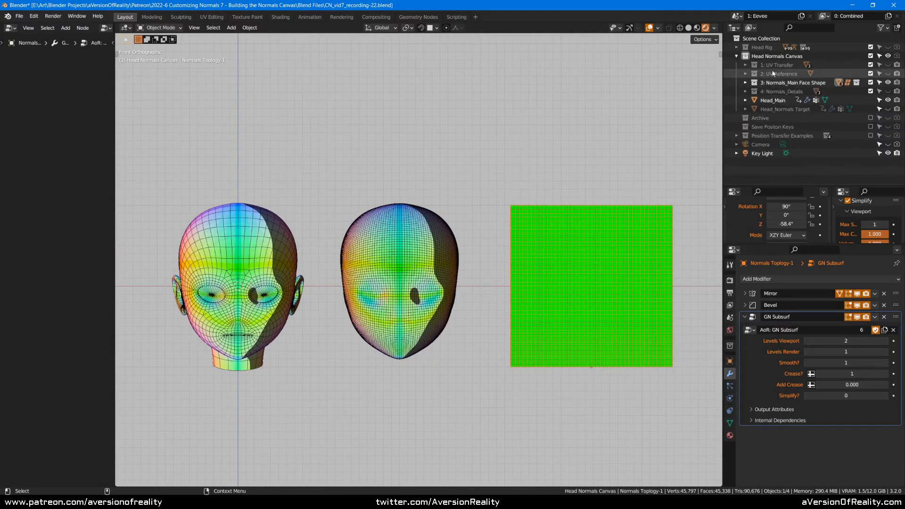
{"action": "middle_click_drag", "start_coordinate": [255, 225], "coordinate": [316, 208], "text": "shift"}
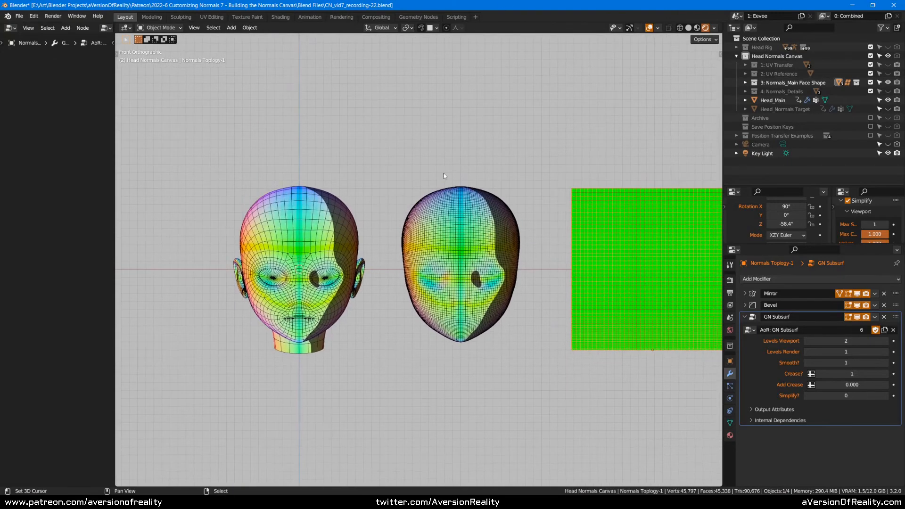
{"action": "scroll", "coordinate": [316, 208], "scroll_direction": "up", "scroll_amount": 1}
{"action": "left_click", "coordinate": [457, 173]}
{"action": "left_click", "coordinate": [873, 226]}
{"action": "type", "text": "0"}
{"action": "key", "text": "Return"}
{"action": "left_click", "coordinate": [744, 410]}
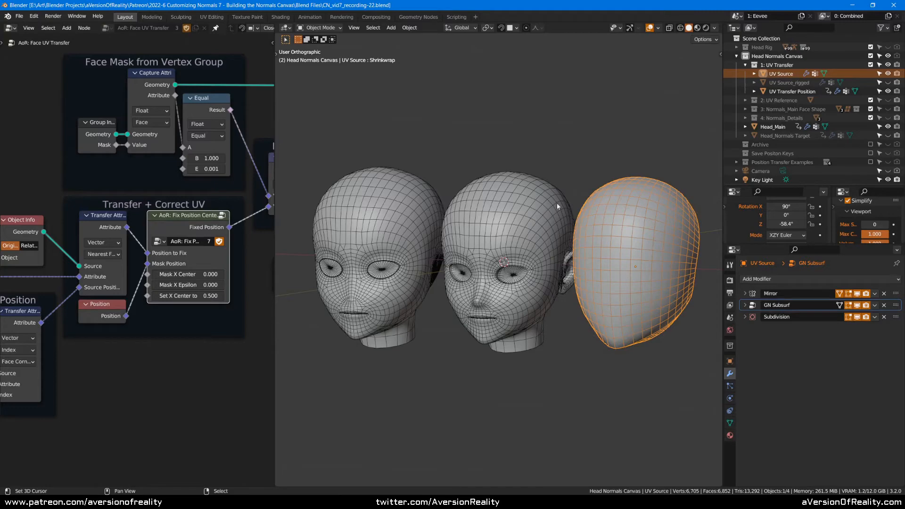
- Examine the UV Source, Head_Main and UV Transfer Position meshes from several angles, selecting each in turn
{"action": "middle_click_drag", "start_coordinate": [570, 195], "coordinate": [675, 202]}
{"action": "right_click", "coordinate": [634, 236]}
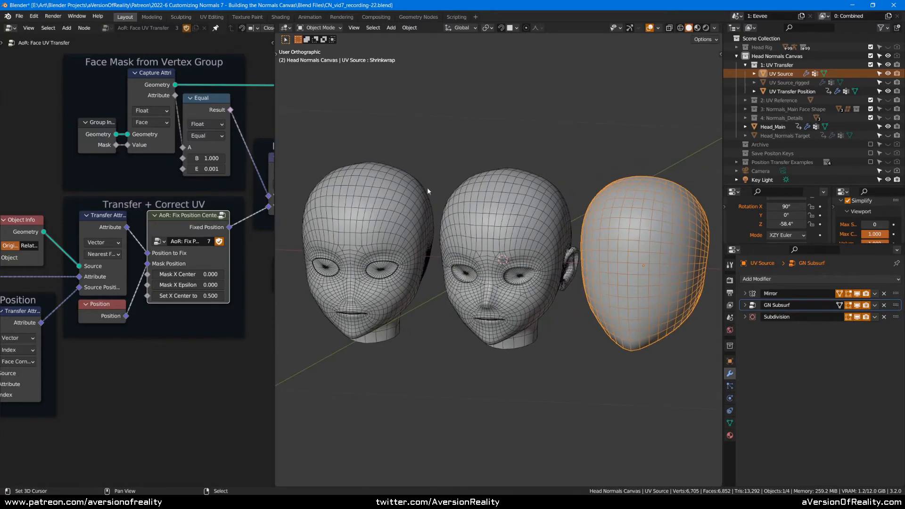
{"action": "right_click", "coordinate": [341, 222]}
{"action": "scroll", "coordinate": [414, 222], "scroll_direction": "up", "scroll_amount": 1}
{"action": "middle_click_drag", "start_coordinate": [340, 222], "coordinate": [403, 249]}
{"action": "middle_click_drag", "start_coordinate": [480, 209], "coordinate": [558, 230]}
{"action": "right_click", "coordinate": [543, 237]}
{"action": "right_click", "coordinate": [626, 233]}
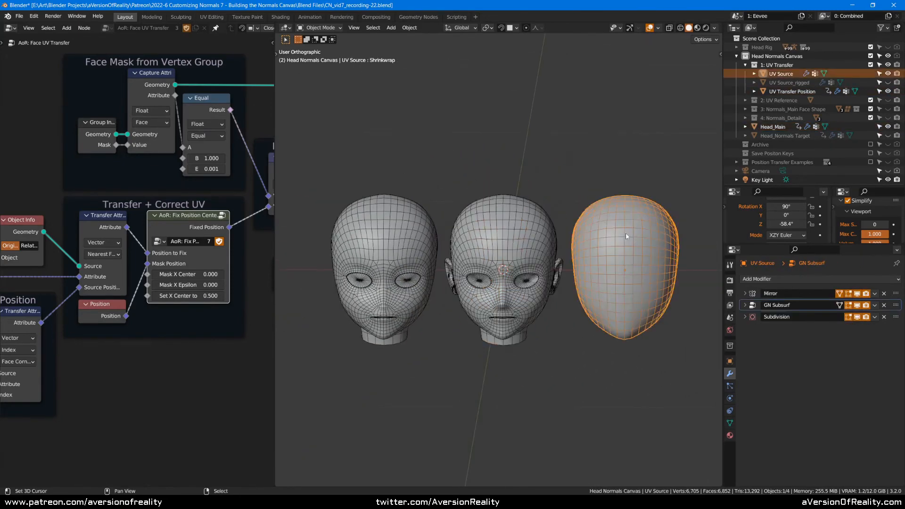
{"action": "right_click", "coordinate": [386, 244]}
{"action": "right_click", "coordinate": [507, 219]}
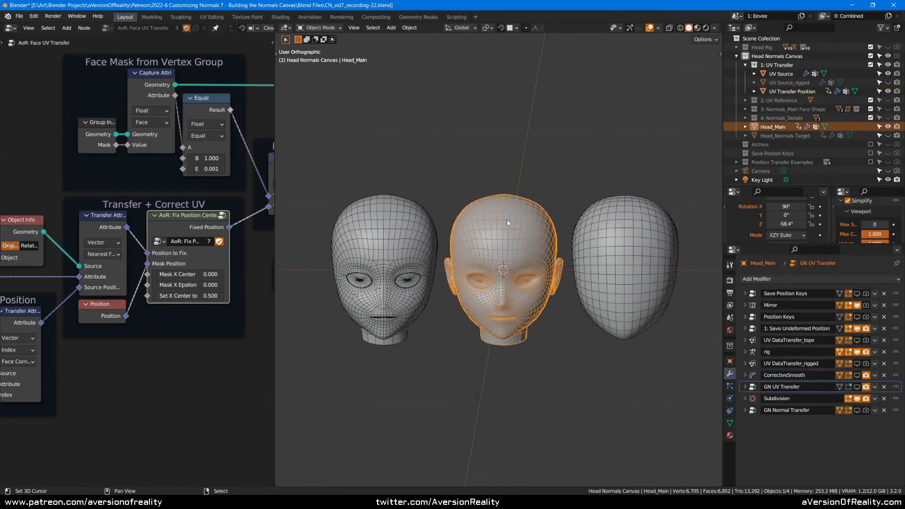
{"action": "right_click", "coordinate": [609, 222]}
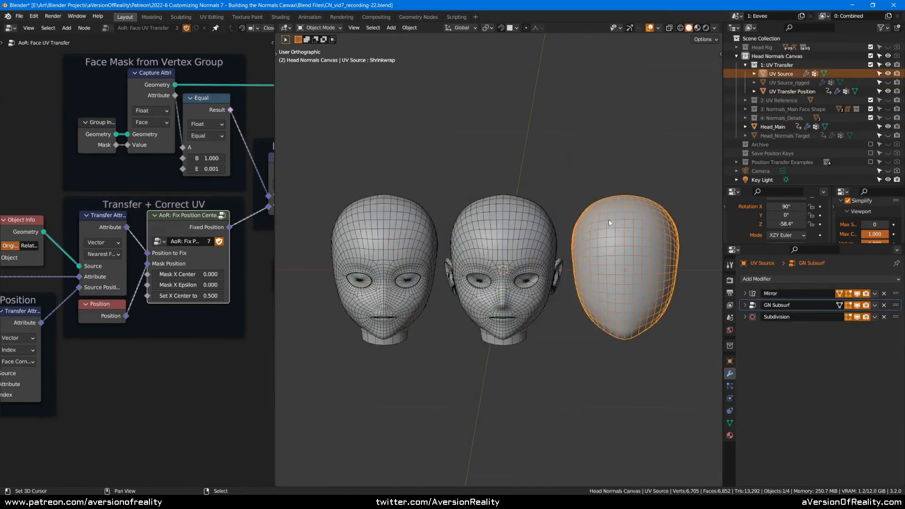
{"action": "right_click", "coordinate": [507, 238]}
{"action": "right_click", "coordinate": [366, 236]}
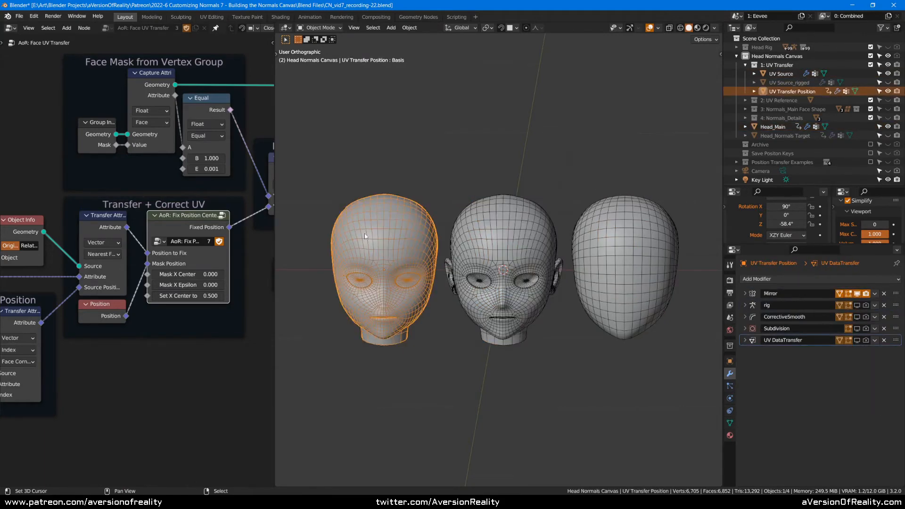
{"action": "middle_click_drag", "start_coordinate": [505, 246], "coordinate": [561, 163]}
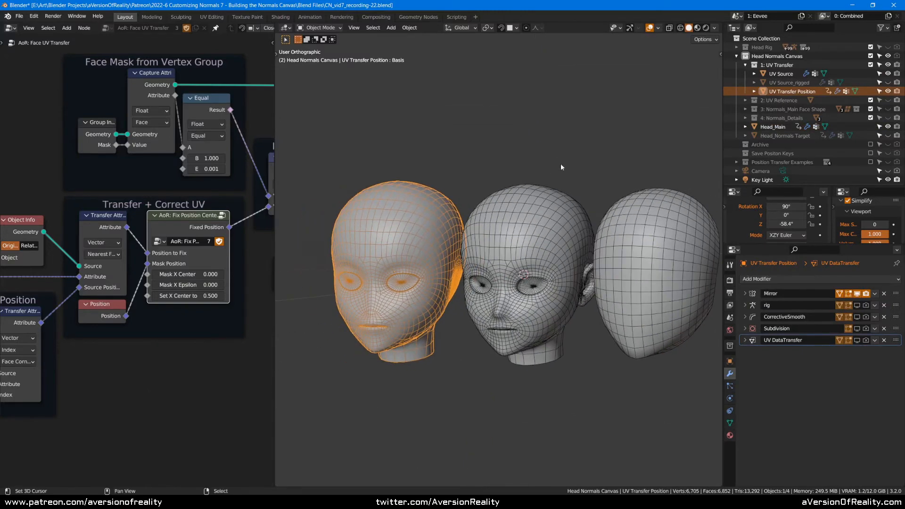
- Save the blend file and switch the viewport shading to Rendered
{"action": "key", "text": "ctrl+s"}
{"action": "key", "text": "z"}
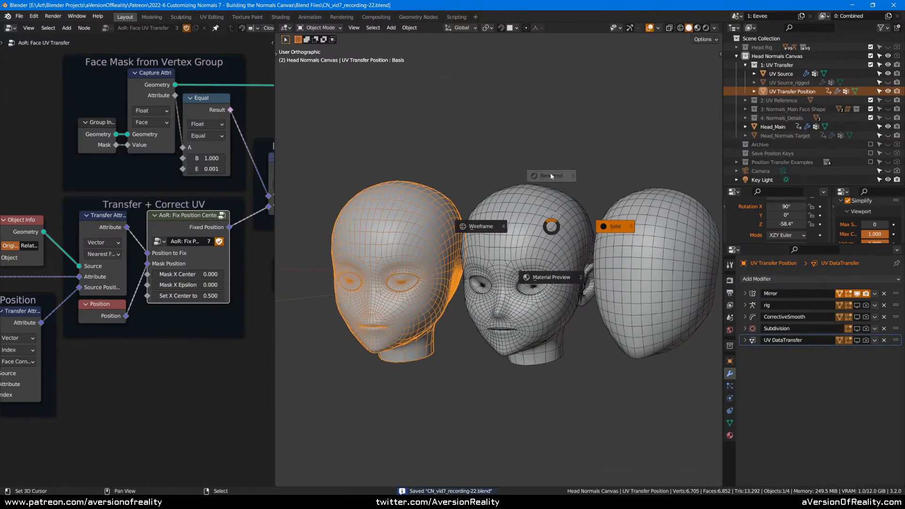
{"action": "left_click", "coordinate": [551, 174]}
- Enable the GN UV Transfer modifier's viewport display on Head_Main
{"action": "right_click", "coordinate": [544, 240]}
{"action": "right_click", "coordinate": [370, 219]}
{"action": "mouse_move", "coordinate": [509, 237]}
{"action": "middle_mouse_down"}
{"action": "mouse_move", "coordinate": [539, 233]}
{"action": "mouse_move", "coordinate": [518, 236]}
{"action": "middle_mouse_up"}
{"action": "right_click", "coordinate": [518, 236]}
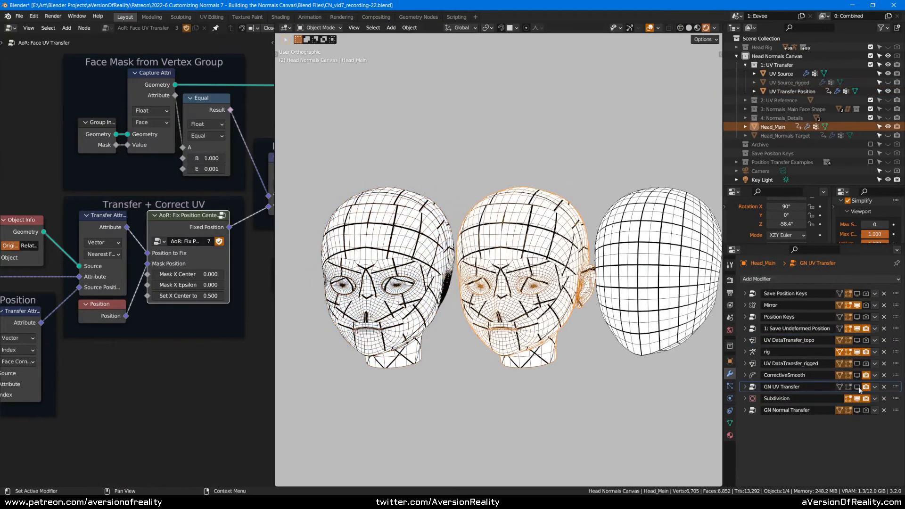
{"action": "left_click", "coordinate": [857, 387]}
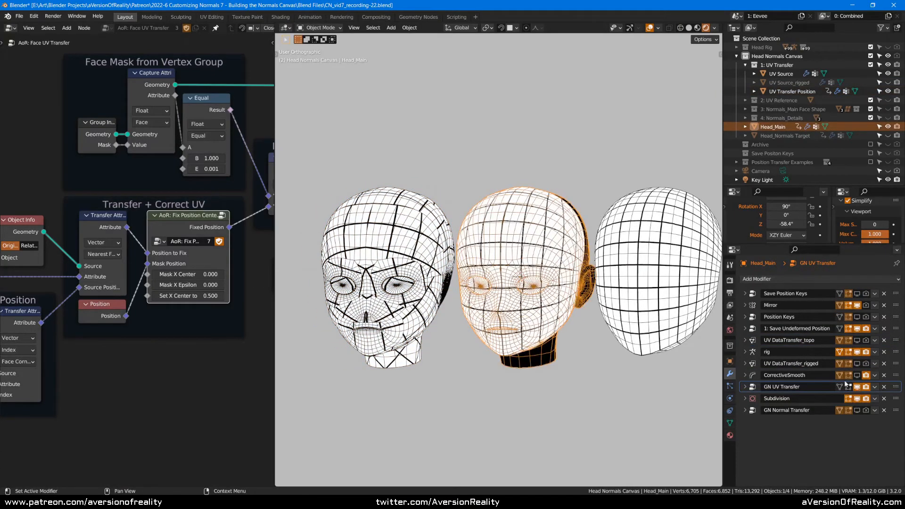
{"action": "scroll", "coordinate": [548, 263], "scroll_direction": "up", "scroll_amount": 1}
{"action": "middle_click_drag", "start_coordinate": [548, 263], "coordinate": [555, 265], "text": "alt"}
{"action": "scroll", "coordinate": [555, 265], "scroll_direction": "down", "scroll_amount": 1}
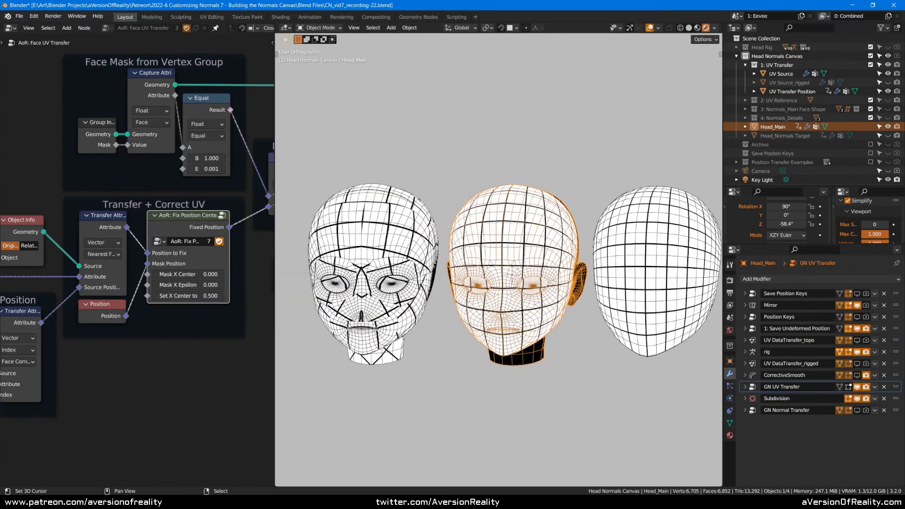
- Enable the UV DataTransfer modifier's viewport display on UV Transfer Position and switch to the front view
{"action": "right_click", "coordinate": [666, 238]}
{"action": "right_click", "coordinate": [517, 222]}
{"action": "right_click", "coordinate": [399, 227]}
{"action": "scroll", "coordinate": [188, 372], "scroll_direction": "down", "scroll_amount": 3}
{"action": "mouse_move", "coordinate": [74, 388]}
{"action": "middle_mouse_down"}
{"action": "mouse_move", "coordinate": [214, 378]}
{"action": "mouse_move", "coordinate": [95, 383]}
{"action": "mouse_move", "coordinate": [231, 386]}
{"action": "mouse_move", "coordinate": [75, 395]}
{"action": "middle_mouse_up"}
{"action": "scroll", "coordinate": [229, 384], "scroll_direction": "up", "scroll_amount": 1}
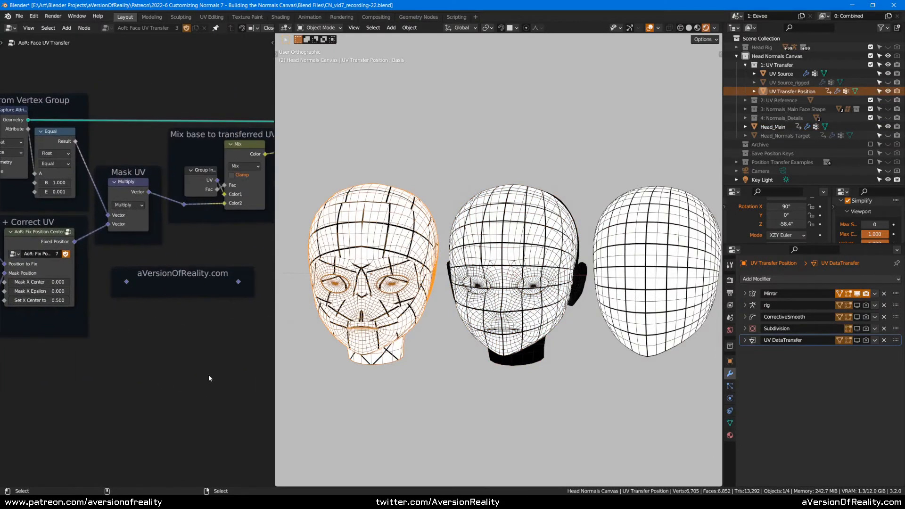
{"action": "middle_click_drag", "start_coordinate": [212, 376], "coordinate": [70, 372]}
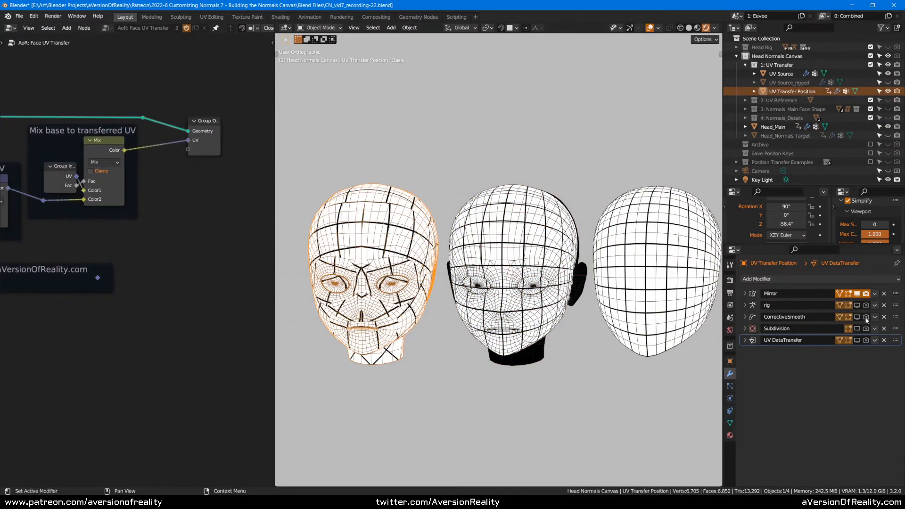
{"action": "left_click", "coordinate": [857, 339]}
{"action": "key", "text": "KP_1"}
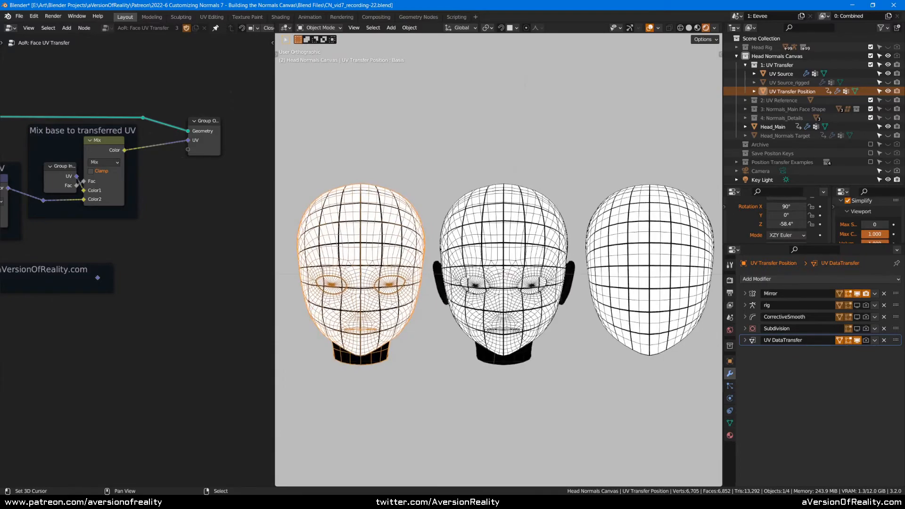
- Compare the transferred UV grid lines around the eyes up close on Head_Main and UV Transfer Position
{"action": "scroll", "coordinate": [522, 252], "scroll_direction": "up", "scroll_amount": 2}
{"action": "left_click", "coordinate": [522, 252]}
{"action": "scroll", "coordinate": [522, 252], "scroll_direction": "up", "scroll_amount": 6}
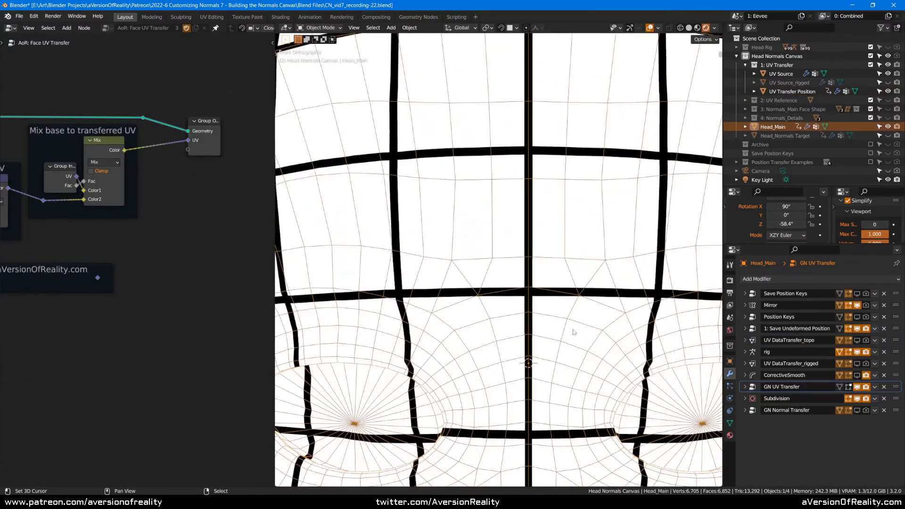
{"action": "scroll", "coordinate": [550, 242], "scroll_direction": "down", "scroll_amount": 4}
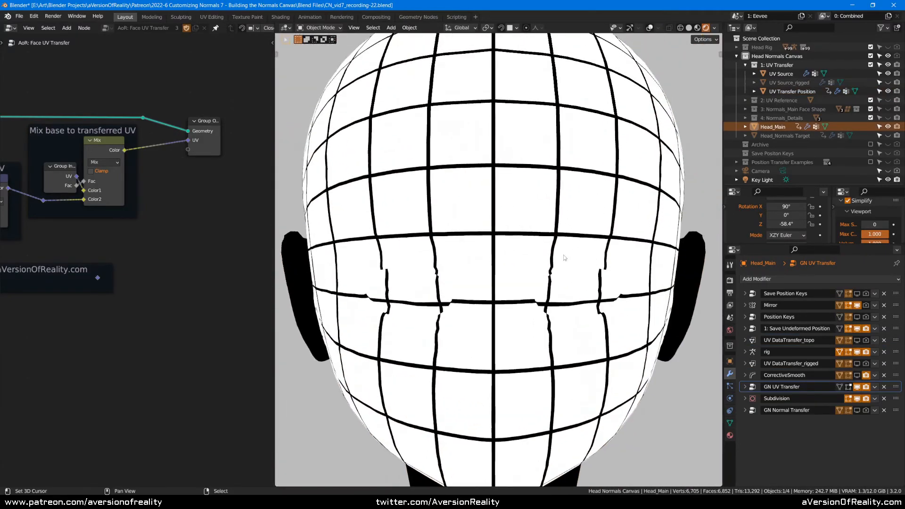
{"action": "middle_click_drag", "start_coordinate": [397, 248], "coordinate": [596, 244]}
{"action": "right_click", "coordinate": [361, 285]}
{"action": "middle_click_drag", "start_coordinate": [362, 285], "coordinate": [399, 271]}
{"action": "scroll", "coordinate": [398, 270], "scroll_direction": "up", "scroll_amount": 3}
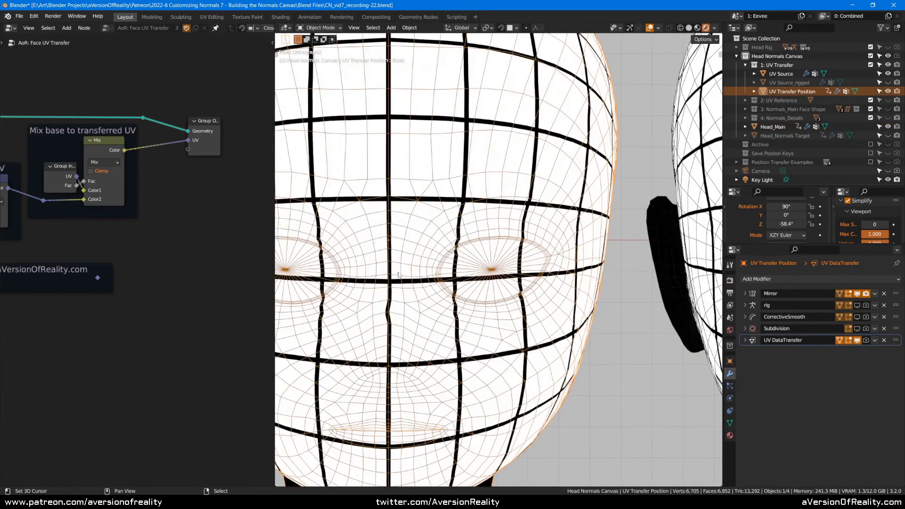
- Select Head_Main and show its Transfer + Correct UV nodes, selecting the AoR: Fix Position Center node
{"action": "scroll", "coordinate": [391, 316], "scroll_direction": "down", "scroll_amount": 4}
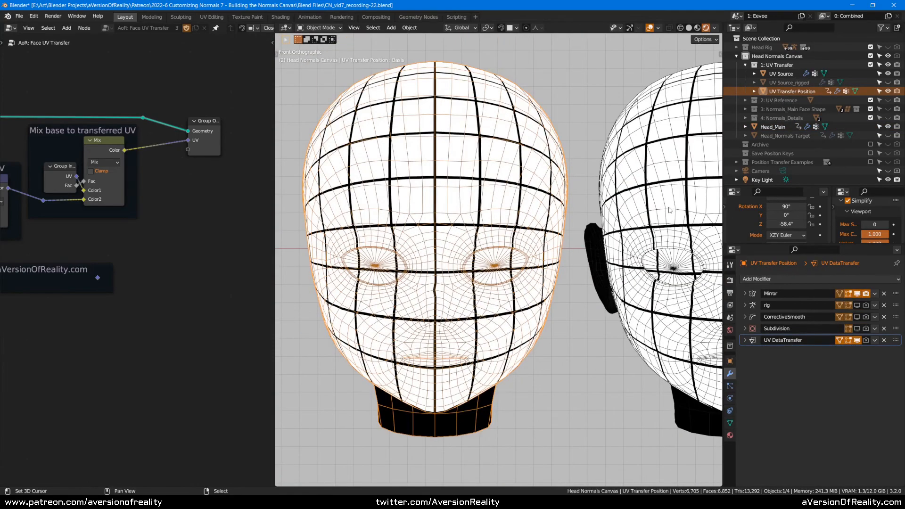
{"action": "scroll", "coordinate": [546, 302], "scroll_direction": "down", "scroll_amount": 1}
{"action": "right_click", "coordinate": [647, 225]}
{"action": "scroll", "coordinate": [646, 225], "scroll_direction": "up", "scroll_amount": 2}
{"action": "middle_click_drag", "start_coordinate": [647, 225], "coordinate": [548, 231], "text": "shift"}
{"action": "scroll", "coordinate": [168, 341], "scroll_direction": "down", "scroll_amount": 1}
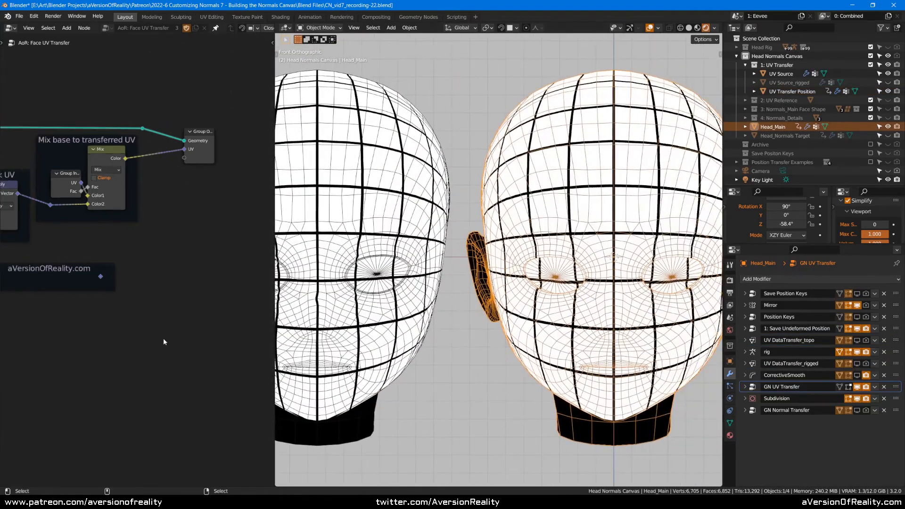
{"action": "middle_click_drag", "start_coordinate": [168, 341], "coordinate": [311, 322]}
{"action": "scroll", "coordinate": [227, 361], "scroll_direction": "up", "scroll_amount": 2}
{"action": "middle_click_drag", "start_coordinate": [75, 313], "coordinate": [183, 342]}
{"action": "left_click", "coordinate": [189, 255]}
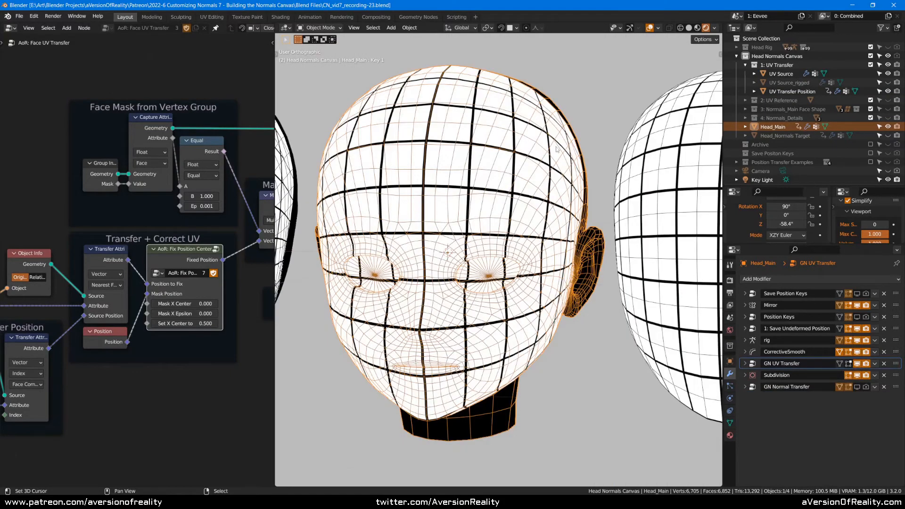
- Examine the transferred UV grid lines around the eyes, nose and center line of Head_Main from several angles
{"action": "scroll", "coordinate": [556, 149], "scroll_direction": "down", "scroll_amount": 2}
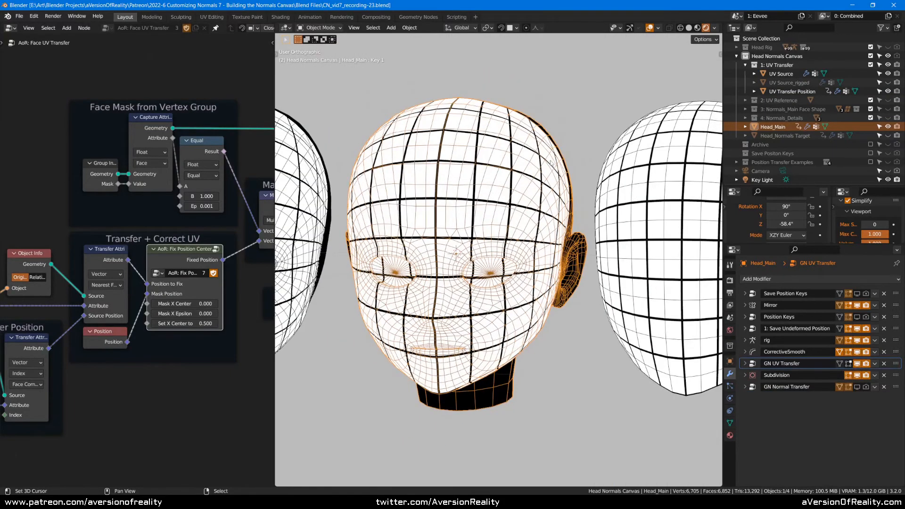
{"action": "middle_click_drag", "start_coordinate": [552, 163], "coordinate": [522, 174]}
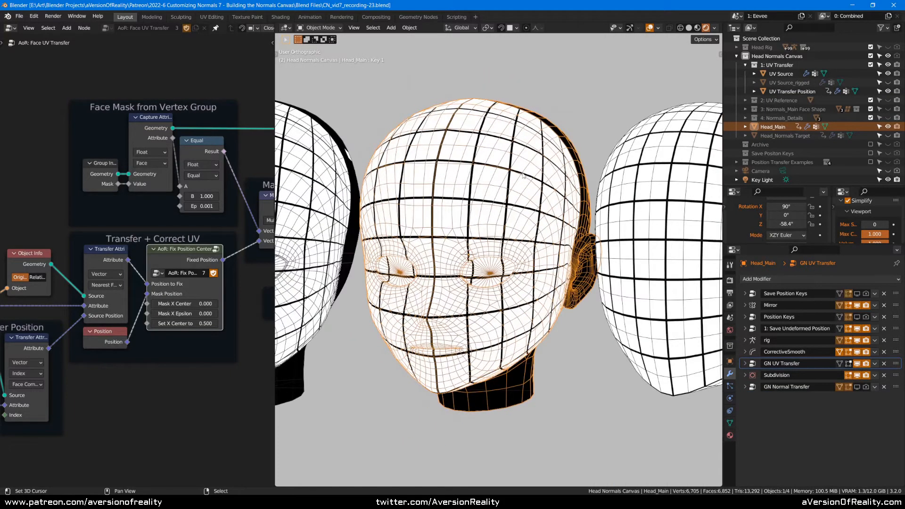
{"action": "middle_click_drag", "start_coordinate": [519, 176], "coordinate": [495, 202]}
{"action": "middle_click_drag", "start_coordinate": [539, 175], "coordinate": [555, 183]}
{"action": "scroll", "coordinate": [486, 204], "scroll_direction": "up", "scroll_amount": 1}
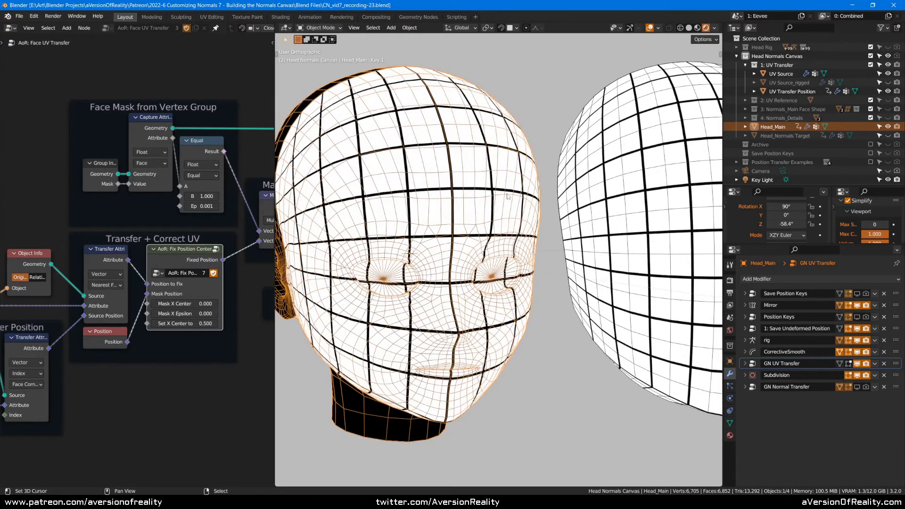
{"action": "middle_click_drag", "start_coordinate": [596, 170], "coordinate": [579, 163]}
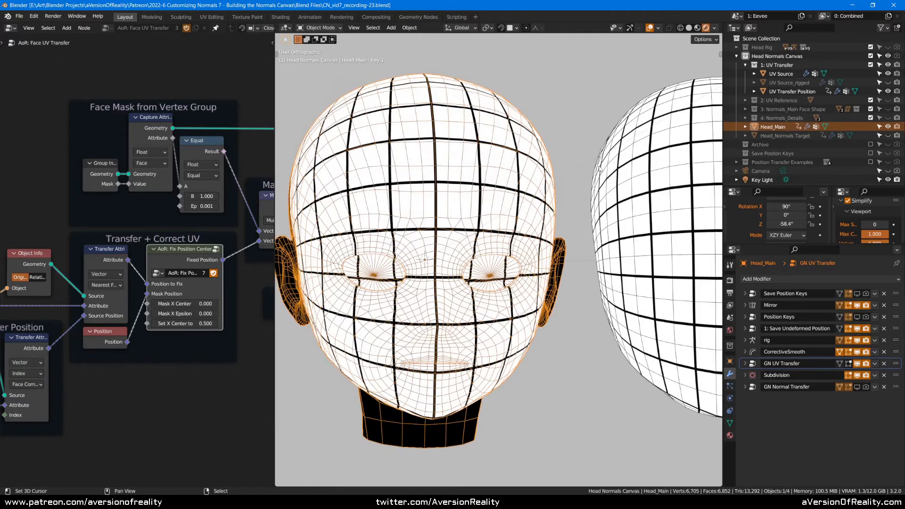
{"action": "middle_click_drag", "start_coordinate": [600, 170], "coordinate": [610, 172]}
{"action": "scroll", "coordinate": [542, 212], "scroll_direction": "down", "scroll_amount": 1}
{"action": "middle_click_drag", "start_coordinate": [542, 212], "coordinate": [568, 206]}
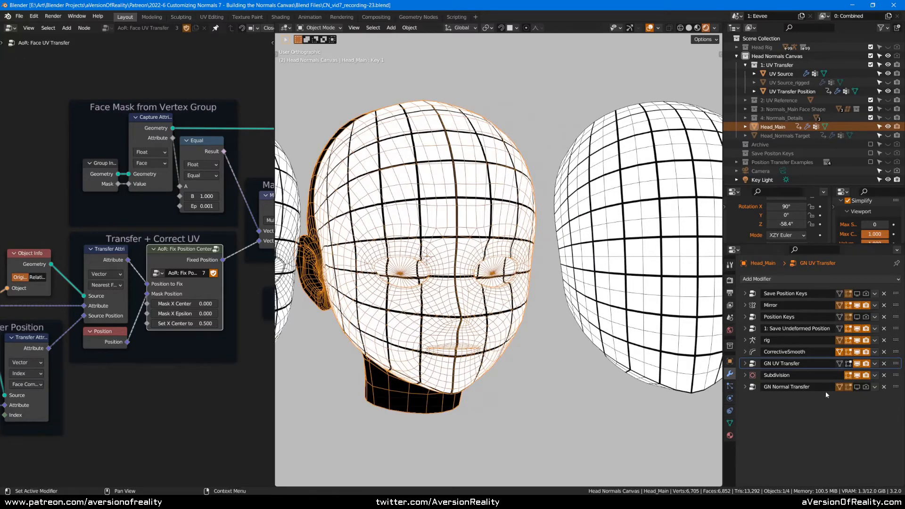
- Try to apply the GN UV Transfer modifier on Head_Main while it still has shape keys
{"action": "left_click", "coordinate": [875, 363]}
{"action": "left_click", "coordinate": [860, 372]}
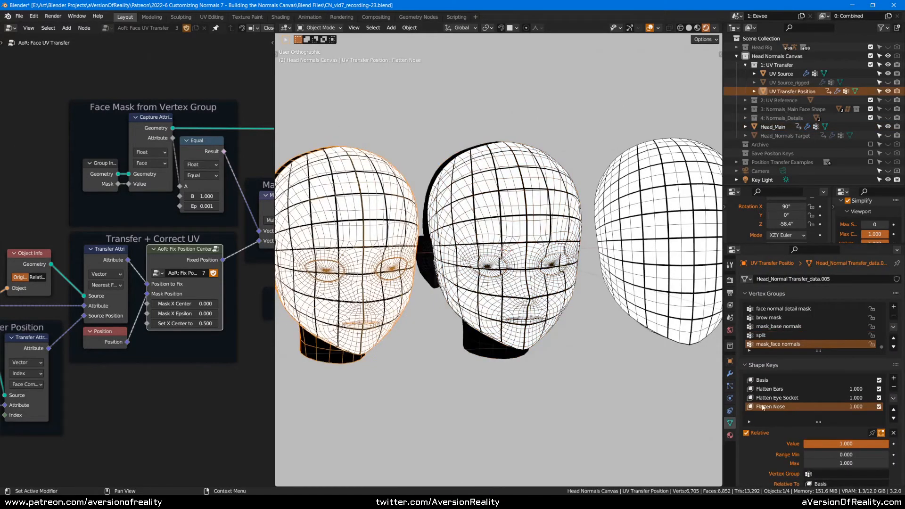
- Toggle the Flatten Ears, Flatten Eye Socket and Flatten Nose shape keys of UV Transfer Position off and back on
{"action": "left_click", "coordinate": [878, 389]}
{"action": "left_click", "coordinate": [878, 397]}
{"action": "left_click", "coordinate": [879, 407]}
{"action": "left_click", "coordinate": [879, 408]}
{"action": "left_click", "coordinate": [878, 398]}
{"action": "left_click", "coordinate": [878, 389]}
- Select Head_Main and delete its Basis, Flatten Ears, Flatten Eye Socket and Flatten Nose shape keys
{"action": "right_click", "coordinate": [528, 262]}
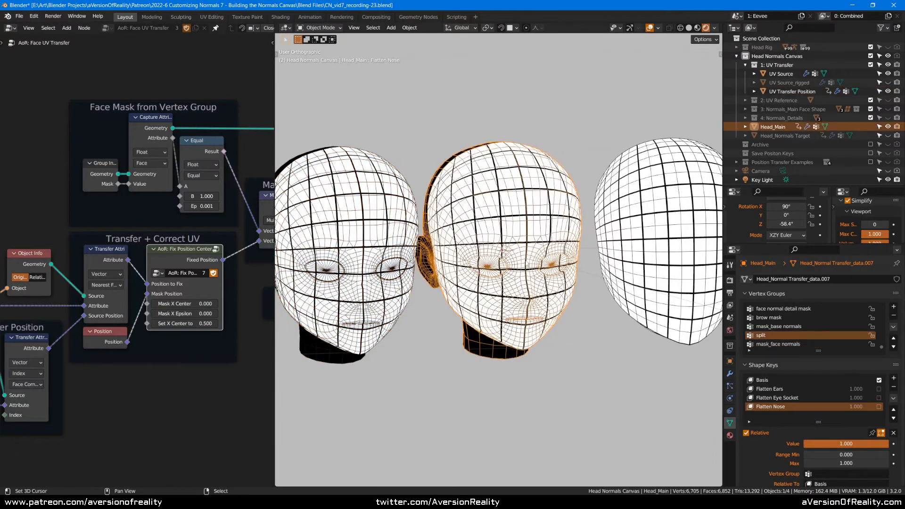
{"action": "left_click", "coordinate": [895, 388]}
{"action": "left_click", "coordinate": [894, 388]}
{"action": "left_click", "coordinate": [894, 388]}
{"action": "left_click", "coordinate": [895, 388]}
- Apply the GN UV Transfer modifier on Head_Main
{"action": "left_click", "coordinate": [730, 373]}
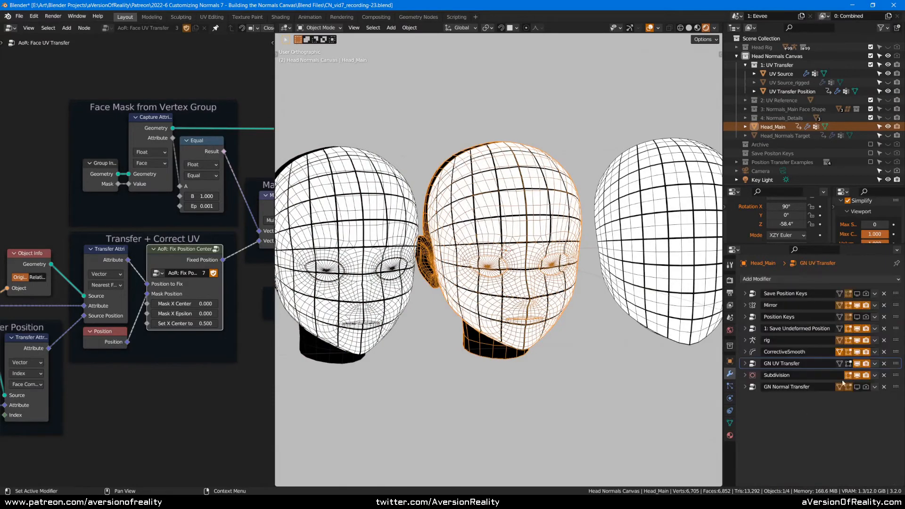
{"action": "left_click", "coordinate": [875, 363]}
{"action": "left_click", "coordinate": [862, 375]}
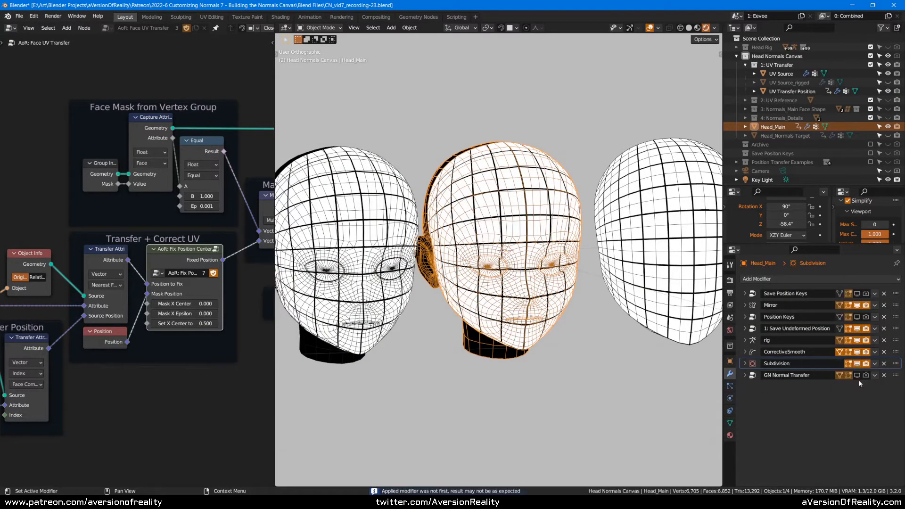
- Check Head_Main's UV map list and examine the applied UV grid on the face from several angles
{"action": "left_click", "coordinate": [730, 423]}
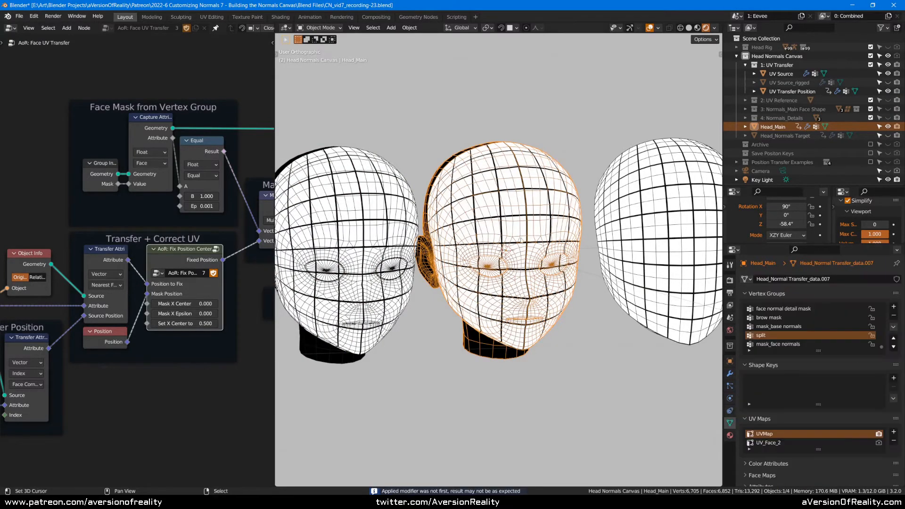
{"action": "middle_click_drag", "start_coordinate": [519, 225], "coordinate": [406, 175]}
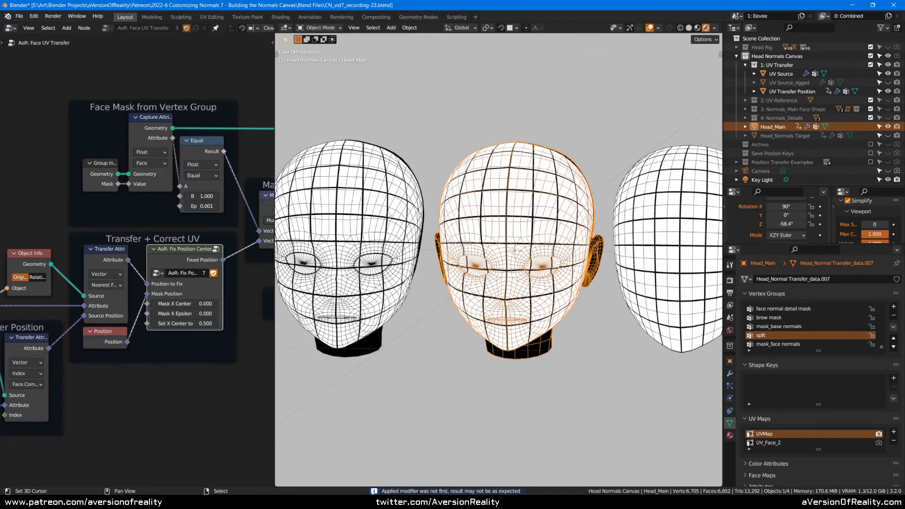
{"action": "scroll", "coordinate": [406, 217], "scroll_direction": "up", "scroll_amount": 1}
{"action": "mouse_move", "coordinate": [473, 219]}
{"action": "middle_mouse_down"}
{"action": "mouse_move", "coordinate": [452, 217]}
{"action": "mouse_move", "coordinate": [478, 225]}
{"action": "middle_mouse_up"}
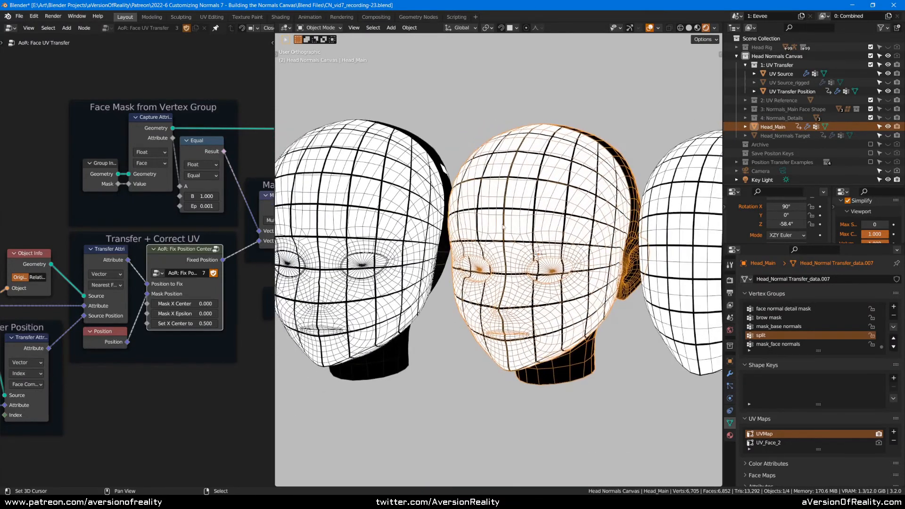
{"action": "middle_click_drag", "start_coordinate": [551, 219], "coordinate": [576, 214]}
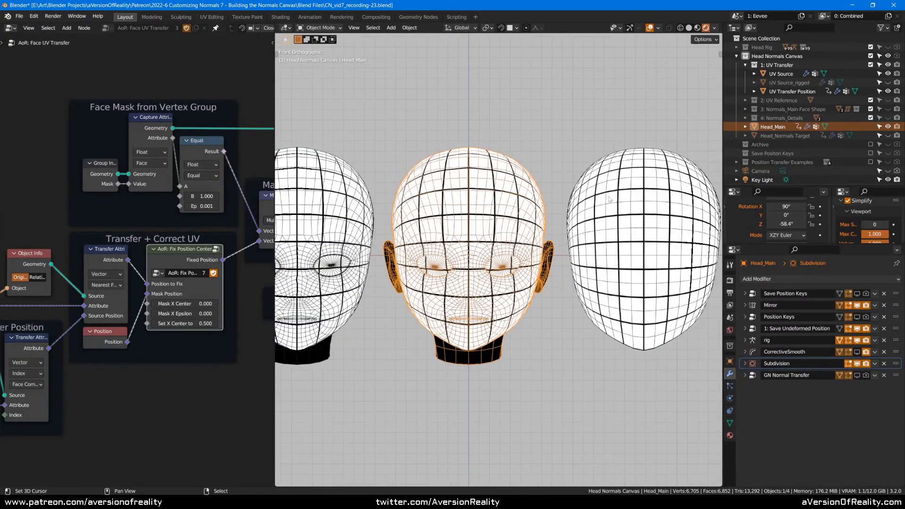
{"action": "middle_click_drag", "start_coordinate": [537, 177], "coordinate": [628, 193]}
{"action": "middle_click_drag", "start_coordinate": [598, 195], "coordinate": [582, 183]}
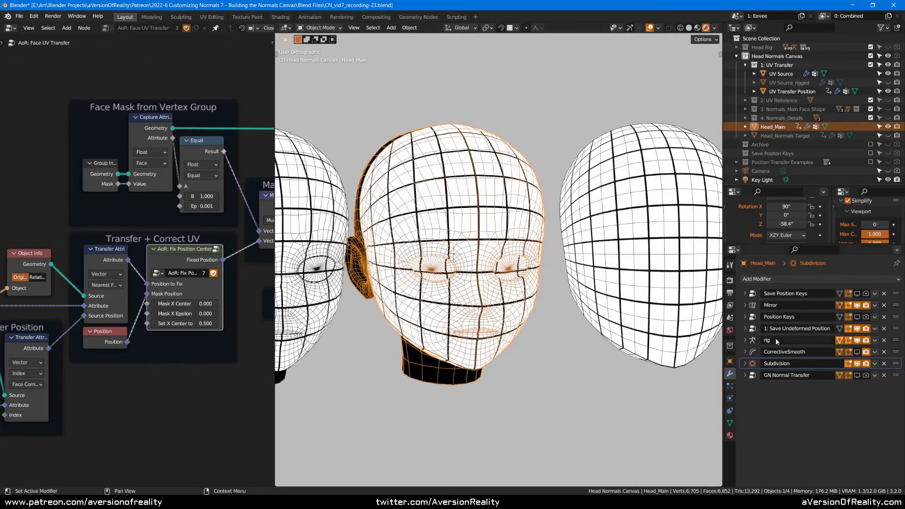
- Enable the Position Keys modifier's viewport display on Head_Main and expand its settings
{"action": "left_click", "coordinate": [858, 320]}
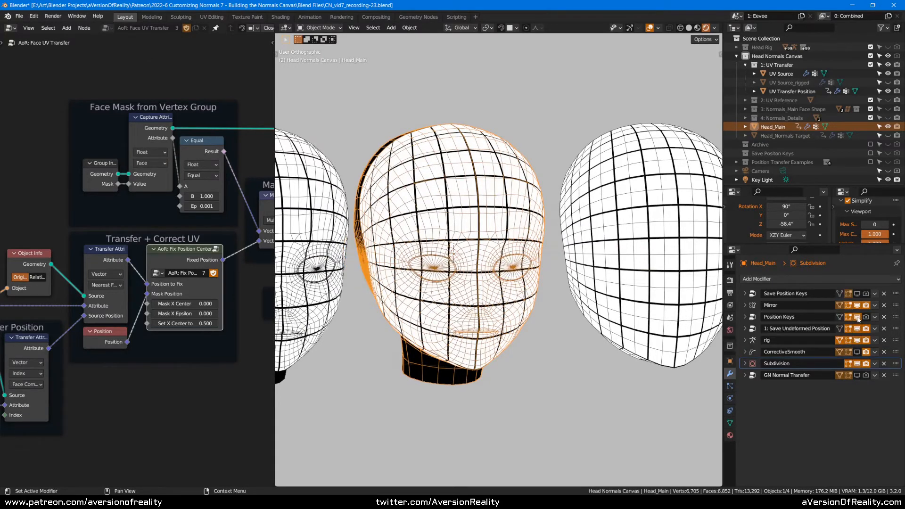
{"action": "left_click", "coordinate": [754, 318]}
{"action": "middle_click_drag", "start_coordinate": [547, 217], "coordinate": [572, 224]}
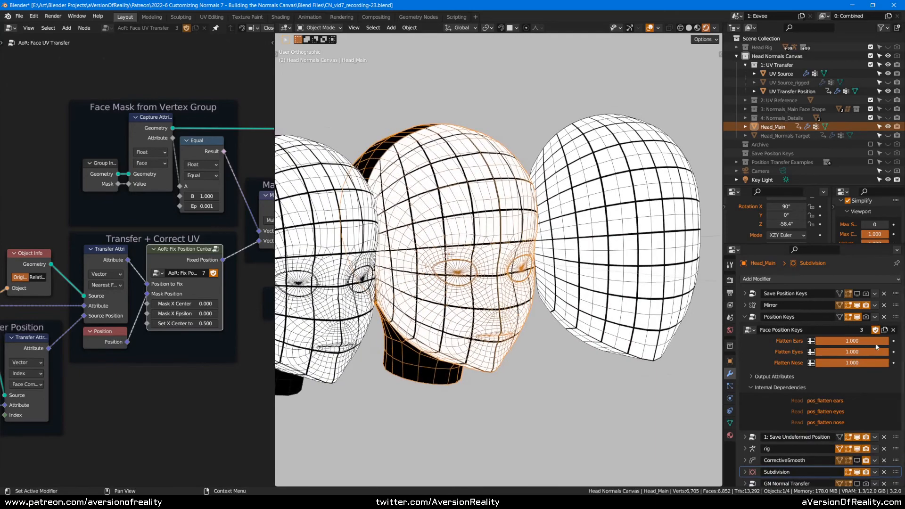
- Try lowering Flatten Ears in the Position Keys modifier, then undo the change
{"action": "left_click_drag", "start_coordinate": [856, 344], "coordinate": [782, 345]}
{"action": "key", "text": "ctrl+z"}
{"action": "key", "text": "KP_1"}
{"action": "middle_click_drag", "start_coordinate": [600, 278], "coordinate": [553, 281]}
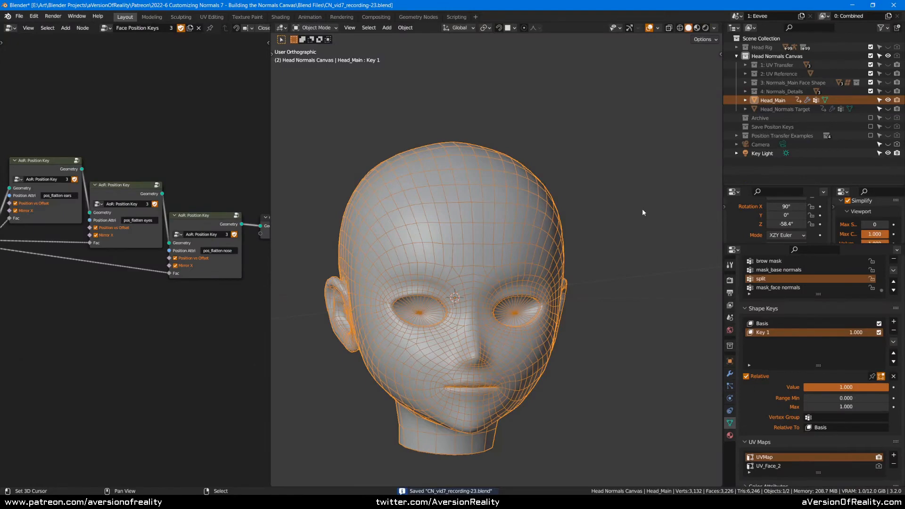
- Move the selected upper forehead vertices of Head_Main's Key 1 by X 0.02892, Y -0.00855 and Z 0.02473 in Edit Mode
{"action": "key", "text": "Tab"}
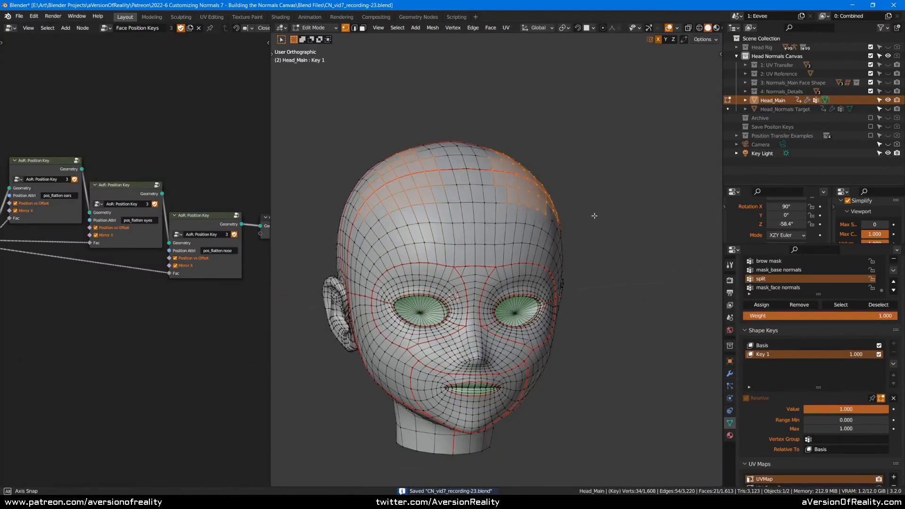
{"action": "key", "text": "g"}
{"action": "left_click", "coordinate": [620, 194]}
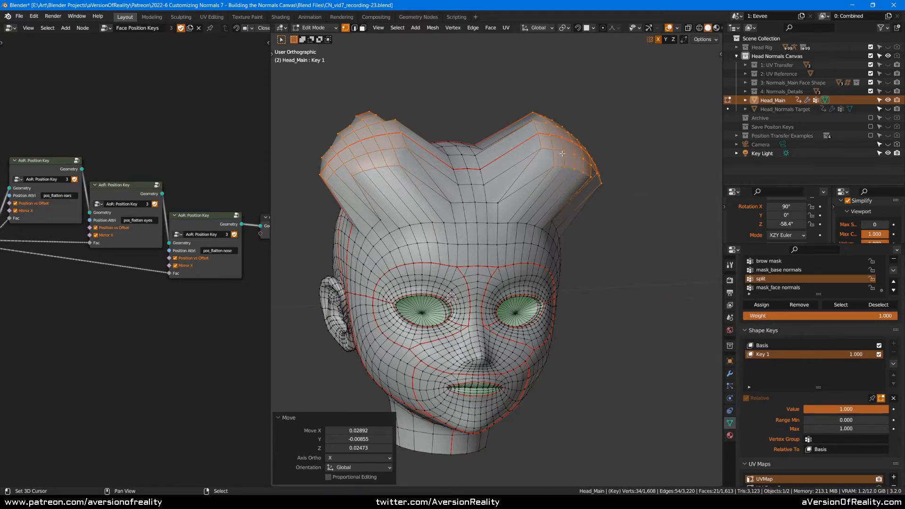
{"action": "key", "text": "Tab"}
- Test Key 1's value on Head_Main and examine the pulled-out forehead shape from several angles
{"action": "mouse_move", "coordinate": [886, 387]}
{"action": "left_mouse_down"}
{"action": "mouse_move", "coordinate": [770, 385]}
{"action": "mouse_move", "coordinate": [876, 387]}
{"action": "left_mouse_up"}
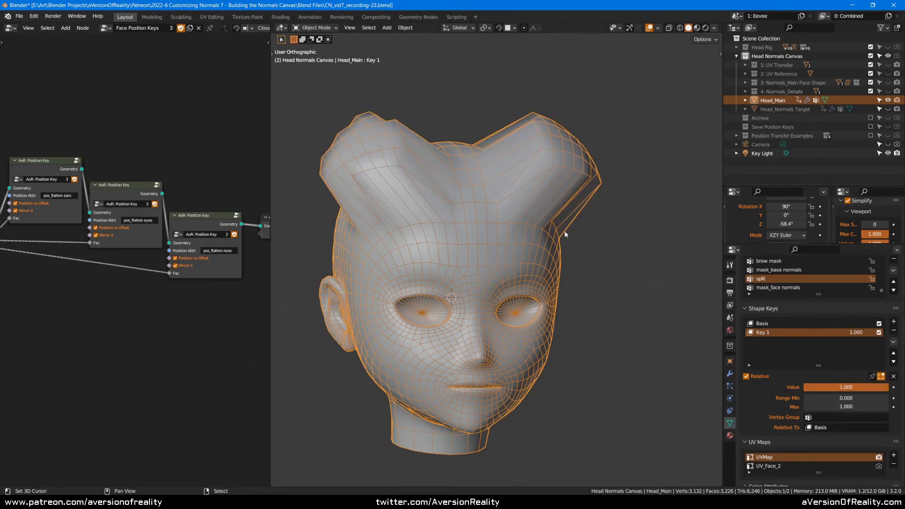
{"action": "mouse_move", "coordinate": [634, 215]}
{"action": "middle_mouse_down"}
{"action": "mouse_move", "coordinate": [629, 193]}
{"action": "mouse_move", "coordinate": [613, 198]}
{"action": "mouse_move", "coordinate": [632, 189]}
{"action": "mouse_move", "coordinate": [621, 222]}
{"action": "middle_mouse_up"}
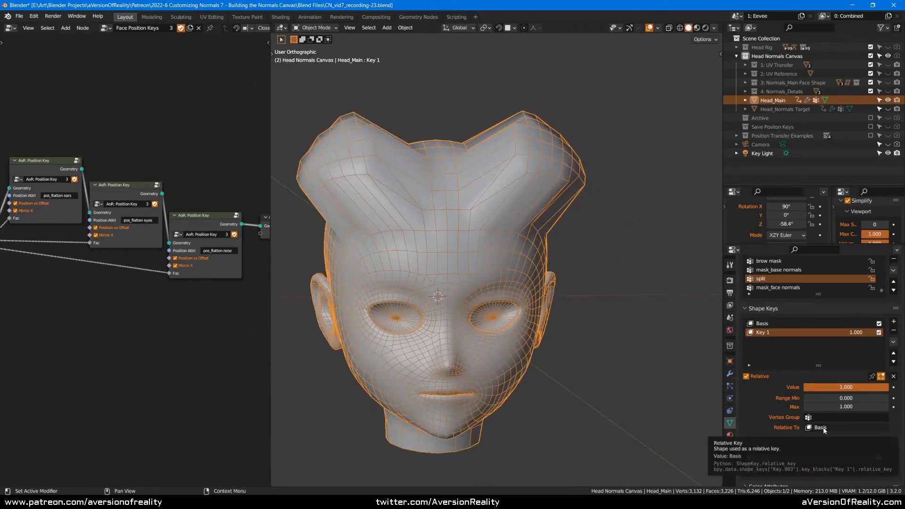
{"action": "middle_click_drag", "start_coordinate": [594, 248], "coordinate": [609, 240]}
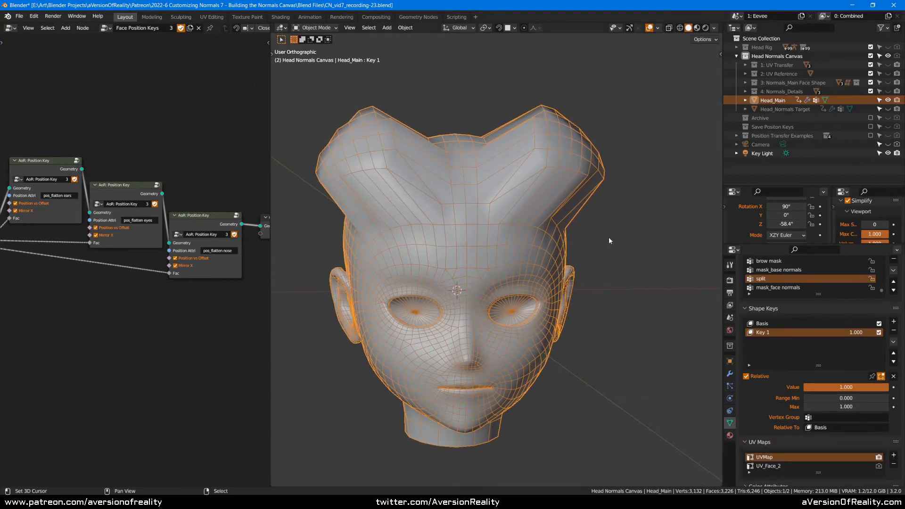
{"action": "middle_click_drag", "start_coordinate": [540, 178], "coordinate": [308, 148]}
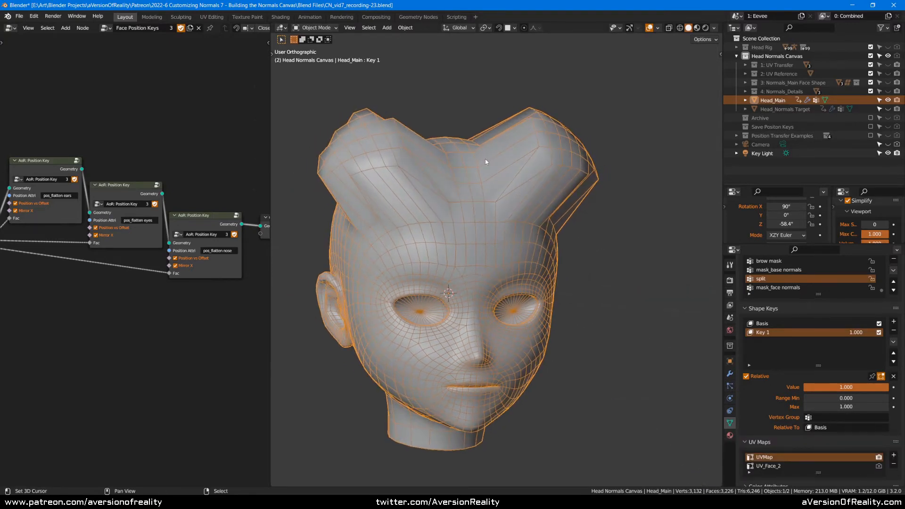
{"action": "middle_click_drag", "start_coordinate": [468, 162], "coordinate": [474, 172]}
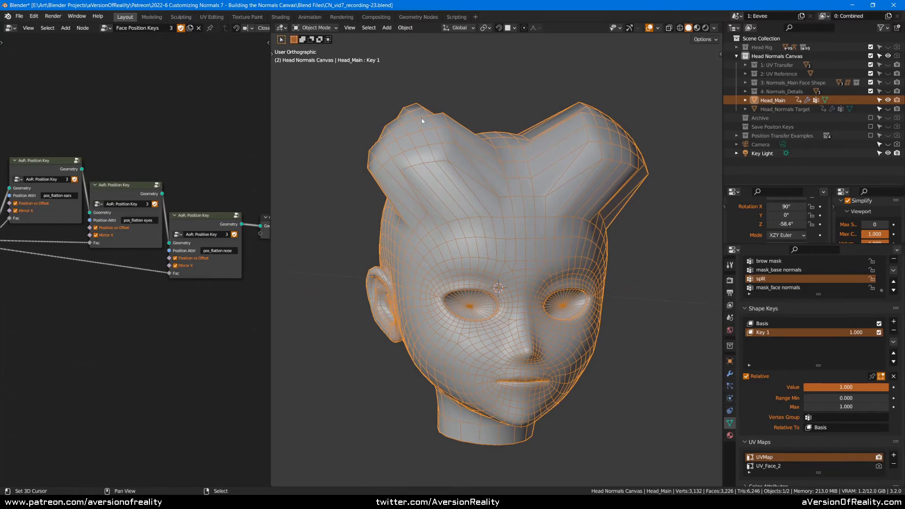
- Widen the node editor to show the whole Face Position Keys tree and vary Key 1's value, returning it to 1.000
{"action": "left_click_drag", "start_coordinate": [270, 125], "coordinate": [366, 125]}
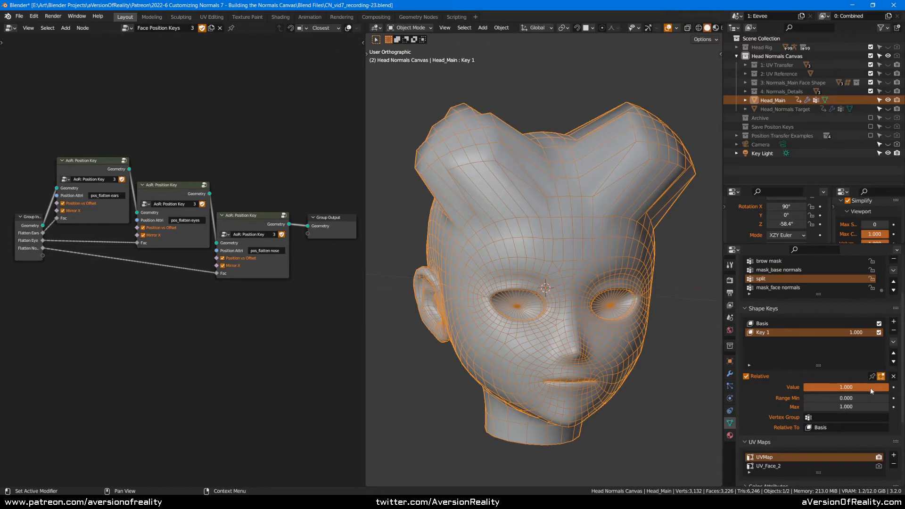
{"action": "left_click_drag", "start_coordinate": [866, 387], "coordinate": [893, 387]}
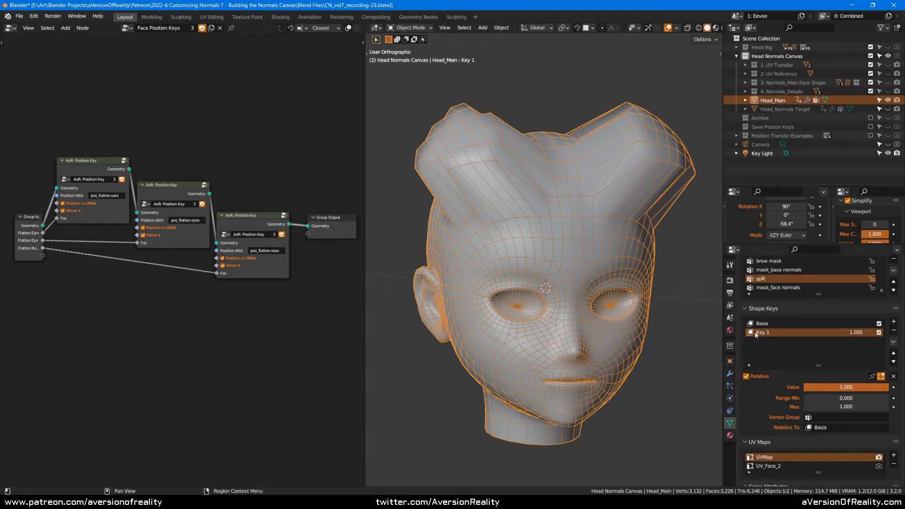
{"action": "left_click_drag", "start_coordinate": [872, 390], "coordinate": [891, 387]}
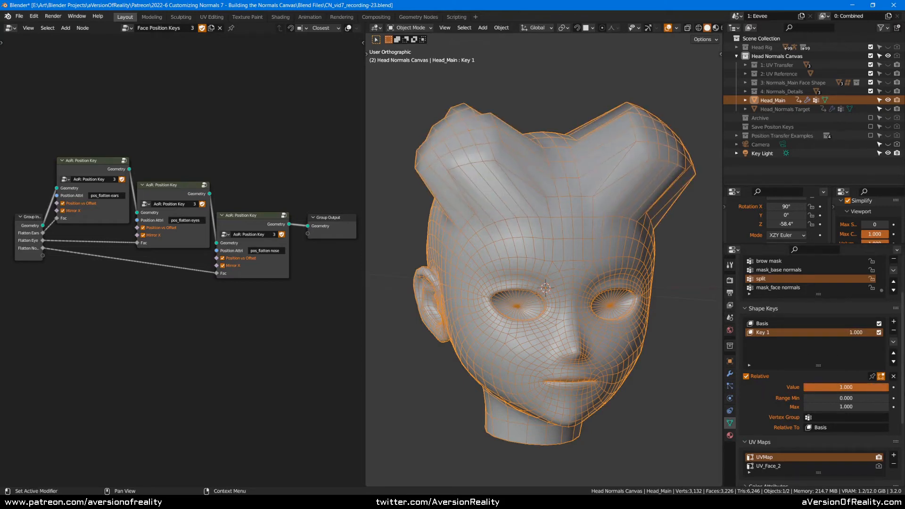
- Delete the Key 1 and Basis shape keys from Head_Main
{"action": "left_click", "coordinate": [893, 330]}
{"action": "left_click", "coordinate": [894, 331]}
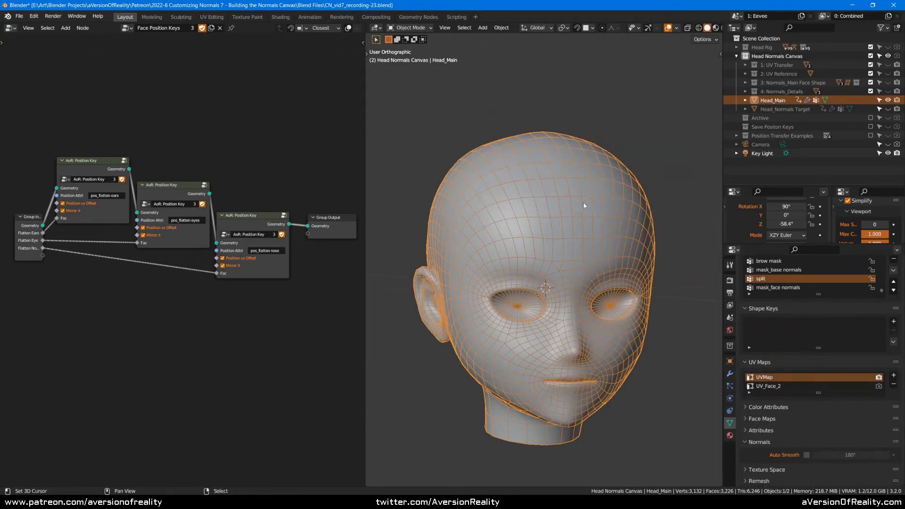
- Review the Position Keys modifier and its AoR: Position Key nodes for pos_flatten ears, pos_flatten eyes and pos_flatten nose
{"action": "scroll", "coordinate": [271, 200], "scroll_direction": "up", "scroll_amount": 1}
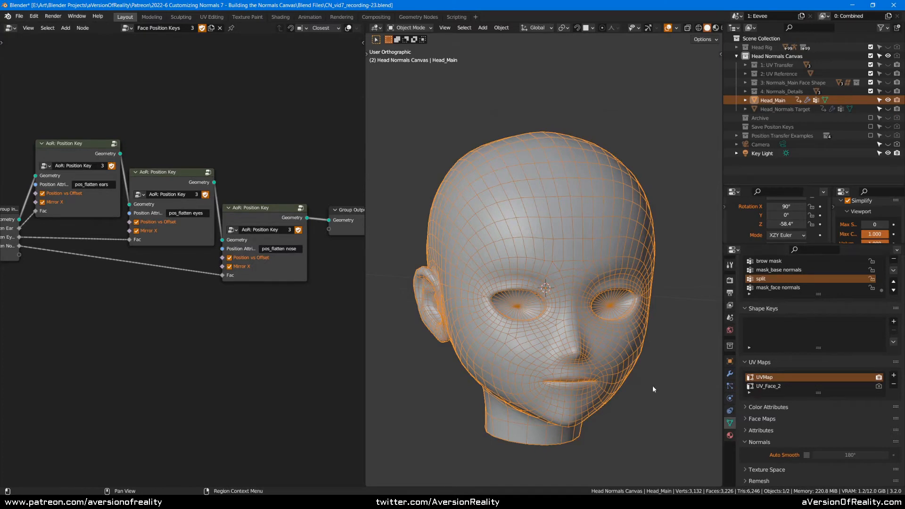
{"action": "left_click", "coordinate": [248, 216]}
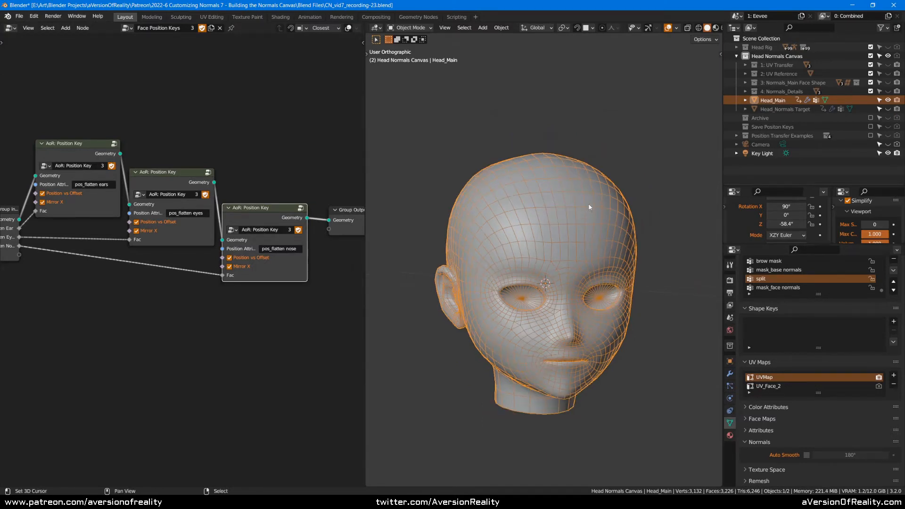
{"action": "key", "text": "KP_1"}
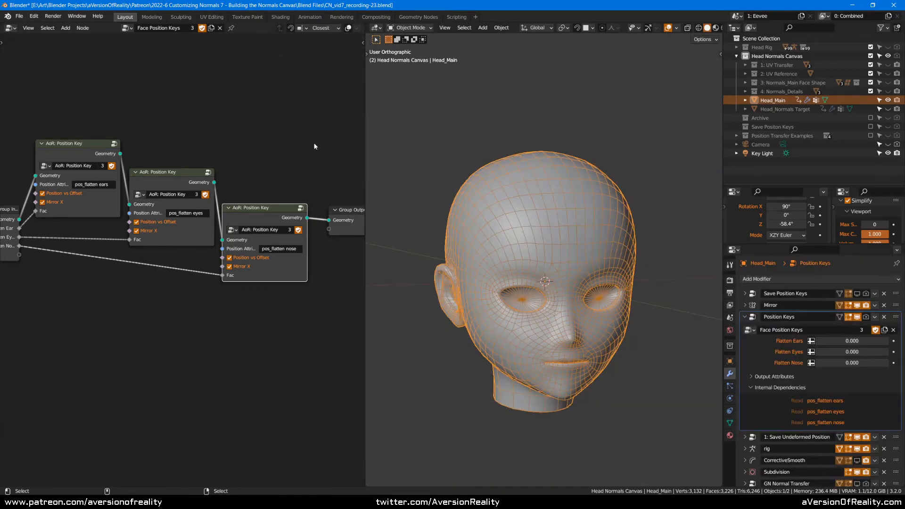
{"action": "left_click", "coordinate": [313, 143]}
{"action": "middle_click_drag", "start_coordinate": [313, 142], "coordinate": [125, 173]}
{"action": "left_click", "coordinate": [124, 173]}
{"action": "left_click", "coordinate": [207, 198]}
{"action": "left_click", "coordinate": [279, 230]}
{"action": "left_click", "coordinate": [304, 158]}
{"action": "middle_click_drag", "start_coordinate": [306, 161], "coordinate": [273, 153]}
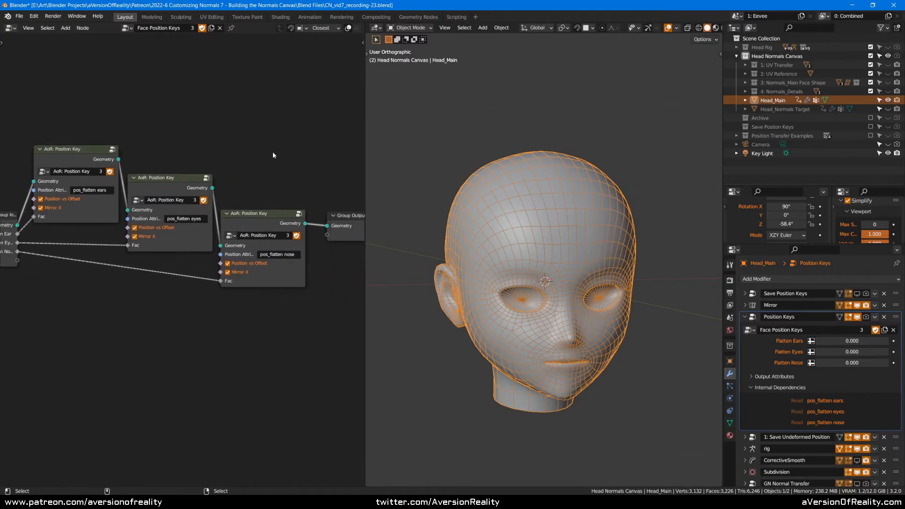
- Set Flatten Ears, Flatten Eyes and Flatten Nose to 1.000 and check Head_Main's shape keys and attributes
{"action": "left_click_drag", "start_coordinate": [824, 342], "coordinate": [891, 342]}
{"action": "left_click_drag", "start_coordinate": [827, 353], "coordinate": [882, 363]}
{"action": "left_click", "coordinate": [730, 424]}
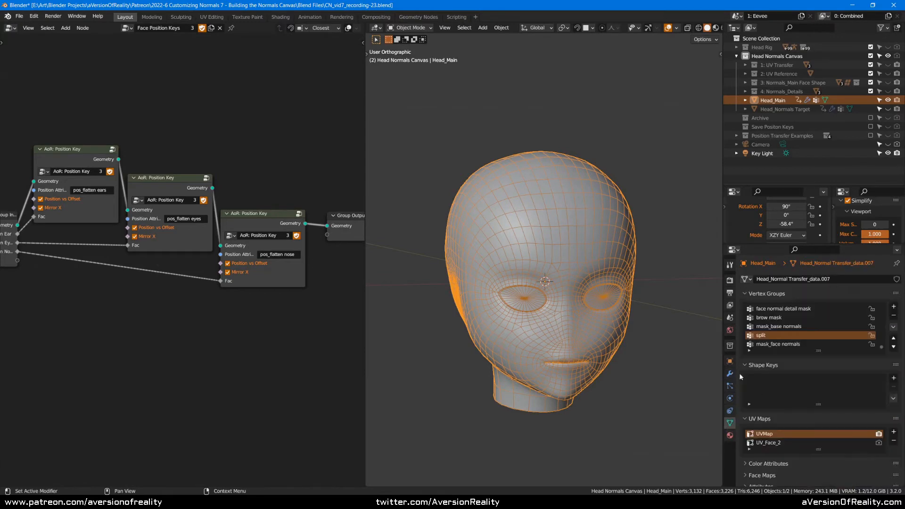
{"action": "scroll", "coordinate": [802, 385], "scroll_direction": "down", "scroll_amount": 4}
{"action": "left_click", "coordinate": [770, 408]}
{"action": "scroll", "coordinate": [802, 394], "scroll_direction": "down", "scroll_amount": 4}
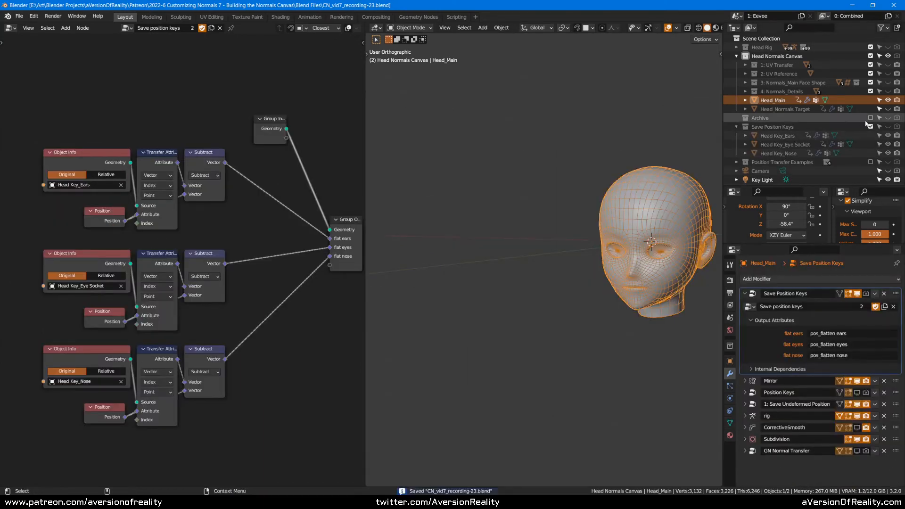
- Show the Save Positon Keys collection and inspect its three key heads, checking Head Key_Ears' shape keys and modifiers
{"action": "left_click", "coordinate": [888, 127]}
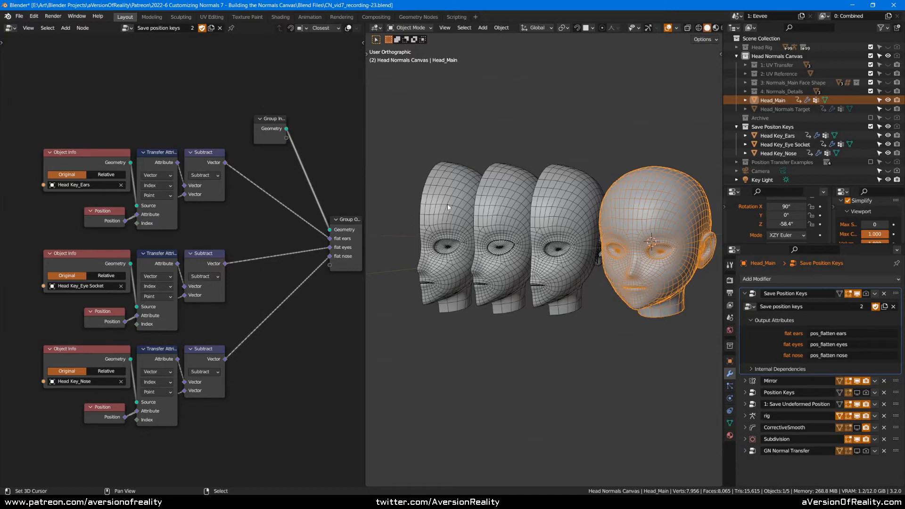
{"action": "left_click", "coordinate": [453, 191]}
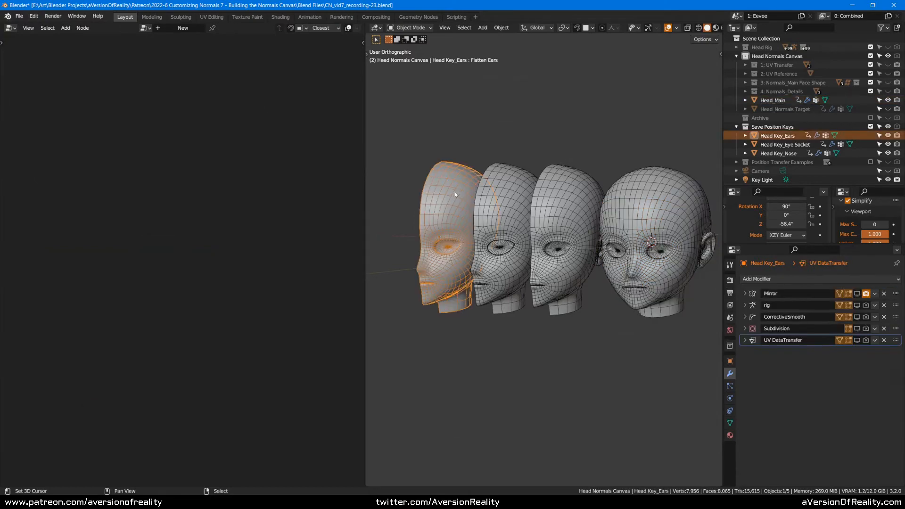
{"action": "left_click", "coordinate": [508, 190]}
{"action": "left_click", "coordinate": [514, 193]}
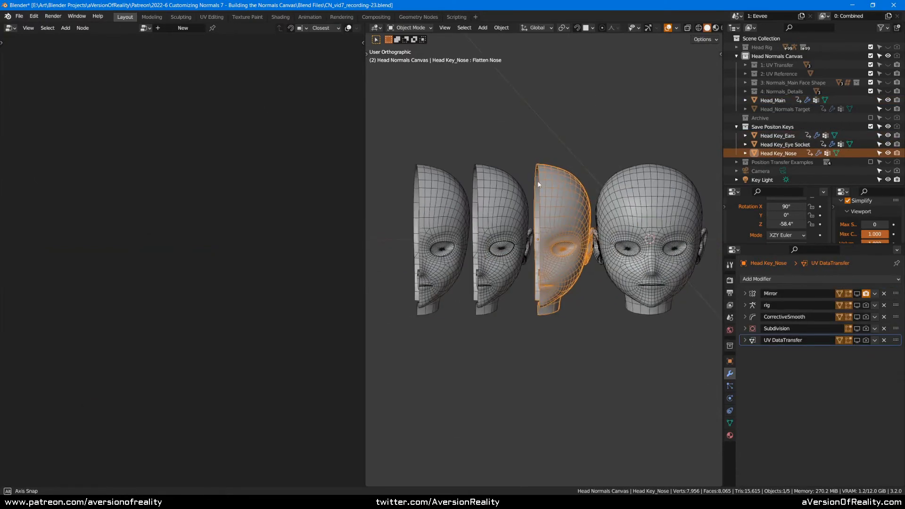
{"action": "left_click", "coordinate": [458, 214]}
{"action": "left_click", "coordinate": [731, 423]}
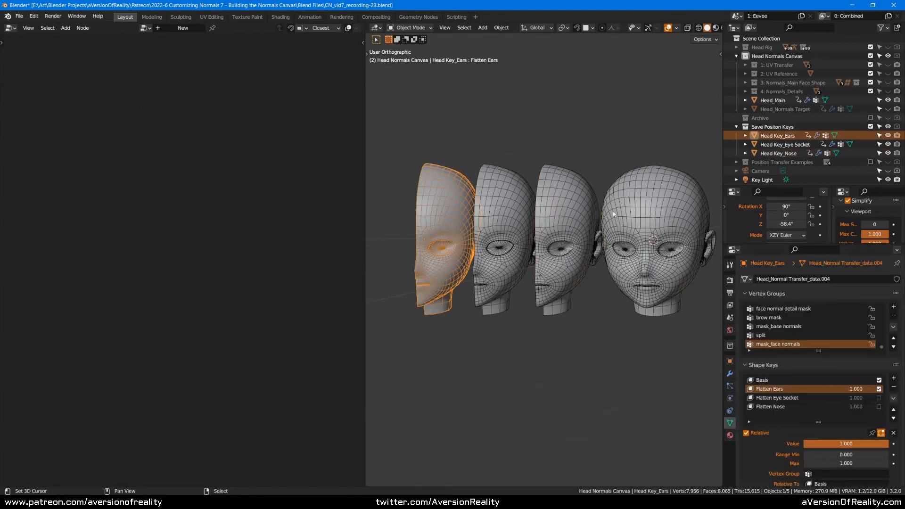
{"action": "left_click", "coordinate": [730, 373]}
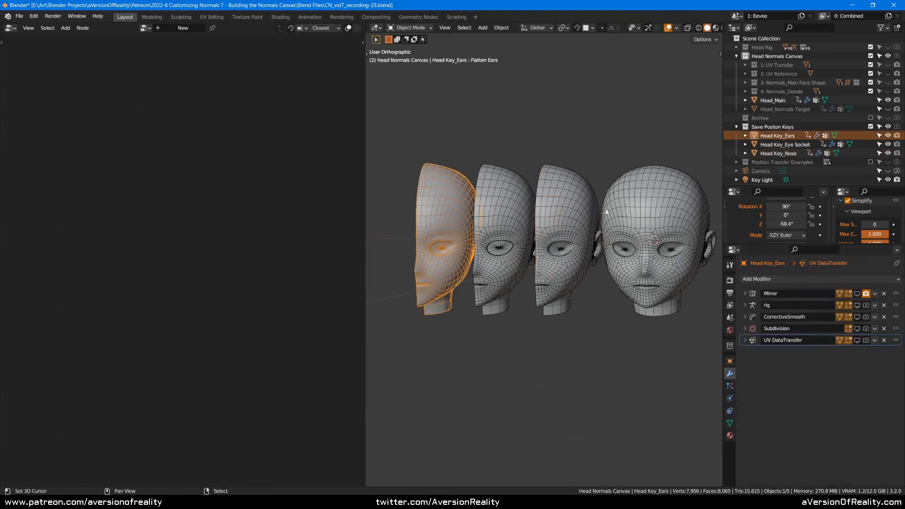
- Disable viewport display for every Head_Main modifier from Mirror down to GN Normal Transfer and save the file
{"action": "left_click", "coordinate": [637, 202]}
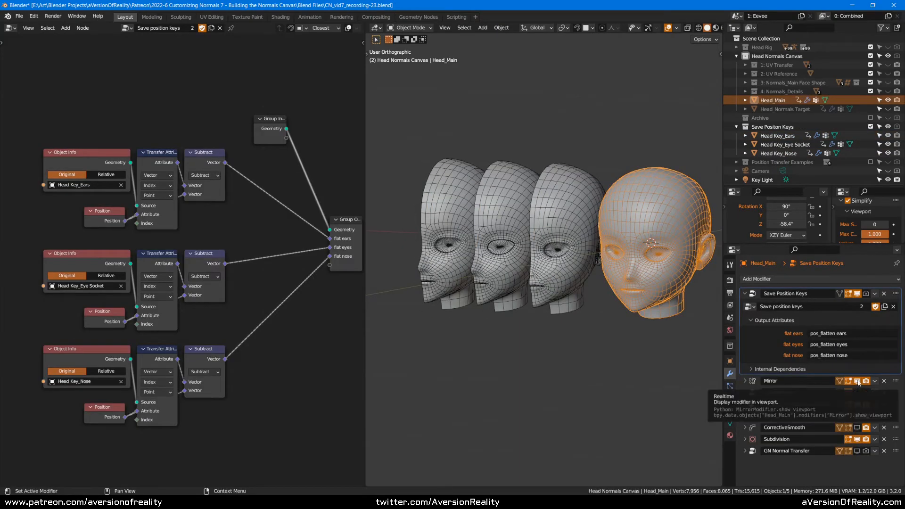
{"action": "left_click", "coordinate": [856, 381]}
{"action": "left_click", "coordinate": [857, 404]}
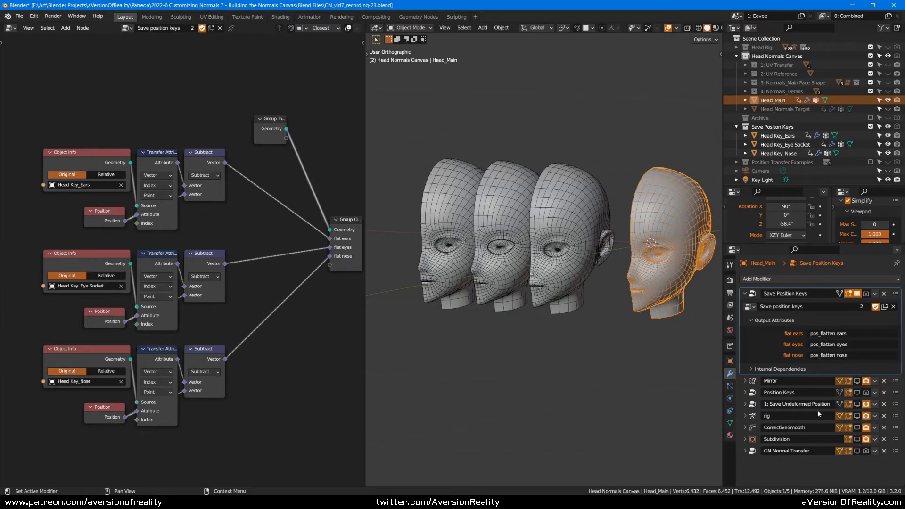
{"action": "middle_click_drag", "start_coordinate": [550, 154], "coordinate": [545, 157]}
{"action": "scroll", "coordinate": [307, 89], "scroll_direction": "up", "scroll_amount": 1}
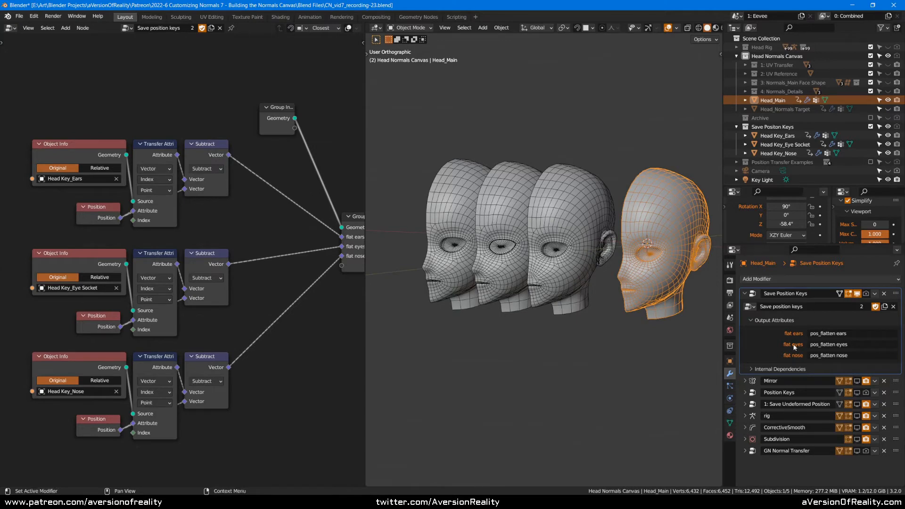
{"action": "key", "text": "ctrl+s"}
- Examine the Object Info node for Head Key_Ears and its Position node in the Save position keys tree
{"action": "scroll", "coordinate": [235, 211], "scroll_direction": "up", "scroll_amount": 1}
{"action": "left_click", "coordinate": [75, 128]}
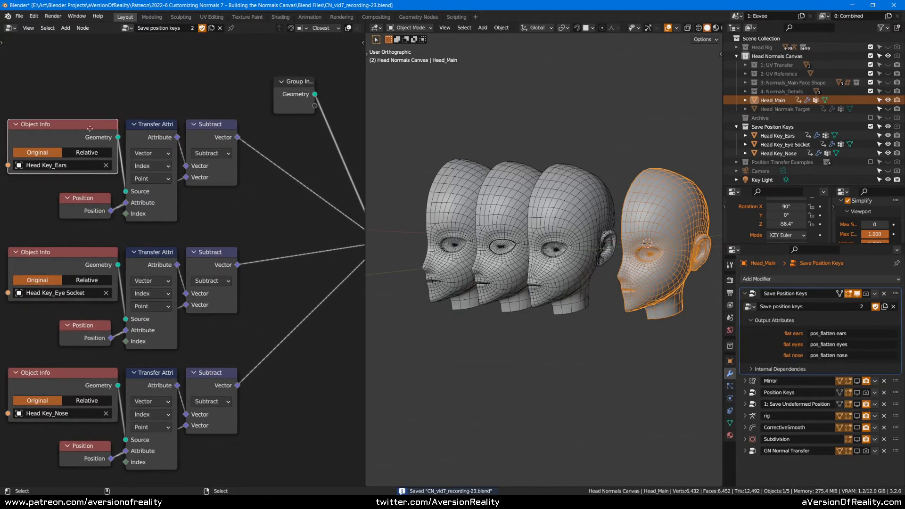
{"action": "middle_click_drag", "start_coordinate": [87, 132], "coordinate": [103, 125]}
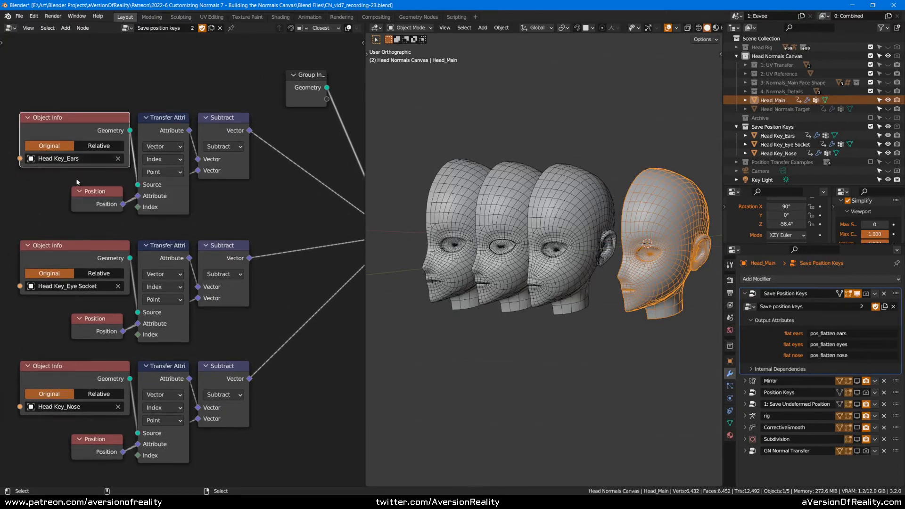
{"action": "left_click", "coordinate": [67, 207]}
{"action": "left_click", "coordinate": [101, 197]}
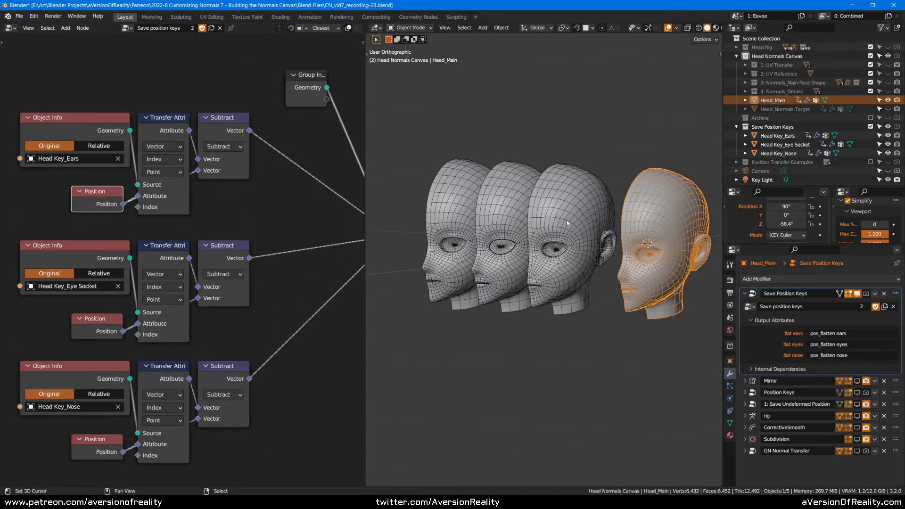
{"action": "left_click", "coordinate": [95, 121]}
{"action": "left_click", "coordinate": [139, 127], "text": "shift"}
{"action": "key", "text": "g"}
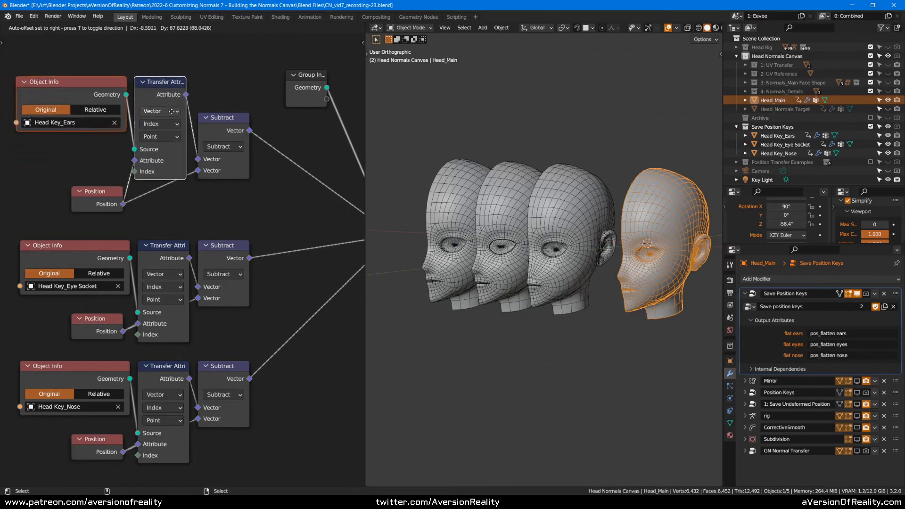
{"action": "left_click", "coordinate": [168, 148]}
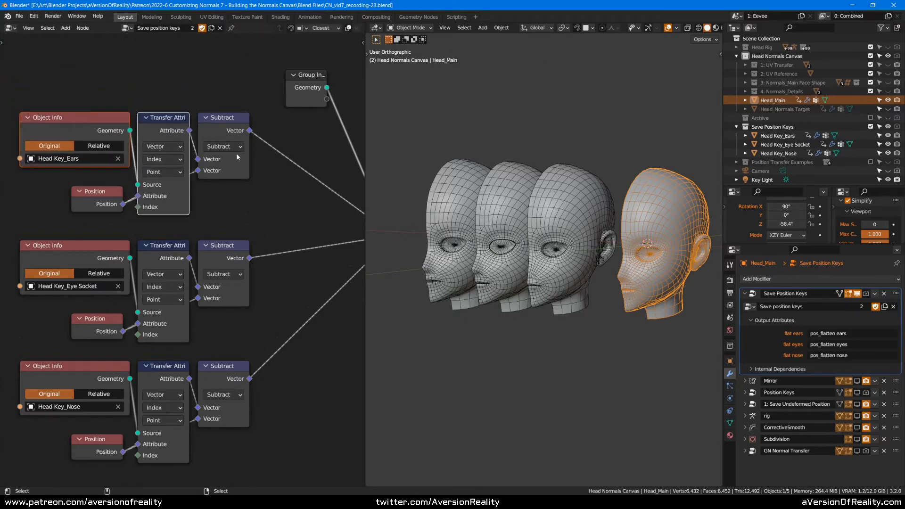
- Examine the Subtract node of the ears branch and how the branches feed the flat ears, flat eyes and flat nose outputs
{"action": "middle_click_drag", "start_coordinate": [271, 181], "coordinate": [216, 170]}
{"action": "left_click", "coordinate": [176, 118]}
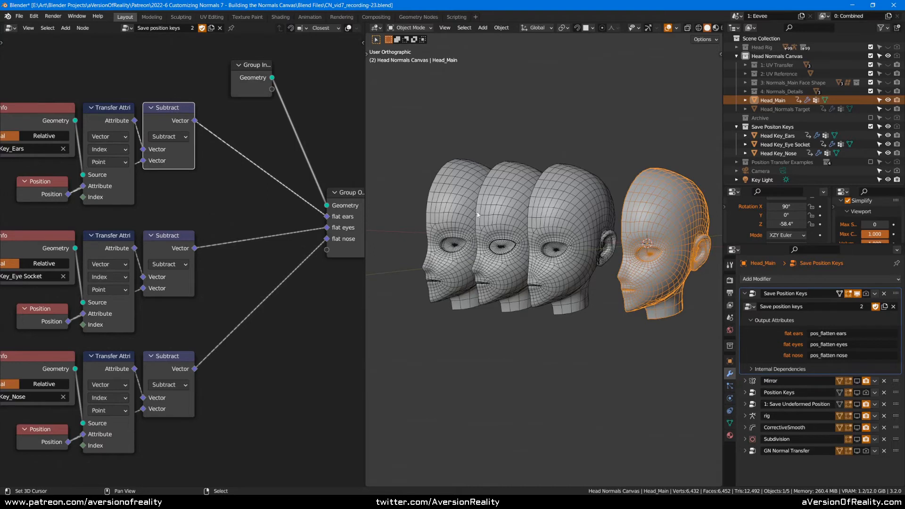
{"action": "left_click", "coordinate": [245, 128]}
{"action": "scroll", "coordinate": [245, 128], "scroll_direction": "down", "scroll_amount": 1}
{"action": "mouse_move", "coordinate": [219, 206]}
{"action": "middle_mouse_down"}
{"action": "mouse_move", "coordinate": [319, 212]}
{"action": "mouse_move", "coordinate": [242, 199]}
{"action": "mouse_move", "coordinate": [229, 208]}
{"action": "middle_mouse_up"}
{"action": "scroll", "coordinate": [245, 207], "scroll_direction": "up", "scroll_amount": 1}
{"action": "middle_click_drag", "start_coordinate": [276, 103], "coordinate": [239, 96]}
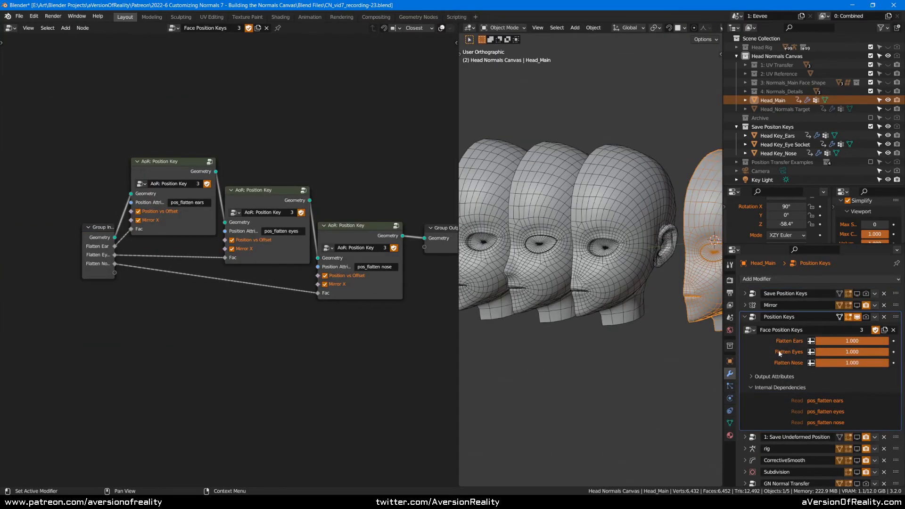
- Look inside the pos_flatten ears AoR: Position Key group to see how Position Attribute feeds the Named Attribute node
{"action": "scroll", "coordinate": [284, 363], "scroll_direction": "up", "scroll_amount": 2}
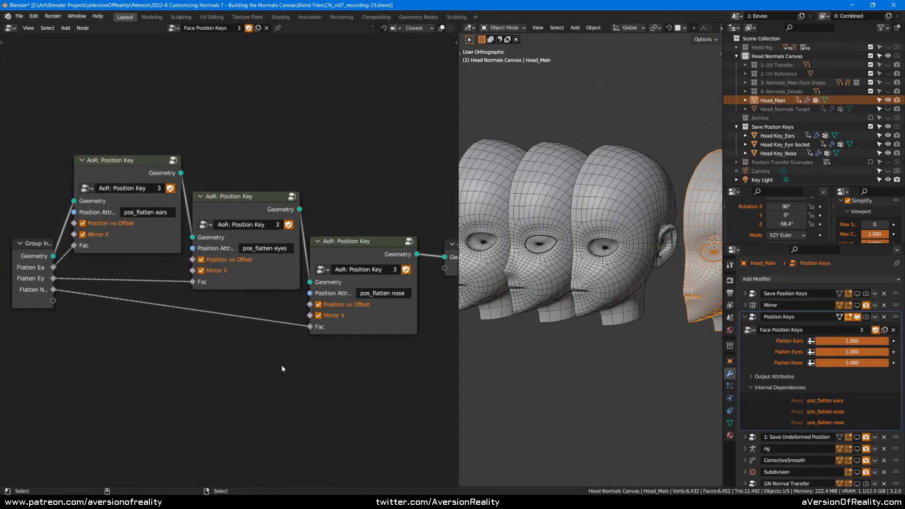
{"action": "left_click", "coordinate": [140, 178]}
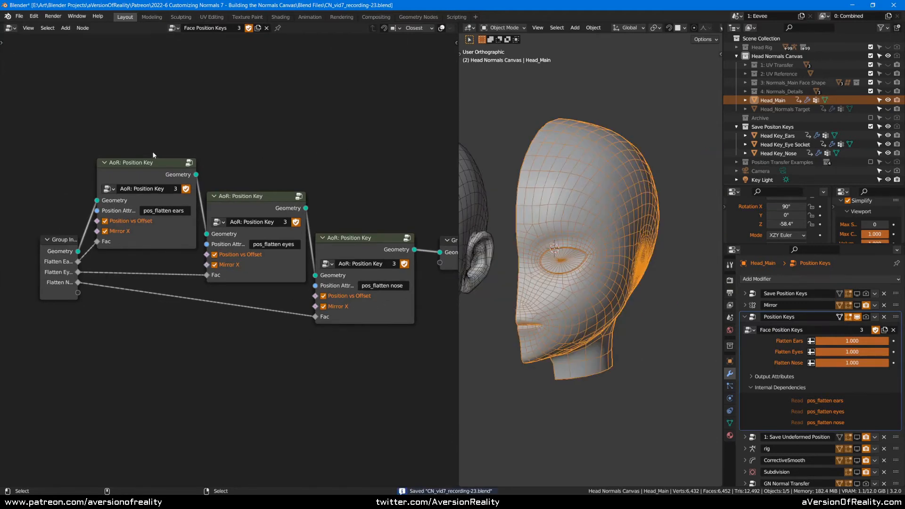
{"action": "left_click", "coordinate": [153, 160]}
{"action": "key", "text": "Tab"}
{"action": "key", "text": "Home"}
{"action": "left_click", "coordinate": [105, 284]}
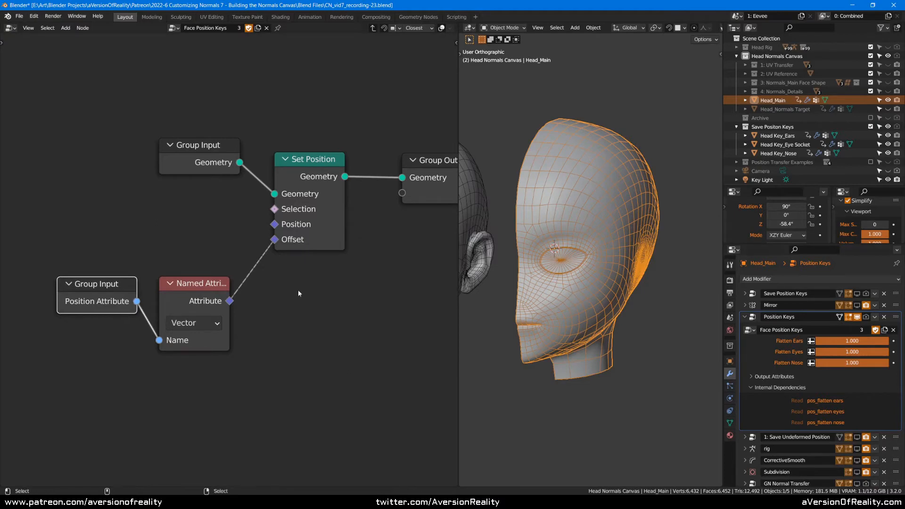
{"action": "left_click", "coordinate": [330, 292]}
{"action": "key", "text": "Tab"}
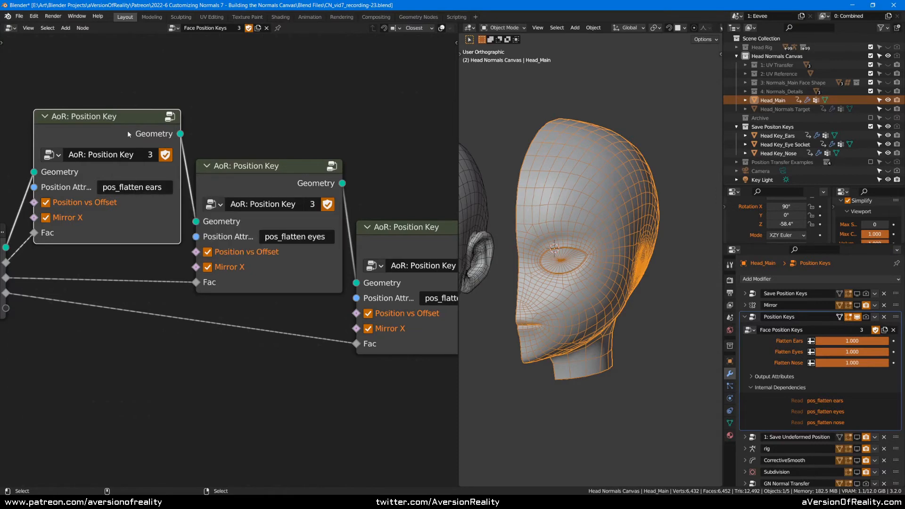
- Examine the Set Position node's Offset connection inside the group, then review the ears, eyes and nose Position Key nodes
{"action": "key", "text": "Tab"}
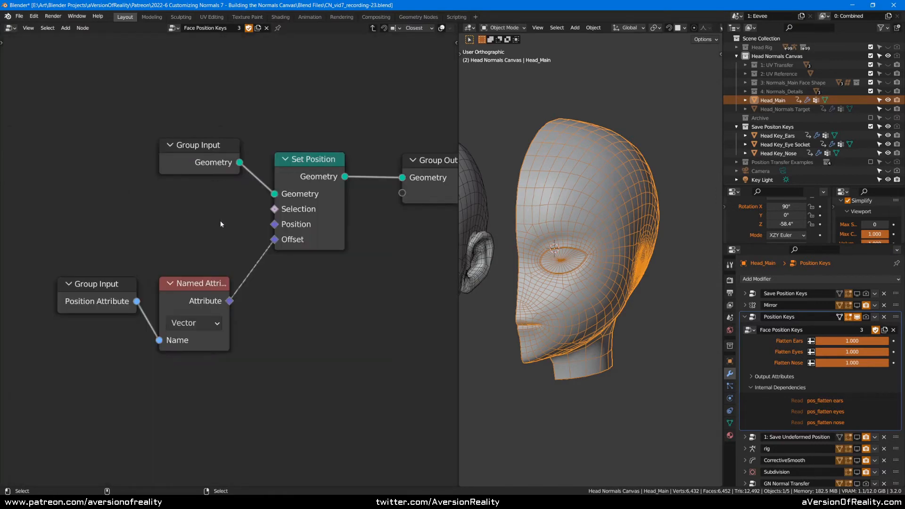
{"action": "left_click", "coordinate": [315, 230]}
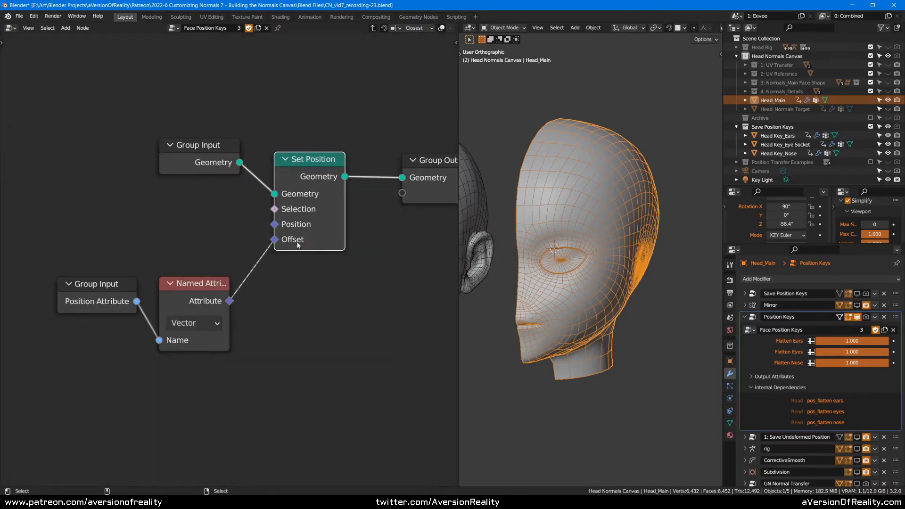
{"action": "key", "text": "Tab"}
{"action": "left_click", "coordinate": [247, 188]}
{"action": "left_click", "coordinate": [428, 245]}
{"action": "left_click", "coordinate": [132, 139]}
- Reopen the pos_flatten ears group and examine how Position vs Offset drives the Switch between the Set Position branches
{"action": "key", "text": "Tab"}
{"action": "left_click", "coordinate": [328, 311]}
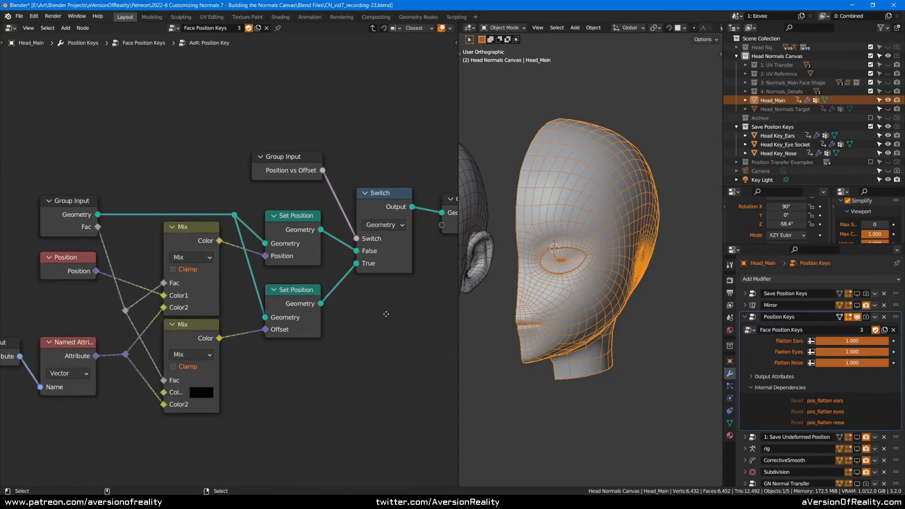
{"action": "middle_click_drag", "start_coordinate": [399, 317], "coordinate": [360, 306]}
{"action": "left_click", "coordinate": [235, 164]}
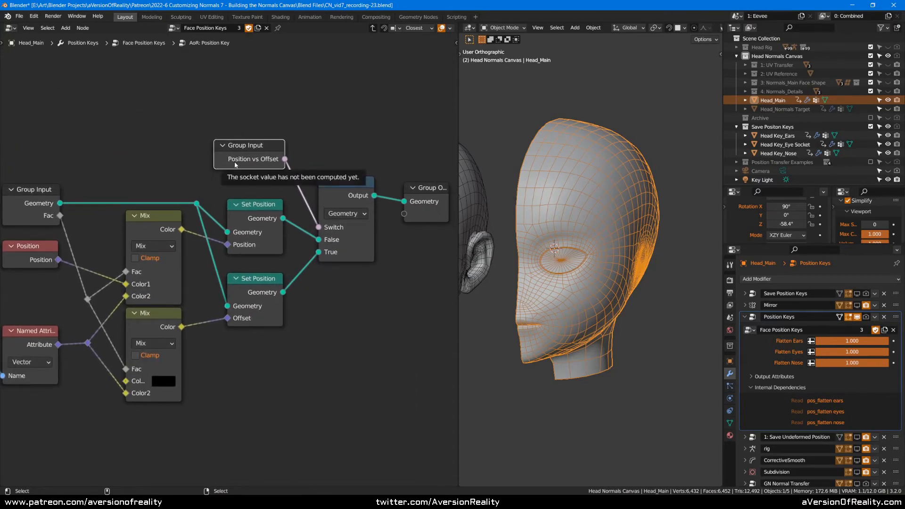
{"action": "left_click", "coordinate": [344, 194]}
{"action": "left_click", "coordinate": [263, 213]}
{"action": "left_click", "coordinate": [177, 178]}
{"action": "middle_click_drag", "start_coordinate": [170, 186], "coordinate": [236, 182]}
{"action": "scroll", "coordinate": [236, 182], "scroll_direction": "up", "scroll_amount": 1}
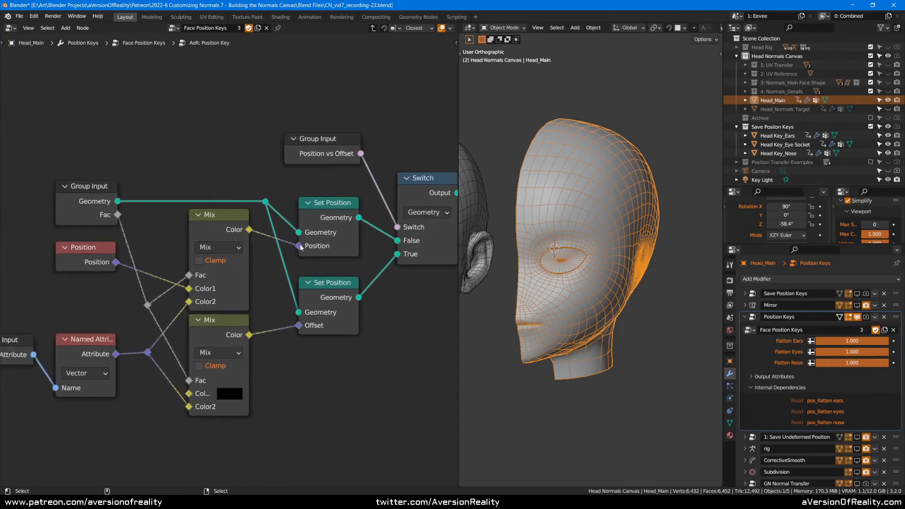
- Compare the Position input of one Set Position node with the Offset input of the other inside AoR: Position Key
{"action": "mouse_move", "coordinate": [301, 247]}
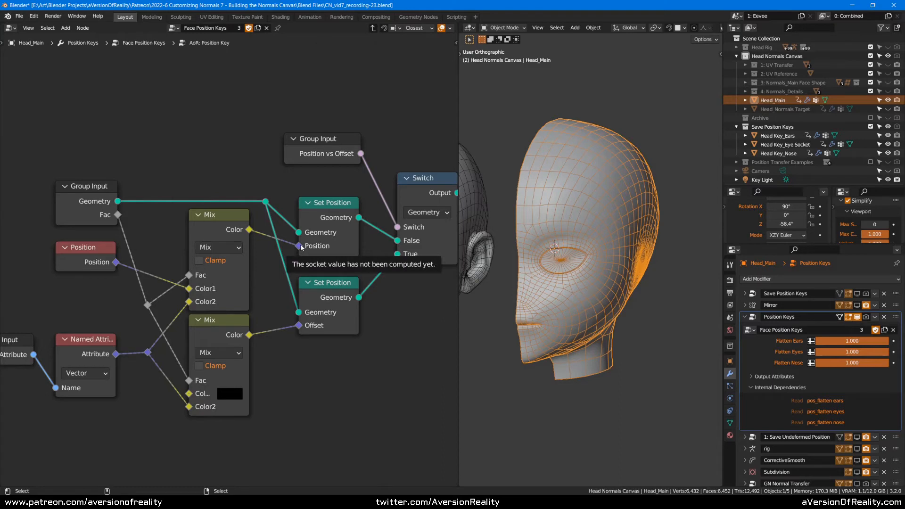
{"action": "left_click", "coordinate": [337, 305]}
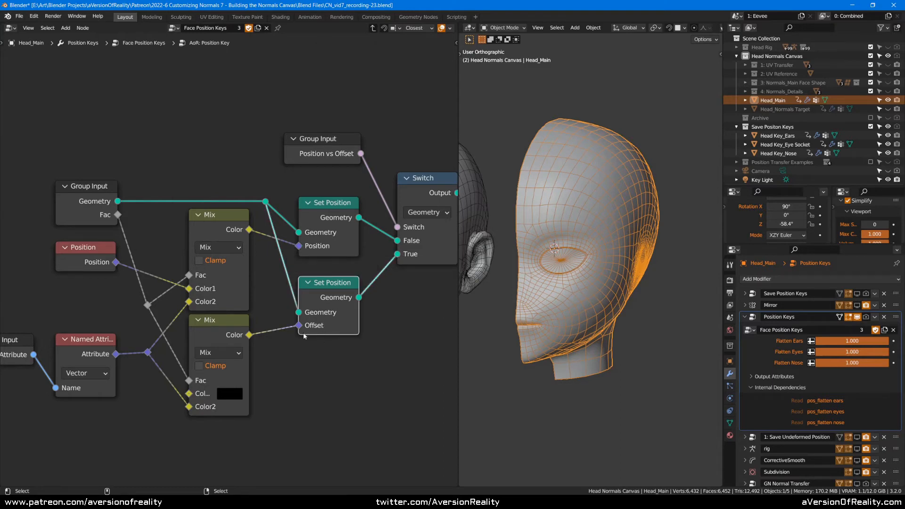
{"action": "left_click", "coordinate": [302, 373]}
{"action": "middle_click_drag", "start_coordinate": [321, 353], "coordinate": [344, 333]}
{"action": "left_click", "coordinate": [325, 305]}
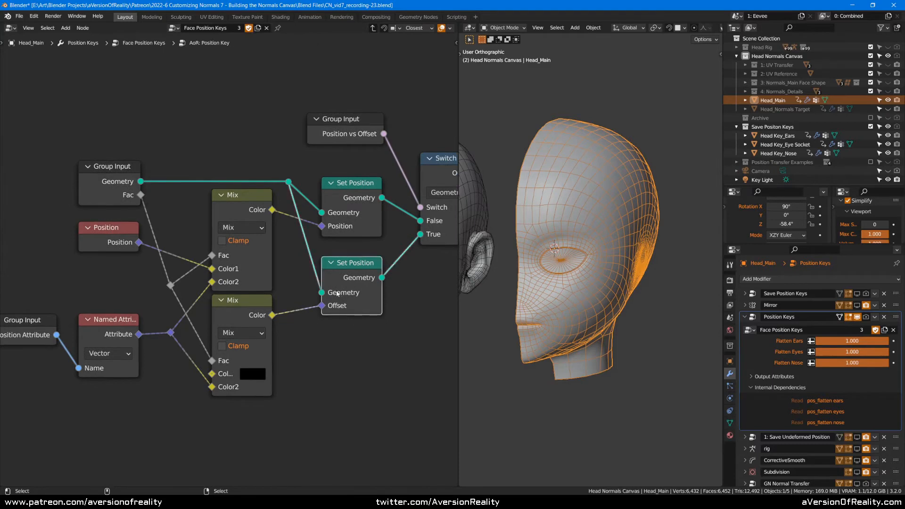
{"action": "mouse_move", "coordinate": [338, 294]}
{"action": "middle_click_drag", "start_coordinate": [337, 370], "coordinate": [367, 345]}
{"action": "left_click", "coordinate": [388, 205]}
{"action": "mouse_move", "coordinate": [387, 205]}
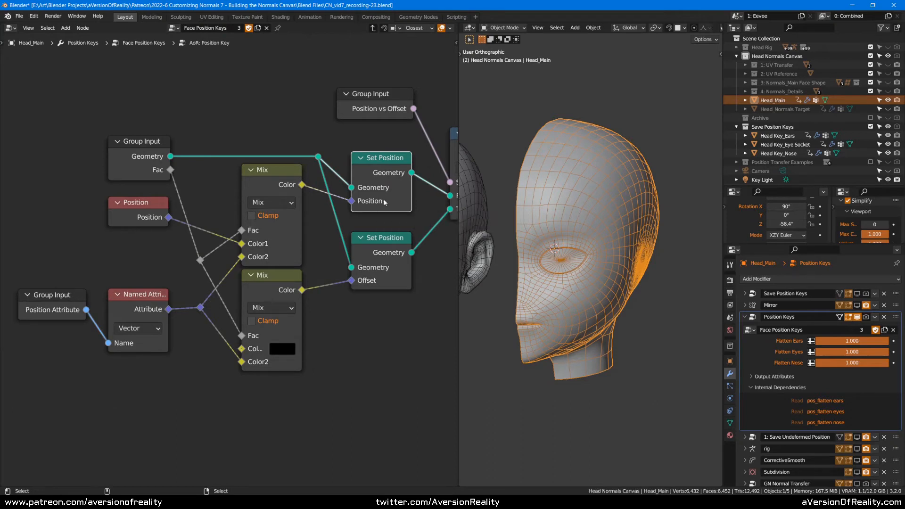
{"action": "left_click", "coordinate": [408, 326]}
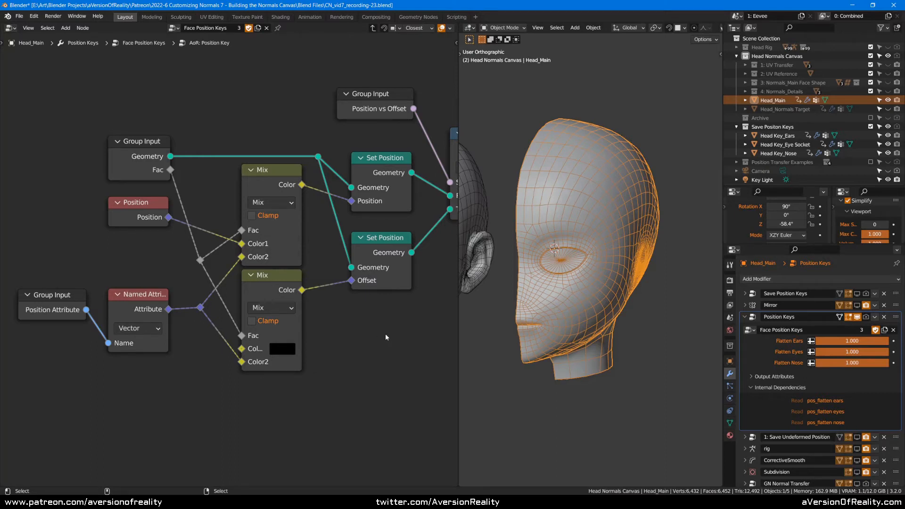
- Compare the two Mix nodes' inputs and vary Flatten Ears to test the blending, returning it to 1.000
{"action": "left_click", "coordinate": [281, 189]}
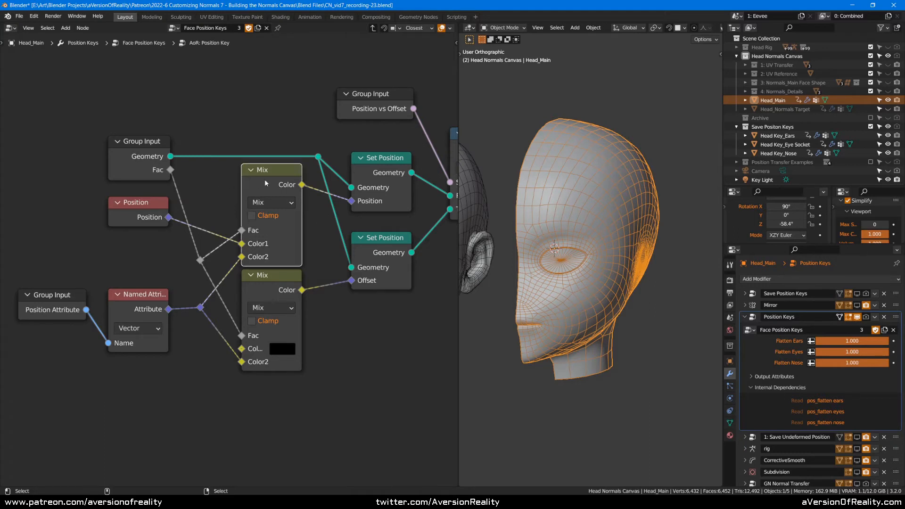
{"action": "left_click", "coordinate": [276, 281]}
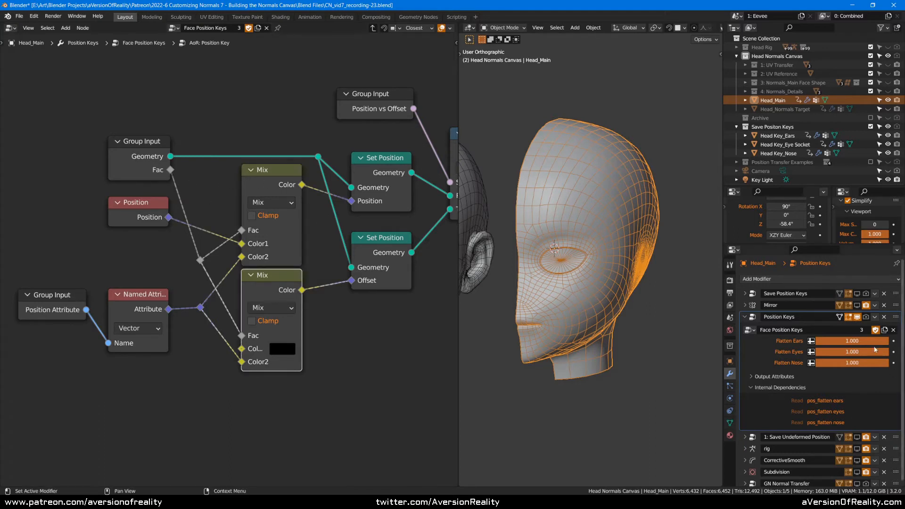
{"action": "left_click_drag", "start_coordinate": [878, 342], "coordinate": [899, 342]}
{"action": "left_click", "coordinate": [379, 332]}
{"action": "left_click", "coordinate": [263, 279]}
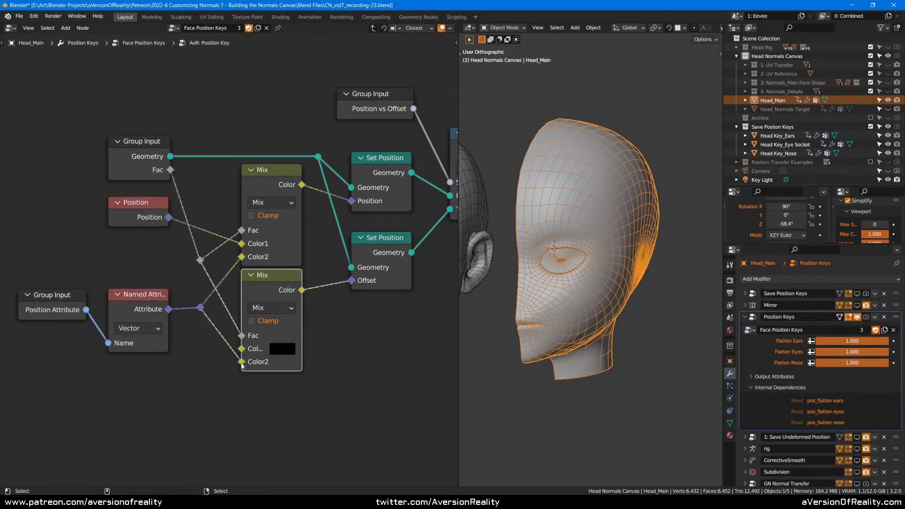
{"action": "left_click", "coordinate": [276, 244]}
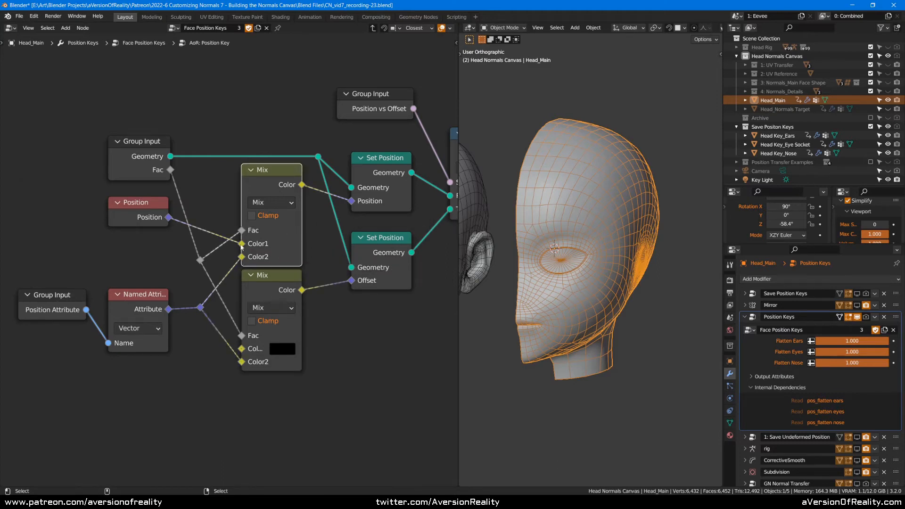
- Clear the node selection and enable the Mirror modifier's viewport display on Head_Main
{"action": "key", "text": "alt+a"}
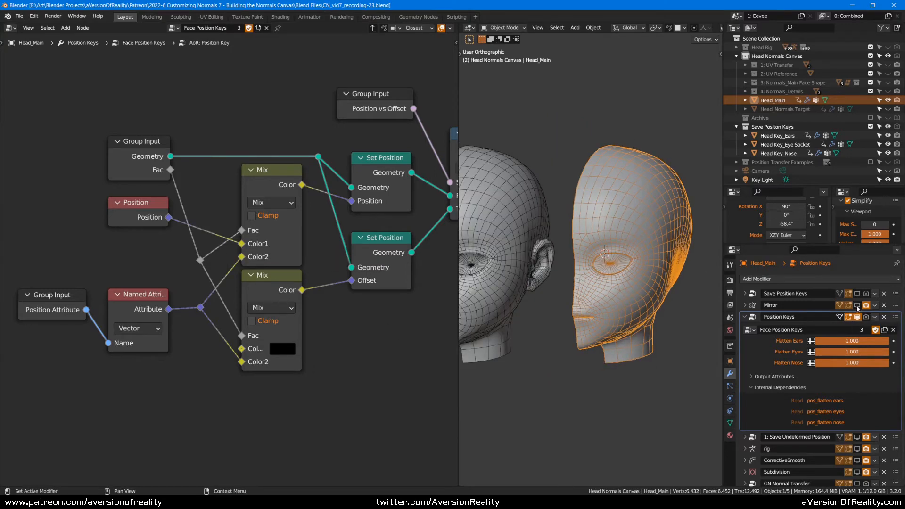
{"action": "left_click", "coordinate": [857, 306]}
{"action": "middle_click_drag", "start_coordinate": [568, 257], "coordinate": [600, 243]}
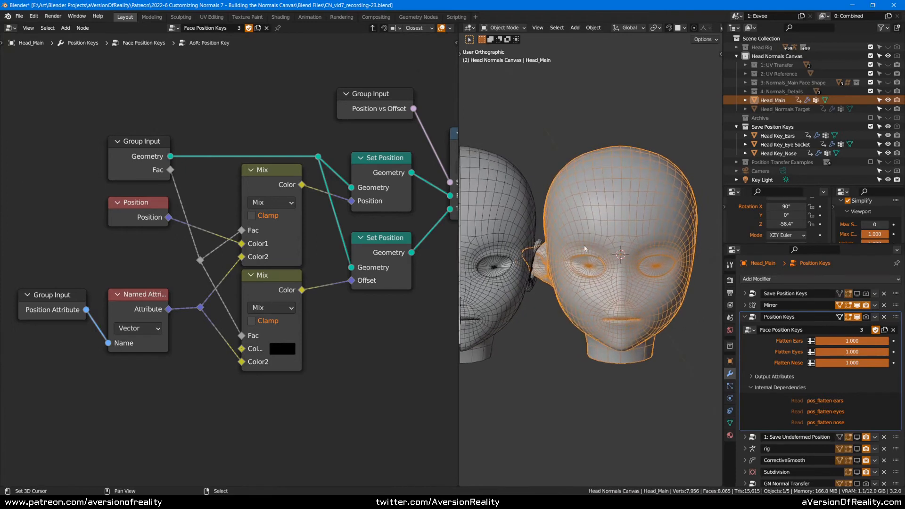
{"action": "scroll", "coordinate": [557, 238], "scroll_direction": "down", "scroll_amount": 2}
{"action": "middle_click_drag", "start_coordinate": [525, 235], "coordinate": [602, 235], "text": "shift"}
- Hide, collapse and exclude the Save Position Keys collection, keeping Head_Main framed in the viewport
{"action": "left_click", "coordinate": [888, 127]}
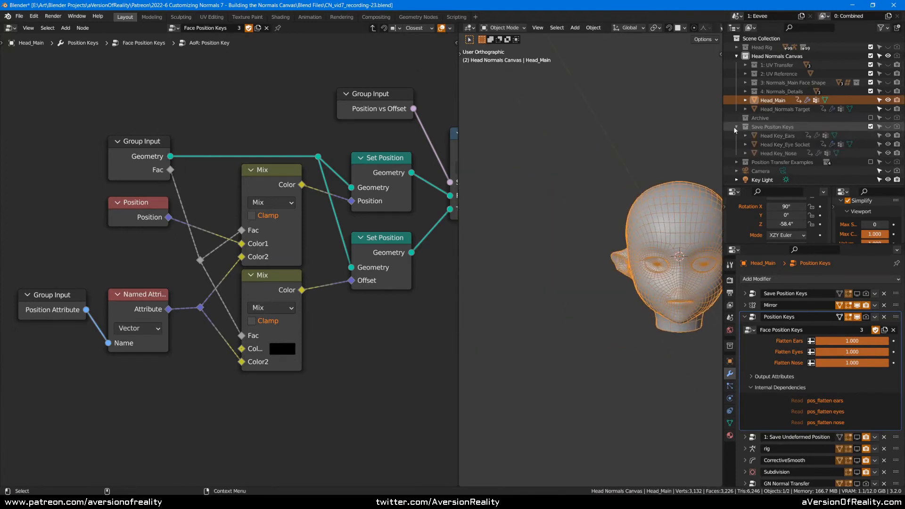
{"action": "left_click", "coordinate": [736, 127]}
{"action": "key", "text": "KP_Decimal"}
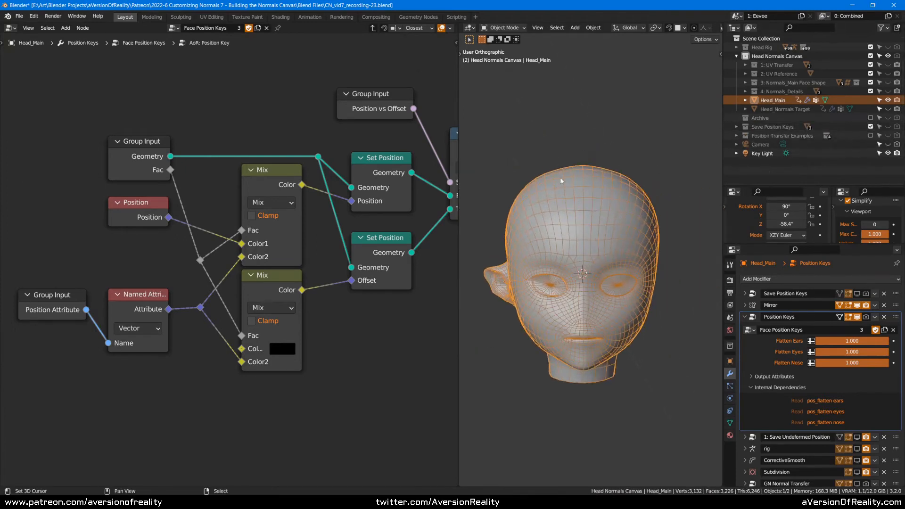
{"action": "left_click", "coordinate": [870, 126]}
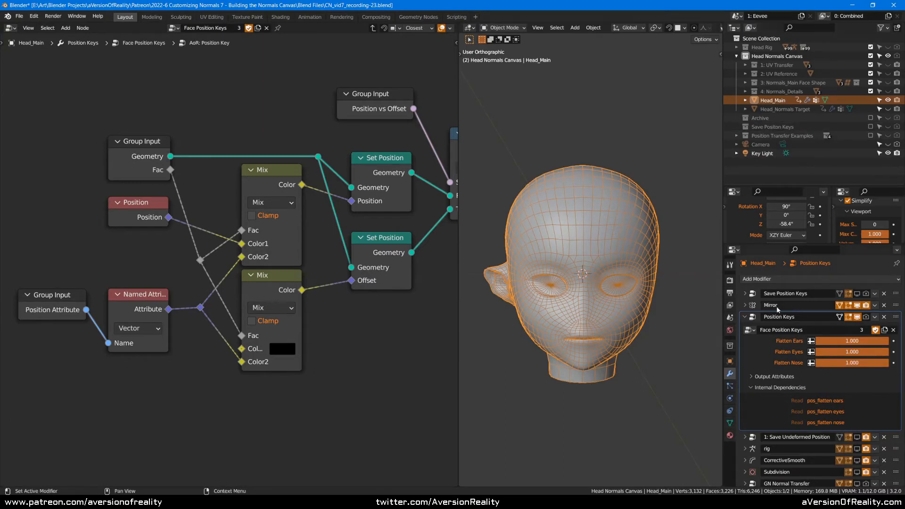
- Review the Mirror modifier's axis and merge settings, then return to the Position Keys modifier's node tree
{"action": "left_click", "coordinate": [745, 305]}
{"action": "left_click", "coordinate": [778, 336]}
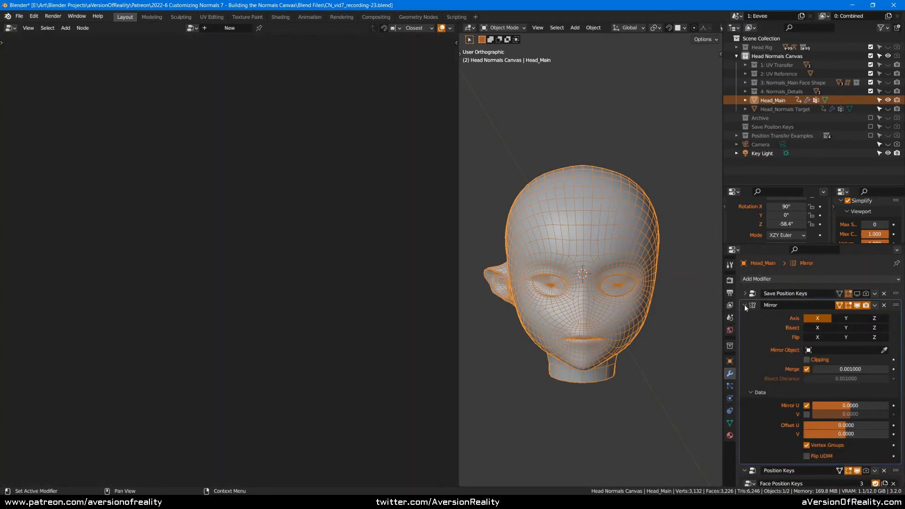
{"action": "left_click", "coordinate": [745, 305]}
{"action": "left_click", "coordinate": [781, 351]}
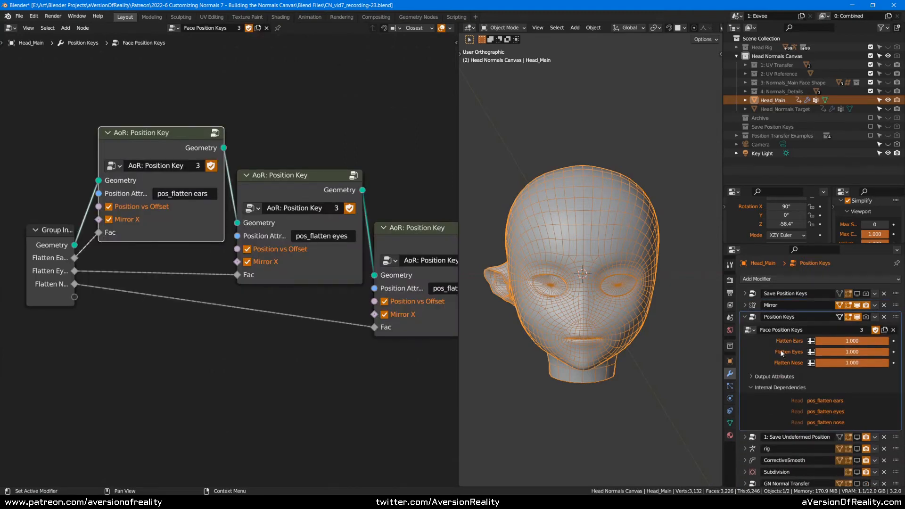
- View Head_Main from the front and check its Shape Keys list against the Flatten Ears, Eyes and Nose sliders
{"action": "key", "text": "KP_1"}
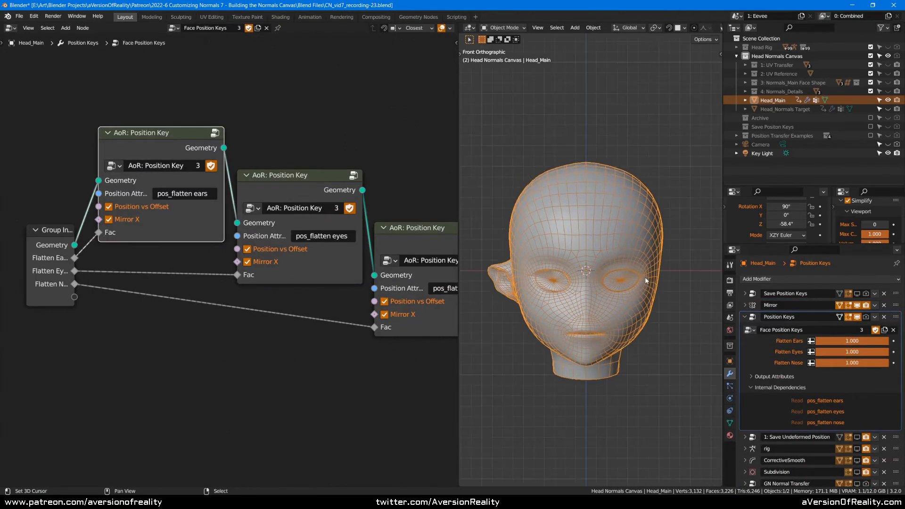
{"action": "middle_click_drag", "start_coordinate": [646, 280], "coordinate": [658, 273], "text": "shift"}
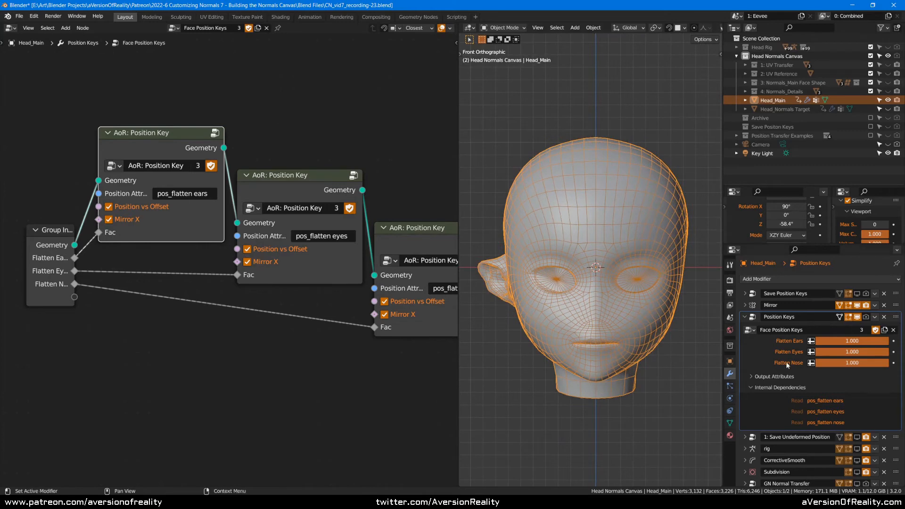
{"action": "left_click", "coordinate": [730, 423]}
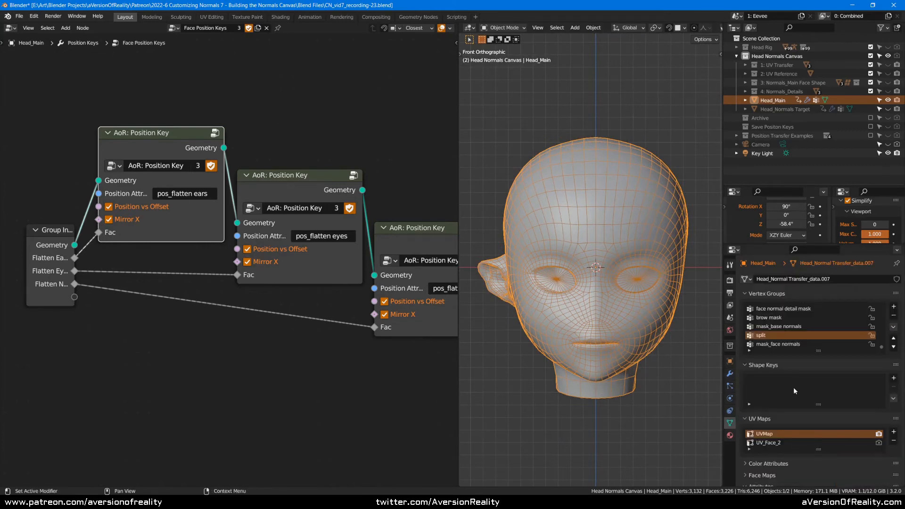
{"action": "left_click", "coordinate": [730, 374]}
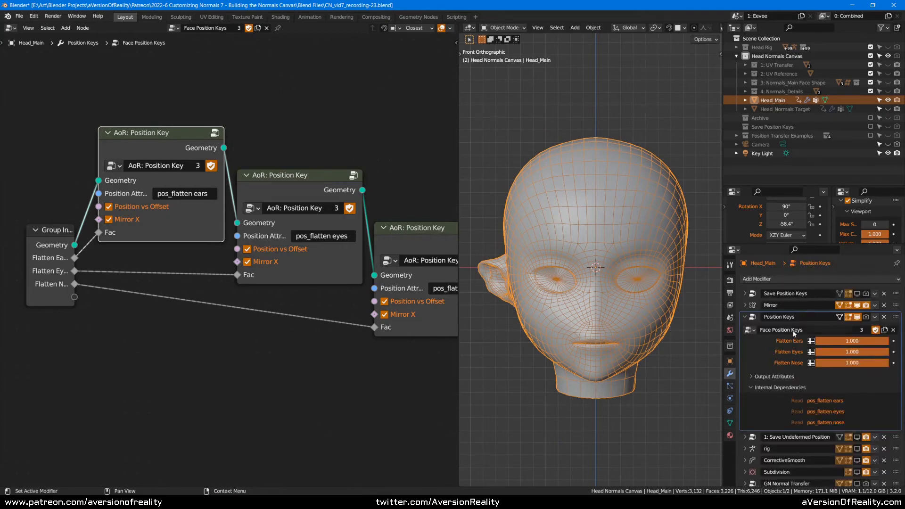
- Inside AoR: Position Key, feed the Mix nodes from the Mirror X Switch output instead of the separate Named Attribute nodes, and move the frame up
{"action": "key", "text": "Tab"}
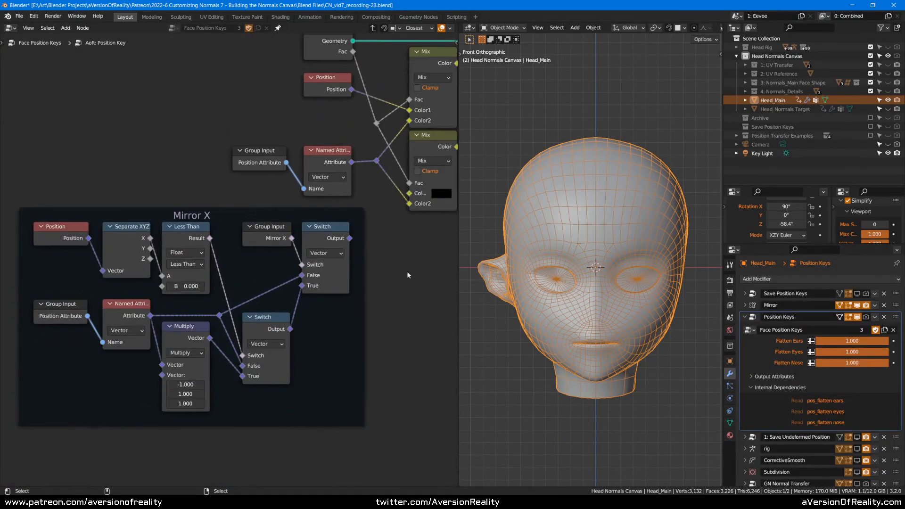
{"action": "left_click_drag", "start_coordinate": [350, 238], "coordinate": [377, 161]}
{"action": "key", "text": "c"}
{"action": "left_click_drag", "start_coordinate": [281, 164], "coordinate": [330, 165]}
{"action": "key", "text": "Escape"}
{"action": "key", "text": "x"}
{"action": "left_click_drag", "start_coordinate": [343, 212], "coordinate": [347, 158]}
{"action": "left_click", "coordinate": [316, 126]}
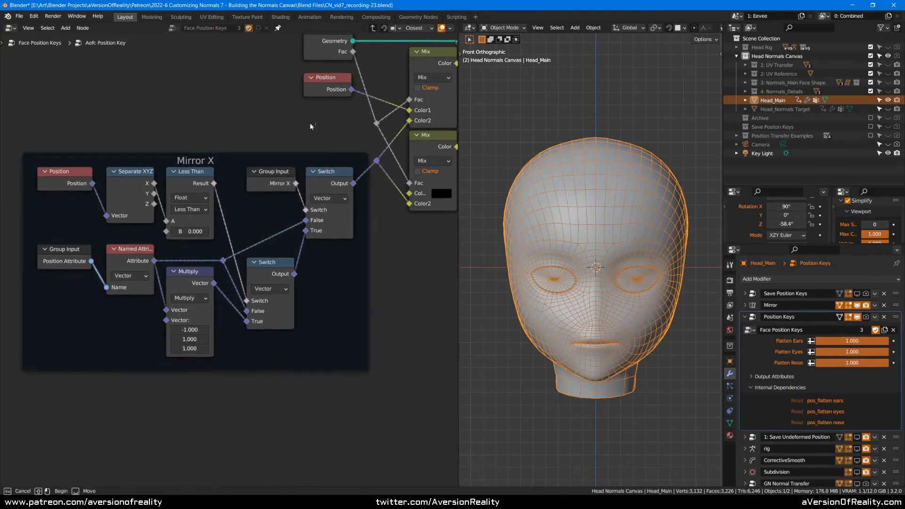
- Examine how the Mirror X frame's Position, Separate XYZ and Less Than nodes test each point's X side
{"action": "scroll", "coordinate": [316, 125], "scroll_direction": "up", "scroll_amount": 2}
{"action": "left_click", "coordinate": [33, 166]}
{"action": "middle_click_drag", "start_coordinate": [67, 161], "coordinate": [80, 161]}
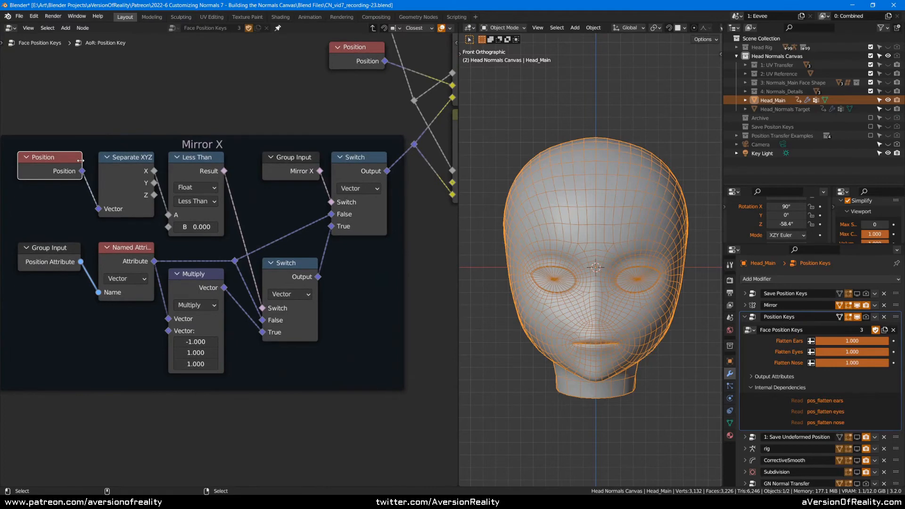
{"action": "left_click", "coordinate": [131, 175]}
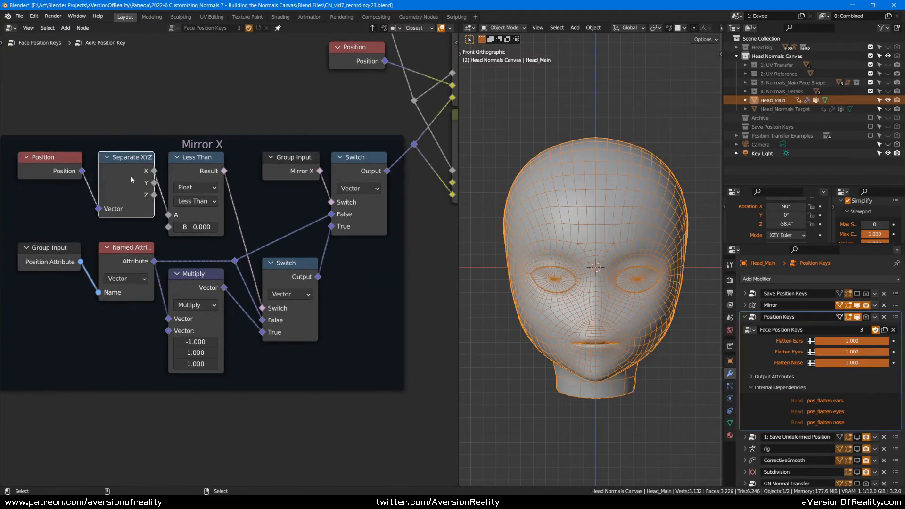
{"action": "left_click", "coordinate": [193, 170]}
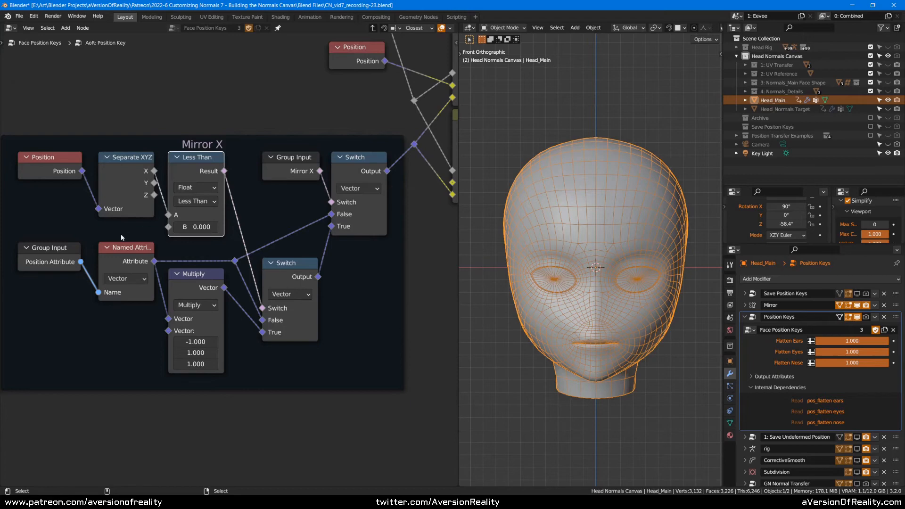
- Trace the Named Attribute and Multiply nodes through both Switch nodes of the Mirror X frame to the Mix nodes
{"action": "left_click", "coordinate": [285, 269]}
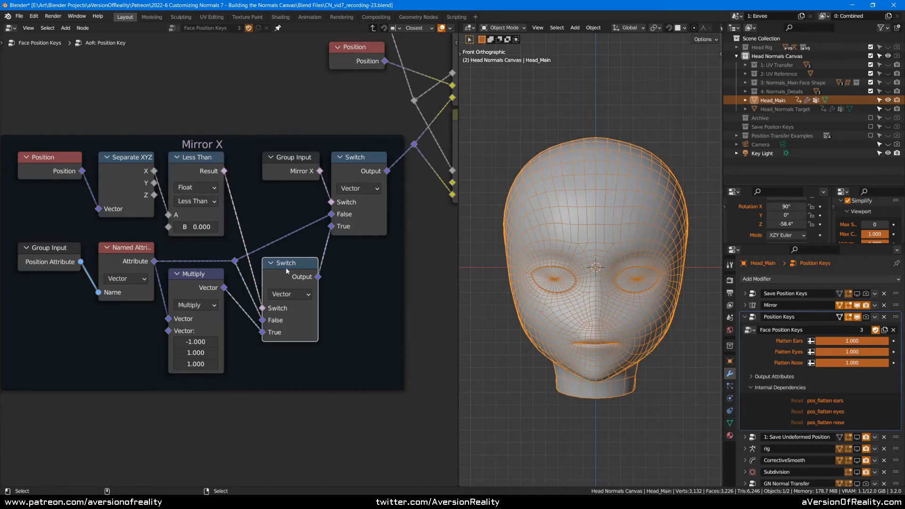
{"action": "left_click", "coordinate": [222, 298]}
{"action": "left_click", "coordinate": [112, 248]}
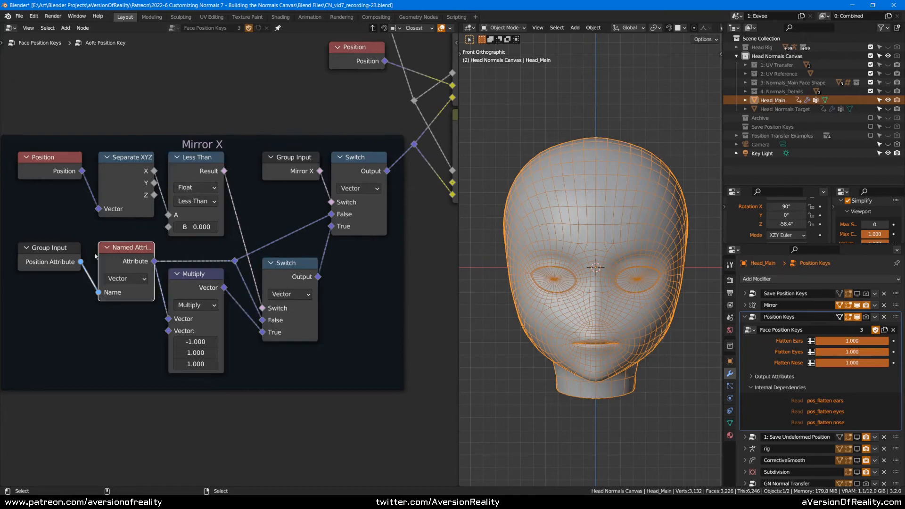
{"action": "left_click", "coordinate": [188, 278]}
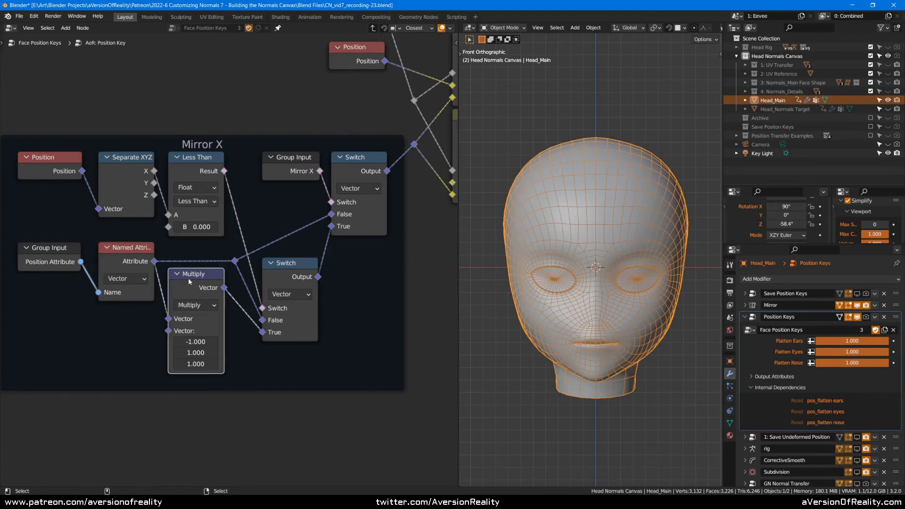
{"action": "left_click", "coordinate": [356, 173]}
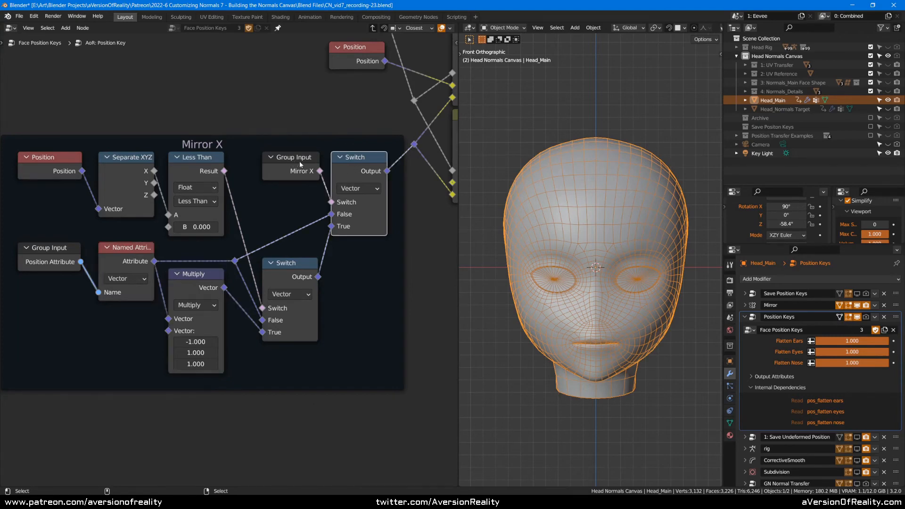
{"action": "middle_click_drag", "start_coordinate": [325, 135], "coordinate": [273, 179]}
{"action": "left_click", "coordinate": [308, 140]}
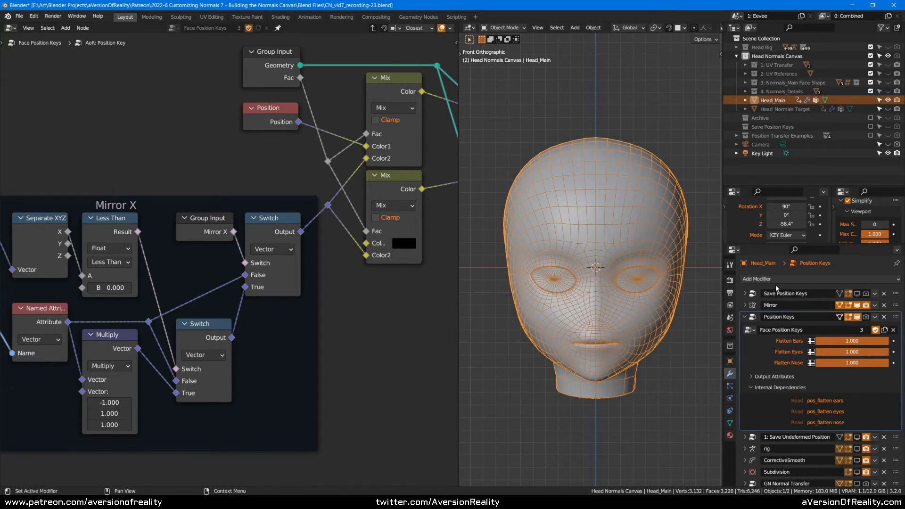
- Compare Head_Main's Shape Keys list with the Face Position Keys inputs and internal dependencies on the Position Keys modifier
{"action": "left_click", "coordinate": [730, 423]}
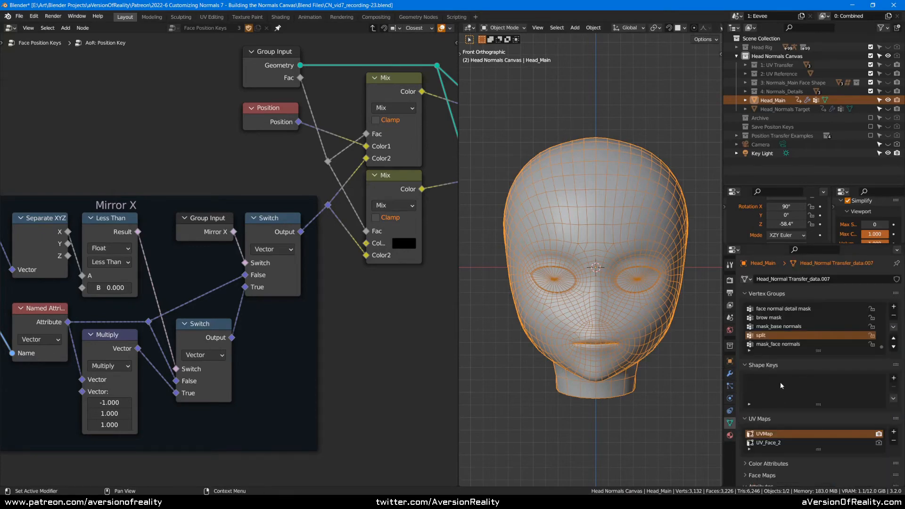
{"action": "left_click", "coordinate": [730, 373]}
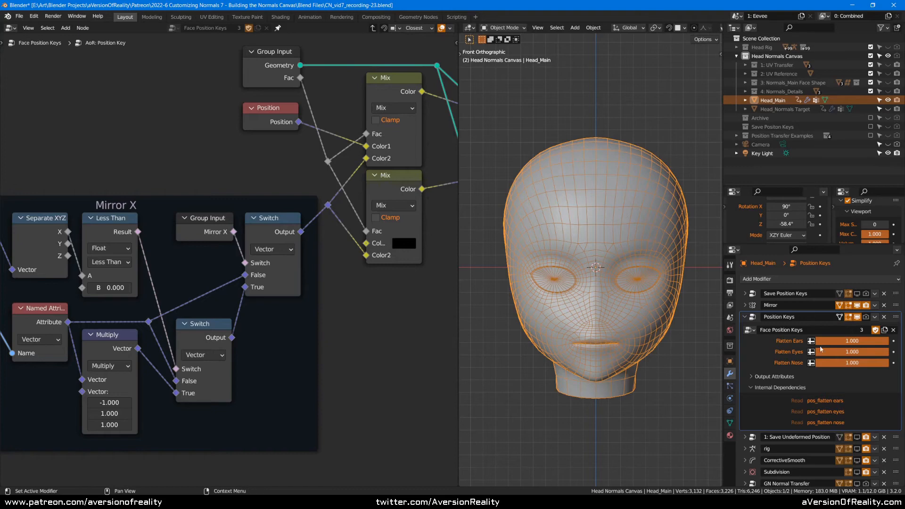
{"action": "scroll", "coordinate": [870, 363], "scroll_direction": "down", "scroll_amount": 1}
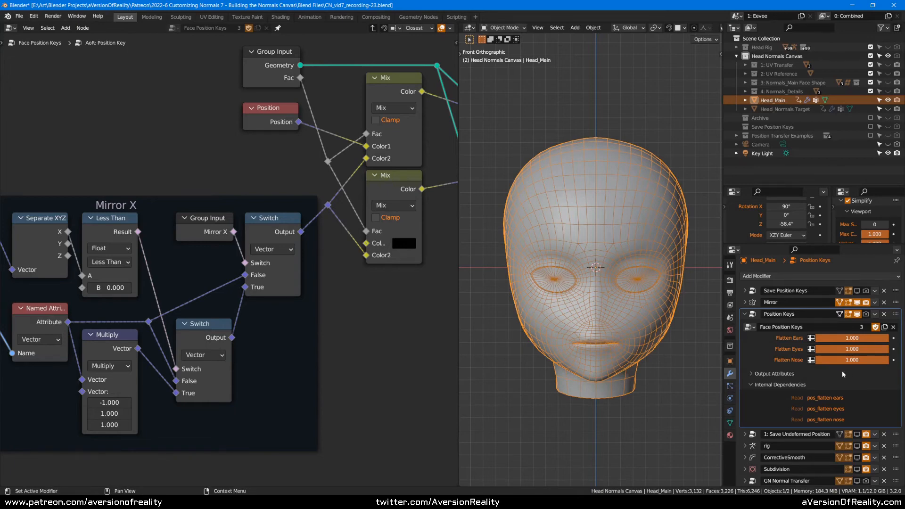
{"action": "middle_click_drag", "start_coordinate": [697, 349], "coordinate": [686, 345], "text": "shift"}
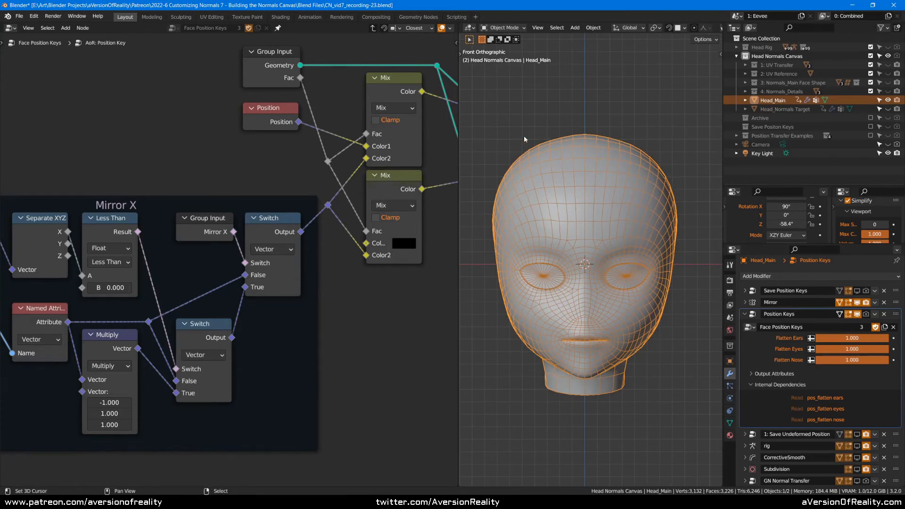
- Widen the 3D viewport, bring the Set Position branches and Group Output into view, and frame the head from the front
{"action": "left_click_drag", "start_coordinate": [457, 140], "coordinate": [396, 140]}
{"action": "scroll", "coordinate": [336, 311], "scroll_direction": "down", "scroll_amount": 1}
{"action": "middle_click_drag", "start_coordinate": [336, 310], "coordinate": [131, 354]}
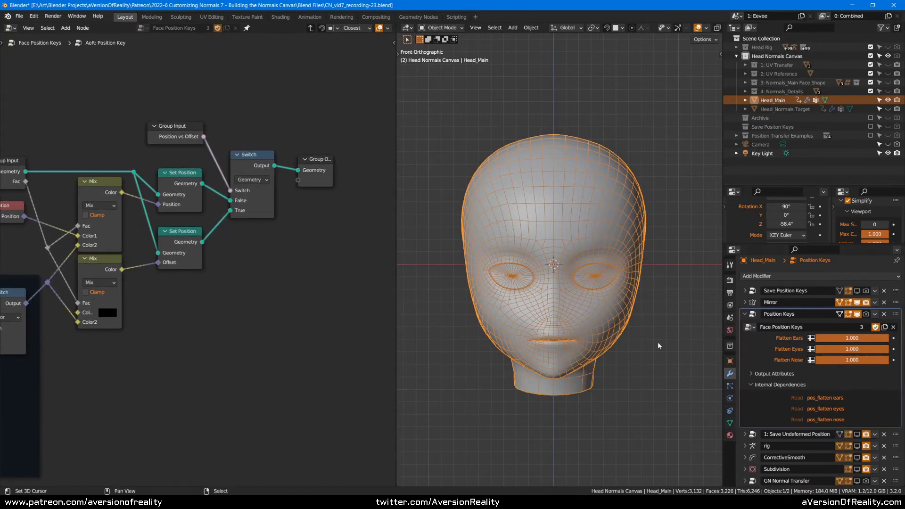
{"action": "scroll", "coordinate": [648, 293], "scroll_direction": "up", "scroll_amount": 1}
{"action": "middle_click_drag", "start_coordinate": [648, 293], "coordinate": [653, 251]}
{"action": "key", "text": "KP_1"}
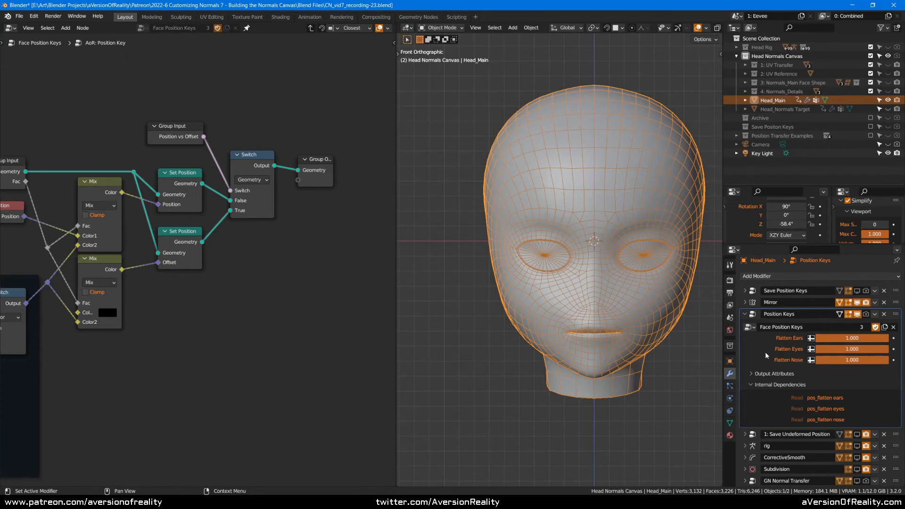
{"action": "middle_click_drag", "start_coordinate": [653, 338], "coordinate": [602, 340], "text": "shift"}
{"action": "middle_click_drag", "start_coordinate": [685, 340], "coordinate": [699, 339], "text": "shift"}
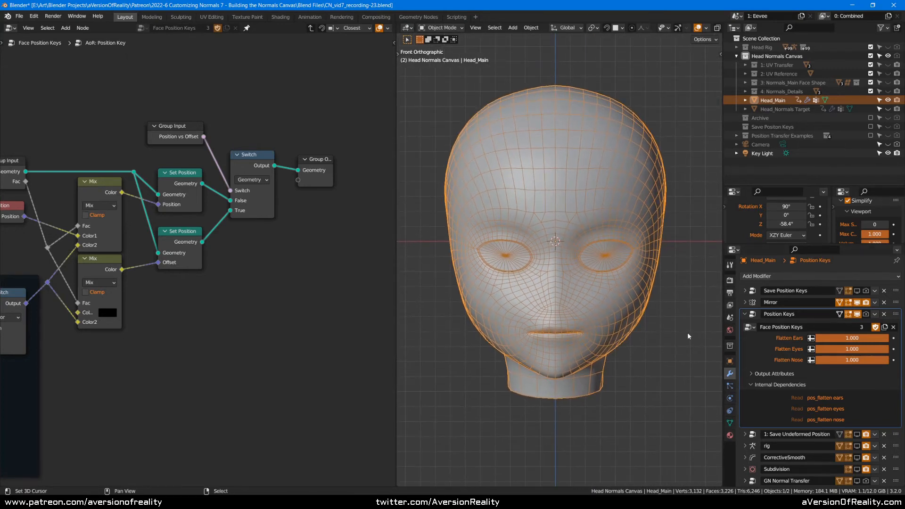
- Turn on the Timings overlay in the node editor to show execution times inside AoR: Position Key
{"action": "left_click", "coordinate": [387, 27]}
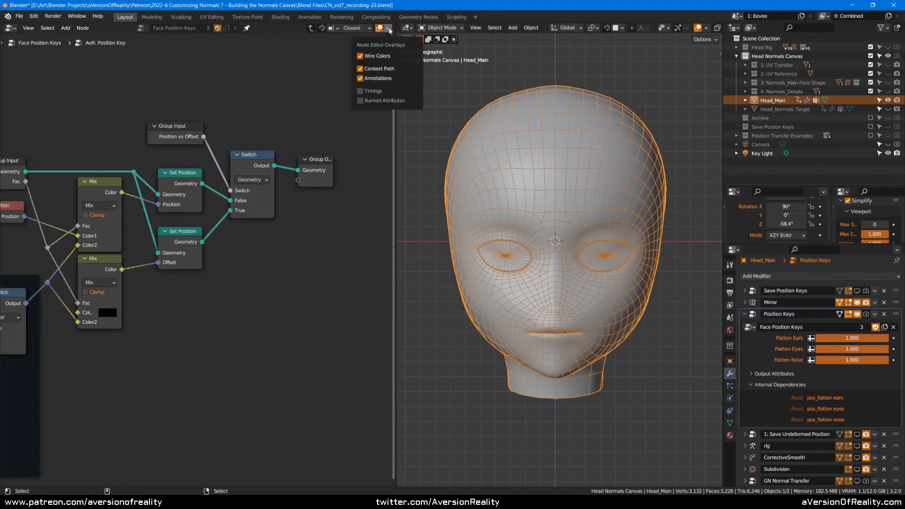
{"action": "left_click", "coordinate": [360, 90]}
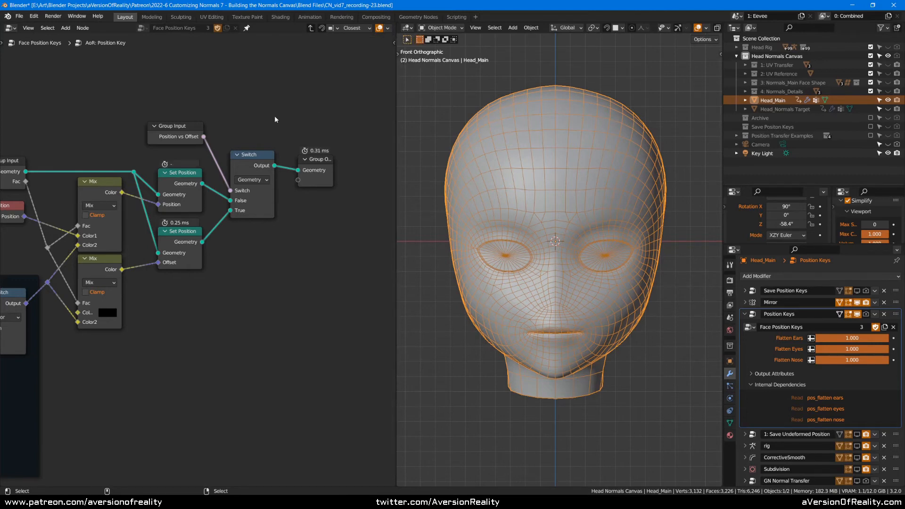
{"action": "middle_click_drag", "start_coordinate": [310, 91], "coordinate": [300, 121]}
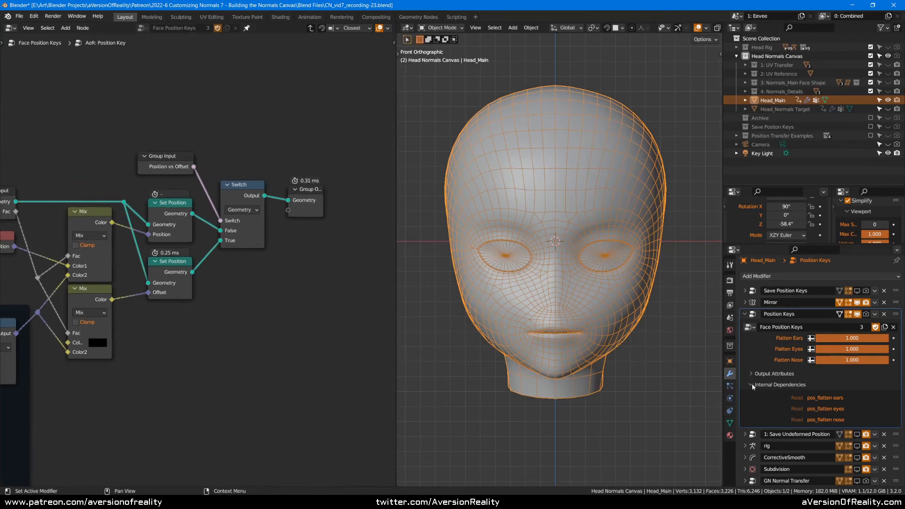
- Recheck the Shape Keys list, then exit to the Face Position Keys tree to examine the three Position Key nodes' timings
{"action": "left_click", "coordinate": [730, 424]}
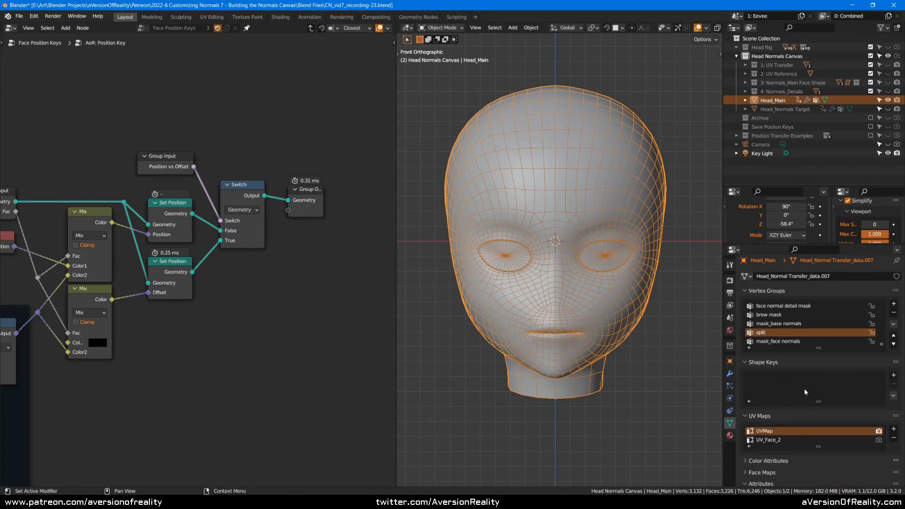
{"action": "left_click", "coordinate": [729, 374]}
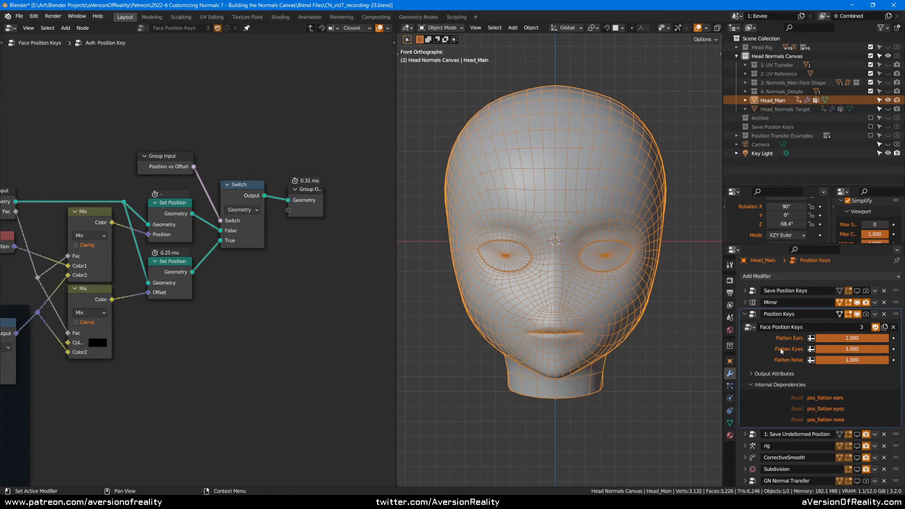
{"action": "left_click", "coordinate": [310, 188]}
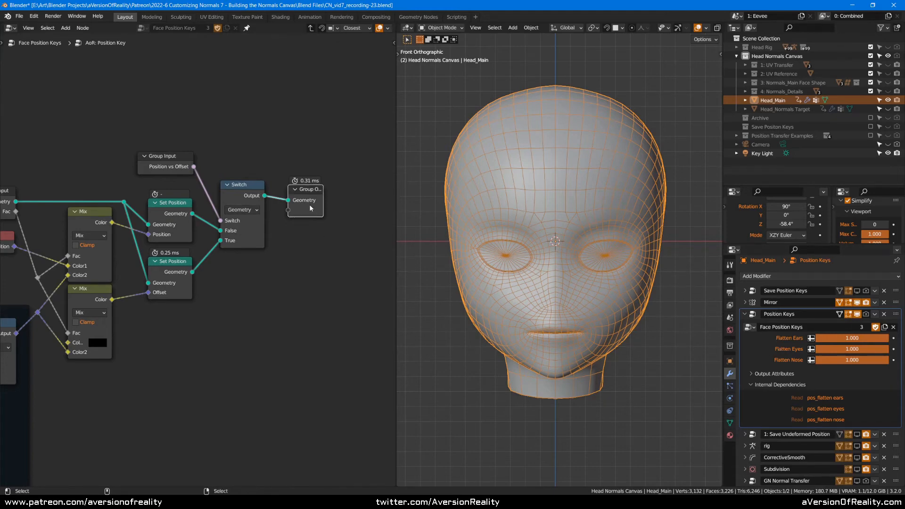
{"action": "key", "text": "Tab"}
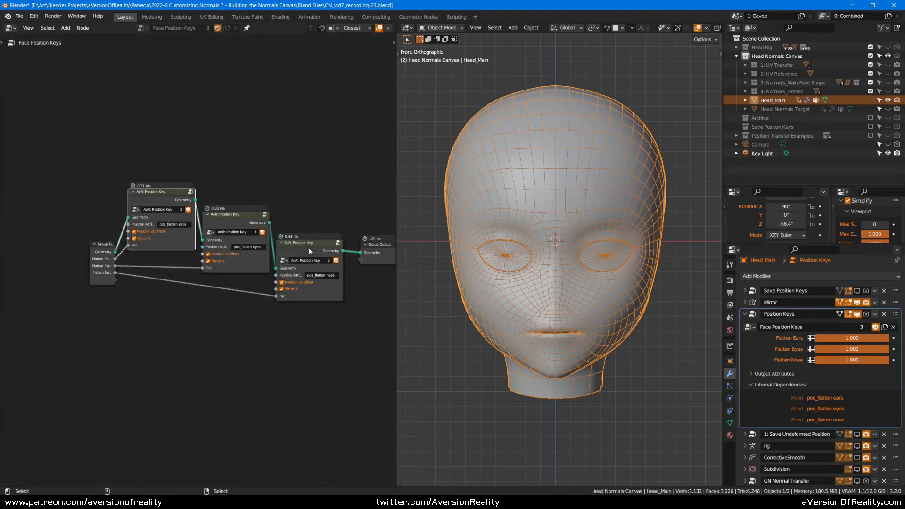
- Frame the whole Face Position Keys tree and compare the Position Key timings with the Group Output timing
{"action": "left_click", "coordinate": [317, 236]}
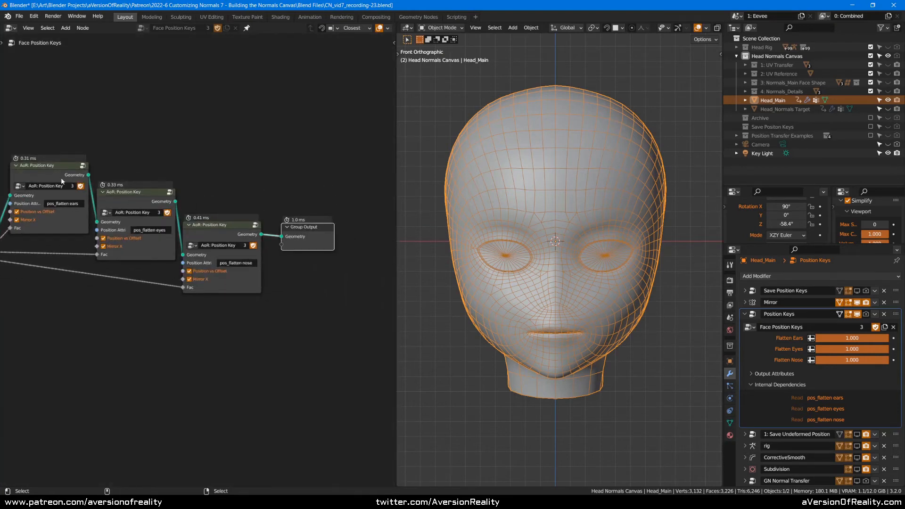
{"action": "key", "text": "Home"}
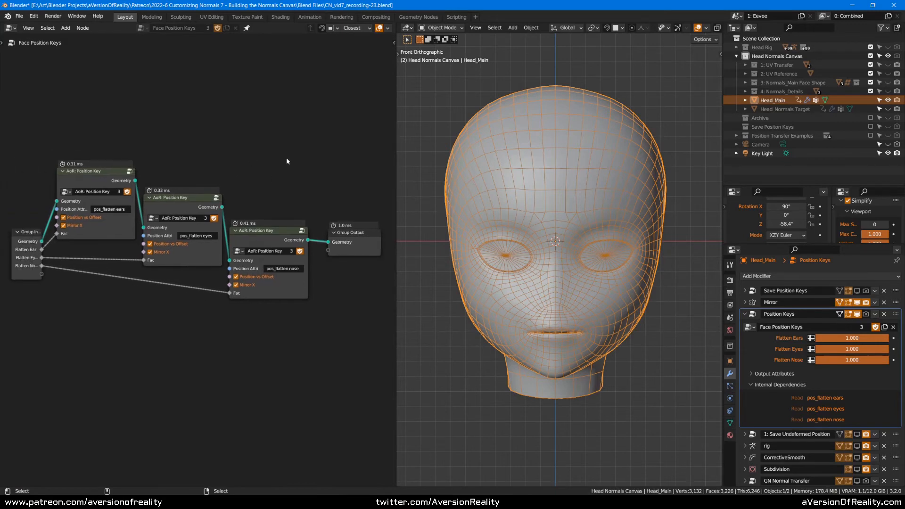
{"action": "scroll", "coordinate": [286, 161], "scroll_direction": "up", "scroll_amount": 1}
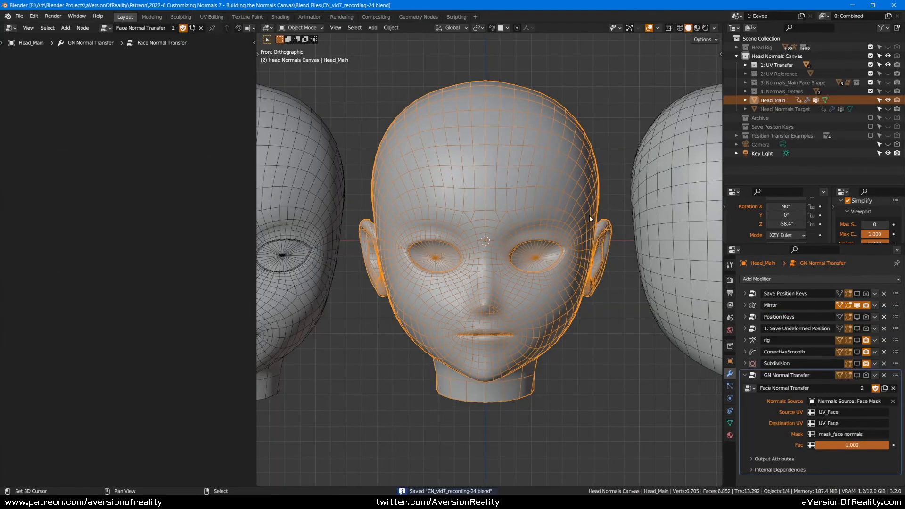
- Expand the 1: UV Transfer collection and compare Head_Main's UVMap and UV_Face_2 layouts in the UV Editing workspace
{"action": "left_click", "coordinate": [745, 65]}
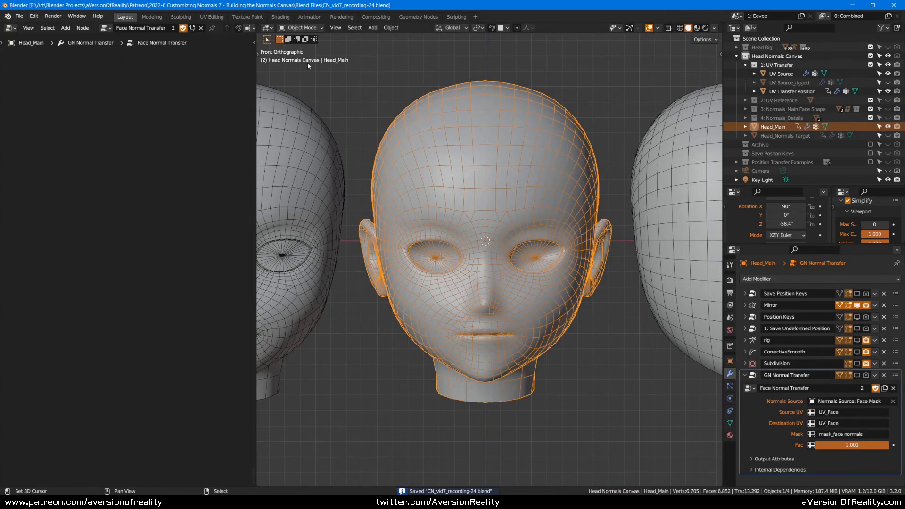
{"action": "left_click", "coordinate": [213, 17]}
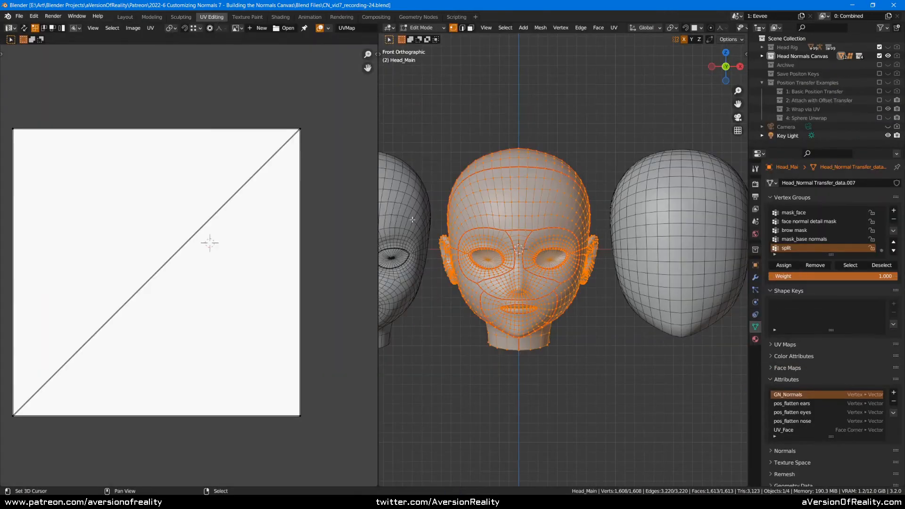
{"action": "middle_click_drag", "start_coordinate": [195, 226], "coordinate": [251, 215]}
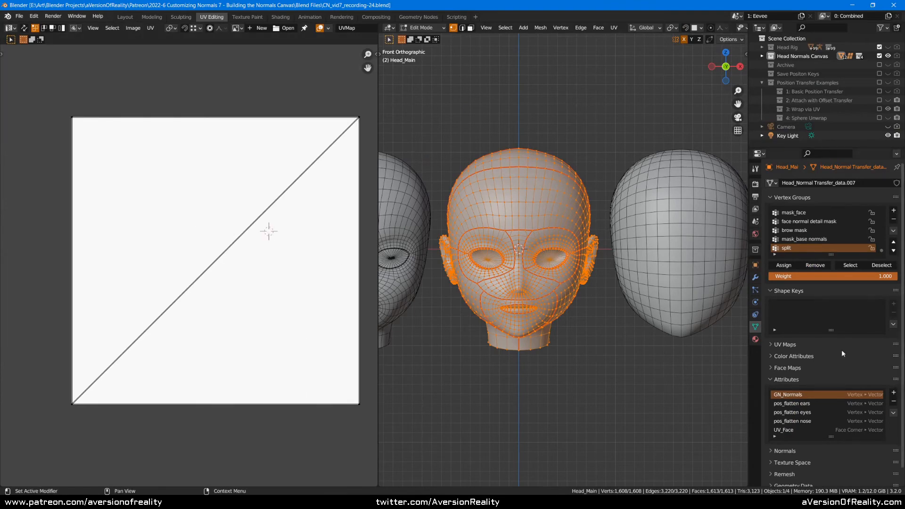
{"action": "left_click", "coordinate": [796, 345]}
{"action": "left_click", "coordinate": [803, 369]}
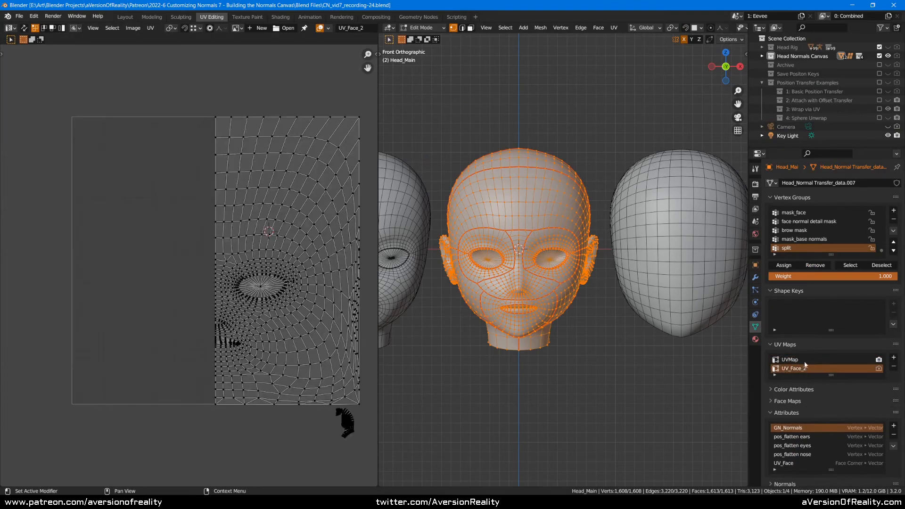
{"action": "left_click", "coordinate": [798, 361]}
{"action": "left_click", "coordinate": [801, 368]}
{"action": "left_click", "coordinate": [801, 361]}
- In Object Mode, convert Head_Main's UV_Face attribute to a UV Map
{"action": "left_click", "coordinate": [787, 464]}
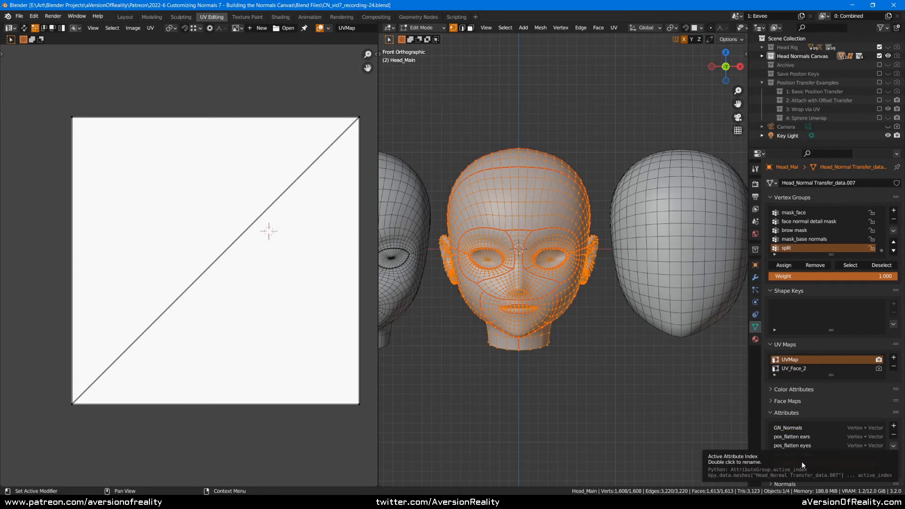
{"action": "middle_click_drag", "start_coordinate": [665, 366], "coordinate": [667, 324], "text": "shift"}
{"action": "key", "text": "Tab"}
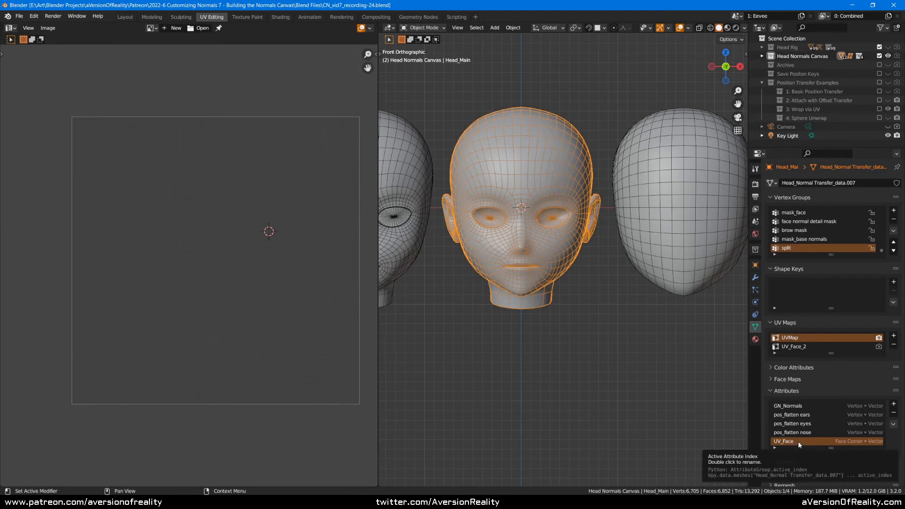
{"action": "left_click", "coordinate": [894, 424]}
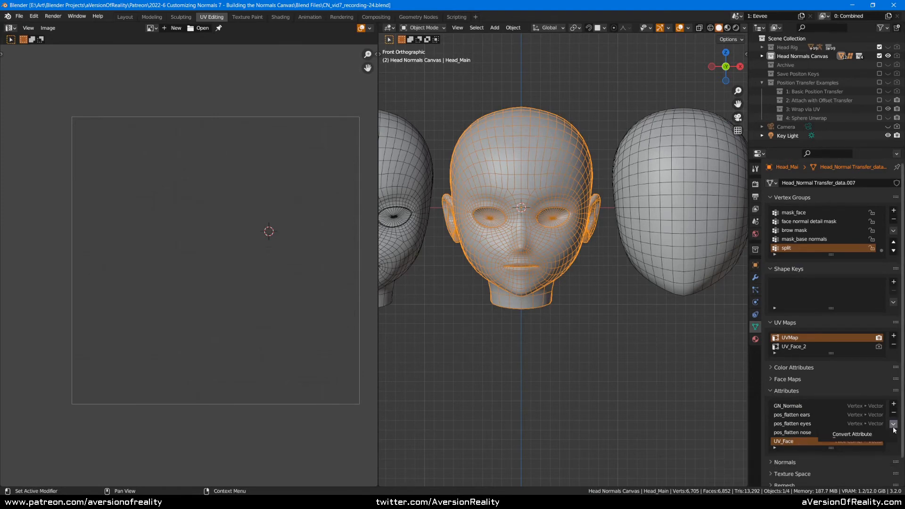
{"action": "left_click", "coordinate": [849, 436]}
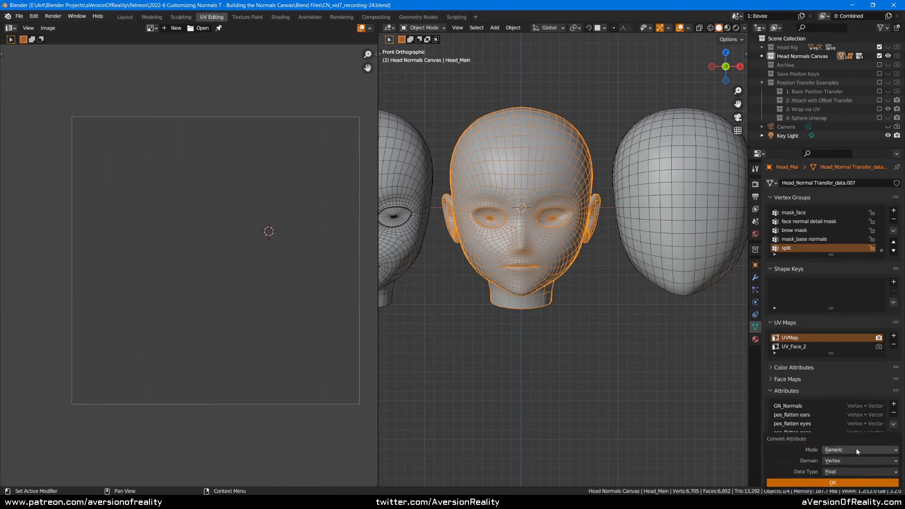
{"action": "left_click", "coordinate": [856, 448]}
{"action": "left_click", "coordinate": [859, 427]}
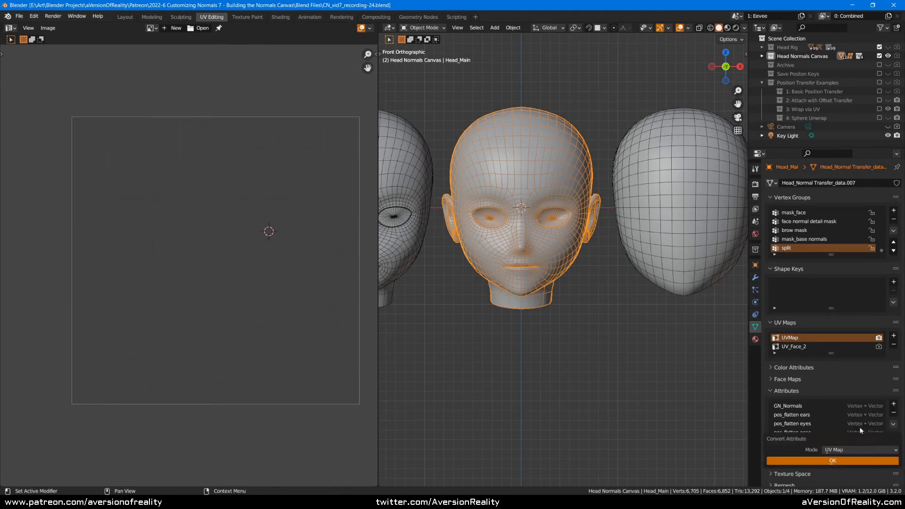
{"action": "left_click", "coordinate": [846, 462]}
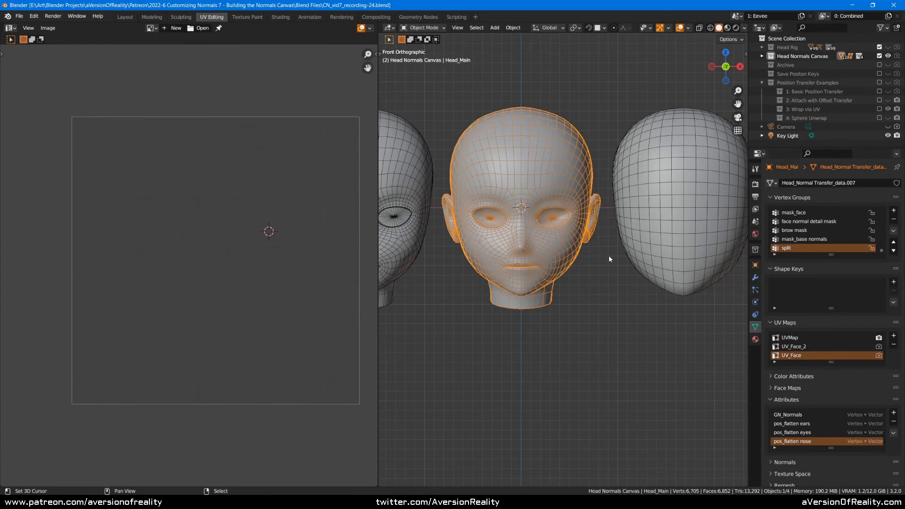
- Set the viewport to rendered shading and enter Edit Mode on Head_Main to show the UV_Face layout
{"action": "key", "text": "z"}
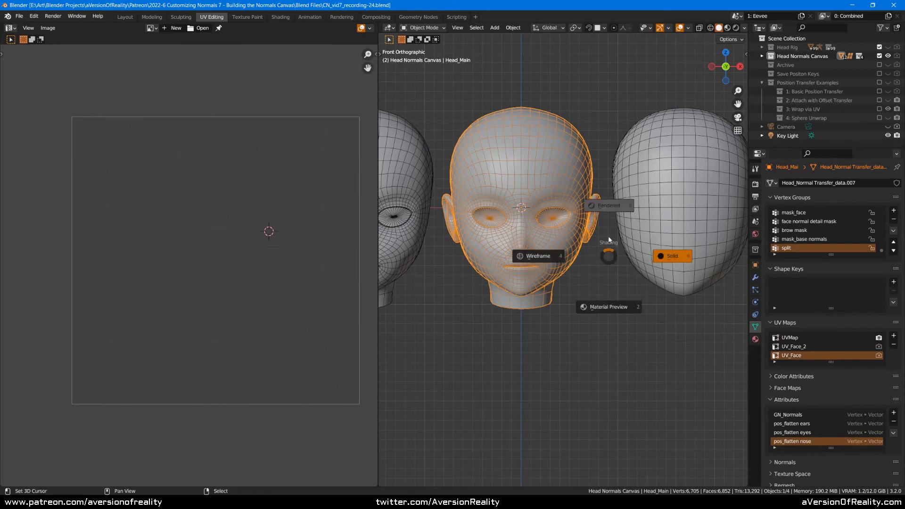
{"action": "left_click", "coordinate": [616, 211]}
{"action": "key", "text": "Tab"}
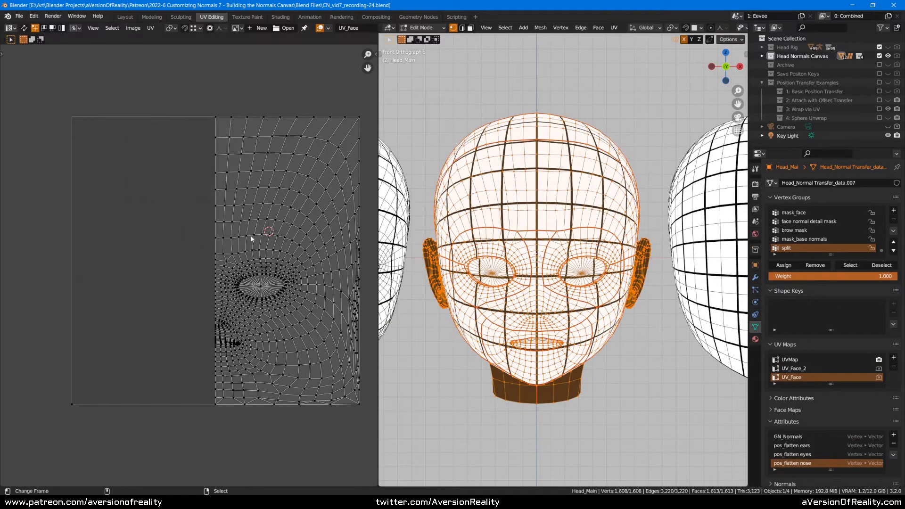
- Select the UV edge loops along the face's center line, including the part below the mouth and the lower border
{"action": "scroll", "coordinate": [247, 244], "scroll_direction": "up", "scroll_amount": 1}
{"action": "middle_click_drag", "start_coordinate": [247, 243], "coordinate": [190, 235]}
{"action": "right_click", "coordinate": [162, 229], "text": "alt"}
{"action": "scroll", "coordinate": [189, 263], "scroll_direction": "up", "scroll_amount": 2}
{"action": "middle_click_drag", "start_coordinate": [167, 411], "coordinate": [192, 268]}
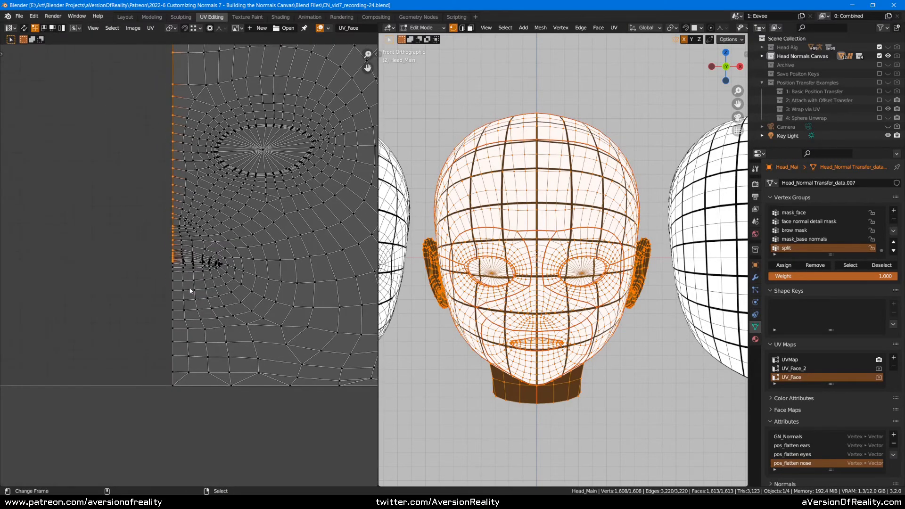
{"action": "right_click", "coordinate": [174, 308], "text": "alt+shift"}
{"action": "scroll", "coordinate": [173, 267], "scroll_direction": "up", "scroll_amount": 2}
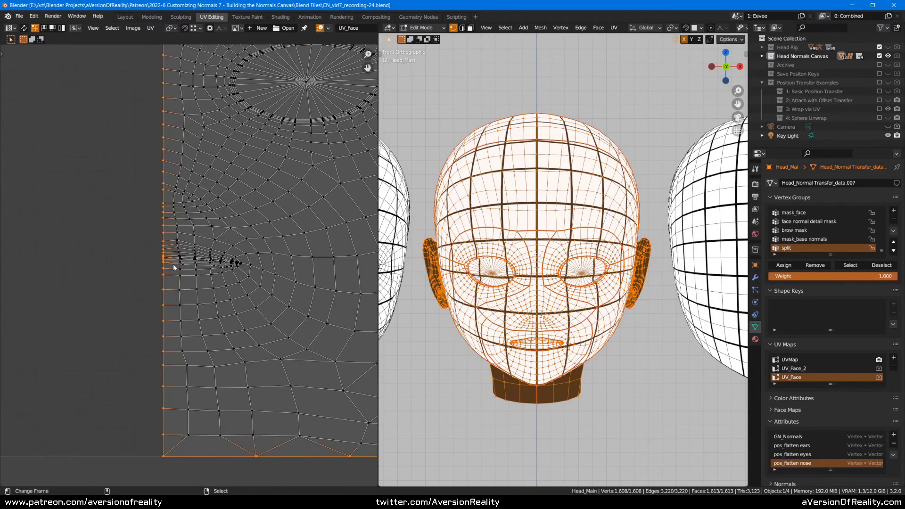
- Clear the UV selection and pick a single center-line vertex to examine its alignment
{"action": "key", "text": "alt+a"}
{"action": "scroll", "coordinate": [203, 211], "scroll_direction": "down", "scroll_amount": 4}
{"action": "middle_click_drag", "start_coordinate": [252, 182], "coordinate": [220, 270]}
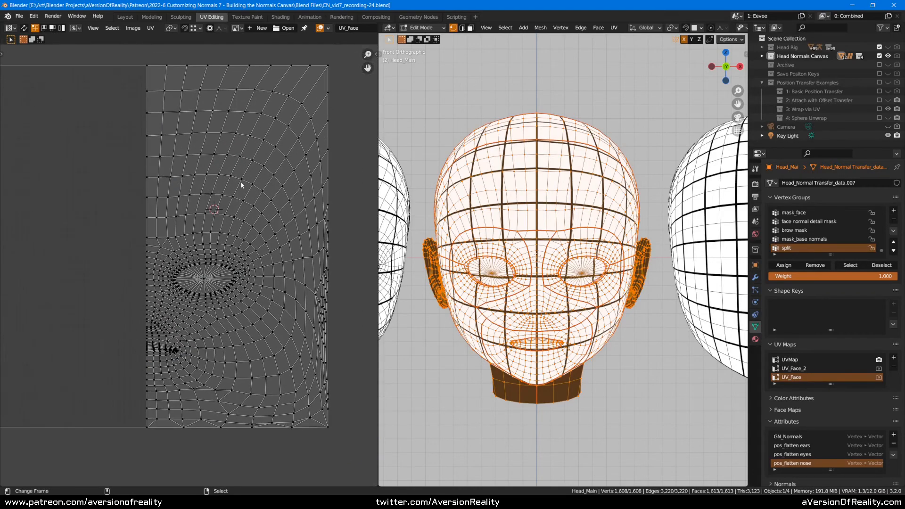
{"action": "middle_click_drag", "start_coordinate": [206, 173], "coordinate": [257, 265]}
{"action": "scroll", "coordinate": [257, 265], "scroll_direction": "up", "scroll_amount": 5}
{"action": "right_click", "coordinate": [226, 211]}
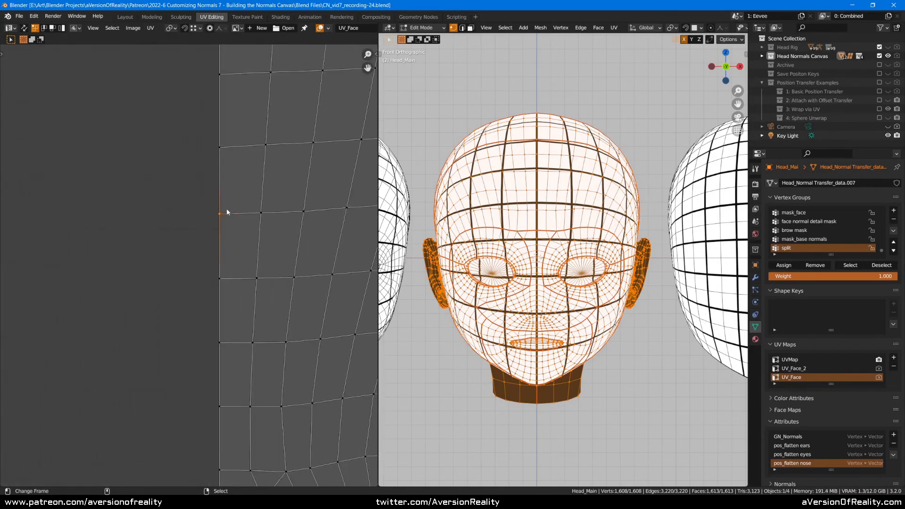
{"action": "scroll", "coordinate": [231, 217], "scroll_direction": "down", "scroll_amount": 5}
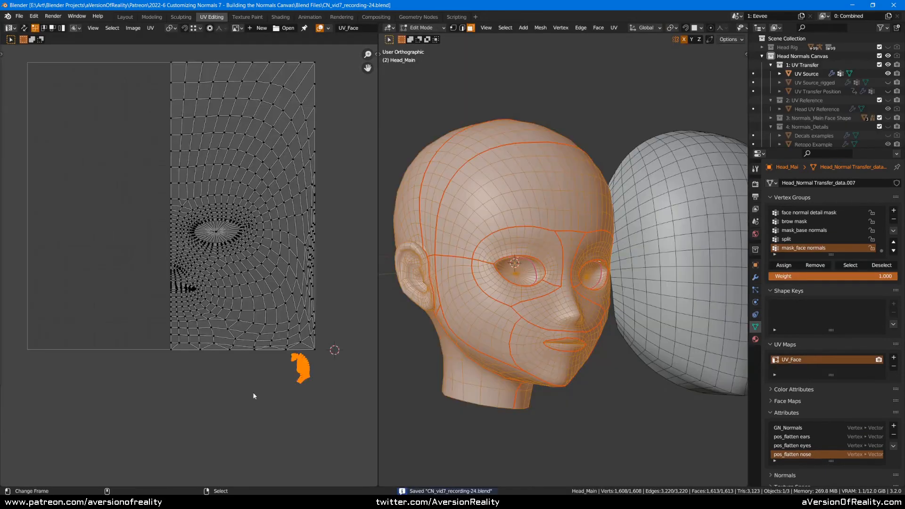
- Select the mask_face normals vertex group on the head and invert the selection to get the faces outside the mask
{"action": "scroll", "coordinate": [253, 396], "scroll_direction": "up", "scroll_amount": 1}
{"action": "left_click", "coordinate": [256, 376]}
{"action": "middle_click_drag", "start_coordinate": [414, 349], "coordinate": [523, 255]}
{"action": "key", "text": "alt+a"}
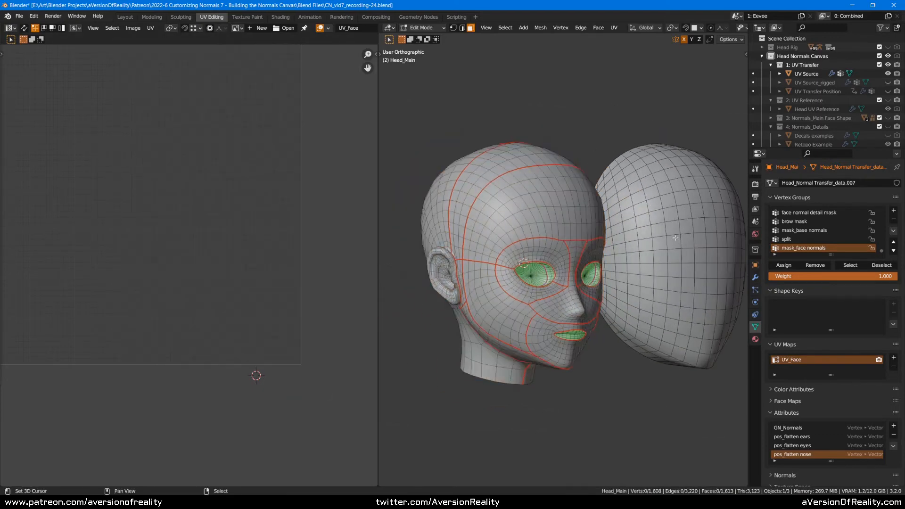
{"action": "left_click", "coordinate": [850, 265]}
{"action": "key", "text": "ctrl+i"}
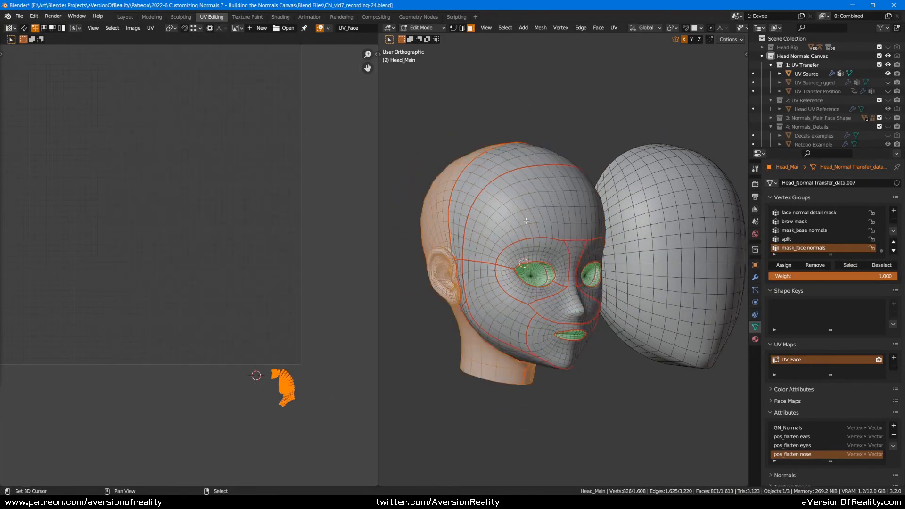
- Unwrap the selected ear, neck and back-of-head faces in the UV_Face map
{"action": "scroll", "coordinate": [264, 234], "scroll_direction": "down", "scroll_amount": 2}
{"action": "middle_click_drag", "start_coordinate": [264, 234], "coordinate": [278, 230]}
{"action": "key", "text": "u"}
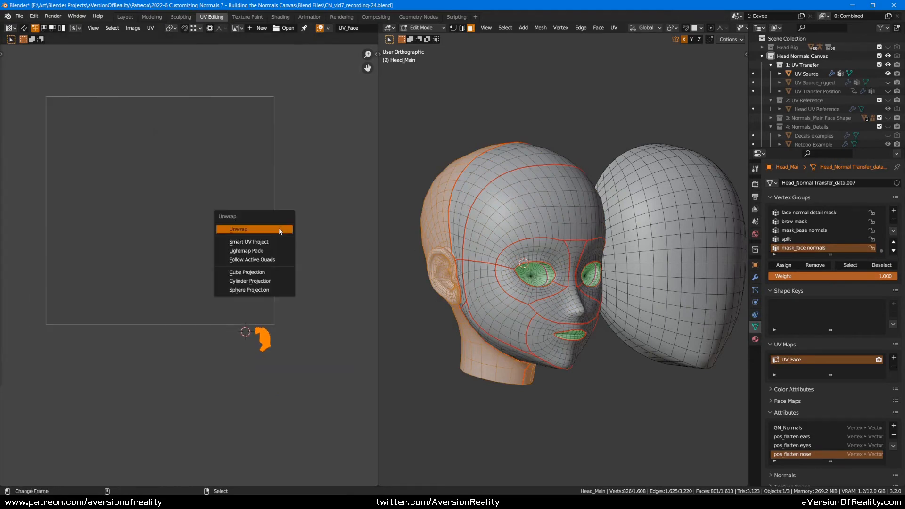
{"action": "left_click", "coordinate": [278, 229]}
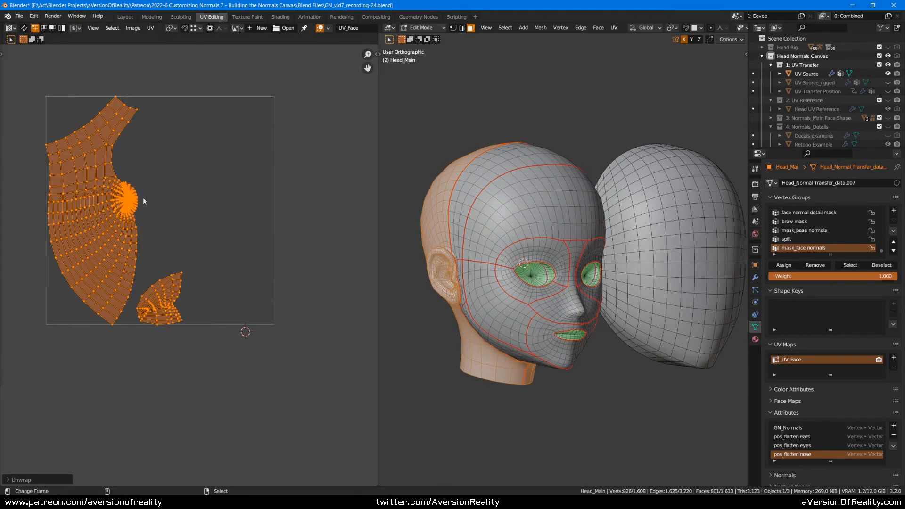
- Turn the unwrapped islands roughly upside down and scale them to 0.1
{"action": "scroll", "coordinate": [190, 208], "scroll_direction": "down", "scroll_amount": 1}
{"action": "key", "text": "r"}
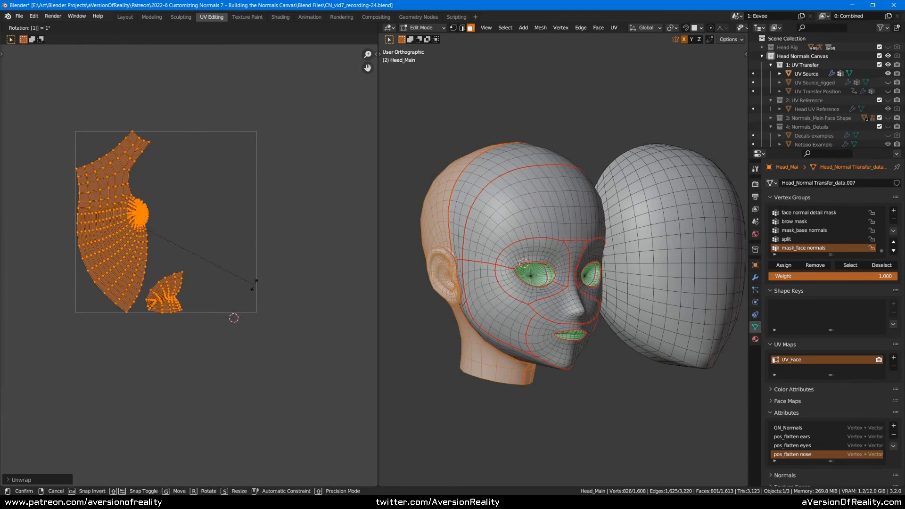
{"action": "left_click", "coordinate": [286, 205]}
{"action": "type", "text": "s"}
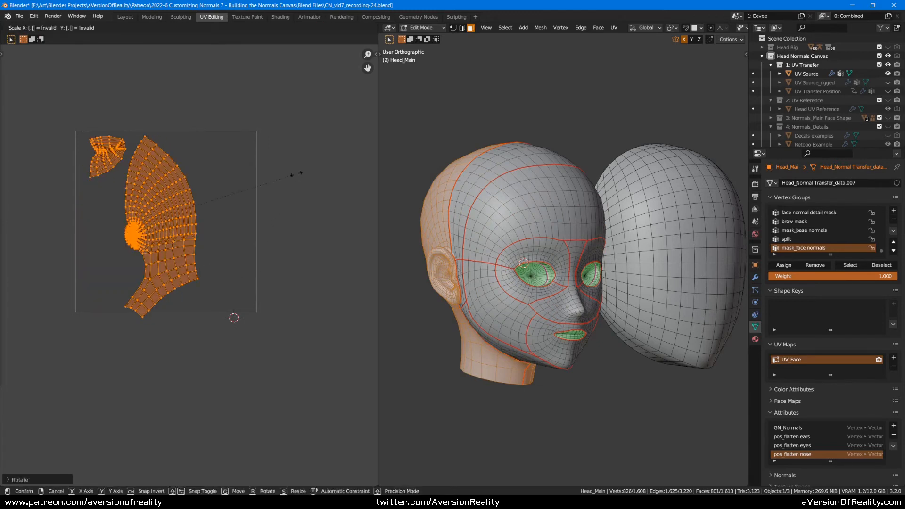
{"action": "type", "text": ".1"}
{"action": "key", "text": "Return"}
- Move the shrunken islands outside the UV square, just below its lower-right corner
{"action": "scroll", "coordinate": [188, 259], "scroll_direction": "up", "scroll_amount": 3}
{"action": "key", "text": "g"}
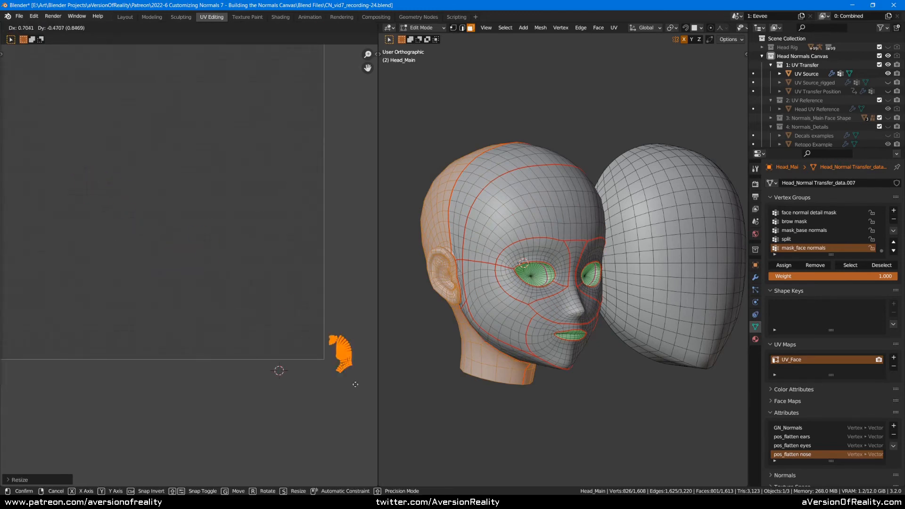
{"action": "left_click", "coordinate": [302, 393]}
{"action": "scroll", "coordinate": [283, 329], "scroll_direction": "down", "scroll_amount": 2}
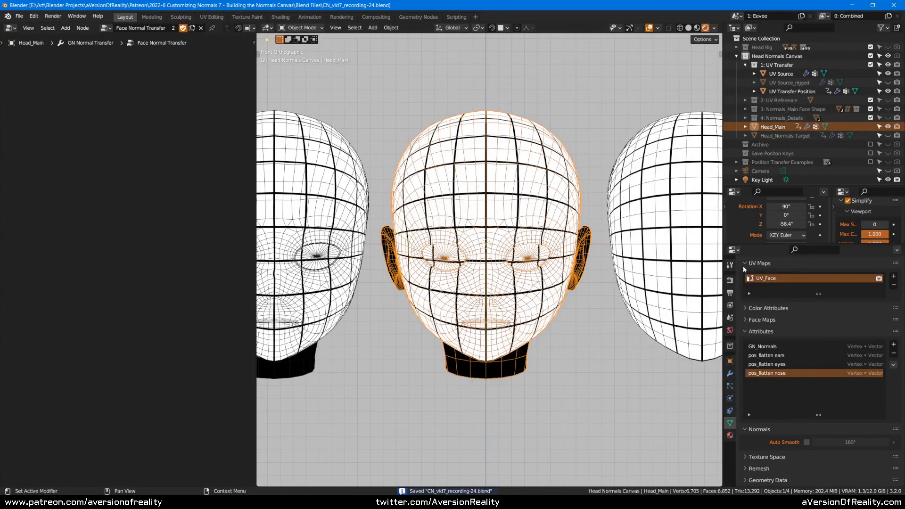
- Select the grid-textured face mask mesh beside Head_Main and view it from several angles
{"action": "scroll", "coordinate": [626, 214], "scroll_direction": "down", "scroll_amount": 2}
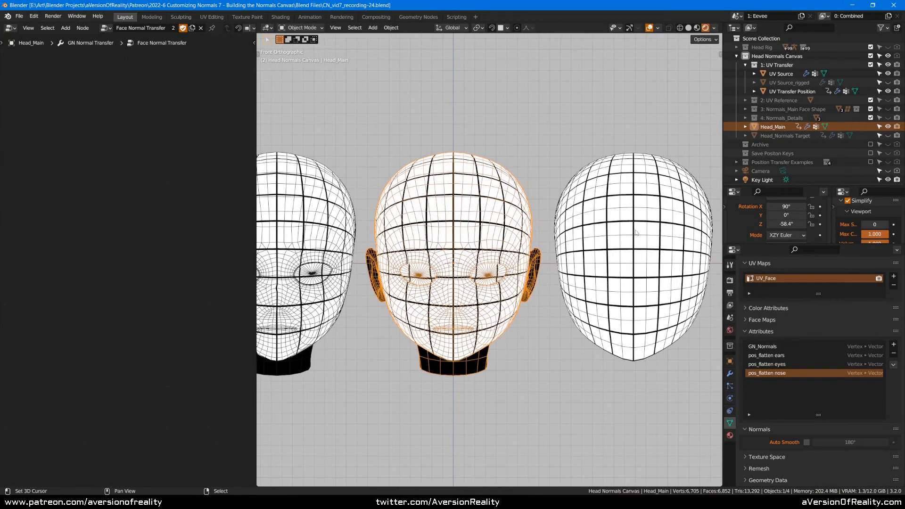
{"action": "right_click", "coordinate": [628, 210]}
{"action": "scroll", "coordinate": [503, 209], "scroll_direction": "up", "scroll_amount": 1}
{"action": "middle_click_drag", "start_coordinate": [630, 212], "coordinate": [456, 220], "text": "shift"}
{"action": "middle_click_drag", "start_coordinate": [556, 307], "coordinate": [606, 230]}
{"action": "middle_click_drag", "start_coordinate": [593, 285], "coordinate": [569, 228]}
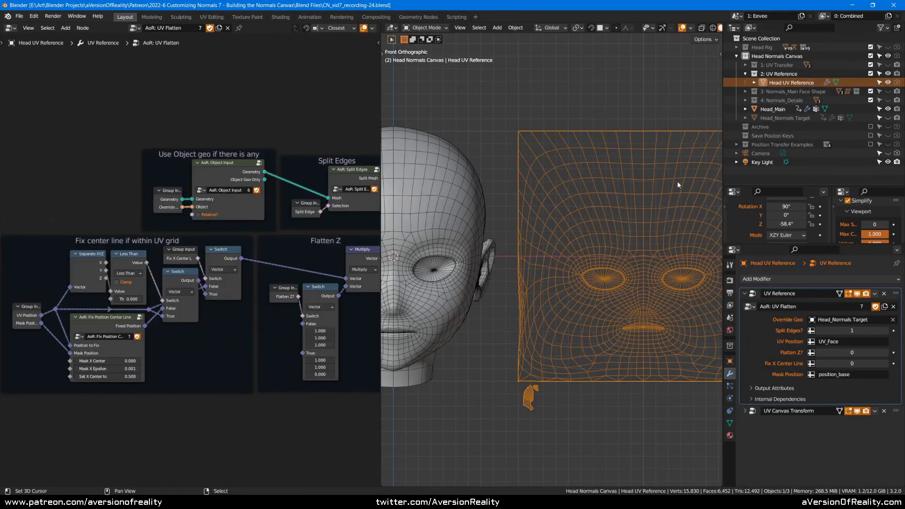
- Frame the Head UV Reference next to the head and widen the AoR: UV Flatten node editor
{"action": "key", "text": "KP_Decimal"}
{"action": "scroll", "coordinate": [602, 298], "scroll_direction": "down", "scroll_amount": 2}
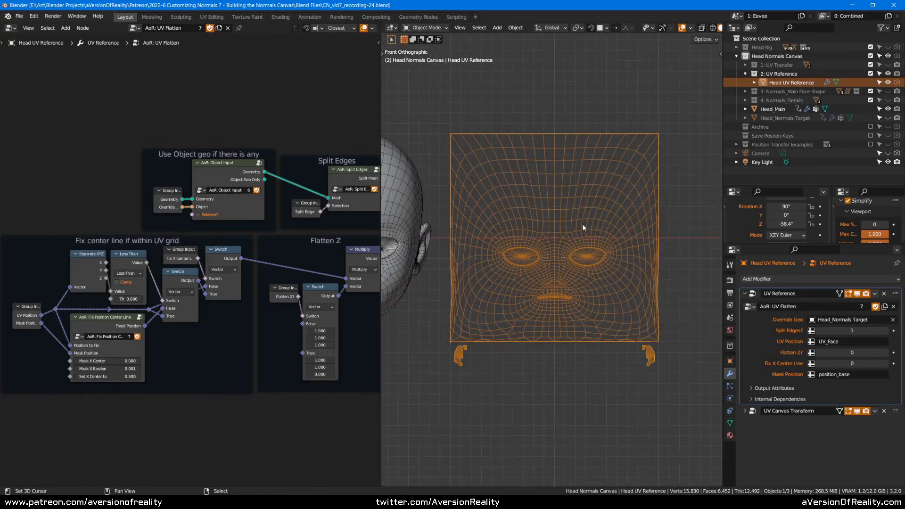
{"action": "middle_click_drag", "start_coordinate": [579, 229], "coordinate": [649, 211]}
{"action": "left_click", "coordinate": [289, 115]}
{"action": "scroll", "coordinate": [247, 188], "scroll_direction": "up", "scroll_amount": 1}
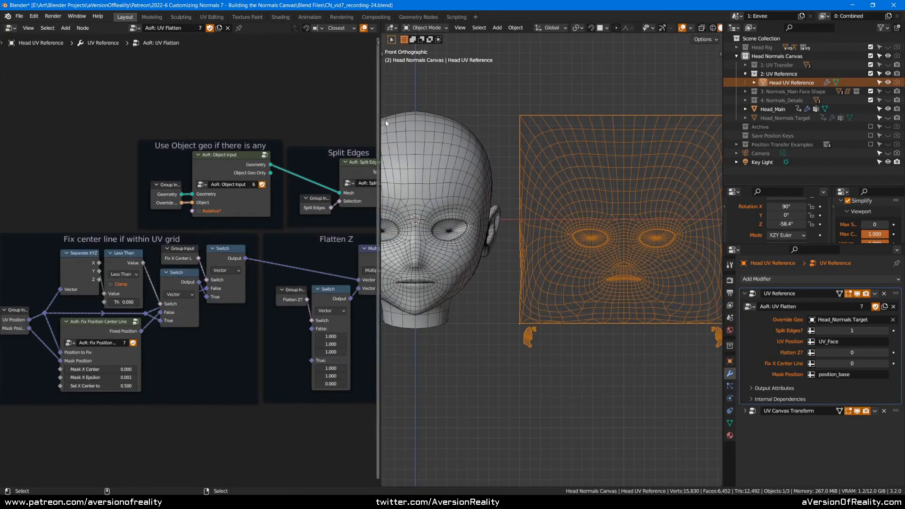
{"action": "left_click_drag", "start_coordinate": [380, 120], "coordinate": [470, 109]}
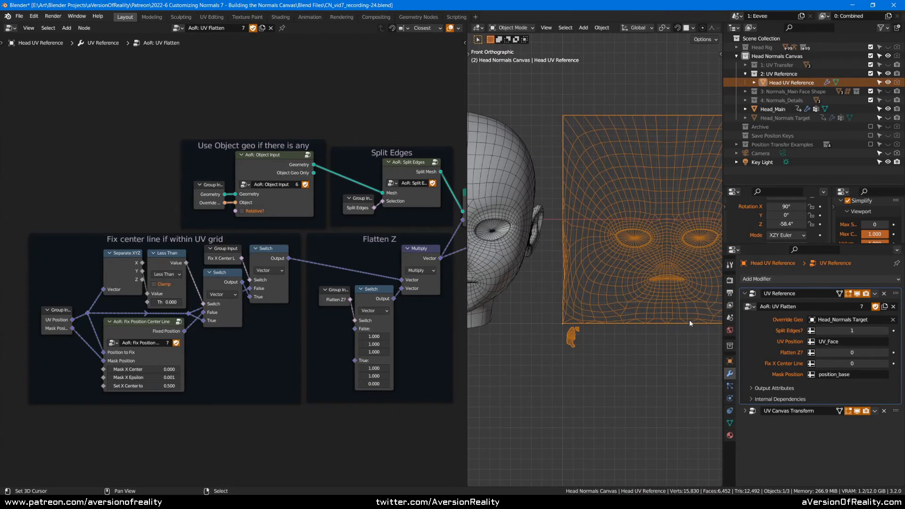
- Examine the Flatten Z frame's vector Switch and its Flatten Z? group input in AoR: UV Flatten
{"action": "scroll", "coordinate": [401, 109], "scroll_direction": "up", "scroll_amount": 2}
{"action": "middle_click_drag", "start_coordinate": [309, 236], "coordinate": [170, 207]}
{"action": "scroll", "coordinate": [281, 288], "scroll_direction": "up", "scroll_amount": 2}
{"action": "left_click", "coordinate": [280, 287]}
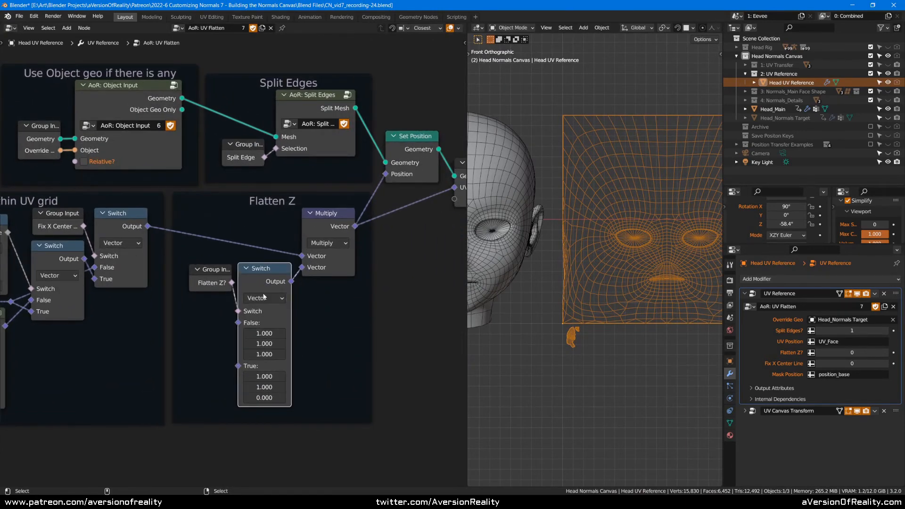
{"action": "left_click", "coordinate": [211, 283]}
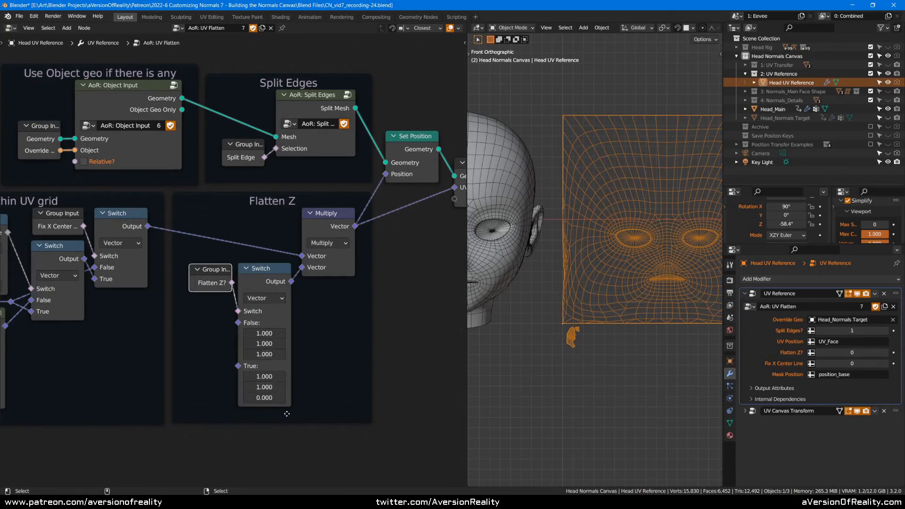
- Examine the center-line fix, Flatten Z and Split Edges frames of AoR: UV Flatten through to the group output
{"action": "middle_click_drag", "start_coordinate": [654, 239], "coordinate": [593, 252], "text": "shift"}
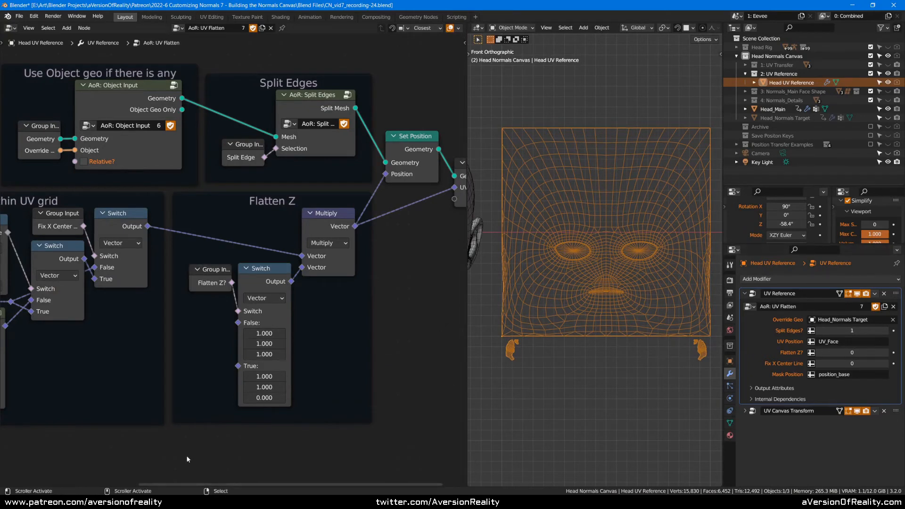
{"action": "middle_click_drag", "start_coordinate": [189, 460], "coordinate": [345, 435]}
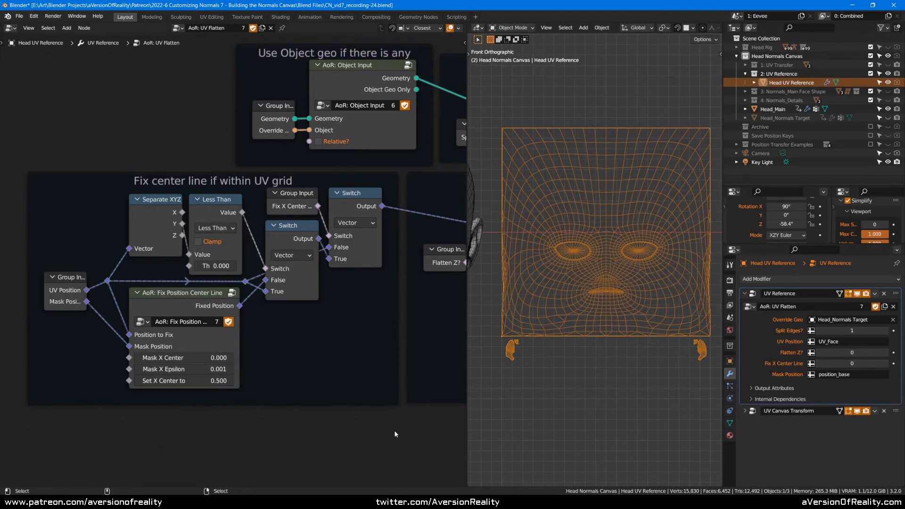
{"action": "middle_click_drag", "start_coordinate": [443, 368], "coordinate": [280, 391]}
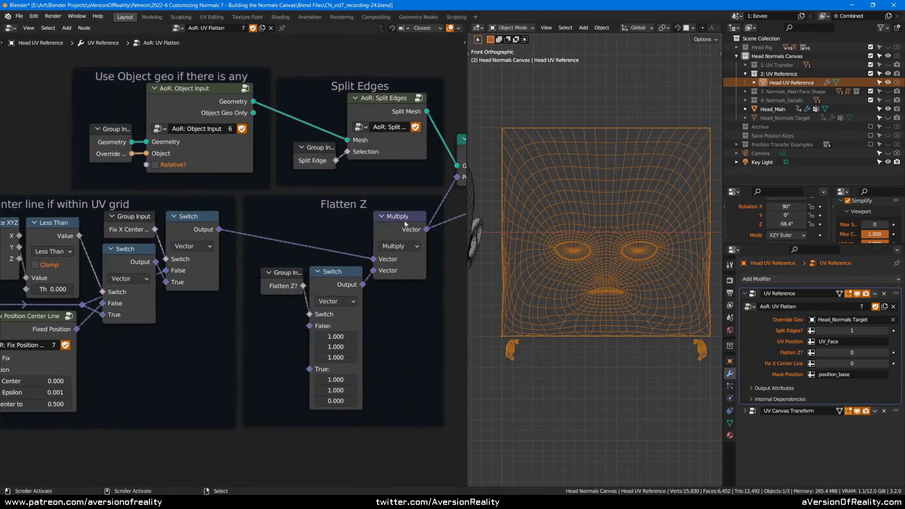
{"action": "middle_click_drag", "start_coordinate": [443, 281], "coordinate": [329, 307]}
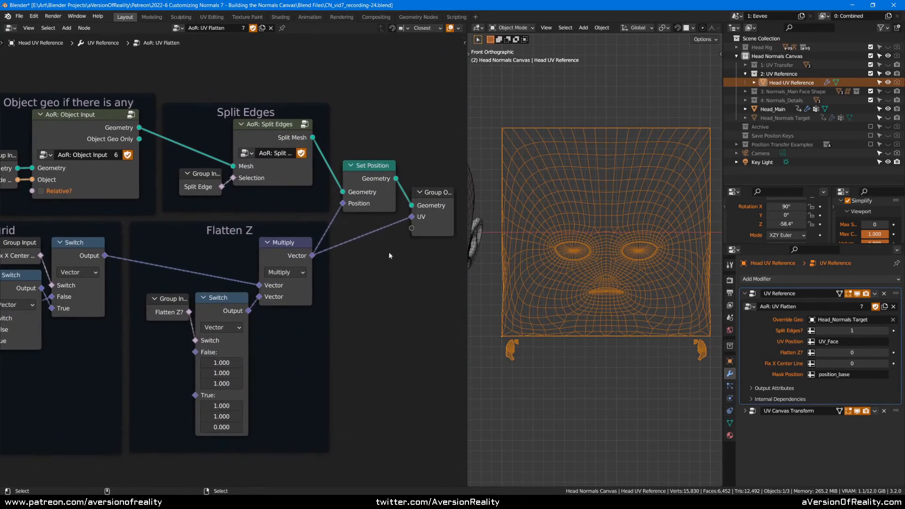
{"action": "left_click", "coordinate": [296, 123]}
{"action": "middle_click_drag", "start_coordinate": [284, 122], "coordinate": [338, 230]}
{"action": "scroll", "coordinate": [337, 230], "scroll_direction": "up", "scroll_amount": 1}
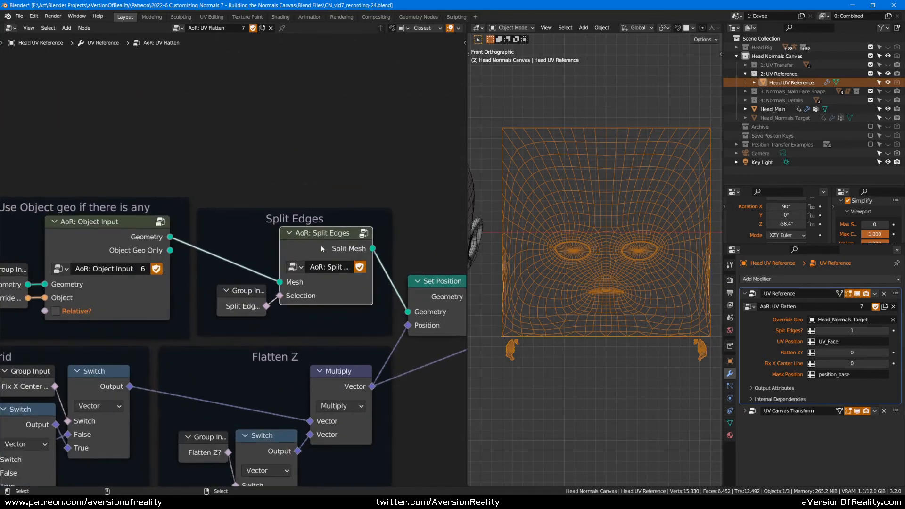
{"action": "scroll", "coordinate": [342, 186], "scroll_direction": "down", "scroll_amount": 1}
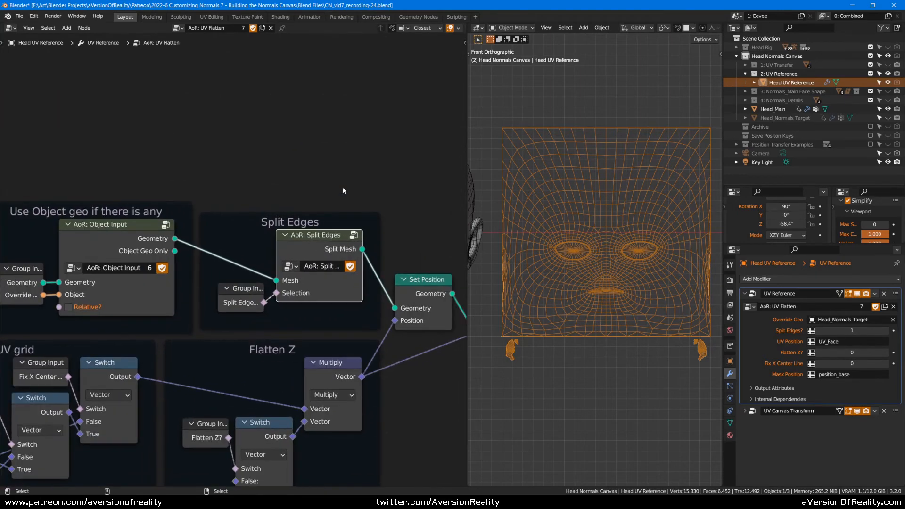
{"action": "left_click", "coordinate": [342, 187]}
- Set Split Edges? to 0 on the UV Reference modifier and view the flattened mesh from an angle
{"action": "middle_click_drag", "start_coordinate": [572, 230], "coordinate": [560, 213]}
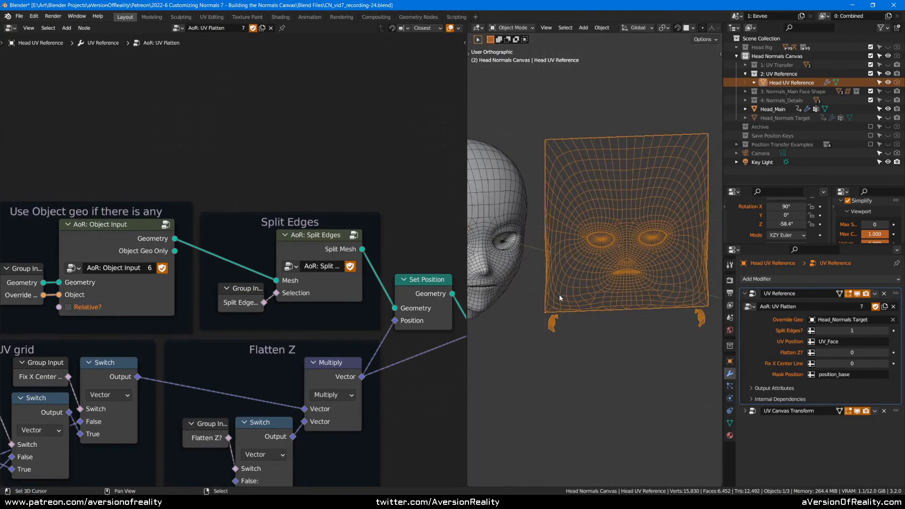
{"action": "left_click", "coordinate": [820, 331]}
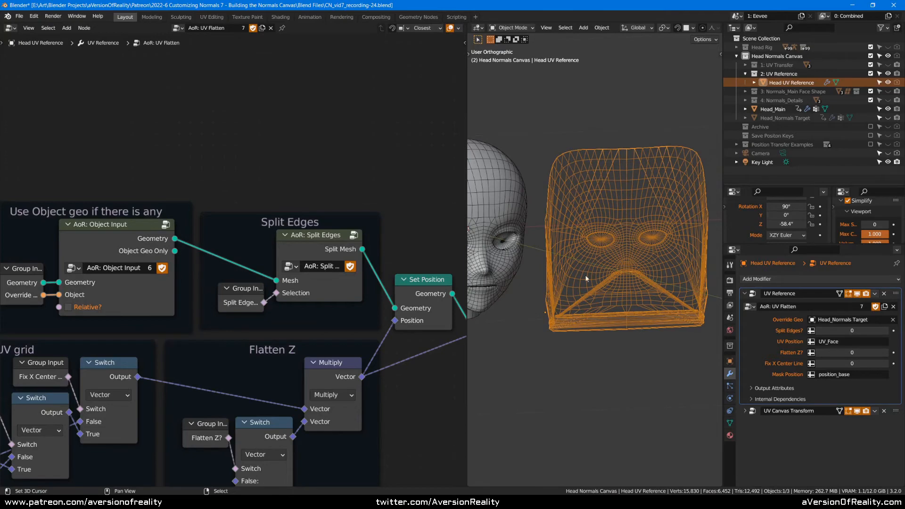
{"action": "middle_click_drag", "start_coordinate": [685, 199], "coordinate": [648, 196]}
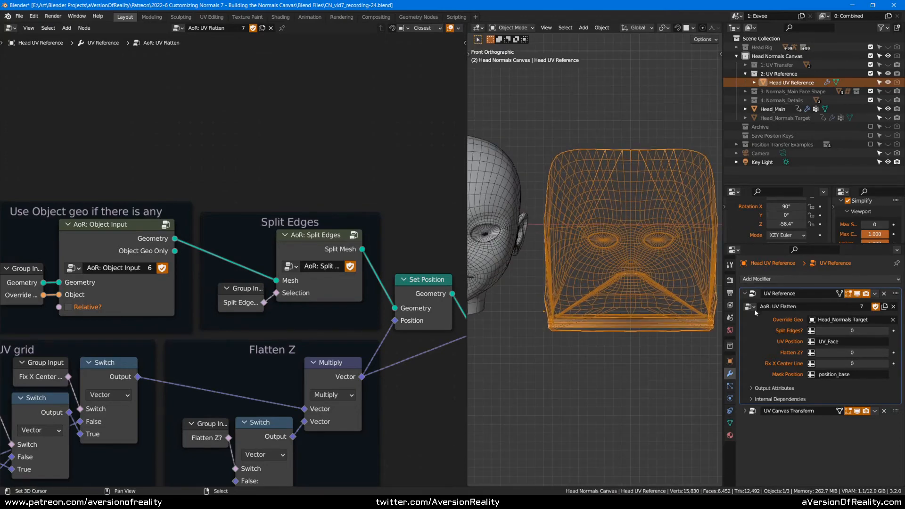
- Enter the AoR: Split Edges node group and turn on the node editor overlays that show execution timings
{"action": "left_click", "coordinate": [299, 243]}
{"action": "key", "text": "Tab"}
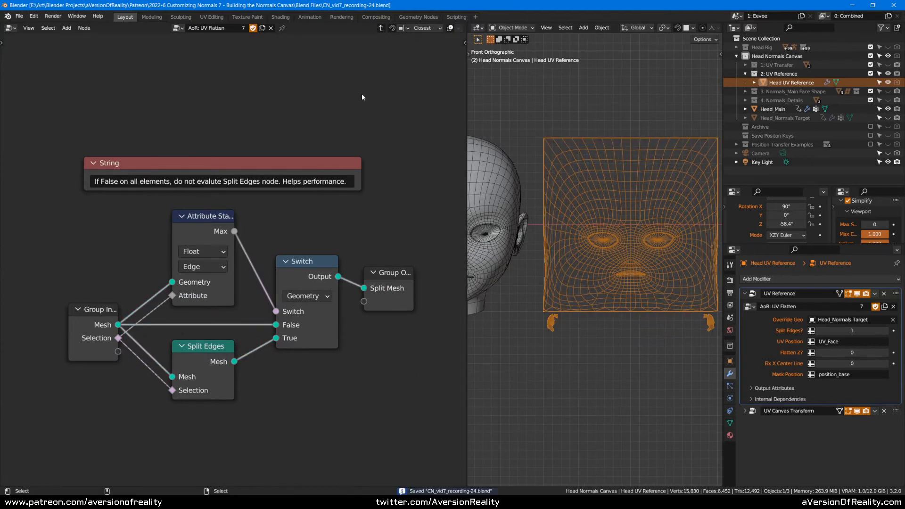
{"action": "key", "text": "alt+shift+z"}
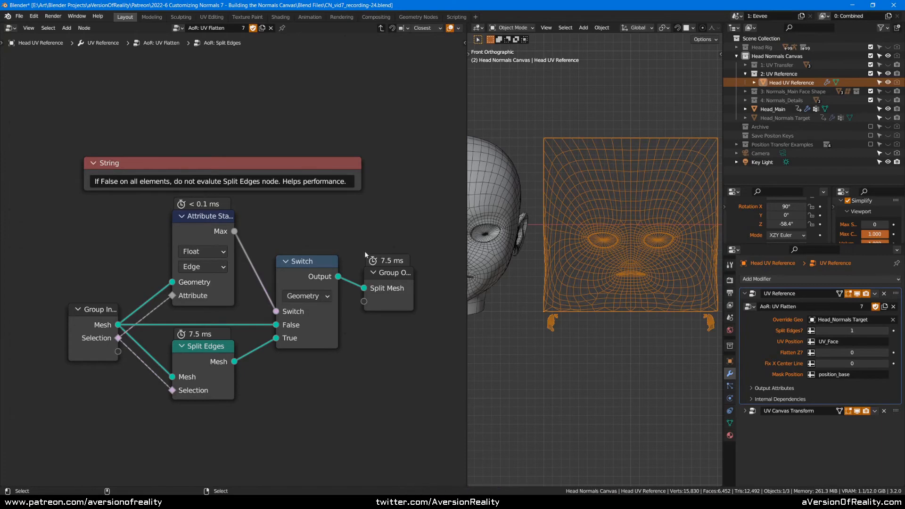
- Return to AoR: UV Flatten and switch Split Edges? to 0 and back to 1 to compare the node timings
{"action": "key", "text": "Tab"}
{"action": "scroll", "coordinate": [298, 238], "scroll_direction": "up", "scroll_amount": 1}
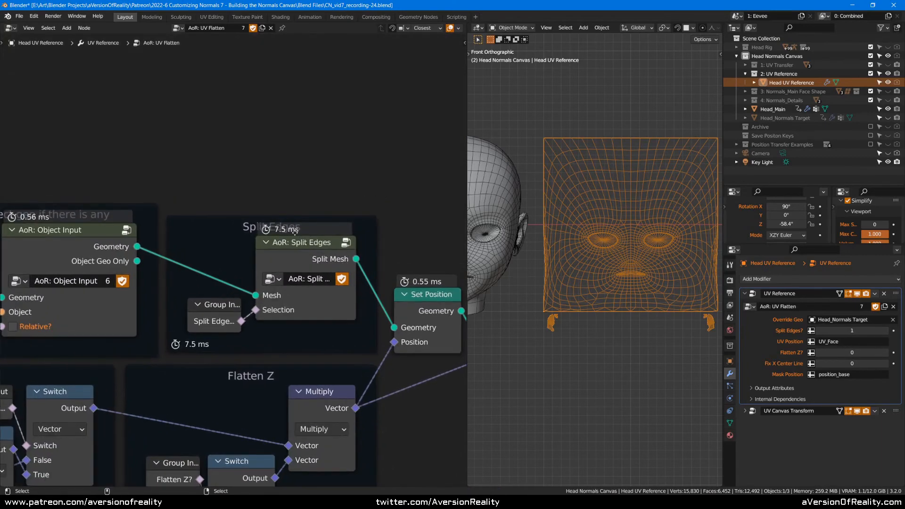
{"action": "left_click", "coordinate": [819, 331]}
{"action": "left_click", "coordinate": [886, 331]}
{"action": "left_click", "coordinate": [292, 261]}
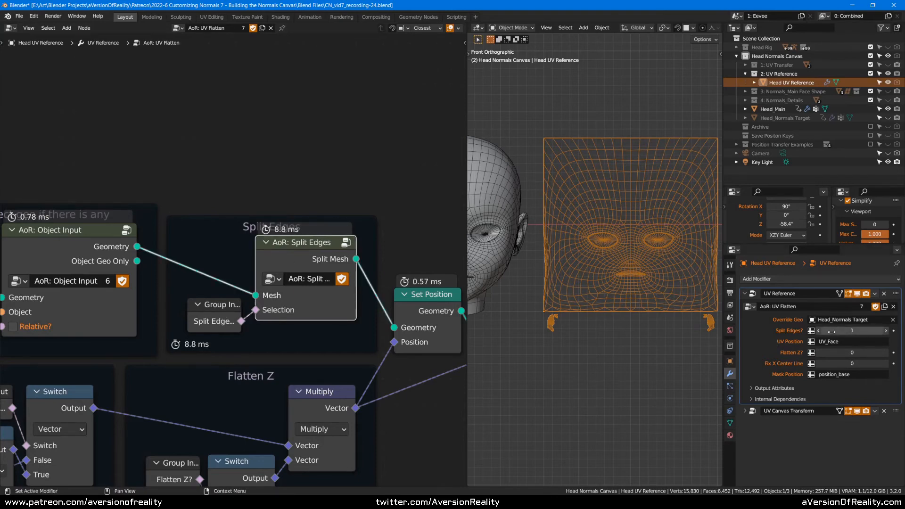
- Examine the Selection links to Attribute Statistic and Split Edges inside the AoR: Split Edges group, and save the file
{"action": "key", "text": "Tab"}
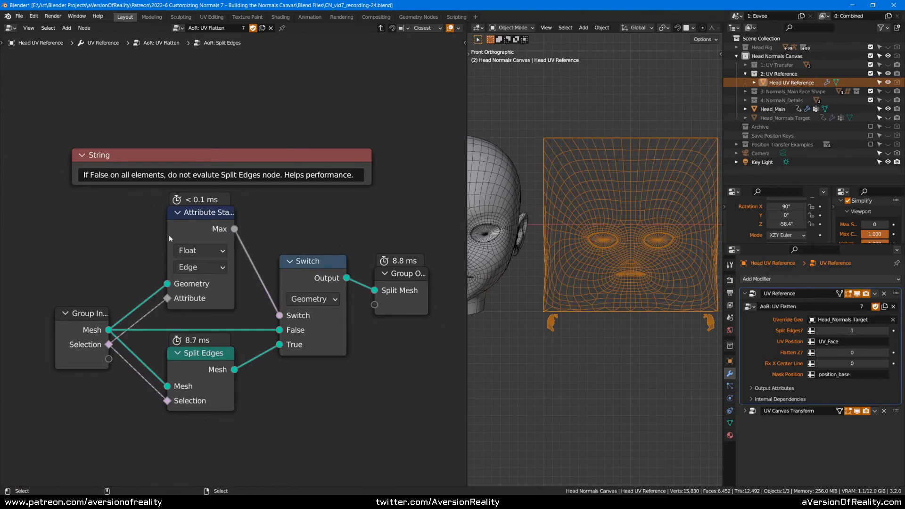
{"action": "middle_click_drag", "start_coordinate": [285, 395], "coordinate": [288, 364]}
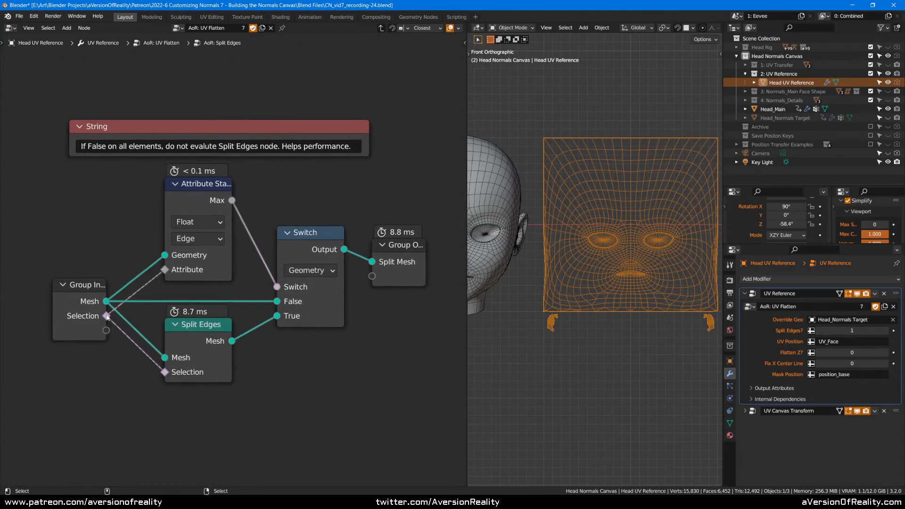
{"action": "left_click", "coordinate": [180, 376]}
{"action": "left_click", "coordinate": [187, 192]}
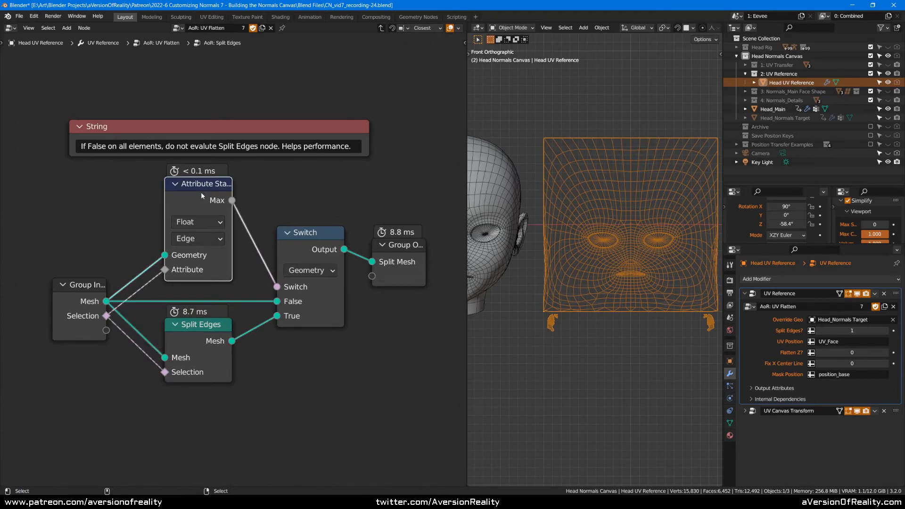
{"action": "left_click", "coordinate": [318, 196]}
{"action": "key", "text": "ctrl+s"}
- Wire Split Edges directly to the group output, bypassing the Switch, and disconnect the Selection input of AoR: Split Edges
{"action": "left_click_drag", "start_coordinate": [232, 341], "coordinate": [375, 264]}
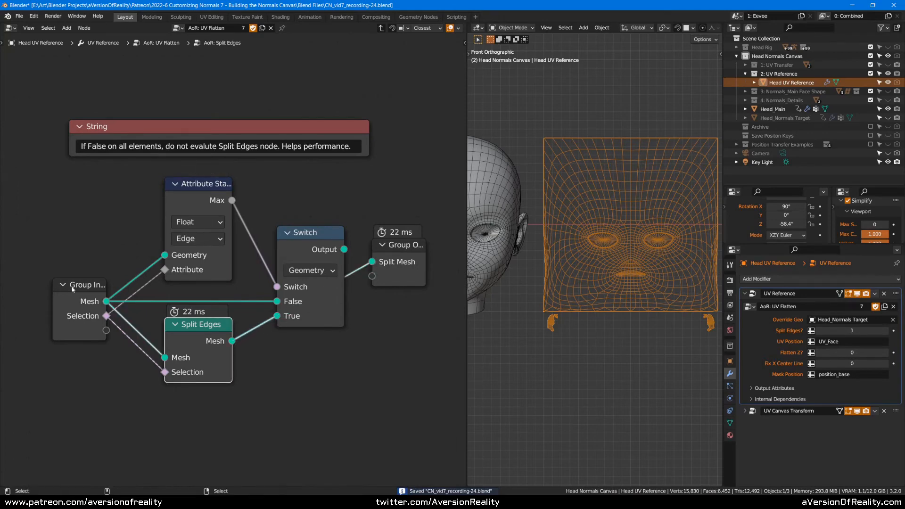
{"action": "key", "text": "Tab"}
{"action": "left_click_drag", "start_coordinate": [255, 310], "coordinate": [251, 332]}
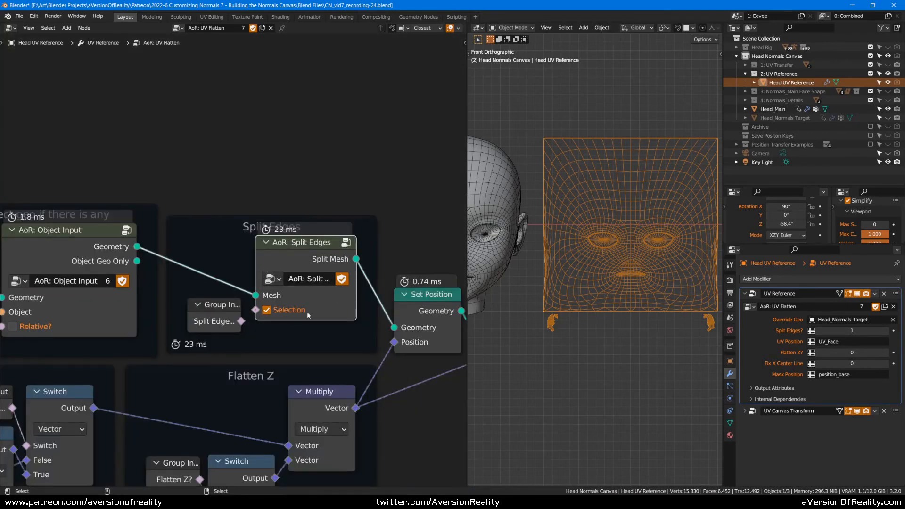
- Toggle Selection on AoR: Split Edges off and on repeatedly to compare its timing with the Switch bypassed
{"action": "left_click", "coordinate": [267, 311]}
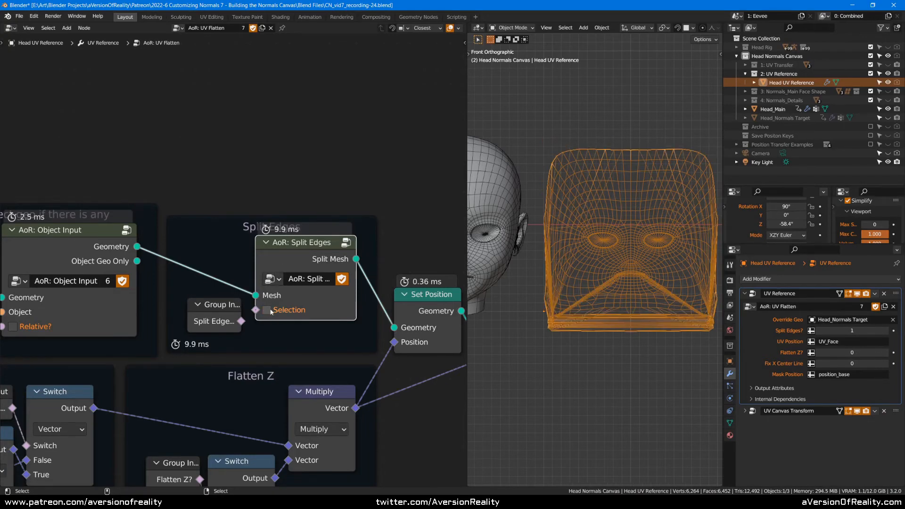
{"action": "left_click", "coordinate": [267, 311]}
{"action": "left_click", "coordinate": [267, 311]}
{"action": "left_click", "coordinate": [267, 311]}
{"action": "left_click", "coordinate": [266, 310]}
{"action": "left_click", "coordinate": [267, 310]}
{"action": "left_click", "coordinate": [267, 310]}
{"action": "left_click", "coordinate": [267, 310]}
{"action": "left_click", "coordinate": [267, 310]}
{"action": "left_click", "coordinate": [267, 310]}
- With the Switch wired back to the group output, toggle Selection on AoR: Split Edges repeatedly and leave it off
{"action": "key", "text": "Tab"}
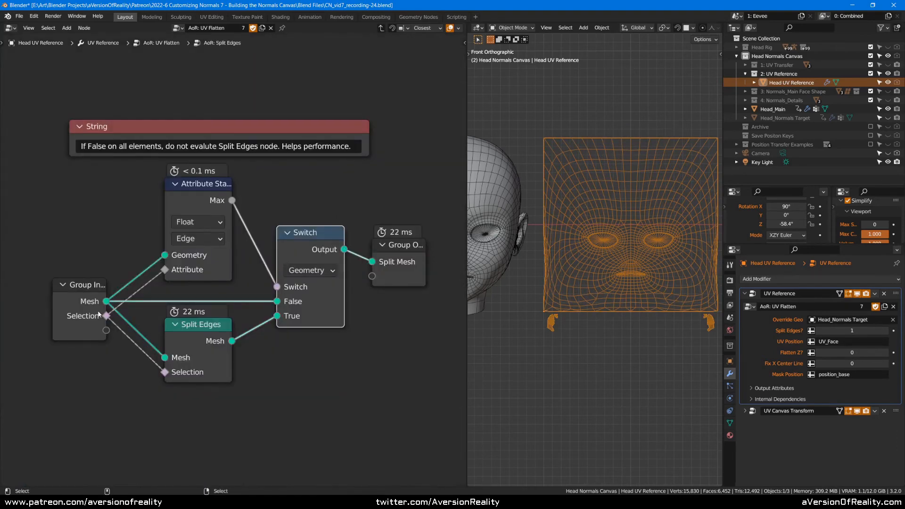
{"action": "key", "text": "Tab"}
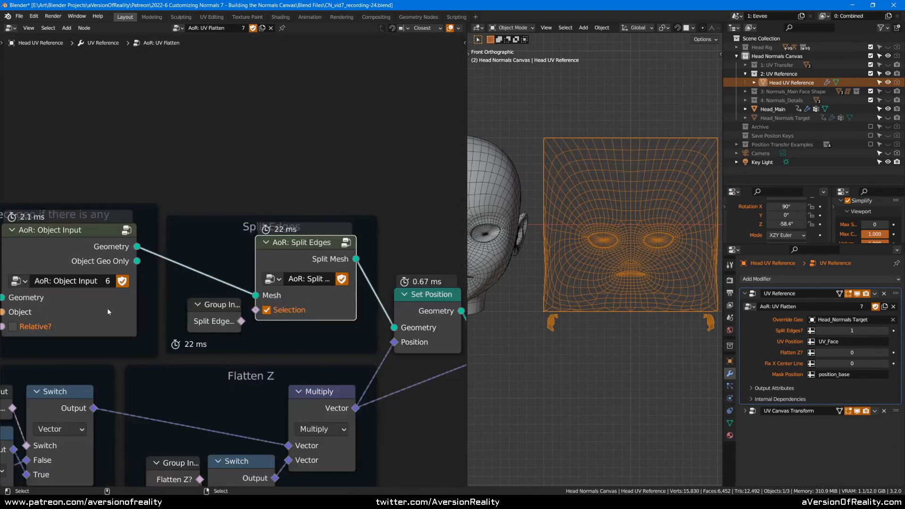
{"action": "left_click", "coordinate": [268, 311]}
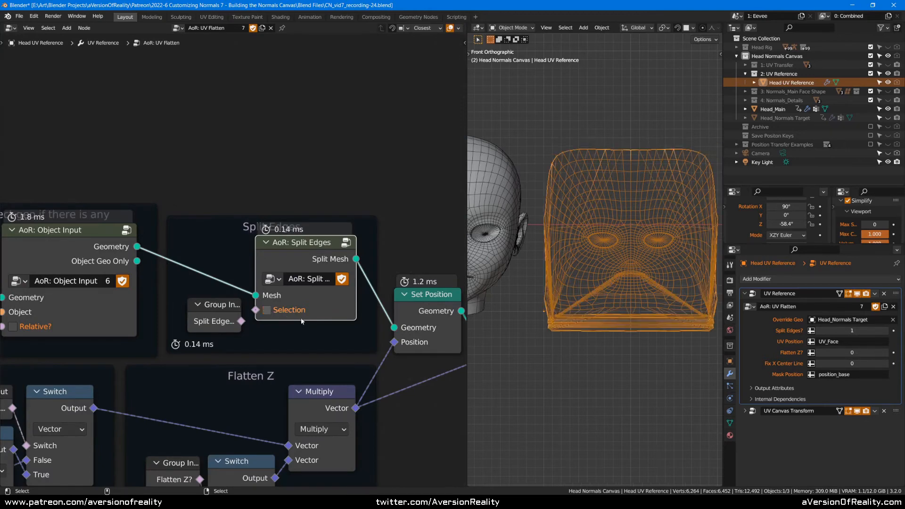
{"action": "left_click", "coordinate": [268, 310]}
{"action": "left_click", "coordinate": [268, 310]}
{"action": "left_click", "coordinate": [268, 310]}
{"action": "left_click", "coordinate": [268, 311]}
{"action": "left_click", "coordinate": [267, 311]}
{"action": "left_click", "coordinate": [268, 311]}
- Inspect the Attribute Statistic node inside AoR: Split Edges, temporarily revealing its hidden sockets to read the Max output
{"action": "key", "text": "Tab"}
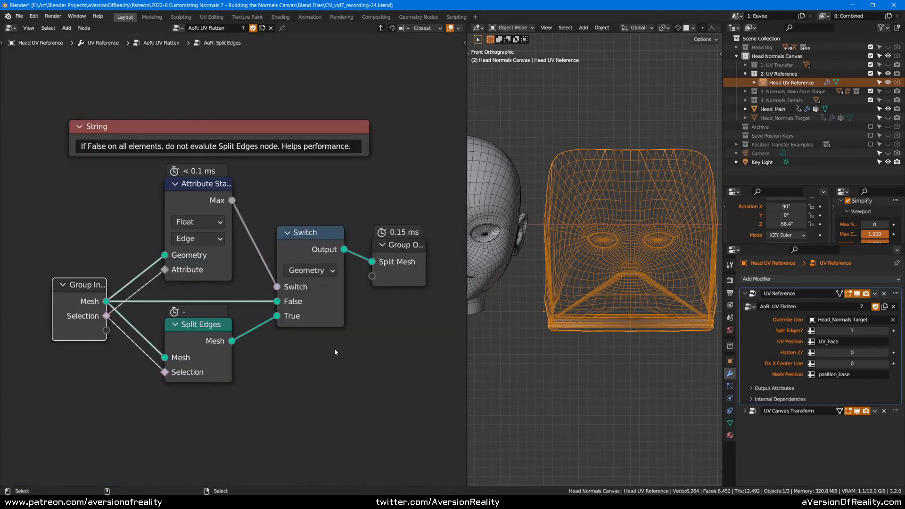
{"action": "left_click", "coordinate": [198, 208]}
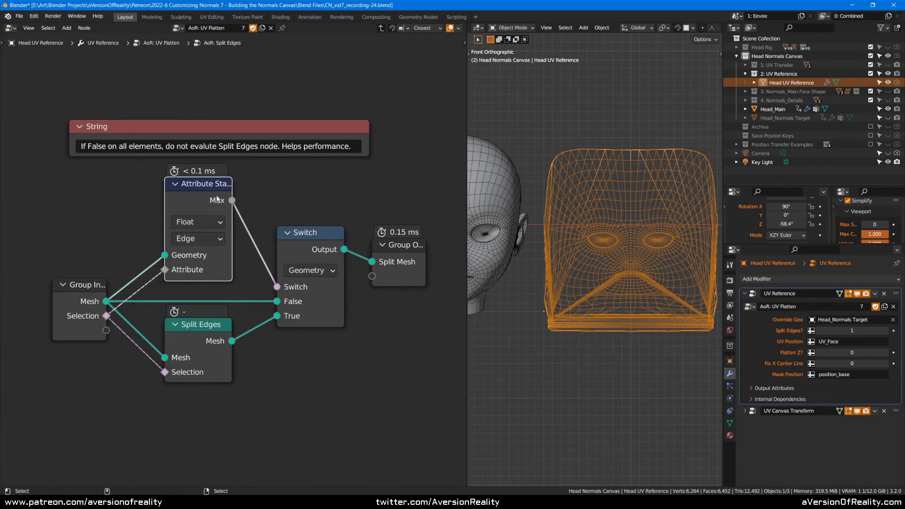
{"action": "key", "text": "ctrl+h"}
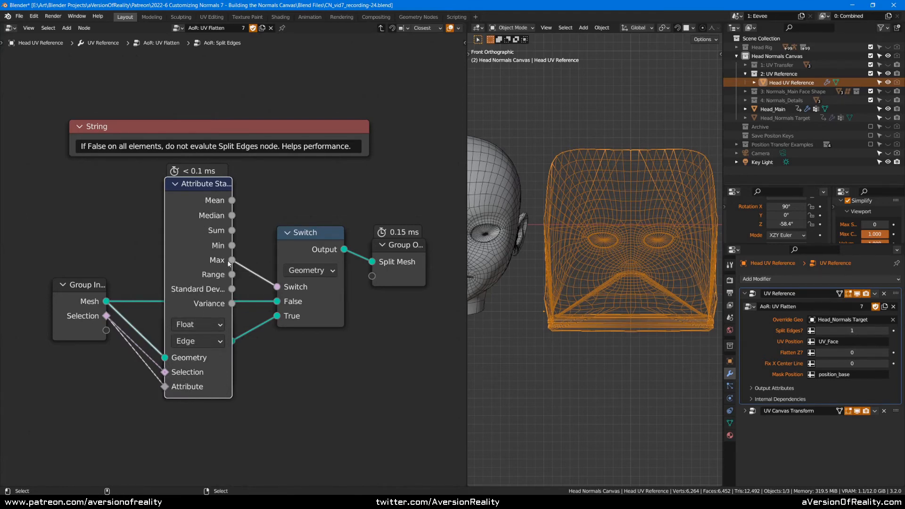
{"action": "mouse_move", "coordinate": [232, 263]}
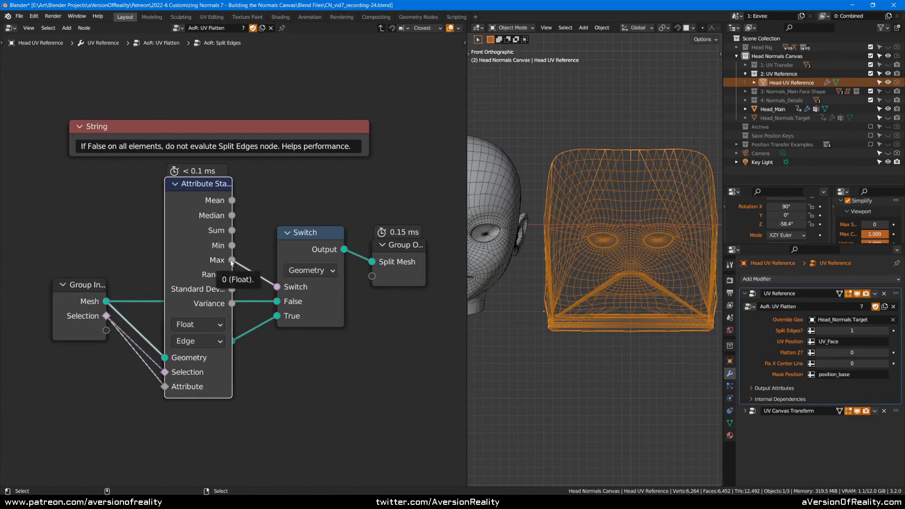
{"action": "key", "text": "ctrl+h"}
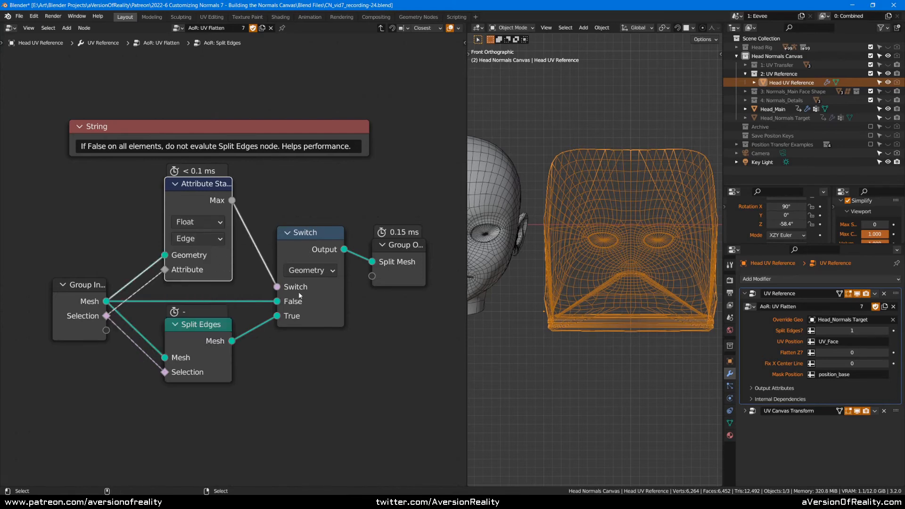
{"action": "left_click", "coordinate": [92, 318]}
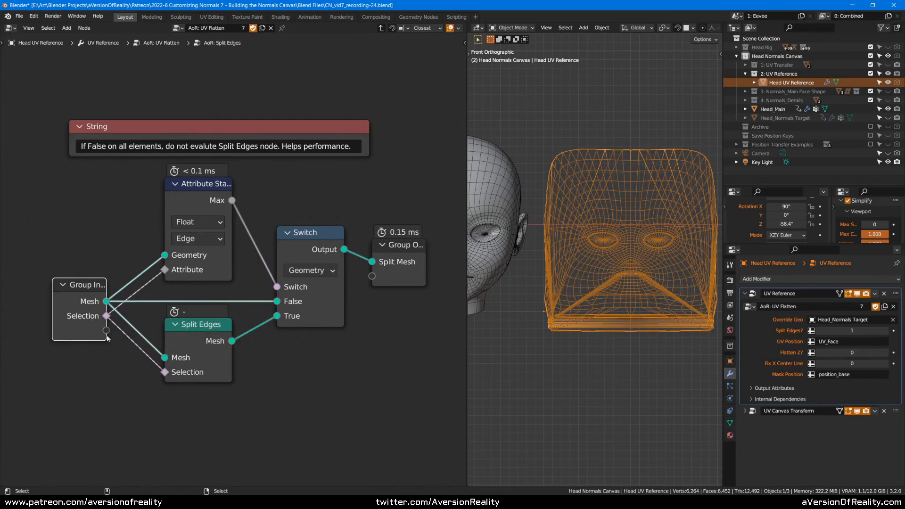
- Reconnect the Split Edges? group input to the Selection socket of the AoR: Split Edges node
{"action": "key", "text": "Tab"}
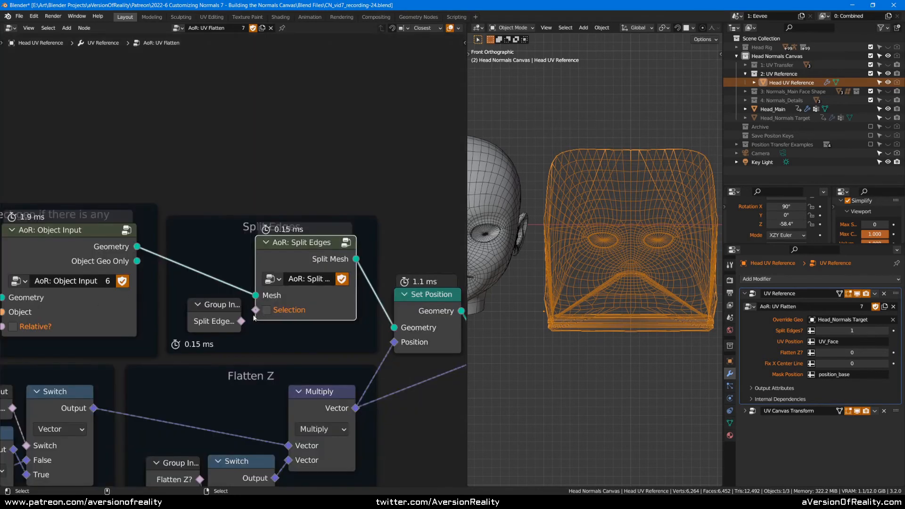
{"action": "left_click_drag", "start_coordinate": [241, 321], "coordinate": [255, 310]}
{"action": "left_click", "coordinate": [342, 304]}
- Inside AoR: Split Edges, compare the Split Edges node's timing with the modifier's Split Edges? at 0 and back at 1
{"action": "key", "text": "Tab"}
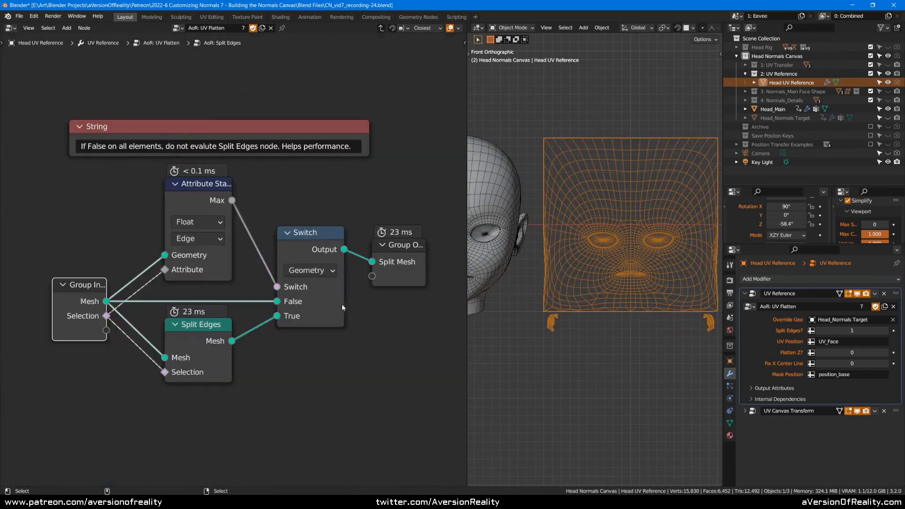
{"action": "left_click", "coordinate": [818, 331]}
{"action": "left_click", "coordinate": [200, 327]}
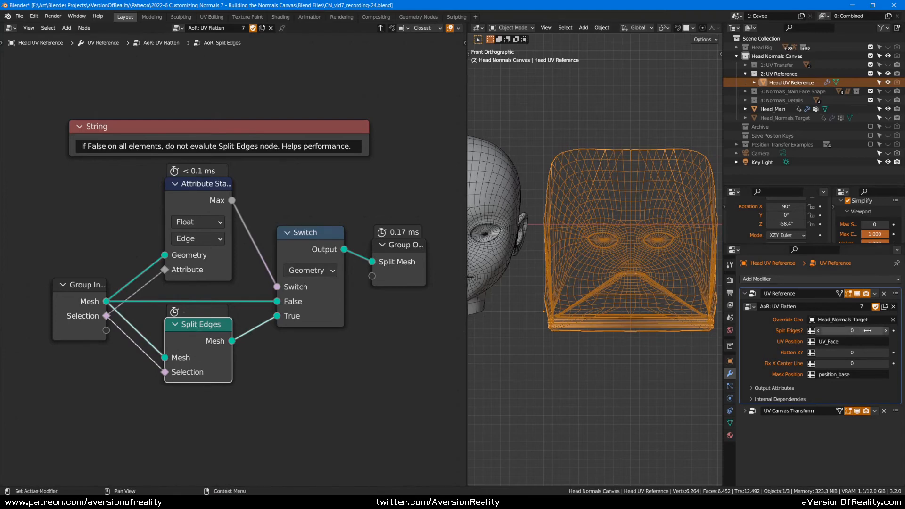
{"action": "left_click", "coordinate": [886, 330]}
{"action": "left_click", "coordinate": [196, 335]}
- Review the Split Edges, Switch and group output nodes inside AoR: Split Edges, and return to AoR: UV Flatten
{"action": "left_click", "coordinate": [380, 337]}
{"action": "left_click", "coordinate": [410, 272]}
{"action": "left_click", "coordinate": [417, 128]}
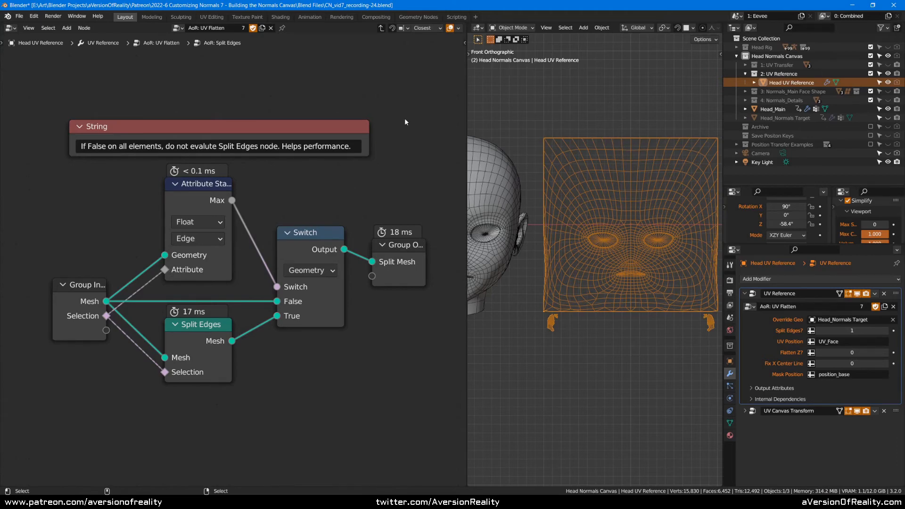
{"action": "left_click", "coordinate": [202, 348]}
{"action": "left_click", "coordinate": [308, 373]}
{"action": "left_click", "coordinate": [297, 252]}
{"action": "left_click", "coordinate": [350, 177]}
{"action": "key", "text": "Tab"}
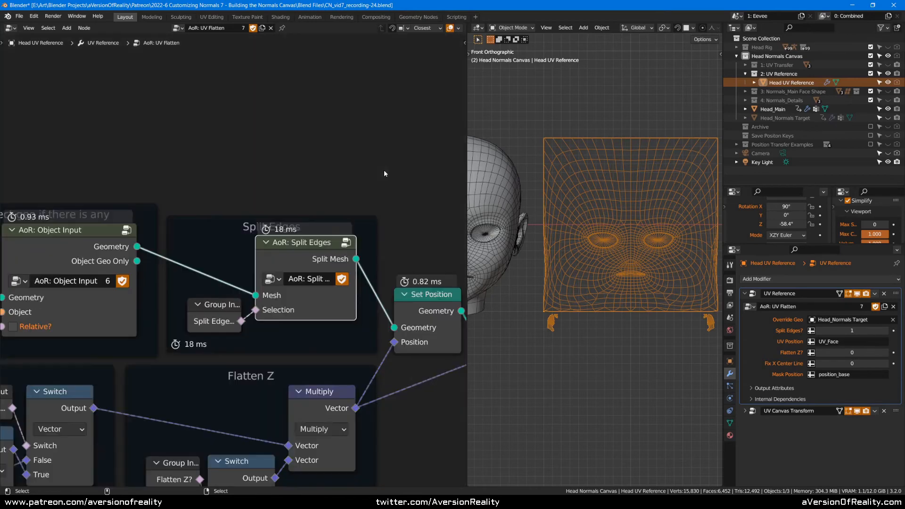
- Look over the whole AoR: UV Flatten tree again, from the object input and center-line fix to Set Position
{"action": "scroll", "coordinate": [384, 172], "scroll_direction": "down", "scroll_amount": 3}
{"action": "middle_click_drag", "start_coordinate": [423, 401], "coordinate": [366, 296]}
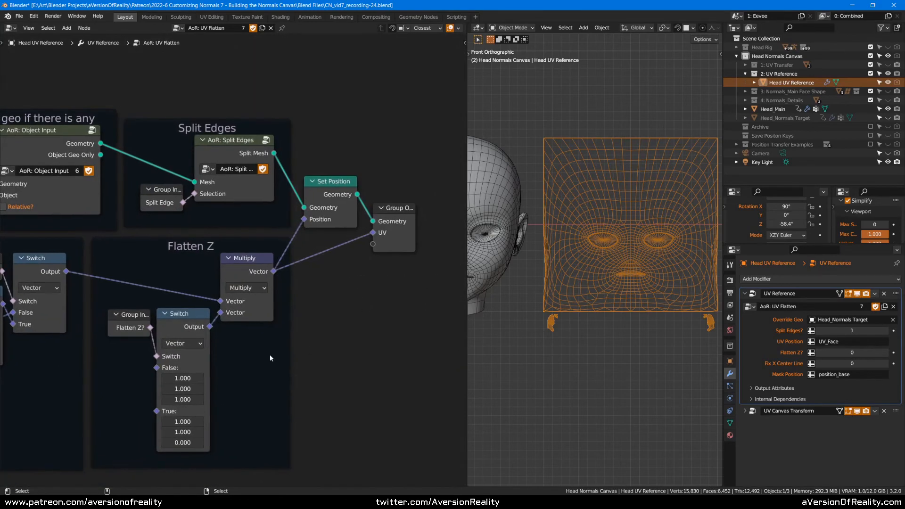
{"action": "middle_click_drag", "start_coordinate": [270, 353], "coordinate": [381, 332]}
{"action": "middle_click_drag", "start_coordinate": [115, 381], "coordinate": [309, 297]}
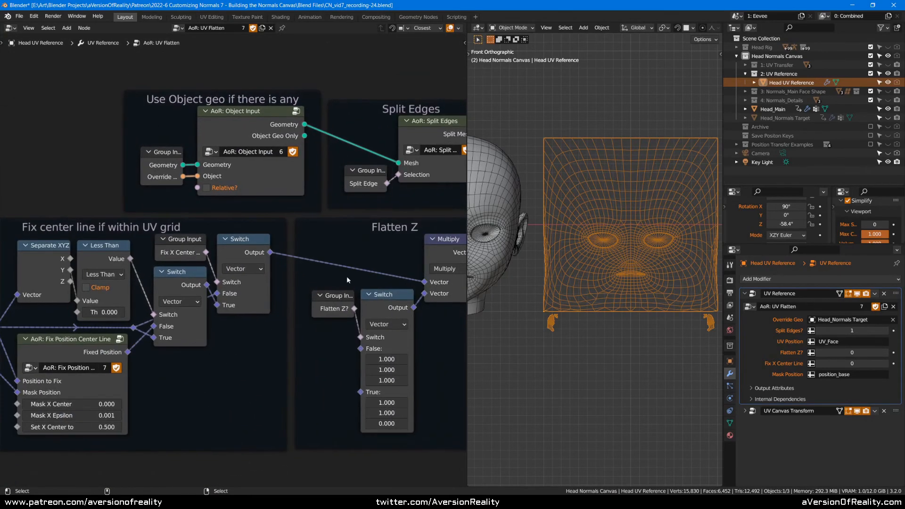
{"action": "scroll", "coordinate": [321, 332], "scroll_direction": "down", "scroll_amount": 1}
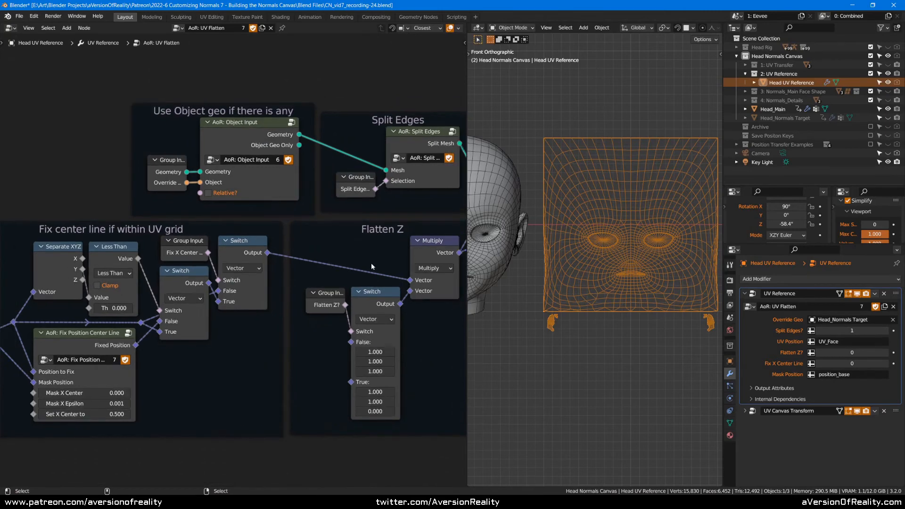
{"action": "middle_click_drag", "start_coordinate": [376, 262], "coordinate": [278, 293]}
{"action": "middle_click_drag", "start_coordinate": [414, 318], "coordinate": [398, 323]}
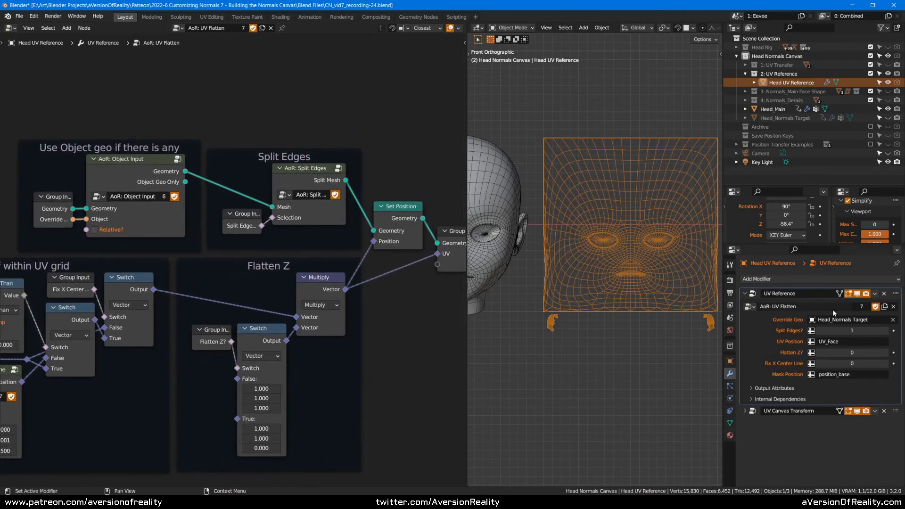
- Collapse the UV Reference modifier, expand UV Canvas Transform and bring its node group into view in the node editor
{"action": "left_click", "coordinate": [744, 294]}
{"action": "left_click", "coordinate": [744, 305]}
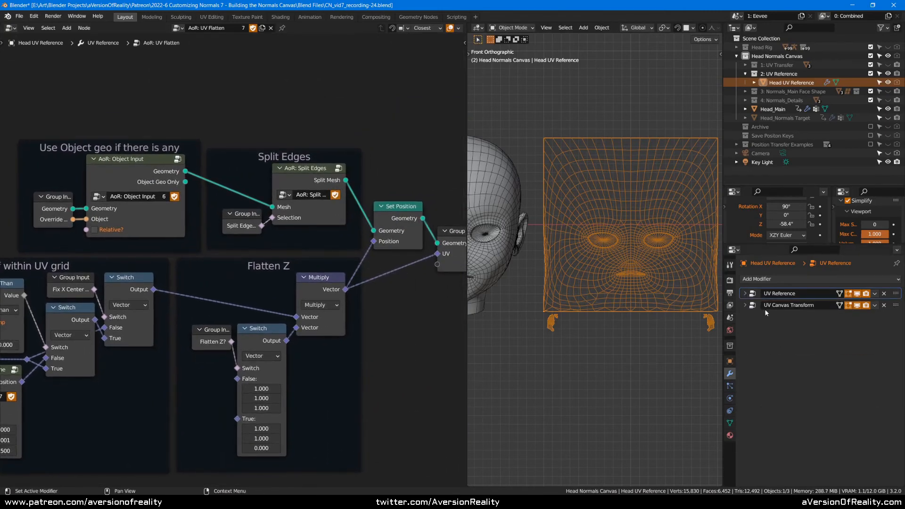
{"action": "left_click", "coordinate": [768, 352]}
{"action": "left_click", "coordinate": [289, 27]}
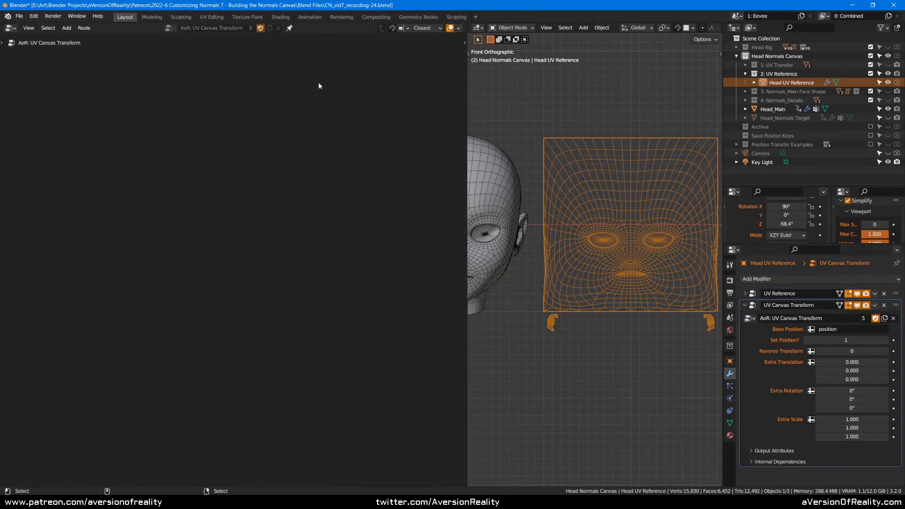
{"action": "key", "text": "Home"}
{"action": "scroll", "coordinate": [356, 169], "scroll_direction": "up", "scroll_amount": 4}
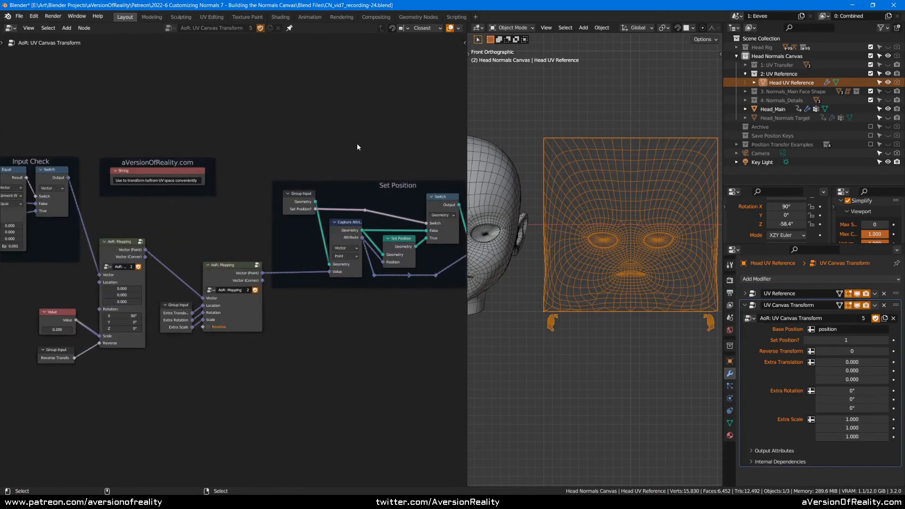
{"action": "middle_click_drag", "start_coordinate": [234, 147], "coordinate": [132, 172]}
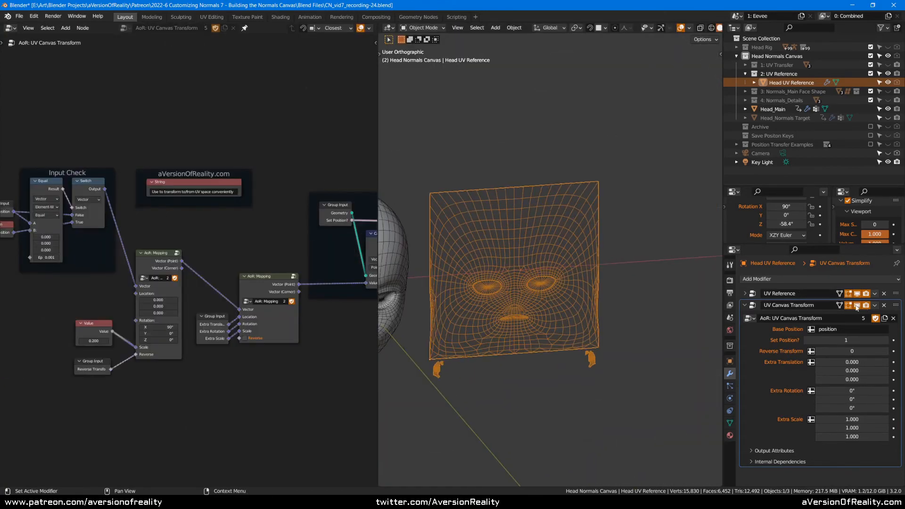
- Disable the viewport display of UV Canvas Transform and UV Reference and inspect the underlying plane in Edit Mode
{"action": "left_click", "coordinate": [857, 306]}
{"action": "left_click", "coordinate": [857, 294]}
{"action": "key", "text": "Tab"}
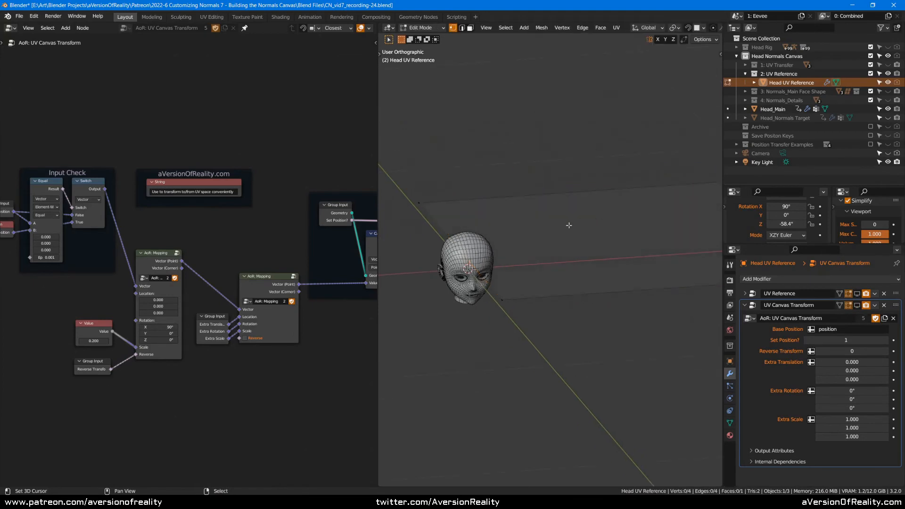
{"action": "middle_click_drag", "start_coordinate": [592, 229], "coordinate": [602, 232]}
{"action": "key", "text": "Tab"}
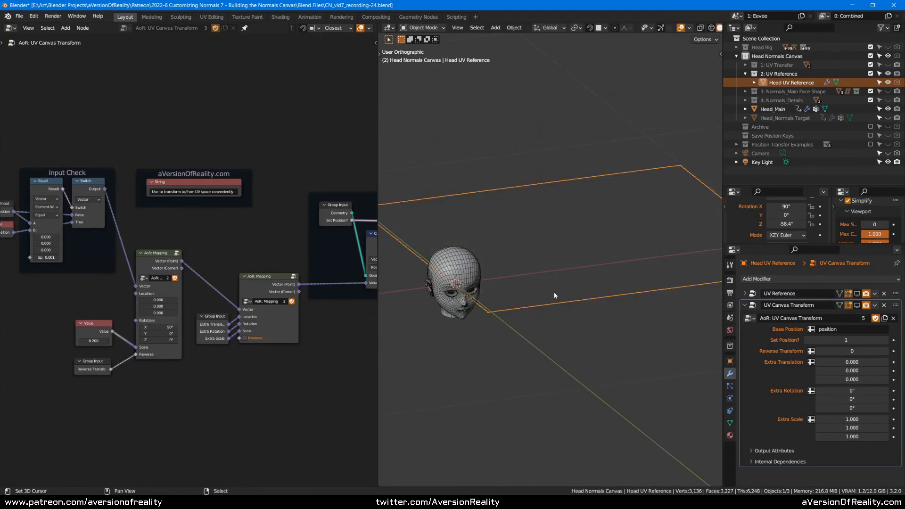
- Re-enable the viewport display of both UV modifiers and look at the flattened head from the front
{"action": "left_click", "coordinate": [857, 306]}
{"action": "scroll", "coordinate": [615, 262], "scroll_direction": "up", "scroll_amount": 3}
{"action": "middle_click_drag", "start_coordinate": [614, 262], "coordinate": [567, 239]}
{"action": "key", "text": "KP_1"}
{"action": "left_click", "coordinate": [858, 294]}
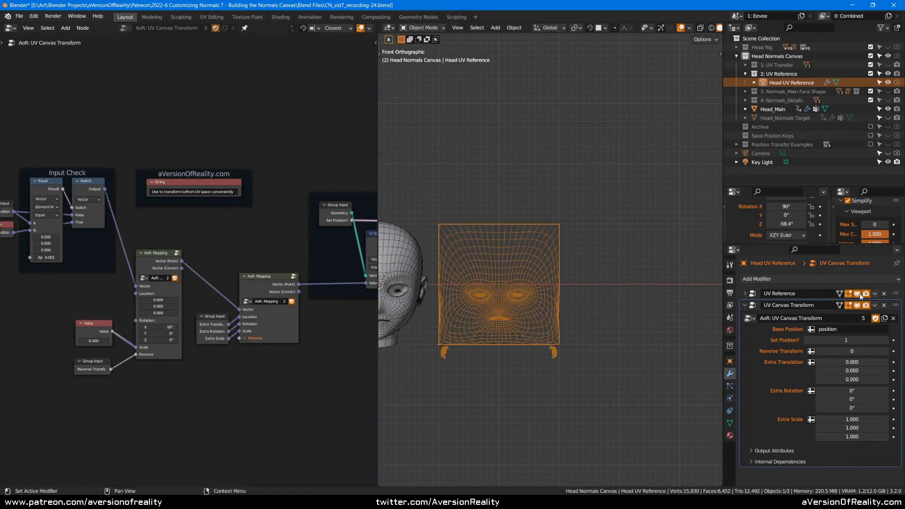
{"action": "scroll", "coordinate": [636, 241], "scroll_direction": "up", "scroll_amount": 3}
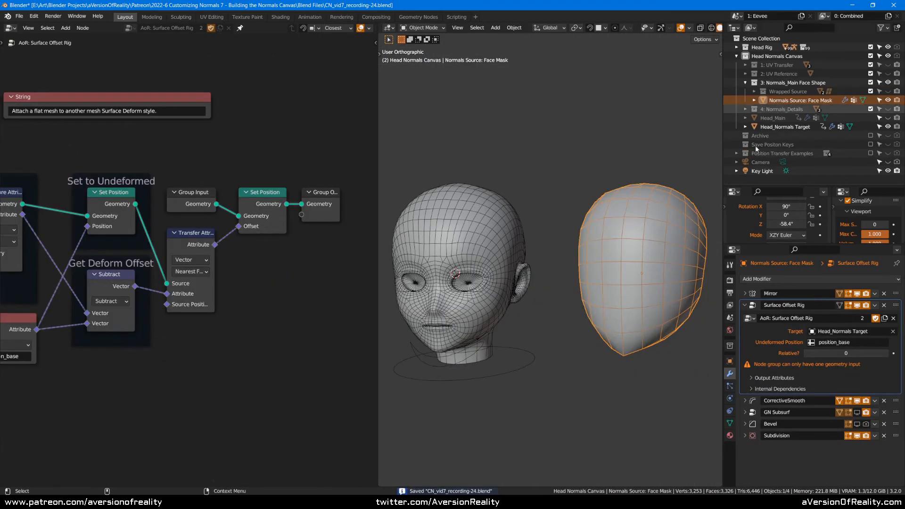
- Examine the Surface Offset Rig node group, from capturing the deformed position to the offset of the final Set Position
{"action": "mouse_move", "coordinate": [651, 239]}
{"action": "middle_mouse_down"}
{"action": "mouse_move", "coordinate": [644, 238]}
{"action": "mouse_move", "coordinate": [651, 239]}
{"action": "middle_mouse_up"}
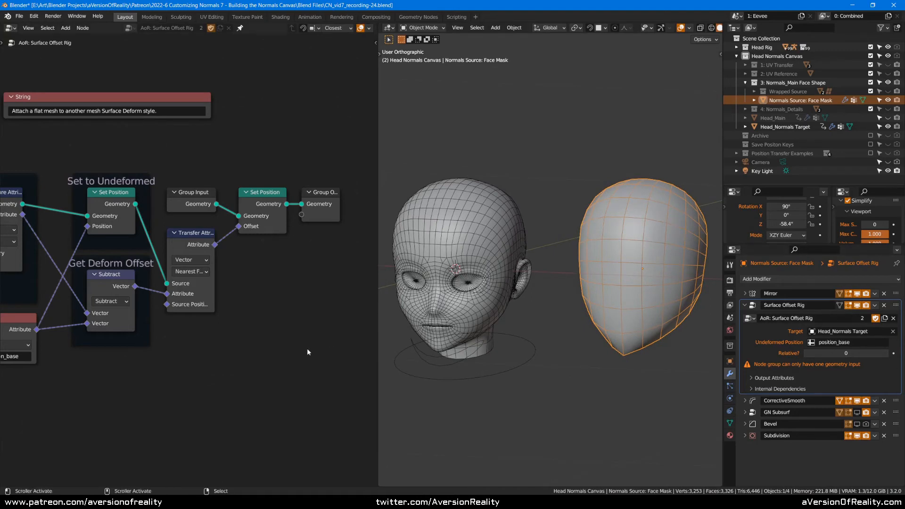
{"action": "middle_click_drag", "start_coordinate": [68, 384], "coordinate": [293, 379]}
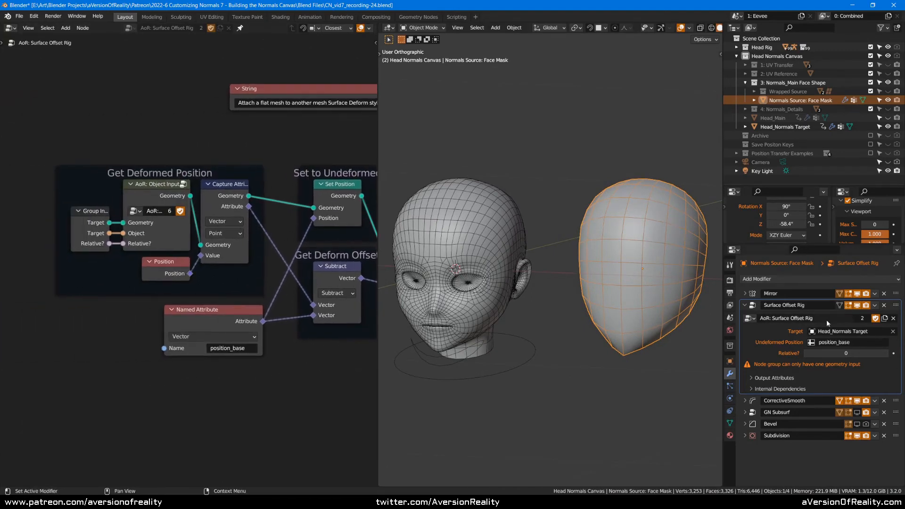
{"action": "middle_click_drag", "start_coordinate": [348, 380], "coordinate": [213, 366]}
{"action": "middle_click_drag", "start_coordinate": [318, 285], "coordinate": [293, 291]}
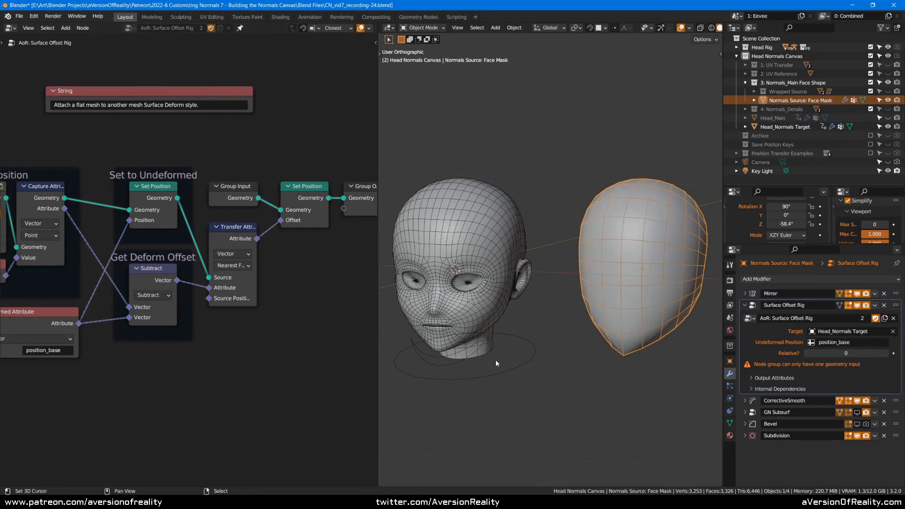
- Rotate the CTRL-jaw bone 31° about the global X axis to test the face mask's deformation
{"action": "right_click", "coordinate": [448, 365]}
{"action": "middle_click_drag", "start_coordinate": [480, 348], "coordinate": [491, 307]}
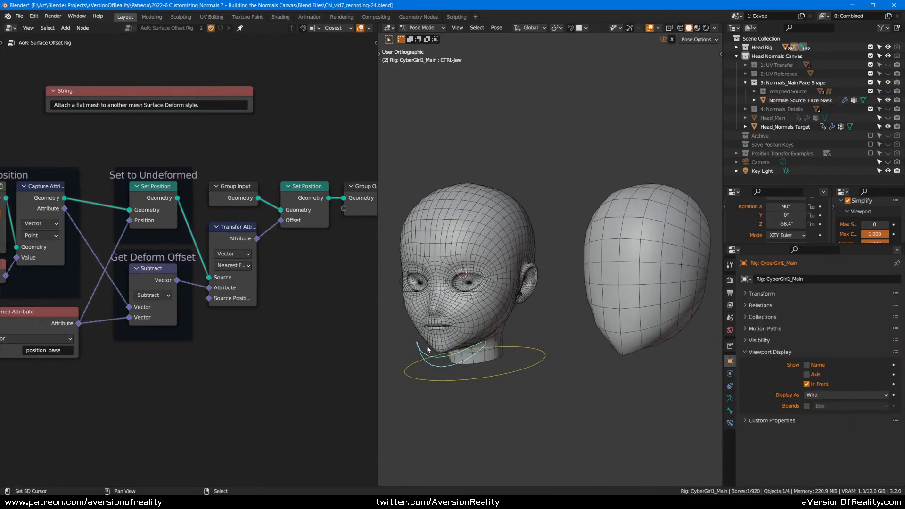
{"action": "key", "text": "r"}
{"action": "key", "text": "x"}
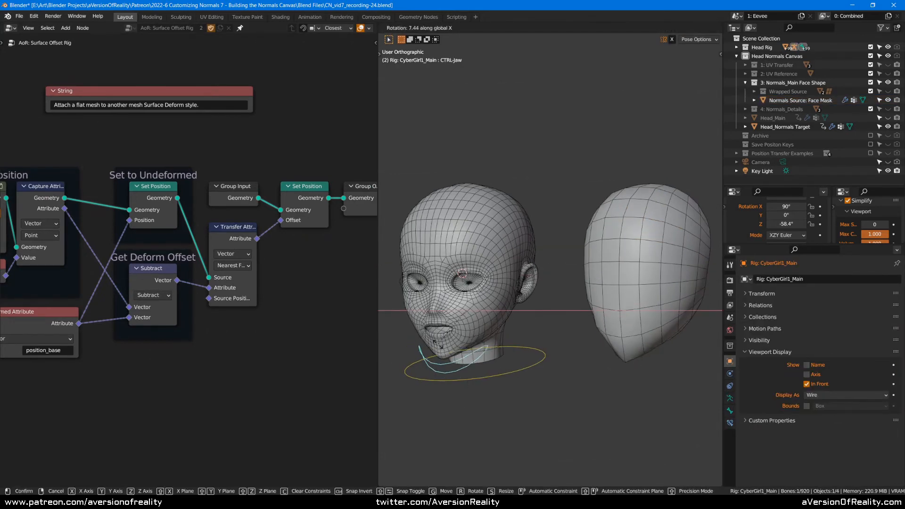
{"action": "left_click", "coordinate": [444, 391]}
{"action": "key", "text": "g"}
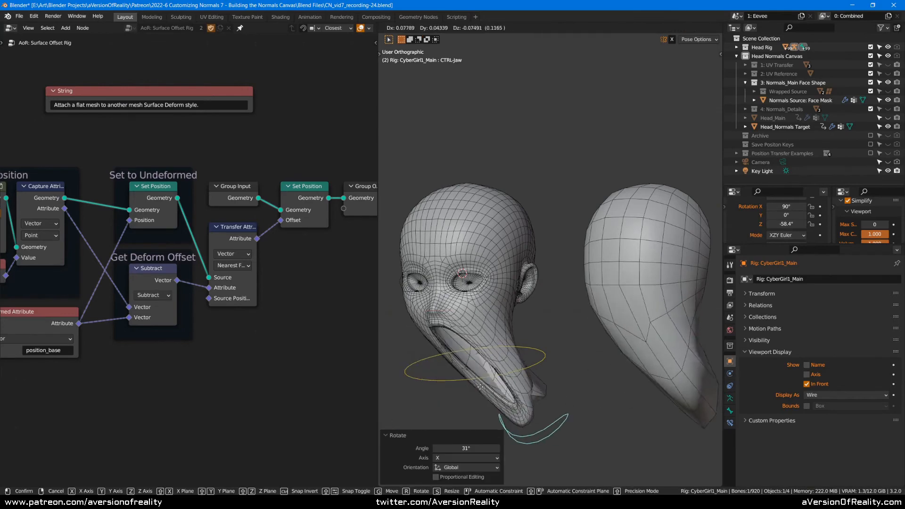
{"action": "right_click", "coordinate": [437, 383]}
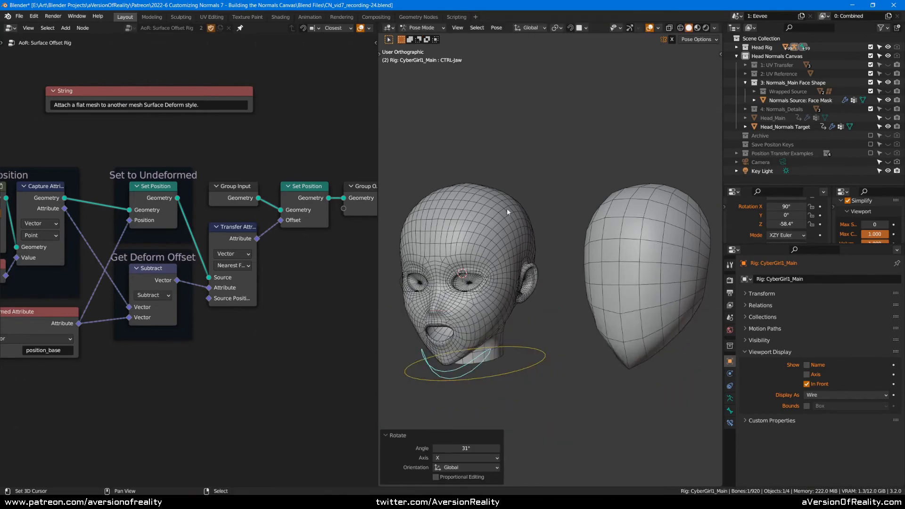
- Select Head_Normals Target and toggle the viewport display of its Save Undeformed Position modifier to compare the result
{"action": "right_click", "coordinate": [485, 226]}
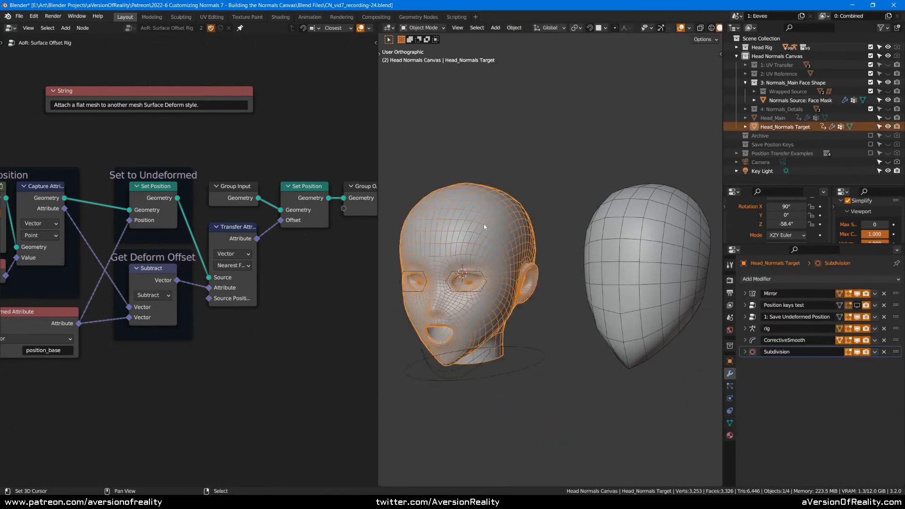
{"action": "left_click", "coordinate": [857, 317]}
{"action": "left_click", "coordinate": [857, 316]}
{"action": "left_click", "coordinate": [856, 317]}
{"action": "left_click", "coordinate": [857, 317]}
- Select the face mask, switch to rendered shading and enable its GN Subsurf and Bevel modifiers in the viewport
{"action": "right_click", "coordinate": [672, 281]}
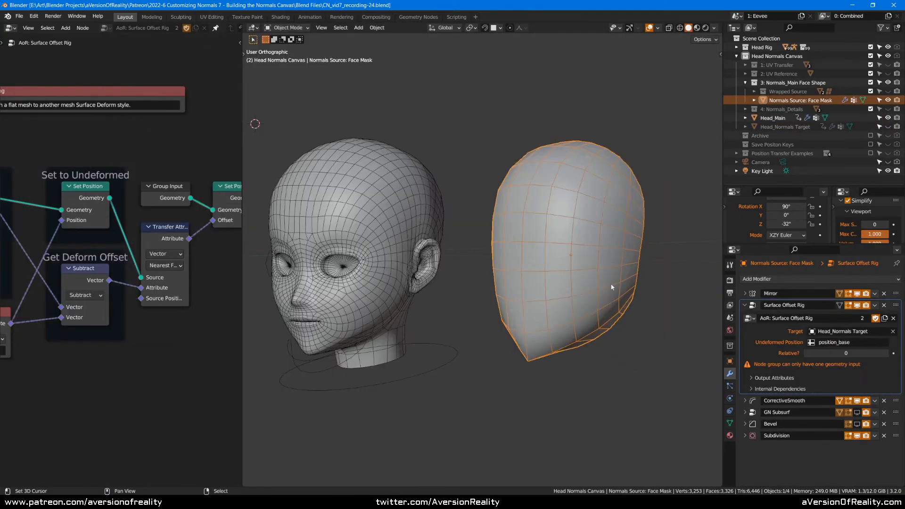
{"action": "key", "text": "z"}
{"action": "left_click", "coordinate": [611, 222]}
{"action": "left_click", "coordinate": [857, 412]}
{"action": "left_click", "coordinate": [856, 424]}
- Set the light's Z rotation to -26.4° and compare the shading on the head and the face mask
{"action": "mouse_move", "coordinate": [792, 223]}
{"action": "left_mouse_down"}
{"action": "mouse_move", "coordinate": [807, 224]}
{"action": "mouse_move", "coordinate": [796, 224]}
{"action": "left_mouse_up"}
{"action": "middle_click_drag", "start_coordinate": [600, 271], "coordinate": [627, 229]}
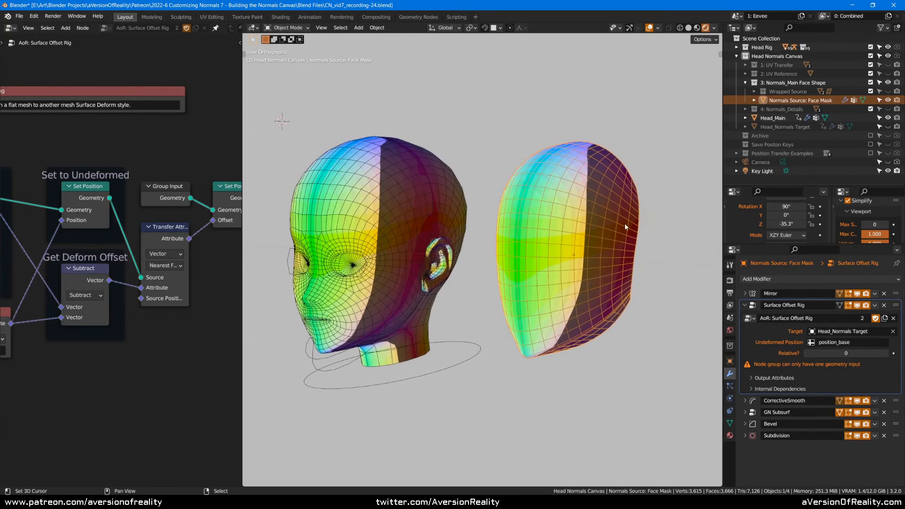
{"action": "scroll", "coordinate": [592, 243], "scroll_direction": "up", "scroll_amount": 1}
{"action": "middle_click_drag", "start_coordinate": [573, 213], "coordinate": [502, 255], "text": "alt"}
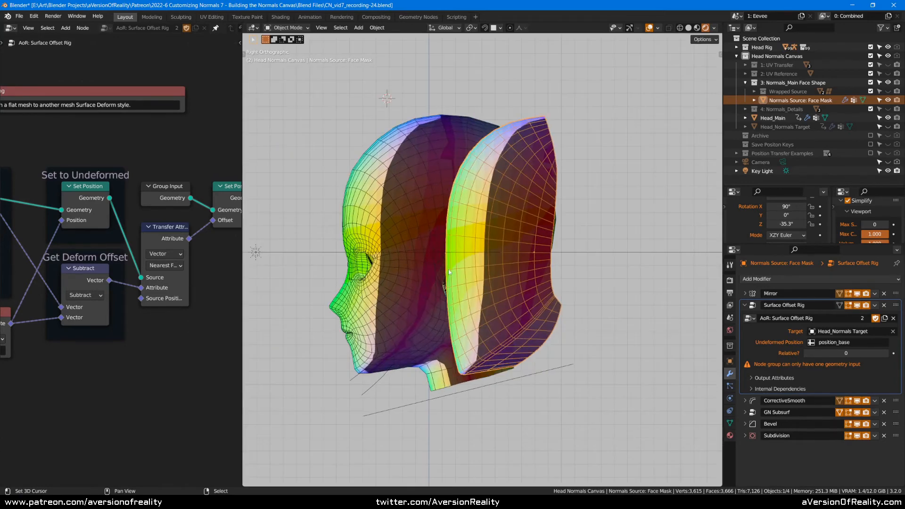
{"action": "left_click_drag", "start_coordinate": [786, 224], "coordinate": [806, 217]}
{"action": "mouse_move", "coordinate": [556, 195]}
{"action": "middle_mouse_down"}
{"action": "mouse_move", "coordinate": [666, 195]}
{"action": "mouse_move", "coordinate": [649, 200]}
{"action": "mouse_move", "coordinate": [657, 188]}
{"action": "mouse_move", "coordinate": [564, 211]}
{"action": "middle_mouse_up"}
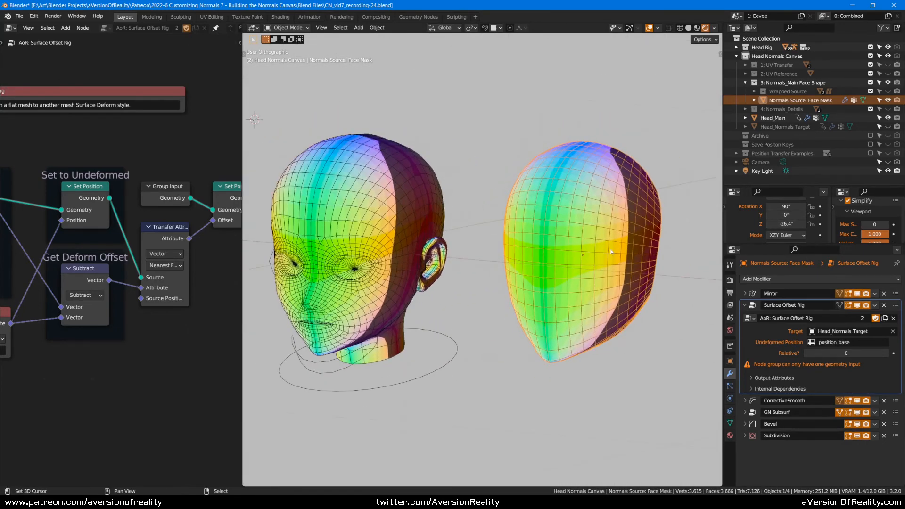
{"action": "middle_click_drag", "start_coordinate": [610, 251], "coordinate": [613, 219]}
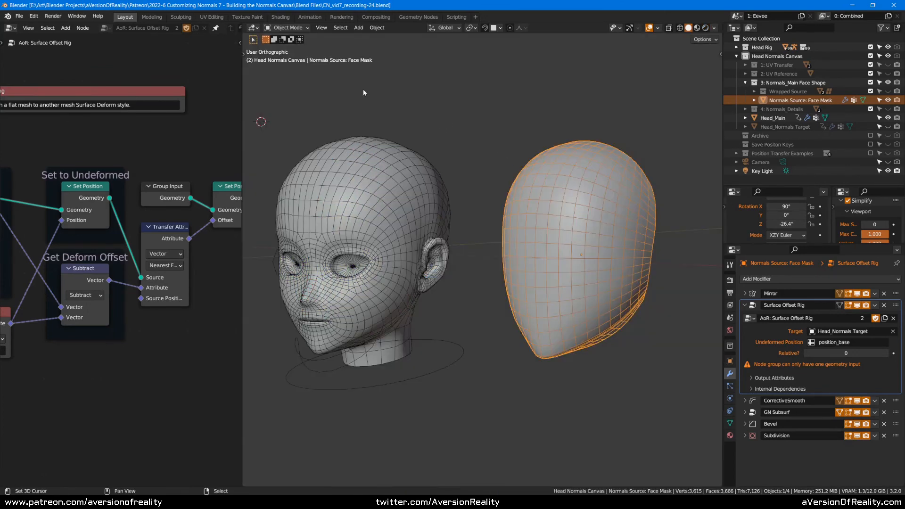
- Check the face mask's UV layout in the UV Editing workspace, and collapse its Surface Offset Rig modifier back in Layout
{"action": "left_click", "coordinate": [219, 17]}
{"action": "middle_click_drag", "start_coordinate": [676, 213], "coordinate": [594, 211]}
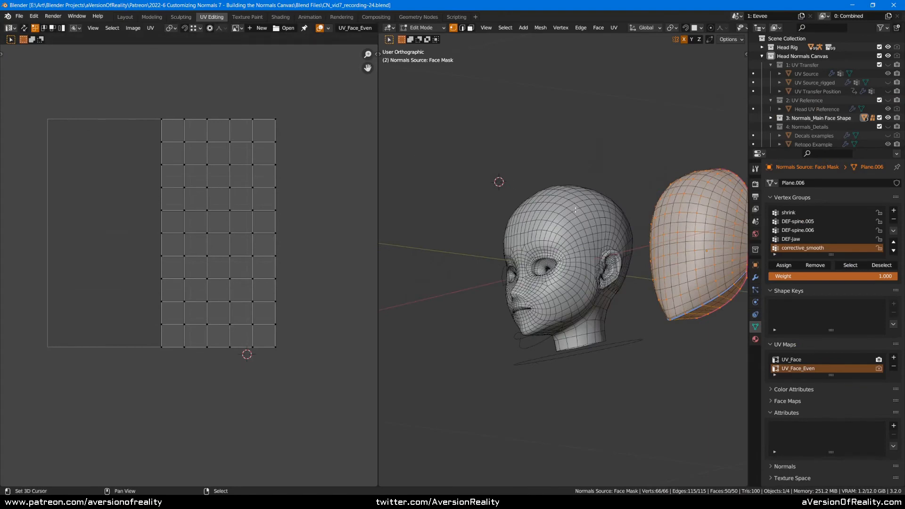
{"action": "left_click", "coordinate": [124, 17]}
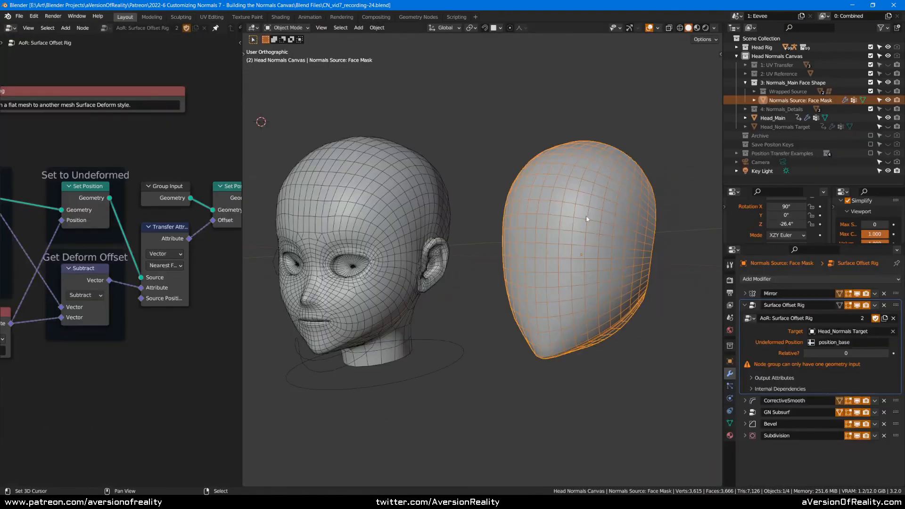
{"action": "left_click", "coordinate": [745, 305]}
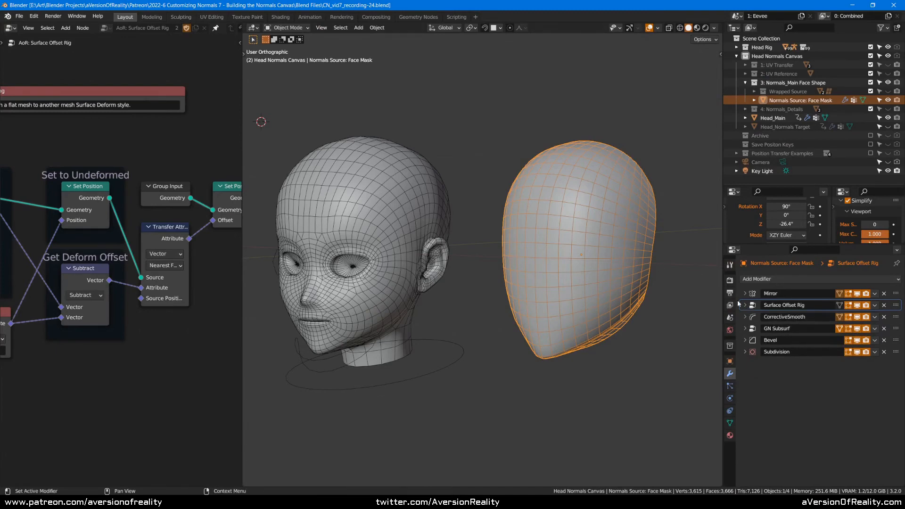
{"action": "middle_click_drag", "start_coordinate": [599, 203], "coordinate": [616, 202]}
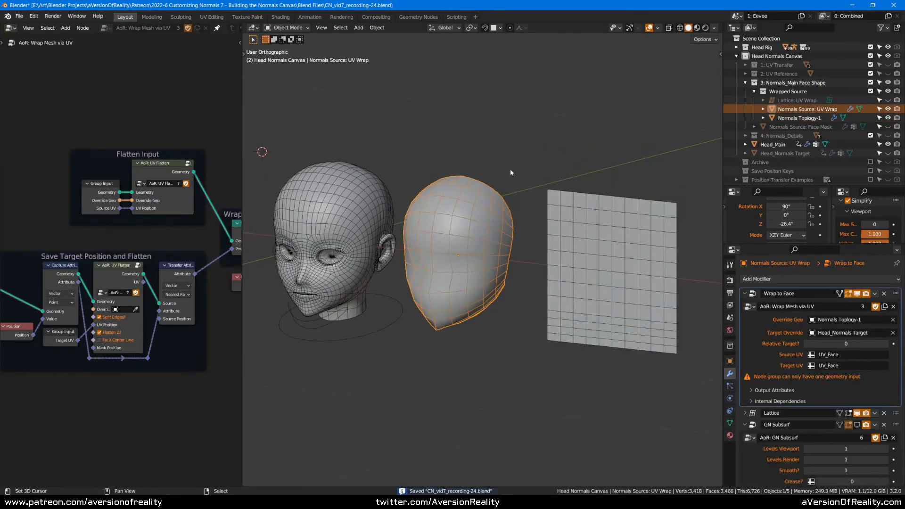
- Compare the modifiers of the flat Normals Toplogy-1 plane with those of the Normals Source: UV Wrap mesh
{"action": "middle_click_drag", "start_coordinate": [510, 173], "coordinate": [543, 168]}
{"action": "left_click", "coordinate": [629, 243]}
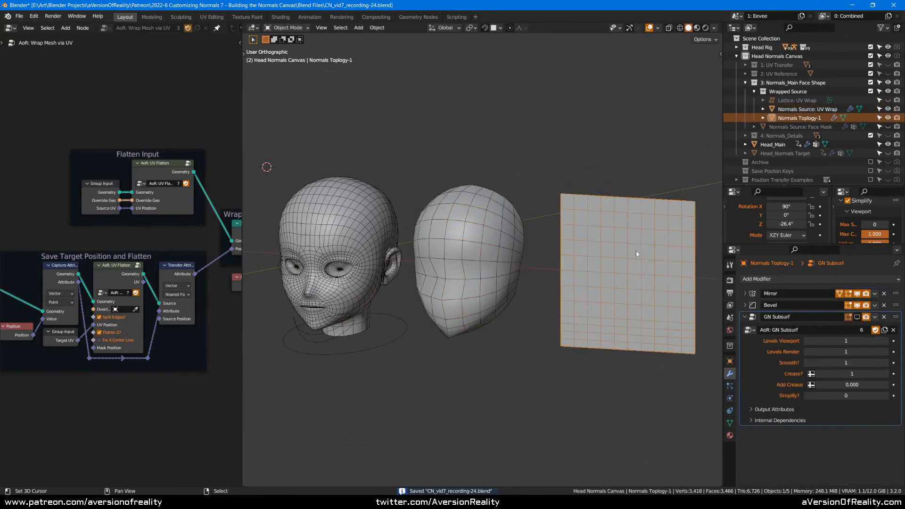
{"action": "left_click", "coordinate": [471, 254]}
{"action": "left_click", "coordinate": [612, 237]}
{"action": "middle_click_drag", "start_coordinate": [629, 233], "coordinate": [573, 233], "text": "shift"}
- Inspect the UV_Face layout of the whole Normals Toplogy-1 mesh in the UV Editing workspace and return to Layout
{"action": "key", "text": "Tab"}
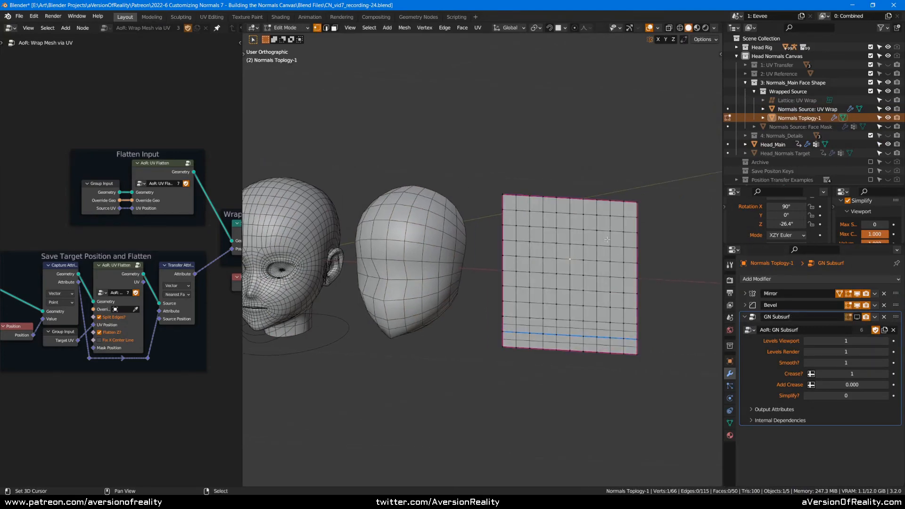
{"action": "left_click", "coordinate": [212, 17]}
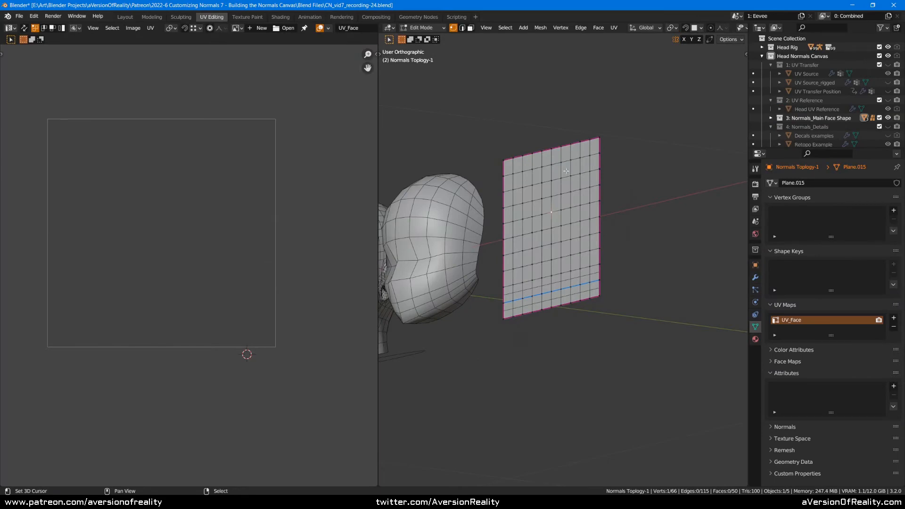
{"action": "key", "text": "a"}
{"action": "left_click", "coordinate": [125, 17]}
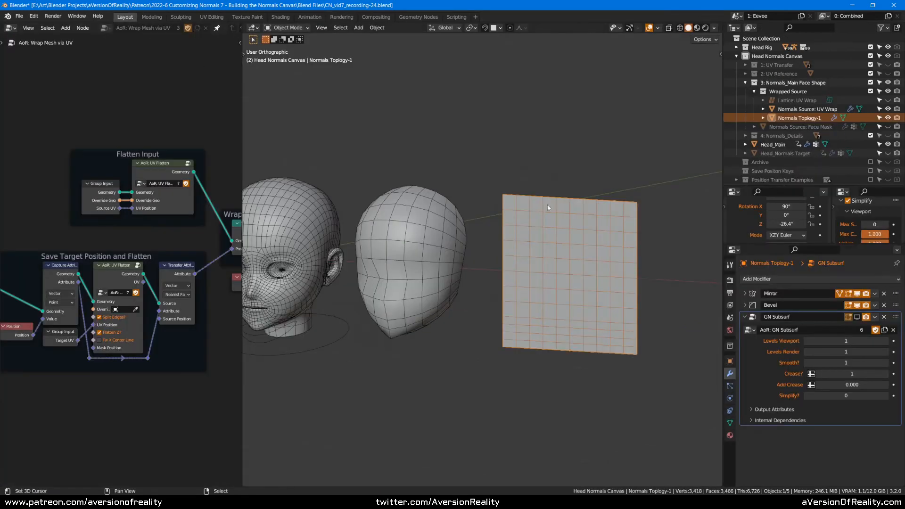
- Select Normals Source: UV Wrap and enlarge the node editor to show its Wrap Mesh via UV nodes
{"action": "middle_click_drag", "start_coordinate": [436, 194], "coordinate": [501, 208], "text": "shift"}
{"action": "left_click", "coordinate": [479, 237]}
{"action": "scroll", "coordinate": [480, 236], "scroll_direction": "up", "scroll_amount": 2}
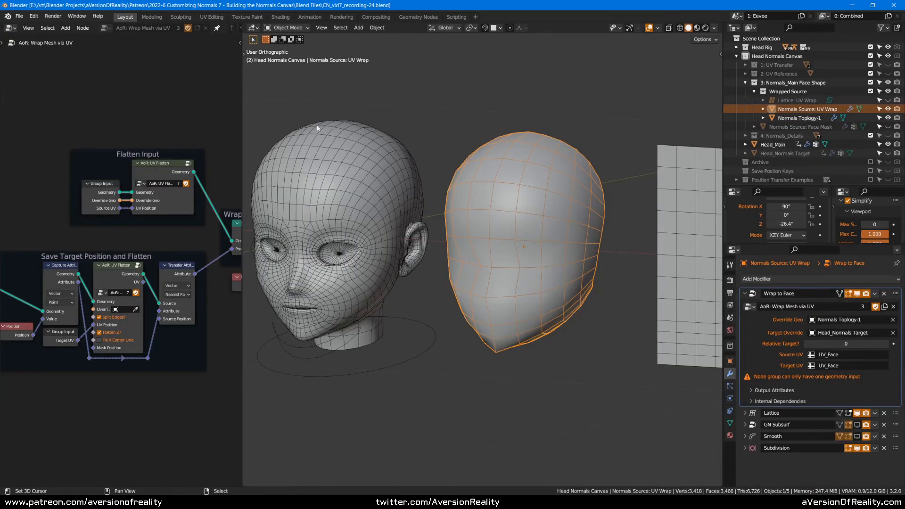
{"action": "left_click_drag", "start_coordinate": [243, 127], "coordinate": [505, 127]}
{"action": "scroll", "coordinate": [392, 148], "scroll_direction": "up", "scroll_amount": 1}
{"action": "mouse_move", "coordinate": [279, 112]}
{"action": "middle_mouse_down"}
{"action": "mouse_move", "coordinate": [391, 114]}
{"action": "mouse_move", "coordinate": [389, 104]}
{"action": "mouse_move", "coordinate": [263, 104]}
{"action": "middle_mouse_up"}
{"action": "scroll", "coordinate": [389, 114], "scroll_direction": "up", "scroll_amount": 2}
- Reveal the hidden sockets of the UV Flatten node in the Flatten Input frame and move it upward
{"action": "left_click", "coordinate": [336, 154]}
{"action": "key", "text": "ctrl+h"}
{"action": "left_click_drag", "start_coordinate": [355, 128], "coordinate": [360, 112]}
{"action": "mouse_move", "coordinate": [346, 131]}
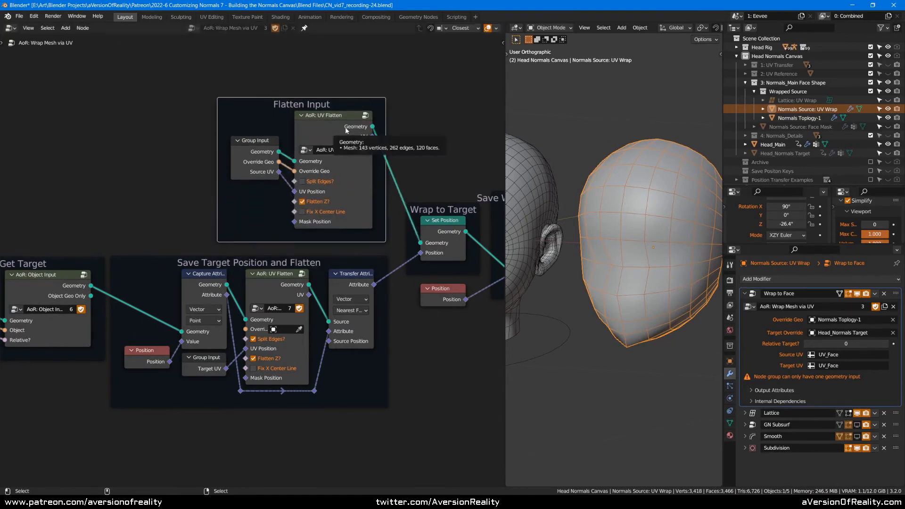
{"action": "left_click", "coordinate": [437, 125]}
- Look inside the Flatten Input frame's UV Flatten group and return to the Wrap Mesh via UV tree
{"action": "left_click", "coordinate": [344, 125]}
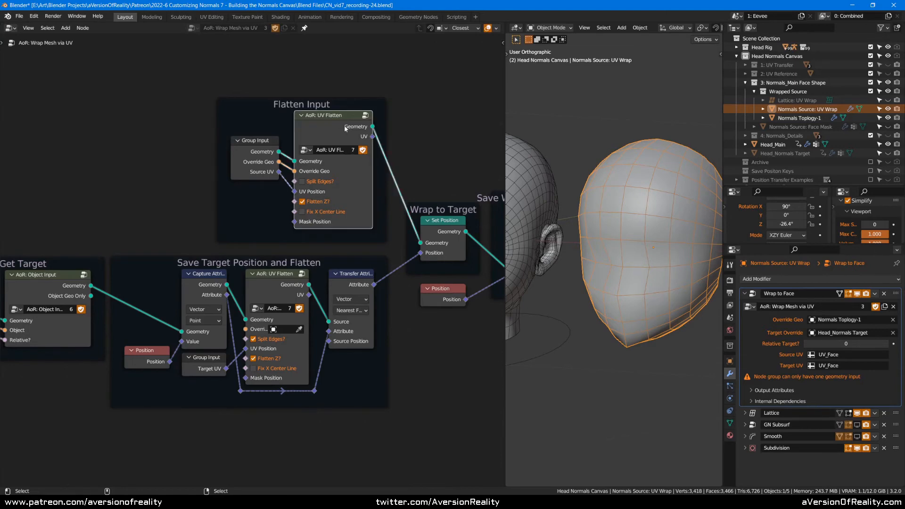
{"action": "key", "text": "Tab"}
{"action": "scroll", "coordinate": [373, 133], "scroll_direction": "down", "scroll_amount": 1}
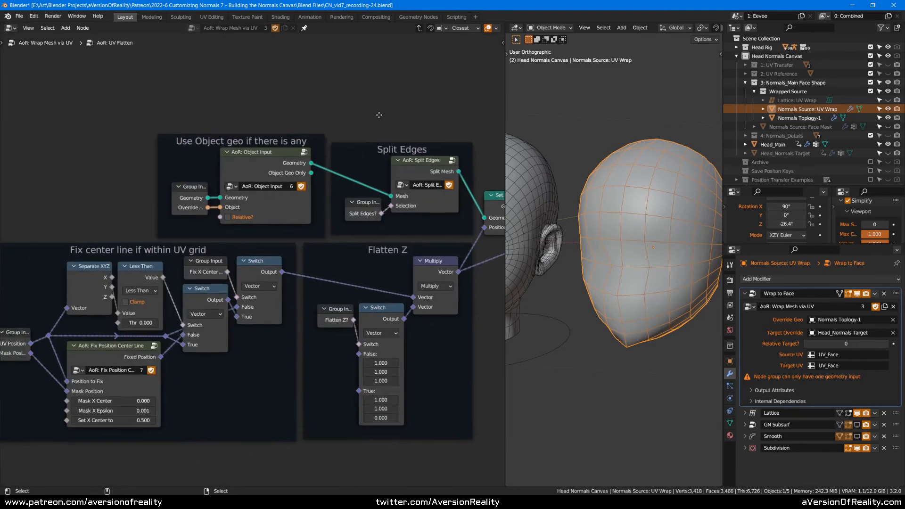
{"action": "key", "text": "Tab"}
{"action": "key", "text": "Tab"}
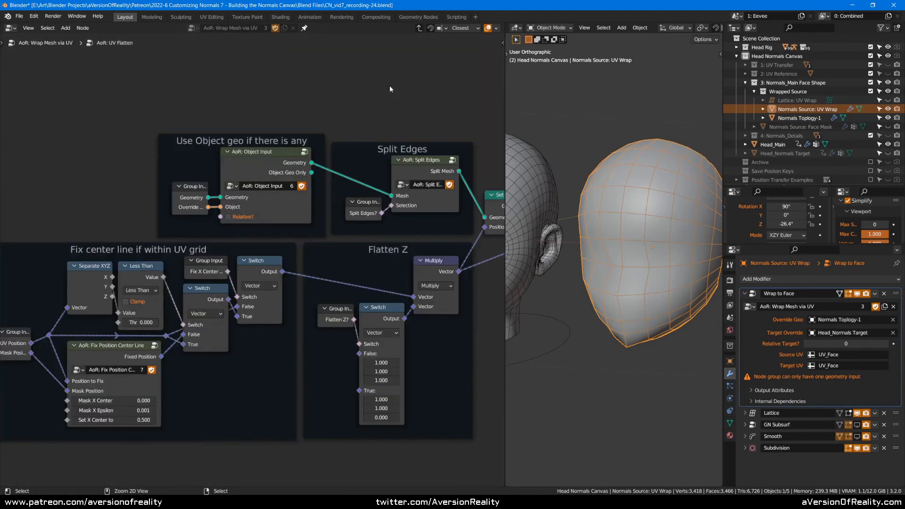
{"action": "key", "text": "Tab"}
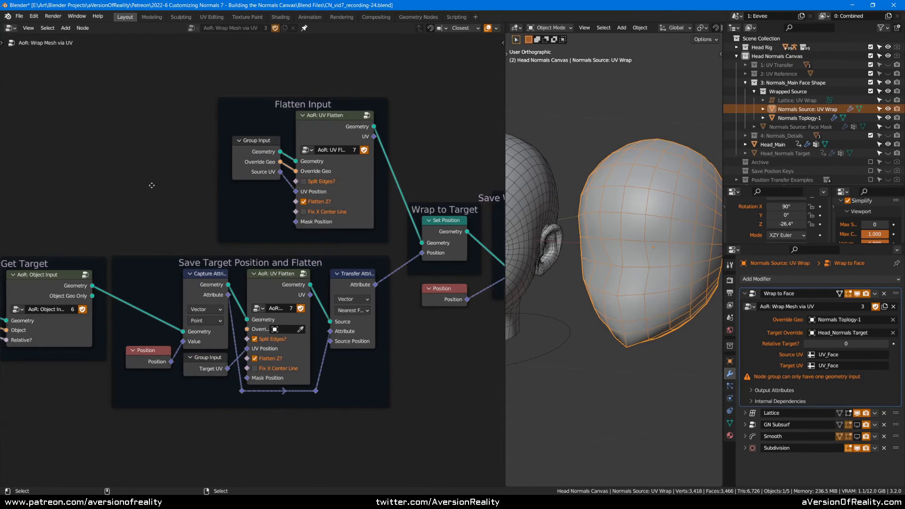
- Examine the Flatten Input frame and its UV Flatten node beside the target frames in the Wrap Mesh via UV tree
{"action": "middle_click_drag", "start_coordinate": [142, 188], "coordinate": [266, 177]}
{"action": "middle_click_drag", "start_coordinate": [412, 149], "coordinate": [339, 142]}
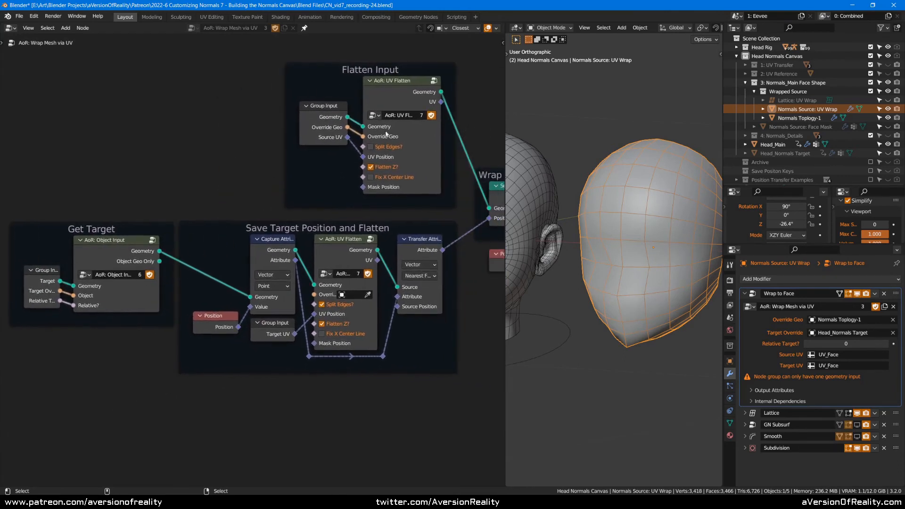
{"action": "middle_click_drag", "start_coordinate": [461, 96], "coordinate": [355, 104]}
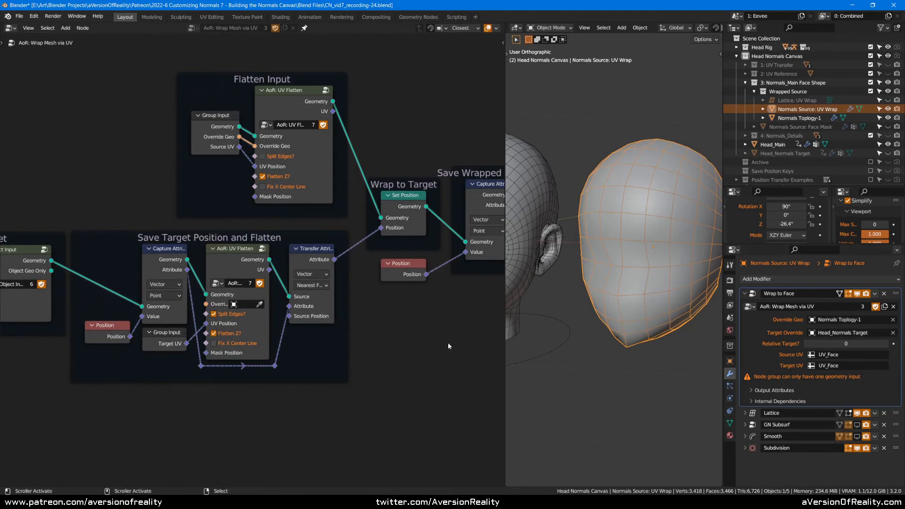
{"action": "middle_click_drag", "start_coordinate": [445, 349], "coordinate": [391, 364]}
{"action": "middle_click_drag", "start_coordinate": [359, 150], "coordinate": [388, 151]}
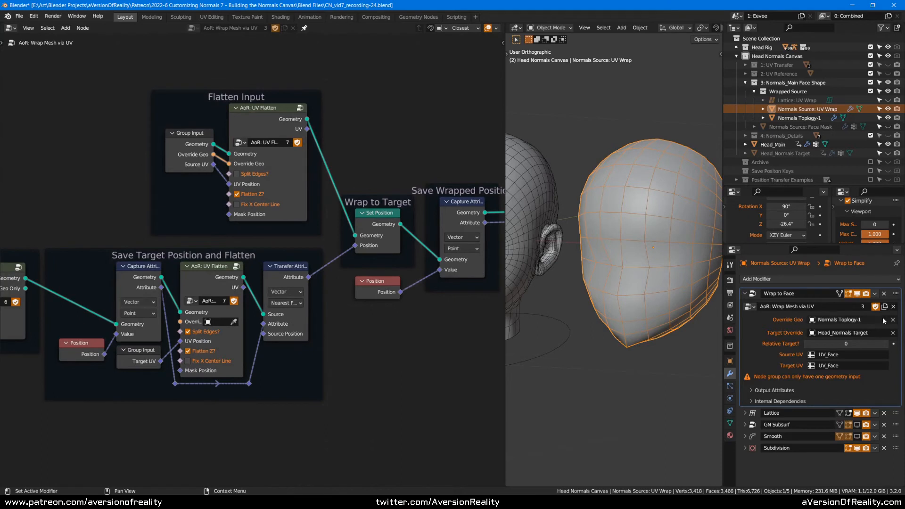
{"action": "left_click", "coordinate": [299, 127]}
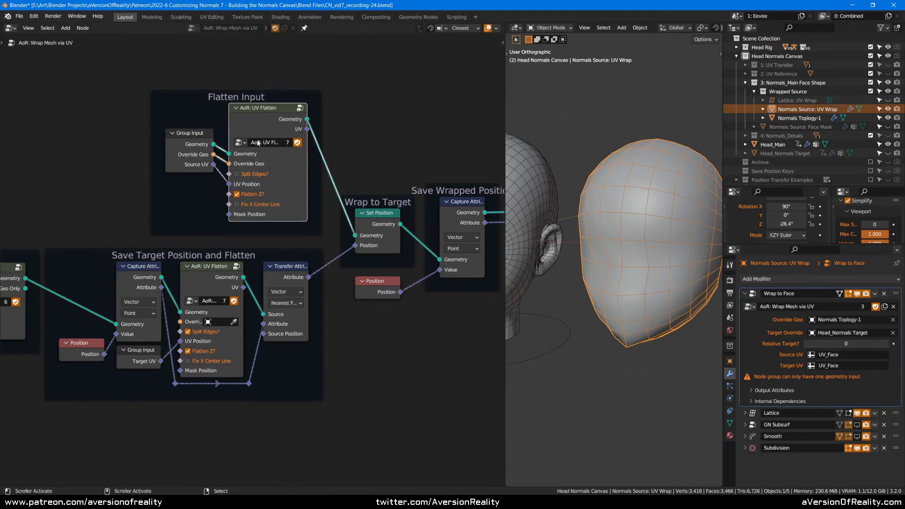
{"action": "left_click", "coordinate": [429, 141]}
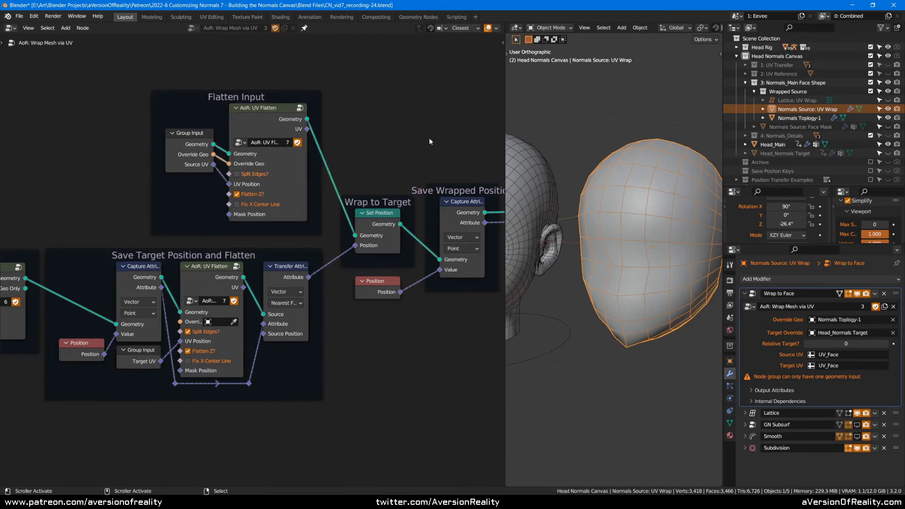
- Trace the Wrap Mesh via UV tree between Get Target, Save Target Position and Flatten, Wrap to Target and Save Wrapped Position
{"action": "middle_click_drag", "start_coordinate": [437, 150], "coordinate": [366, 169]}
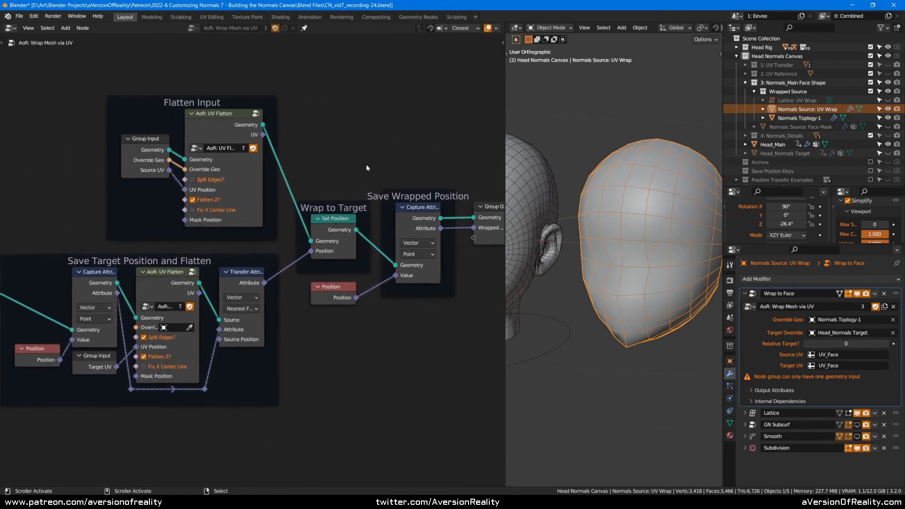
{"action": "middle_click_drag", "start_coordinate": [310, 216], "coordinate": [505, 178]}
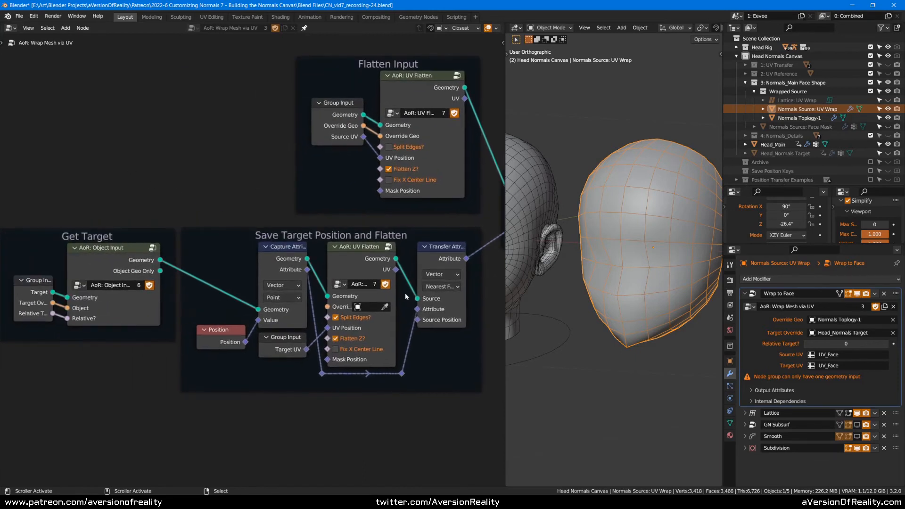
{"action": "middle_click_drag", "start_coordinate": [437, 136], "coordinate": [249, 123]}
{"action": "middle_click_drag", "start_coordinate": [337, 310], "coordinate": [438, 344]}
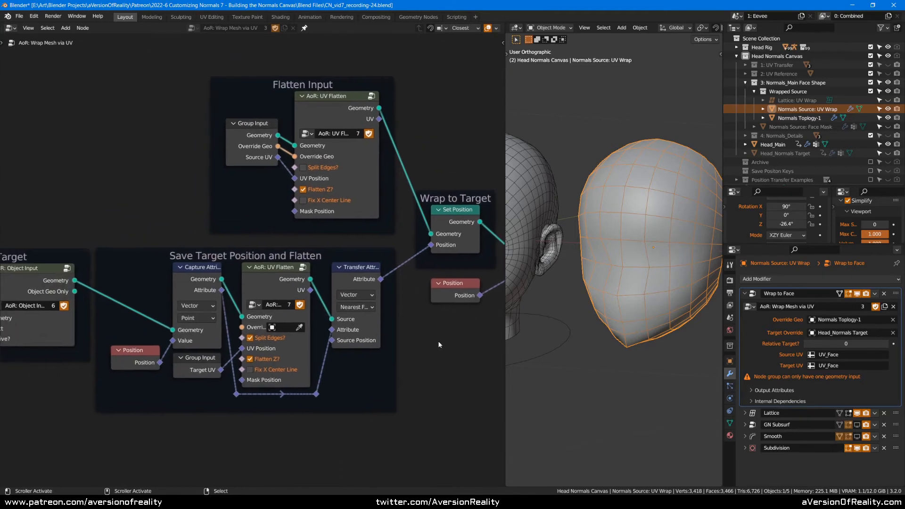
{"action": "middle_click_drag", "start_coordinate": [135, 165], "coordinate": [169, 200]}
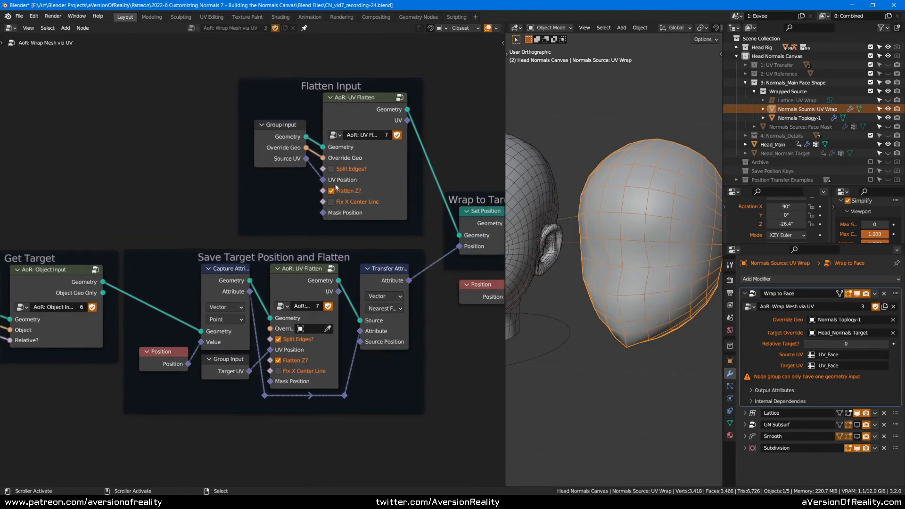
{"action": "mouse_move", "coordinate": [448, 161]}
{"action": "middle_mouse_down"}
{"action": "mouse_move", "coordinate": [344, 168]}
{"action": "mouse_move", "coordinate": [443, 155]}
{"action": "middle_mouse_up"}
{"action": "scroll", "coordinate": [420, 159], "scroll_direction": "down", "scroll_amount": 1}
{"action": "middle_click_drag", "start_coordinate": [185, 155], "coordinate": [234, 153]}
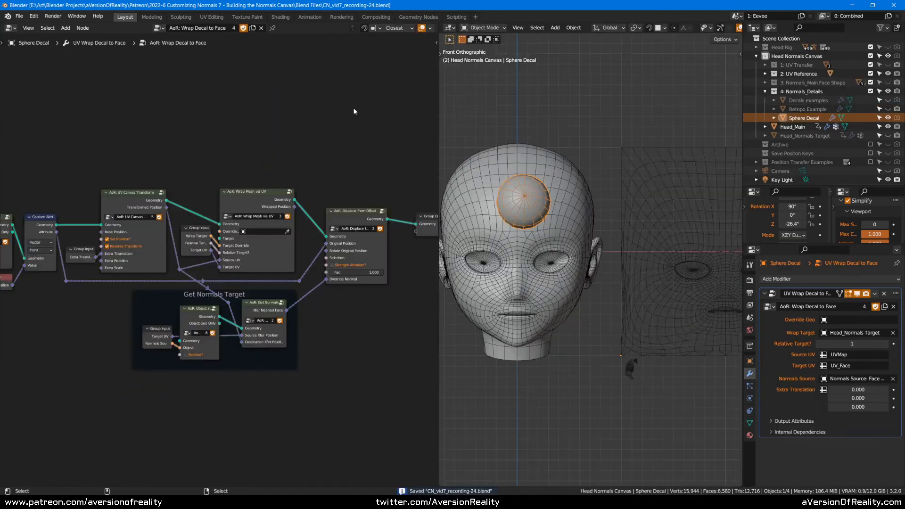
- In Edit Mode, move the Sphere Decal mesh across the flat UV reference so the decal wraps onto the middle of the forehead
{"action": "key", "text": "Tab"}
{"action": "key", "text": "g"}
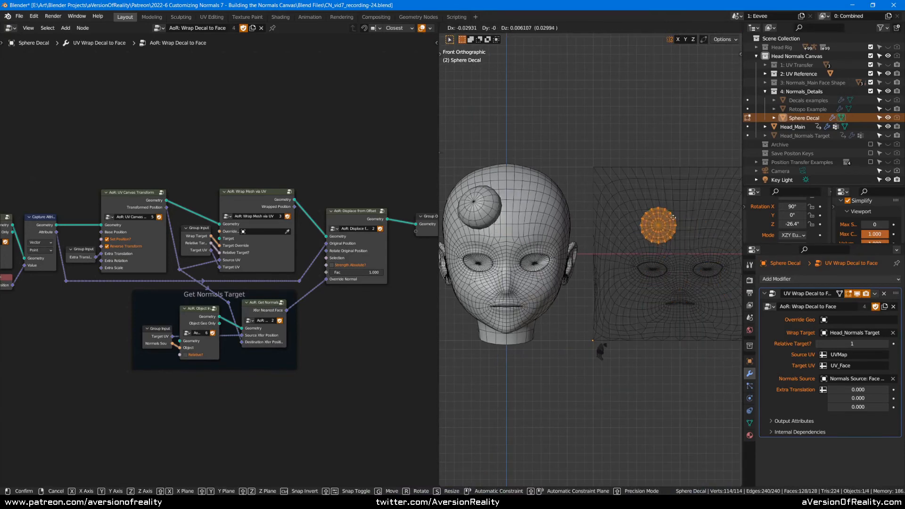
{"action": "left_click", "coordinate": [705, 230]}
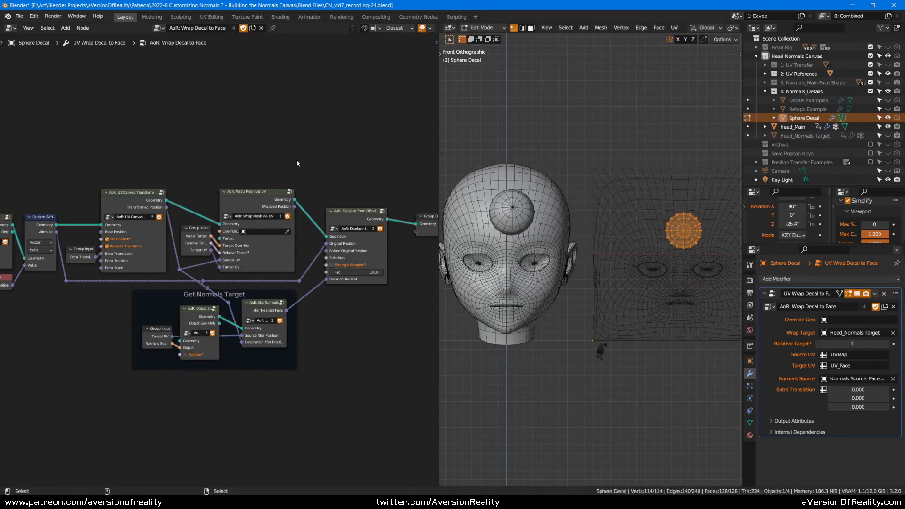
- Inspect the start of the Wrap Decal to Face tree, from Object Input and Capture Attribute to UV Canvas Transform
{"action": "scroll", "coordinate": [265, 137], "scroll_direction": "up", "scroll_amount": 3}
{"action": "middle_click_drag", "start_coordinate": [164, 236], "coordinate": [52, 205]}
{"action": "left_click", "coordinate": [346, 295]}
{"action": "scroll", "coordinate": [369, 295], "scroll_direction": "down", "scroll_amount": 2}
{"action": "left_click", "coordinate": [274, 105]}
{"action": "middle_click_drag", "start_coordinate": [218, 122], "coordinate": [334, 148]}
{"action": "middle_click_drag", "start_coordinate": [179, 132], "coordinate": [279, 135]}
{"action": "scroll", "coordinate": [284, 155], "scroll_direction": "up", "scroll_amount": 1}
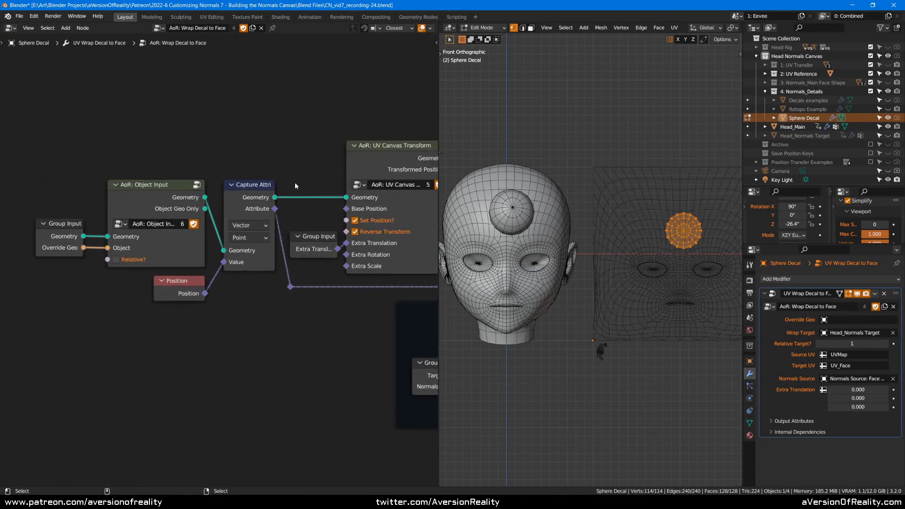
- Examine the Wrap Mesh via UV, Get Normals Target and Displace from Offset part of the Wrap Decal to Face tree
{"action": "middle_click_drag", "start_coordinate": [414, 116], "coordinate": [147, 141]}
{"action": "mouse_move", "coordinate": [356, 141]}
{"action": "middle_mouse_down"}
{"action": "mouse_move", "coordinate": [242, 137]}
{"action": "mouse_move", "coordinate": [366, 133]}
{"action": "middle_mouse_up"}
{"action": "left_click", "coordinate": [262, 171]}
{"action": "scroll", "coordinate": [343, 130], "scroll_direction": "down", "scroll_amount": 1}
{"action": "left_click", "coordinate": [343, 132]}
{"action": "scroll", "coordinate": [306, 146], "scroll_direction": "up", "scroll_amount": 1}
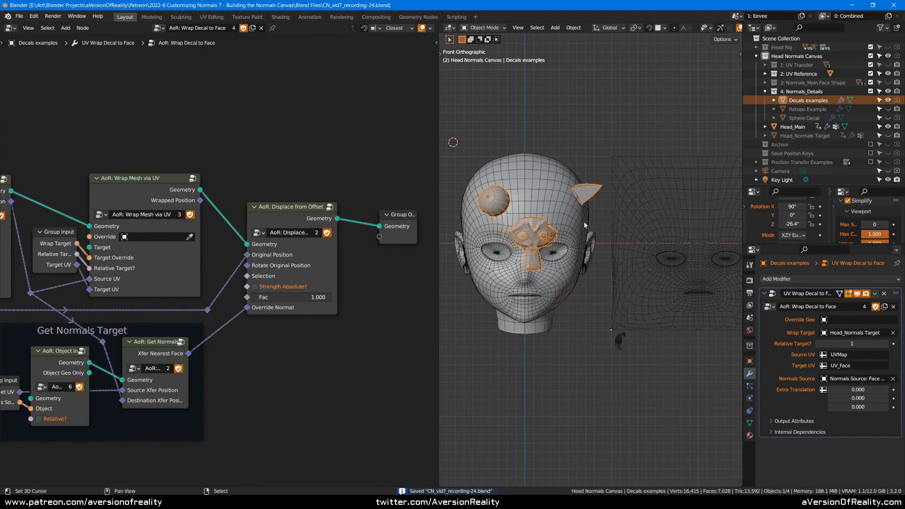
- Review how UV Canvas Transform feeds Wrap Mesh via UV and Displace from Offset for the Decals examples object
{"action": "scroll", "coordinate": [324, 155], "scroll_direction": "down", "scroll_amount": 1}
{"action": "middle_click_drag", "start_coordinate": [137, 180], "coordinate": [307, 176]}
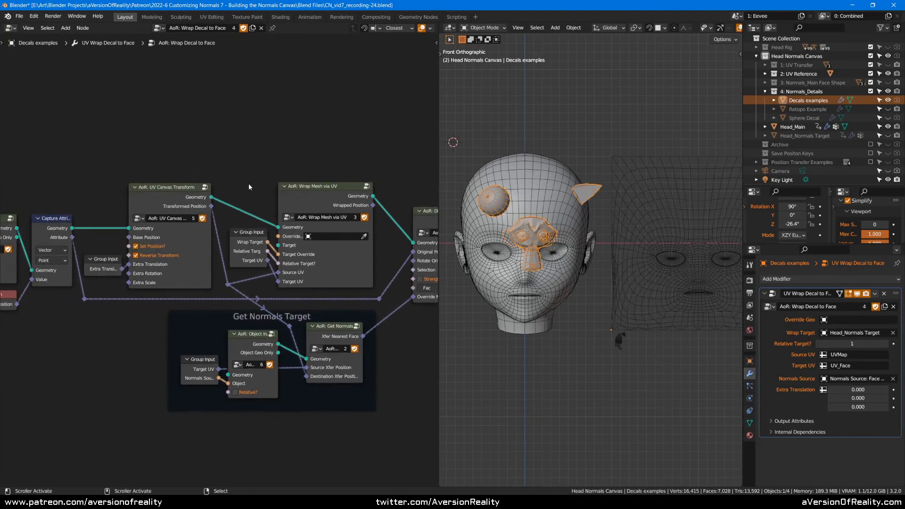
{"action": "middle_click_drag", "start_coordinate": [214, 90], "coordinate": [99, 105]}
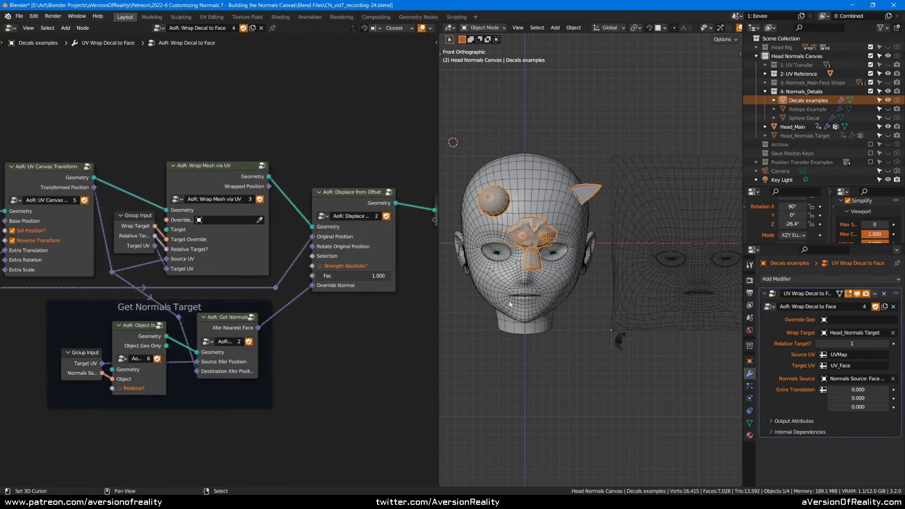
{"action": "middle_click_drag", "start_coordinate": [146, 111], "coordinate": [283, 118]}
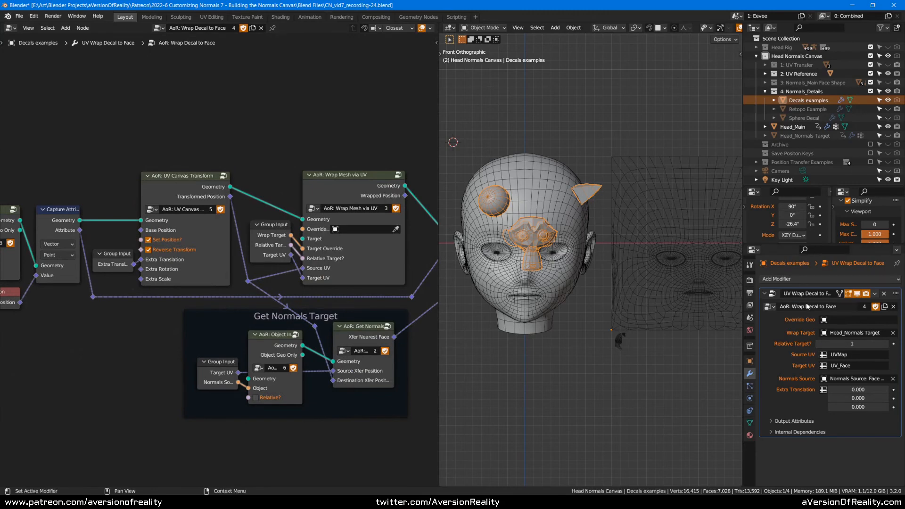
- Select Retopo Example and expand its UV Wrap Decal to Face modifier
{"action": "left_click", "coordinate": [807, 109]}
{"action": "scroll", "coordinate": [620, 187], "scroll_direction": "up", "scroll_amount": 2}
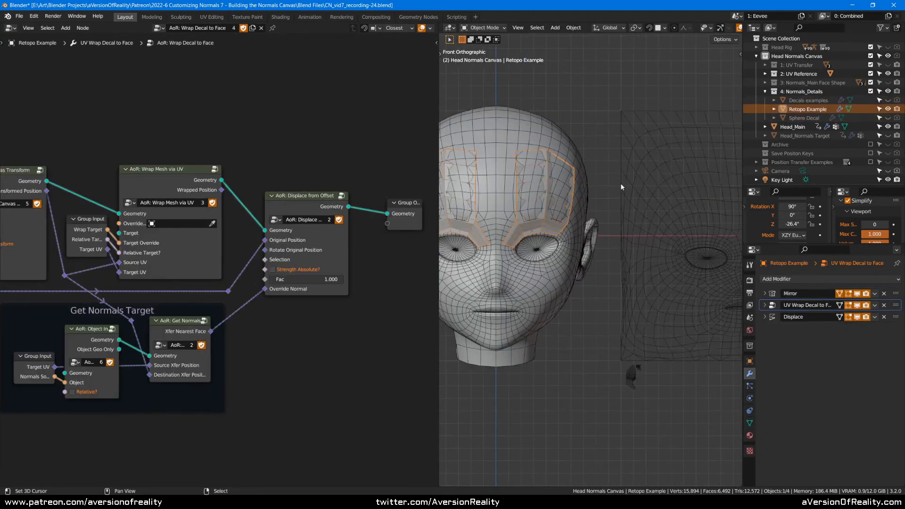
{"action": "scroll", "coordinate": [633, 209], "scroll_direction": "down", "scroll_amount": 2}
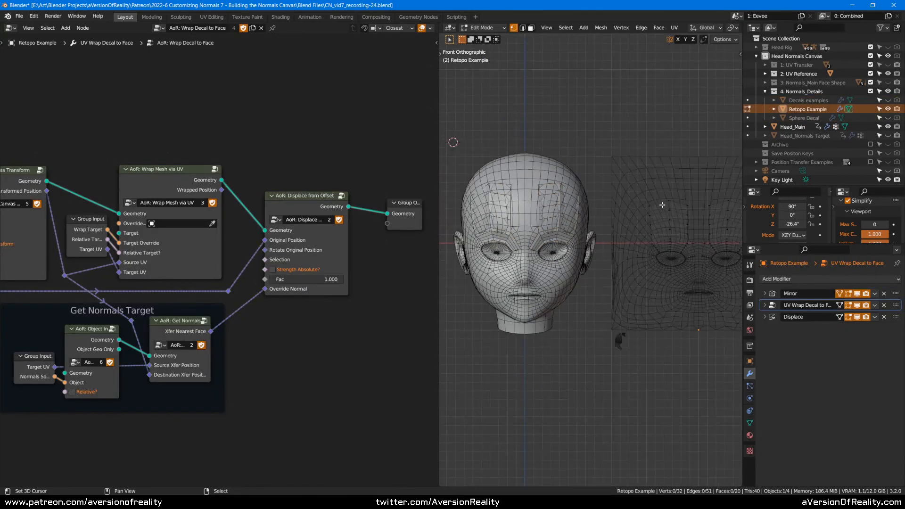
{"action": "left_click", "coordinate": [764, 305]}
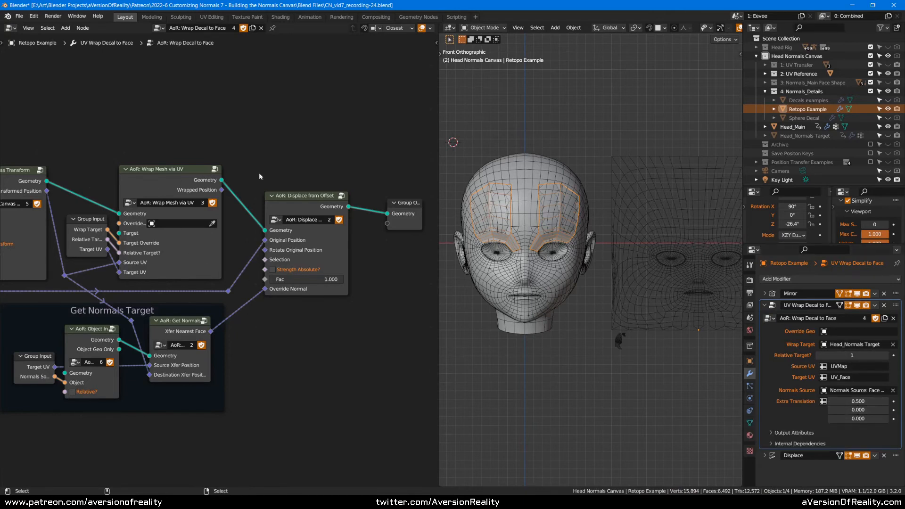
- Compare Retopo Example on the head with its Displace modifier hidden and shown in the viewport
{"action": "middle_click_drag", "start_coordinate": [234, 152], "coordinate": [135, 128]}
{"action": "scroll", "coordinate": [657, 219], "scroll_direction": "up", "scroll_amount": 3}
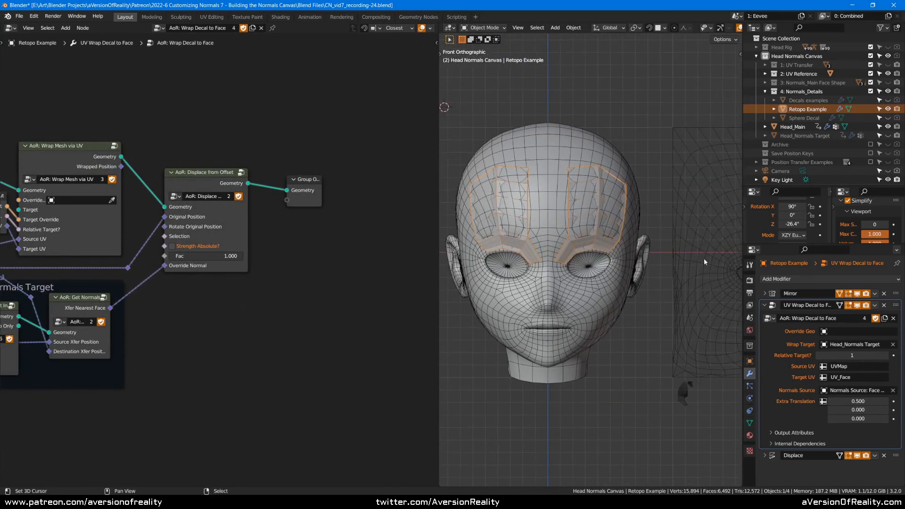
{"action": "left_click", "coordinate": [856, 457]}
{"action": "left_click", "coordinate": [856, 457]}
{"action": "left_click", "coordinate": [856, 456]}
{"action": "left_click", "coordinate": [856, 457]}
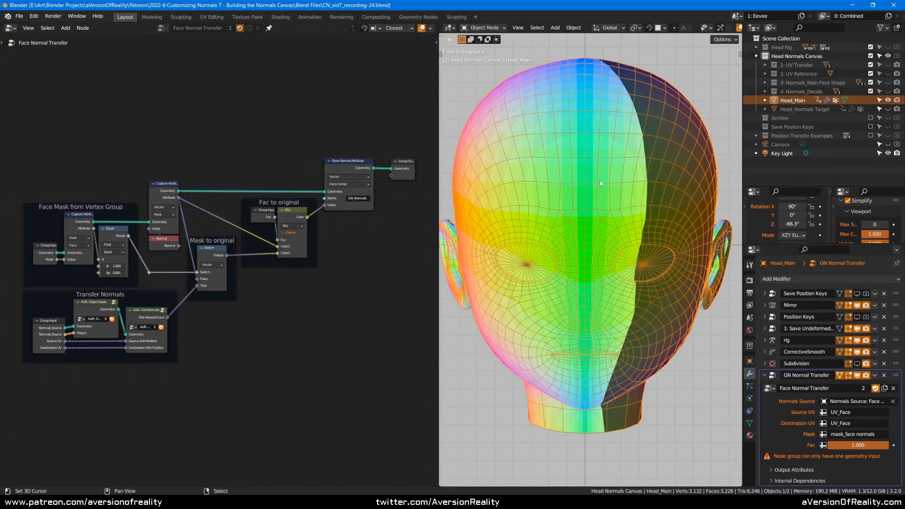
- Save the file and examine the mask and Transfer Normals frames of Head_Main's Face Normal Transfer tree
{"action": "key", "text": "ctrl+s"}
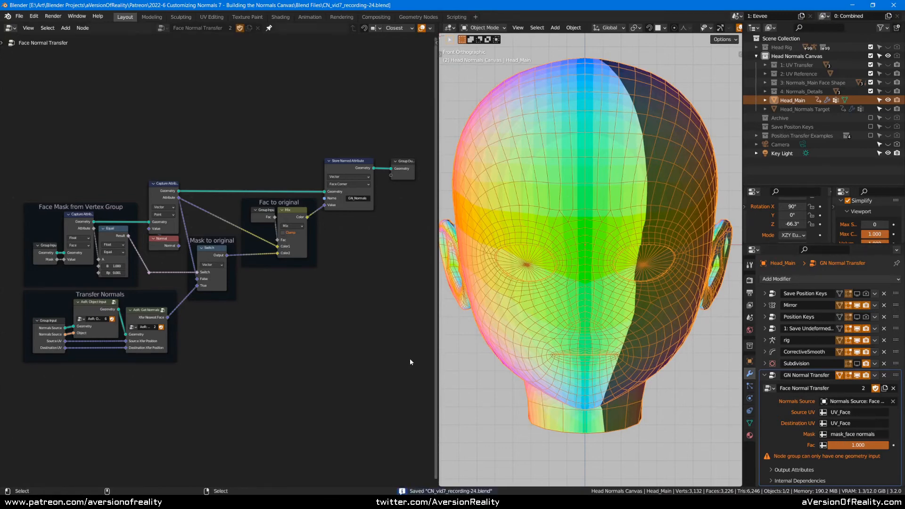
{"action": "scroll", "coordinate": [275, 366], "scroll_direction": "up", "scroll_amount": 2}
{"action": "scroll", "coordinate": [352, 361], "scroll_direction": "up", "scroll_amount": 1}
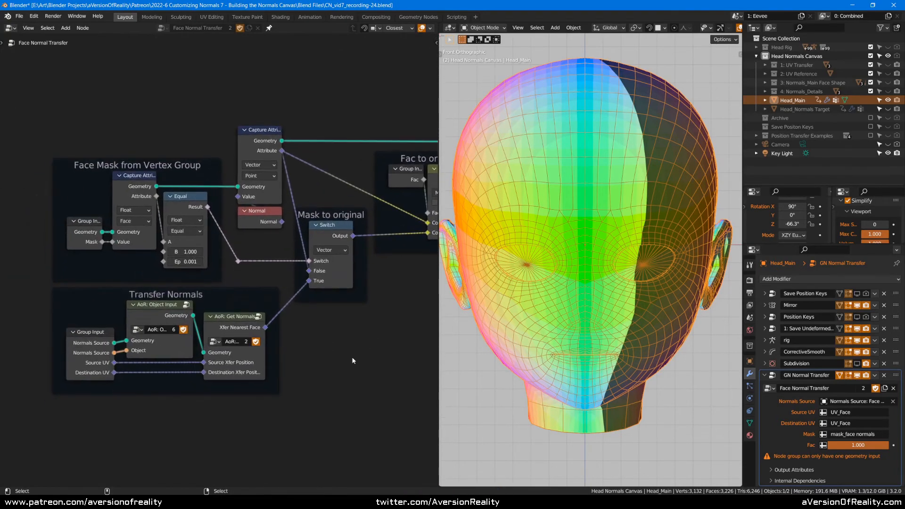
{"action": "middle_click_drag", "start_coordinate": [375, 322], "coordinate": [365, 323]}
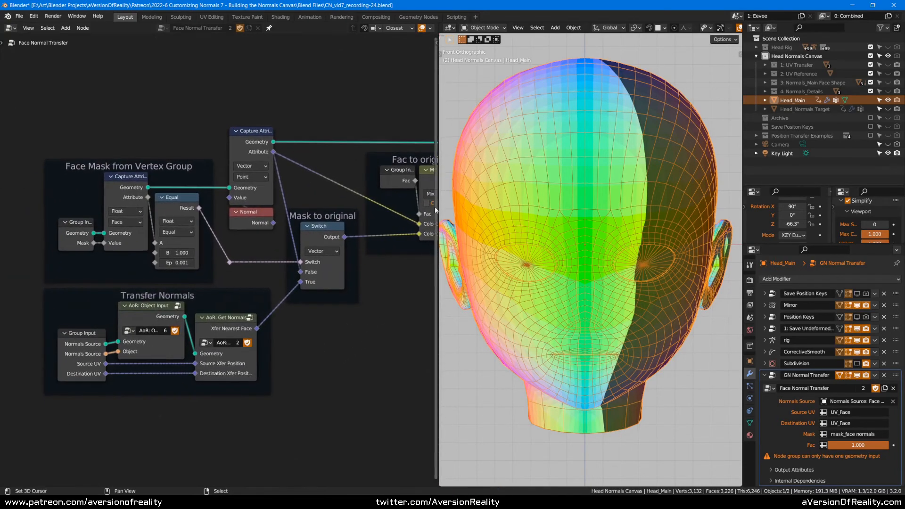
{"action": "middle_click_drag", "start_coordinate": [381, 250], "coordinate": [382, 273]}
{"action": "scroll", "coordinate": [383, 273], "scroll_direction": "up", "scroll_amount": 1}
- Inspect the Capture Attribute and Equal nodes in the Face Mask from Vertex Group frame
{"action": "left_click", "coordinate": [71, 178]}
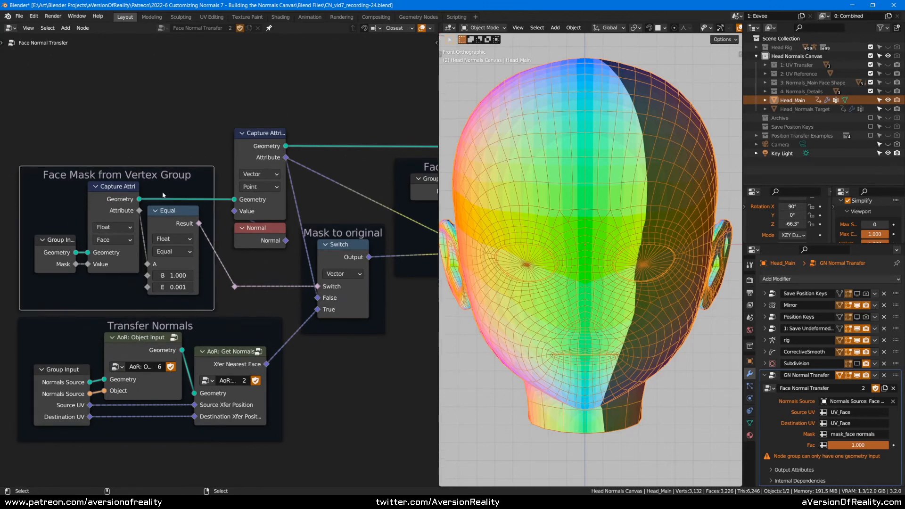
{"action": "left_click", "coordinate": [110, 216]}
{"action": "left_click", "coordinate": [177, 213]}
{"action": "left_click", "coordinate": [304, 100]}
- Switch to solid shading and check which Head_Main faces belong to the mask_face normals vertex group, returning to Object Mode
{"action": "middle_click_drag", "start_coordinate": [480, 100], "coordinate": [544, 111]}
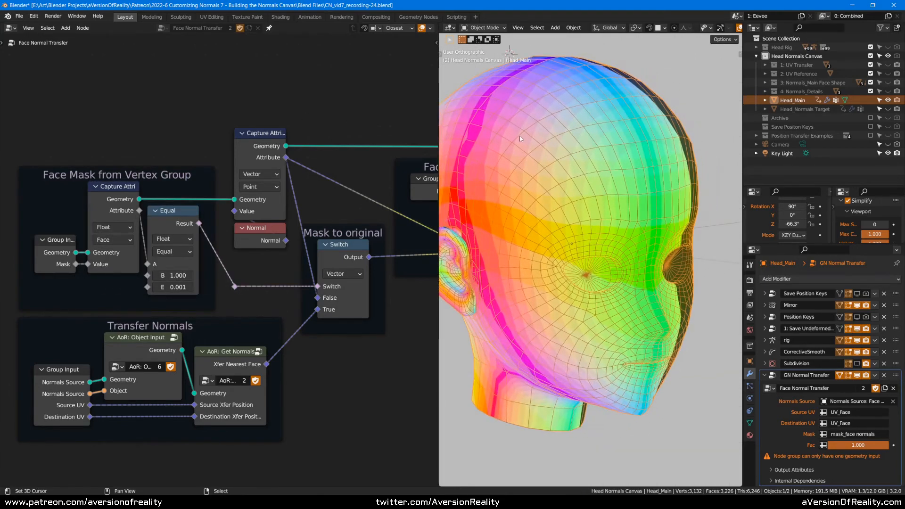
{"action": "key", "text": "Tab"}
{"action": "key", "text": "z"}
{"action": "left_click", "coordinate": [607, 168]}
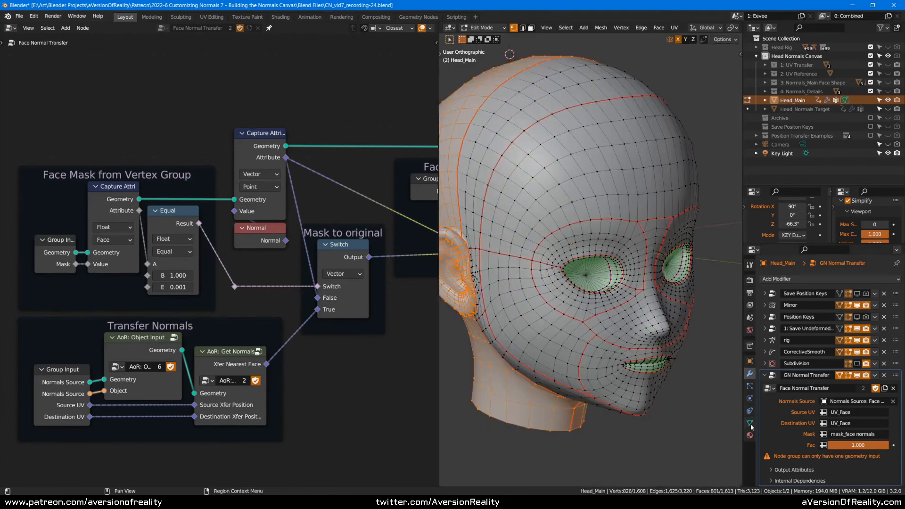
{"action": "left_click", "coordinate": [750, 423]}
{"action": "key", "text": "alt+a"}
{"action": "key", "text": "3"}
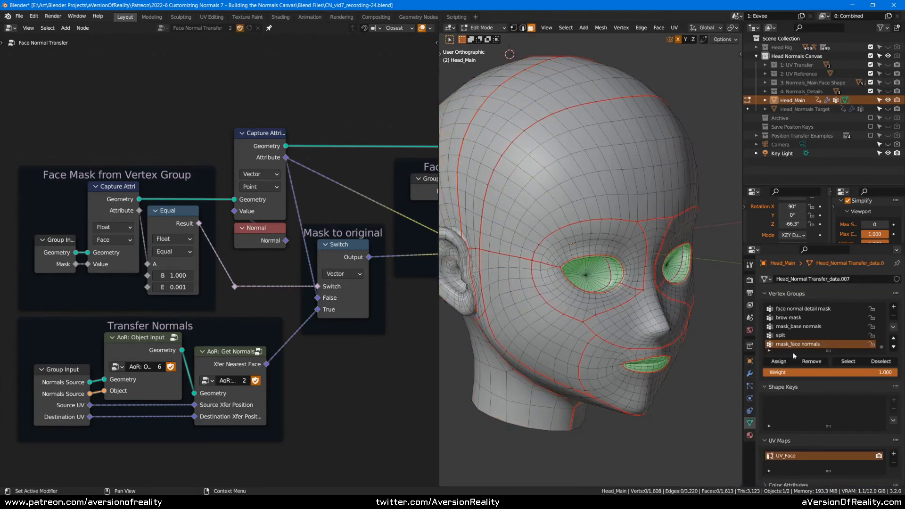
{"action": "left_click", "coordinate": [848, 361]}
{"action": "key", "text": "Tab"}
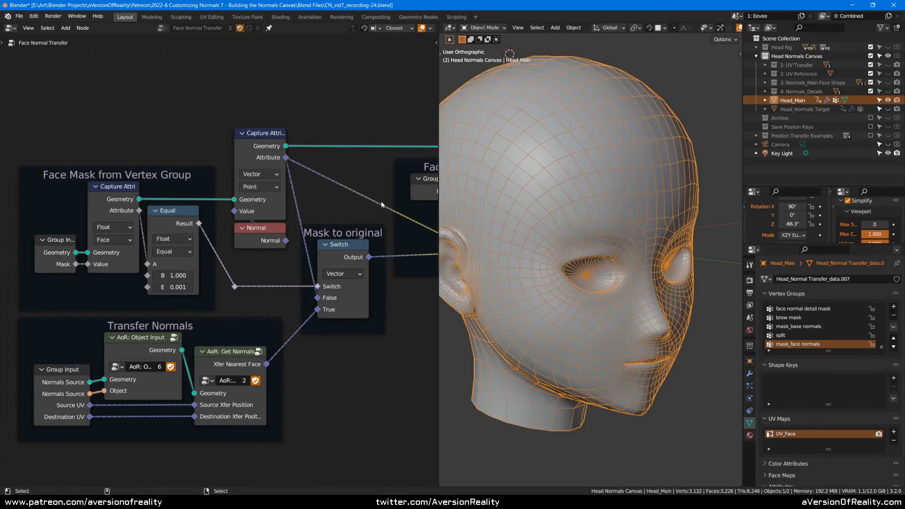
- Widen the node editor and inspect the normals Capture Attribute node and the Mask to original and Fac to original frames
{"action": "left_click_drag", "start_coordinate": [439, 329], "coordinate": [542, 329]}
{"action": "middle_click_drag", "start_coordinate": [187, 197], "coordinate": [72, 188]}
{"action": "left_click", "coordinate": [190, 124]}
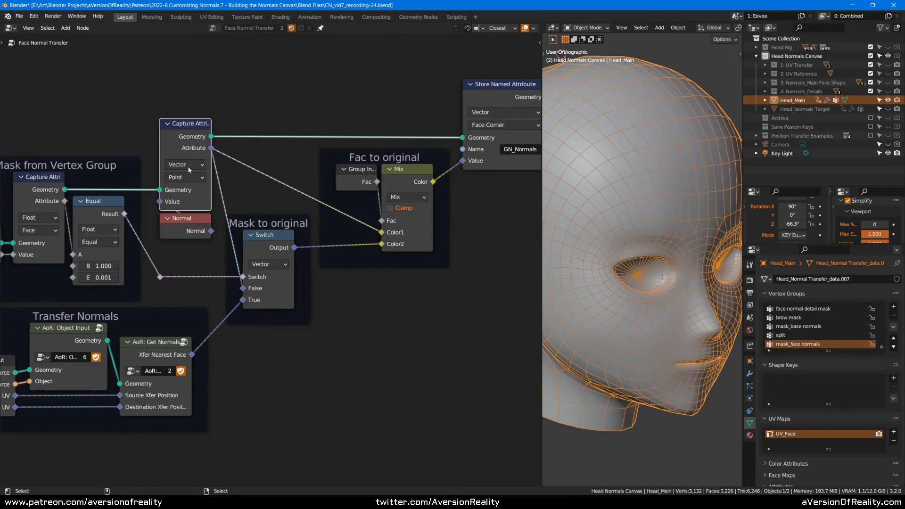
{"action": "left_click", "coordinate": [363, 151]}
{"action": "left_click", "coordinate": [270, 224]}
{"action": "left_click", "coordinate": [387, 159]}
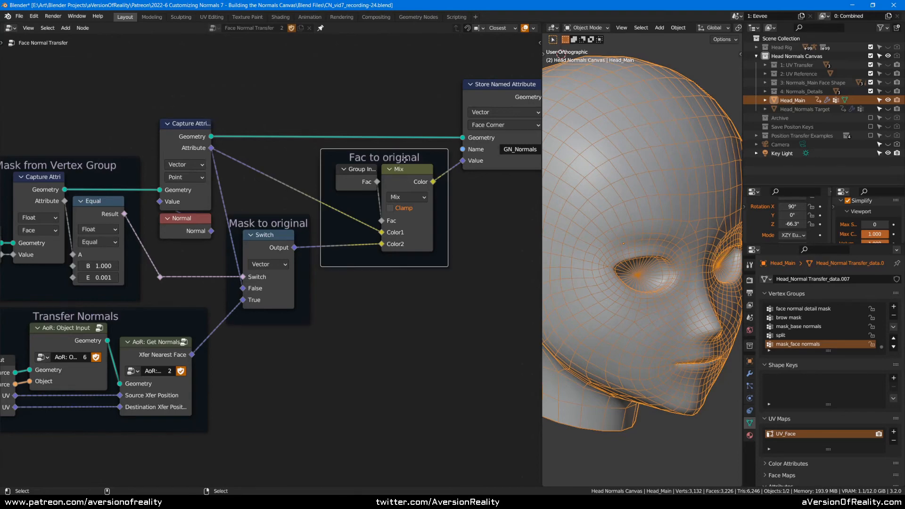
{"action": "left_click", "coordinate": [465, 347]}
- Inspect the Store Named Attribute node that writes GN_Normals, briefly checking its properties in the sidebar
{"action": "middle_click_drag", "start_coordinate": [423, 318], "coordinate": [334, 328]}
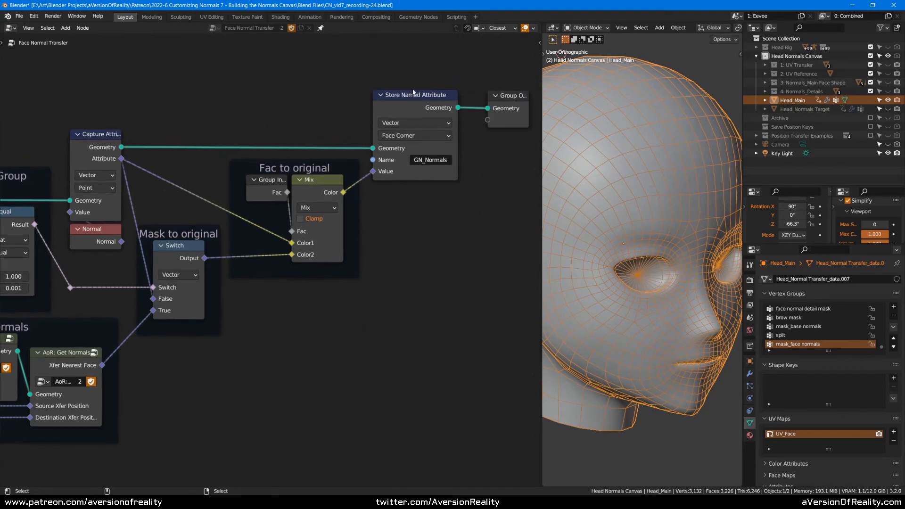
{"action": "left_click", "coordinate": [415, 104]}
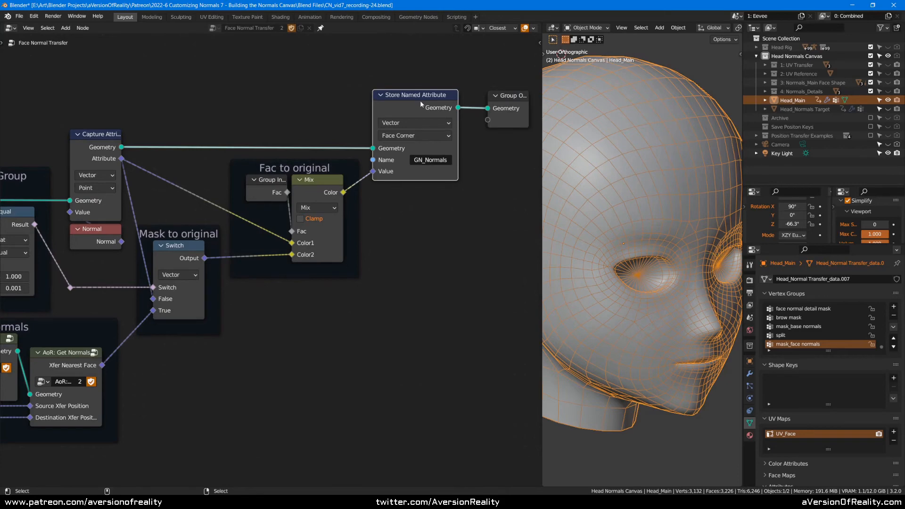
{"action": "key", "text": "n"}
{"action": "key", "text": "n"}
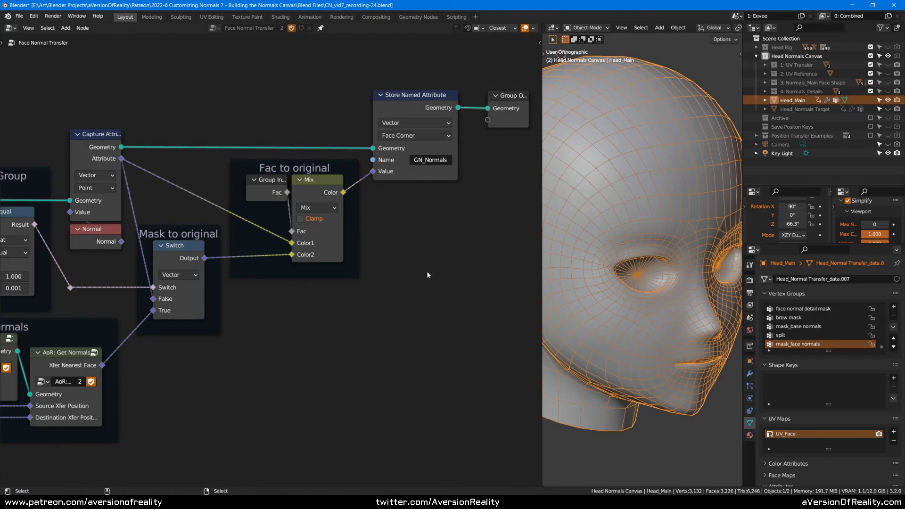
- Show Head_Main's modifiers and inspect the AoR: Object Input node in the Transfer Normals frame against the GN Normal Transfer inputs
{"action": "left_click", "coordinate": [749, 374]}
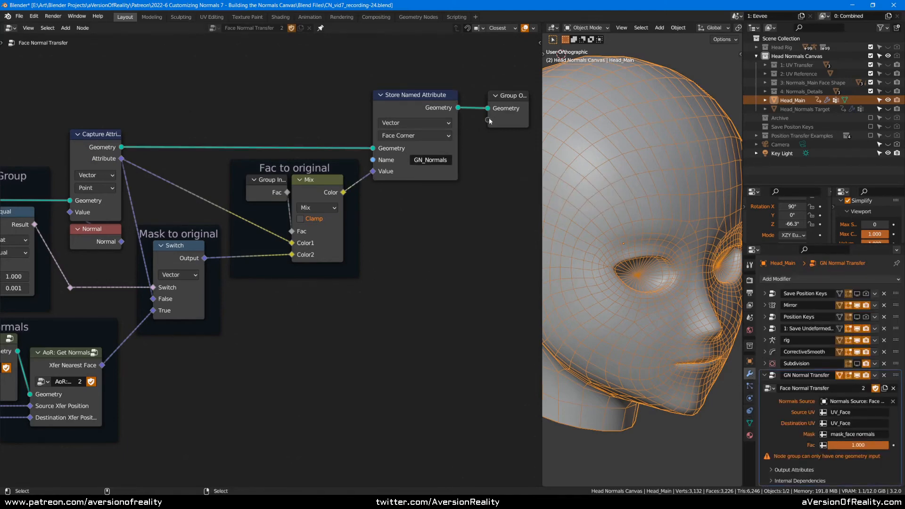
{"action": "middle_click_drag", "start_coordinate": [257, 382], "coordinate": [430, 306]}
{"action": "scroll", "coordinate": [271, 274], "scroll_direction": "up", "scroll_amount": 1}
{"action": "left_click", "coordinate": [289, 237]}
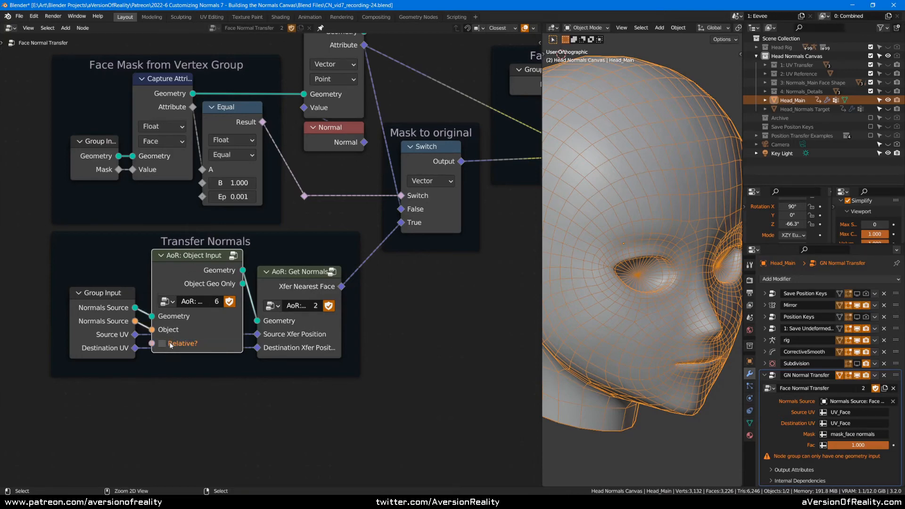
{"action": "left_click", "coordinate": [405, 318]}
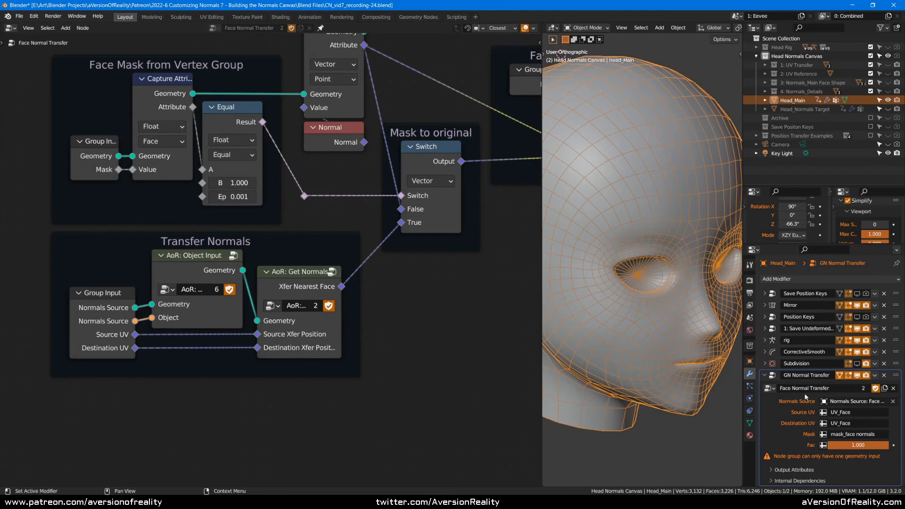
- Reveal the hidden sockets of the AoR: Get Normals node in the Transfer Normals frame and inspect its outputs
{"action": "scroll", "coordinate": [495, 337], "scroll_direction": "down", "scroll_amount": 4}
{"action": "middle_click_drag", "start_coordinate": [476, 324], "coordinate": [435, 354]}
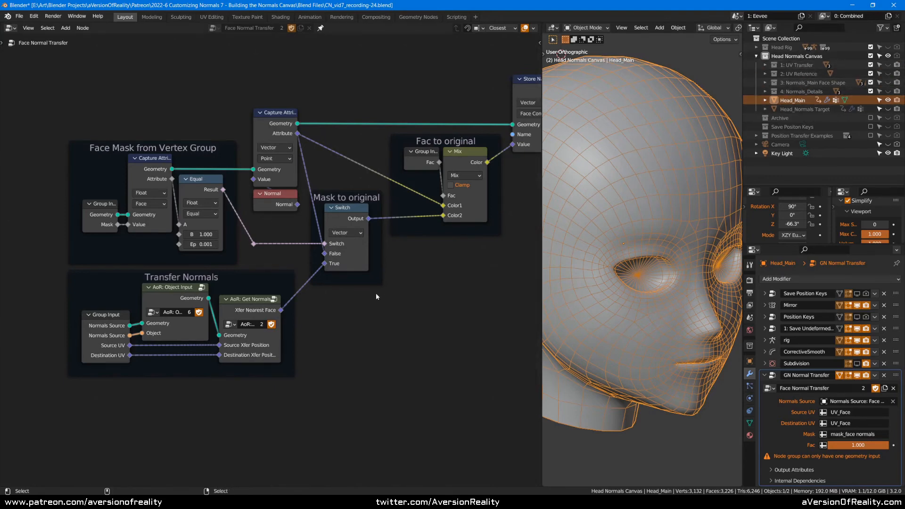
{"action": "scroll", "coordinate": [374, 347], "scroll_direction": "up", "scroll_amount": 2}
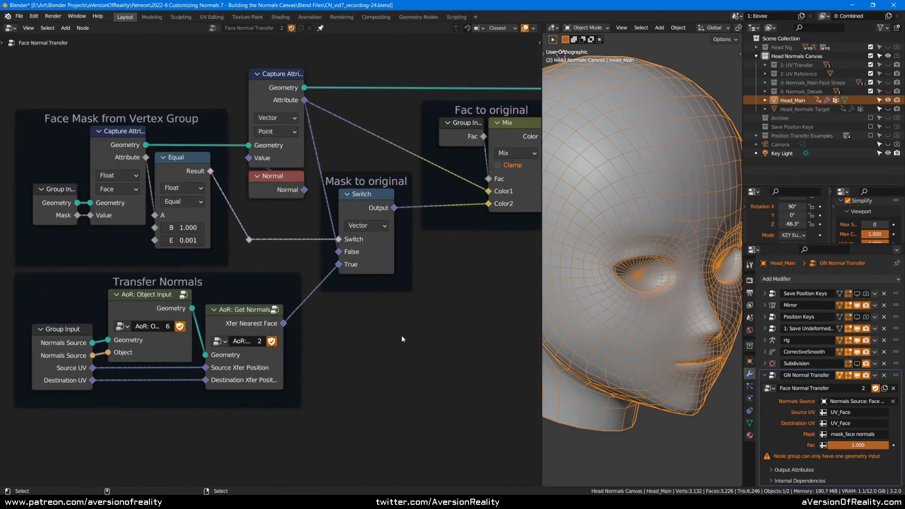
{"action": "scroll", "coordinate": [388, 336], "scroll_direction": "up", "scroll_amount": 1}
{"action": "scroll", "coordinate": [387, 336], "scroll_direction": "up", "scroll_amount": 2}
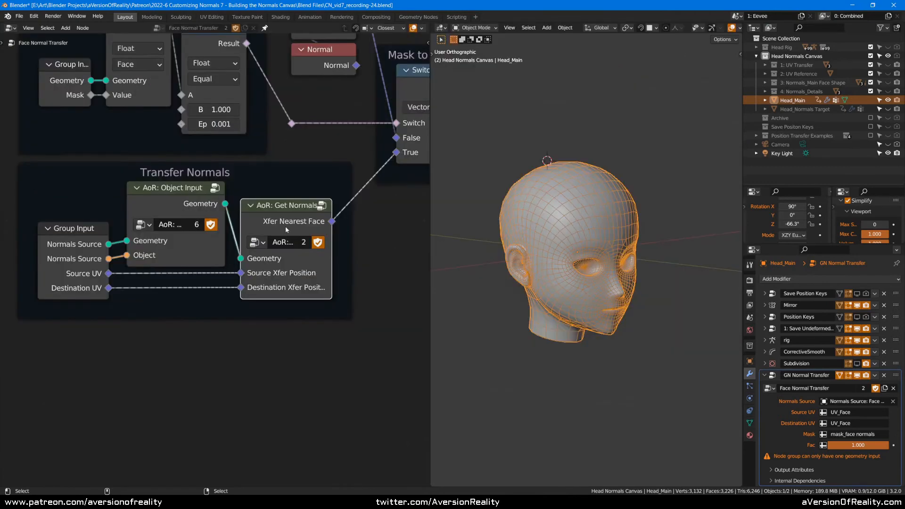
{"action": "key", "text": "ctrl+h"}
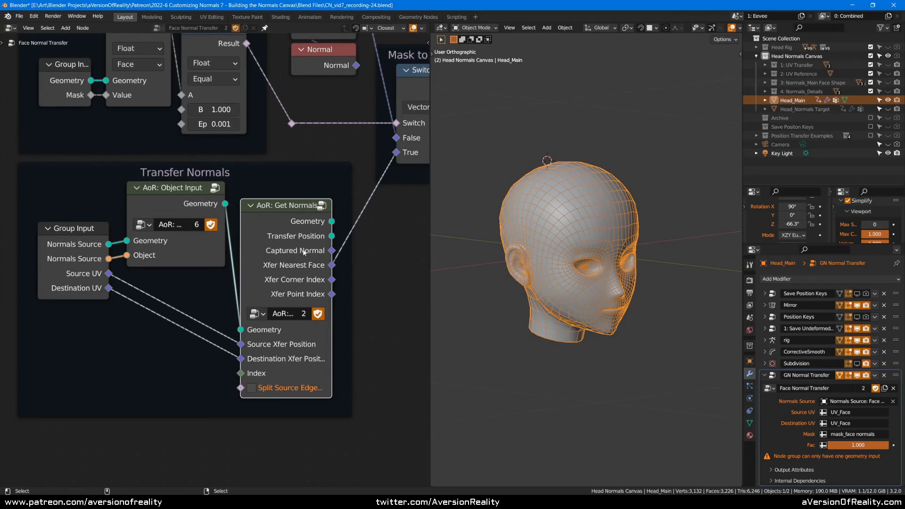
{"action": "middle_click_drag", "start_coordinate": [386, 275], "coordinate": [334, 291]}
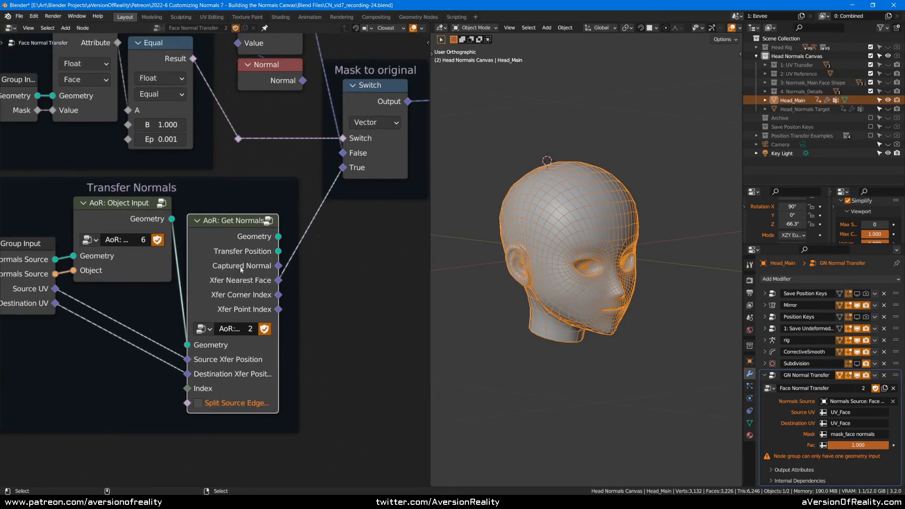
{"action": "left_click", "coordinate": [343, 273]}
{"action": "left_click", "coordinate": [265, 264]}
{"action": "left_click", "coordinate": [370, 278]}
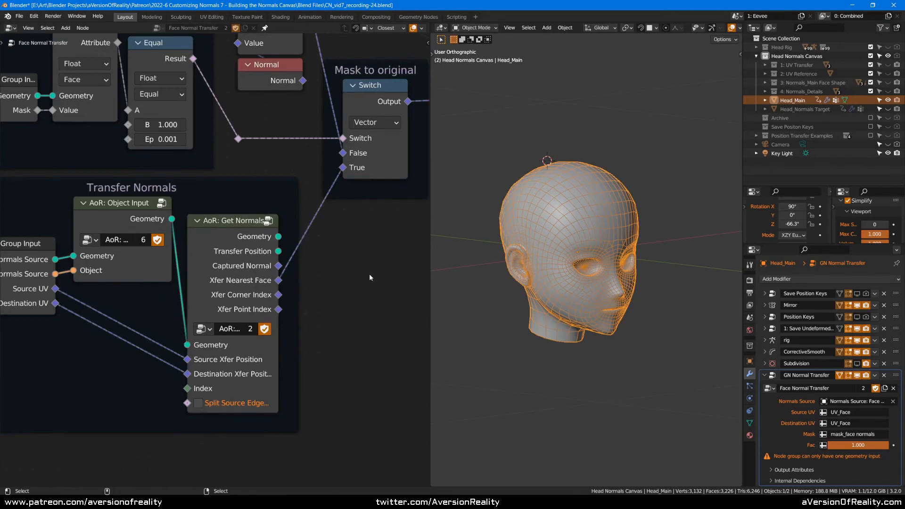
- Preview the Geometry and Transfer Position outputs of AoR: Get Normals, viewing the flattened source mesh from above
{"action": "left_click", "coordinate": [241, 238], "text": "ctrl+shift"}
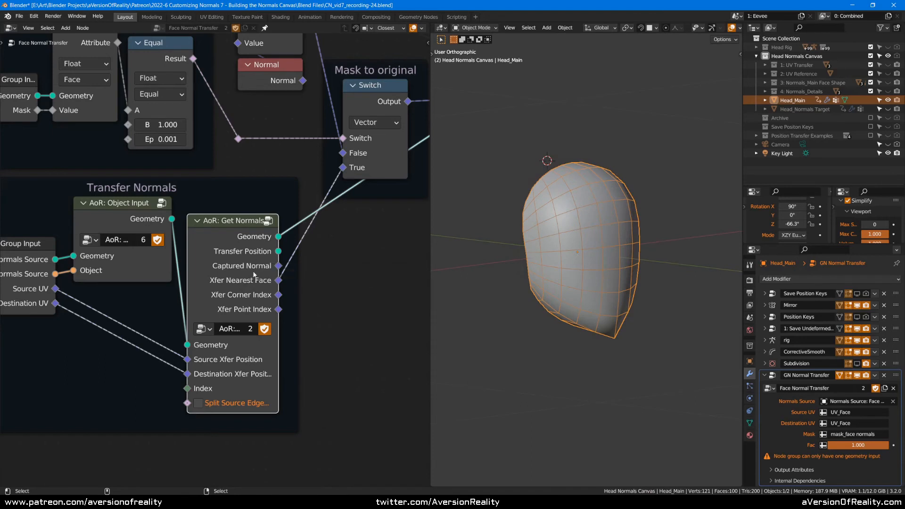
{"action": "left_click", "coordinate": [247, 253], "text": "ctrl+shift"}
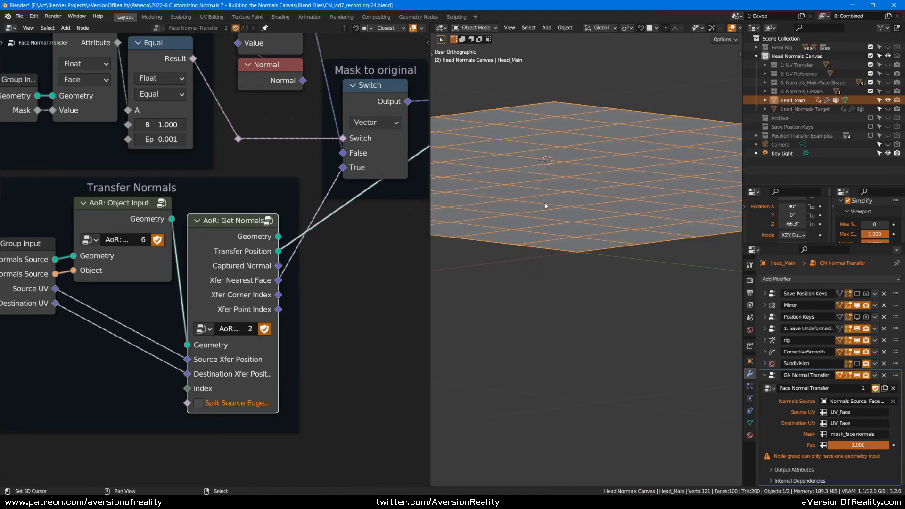
{"action": "scroll", "coordinate": [524, 212], "scroll_direction": "down", "scroll_amount": 3}
{"action": "middle_click_drag", "start_coordinate": [582, 172], "coordinate": [536, 198]}
{"action": "scroll", "coordinate": [535, 198], "scroll_direction": "down", "scroll_amount": 3}
{"action": "middle_click_drag", "start_coordinate": [590, 199], "coordinate": [502, 273], "text": "shift"}
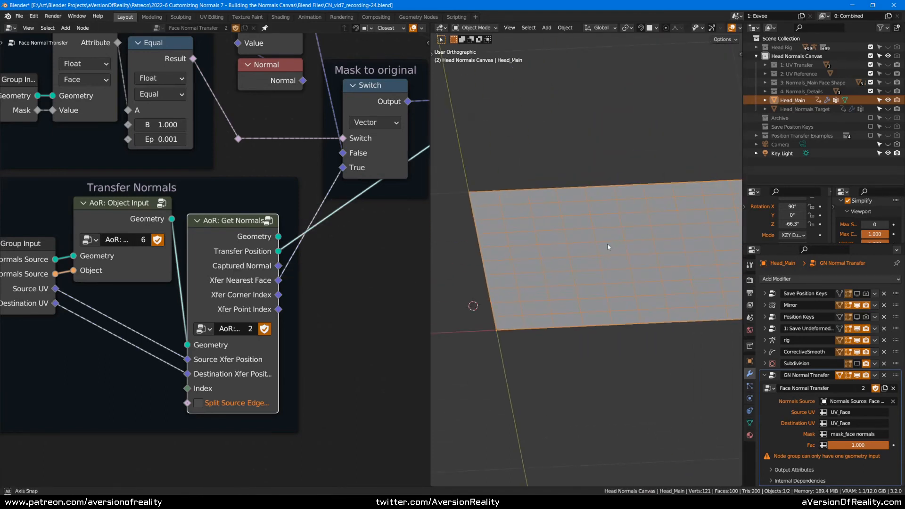
{"action": "middle_click_drag", "start_coordinate": [606, 247], "coordinate": [651, 250]}
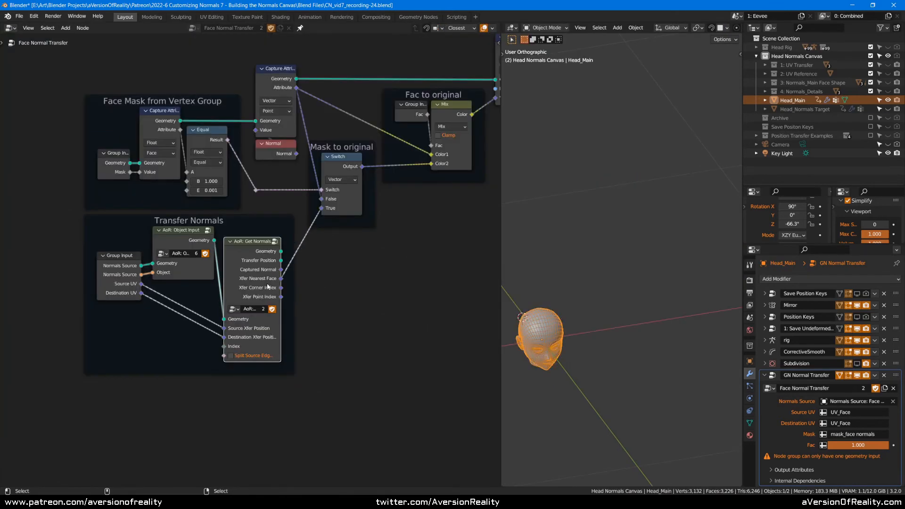
- Open the AoR: Get Normals group and look over its Transfer Attribute nodes and the three default-input frames
{"action": "key", "text": "Tab"}
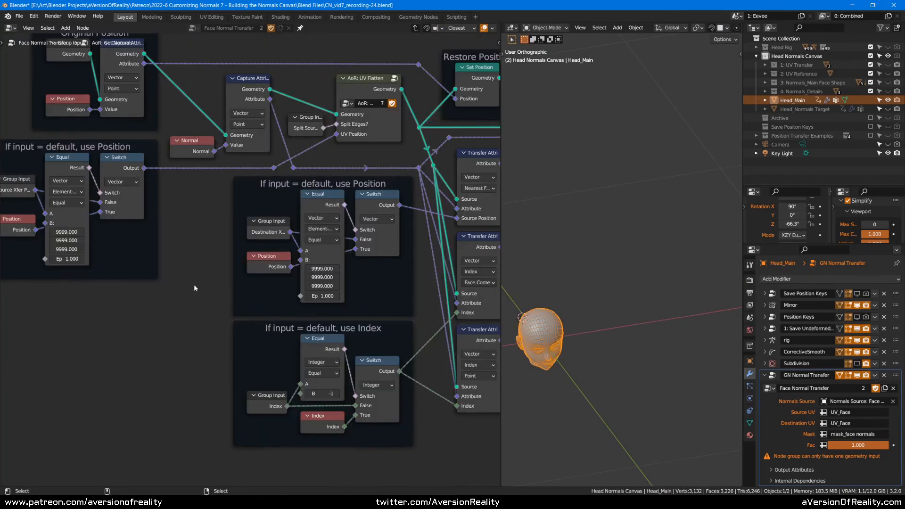
{"action": "middle_click_drag", "start_coordinate": [216, 275], "coordinate": [163, 277]}
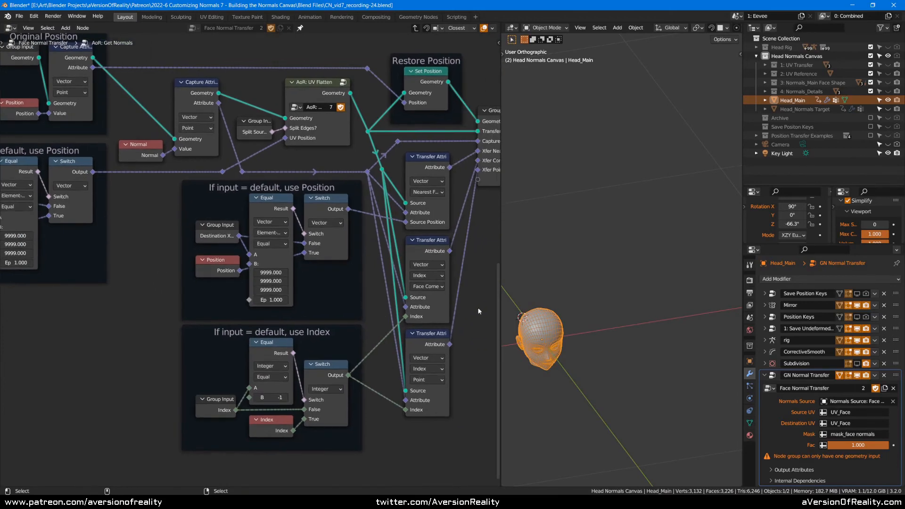
{"action": "middle_click_drag", "start_coordinate": [473, 302], "coordinate": [421, 288]}
{"action": "middle_click_drag", "start_coordinate": [115, 286], "coordinate": [263, 300]}
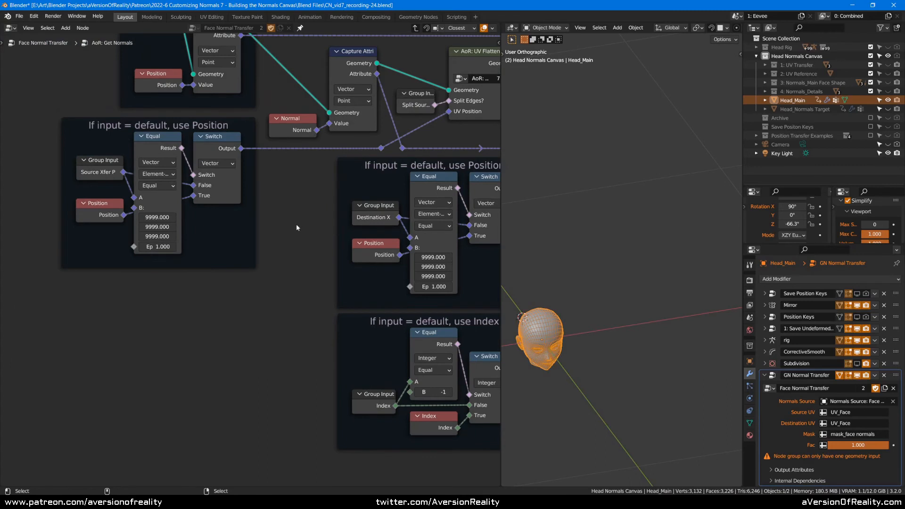
{"action": "mouse_move", "coordinate": [296, 222]}
{"action": "middle_mouse_down"}
{"action": "mouse_move", "coordinate": [275, 250]}
{"action": "mouse_move", "coordinate": [280, 216]}
{"action": "mouse_move", "coordinate": [249, 194]}
{"action": "mouse_move", "coordinate": [304, 218]}
{"action": "middle_mouse_up"}
{"action": "scroll", "coordinate": [275, 250], "scroll_direction": "up", "scroll_amount": 1}
{"action": "left_click", "coordinate": [239, 228]}
{"action": "left_click", "coordinate": [364, 182]}
{"action": "left_click", "coordinate": [370, 350]}
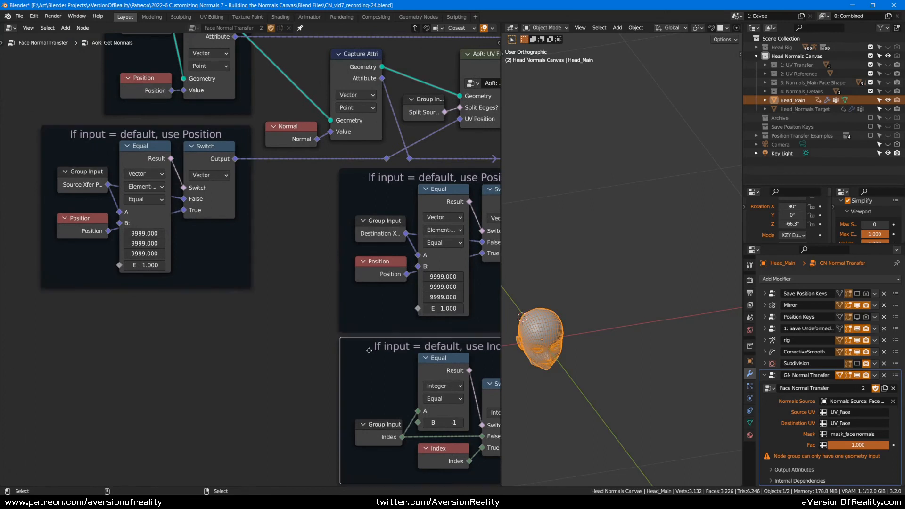
- Examine the source position fallback frame, checking its Group Input and Position nodes
{"action": "middle_click_drag", "start_coordinate": [300, 332], "coordinate": [267, 308]}
{"action": "left_click", "coordinate": [212, 254]}
{"action": "left_click", "coordinate": [56, 161]}
{"action": "left_click", "coordinate": [61, 193]}
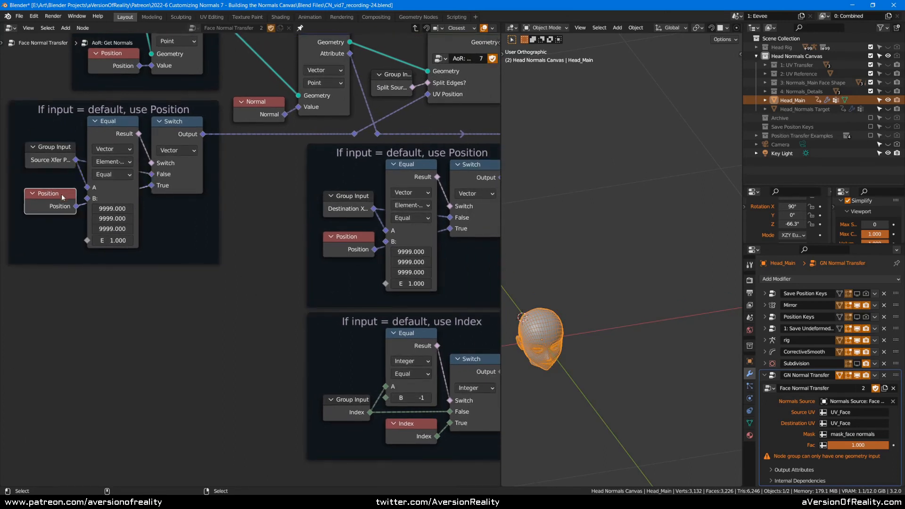
{"action": "left_click", "coordinate": [135, 321]}
- Examine the Destination Xfer Position and Index fallback frames and where they feed the Transfer Attribute nodes
{"action": "middle_click_drag", "start_coordinate": [369, 227], "coordinate": [243, 207]}
{"action": "left_click", "coordinate": [229, 188]}
{"action": "left_click", "coordinate": [219, 224]}
{"action": "middle_click_drag", "start_coordinate": [357, 386], "coordinate": [270, 382]}
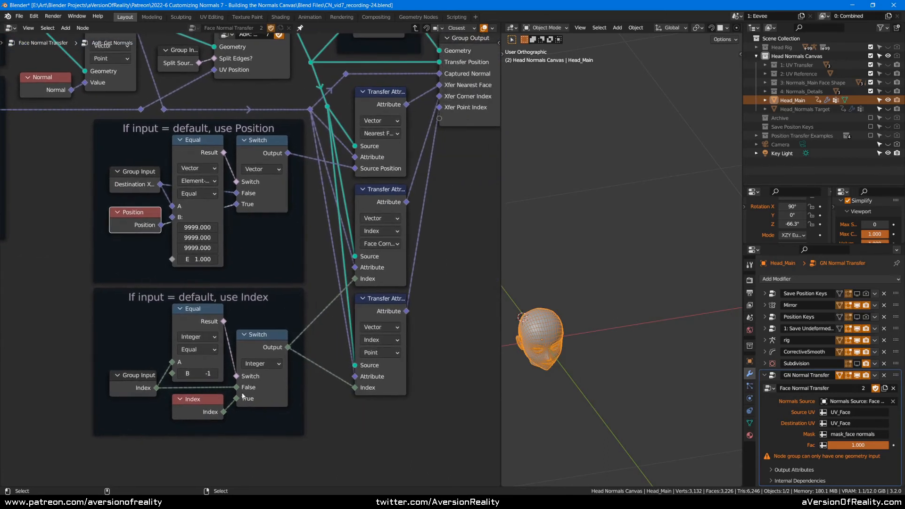
{"action": "left_click", "coordinate": [130, 379]}
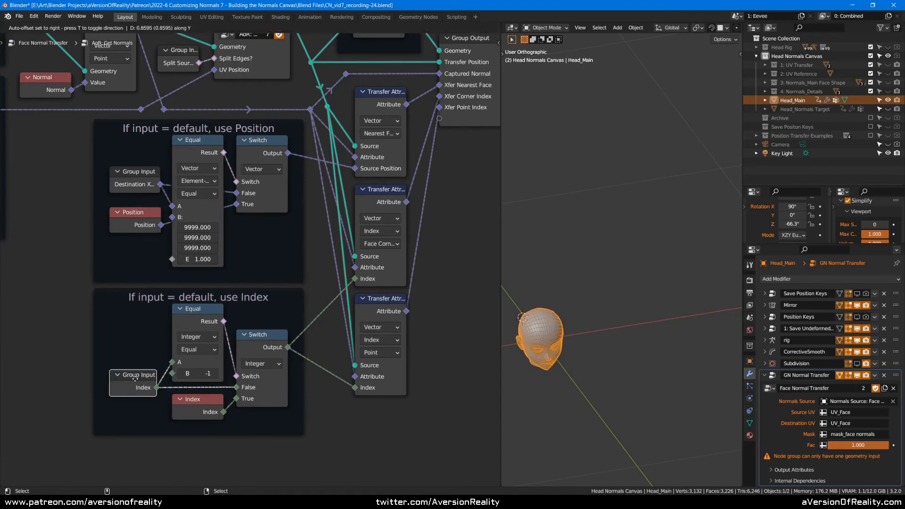
{"action": "left_click", "coordinate": [450, 330]}
{"action": "middle_click_drag", "start_coordinate": [454, 309], "coordinate": [406, 327]}
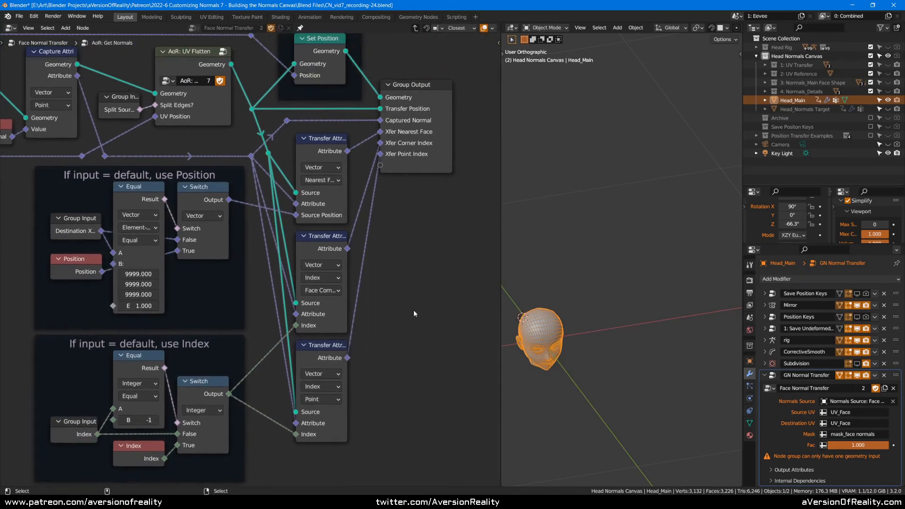
- Preview the Original Position frame's Group Input and Capture Attribute nodes and the normals Capture Attribute in the viewport
{"action": "left_click", "coordinate": [403, 154]}
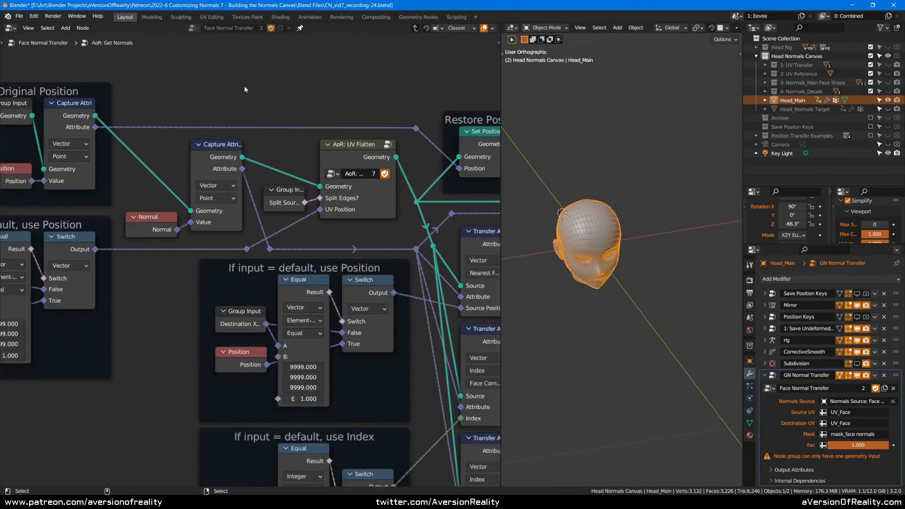
{"action": "middle_click_drag", "start_coordinate": [245, 85], "coordinate": [335, 151]}
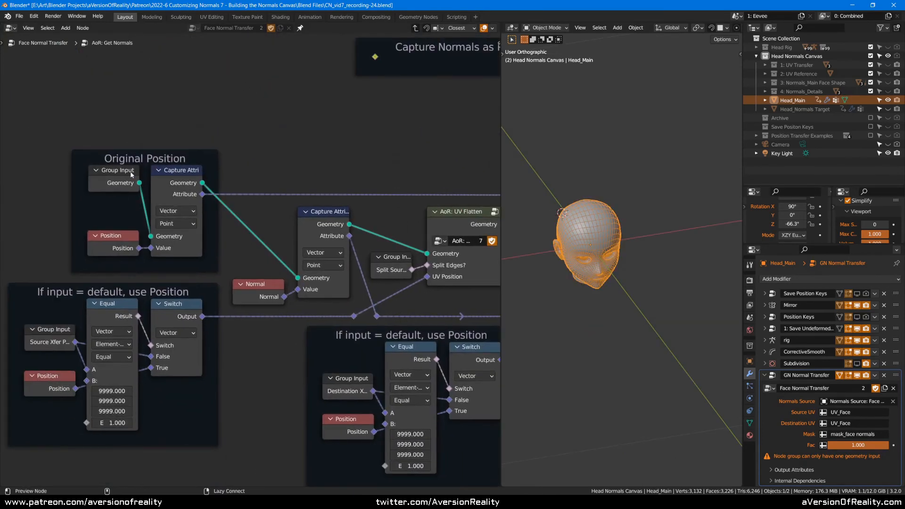
{"action": "left_click", "coordinate": [116, 176], "text": "ctrl+shift"}
{"action": "left_click", "coordinate": [183, 181], "text": "ctrl+shift"}
{"action": "middle_click_drag", "start_coordinate": [209, 213], "coordinate": [148, 224]}
{"action": "left_click", "coordinate": [267, 235], "text": "ctrl+shift"}
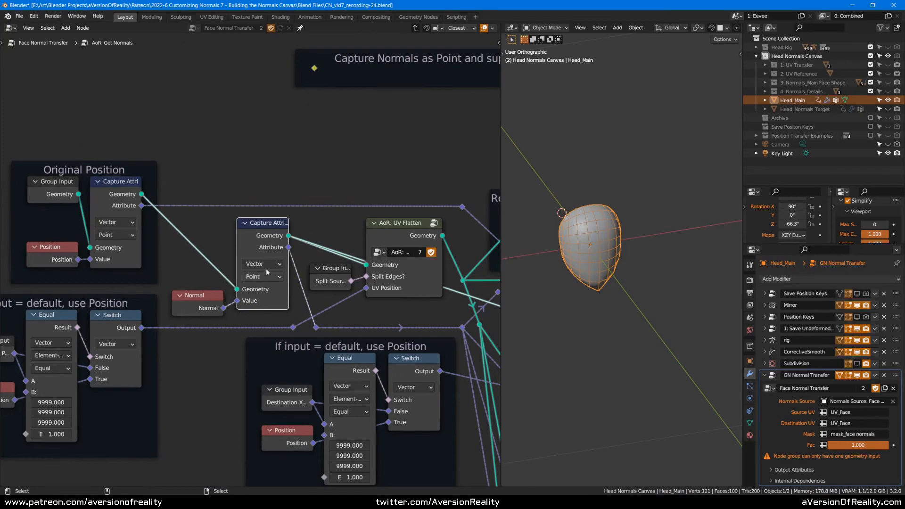
{"action": "middle_click_drag", "start_coordinate": [404, 205], "coordinate": [326, 174]}
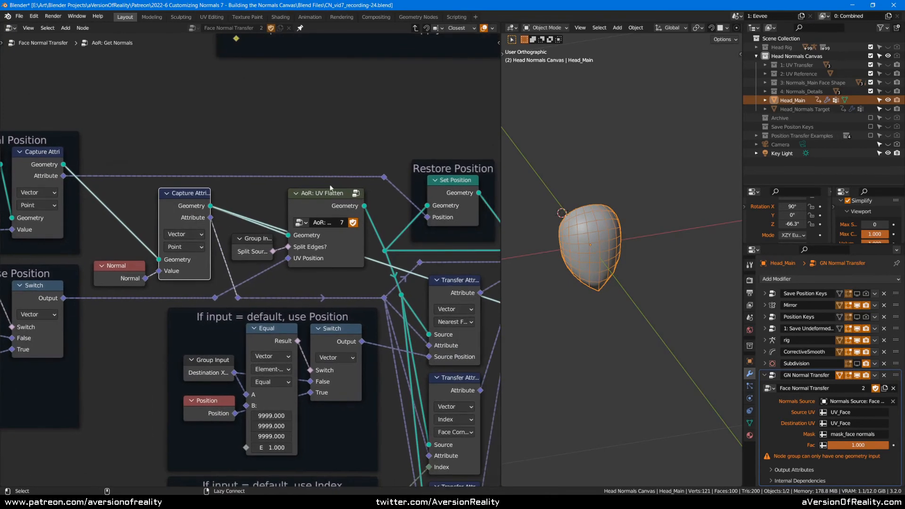
- Preview the AoR: UV Flatten node, look inside its group, and return to AoR: Get Normals
{"action": "left_click", "coordinate": [339, 206], "text": "ctrl+shift"}
{"action": "key", "text": "Tab"}
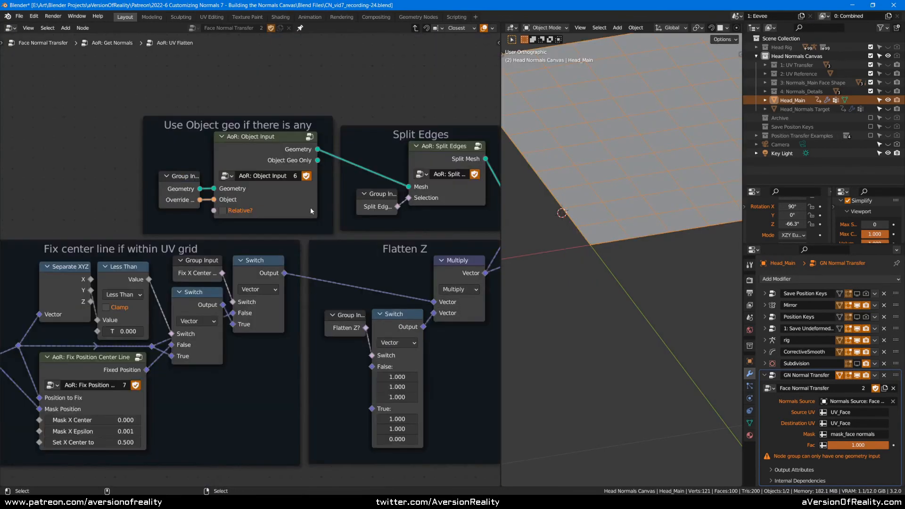
{"action": "scroll", "coordinate": [310, 207], "scroll_direction": "down", "scroll_amount": 2}
{"action": "scroll", "coordinate": [311, 208], "scroll_direction": "up", "scroll_amount": 2}
{"action": "scroll", "coordinate": [311, 209], "scroll_direction": "up", "scroll_amount": 1}
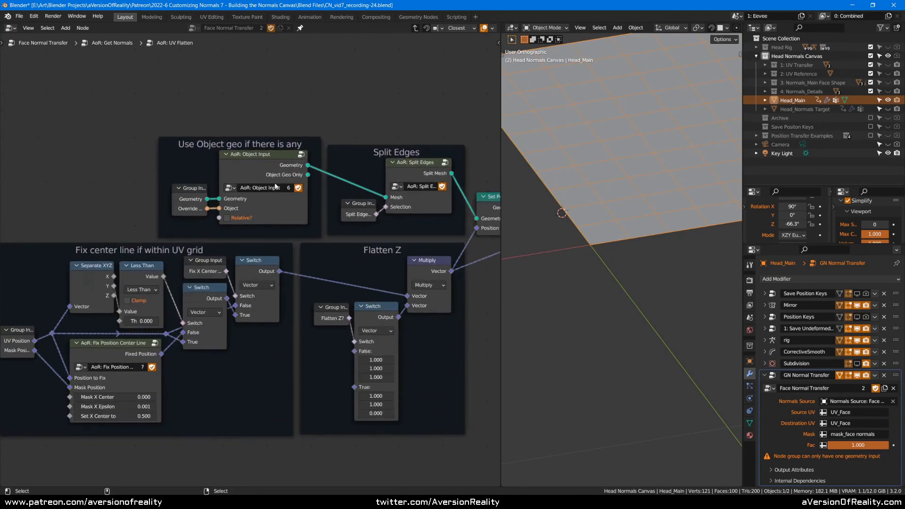
{"action": "key", "text": "Tab"}
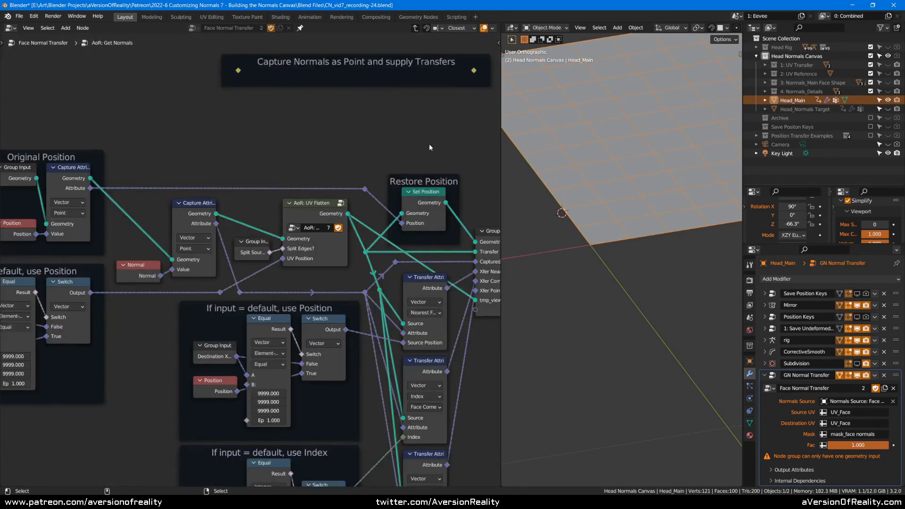
- Preview the Set Position node in the Restore Position frame and inspect its inputs
{"action": "middle_click_drag", "start_coordinate": [428, 143], "coordinate": [288, 153]}
{"action": "scroll", "coordinate": [288, 153], "scroll_direction": "up", "scroll_amount": 1}
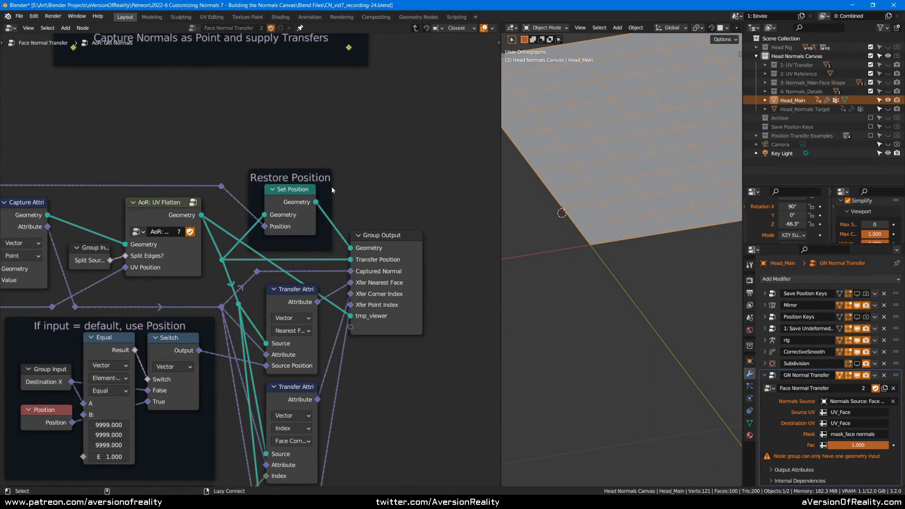
{"action": "left_click", "coordinate": [295, 198], "text": "ctrl+shift"}
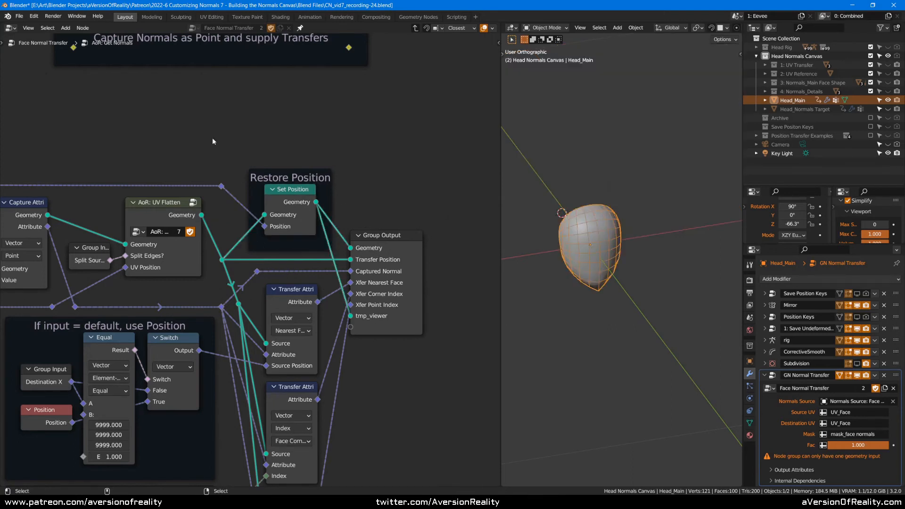
{"action": "scroll", "coordinate": [275, 220], "scroll_direction": "up", "scroll_amount": 1}
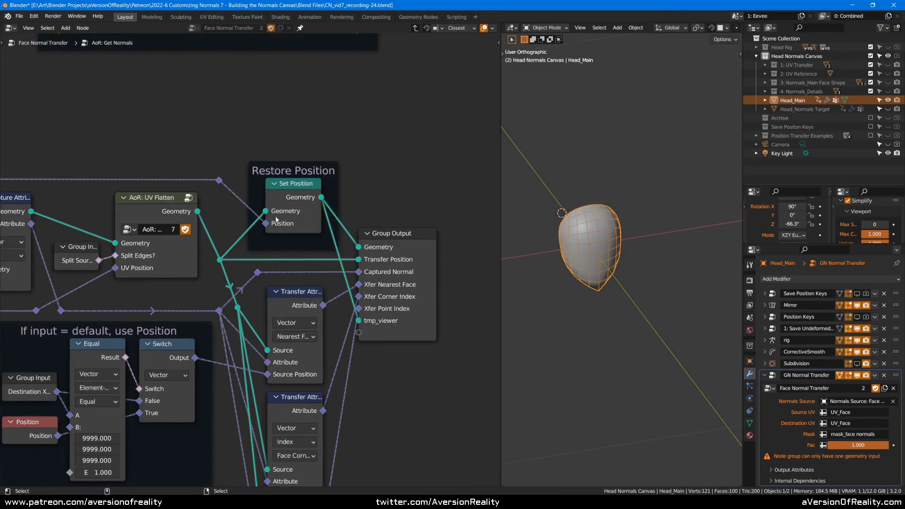
- Inspect the Group Output connections, exit to Face Normal Transfer, and preview the Geometry output of AoR: Get Normals
{"action": "middle_click_drag", "start_coordinate": [99, 288], "coordinate": [61, 263]}
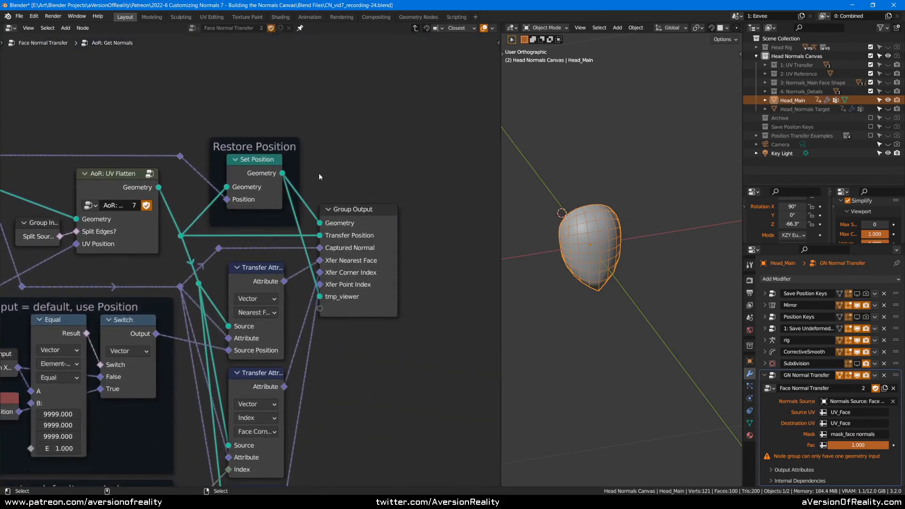
{"action": "middle_click_drag", "start_coordinate": [318, 173], "coordinate": [341, 158]}
{"action": "left_click", "coordinate": [375, 222]}
{"action": "key", "text": "Tab"}
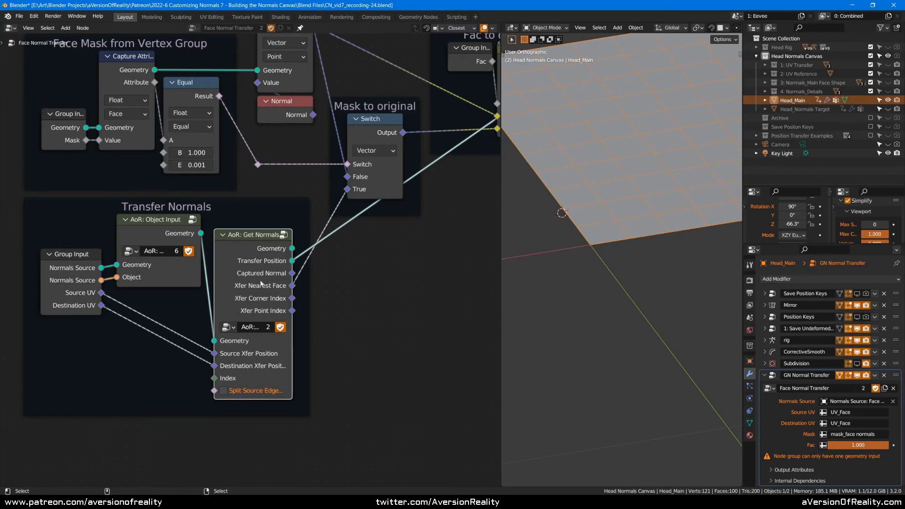
{"action": "left_click", "coordinate": [270, 264], "text": "ctrl+shift"}
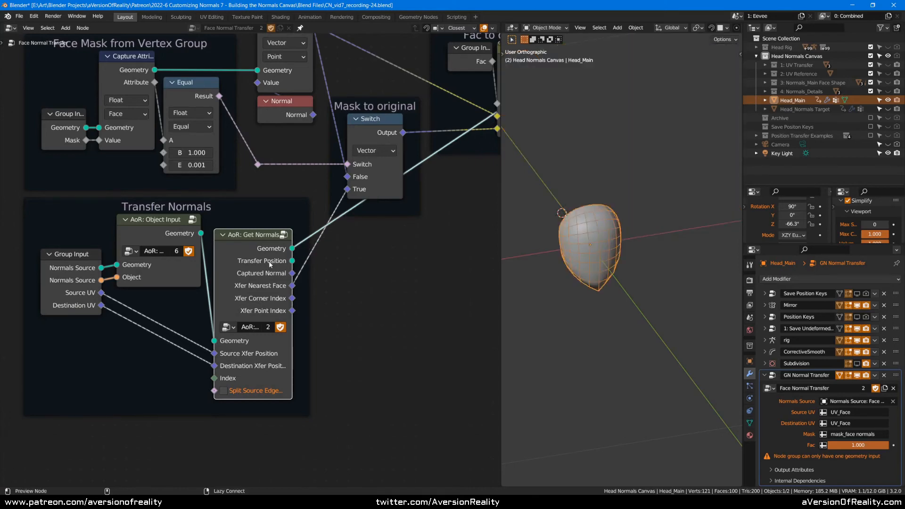
- Reopen the AoR: Get Normals group and examine the Original Position and Source Xfer Position frames
{"action": "key", "text": "Tab"}
{"action": "middle_click_drag", "start_coordinate": [260, 300], "coordinate": [389, 245]}
{"action": "scroll", "coordinate": [148, 257], "scroll_direction": "up", "scroll_amount": 1}
{"action": "middle_click_drag", "start_coordinate": [193, 239], "coordinate": [397, 321]}
{"action": "scroll", "coordinate": [198, 271], "scroll_direction": "up", "scroll_amount": 1}
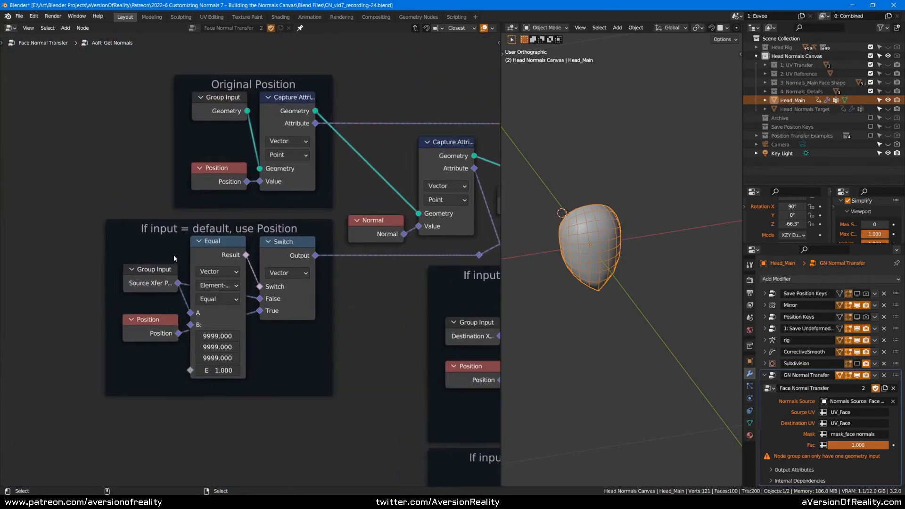
- Examine the Source Xfer Position default-check frame and follow the nodes across to the nearest-face Transfer Attribute node
{"action": "left_click", "coordinate": [146, 245]}
{"action": "left_click", "coordinate": [158, 278]}
{"action": "left_click", "coordinate": [419, 353]}
{"action": "middle_click_drag", "start_coordinate": [420, 352], "coordinate": [309, 313]}
{"action": "left_click", "coordinate": [365, 294]}
{"action": "middle_click_drag", "start_coordinate": [411, 278], "coordinate": [38, 241]}
{"action": "left_click", "coordinate": [303, 165]}
{"action": "middle_click_drag", "start_coordinate": [281, 263], "coordinate": [361, 254]}
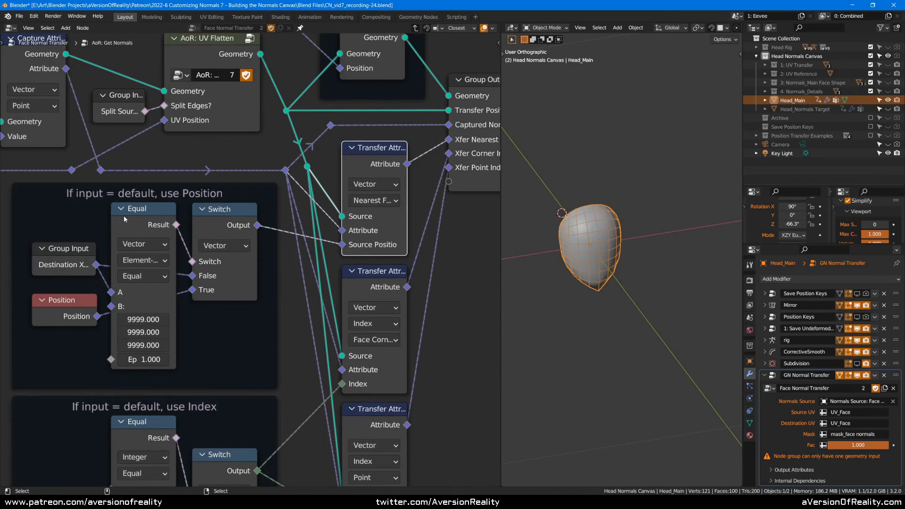
- Inspect how the Destination Xfer Position input feeds Source Position on the nearest-face Transfer Attribute node, and review the Group Output connections
{"action": "left_click", "coordinate": [65, 267]}
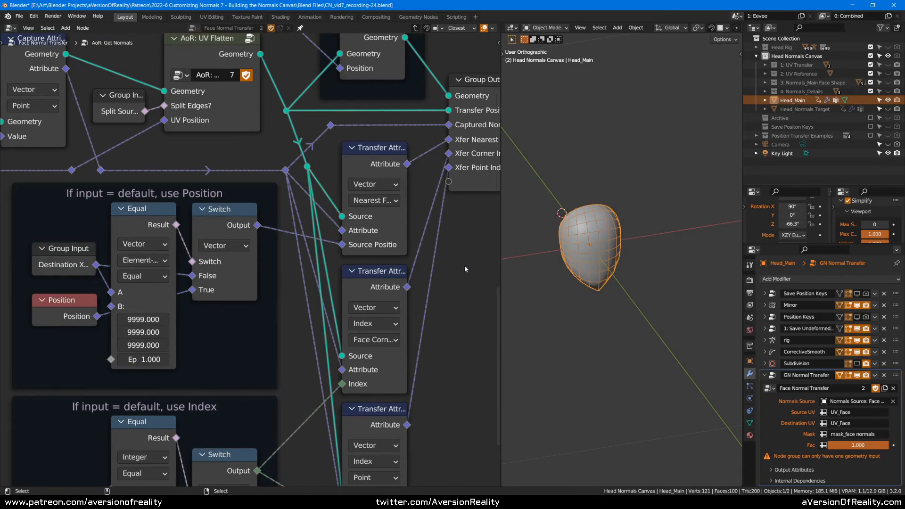
{"action": "left_click", "coordinate": [393, 251]}
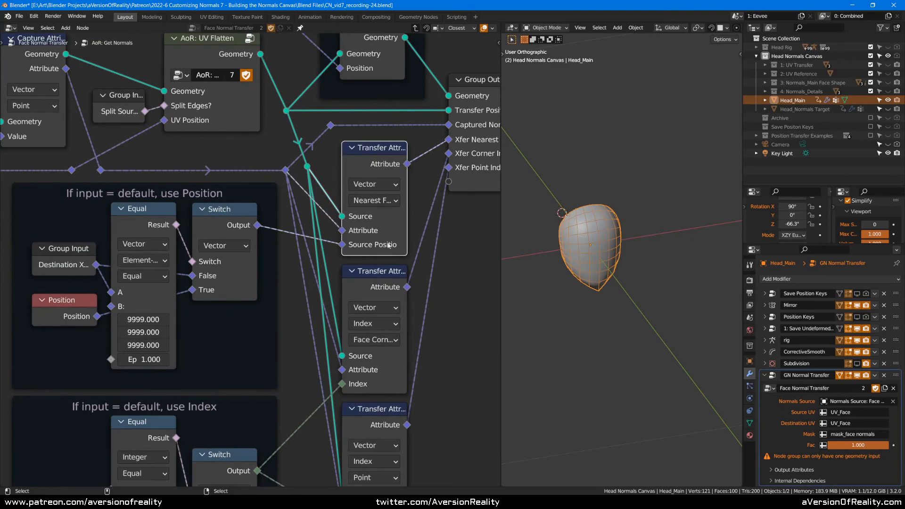
{"action": "left_click", "coordinate": [487, 262]}
{"action": "scroll", "coordinate": [455, 255], "scroll_direction": "down", "scroll_amount": 3}
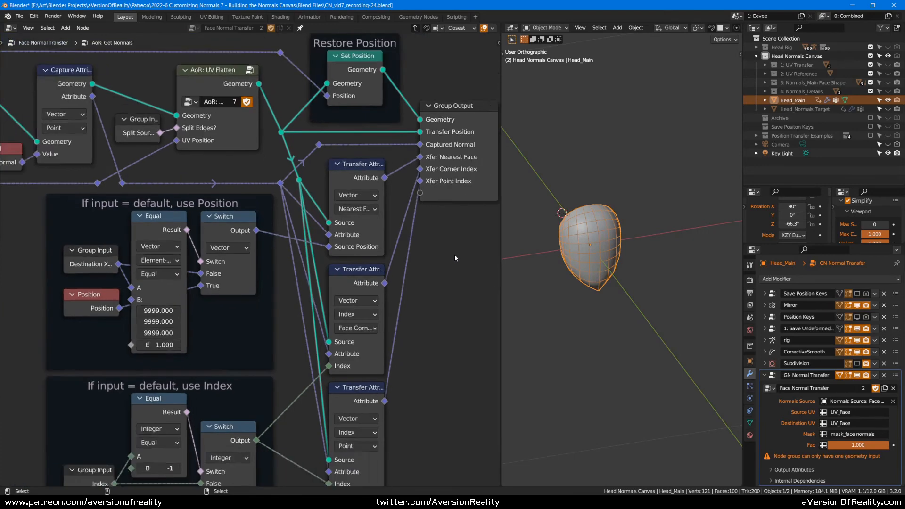
{"action": "scroll", "coordinate": [435, 87], "scroll_direction": "up", "scroll_amount": 3}
{"action": "scroll", "coordinate": [444, 100], "scroll_direction": "down", "scroll_amount": 1}
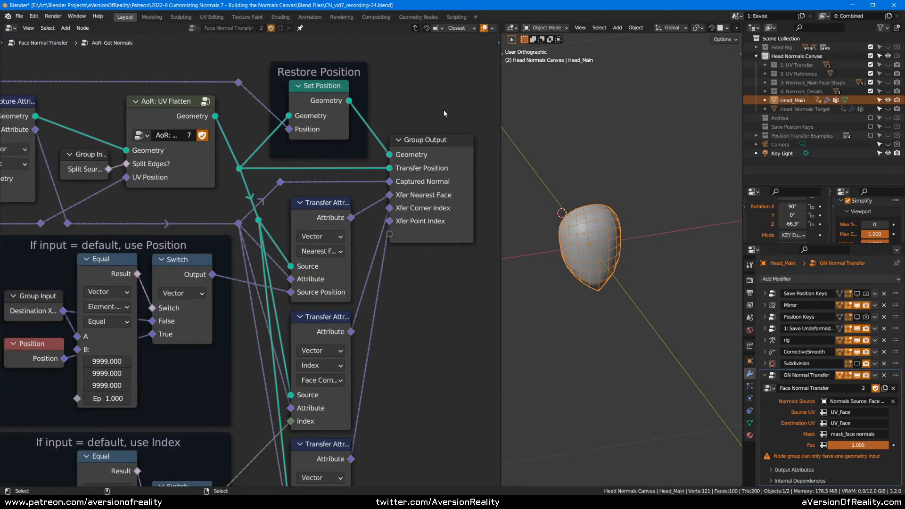
{"action": "middle_click_drag", "start_coordinate": [141, 211], "coordinate": [219, 188]}
{"action": "middle_click_drag", "start_coordinate": [470, 311], "coordinate": [429, 283]}
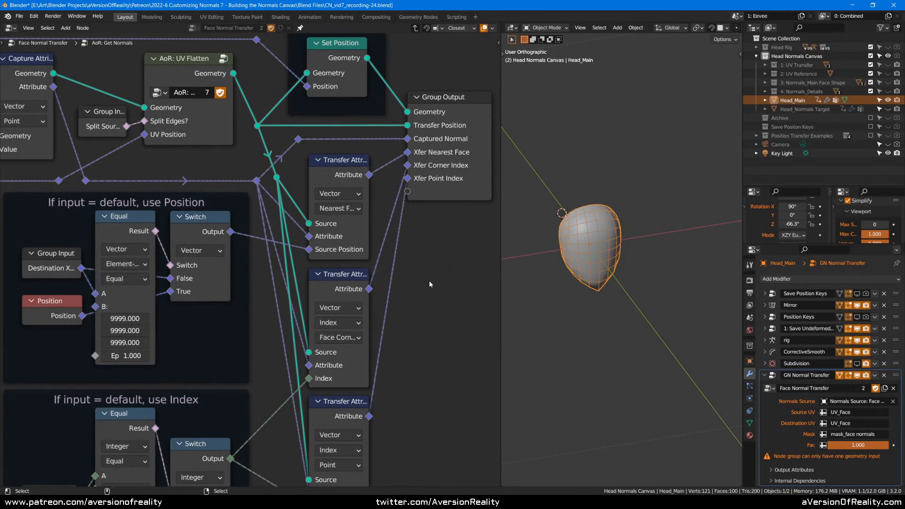
{"action": "scroll", "coordinate": [429, 283], "scroll_direction": "up", "scroll_amount": 1}
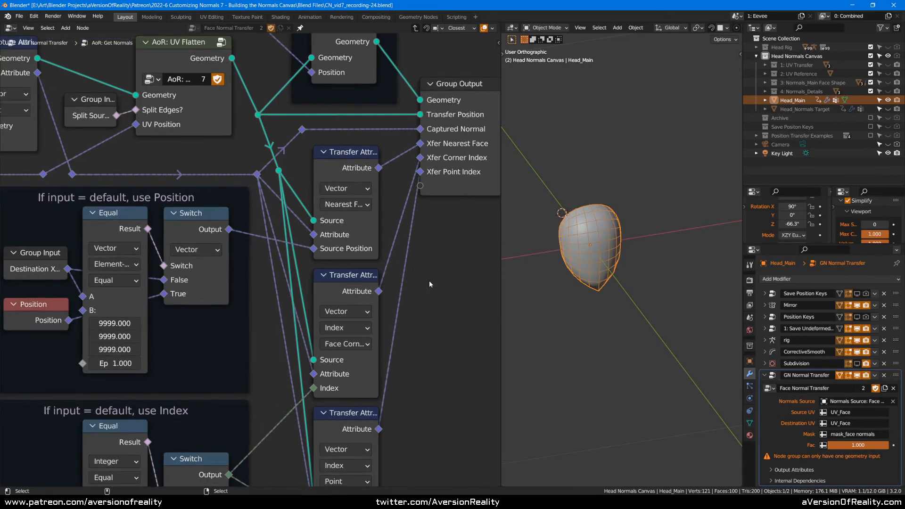
- Select the nearest-face Transfer Attribute node and examine its Source and Attribute inputs, tracing the links from AoR: UV Flatten
{"action": "middle_click_drag", "start_coordinate": [242, 159], "coordinate": [172, 192]}
{"action": "left_click", "coordinate": [348, 172]}
{"action": "middle_click_drag", "start_coordinate": [349, 171], "coordinate": [338, 209]}
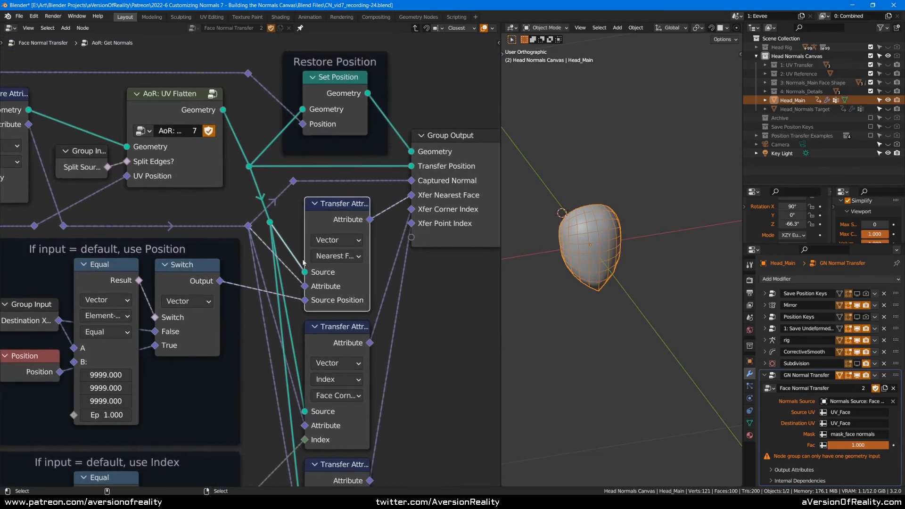
{"action": "scroll", "coordinate": [338, 210], "scroll_direction": "up", "scroll_amount": 1}
{"action": "left_click", "coordinate": [292, 200]}
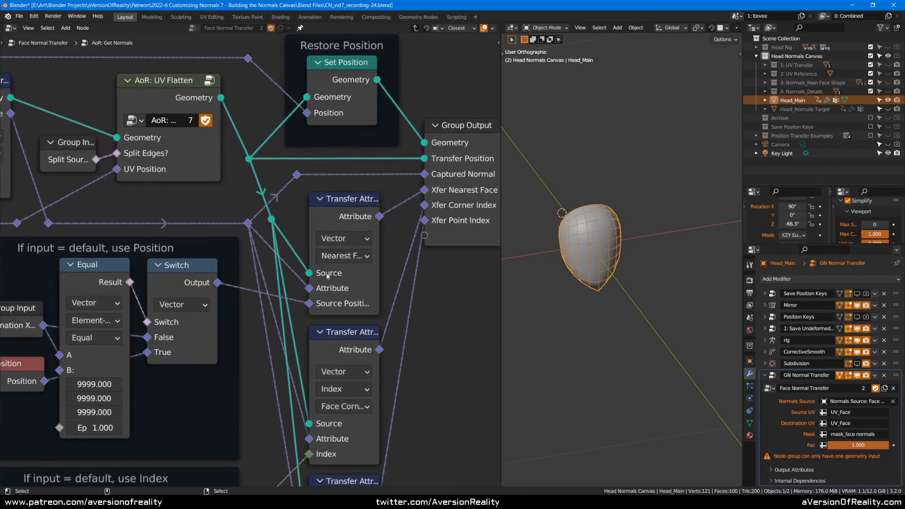
{"action": "mouse_move", "coordinate": [327, 276]}
{"action": "middle_click_drag", "start_coordinate": [425, 301], "coordinate": [377, 330]}
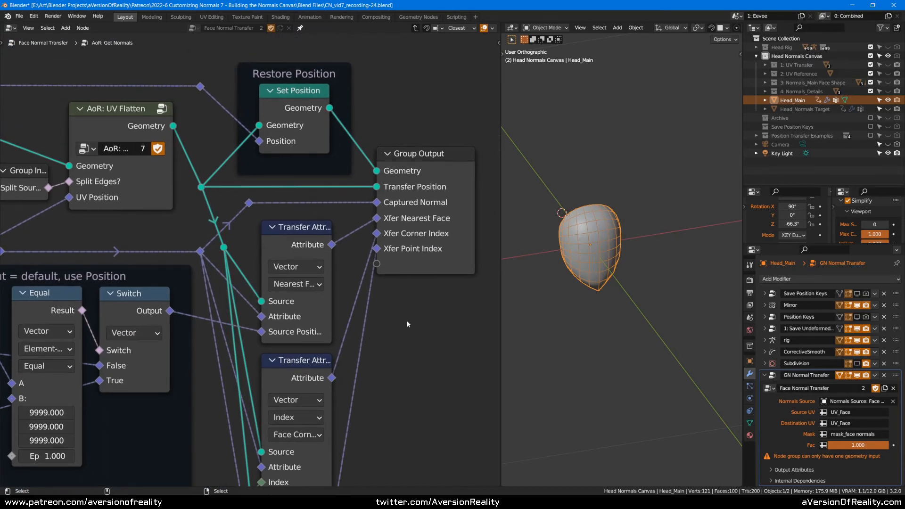
{"action": "middle_click_drag", "start_coordinate": [408, 324], "coordinate": [398, 306]}
{"action": "left_click", "coordinate": [272, 212]}
{"action": "left_click", "coordinate": [428, 297]}
{"action": "left_click", "coordinate": [298, 238]}
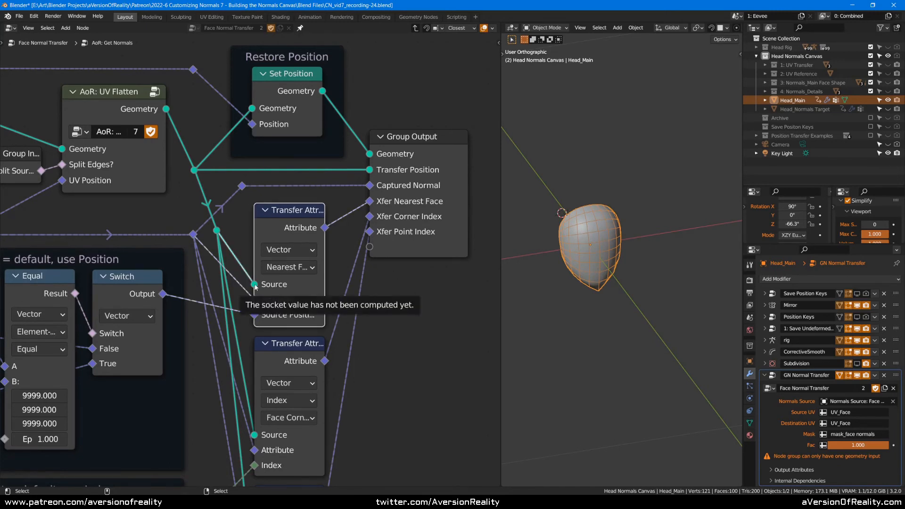
{"action": "middle_click_drag", "start_coordinate": [255, 286], "coordinate": [222, 322]}
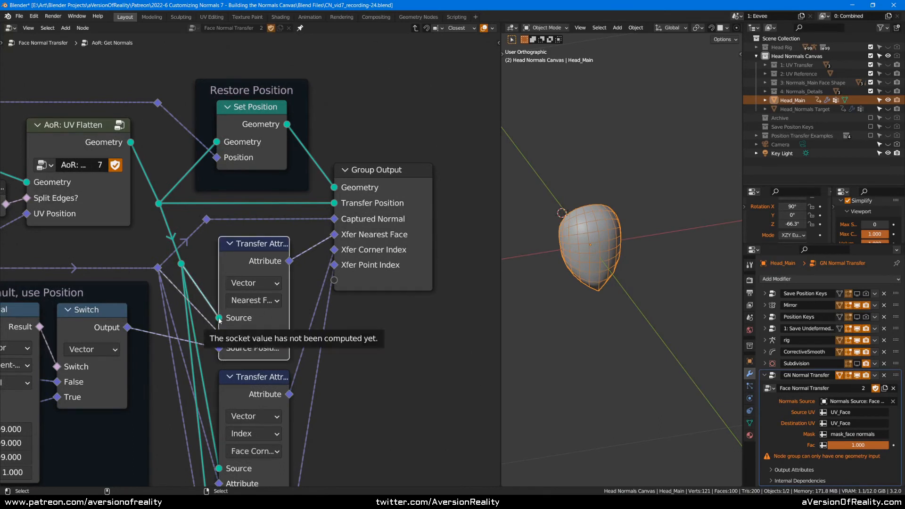
{"action": "middle_click_drag", "start_coordinate": [372, 333], "coordinate": [451, 305]}
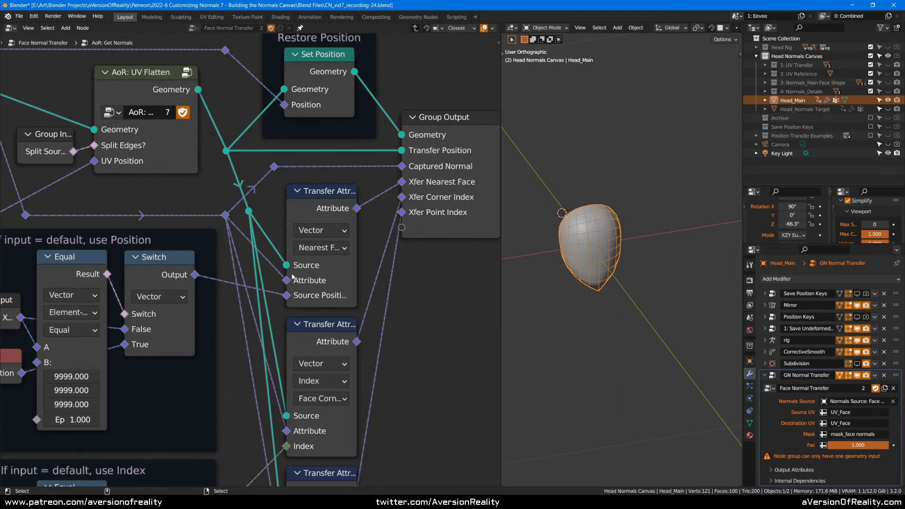
{"action": "middle_click_drag", "start_coordinate": [292, 303], "coordinate": [286, 320]}
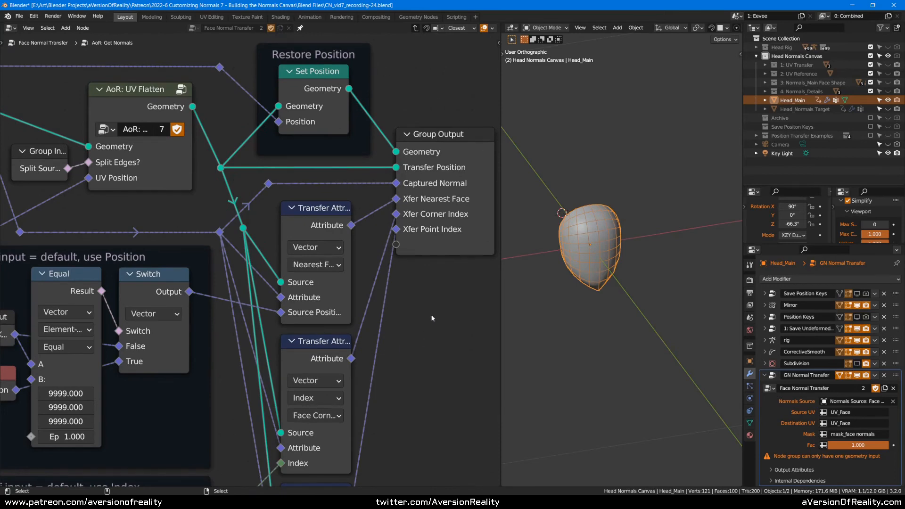
- Add a Set Position node beyond the Group Output node in AoR: Get Normals
{"action": "scroll", "coordinate": [434, 308], "scroll_direction": "down", "scroll_amount": 1}
{"action": "middle_click_drag", "start_coordinate": [435, 307], "coordinate": [322, 282]}
{"action": "key", "text": "shift+a"}
{"action": "mouse_move", "coordinate": [322, 282]}
{"action": "mouse_move", "coordinate": [310, 161]}
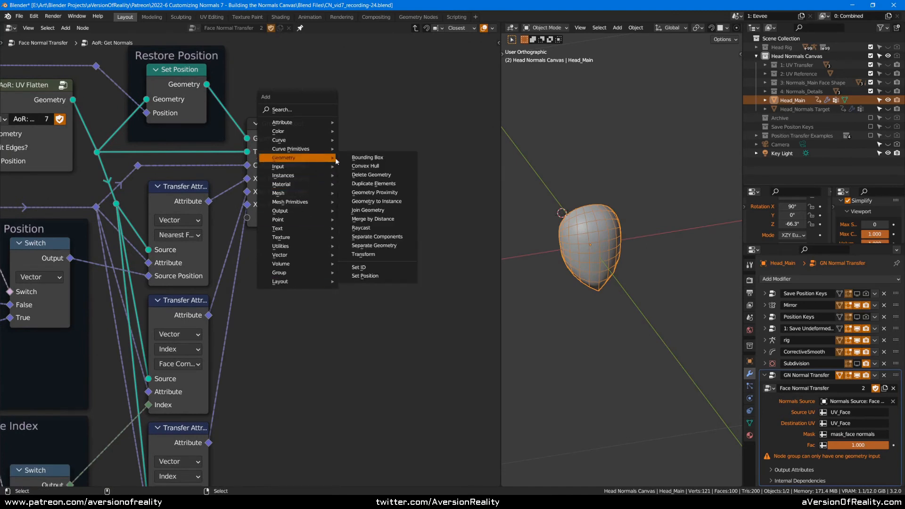
{"action": "left_click", "coordinate": [386, 276]}
{"action": "left_click", "coordinate": [384, 129]}
- Connect the Restore Position geometry and the nearest-face Transfer Attribute output to the added Set Position node's Geometry and Position, and reposition the node
{"action": "left_click", "coordinate": [208, 87]}
{"action": "left_click_drag", "start_coordinate": [208, 86], "coordinate": [384, 164]}
{"action": "left_click_drag", "start_coordinate": [209, 201], "coordinate": [383, 191]}
{"action": "left_click", "coordinate": [434, 148]}
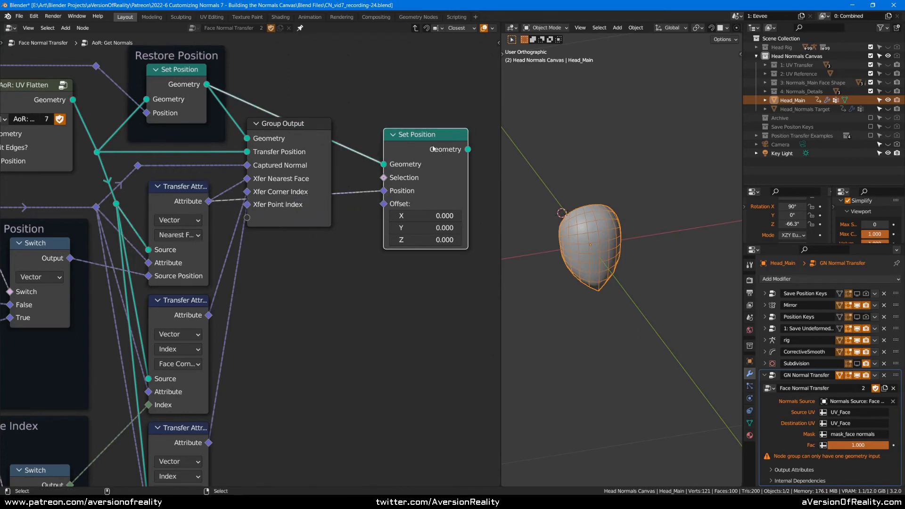
{"action": "left_click_drag", "start_coordinate": [421, 148], "coordinate": [432, 93]}
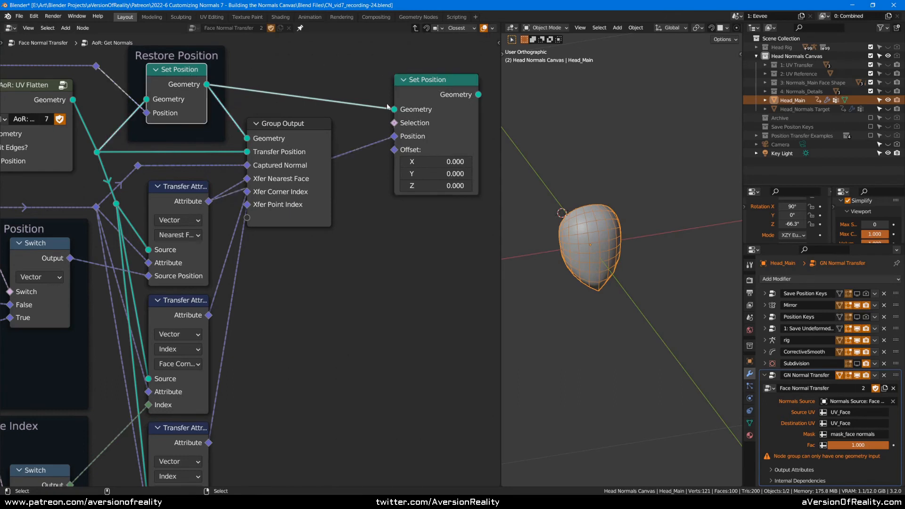
{"action": "key", "text": "g"}
{"action": "key", "text": "Escape"}
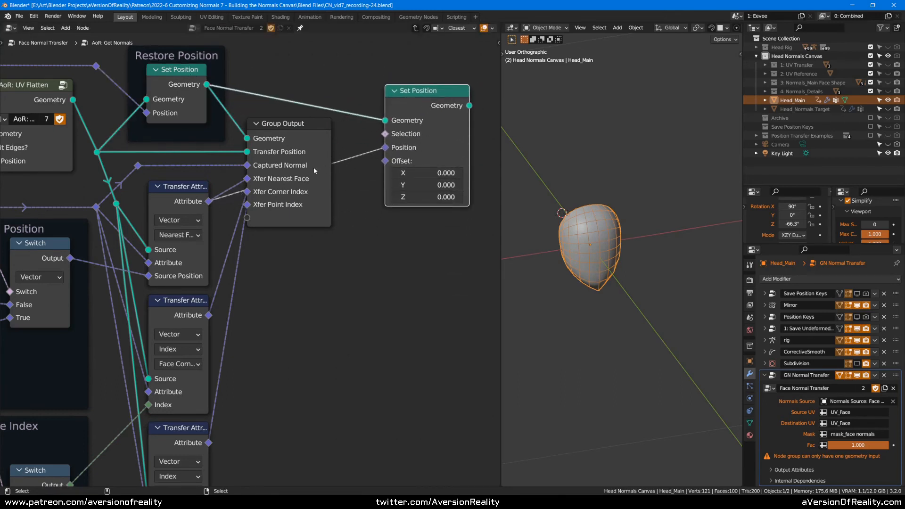
- Check the nearest-face Transfer Attribute node's Source Position input against the Set Position node in the Restore Position frame
{"action": "left_click", "coordinate": [185, 191]}
{"action": "middle_click_drag", "start_coordinate": [178, 195], "coordinate": [253, 212]}
{"action": "scroll", "coordinate": [253, 213], "scroll_direction": "up", "scroll_amount": 1}
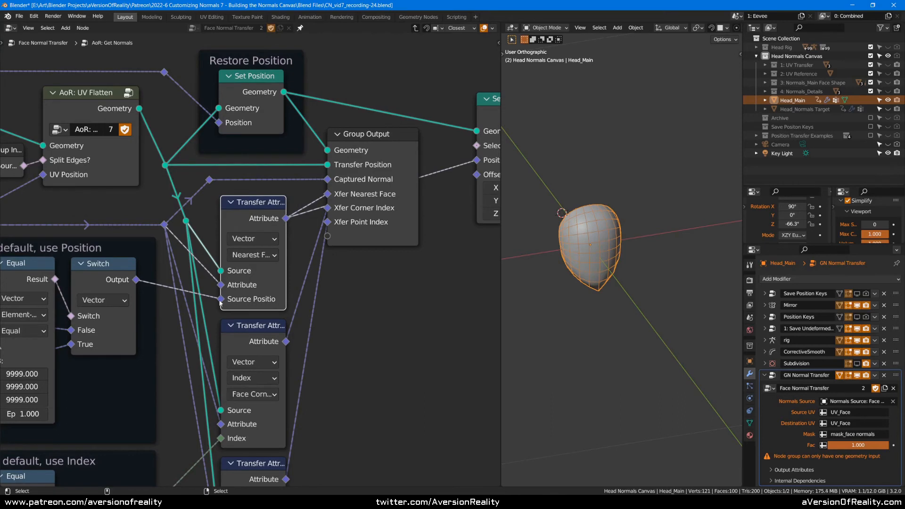
{"action": "mouse_move", "coordinate": [223, 302]}
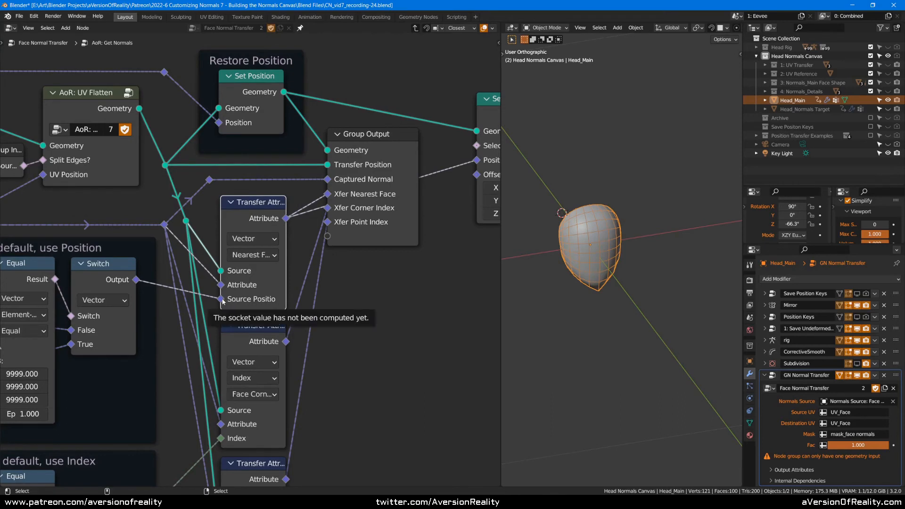
{"action": "left_click", "coordinate": [273, 99]}
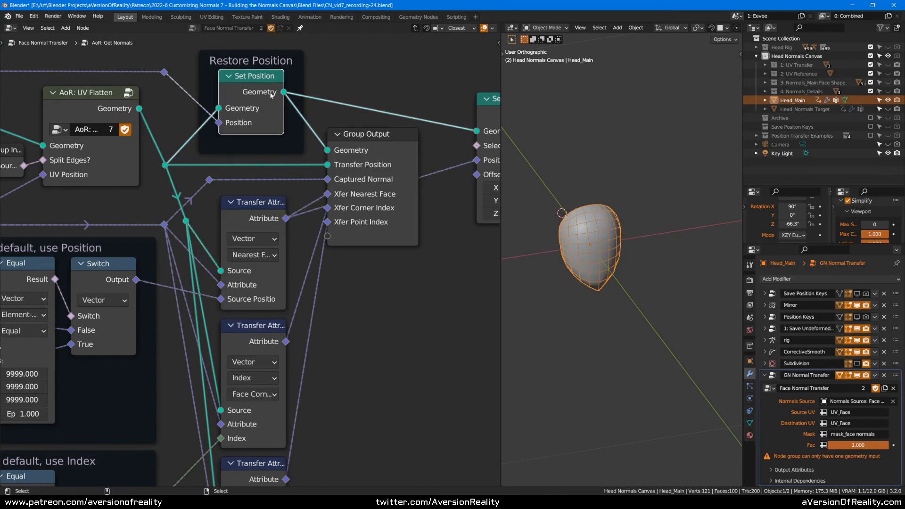
- Delete the extra Set Position node beyond Group Output
{"action": "middle_click_drag", "start_coordinate": [498, 142], "coordinate": [458, 170]}
{"action": "left_click", "coordinate": [471, 140]}
{"action": "key", "text": "x"}
- Trace Source Position on the nearest-face Transfer Attribute node back to the Destination Xfer Position group input
{"action": "middle_click_drag", "start_coordinate": [339, 327], "coordinate": [412, 326]}
{"action": "scroll", "coordinate": [411, 327], "scroll_direction": "down", "scroll_amount": 1}
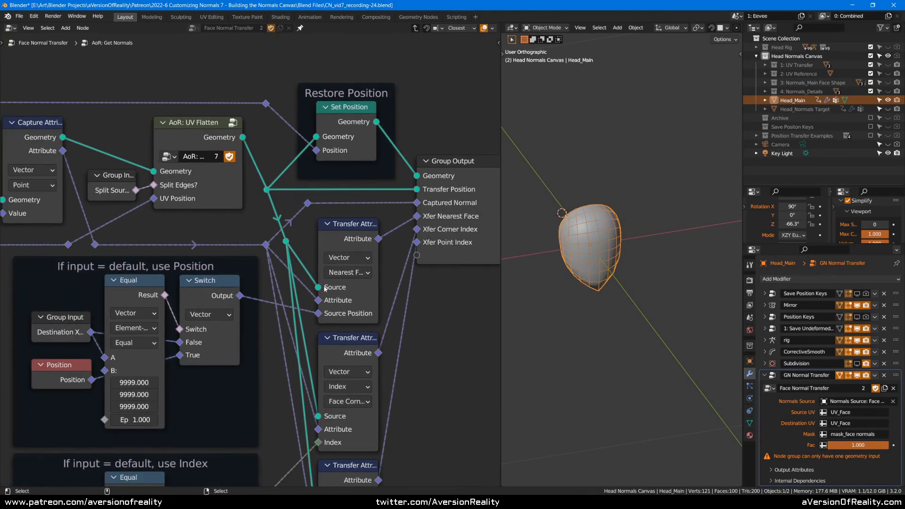
{"action": "scroll", "coordinate": [304, 317], "scroll_direction": "up", "scroll_amount": 1}
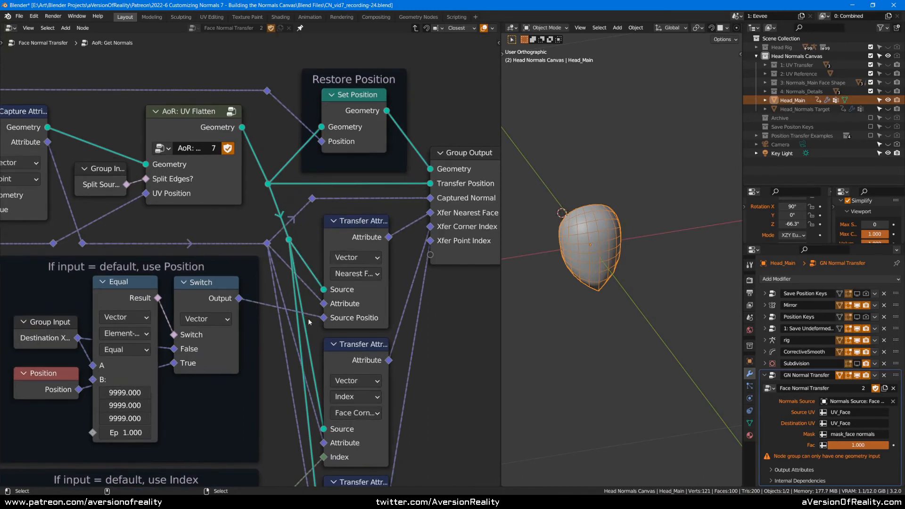
{"action": "left_click", "coordinate": [344, 320]}
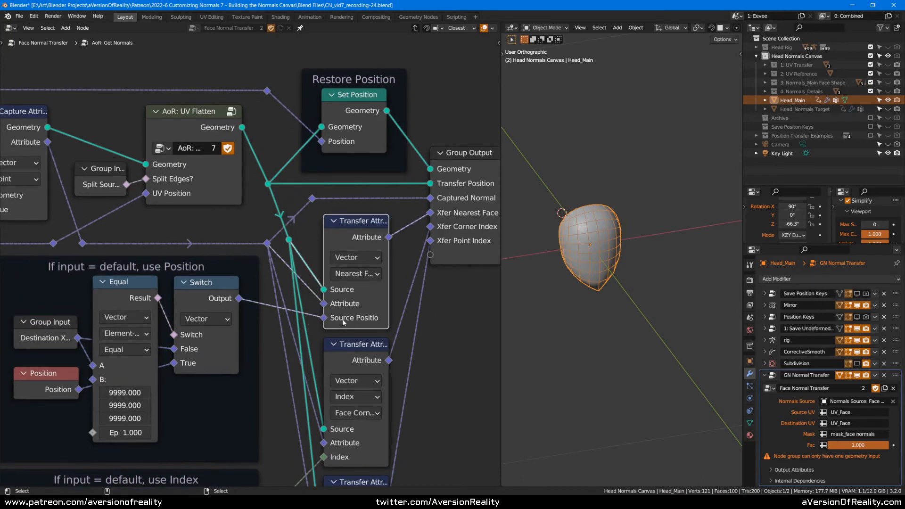
{"action": "middle_click_drag", "start_coordinate": [208, 326], "coordinate": [238, 322]}
{"action": "left_click", "coordinate": [108, 330]}
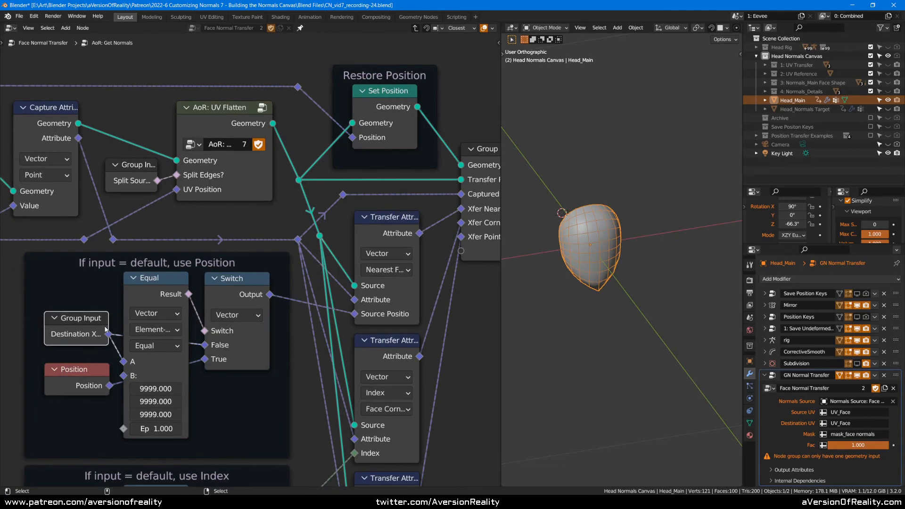
{"action": "scroll", "coordinate": [104, 329], "scroll_direction": "down", "scroll_amount": 1}
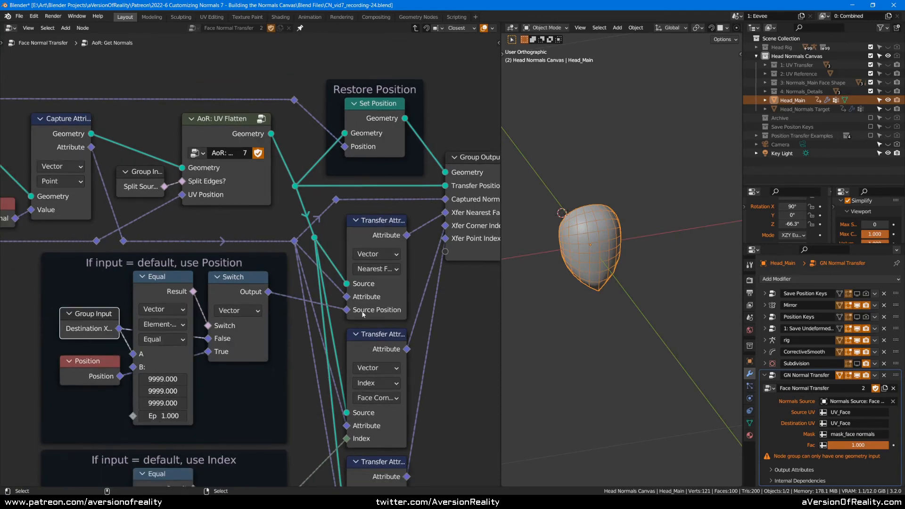
- Compare the Source Xfer Position frame with the destination position and index default-check frames
{"action": "middle_click_drag", "start_coordinate": [96, 334], "coordinate": [269, 316]}
{"action": "scroll", "coordinate": [268, 316], "scroll_direction": "down", "scroll_amount": 3}
{"action": "middle_click_drag", "start_coordinate": [177, 285], "coordinate": [244, 278]}
{"action": "scroll", "coordinate": [244, 278], "scroll_direction": "up", "scroll_amount": 1}
{"action": "left_click", "coordinate": [56, 243]}
{"action": "left_click", "coordinate": [282, 318]}
{"action": "scroll", "coordinate": [282, 318], "scroll_direction": "down", "scroll_amount": 2}
{"action": "middle_click_drag", "start_coordinate": [412, 340], "coordinate": [268, 258]}
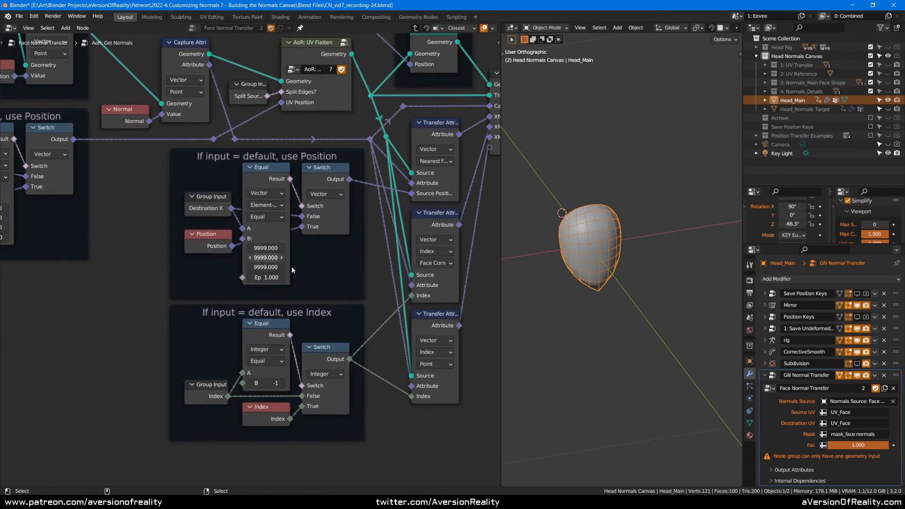
{"action": "scroll", "coordinate": [267, 259], "scroll_direction": "down", "scroll_amount": 1}
{"action": "middle_click_drag", "start_coordinate": [462, 279], "coordinate": [411, 307]}
- Exit to Face Normal Transfer, review the AoR: Get Normals node's sockets, and reopen its group
{"action": "key", "text": "Tab"}
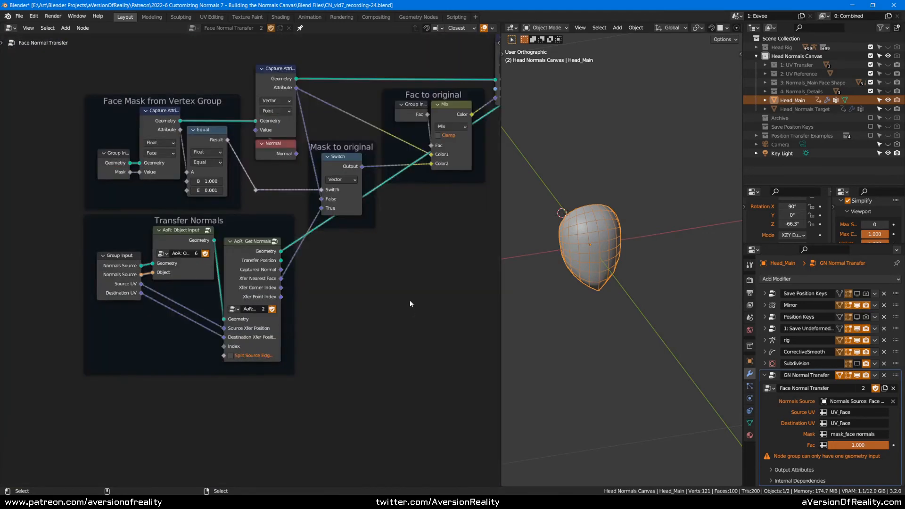
{"action": "scroll", "coordinate": [411, 311], "scroll_direction": "up", "scroll_amount": 1}
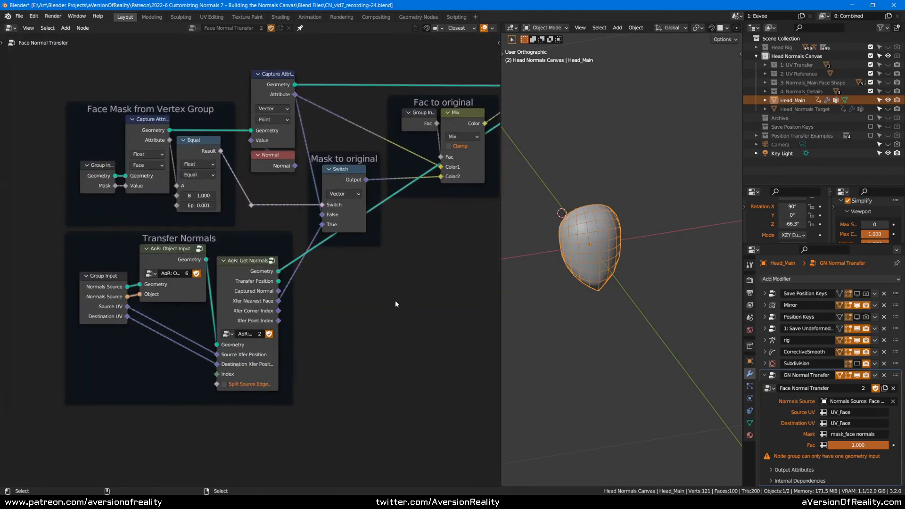
{"action": "scroll", "coordinate": [263, 262], "scroll_direction": "up", "scroll_amount": 1}
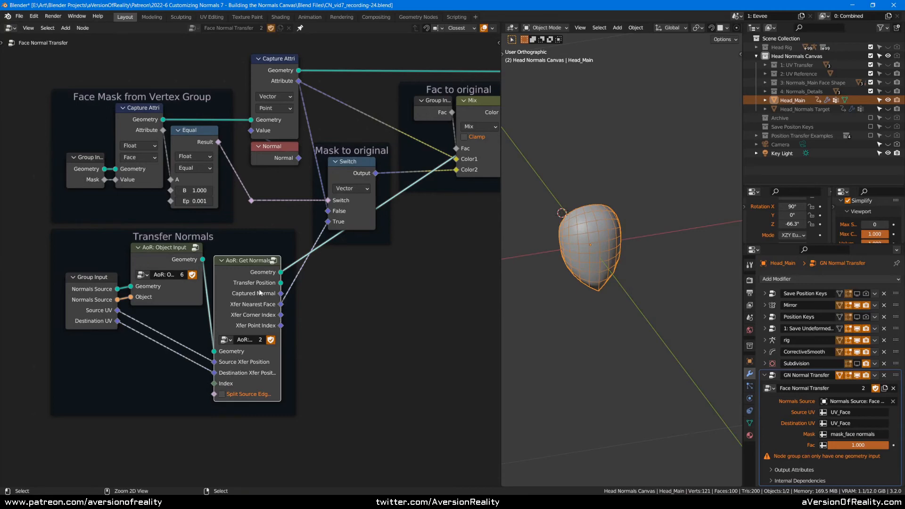
{"action": "key", "text": "ctrl+h"}
{"action": "left_click_drag", "start_coordinate": [252, 274], "coordinate": [258, 257]}
{"action": "key", "text": "Tab"}
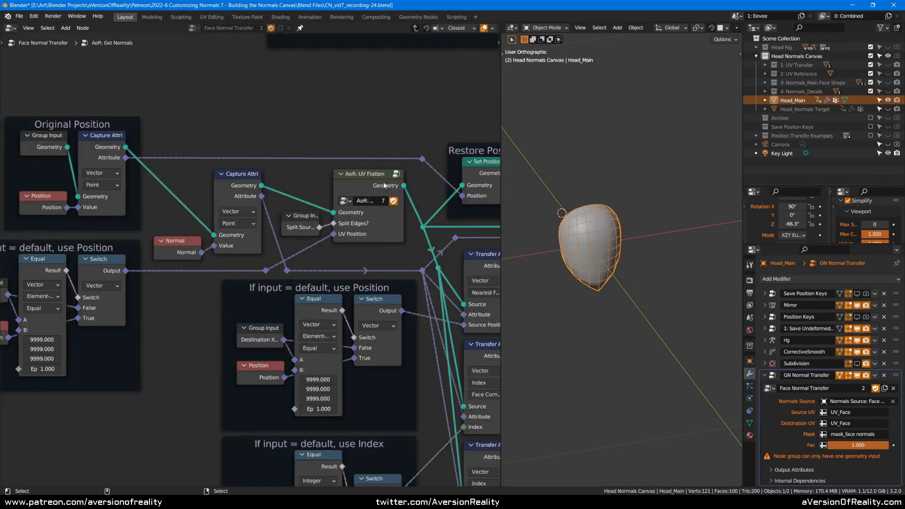
- Show the hidden sockets of the AoR: UV Flatten node, look inside its group, and return to AoR: Get Normals
{"action": "middle_click_drag", "start_coordinate": [369, 190], "coordinate": [329, 219]}
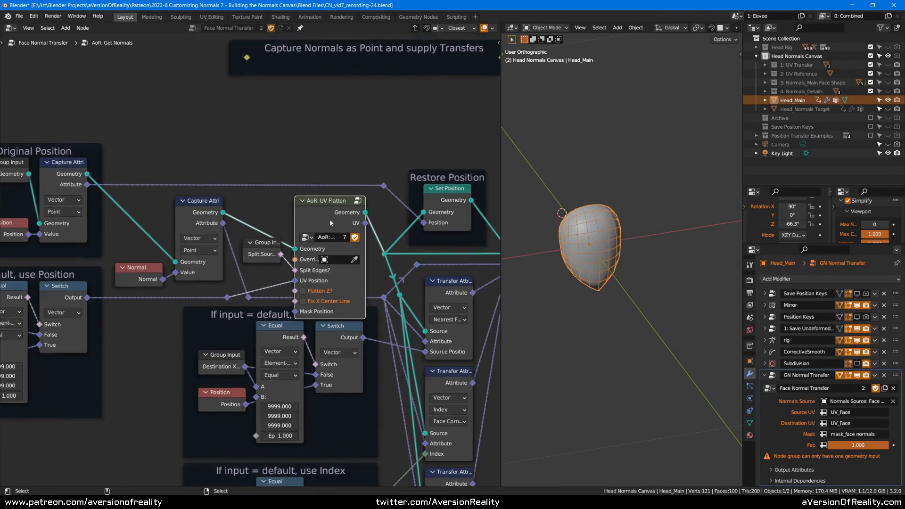
{"action": "scroll", "coordinate": [329, 219], "scroll_direction": "up", "scroll_amount": 2}
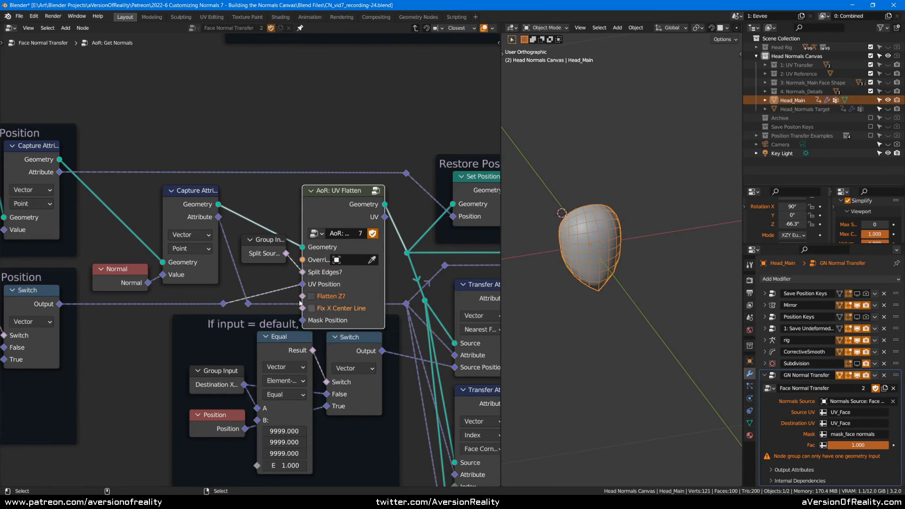
{"action": "key", "text": "Tab"}
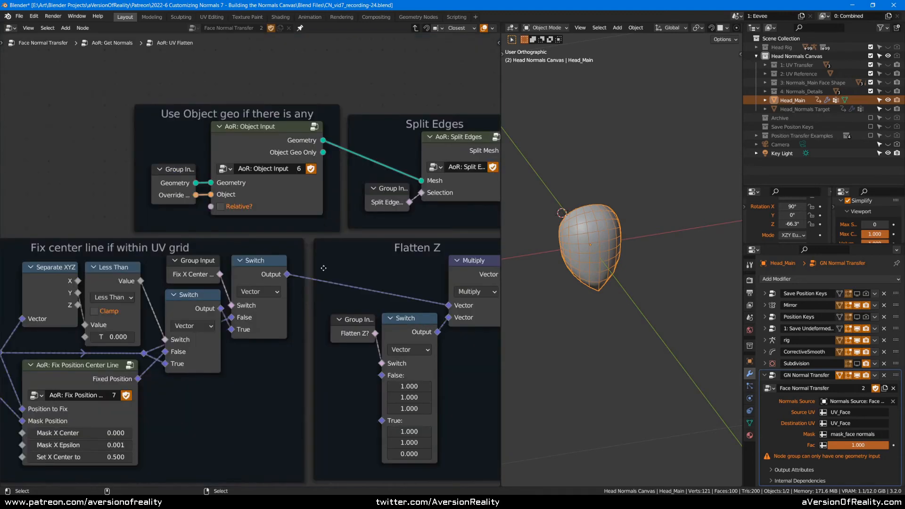
{"action": "scroll", "coordinate": [320, 261], "scroll_direction": "down", "scroll_amount": 3}
{"action": "key", "text": "ctrl+Tab"}
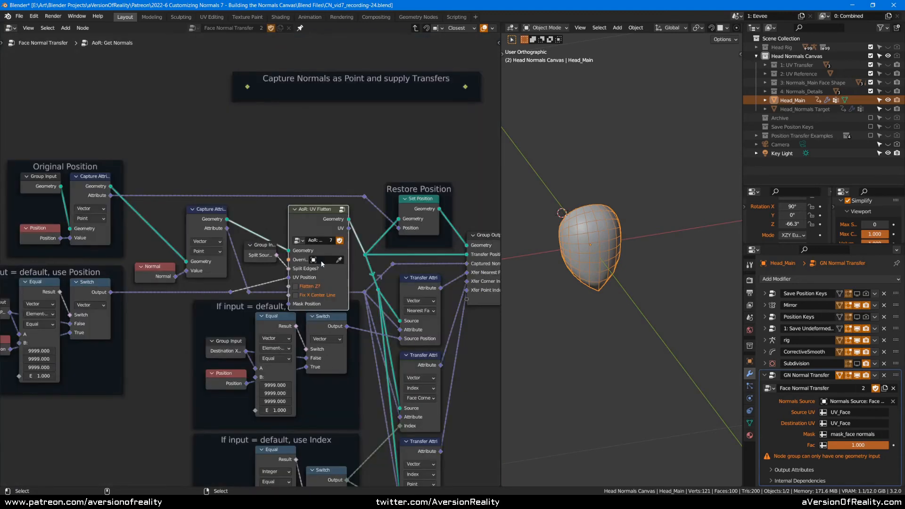
- Compare how AoR: Get Normals is used in Face Normal Transfer with its inner nodes, and look inside its AoR: UV Flatten group
{"action": "scroll", "coordinate": [323, 264], "scroll_direction": "up", "scroll_amount": 1}
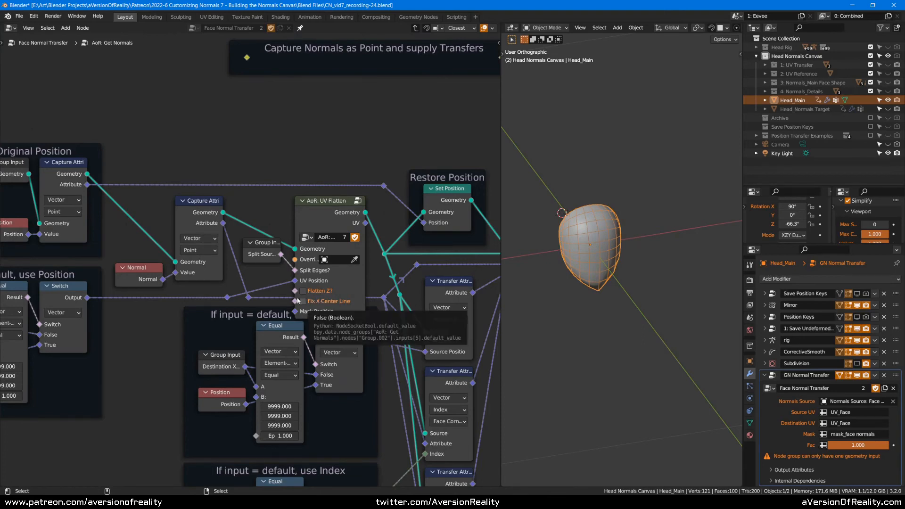
{"action": "scroll", "coordinate": [320, 305], "scroll_direction": "down", "scroll_amount": 2}
{"action": "key", "text": "ctrl+Tab"}
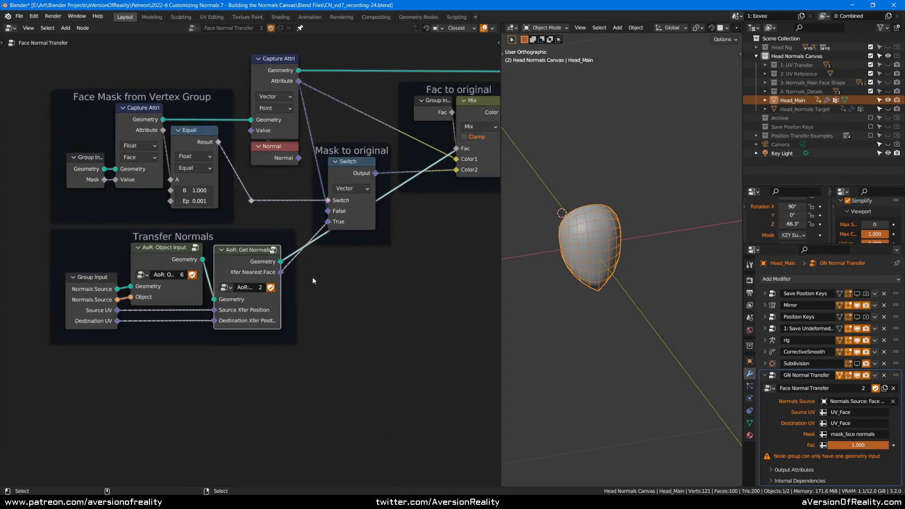
{"action": "key", "text": "Tab"}
{"action": "left_click", "coordinate": [334, 222]}
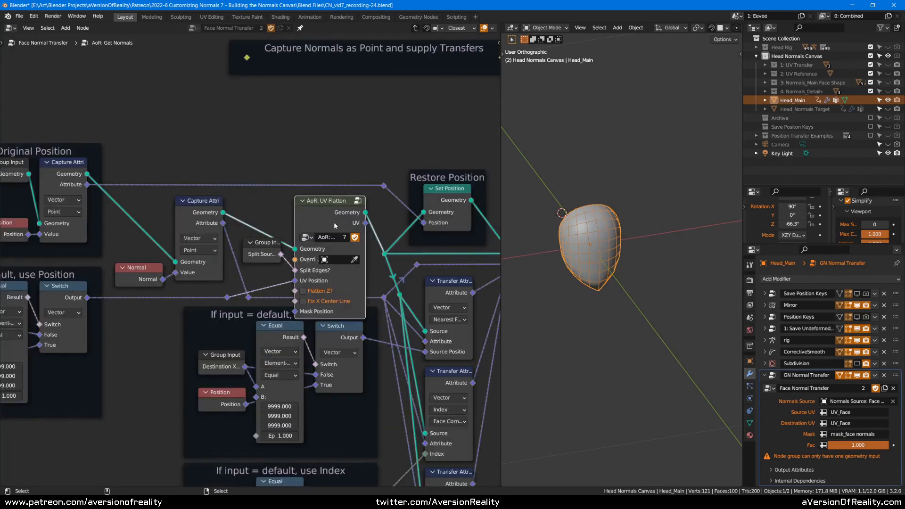
{"action": "scroll", "coordinate": [333, 222], "scroll_direction": "up", "scroll_amount": 1}
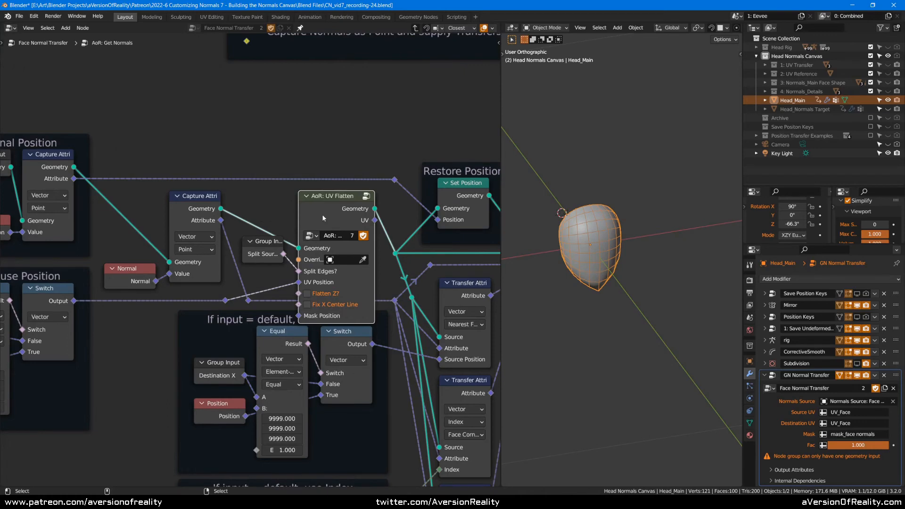
{"action": "key", "text": "Tab"}
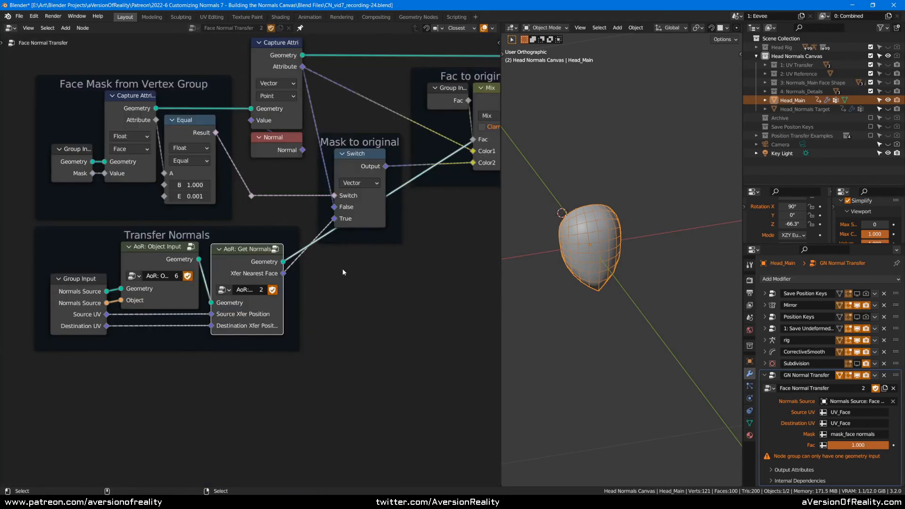
{"action": "key", "text": "ctrl+Tab"}
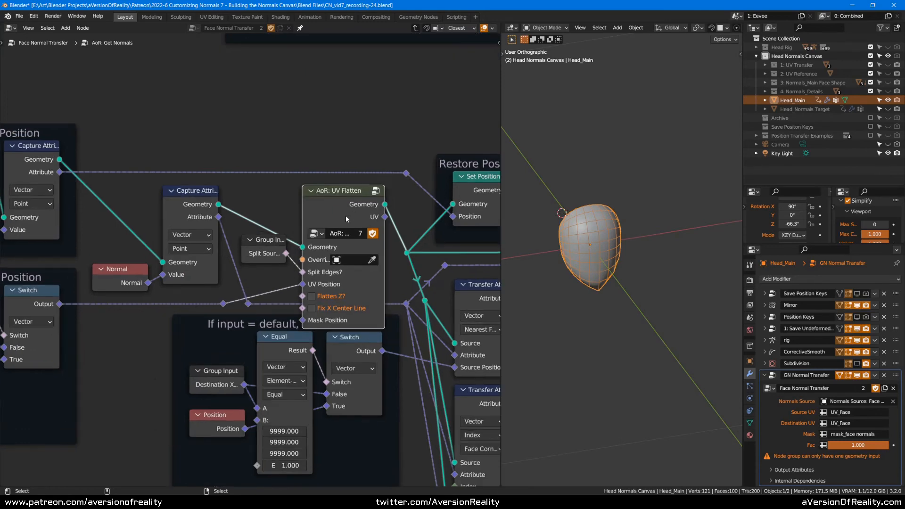
{"action": "key", "text": "Tab"}
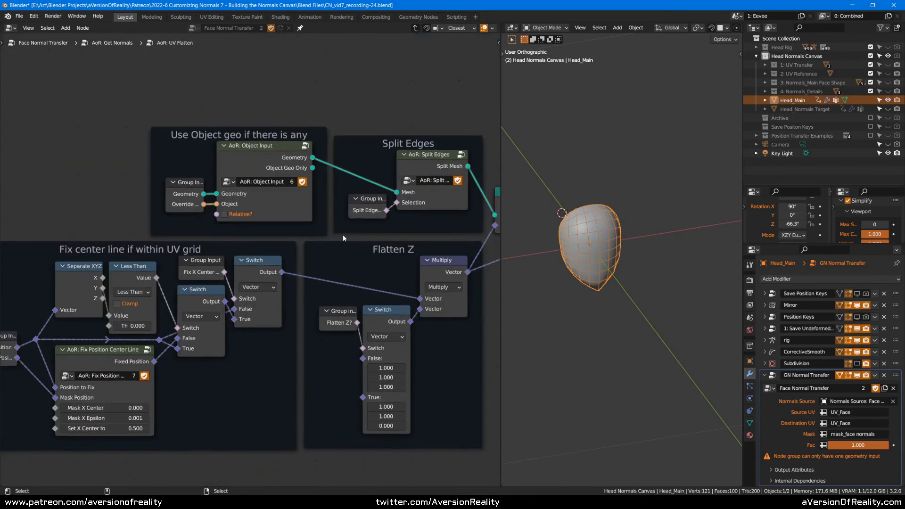
- Return to the Face Normal Transfer group and display the full Head_Main mesh instead of the AoR: Get Normals geometry
{"action": "key", "text": "ctrl+Tab"}
{"action": "left_click", "coordinate": [351, 154]}
{"action": "key", "text": "ctrl+s"}
{"action": "scroll", "coordinate": [352, 153], "scroll_direction": "up", "scroll_amount": 2}
{"action": "left_click", "coordinate": [389, 122]}
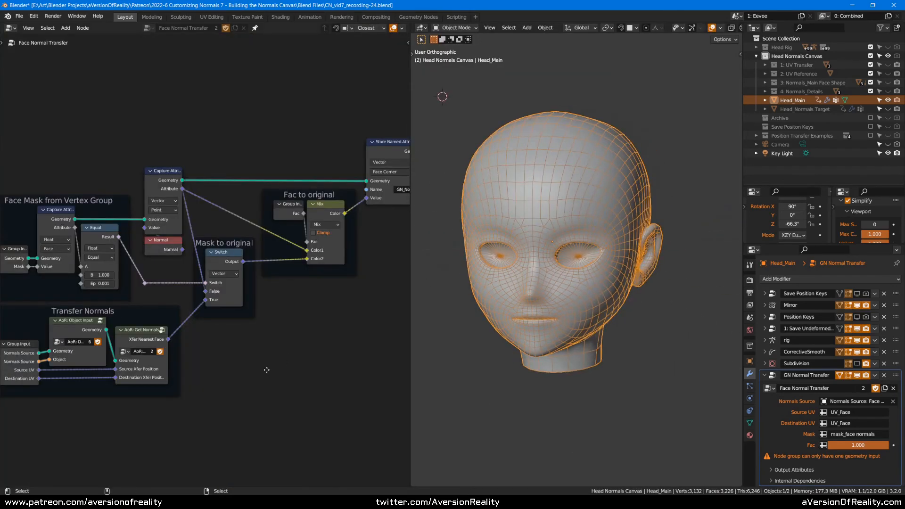
- Nudge the AoR: Get Normals node slightly downward within the Transfer Normals frame
{"action": "middle_click_drag", "start_coordinate": [266, 371], "coordinate": [308, 372]}
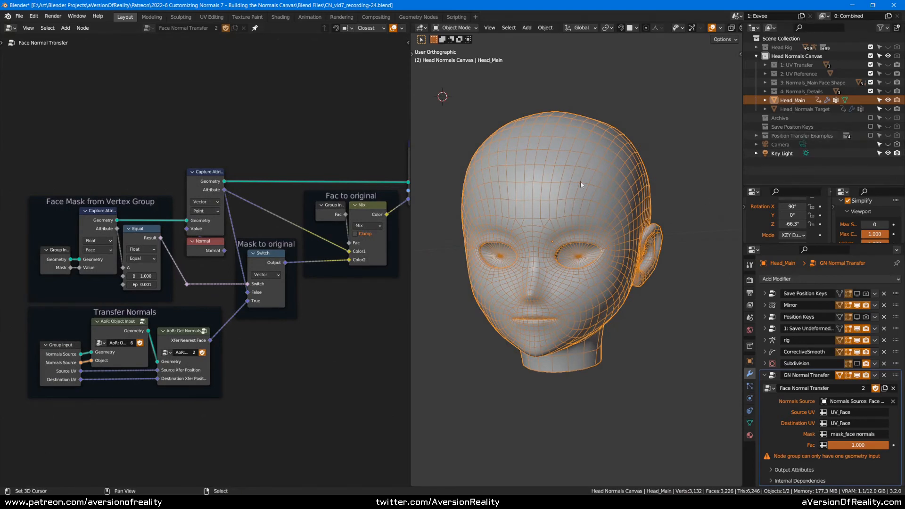
{"action": "middle_click_drag", "start_coordinate": [685, 174], "coordinate": [644, 193]}
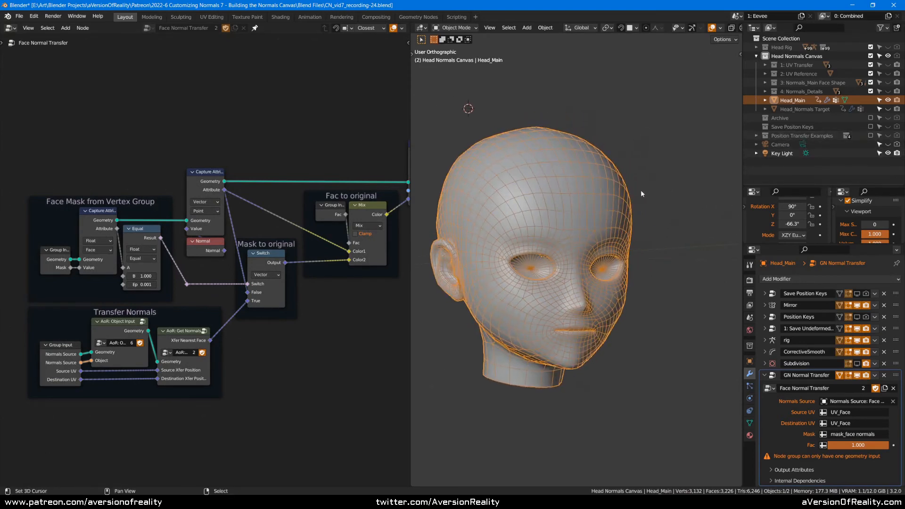
{"action": "left_click", "coordinate": [190, 334]}
{"action": "key", "text": "g"}
{"action": "key", "text": "y"}
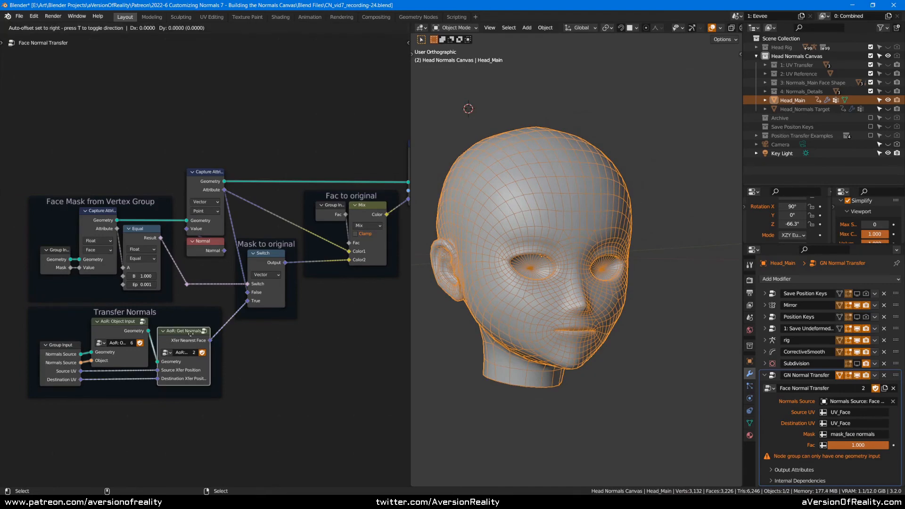
{"action": "left_click", "coordinate": [191, 335]}
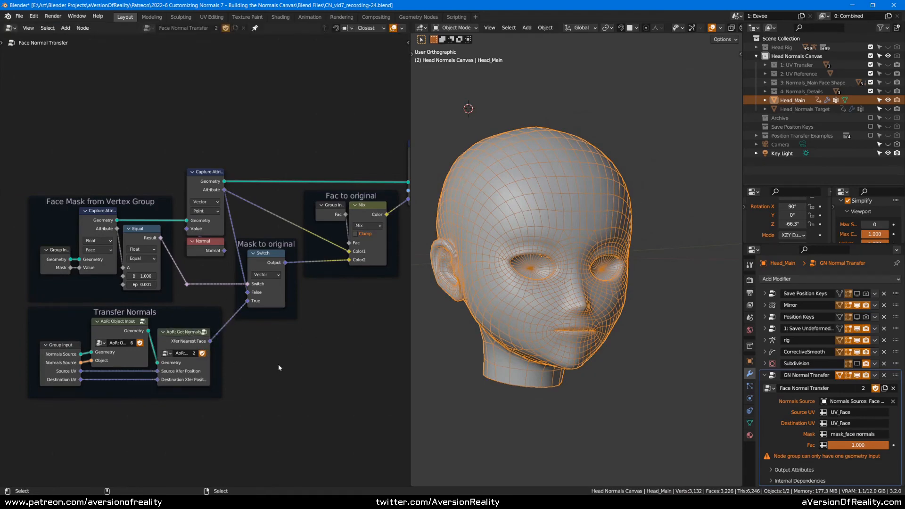
- View the Head_Main mesh from both sides and from the front
{"action": "middle_click_drag", "start_coordinate": [657, 182], "coordinate": [580, 253]}
{"action": "middle_click_drag", "start_coordinate": [615, 222], "coordinate": [674, 199]}
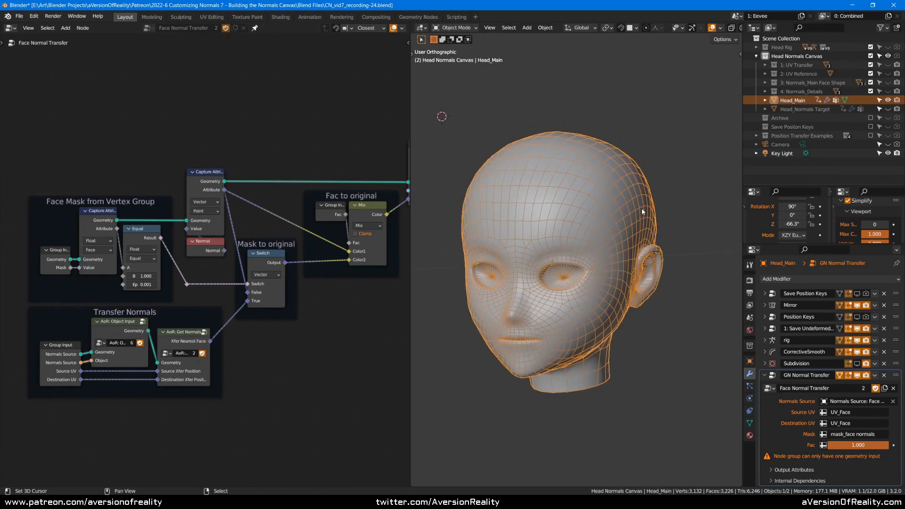
{"action": "key", "text": "KP_1"}
{"action": "scroll", "coordinate": [658, 205], "scroll_direction": "up", "scroll_amount": 1}
{"action": "middle_click_drag", "start_coordinate": [672, 214], "coordinate": [653, 221], "text": "shift"}
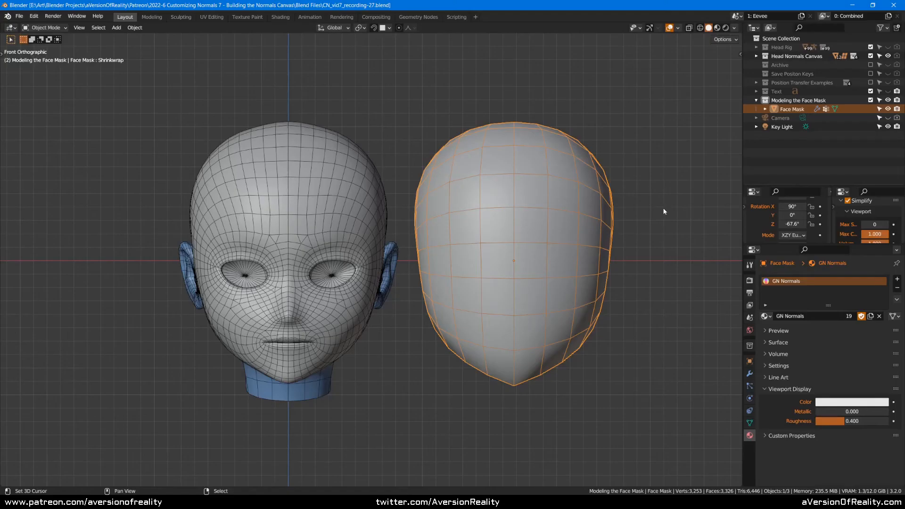
- Compare the Face Mask's simplified shape with the head from front, side and three-quarter angles
{"action": "middle_click_drag", "start_coordinate": [666, 212], "coordinate": [521, 291]}
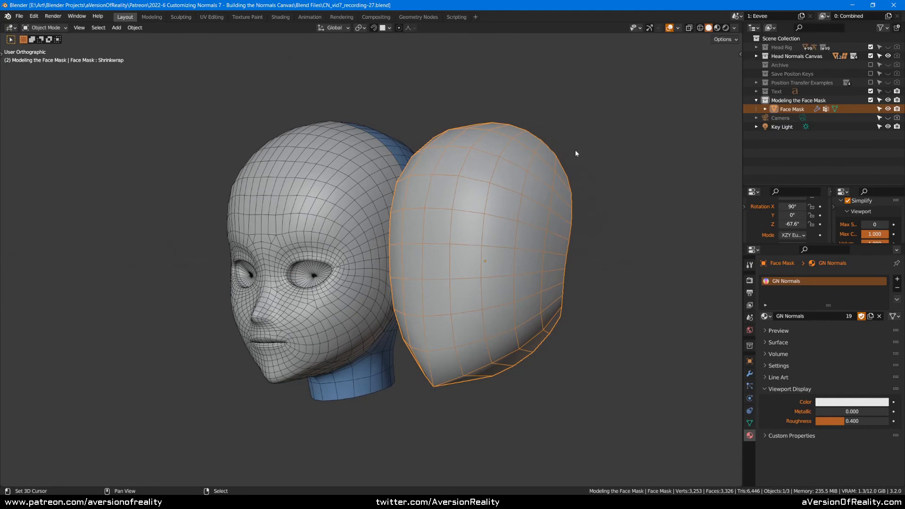
{"action": "middle_click_drag", "start_coordinate": [576, 156], "coordinate": [615, 165]}
{"action": "middle_click_drag", "start_coordinate": [570, 219], "coordinate": [462, 229]}
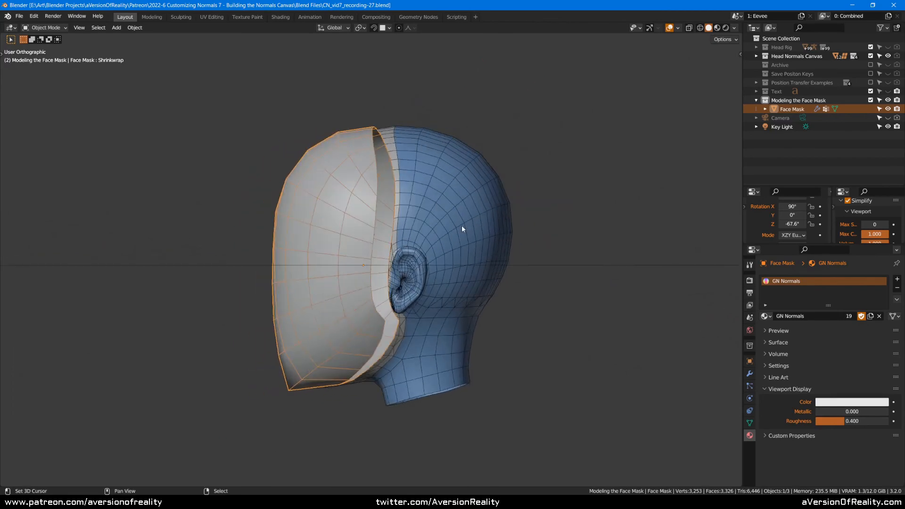
{"action": "key", "text": "KP_3"}
{"action": "middle_click_drag", "start_coordinate": [556, 204], "coordinate": [566, 189]}
{"action": "scroll", "coordinate": [566, 188], "scroll_direction": "up", "scroll_amount": 2}
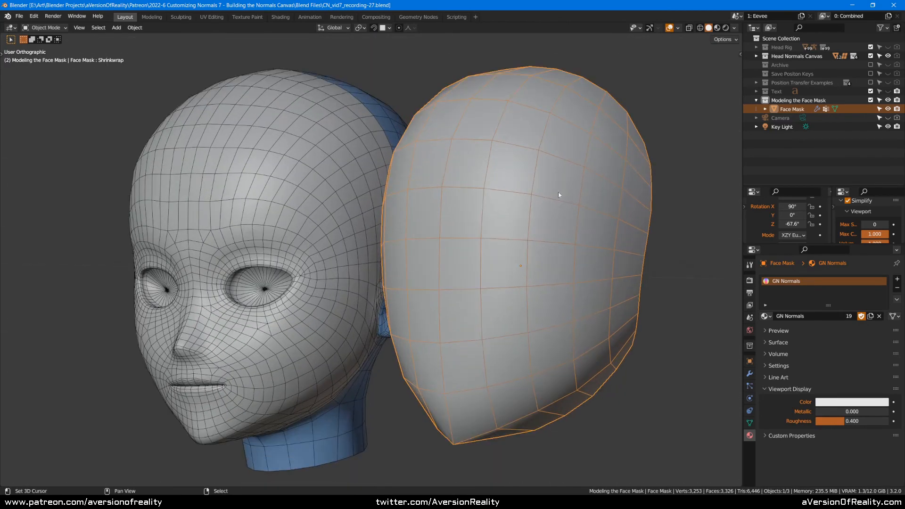
{"action": "scroll", "coordinate": [552, 190], "scroll_direction": "down", "scroll_amount": 1}
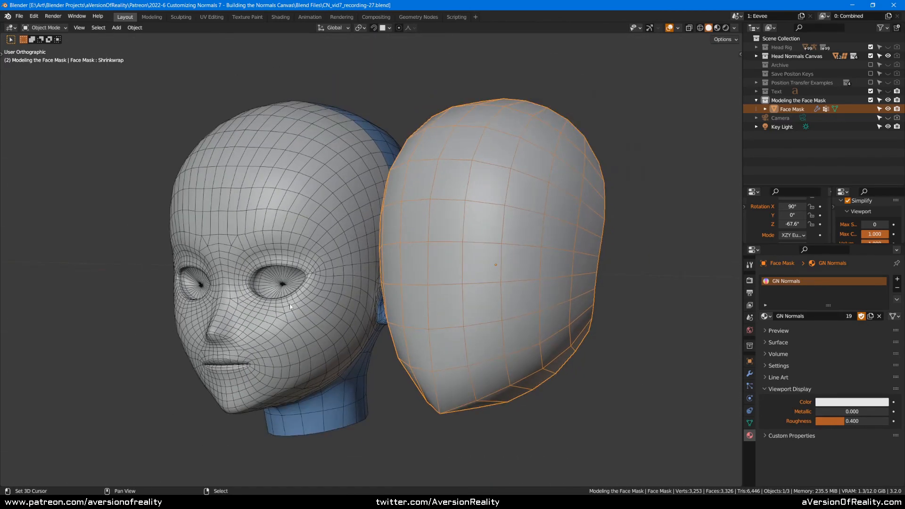
{"action": "middle_click_drag", "start_coordinate": [563, 299], "coordinate": [513, 250]}
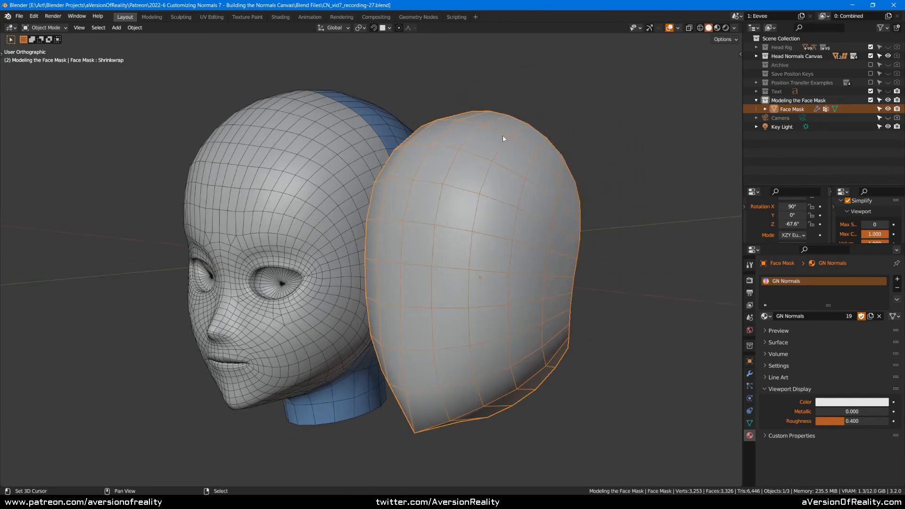
{"action": "middle_click_drag", "start_coordinate": [530, 283], "coordinate": [527, 277]}
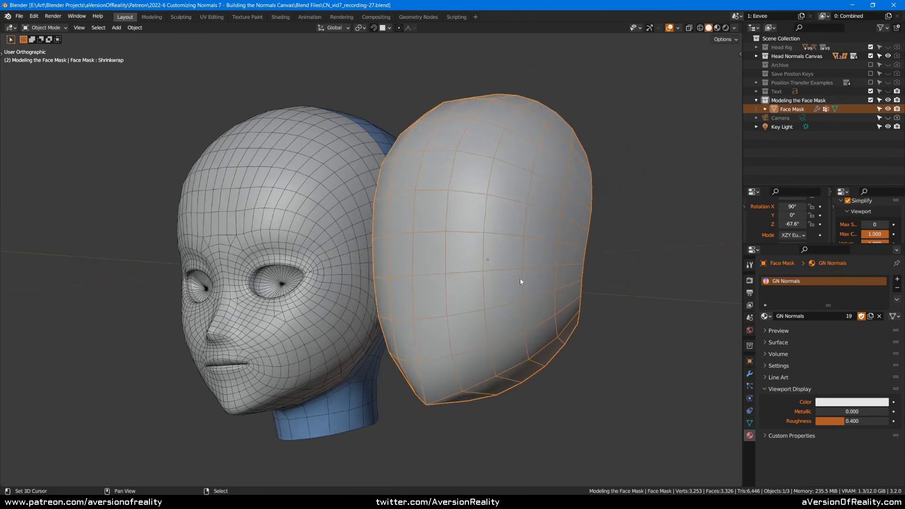
- Examine in a wireframe right view how the Face Mask follows the head's profile, jaw and ear line
{"action": "key", "text": "KP_3"}
{"action": "key", "text": "z"}
{"action": "left_click", "coordinate": [474, 283]}
{"action": "scroll", "coordinate": [474, 284], "scroll_direction": "up", "scroll_amount": 1}
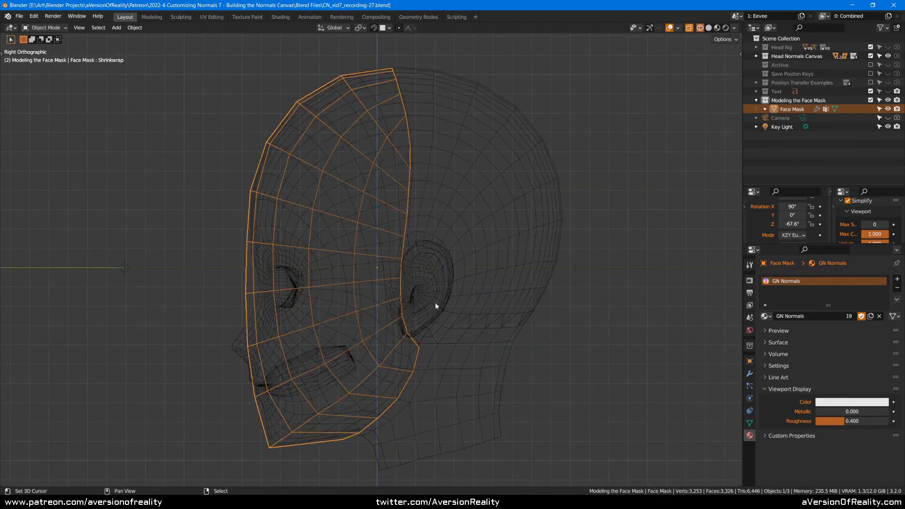
{"action": "scroll", "coordinate": [447, 306], "scroll_direction": "up", "scroll_amount": 2}
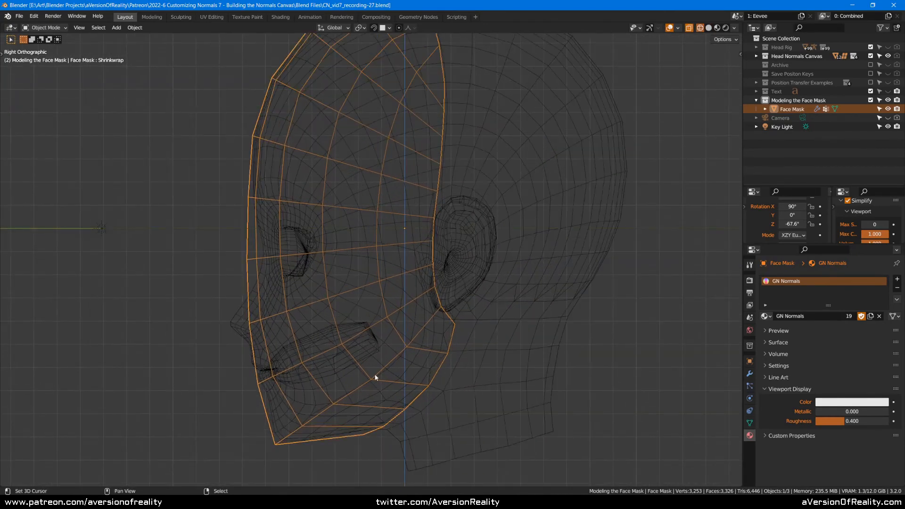
{"action": "middle_click_drag", "start_coordinate": [278, 436], "coordinate": [290, 454], "text": "shift"}
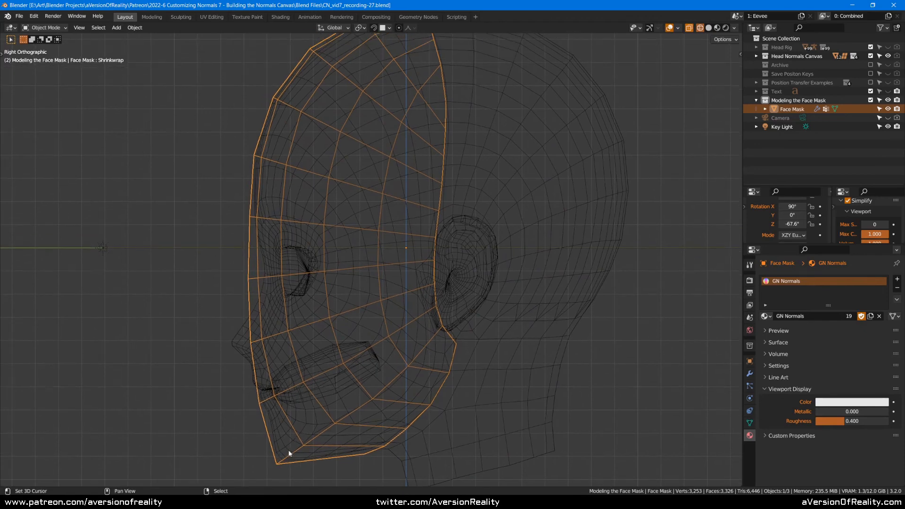
{"action": "scroll", "coordinate": [332, 405], "scroll_direction": "up", "scroll_amount": 1}
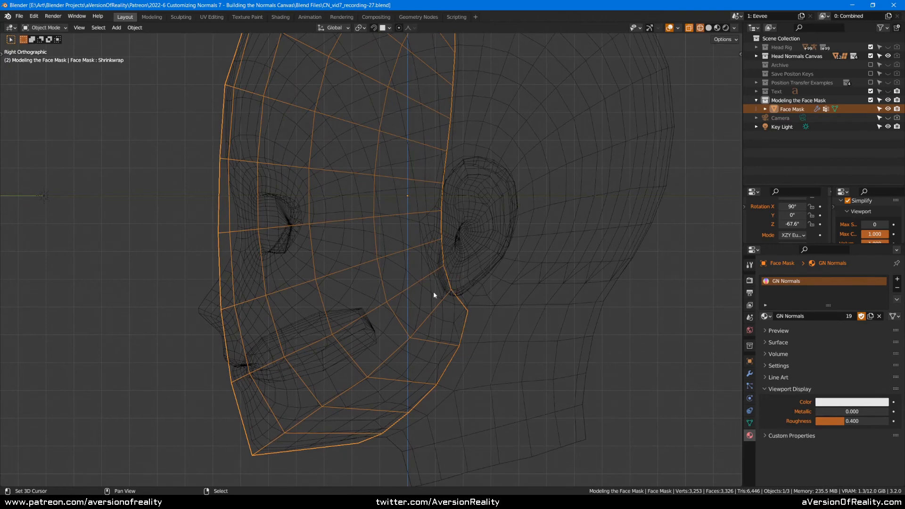
{"action": "scroll", "coordinate": [303, 425], "scroll_direction": "down", "scroll_amount": 2}
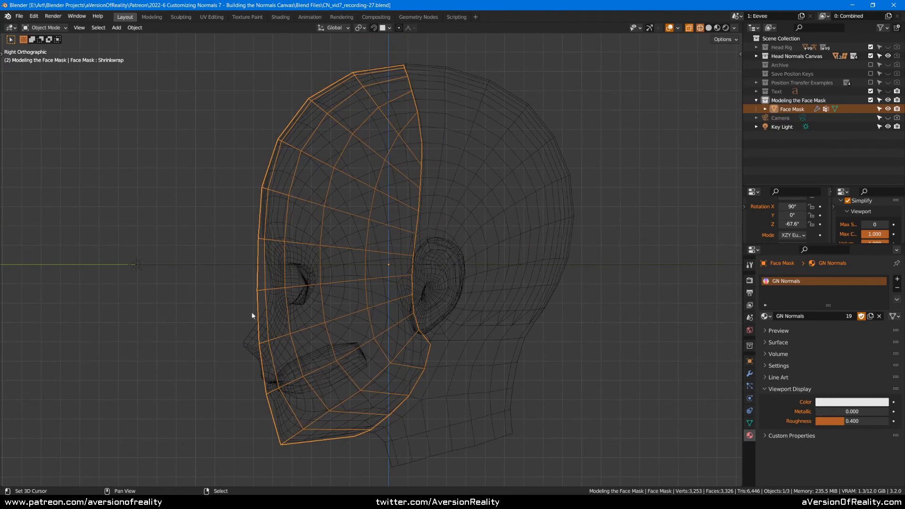
- Examine the Face Mask's curvature from above in wireframe and then in solid shading
{"action": "middle_click_drag", "start_coordinate": [415, 288], "coordinate": [462, 281]}
{"action": "key", "text": "KP_7"}
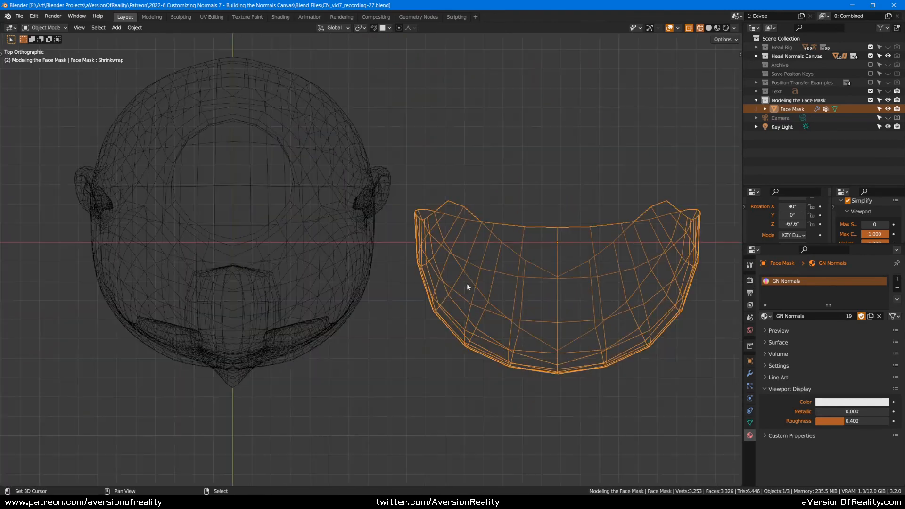
{"action": "middle_click_drag", "start_coordinate": [522, 349], "coordinate": [494, 317], "text": "shift"}
{"action": "key", "text": "z"}
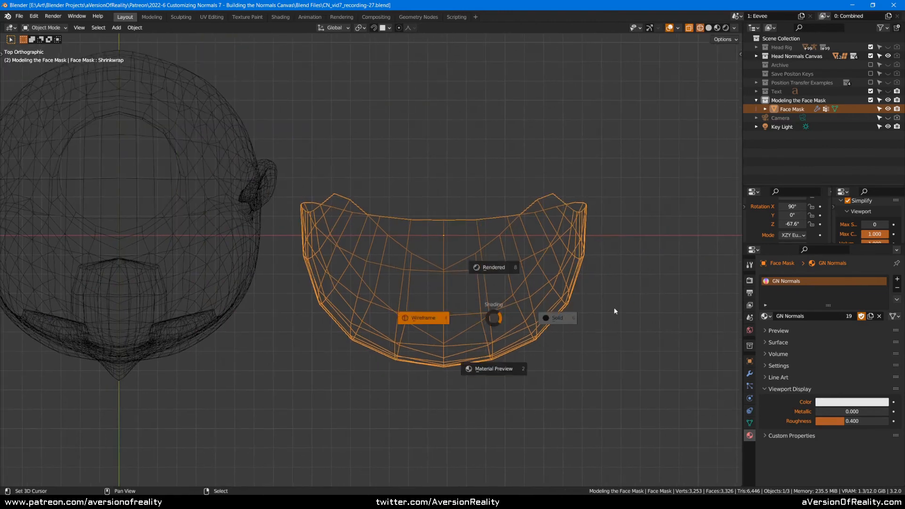
{"action": "left_click", "coordinate": [614, 306]}
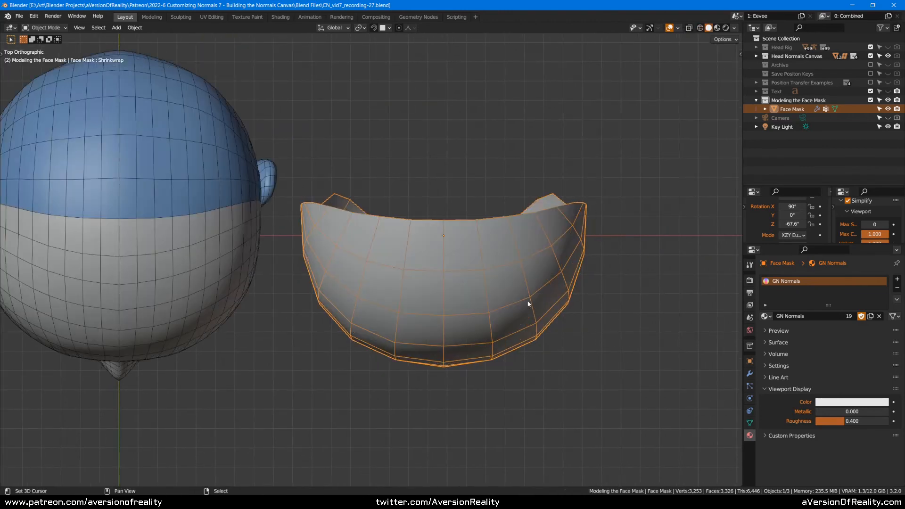
- Inspect the Face Mask's jaw and cheek edges up close in a wireframe right view, and return to solid shading
{"action": "key", "text": "KP_3"}
{"action": "scroll", "coordinate": [505, 298], "scroll_direction": "up", "scroll_amount": 6}
{"action": "key", "text": "z"}
{"action": "left_click", "coordinate": [448, 271]}
{"action": "scroll", "coordinate": [443, 315], "scroll_direction": "up", "scroll_amount": 2}
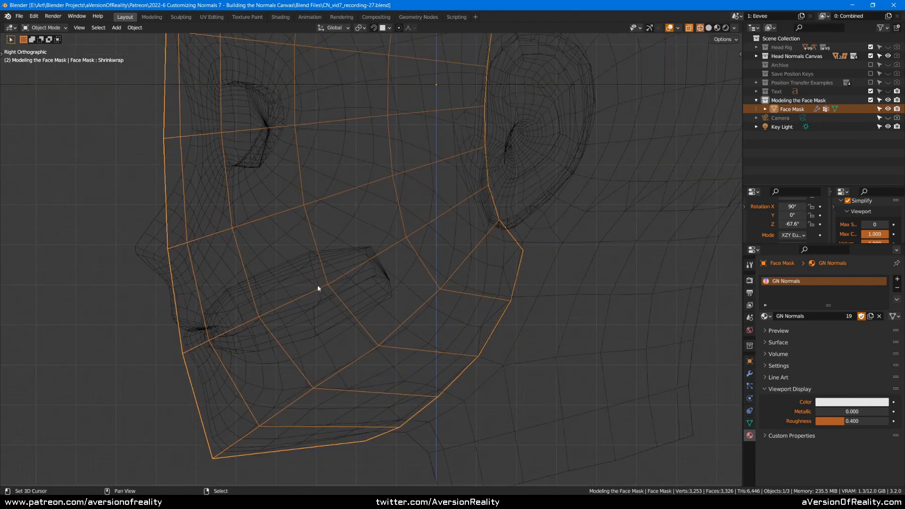
{"action": "scroll", "coordinate": [376, 262], "scroll_direction": "down", "scroll_amount": 6}
{"action": "key", "text": "z"}
{"action": "left_click", "coordinate": [528, 262]}
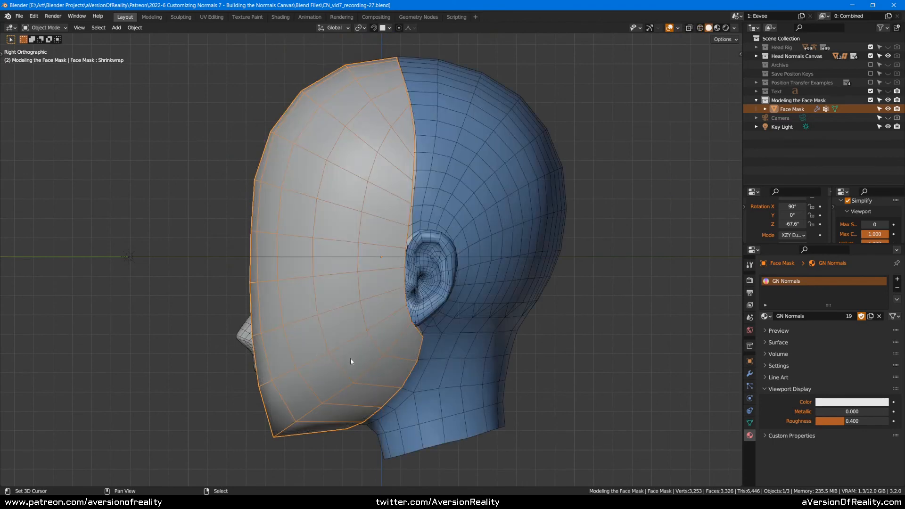
{"action": "middle_click_drag", "start_coordinate": [445, 253], "coordinate": [491, 259]}
{"action": "middle_click_drag", "start_coordinate": [552, 258], "coordinate": [465, 239]}
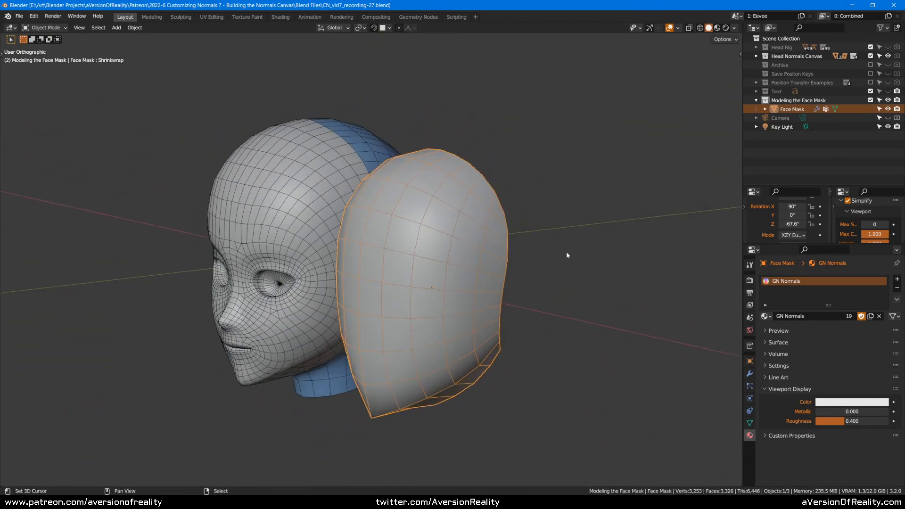
- Save the file and set the Face Mask object to display as Wire in the viewport
{"action": "key", "text": "ctrl+s"}
{"action": "left_click", "coordinate": [749, 361]}
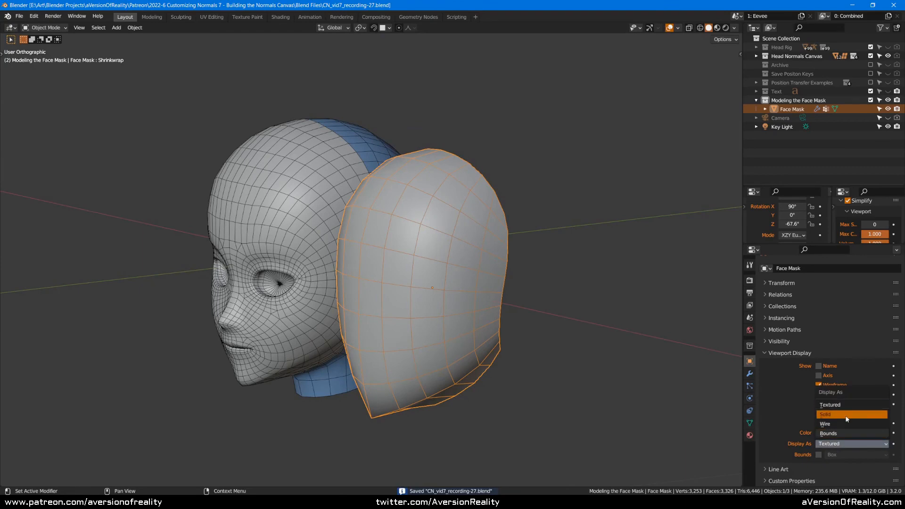
{"action": "left_click", "coordinate": [844, 424]}
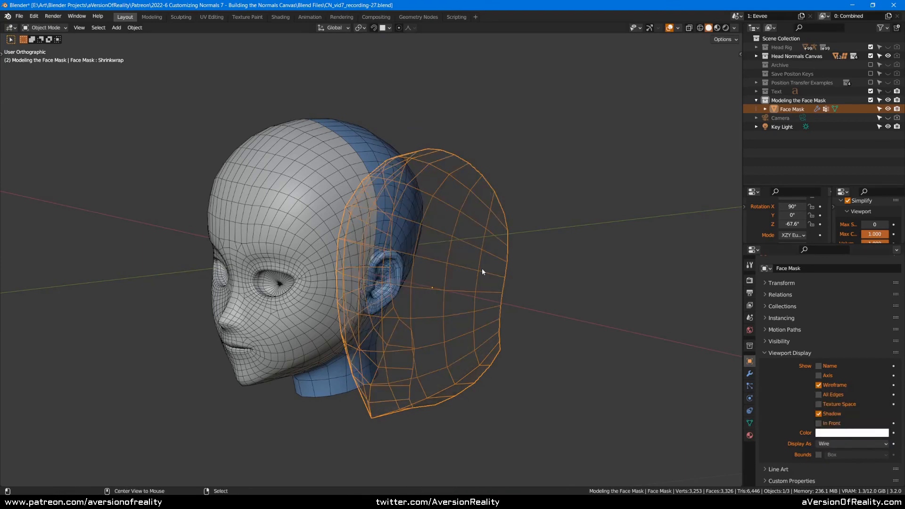
- Clear the Face Mask's location to place it over the head, and show its transform values in the right view
{"action": "key", "text": "alt+g"}
{"action": "key", "text": "KP_3"}
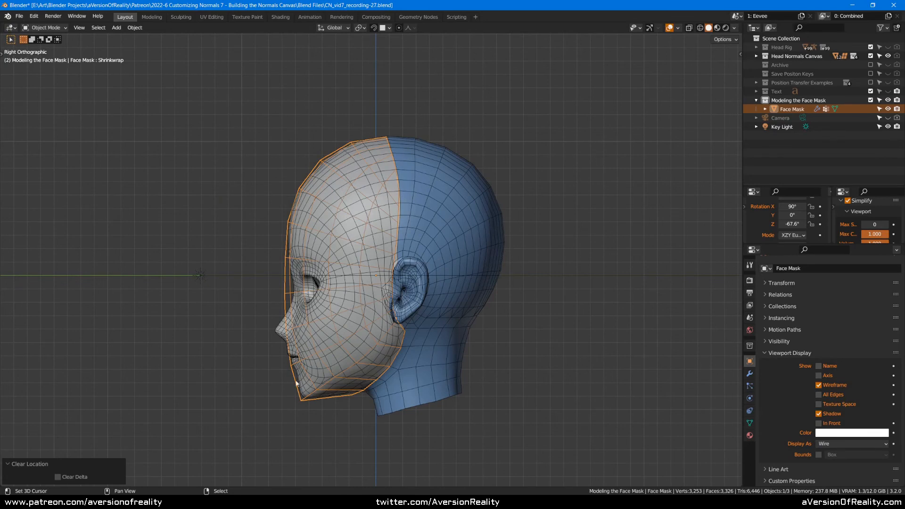
{"action": "scroll", "coordinate": [345, 365], "scroll_direction": "up", "scroll_amount": 1}
{"action": "key", "text": "n"}
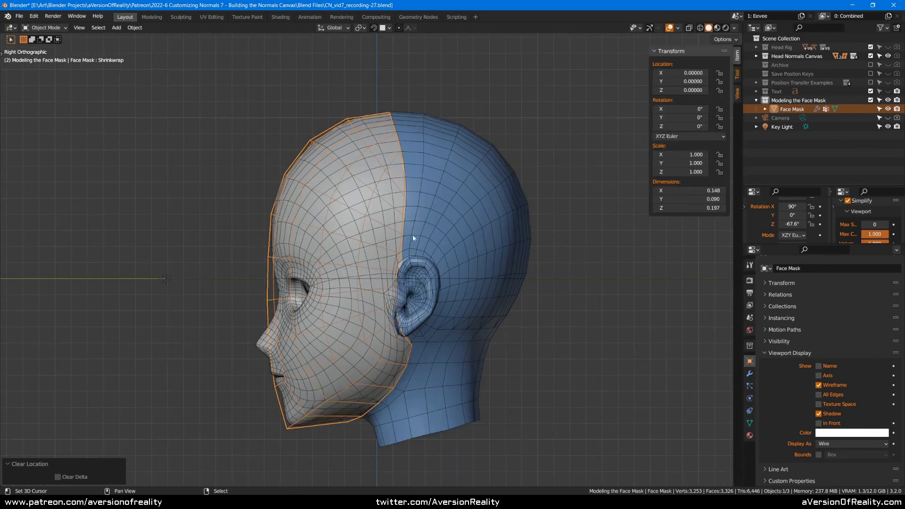
- Open the Face Mask for vertex editing with its mirror options shown, and select an edge loop along the side of the forehead
{"action": "left_click", "coordinate": [739, 81]}
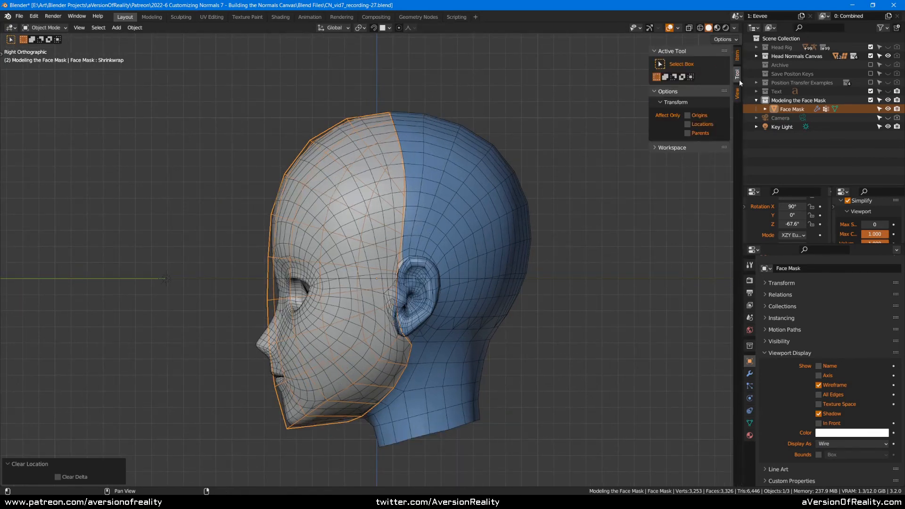
{"action": "key", "text": "Tab"}
{"action": "key", "text": "1"}
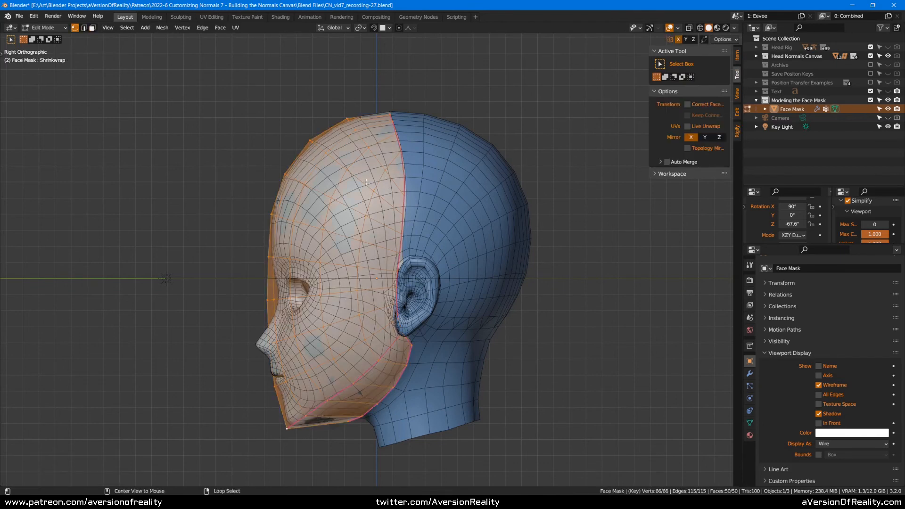
{"action": "right_click", "coordinate": [371, 190], "text": "alt"}
{"action": "left_click", "coordinate": [739, 113]}
{"action": "left_click", "coordinate": [674, 51]}
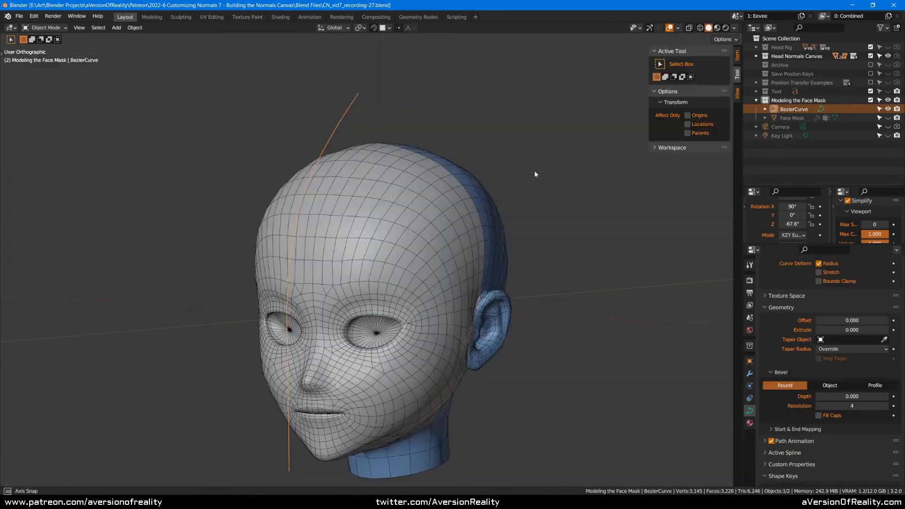
- In the right view, rotate the Bezier curve's upper end point, scale its handles to 0.607 and move it to the crown
{"action": "middle_click_drag", "start_coordinate": [533, 171], "coordinate": [387, 181]}
{"action": "key", "text": "Tab"}
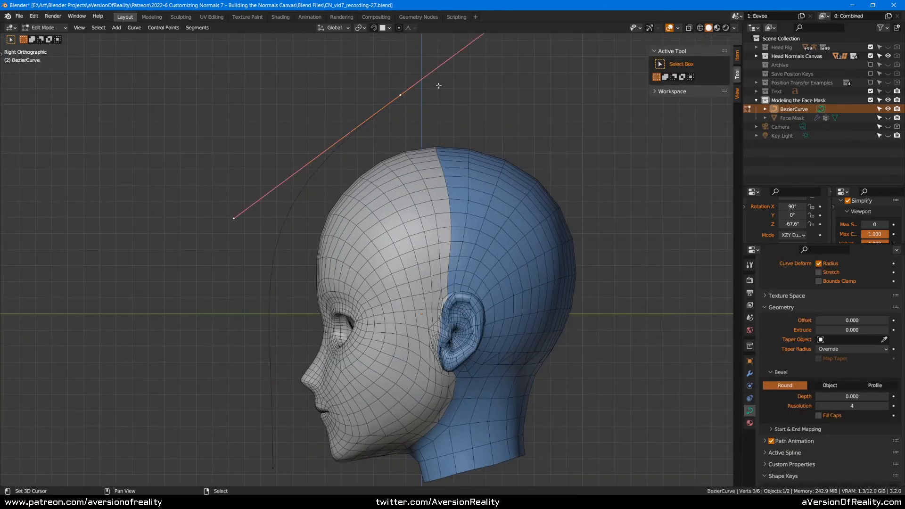
{"action": "key", "text": "r"}
{"action": "left_click", "coordinate": [455, 101]}
{"action": "key", "text": "s"}
{"action": "left_click", "coordinate": [498, 74]}
{"action": "key", "text": "g"}
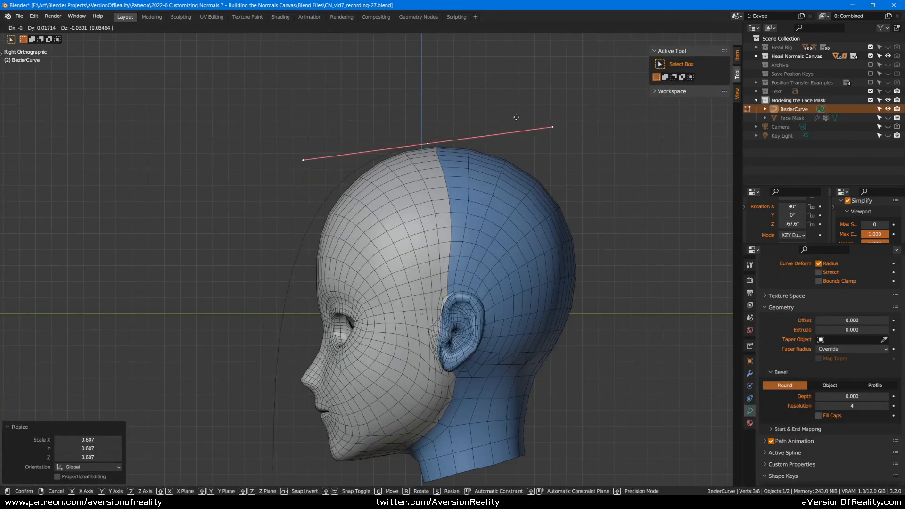
{"action": "left_click", "coordinate": [525, 116]}
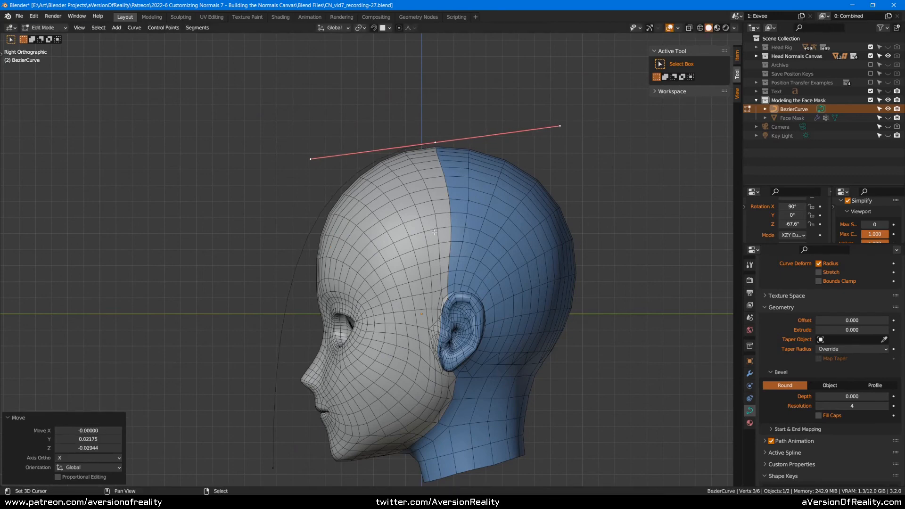
- Move the Bezier curve's lower end point about 0.035 back to the tip of the chin
{"action": "middle_click_drag", "start_coordinate": [302, 448], "coordinate": [289, 390], "text": "shift"}
{"action": "left_click", "coordinate": [288, 391]}
{"action": "left_click", "coordinate": [276, 410]}
{"action": "key", "text": "g"}
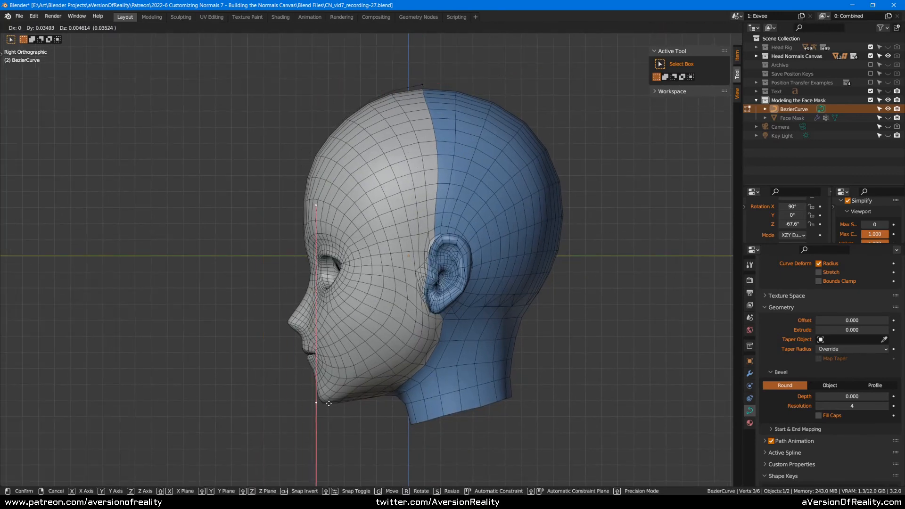
{"action": "left_click", "coordinate": [331, 404]}
- In wireframe, pull the chin point's upper handle out in front of the forehead, and set the curve's bevel depth to 0.001
{"action": "key", "text": "shift+z"}
{"action": "scroll", "coordinate": [291, 384], "scroll_direction": "up", "scroll_amount": 2}
{"action": "left_click", "coordinate": [297, 183]}
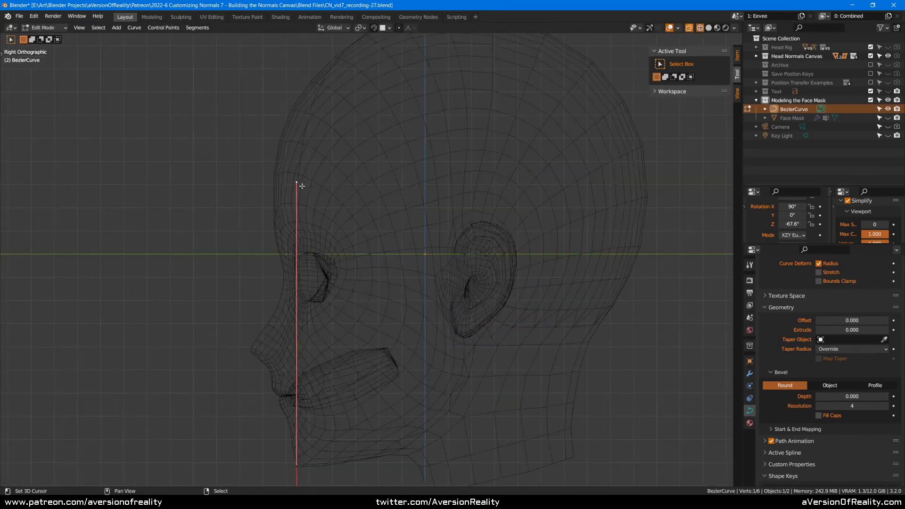
{"action": "key", "text": "g"}
{"action": "left_click", "coordinate": [361, 223]}
{"action": "left_click", "coordinate": [296, 461]}
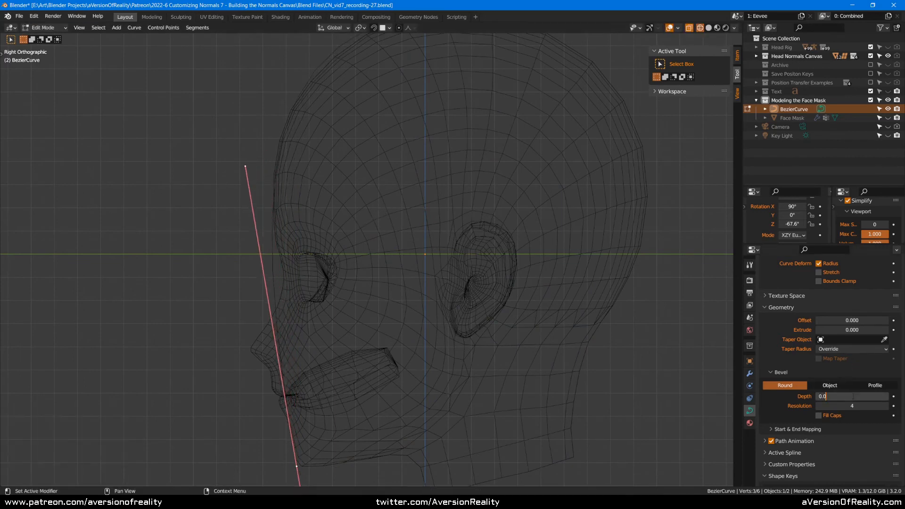
{"action": "key", "text": "Return"}
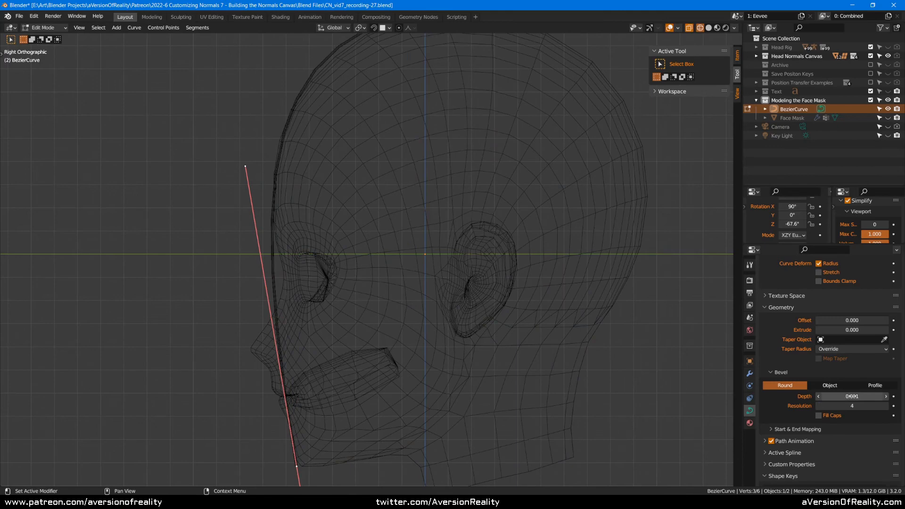
- Pull the chin point's upper handle slightly further forward and nudge the point at the chin tip
{"action": "key", "text": "g"}
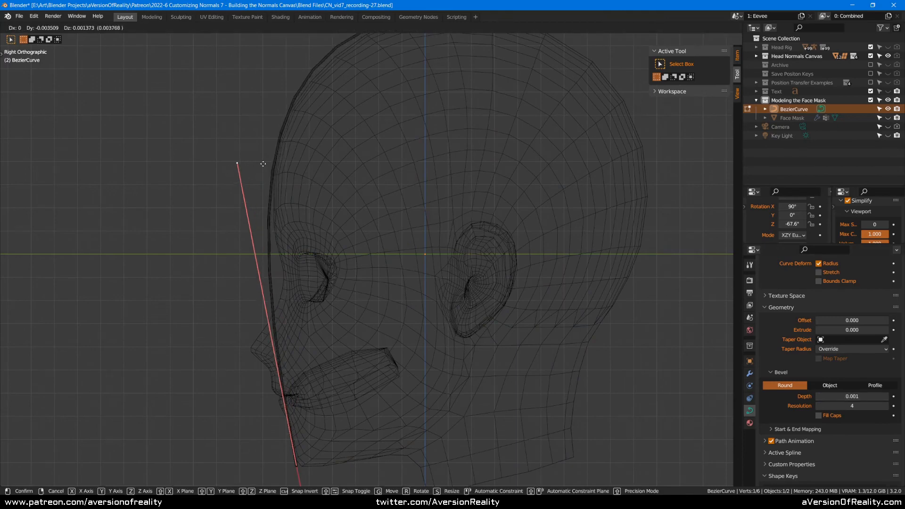
{"action": "left_click", "coordinate": [268, 158]}
{"action": "right_click", "coordinate": [306, 464]}
{"action": "key", "text": "g"}
{"action": "left_click", "coordinate": [306, 465]}
- Shorten the chin point's lower handle that extends far below the head
{"action": "scroll", "coordinate": [349, 458], "scroll_direction": "down", "scroll_amount": 2}
{"action": "middle_click_drag", "start_coordinate": [349, 459], "coordinate": [344, 378]}
{"action": "scroll", "coordinate": [354, 451], "scroll_direction": "down", "scroll_amount": 3}
{"action": "right_click", "coordinate": [359, 419]}
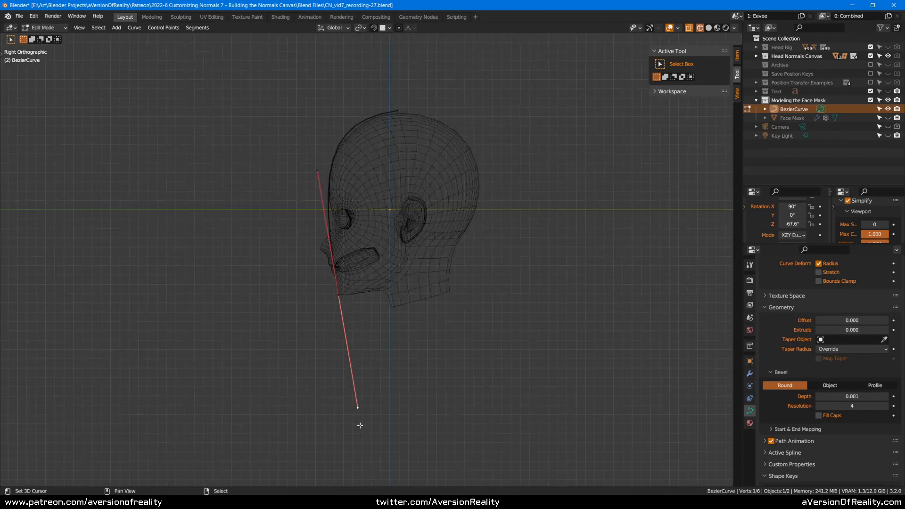
{"action": "key", "text": "s"}
{"action": "left_click", "coordinate": [365, 303]}
- Move the curve's upper end point closer to the crown and return to solid shading
{"action": "scroll", "coordinate": [359, 299], "scroll_direction": "up", "scroll_amount": 3}
{"action": "key", "text": "alt+a"}
{"action": "right_click", "coordinate": [406, 56]}
{"action": "scroll", "coordinate": [479, 107], "scroll_direction": "up", "scroll_amount": 3}
{"action": "key", "text": "g"}
{"action": "left_click", "coordinate": [471, 112]}
{"action": "key", "text": "shift+z"}
{"action": "scroll", "coordinate": [527, 114], "scroll_direction": "down", "scroll_amount": 3}
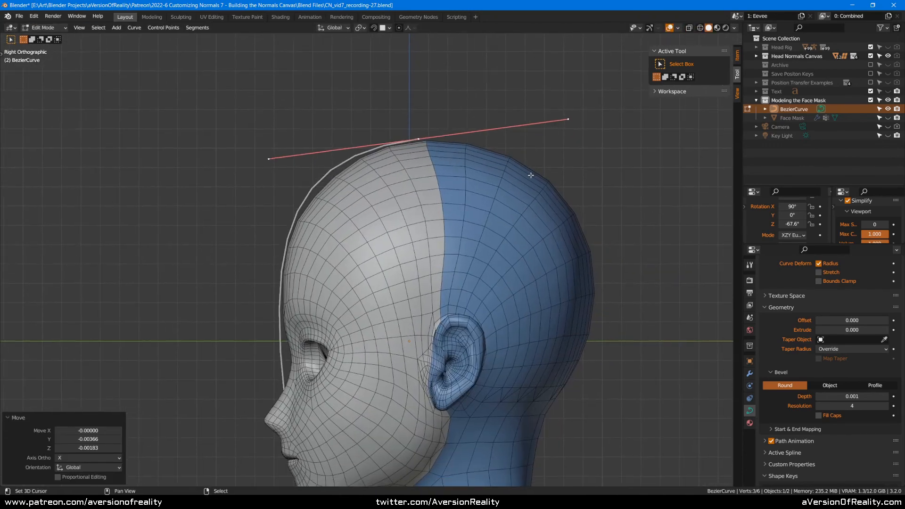
- Leave curve editing, unhide the Face Mask, and compare its crown, profile and jaw outline with the curve and the head
{"action": "key", "text": "Tab"}
{"action": "left_click", "coordinate": [484, 163]}
{"action": "scroll", "coordinate": [485, 214], "scroll_direction": "up", "scroll_amount": 3}
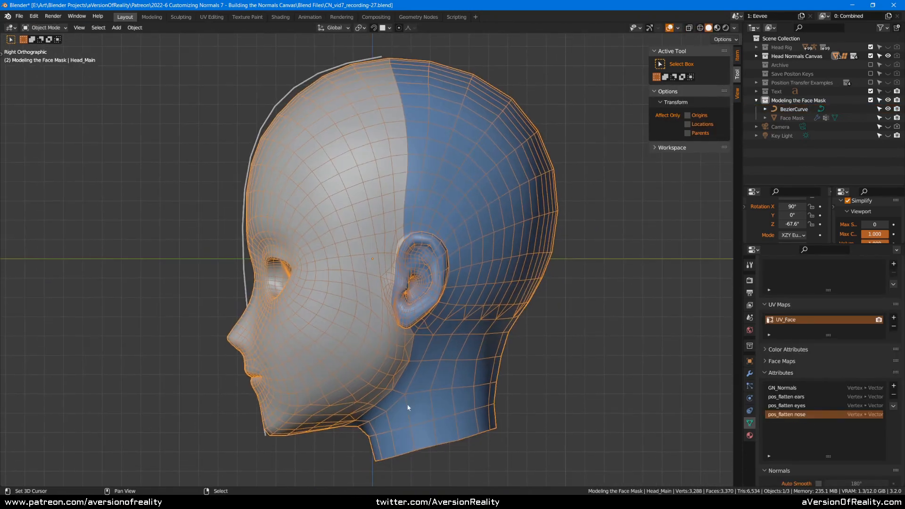
{"action": "left_click", "coordinate": [888, 118]}
{"action": "left_click", "coordinate": [374, 156]}
{"action": "scroll", "coordinate": [336, 272], "scroll_direction": "up", "scroll_amount": 5}
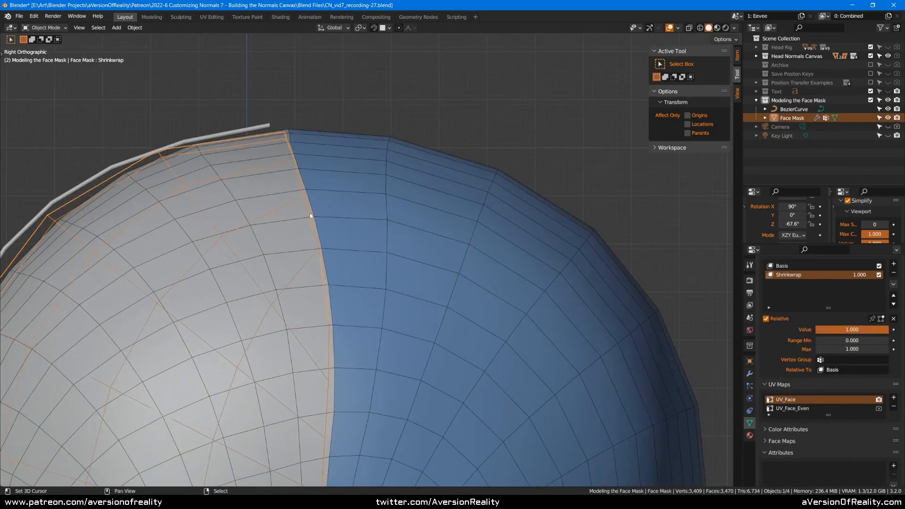
{"action": "scroll", "coordinate": [314, 218], "scroll_direction": "down", "scroll_amount": 5}
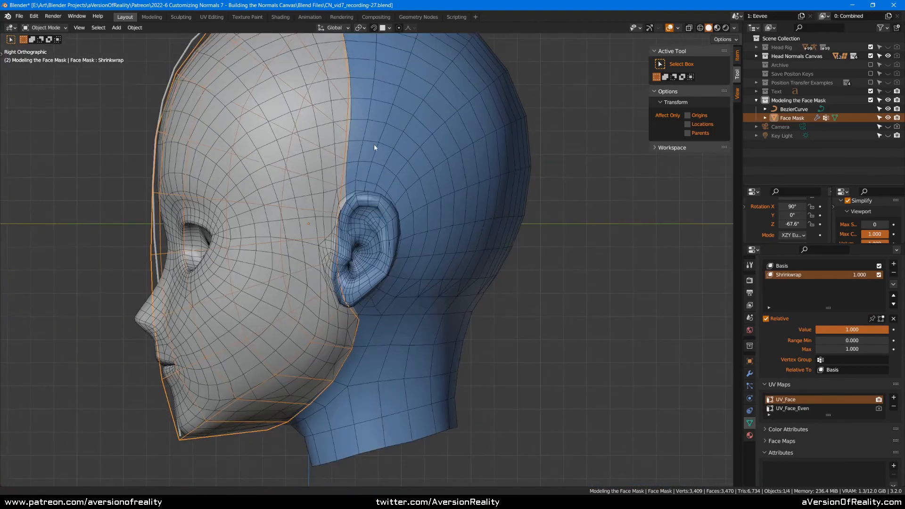
{"action": "scroll", "coordinate": [341, 345], "scroll_direction": "up", "scroll_amount": 2}
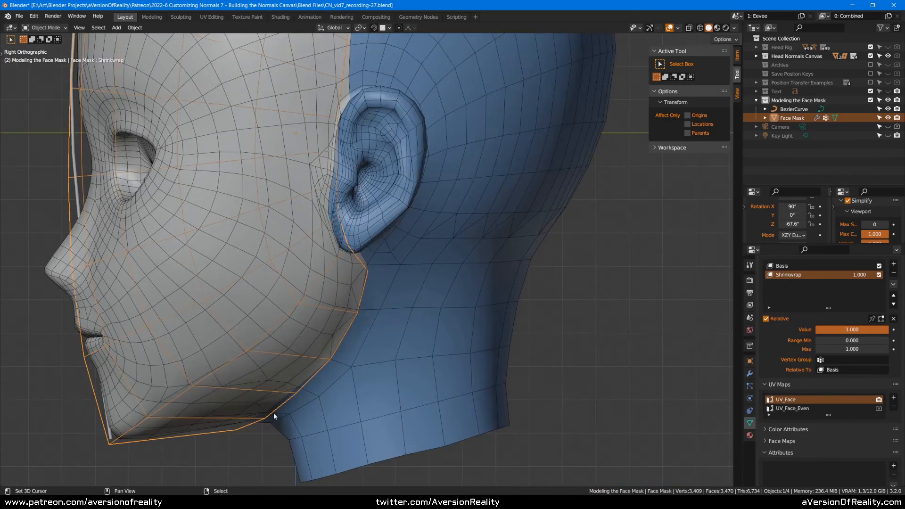
{"action": "scroll", "coordinate": [376, 259], "scroll_direction": "down", "scroll_amount": 2}
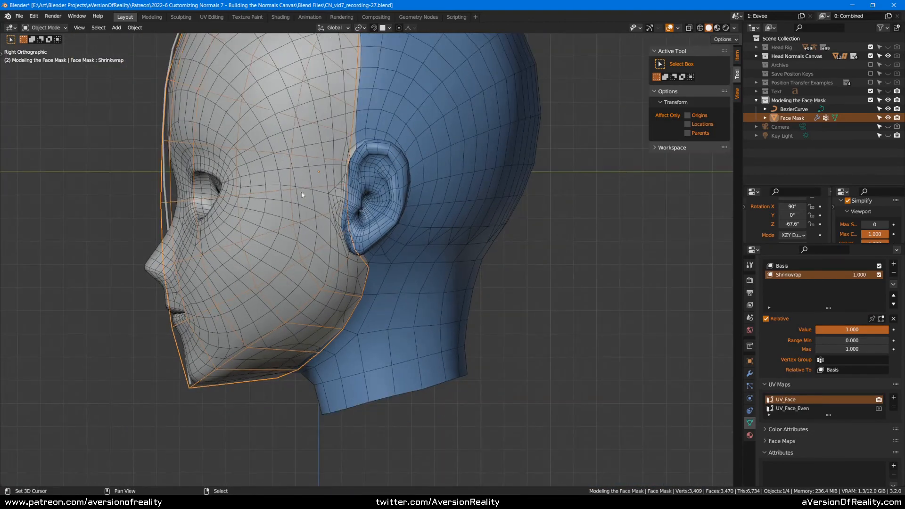
{"action": "middle_click_drag", "start_coordinate": [376, 259], "coordinate": [408, 362]}
{"action": "middle_click_drag", "start_coordinate": [408, 362], "coordinate": [413, 410]}
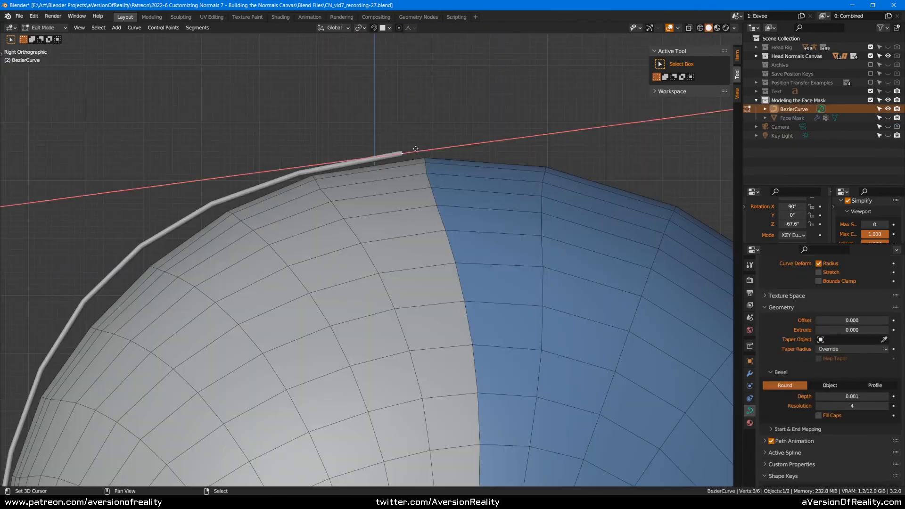
- Move the curve's top point back toward the colour boundary on the crown, and adjust its front handle to follow the forehead
{"action": "key", "text": "g"}
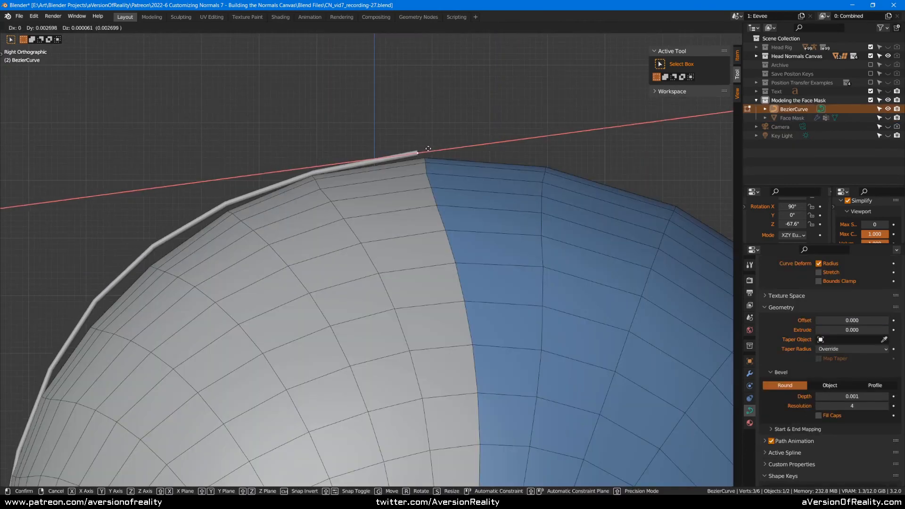
{"action": "left_click", "coordinate": [430, 150]}
{"action": "scroll", "coordinate": [429, 149], "scroll_direction": "down", "scroll_amount": 4}
{"action": "middle_click_drag", "start_coordinate": [153, 231], "coordinate": [201, 137]}
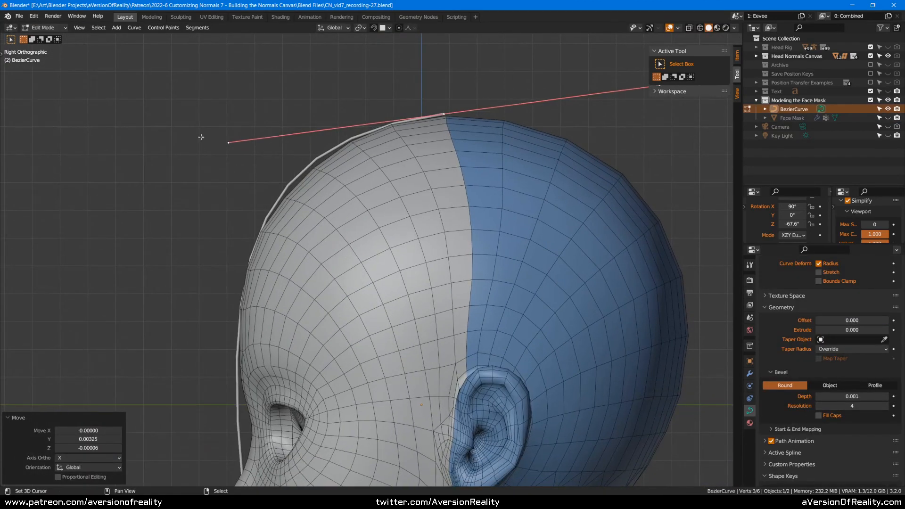
{"action": "right_click", "coordinate": [227, 143]}
{"action": "key", "text": "g"}
{"action": "left_click", "coordinate": [214, 140]}
{"action": "middle_click_drag", "start_coordinate": [248, 189], "coordinate": [244, 138], "text": "shift"}
{"action": "key", "text": "g"}
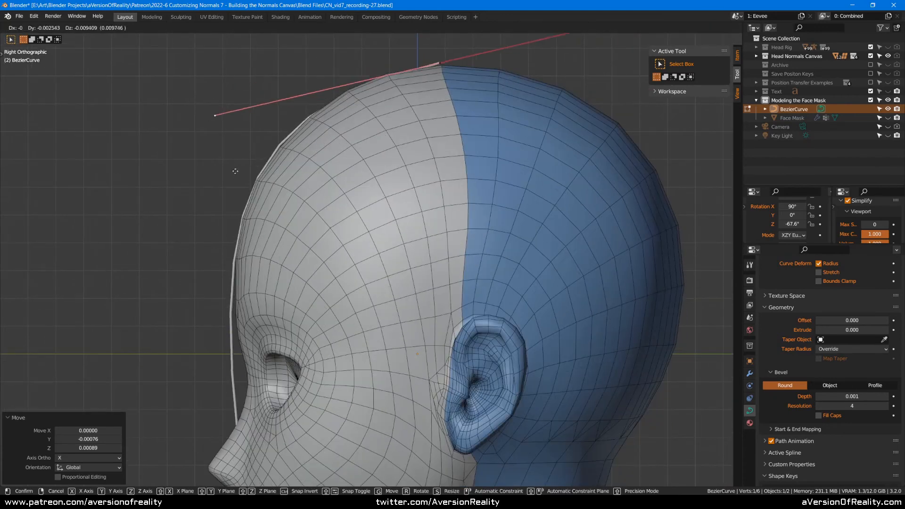
{"action": "left_click", "coordinate": [233, 172]}
- In wireframe, lower the chin point's upper handle to reshape the face profile curve
{"action": "middle_click_drag", "start_coordinate": [251, 471], "coordinate": [283, 222], "text": "shift"}
{"action": "key", "text": "shift+z"}
{"action": "right_click", "coordinate": [295, 356]}
{"action": "right_click", "coordinate": [258, 129]}
{"action": "key", "text": "g"}
{"action": "left_click", "coordinate": [262, 213]}
- Subdivide the whole profile curve, and move and rotate its middle point to fit the front of the face
{"action": "middle_click_drag", "start_coordinate": [389, 154], "coordinate": [368, 212], "text": "shift"}
{"action": "key", "text": "a"}
{"action": "key", "text": "w"}
{"action": "left_click", "coordinate": [368, 212]}
{"action": "right_click", "coordinate": [279, 197]}
{"action": "key", "text": "g"}
{"action": "left_click", "coordinate": [315, 172]}
{"action": "key", "text": "r"}
{"action": "left_click", "coordinate": [383, 198]}
- Align the middle point's handles vertically with a Y scale of 0, and the crown point's handles horizontally with a Z scale of 0
{"action": "key", "text": "s"}
{"action": "key", "text": "y"}
{"action": "key", "text": "0"}
{"action": "key", "text": "Return"}
{"action": "right_click", "coordinate": [369, 70]}
{"action": "key", "text": "s"}
{"action": "key", "text": "z"}
{"action": "key", "text": "0"}
{"action": "key", "text": "Return"}
- Reposition the control at the chin end of the profile curve to fit the lower face
{"action": "right_click", "coordinate": [281, 416]}
{"action": "scroll", "coordinate": [281, 417], "scroll_direction": "up", "scroll_amount": 2}
{"action": "middle_click_drag", "start_coordinate": [283, 415], "coordinate": [265, 361], "text": "shift"}
{"action": "key", "text": "g"}
{"action": "left_click", "coordinate": [259, 258]}
- Scale the profile curve's forehead handles and shift the point to match the face outline
{"action": "middle_click_drag", "start_coordinate": [408, 290], "coordinate": [411, 309], "text": "shift"}
{"action": "scroll", "coordinate": [412, 309], "scroll_direction": "up", "scroll_amount": 1}
{"action": "right_click", "coordinate": [275, 180]}
{"action": "key", "text": "s"}
{"action": "left_click", "coordinate": [394, 142]}
{"action": "key", "text": "g"}
{"action": "key", "text": "y"}
{"action": "key", "text": "z"}
{"action": "left_click", "coordinate": [432, 174]}
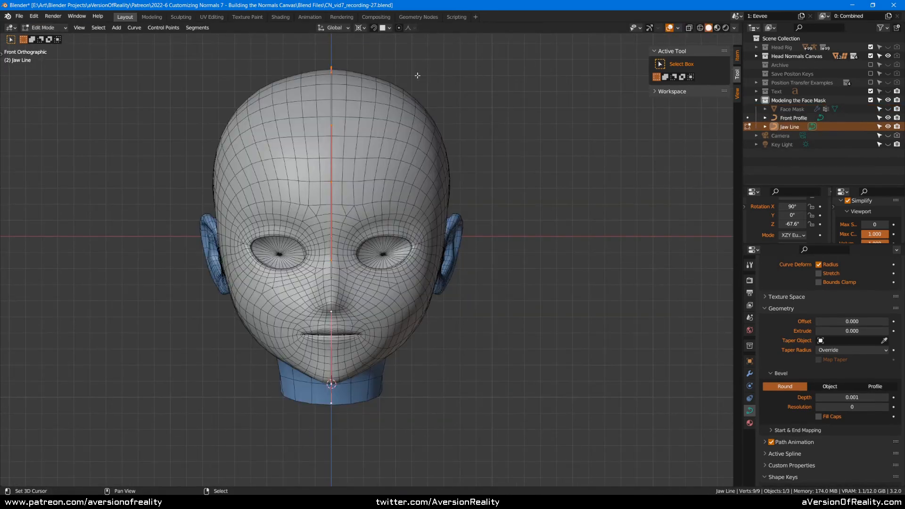
- In the front view, rotate the Jaw Line curve 70° about the chin, scale it down, and rotate it again along the jaw
{"action": "key", "text": "r"}
{"action": "left_click", "coordinate": [592, 319]}
{"action": "key", "text": "s"}
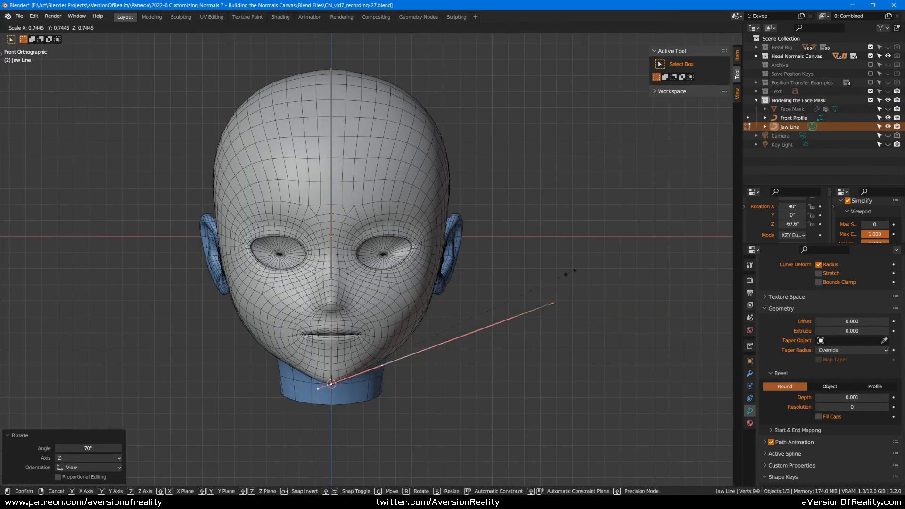
{"action": "left_click", "coordinate": [489, 304]}
{"action": "key", "text": "r"}
{"action": "left_click", "coordinate": [540, 266]}
- Select the Jaw Line's outer end point and move it to just below the ear in the right view
{"action": "middle_click_drag", "start_coordinate": [589, 269], "coordinate": [546, 295]}
{"action": "left_click", "coordinate": [371, 264]}
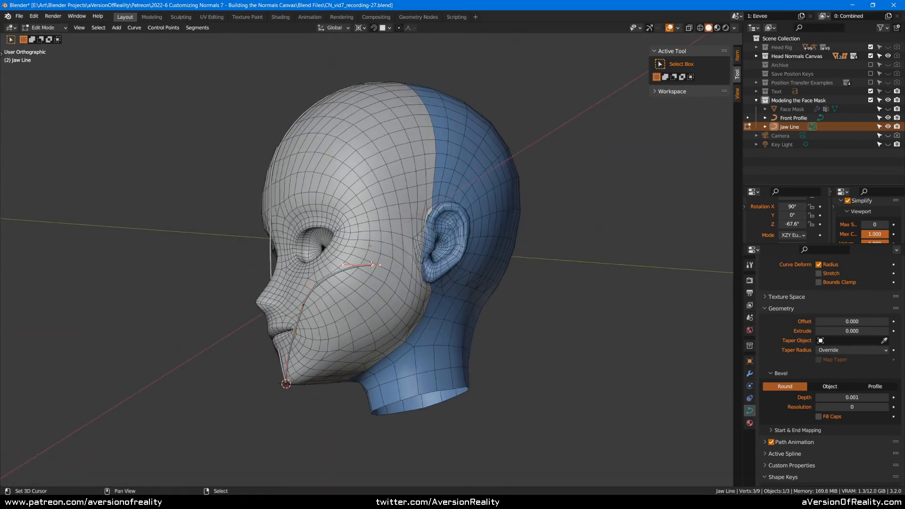
{"action": "key", "text": "KP_3"}
{"action": "scroll", "coordinate": [490, 263], "scroll_direction": "up", "scroll_amount": 2}
{"action": "key", "text": "g"}
{"action": "left_click", "coordinate": [424, 312]}
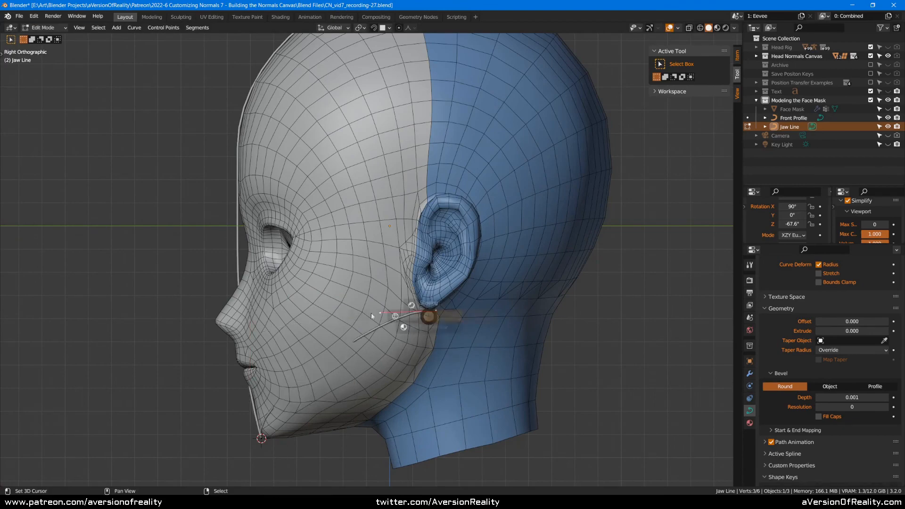
- In wireframe, flatten the Jaw Line's chin handle to a Z scale of 0 and rotate it in the right view to follow the jaw
{"action": "key", "text": "shift+z"}
{"action": "right_click", "coordinate": [266, 436]}
{"action": "middle_click_drag", "start_coordinate": [267, 436], "coordinate": [339, 414]}
{"action": "key", "text": "s"}
{"action": "left_click", "coordinate": [358, 411]}
{"action": "key", "text": "KP_3"}
{"action": "scroll", "coordinate": [358, 455], "scroll_direction": "up", "scroll_amount": 1}
{"action": "key", "text": "r"}
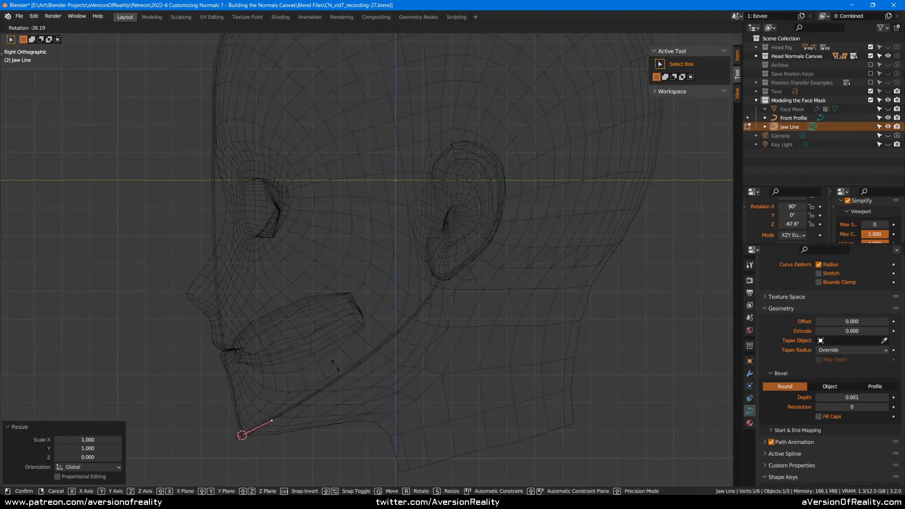
{"action": "left_click", "coordinate": [396, 337]}
- Unhide the Face Mask and move the Jaw Line's ear end to fit it, including a shift along X
{"action": "right_click", "coordinate": [433, 286]}
{"action": "left_click", "coordinate": [888, 109]}
{"action": "key", "text": "g"}
{"action": "left_click", "coordinate": [462, 258]}
{"action": "mouse_move", "coordinate": [464, 259]}
{"action": "middle_mouse_down"}
{"action": "mouse_move", "coordinate": [558, 278]}
{"action": "mouse_move", "coordinate": [587, 234]}
{"action": "mouse_move", "coordinate": [542, 103]}
{"action": "middle_mouse_up"}
{"action": "key", "text": "g"}
{"action": "key", "text": "x"}
{"action": "left_click", "coordinate": [613, 234]}
- Return to solid shading and scale the handles at both ends of the Jaw Line to smooth its curvature
{"action": "key", "text": "shift+z"}
{"action": "key", "text": "s"}
{"action": "left_click", "coordinate": [528, 113]}
{"action": "right_click", "coordinate": [309, 126]}
{"action": "key", "text": "s"}
{"action": "left_click", "coordinate": [452, 142]}
{"action": "middle_click_drag", "start_coordinate": [472, 146], "coordinate": [545, 306]}
{"action": "key", "text": "KP_3"}
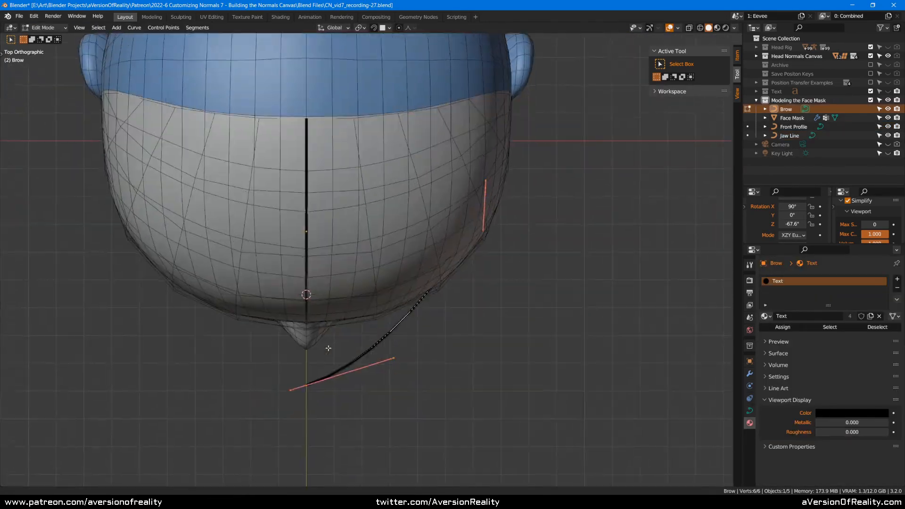
- Flatten the Brow curve's front handles with a Y scale of 0, and move the curve's ends to fit the mask outline
{"action": "key", "text": "s"}
{"action": "key", "text": "y"}
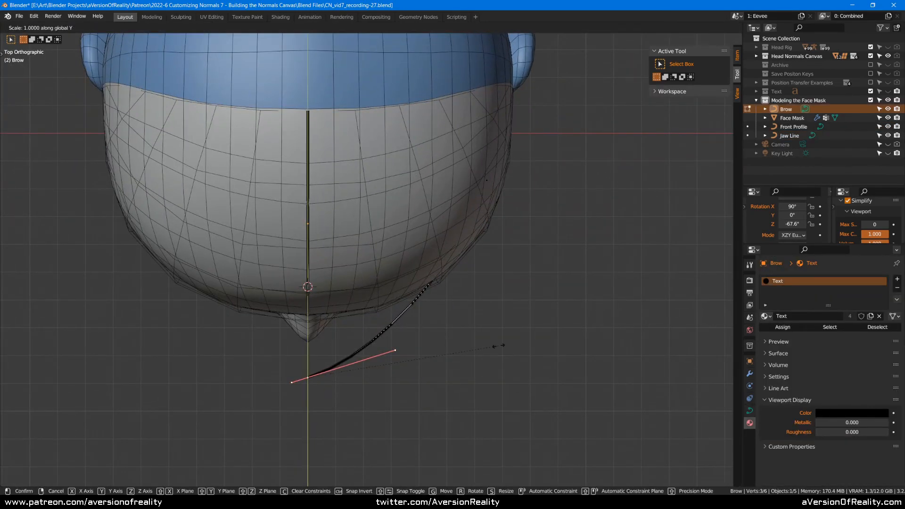
{"action": "key", "text": "0"}
{"action": "key", "text": "Return"}
{"action": "key", "text": "g"}
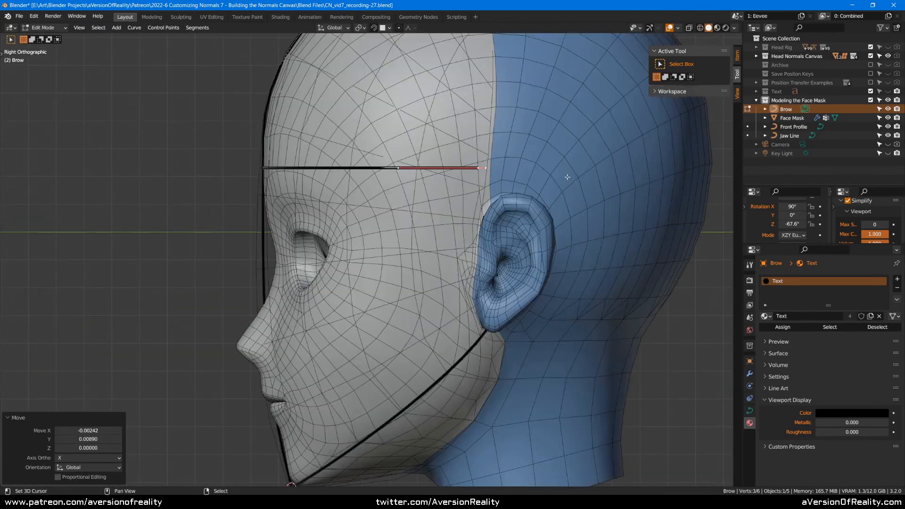
{"action": "left_click", "coordinate": [573, 171]}
- Move the Brow curve's side end down to just above the ear and rotate its handles to match
{"action": "right_click", "coordinate": [476, 156]}
{"action": "key", "text": "g"}
{"action": "left_click", "coordinate": [488, 186]}
{"action": "key", "text": "r"}
{"action": "left_click", "coordinate": [490, 184]}
- Rotate the Brow curve's front point 0.961° around Z
{"action": "right_click", "coordinate": [270, 119]}
{"action": "middle_click_drag", "start_coordinate": [271, 119], "coordinate": [481, 84]}
{"action": "key", "text": "r"}
{"action": "key", "text": "z"}
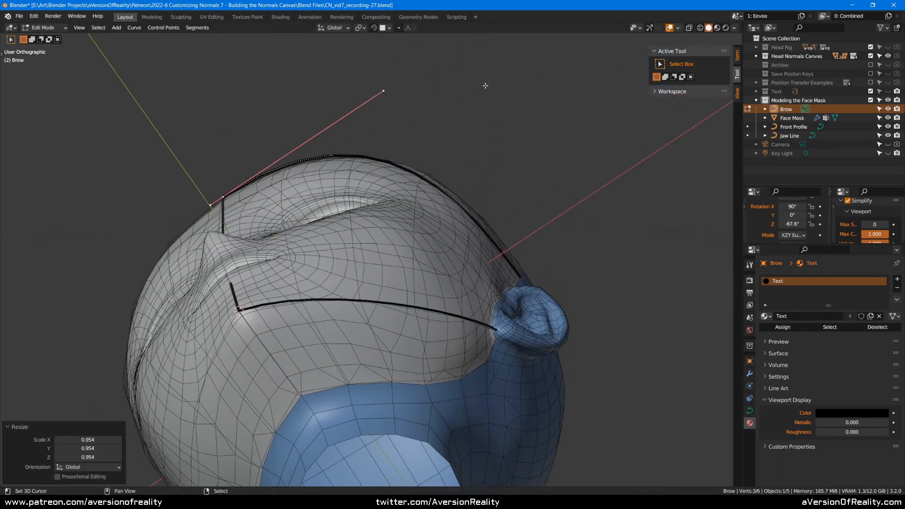
{"action": "left_click", "coordinate": [563, 121]}
{"action": "middle_click_drag", "start_coordinate": [562, 121], "coordinate": [459, 234]}
{"action": "middle_click_drag", "start_coordinate": [312, 433], "coordinate": [390, 86]}
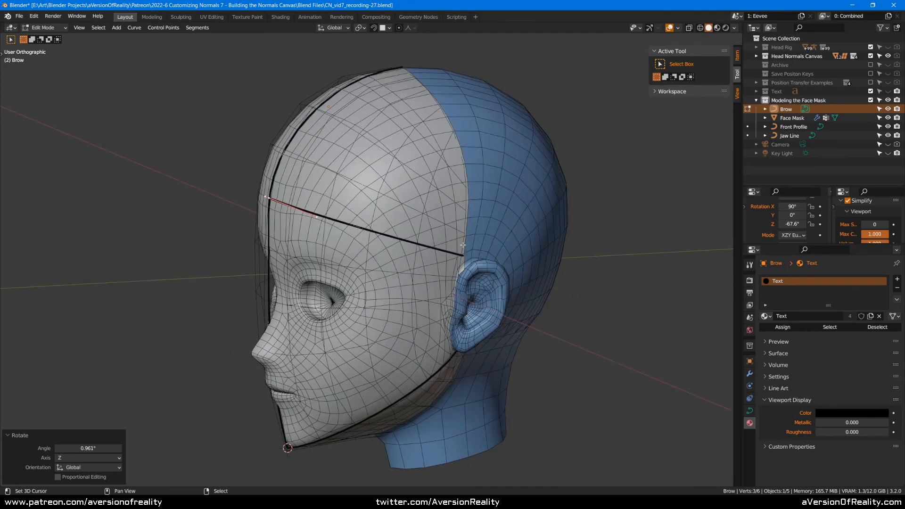
{"action": "middle_click_drag", "start_coordinate": [463, 245], "coordinate": [490, 200]}
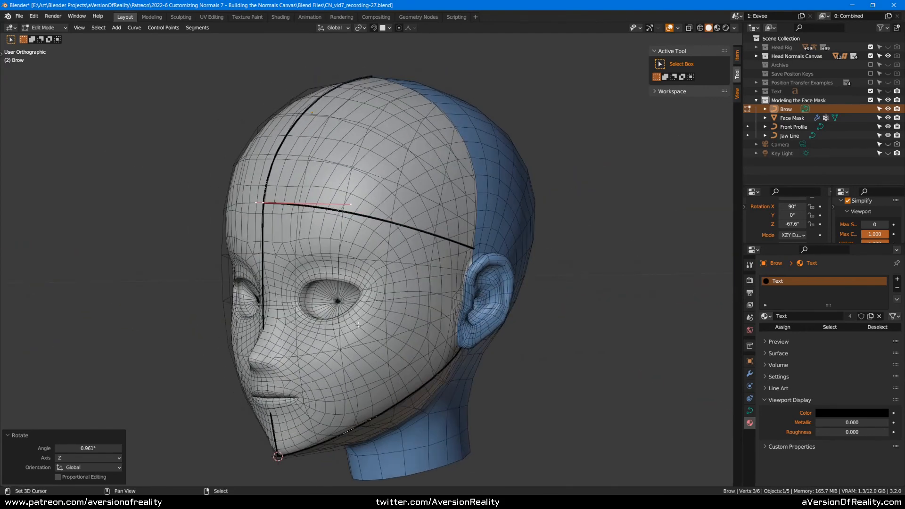
- Move the Front Profile.001 curve's rear end onto the mask's back edge and adjust the curve's fit in front view
{"action": "middle_click_drag", "start_coordinate": [544, 160], "coordinate": [373, 136]}
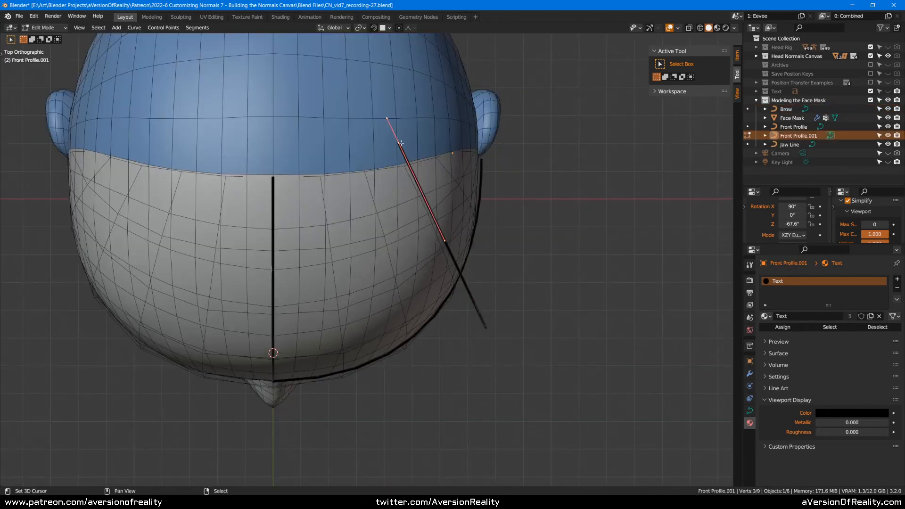
{"action": "key", "text": "g"}
{"action": "left_click", "coordinate": [406, 165]}
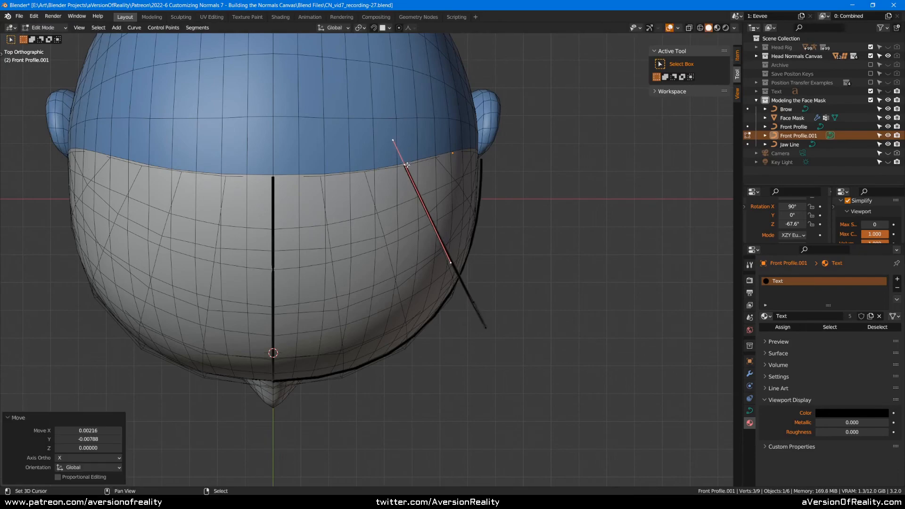
{"action": "middle_click_drag", "start_coordinate": [519, 343], "coordinate": [382, 278]}
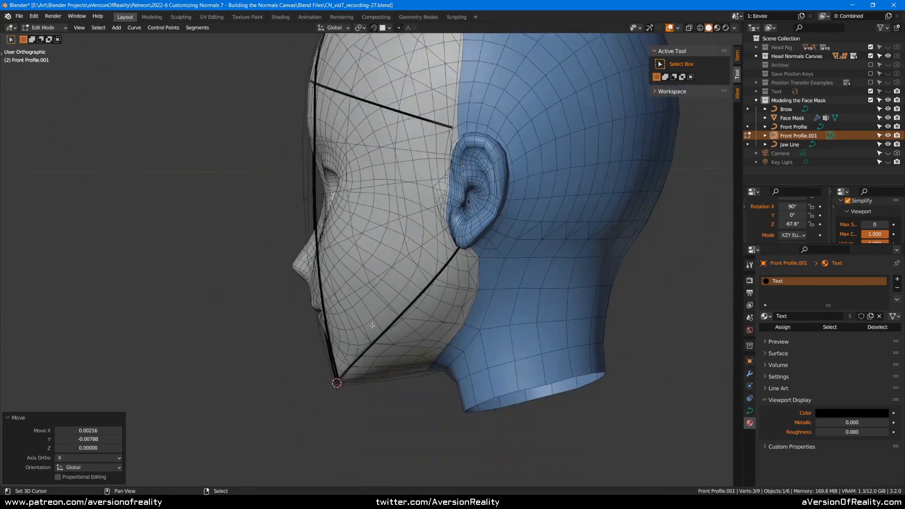
{"action": "middle_click_drag", "start_coordinate": [343, 356], "coordinate": [382, 344]}
{"action": "scroll", "coordinate": [382, 344], "scroll_direction": "down", "scroll_amount": 2}
{"action": "key", "text": "KP_1"}
{"action": "scroll", "coordinate": [554, 301], "scroll_direction": "up", "scroll_amount": 2}
{"action": "middle_click_drag", "start_coordinate": [554, 301], "coordinate": [565, 212], "text": "shift"}
{"action": "key", "text": "g"}
{"action": "left_click", "coordinate": [450, 287]}
- Lower the curve's middle point about 0.011 to the Brow curve, shift it inward along X and scale its handles in side view
{"action": "middle_click_drag", "start_coordinate": [549, 135], "coordinate": [513, 343], "text": "shift"}
{"action": "right_click", "coordinate": [466, 174]}
{"action": "key", "text": "g"}
{"action": "left_click", "coordinate": [505, 186]}
{"action": "key", "text": "g"}
{"action": "key", "text": "x"}
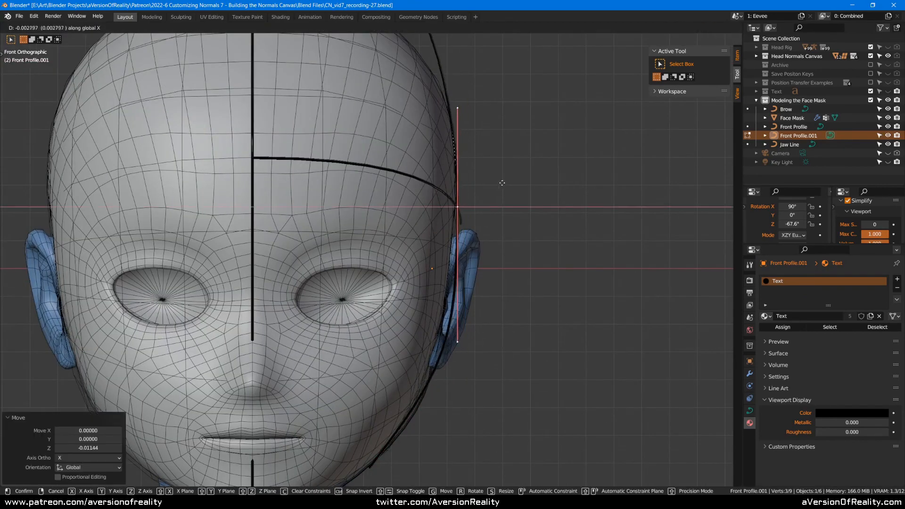
{"action": "left_click", "coordinate": [502, 184]}
{"action": "key", "text": "KP_3"}
{"action": "key", "text": "s"}
{"action": "left_click", "coordinate": [489, 157]}
{"action": "key", "text": "r"}
{"action": "key", "text": "s"}
- Raise the curve's top end along Z to the crown of the head and align it with the mask edge in top view
{"action": "middle_click_drag", "start_coordinate": [491, 155], "coordinate": [458, 343], "text": "shift"}
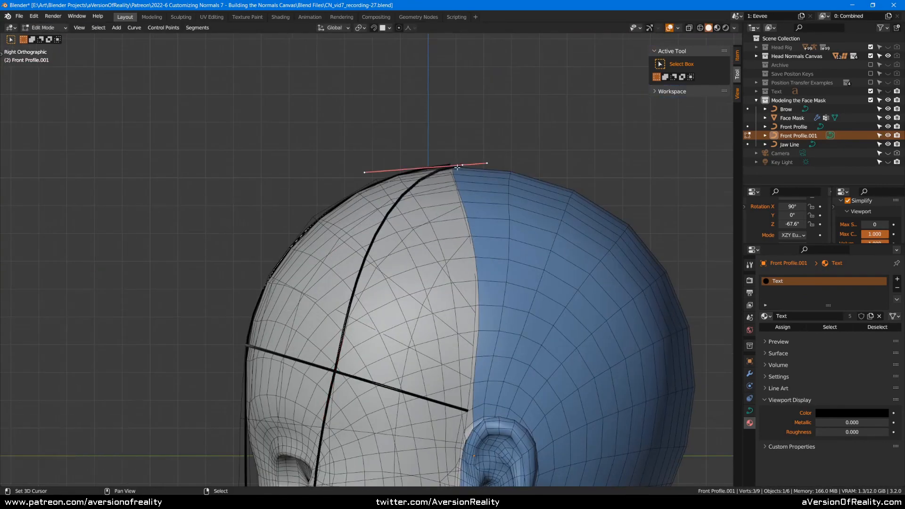
{"action": "right_click", "coordinate": [460, 166]}
{"action": "middle_click_drag", "start_coordinate": [532, 188], "coordinate": [476, 203]}
{"action": "key", "text": "g"}
{"action": "key", "text": "z"}
{"action": "left_click", "coordinate": [489, 201]}
{"action": "key", "text": "KP_7"}
{"action": "key", "text": "g"}
{"action": "middle_click_drag", "start_coordinate": [544, 205], "coordinate": [307, 221], "text": "shift"}
{"action": "left_click", "coordinate": [448, 228]}
- Readjust the curve's height, then move and rotate its middle point to follow the head's surface
{"action": "key", "text": "g"}
{"action": "key", "text": "z"}
{"action": "key", "text": "alt+a"}
{"action": "key", "text": "a"}
{"action": "key", "text": "g"}
{"action": "left_click", "coordinate": [227, 269]}
{"action": "middle_click_drag", "start_coordinate": [264, 405], "coordinate": [377, 200], "text": "shift"}
{"action": "right_click", "coordinate": [316, 197]}
{"action": "key", "text": "g"}
{"action": "key", "text": "g"}
{"action": "left_click", "coordinate": [379, 199]}
{"action": "key", "text": "r"}
{"action": "left_click", "coordinate": [382, 198]}
- Move and rotate the curve's lower end point to meet the Jaw Line curve
{"action": "middle_click_drag", "start_coordinate": [400, 302], "coordinate": [402, 207], "text": "shift"}
{"action": "right_click", "coordinate": [399, 381]}
{"action": "key", "text": "g"}
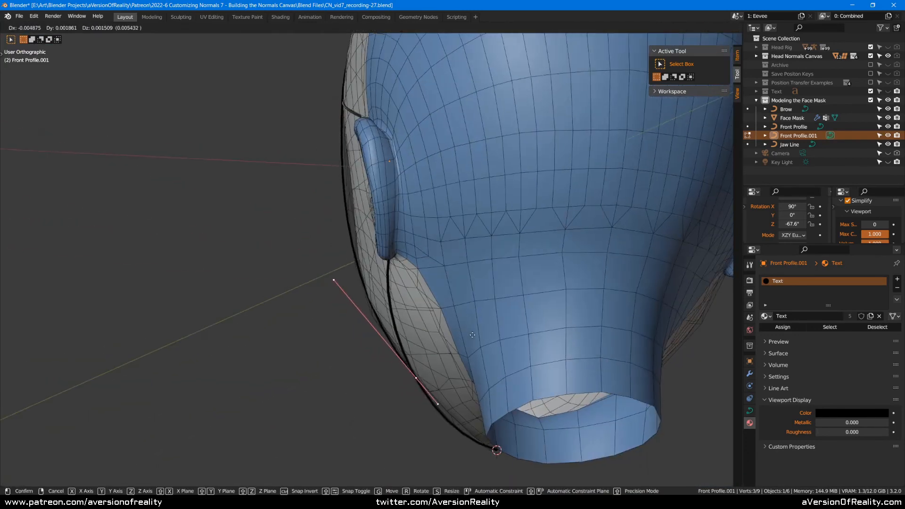
{"action": "middle_click_drag", "start_coordinate": [353, 320], "coordinate": [452, 300]}
{"action": "key", "text": "g"}
{"action": "left_click", "coordinate": [484, 303]}
{"action": "key", "text": "r"}
{"action": "left_click", "coordinate": [452, 263]}
- Refine the point at the Brow crossing by moving, rotating and scaling its handles against the side of the head
{"action": "middle_click_drag", "start_coordinate": [424, 236], "coordinate": [428, 330], "text": "shift"}
{"action": "right_click", "coordinate": [375, 187]}
{"action": "key", "text": "g"}
{"action": "middle_click_drag", "start_coordinate": [521, 147], "coordinate": [481, 302]}
{"action": "key", "text": "r"}
{"action": "left_click", "coordinate": [608, 156]}
{"action": "key", "text": "s"}
{"action": "left_click", "coordinate": [481, 305]}
- Nudge the curve's lower end at the jaw into place and leave curve editing
{"action": "right_click", "coordinate": [360, 462]}
{"action": "middle_click_drag", "start_coordinate": [377, 424], "coordinate": [401, 282]}
{"action": "key", "text": "g"}
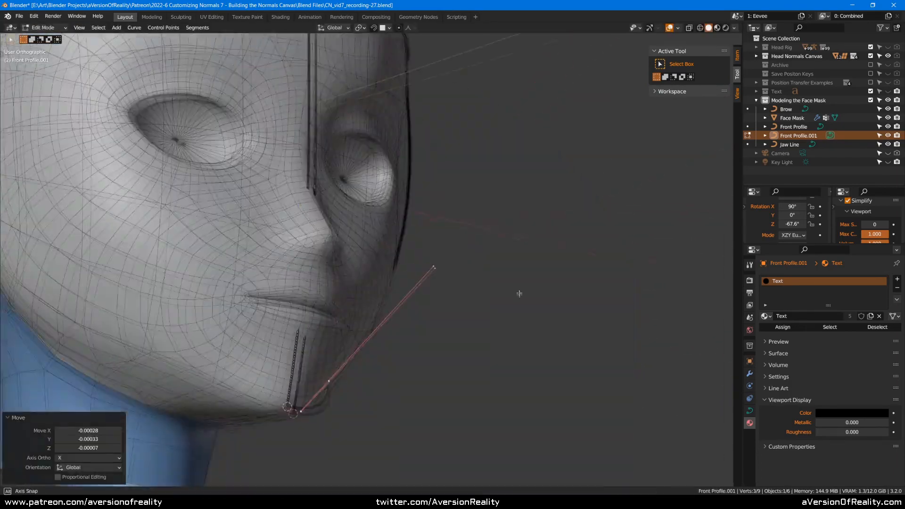
{"action": "key", "text": "a"}
{"action": "scroll", "coordinate": [421, 230], "scroll_direction": "down", "scroll_amount": 5}
{"action": "key", "text": "Tab"}
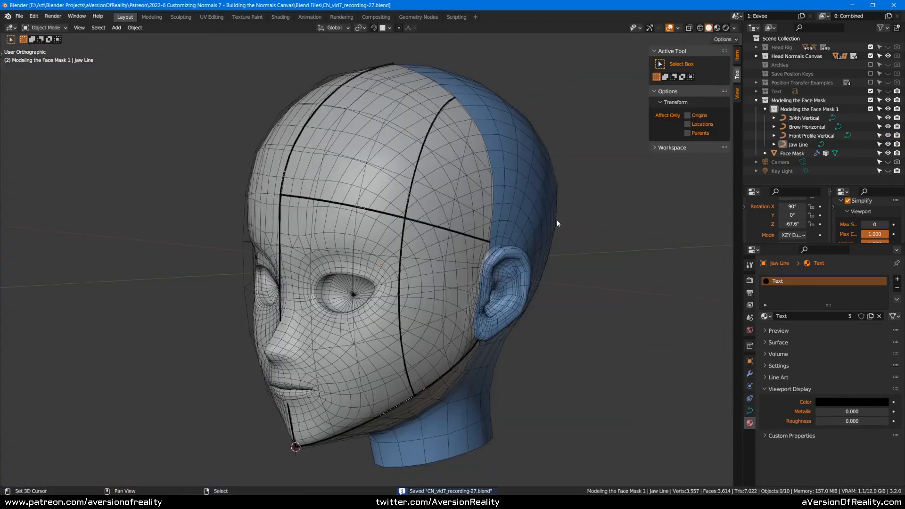
- Edit the Face Mask_new plane and move its upper inner corner to the crossing of the brow and front profile curves
{"action": "middle_click_drag", "start_coordinate": [557, 224], "coordinate": [489, 196]}
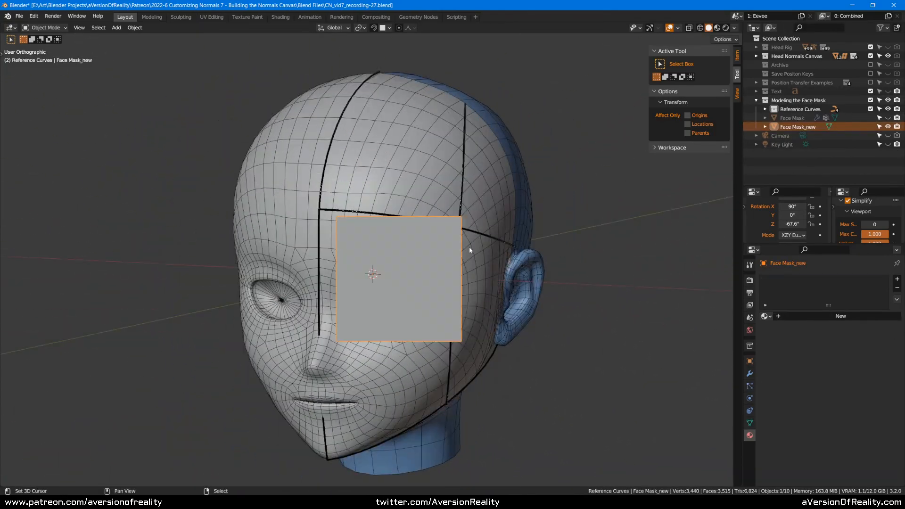
{"action": "middle_click_drag", "start_coordinate": [469, 247], "coordinate": [386, 273]}
{"action": "middle_click_drag", "start_coordinate": [568, 213], "coordinate": [378, 212]}
{"action": "key", "text": "Tab"}
{"action": "scroll", "coordinate": [342, 209], "scroll_direction": "up", "scroll_amount": 1}
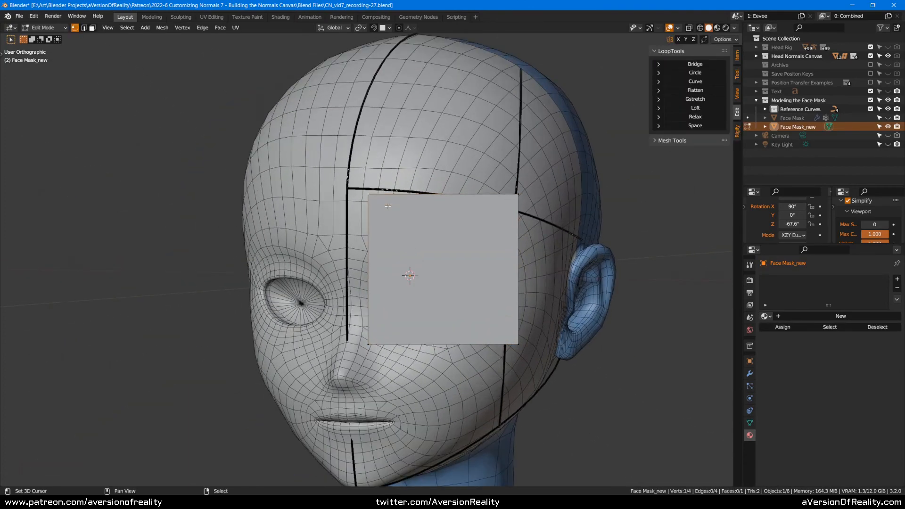
{"action": "key", "text": "g"}
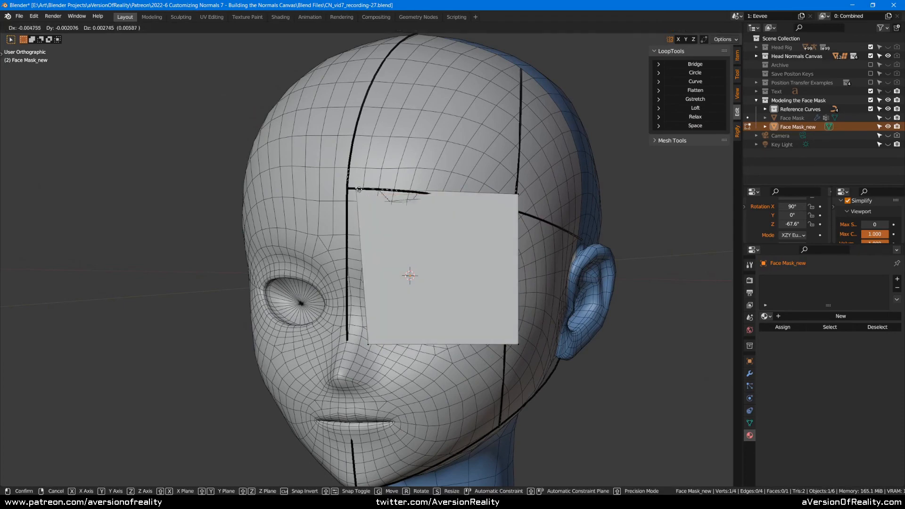
{"action": "left_click", "coordinate": [356, 191]}
- Snap the plane's outer corners to where the three-quarter vertical curve crosses the brow curve and the jaw line
{"action": "middle_click_drag", "start_coordinate": [598, 198], "coordinate": [567, 199]}
{"action": "left_click", "coordinate": [465, 203]}
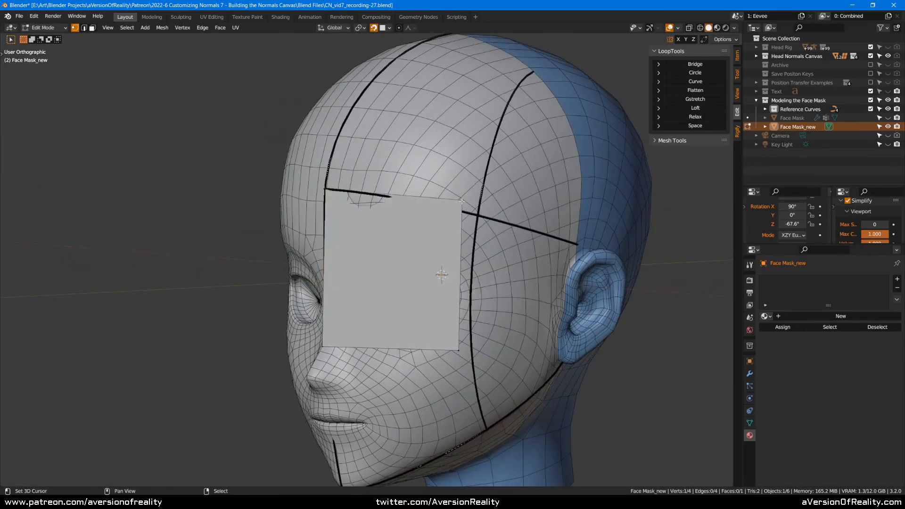
{"action": "key", "text": "g"}
{"action": "left_click", "coordinate": [477, 219]}
{"action": "middle_click_drag", "start_coordinate": [495, 264], "coordinate": [508, 241]}
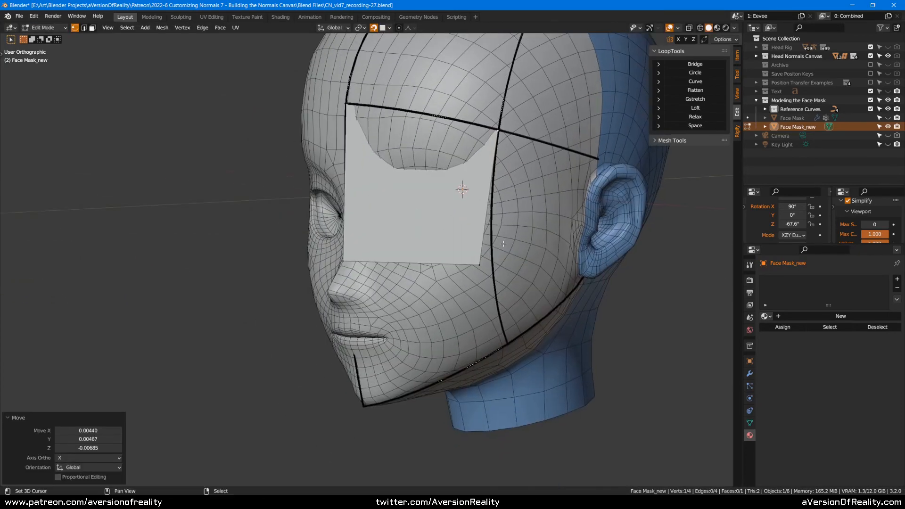
{"action": "left_click", "coordinate": [481, 266]}
{"action": "key", "text": "g"}
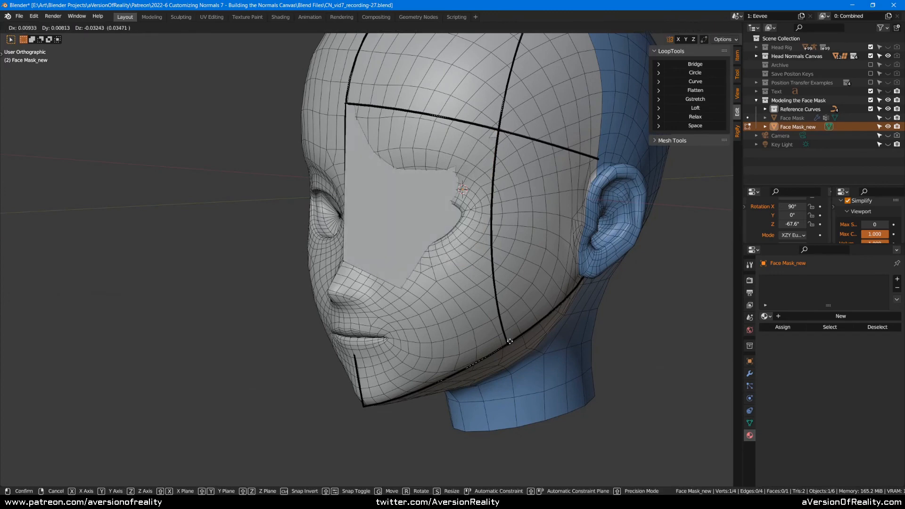
{"action": "left_click", "coordinate": [509, 342]}
- Show the model in wireframe, snap the plane's lower inner corner to the chin point and turn snapping off
{"action": "key", "text": "z"}
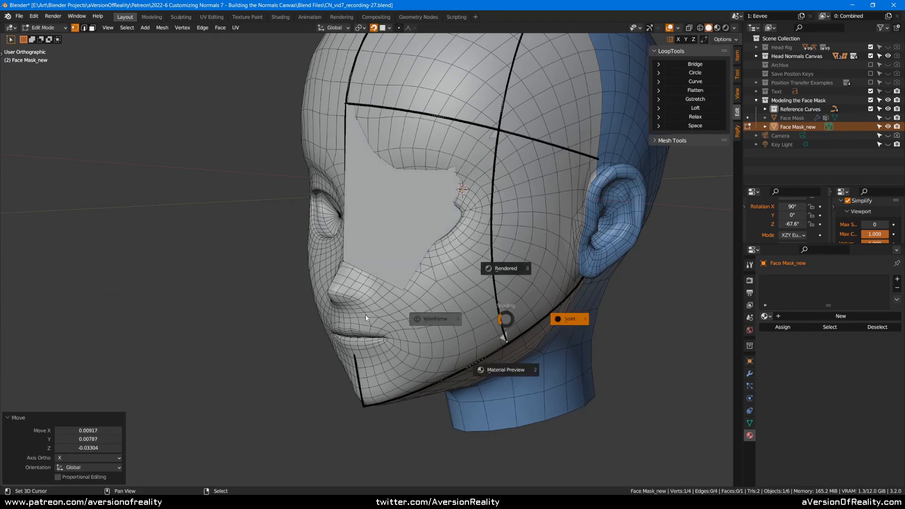
{"action": "left_click", "coordinate": [435, 318]}
{"action": "left_click", "coordinate": [337, 266]}
{"action": "key", "text": "g"}
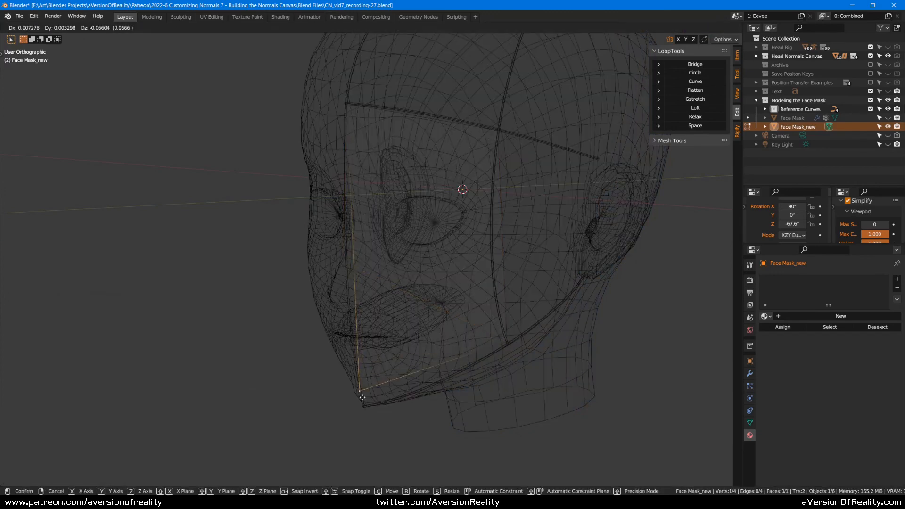
{"action": "left_click", "coordinate": [366, 412]}
{"action": "middle_click_drag", "start_coordinate": [418, 392], "coordinate": [482, 288]}
{"action": "key", "text": "shift+Tab"}
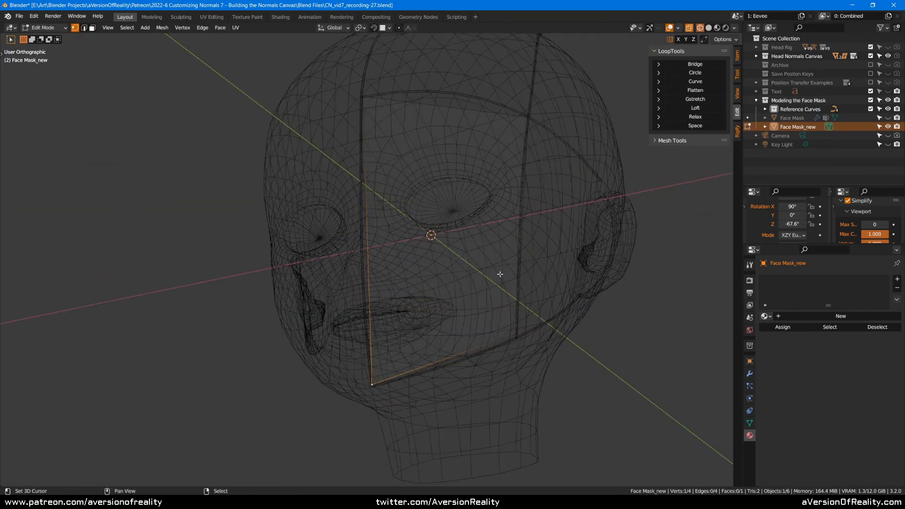
- Add two vertical loop cuts to the Face Mask_new plane between the front profile and the three-quarter curve
{"action": "middle_click_drag", "start_coordinate": [442, 215], "coordinate": [462, 244]}
{"action": "key", "text": "z"}
{"action": "left_click", "coordinate": [571, 236]}
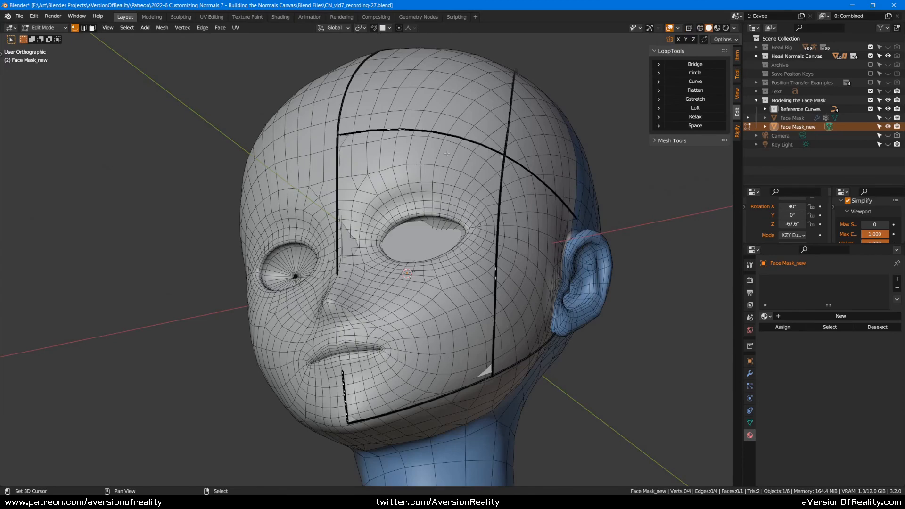
{"action": "key", "text": "shift+z"}
{"action": "key", "text": "ctrl+r"}
{"action": "scroll", "coordinate": [442, 388], "scroll_direction": "up", "scroll_amount": 1}
{"action": "left_click", "coordinate": [442, 388]}
{"action": "right_click", "coordinate": [442, 388]}
- Push the new loop cut vertices outward with a Shrink/Fatten offset of 0.006
{"action": "middle_click_drag", "start_coordinate": [535, 216], "coordinate": [538, 170]}
{"action": "left_click", "coordinate": [543, 166]}
{"action": "right_click", "coordinate": [421, 180]}
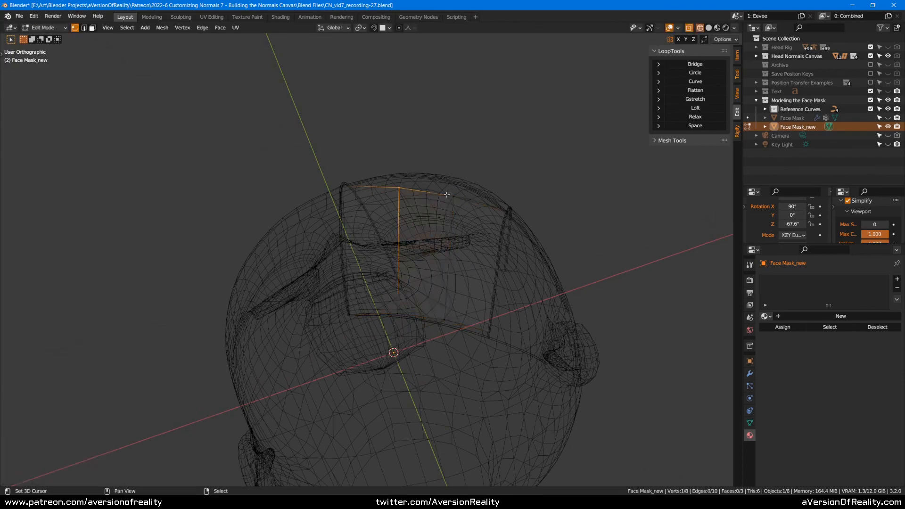
{"action": "key", "text": "alt+s"}
{"action": "left_click", "coordinate": [474, 172]}
- Return to solid shading and move the two upper loop cut vertices up onto the brow curve
{"action": "key", "text": "z"}
{"action": "left_click", "coordinate": [600, 172]}
{"action": "mouse_move", "coordinate": [600, 171]}
{"action": "middle_mouse_down"}
{"action": "mouse_move", "coordinate": [545, 212]}
{"action": "mouse_move", "coordinate": [498, 187]}
{"action": "middle_mouse_up"}
{"action": "scroll", "coordinate": [497, 187], "scroll_direction": "up", "scroll_amount": 1}
{"action": "middle_click_drag", "start_coordinate": [498, 188], "coordinate": [452, 277], "text": "shift"}
{"action": "scroll", "coordinate": [452, 277], "scroll_direction": "up", "scroll_amount": 1}
{"action": "key", "text": "g"}
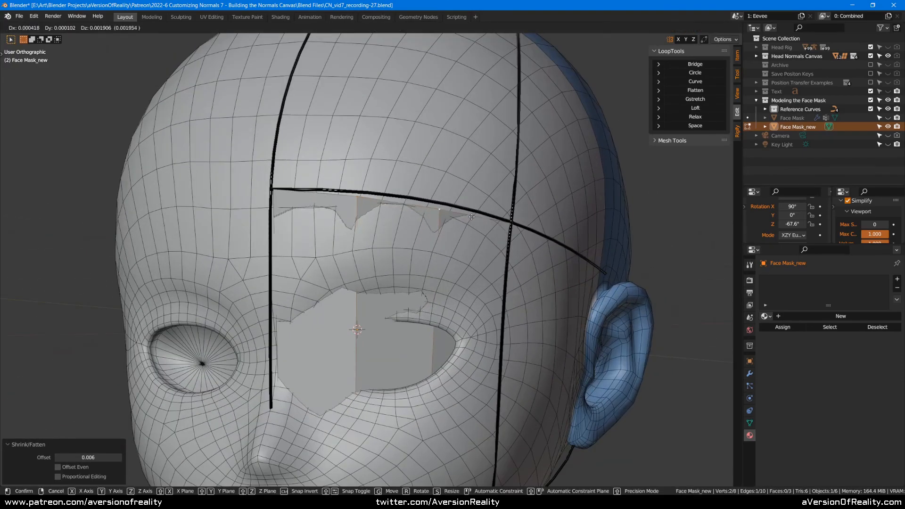
{"action": "left_click", "coordinate": [472, 214]}
{"action": "right_click", "coordinate": [451, 214]}
{"action": "key", "text": "g"}
{"action": "left_click", "coordinate": [453, 211]}
- Move the two lower loop cut vertices along Z to the jaw line, rotate them 2.89° and save the file
{"action": "scroll", "coordinate": [487, 324], "scroll_direction": "down", "scroll_amount": 2}
{"action": "middle_click_drag", "start_coordinate": [487, 324], "coordinate": [508, 180], "text": "shift"}
{"action": "right_click", "coordinate": [392, 351]}
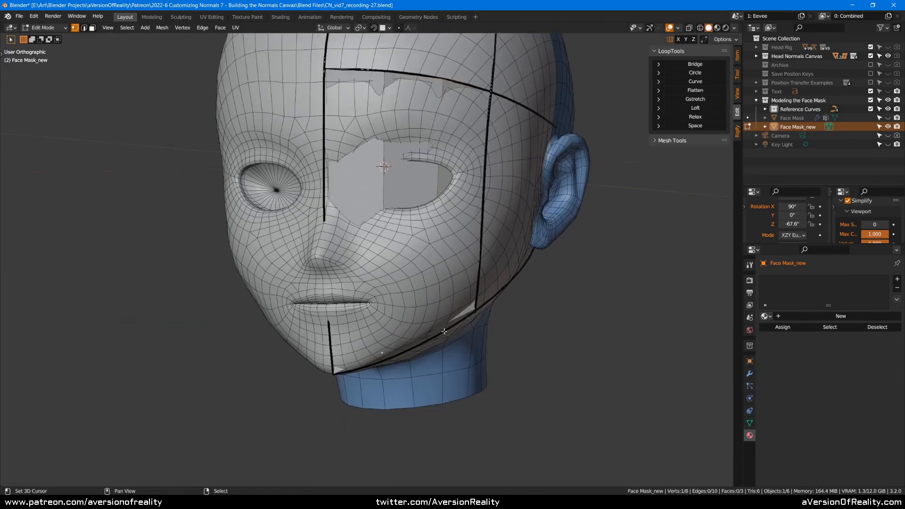
{"action": "scroll", "coordinate": [432, 335], "scroll_direction": "up", "scroll_amount": 2}
{"action": "right_click", "coordinate": [451, 351], "text": "shift"}
{"action": "middle_click_drag", "start_coordinate": [531, 315], "coordinate": [517, 391]}
{"action": "key", "text": "g"}
{"action": "key", "text": "z"}
{"action": "left_click", "coordinate": [525, 324]}
{"action": "key", "text": "r"}
{"action": "left_click", "coordinate": [489, 233]}
{"action": "scroll", "coordinate": [516, 391], "scroll_direction": "down", "scroll_amount": 2}
{"action": "key", "text": "ctrl+s"}
- Show the original Face Mask to compare it with the new mesh from several angles, and hide it again
{"action": "left_click", "coordinate": [888, 118]}
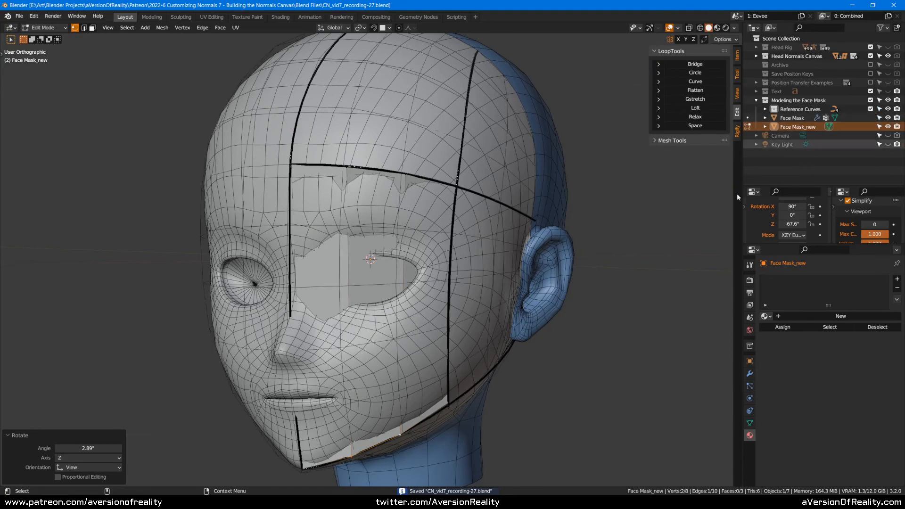
{"action": "middle_click_drag", "start_coordinate": [450, 191], "coordinate": [328, 193]}
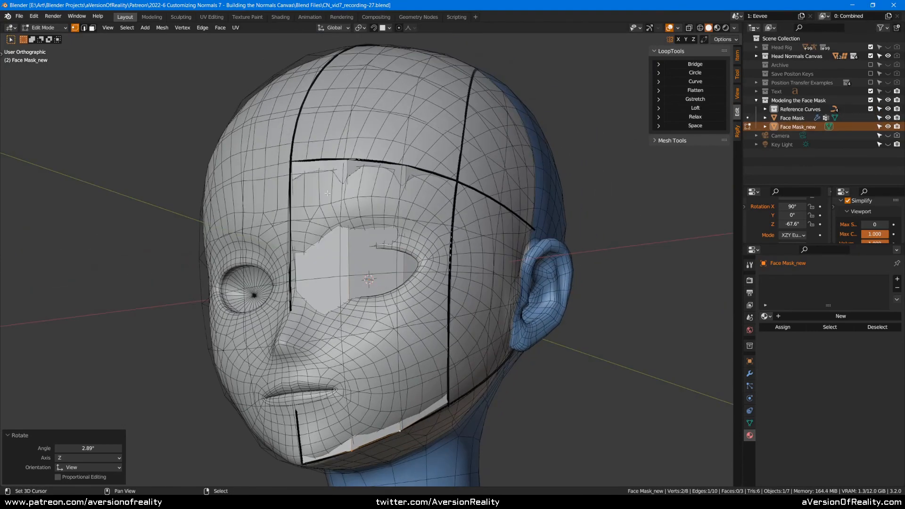
{"action": "middle_click_drag", "start_coordinate": [506, 220], "coordinate": [340, 425]}
{"action": "middle_click_drag", "start_coordinate": [319, 191], "coordinate": [439, 206]}
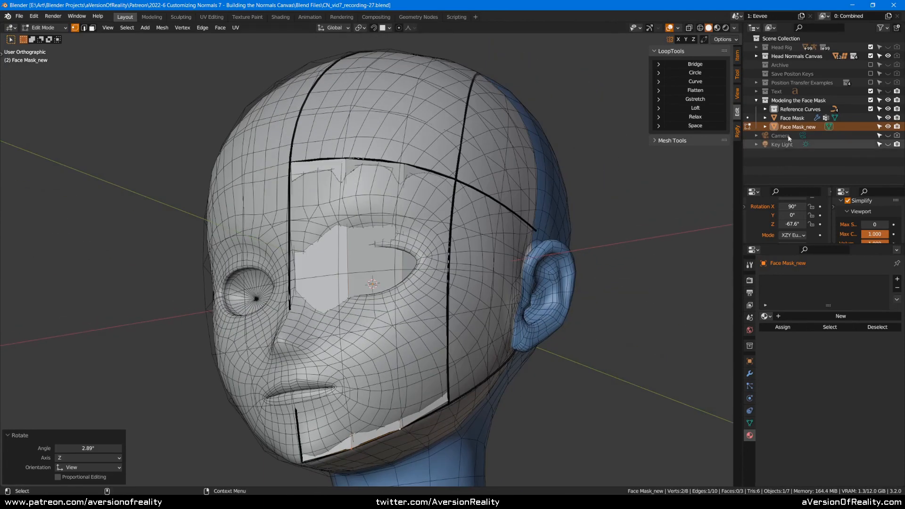
{"action": "left_click", "coordinate": [888, 127]}
{"action": "left_click", "coordinate": [888, 127]}
{"action": "left_click", "coordinate": [888, 118]}
- Add four horizontal loop cuts across Face Mask_new and push them outward about 0.0036 with Shrink/Fatten
{"action": "scroll", "coordinate": [359, 258], "scroll_direction": "up", "scroll_amount": 2}
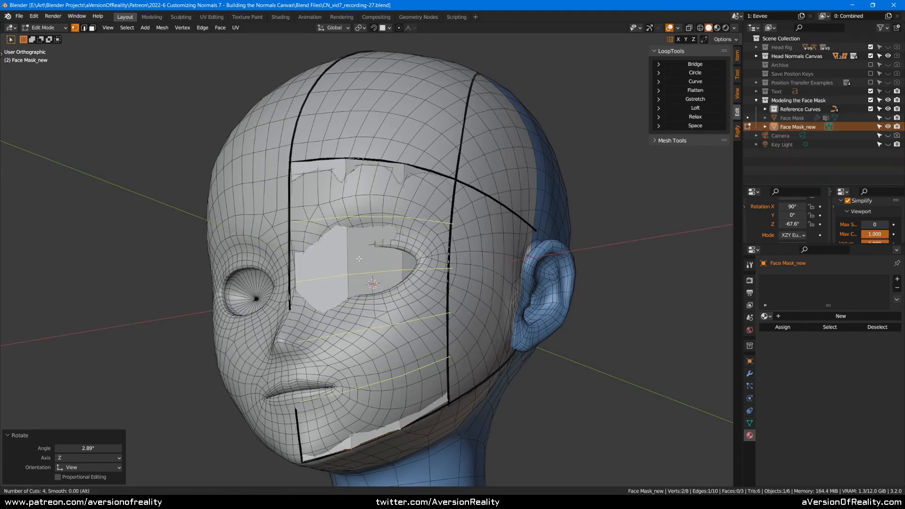
{"action": "left_click", "coordinate": [359, 258]}
{"action": "right_click", "coordinate": [359, 258]}
{"action": "key", "text": "KP_3"}
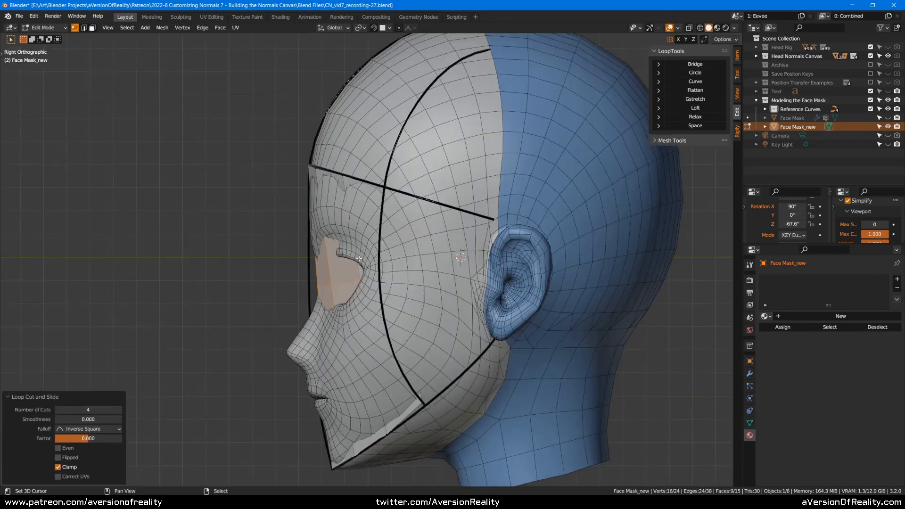
{"action": "key", "text": "shift+z"}
{"action": "key", "text": "alt+s"}
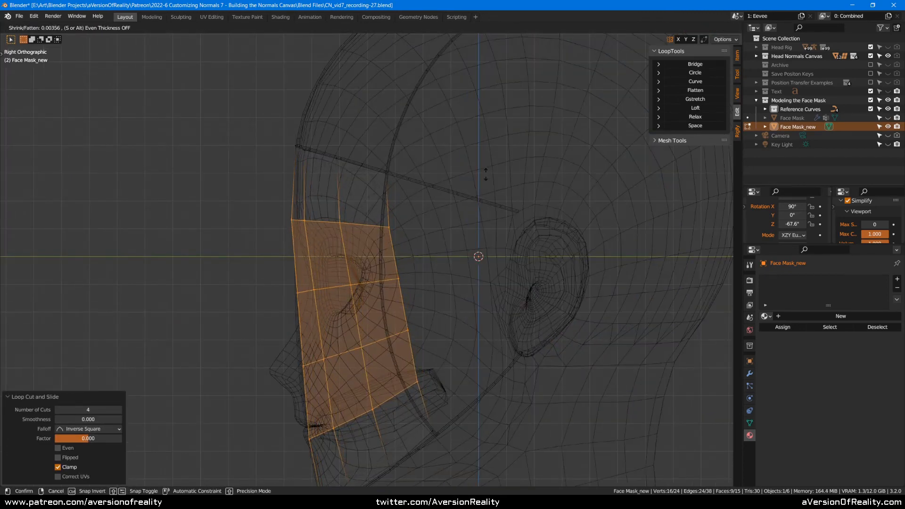
{"action": "left_click", "coordinate": [486, 176]}
- In side view, move the new vertices on the mesh's outer edge one by one onto the three-quarter vertical curve
{"action": "left_click", "coordinate": [394, 222]}
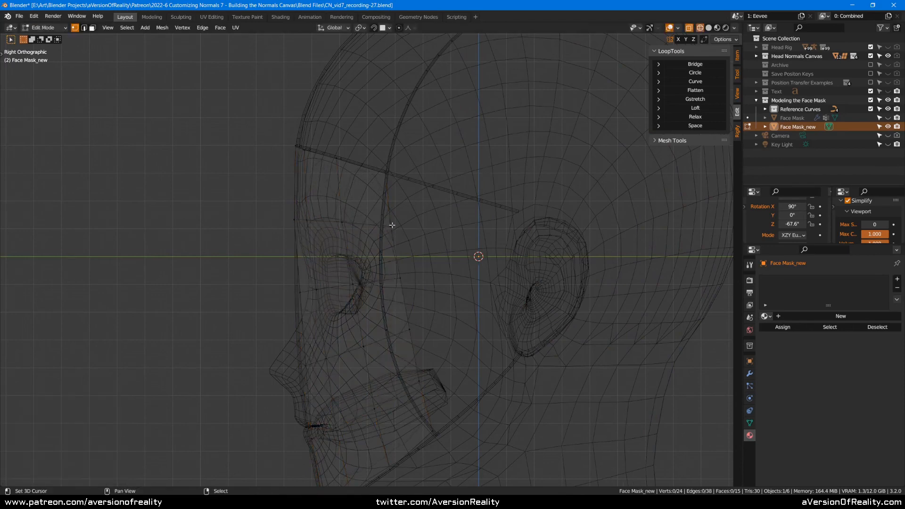
{"action": "scroll", "coordinate": [435, 224], "scroll_direction": "up", "scroll_amount": 1}
{"action": "key", "text": "g"}
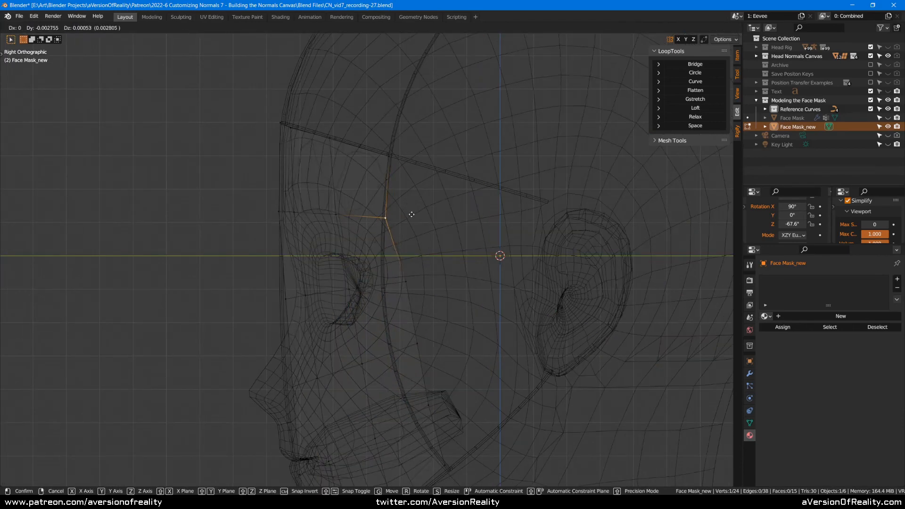
{"action": "left_click", "coordinate": [412, 215]}
{"action": "right_click", "coordinate": [407, 272]}
{"action": "key", "text": "g"}
{"action": "left_click", "coordinate": [404, 341]}
{"action": "key", "text": "g"}
{"action": "left_click", "coordinate": [415, 351]}
{"action": "key", "text": "g"}
{"action": "left_click", "coordinate": [445, 380]}
{"action": "middle_click_drag", "start_coordinate": [446, 379], "coordinate": [422, 279], "text": "shift"}
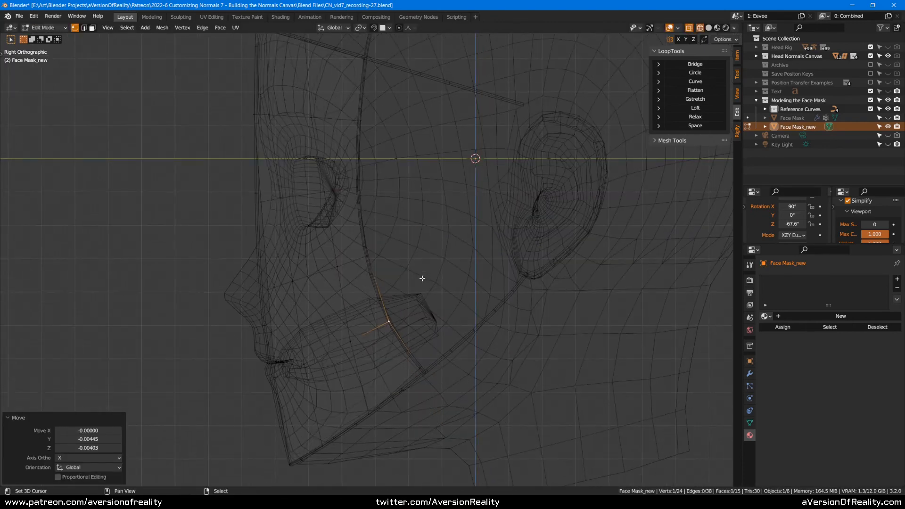
- Return to solid shading and snap the lower outer corner vertex to the crossing of the three-quarter curve and the jaw line
{"action": "scroll", "coordinate": [422, 363], "scroll_direction": "up", "scroll_amount": 4}
{"action": "key", "text": "shift+z"}
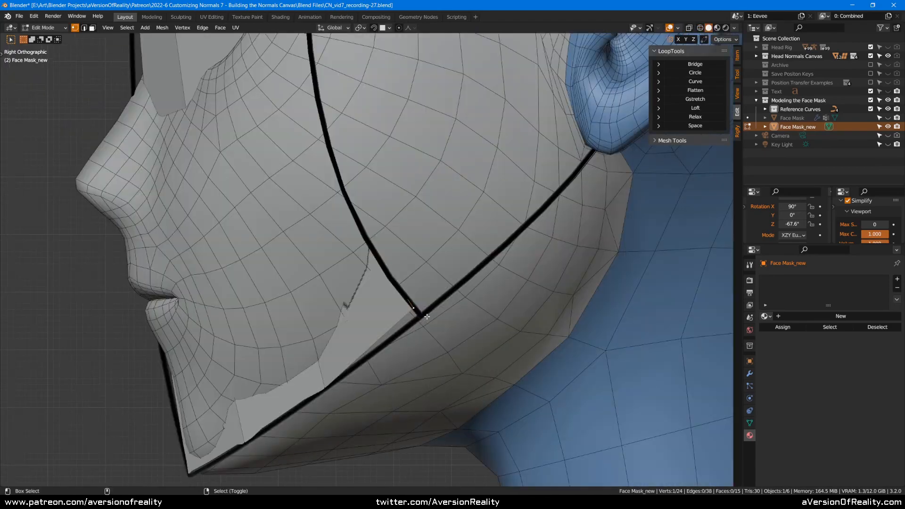
{"action": "key", "text": "g"}
{"action": "left_click", "coordinate": [419, 316]}
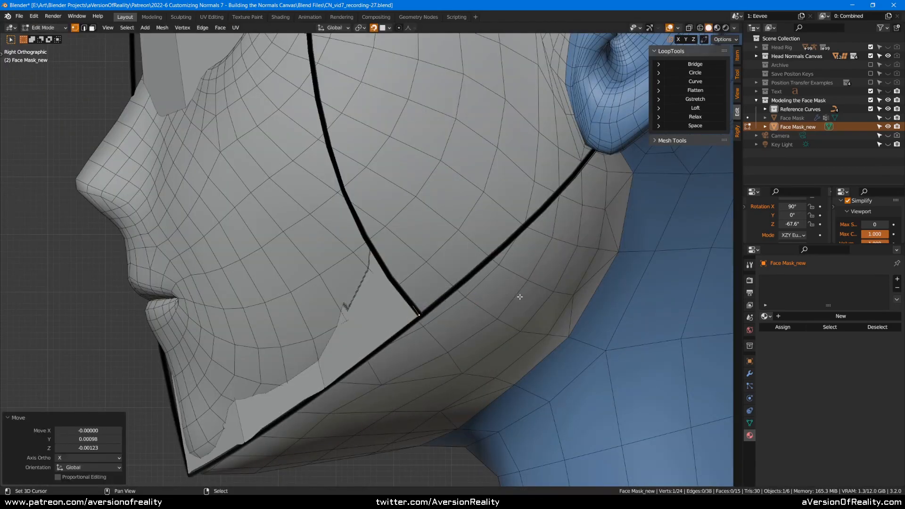
- Turn off snapping and nudge the lower outer corner vertex exactly onto the crossing of the three-quarter curve and jaw line
{"action": "scroll", "coordinate": [520, 297], "scroll_direction": "down", "scroll_amount": 1}
{"action": "key", "text": "z"}
{"action": "left_click", "coordinate": [474, 295]}
{"action": "mouse_move", "coordinate": [492, 291]}
{"action": "middle_mouse_down"}
{"action": "mouse_move", "coordinate": [532, 277]}
{"action": "mouse_move", "coordinate": [563, 280]}
{"action": "mouse_move", "coordinate": [549, 291]}
{"action": "middle_mouse_up"}
{"action": "key", "text": "shift+Tab"}
{"action": "key", "text": "g"}
{"action": "left_click", "coordinate": [564, 292]}
{"action": "key", "text": "z"}
{"action": "left_click", "coordinate": [657, 284]}
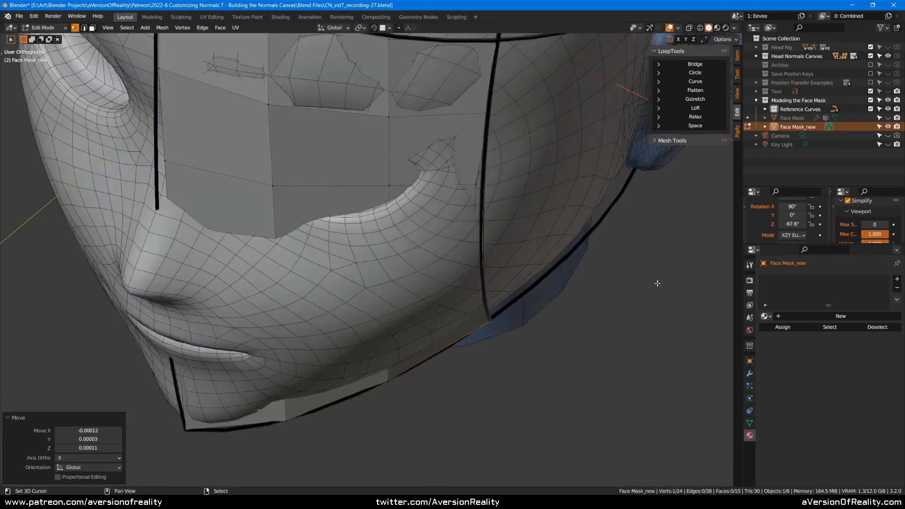
- Select the two middle horizontal edge loops of Face Mask_new and push them outward about 0.0089 with Shrink/Fatten
{"action": "scroll", "coordinate": [657, 283], "scroll_direction": "down", "scroll_amount": 3}
{"action": "middle_click_drag", "start_coordinate": [517, 189], "coordinate": [515, 177]}
{"action": "key", "text": "alt+a"}
{"action": "key", "text": "z"}
{"action": "left_click", "coordinate": [374, 129]}
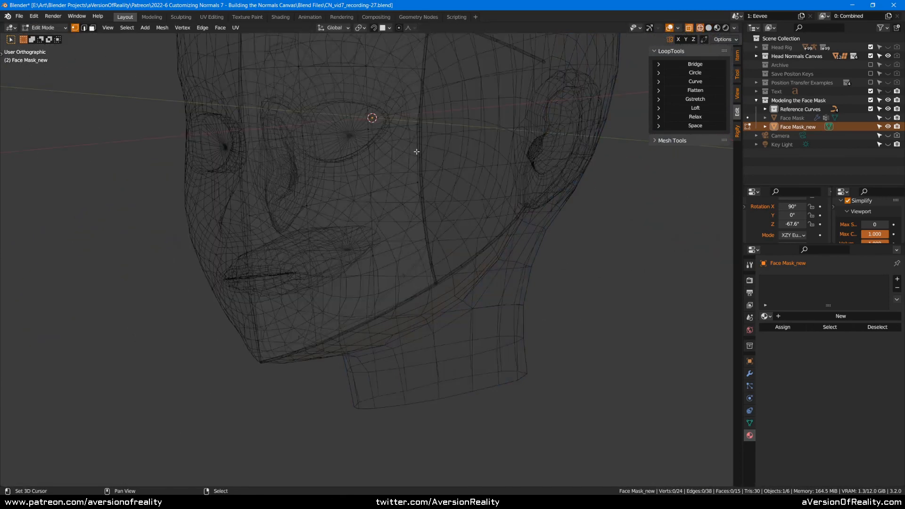
{"action": "left_click", "coordinate": [324, 135], "text": "alt"}
{"action": "left_click", "coordinate": [349, 197], "text": "alt+shift"}
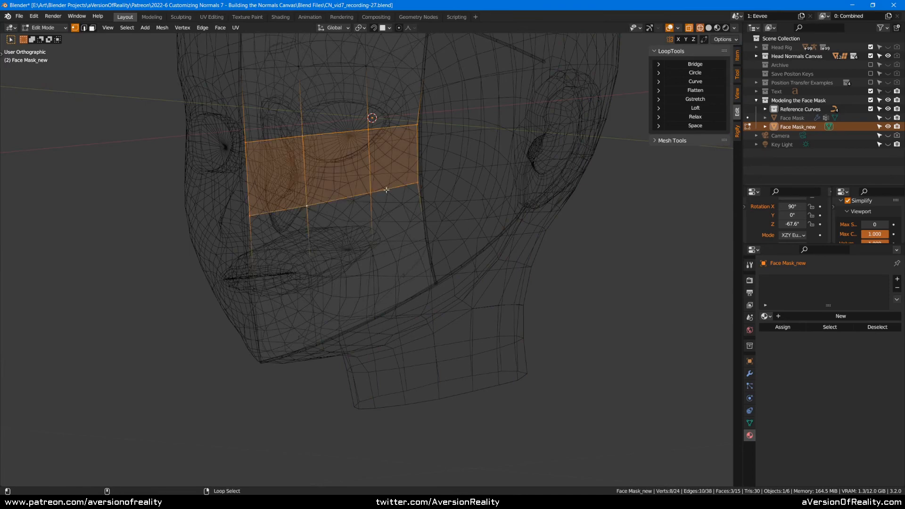
{"action": "key", "text": "z"}
{"action": "left_click", "coordinate": [590, 155]}
{"action": "middle_click_drag", "start_coordinate": [592, 153], "coordinate": [565, 97]}
{"action": "key", "text": "alt+s"}
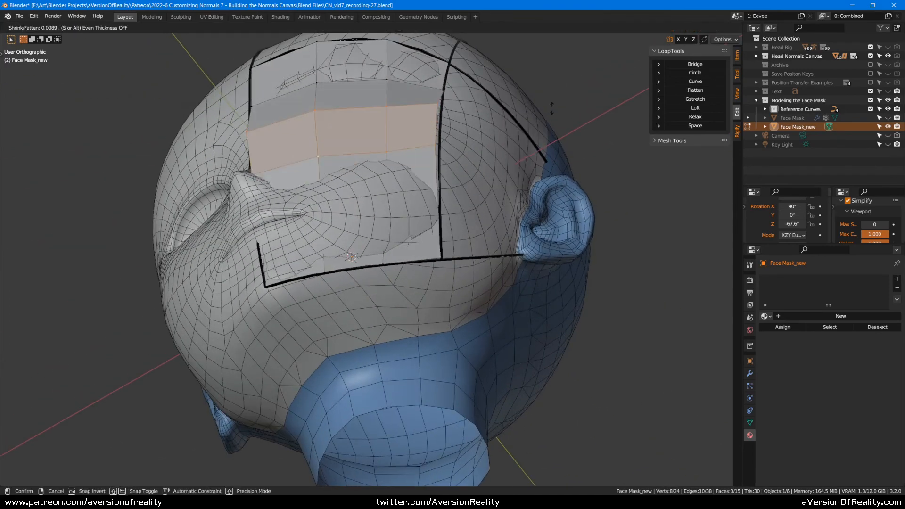
{"action": "left_click", "coordinate": [551, 109]}
- Push the lowest inner horizontal edge loop outward 0.006 and the uppermost one 0.002 with Shrink/Fatten
{"action": "left_click", "coordinate": [515, 165], "text": "alt"}
{"action": "key", "text": "alt+s"}
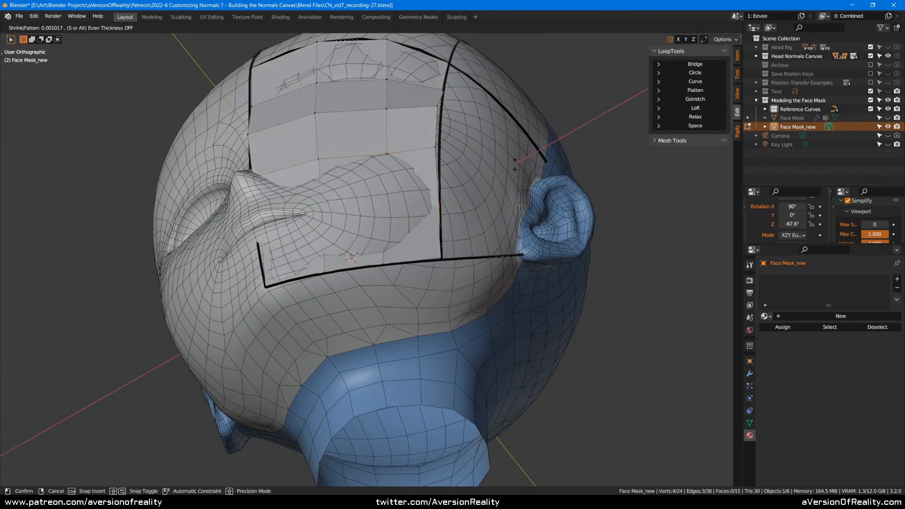
{"action": "left_click", "coordinate": [516, 155]}
{"action": "middle_click_drag", "start_coordinate": [437, 130], "coordinate": [472, 219], "text": "shift"}
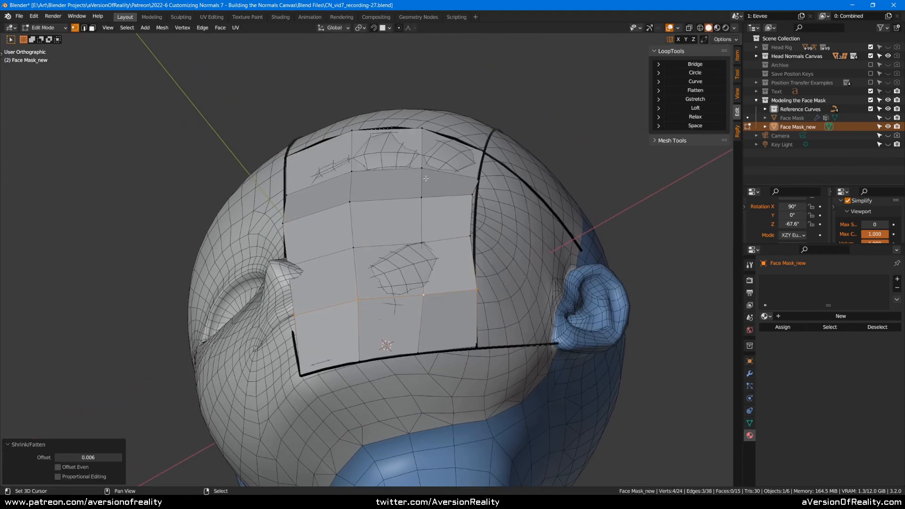
{"action": "left_click", "coordinate": [416, 167], "text": "alt"}
{"action": "key", "text": "alt+s"}
{"action": "left_click", "coordinate": [417, 169]}
{"action": "mouse_move", "coordinate": [417, 169]}
{"action": "middle_mouse_down"}
{"action": "mouse_move", "coordinate": [497, 174]}
{"action": "mouse_move", "coordinate": [352, 173]}
{"action": "middle_mouse_up"}
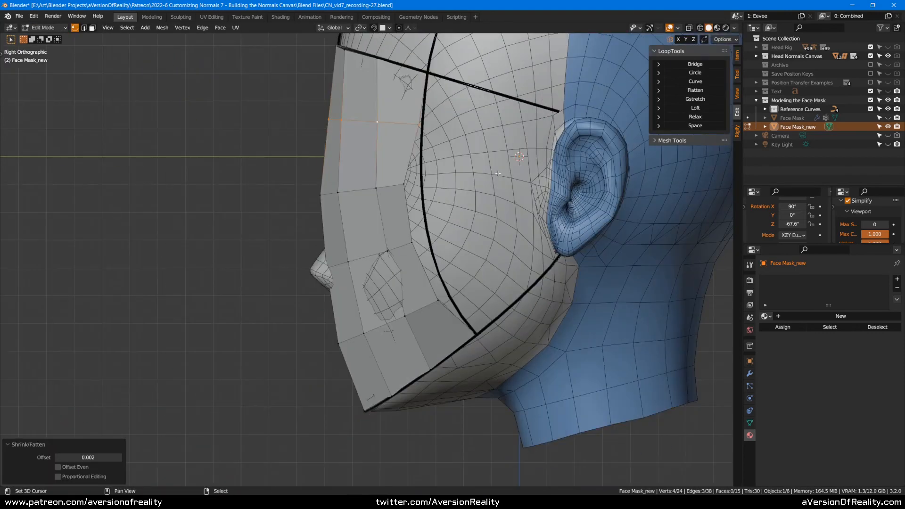
- In side wireframe view, move the front vertex pairs of the two upper rows back so the centre edge meets the profile curve
{"action": "key", "text": "shift+z"}
{"action": "scroll", "coordinate": [333, 115], "scroll_direction": "up", "scroll_amount": 1}
{"action": "left_click", "coordinate": [333, 123]}
{"action": "key", "text": "c"}
{"action": "left_click", "coordinate": [345, 127]}
{"action": "right_click", "coordinate": [345, 127]}
{"action": "key", "text": "g"}
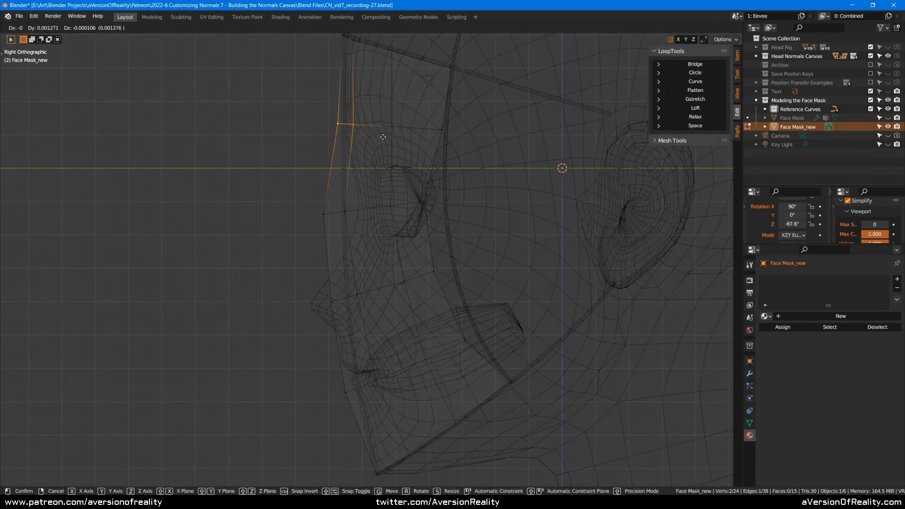
{"action": "left_click", "coordinate": [387, 137]}
{"action": "key", "text": "alt+a"}
{"action": "key", "text": "c"}
{"action": "left_click", "coordinate": [335, 215]}
{"action": "right_click", "coordinate": [336, 215]}
{"action": "key", "text": "g"}
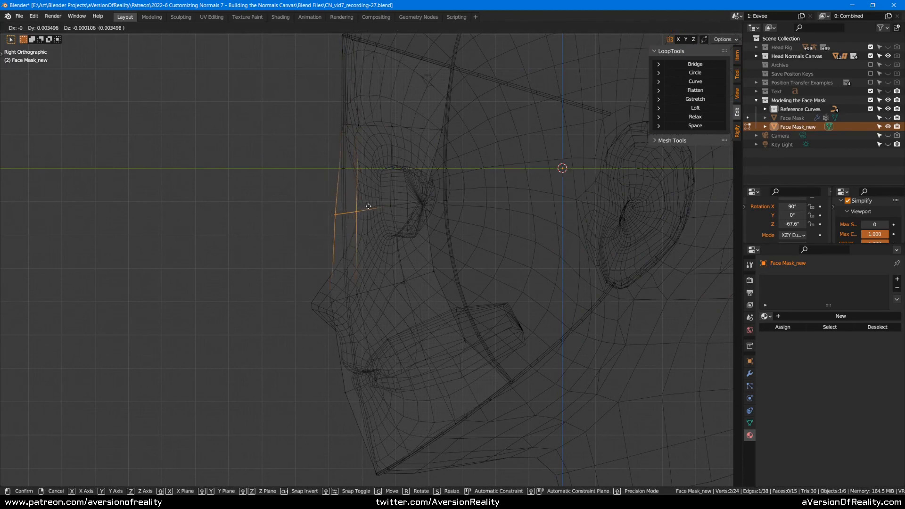
{"action": "left_click", "coordinate": [373, 206]}
- Move the front vertex pairs of the two lower rows back so the centre edge follows the profile curve down to the chin
{"action": "key", "text": "alt+a"}
{"action": "key", "text": "c"}
{"action": "scroll", "coordinate": [337, 306], "scroll_direction": "down", "scroll_amount": 5}
{"action": "left_click_drag", "start_coordinate": [339, 299], "coordinate": [372, 372]}
{"action": "right_click", "coordinate": [372, 373]}
{"action": "key", "text": "g"}
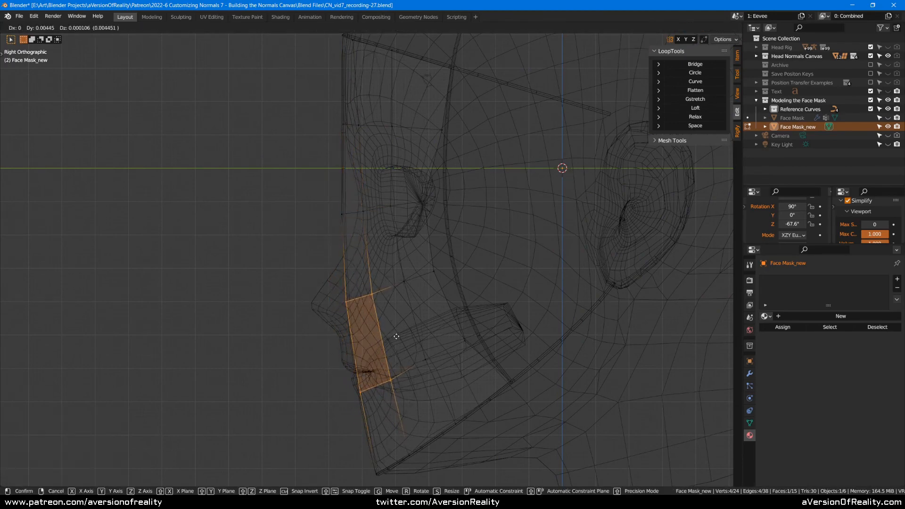
{"action": "left_click", "coordinate": [370, 370]}
{"action": "key", "text": "alt+a"}
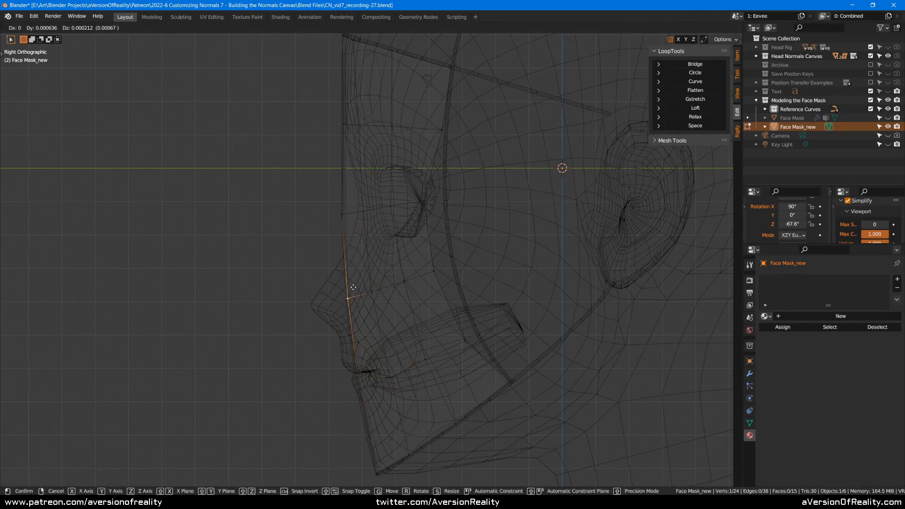
- In side view, move the outer edge vertices back toward the three-quarter vertical curve and return to solid shading
{"action": "key", "text": "g"}
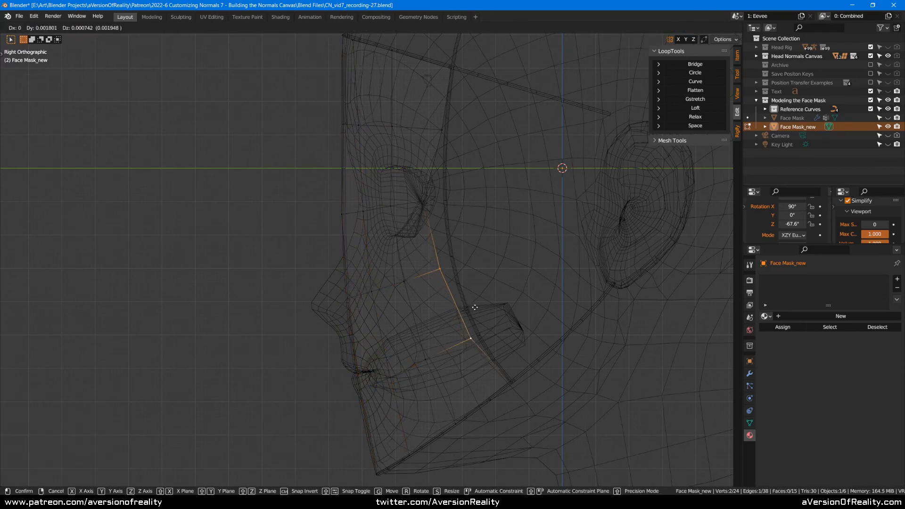
{"action": "left_click", "coordinate": [481, 305]}
{"action": "right_click", "coordinate": [448, 267]}
{"action": "key", "text": "g"}
{"action": "left_click", "coordinate": [470, 262]}
{"action": "right_click", "coordinate": [431, 202]}
{"action": "key", "text": "g"}
{"action": "left_click", "coordinate": [456, 200]}
{"action": "right_click", "coordinate": [444, 131]}
{"action": "key", "text": "g"}
{"action": "left_click", "coordinate": [456, 132]}
{"action": "key", "text": "shift+z"}
{"action": "scroll", "coordinate": [545, 178], "scroll_direction": "down", "scroll_amount": 2}
{"action": "middle_click_drag", "start_coordinate": [545, 177], "coordinate": [550, 236]}
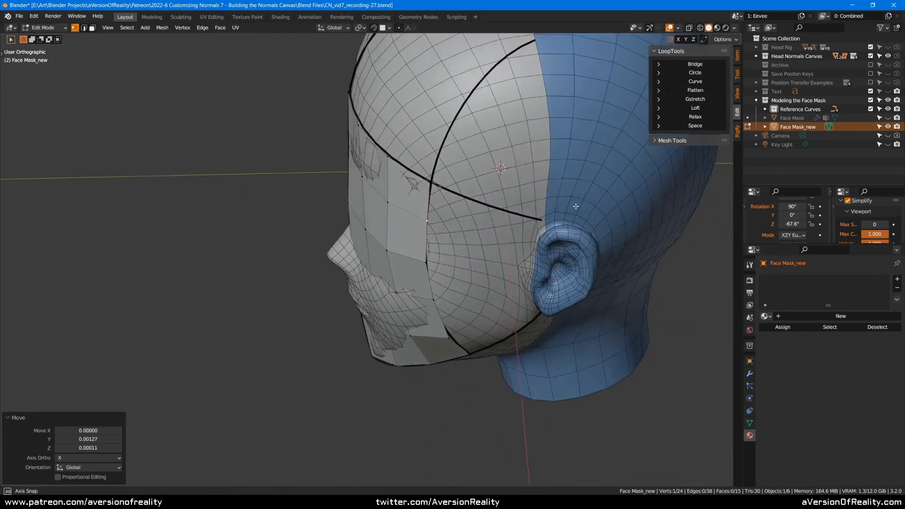
- Turn snapping on and snap the outer edge vertex just above the lower corner onto the three-quarter curve
{"action": "scroll", "coordinate": [550, 236], "scroll_direction": "up", "scroll_amount": 3}
{"action": "right_click", "coordinate": [367, 295], "text": "shift"}
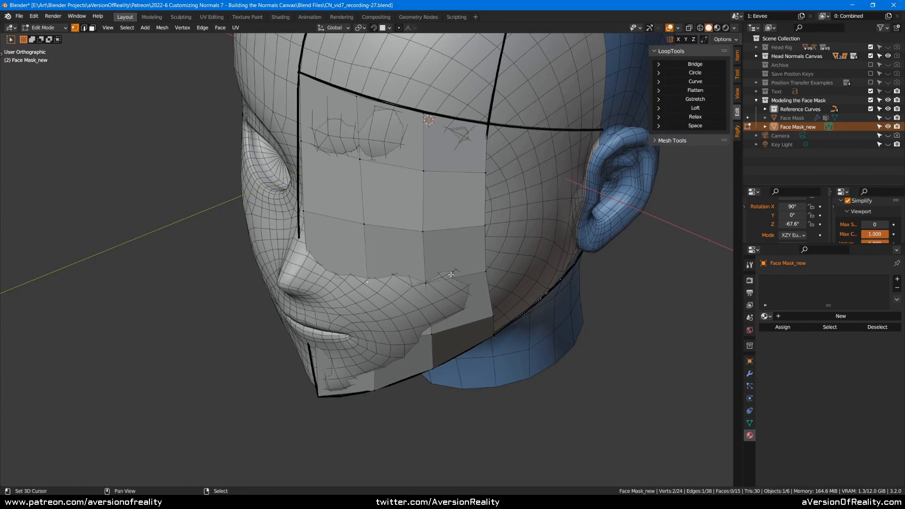
{"action": "middle_click_drag", "start_coordinate": [449, 281], "coordinate": [438, 229]}
{"action": "middle_click_drag", "start_coordinate": [484, 290], "coordinate": [516, 285]}
{"action": "key", "text": "shift+v"}
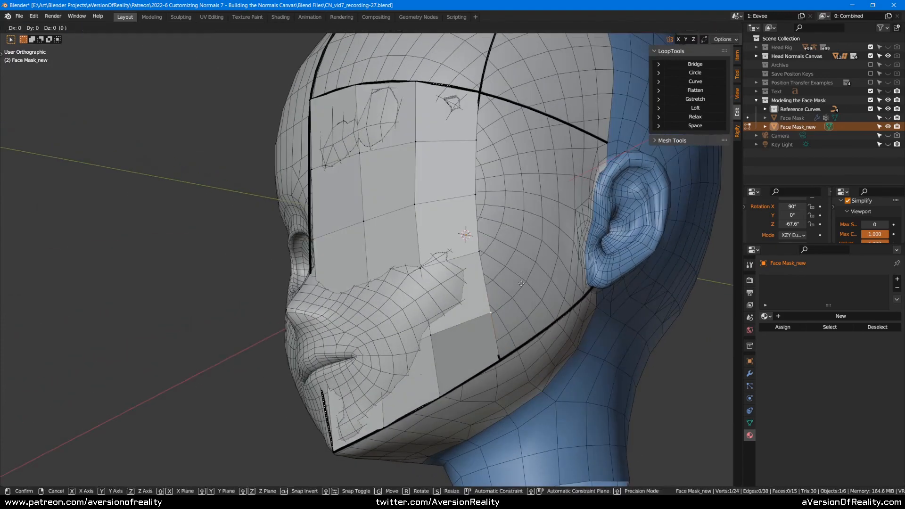
{"action": "left_click", "coordinate": [515, 284]}
{"action": "middle_click_drag", "start_coordinate": [596, 246], "coordinate": [532, 277]}
{"action": "scroll", "coordinate": [531, 276], "scroll_direction": "up", "scroll_amount": 2}
{"action": "middle_click_drag", "start_coordinate": [478, 306], "coordinate": [545, 272]}
{"action": "key", "text": "shift+Tab"}
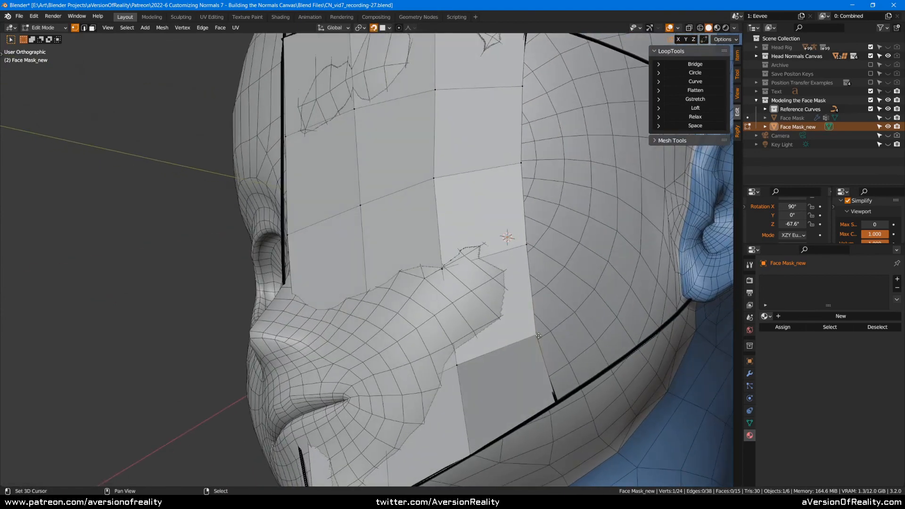
{"action": "key", "text": "g"}
{"action": "left_click", "coordinate": [544, 273]}
- Snap the remaining three outer edge vertices one by one onto the three-quarter curve
{"action": "right_click", "coordinate": [530, 251]}
{"action": "key", "text": "g"}
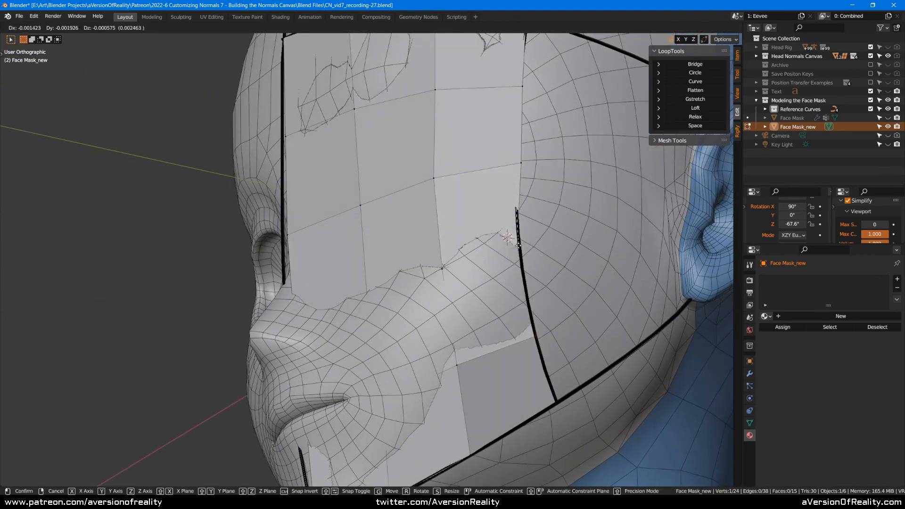
{"action": "left_click", "coordinate": [519, 250]}
{"action": "right_click", "coordinate": [520, 164]}
{"action": "key", "text": "g"}
{"action": "left_click", "coordinate": [516, 164]}
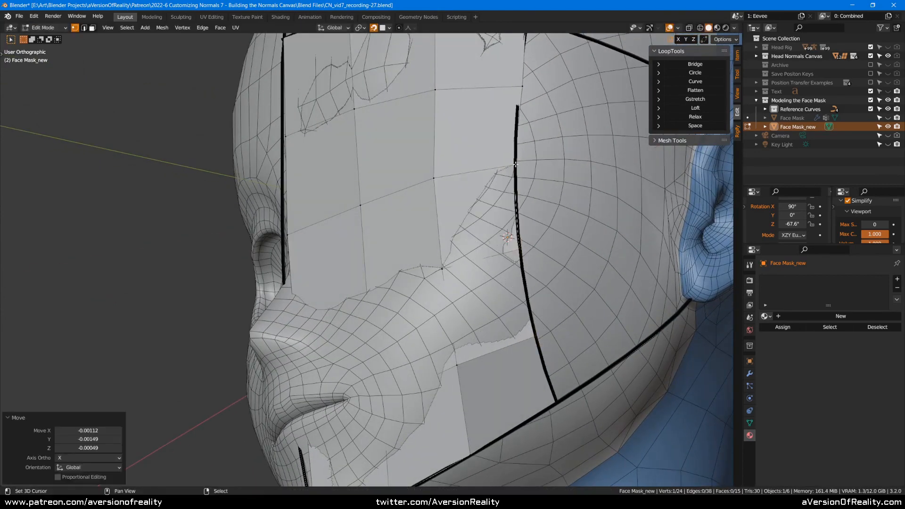
{"action": "right_click", "coordinate": [523, 86]}
{"action": "key", "text": "g"}
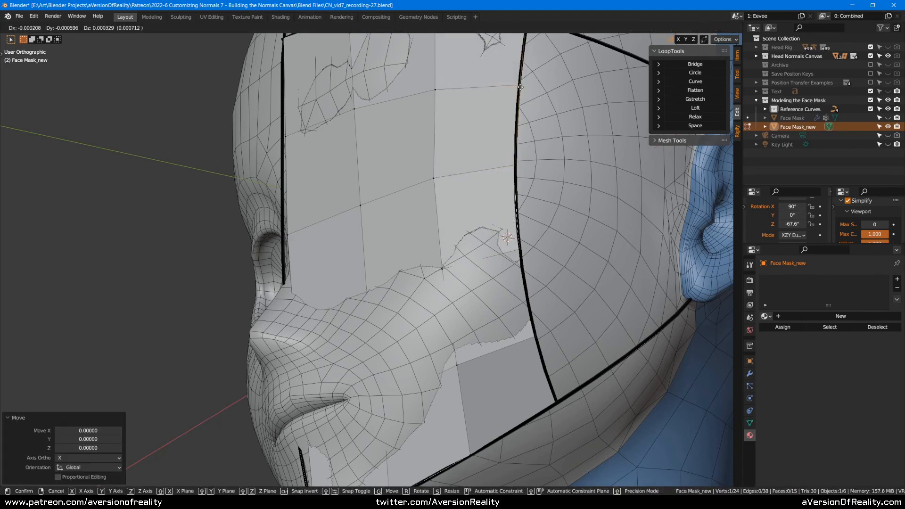
{"action": "left_click", "coordinate": [521, 87]}
- Flatten the centre column of vertices onto the mirror plane by scaling it to 0 in X about the 3D cursor
{"action": "scroll", "coordinate": [522, 87], "scroll_direction": "down", "scroll_amount": 3}
{"action": "middle_click_drag", "start_coordinate": [527, 92], "coordinate": [615, 163]}
{"action": "key", "text": "period"}
{"action": "left_click", "coordinate": [322, 228]}
{"action": "right_click", "coordinate": [332, 233], "text": "alt"}
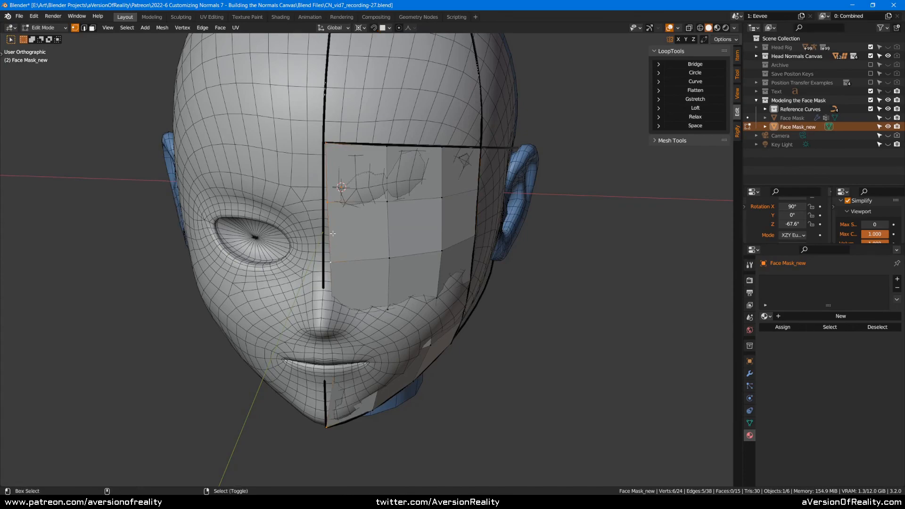
{"action": "key", "text": "s"}
{"action": "key", "text": "x"}
{"action": "key", "text": "0"}
{"action": "key", "text": "Return"}
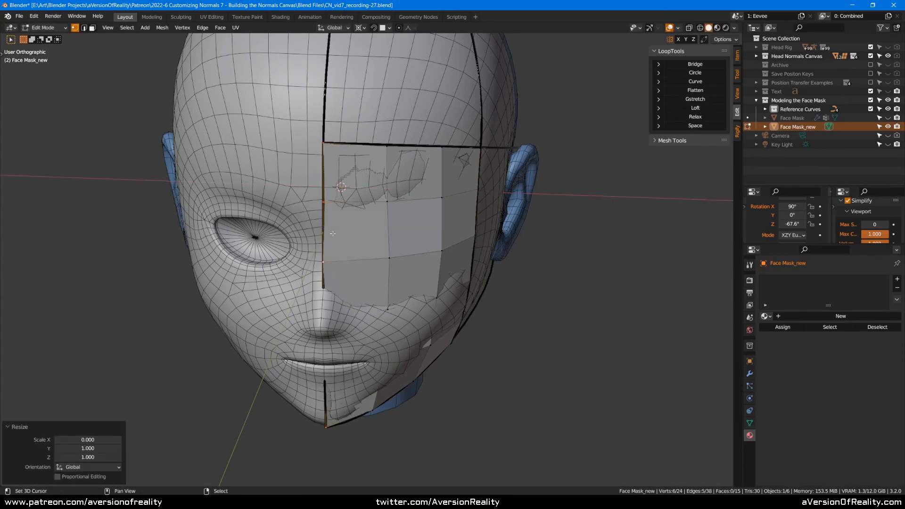
{"action": "middle_click_drag", "start_coordinate": [333, 233], "coordinate": [423, 193]}
{"action": "key", "text": "period"}
{"action": "left_click", "coordinate": [413, 239]}
- Select the two inner vertices of the mouth-level row through wireframe and push them outward with Shrink/Fatten
{"action": "right_click", "coordinate": [378, 325]}
{"action": "key", "text": "shift+z"}
{"action": "middle_click_drag", "start_coordinate": [378, 325], "coordinate": [360, 362]}
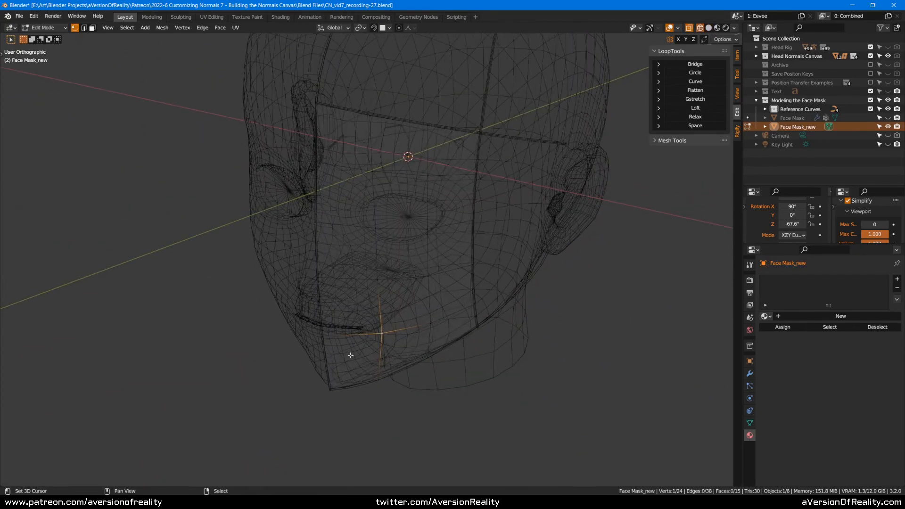
{"action": "middle_click_drag", "start_coordinate": [429, 308], "coordinate": [438, 278]}
{"action": "left_click", "coordinate": [429, 313], "text": "shift"}
{"action": "key", "text": "shift+z"}
{"action": "middle_click_drag", "start_coordinate": [513, 297], "coordinate": [419, 259]}
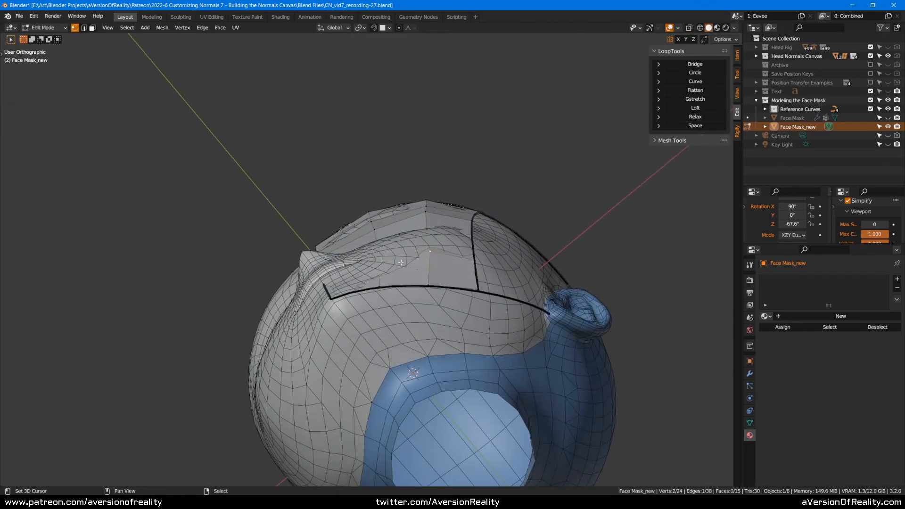
{"action": "key", "text": "alt+s"}
{"action": "left_click", "coordinate": [400, 234]}
- Push four more inner vertices of the cheek and eye area outward one by one with Shrink/Fatten to even out the surface
{"action": "right_click", "coordinate": [383, 239]}
{"action": "key", "text": "alt+s"}
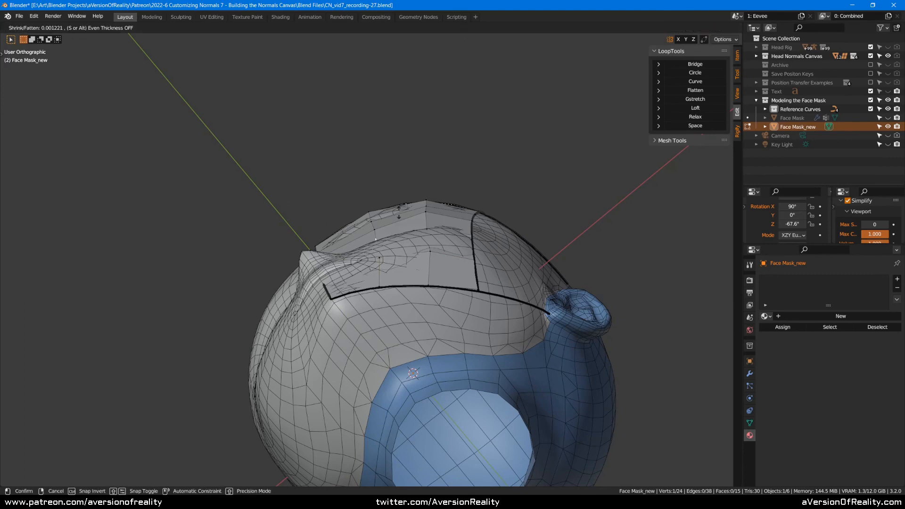
{"action": "left_click", "coordinate": [399, 212]}
{"action": "right_click", "coordinate": [427, 229]}
{"action": "key", "text": "alt+s"}
{"action": "left_click", "coordinate": [493, 178]}
{"action": "middle_click_drag", "start_coordinate": [493, 179], "coordinate": [492, 200]}
{"action": "scroll", "coordinate": [424, 90], "scroll_direction": "up", "scroll_amount": 2}
{"action": "right_click", "coordinate": [347, 232]}
{"action": "key", "text": "alt+s"}
{"action": "left_click", "coordinate": [362, 181]}
{"action": "right_click", "coordinate": [355, 270]}
{"action": "key", "text": "alt+s"}
{"action": "left_click", "coordinate": [379, 228]}
{"action": "middle_click_drag", "start_coordinate": [432, 241], "coordinate": [359, 289]}
{"action": "middle_click_drag", "start_coordinate": [306, 345], "coordinate": [334, 239]}
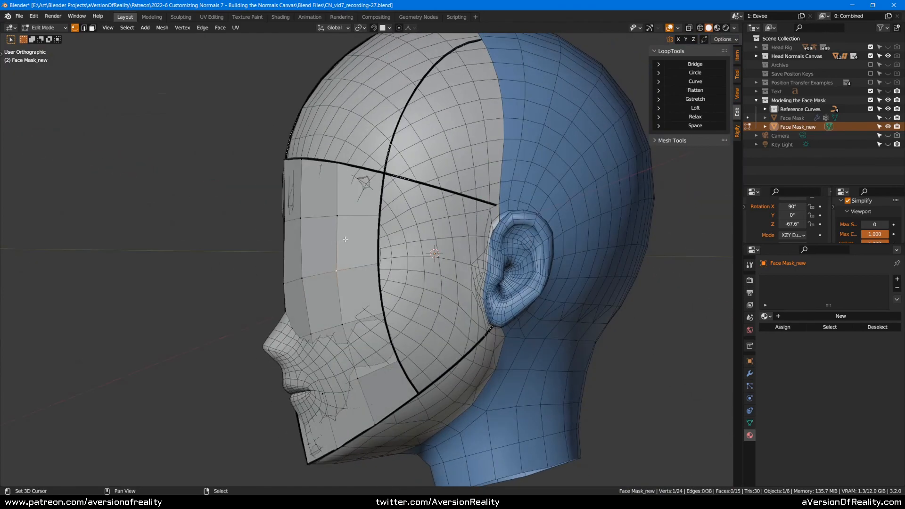
{"action": "middle_click_drag", "start_coordinate": [374, 98], "coordinate": [492, 144]}
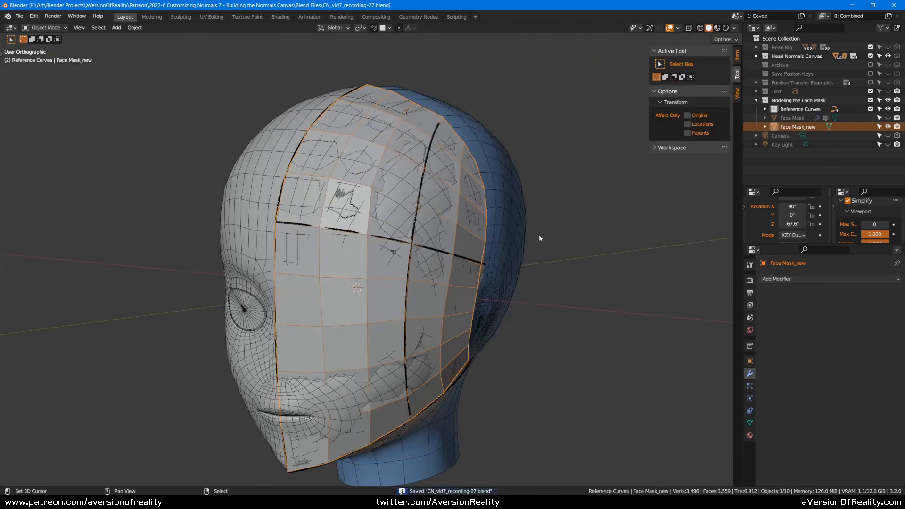
- Hide the Reference Curves and show the original Face Mask over Face Mask_new to compare them from several angles
{"action": "middle_click_drag", "start_coordinate": [539, 233], "coordinate": [412, 204]}
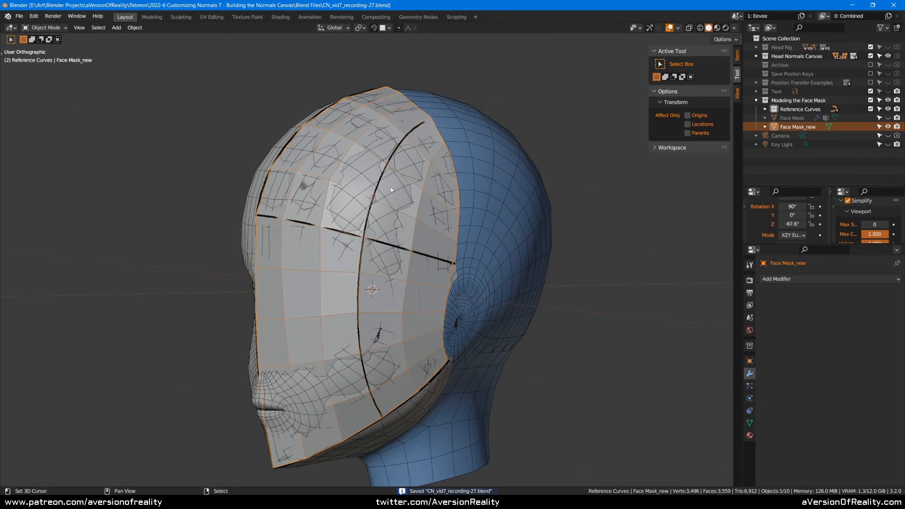
{"action": "middle_click_drag", "start_coordinate": [395, 261], "coordinate": [383, 284]}
{"action": "middle_click_drag", "start_coordinate": [442, 294], "coordinate": [428, 413]}
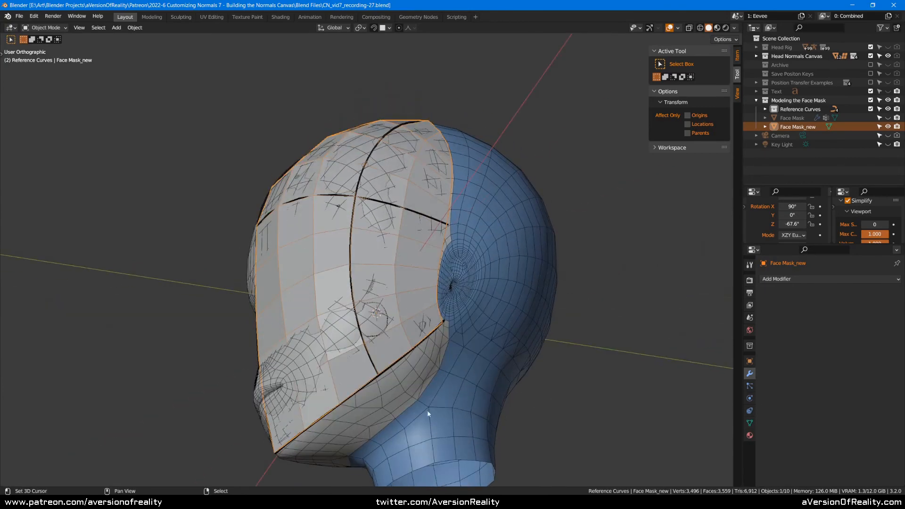
{"action": "middle_click_drag", "start_coordinate": [505, 198], "coordinate": [416, 280]}
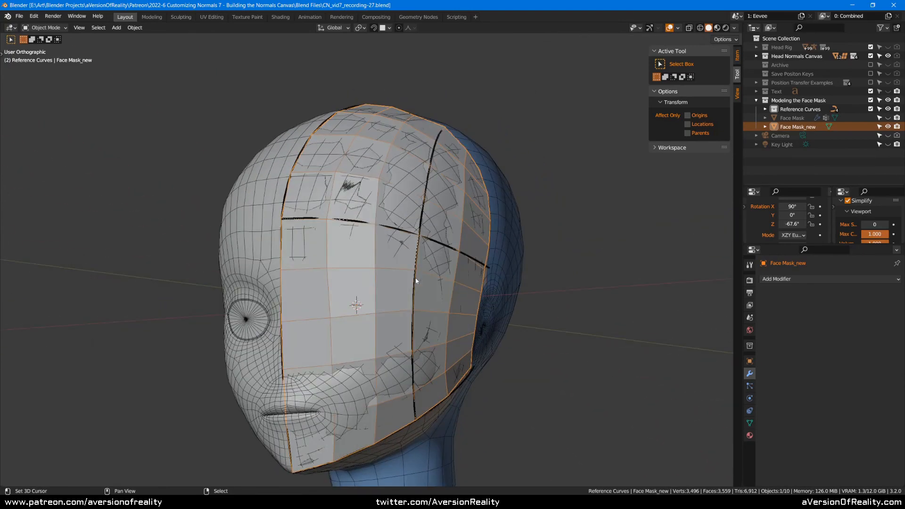
{"action": "left_click", "coordinate": [888, 109]}
{"action": "middle_click_drag", "start_coordinate": [574, 183], "coordinate": [594, 175]}
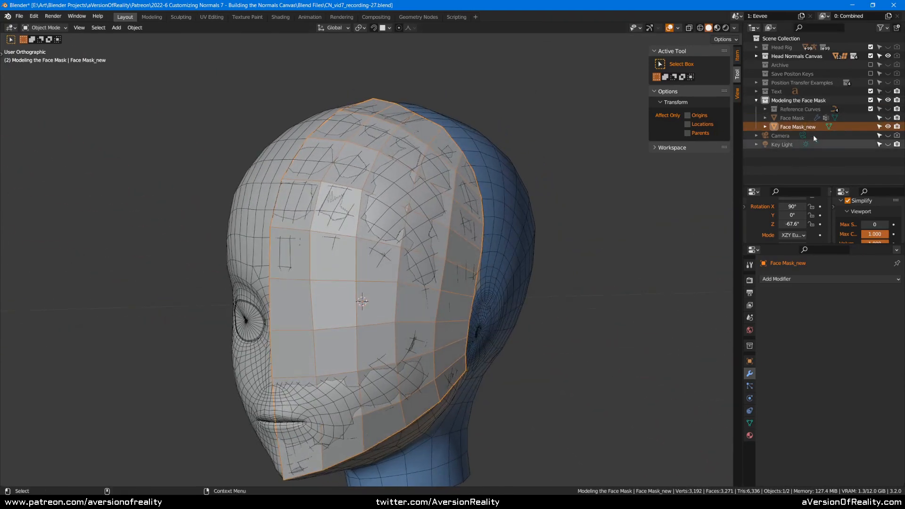
{"action": "left_click", "coordinate": [888, 117]}
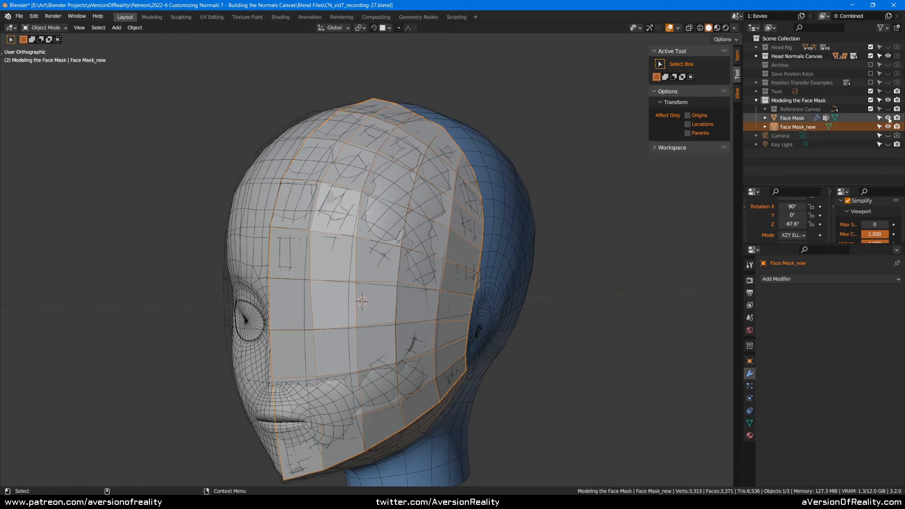
{"action": "middle_click_drag", "start_coordinate": [542, 203], "coordinate": [729, 182]}
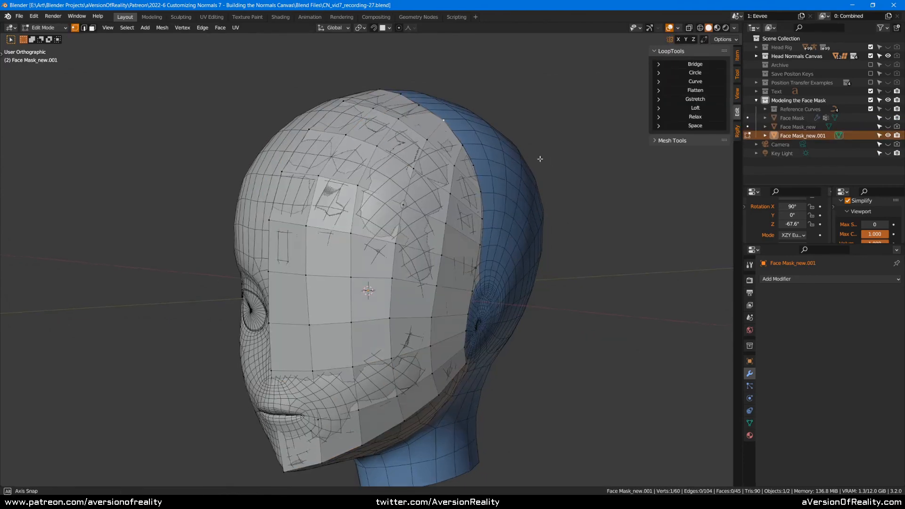
{"action": "middle_click_drag", "start_coordinate": [540, 159], "coordinate": [512, 149]}
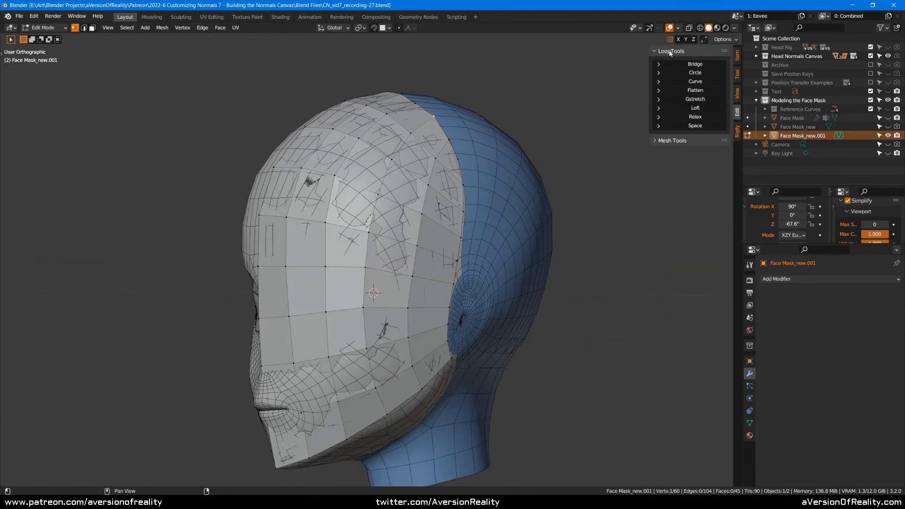
{"action": "scroll", "coordinate": [586, 85], "scroll_direction": "up", "scroll_amount": 2}
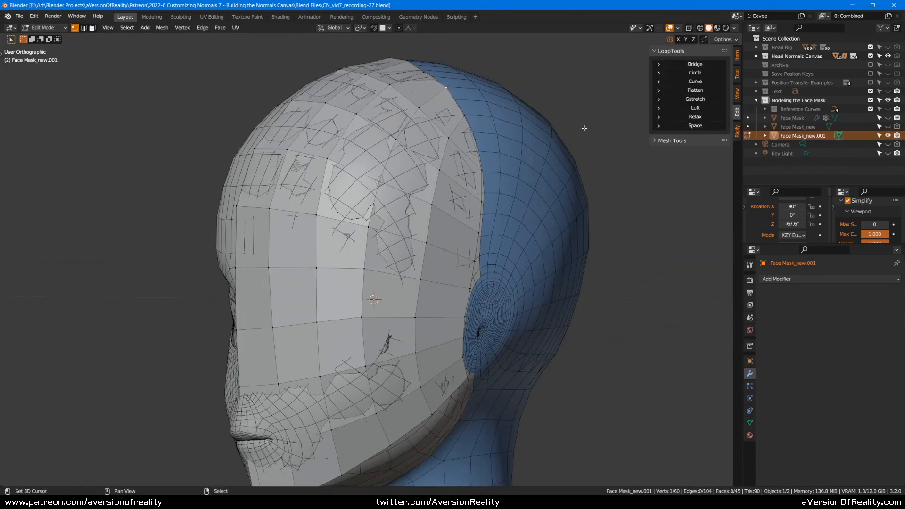
{"action": "middle_click_drag", "start_coordinate": [592, 123], "coordinate": [581, 108], "text": "shift"}
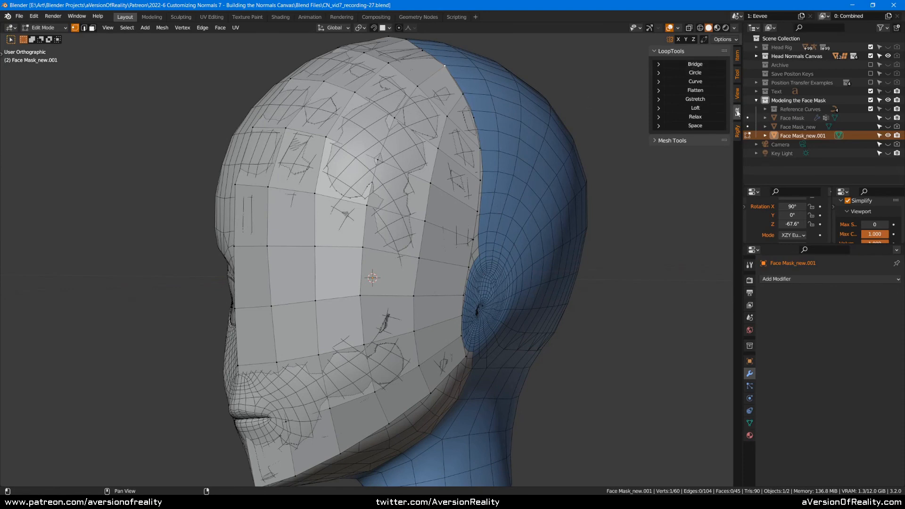
- Save the file, then even out the vertex spacing of the lower forehead row with LoopTools Space
{"action": "middle_click_drag", "start_coordinate": [608, 106], "coordinate": [596, 123]}
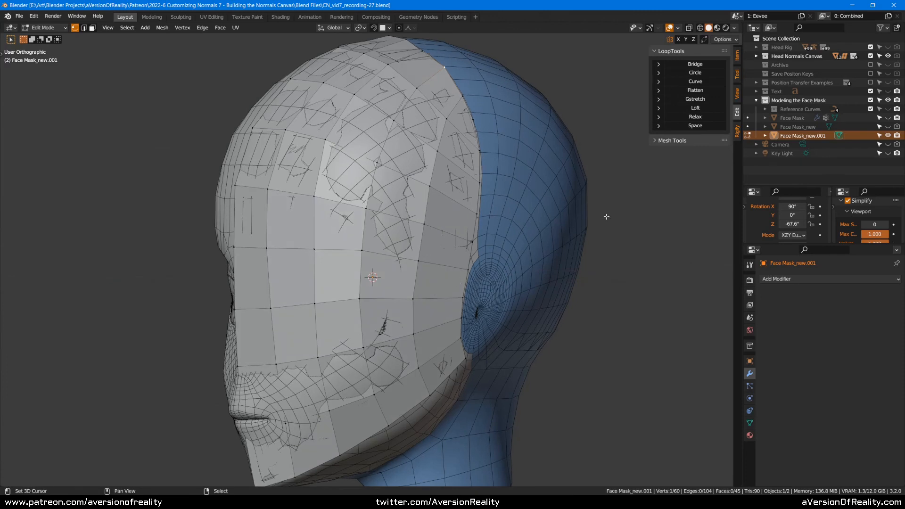
{"action": "middle_click_drag", "start_coordinate": [606, 216], "coordinate": [581, 158]}
{"action": "key", "text": "ctrl+s"}
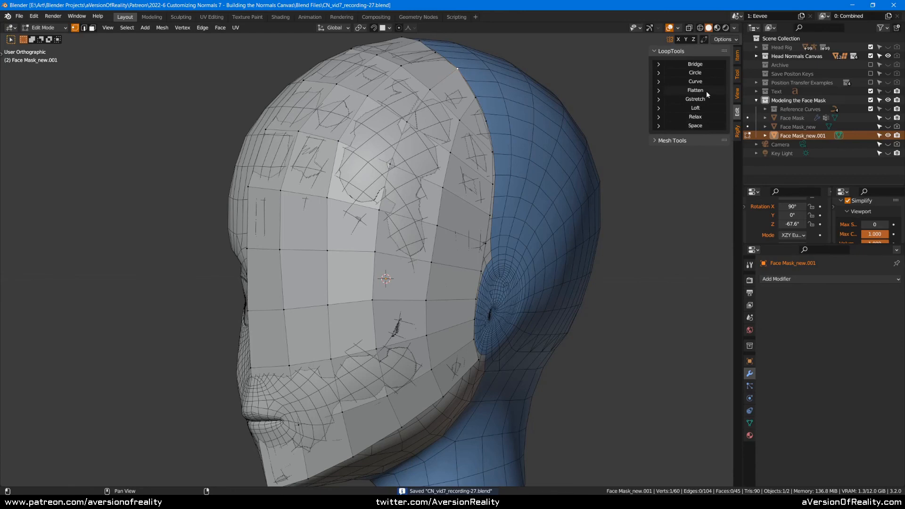
{"action": "left_click", "coordinate": [413, 218], "text": "alt"}
{"action": "middle_click_drag", "start_coordinate": [412, 219], "coordinate": [301, 188]}
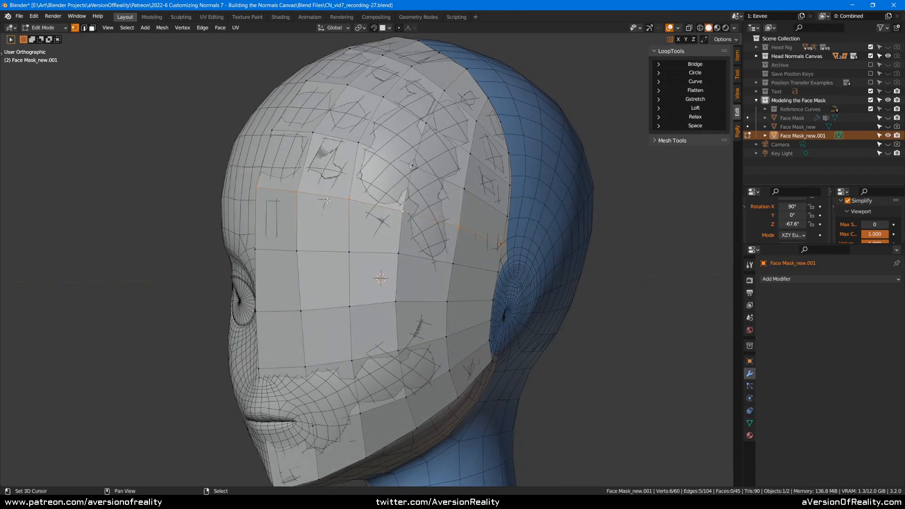
{"action": "key", "text": "2"}
{"action": "key", "text": "1"}
{"action": "left_click", "coordinate": [694, 127]}
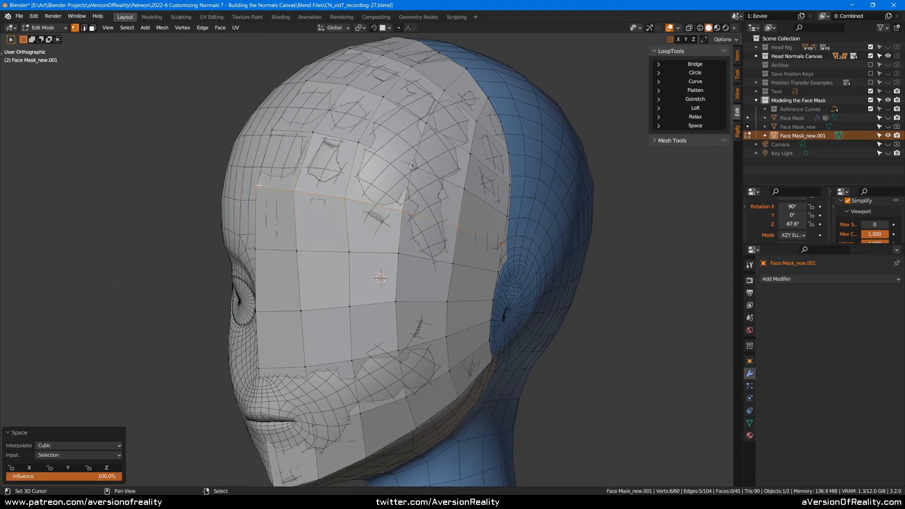
- Evenly space the vertices of the brow, eye-level and cheek rows with LoopTools Space
{"action": "left_click", "coordinate": [428, 257], "text": "alt+shift"}
{"action": "left_click", "coordinate": [694, 126]}
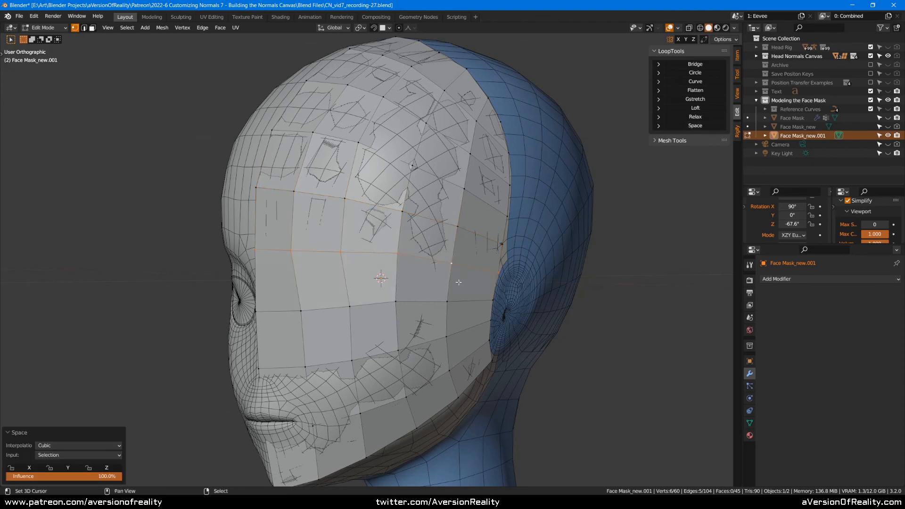
{"action": "left_click", "coordinate": [421, 335], "text": "alt+shift"}
{"action": "left_click", "coordinate": [693, 126]}
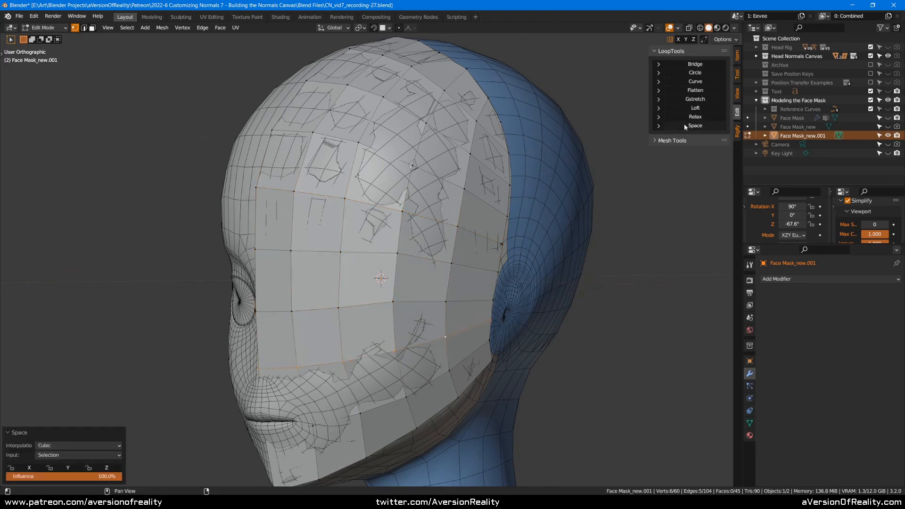
- Try to space the four face rows all at once with LoopTools Space, undo it and clear the selection
{"action": "left_click", "coordinate": [417, 299], "text": "alt+shift"}
{"action": "left_click", "coordinate": [426, 260], "text": "alt+shift"}
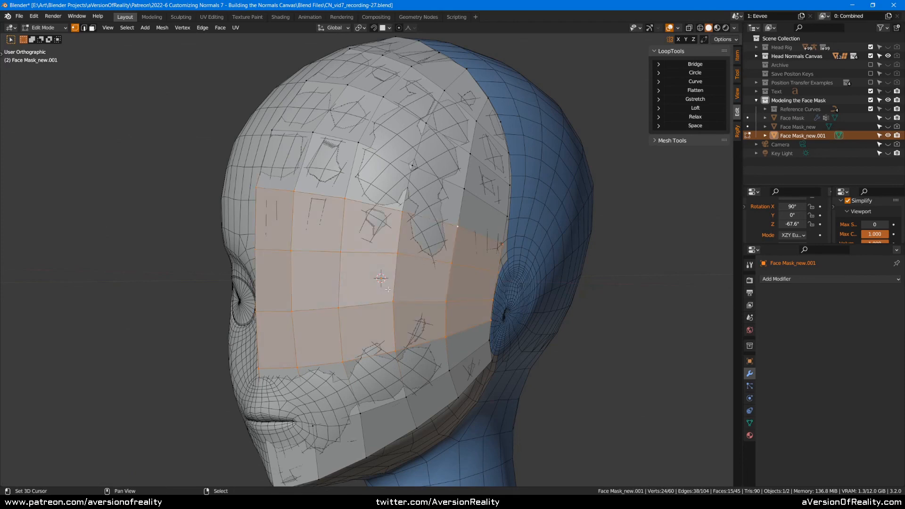
{"action": "left_click", "coordinate": [681, 126]}
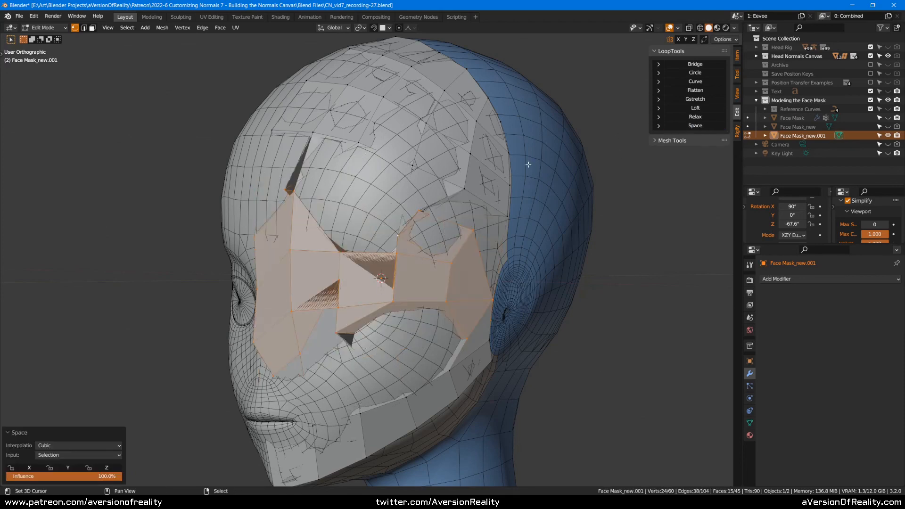
{"action": "key", "text": "ctrl+z"}
{"action": "key", "text": "a"}
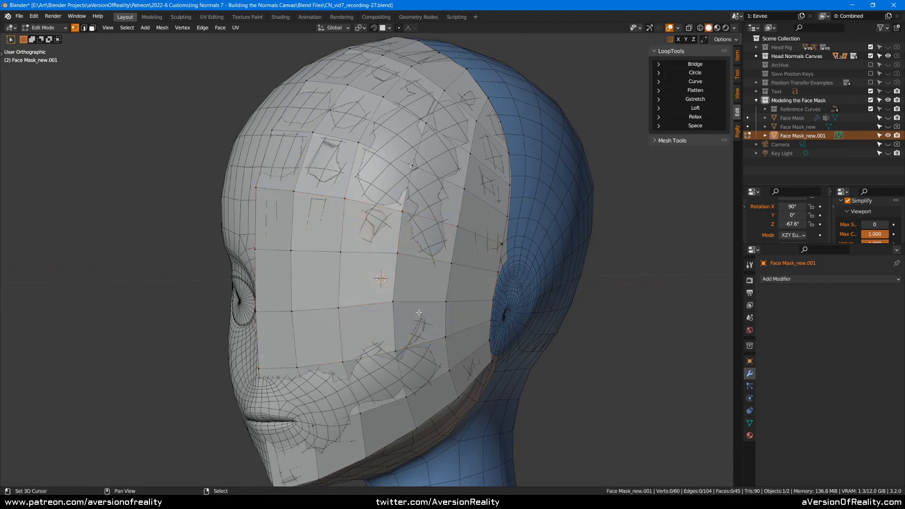
- Select the four face rows as edge loops and set the LoopTools Space input to Parallel (all)
{"action": "left_click", "coordinate": [410, 336], "text": "alt"}
{"action": "left_click", "coordinate": [417, 299], "text": "alt+shift"}
{"action": "left_click", "coordinate": [427, 262], "text": "alt+shift"}
{"action": "left_click", "coordinate": [433, 224], "text": "alt+shift"}
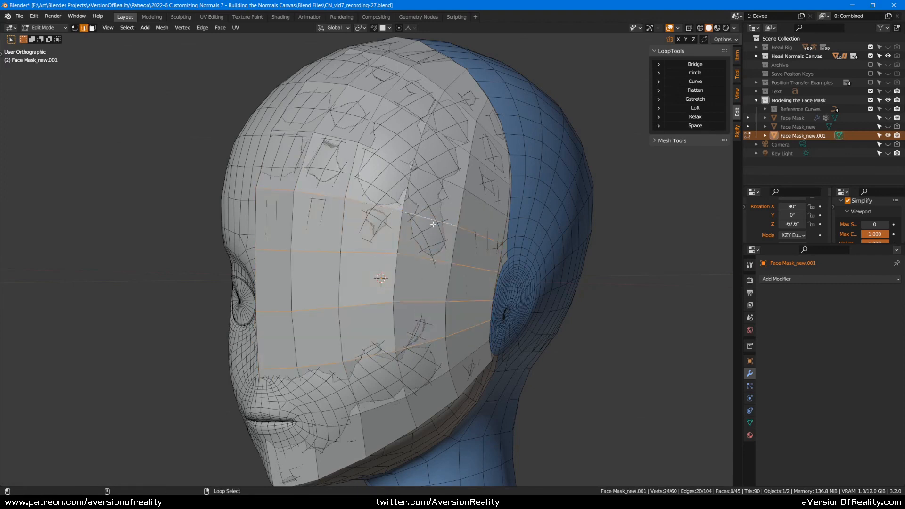
{"action": "left_click", "coordinate": [658, 126]}
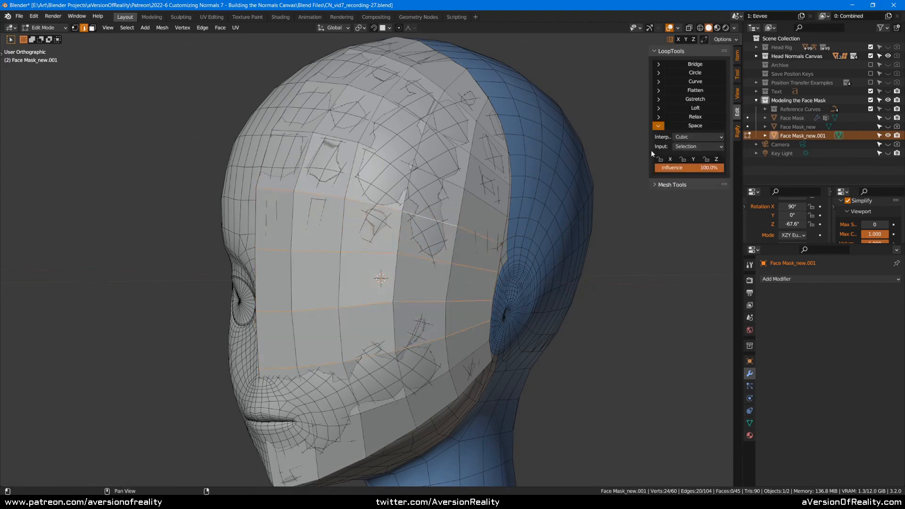
{"action": "left_click", "coordinate": [683, 147]}
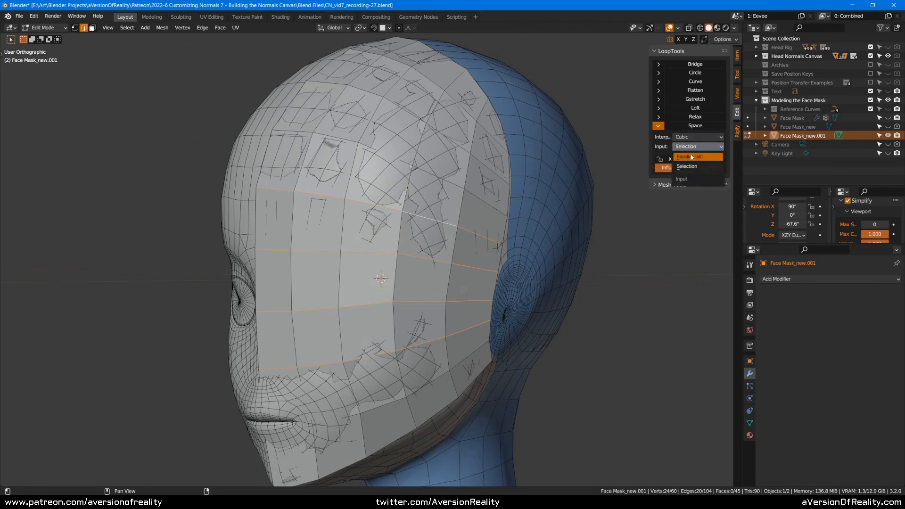
{"action": "left_click", "coordinate": [688, 157]}
- Evenly space all rows parallel to the lower forehead row, save, and set the Space input back to Selection
{"action": "key", "text": "1"}
{"action": "left_click", "coordinate": [388, 209], "text": "alt"}
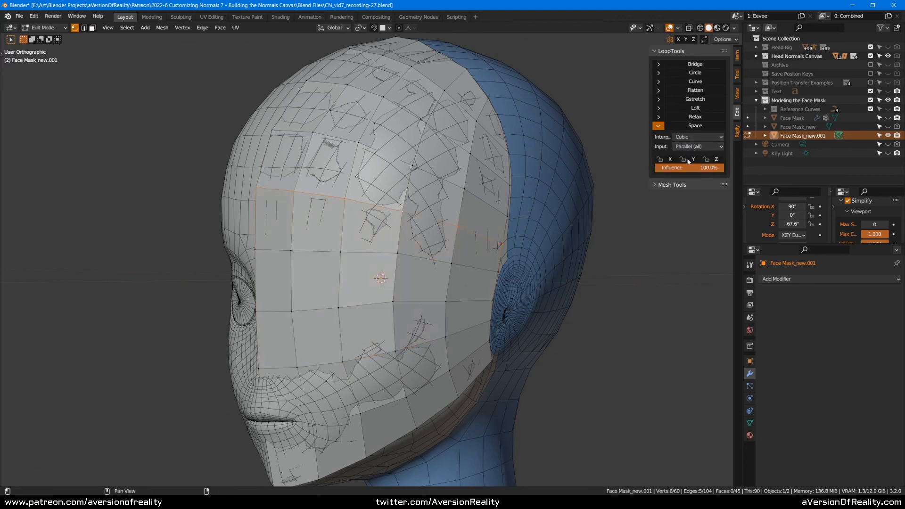
{"action": "left_click", "coordinate": [697, 127]}
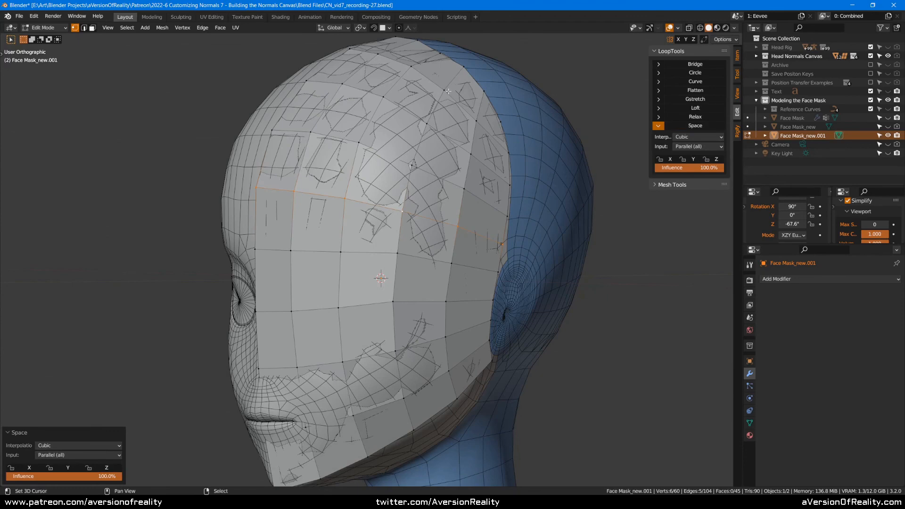
{"action": "mouse_move", "coordinate": [468, 185]}
{"action": "middle_mouse_down"}
{"action": "mouse_move", "coordinate": [454, 184]}
{"action": "mouse_move", "coordinate": [468, 182]}
{"action": "middle_mouse_up"}
{"action": "key", "text": "ctrl+s"}
{"action": "left_click", "coordinate": [683, 147]}
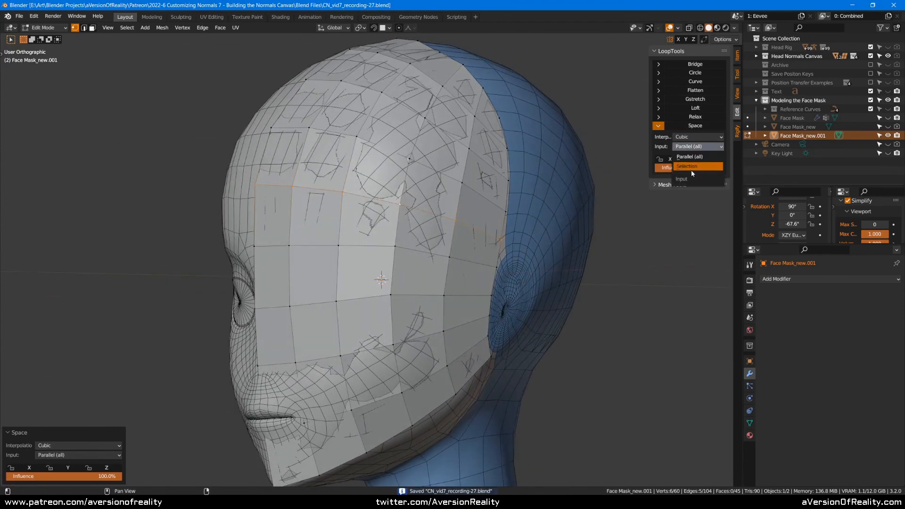
{"action": "left_click", "coordinate": [689, 167]}
{"action": "left_click", "coordinate": [659, 126]}
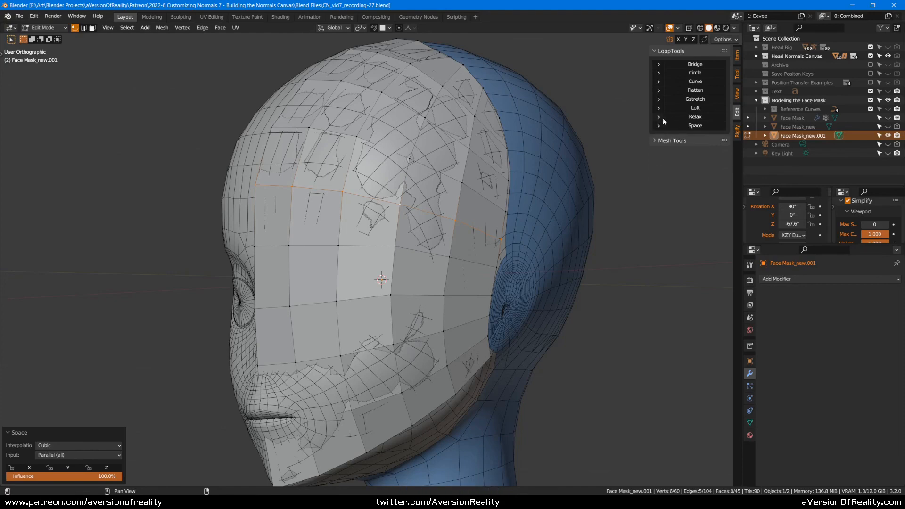
- Try LoopTools Relax on the brow row of vertices and inspect the row from several angles
{"action": "left_click", "coordinate": [422, 247], "text": "alt"}
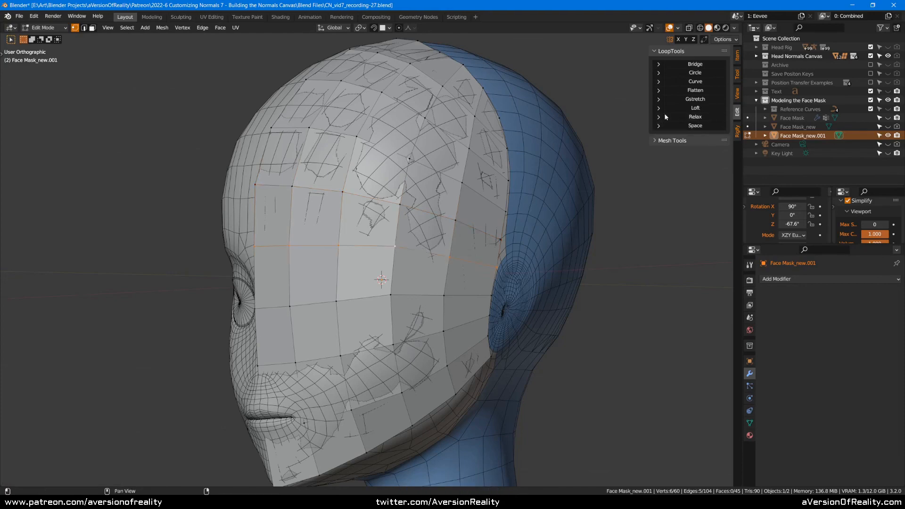
{"action": "left_click", "coordinate": [694, 117]}
{"action": "middle_click_drag", "start_coordinate": [511, 220], "coordinate": [602, 234]}
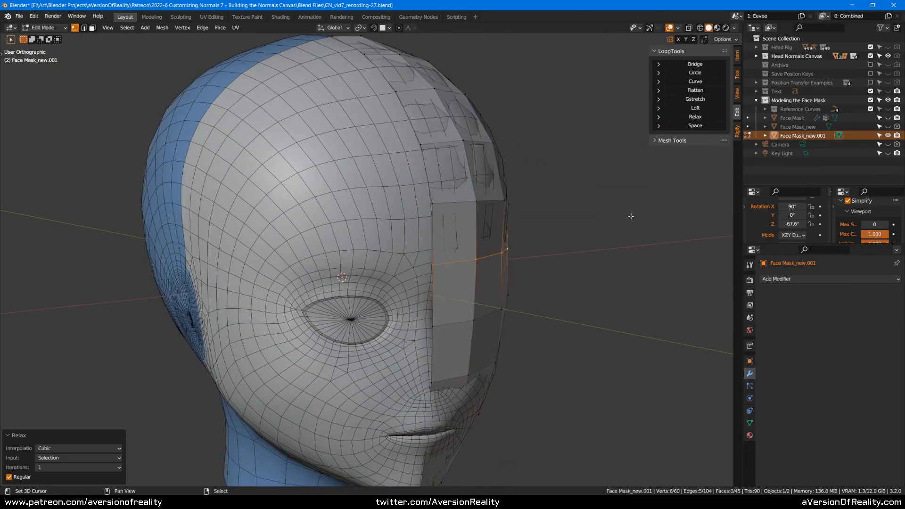
{"action": "middle_click_drag", "start_coordinate": [613, 198], "coordinate": [537, 150]}
{"action": "left_click", "coordinate": [659, 117]}
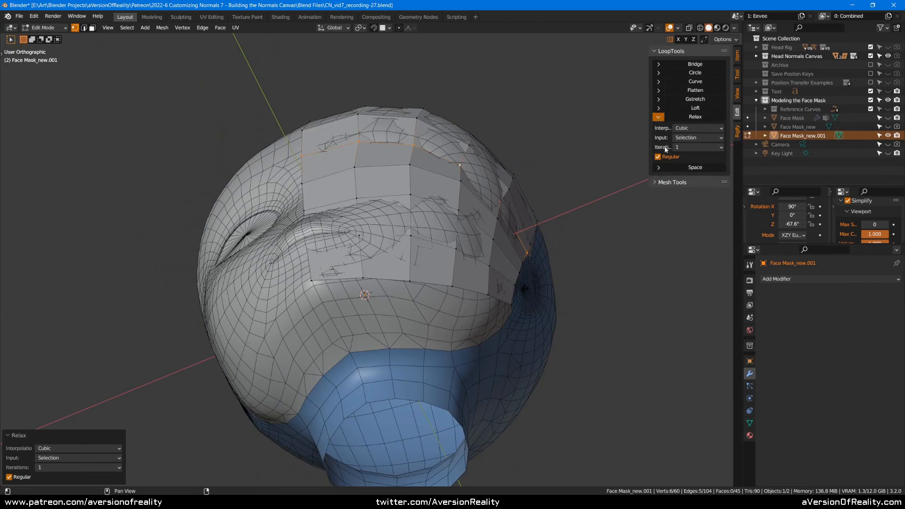
{"action": "middle_click_drag", "start_coordinate": [637, 156], "coordinate": [581, 153]}
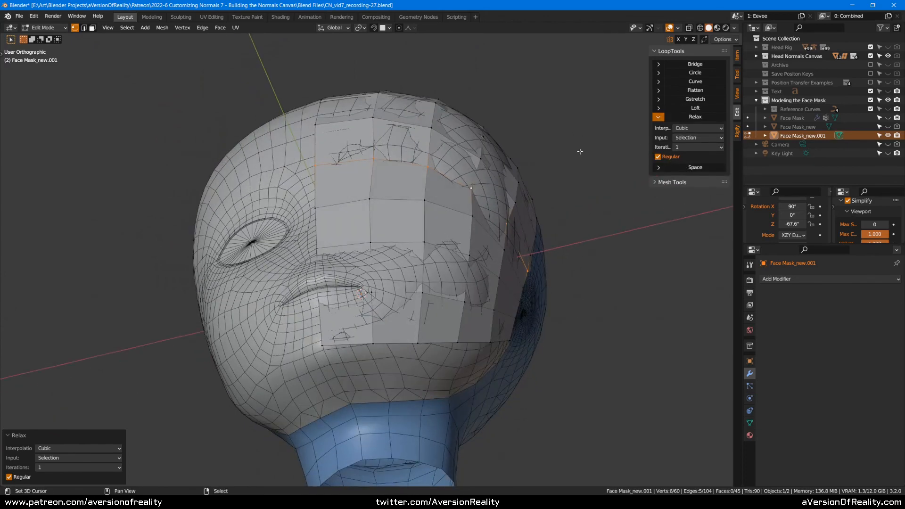
- Undo the Relax on the brow row and collapse the Relax options
{"action": "key", "text": "alt+s"}
{"action": "right_click", "coordinate": [568, 116]}
{"action": "middle_click_drag", "start_coordinate": [568, 115], "coordinate": [559, 139]}
{"action": "key", "text": "ctrl+z"}
{"action": "key", "text": "ctrl+z"}
{"action": "key", "text": "ctrl+z"}
{"action": "key", "text": "ctrl+z"}
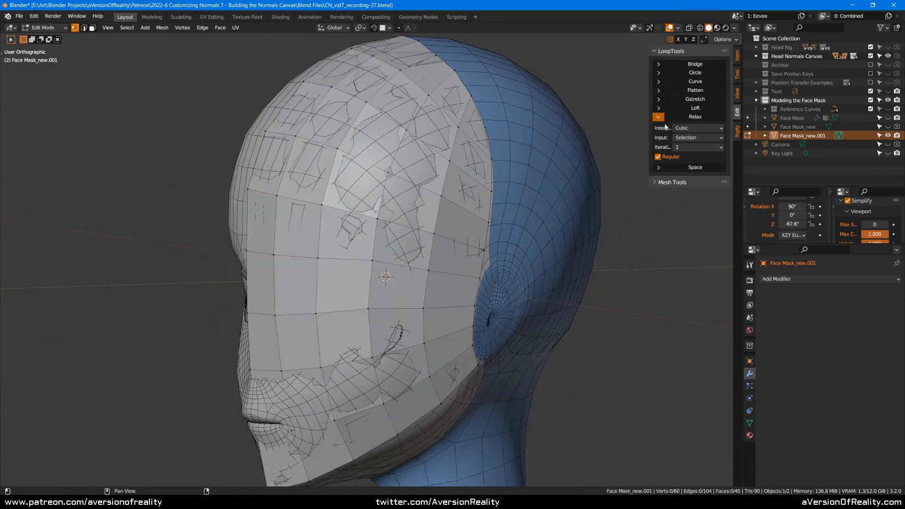
{"action": "left_click", "coordinate": [659, 119]}
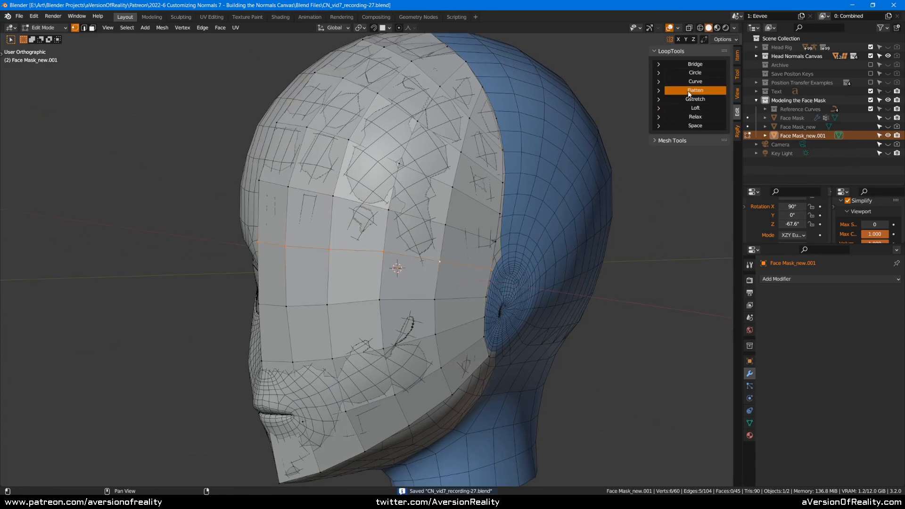
- Flatten the brow row with LoopTools, then the eye-level, cheek and jaw rows
{"action": "left_click", "coordinate": [694, 90]}
{"action": "middle_click_drag", "start_coordinate": [471, 212], "coordinate": [430, 222]}
{"action": "key", "text": "2"}
{"action": "right_click", "coordinate": [431, 291], "text": "alt"}
{"action": "right_click", "coordinate": [431, 332], "text": "alt+shift"}
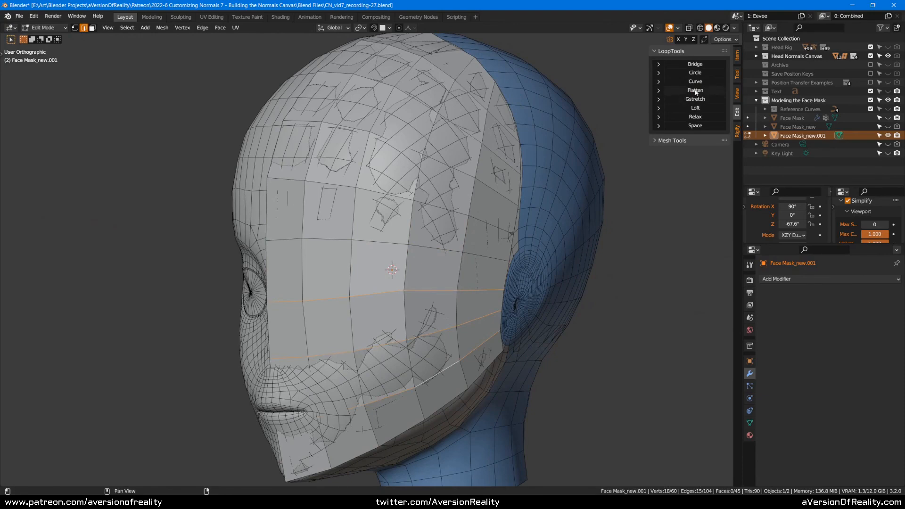
{"action": "left_click", "coordinate": [696, 90]}
- Add the brow, forehead and crown rows to the selection, flatten them with LoopTools and check the result from the front
{"action": "left_click", "coordinate": [471, 255], "text": "alt+shift"}
{"action": "left_click", "coordinate": [445, 206], "text": "alt+shift"}
{"action": "left_click", "coordinate": [453, 179], "text": "alt+shift"}
{"action": "left_click", "coordinate": [464, 141], "text": "alt+shift"}
{"action": "left_click", "coordinate": [477, 100], "text": "alt+shift"}
{"action": "left_click", "coordinate": [696, 90]}
{"action": "middle_click_drag", "start_coordinate": [528, 198], "coordinate": [582, 193]}
{"action": "key", "text": "KP_1"}
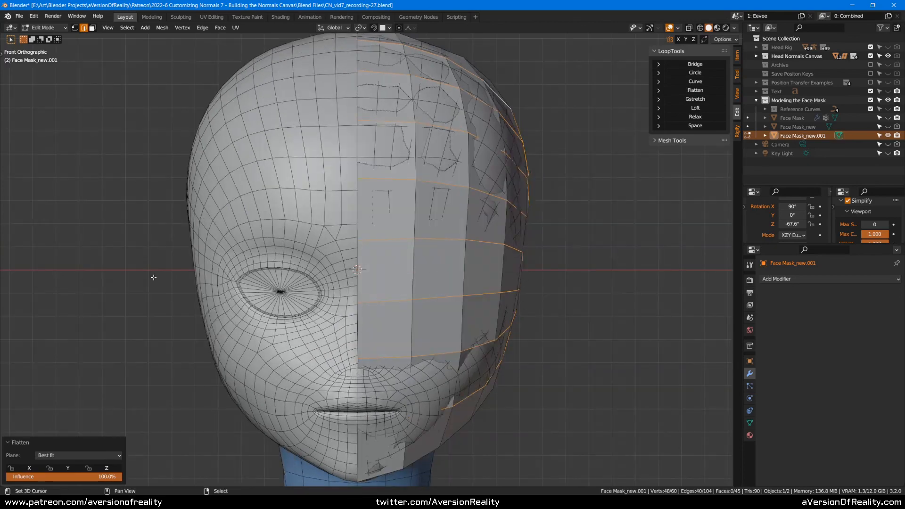
{"action": "middle_click_drag", "start_coordinate": [526, 250], "coordinate": [539, 204]}
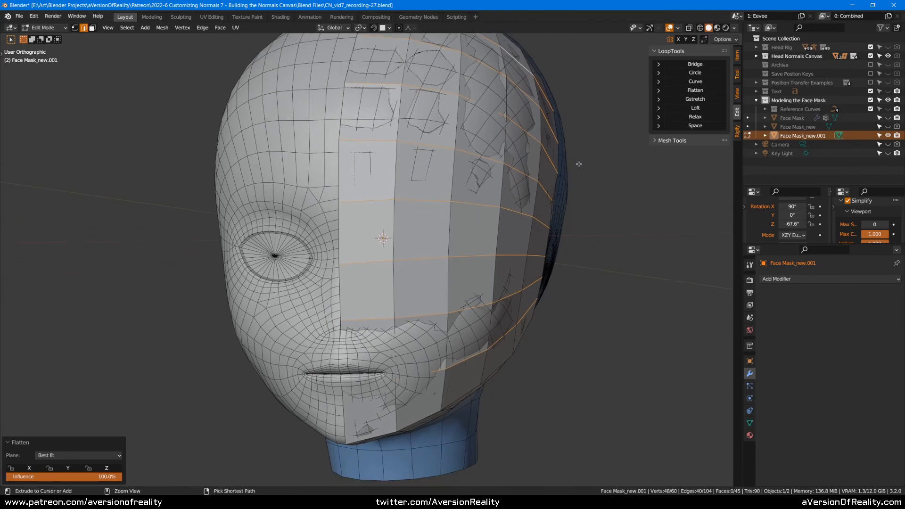
{"action": "middle_click_drag", "start_coordinate": [579, 164], "coordinate": [559, 187], "text": "shift"}
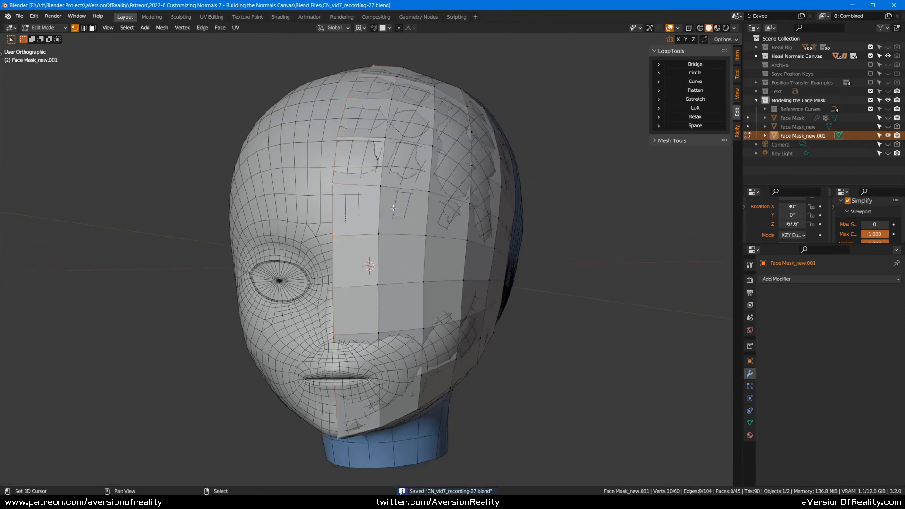
- Scale the centre column of vertices to 0 in X to align it with the mirror plane
{"action": "key", "text": "s"}
{"action": "key", "text": "x"}
{"action": "key", "text": "Return"}
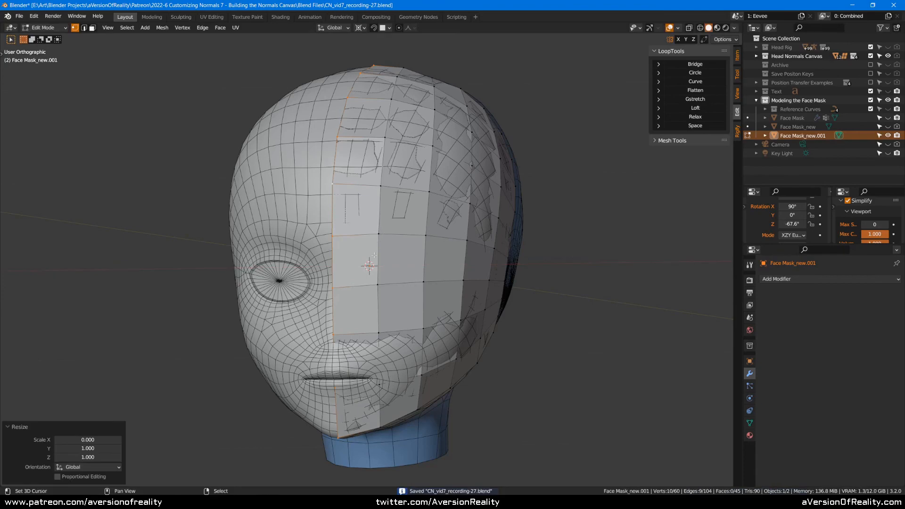
{"action": "middle_click_drag", "start_coordinate": [399, 248], "coordinate": [413, 259]}
{"action": "middle_click_drag", "start_coordinate": [510, 248], "coordinate": [491, 241]}
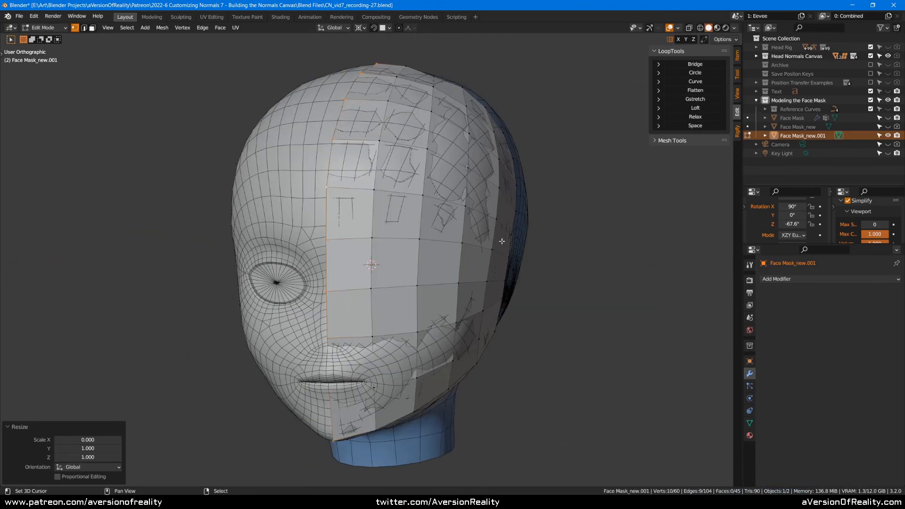
- Leave Edit Mode, then add a Mirror modifier to Face Mask_new.001 and apply it
{"action": "key", "text": "Tab"}
{"action": "left_click", "coordinate": [791, 279]}
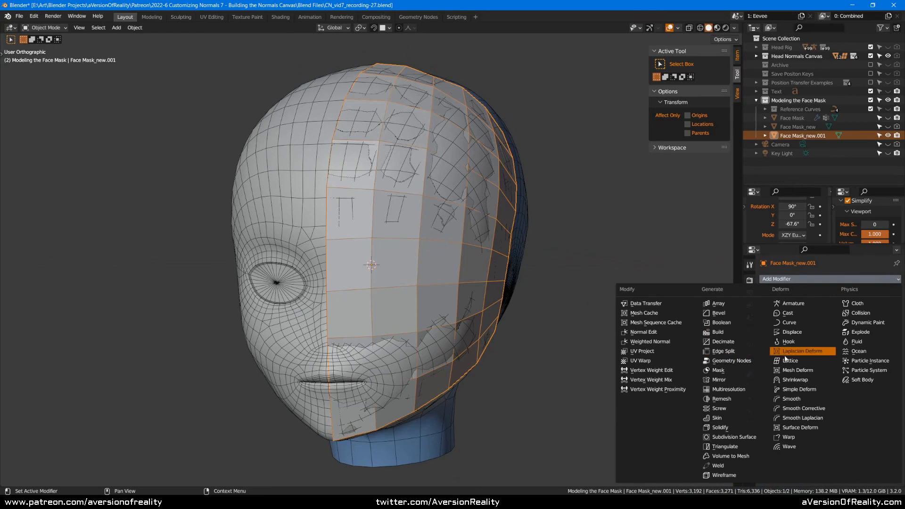
{"action": "left_click", "coordinate": [721, 380]}
{"action": "left_click", "coordinate": [875, 294]}
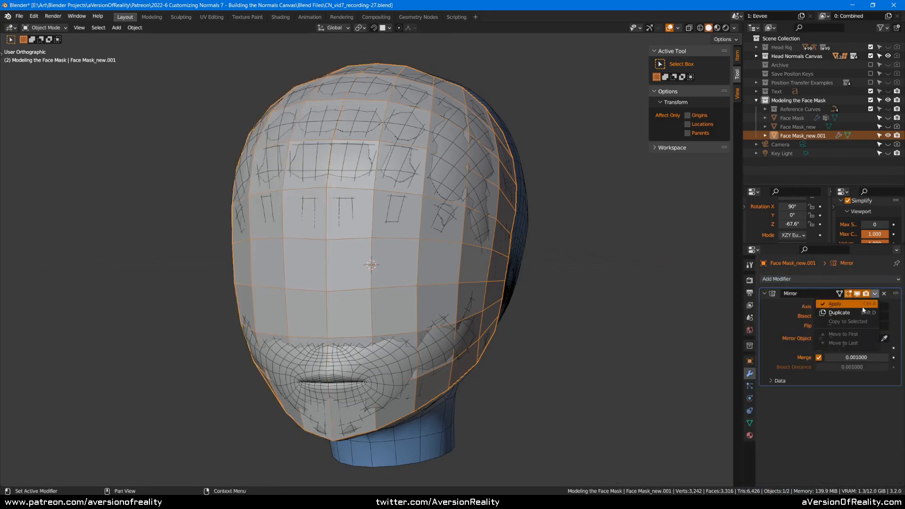
{"action": "left_click", "coordinate": [865, 306]}
- Flatten the eye-level, brow and lower forehead rows across the full mask with LoopTools, and extend the selection to the next forehead row
{"action": "middle_click_drag", "start_coordinate": [485, 172], "coordinate": [424, 278]}
{"action": "key", "text": "Tab"}
{"action": "key", "text": "2"}
{"action": "left_click", "coordinate": [423, 283], "text": "alt"}
{"action": "left_click", "coordinate": [424, 235], "text": "alt+shift"}
{"action": "left_click", "coordinate": [427, 190], "text": "alt+shift"}
{"action": "left_click", "coordinate": [695, 99]}
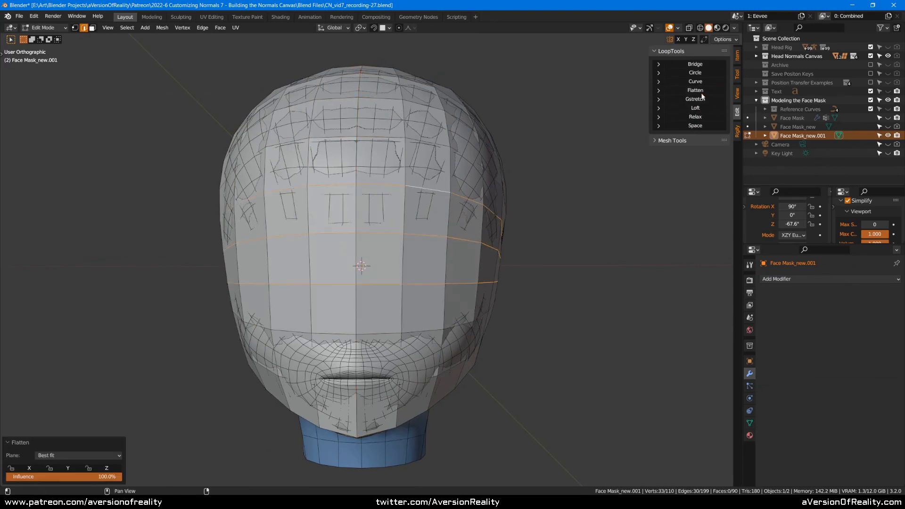
{"action": "left_click", "coordinate": [427, 148], "text": "alt+shift"}
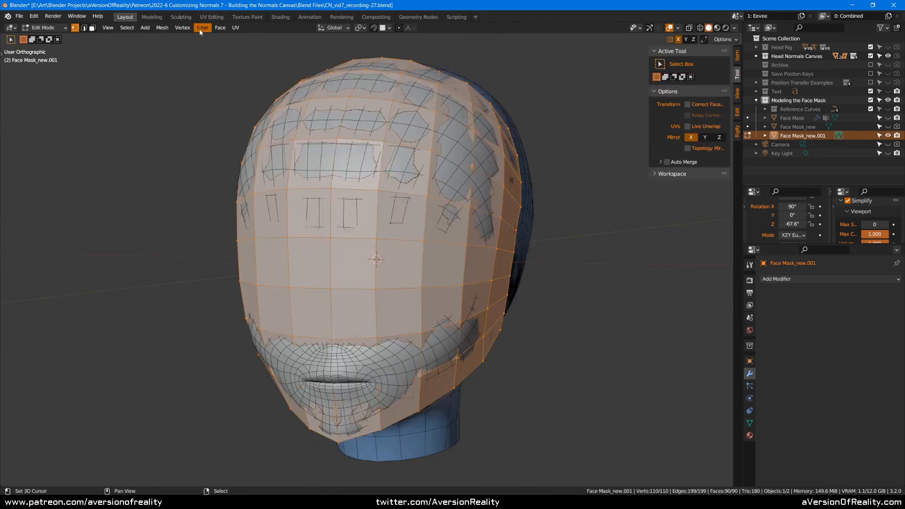
- Symmetrize the entire mask mesh from -X to +X and inspect it from the side
{"action": "left_click", "coordinate": [162, 28]}
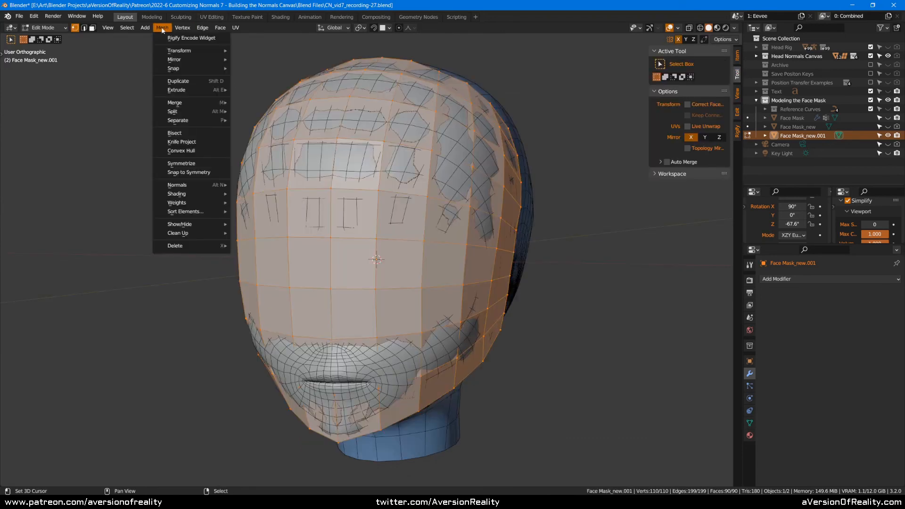
{"action": "left_click", "coordinate": [204, 163]}
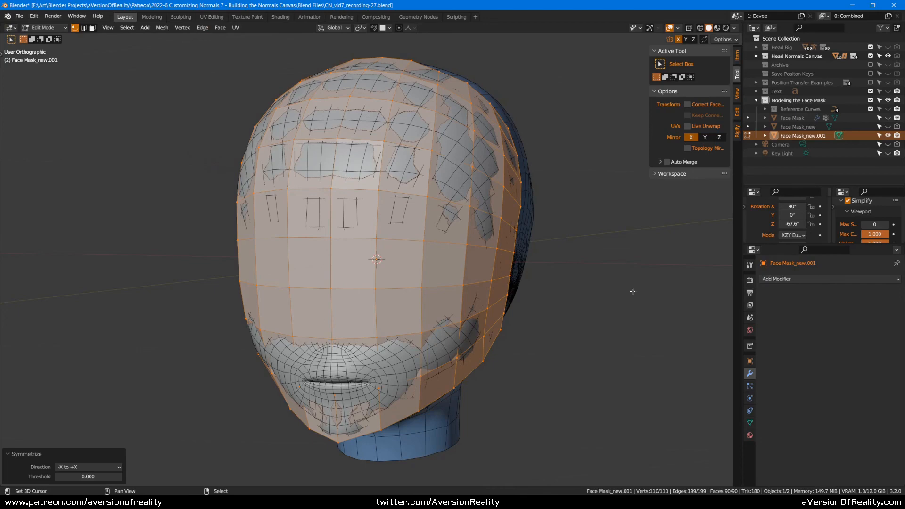
{"action": "middle_click_drag", "start_coordinate": [519, 220], "coordinate": [469, 215]}
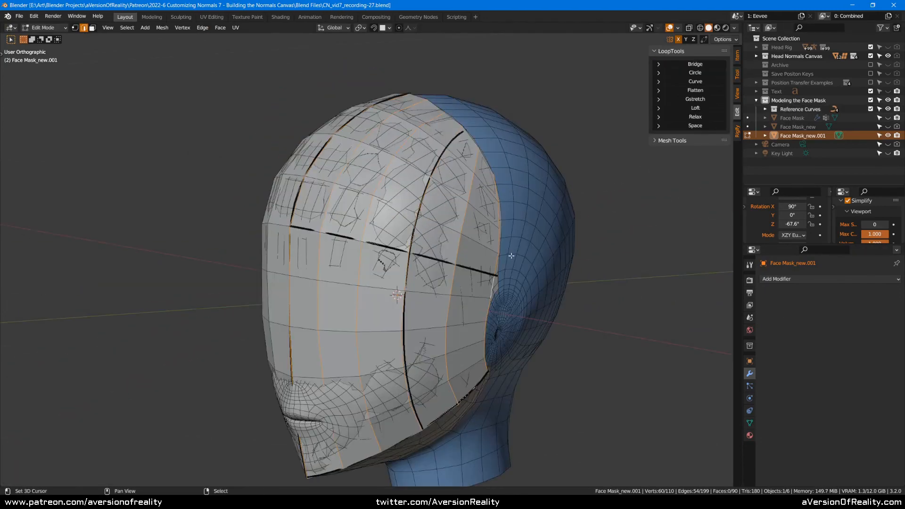
- Try to space the vertices evenly along the full height of the selected vertical columns with LoopTools
{"action": "middle_click_drag", "start_coordinate": [511, 255], "coordinate": [472, 253]}
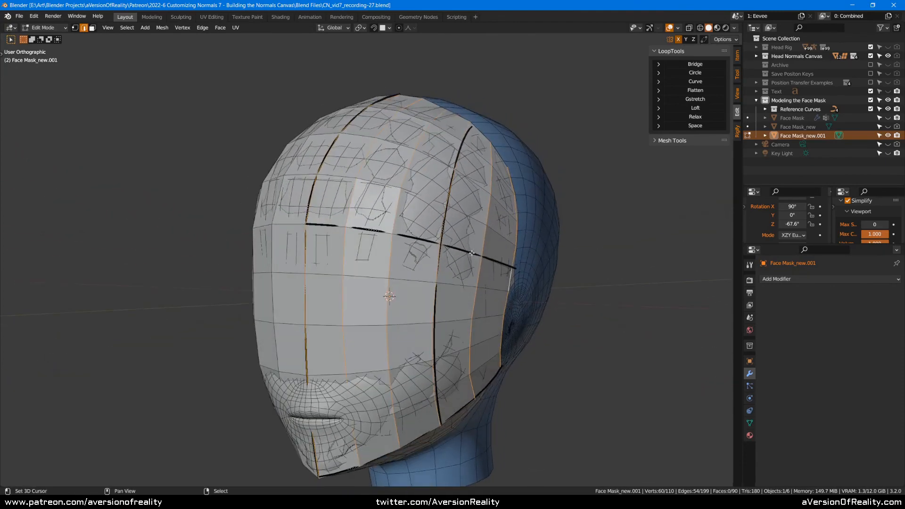
{"action": "left_click", "coordinate": [695, 126]}
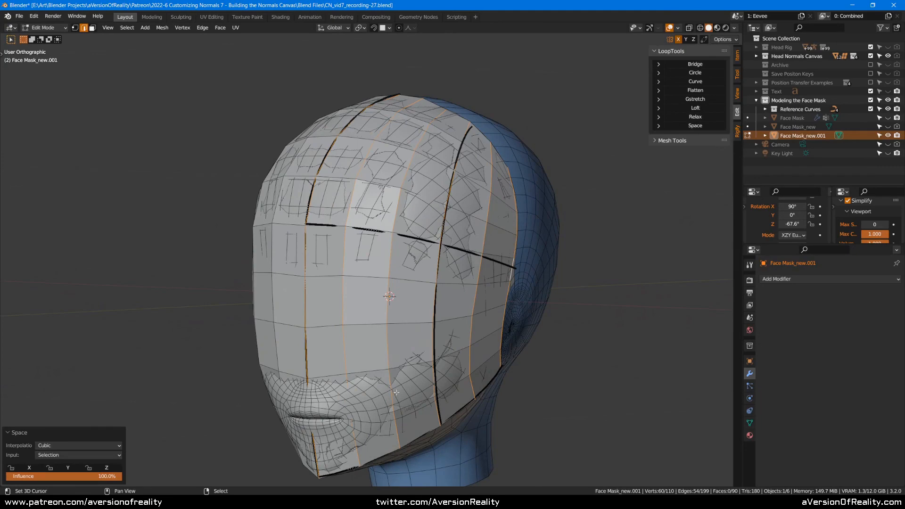
{"action": "key", "text": "alt+shift+z"}
{"action": "key", "text": "alt+shift+z"}
{"action": "mouse_move", "coordinate": [554, 265]}
{"action": "middle_mouse_down"}
{"action": "mouse_move", "coordinate": [572, 252]}
{"action": "mouse_move", "coordinate": [543, 261]}
{"action": "middle_mouse_up"}
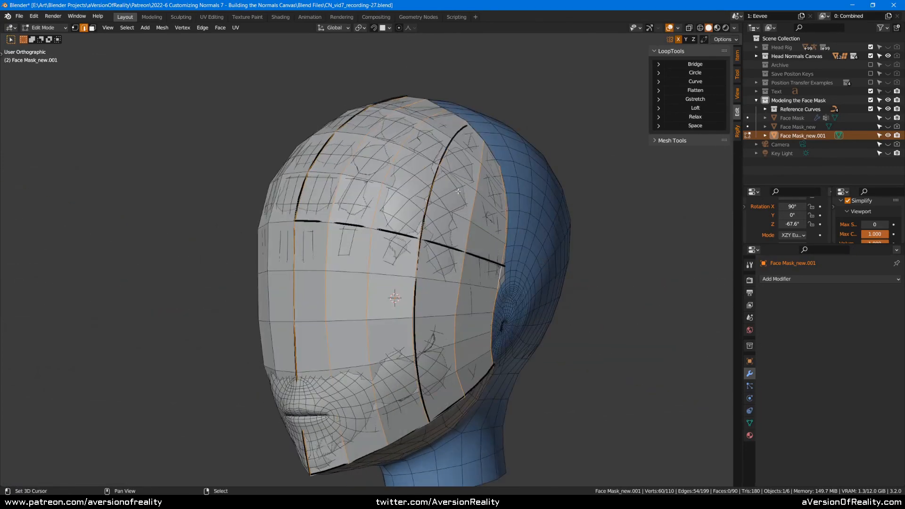
- Limit the selected columns to their segments below the brow line and space those vertices evenly with LoopTools
{"action": "key", "text": "shift+z"}
{"action": "key", "text": "c"}
{"action": "left_click_drag", "start_coordinate": [371, 117], "coordinate": [490, 154], "text": "shift"}
{"action": "right_click", "coordinate": [490, 154]}
{"action": "key", "text": "f"}
{"action": "key", "text": "c"}
{"action": "right_click", "coordinate": [528, 165]}
{"action": "key", "text": "ctrl+z"}
{"action": "key", "text": "c"}
{"action": "left_click_drag", "start_coordinate": [530, 182], "coordinate": [519, 225], "text": "shift"}
{"action": "right_click", "coordinate": [519, 226]}
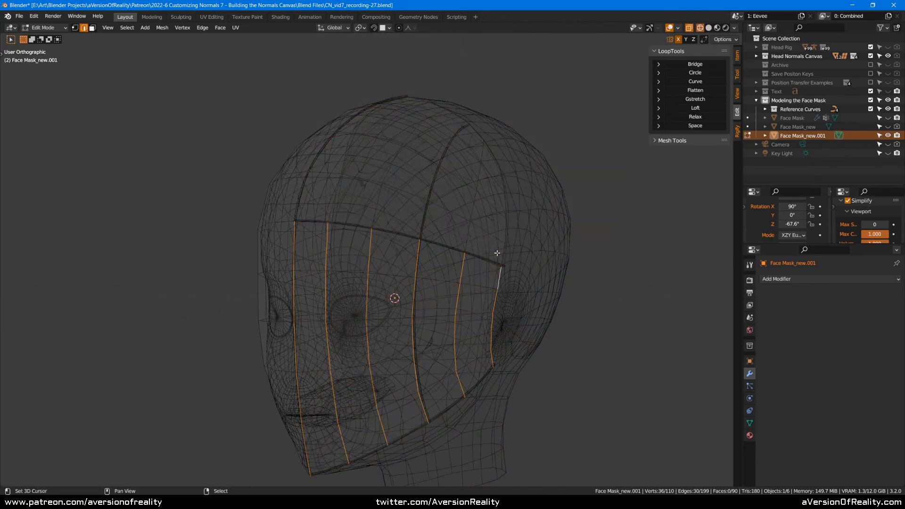
{"action": "left_click", "coordinate": [698, 127]}
- Reselect the six vertical columns, keep only their segments above the brow line, and space those vertices evenly
{"action": "mouse_move", "coordinate": [495, 161]}
{"action": "middle_mouse_down"}
{"action": "mouse_move", "coordinate": [551, 161]}
{"action": "mouse_move", "coordinate": [511, 152]}
{"action": "middle_mouse_up"}
{"action": "key", "text": "shift+z"}
{"action": "mouse_move", "coordinate": [598, 177]}
{"action": "middle_mouse_down"}
{"action": "mouse_move", "coordinate": [566, 189]}
{"action": "mouse_move", "coordinate": [581, 182]}
{"action": "mouse_move", "coordinate": [549, 174]}
{"action": "middle_mouse_up"}
{"action": "key", "text": "shift+z"}
{"action": "mouse_move", "coordinate": [440, 149]}
{"action": "middle_mouse_down", "text": "shift"}
{"action": "mouse_move", "coordinate": [444, 206]}
{"action": "mouse_move", "coordinate": [397, 202]}
{"action": "middle_mouse_up", "text": "shift"}
{"action": "left_click", "coordinate": [357, 194], "text": "alt"}
{"action": "left_click", "coordinate": [343, 183], "text": "alt+shift"}
{"action": "left_click", "coordinate": [401, 208], "text": "alt+shift"}
{"action": "left_click", "coordinate": [443, 223], "text": "alt+shift"}
{"action": "left_click", "coordinate": [478, 235], "text": "alt+shift"}
{"action": "left_click", "coordinate": [507, 252], "text": "alt+shift"}
{"action": "scroll", "coordinate": [545, 292], "scroll_direction": "down", "scroll_amount": 2}
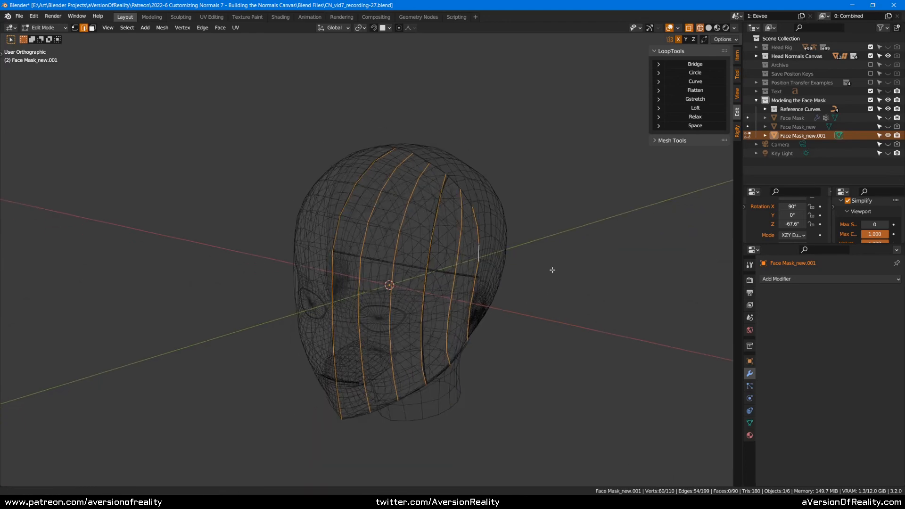
{"action": "middle_click_drag", "start_coordinate": [544, 292], "coordinate": [570, 242], "text": "shift"}
{"action": "key", "text": "c"}
{"action": "middle_click_drag", "start_coordinate": [453, 323], "coordinate": [362, 323]}
{"action": "right_click", "coordinate": [362, 324]}
{"action": "scroll", "coordinate": [424, 292], "scroll_direction": "up", "scroll_amount": 1}
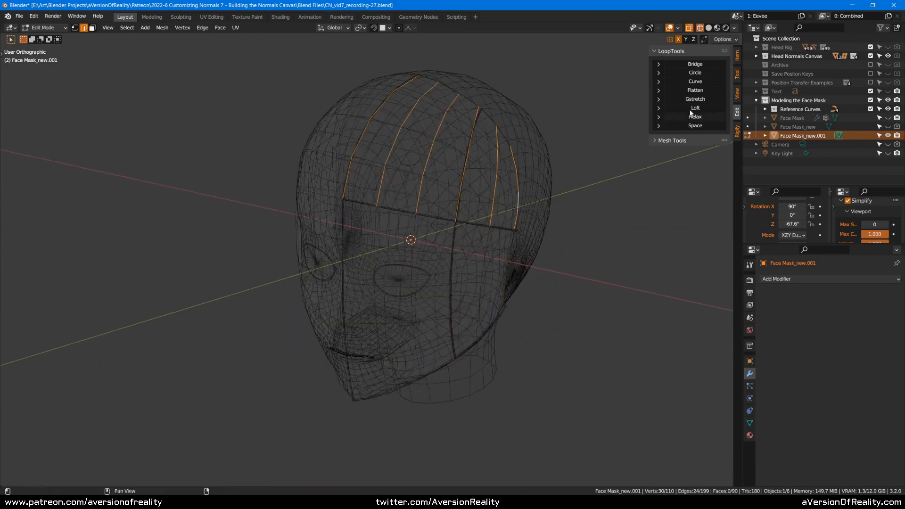
{"action": "left_click", "coordinate": [691, 129]}
{"action": "middle_click_drag", "start_coordinate": [463, 136], "coordinate": [436, 160], "text": "shift"}
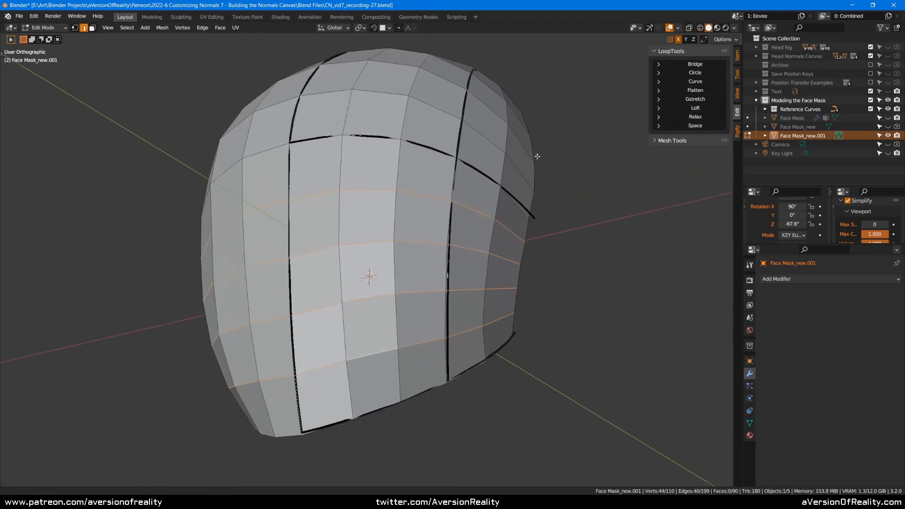
- Relax the four horizontal rows below the brow line and the three rows above it with LoopTools
{"action": "mouse_move", "coordinate": [536, 155]}
{"action": "middle_mouse_down"}
{"action": "mouse_move", "coordinate": [543, 117]}
{"action": "mouse_move", "coordinate": [500, 188]}
{"action": "mouse_move", "coordinate": [433, 257]}
{"action": "middle_mouse_up"}
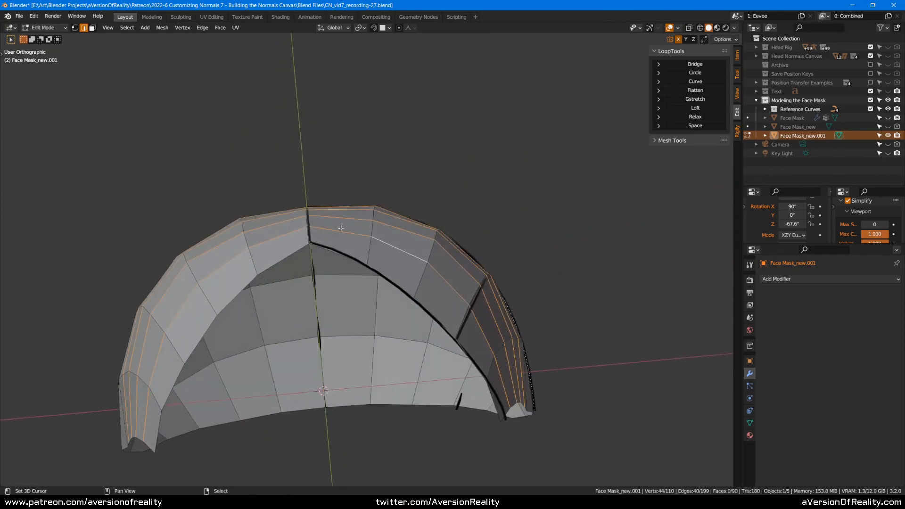
{"action": "left_click", "coordinate": [708, 119]}
{"action": "middle_click_drag", "start_coordinate": [544, 182], "coordinate": [535, 193]}
{"action": "mouse_move", "coordinate": [474, 149]}
{"action": "middle_mouse_down"}
{"action": "mouse_move", "coordinate": [455, 139]}
{"action": "mouse_move", "coordinate": [488, 143]}
{"action": "middle_mouse_up"}
{"action": "left_click", "coordinate": [451, 138], "text": "alt"}
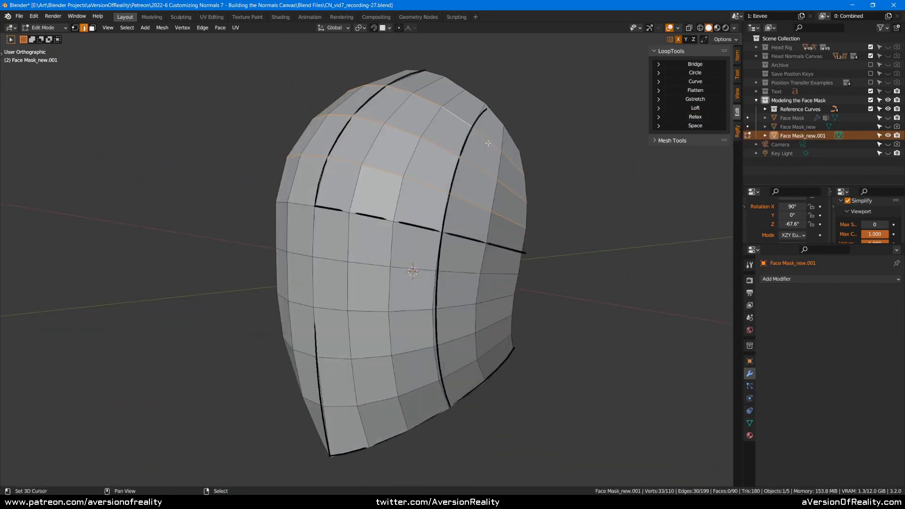
{"action": "left_click", "coordinate": [708, 117]}
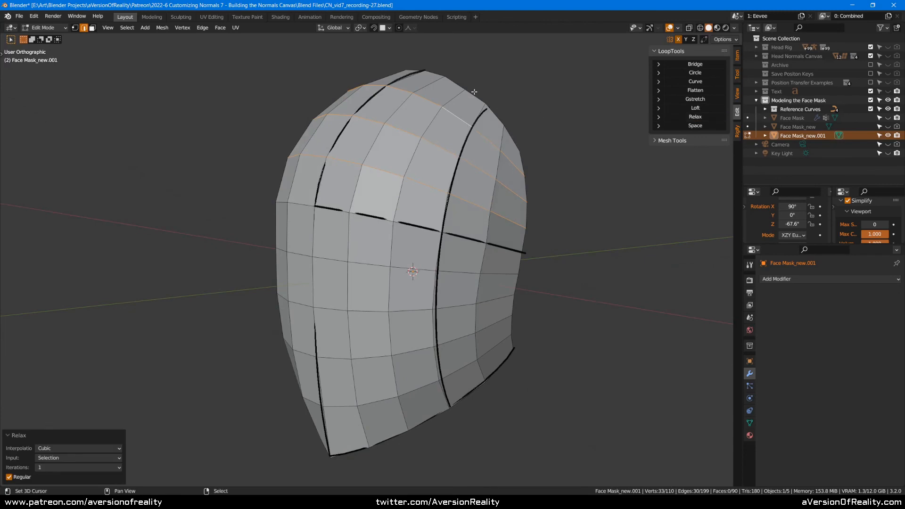
- Select the mask's topmost edge row and space its vertices evenly with LoopTools
{"action": "left_click", "coordinate": [448, 85], "text": "alt"}
{"action": "scroll", "coordinate": [539, 87], "scroll_direction": "up", "scroll_amount": 8}
{"action": "key", "text": "1"}
{"action": "left_click", "coordinate": [497, 249]}
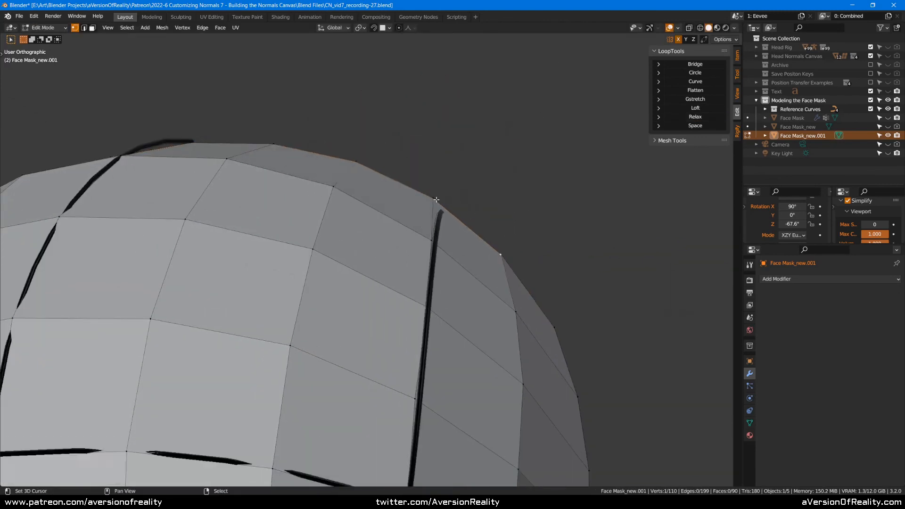
{"action": "scroll", "coordinate": [450, 202], "scroll_direction": "up", "scroll_amount": 3}
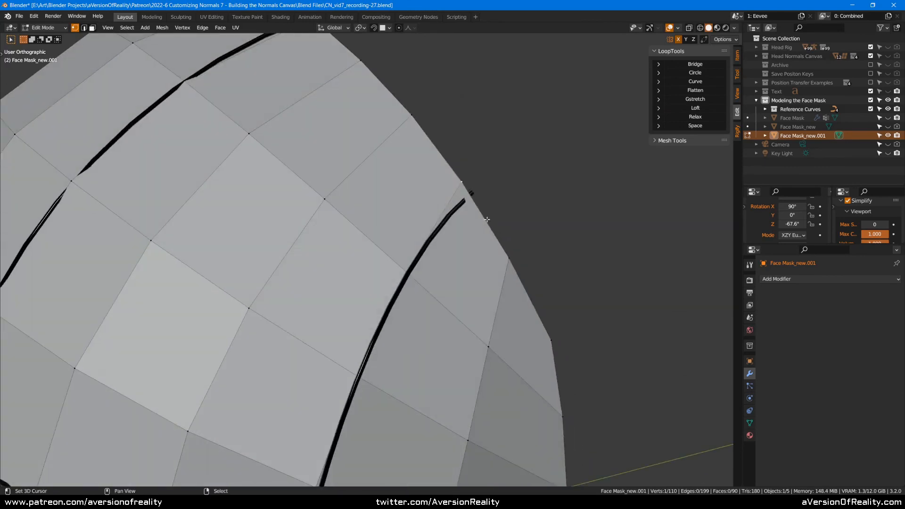
{"action": "key", "text": "ctrl+z"}
{"action": "key", "text": "ctrl+z"}
{"action": "scroll", "coordinate": [495, 222], "scroll_direction": "down", "scroll_amount": 5}
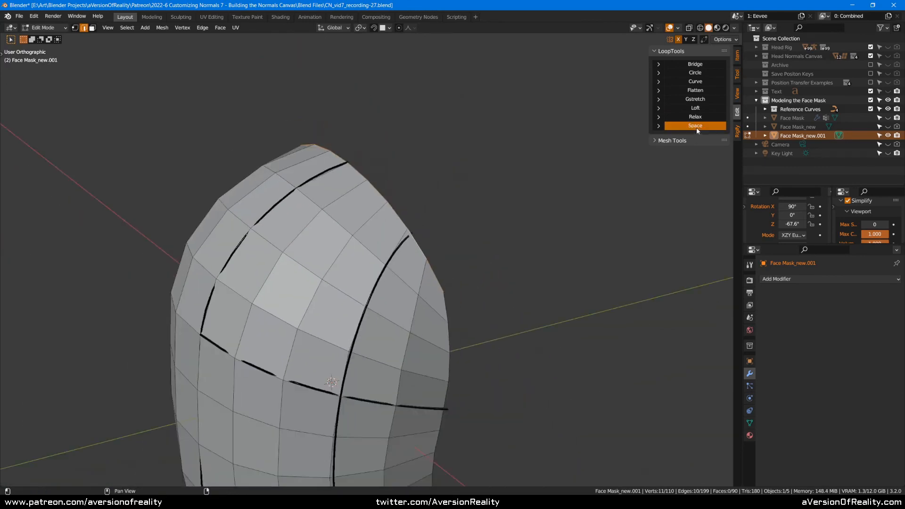
{"action": "left_click", "coordinate": [695, 125]}
- Relax the vertical column nearest the mask's side edge and the column along the side reference curve
{"action": "middle_click_drag", "start_coordinate": [519, 245], "coordinate": [426, 252]}
{"action": "left_click", "coordinate": [419, 327], "text": "alt"}
{"action": "middle_click_drag", "start_coordinate": [420, 327], "coordinate": [487, 162]}
{"action": "left_click", "coordinate": [707, 126]}
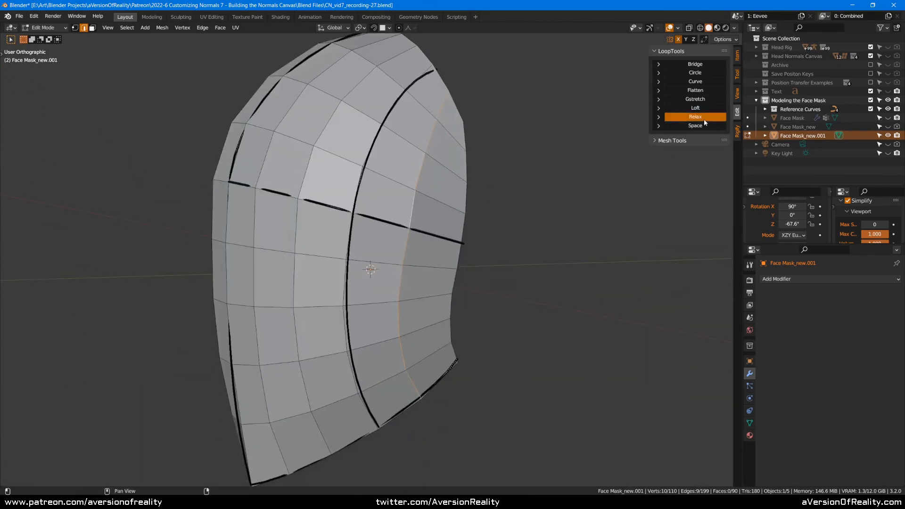
{"action": "left_click", "coordinate": [370, 194], "text": "alt"}
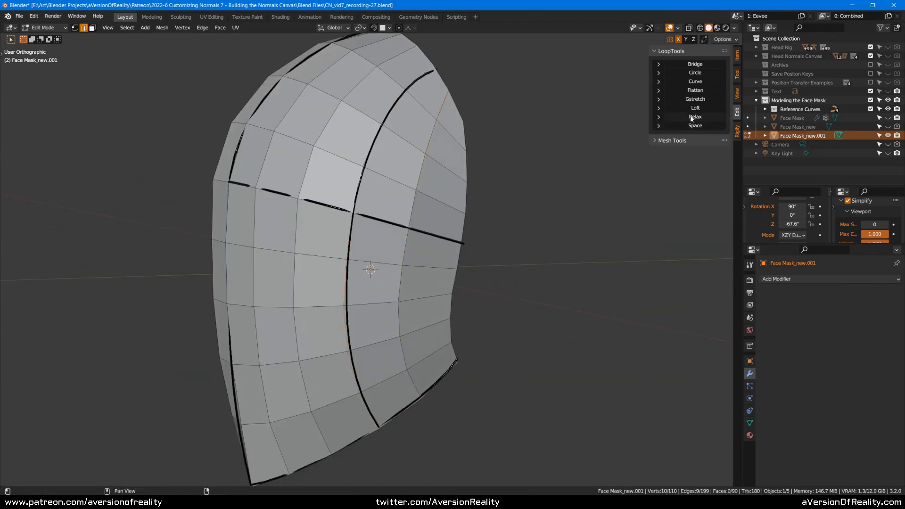
{"action": "left_click", "coordinate": [692, 118]}
- Relax the column inside the side reference curve and flatten the vertical columns from there to the centre line
{"action": "middle_click_drag", "start_coordinate": [414, 213], "coordinate": [373, 176]}
{"action": "left_click", "coordinate": [373, 177], "text": "alt"}
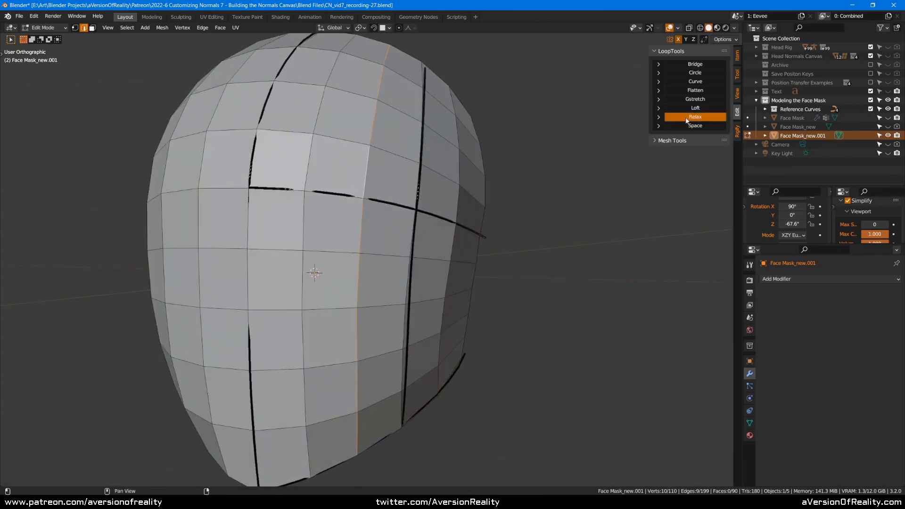
{"action": "left_click", "coordinate": [687, 119]}
{"action": "left_click", "coordinate": [697, 91]}
{"action": "right_click", "coordinate": [309, 163], "text": "alt"}
{"action": "middle_click_drag", "start_coordinate": [418, 163], "coordinate": [523, 122]}
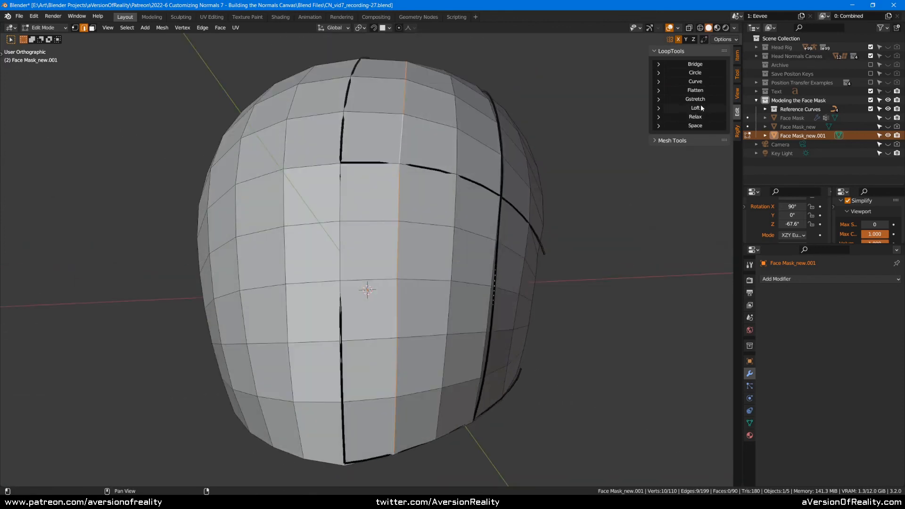
{"action": "left_click", "coordinate": [695, 98]}
{"action": "left_click", "coordinate": [345, 186], "text": "alt"}
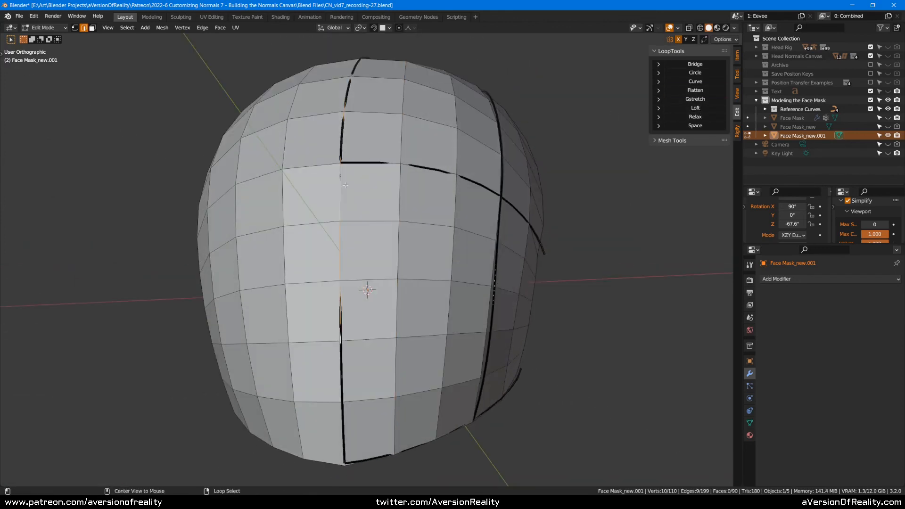
{"action": "left_click", "coordinate": [706, 92]}
{"action": "middle_click_drag", "start_coordinate": [547, 189], "coordinate": [618, 188]}
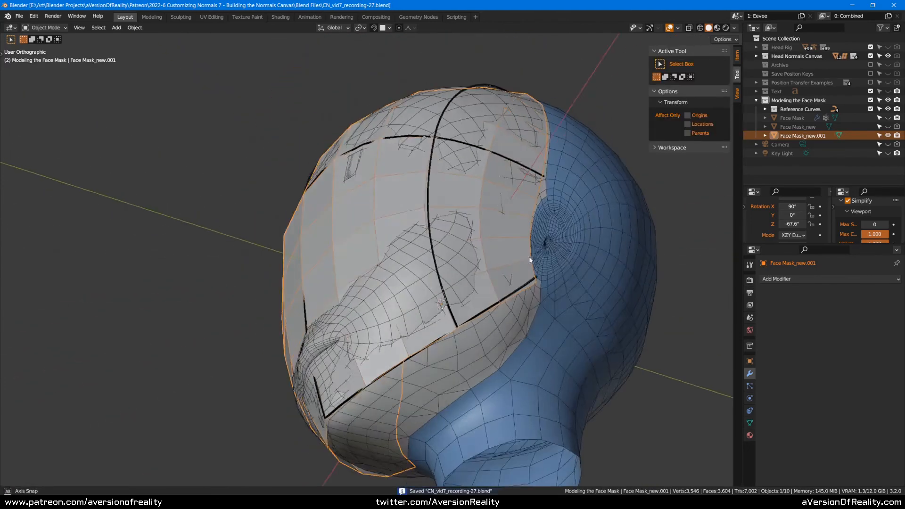
- Enter Edit Mode on Face Mask_new.001, select its lower edge loop and enable snapping
{"action": "middle_click_drag", "start_coordinate": [531, 259], "coordinate": [520, 246]}
{"action": "key", "text": "Tab"}
{"action": "scroll", "coordinate": [503, 236], "scroll_direction": "up", "scroll_amount": 3}
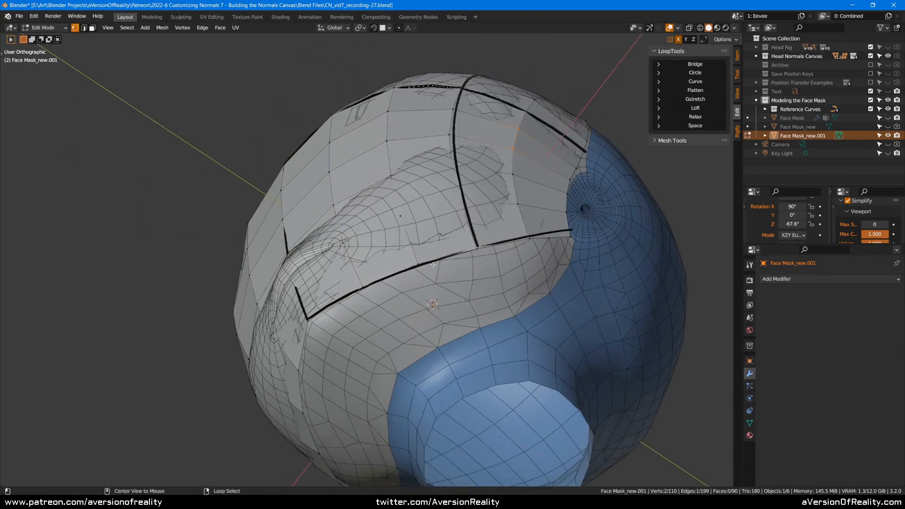
{"action": "key", "text": "shift+Tab"}
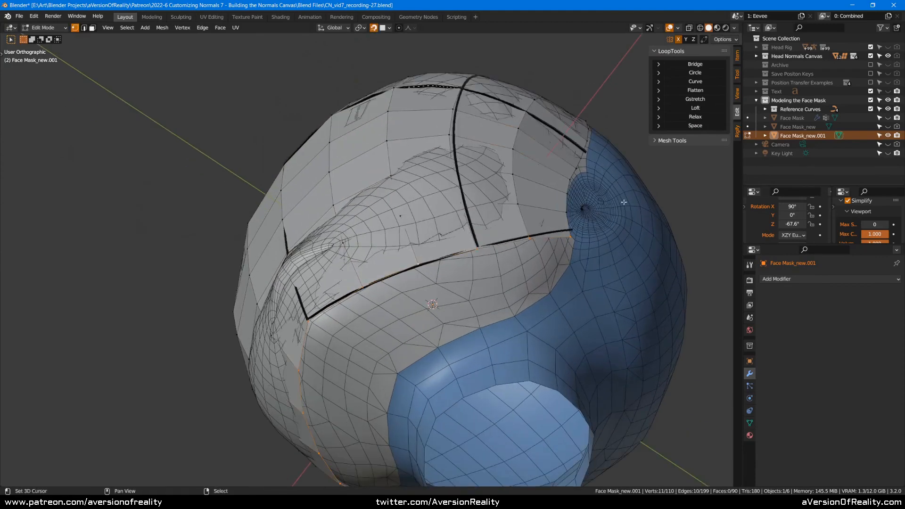
- Delete the vertices of the mask's -X half in front wireframe view, keeping the centre column
{"action": "middle_click_drag", "start_coordinate": [546, 220], "coordinate": [574, 231]}
{"action": "key", "text": "KP_1"}
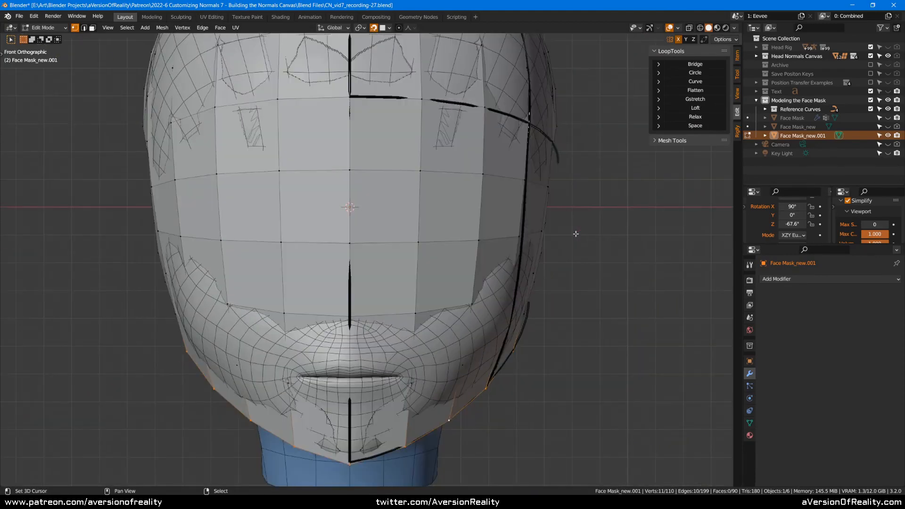
{"action": "key", "text": "shift+z"}
{"action": "scroll", "coordinate": [389, 227], "scroll_direction": "down", "scroll_amount": 4}
{"action": "key", "text": "alt+a"}
{"action": "key", "text": "b"}
{"action": "left_click_drag", "start_coordinate": [312, 193], "coordinate": [204, 394]}
{"action": "key", "text": "x"}
{"action": "left_click", "coordinate": [531, 214]}
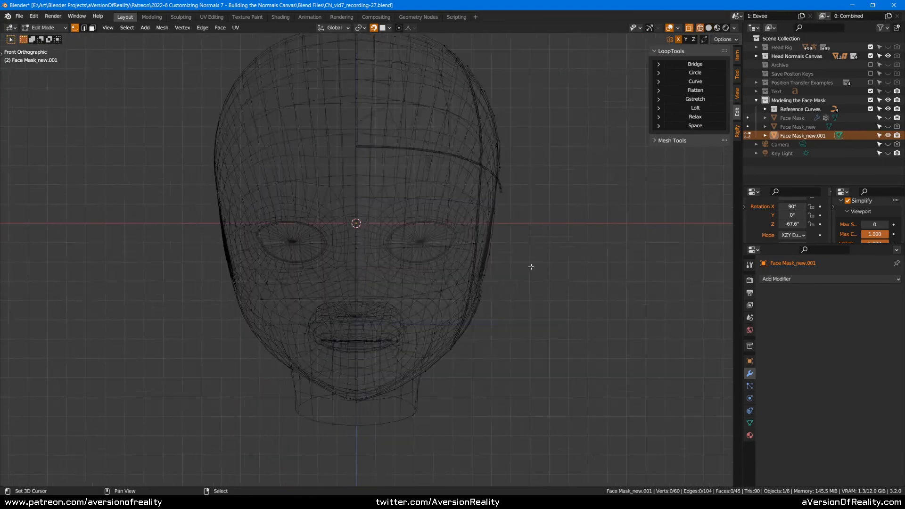
- Extrude the remaining half's lower jaw edge toward the neck and scale the new edge to about 0.741
{"action": "key", "text": "Tab"}
{"action": "scroll", "coordinate": [520, 276], "scroll_direction": "up", "scroll_amount": 3}
{"action": "key", "text": "shift+z"}
{"action": "middle_click_drag", "start_coordinate": [612, 301], "coordinate": [585, 264]}
{"action": "key", "text": "Tab"}
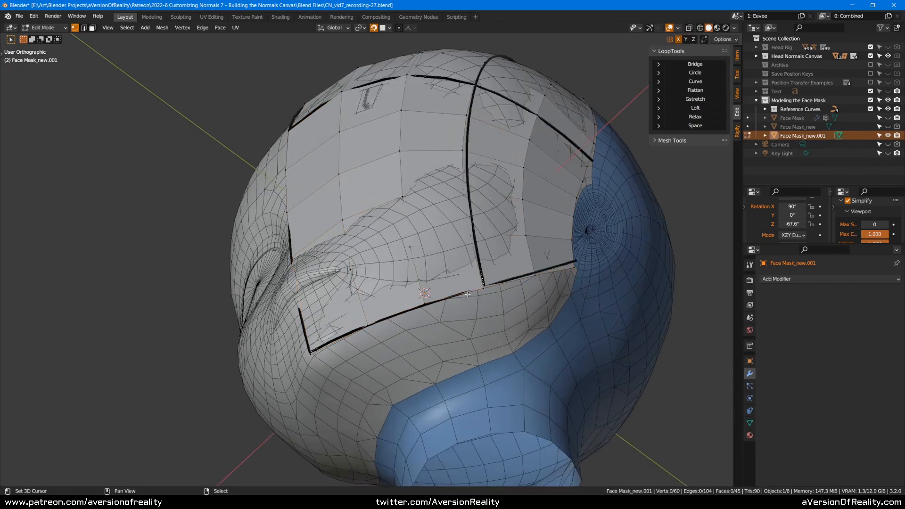
{"action": "left_click", "coordinate": [512, 283], "text": "alt"}
{"action": "key", "text": "e"}
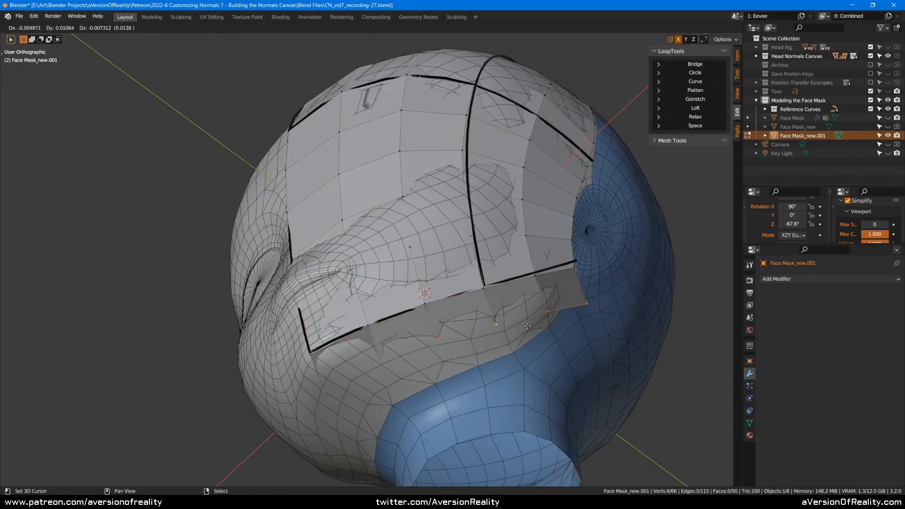
{"action": "left_click", "coordinate": [683, 273]}
{"action": "key", "text": "s"}
{"action": "left_click", "coordinate": [631, 282]}
{"action": "middle_click_drag", "start_coordinate": [541, 265], "coordinate": [395, 55]}
- Set snapping to Vertex and move the two front vertices of the extruded edge onto the head mesh
{"action": "left_click", "coordinate": [388, 27]}
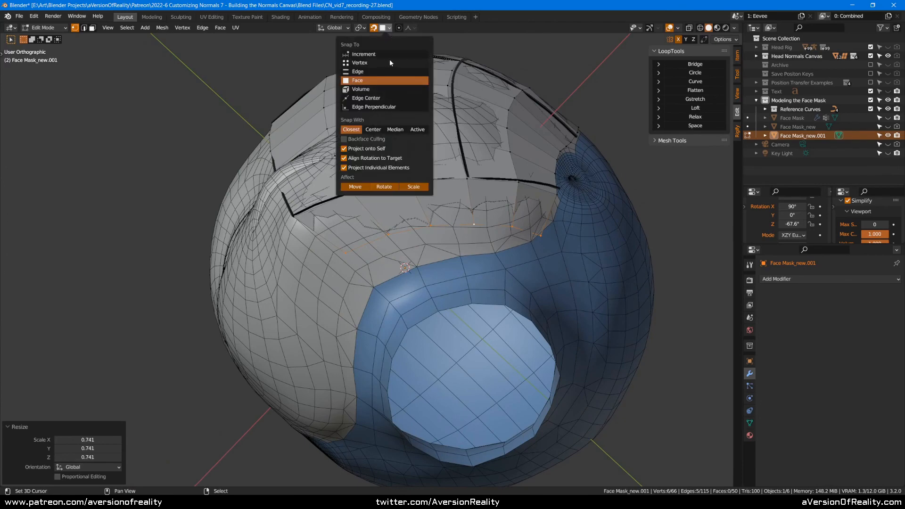
{"action": "left_click", "coordinate": [388, 64]}
{"action": "scroll", "coordinate": [461, 219], "scroll_direction": "up", "scroll_amount": 1}
{"action": "key", "text": "z"}
{"action": "right_click", "coordinate": [344, 248]}
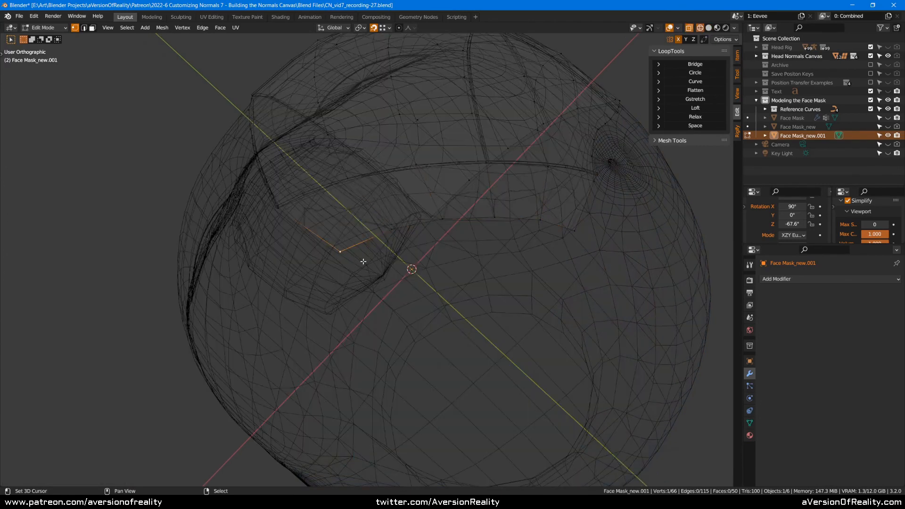
{"action": "key", "text": "z"}
{"action": "key", "text": "g"}
{"action": "left_click", "coordinate": [376, 292]}
{"action": "right_click", "coordinate": [392, 231]}
{"action": "key", "text": "g"}
{"action": "left_click", "coordinate": [428, 268]}
{"action": "middle_click_drag", "start_coordinate": [496, 227], "coordinate": [574, 230]}
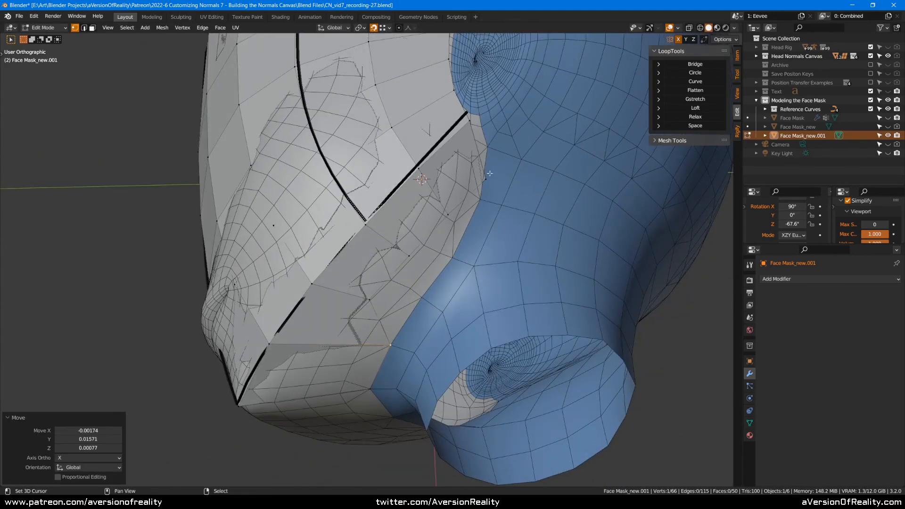
- Move the rearmost vertex of the extruded edge below the ear, with snapping set to Face
{"action": "right_click", "coordinate": [490, 174]}
{"action": "key", "text": "g"}
{"action": "left_click", "coordinate": [488, 141]}
{"action": "left_click", "coordinate": [389, 28]}
{"action": "left_click", "coordinate": [370, 80]}
{"action": "key", "text": "g"}
{"action": "left_click", "coordinate": [485, 139]}
- Move the three middle vertices of the extruded edge onto the boundary between the jaw and the neck
{"action": "right_click", "coordinate": [449, 214]}
{"action": "key", "text": "g"}
{"action": "left_click", "coordinate": [464, 224]}
{"action": "right_click", "coordinate": [410, 256]}
{"action": "key", "text": "g"}
{"action": "left_click", "coordinate": [434, 278]}
{"action": "right_click", "coordinate": [370, 301]}
{"action": "key", "text": "g"}
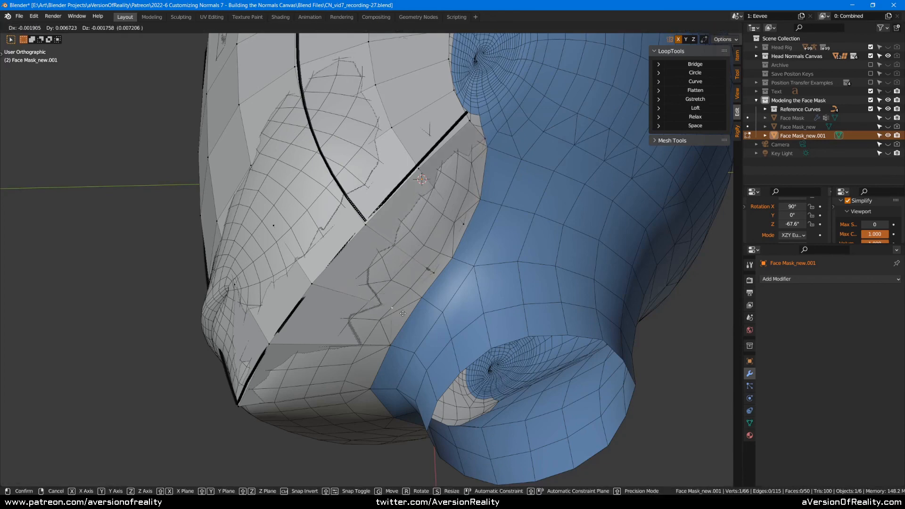
{"action": "left_click", "coordinate": [417, 320]}
- Reposition the two front vertices of the extruded edge on the underside of the chin
{"action": "right_click", "coordinate": [397, 344]}
{"action": "key", "text": "g"}
{"action": "left_click", "coordinate": [393, 342]}
{"action": "right_click", "coordinate": [379, 386]}
{"action": "key", "text": "g"}
{"action": "left_click", "coordinate": [386, 377]}
- Select the whole extruded under-jaw edge and adjust its offset from the head with Shrink/Fatten
{"action": "right_click", "coordinate": [397, 332], "text": "alt"}
{"action": "middle_click_drag", "start_coordinate": [518, 217], "coordinate": [533, 231]}
{"action": "key", "text": "alt+s"}
{"action": "left_click", "coordinate": [554, 157]}
{"action": "key", "text": "alt+s"}
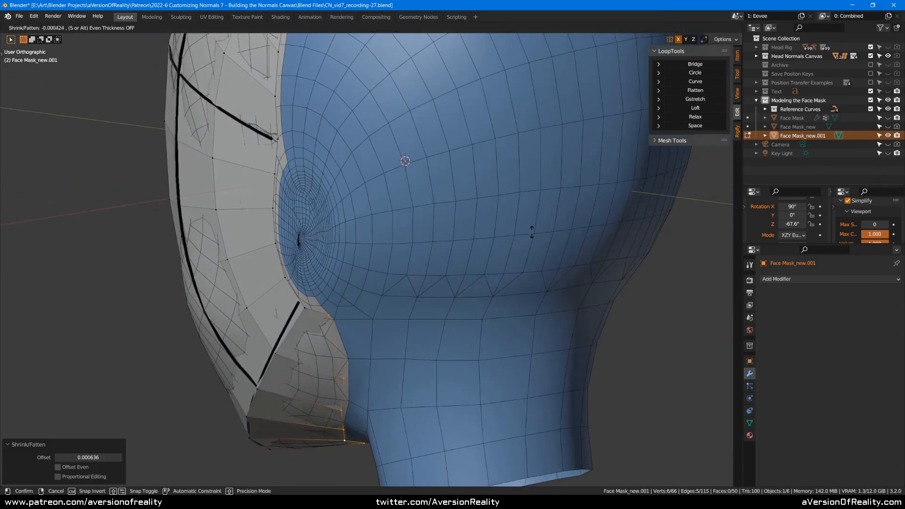
{"action": "left_click", "coordinate": [531, 229]}
- Slide the rear vertex of the under-jaw edge, and space that edge's vertices evenly with LoopTools
{"action": "right_click", "coordinate": [319, 314]}
{"action": "key", "text": "g"}
{"action": "key", "text": "g"}
{"action": "left_click", "coordinate": [329, 320]}
{"action": "right_click", "coordinate": [337, 329], "text": "alt"}
{"action": "left_click", "coordinate": [695, 125]}
{"action": "middle_click_drag", "start_coordinate": [438, 226], "coordinate": [409, 282]}
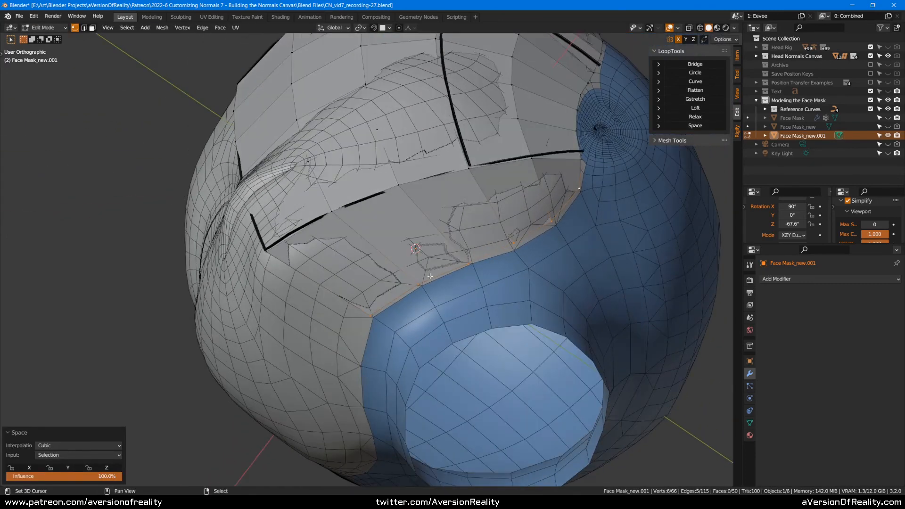
{"action": "middle_click_drag", "start_coordinate": [305, 154], "coordinate": [334, 377]}
{"action": "scroll", "coordinate": [431, 288], "scroll_direction": "up", "scroll_amount": 2}
{"action": "middle_click_drag", "start_coordinate": [437, 225], "coordinate": [509, 228]}
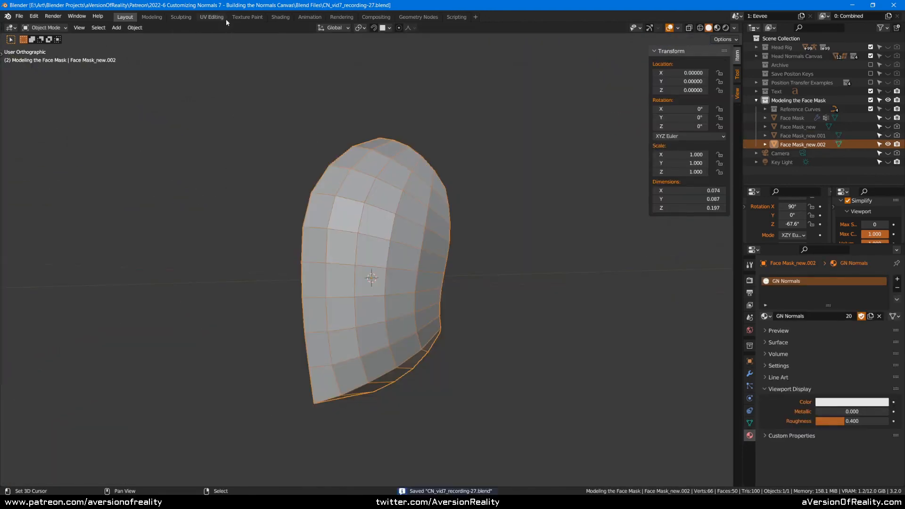
- Open Face Mask_new.002 in the UV Editing workspace, select its whole mesh and unwrap it
{"action": "left_click", "coordinate": [223, 18]}
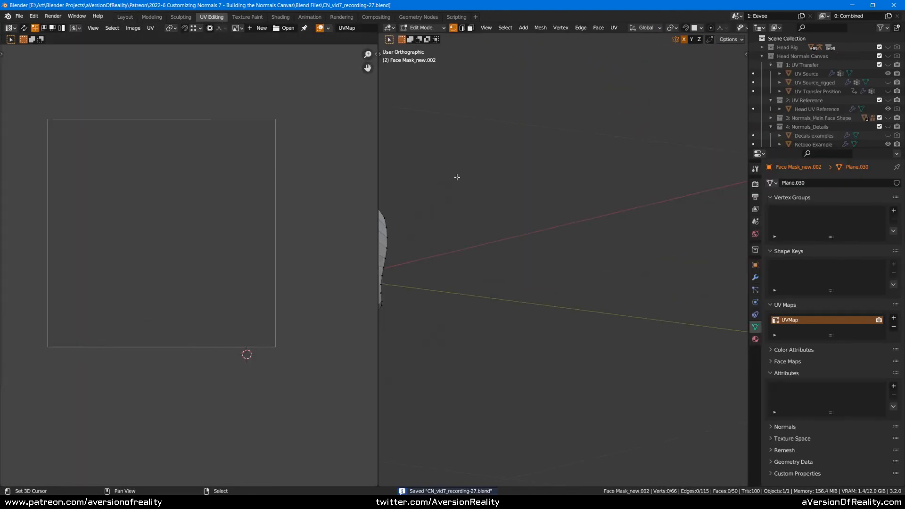
{"action": "middle_click_drag", "start_coordinate": [570, 203], "coordinate": [422, 235]}
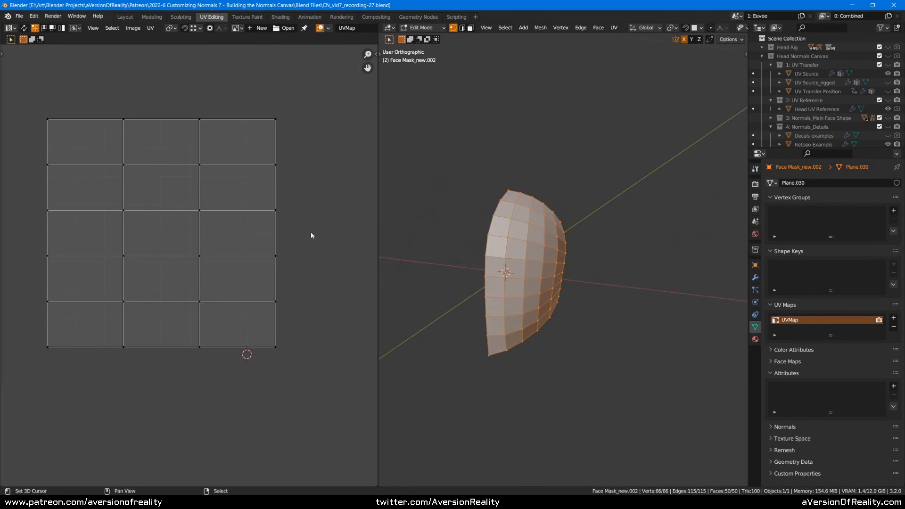
{"action": "mouse_move", "coordinate": [471, 207]}
{"action": "middle_mouse_down"}
{"action": "mouse_move", "coordinate": [570, 201]}
{"action": "mouse_move", "coordinate": [514, 197]}
{"action": "mouse_move", "coordinate": [482, 208]}
{"action": "middle_mouse_up"}
{"action": "key", "text": "u"}
{"action": "left_click", "coordinate": [526, 201]}
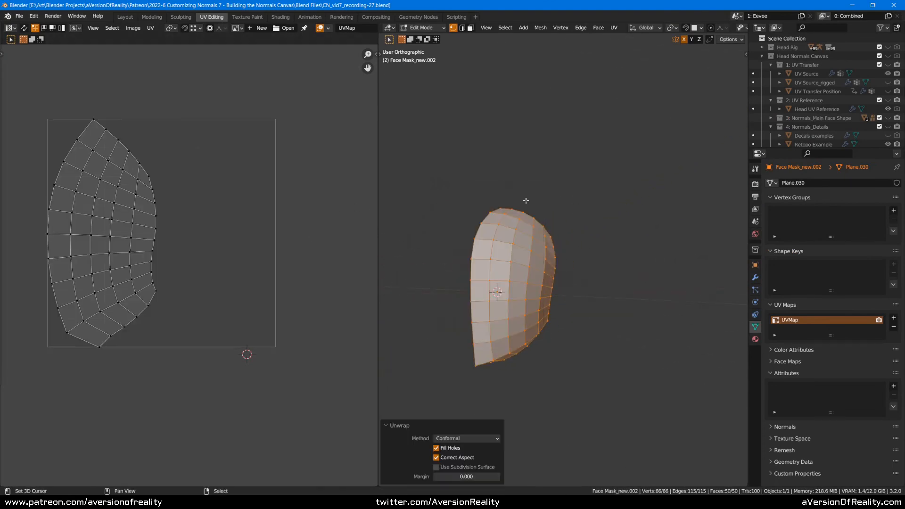
- Move the whole UV island toward the middle of the UV space and straighten it into a rectangular grid with TexTools Rectify
{"action": "mouse_move", "coordinate": [556, 266]}
{"action": "middle_mouse_down"}
{"action": "mouse_move", "coordinate": [523, 243]}
{"action": "mouse_move", "coordinate": [511, 257]}
{"action": "mouse_move", "coordinate": [561, 268]}
{"action": "middle_mouse_up"}
{"action": "scroll", "coordinate": [153, 220], "scroll_direction": "up", "scroll_amount": 1}
{"action": "key", "text": "a"}
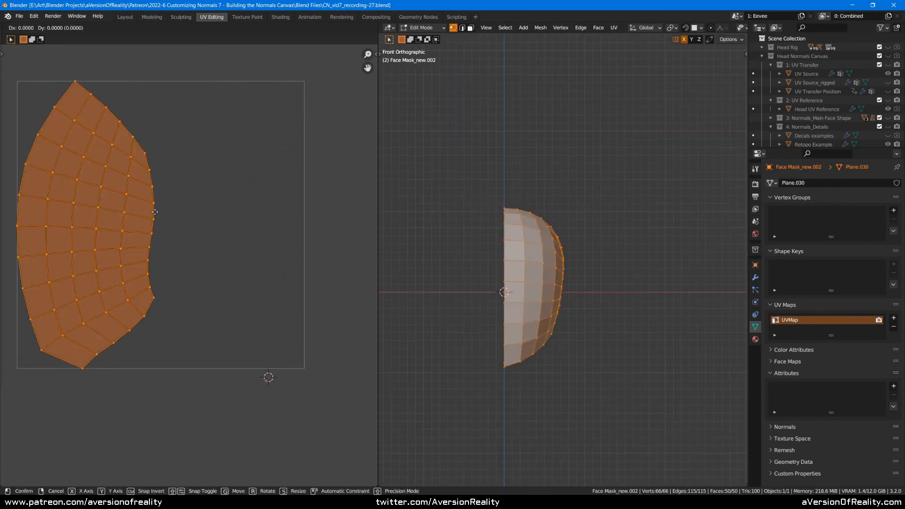
{"action": "key", "text": "g"}
{"action": "left_click", "coordinate": [246, 216]}
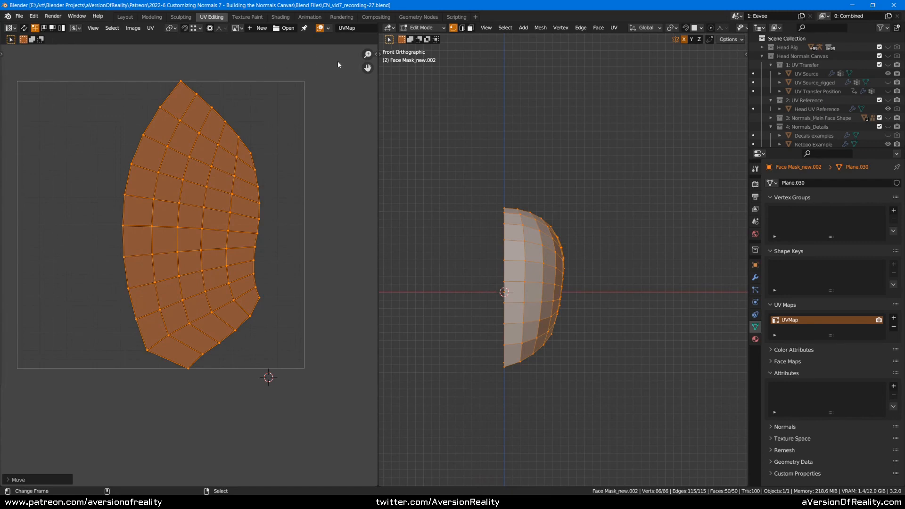
{"action": "key", "text": "n"}
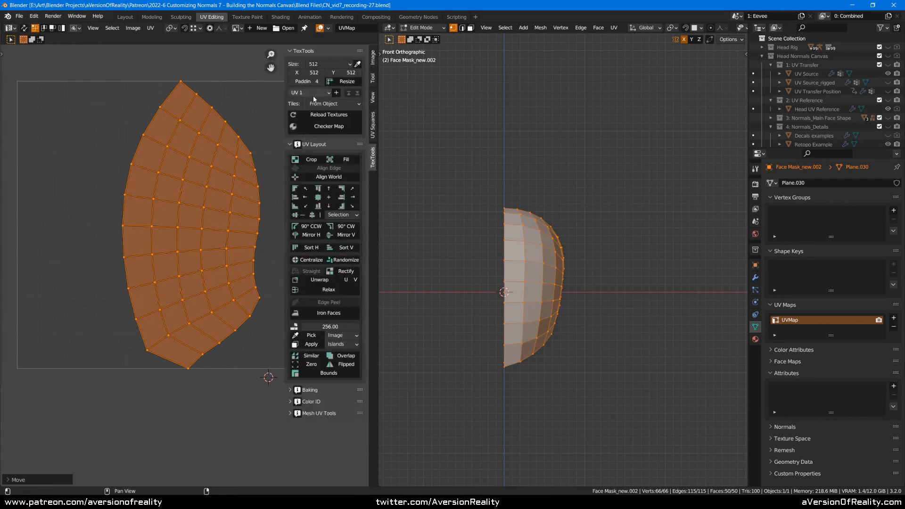
{"action": "left_click", "coordinate": [345, 272]}
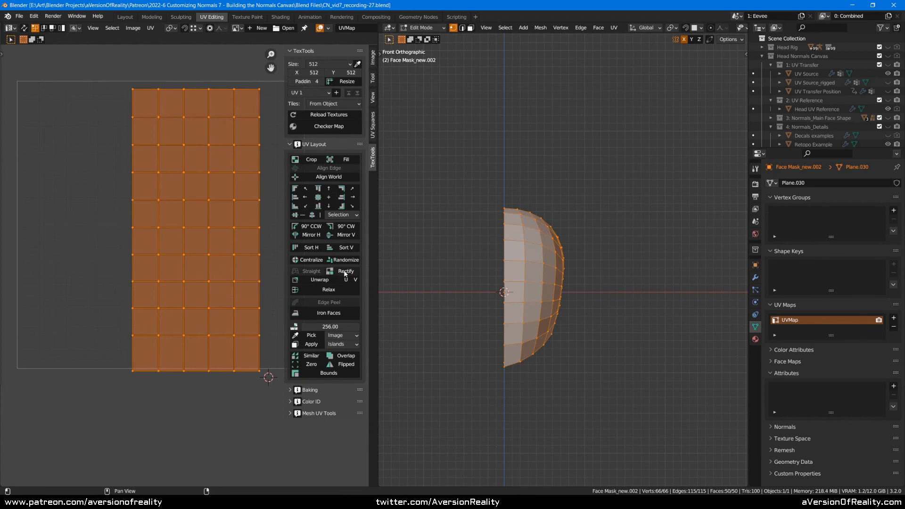
- Select only the face in the leftmost UV column, sixth row from the top, and unwrap with Follow Active Quads
{"action": "left_click", "coordinate": [372, 125]}
{"action": "middle_click_drag", "start_coordinate": [252, 195], "coordinate": [248, 200]}
{"action": "key", "text": "alt+a"}
{"action": "key", "text": "3"}
{"action": "right_click", "coordinate": [144, 248]}
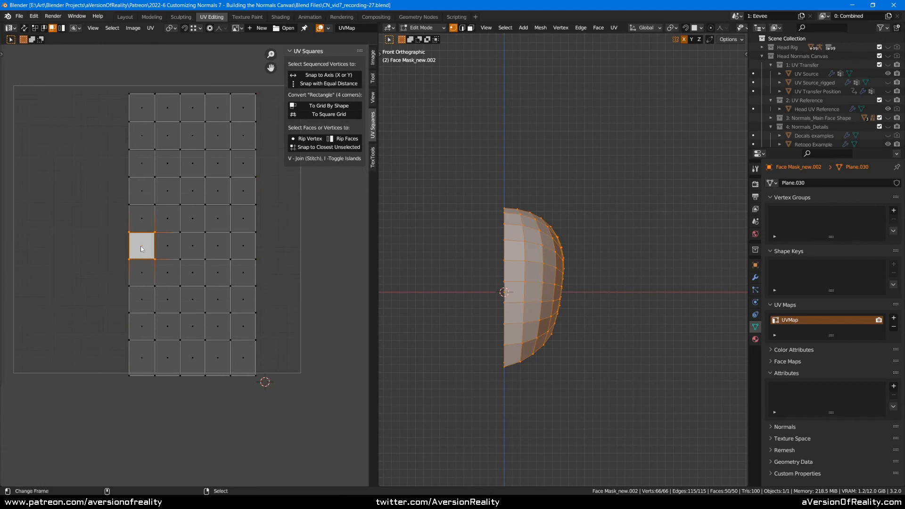
{"action": "middle_click_drag", "start_coordinate": [183, 247], "coordinate": [201, 246]}
{"action": "key", "text": "u"}
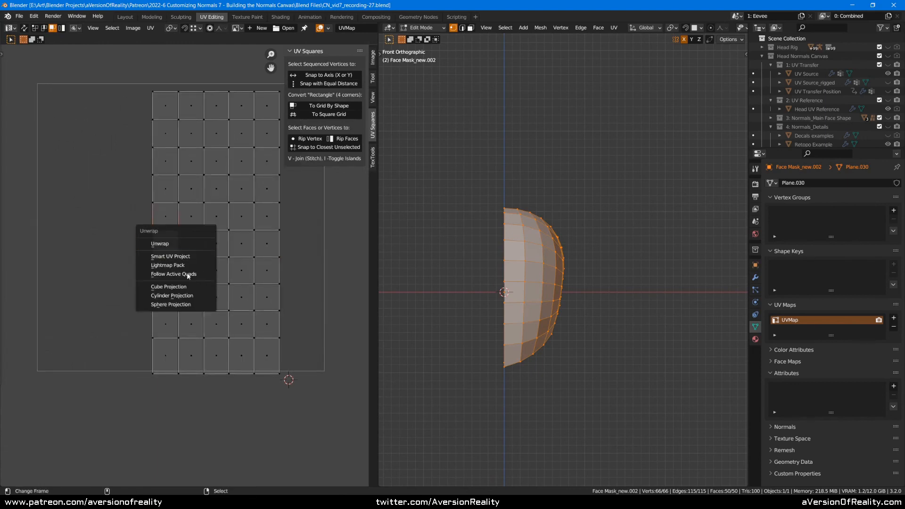
{"action": "left_click", "coordinate": [191, 275]}
{"action": "left_click", "coordinate": [195, 300]}
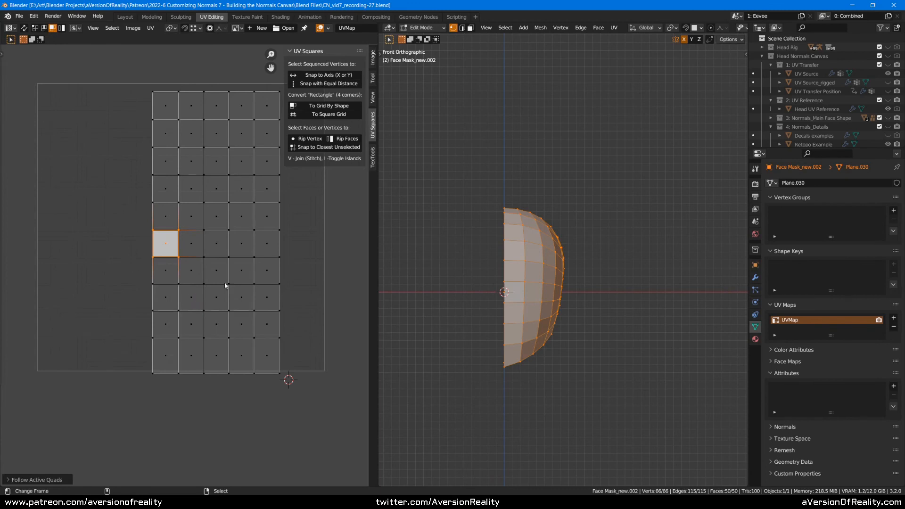
- Select the whole UV grid and move it into the right half of the UV square, close to its right border
{"action": "middle_click_drag", "start_coordinate": [235, 229], "coordinate": [203, 254]}
{"action": "key", "text": "alt+a"}
{"action": "key", "text": "a"}
{"action": "key", "text": "g"}
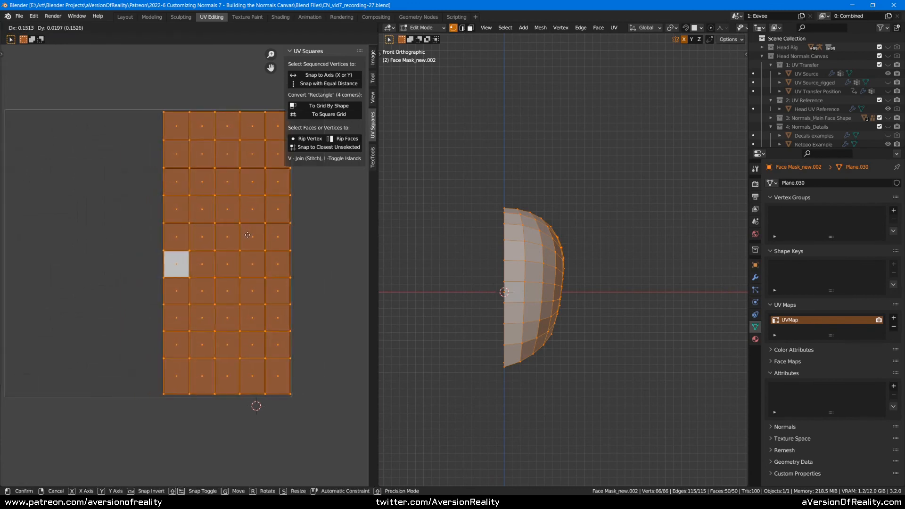
{"action": "left_click", "coordinate": [249, 236]}
{"action": "middle_click_drag", "start_coordinate": [279, 262], "coordinate": [268, 264]}
{"action": "key", "text": "g"}
{"action": "left_click", "coordinate": [258, 246]}
{"action": "key", "text": "n"}
{"action": "middle_click_drag", "start_coordinate": [242, 90], "coordinate": [258, 95]}
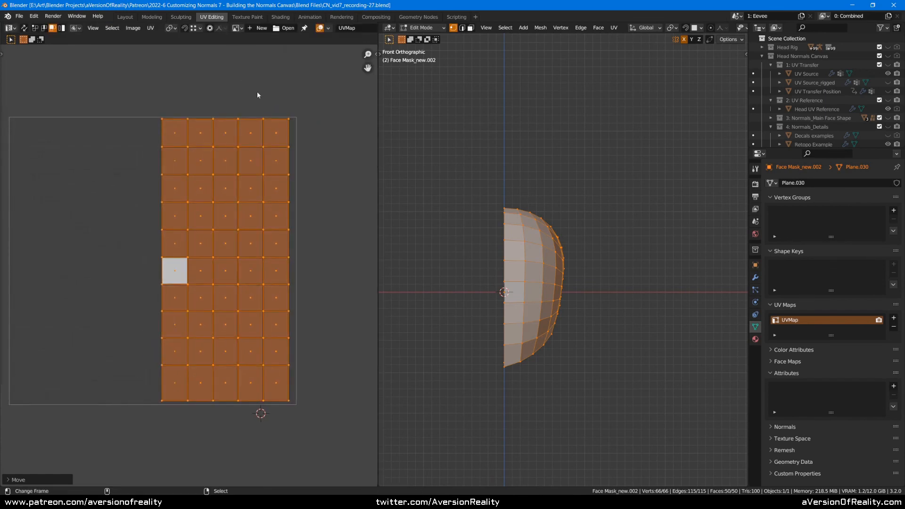
- Turn on Constrain to Image Bounds and move the grid's right edge loop along X onto the UV square's right border
{"action": "left_click", "coordinate": [151, 27]}
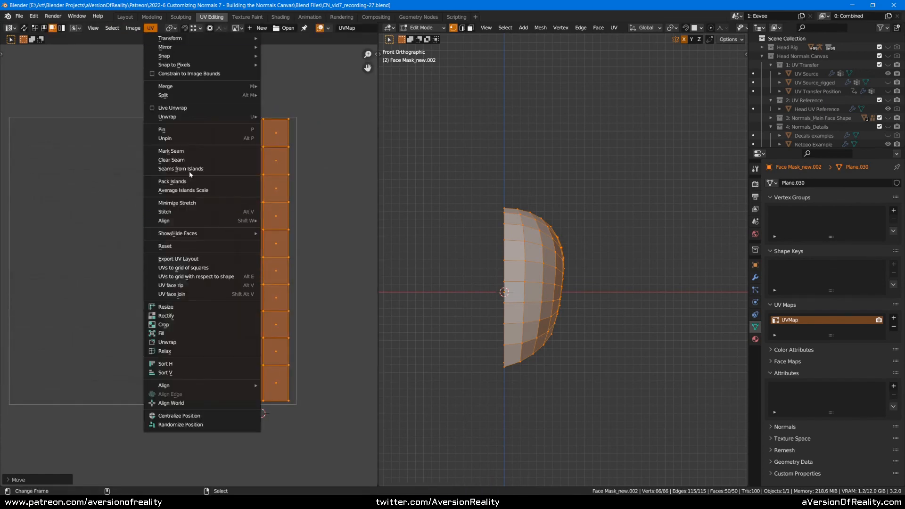
{"action": "left_click", "coordinate": [152, 74]}
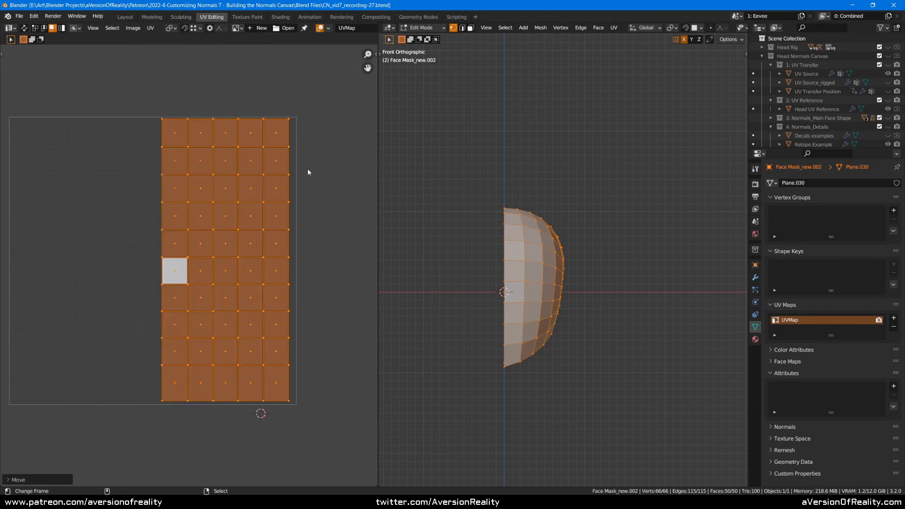
{"action": "left_click", "coordinate": [289, 134], "text": "alt"}
{"action": "key", "text": "g"}
{"action": "key", "text": "x"}
{"action": "left_click", "coordinate": [328, 134]}
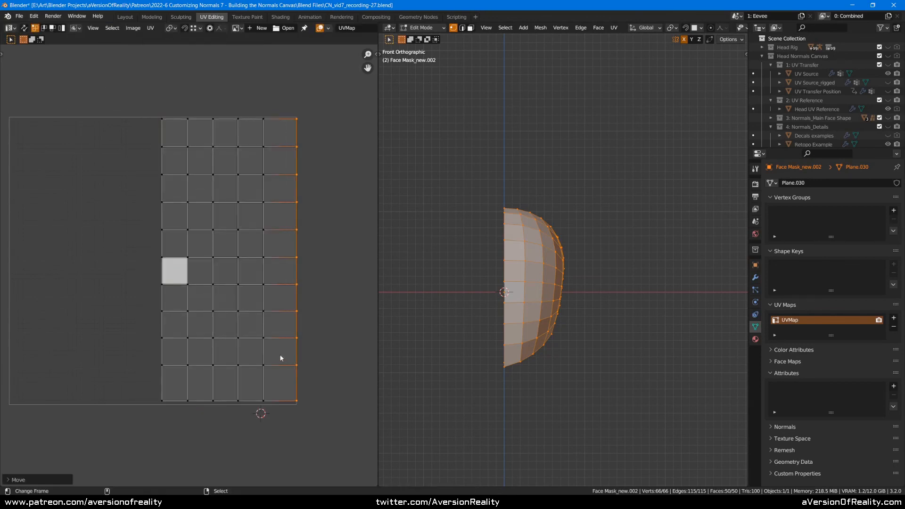
- Move the grid's bottom and top edge loops along Y onto the matching borders of the UV square
{"action": "left_click", "coordinate": [284, 400], "text": "alt"}
{"action": "key", "text": "g"}
{"action": "key", "text": "y"}
{"action": "left_click", "coordinate": [336, 387]}
{"action": "left_click", "coordinate": [280, 120], "text": "alt"}
{"action": "key", "text": "g"}
{"action": "key", "text": "y"}
{"action": "left_click", "coordinate": [281, 91]}
{"action": "left_click", "coordinate": [282, 92]}
- Set the X coordinate of the grid's left edge loop to 0.5
{"action": "left_click", "coordinate": [161, 135], "text": "alt"}
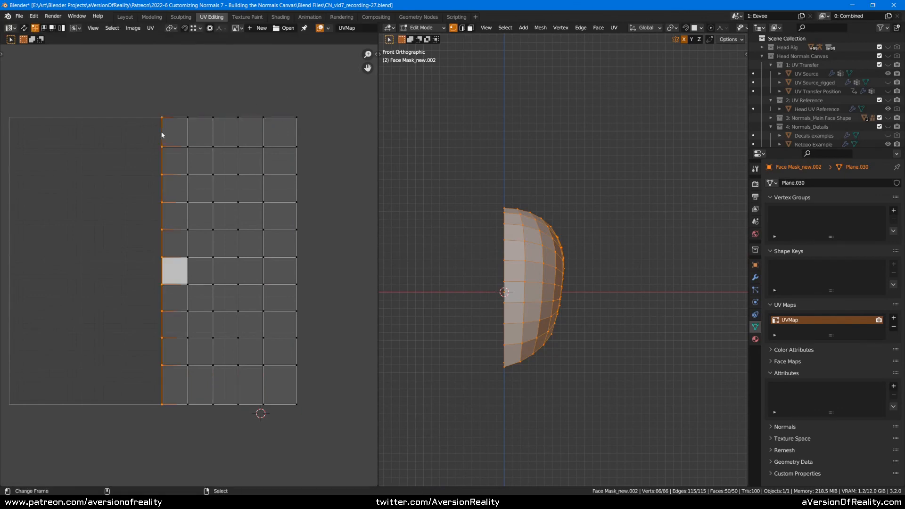
{"action": "key", "text": "n"}
{"action": "left_click", "coordinate": [373, 58]}
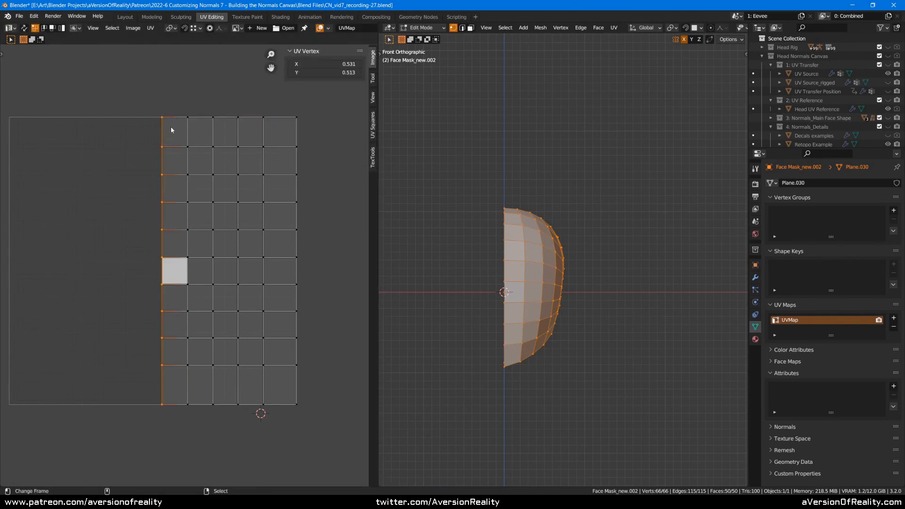
{"action": "left_click", "coordinate": [328, 64]}
{"action": "type", "text": "0.5"}
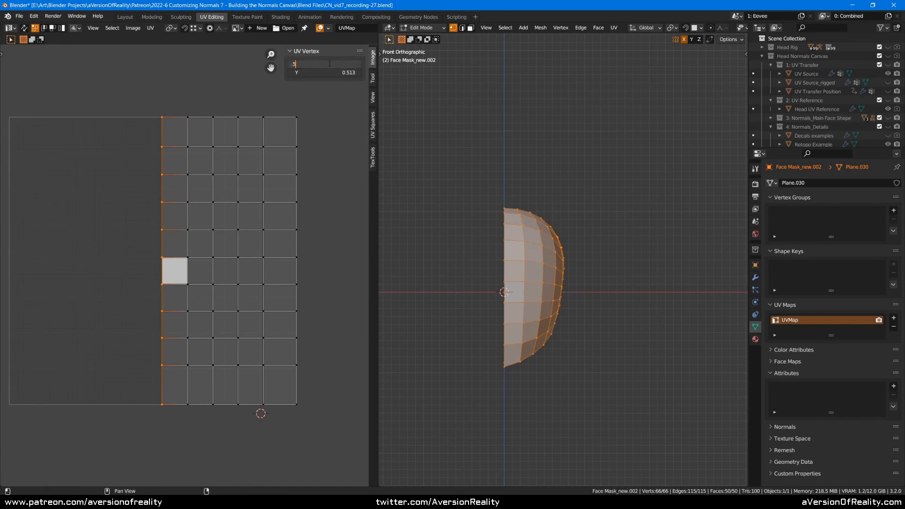
{"action": "key", "text": "Return"}
- Check the UV coordinates of the right, top and bottom edge loops, and save the file
{"action": "left_click", "coordinate": [296, 139], "text": "alt"}
{"action": "left_click", "coordinate": [289, 118], "text": "alt"}
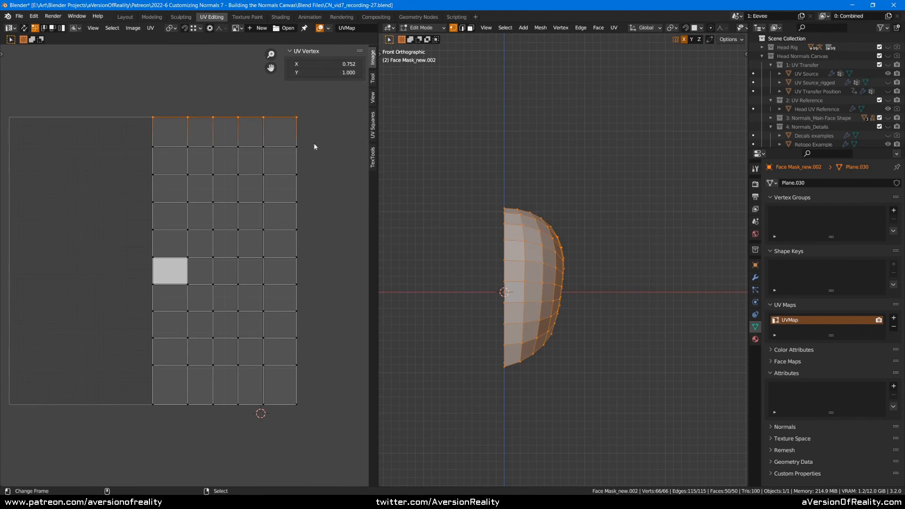
{"action": "left_click", "coordinate": [278, 404], "text": "alt"}
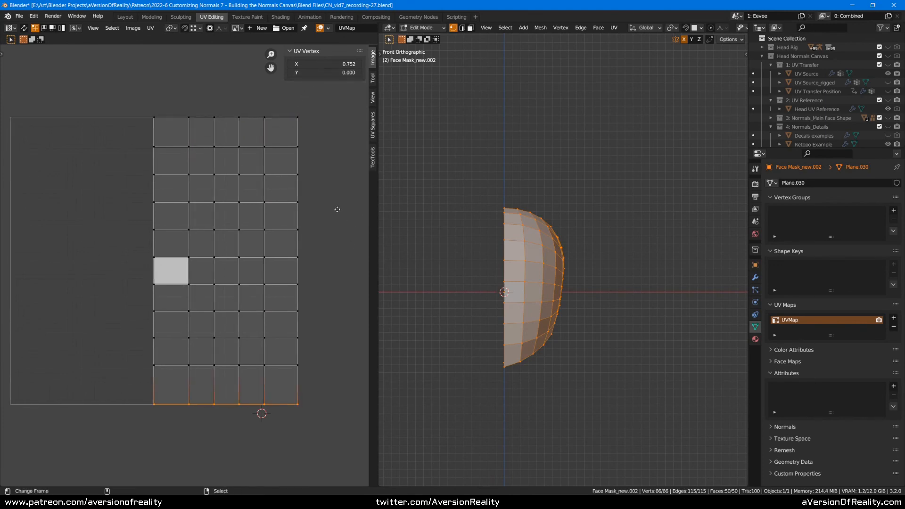
{"action": "key", "text": "ctrl+s"}
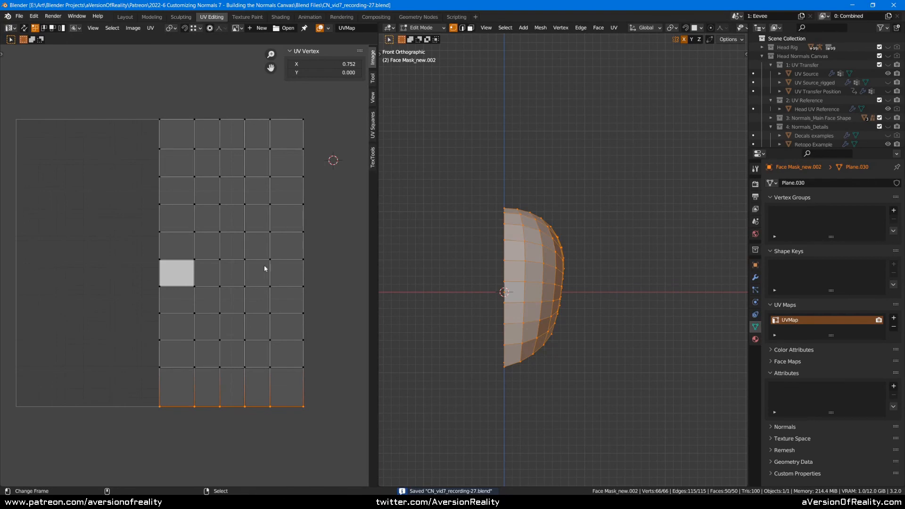
- Space the vertices of the grid's leftmost vertical loop evenly with UV Squares' Snap with Equal Distance
{"action": "left_click_drag", "start_coordinate": [169, 406], "coordinate": [168, 369]}
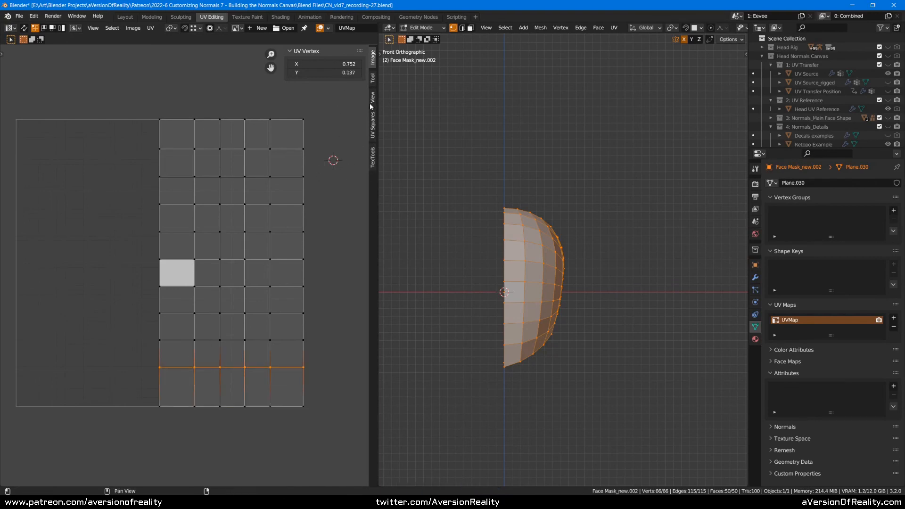
{"action": "left_click", "coordinate": [177, 246]}
{"action": "left_click", "coordinate": [163, 244], "text": "alt"}
{"action": "left_click", "coordinate": [373, 155]}
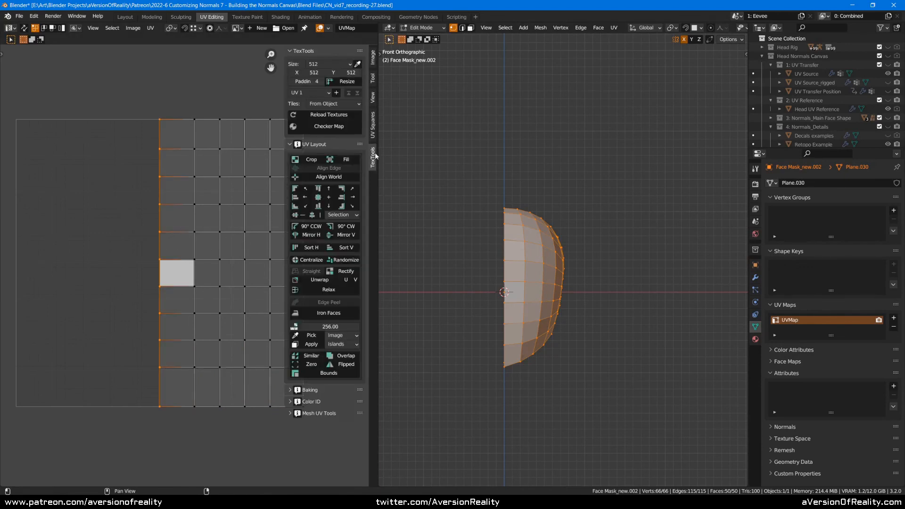
{"action": "left_click", "coordinate": [374, 124]}
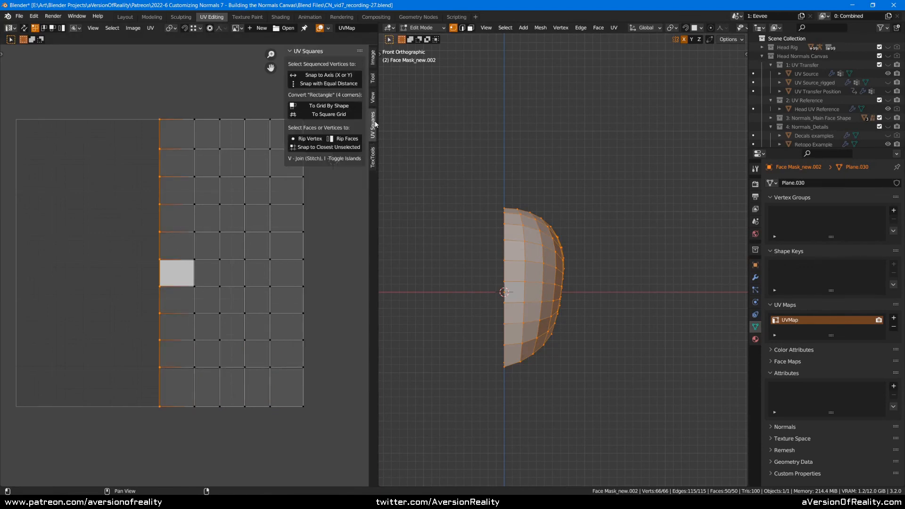
{"action": "left_click", "coordinate": [322, 84]}
- Apply Snap with Equal Distance to each of the five remaining vertical UV loops, one at a time
{"action": "left_click", "coordinate": [197, 167], "text": "alt"}
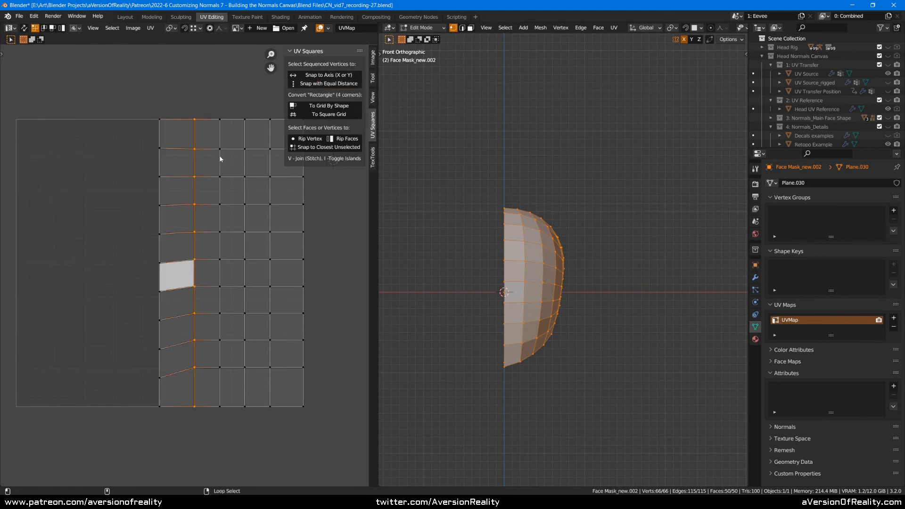
{"action": "left_click", "coordinate": [325, 88]}
{"action": "left_click", "coordinate": [218, 160], "text": "alt"}
{"action": "left_click", "coordinate": [325, 85]}
{"action": "left_click", "coordinate": [245, 162], "text": "alt"}
{"action": "left_click", "coordinate": [325, 84]}
{"action": "left_click", "coordinate": [267, 161], "text": "alt"}
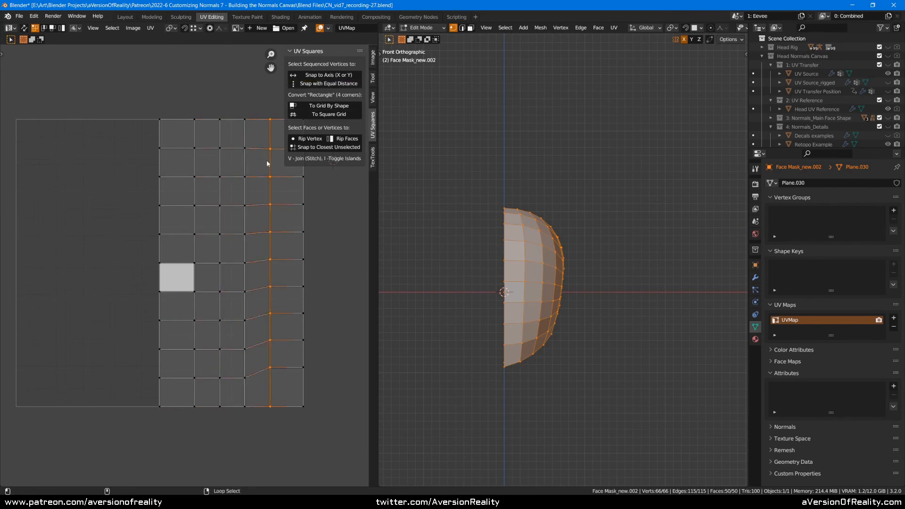
{"action": "left_click", "coordinate": [350, 84]}
{"action": "left_click", "coordinate": [302, 203], "text": "alt"}
{"action": "left_click", "coordinate": [350, 84]}
- Set the Y coordinate of the left edge's fourth vertex from the top to 0.7
{"action": "left_click", "coordinate": [160, 206]}
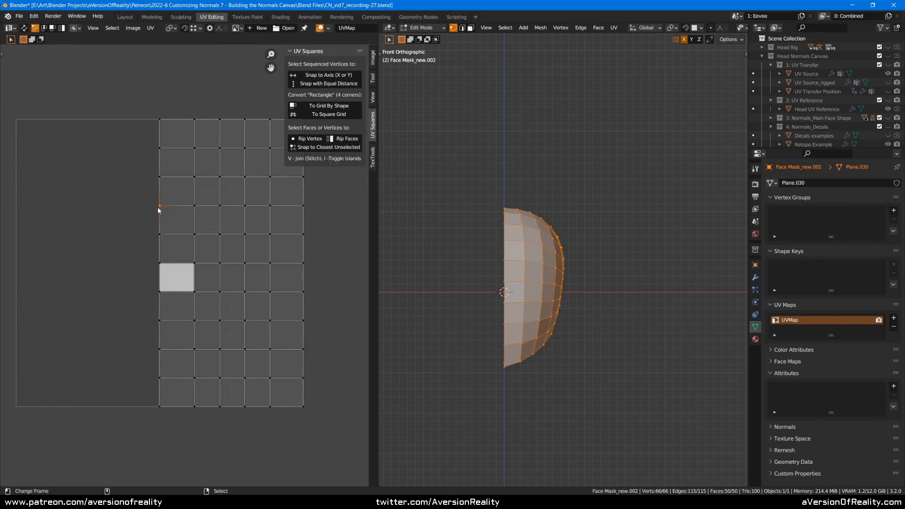
{"action": "left_click", "coordinate": [373, 58]}
{"action": "left_click", "coordinate": [330, 76]}
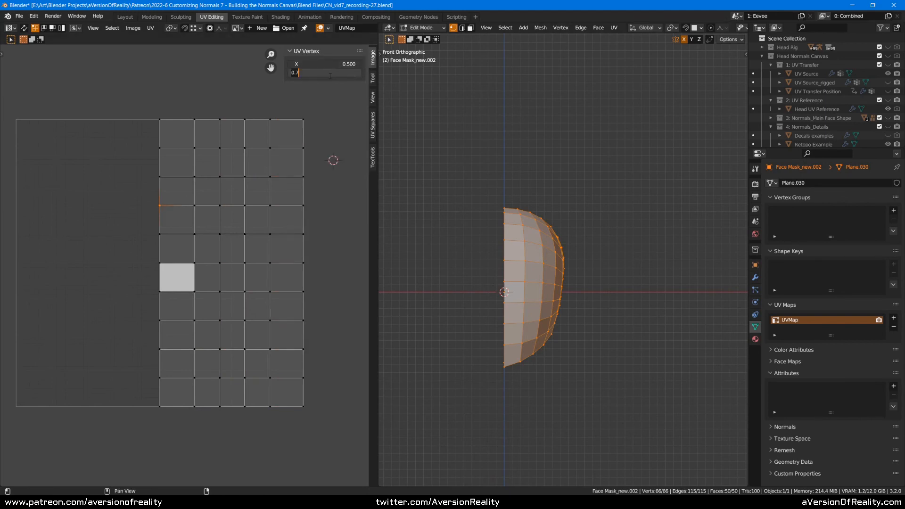
{"action": "key", "text": "BackSpace"}
{"action": "type", "text": "9"}
{"action": "key", "text": "Return"}
- Set the Y coordinate of the second horizontal UV loop from the top to 0.9
{"action": "left_click", "coordinate": [184, 148], "text": "alt"}
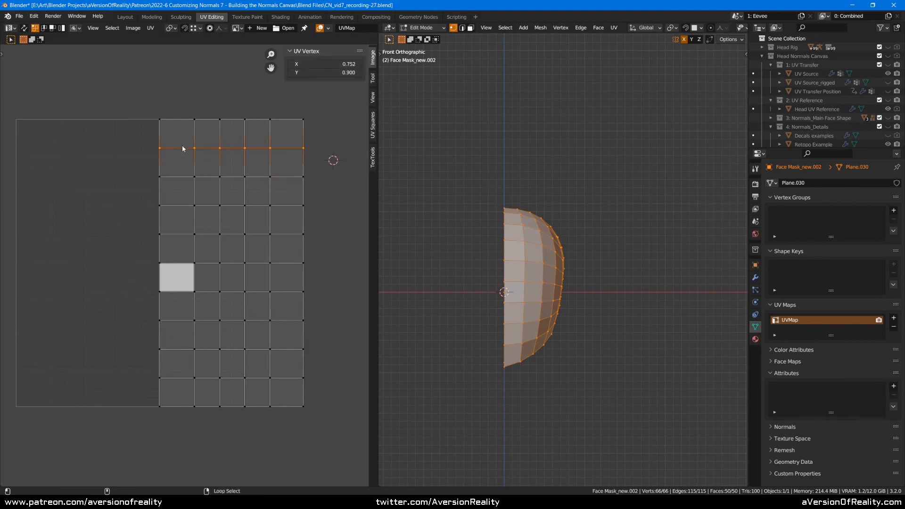
{"action": "left_click", "coordinate": [339, 65]}
{"action": "key", "text": "BackSpace"}
{"action": "type", "text": ".9"}
{"action": "key", "text": "Return"}
{"action": "key", "text": "ctrl+z"}
{"action": "left_click", "coordinate": [334, 71]}
{"action": "type", "text": "0.9"}
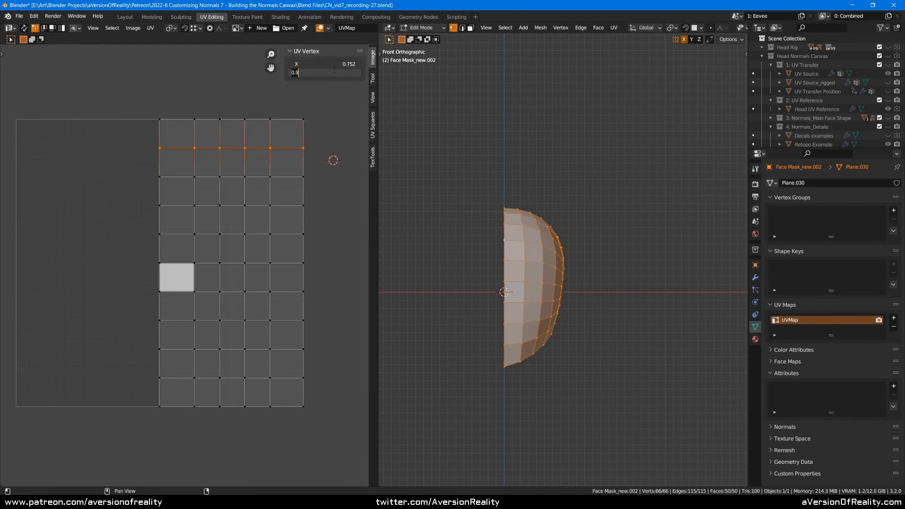
{"action": "key", "text": "Return"}
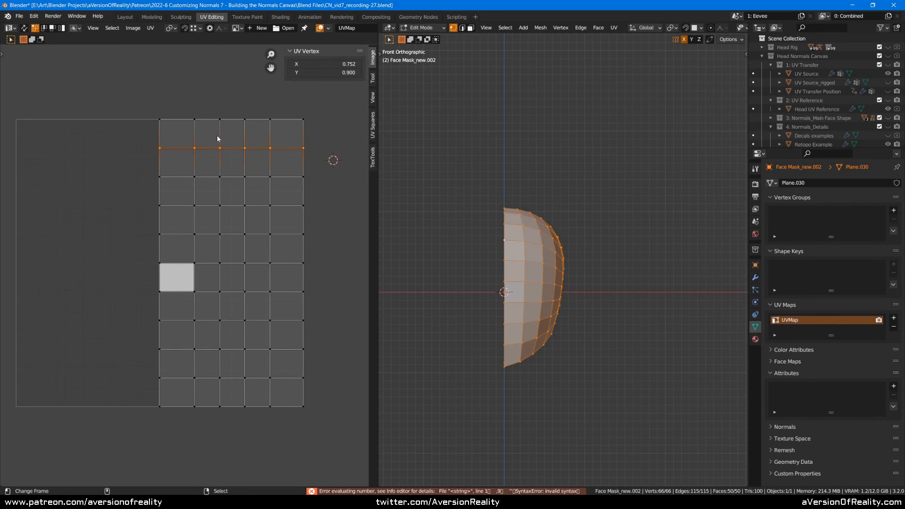
- Set the second vertical UV loop from the left to X 0.6 and the third to X 0.7
{"action": "left_click", "coordinate": [160, 135], "text": "alt"}
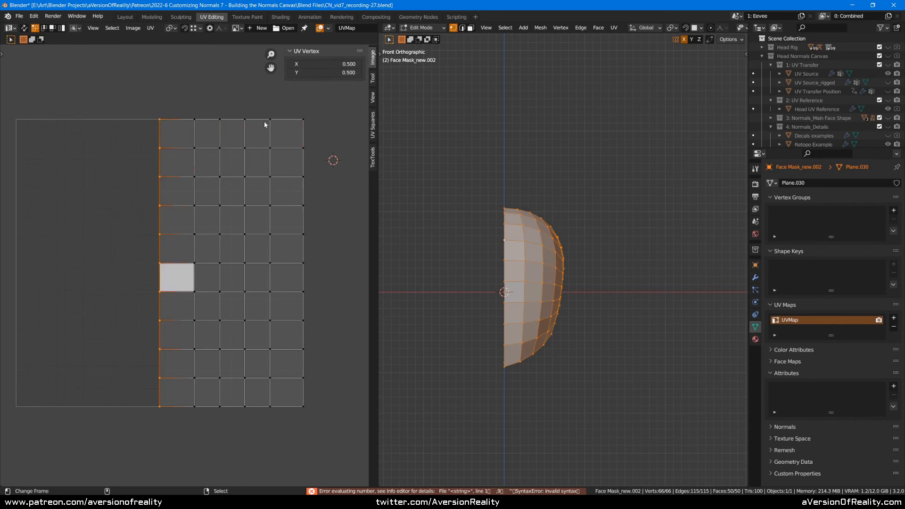
{"action": "left_click", "coordinate": [197, 140], "text": "alt"}
{"action": "left_click", "coordinate": [329, 64]}
{"action": "left_click", "coordinate": [329, 66]}
{"action": "type", "text": ".6"}
{"action": "key", "text": "Return"}
{"action": "left_click", "coordinate": [223, 132], "text": "alt"}
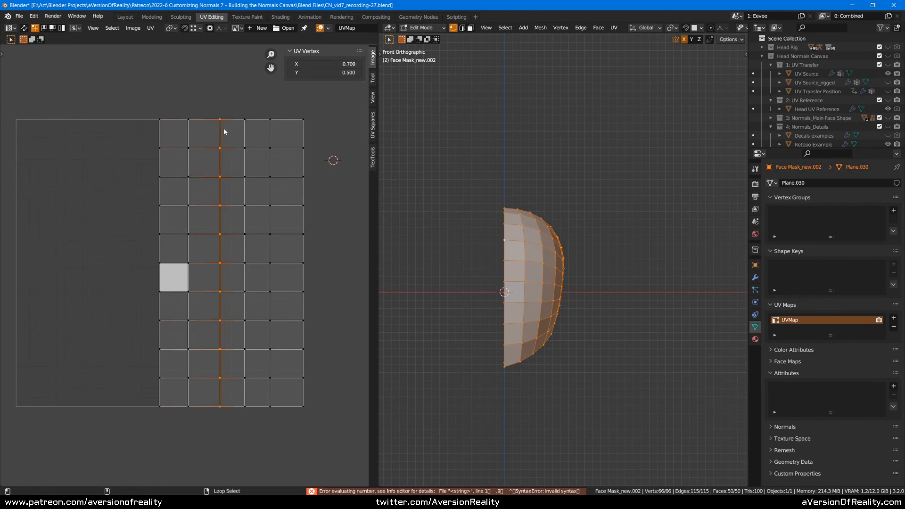
{"action": "left_click", "coordinate": [327, 63]}
{"action": "type", "text": ".7"}
{"action": "key", "text": "Return"}
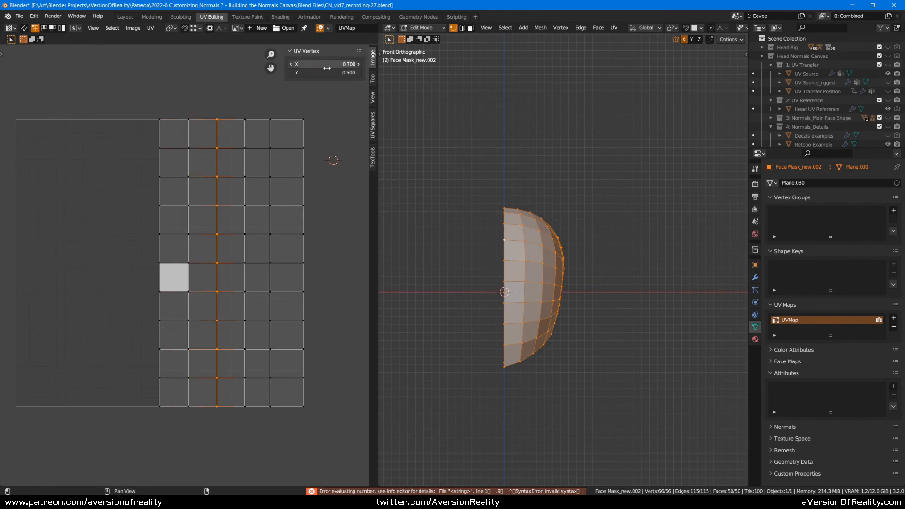
- Set the fourth vertical UV loop from the left to X 0.8 and the fifth to X 0.9
{"action": "left_click", "coordinate": [250, 134], "text": "alt"}
{"action": "left_click", "coordinate": [336, 63]}
{"action": "key", "text": "BackSpace"}
{"action": "type", "text": ".884"}
{"action": "key", "text": "Return"}
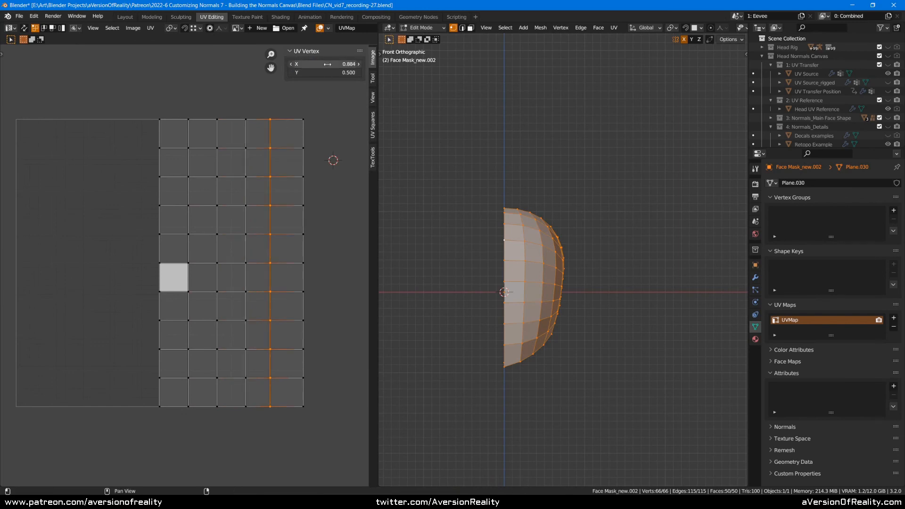
{"action": "left_click", "coordinate": [328, 64]}
{"action": "type", "text": ".9"}
{"action": "key", "text": "Return"}
{"action": "right_click", "coordinate": [322, 116], "text": "shift"}
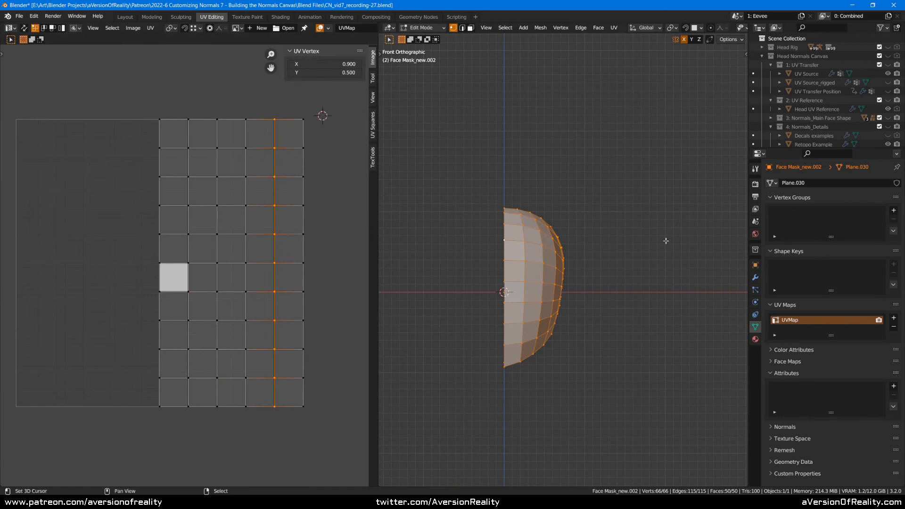
- Return the mask to Object Mode and save the file
{"action": "middle_click_drag", "start_coordinate": [556, 249], "coordinate": [583, 243], "text": "shift"}
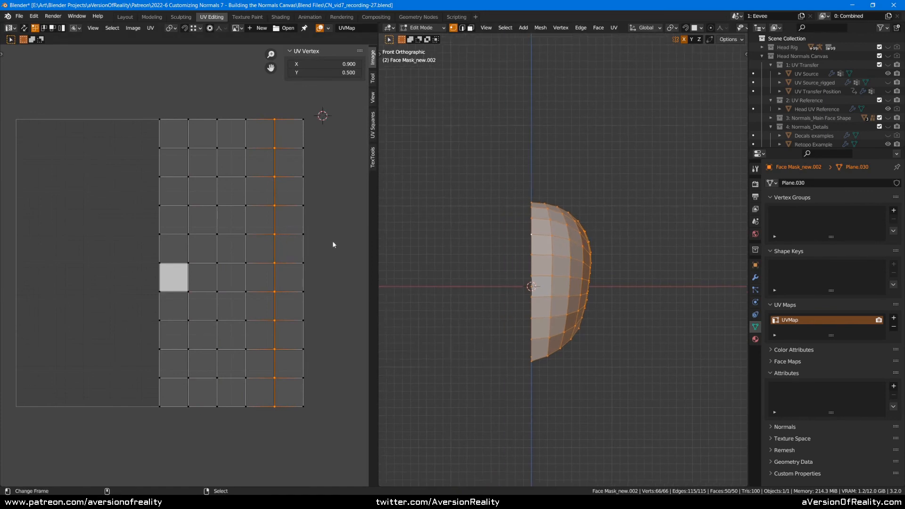
{"action": "middle_click_drag", "start_coordinate": [580, 191], "coordinate": [598, 192]}
{"action": "key", "text": "Tab"}
{"action": "key", "text": "ctrl+s"}
- Switch to the Layout workspace, inspect the half face mask in Rendered shading, and return the viewport to Solid shading
{"action": "key", "text": "z"}
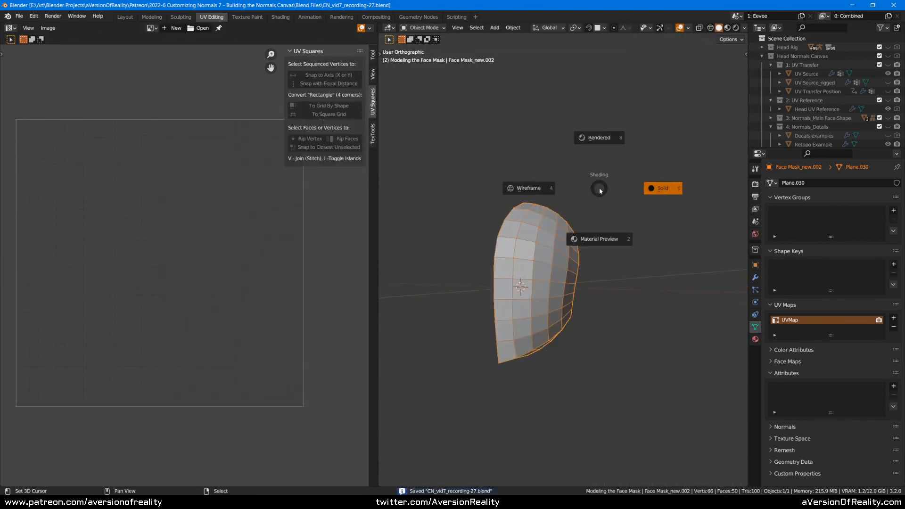
{"action": "left_click", "coordinate": [597, 138]}
{"action": "left_click", "coordinate": [123, 16]}
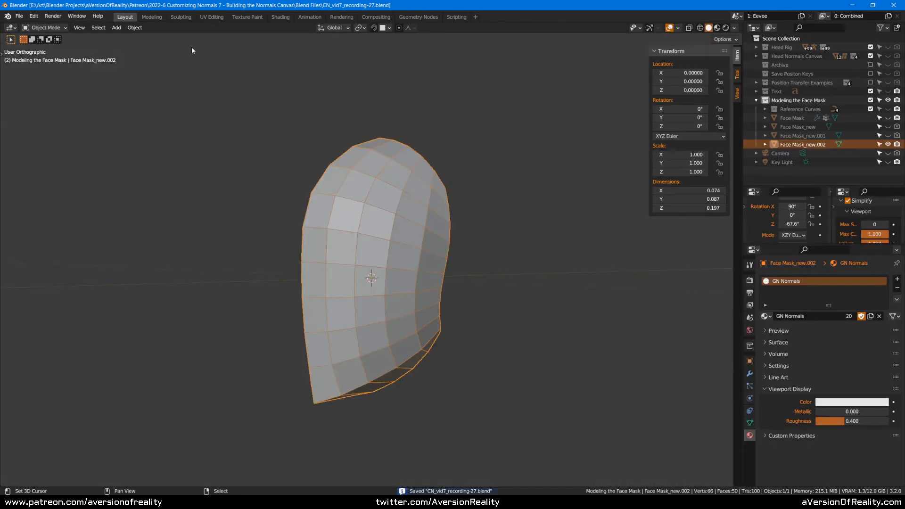
{"action": "key", "text": "z"}
{"action": "left_click", "coordinate": [445, 86]}
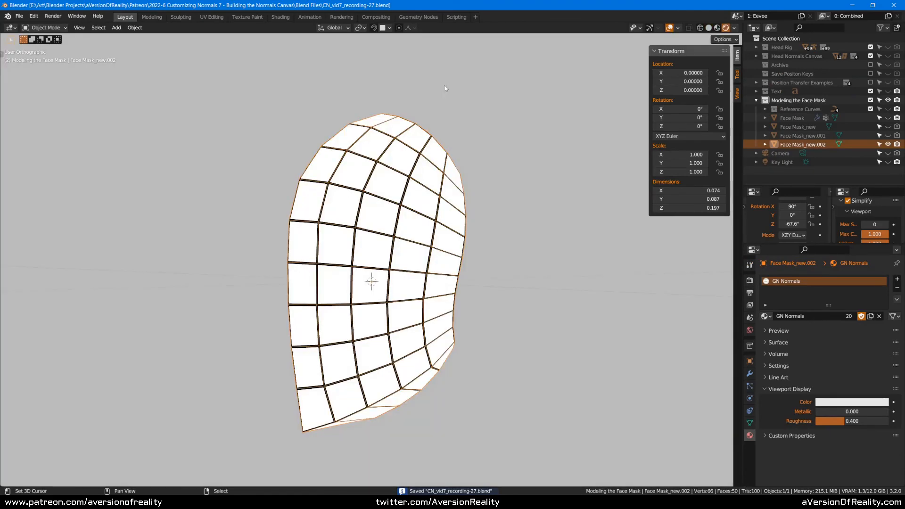
{"action": "mouse_move", "coordinate": [486, 123]}
{"action": "middle_mouse_down"}
{"action": "mouse_move", "coordinate": [519, 119]}
{"action": "mouse_move", "coordinate": [558, 133]}
{"action": "mouse_move", "coordinate": [456, 138]}
{"action": "mouse_move", "coordinate": [420, 157]}
{"action": "middle_mouse_up"}
{"action": "key", "text": "shift+alt+z"}
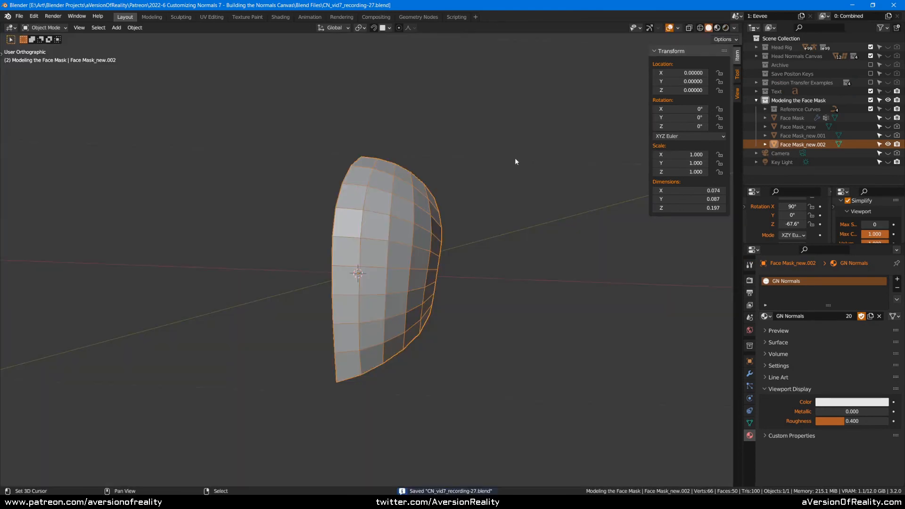
{"action": "middle_click_drag", "start_coordinate": [515, 161], "coordinate": [529, 161]}
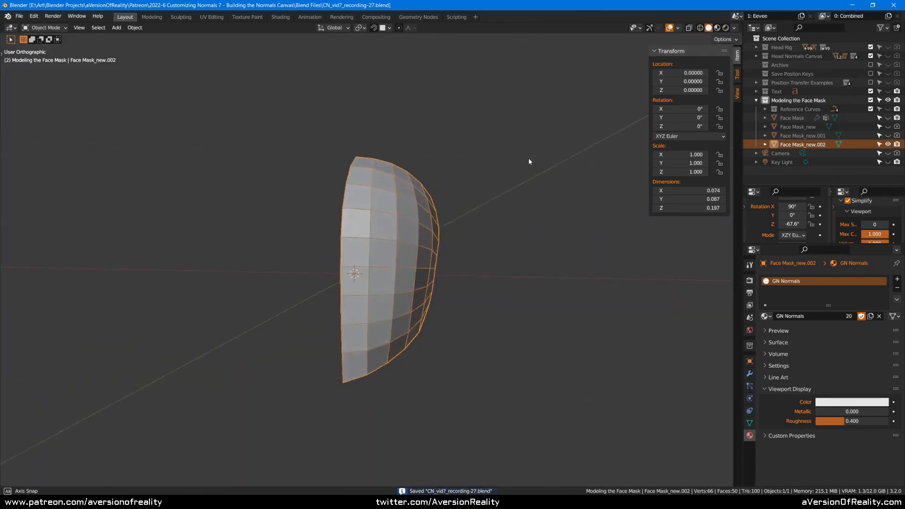
- Collapse the Modeling the Face Mask collection and hide it in the viewport
{"action": "left_click", "coordinate": [755, 101]}
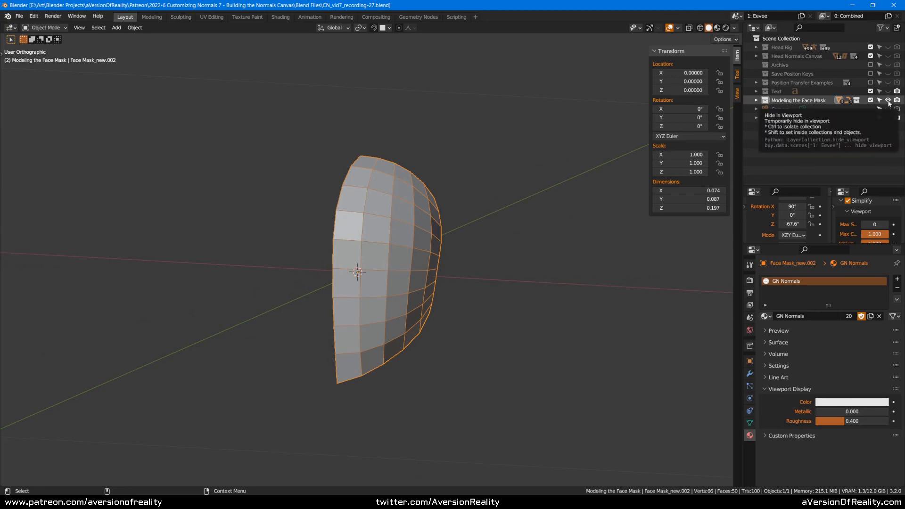
{"action": "left_click", "coordinate": [888, 101]}
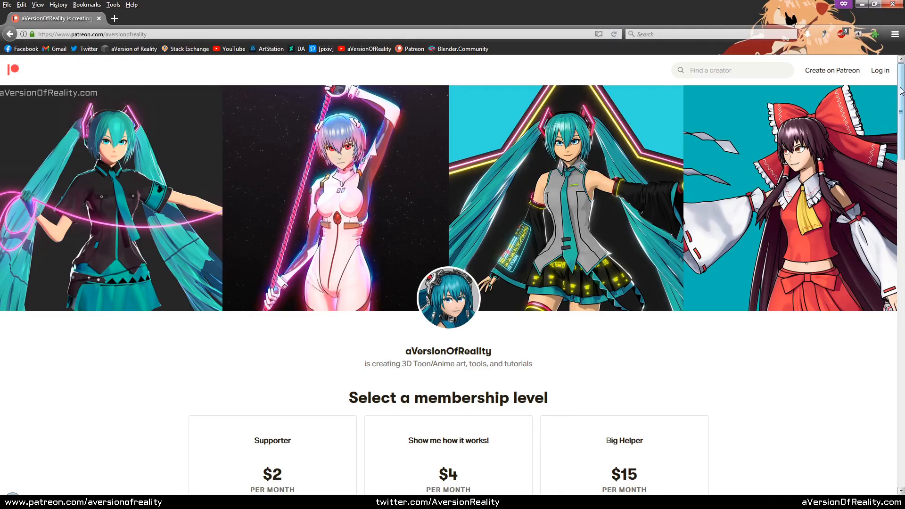
- On the creator's Patreon page in the web browser, review the membership levels and read the description of the $4 level
{"action": "left_click_drag", "start_coordinate": [900, 90], "coordinate": [895, 134]}
{"action": "left_click_drag", "start_coordinate": [375, 353], "coordinate": [525, 461]}
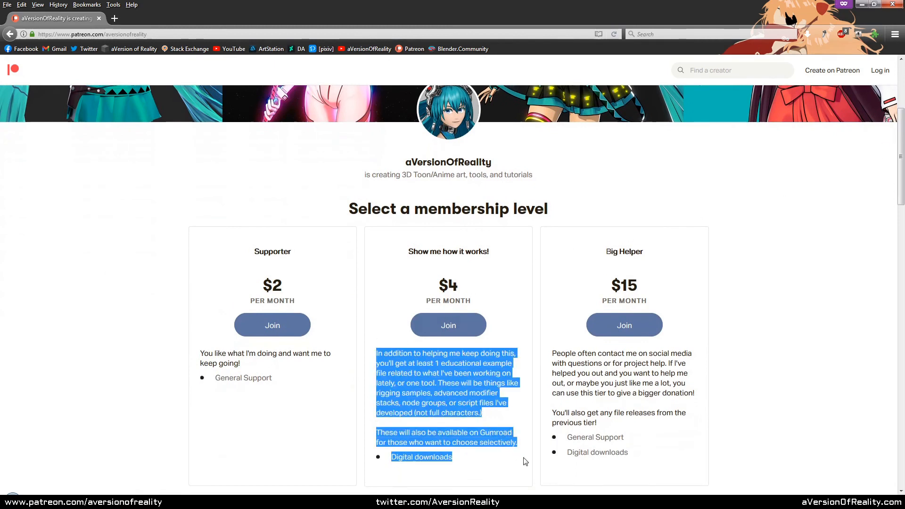
{"action": "left_click", "coordinate": [782, 371]}
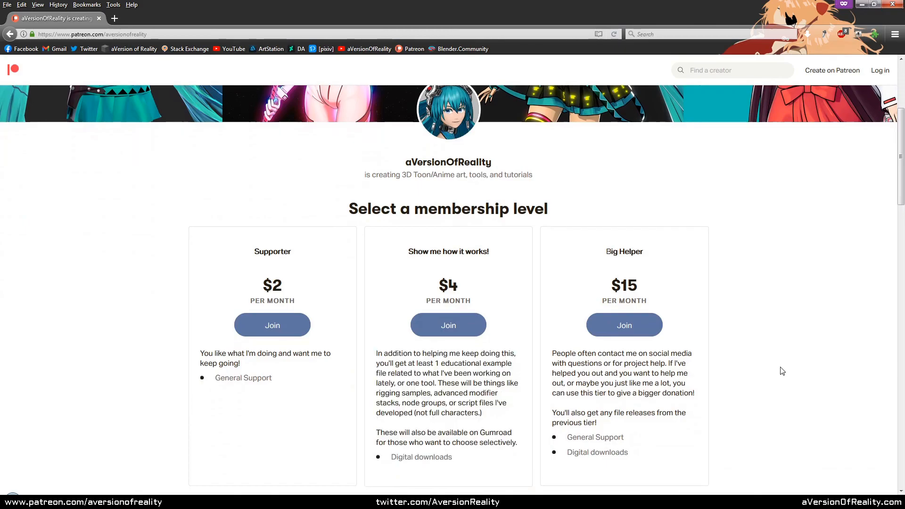